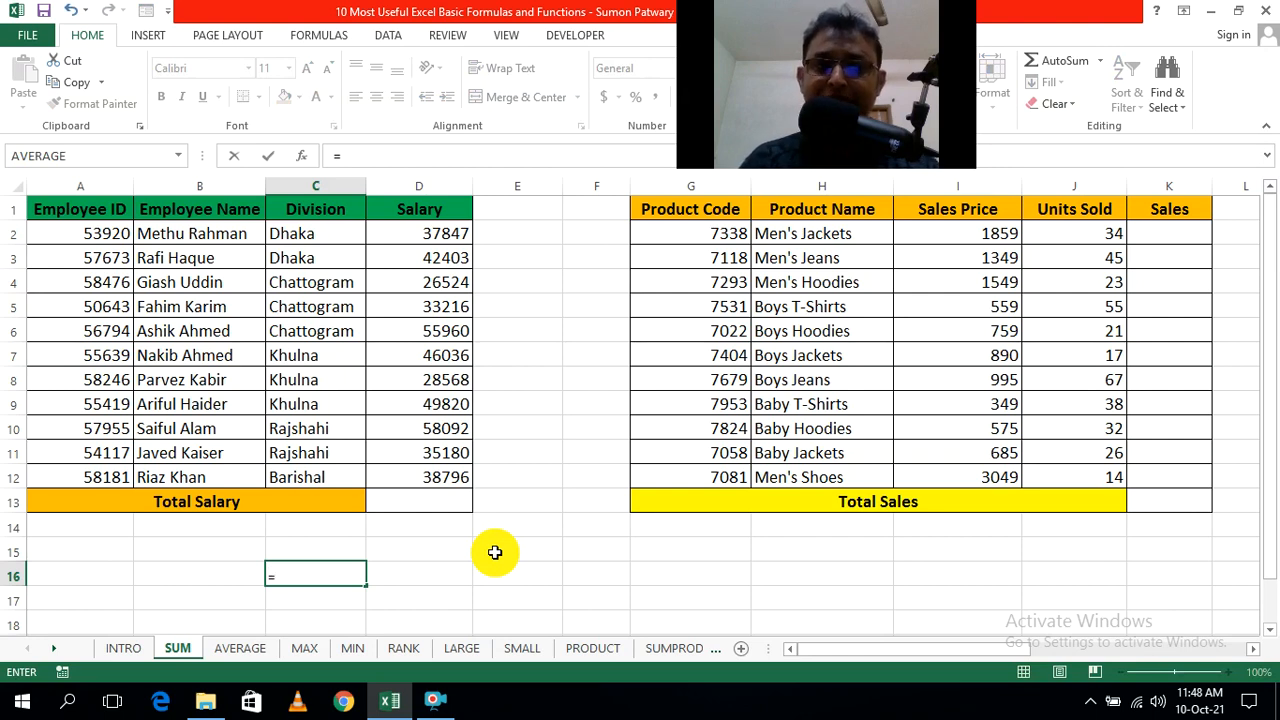
type("sum")
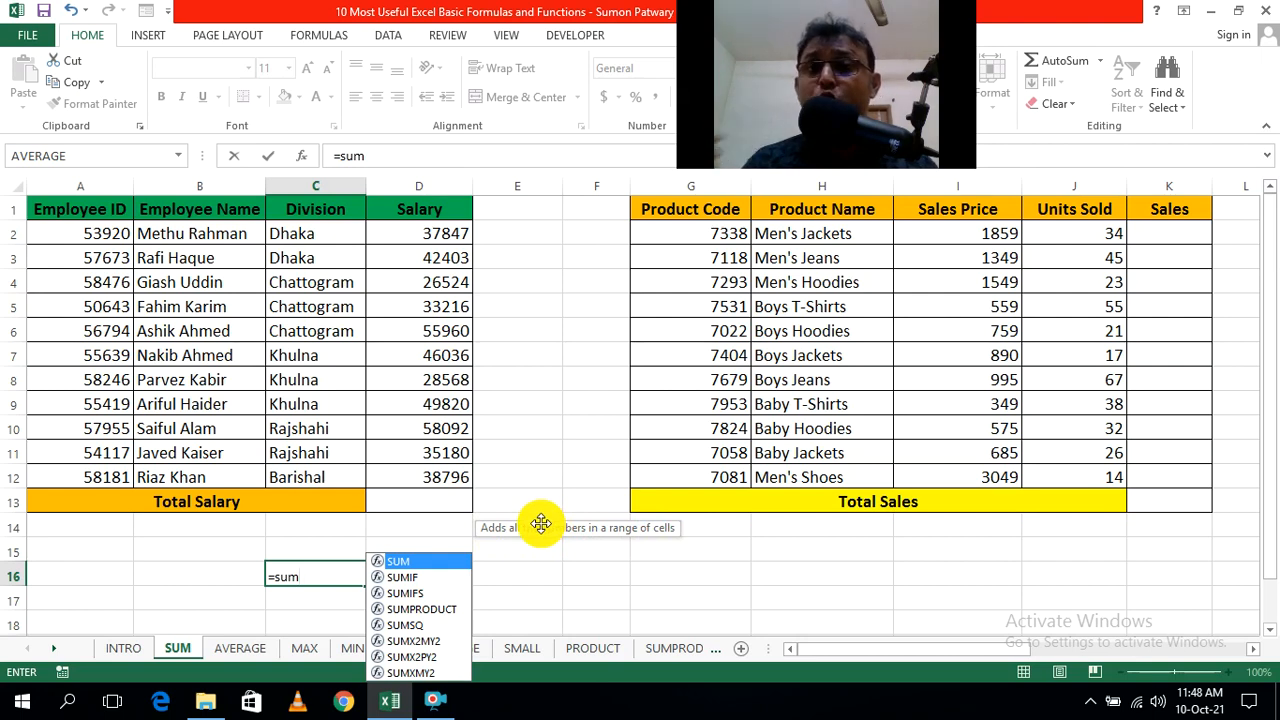
key("Escape")
key("Escape")
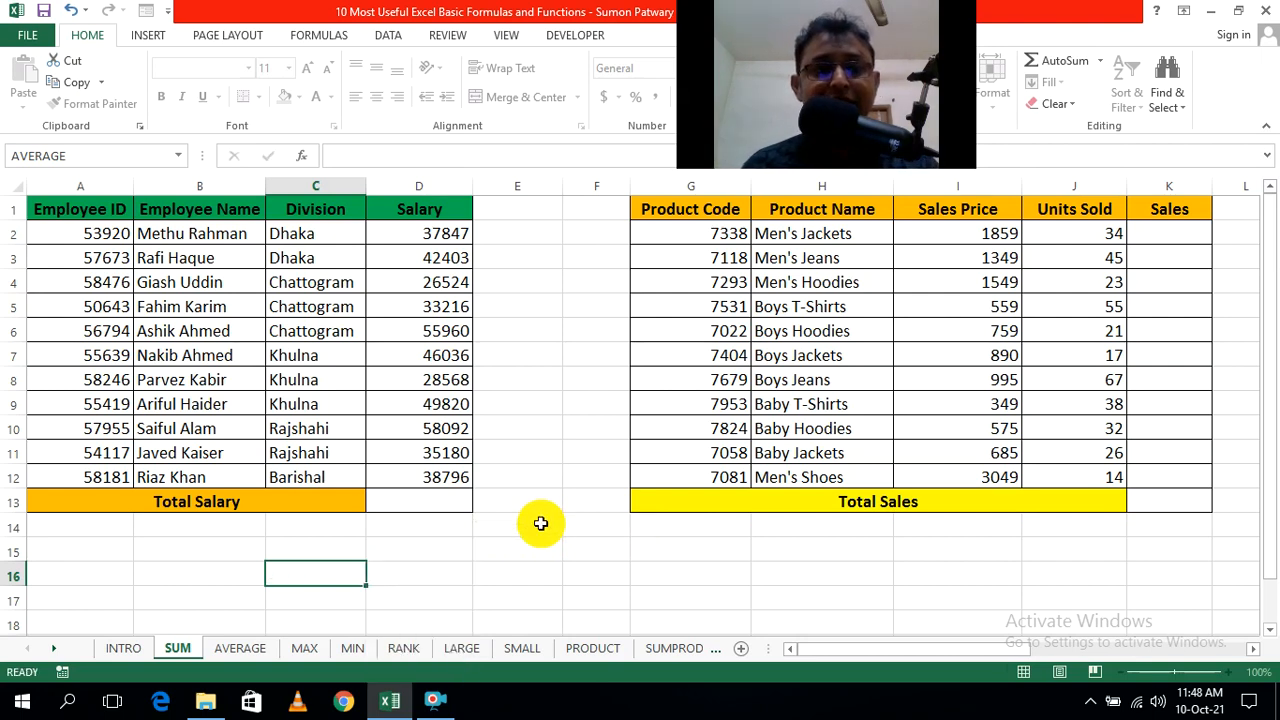
left_click(528, 571)
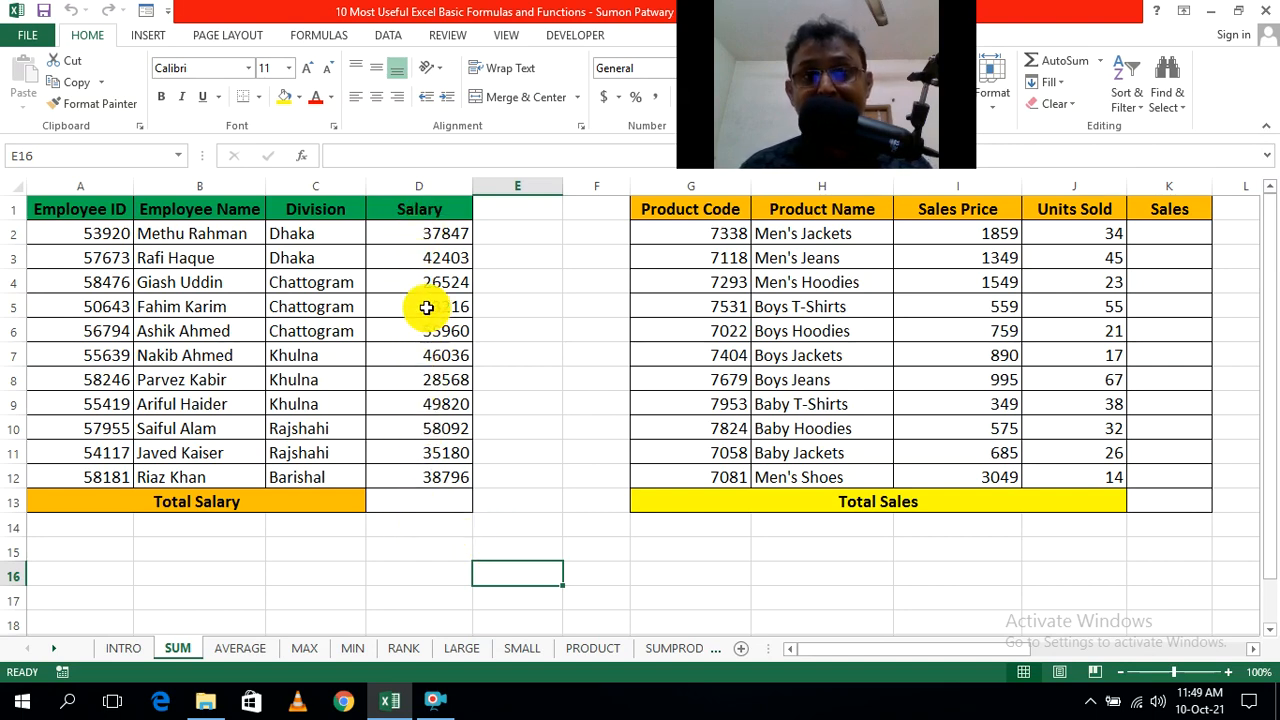
Step: Calculate the total salary in cell D13 with the formula =SUM(D2:D12)
left_click(406, 503)
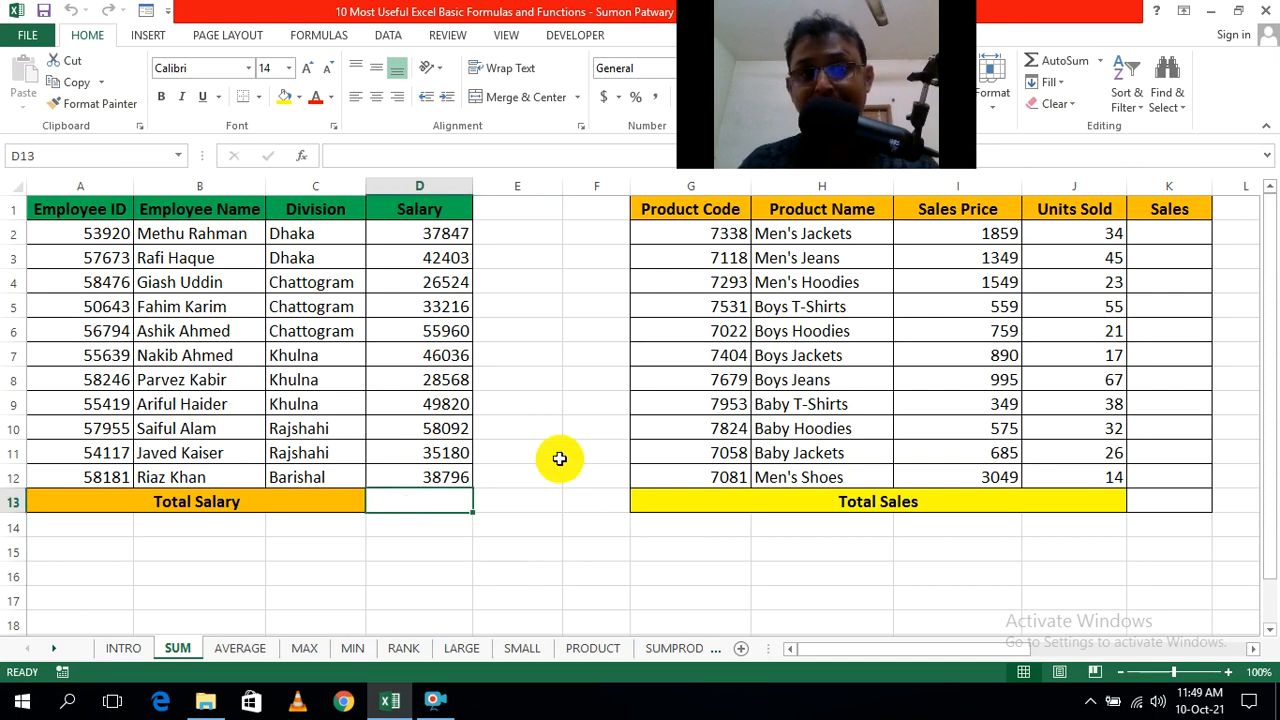
type("=")
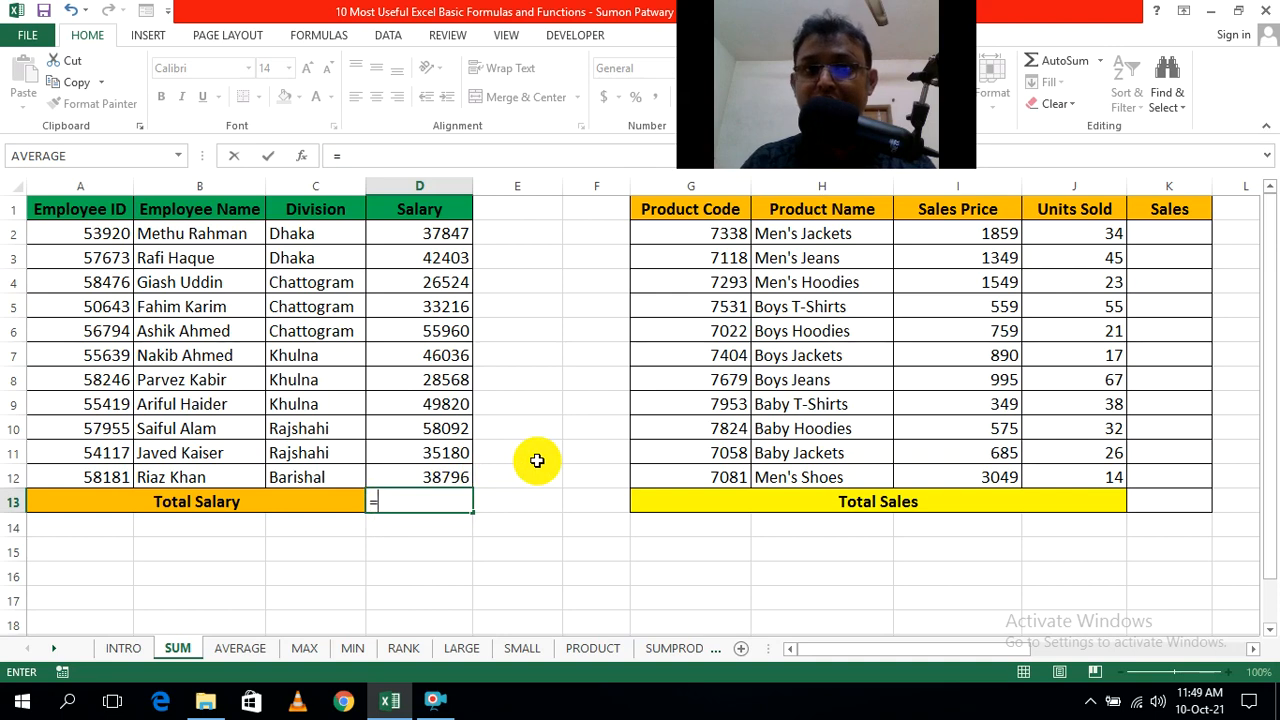
type("s")
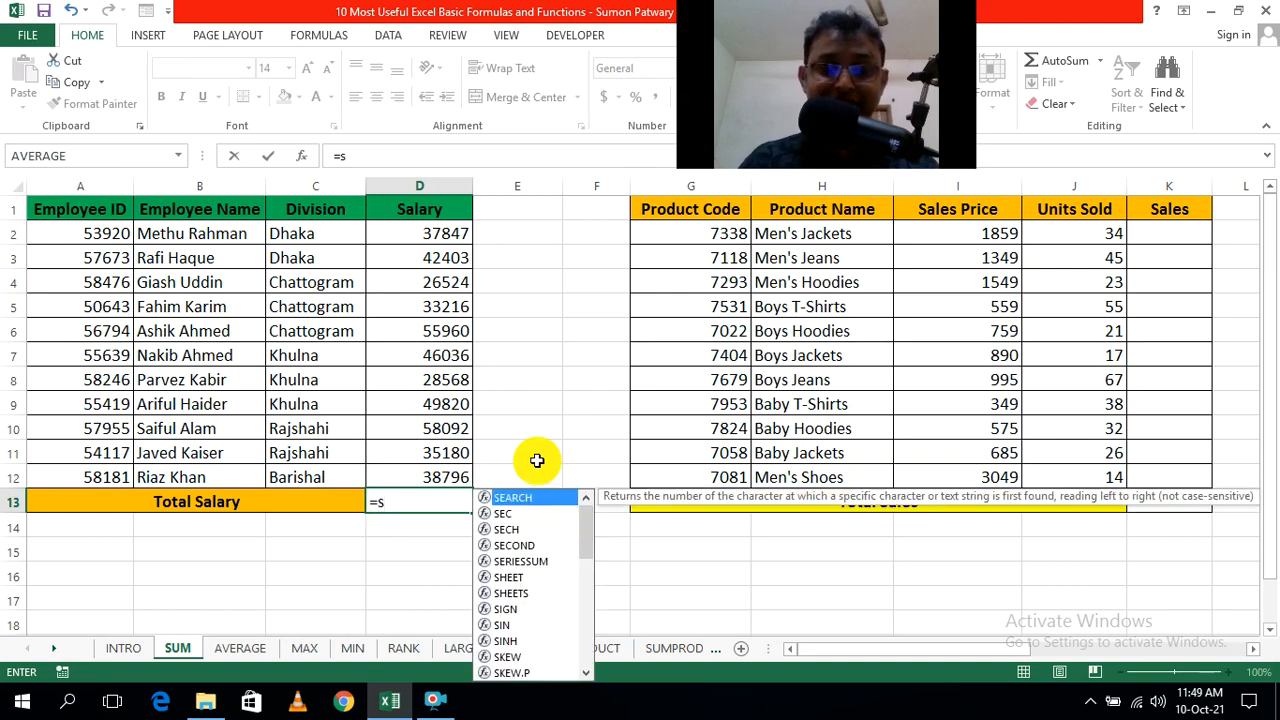
type("u")
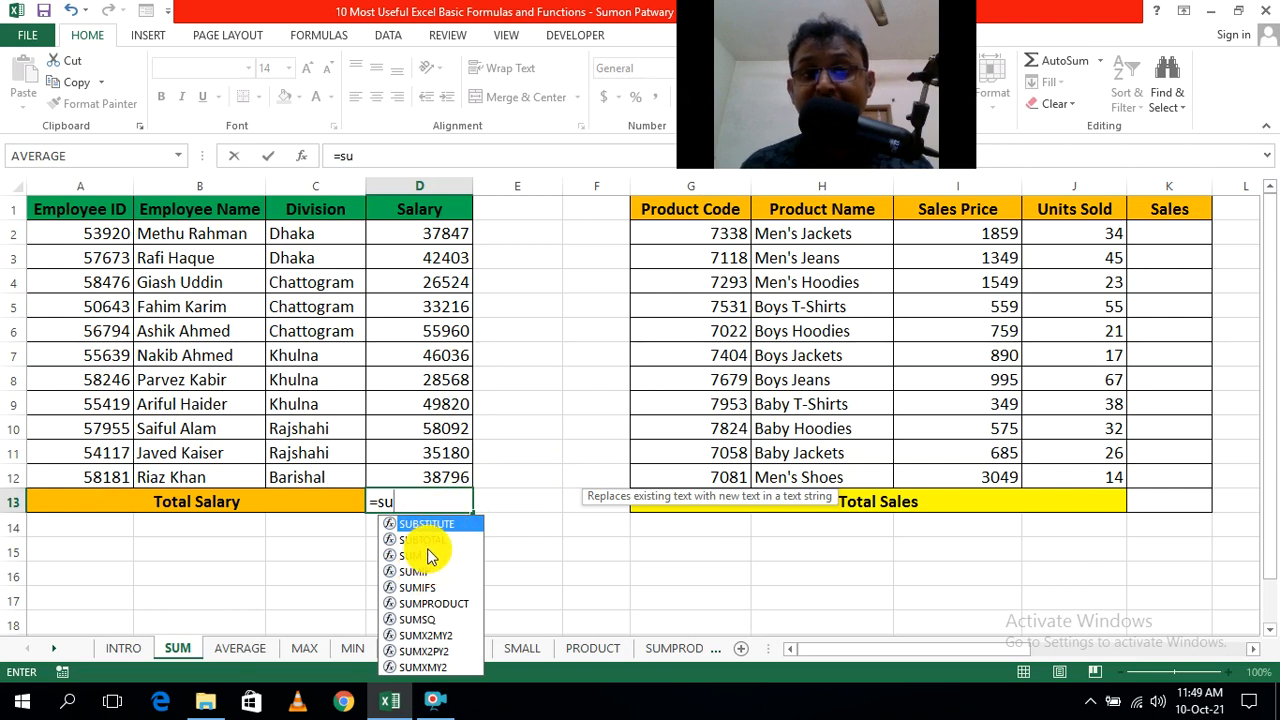
type("m")
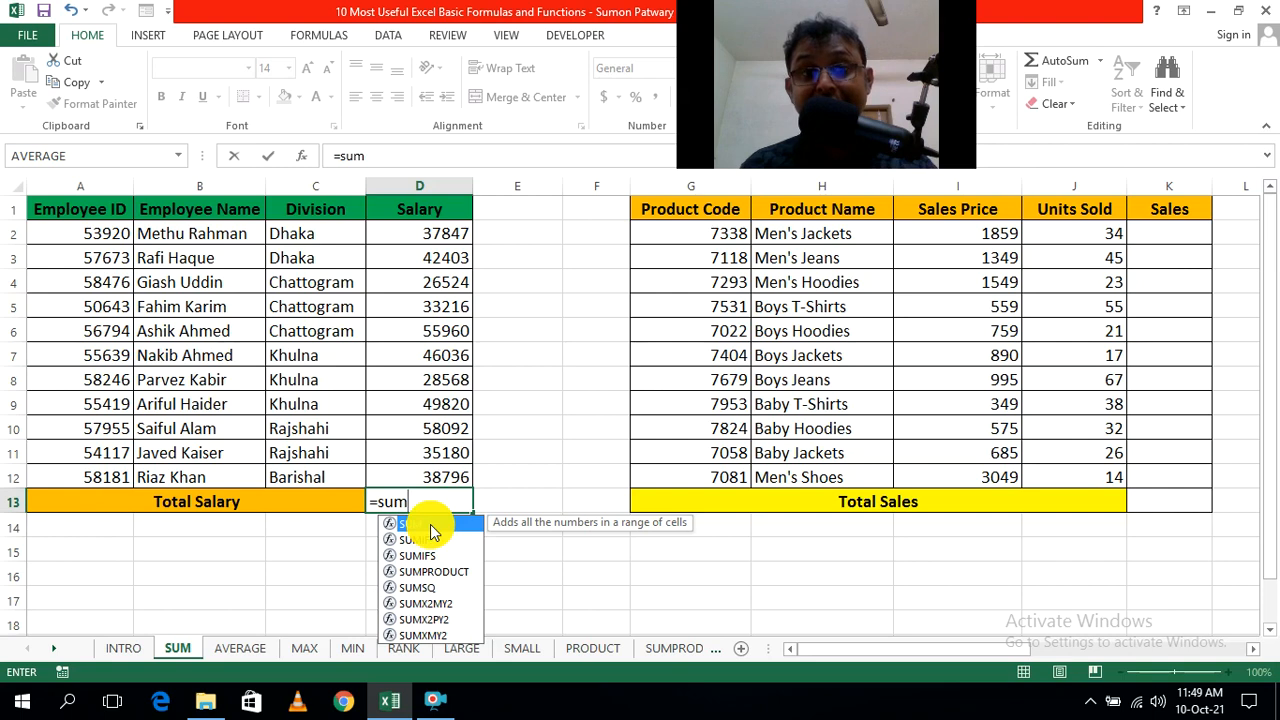
double_click(432, 532)
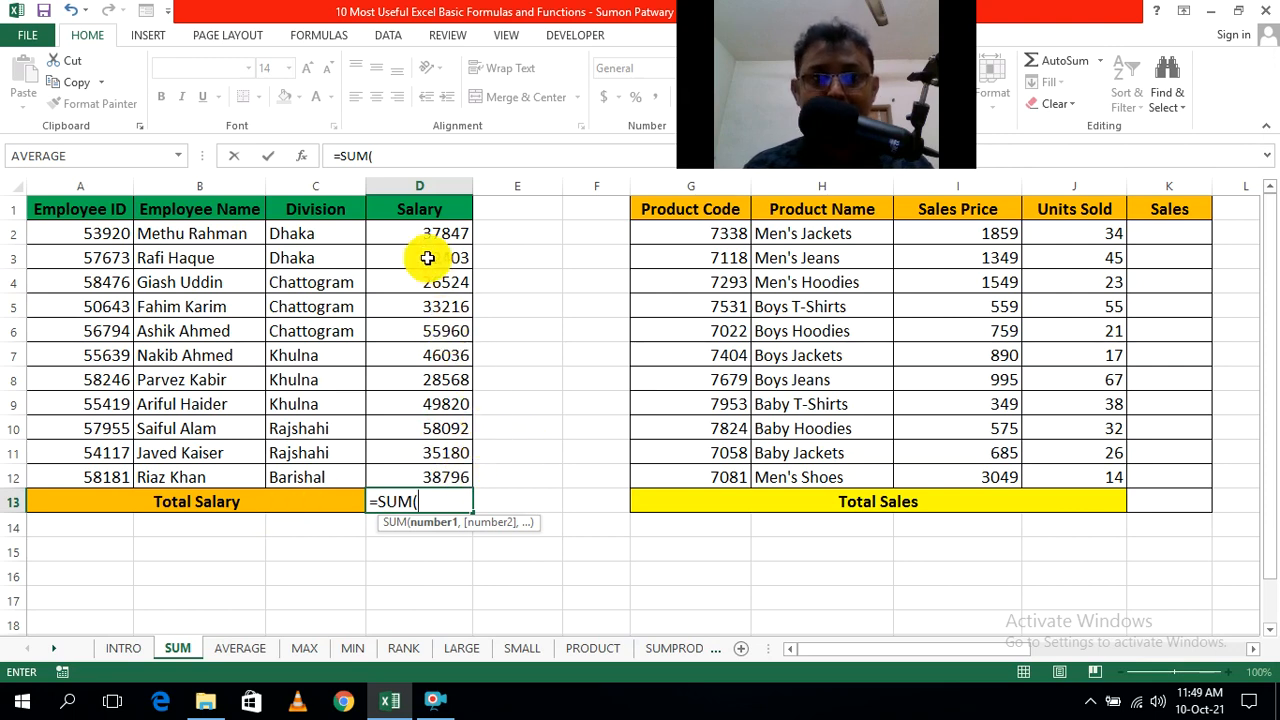
left_click_drag(415, 233, 415, 456)
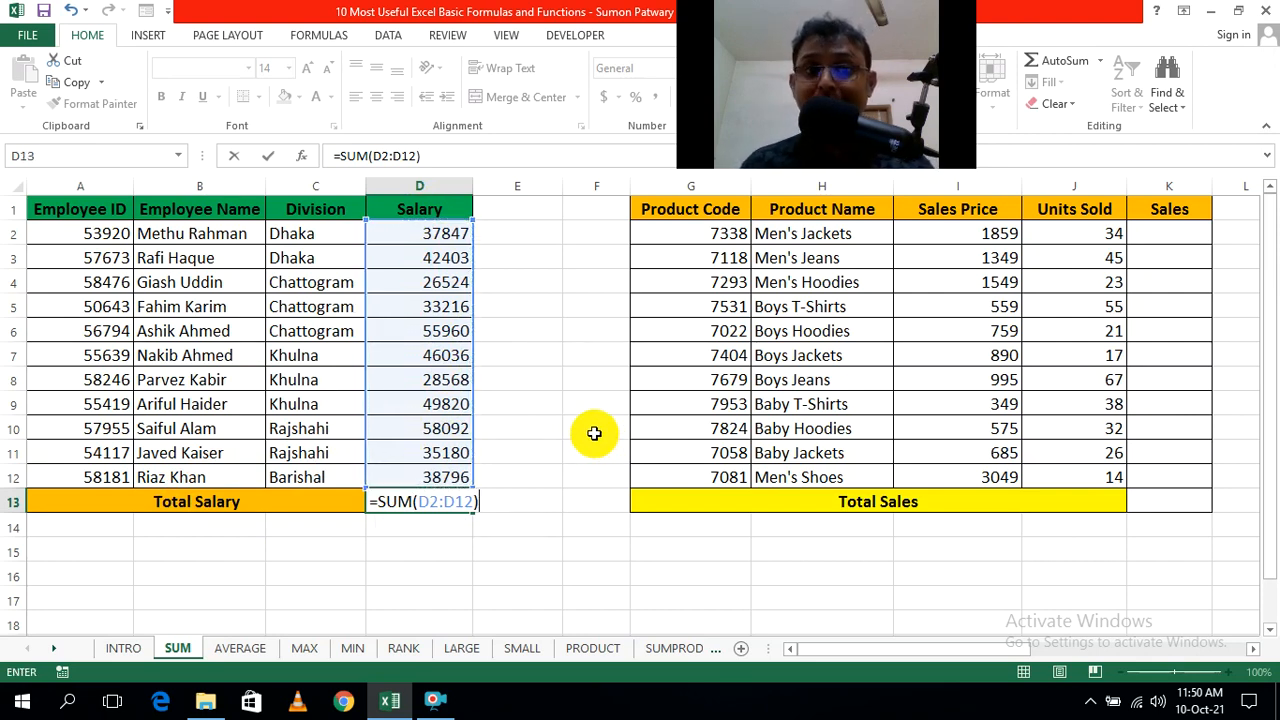
key("Return")
left_click(549, 474)
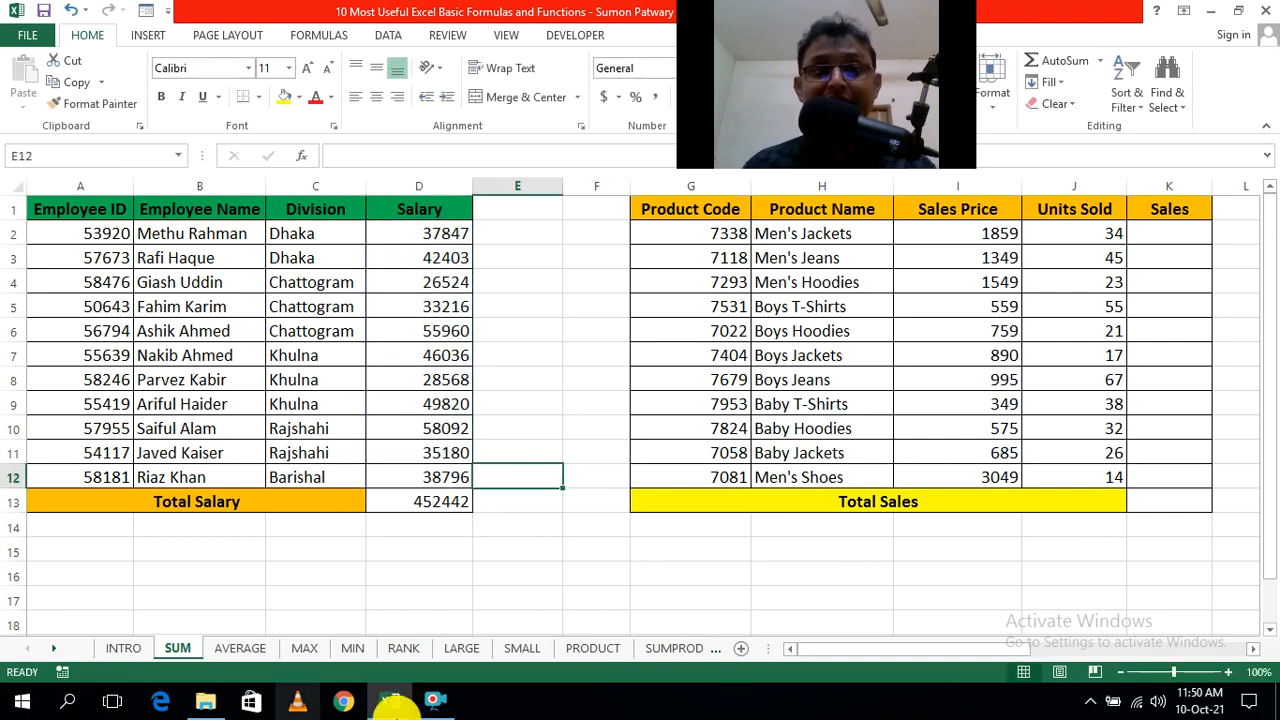
Step: Examine the SUM formula and its referenced range in the Total Salary cell D13
left_click(543, 543)
left_click(449, 501)
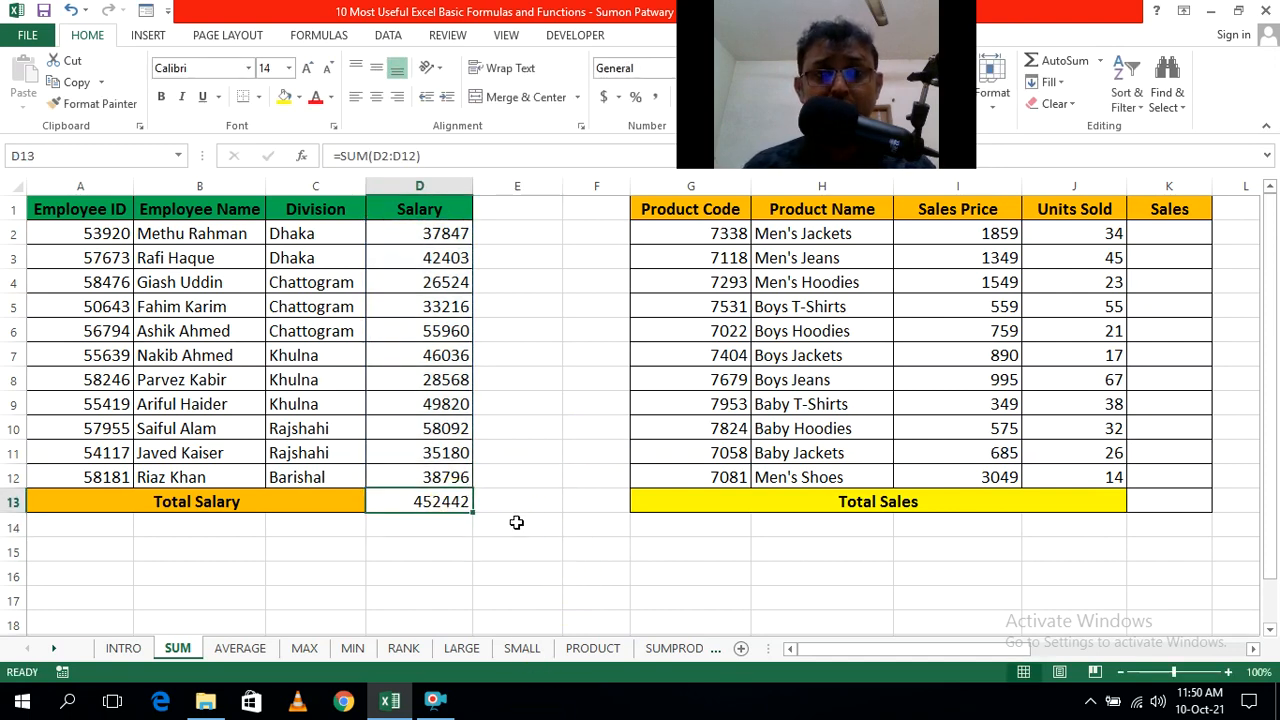
left_click(516, 522)
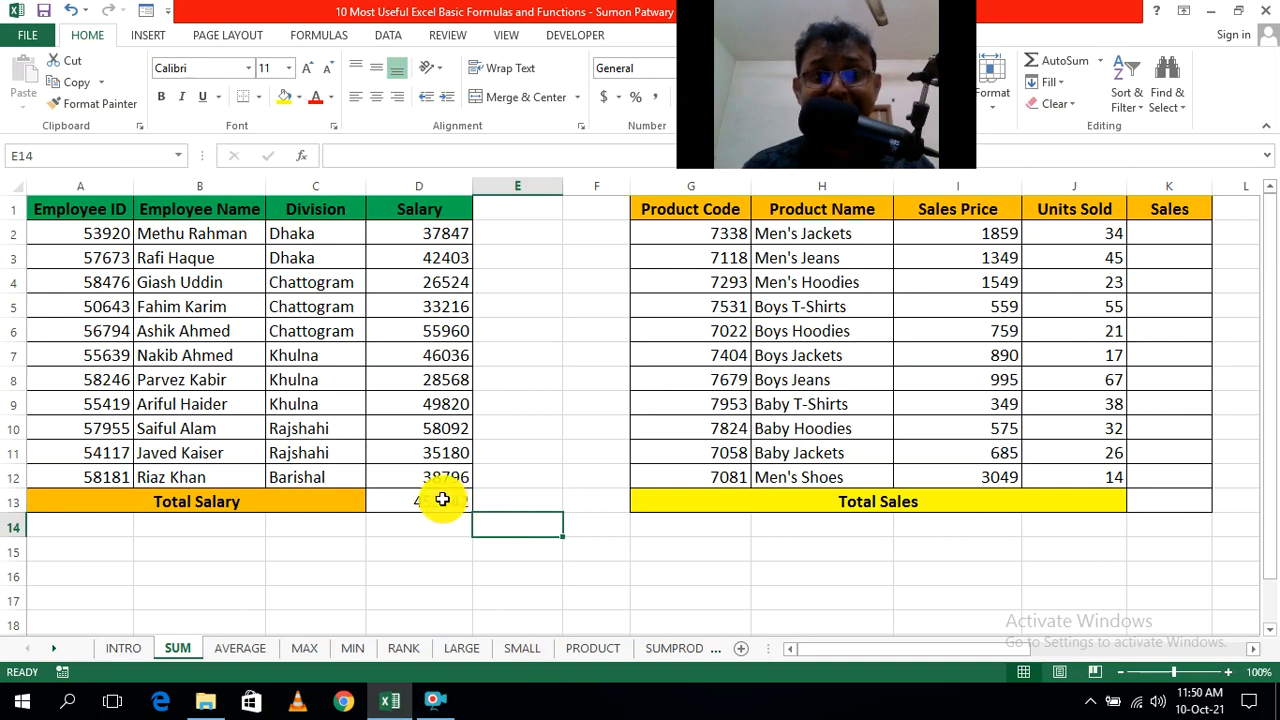
double_click(442, 499)
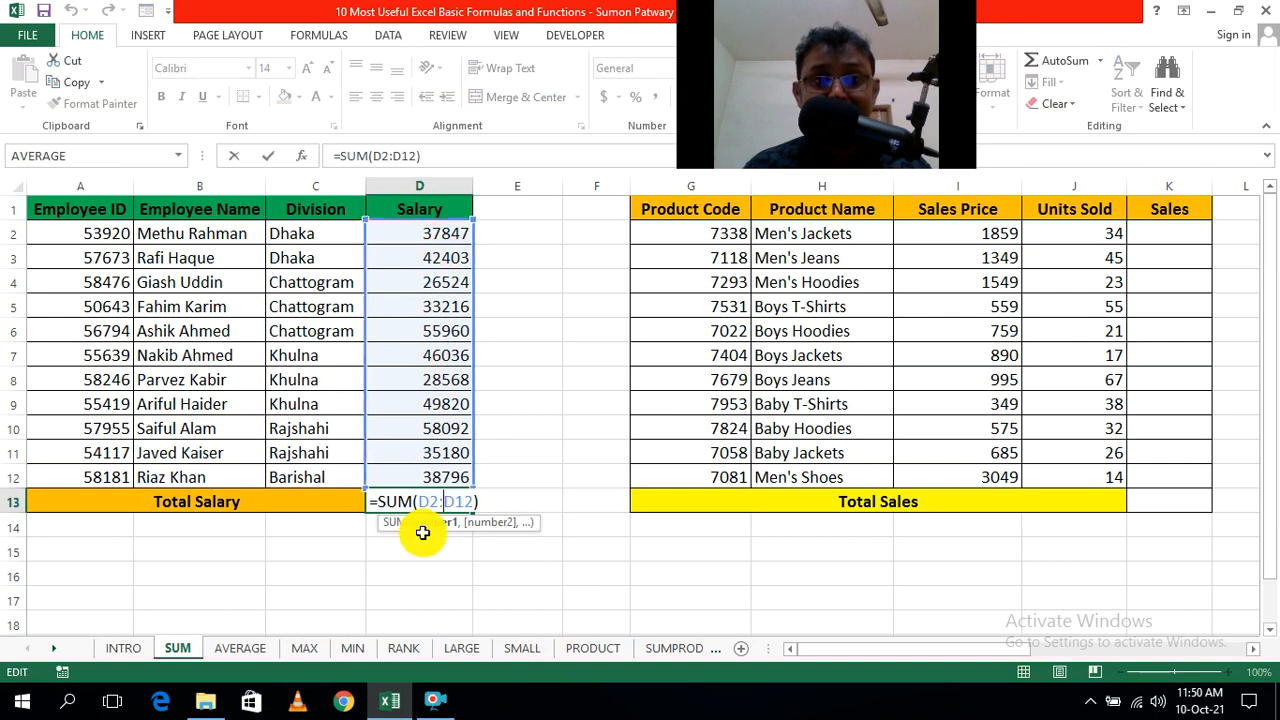
key("Return")
left_click(529, 592)
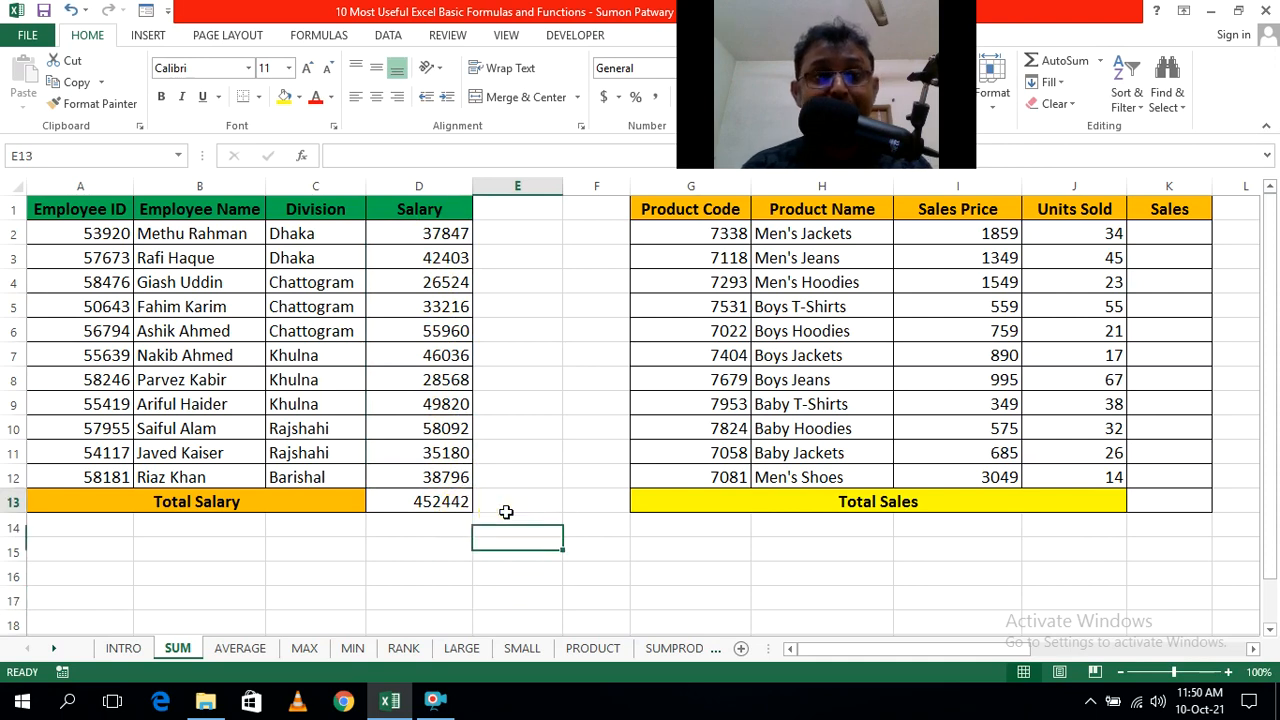
left_click(430, 505)
left_click(495, 556)
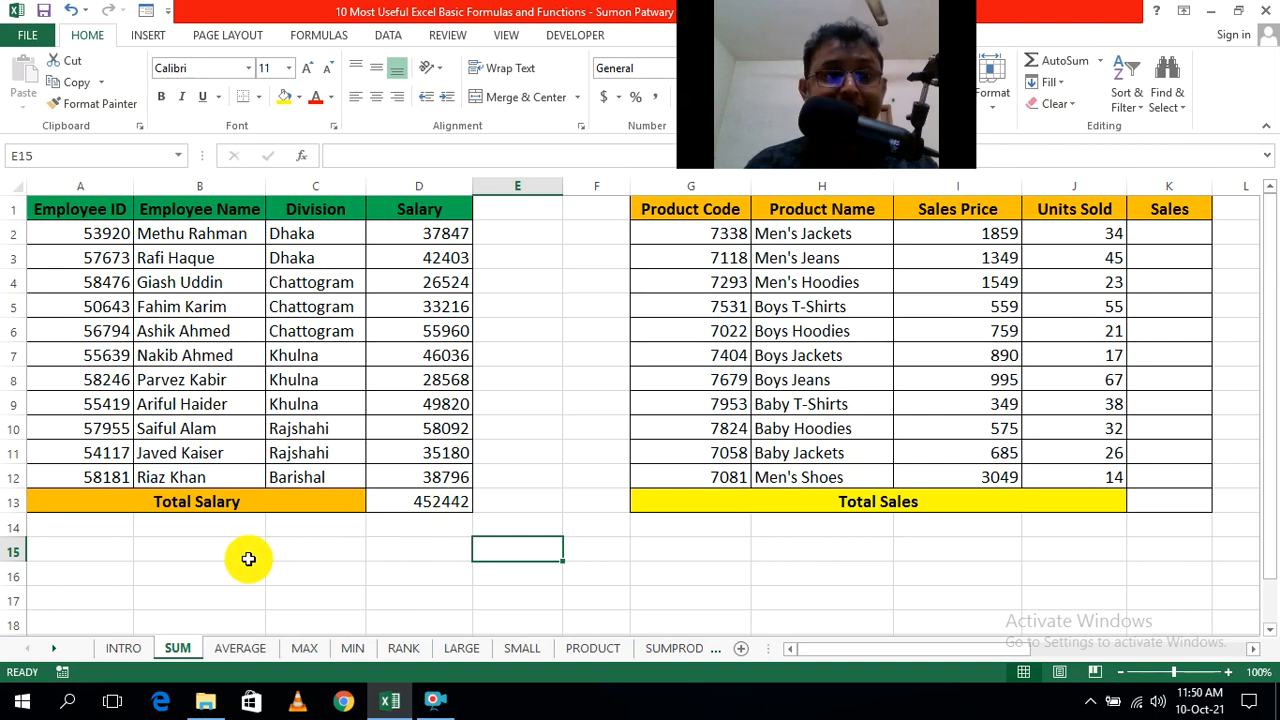
Step: Add up the Dhaka and Khulna salaries in cell C15 with the formula =SUM(D2:D3,D7:D9)
left_click(305, 557)
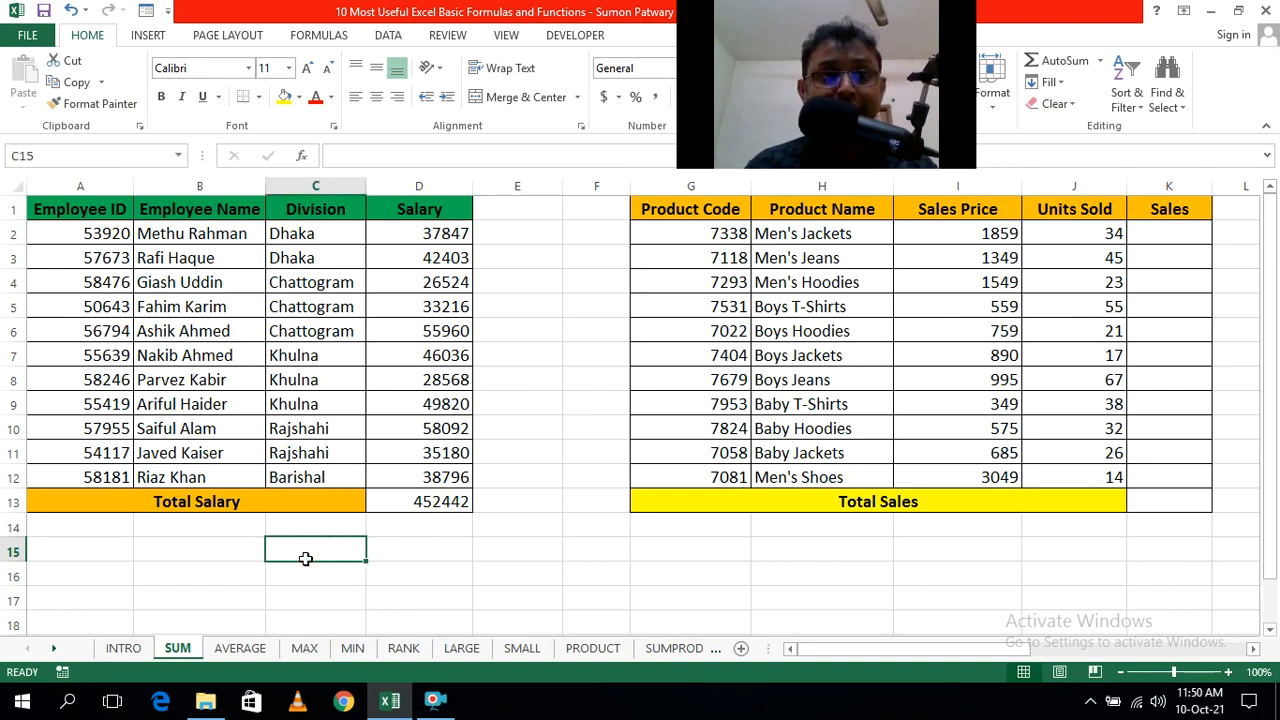
left_click(531, 550)
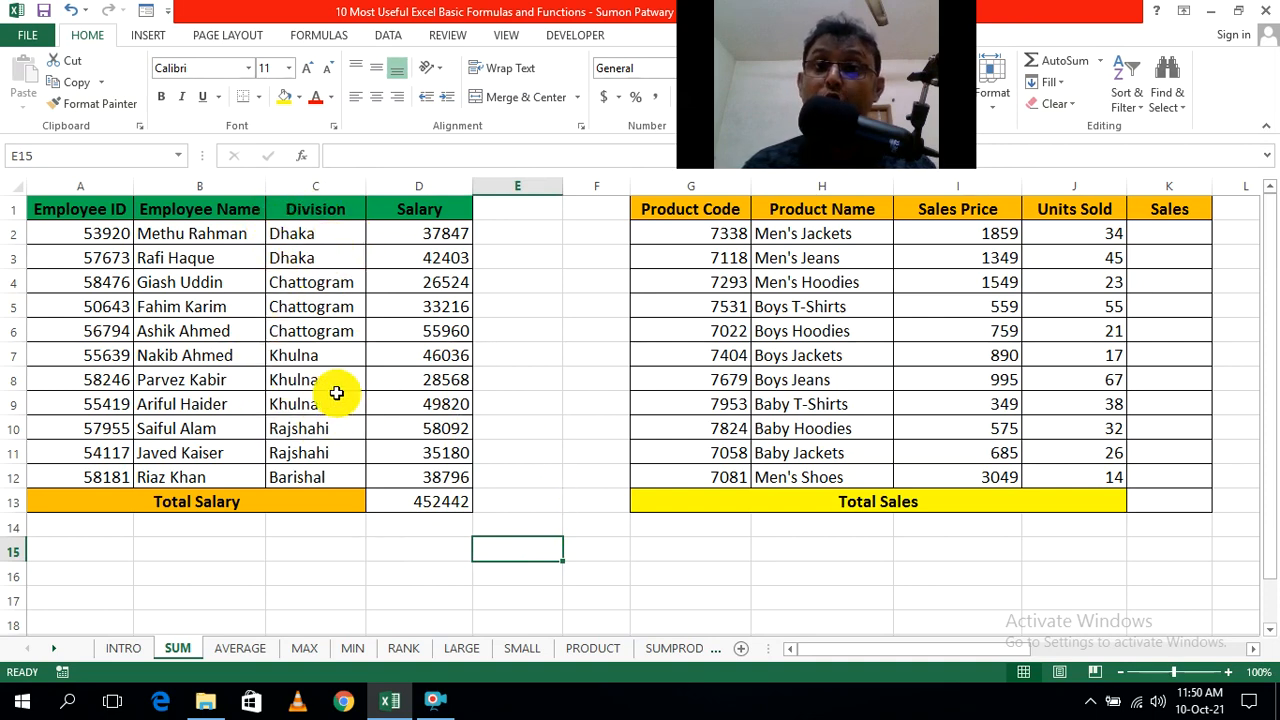
left_click(298, 552)
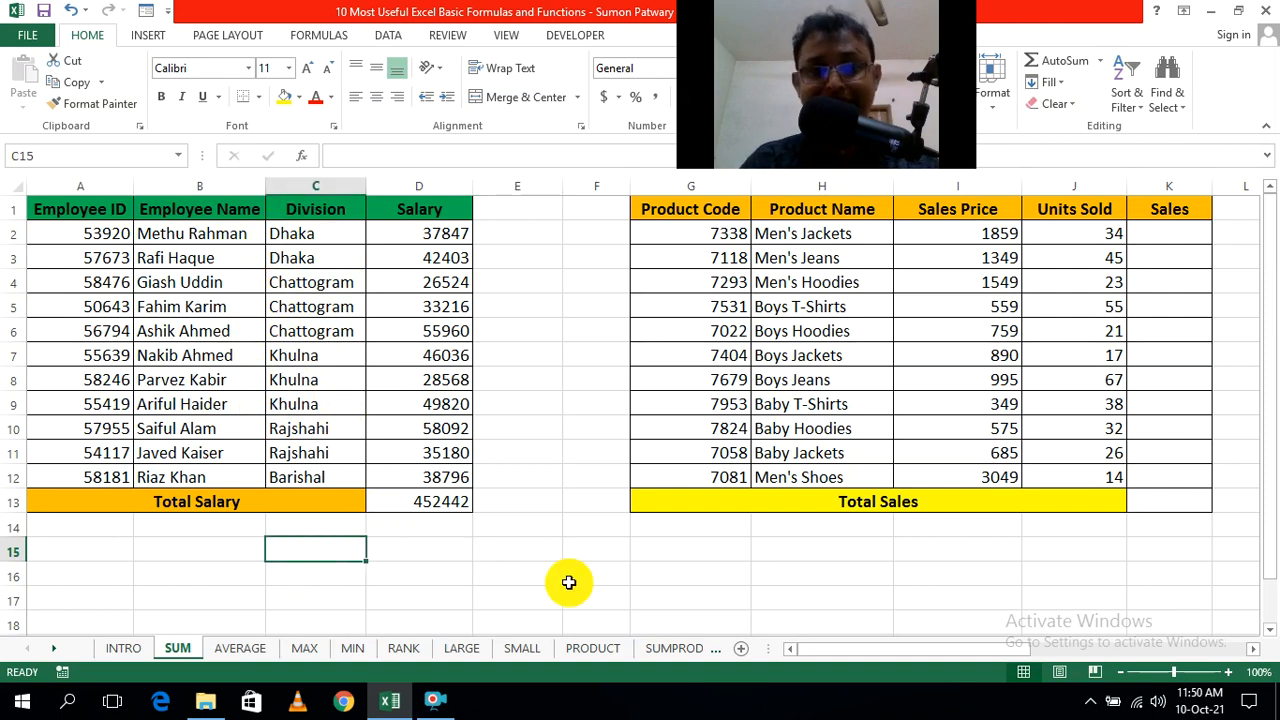
type("=sum")
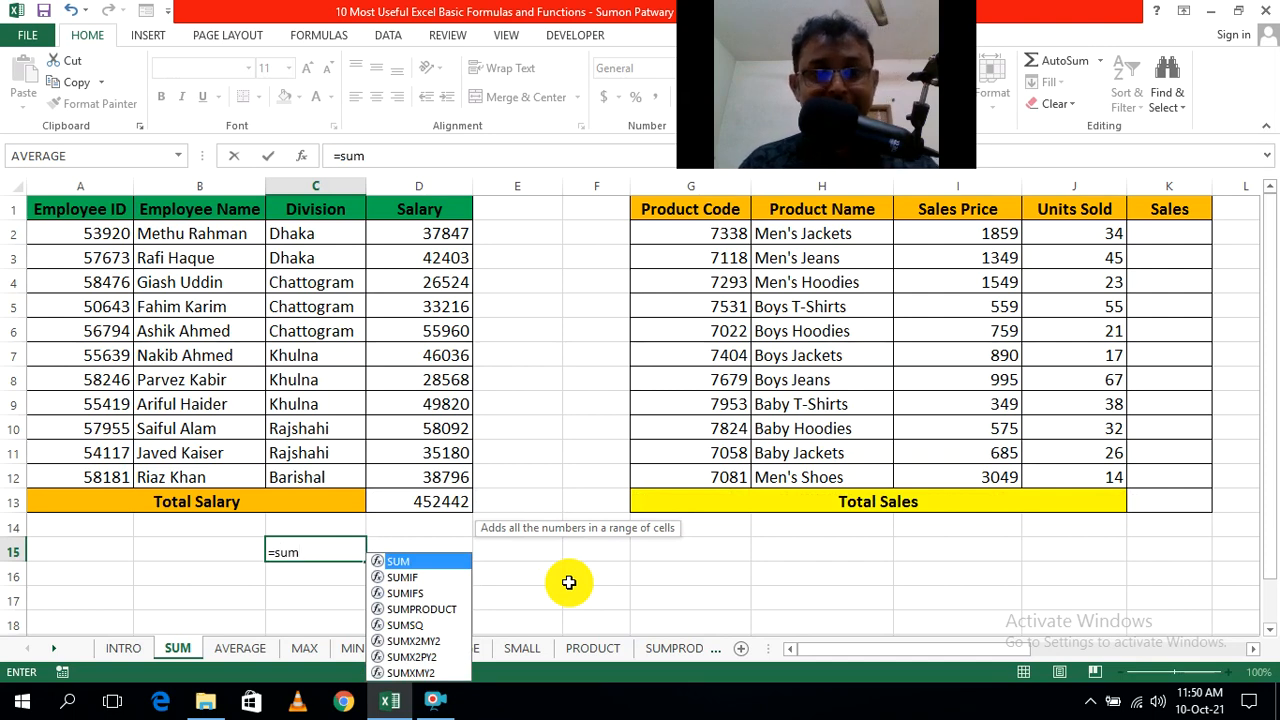
key("Tab")
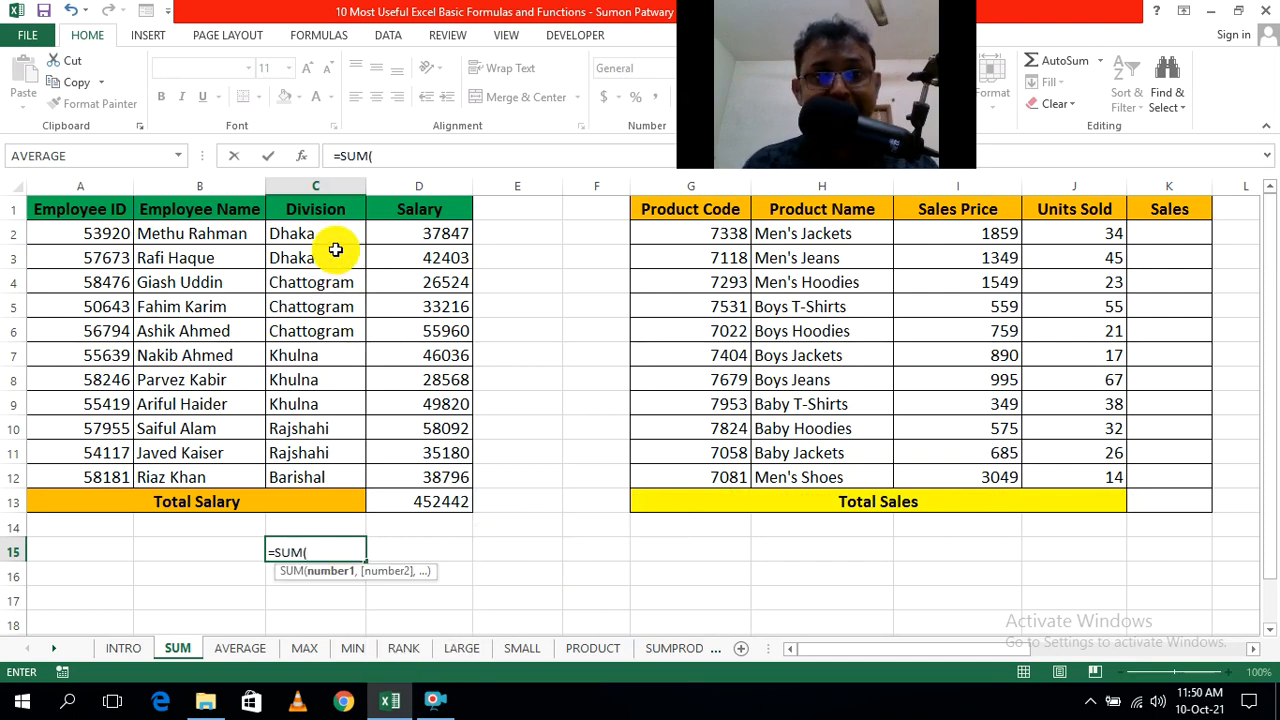
left_click_drag(414, 230, 415, 251)
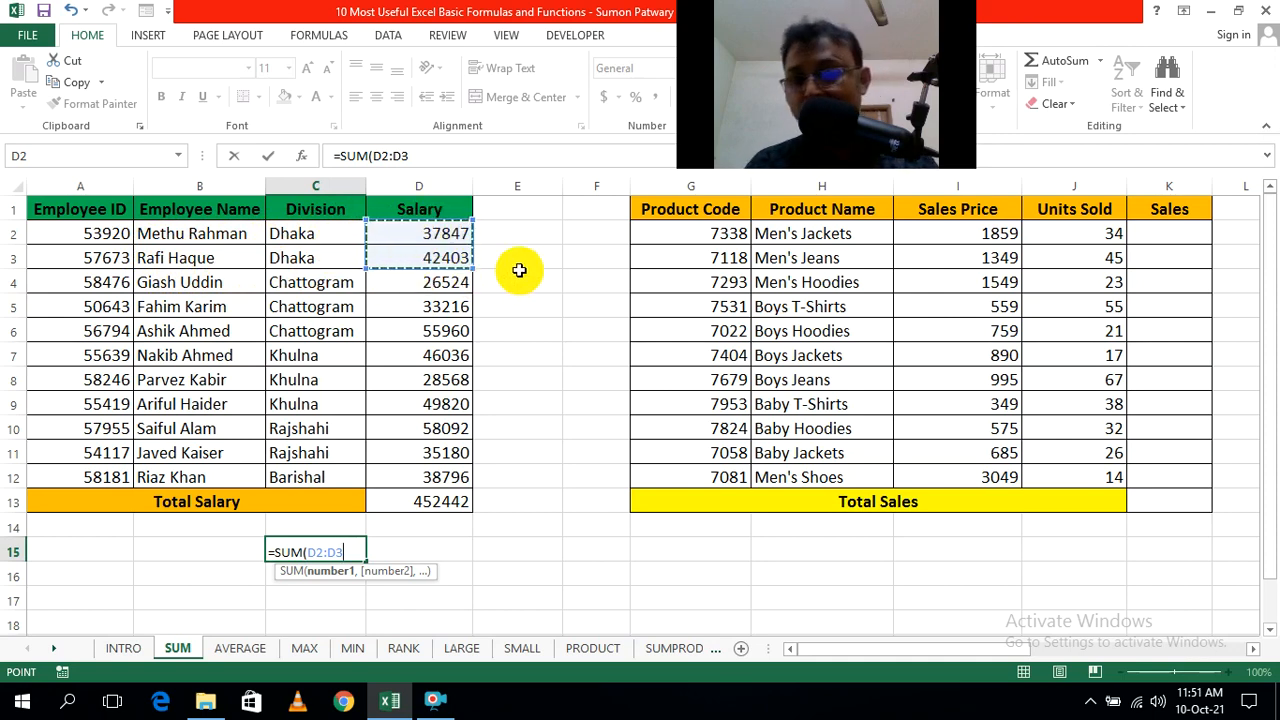
type(",")
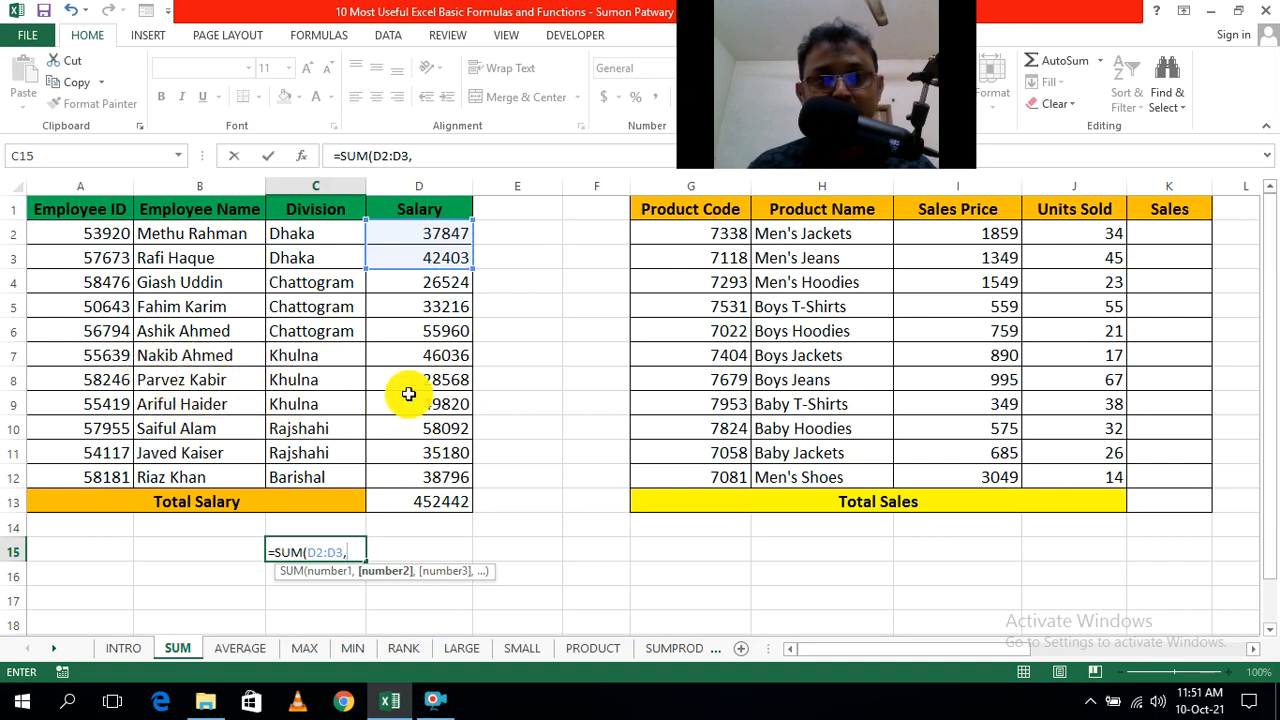
left_click_drag(403, 356, 405, 396)
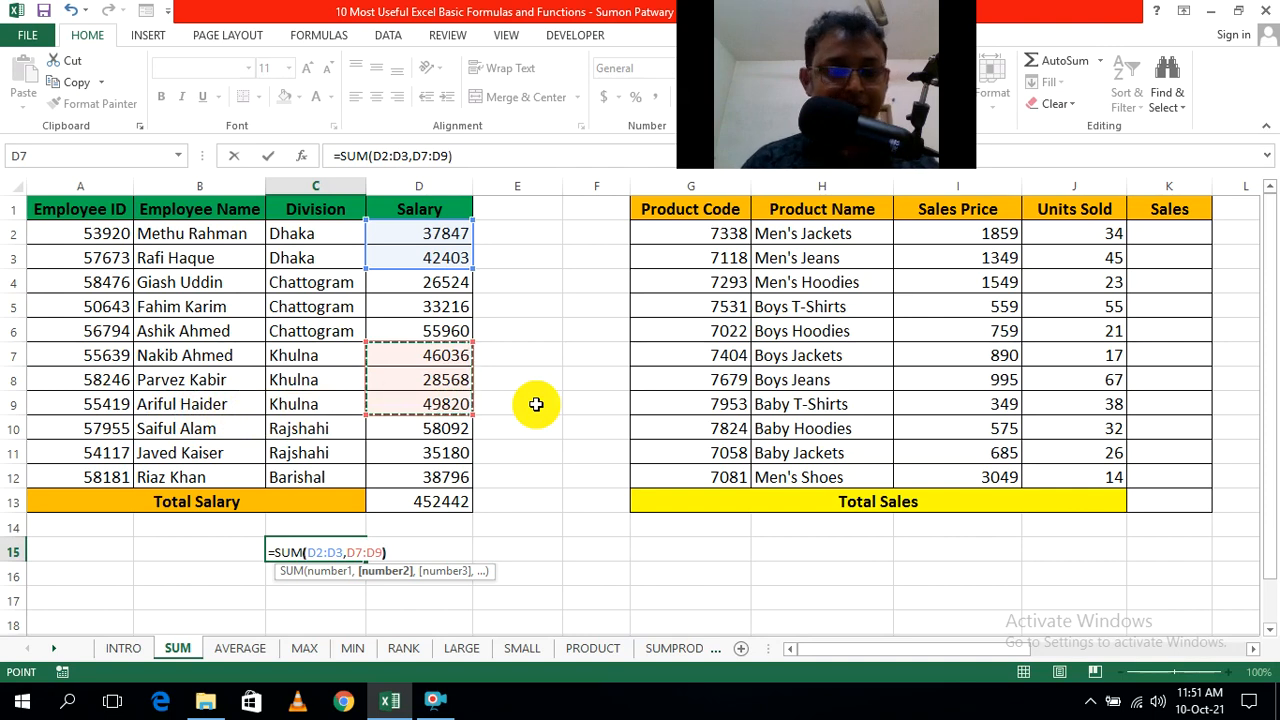
key("Return")
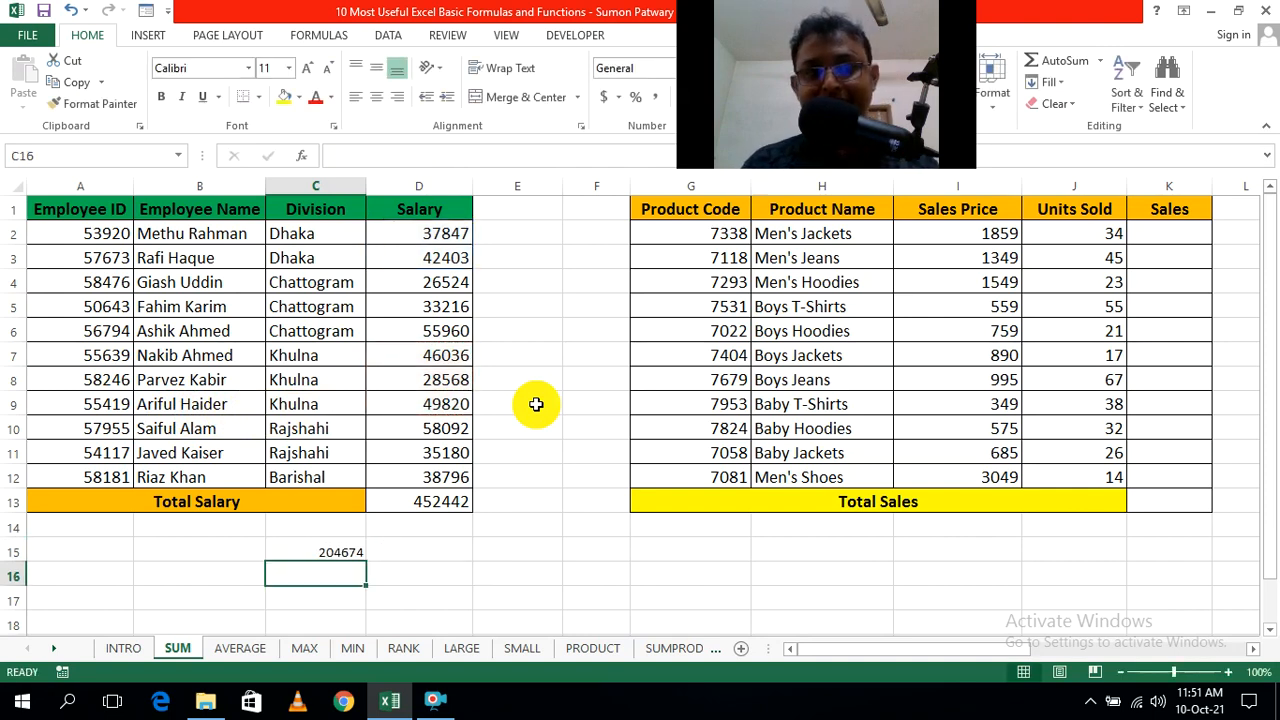
Step: Inspect the two salary ranges referenced by the SUM formula in cell C15
left_click(548, 550)
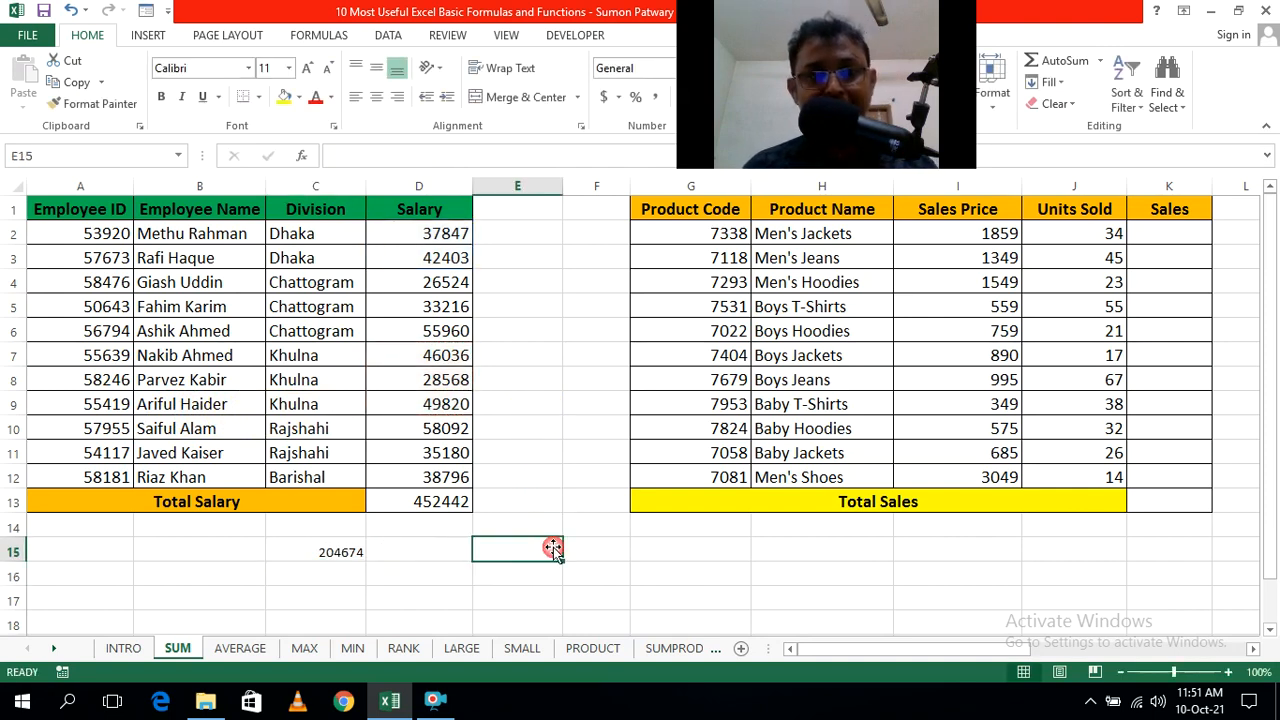
double_click(345, 551)
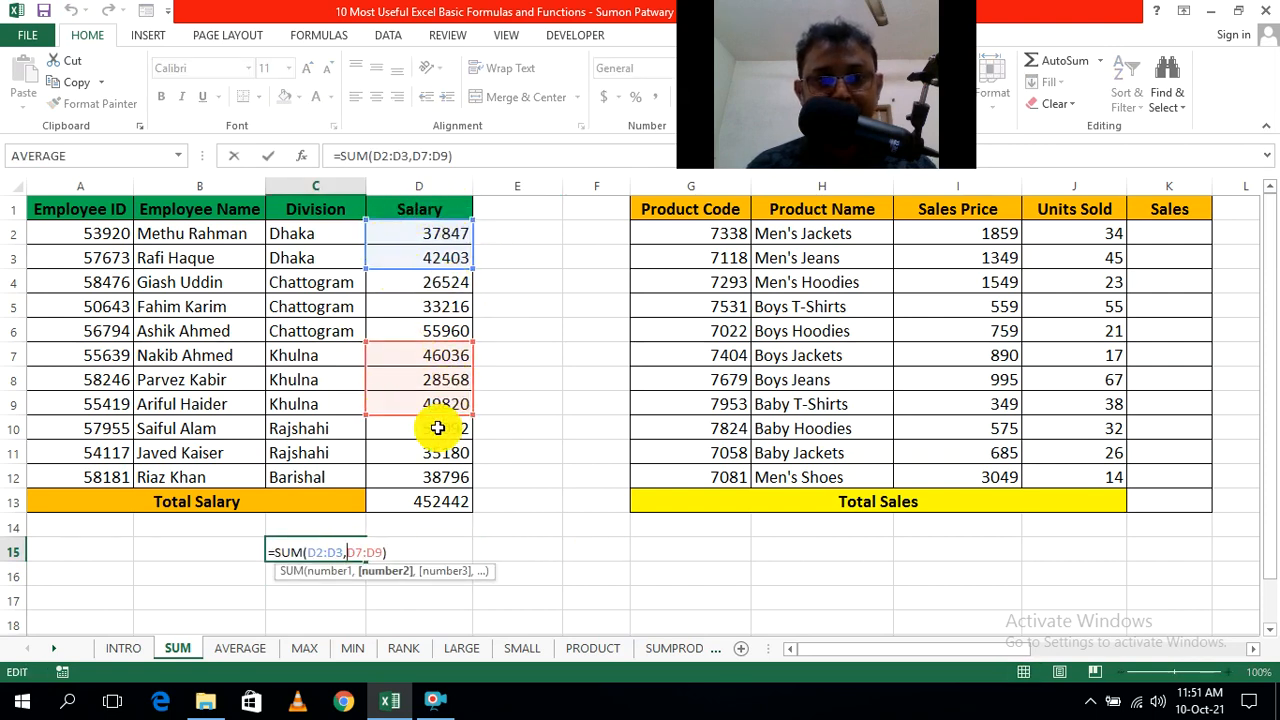
key("Escape")
left_click(502, 562)
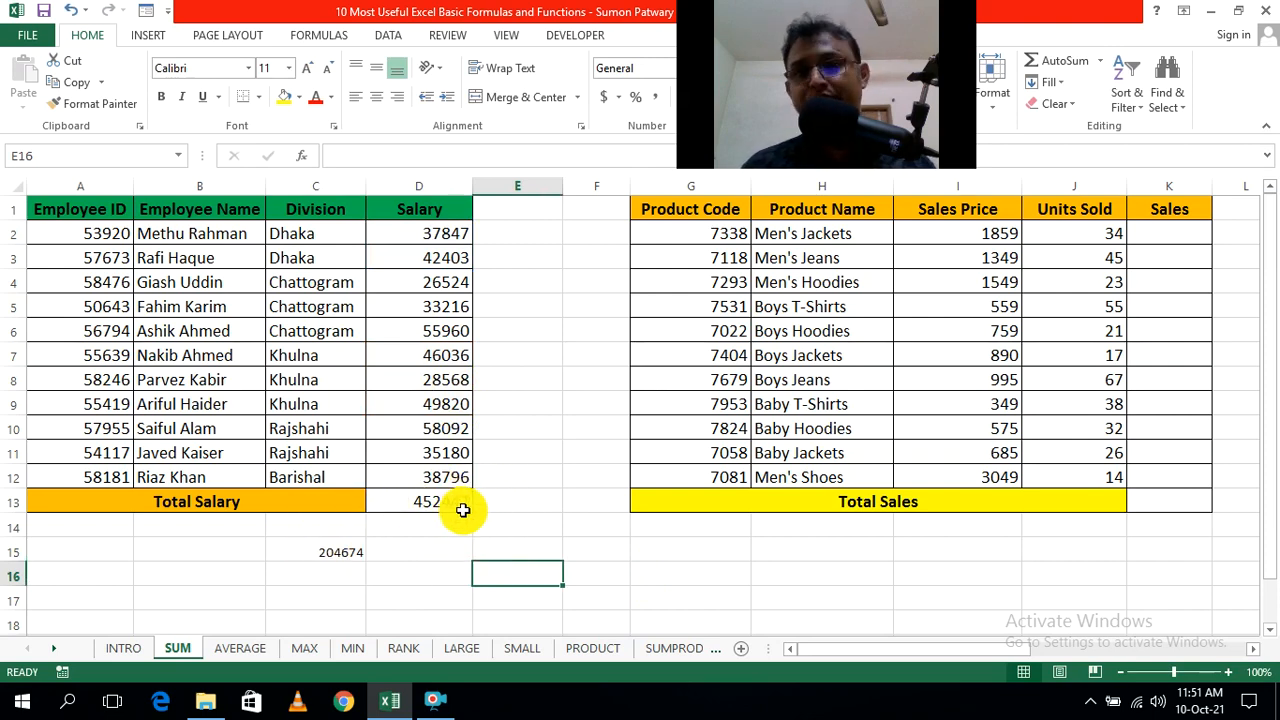
Step: Examine the product table's Sales Price, Units Sold and Sales columns and its Total Sales row
left_click(1252, 648)
double_click(1252, 648)
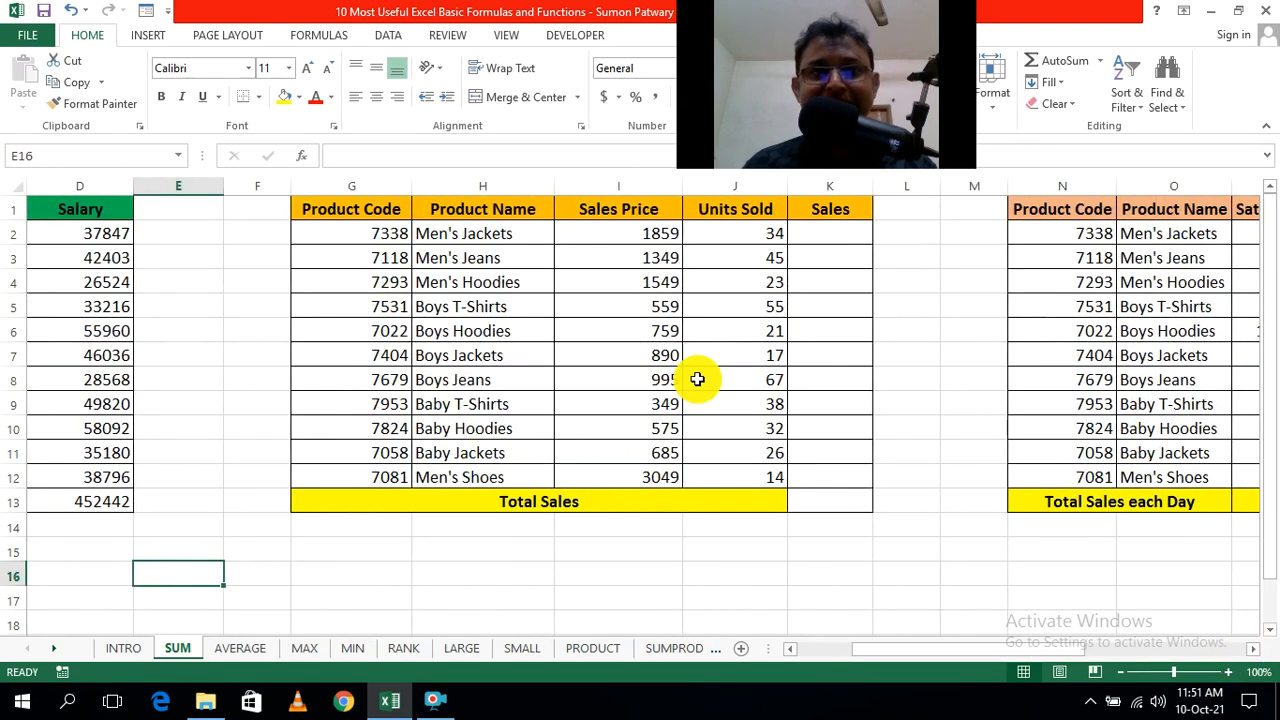
left_click(953, 559)
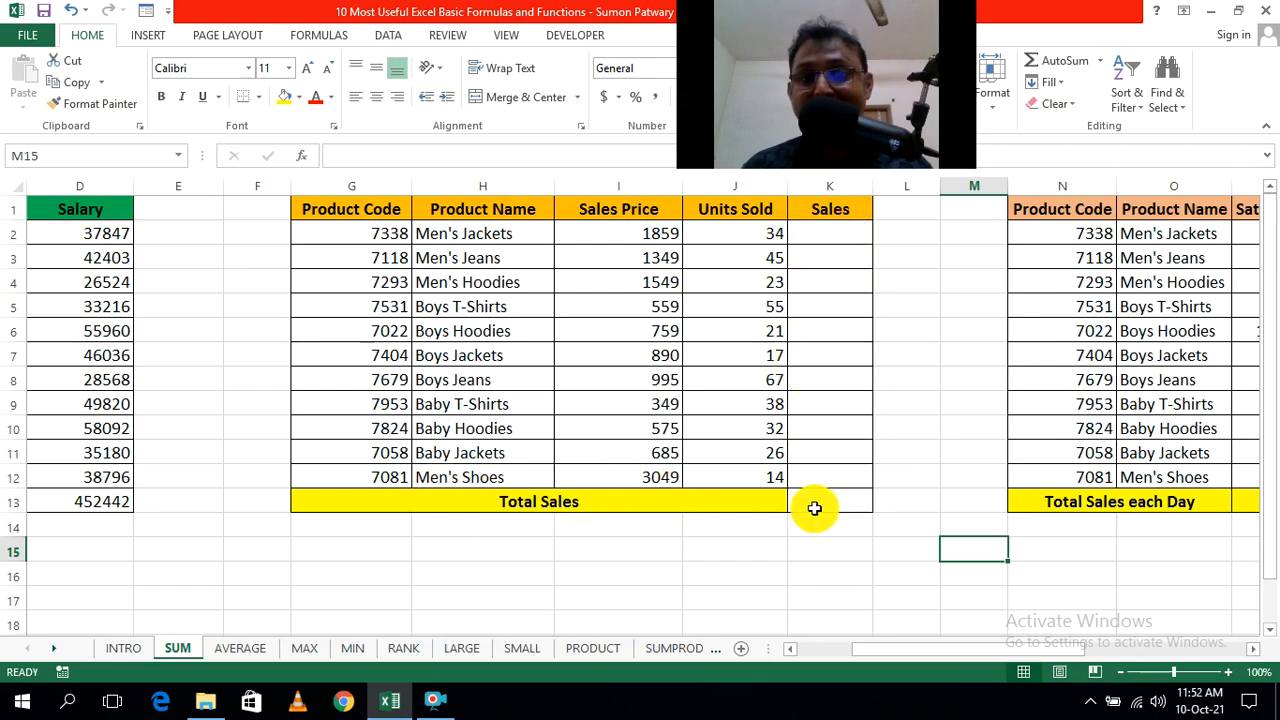
left_click(817, 550)
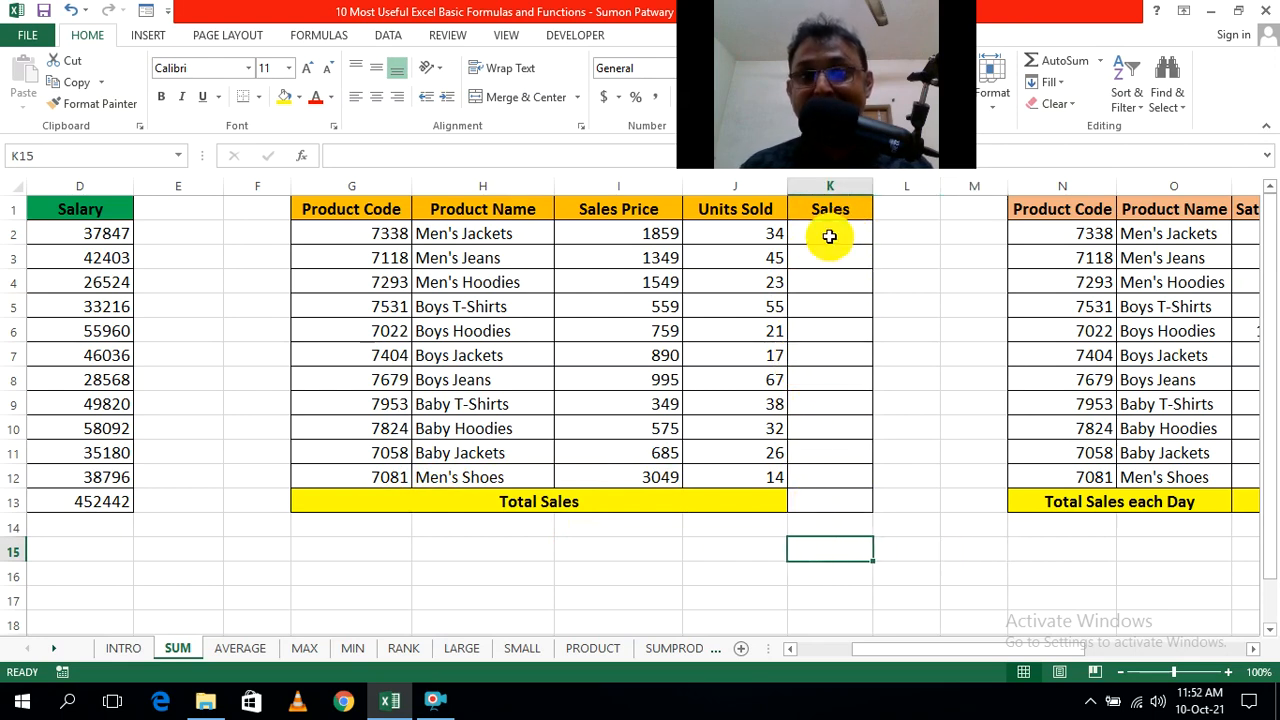
left_click(829, 237)
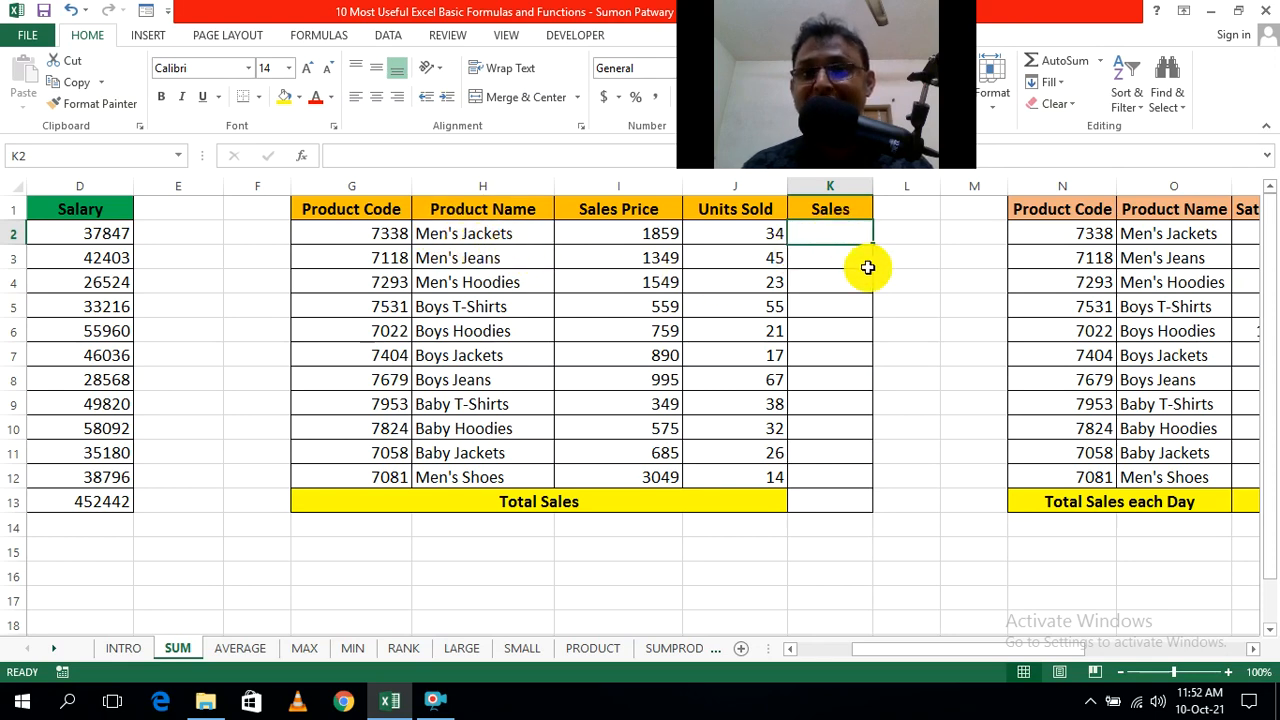
left_click(928, 302)
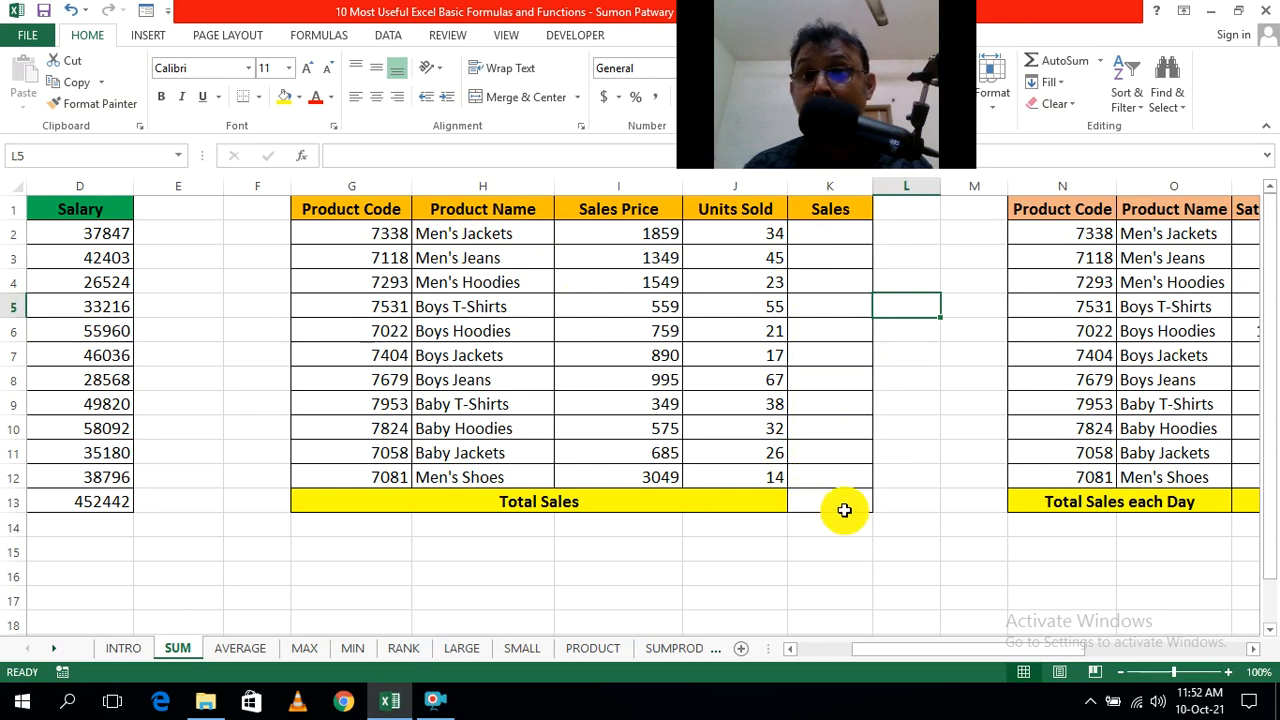
left_click(955, 478)
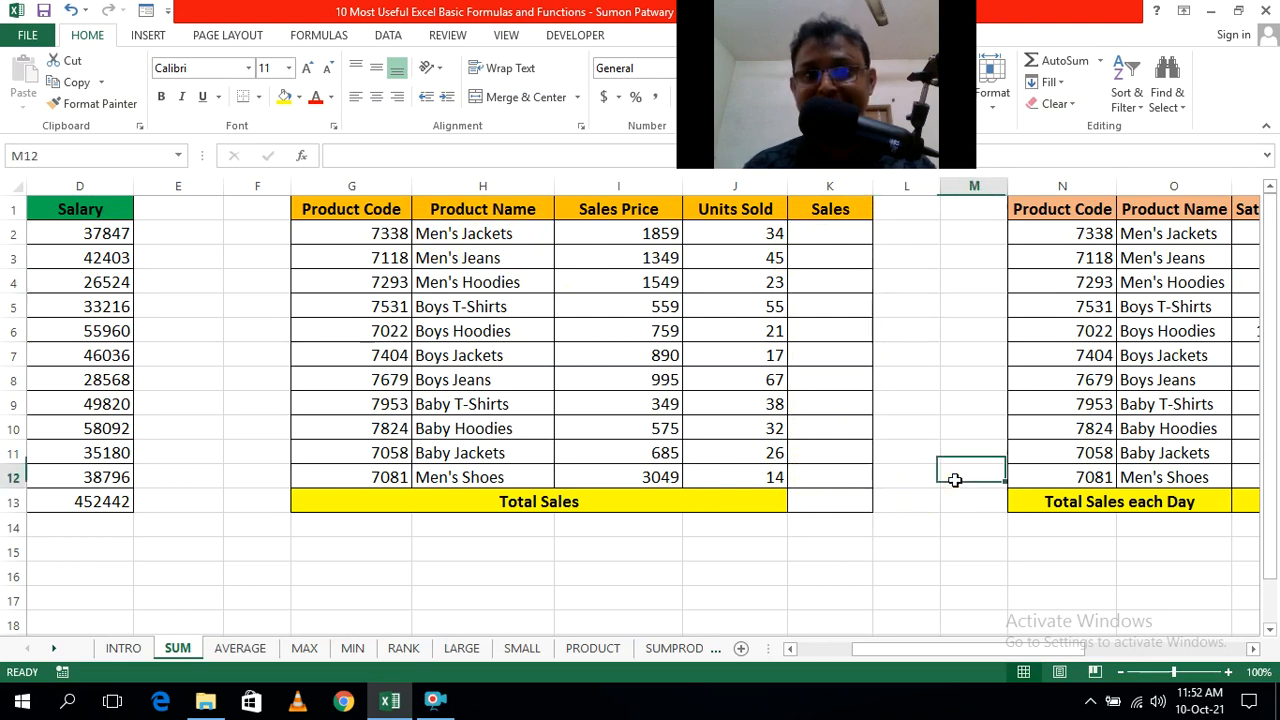
Step: Calculate the Men's Jackets sales in cell K2 with the formula =I2*J2
left_click(824, 237)
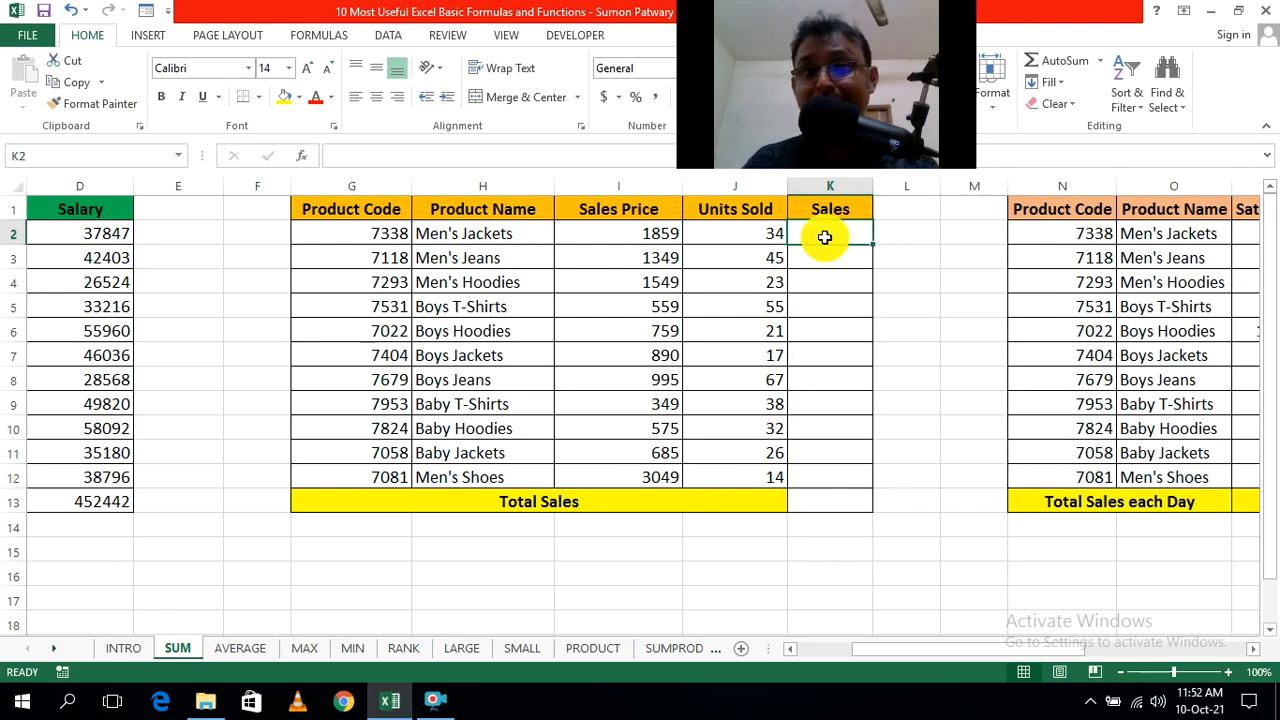
type("=")
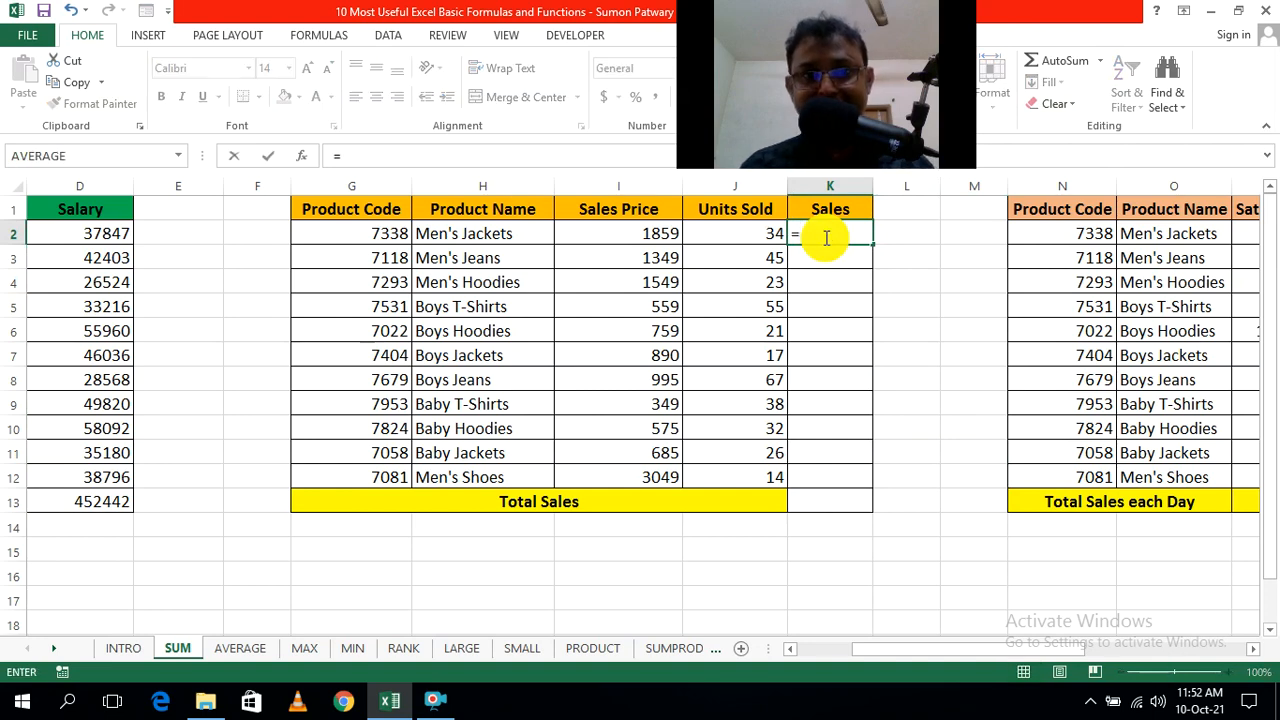
left_click(640, 230)
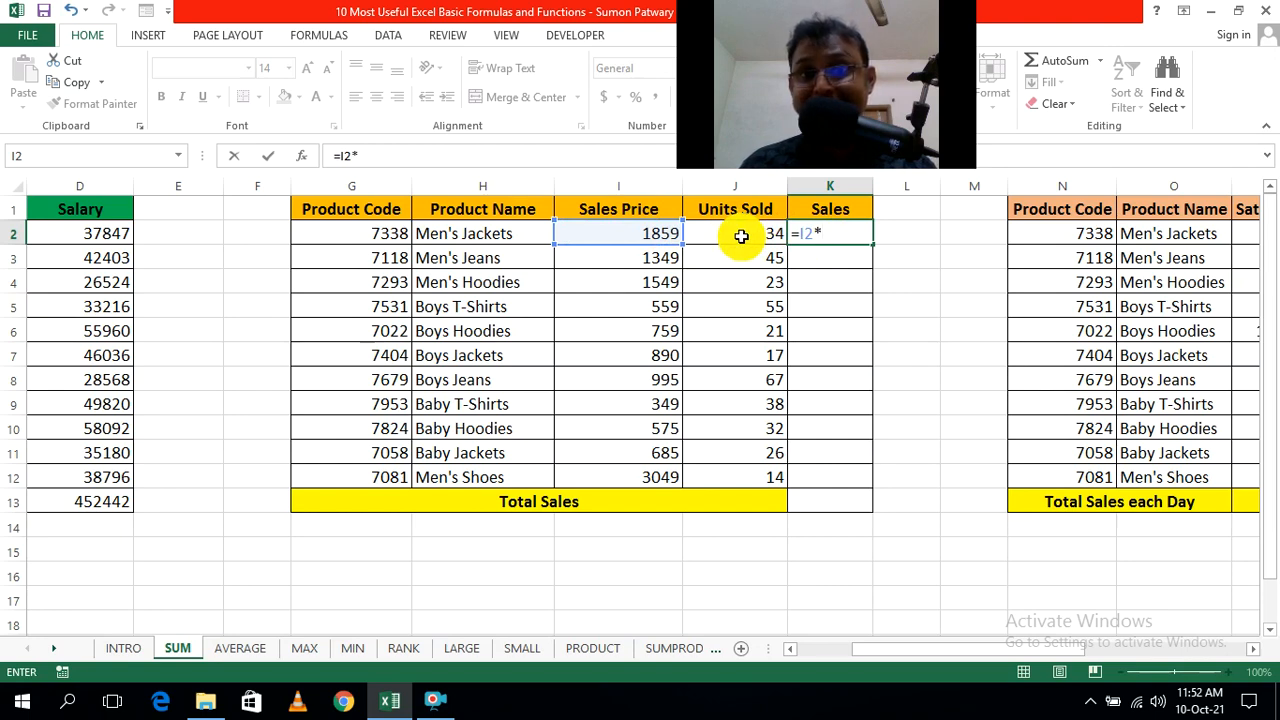
left_click(741, 236)
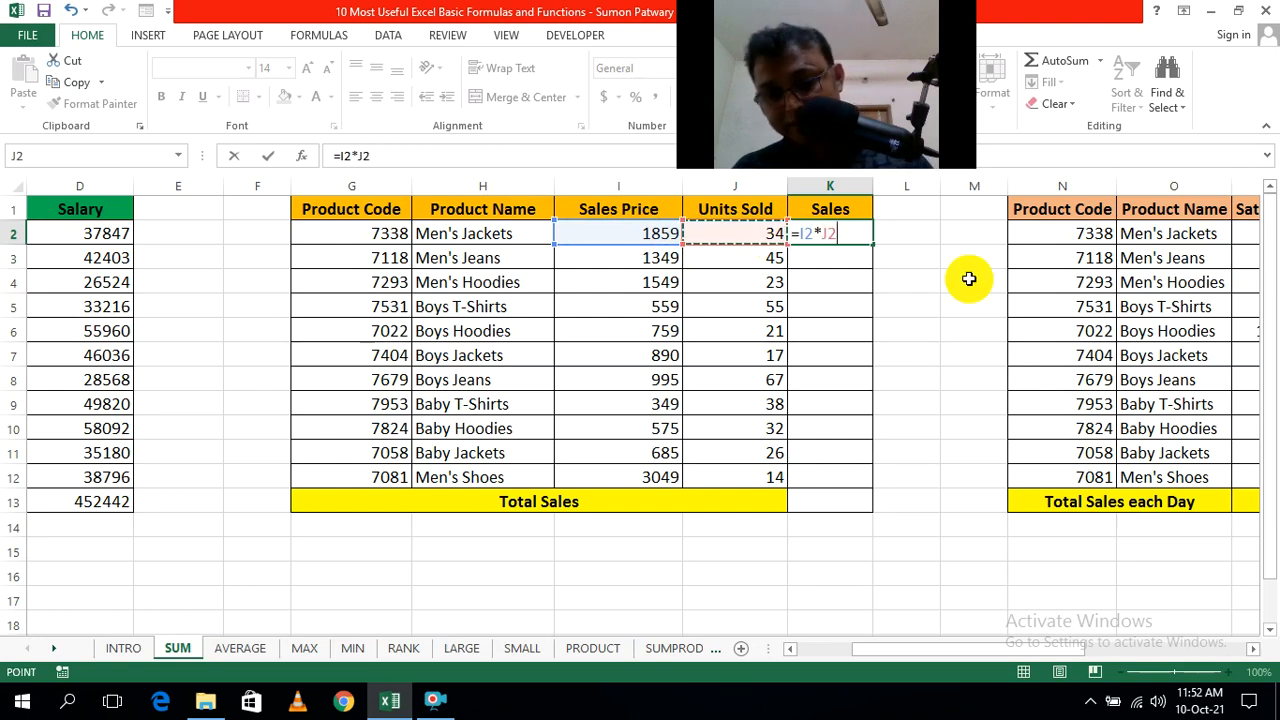
key("ctrl+Return")
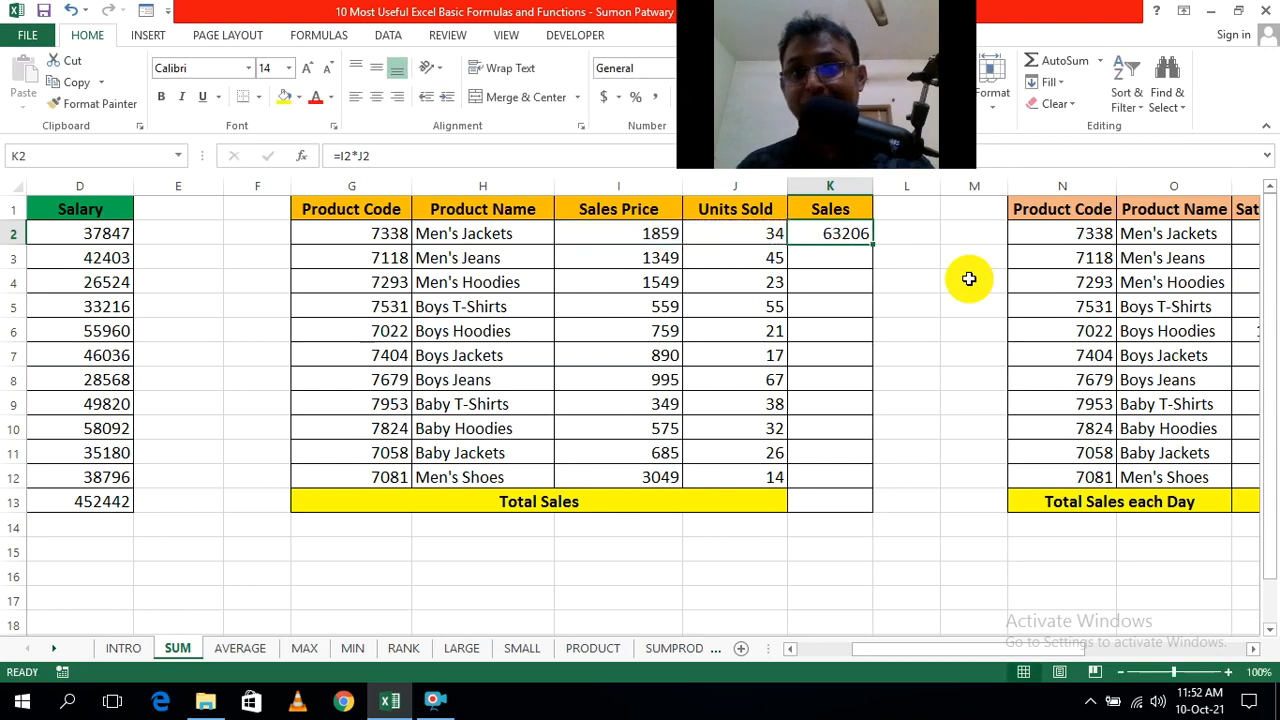
Step: Clear the Men's Jackets sales formula from cell K2
left_click(932, 279)
left_click(858, 238)
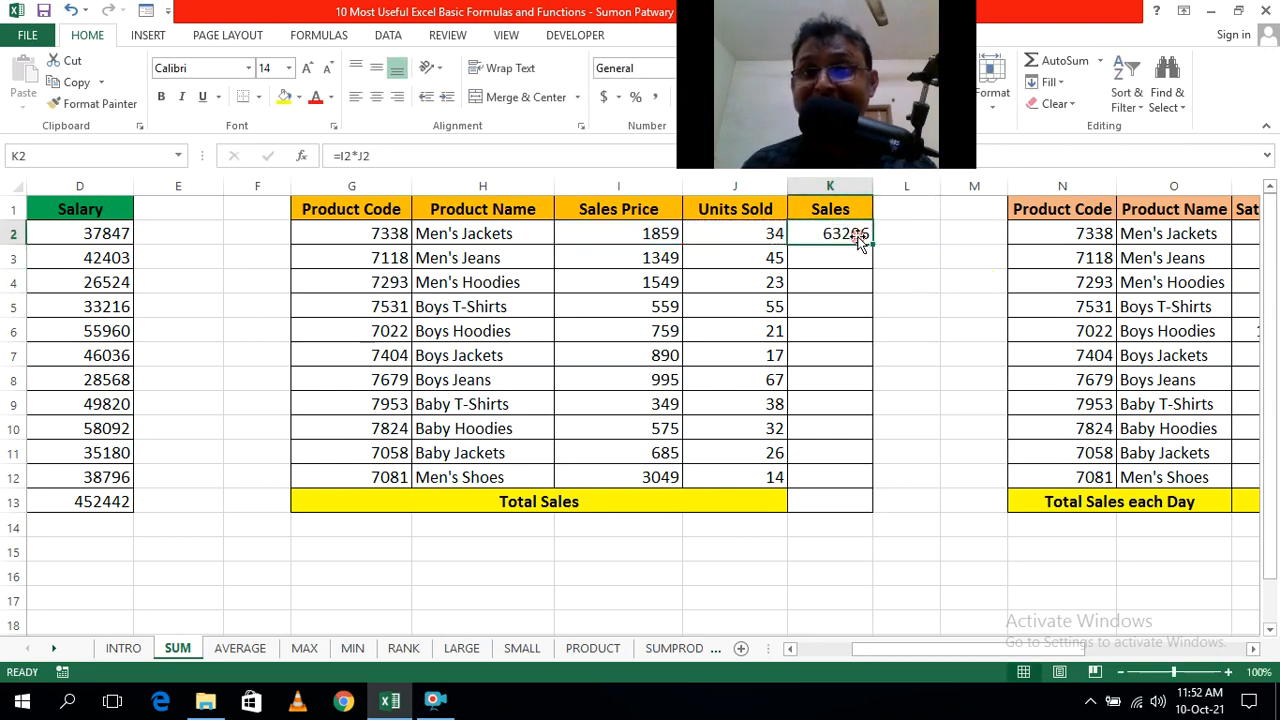
key("Delete")
left_click(924, 253)
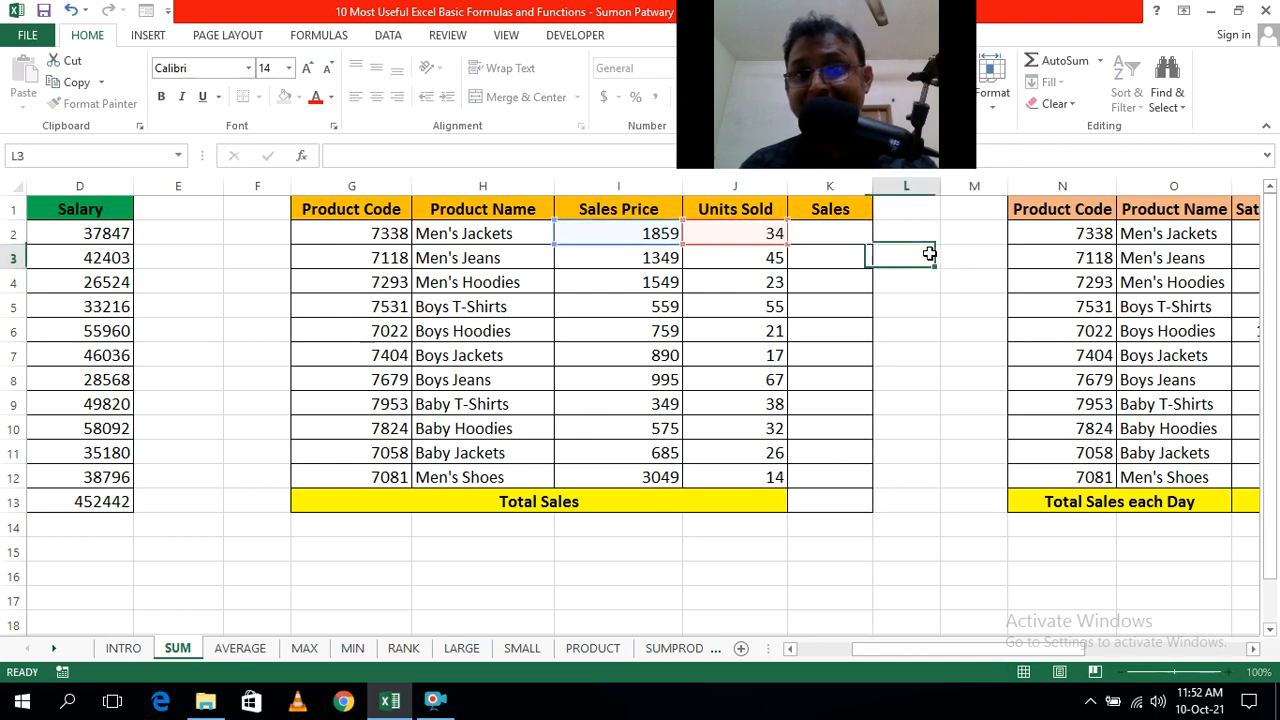
Step: Enter the formula =I2*J2 in cell K2 again and clear its result
left_click(852, 233)
type("=")
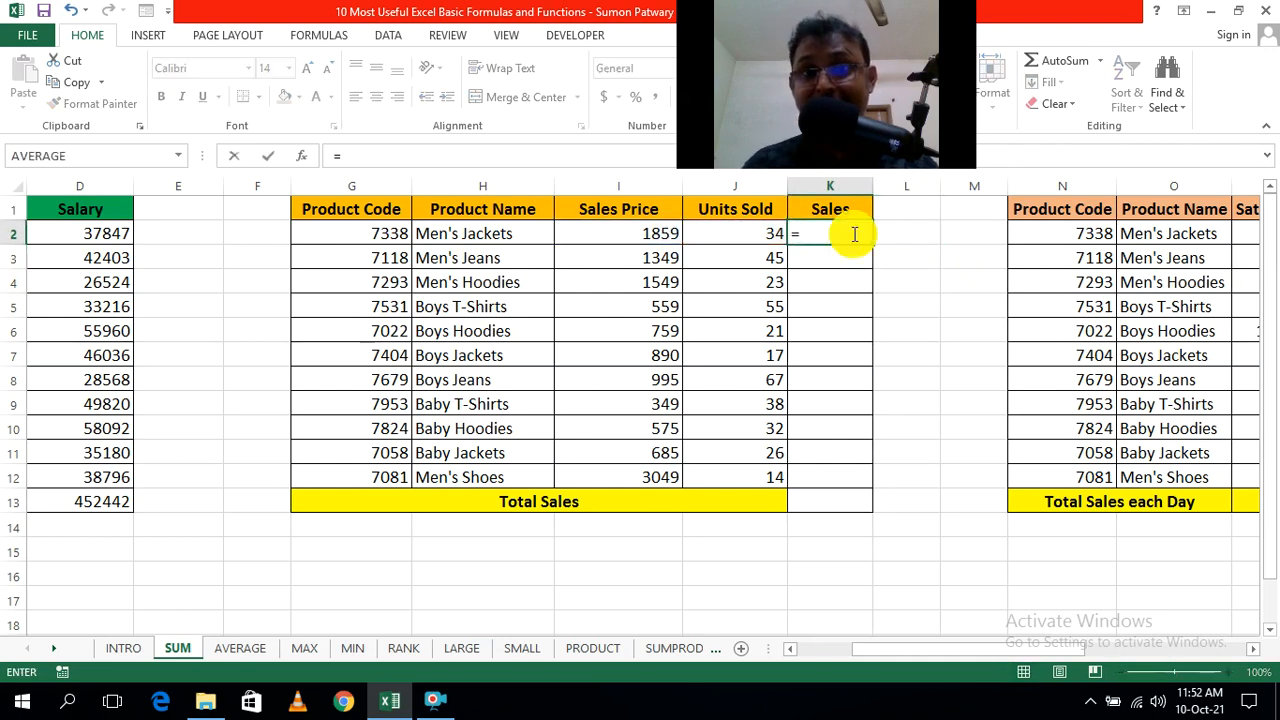
left_click(650, 232)
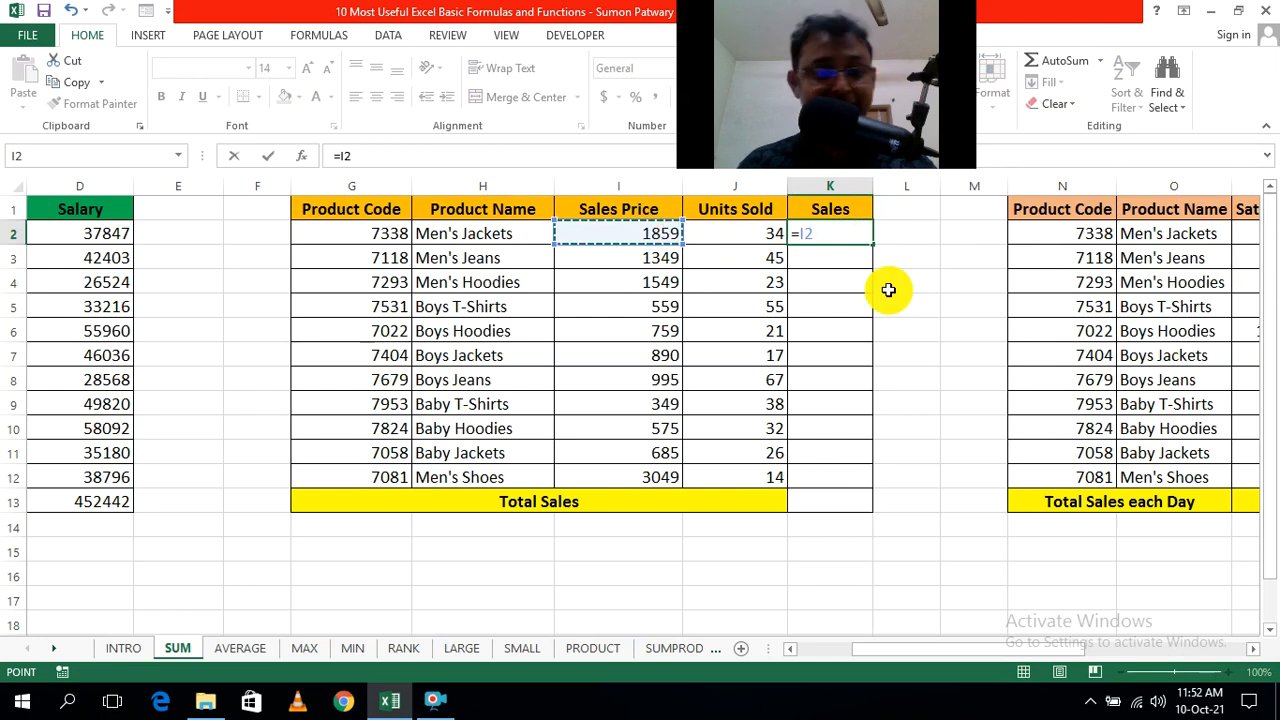
type("*")
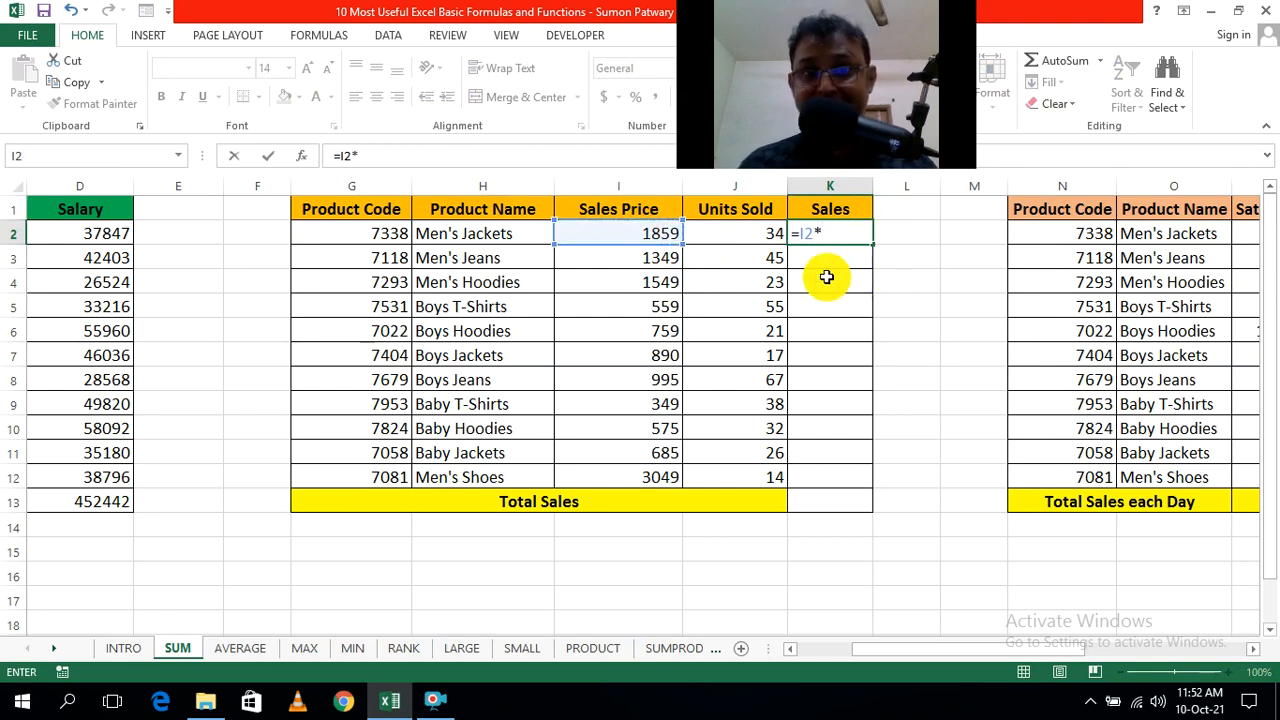
left_click(746, 233)
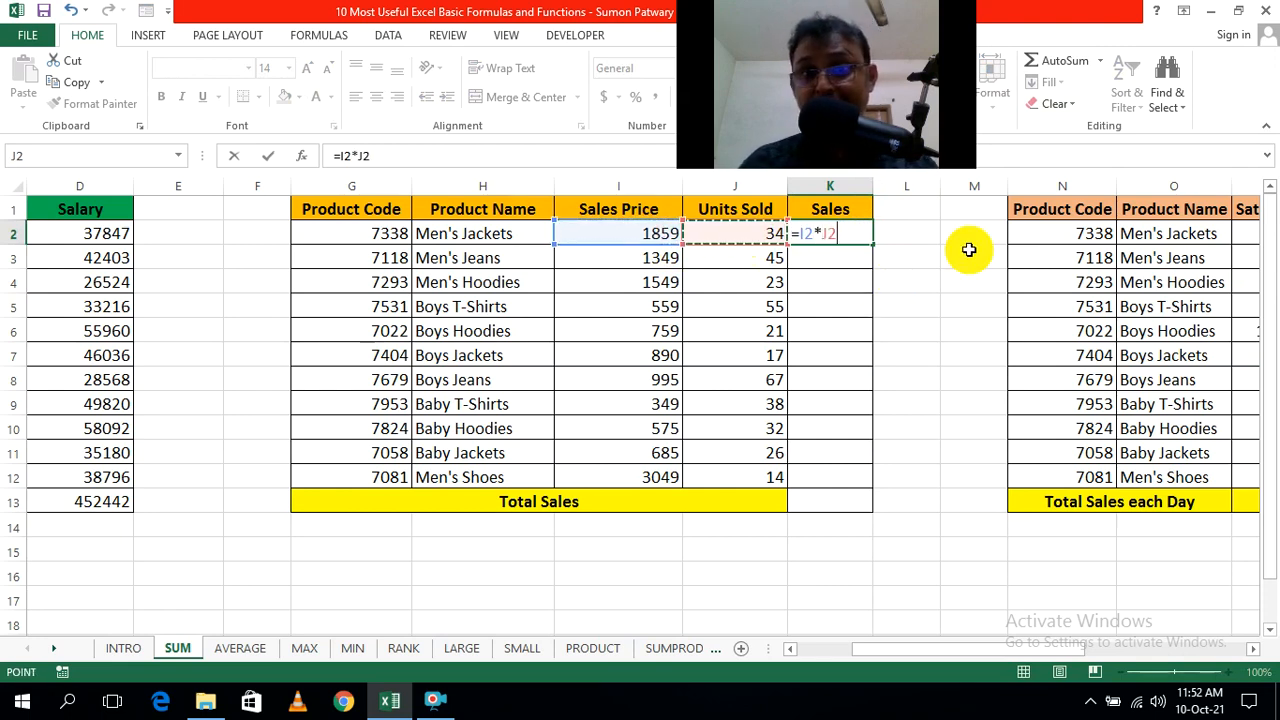
key("Return")
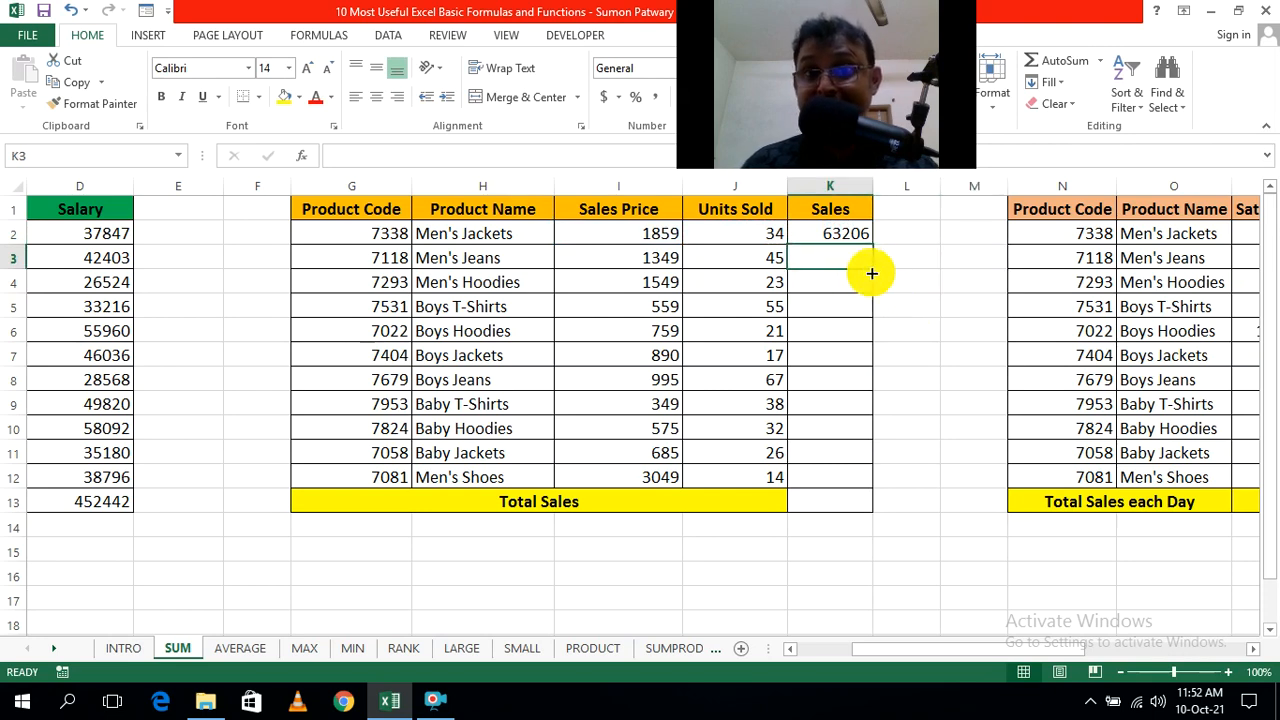
left_click(919, 279)
left_click(846, 231)
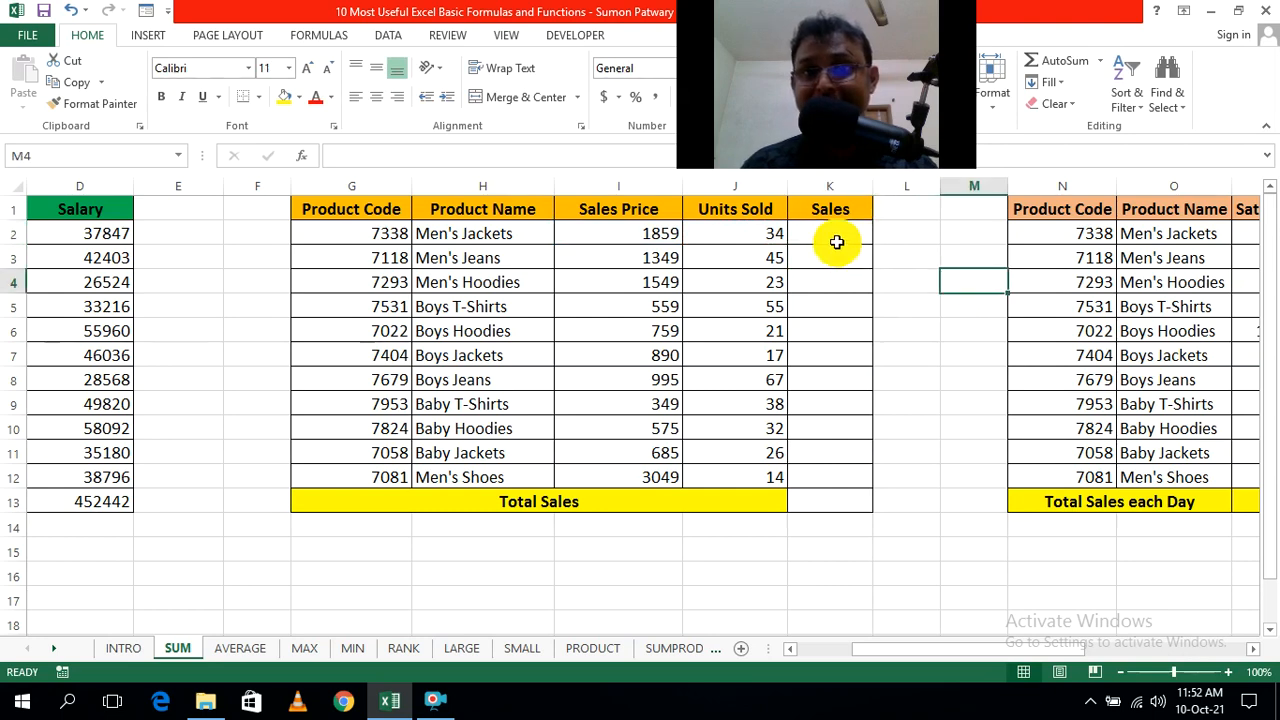
Step: Multiply the Men's Jackets sales price by its units sold in cell K2 with =I2*J2
type("=")
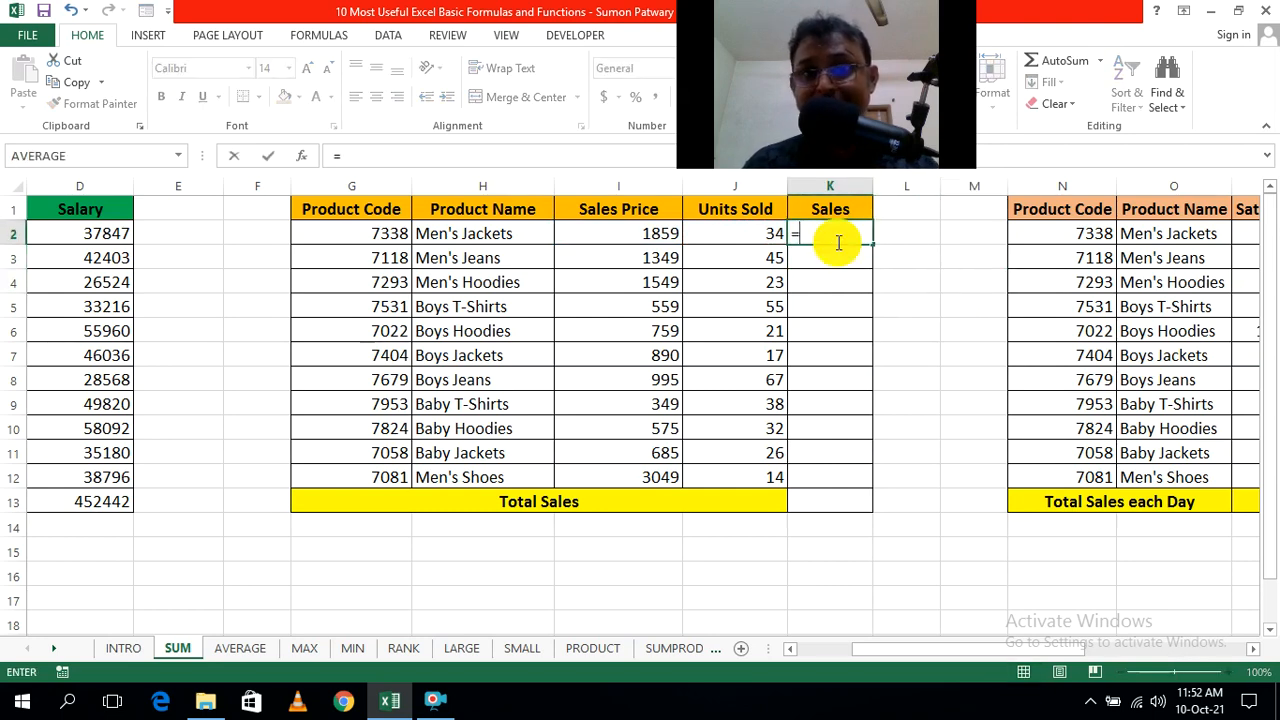
left_click(646, 233)
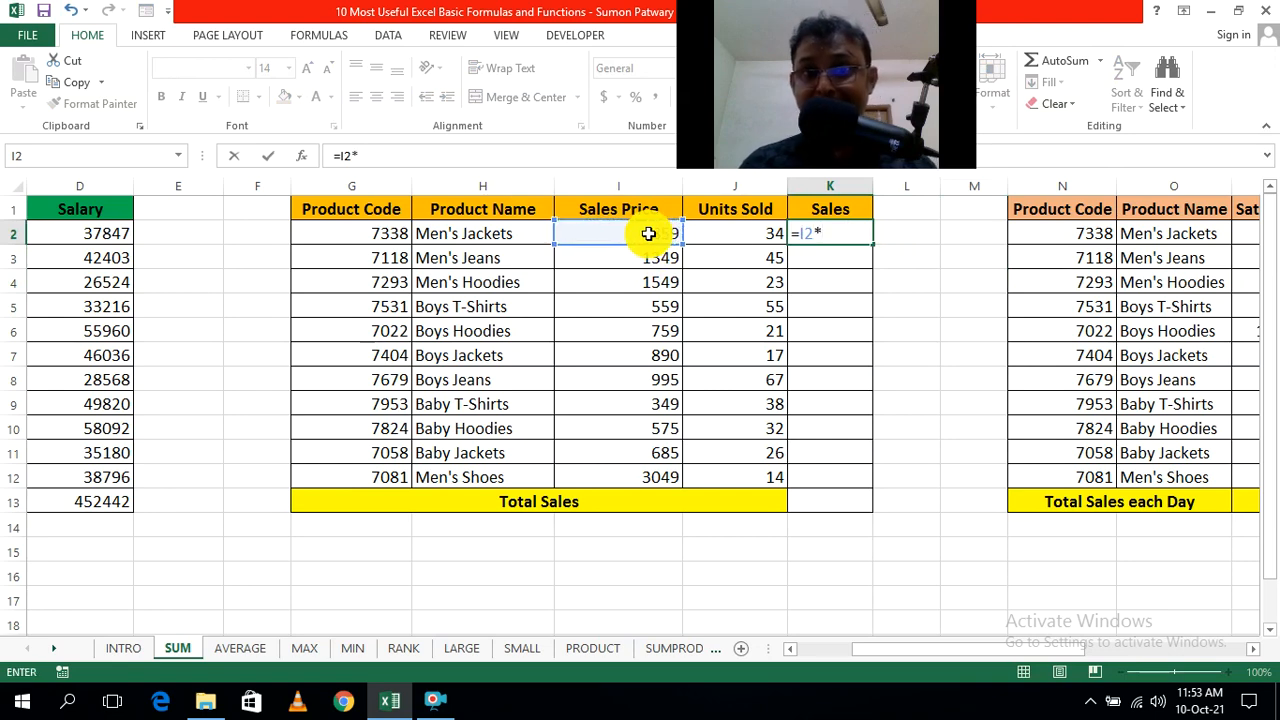
left_click(733, 234)
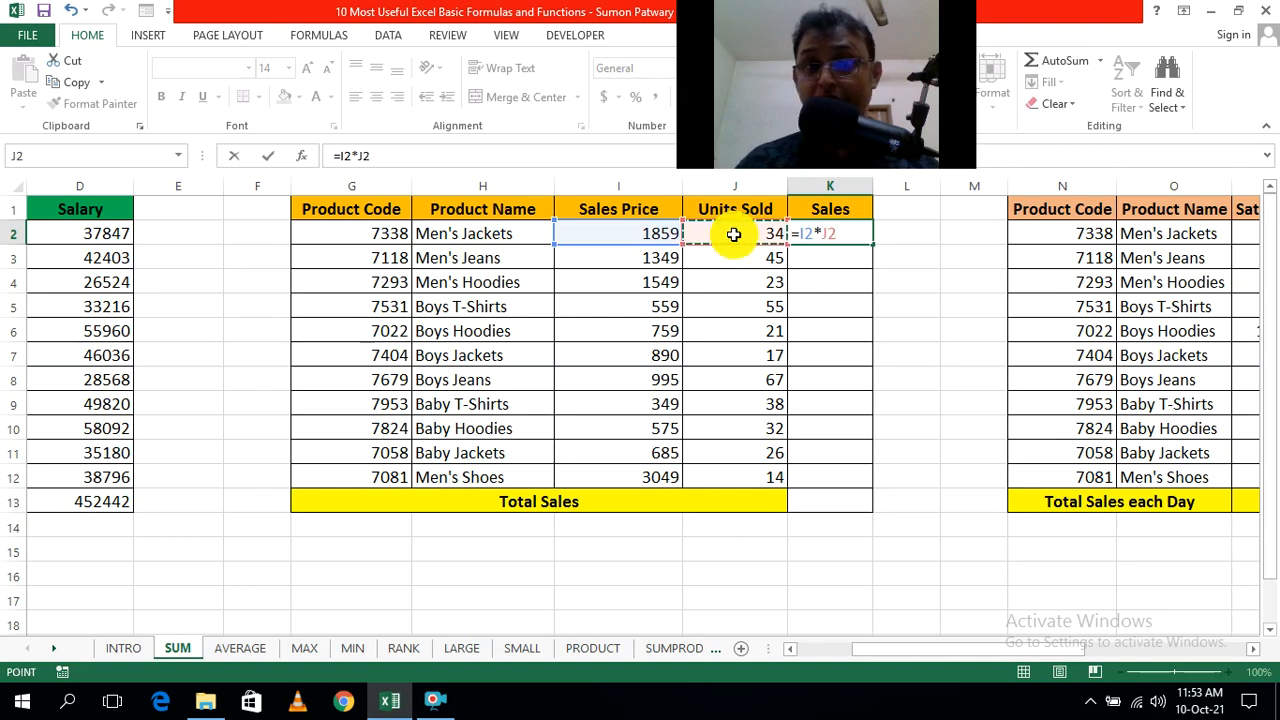
key("ctrl+Return")
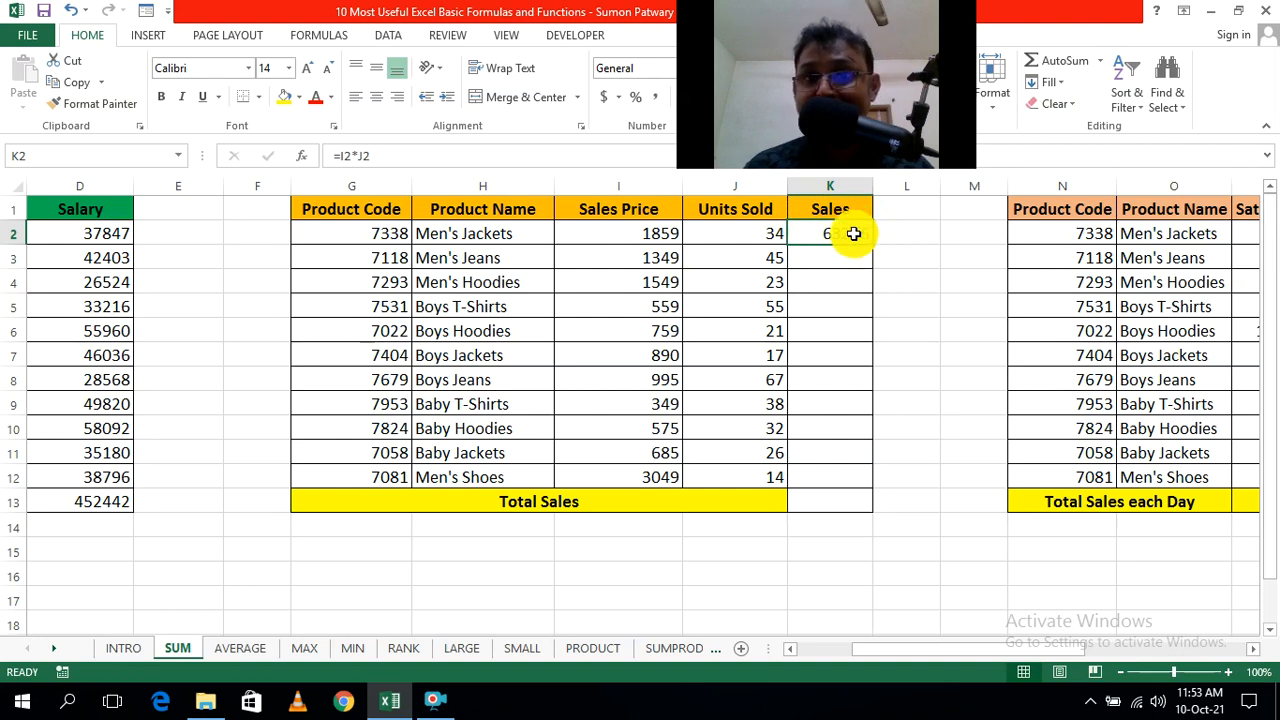
Step: Enter the sample number 4 in both cells I17 and J17 below the product table
left_click(935, 283)
scroll(780, 440, "down", 2)
left_click(626, 455)
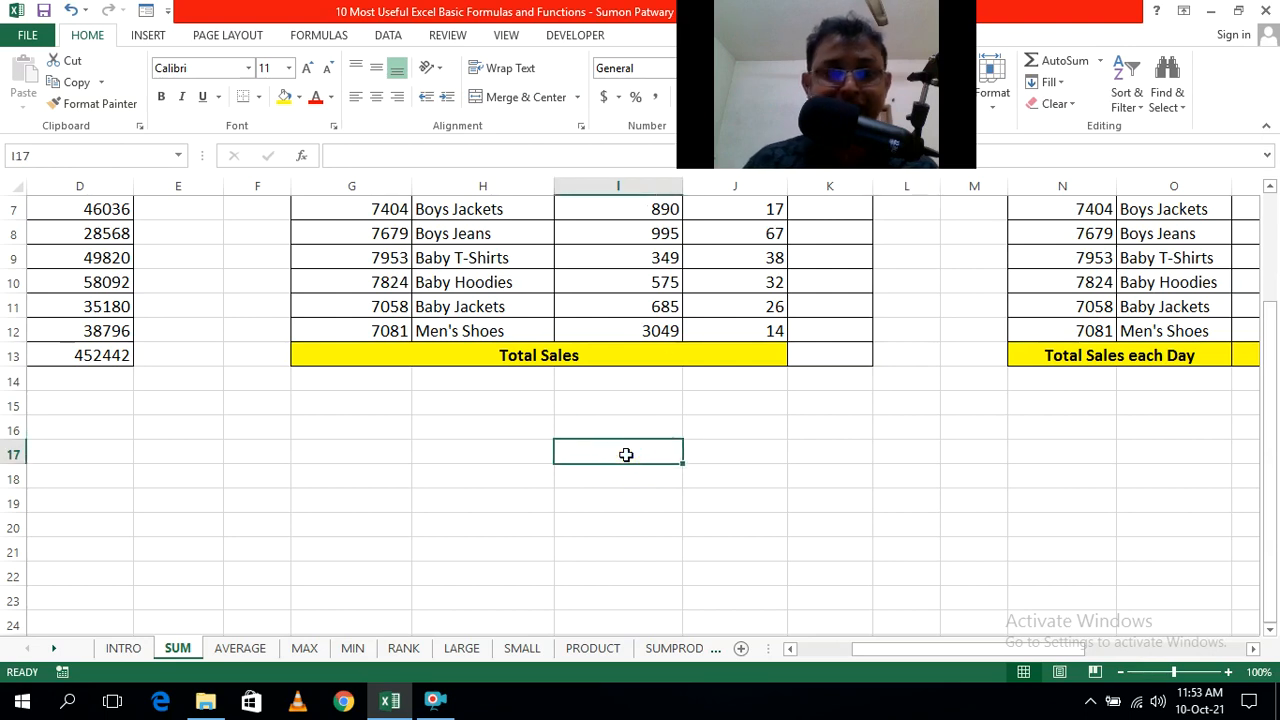
type("4")
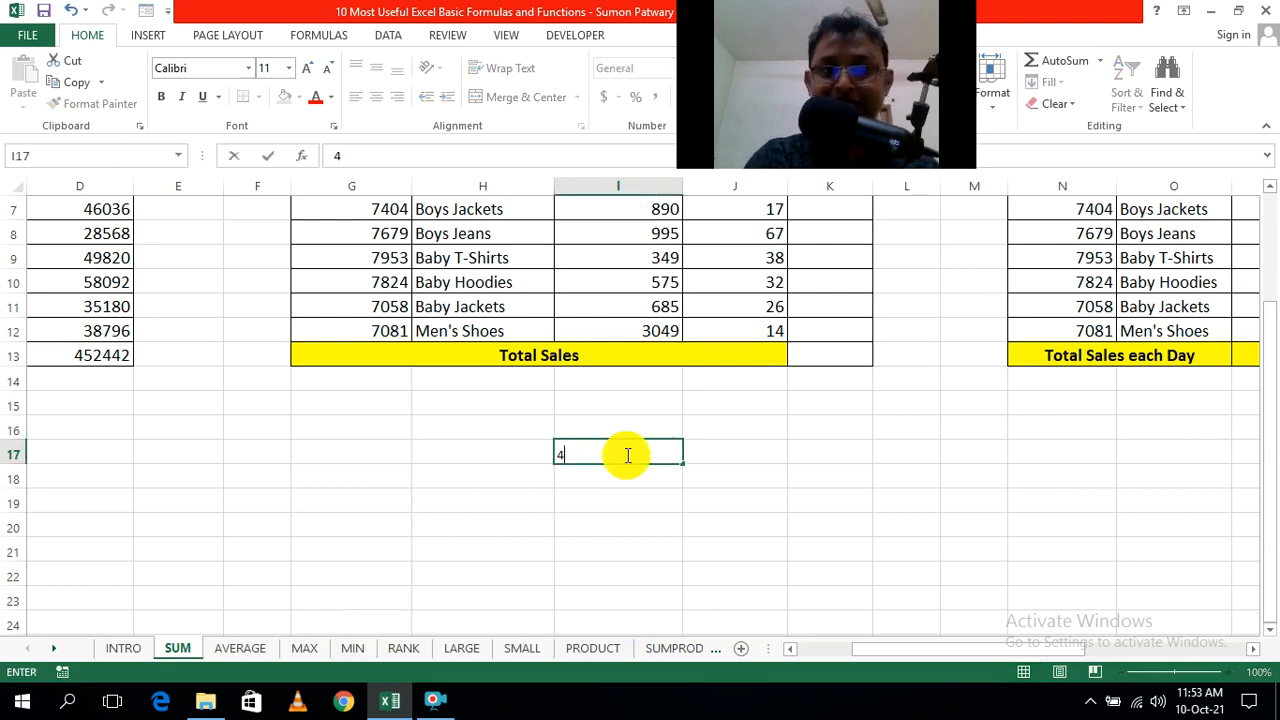
key("Return")
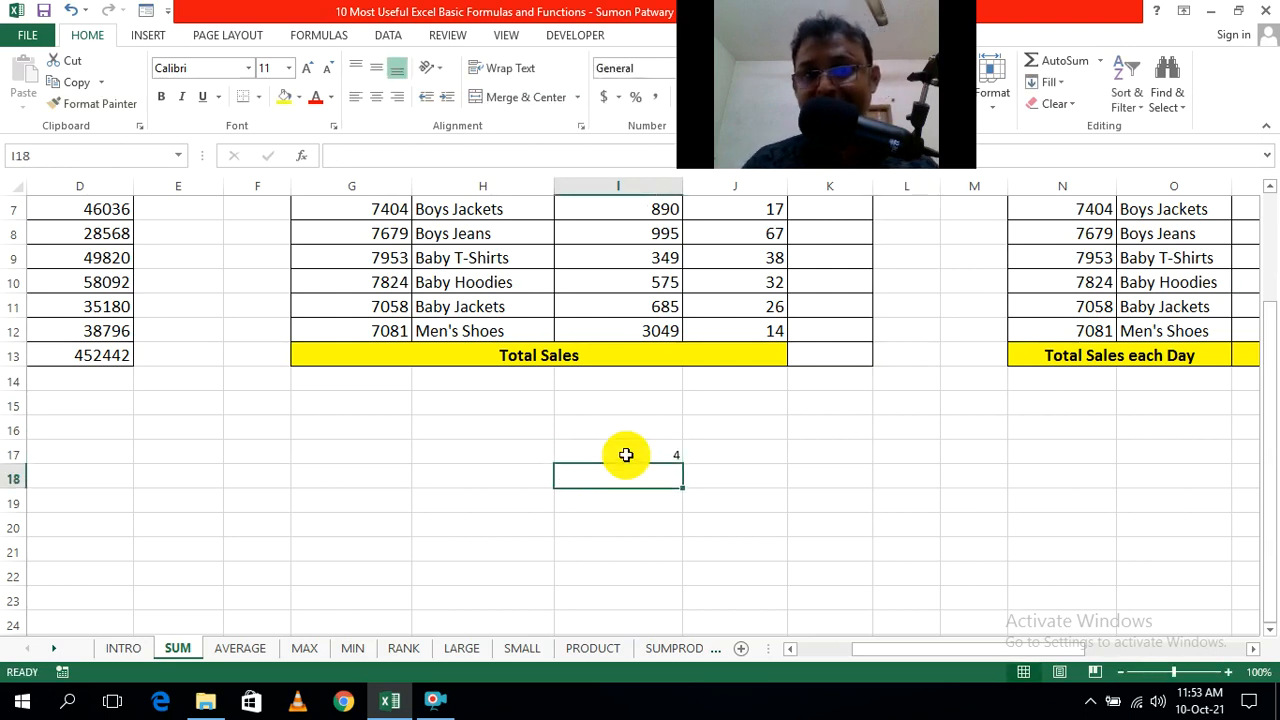
left_click(754, 451)
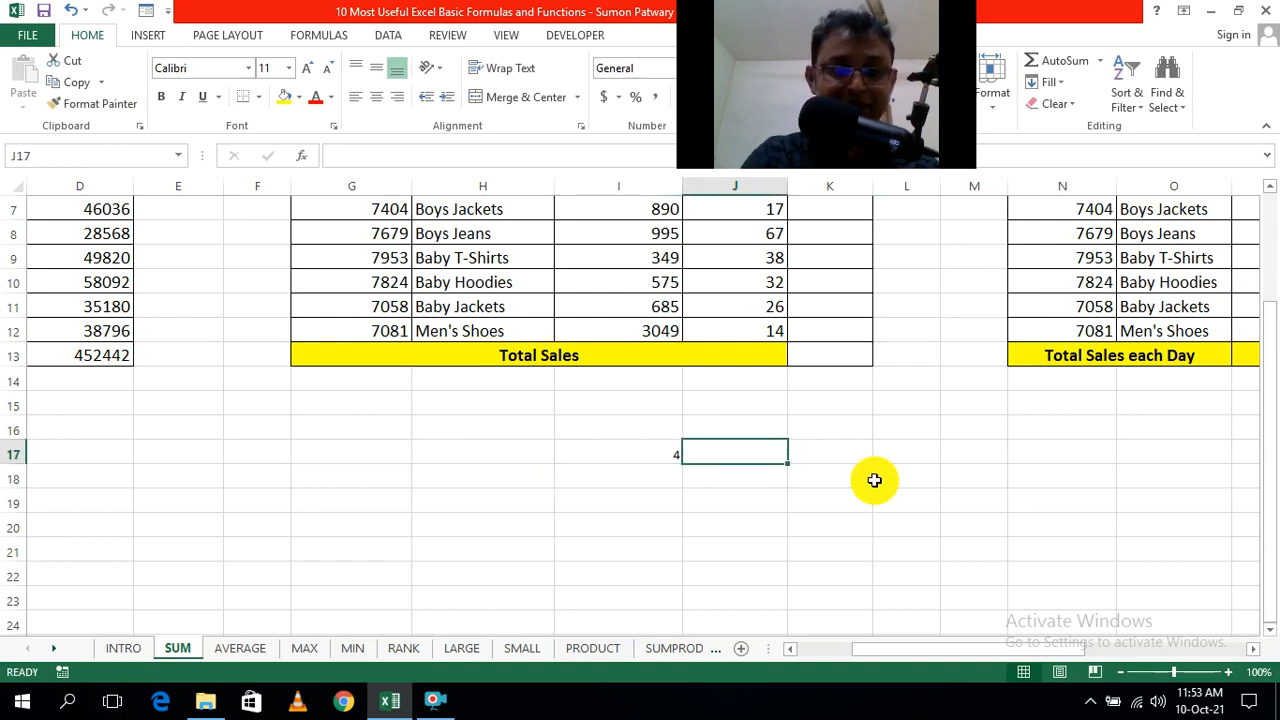
type("4")
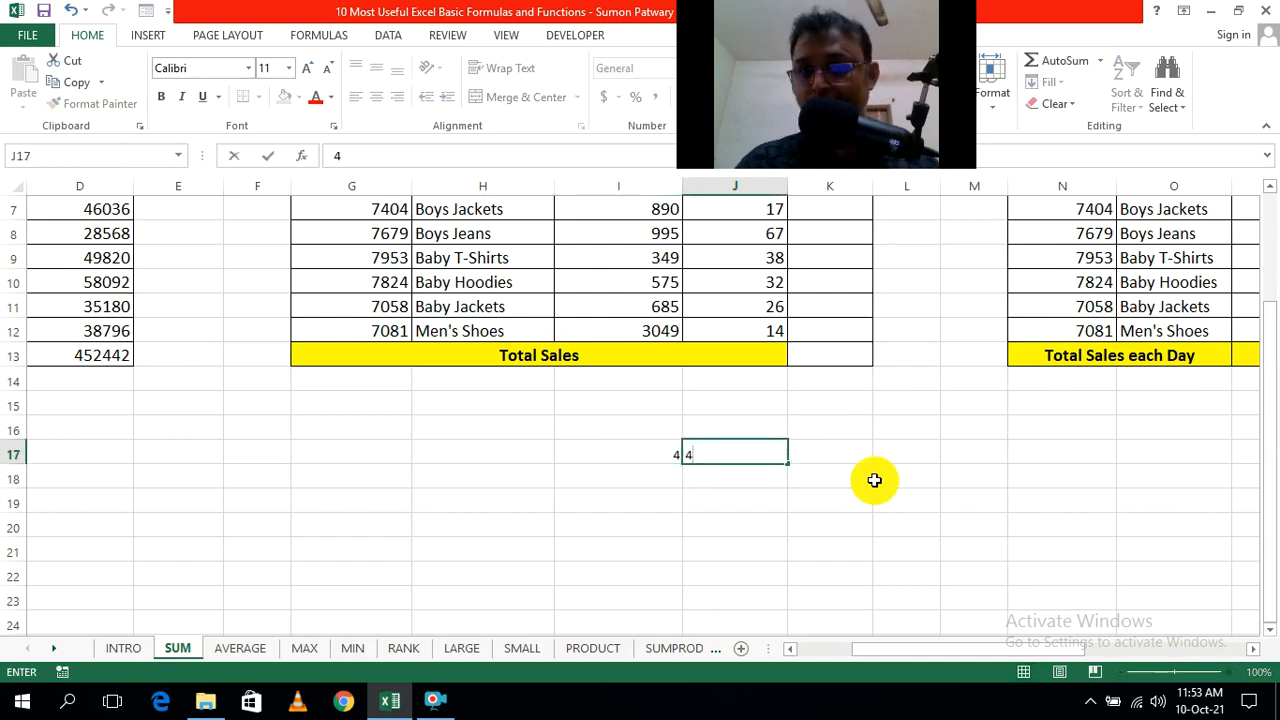
left_click(702, 447)
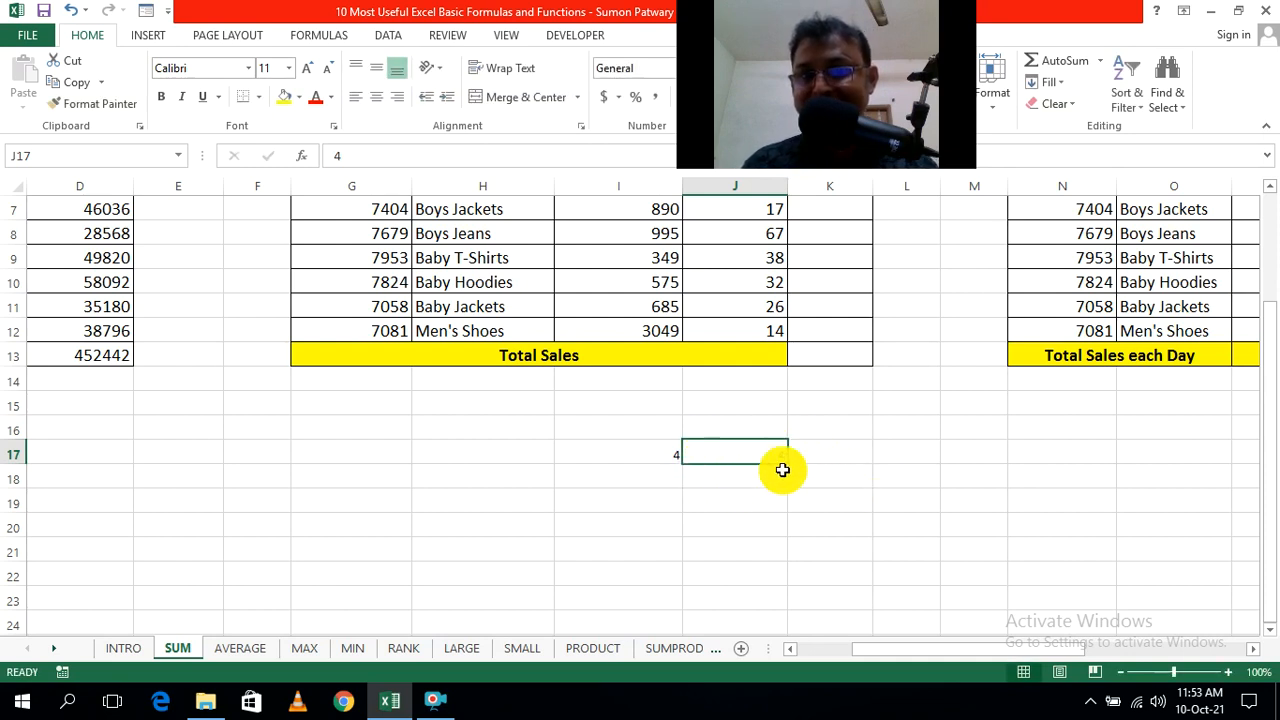
Step: Clear the sample numbers from cells I17 and J17
left_click(760, 478)
left_click_drag(655, 452, 718, 449)
key("Delete")
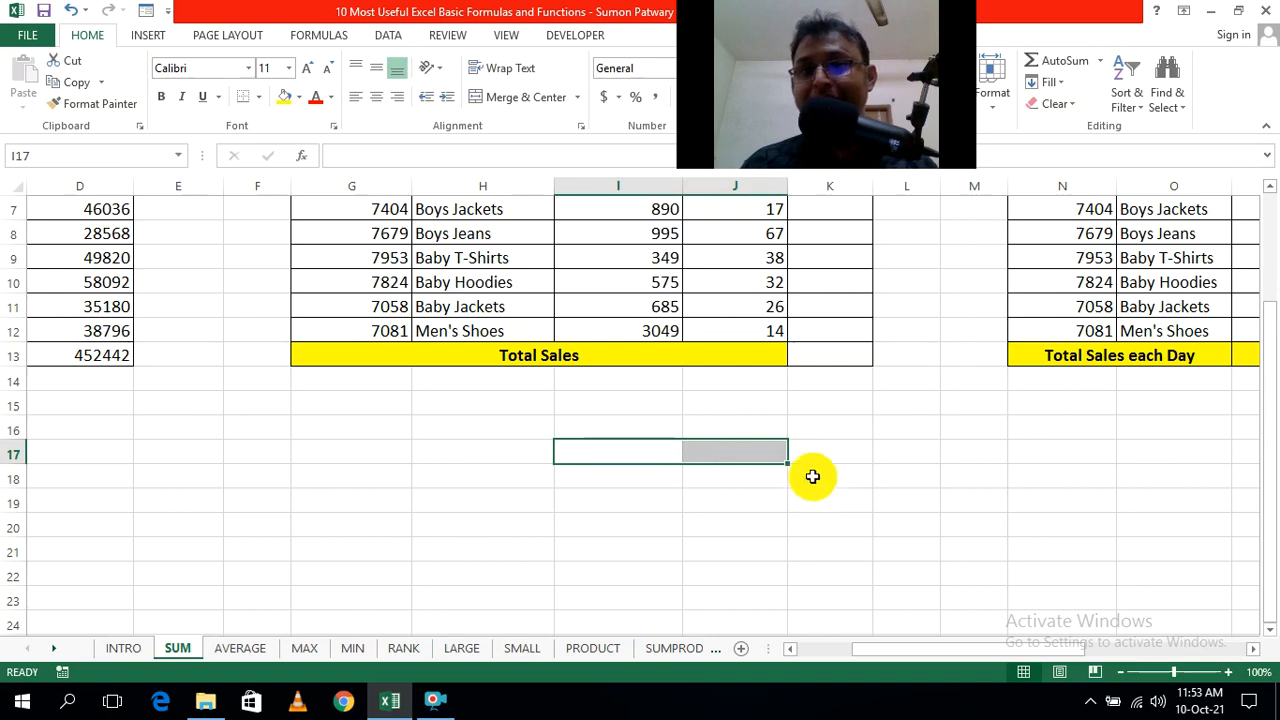
Step: Replace the content of the Men's Jackets Sales cell K2 with the formula =I2*J2, keeping the cell selected
left_click(920, 478)
scroll(920, 487, "up", 2)
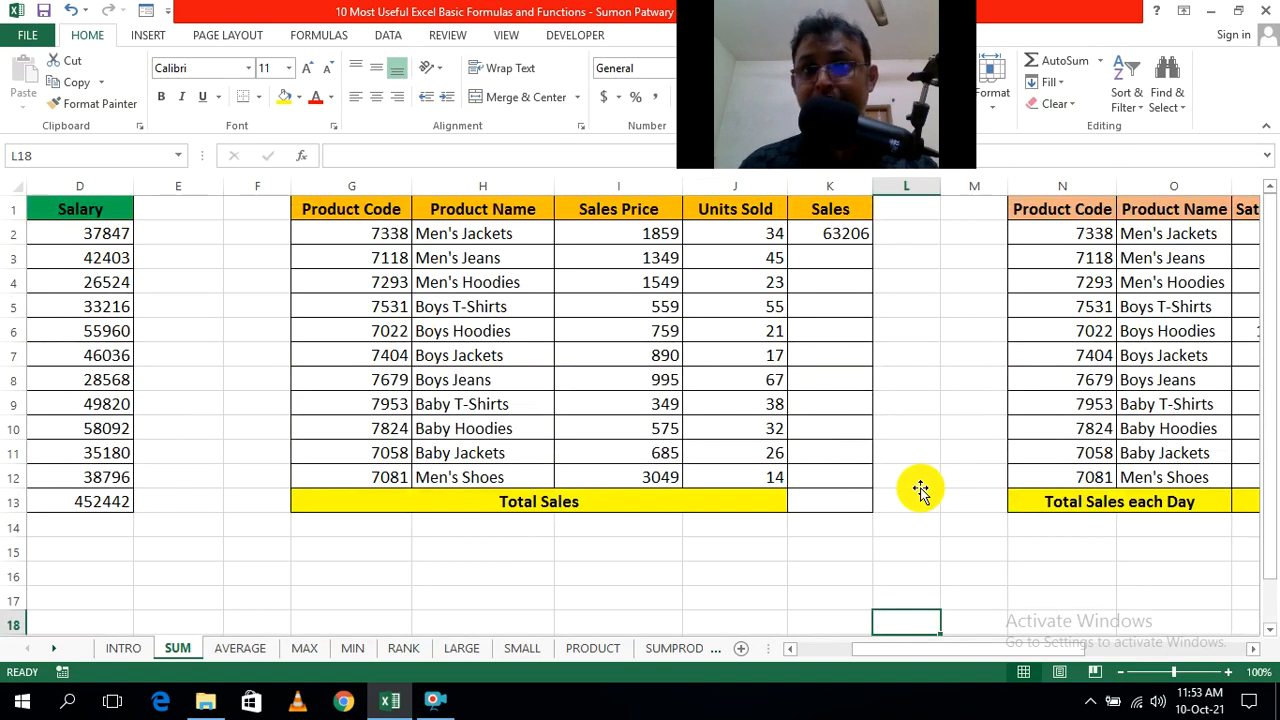
left_click(846, 234)
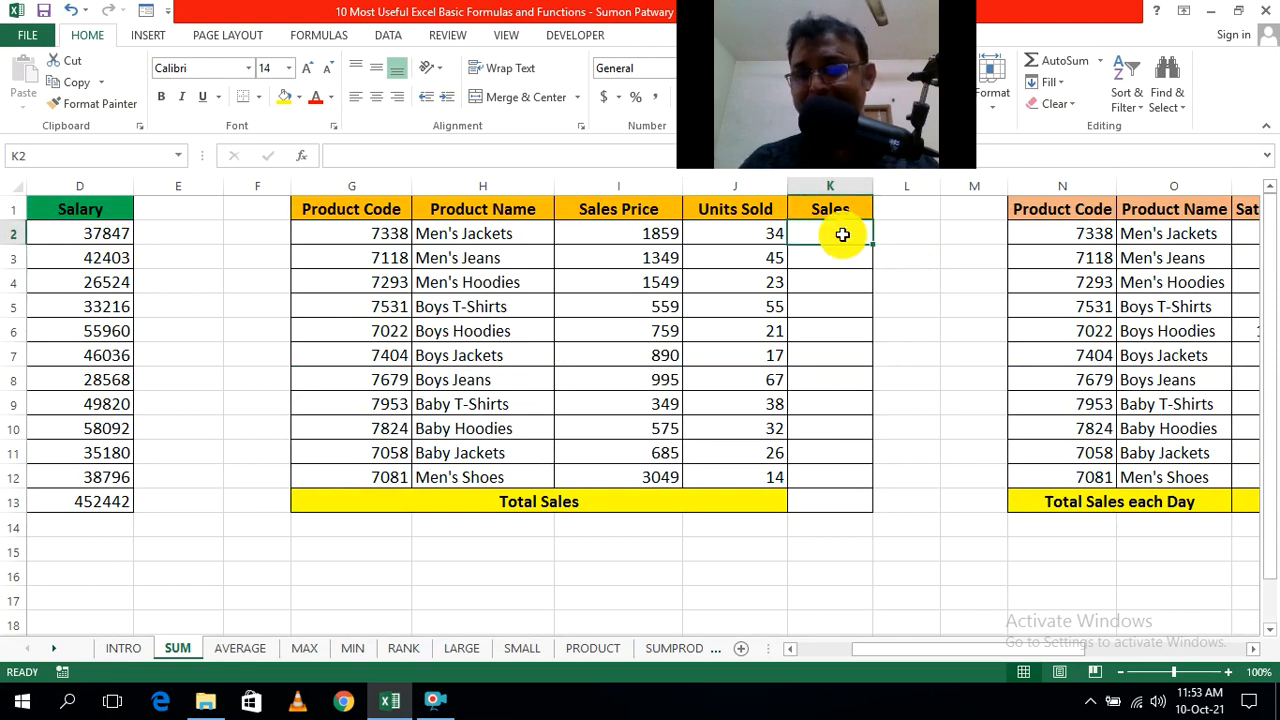
type("=")
left_click(658, 237)
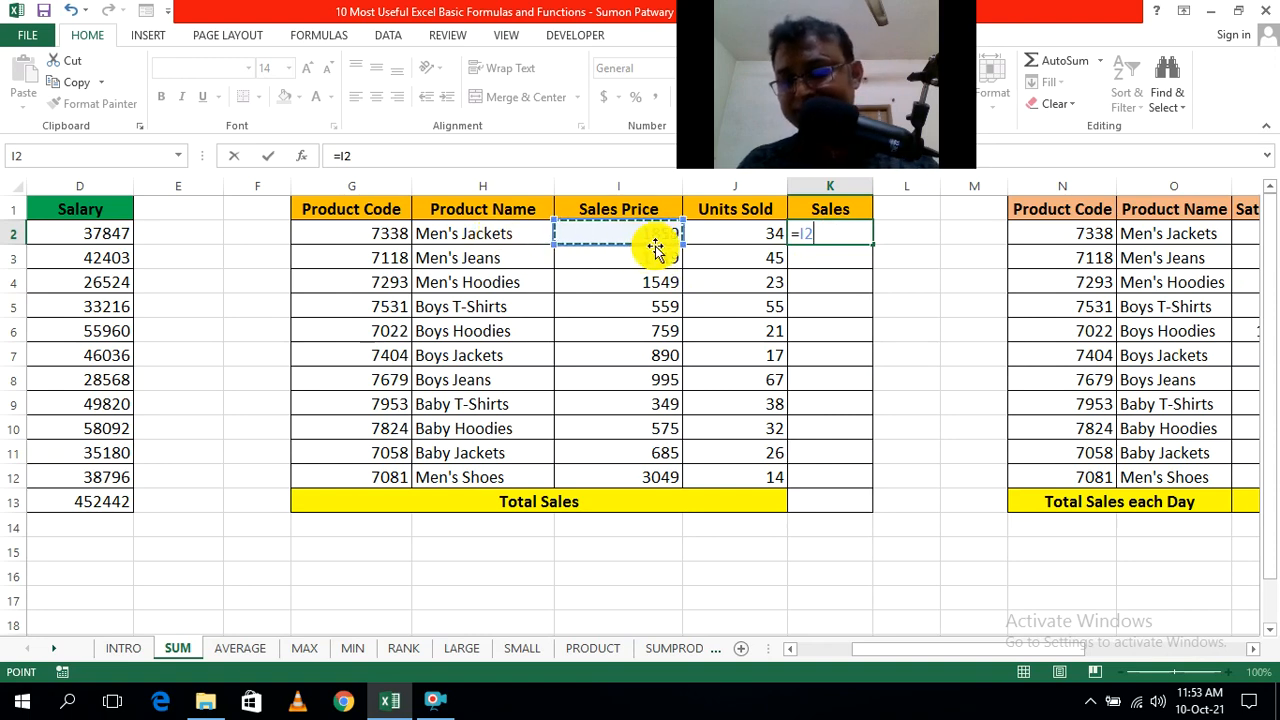
type("*")
left_click(726, 233)
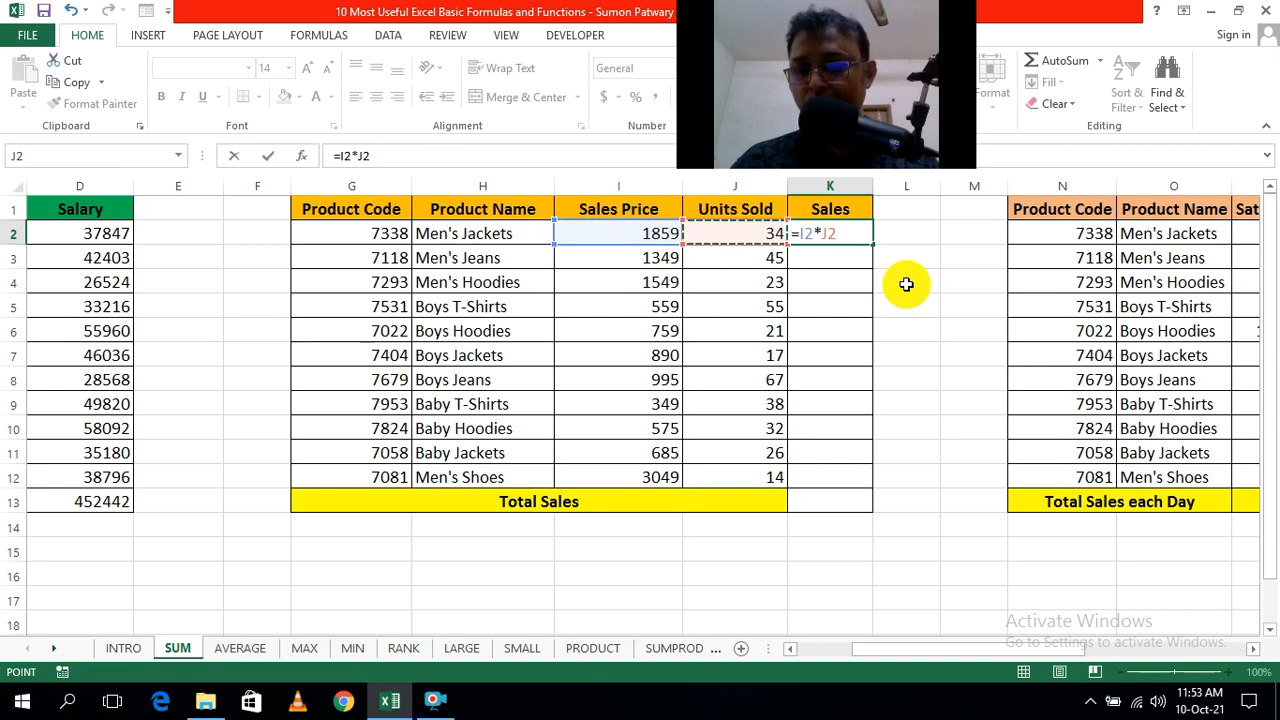
key("ctrl+Return")
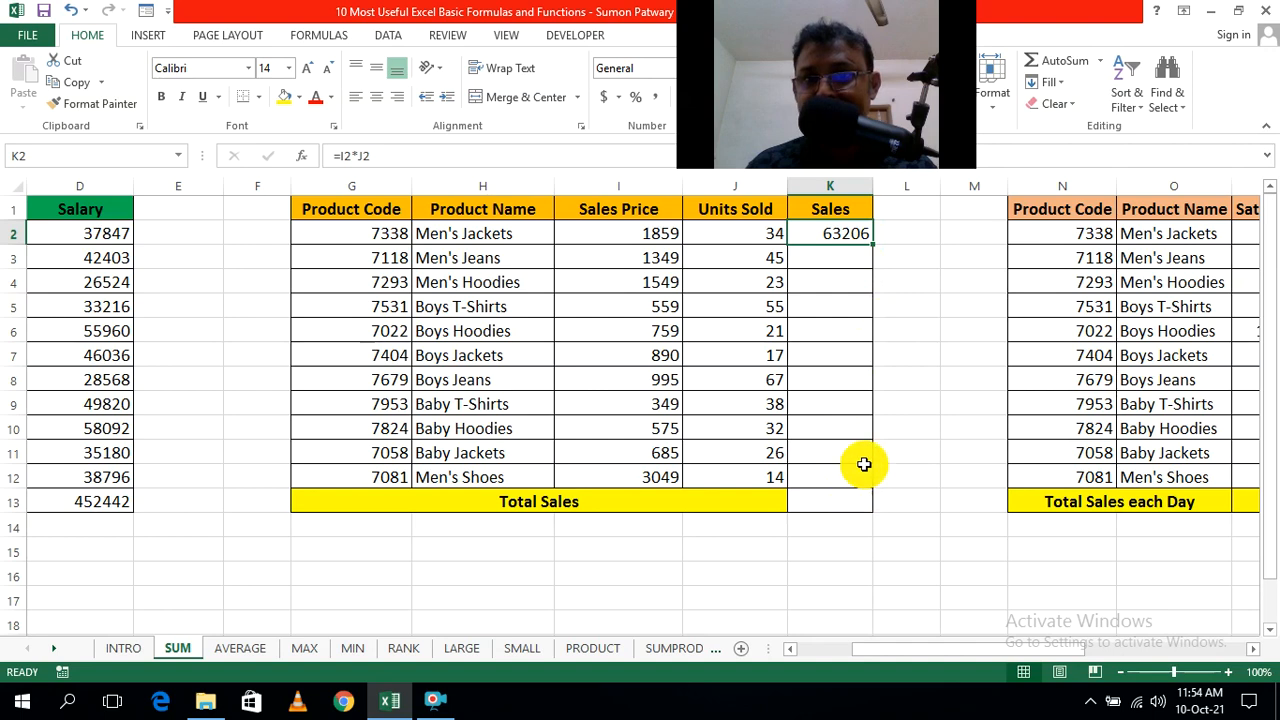
Step: Copy the Sales formula from K2 down through K12 and check the formula in the Men's Shoes row
left_click_drag(875, 244, 873, 486)
left_click(950, 408)
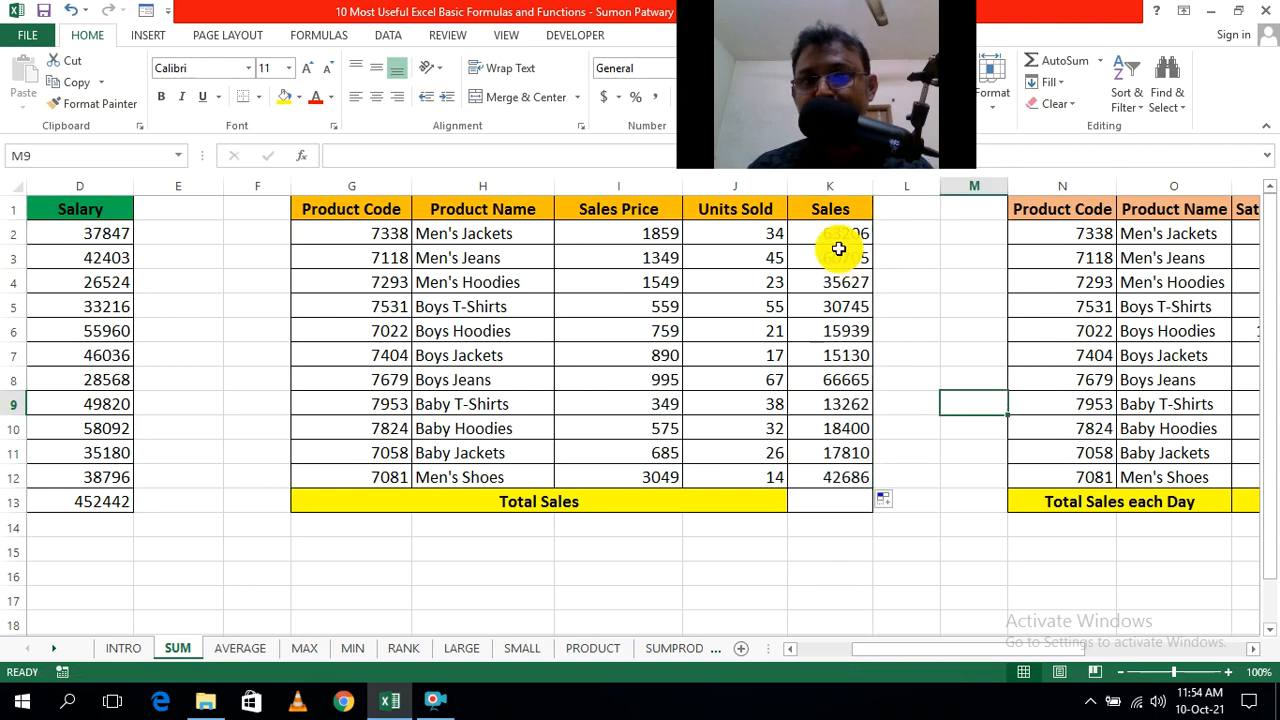
double_click(823, 477)
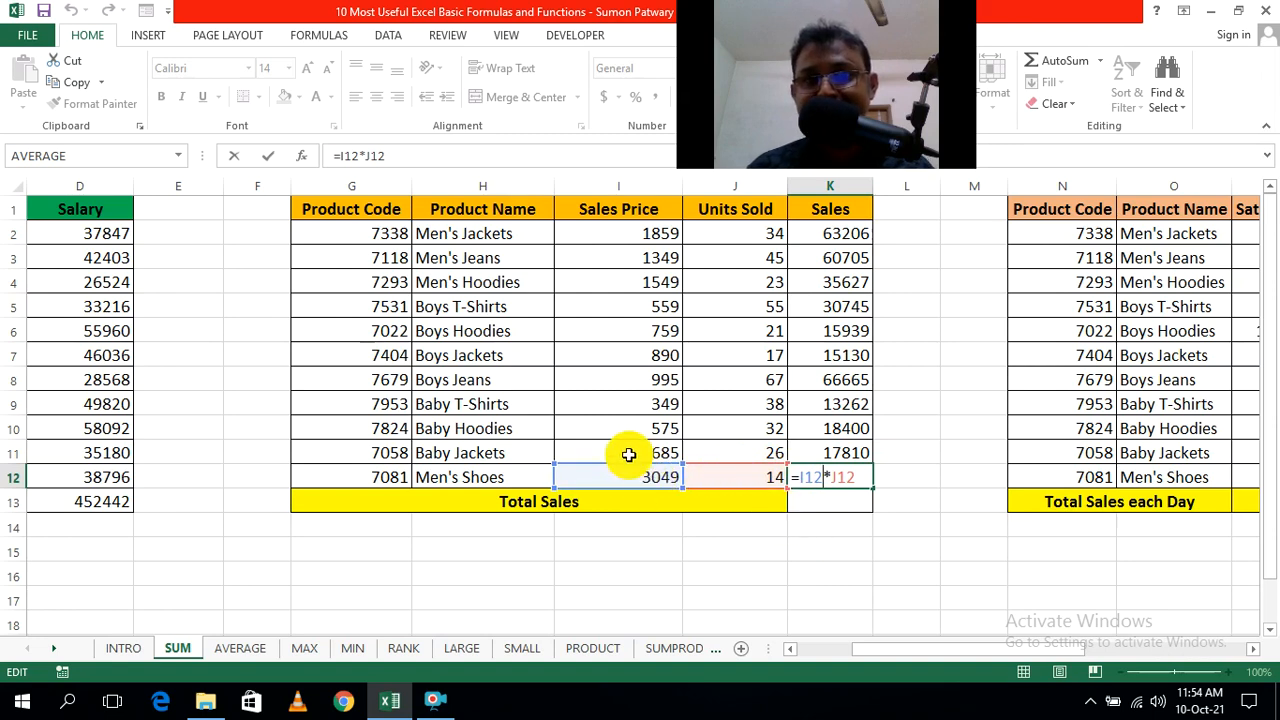
left_click(894, 549)
left_click(795, 577)
Step: Total the product sales in the Total Sales cell K13 with the formula =SUM(K2:K12)
left_click(850, 501)
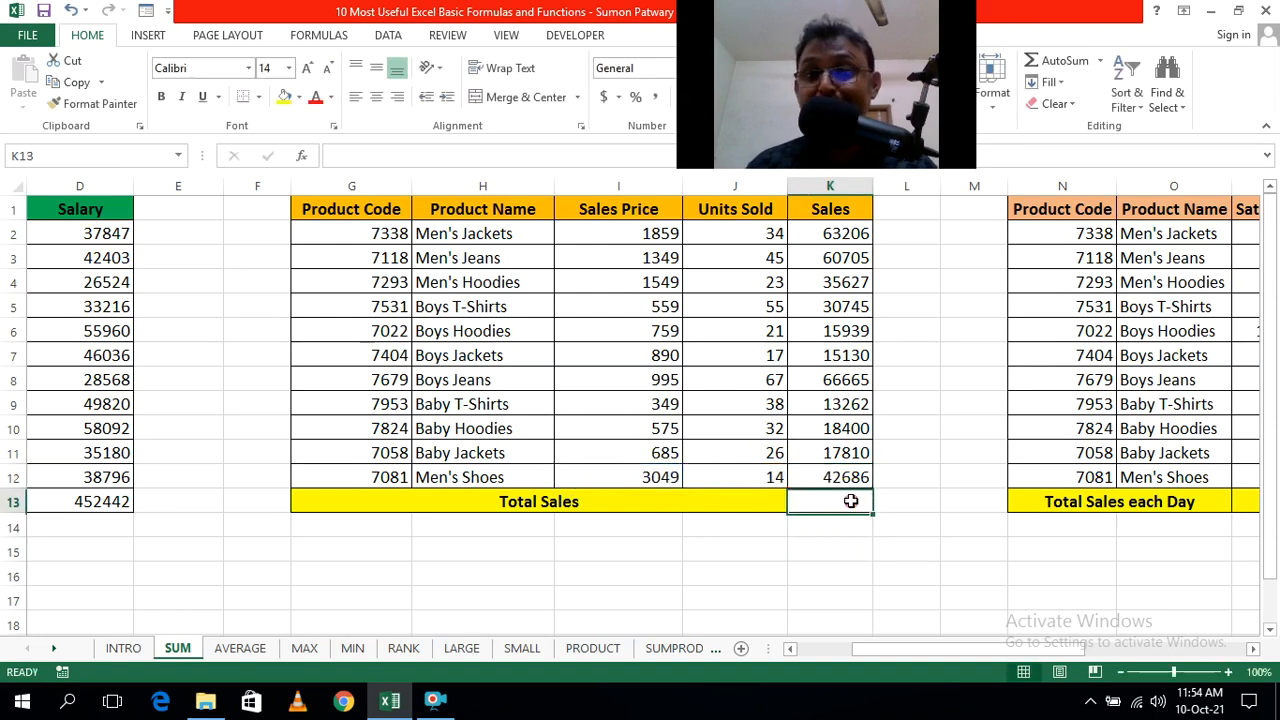
left_click(927, 551)
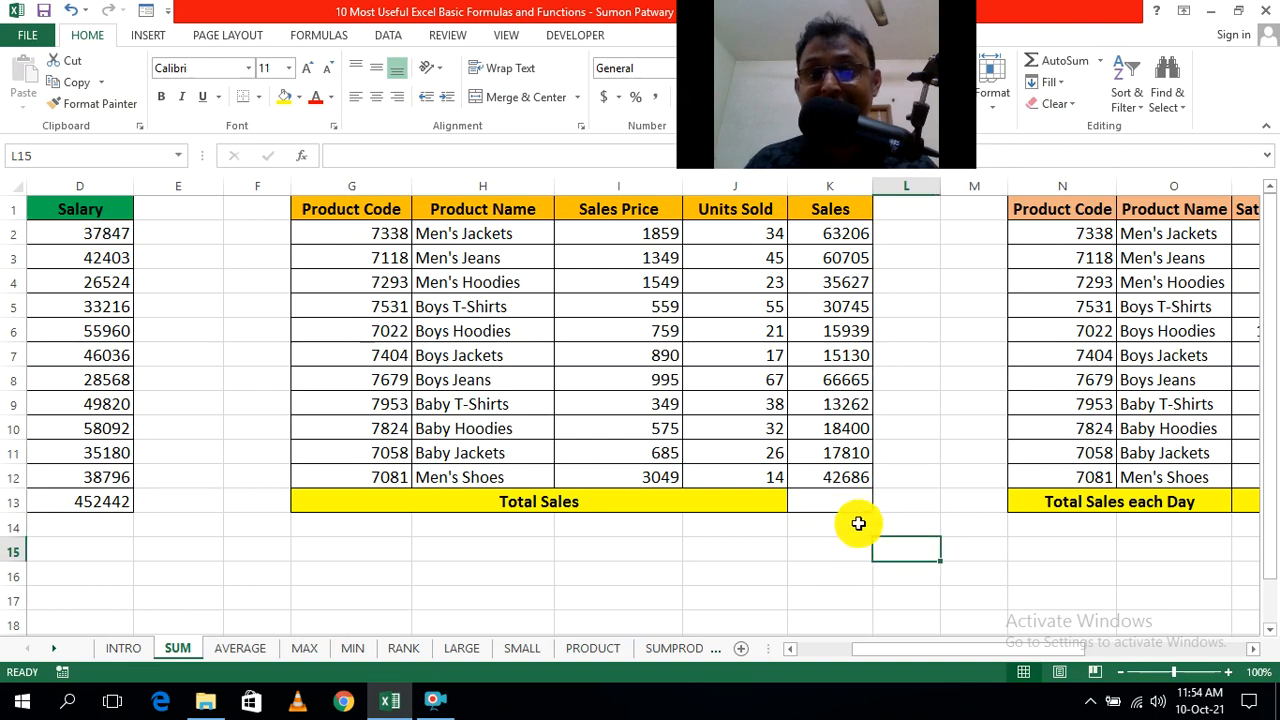
left_click(821, 502)
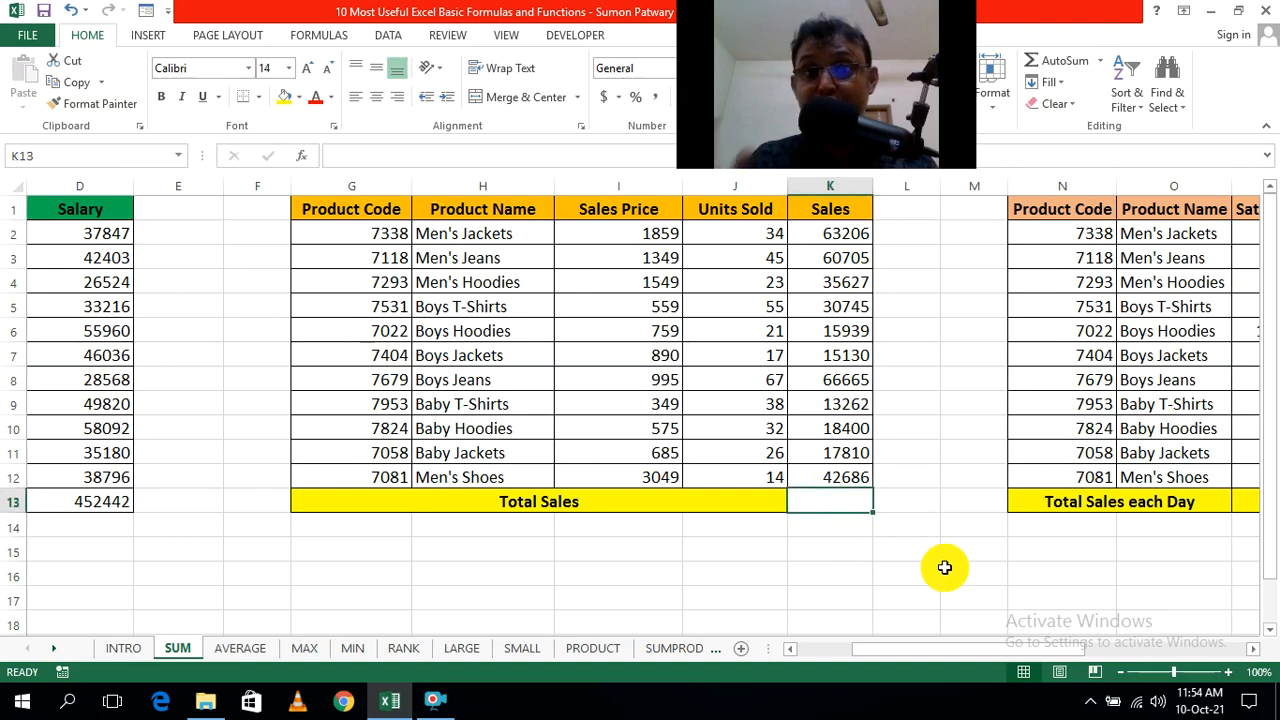
type("=")
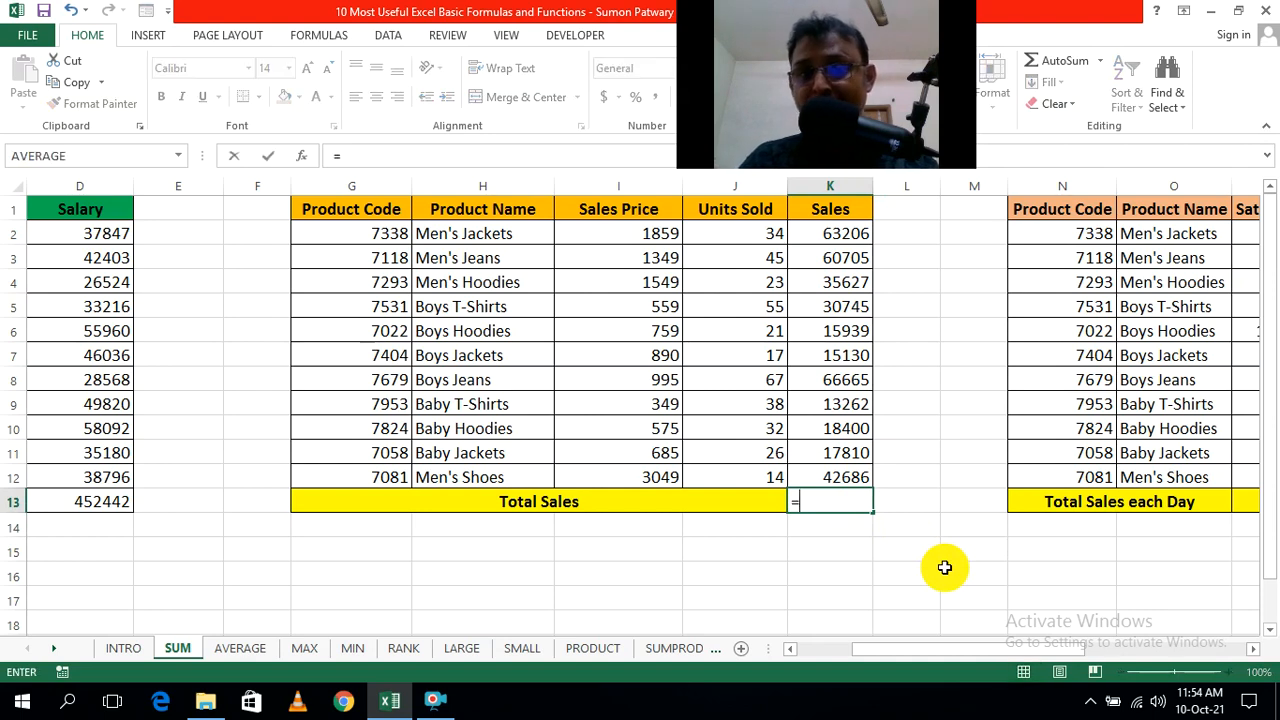
type("s")
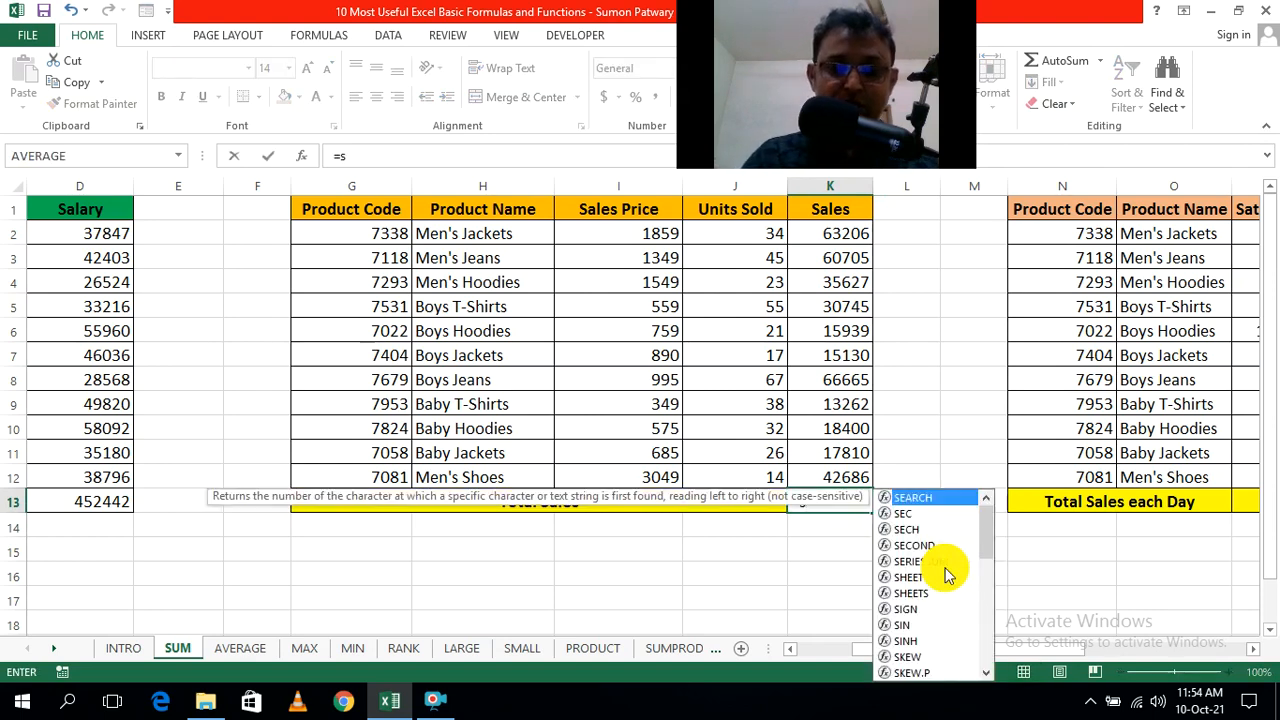
type("um")
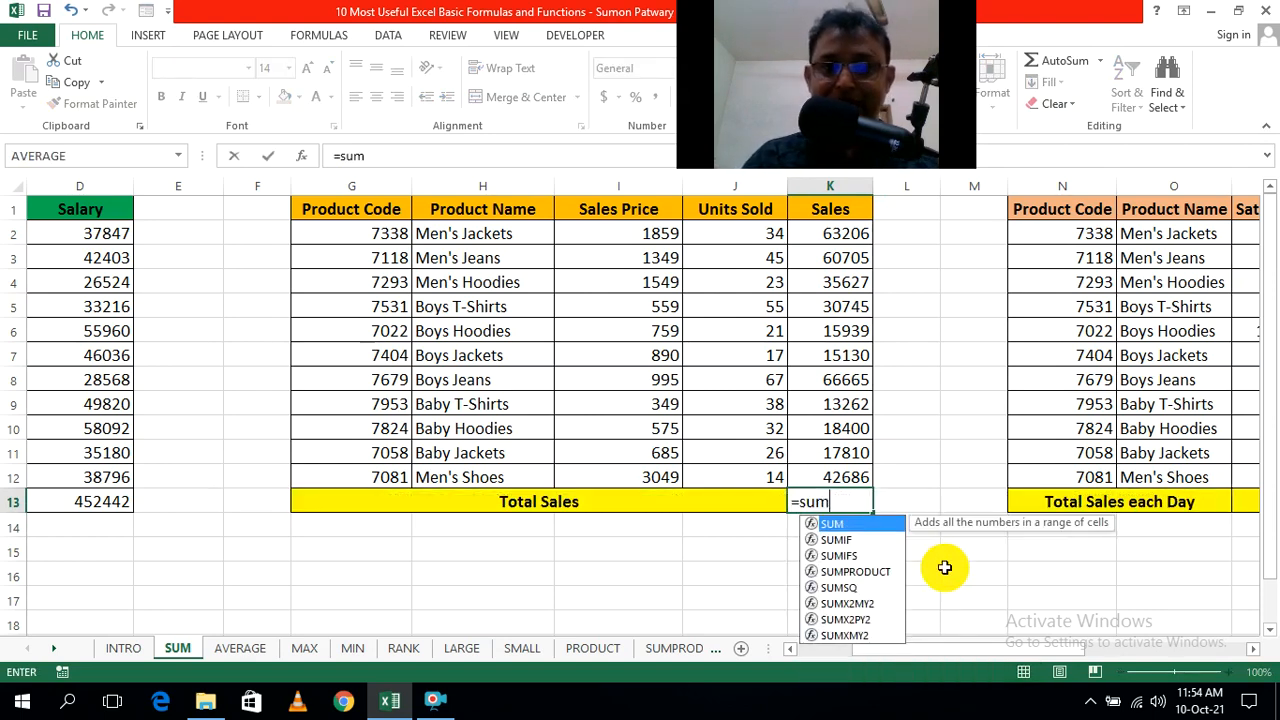
double_click(835, 524)
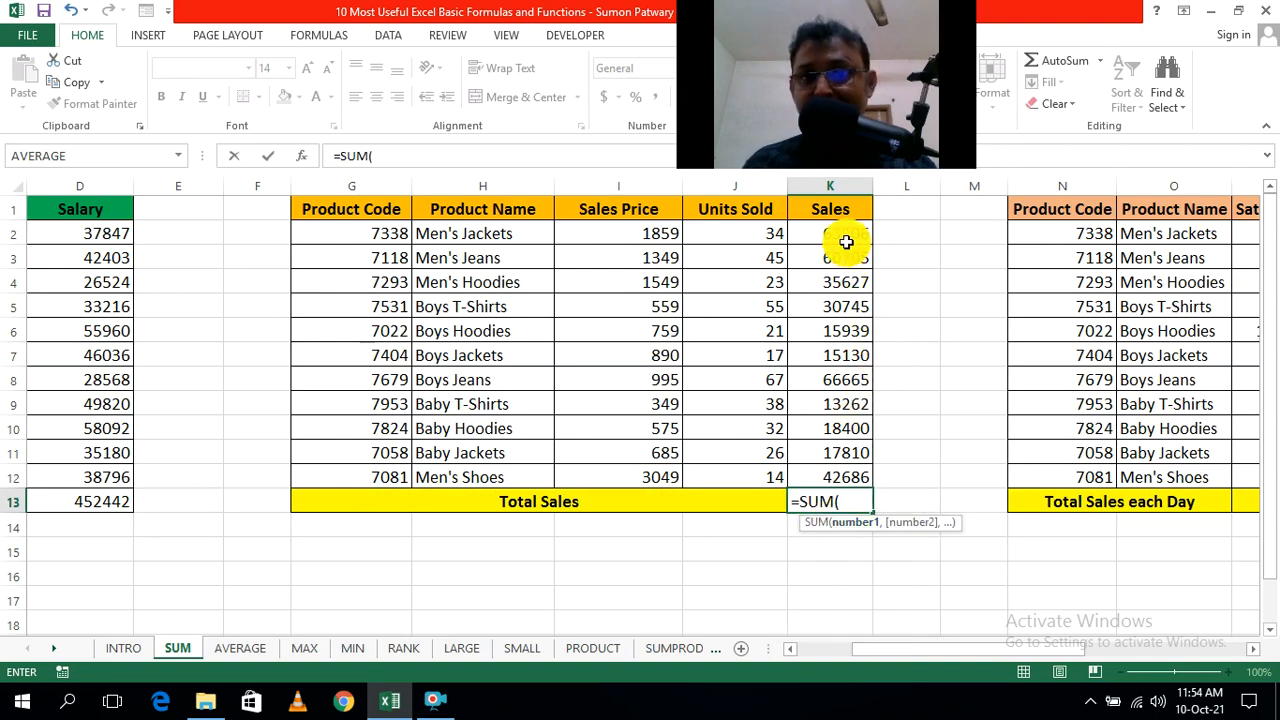
left_click_drag(845, 235, 845, 478)
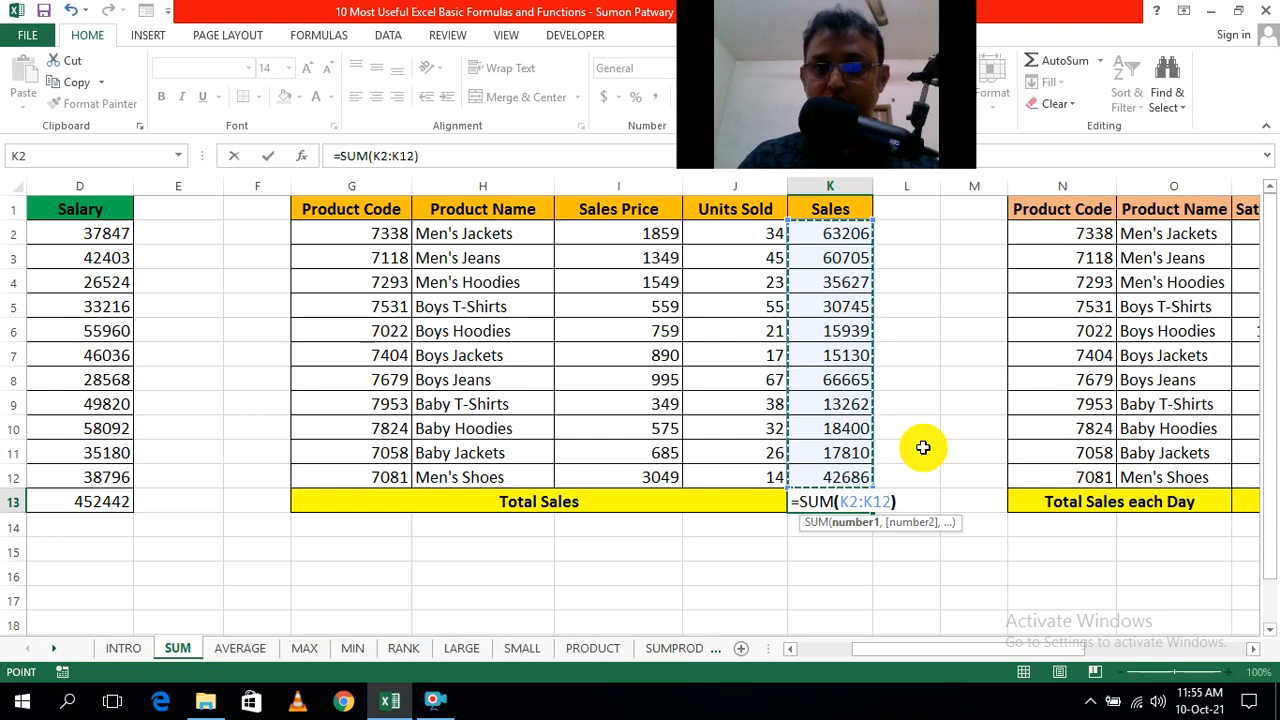
key("Return")
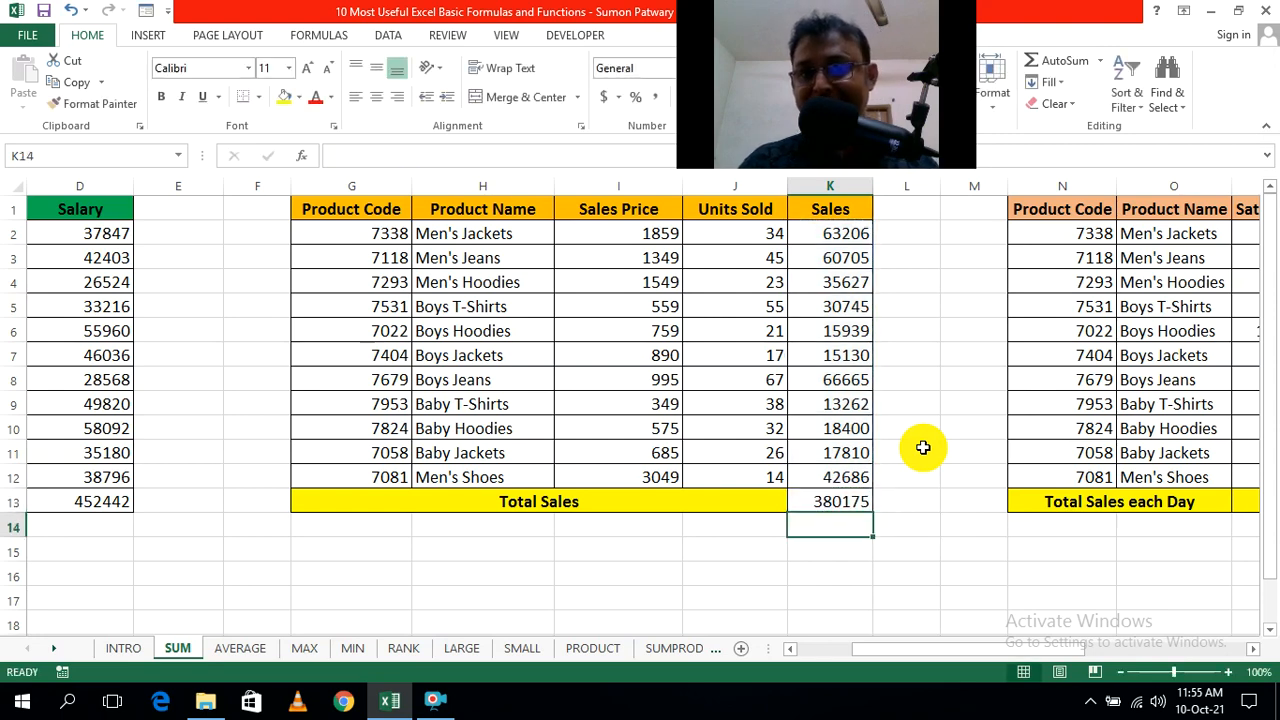
left_click(945, 522)
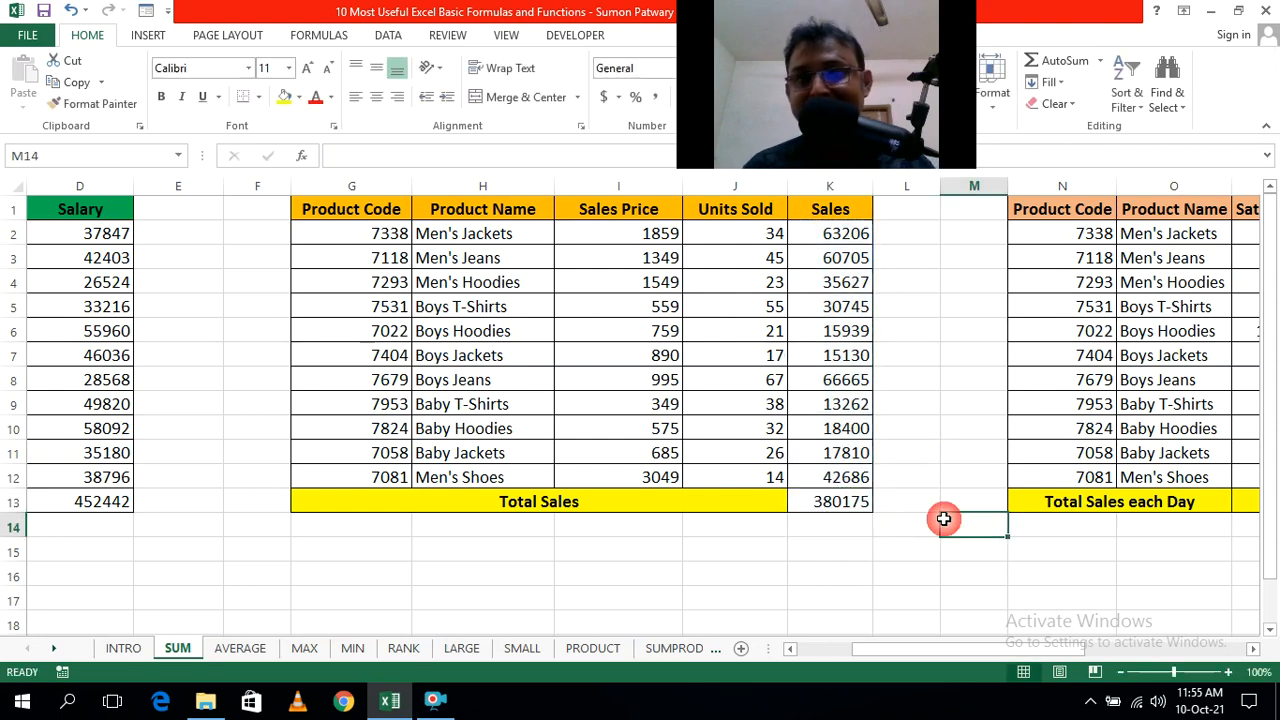
Step: Inspect the Total Sales formula in K13 and its highlighted range, leaving the formula without editing it
double_click(838, 502)
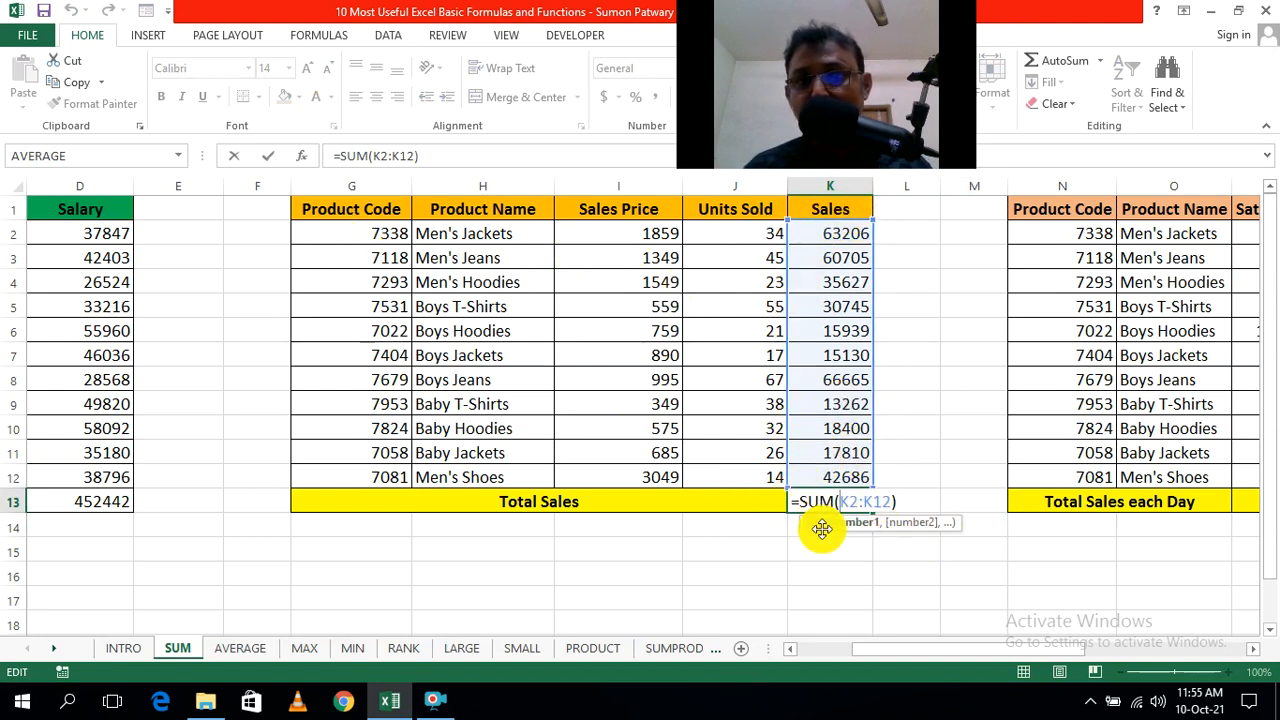
left_click(826, 575)
key("Escape")
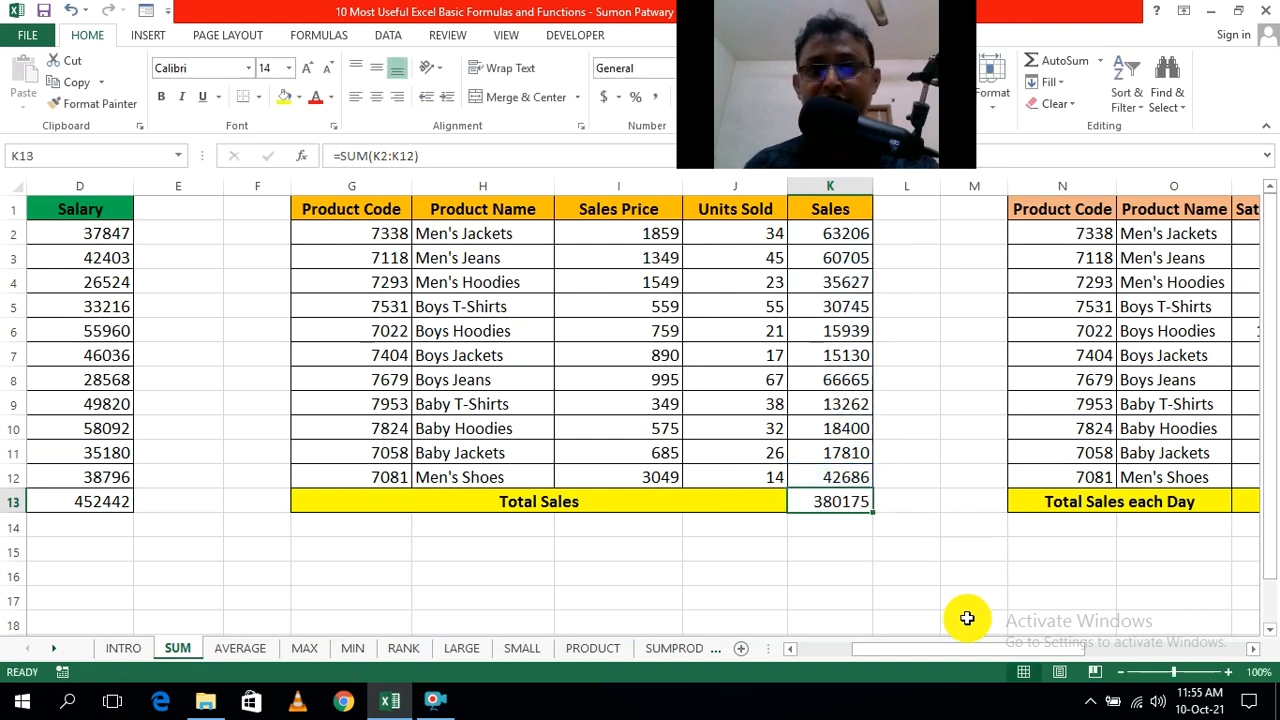
left_click(967, 618)
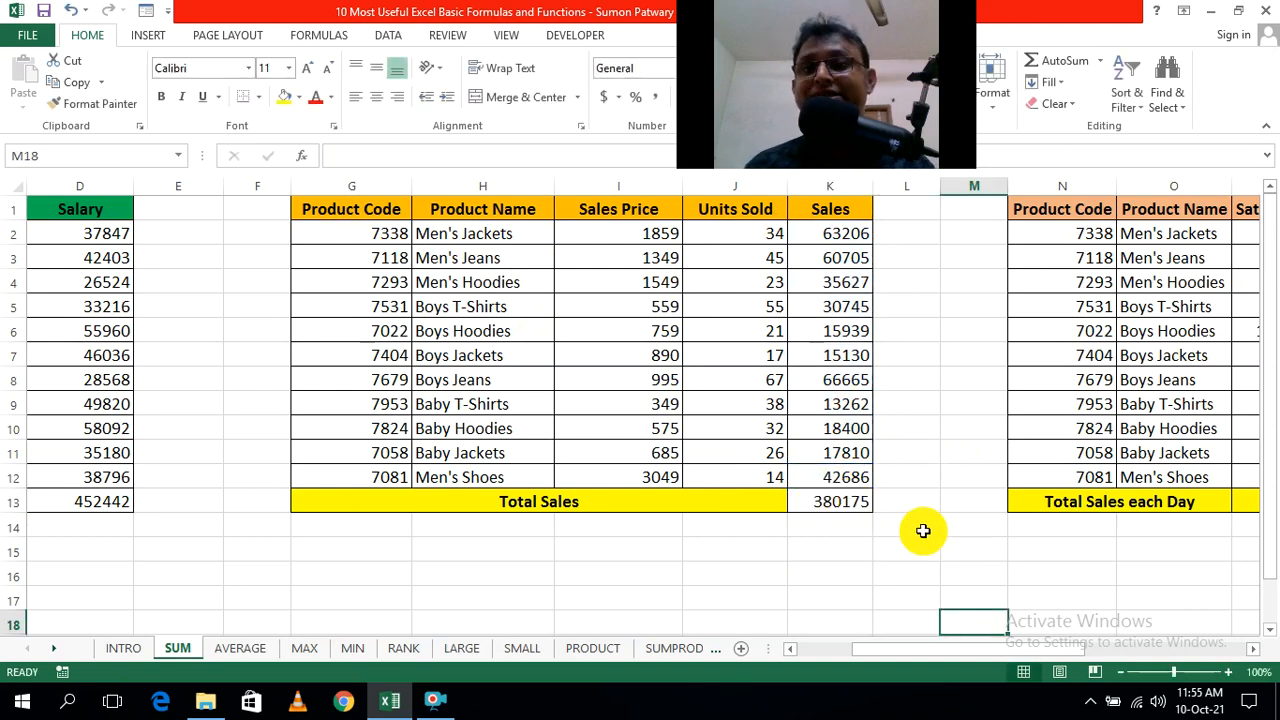
double_click(851, 501)
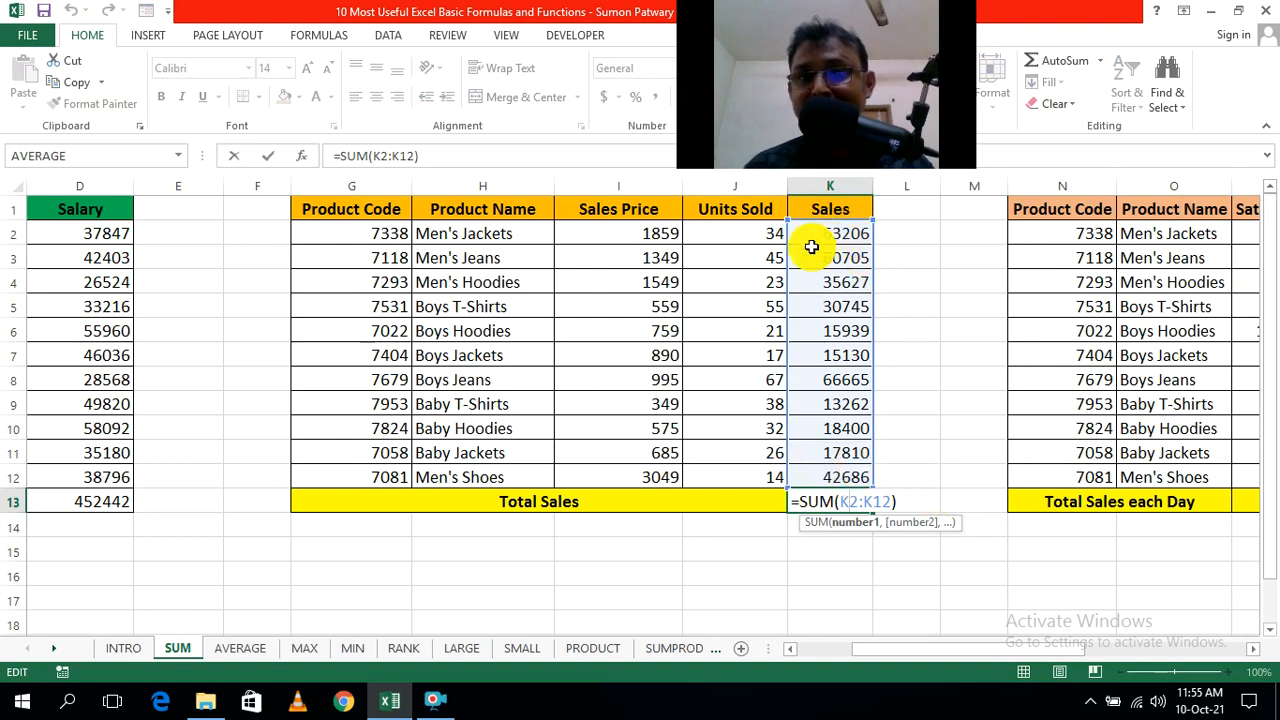
key("Escape")
left_click(951, 506)
Step: Total the Saturday sales in cell P13 of the daily sales table with =SUM(P2:P12), keeping the cell selected
left_click(1253, 649)
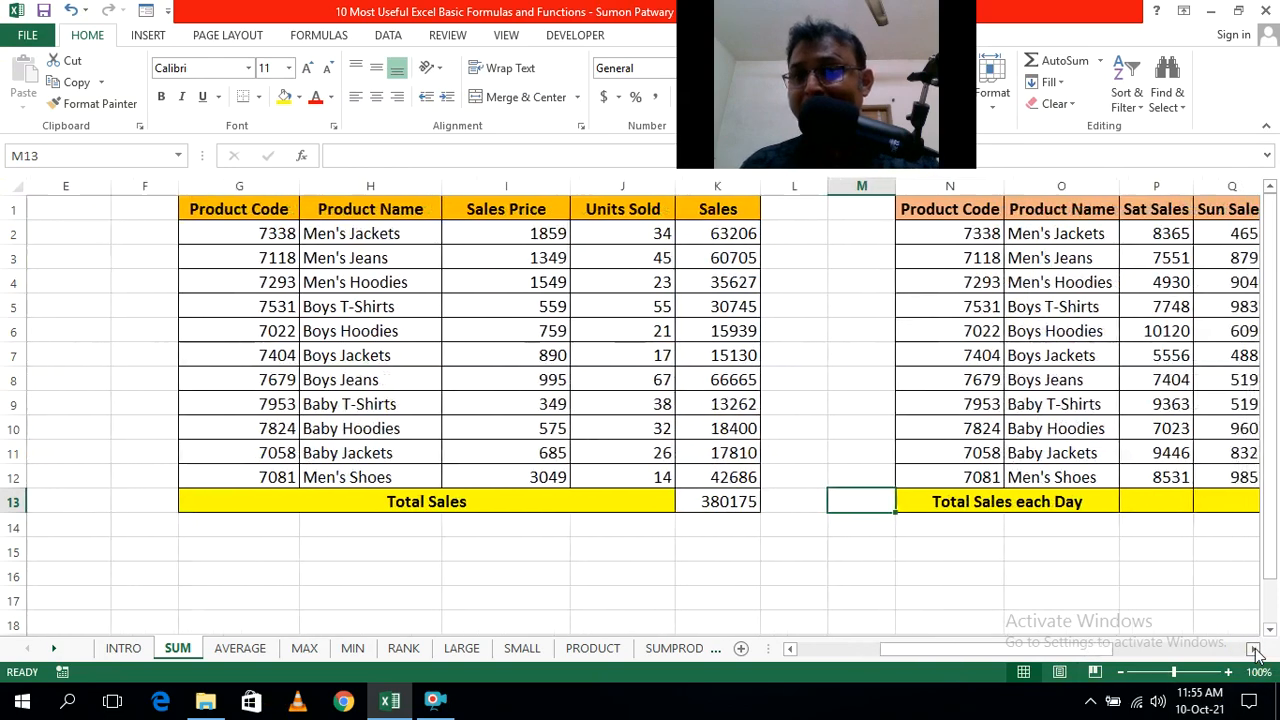
left_click(1063, 619)
left_click(1253, 649)
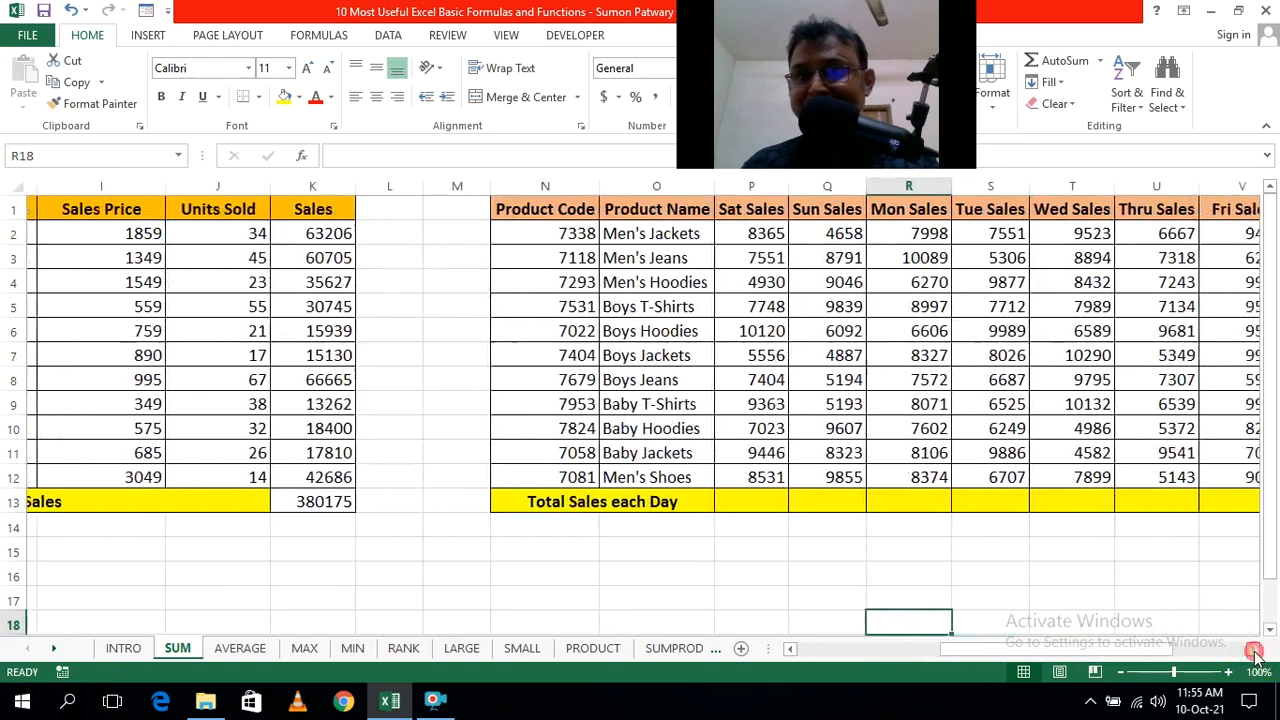
left_click(1253, 649)
left_click(1253, 649)
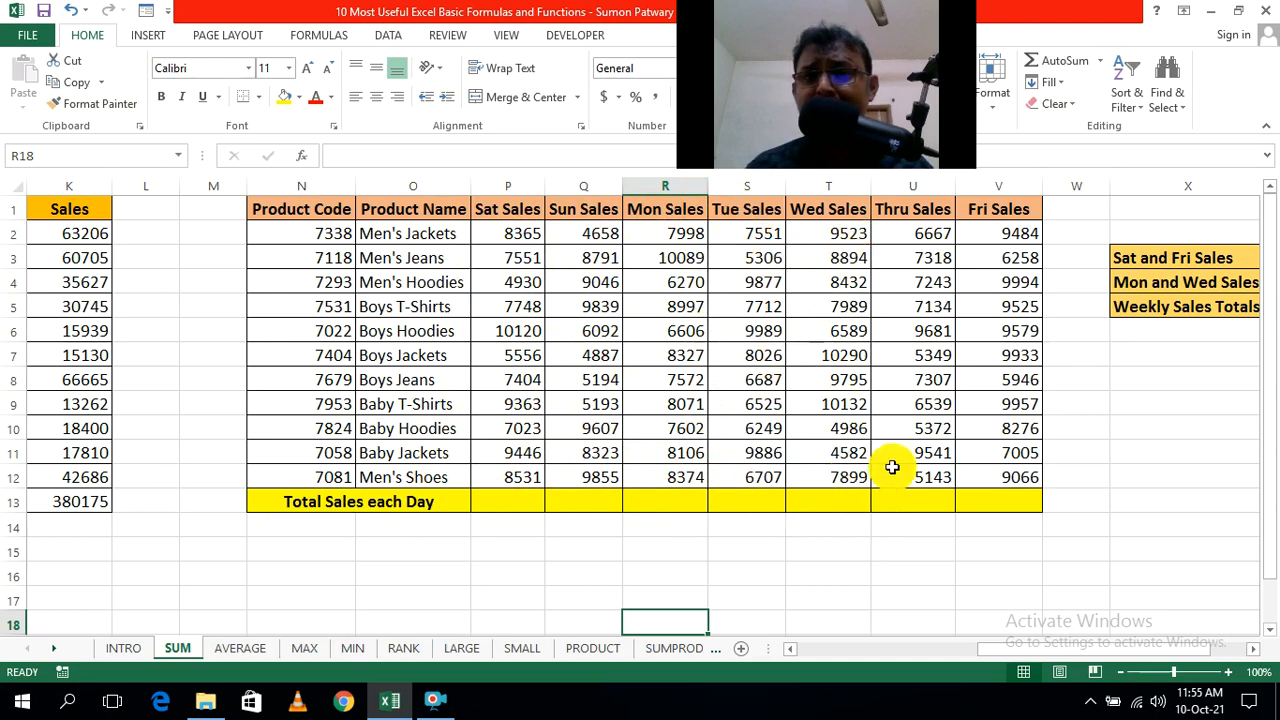
left_click(850, 578)
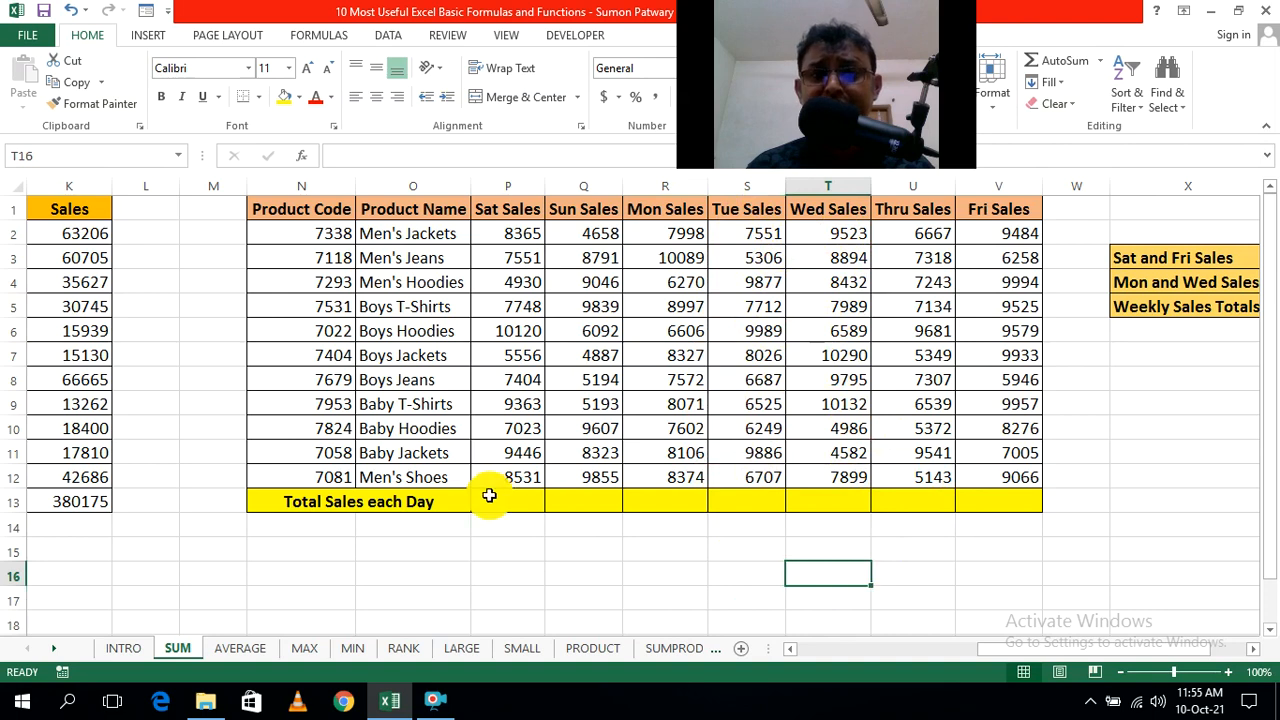
left_click(960, 555)
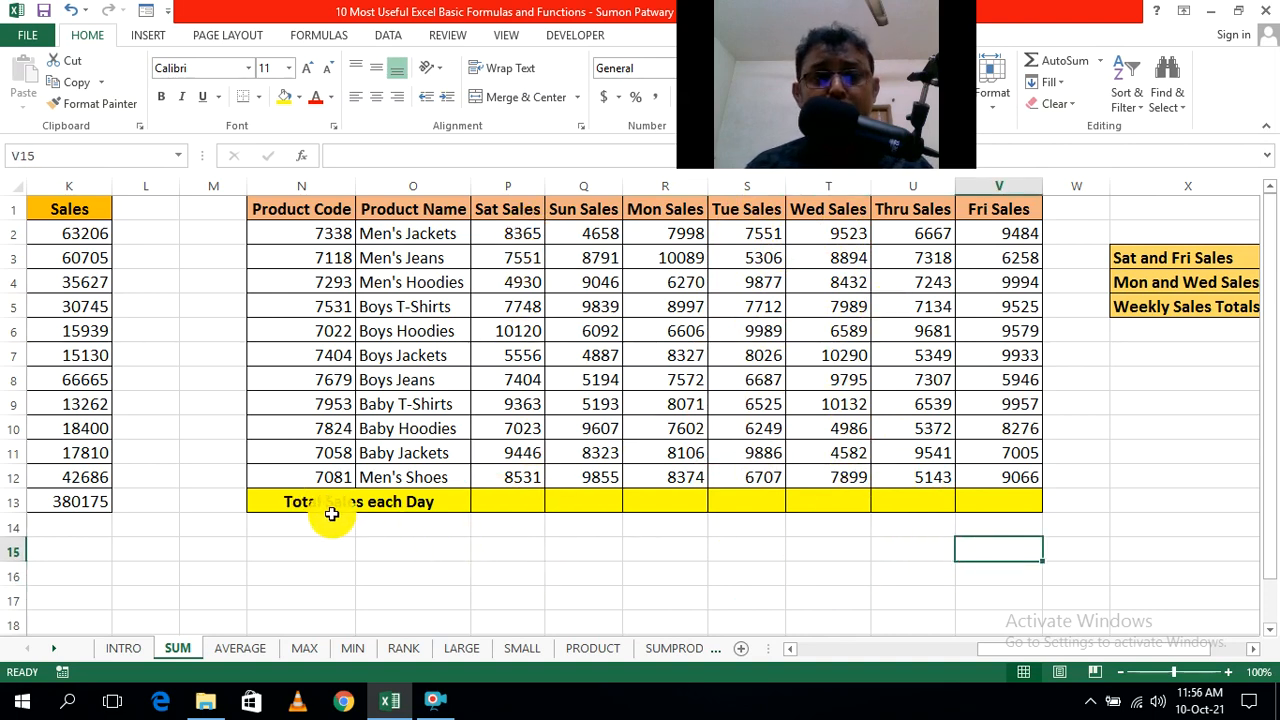
left_click(502, 498)
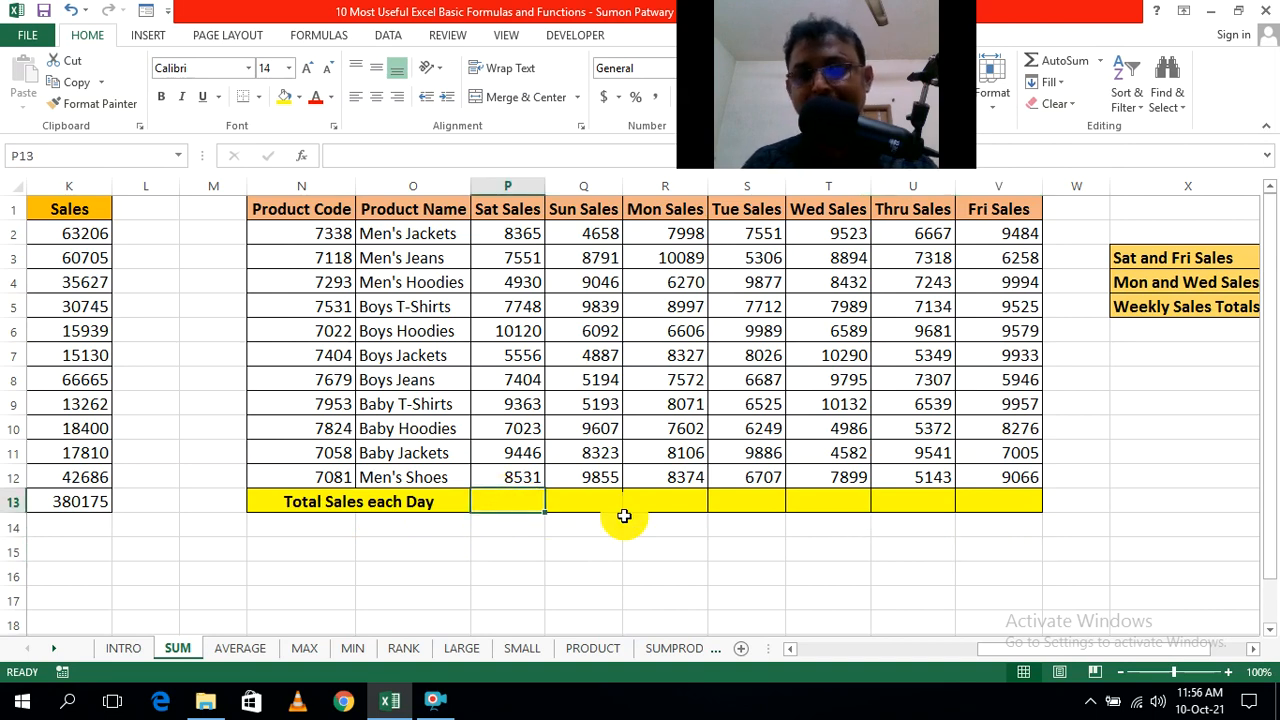
type("=")
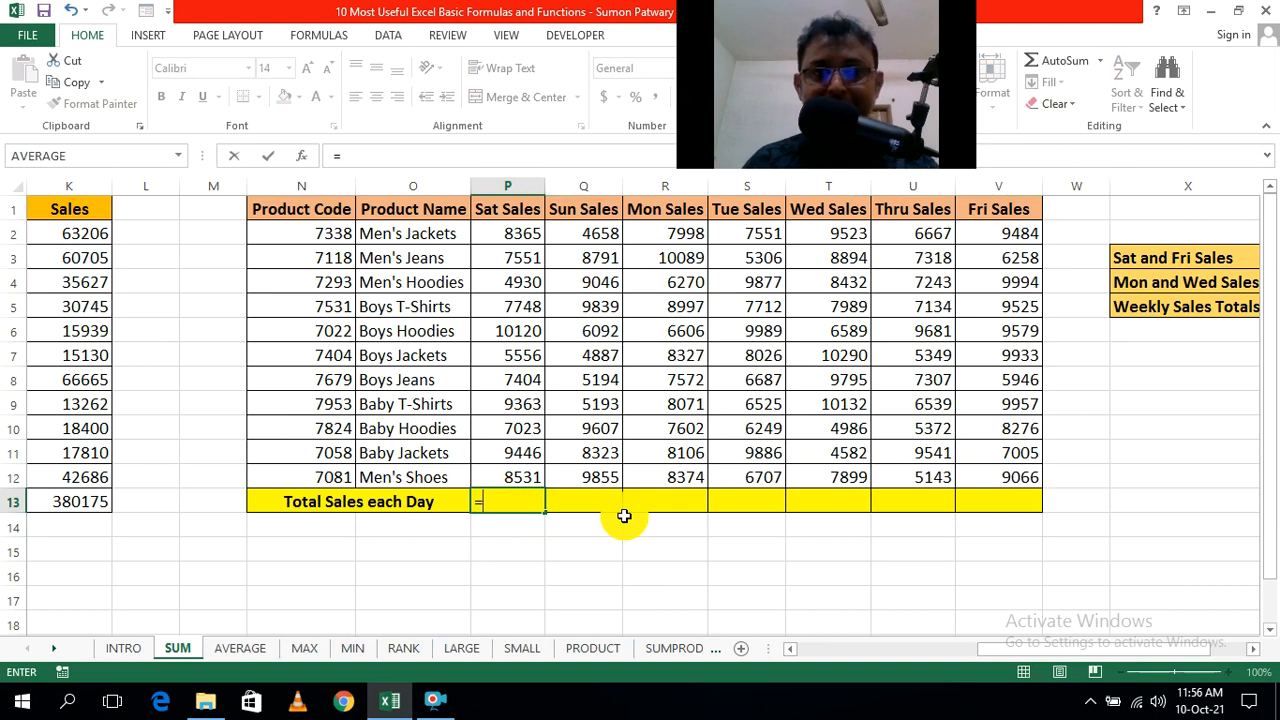
type("sum")
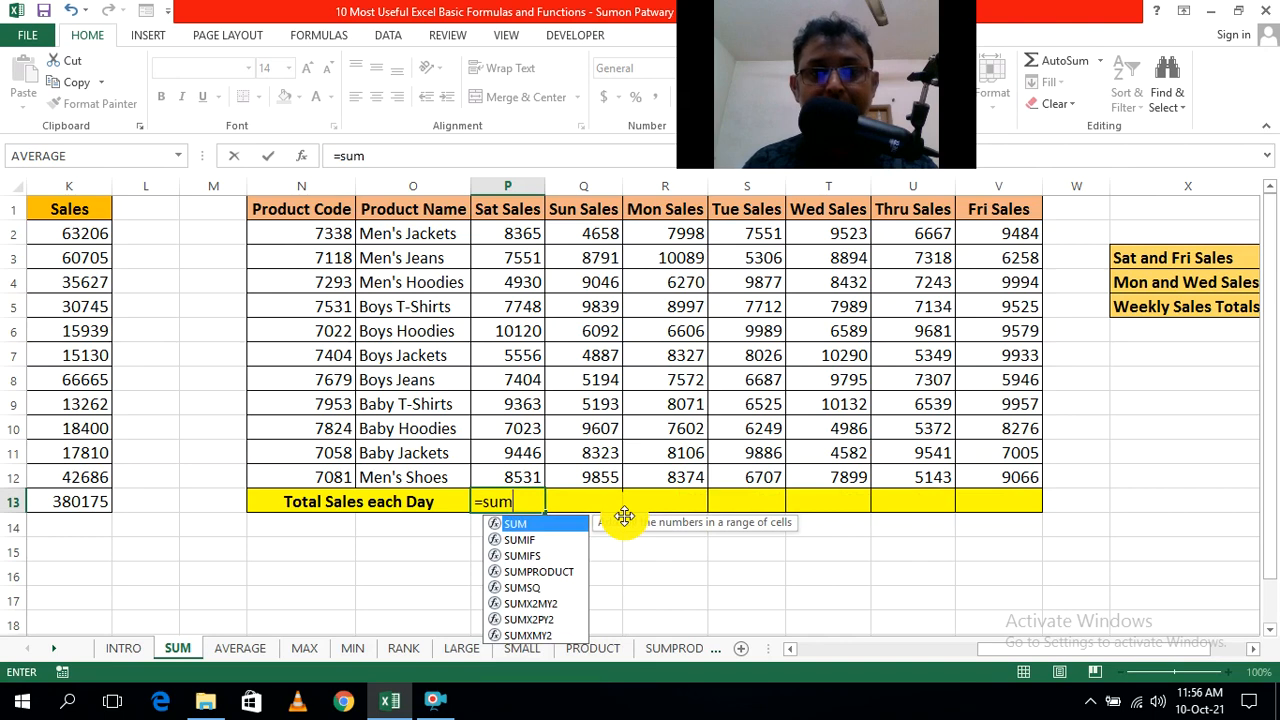
key("Tab")
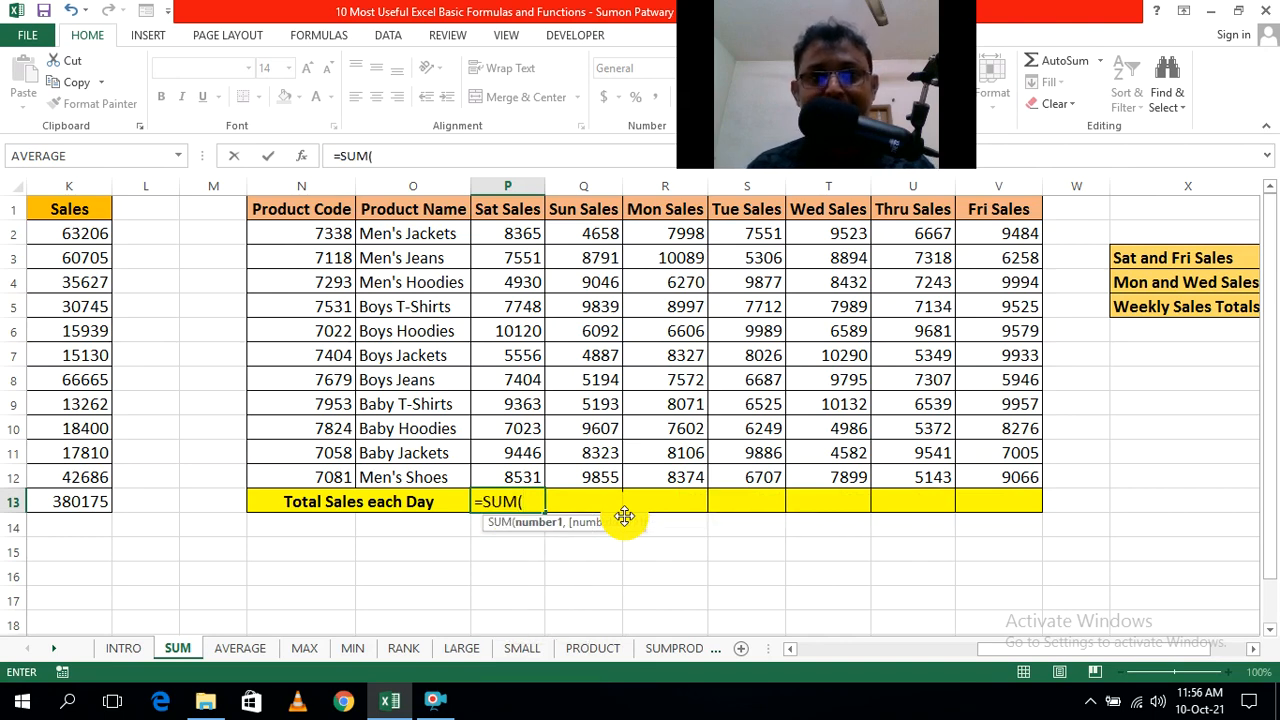
left_click_drag(516, 230, 515, 472)
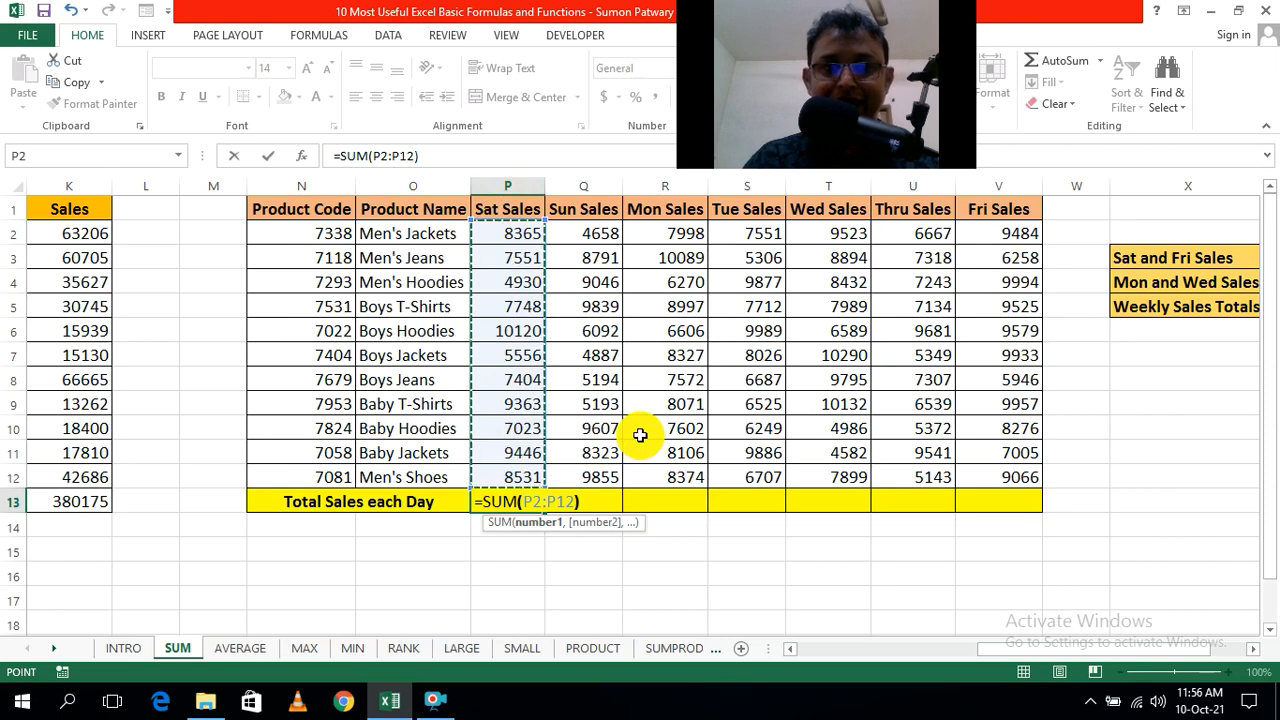
key("ctrl+Return")
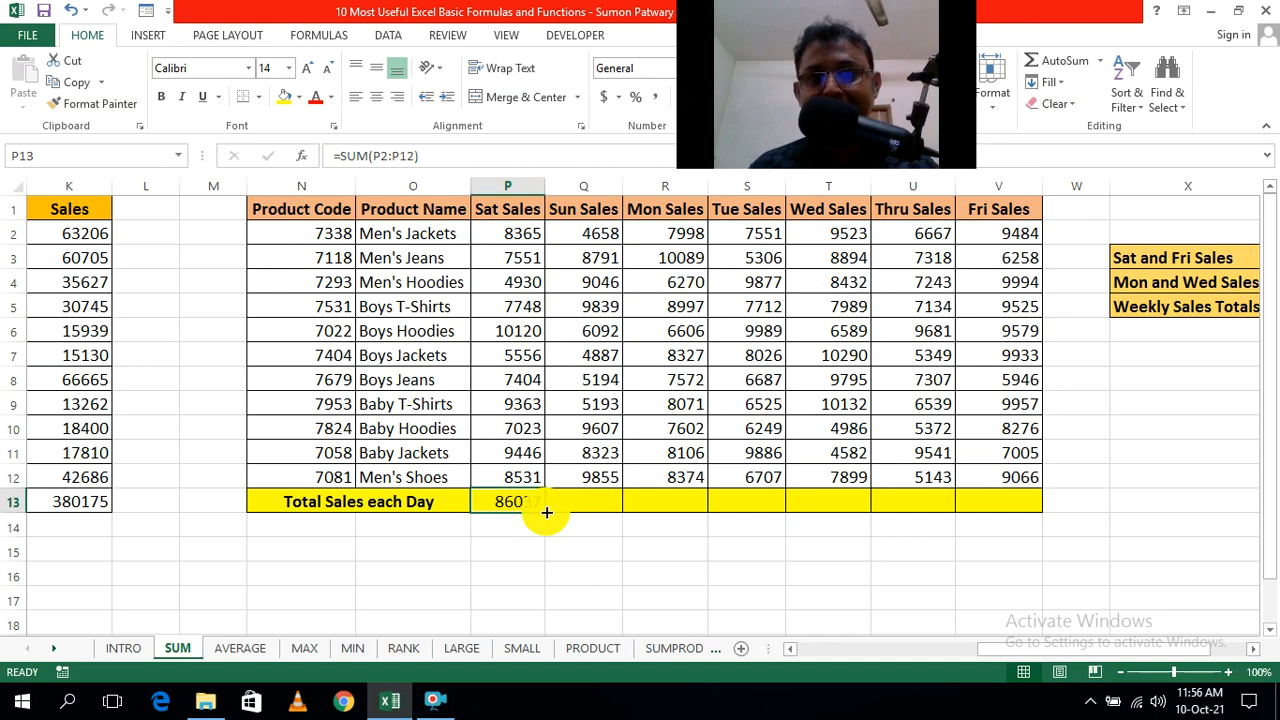
Step: Copy the Saturday total formula from P13 across the Total Sales each Day row through the Friday cell V13
left_click_drag(547, 512, 546, 511)
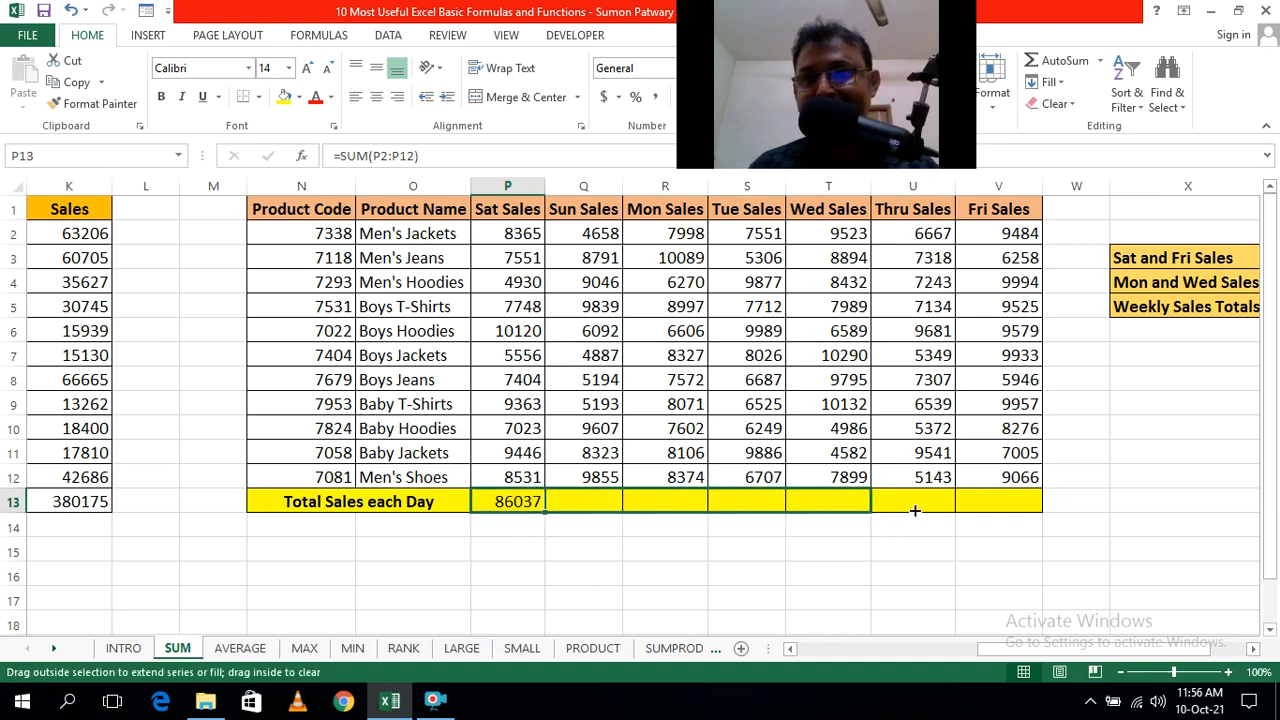
left_click_drag(1010, 502, 1010, 503)
left_click(1019, 563)
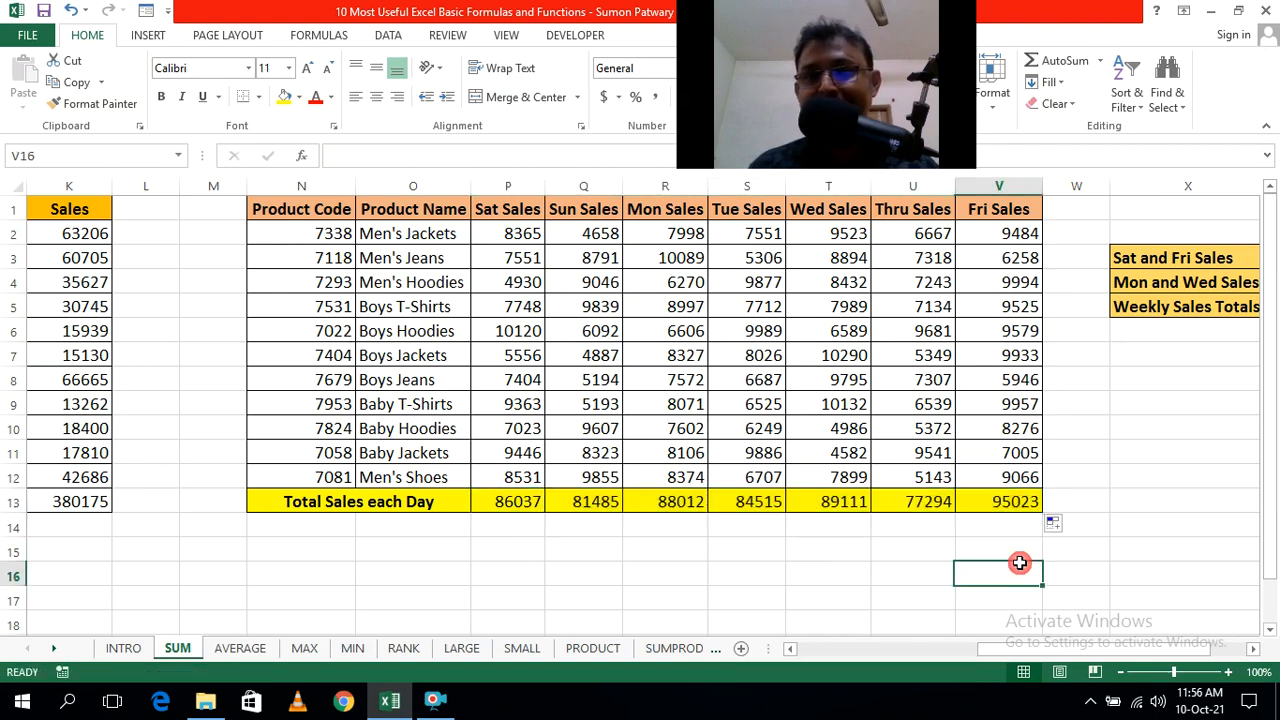
left_click(1186, 522)
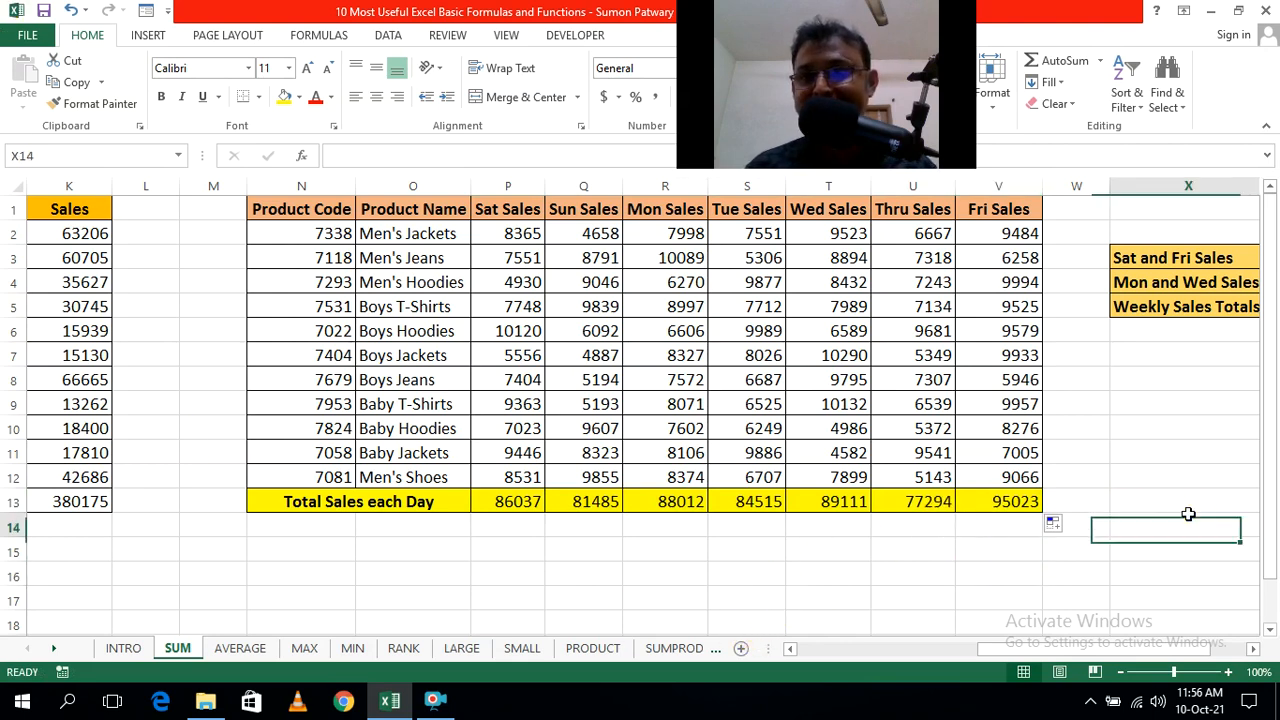
Step: Inspect the summed ranges in the Friday total V13 and the Tuesday total S13 without changing the formulas
double_click(1013, 503)
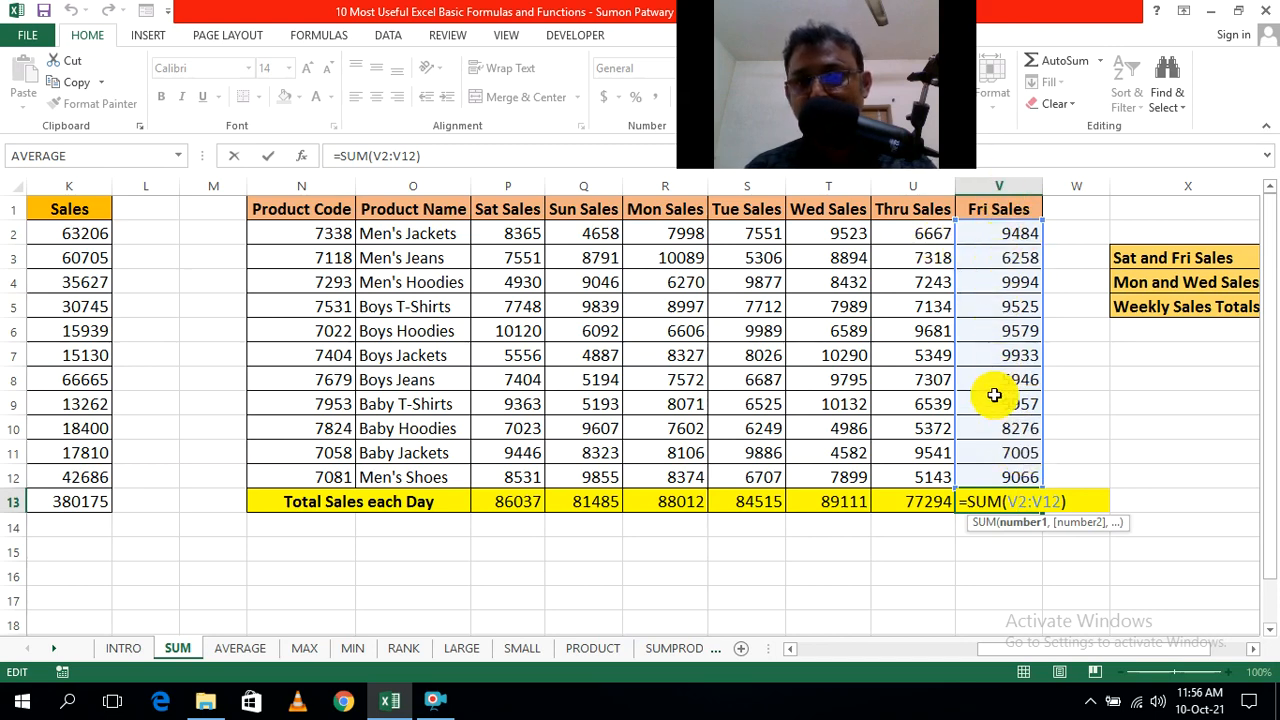
key("Escape")
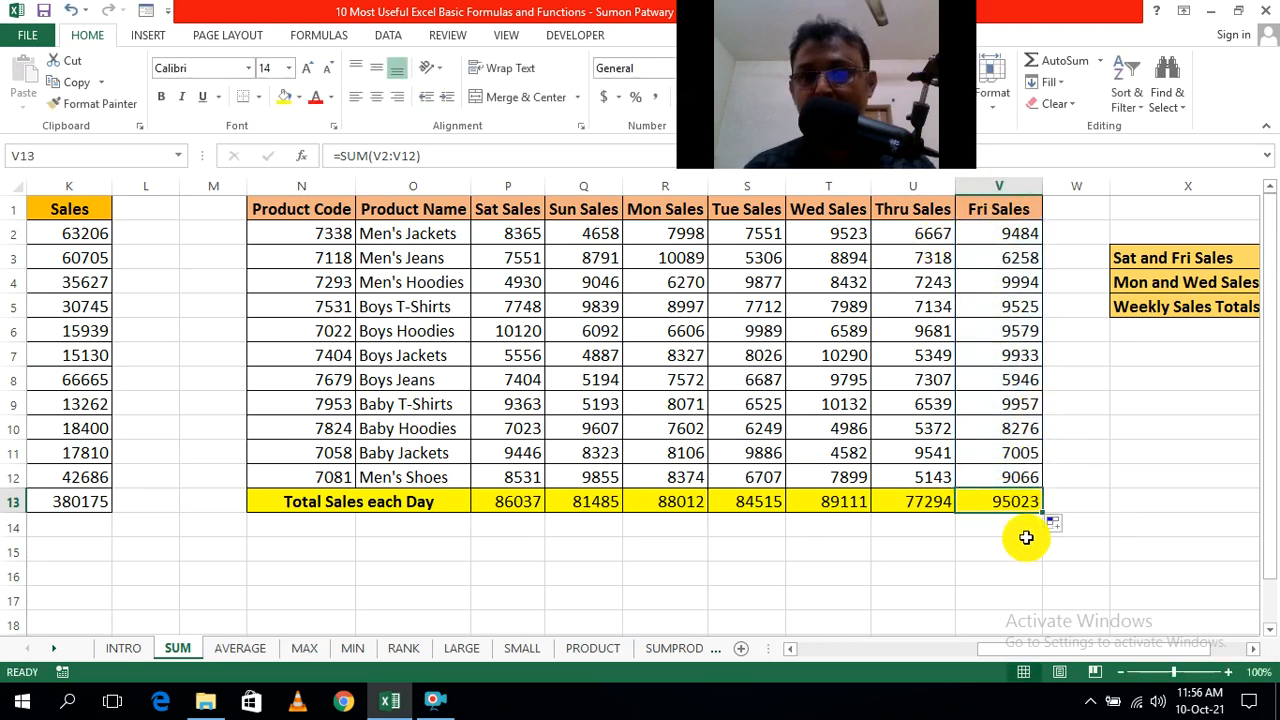
left_click(1026, 540)
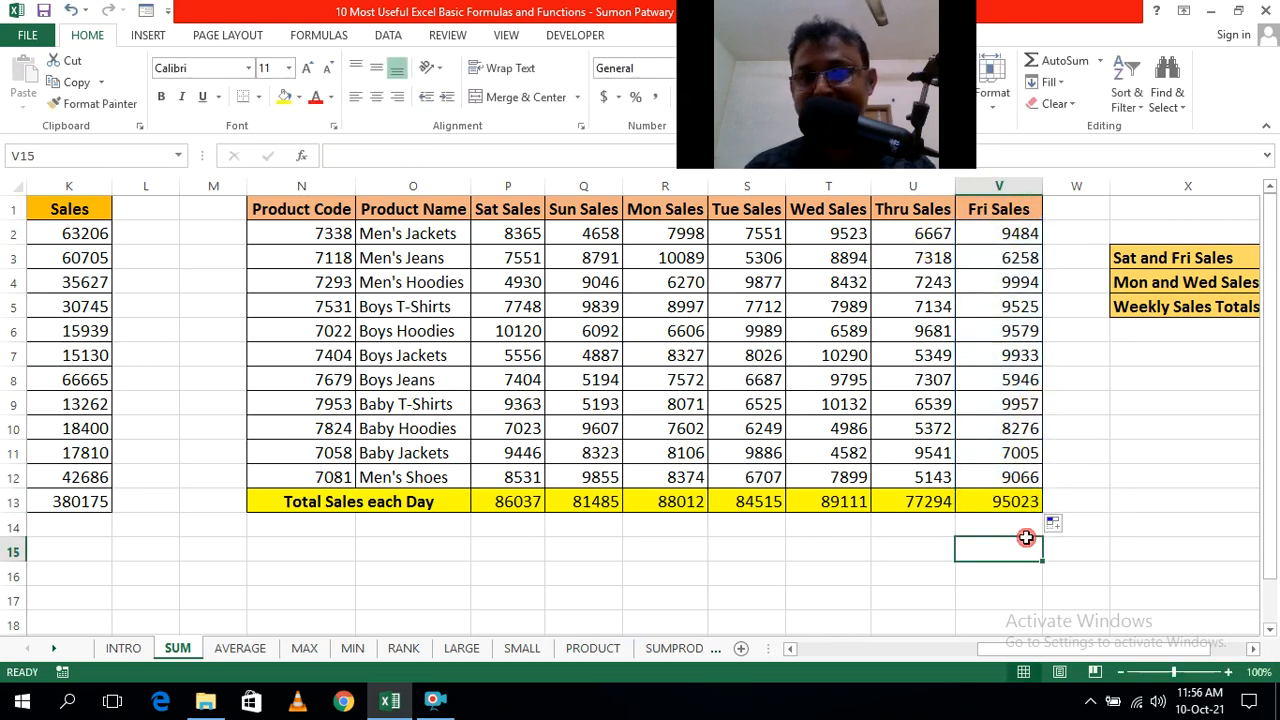
double_click(764, 507)
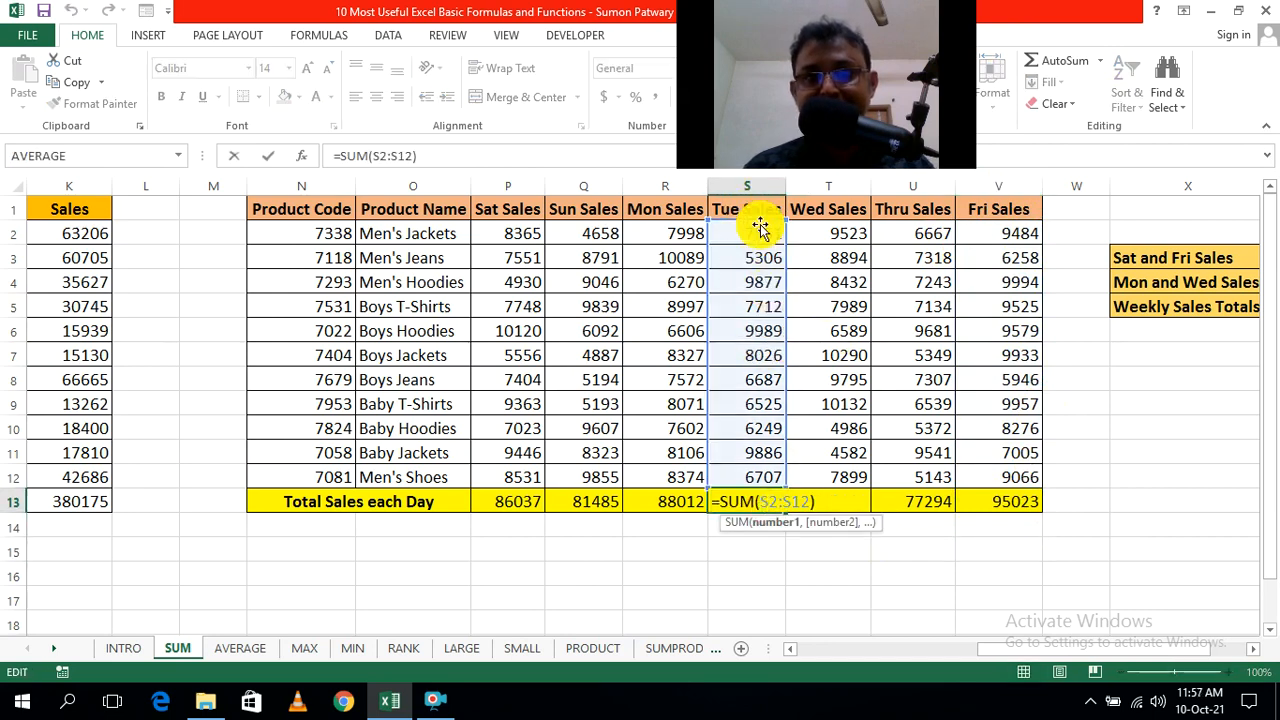
key("Escape")
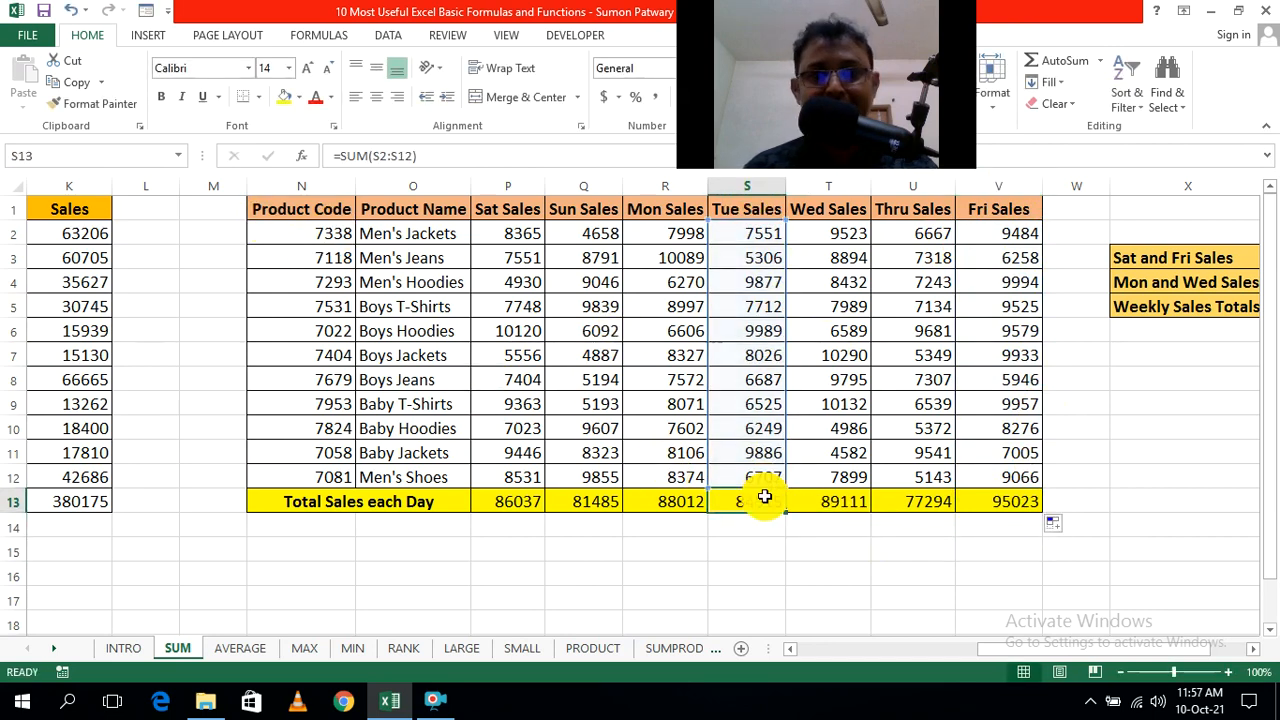
Step: Total the Sat and Fri Sales in cell Y3 of the summary table with =SUM(P2:P12,V2:V12)
left_click(766, 616)
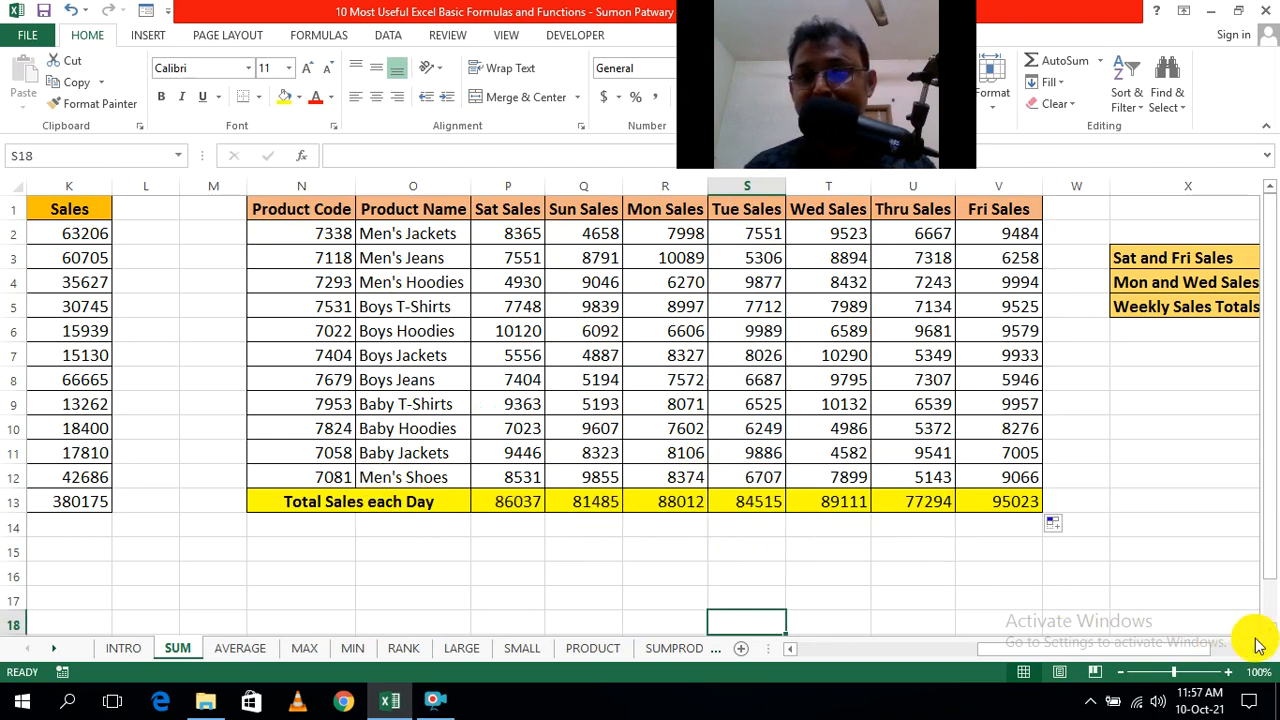
scroll(1250, 650, "right", 3)
left_click(1070, 558)
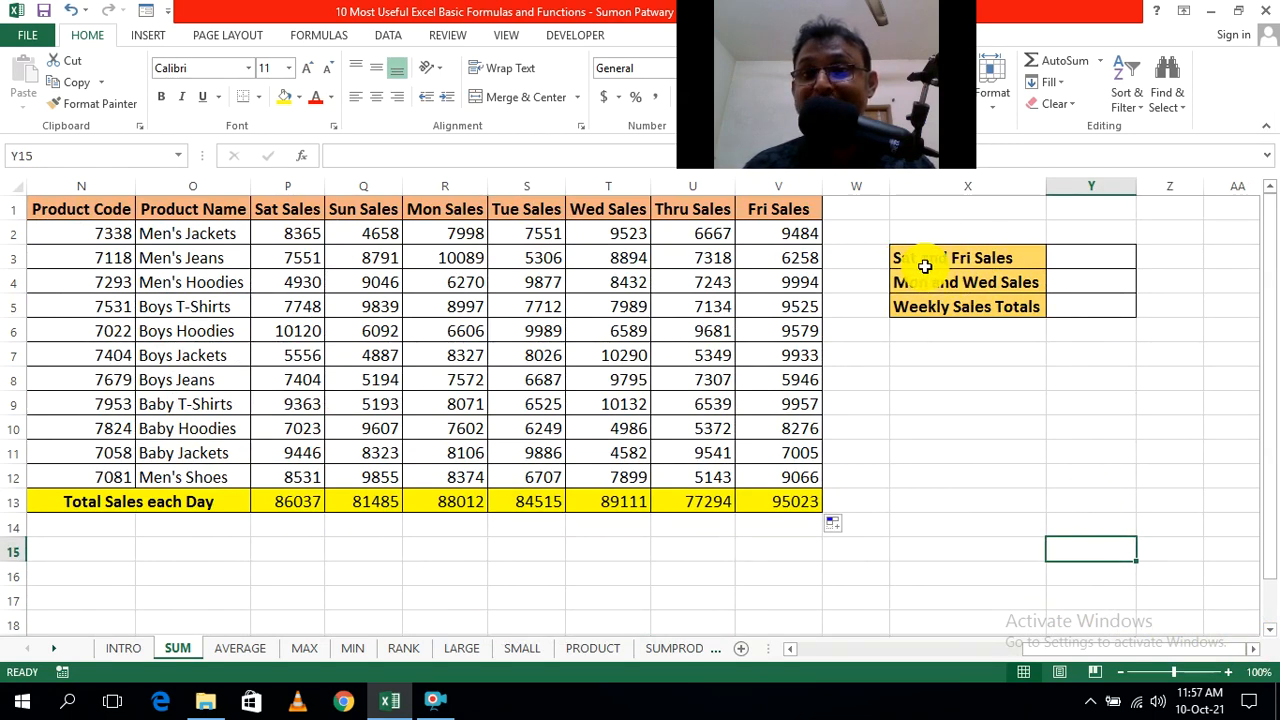
left_click(1081, 261)
type("=")
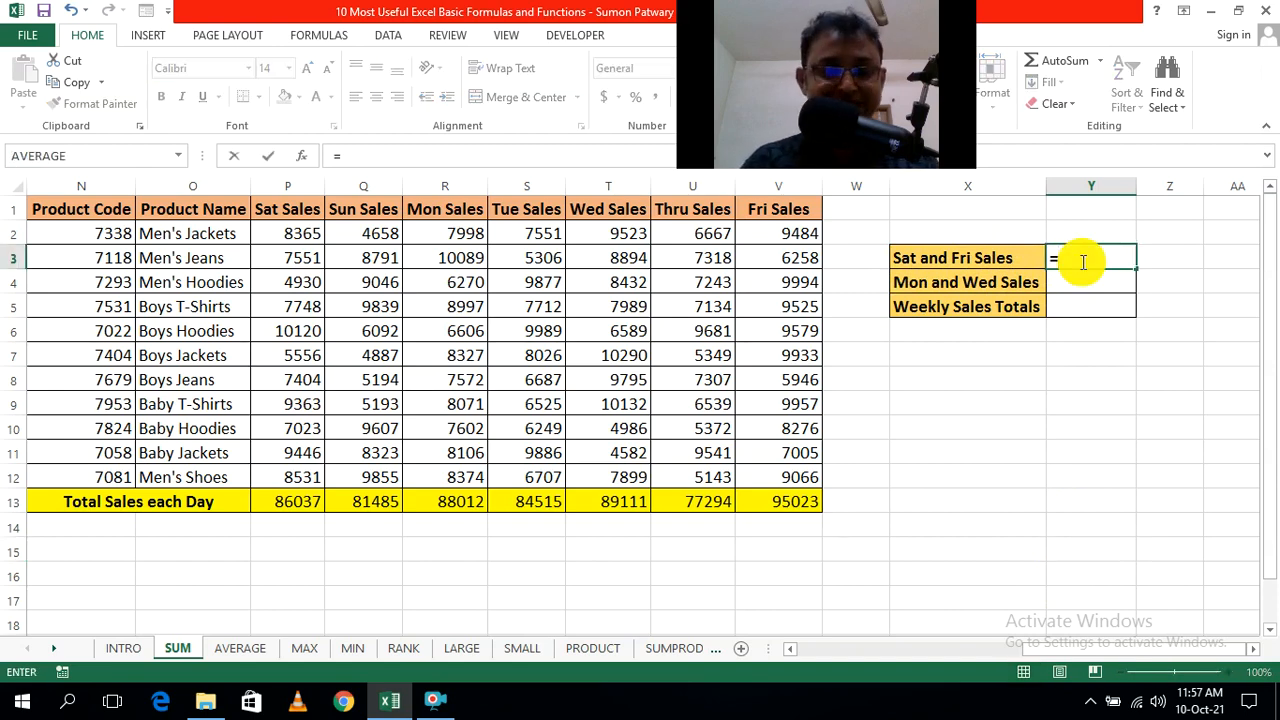
type("sum")
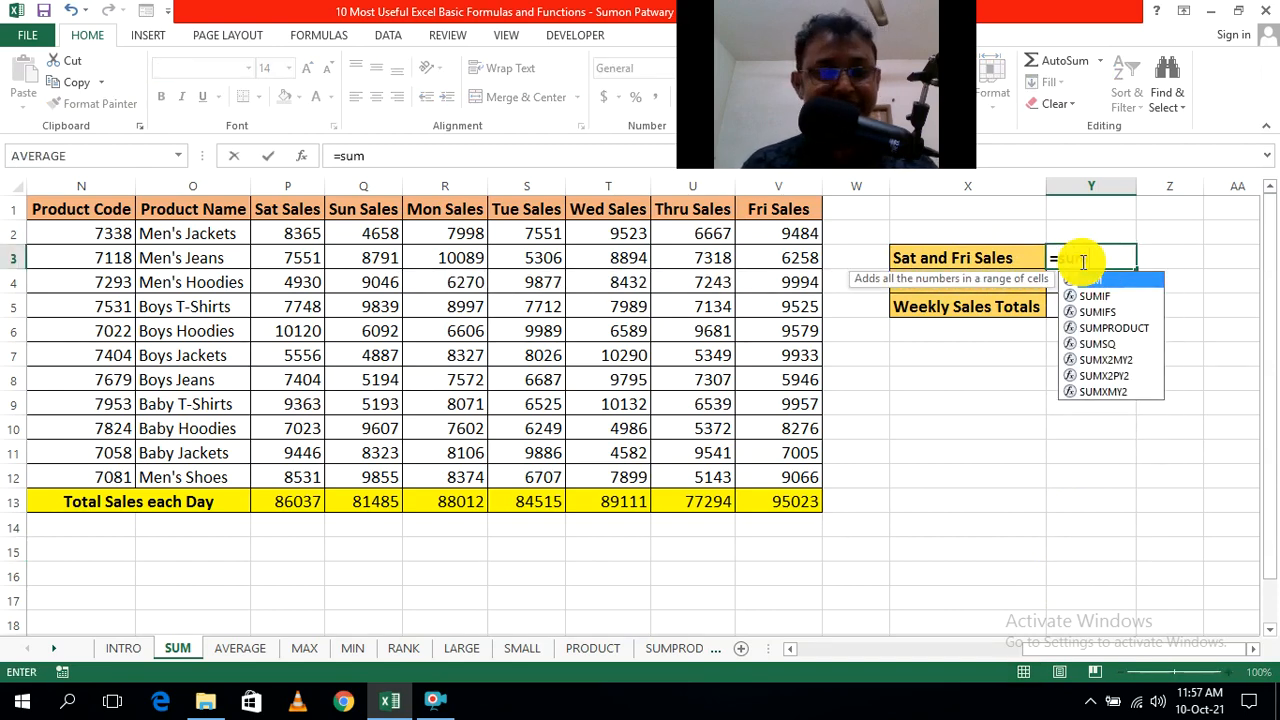
key("Tab")
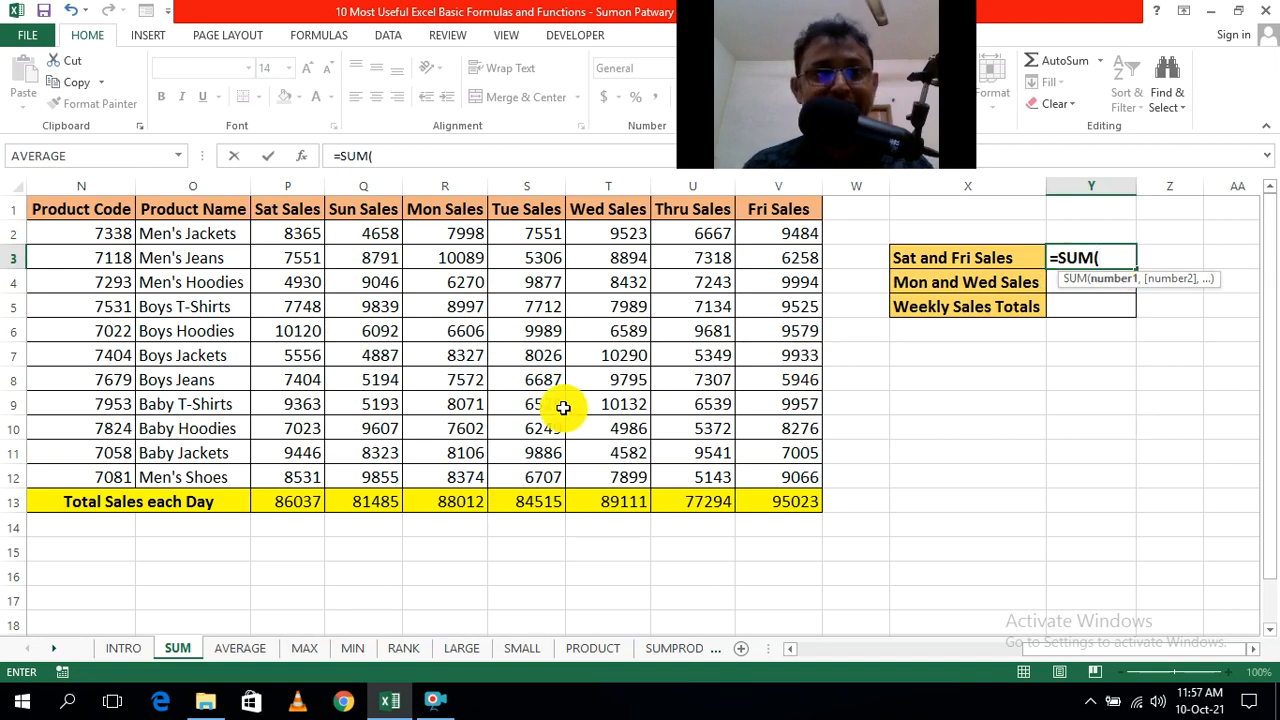
left_click_drag(301, 232, 301, 477)
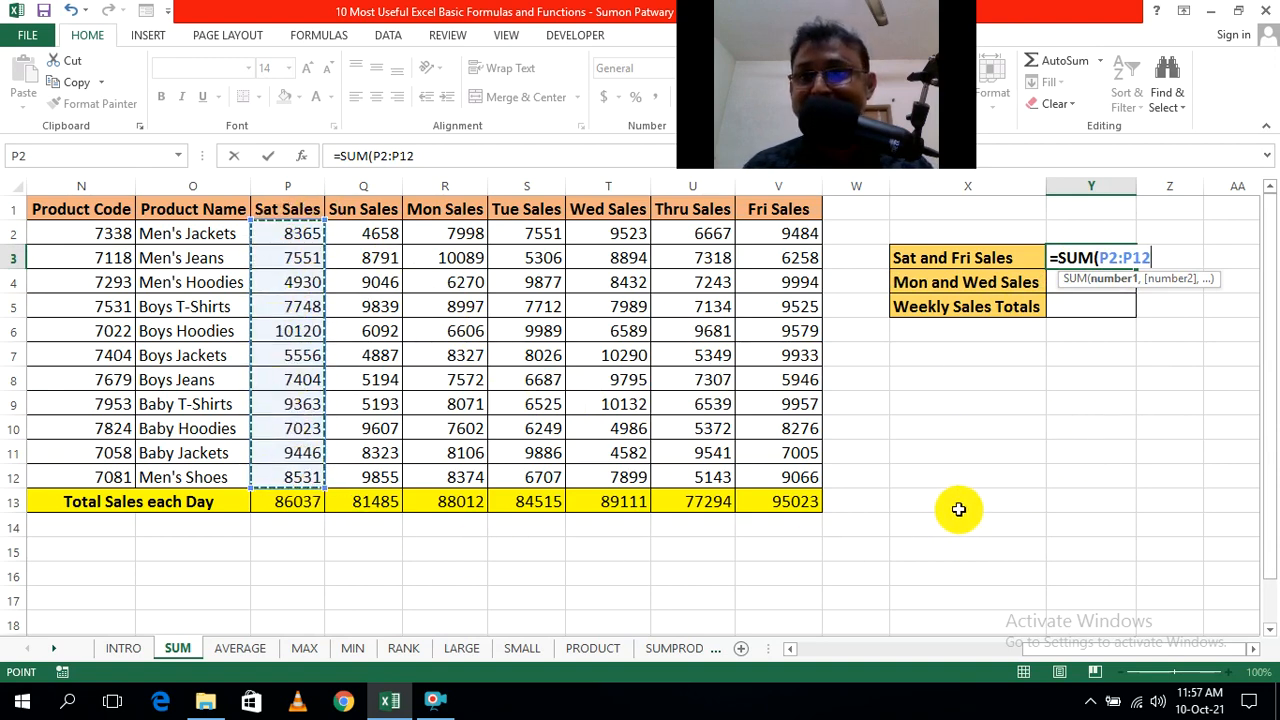
type(",")
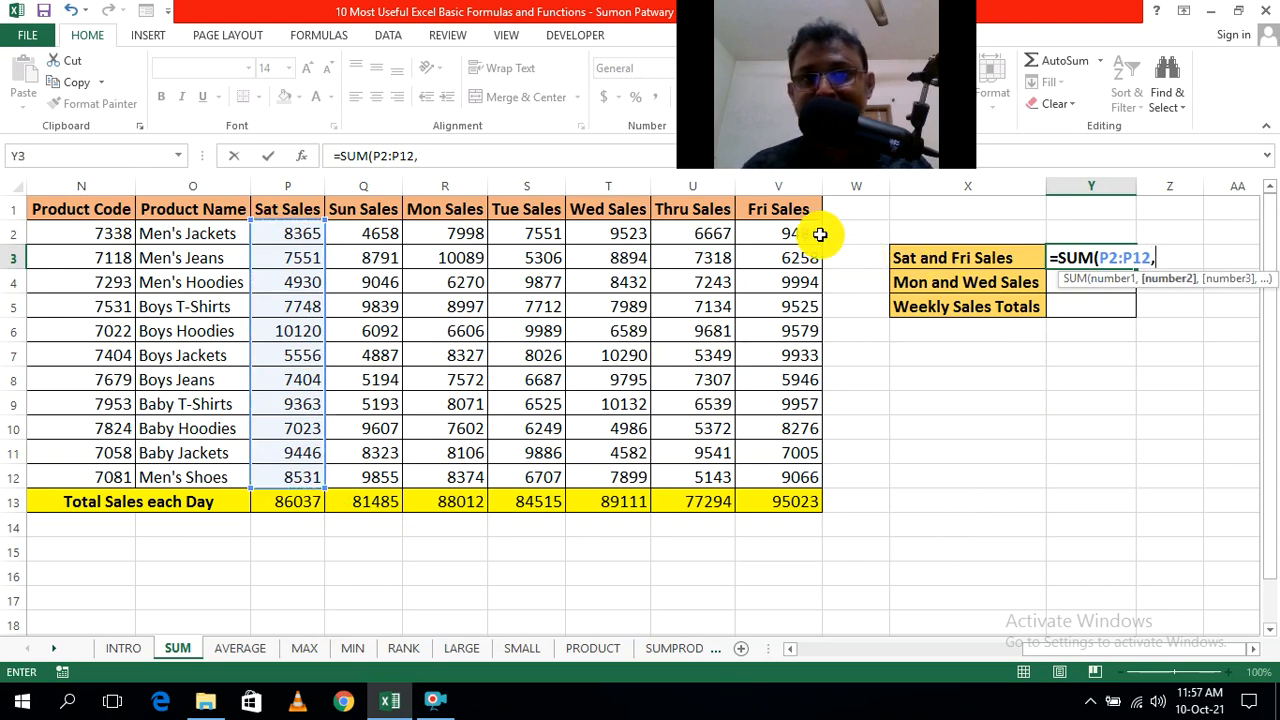
left_click_drag(777, 233, 789, 474)
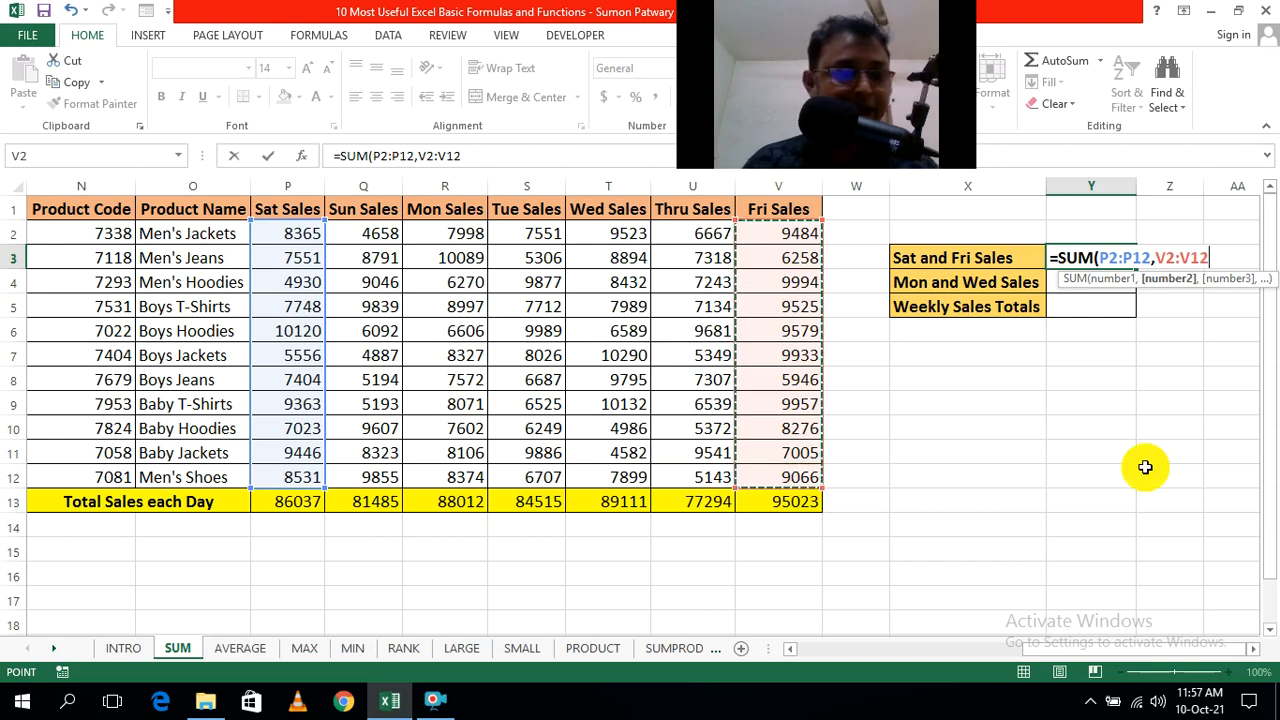
key("Return")
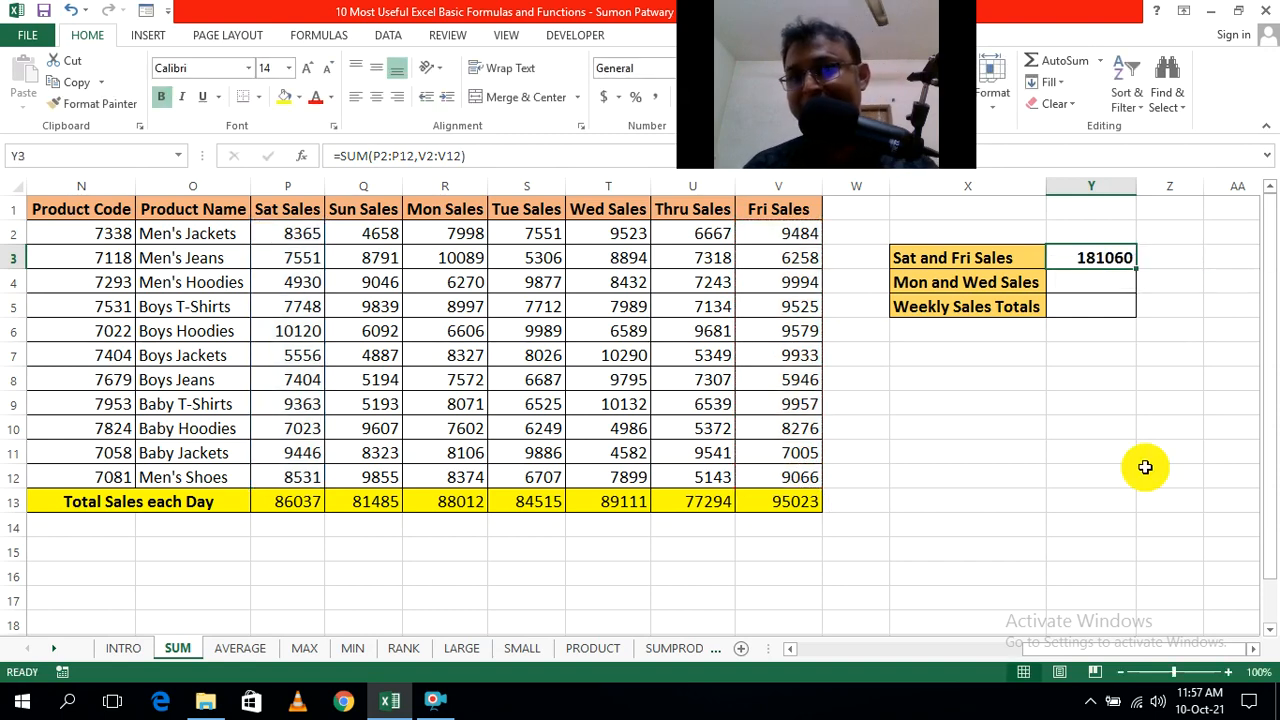
left_click(1145, 467)
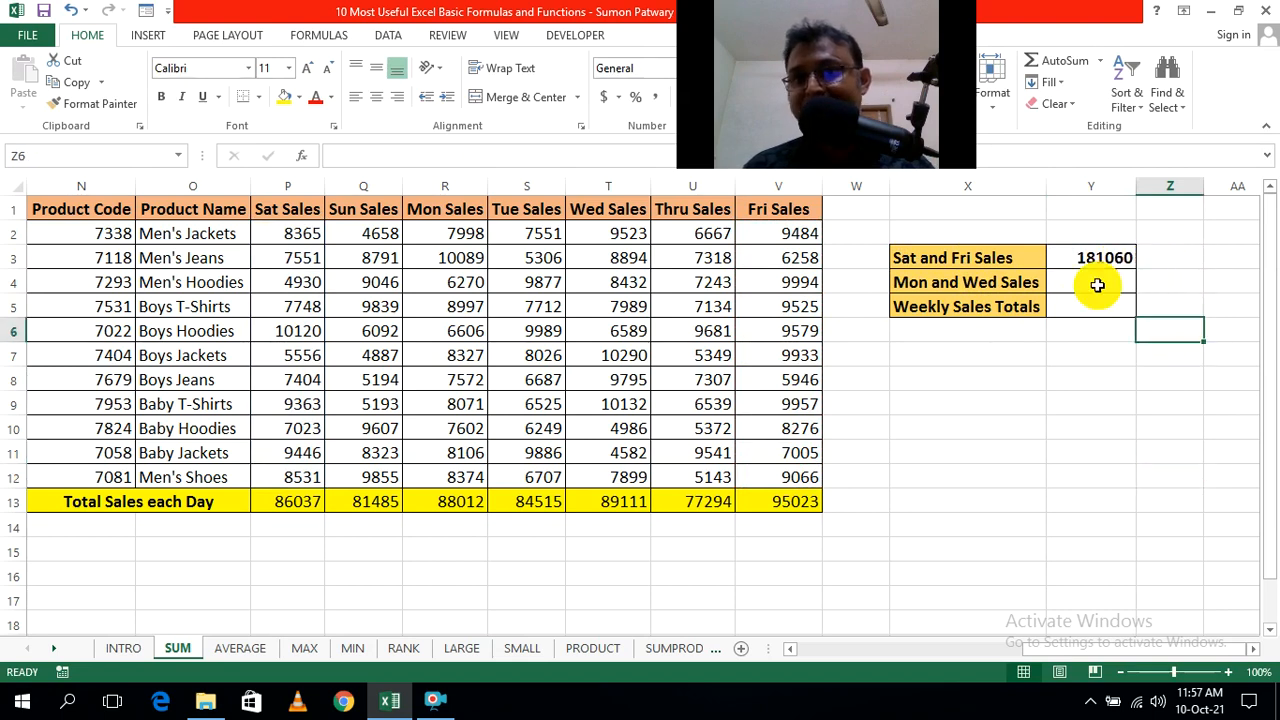
left_click(1097, 285)
type("=suk")
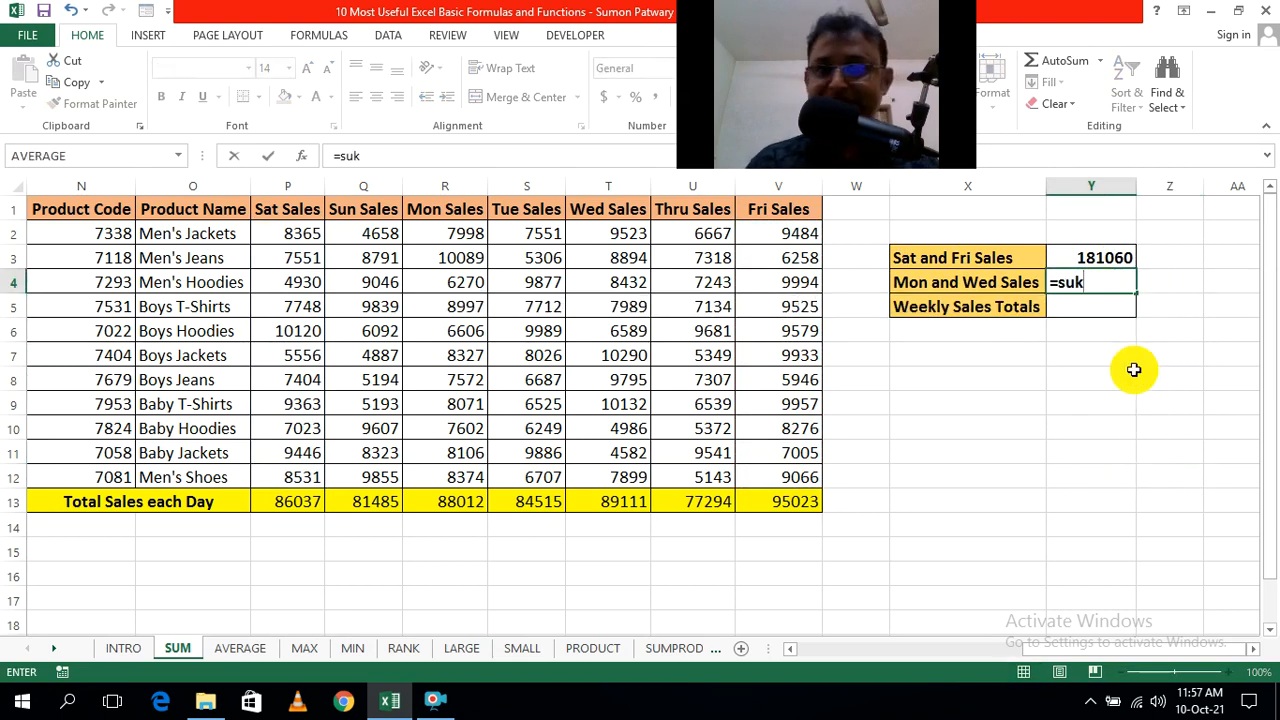
key("Return")
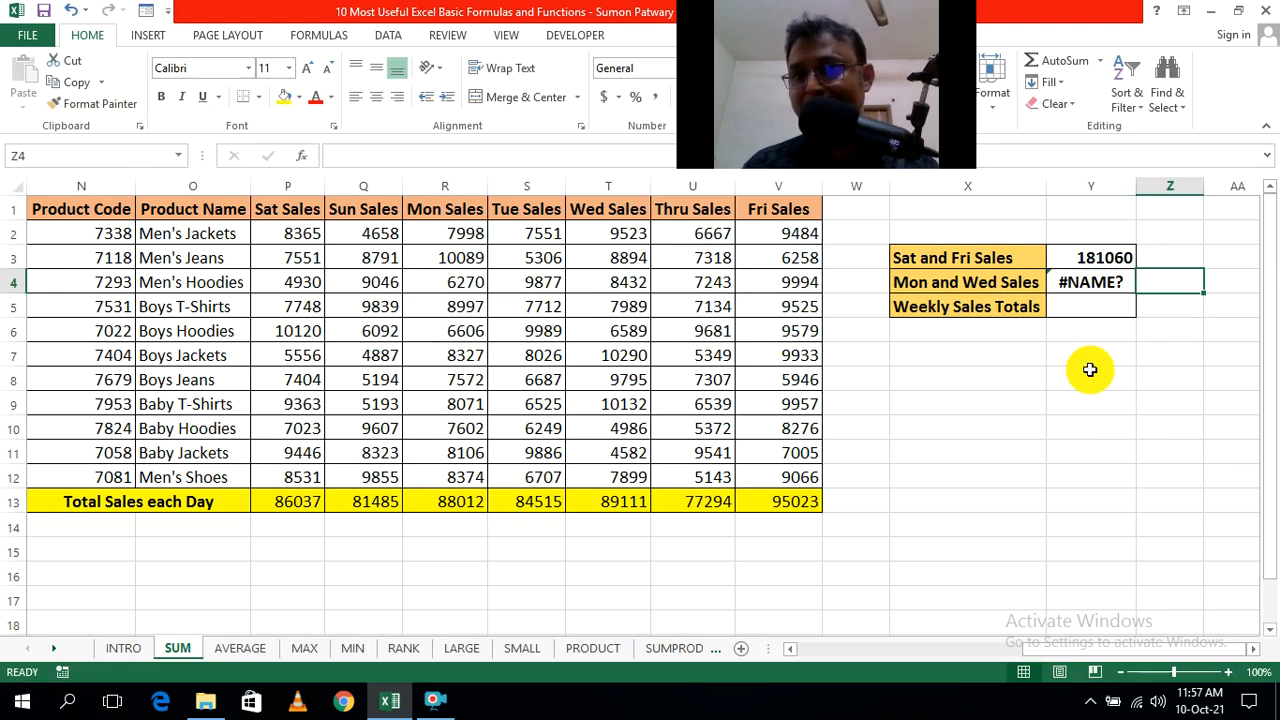
left_click(1093, 283)
key("Delete")
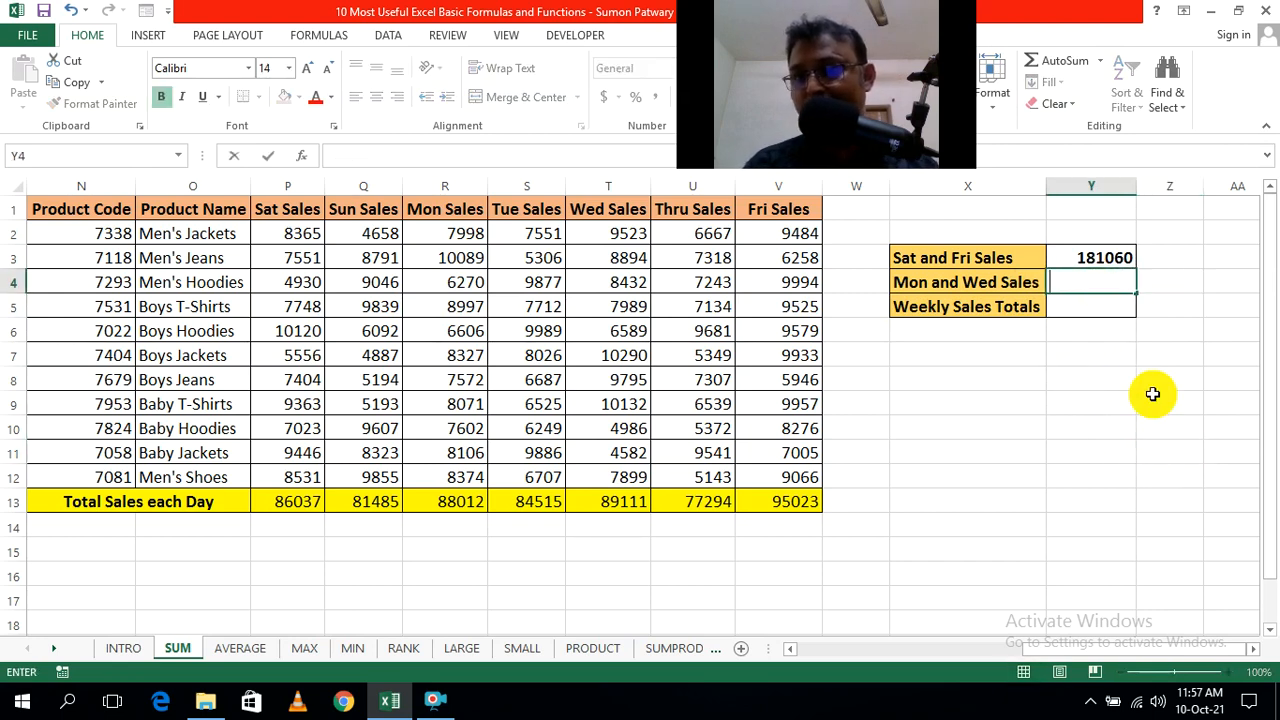
left_click(1155, 398)
Step: Total the Mon and Wed Sales in cell Y4 of the summary table with =SUM(R2:R12,T2:T12)
left_click(1093, 281)
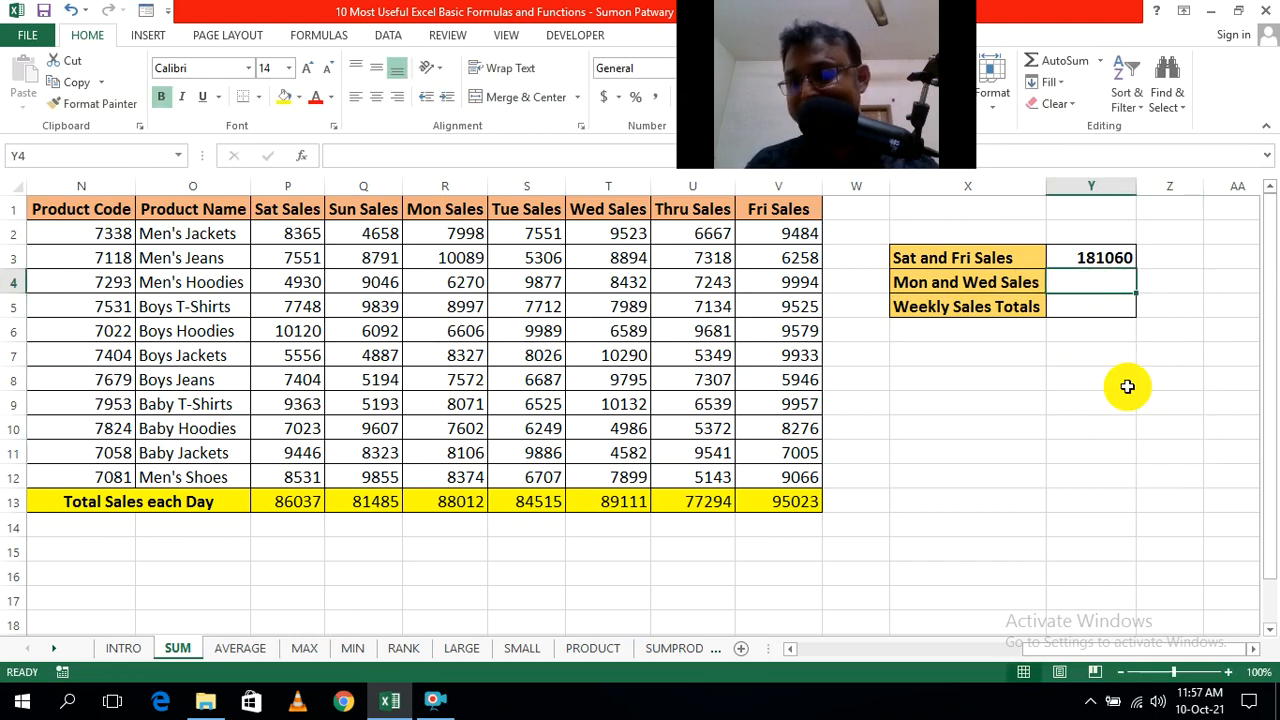
type("=s")
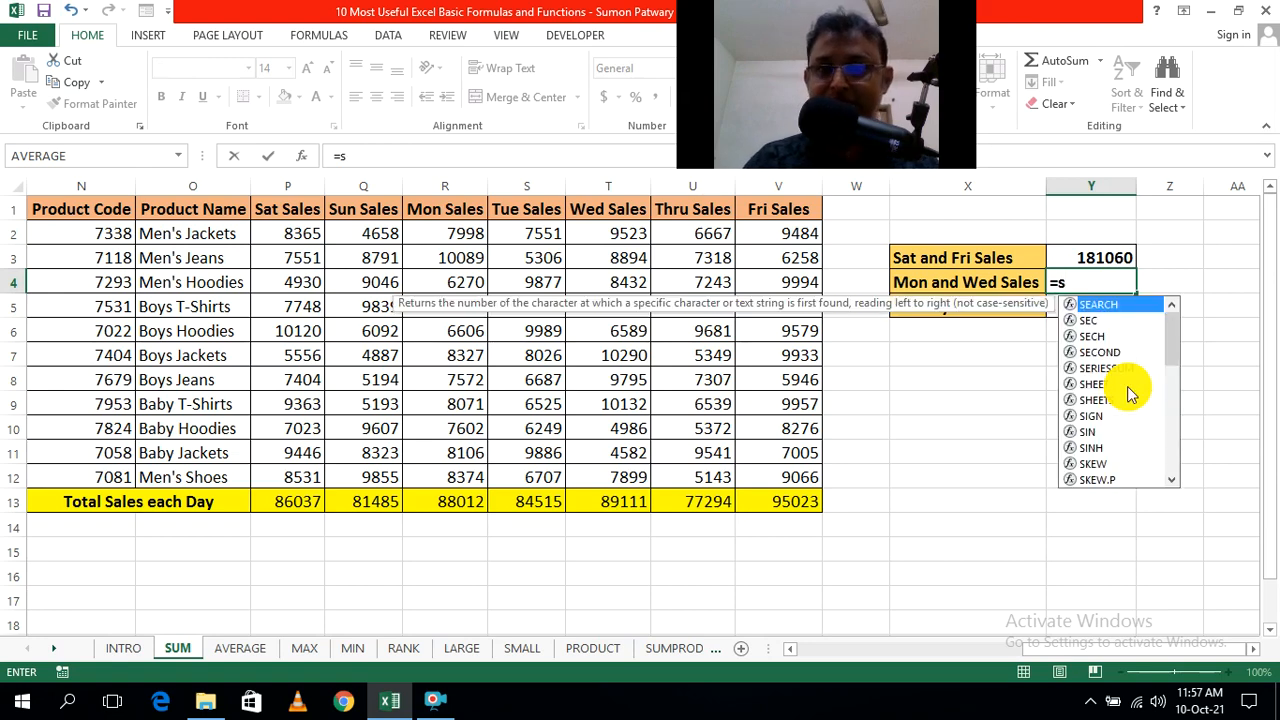
type("um")
key("Tab")
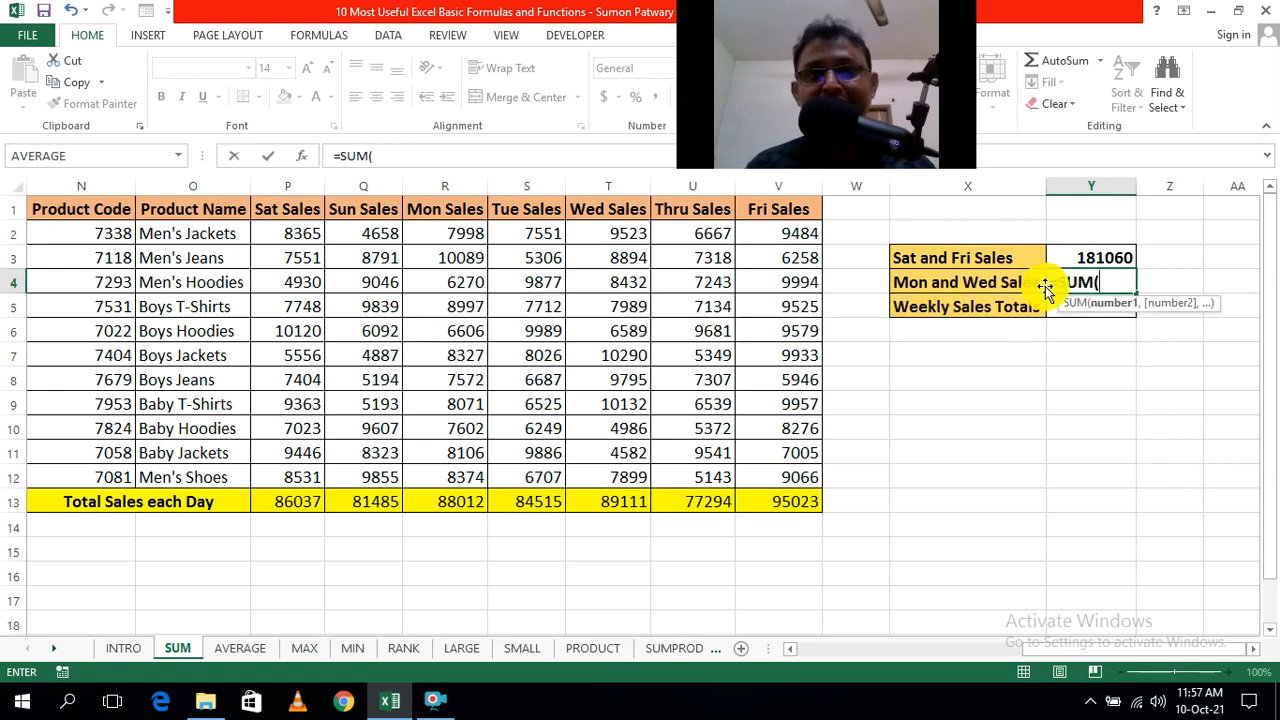
left_click_drag(455, 235, 465, 467)
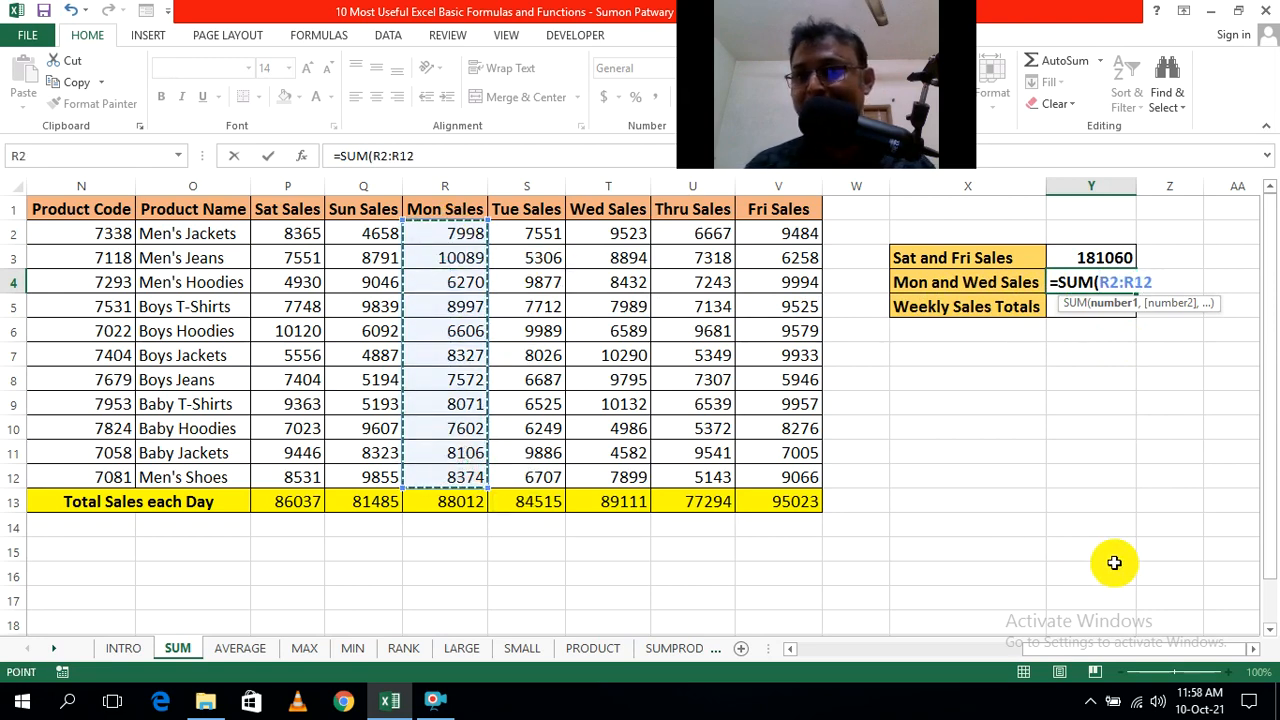
type(",")
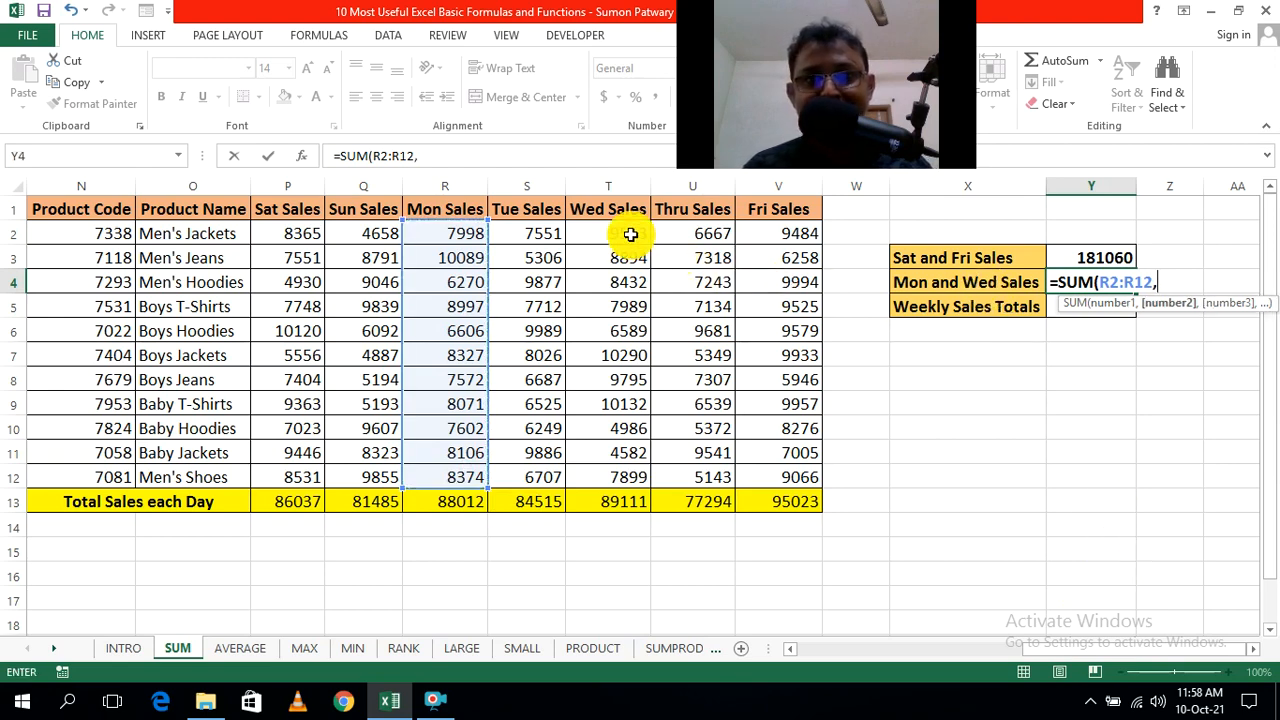
left_click_drag(630, 233, 630, 477)
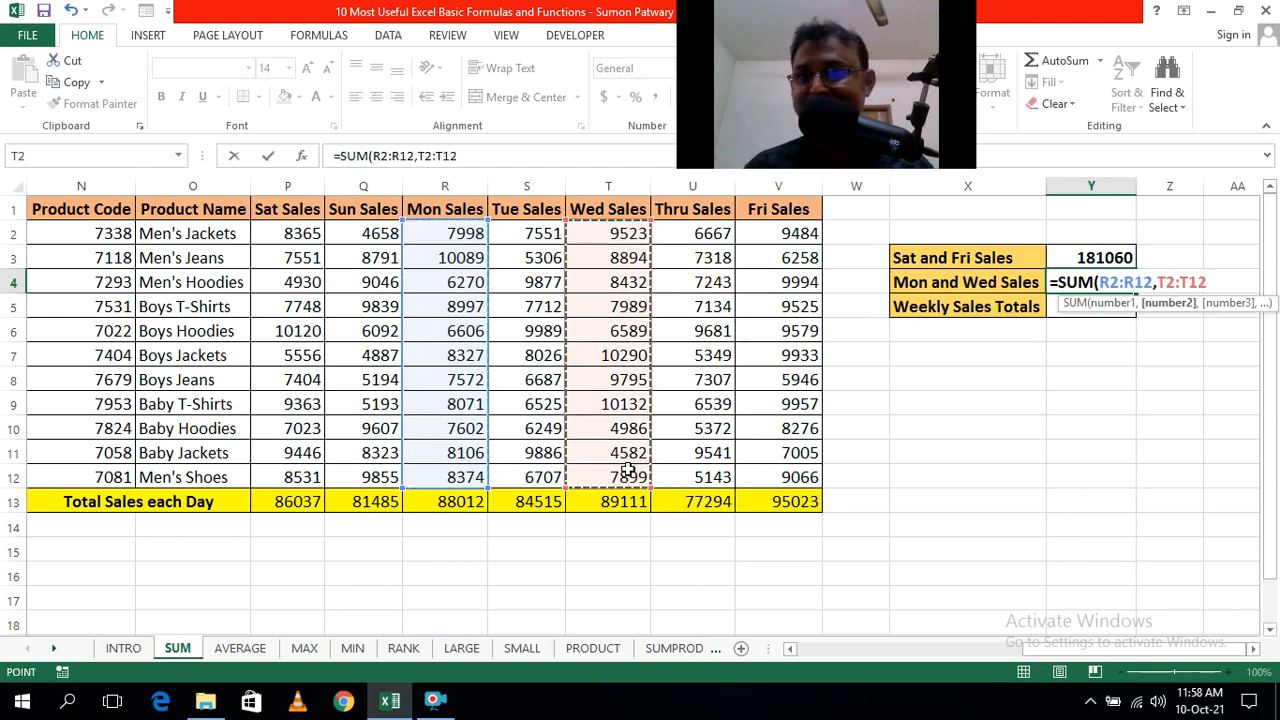
key("ctrl+Return")
left_click(1148, 477)
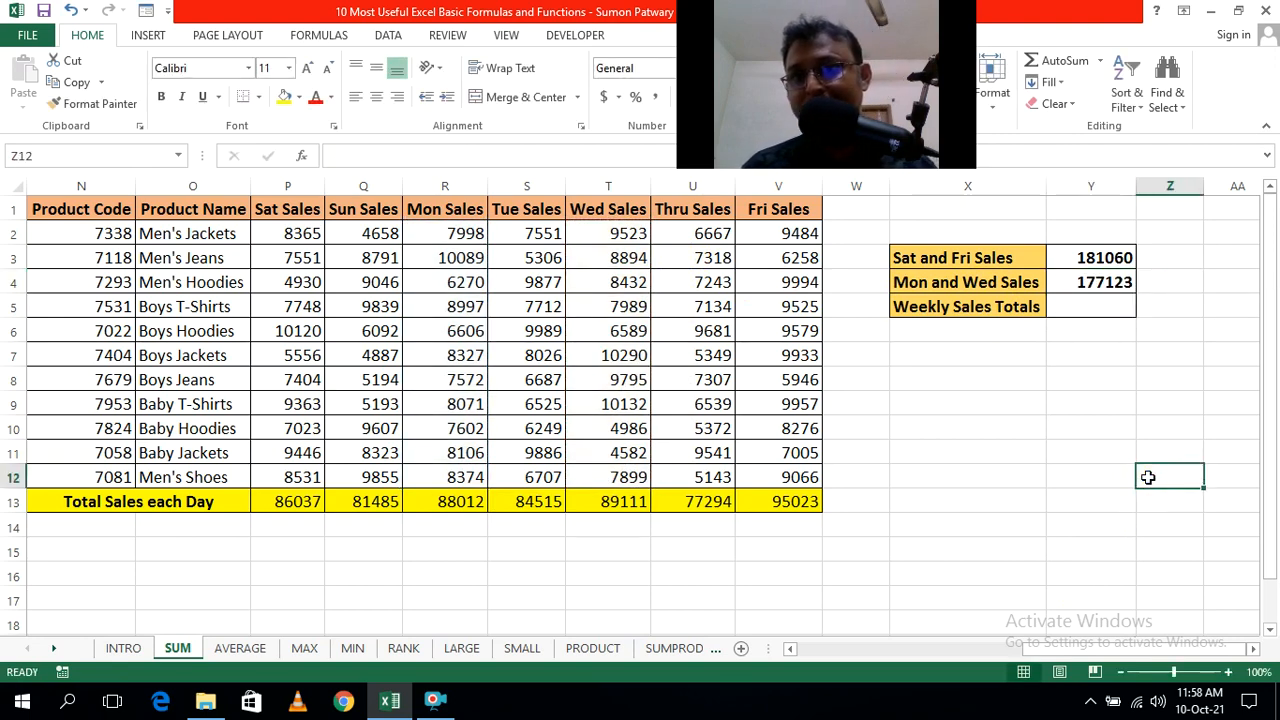
Step: Inspect the Mon and Wed Sales formula in Y4 and its two highlighted ranges, leaving the formula without editing it
left_click(1146, 350)
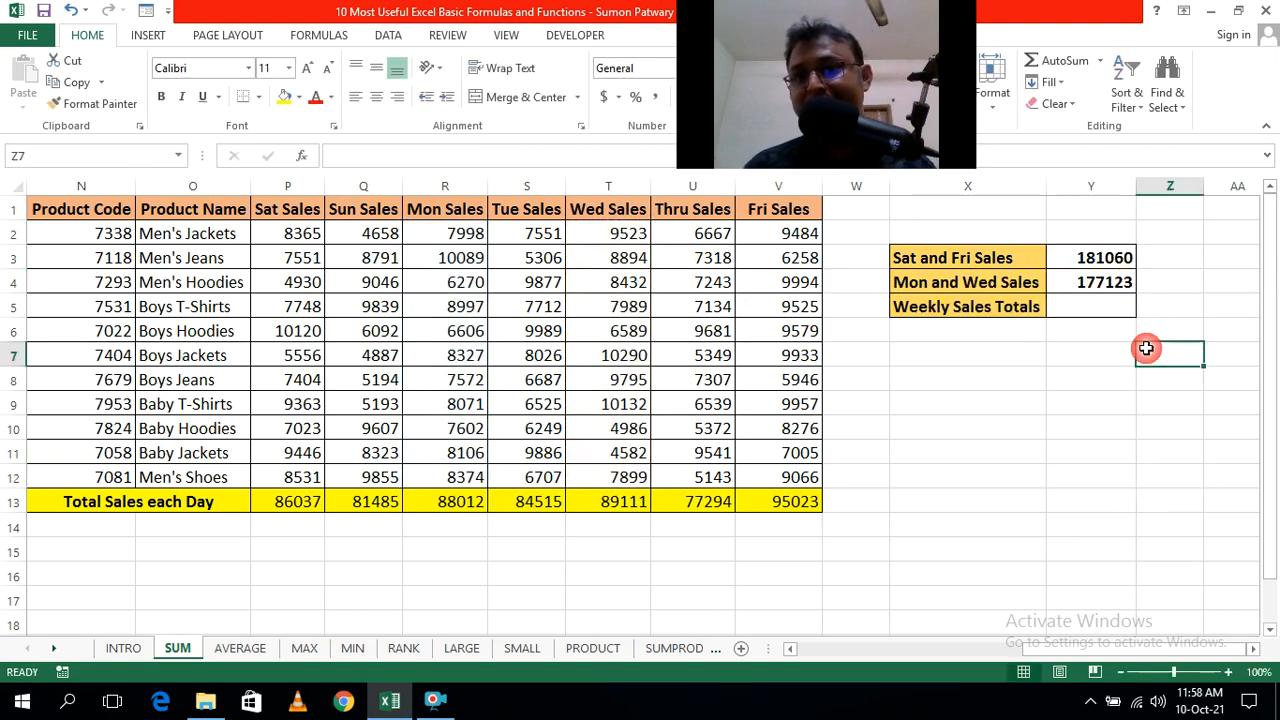
double_click(1103, 280)
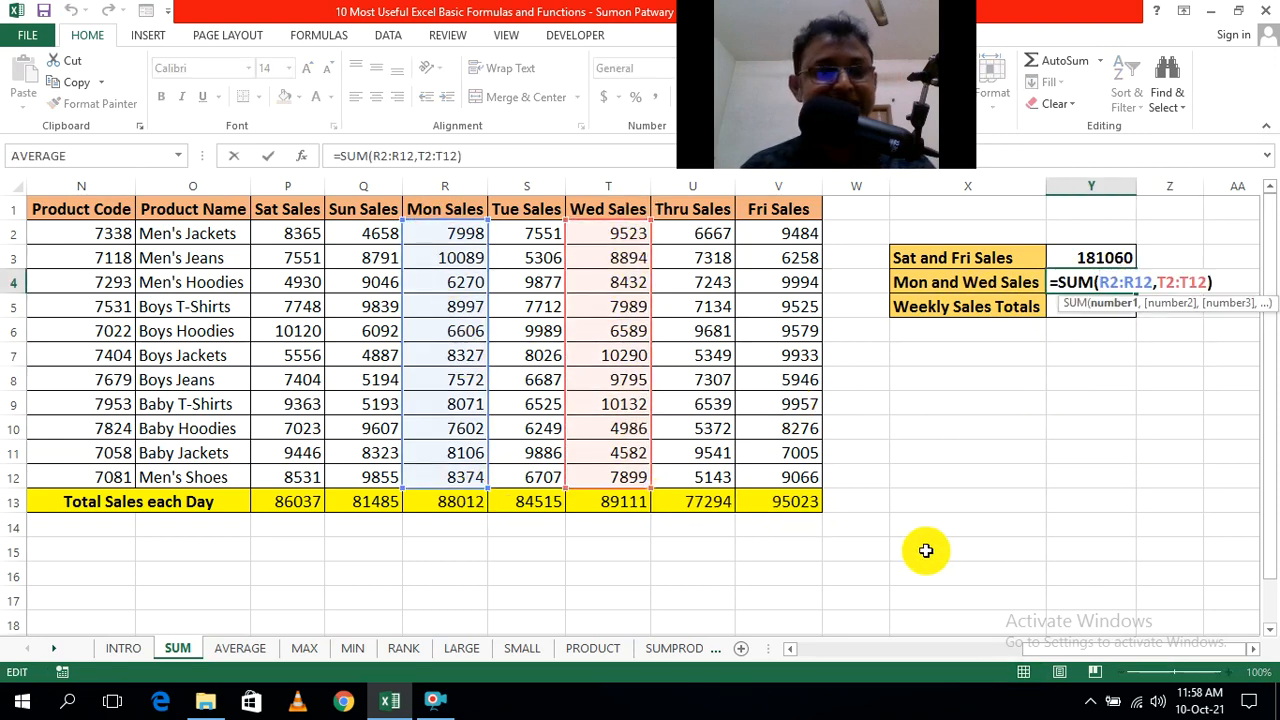
key("Escape")
left_click(1127, 533)
Step: Total the Weekly Sales Totals in cell Y5 from the daily totals row with =SUM(P13:V13)
left_click(1103, 304)
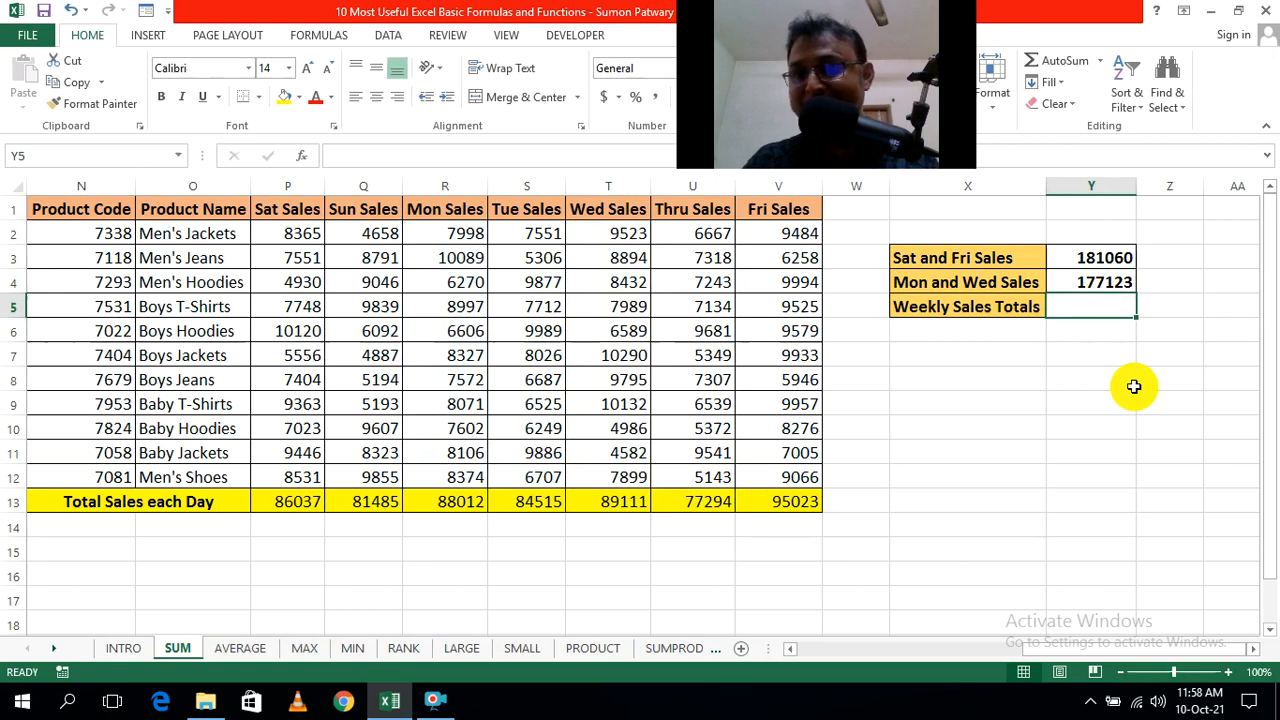
type("=")
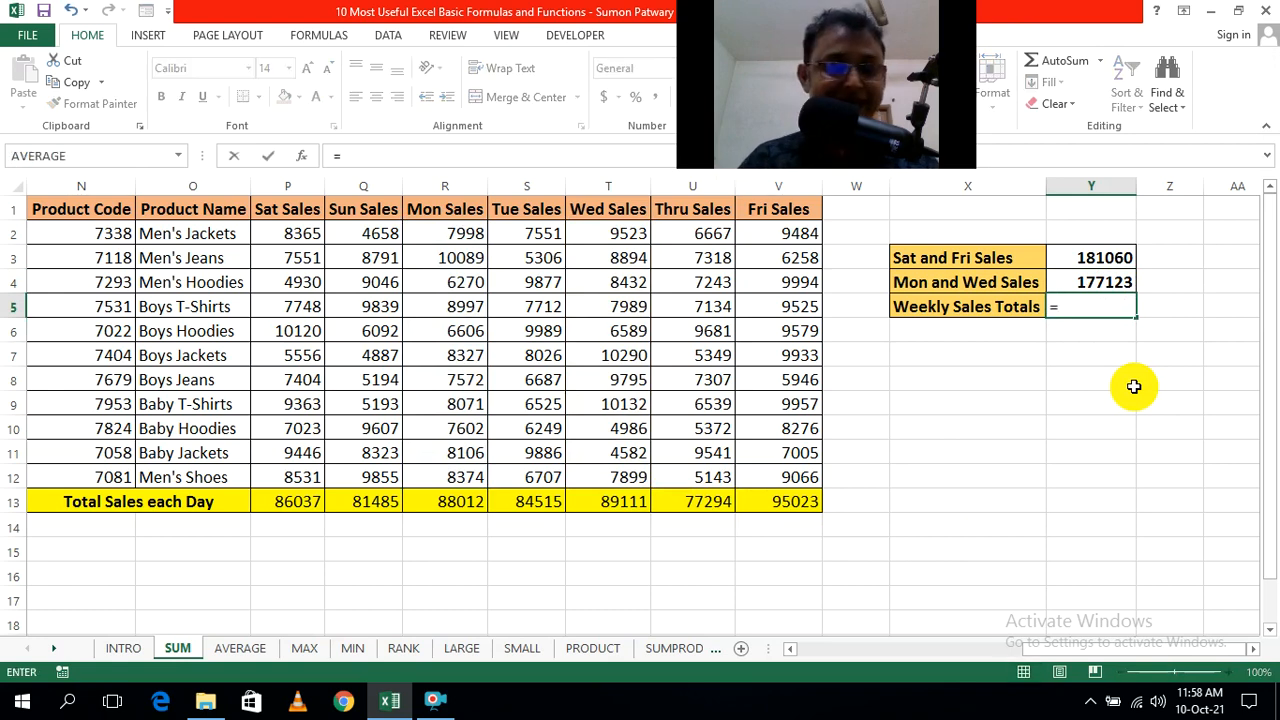
type("sum")
key("Tab")
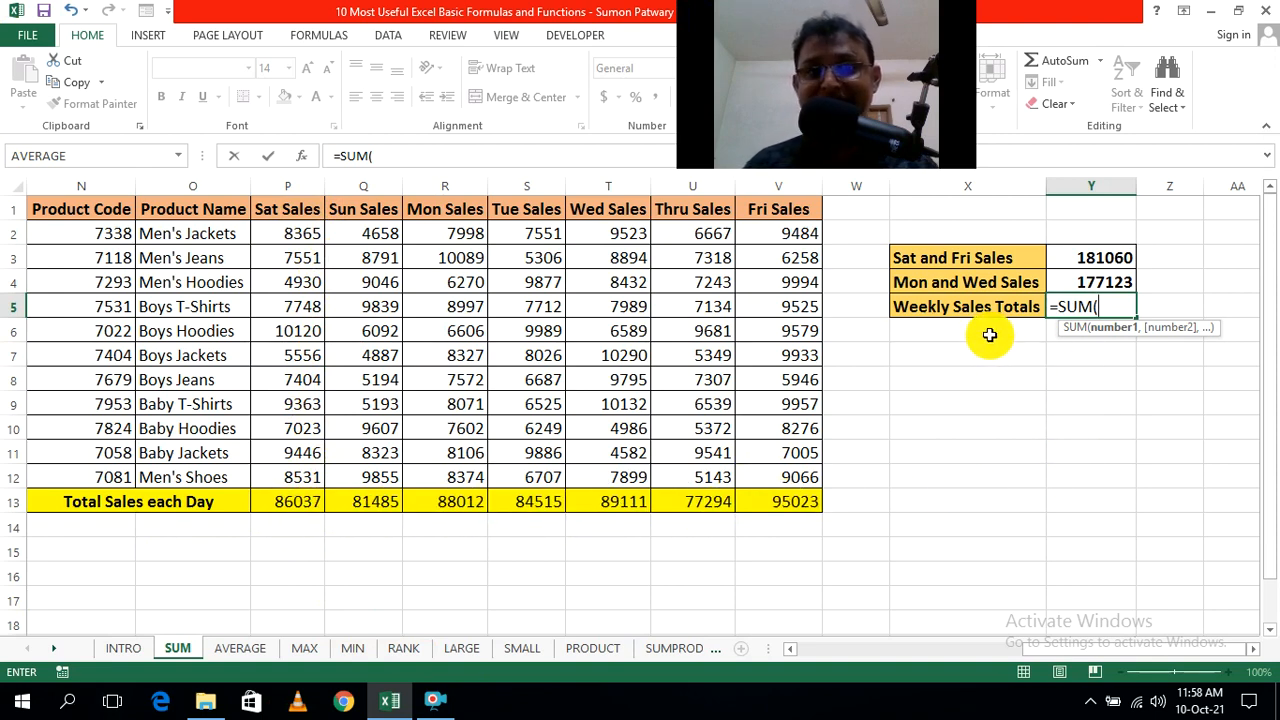
left_click_drag(281, 510, 754, 506)
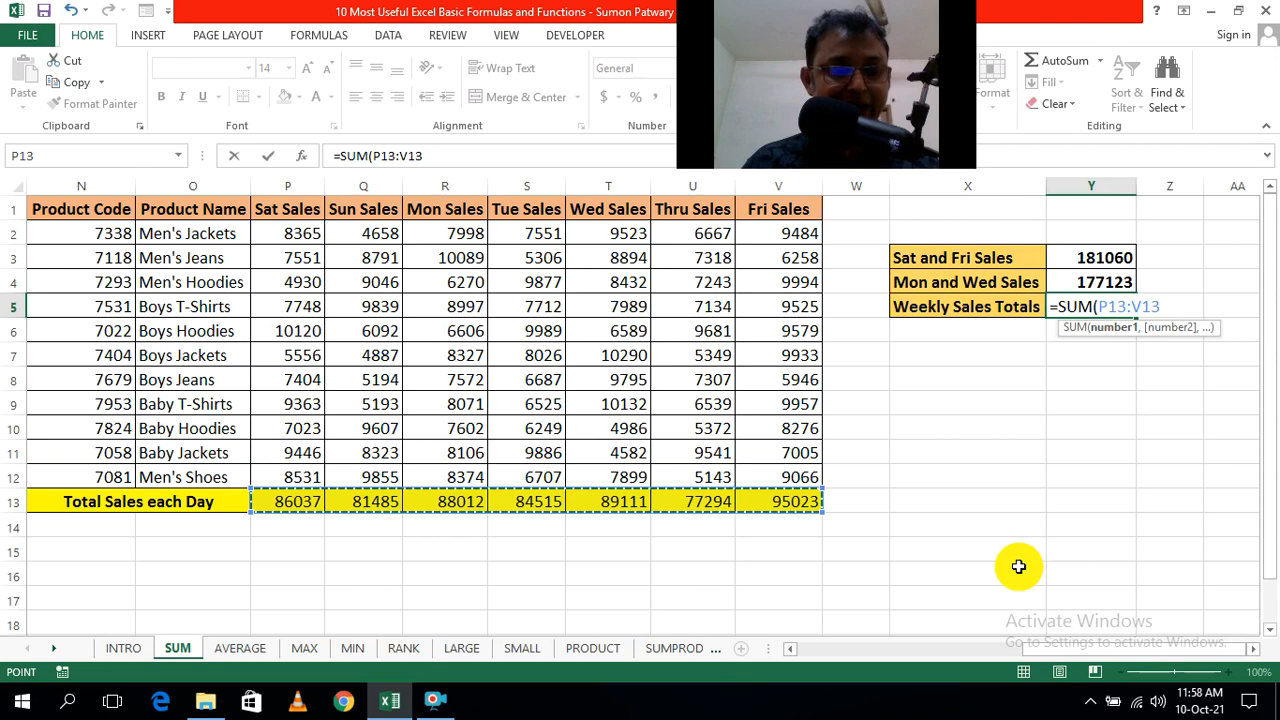
type(")")
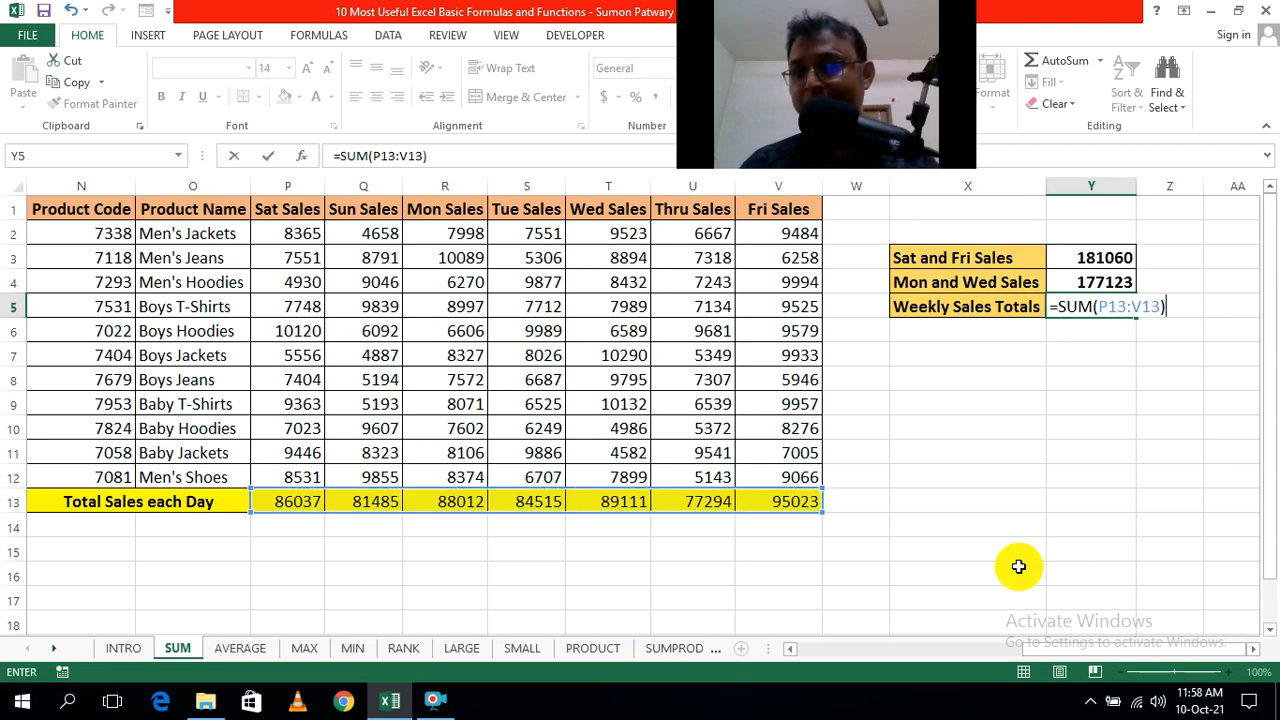
key("Return")
left_click(1082, 543)
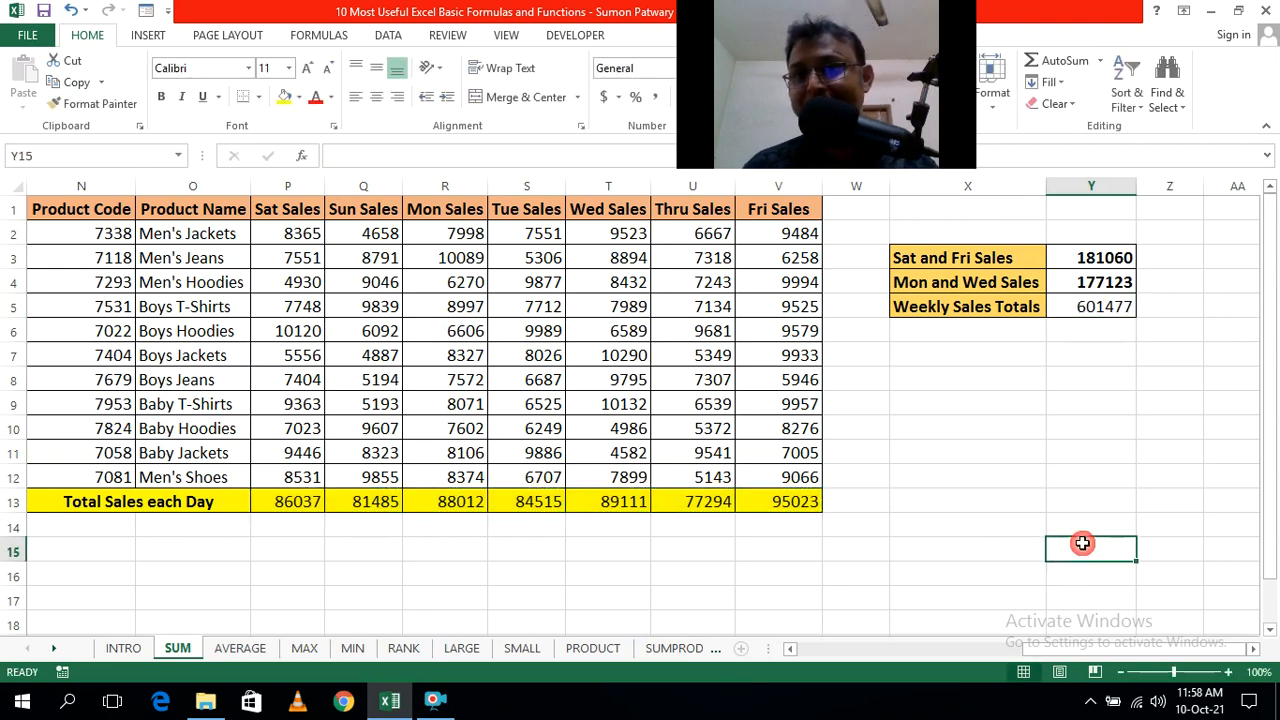
Step: Inspect the Weekly Sales Totals formula in Y5 and its highlighted range without changing it
double_click(1107, 307)
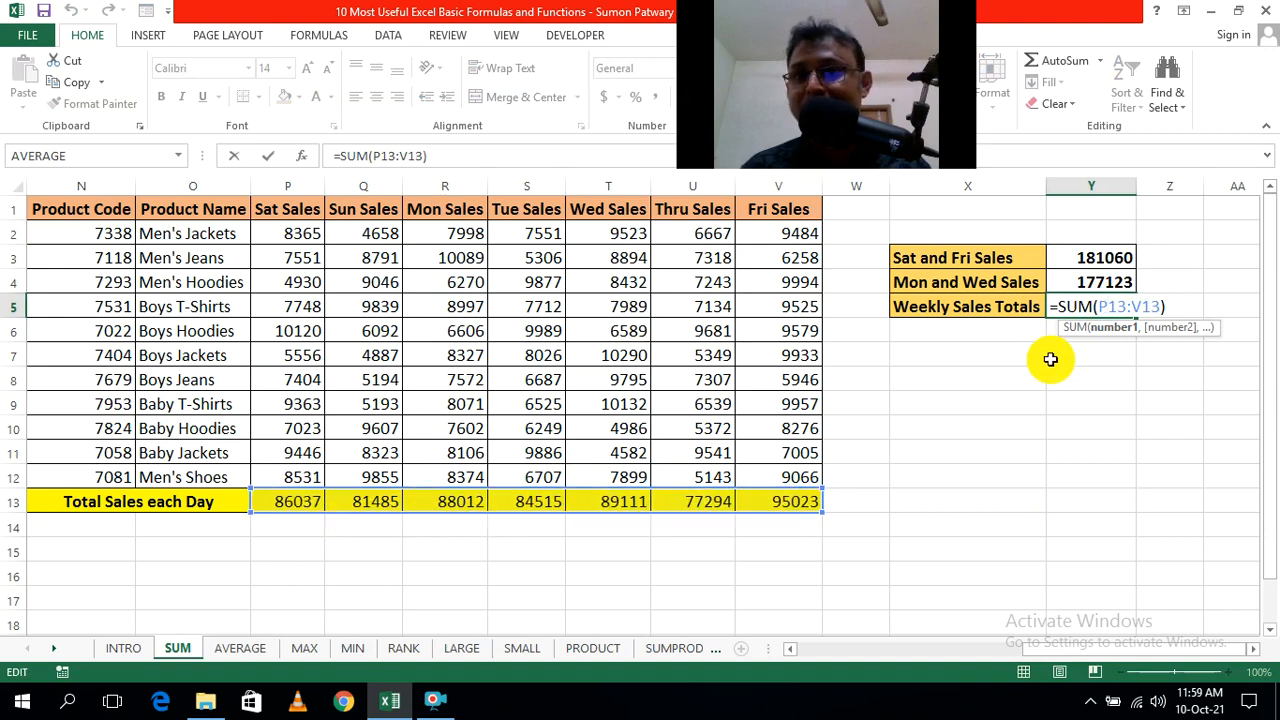
left_click(1050, 435)
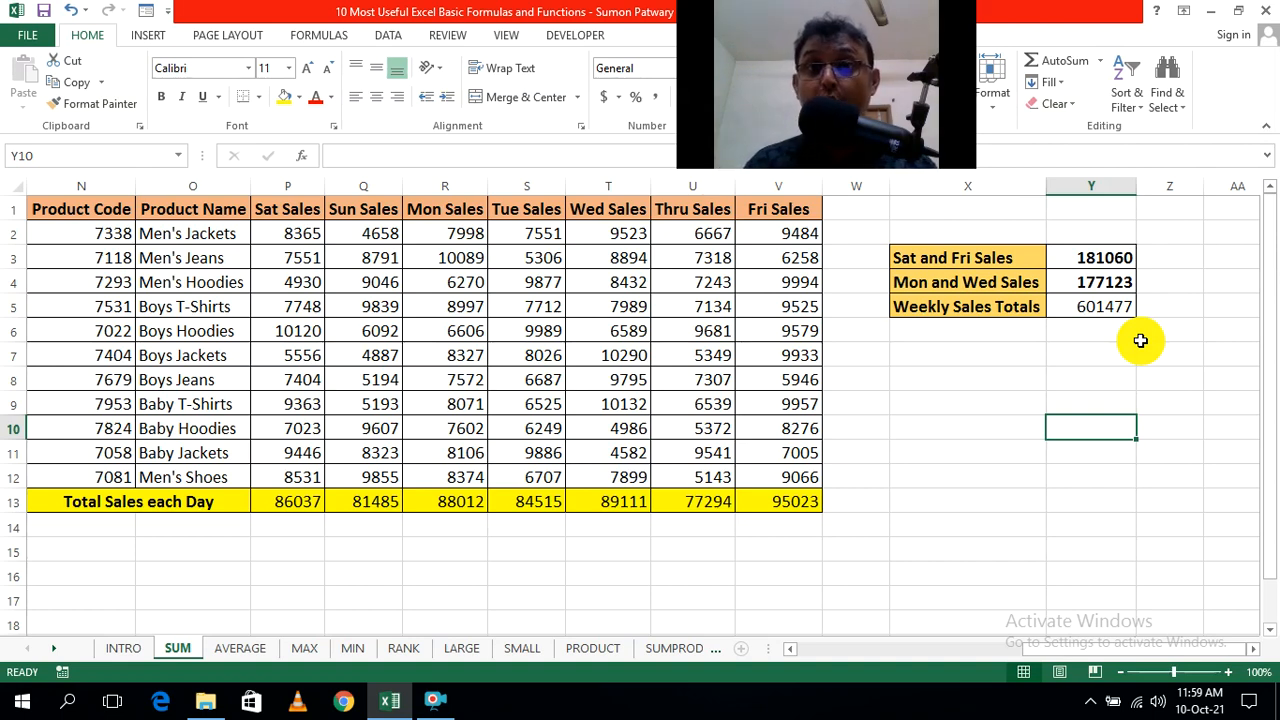
left_click(1008, 424)
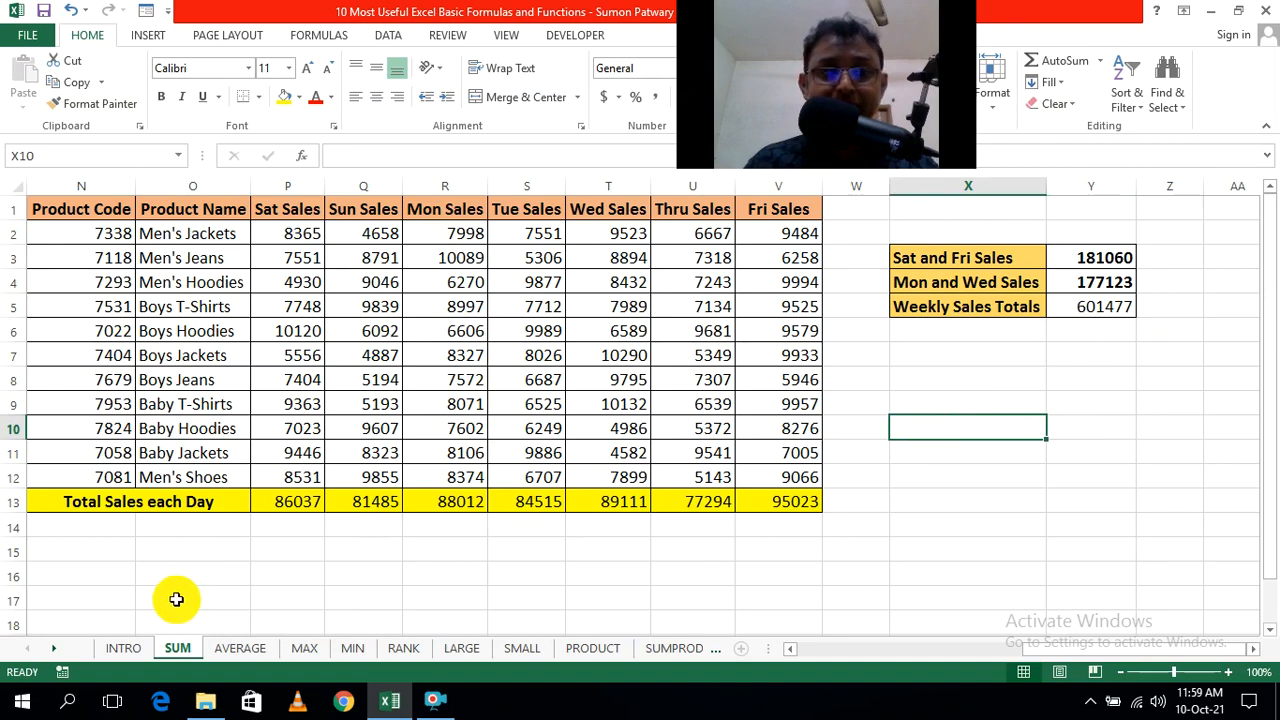
Step: Open the AVERAGE worksheet at the employees' quarterly sales table in columns A to G
left_click(245, 648)
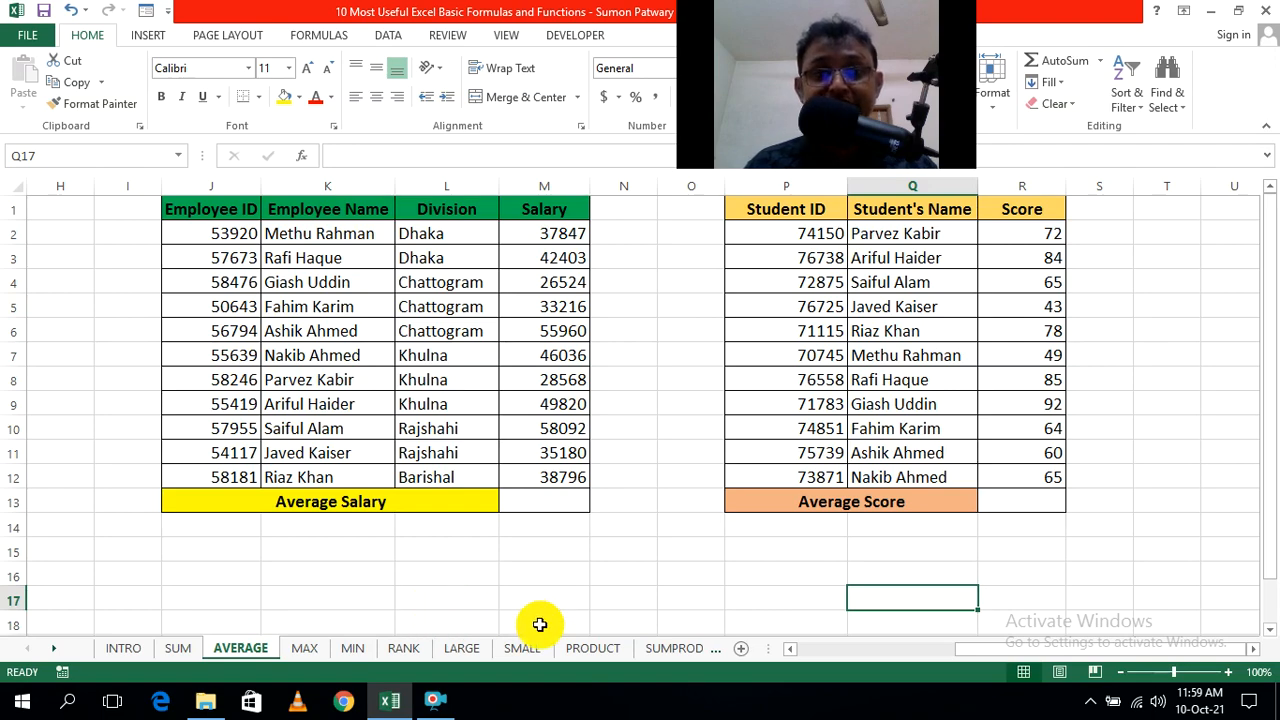
left_click_drag(986, 651, 810, 661)
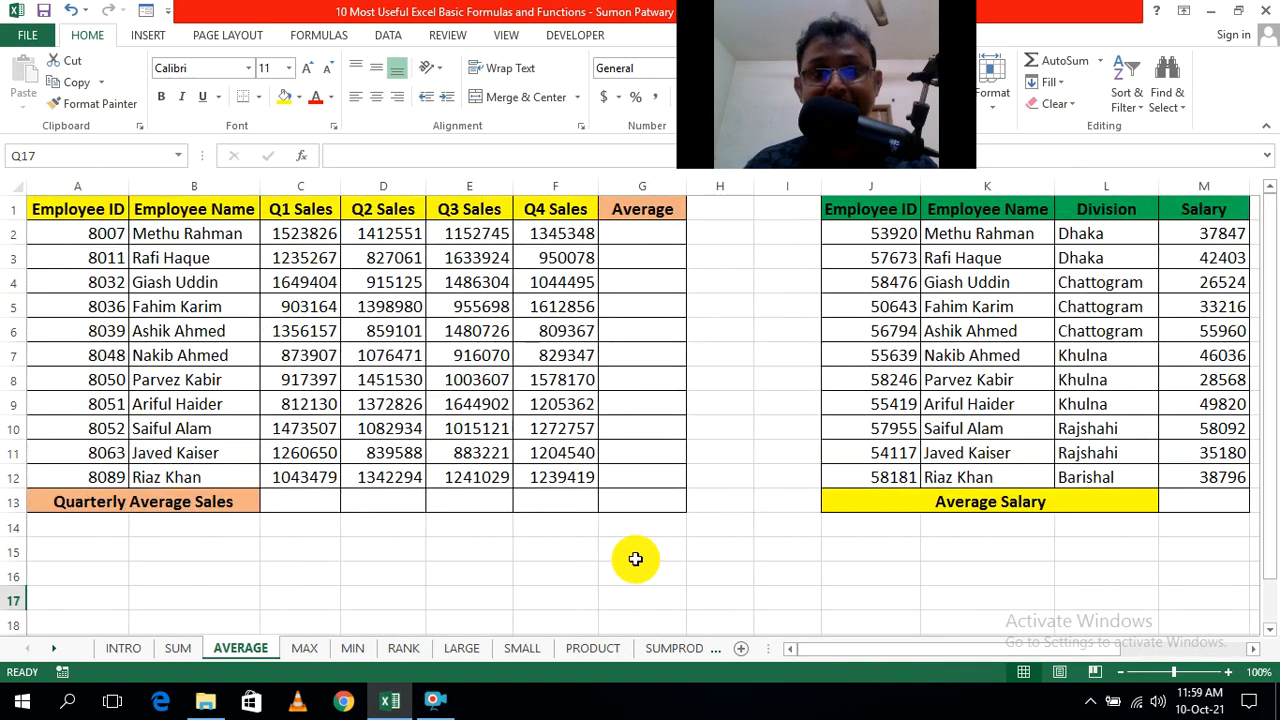
left_click(479, 578)
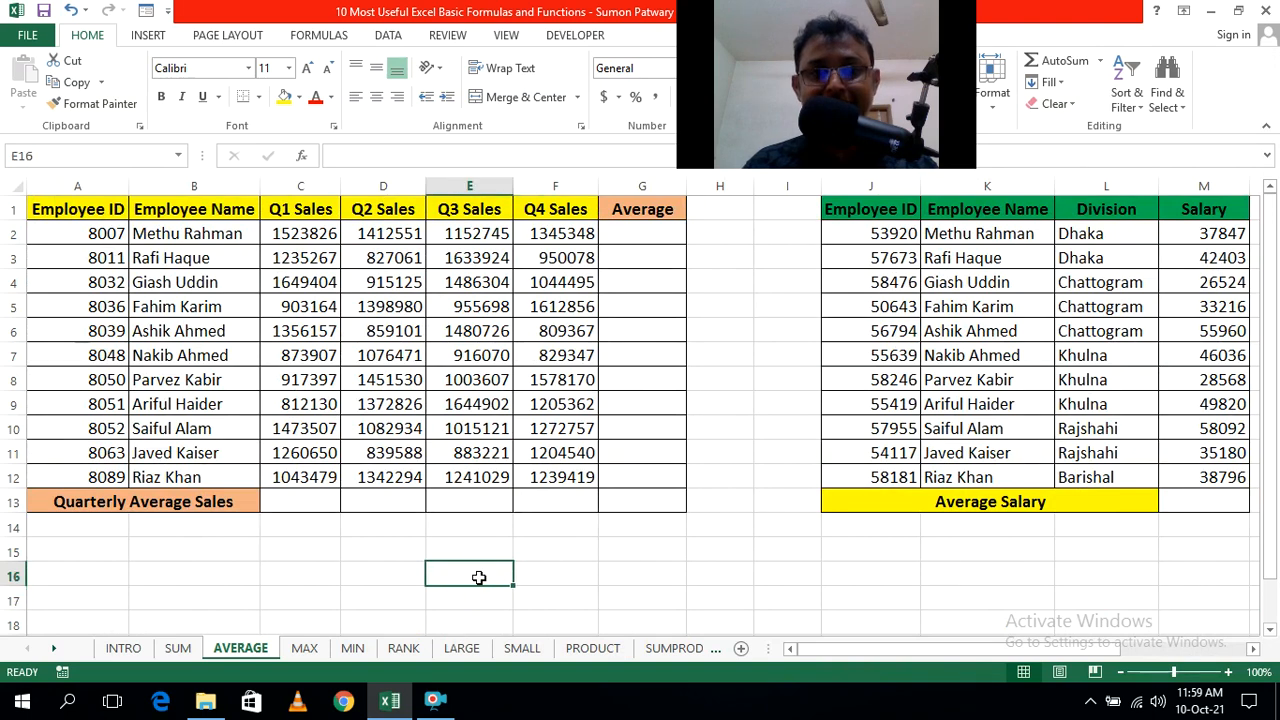
type("=ave")
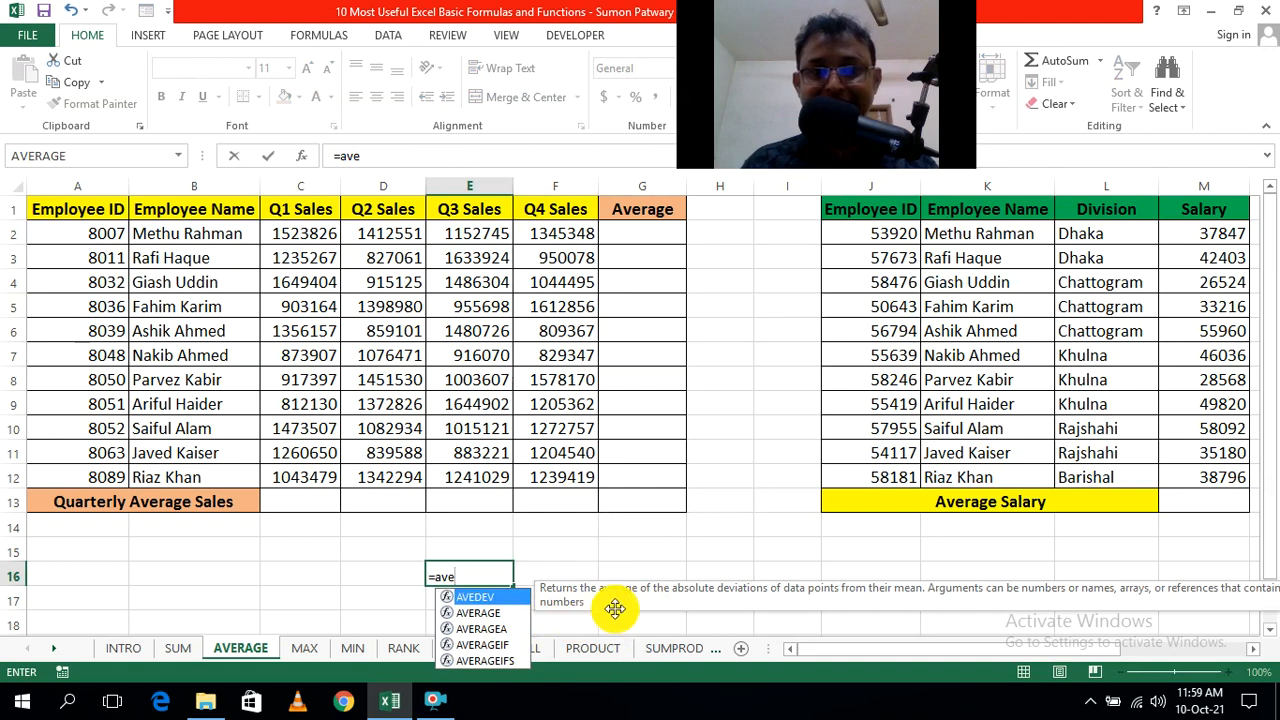
left_click(720, 569)
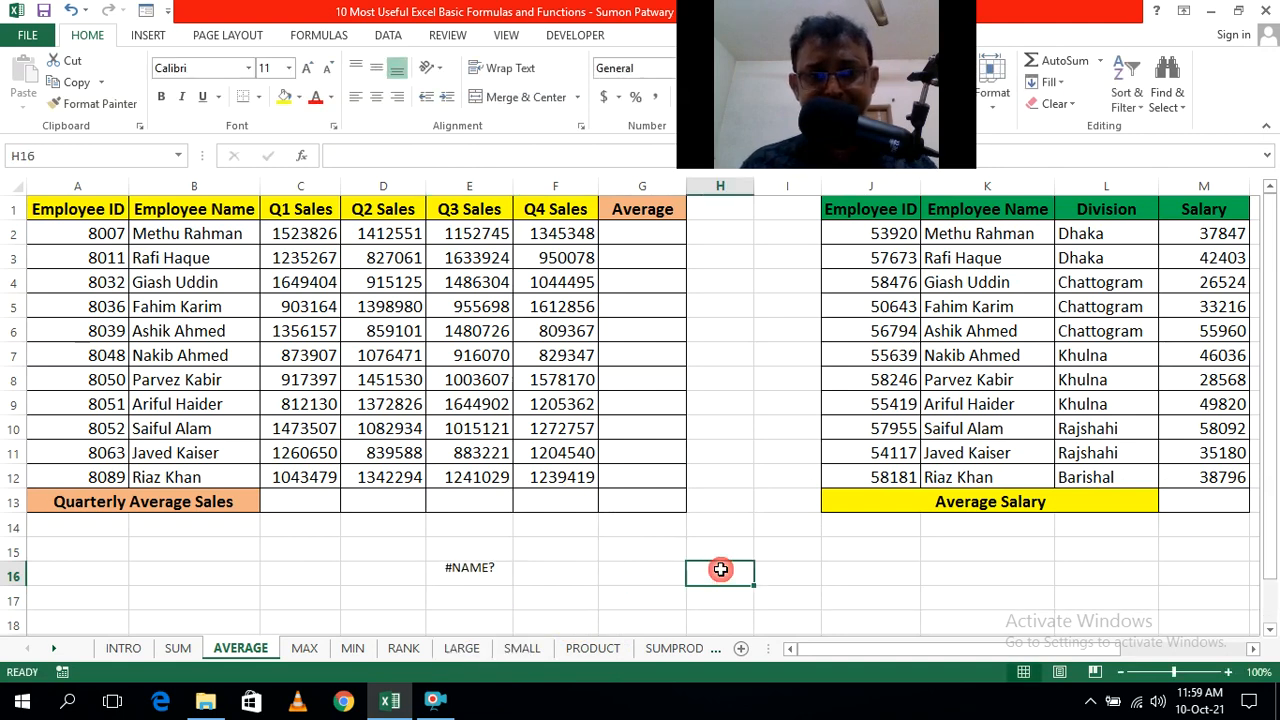
left_click(479, 570)
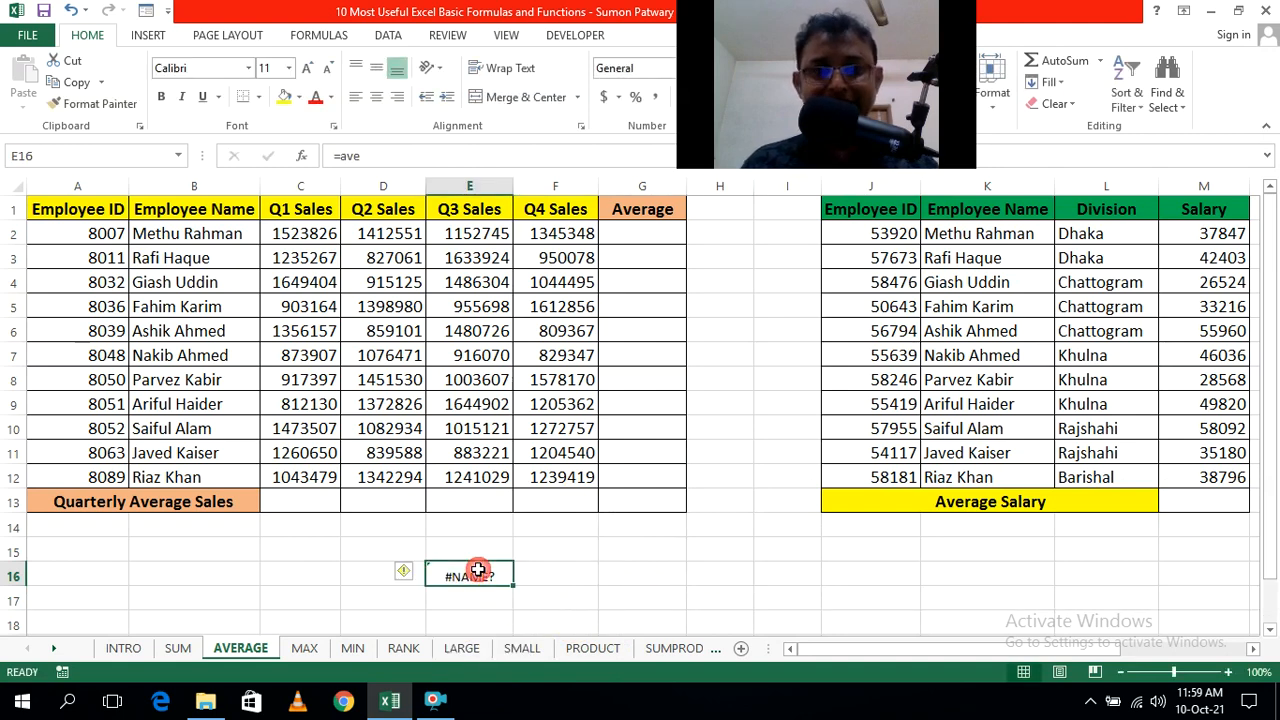
left_click(681, 580)
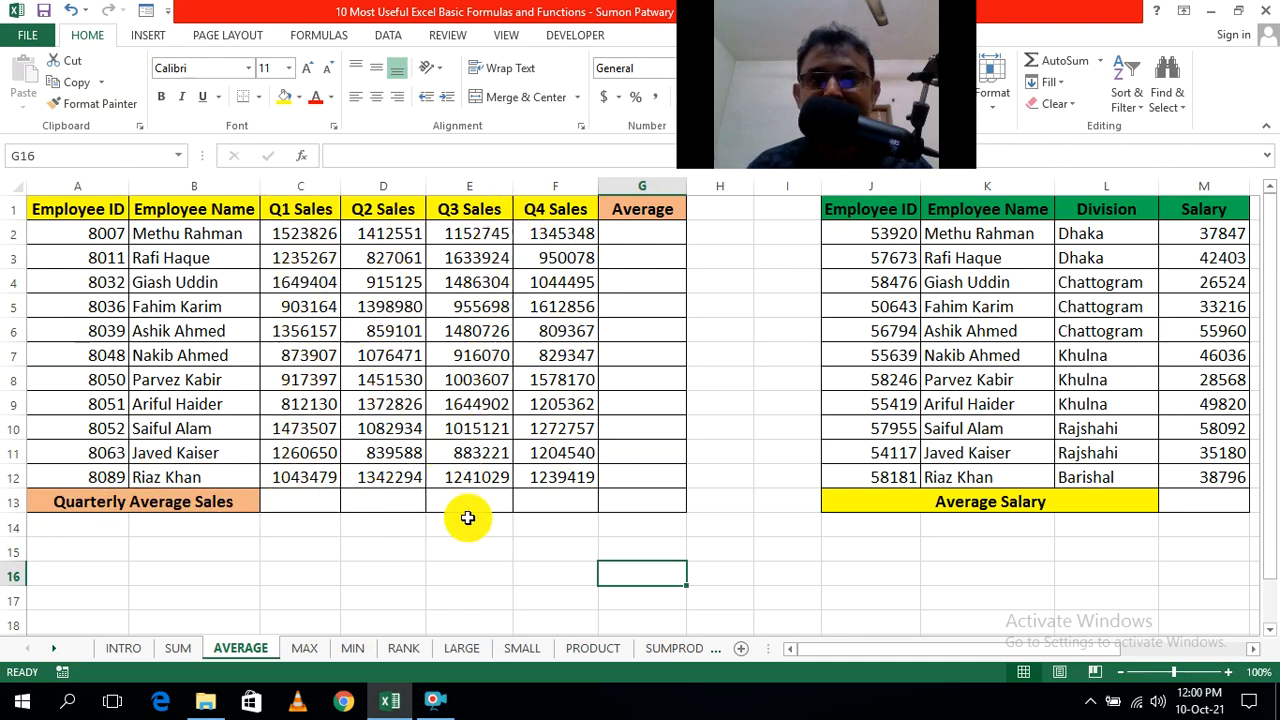
left_click(516, 570)
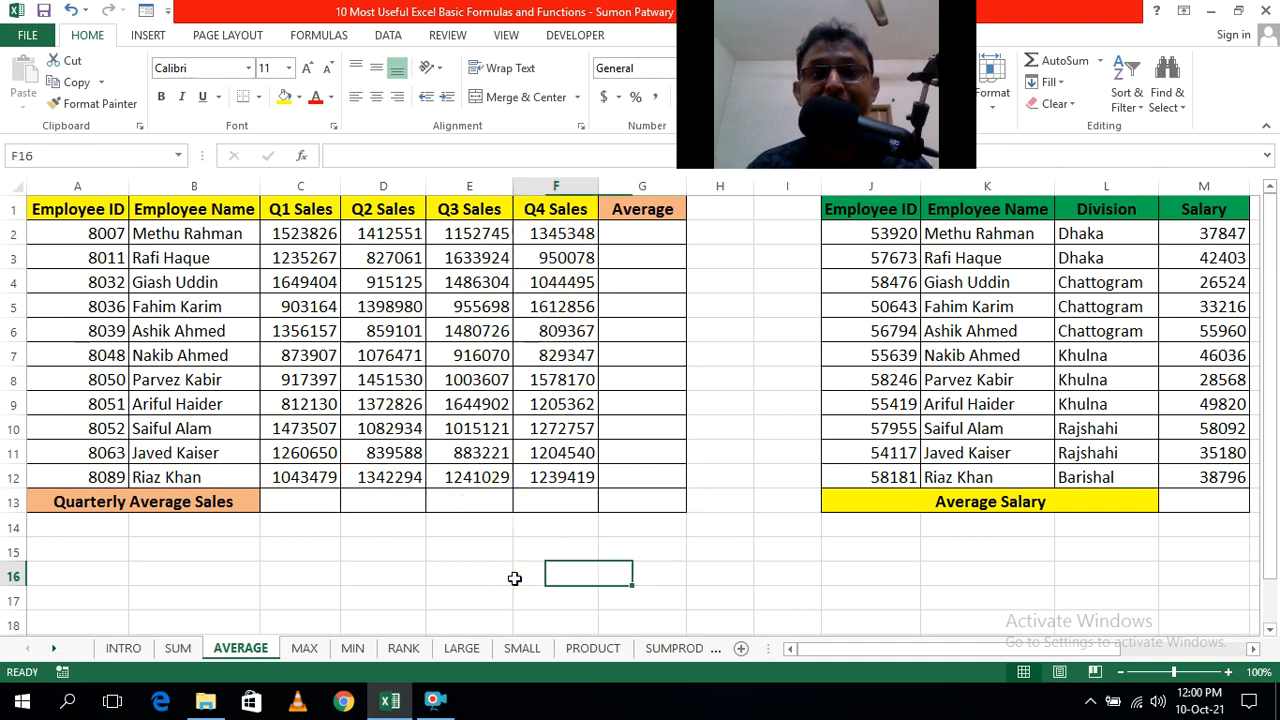
left_click(727, 572)
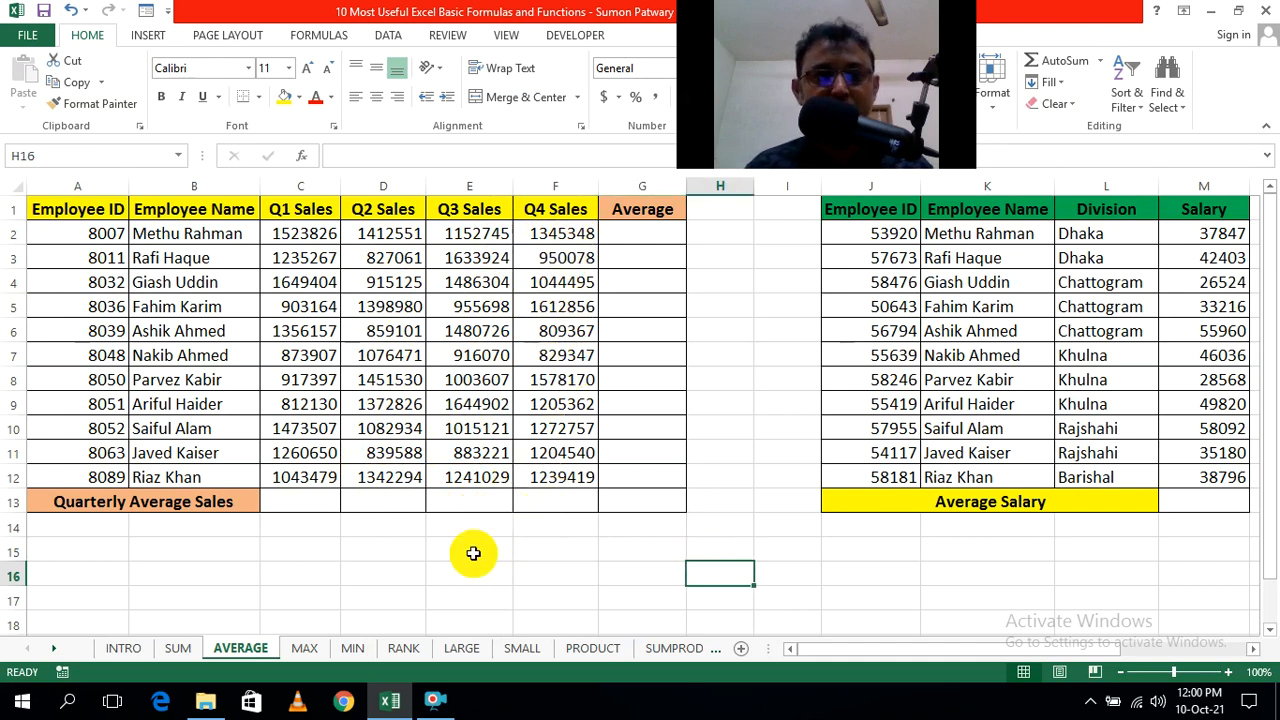
Step: Average the Q1 Sales in cell C13 of the Quarterly Average Sales row with =AVERAGE(C2:C12)
left_click(302, 501)
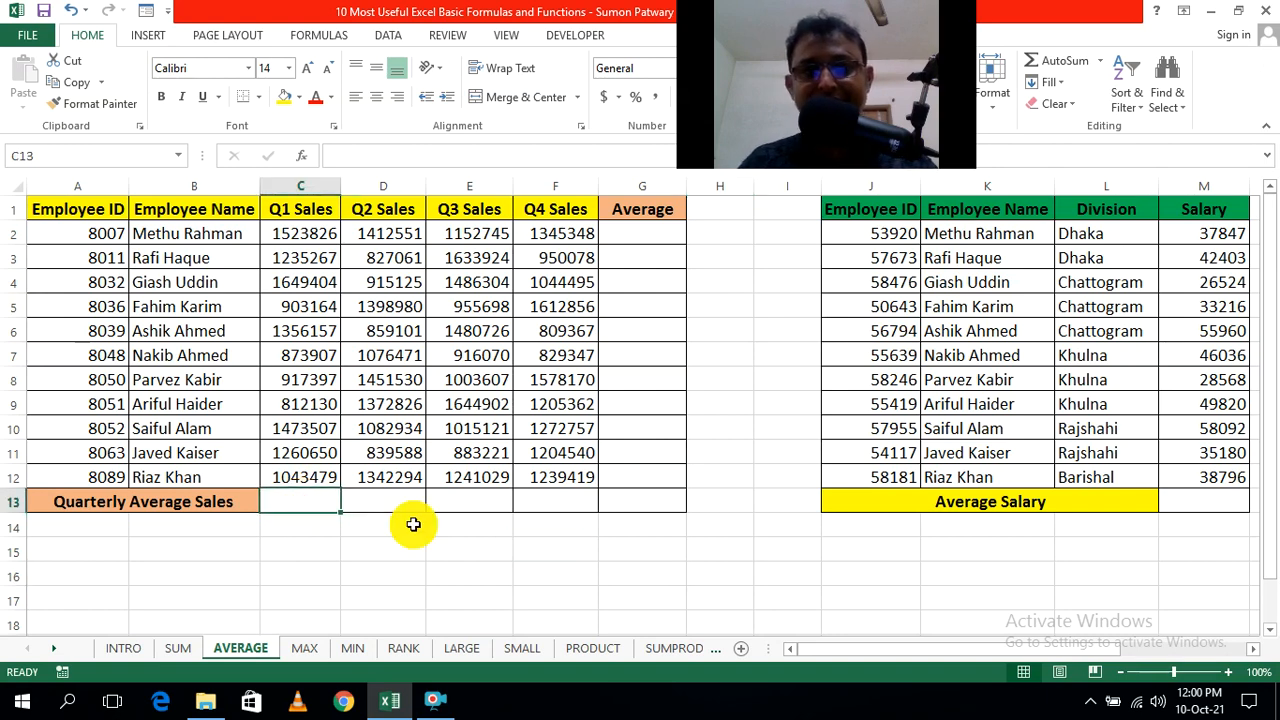
type("=ave")
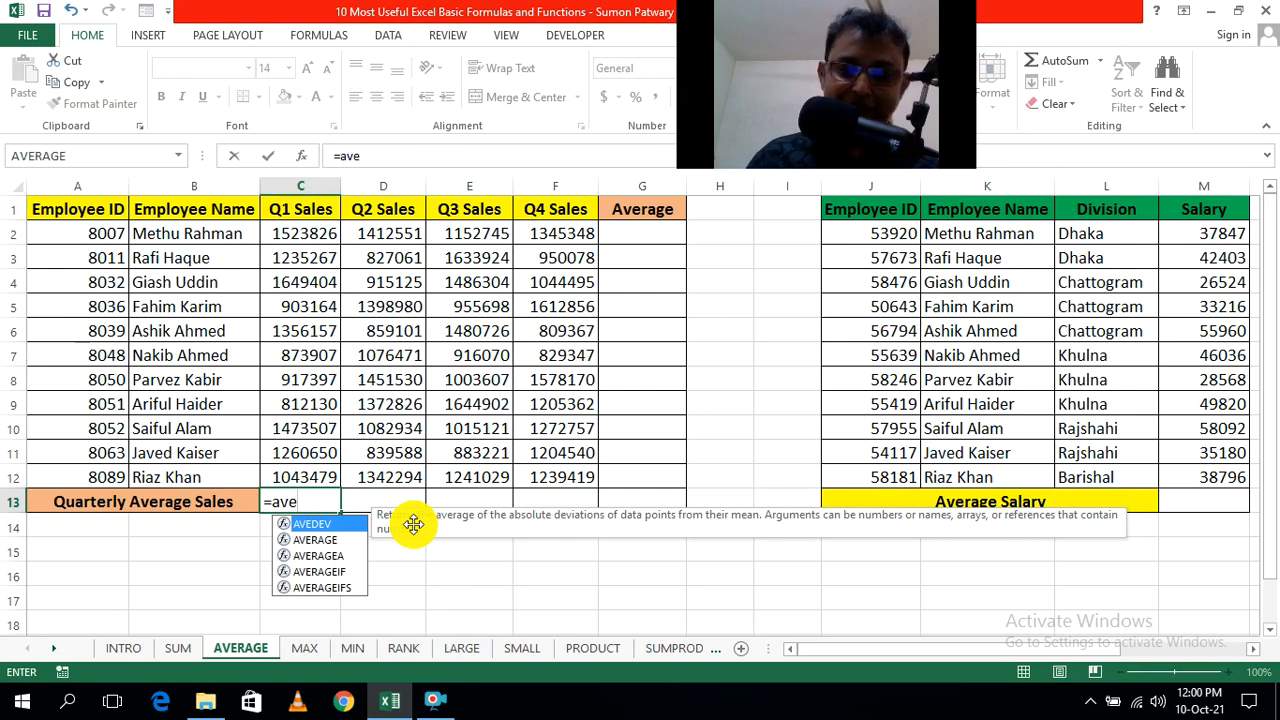
key("Down")
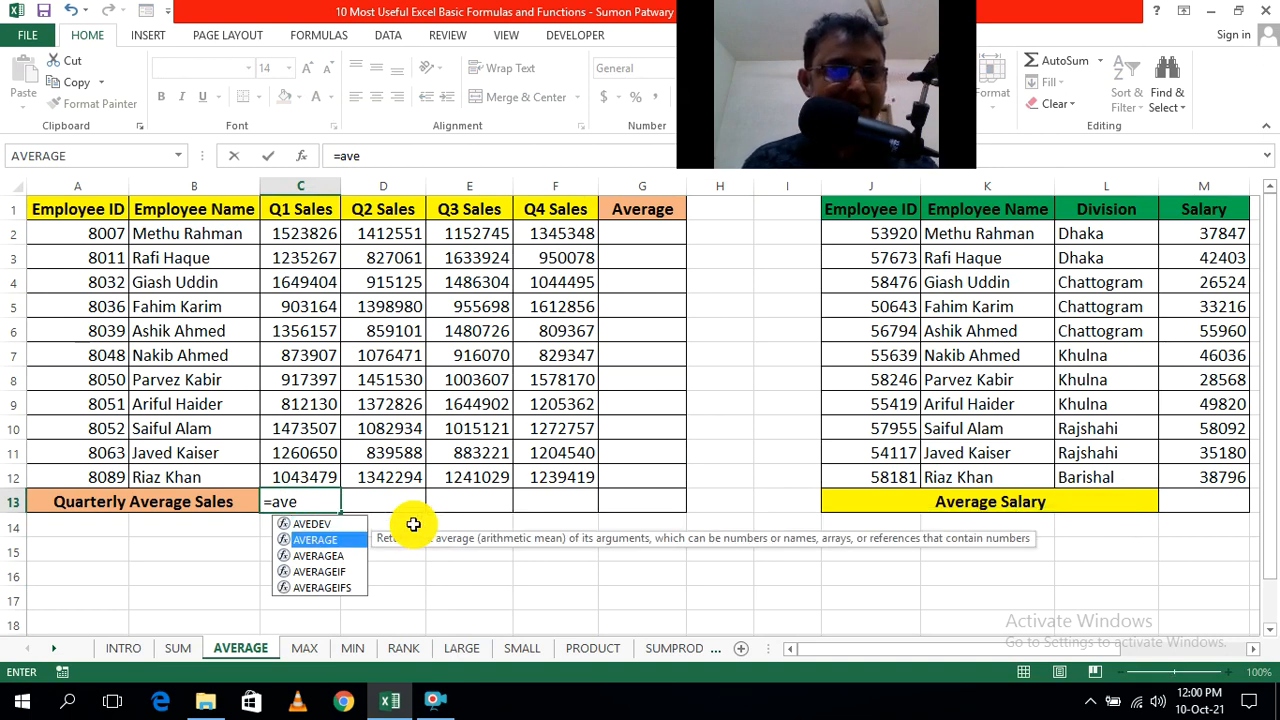
type("e")
key("Tab")
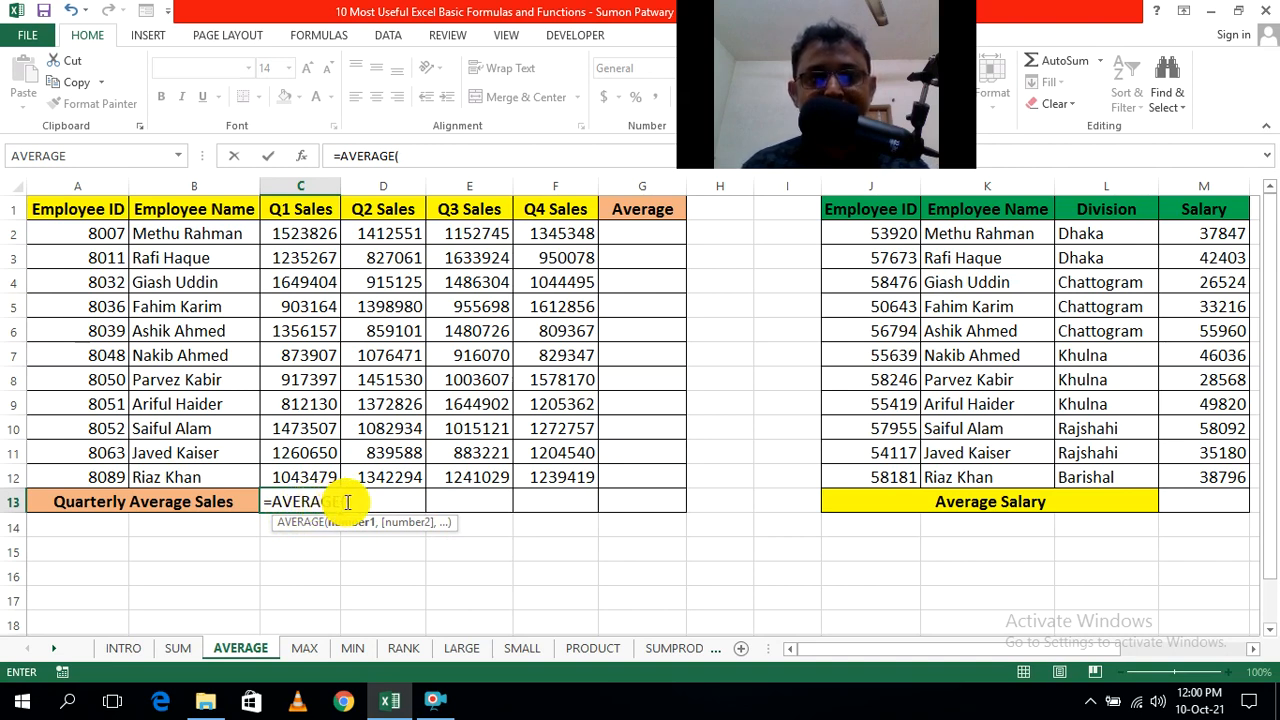
left_click_drag(308, 233, 308, 471)
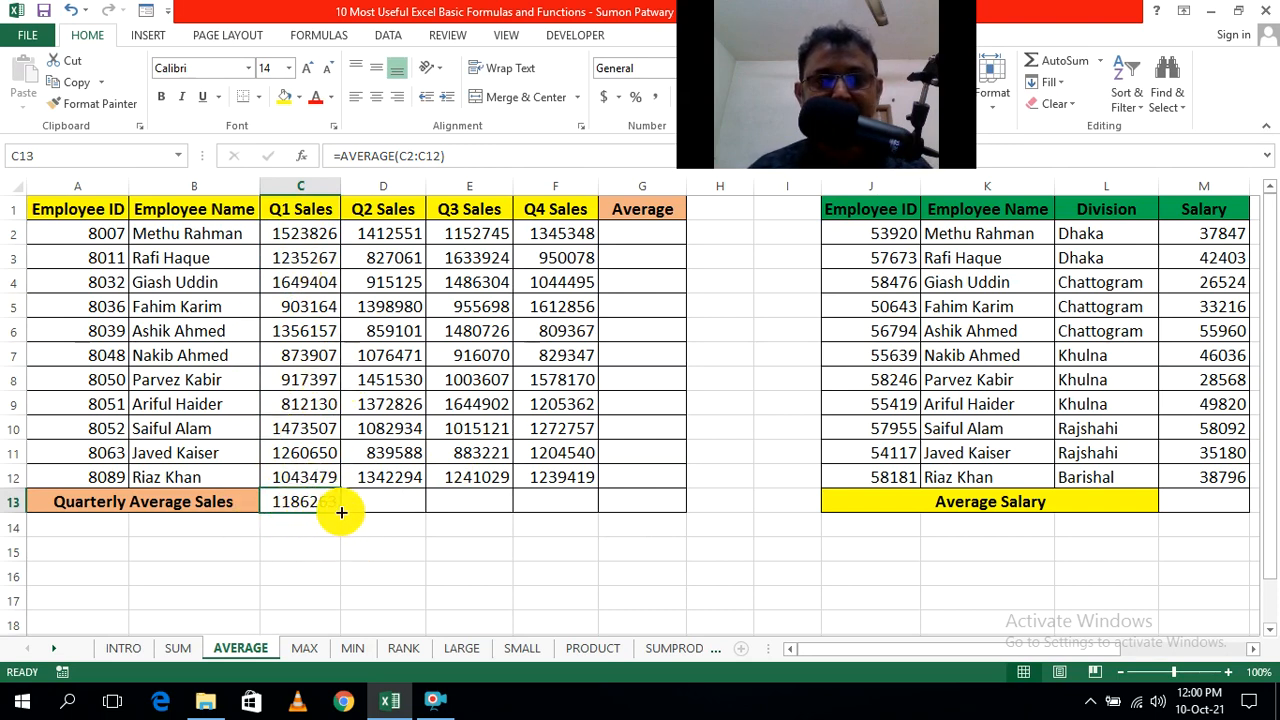
Step: Copy the Q1 average formula from C13 across to D13:F13 for the Q2, Q3 and Q4 Sales columns
left_click_drag(341, 512, 341, 512)
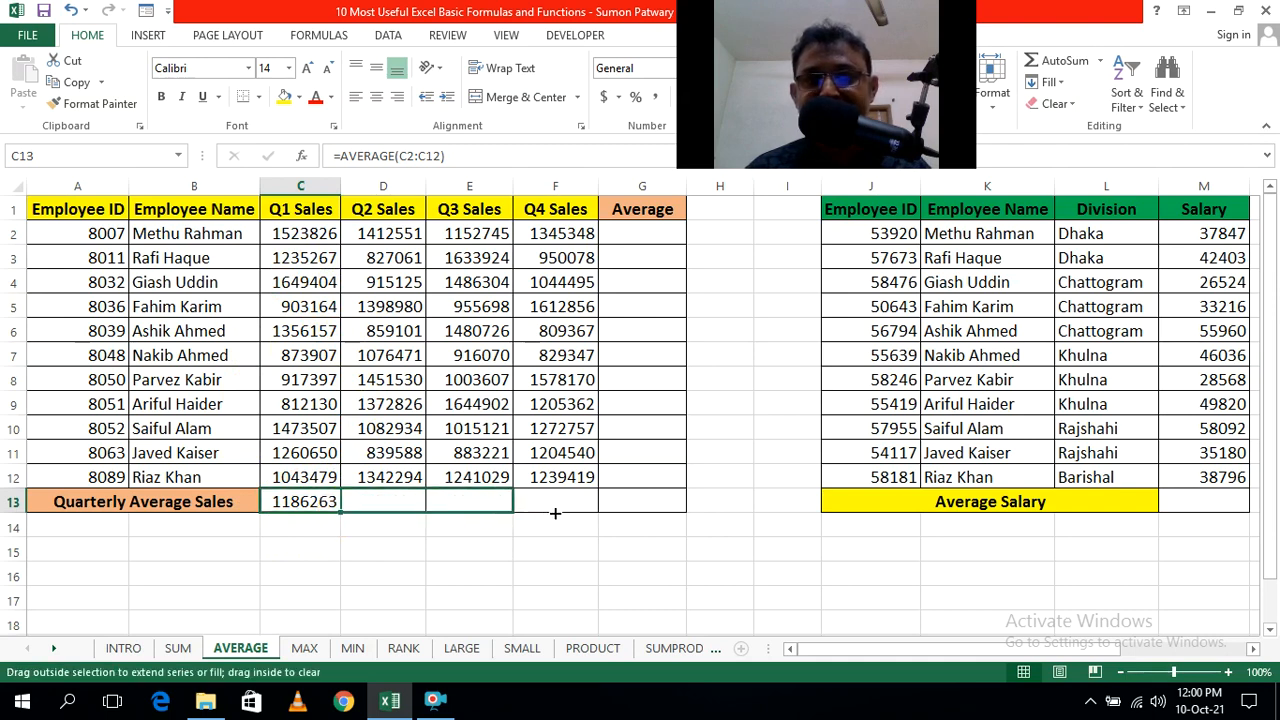
left_click_drag(567, 513, 567, 513)
left_click(731, 565)
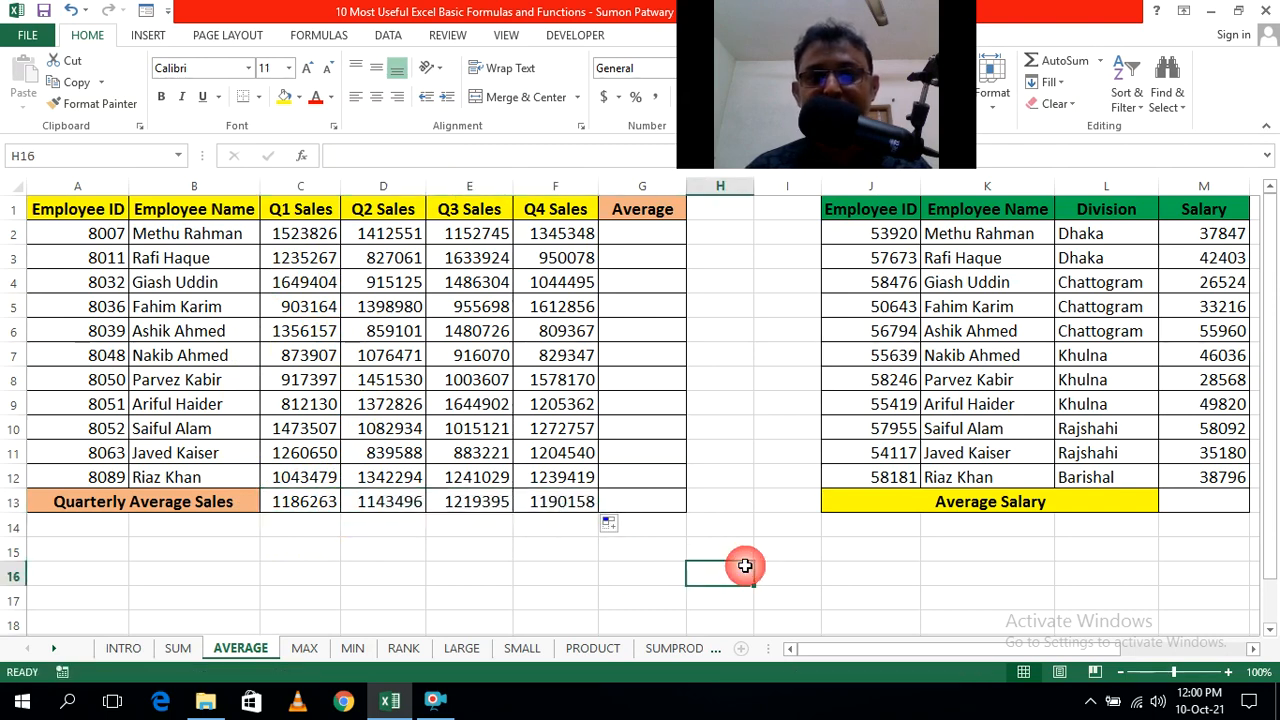
Step: Inspect the copied AVERAGE formulas in F13, D13 and E13 and their highlighted ranges, leaving each formula without editing it
double_click(563, 507)
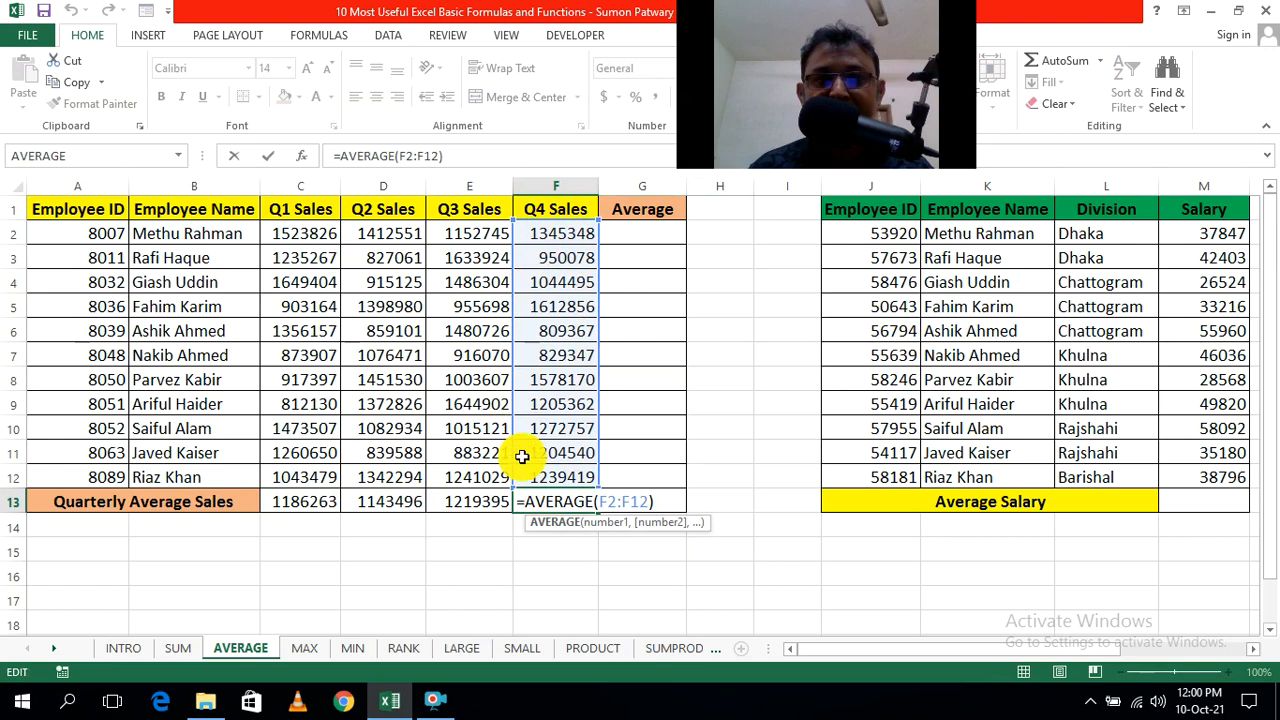
key("Escape")
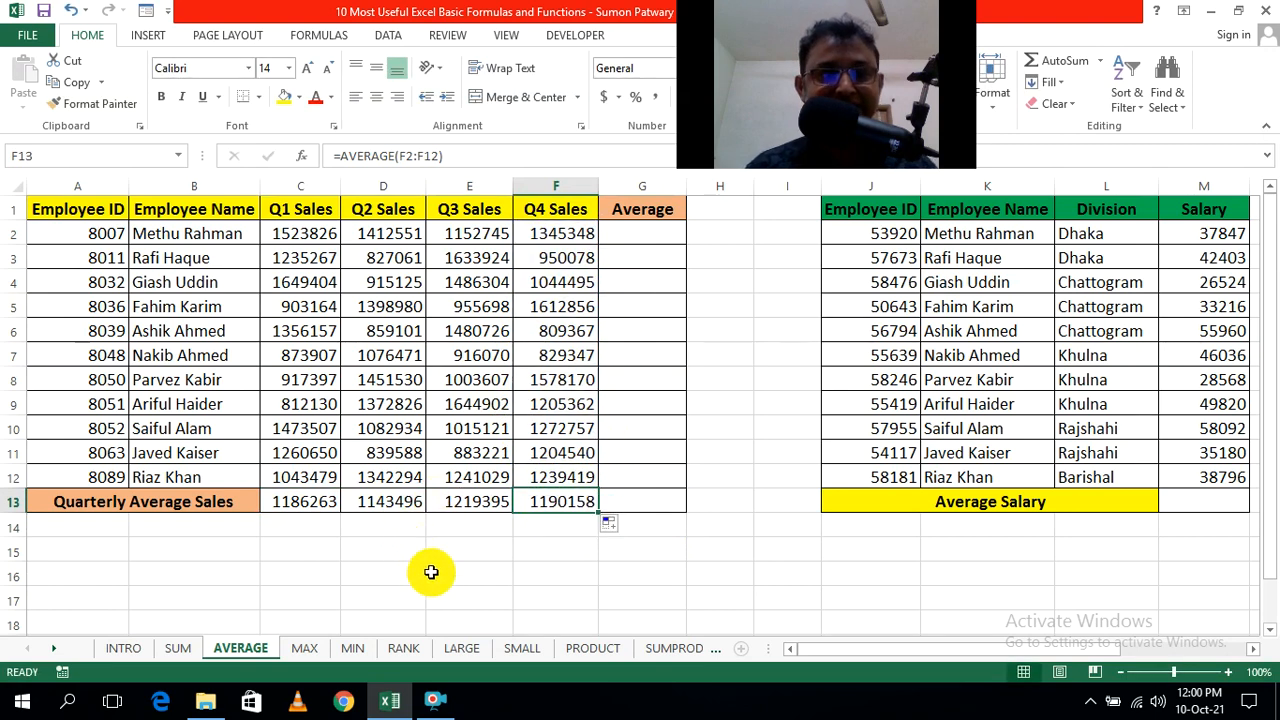
left_click(705, 574)
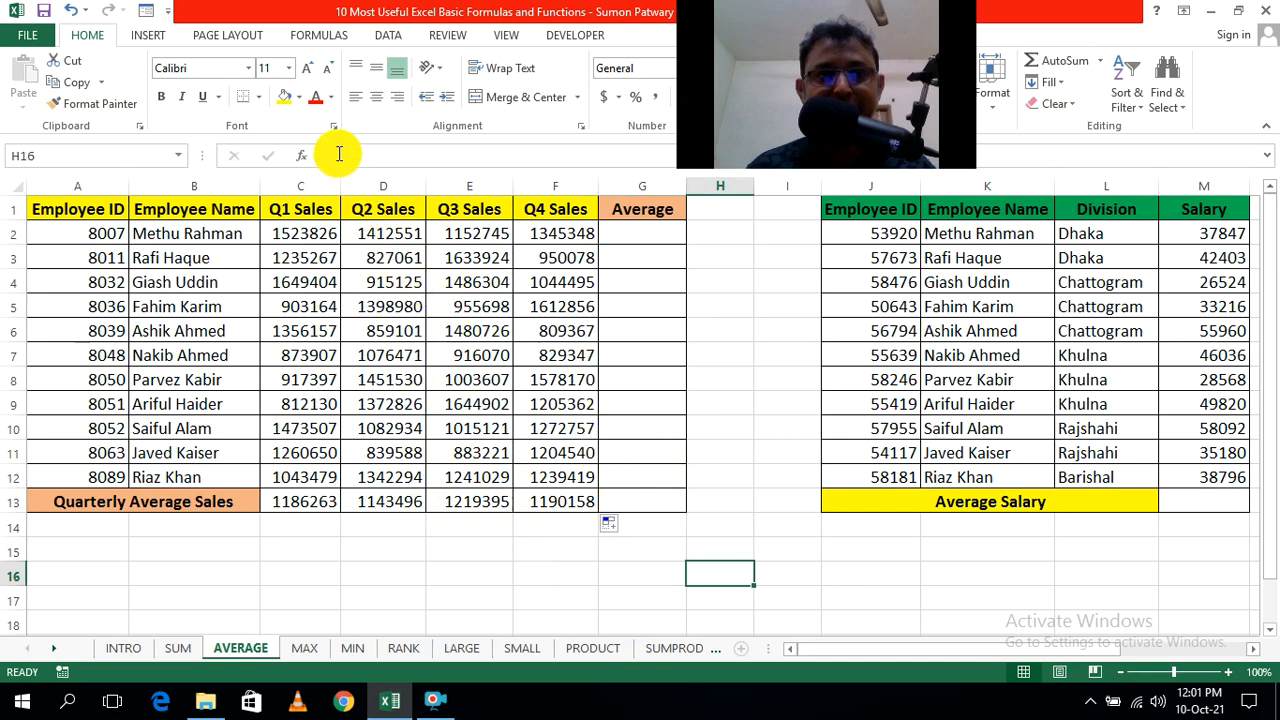
left_click(484, 575)
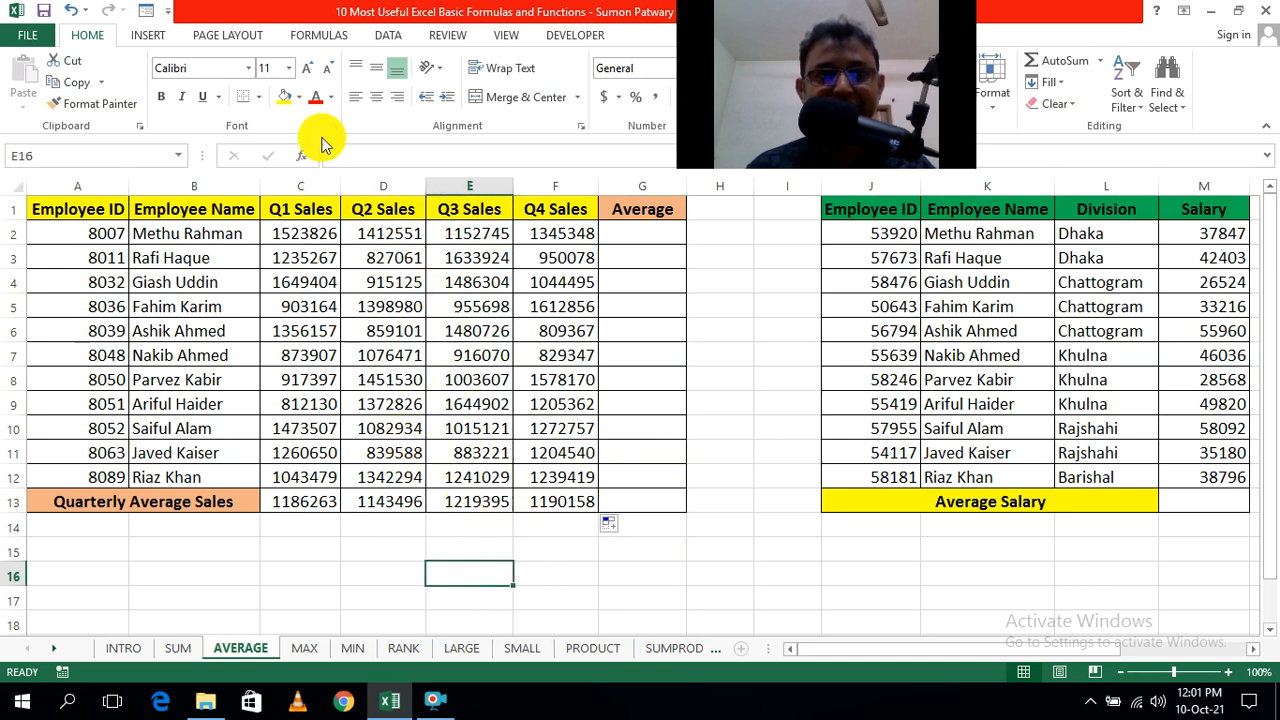
left_click(670, 585)
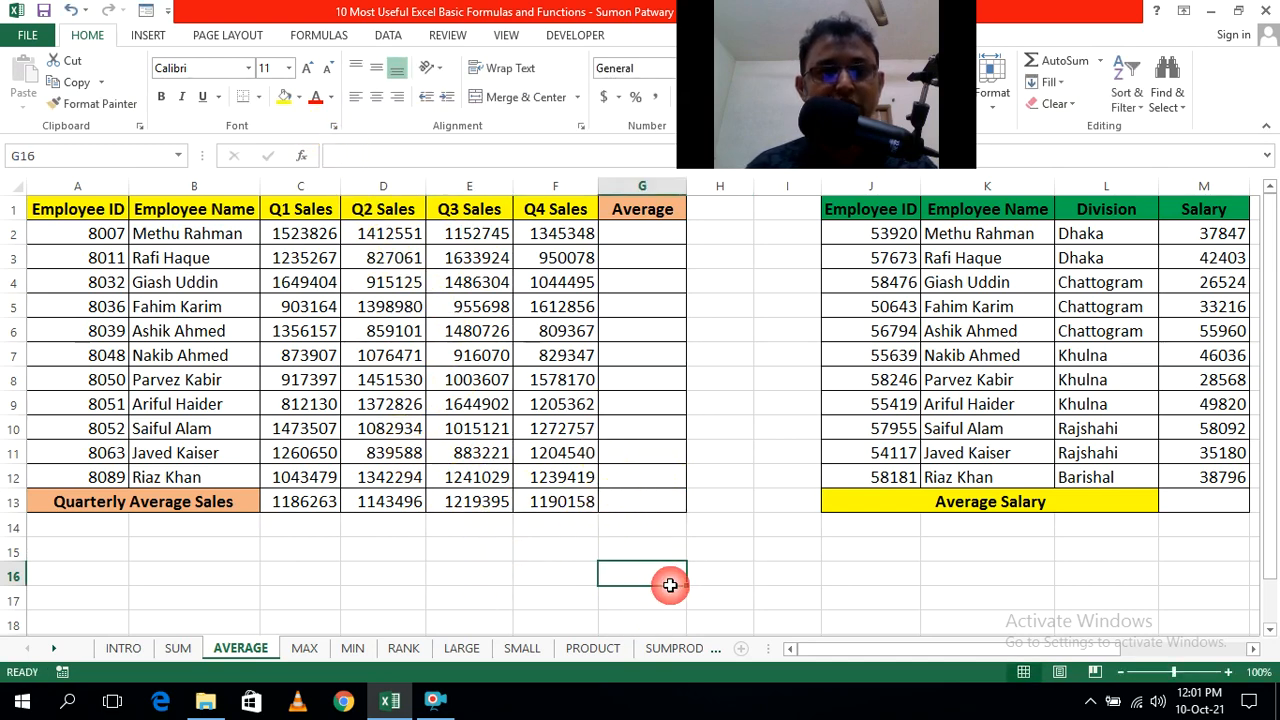
double_click(388, 504)
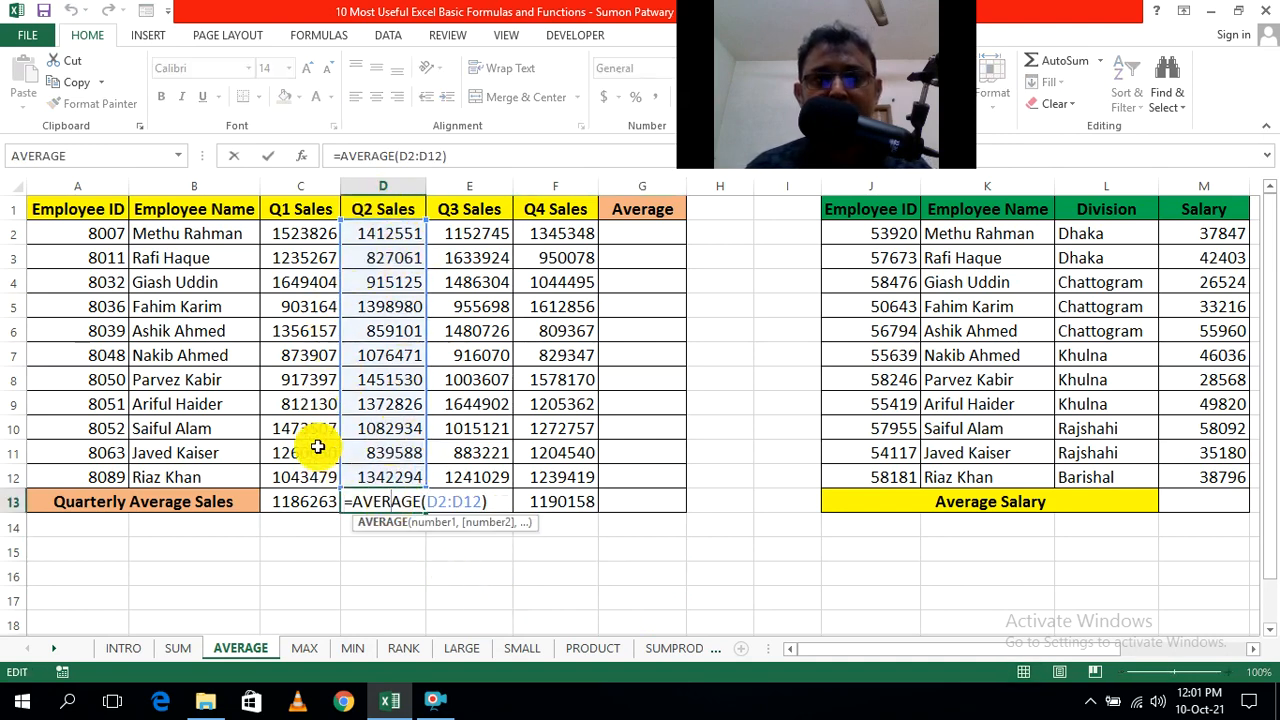
key("Return")
left_click(679, 623)
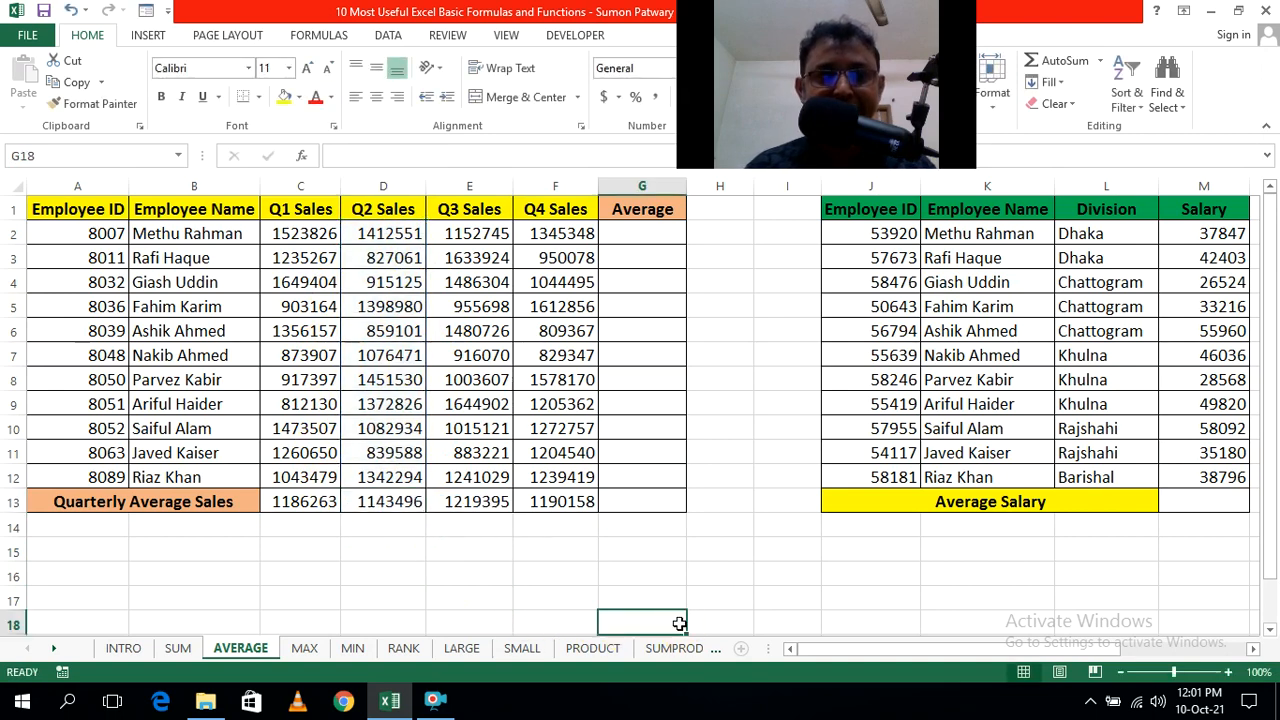
double_click(475, 502)
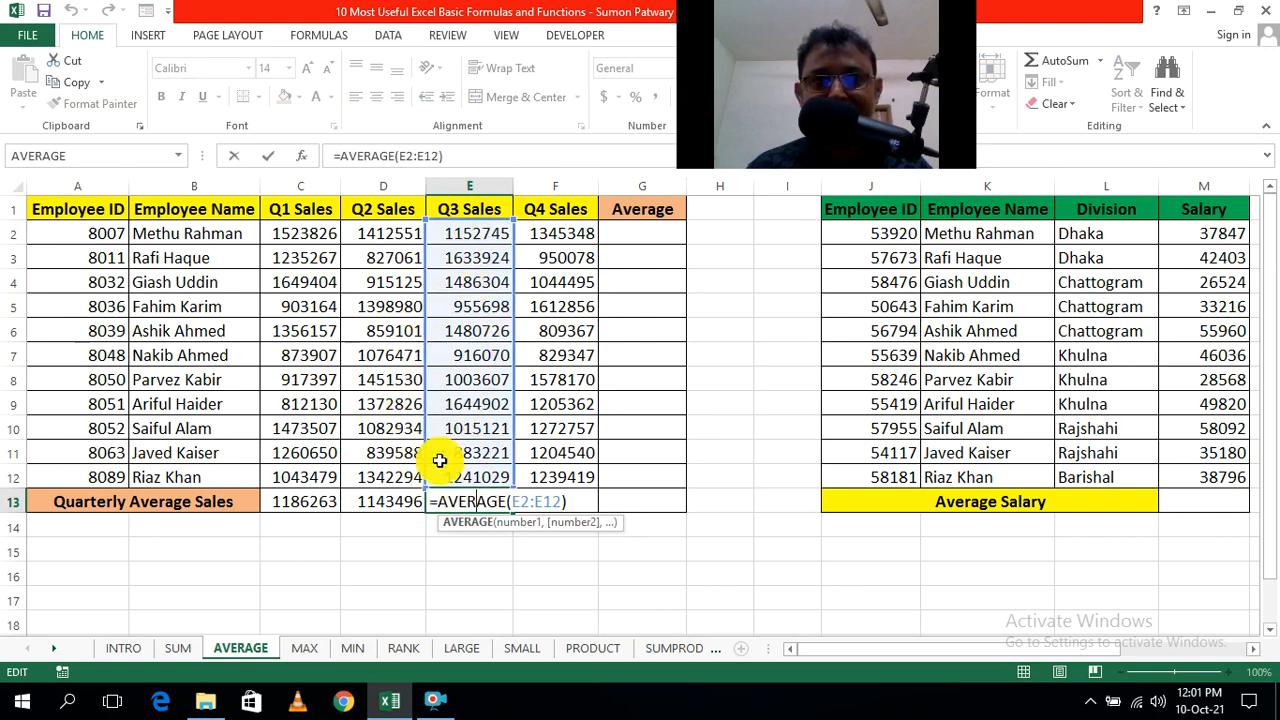
key("Escape")
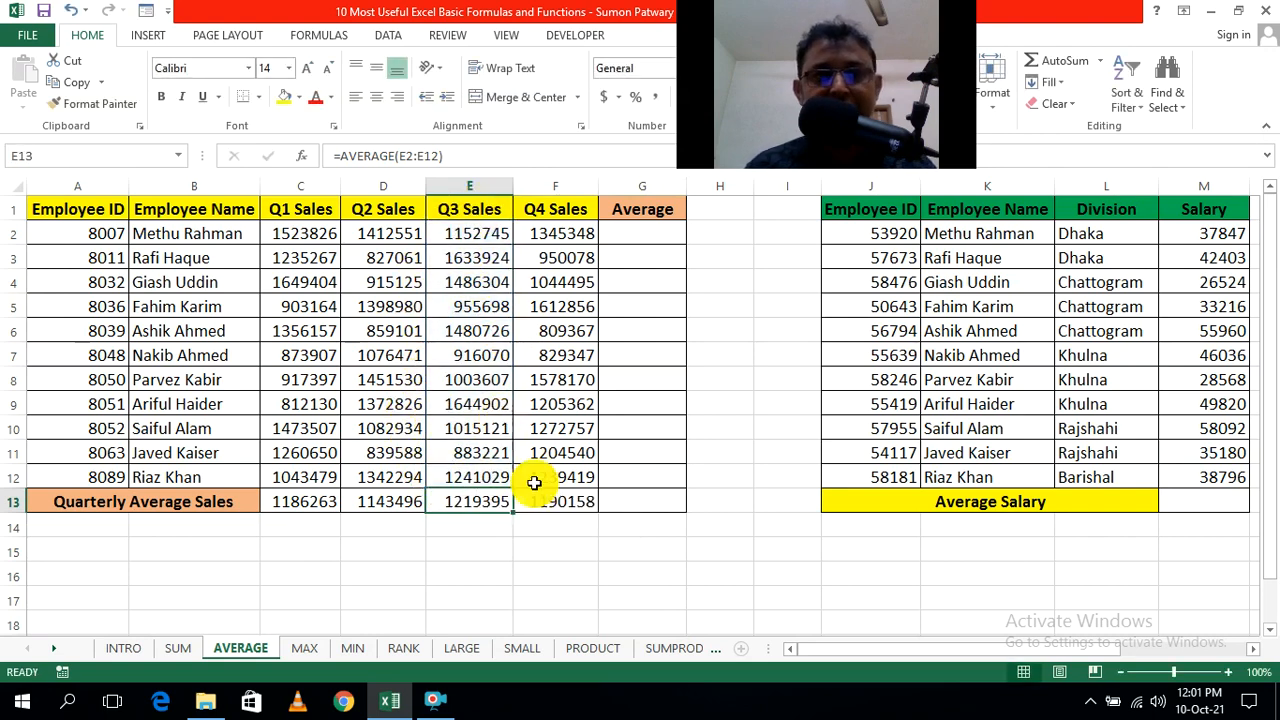
left_click(774, 594)
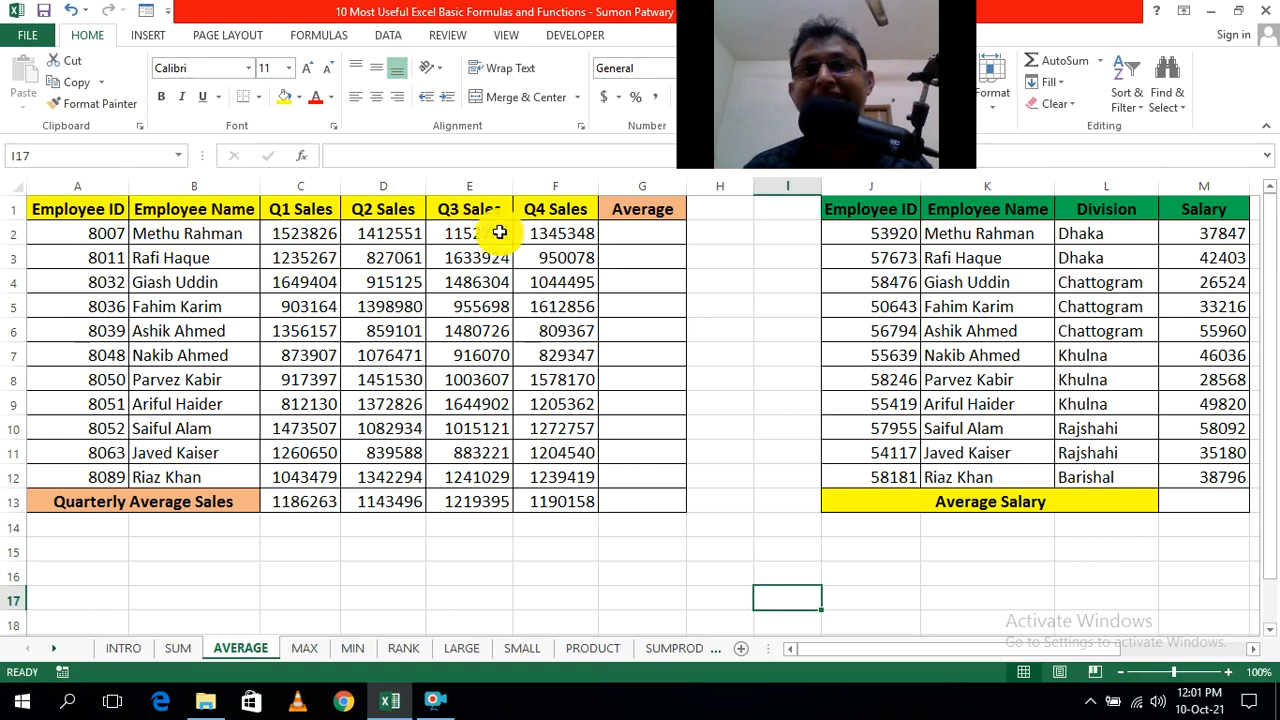
Step: Average the first employee's four quarterly sales in cell G2 of the Average column with =AVERAGE(C2:F2)
left_click(650, 233)
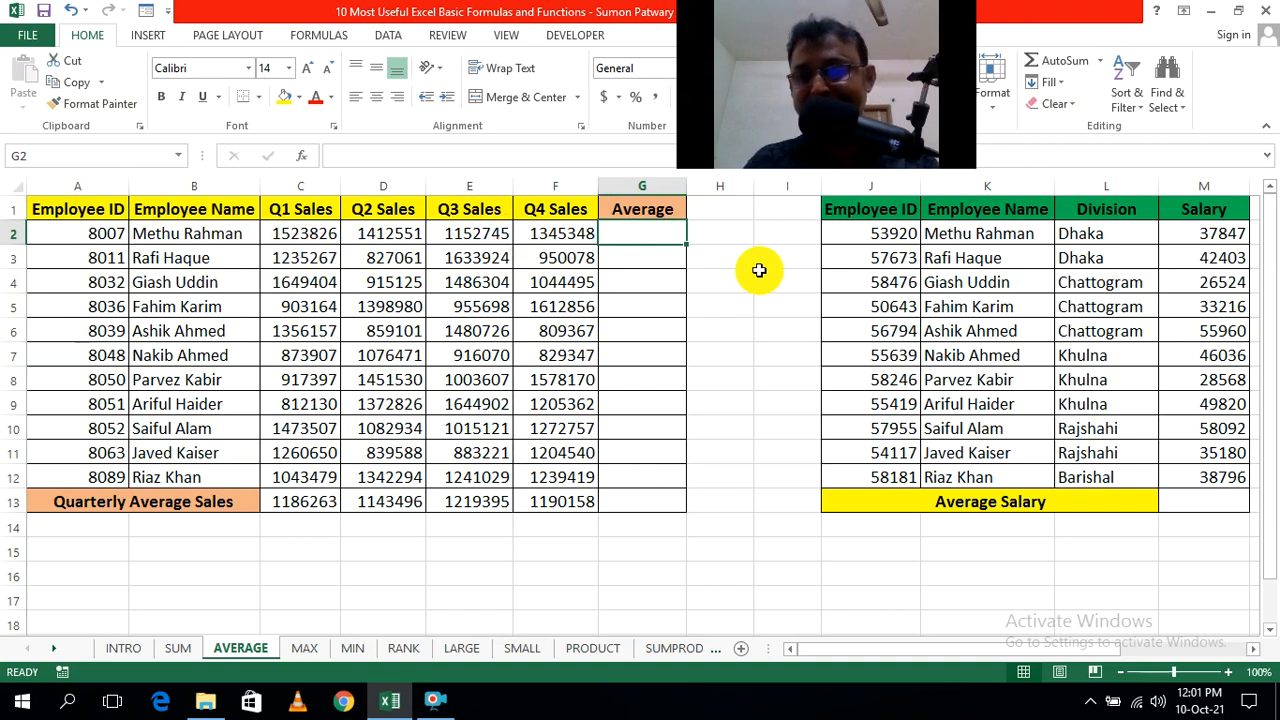
type("=")
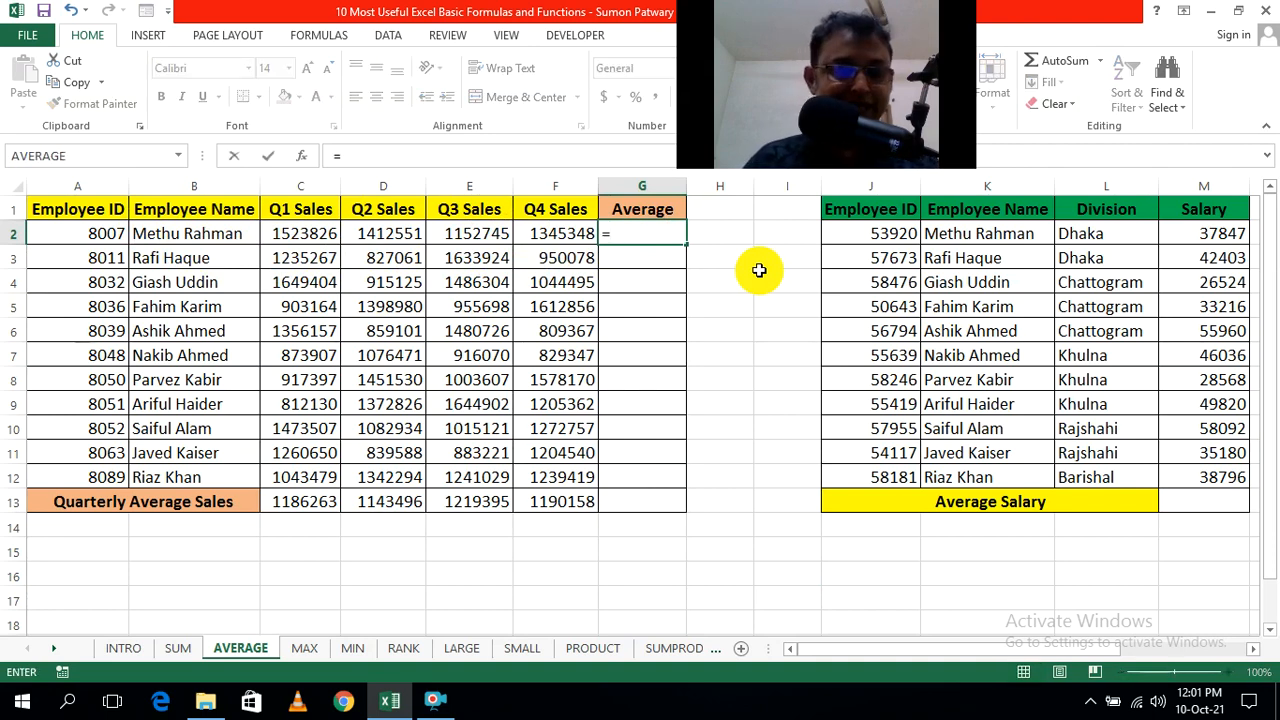
type("ave")
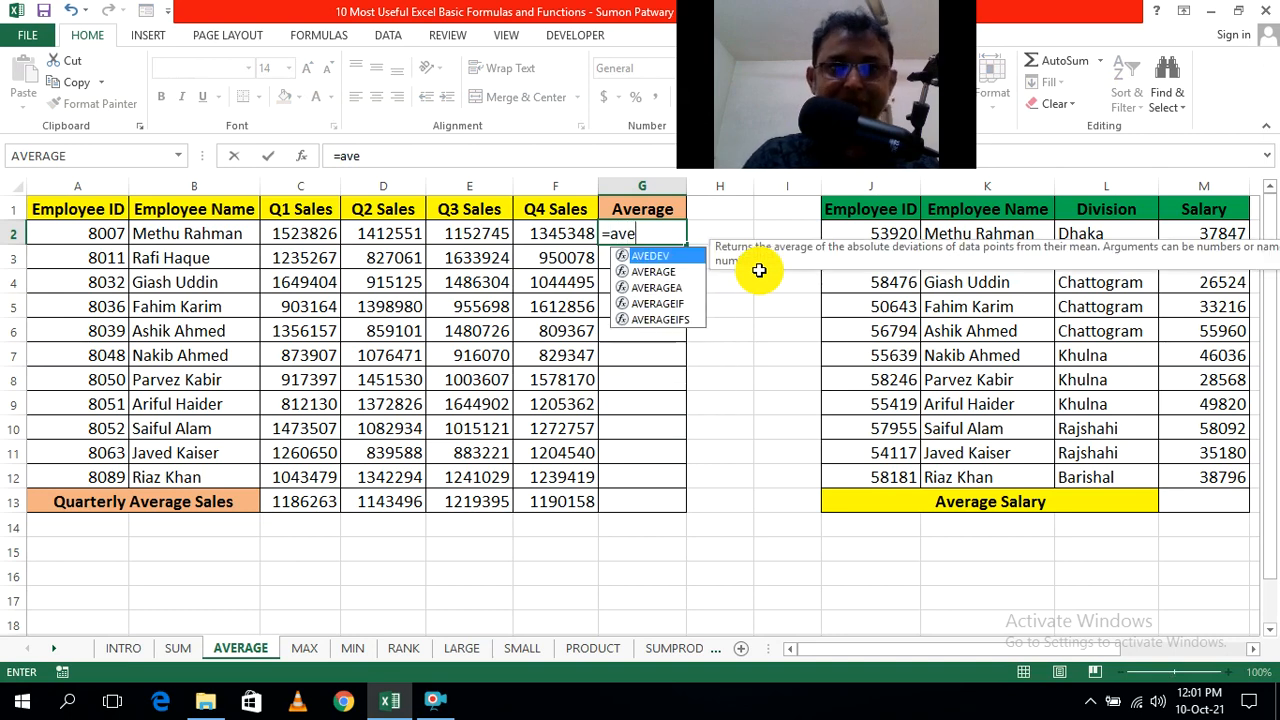
type("ra")
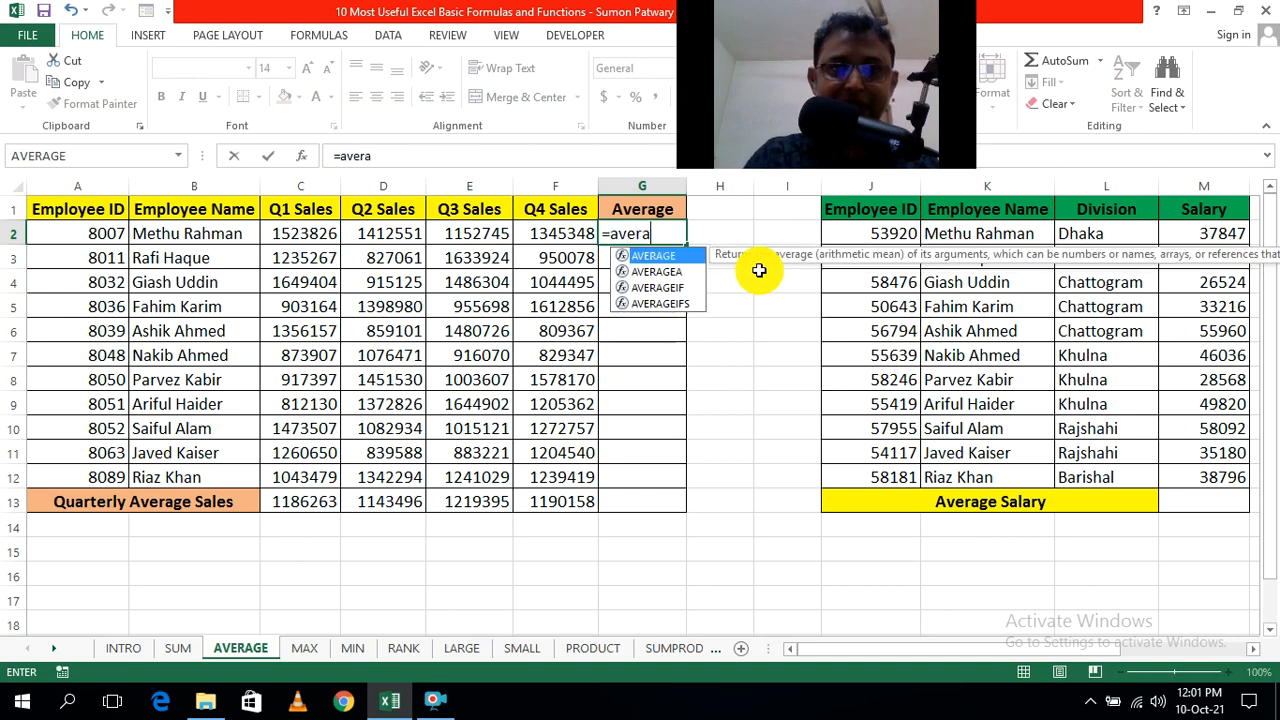
double_click(671, 261)
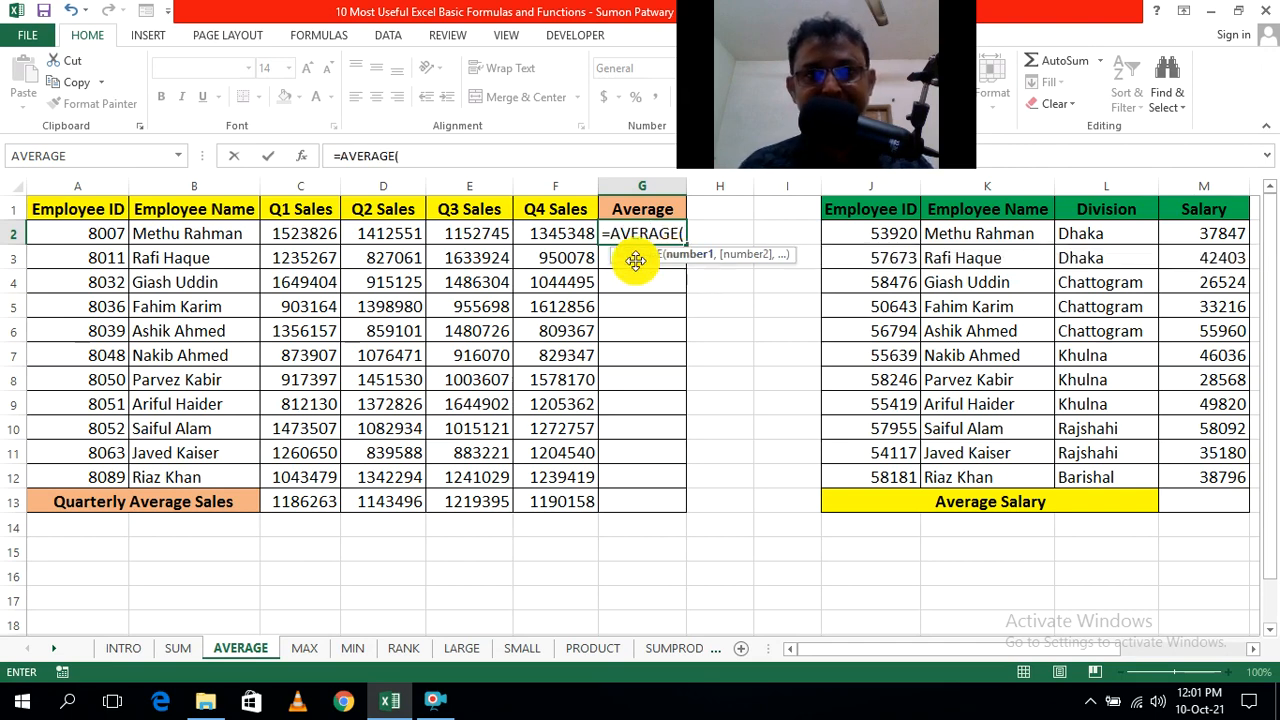
left_click_drag(282, 236, 585, 236)
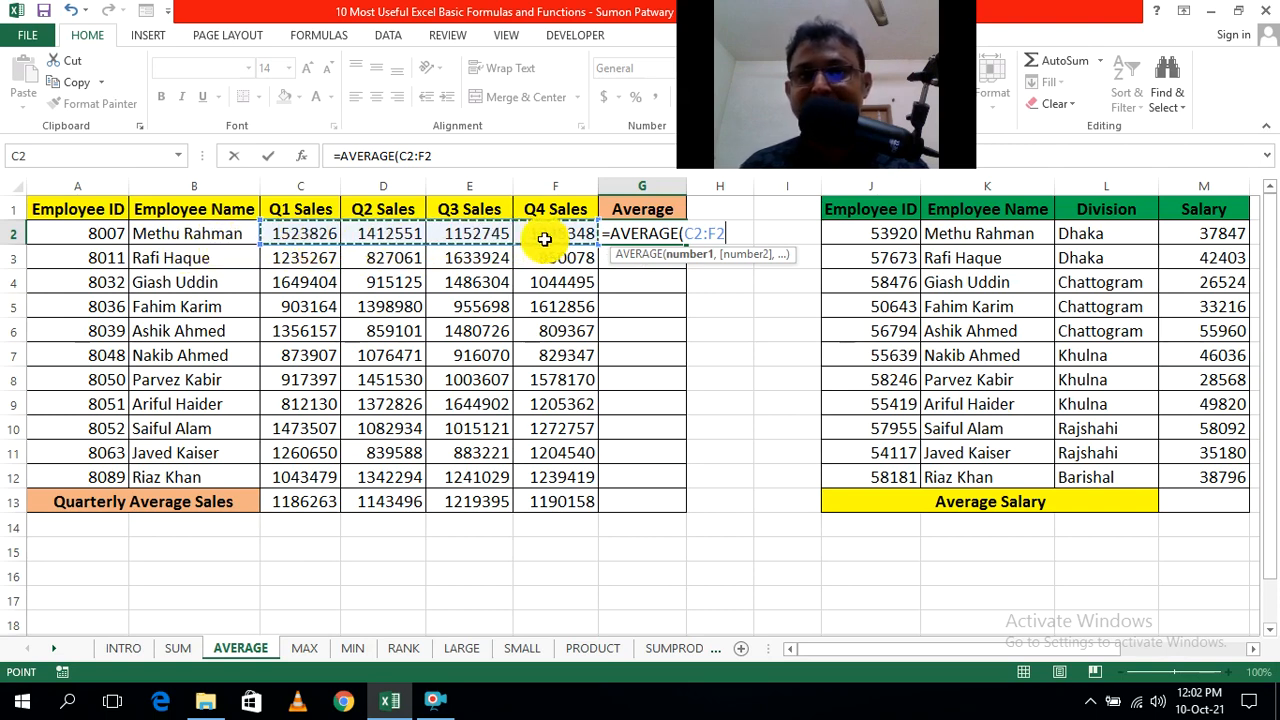
type(")")
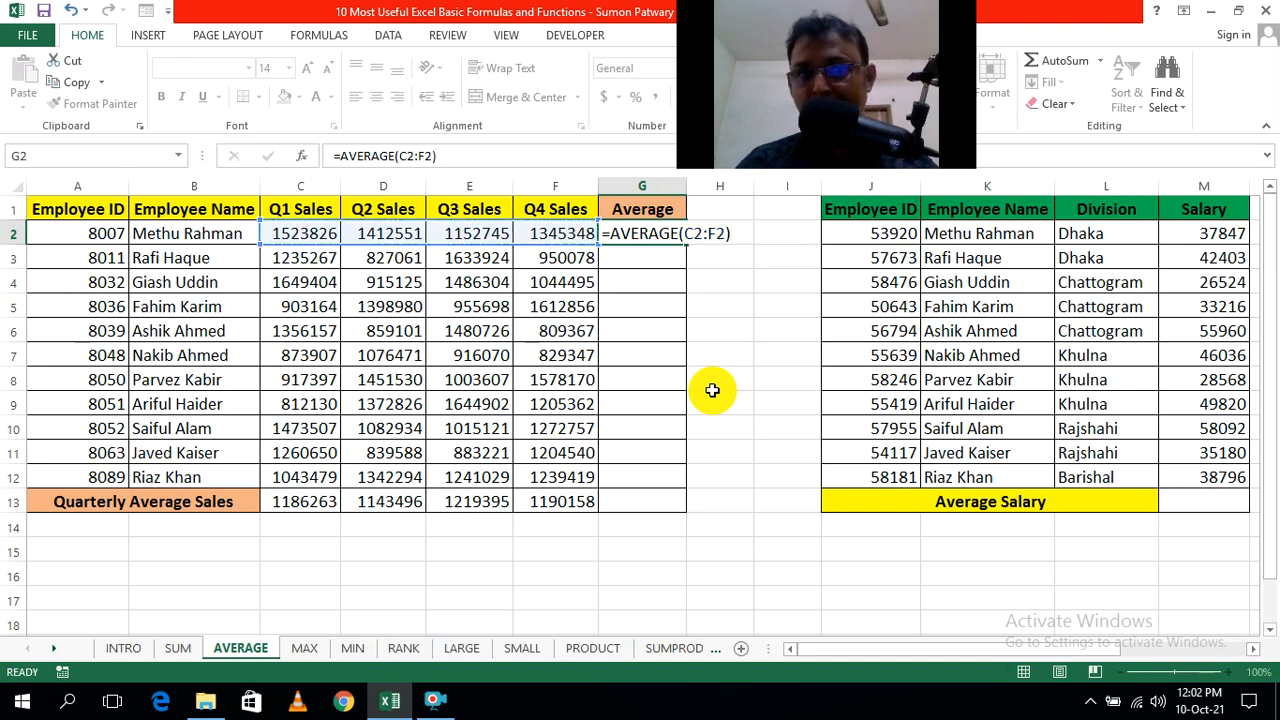
key("ctrl+Return")
left_click(712, 390)
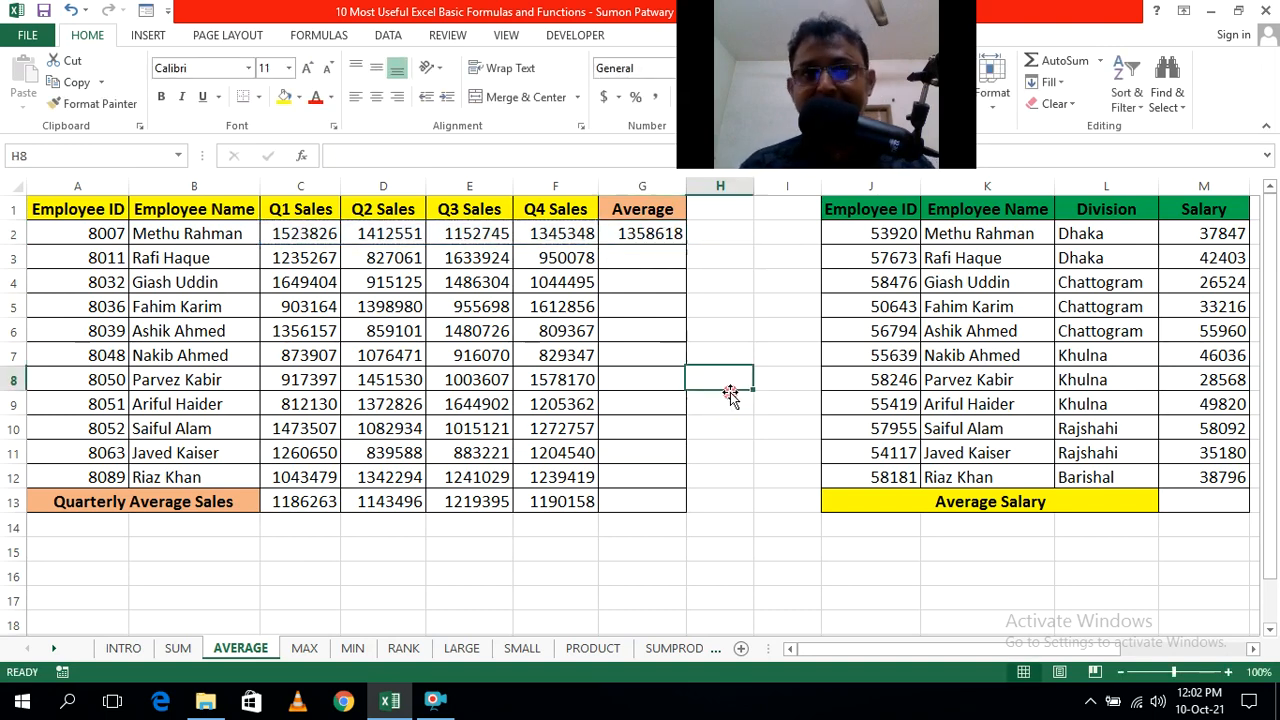
Step: Copy the average formula from G2 down to G3:G12 for the remaining employees in the Average column
left_click(654, 234)
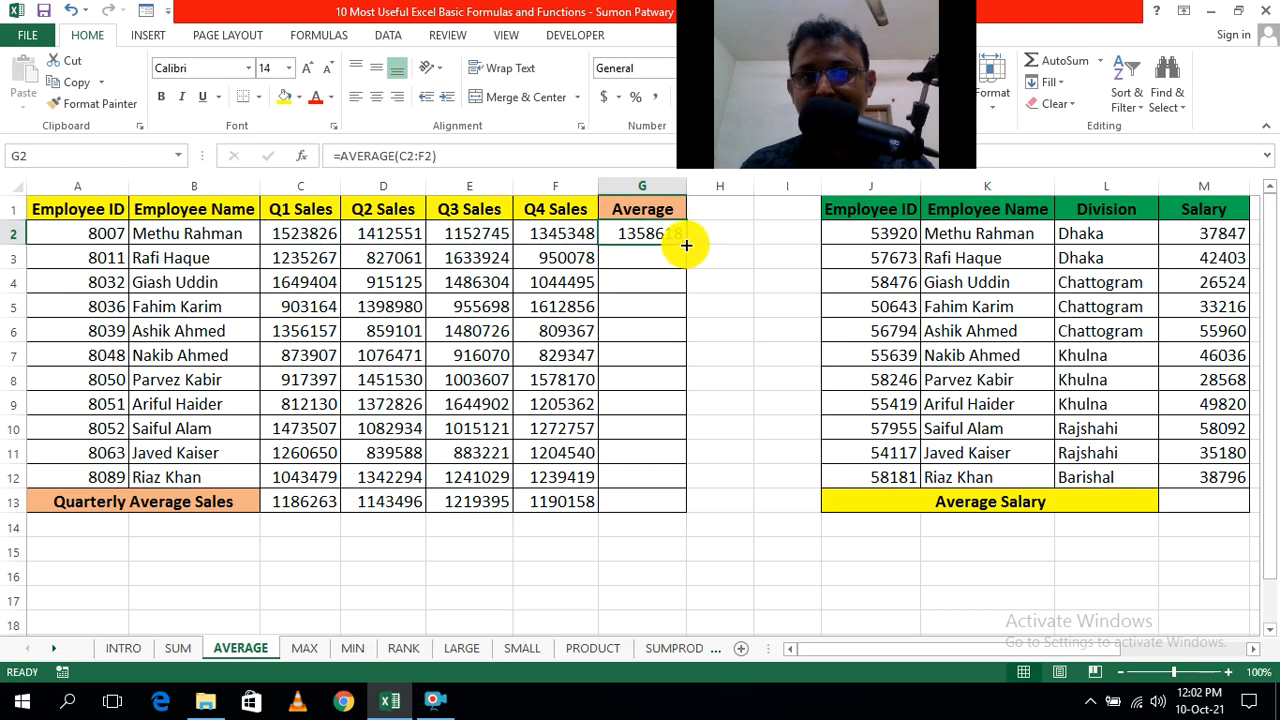
left_click_drag(687, 245, 687, 260)
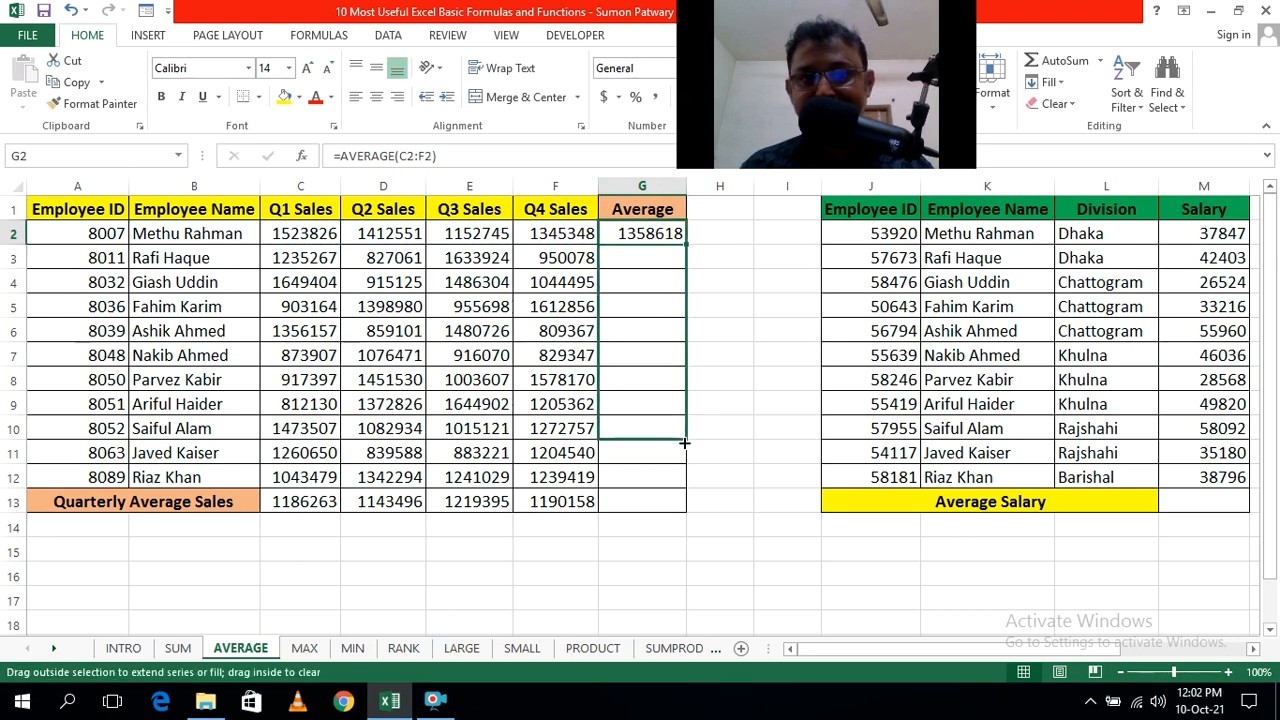
left_click_drag(683, 480, 683, 482)
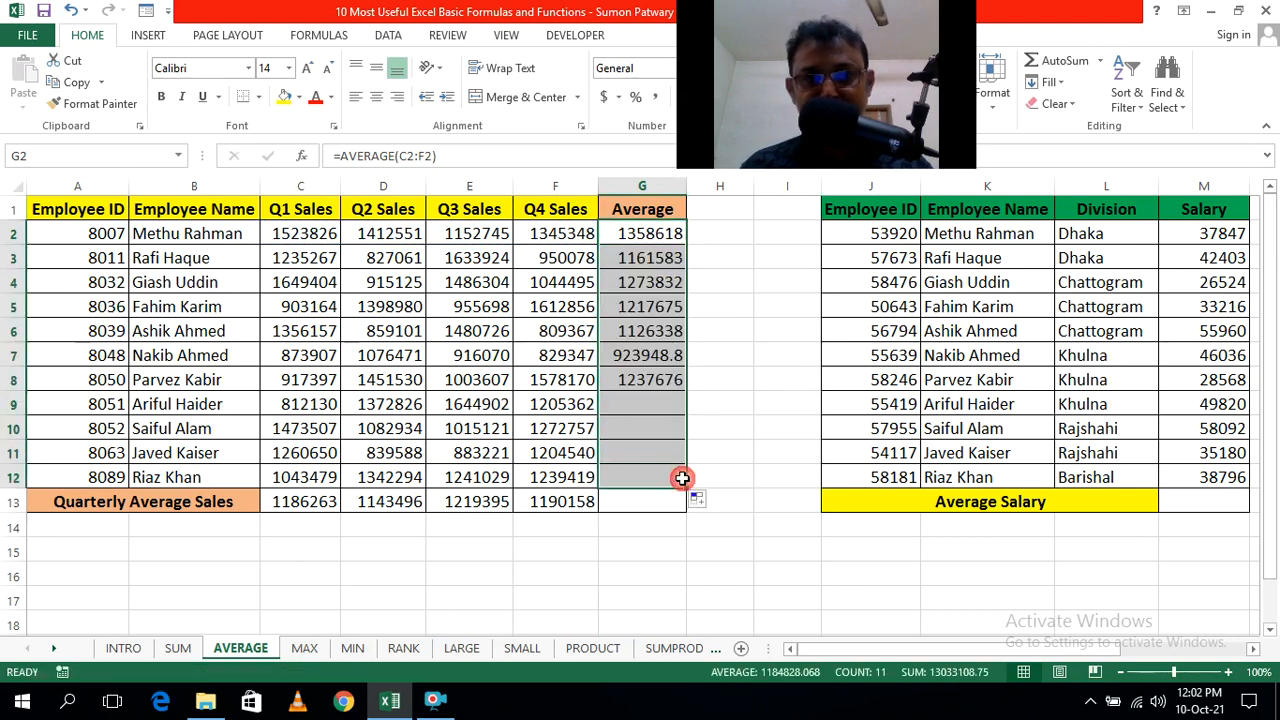
left_click(772, 546)
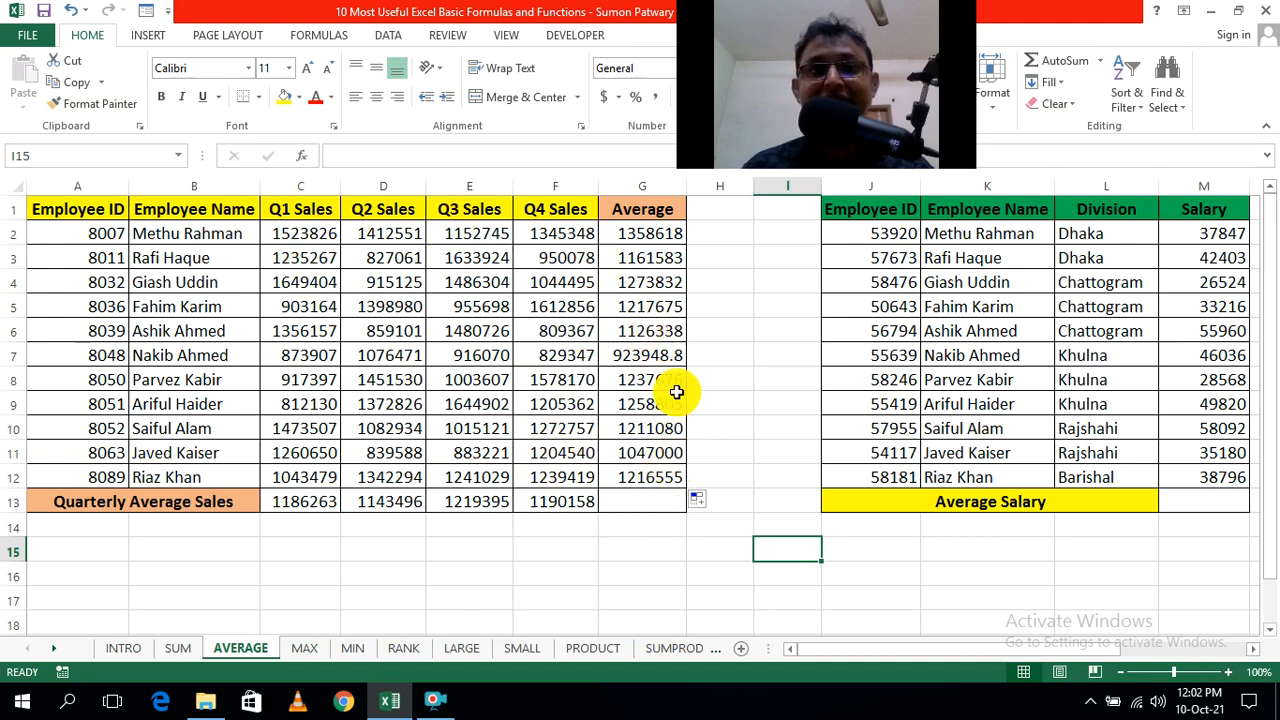
left_click(745, 356)
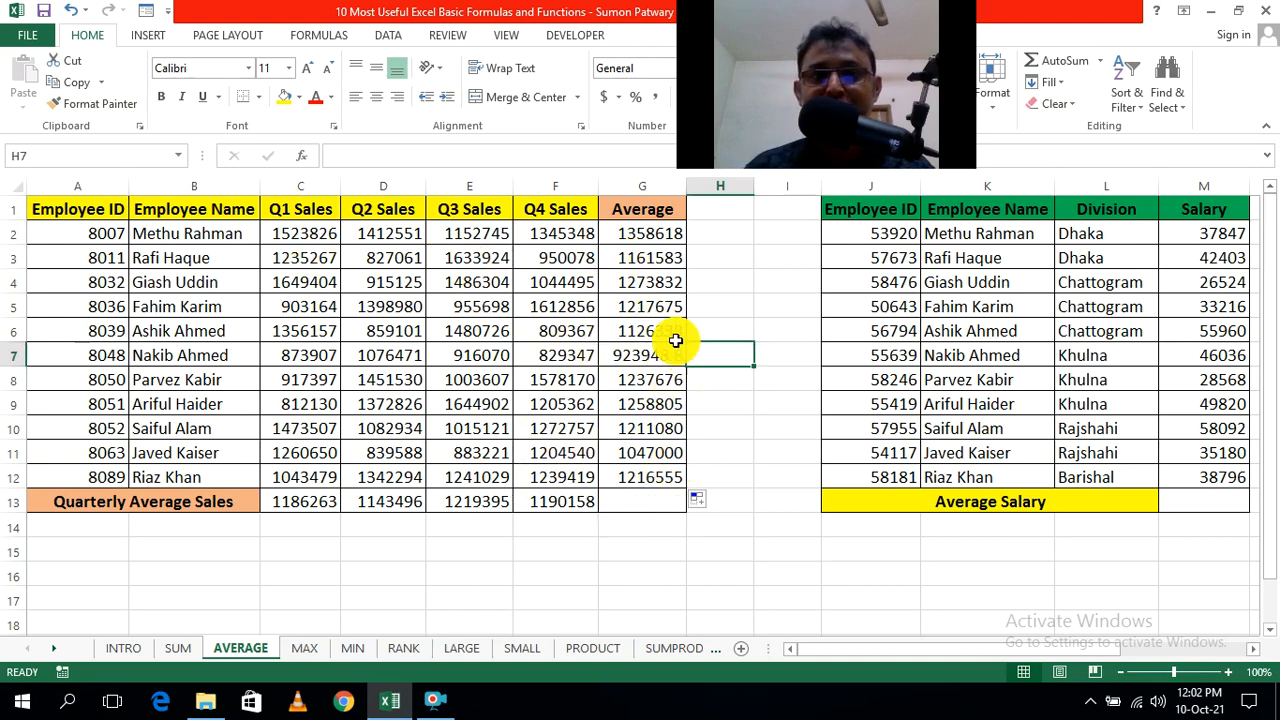
left_click(803, 8)
left_click_drag(825, 10, 873, 7)
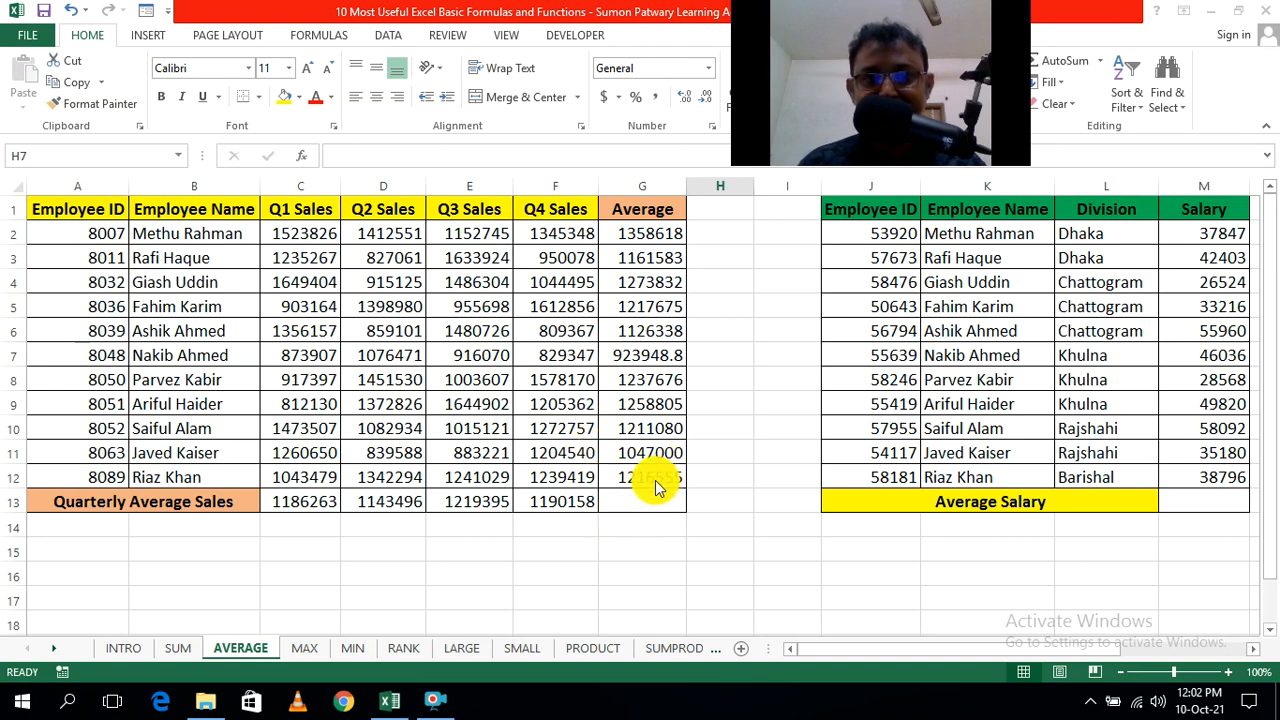
Step: Inspect the copied AVERAGE formula in G9 and its highlighted range, leaving the formula without editing it
double_click(665, 404)
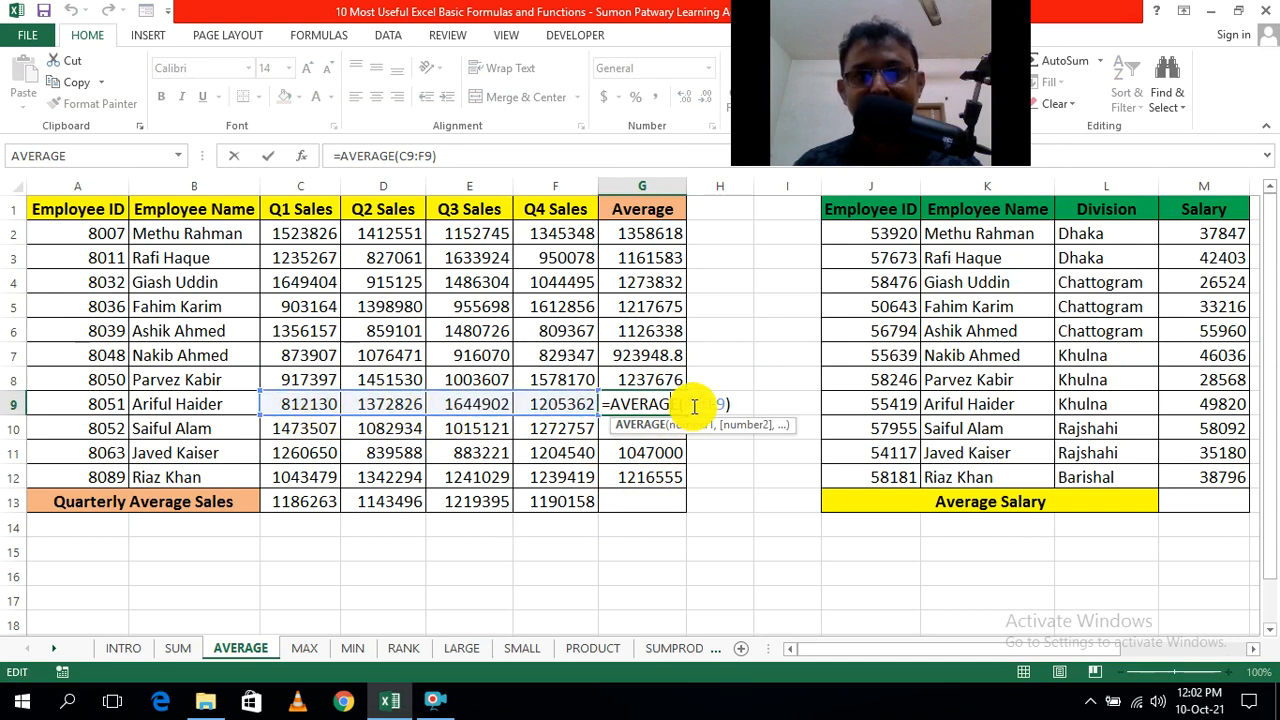
key("Return")
left_click(760, 520)
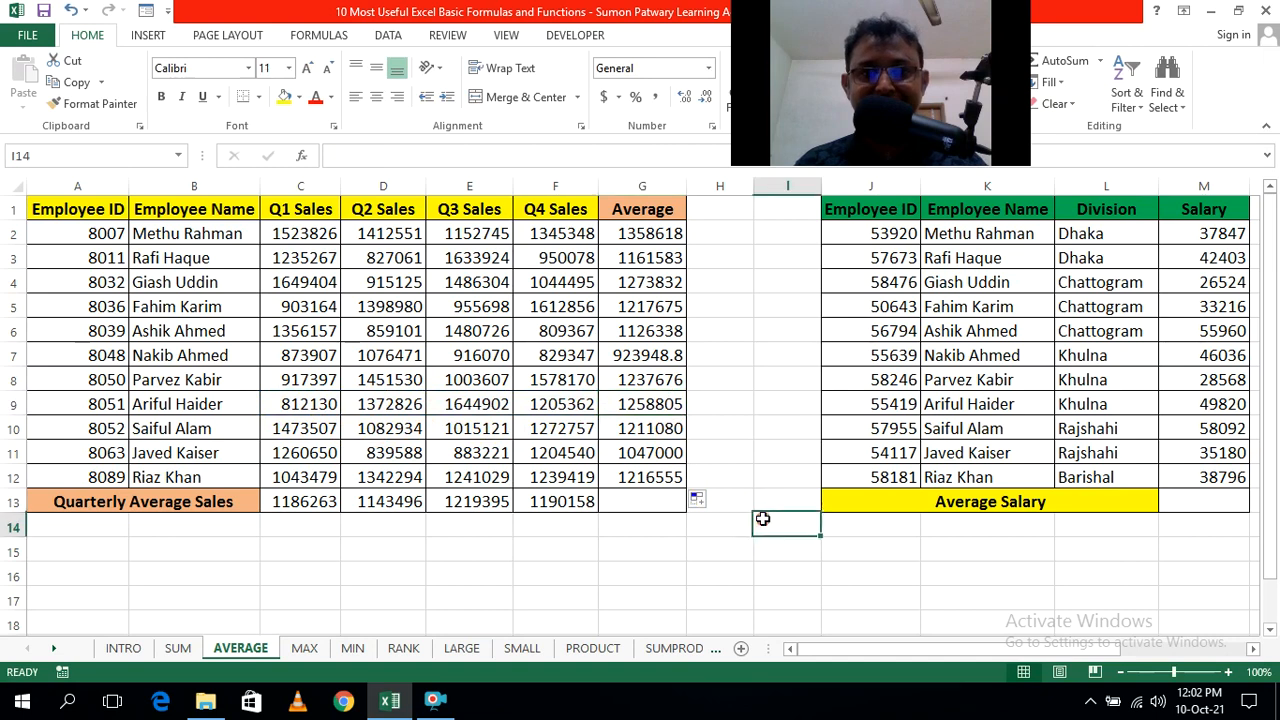
left_click(673, 358)
left_click(750, 380)
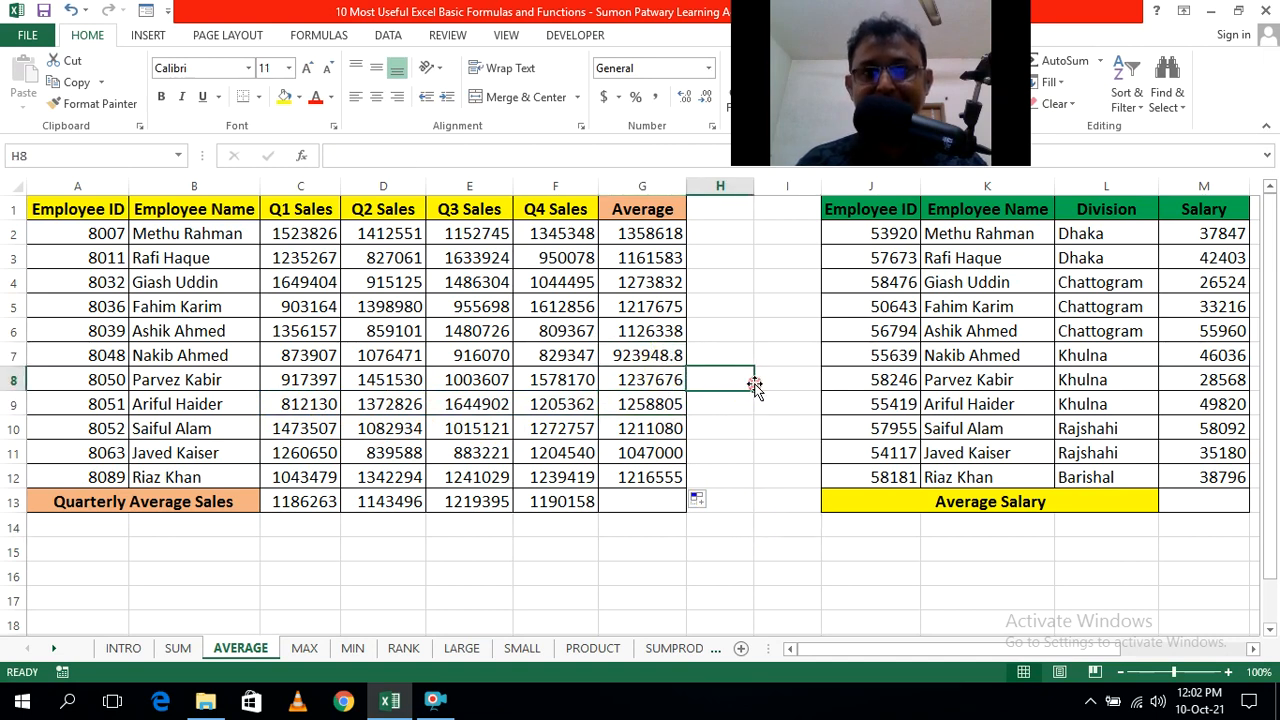
Step: Format the employee averages in G2:G12 to show no decimal places
left_click_drag(650, 237, 646, 470)
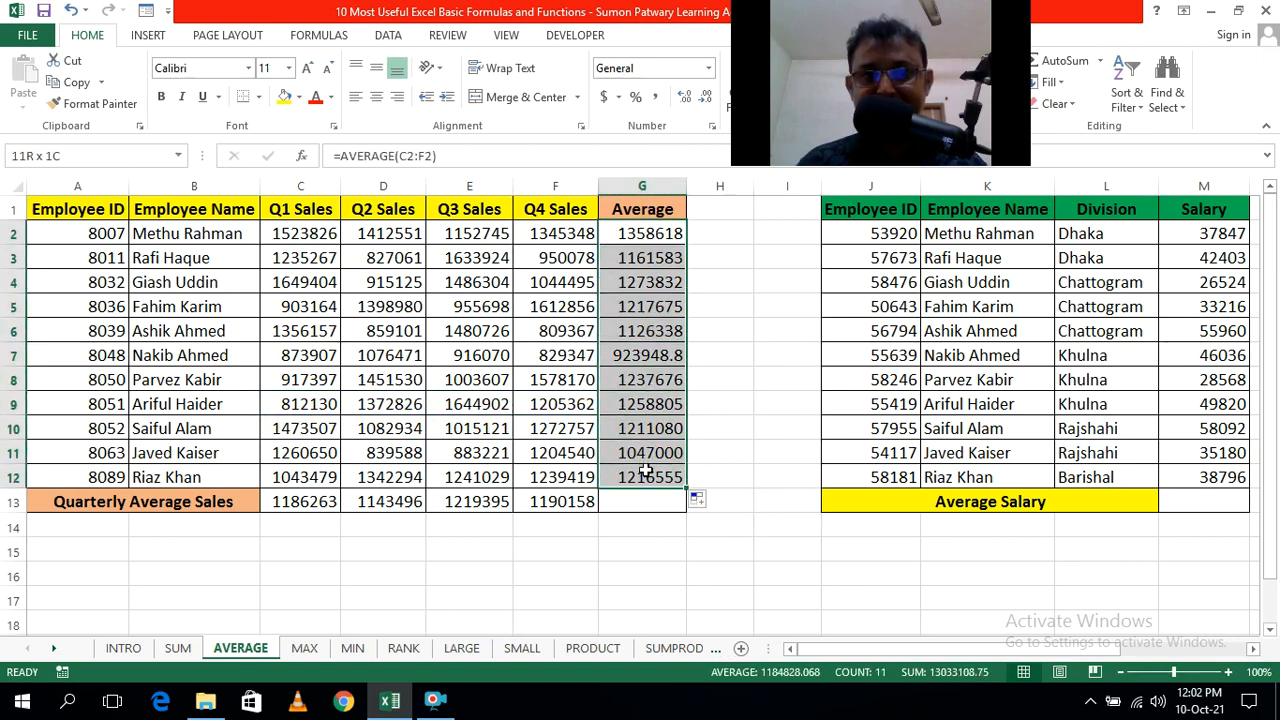
left_click(704, 100)
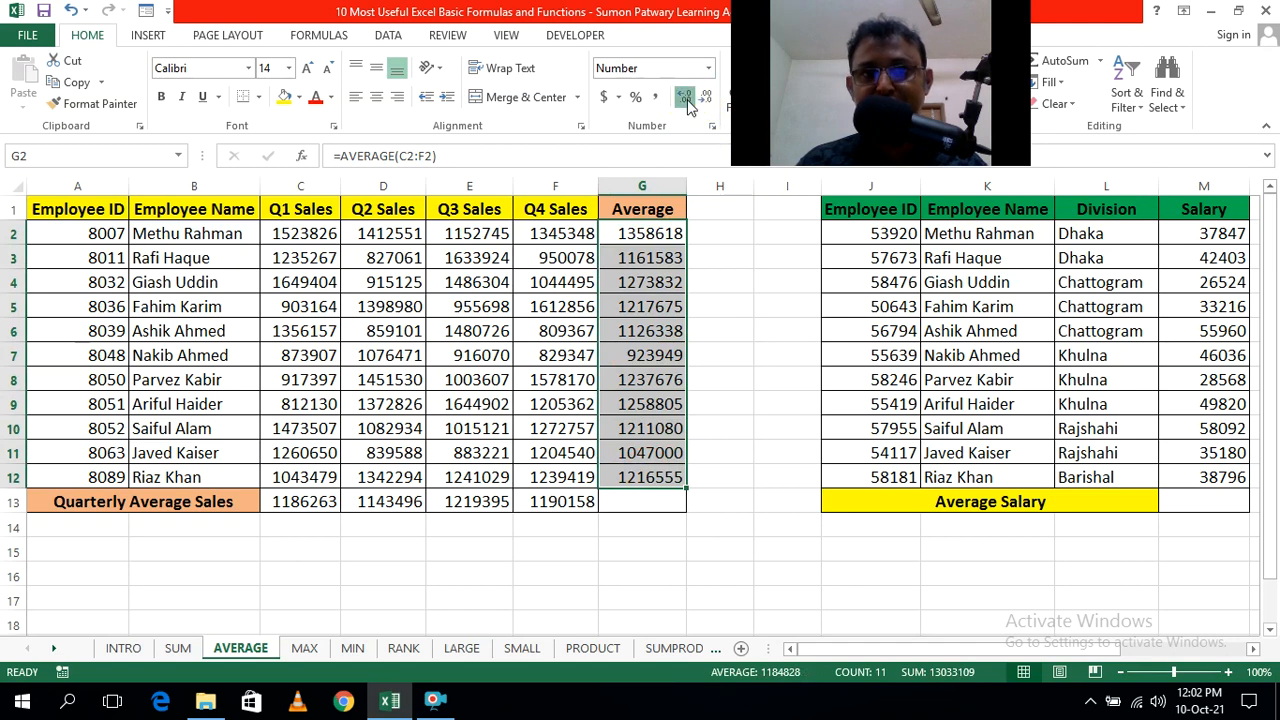
left_click(686, 100)
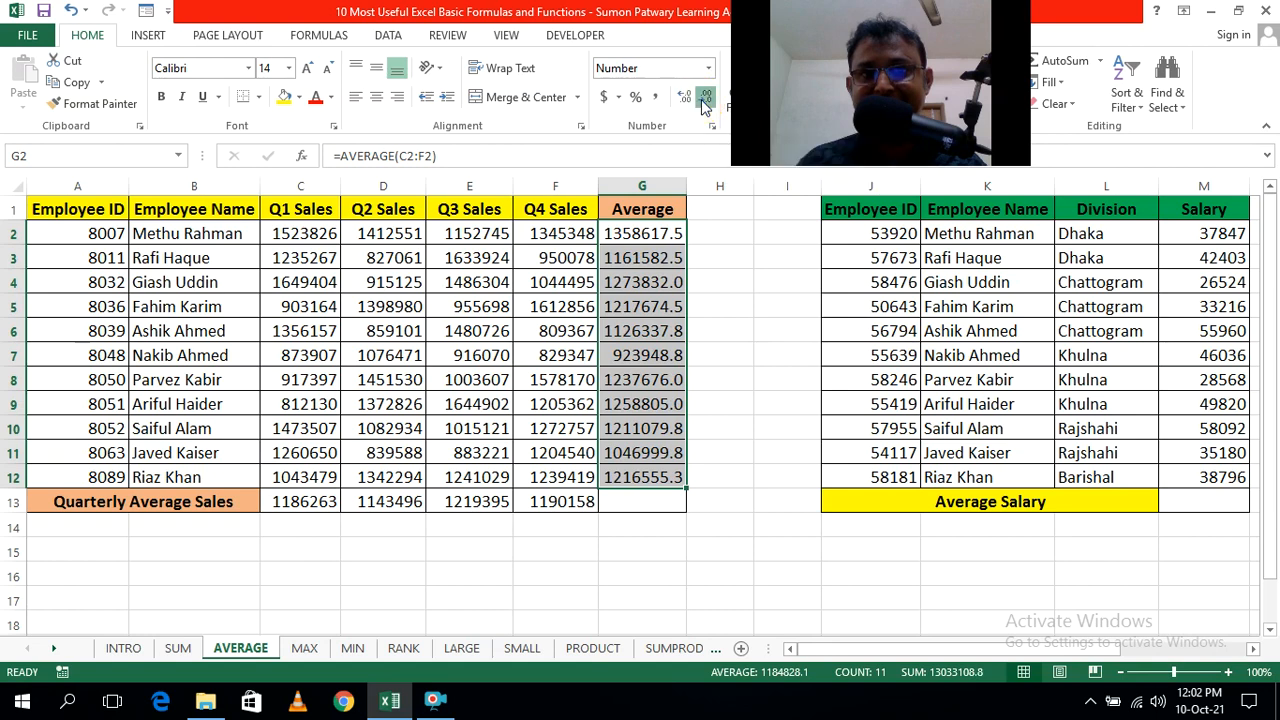
left_click(702, 104)
left_click(723, 354)
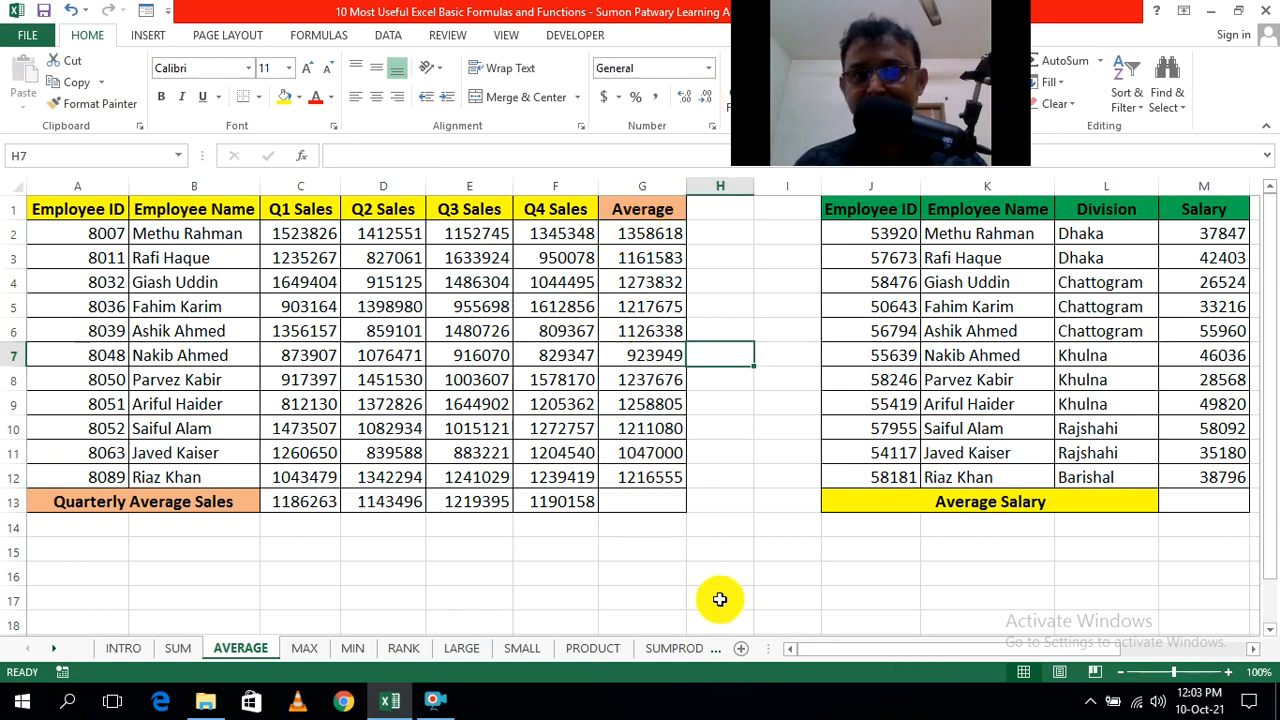
Step: Average the employees' salaries in cell M13 of the Average Salary row with =AVERAGE(M2:M12)
left_click(1256, 653)
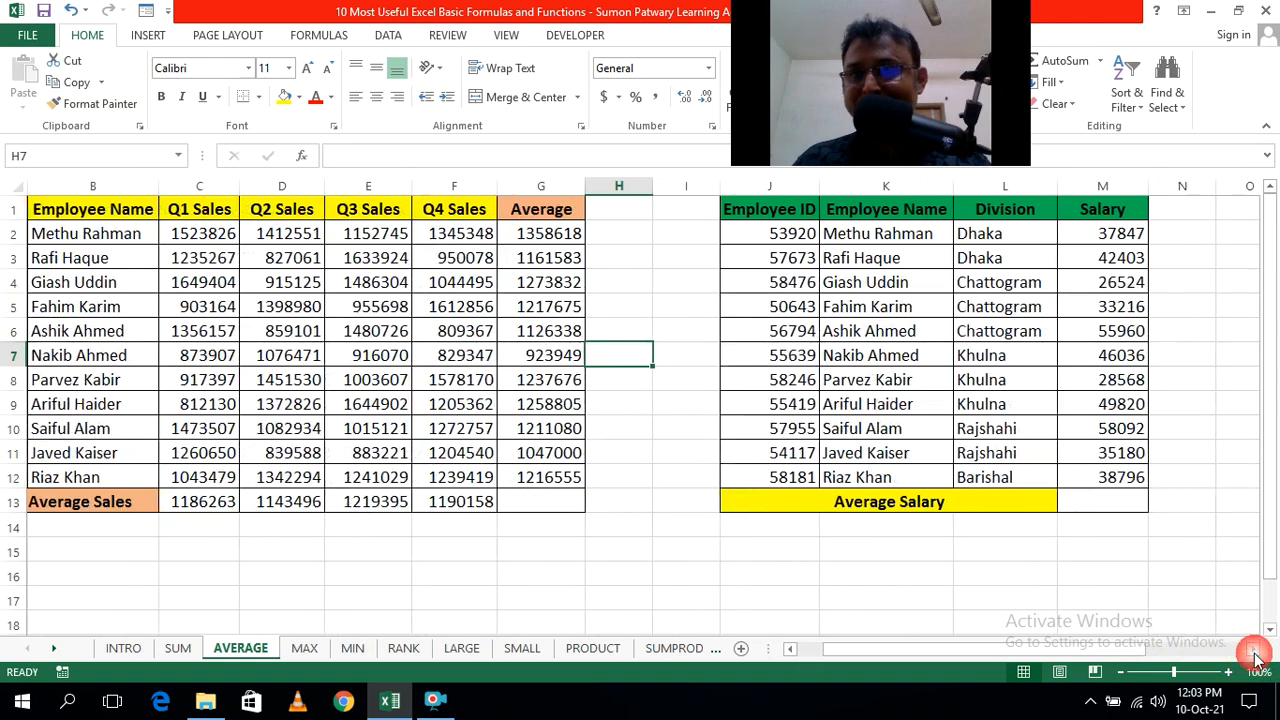
left_click(1256, 653)
left_click(1256, 653)
left_click(1256, 653)
left_click(872, 609)
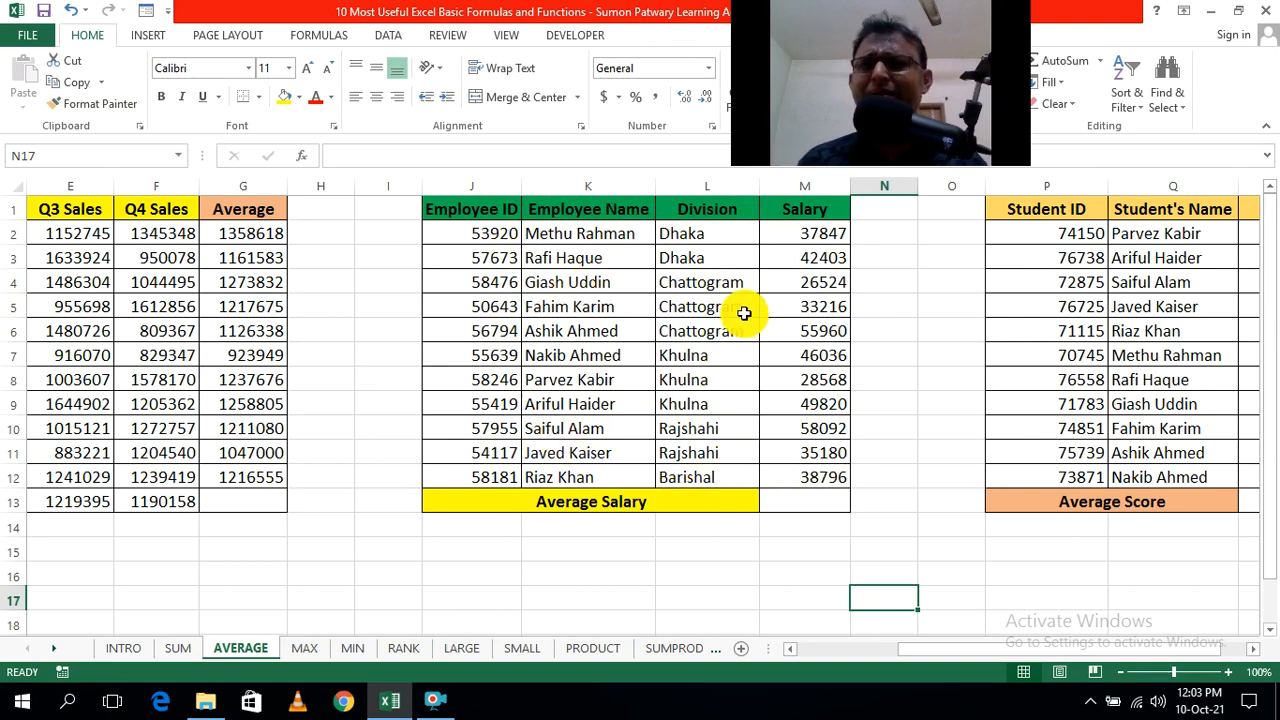
left_click(810, 501)
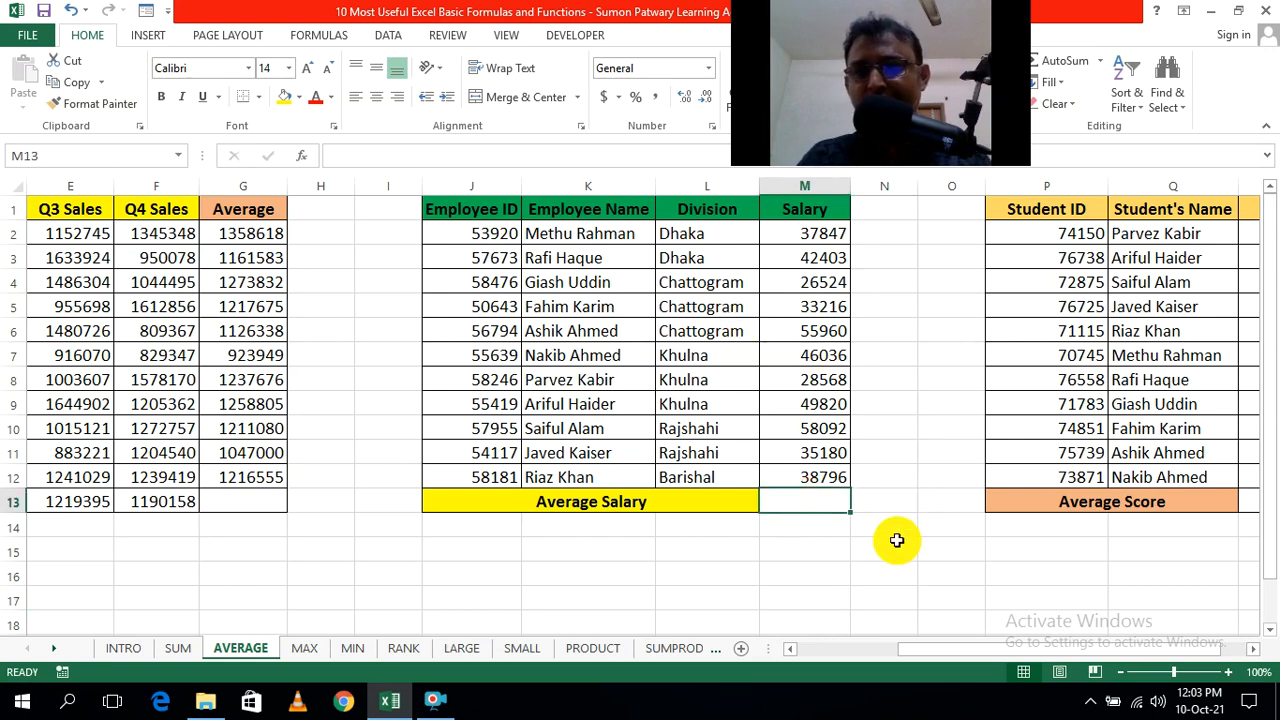
type("=avera")
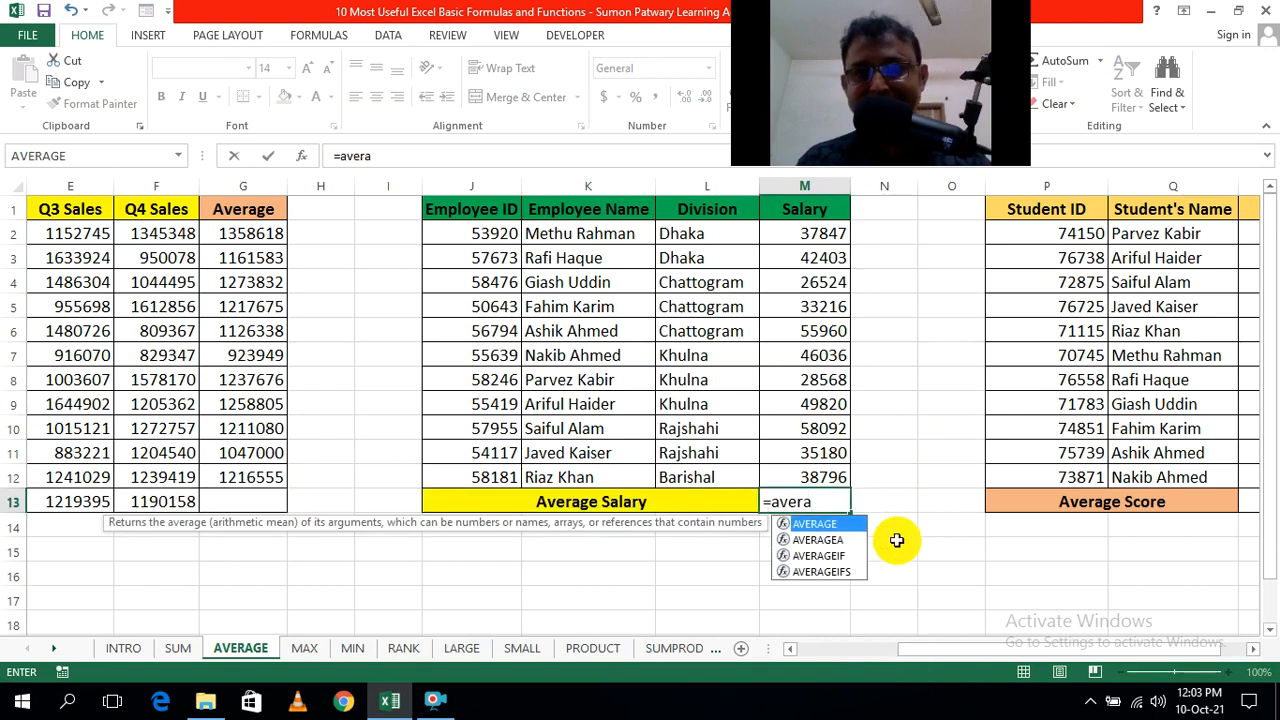
key("Tab")
left_click_drag(797, 237, 807, 477)
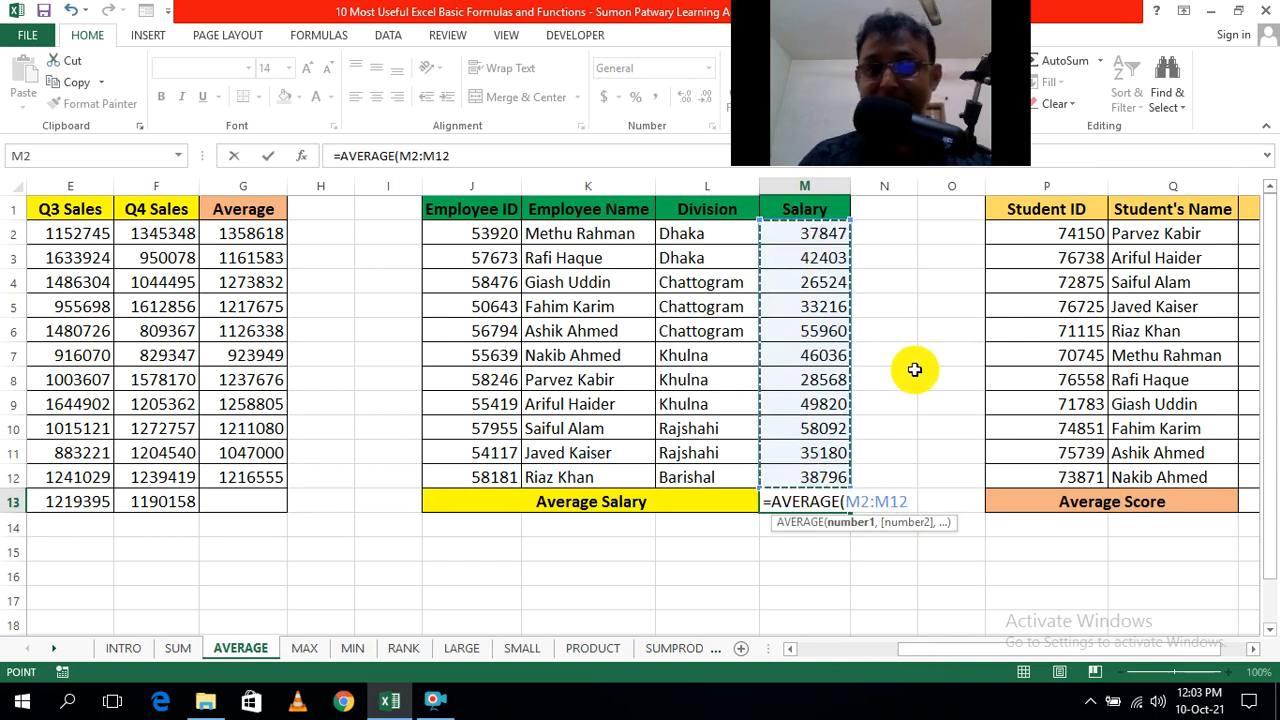
type(")")
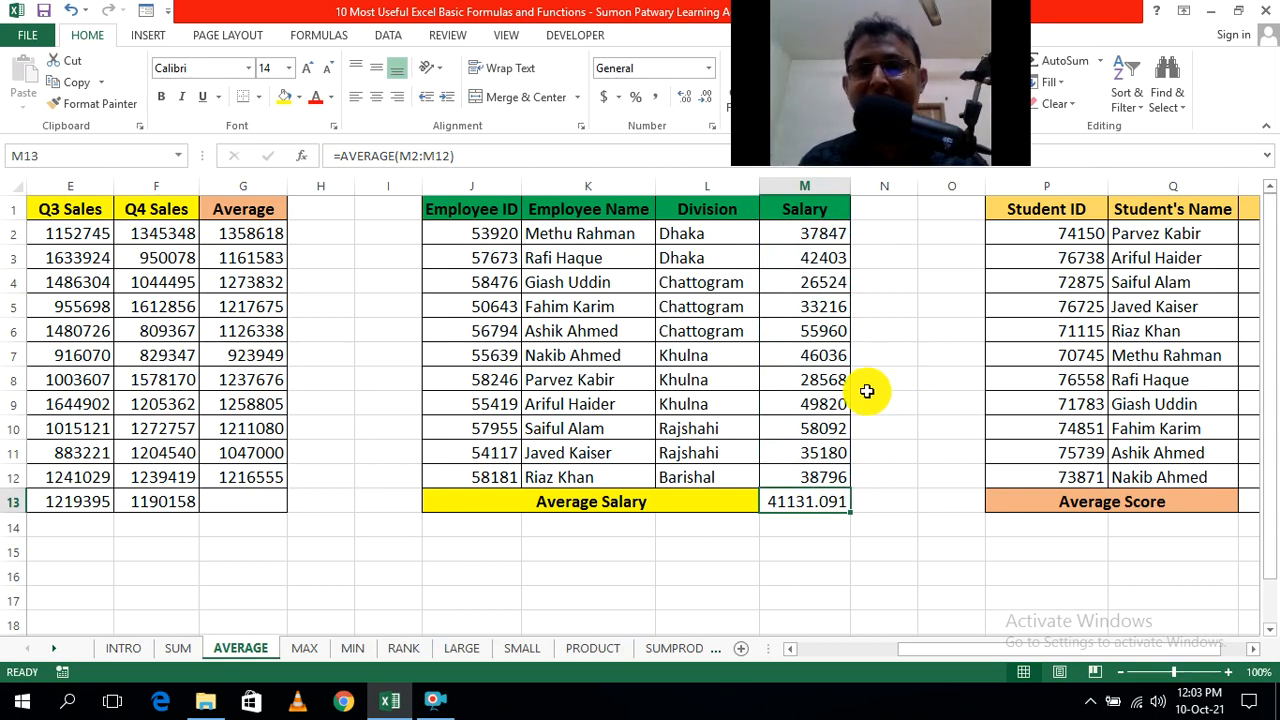
left_click(943, 507)
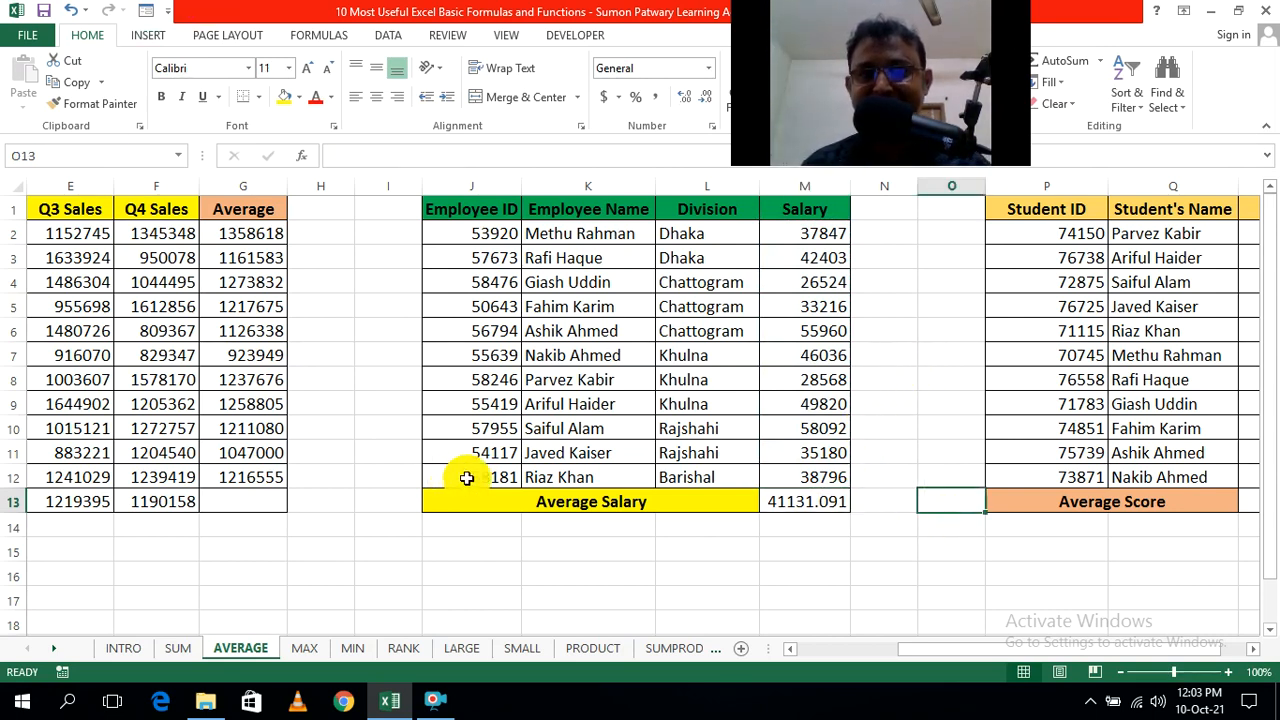
left_click(857, 554)
Step: Format the average salary in M13 to show no decimal places
left_click(826, 510)
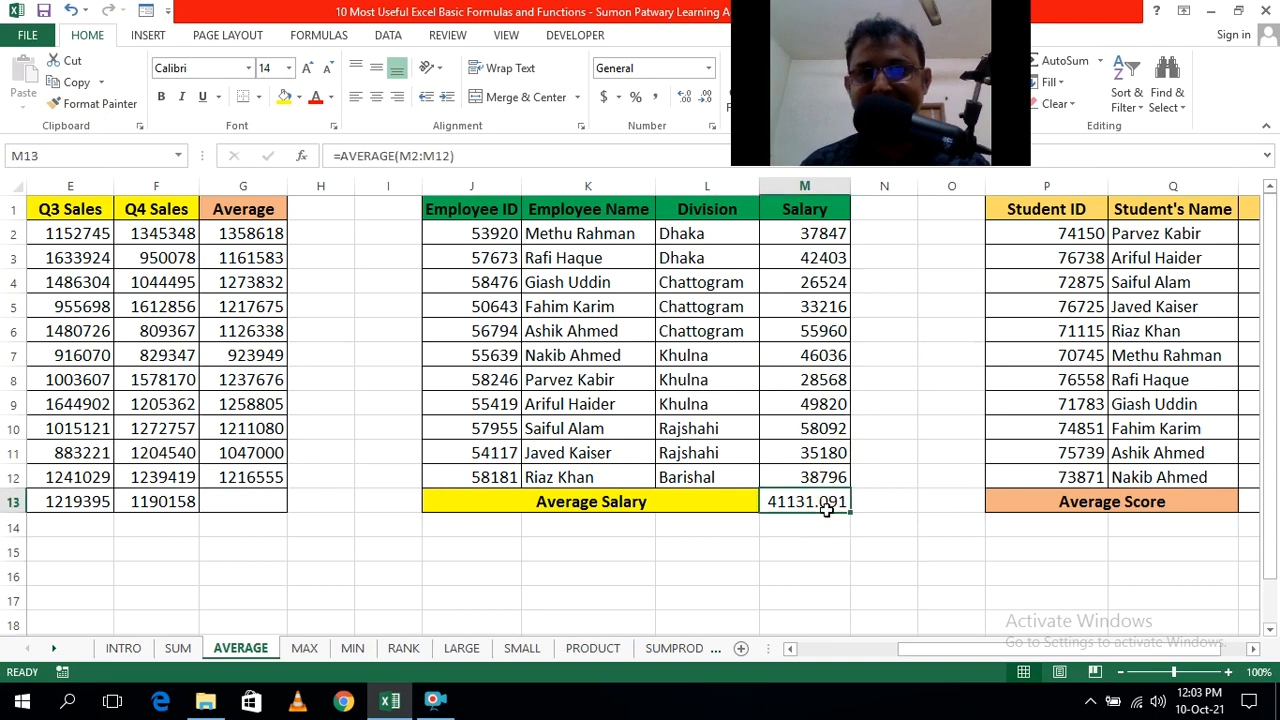
left_click(704, 100)
left_click(704, 100)
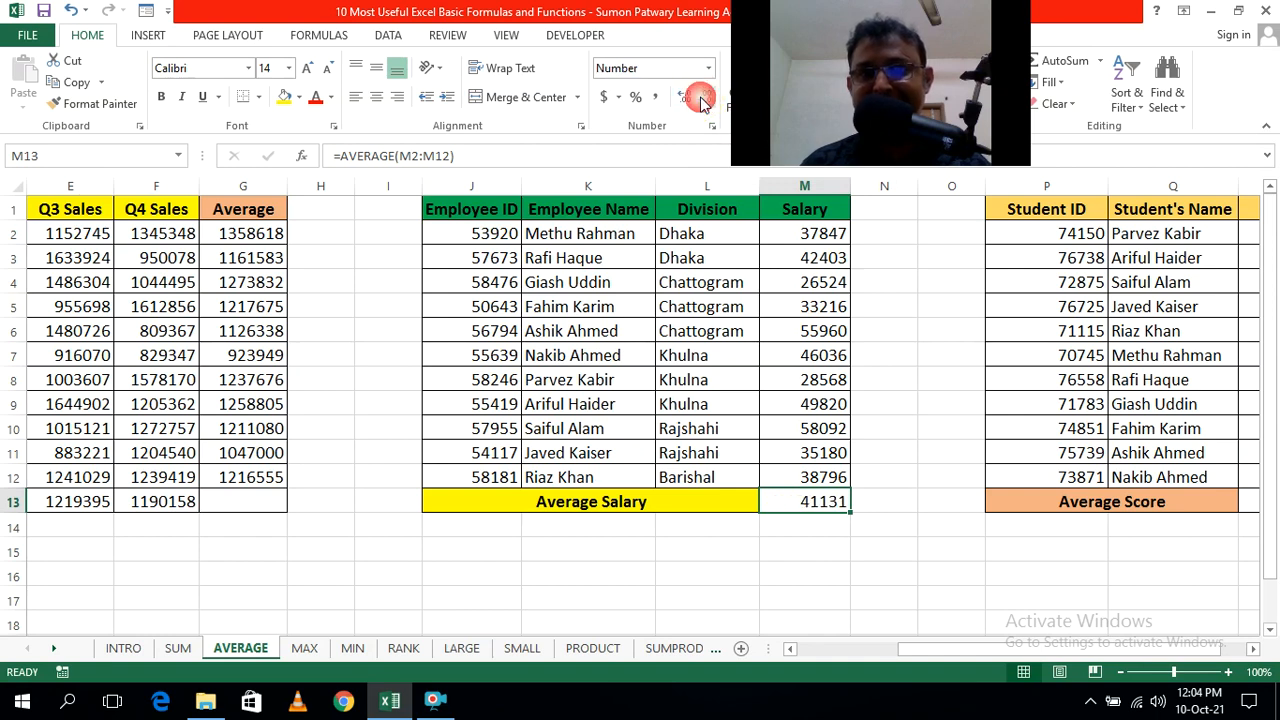
left_click(853, 554)
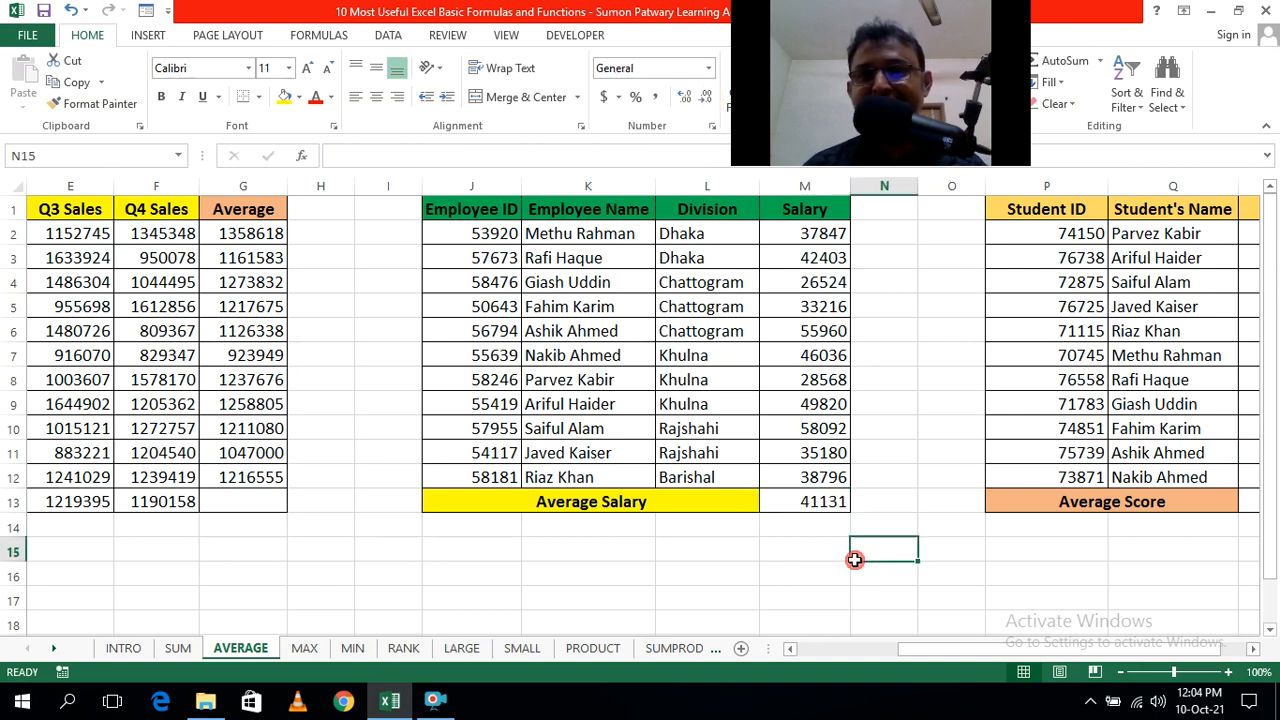
left_click(900, 495)
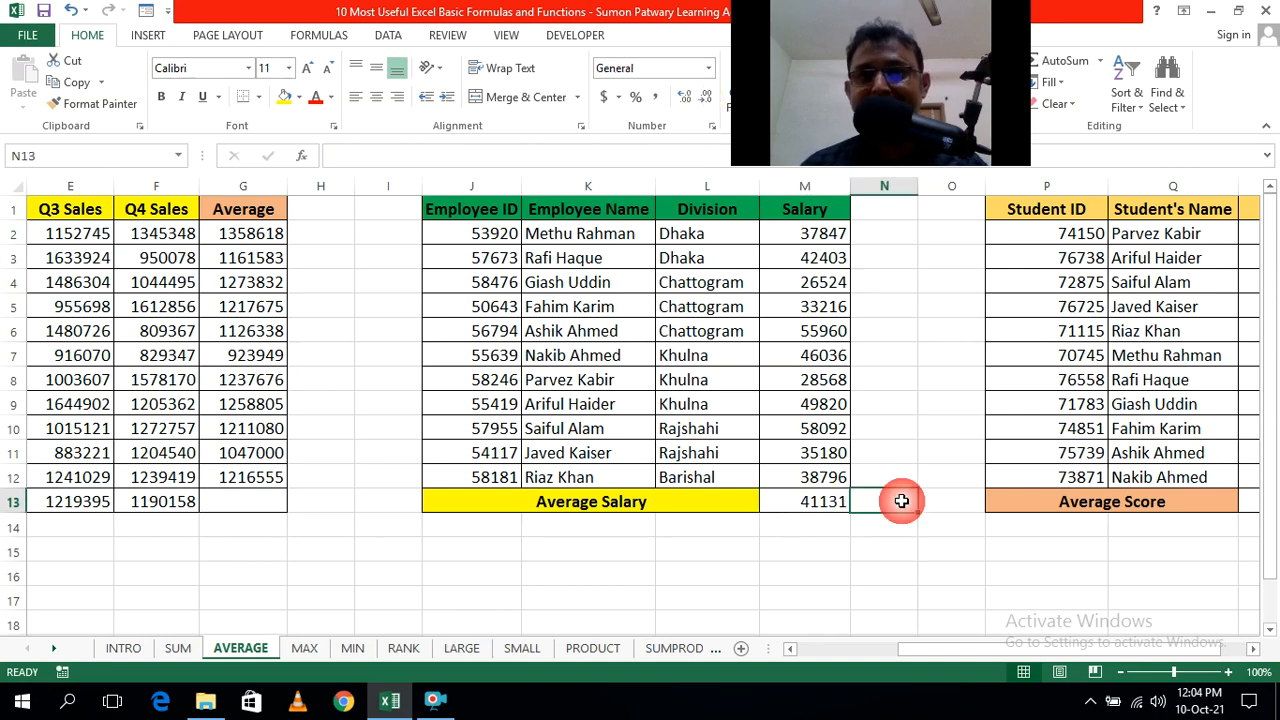
Step: Inspect the AVERAGE formula in M13 and its highlighted salary range, leaving the formula without editing it
left_click(823, 505)
double_click(823, 505)
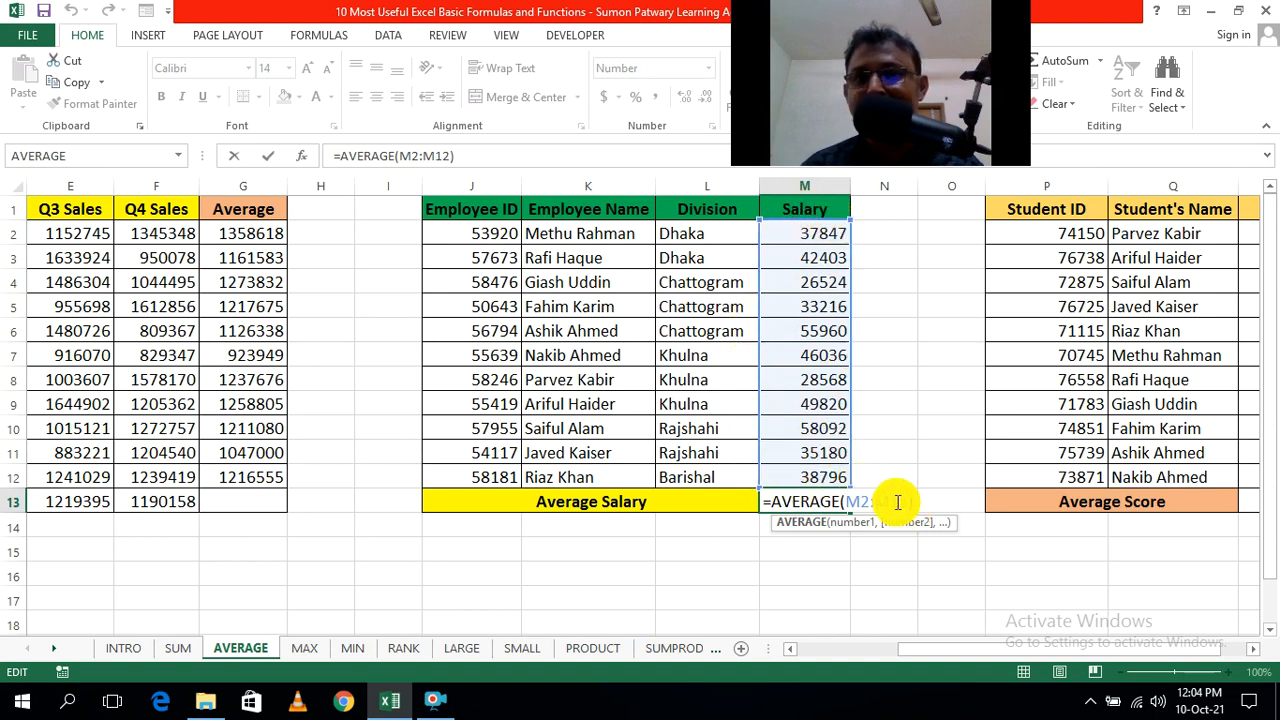
left_click(858, 543)
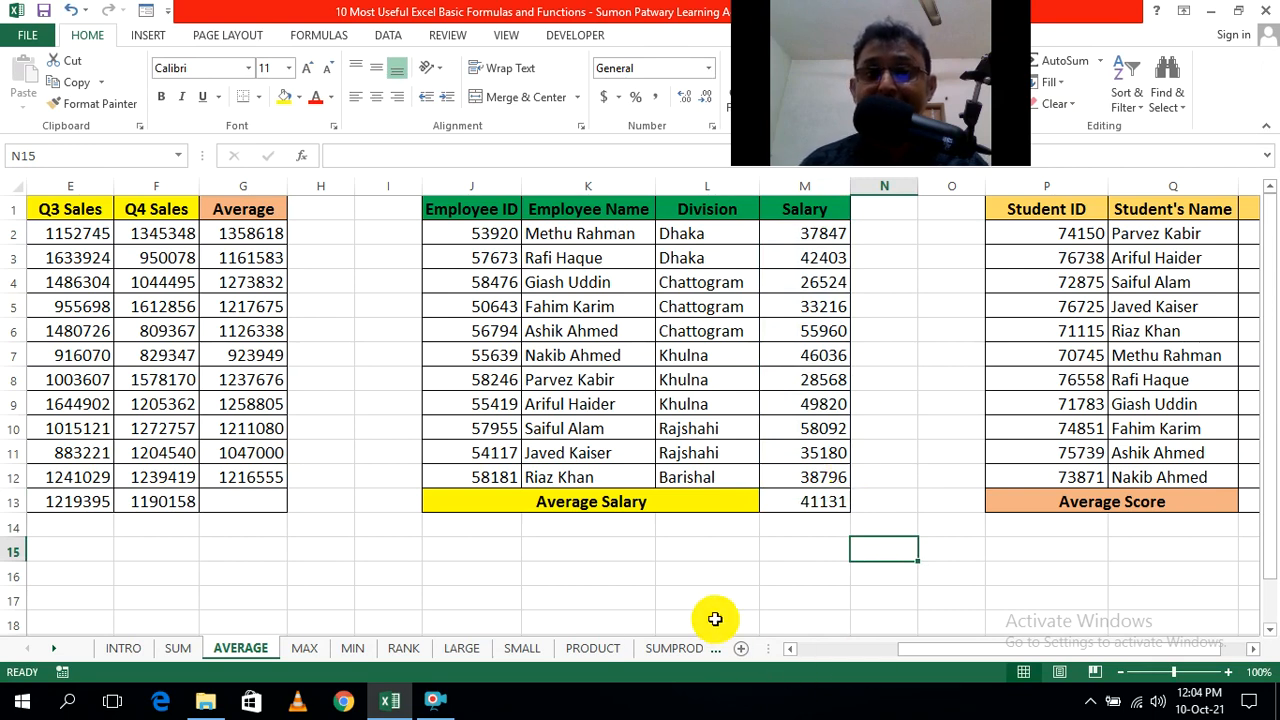
Step: Average the Dhaka and Rajshahi salaries in the empty cell L16 with =AVERAGE(M2:M3,M10:M11)
left_click(706, 576)
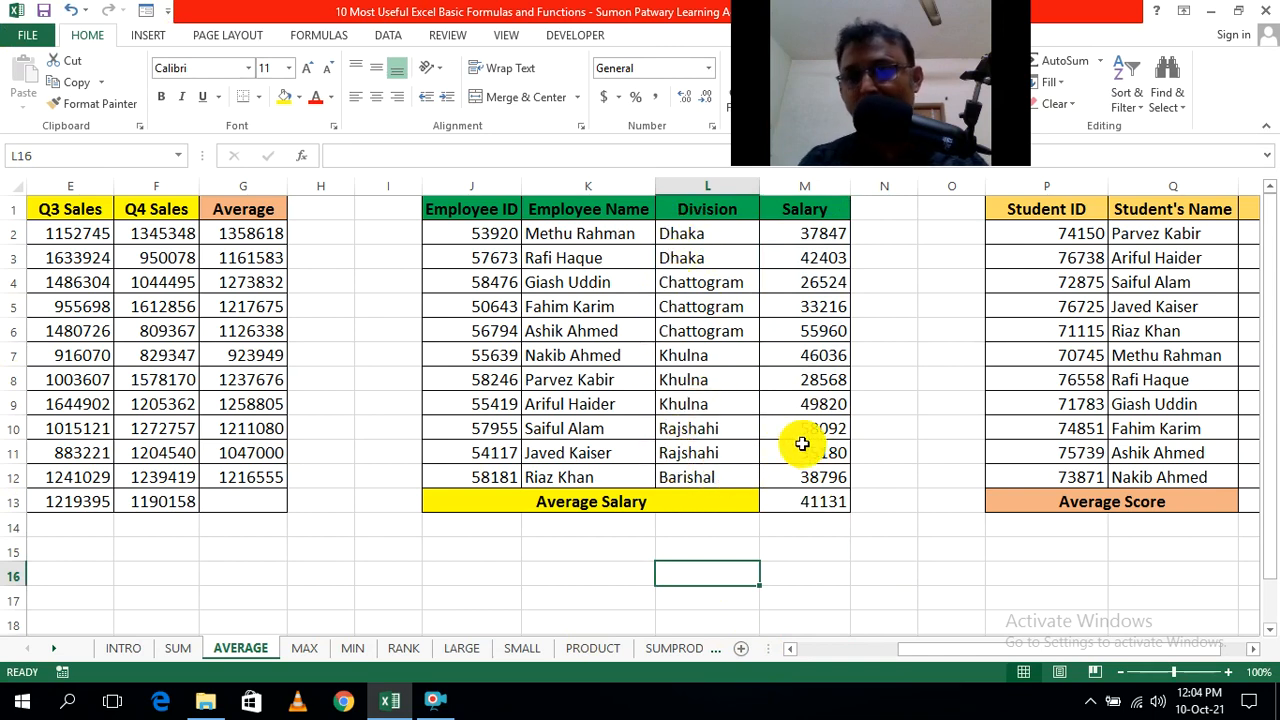
type("=avera")
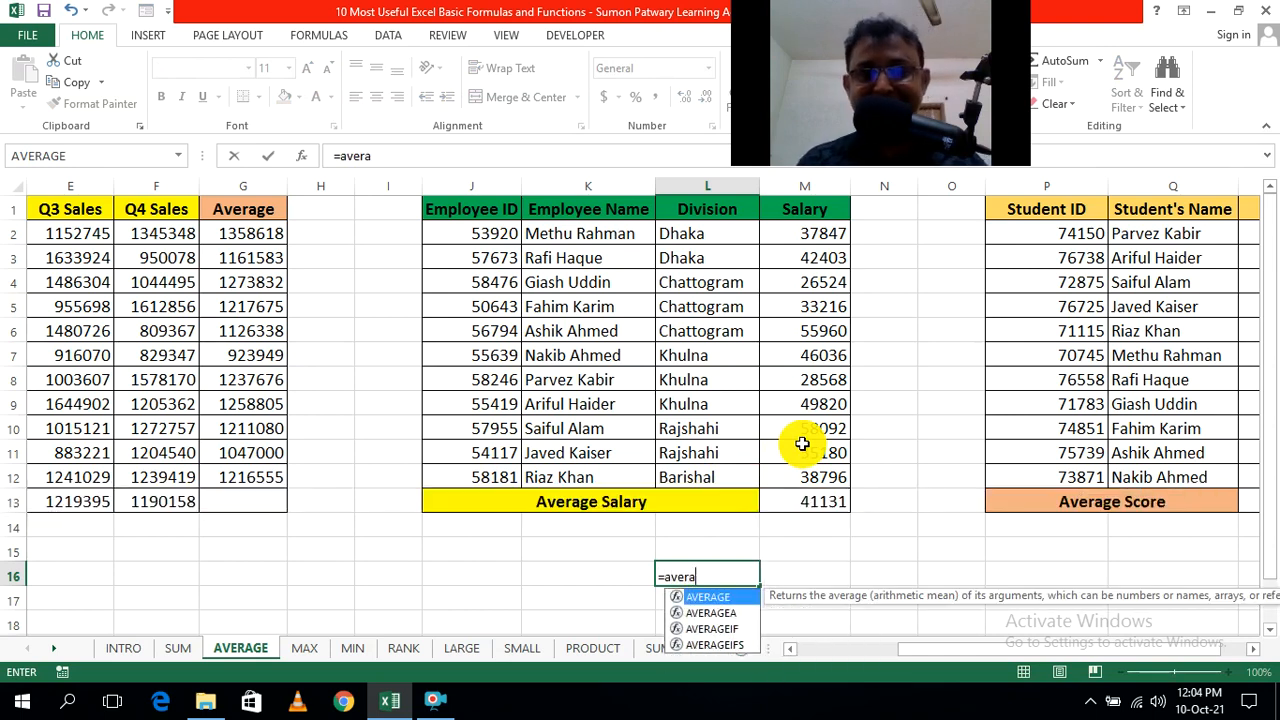
key("Tab")
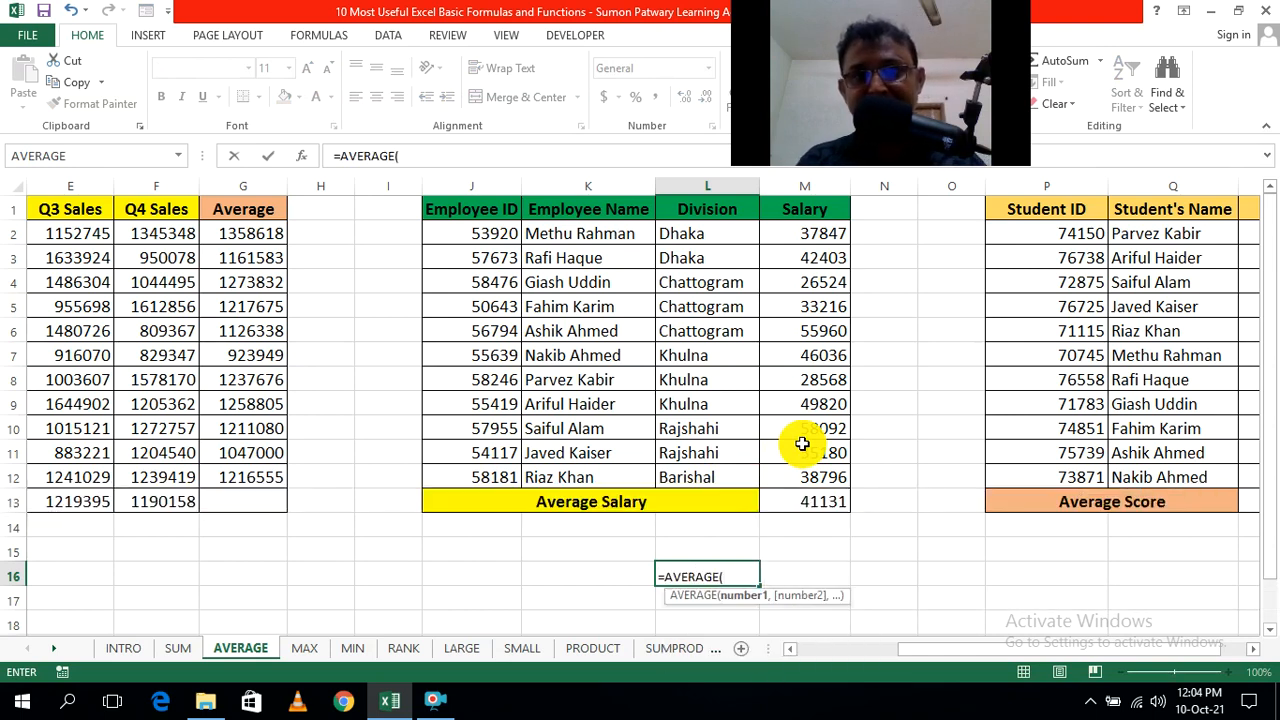
left_click_drag(797, 233, 806, 257)
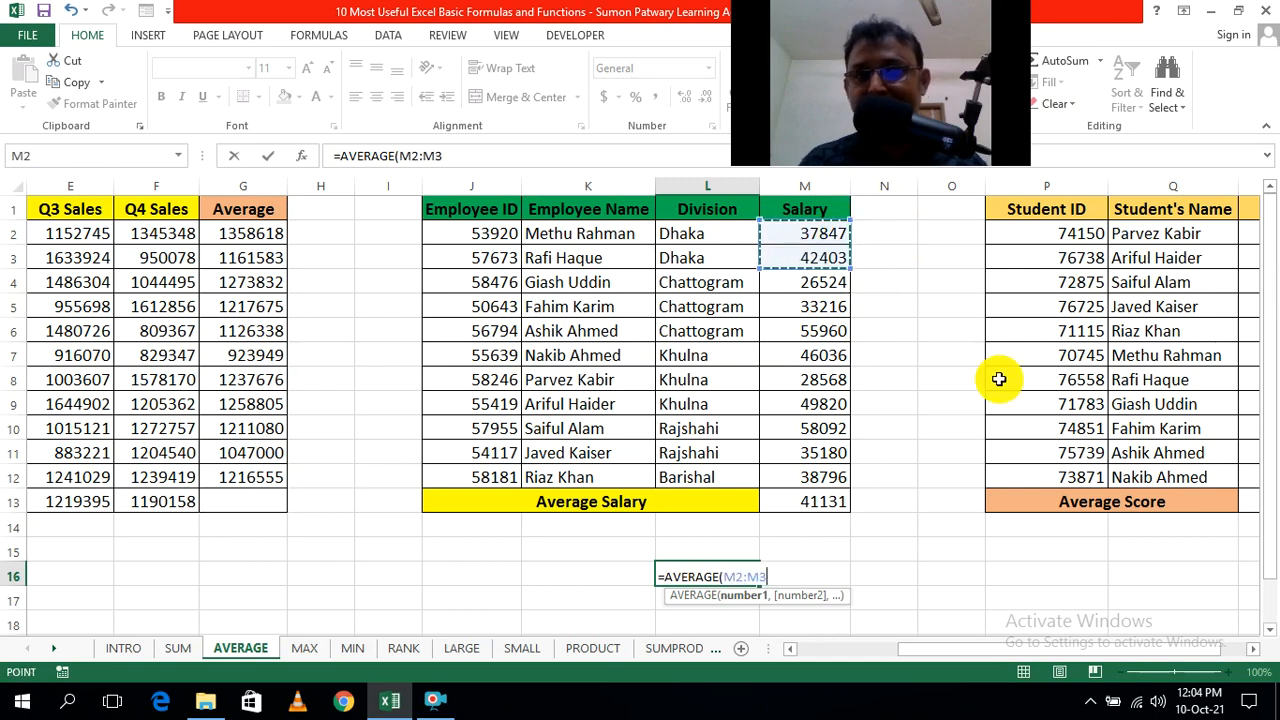
type(",")
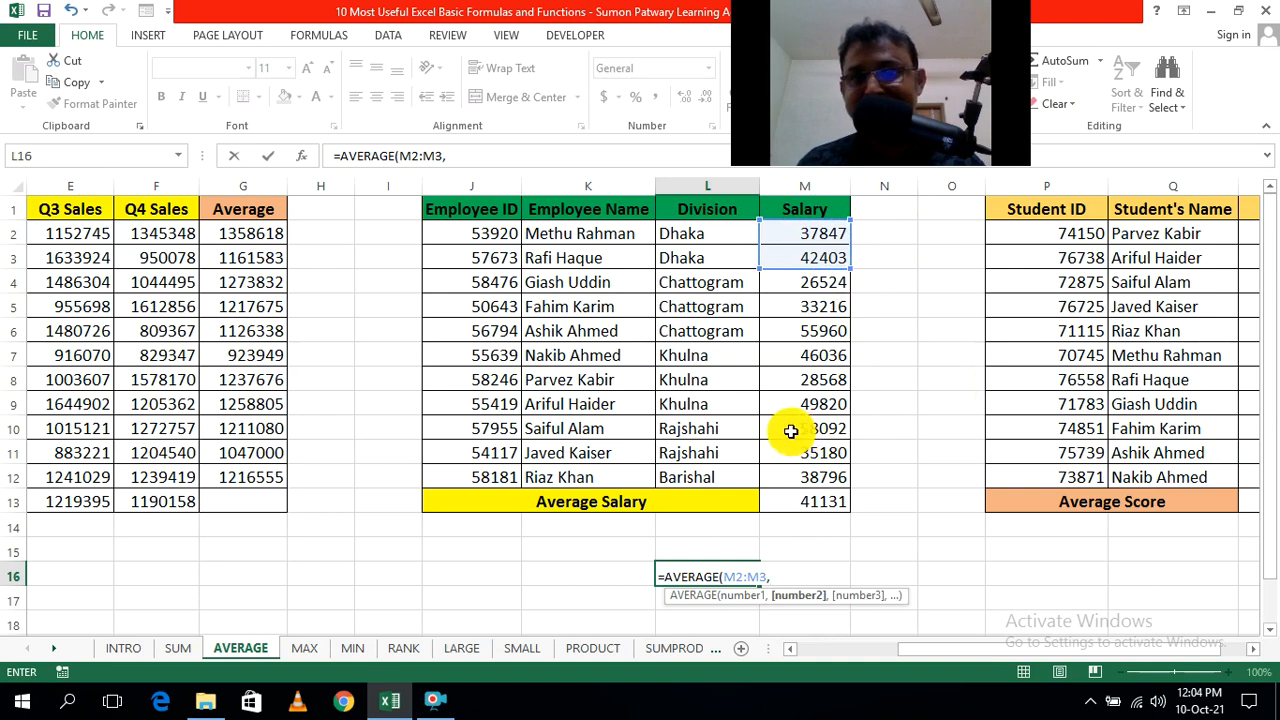
left_click_drag(790, 430, 792, 448)
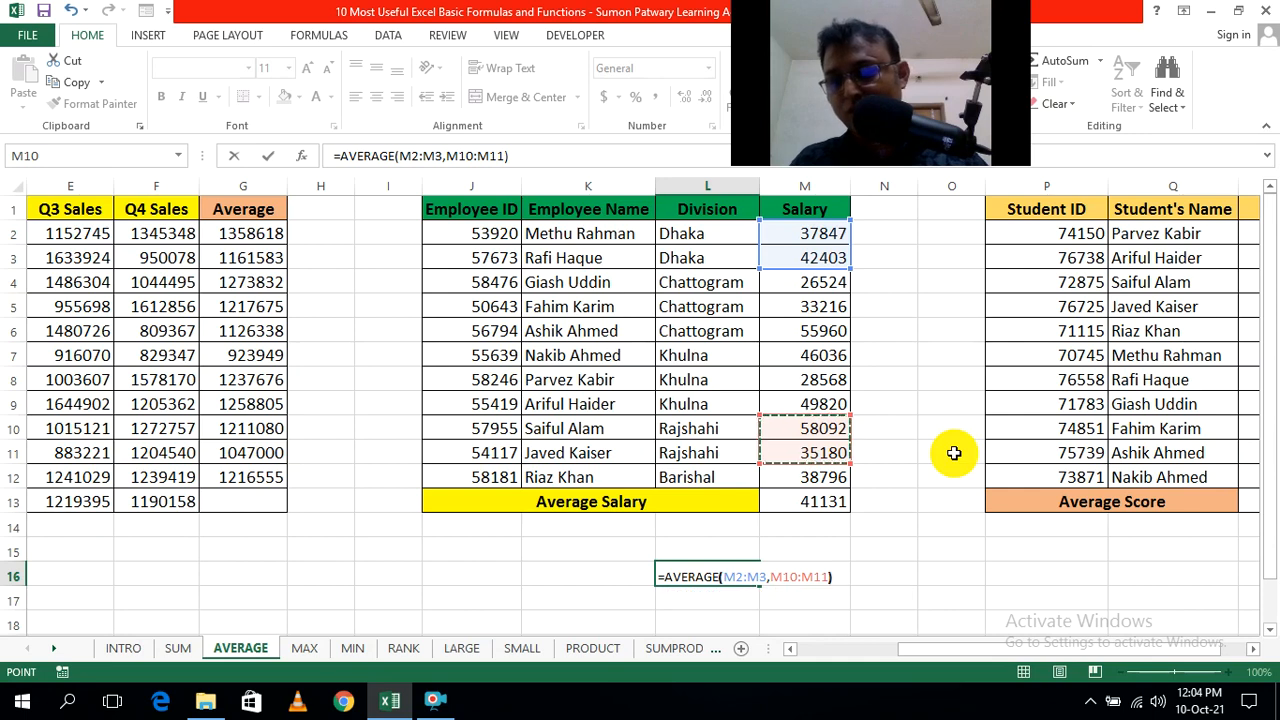
key("ctrl+Return")
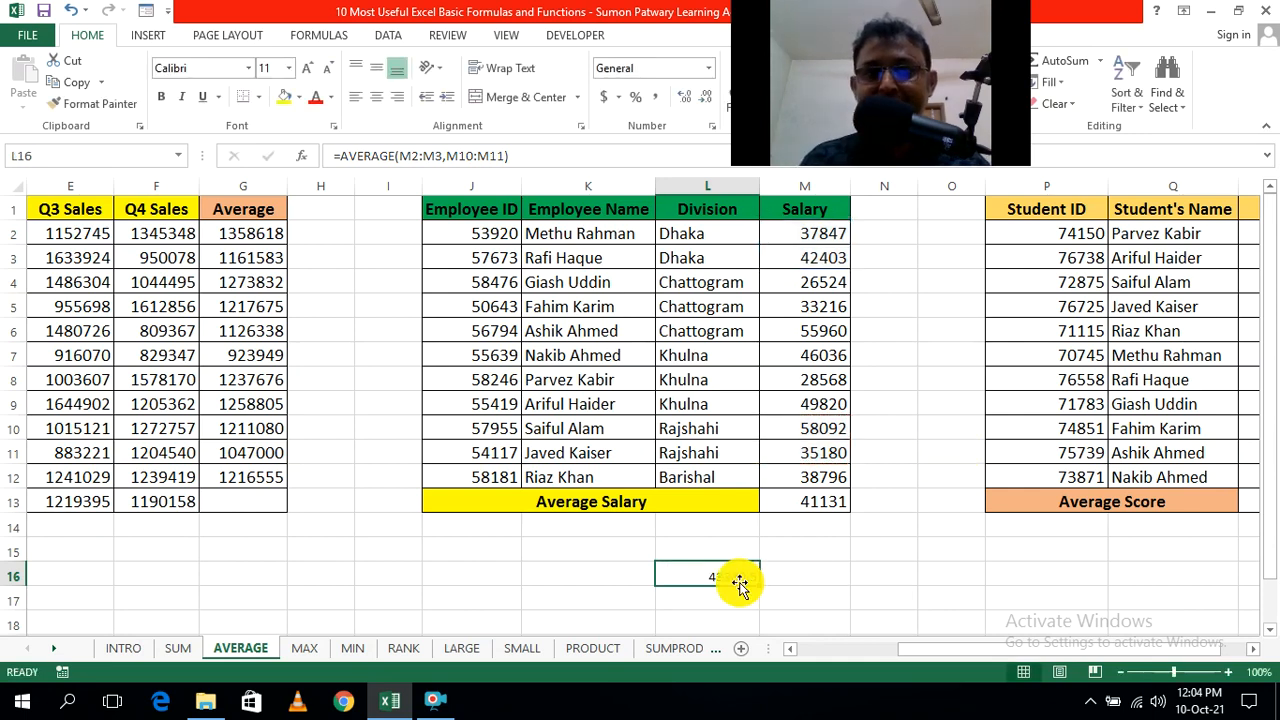
Step: Inspect the AVERAGE formula in L16 and its two highlighted salary ranges, leaving the formula without editing it
left_click(826, 585)
left_click(734, 577)
left_click(860, 597)
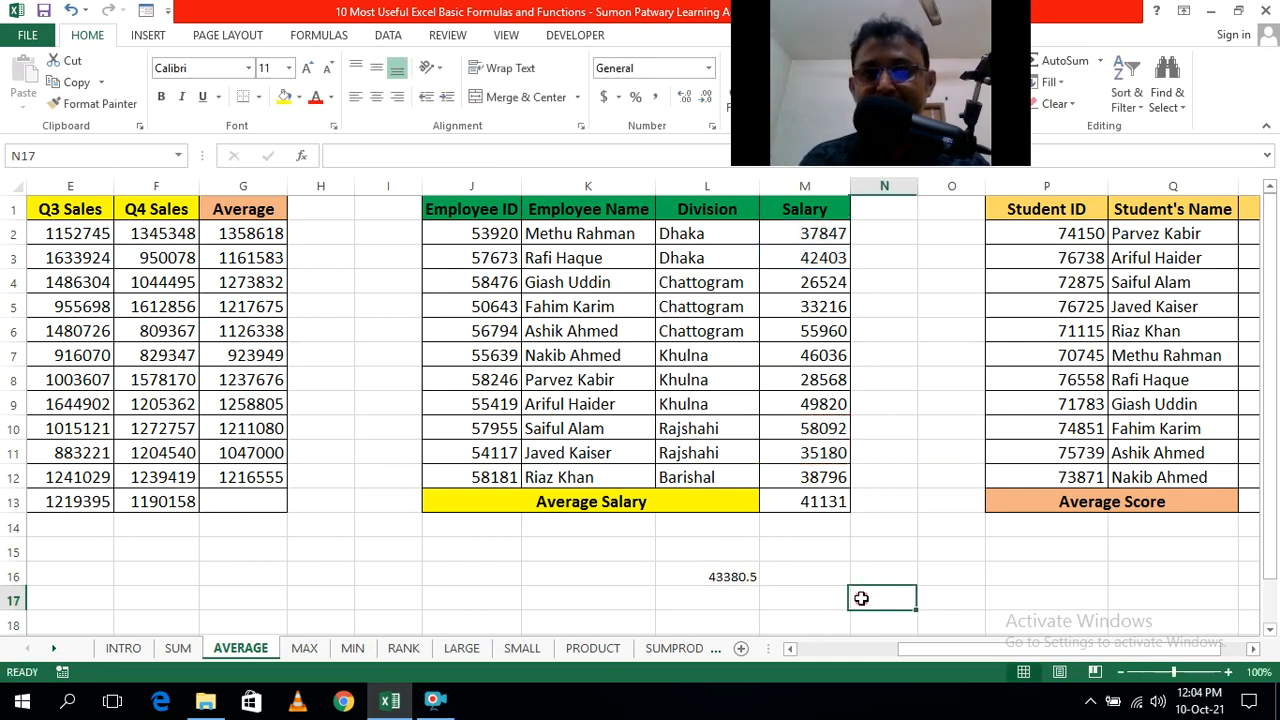
double_click(709, 575)
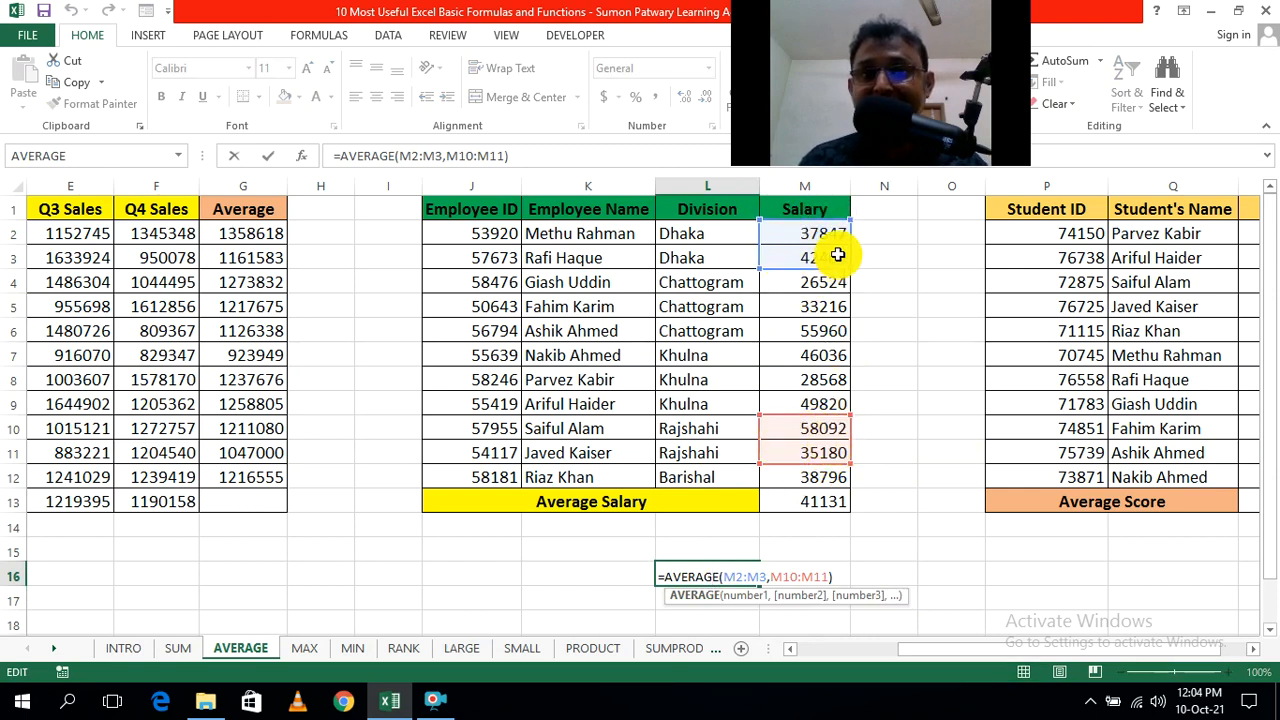
key("Escape")
left_click(947, 583)
Step: Format the average of the Dhaka and Rajshahi salaries in L16 to show no decimal places
left_click(747, 581)
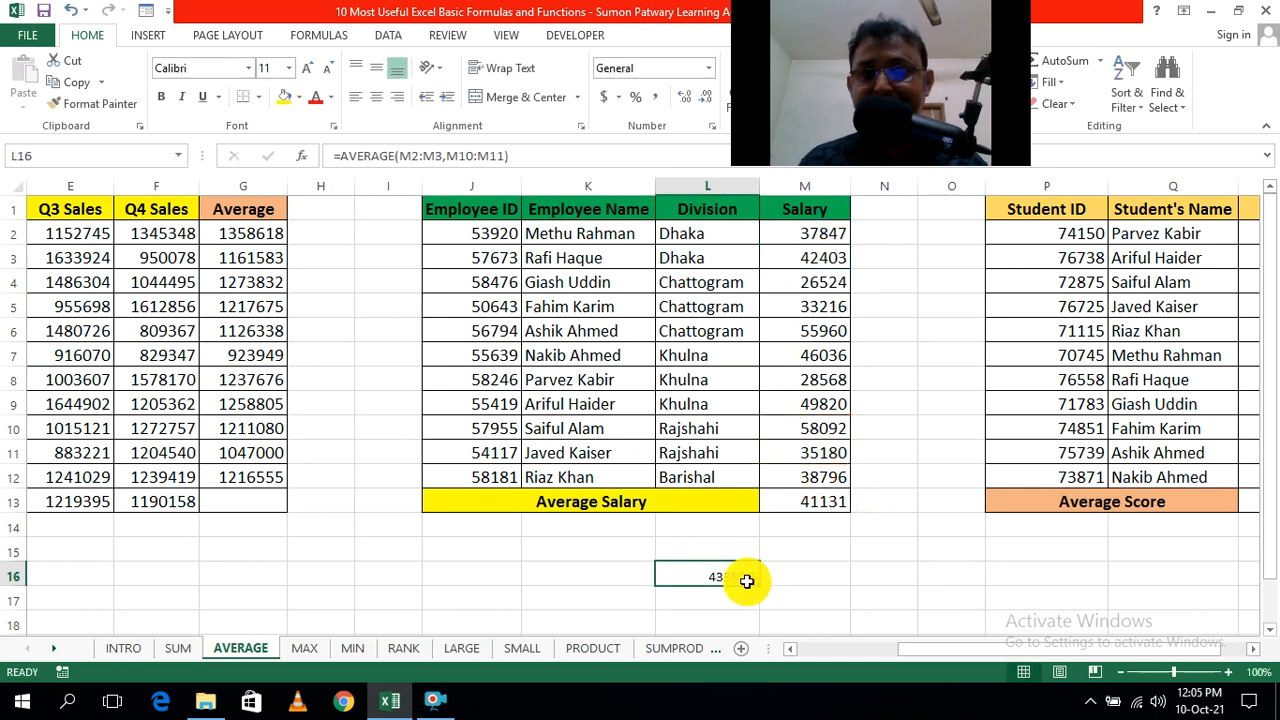
left_click(858, 579)
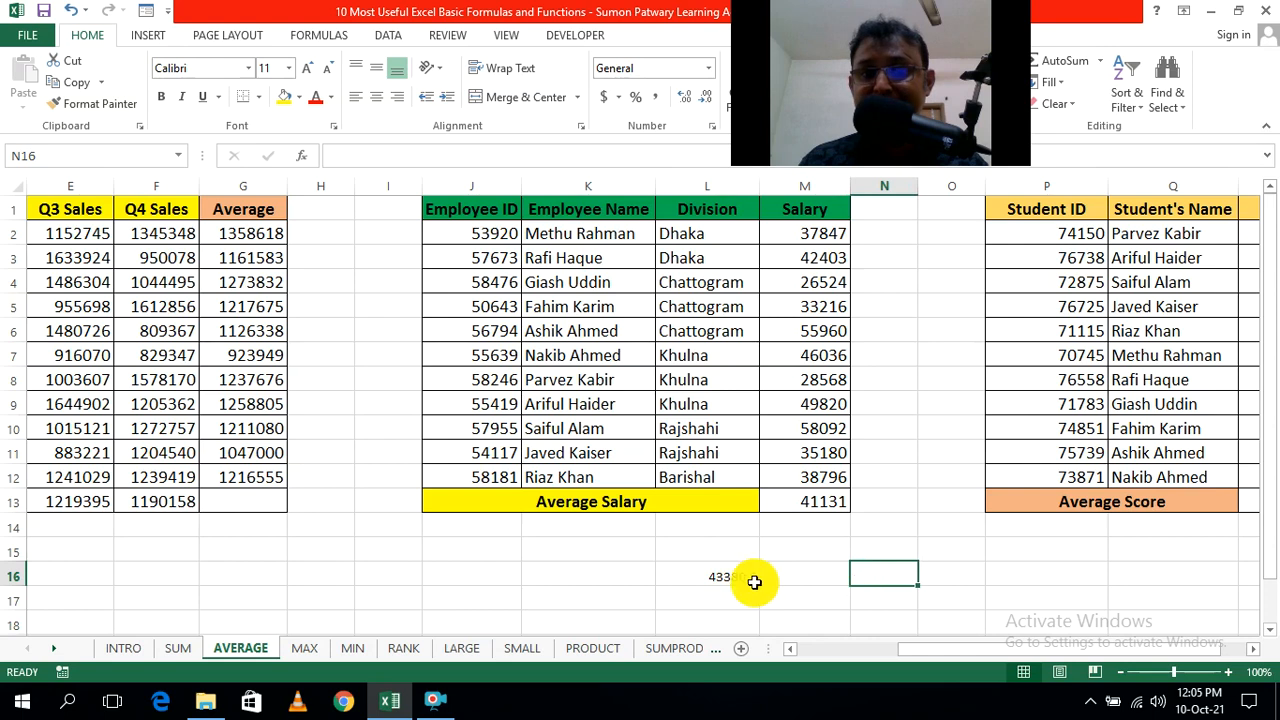
left_click(735, 578)
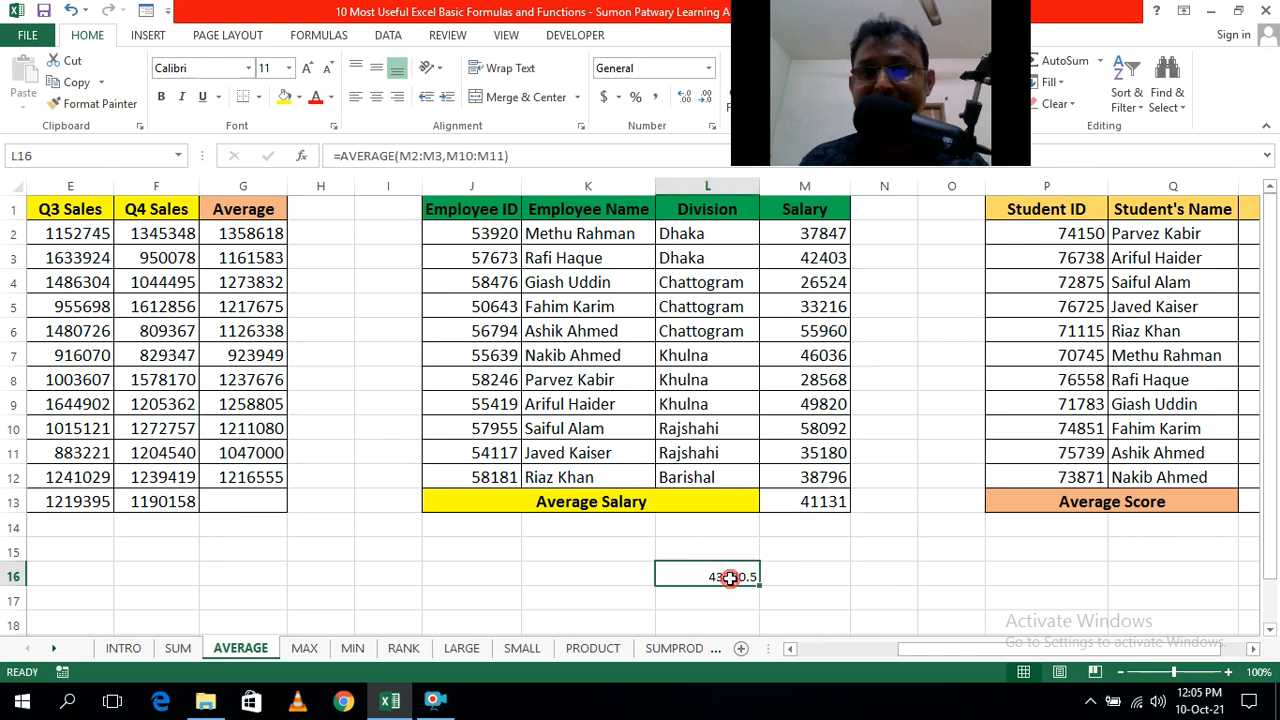
left_click(706, 101)
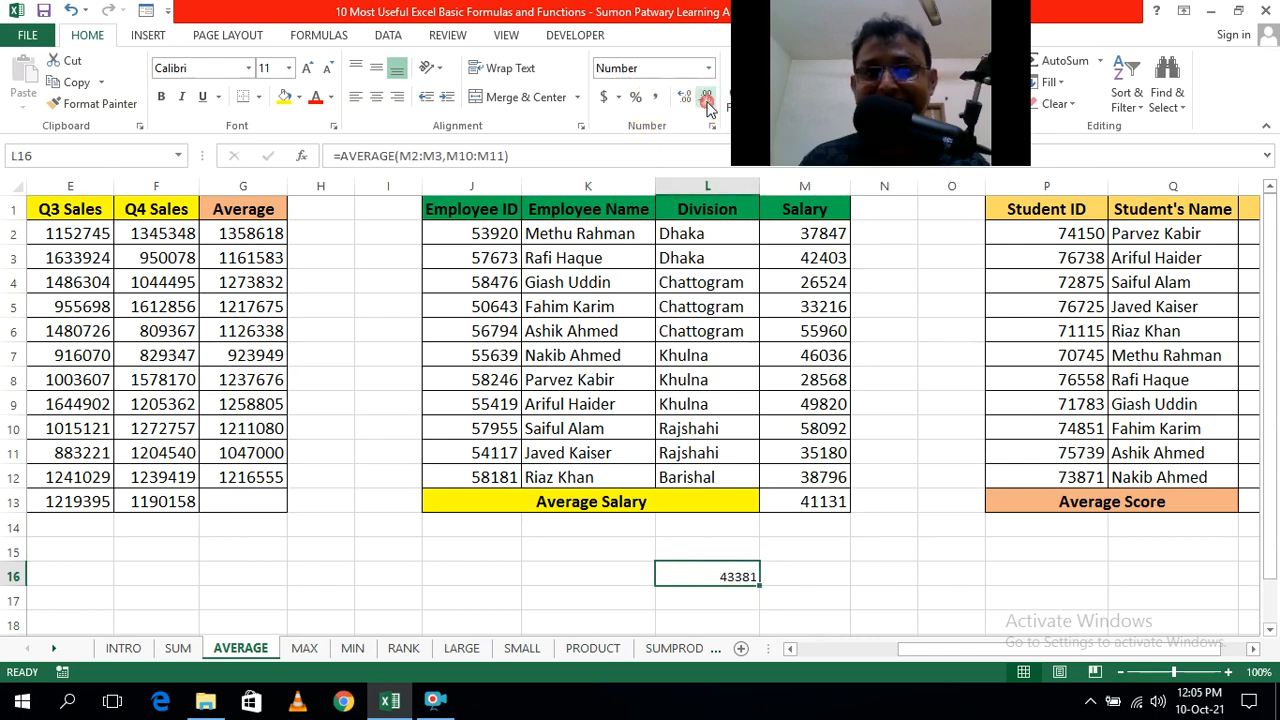
left_click(871, 530)
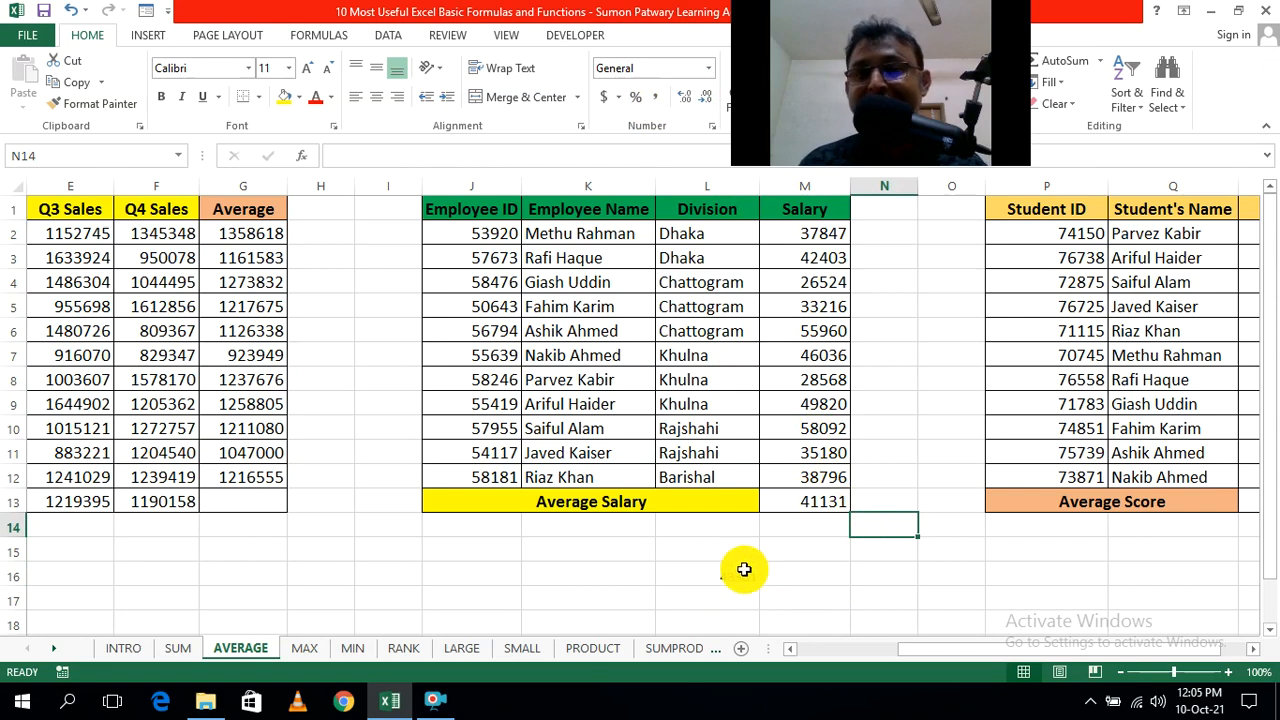
Step: Average the students' scores in cell R13 of the Average Score row with =AVERAGE(R2:R12)
left_click(1252, 648)
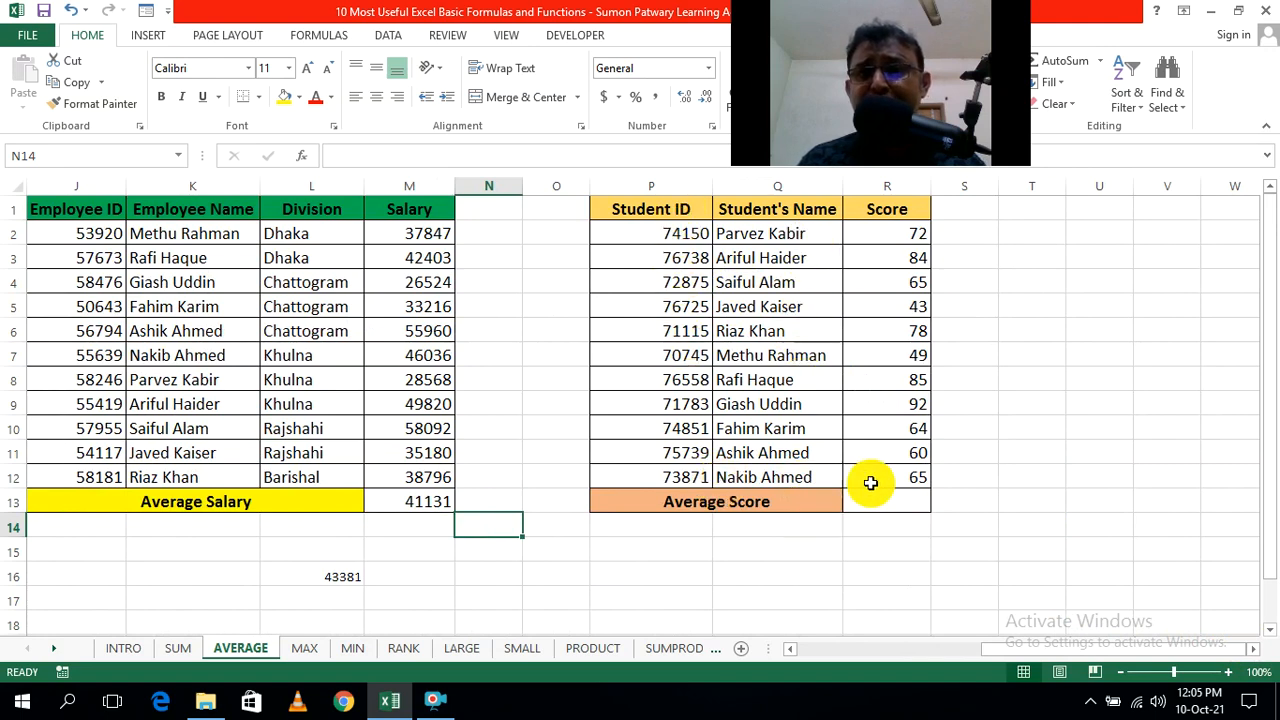
left_click(1012, 523)
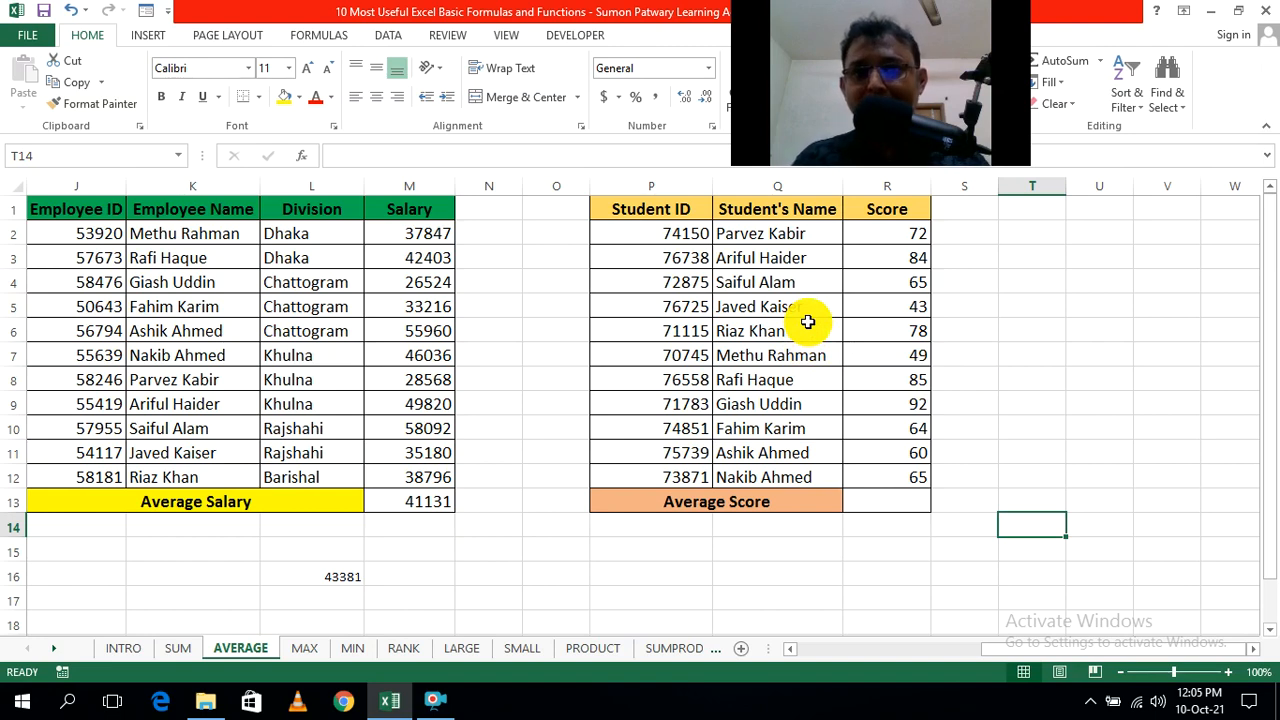
left_click(1052, 469)
left_click(887, 501)
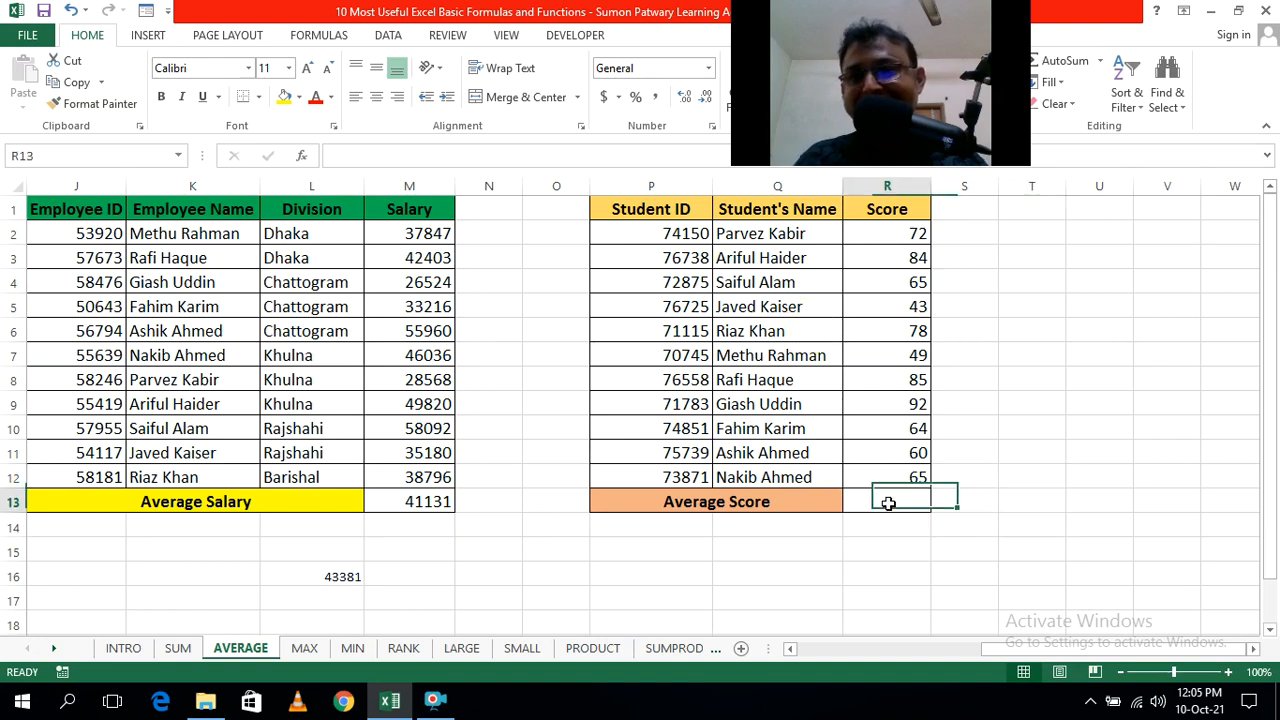
type("=")
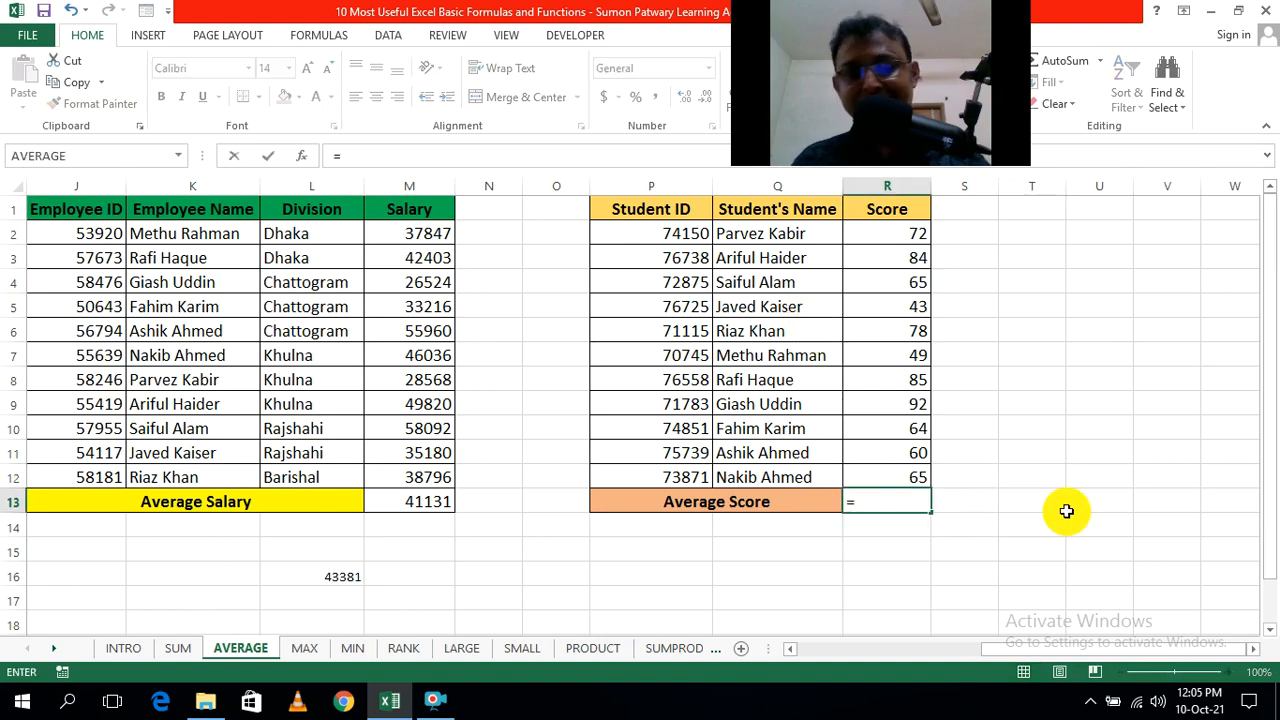
type("aver")
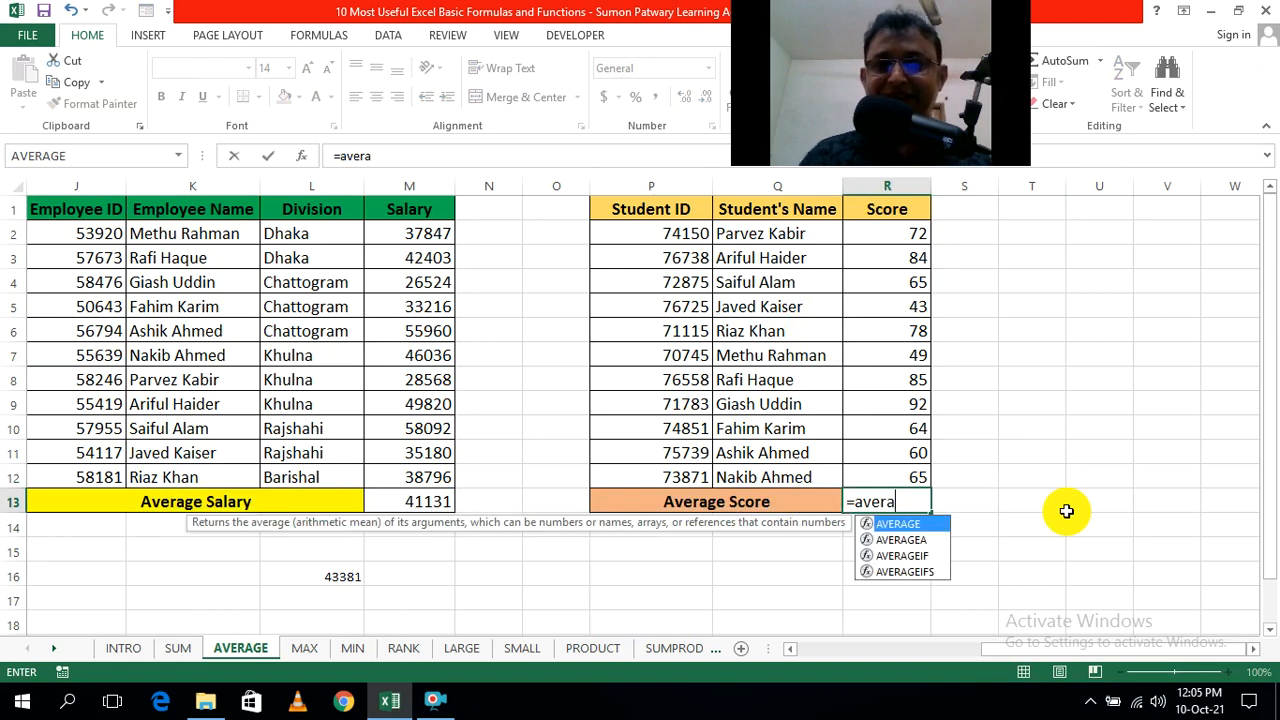
type("a")
key("Tab")
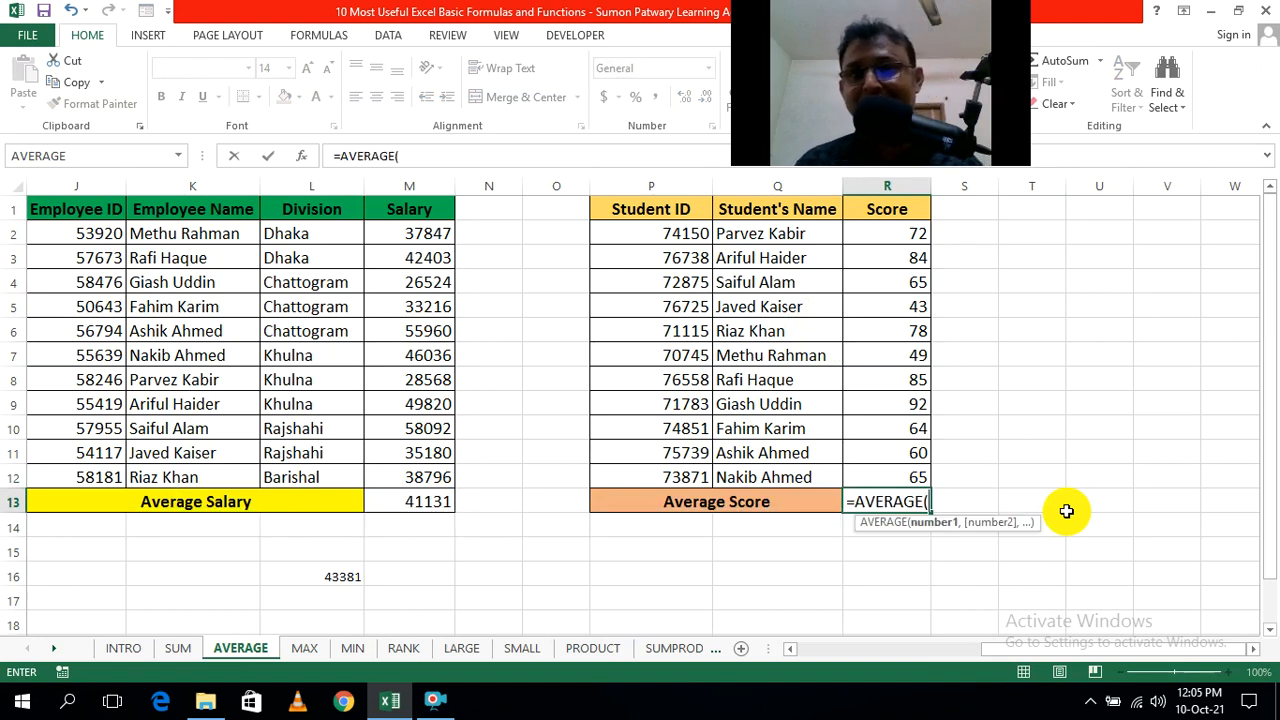
left_click_drag(895, 236, 908, 474)
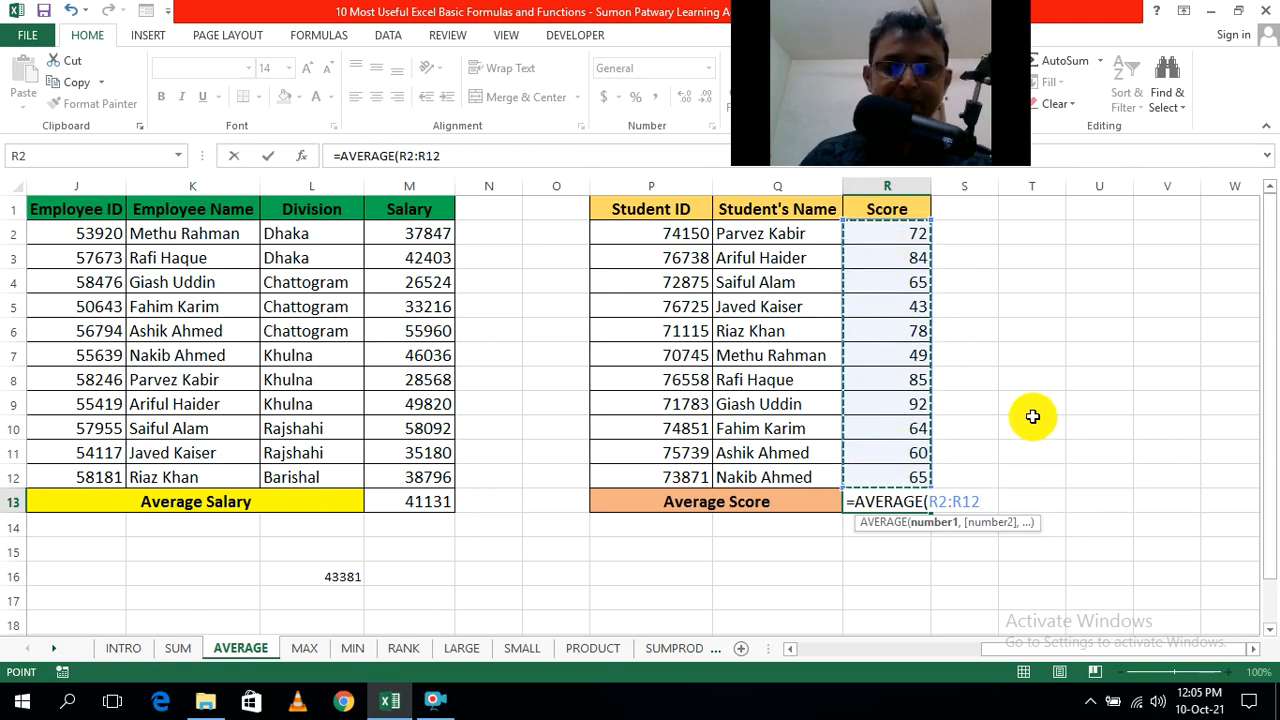
type(")")
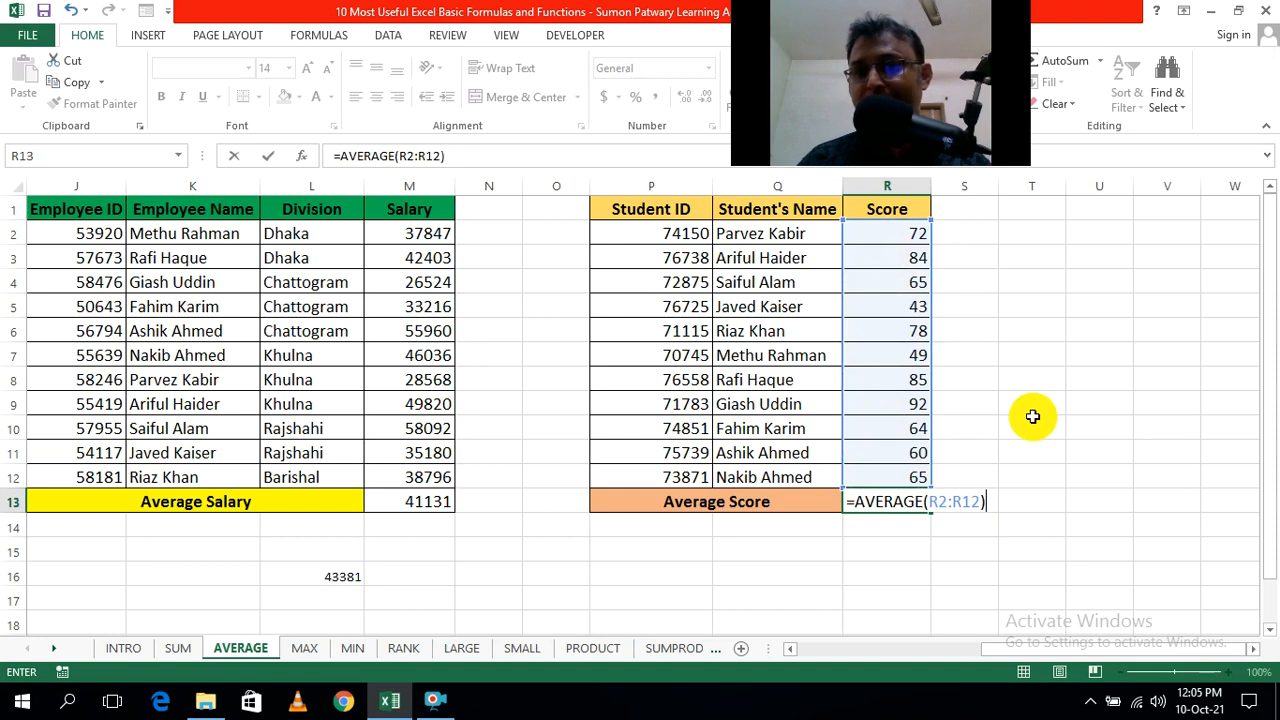
key("Return")
left_click(1040, 466)
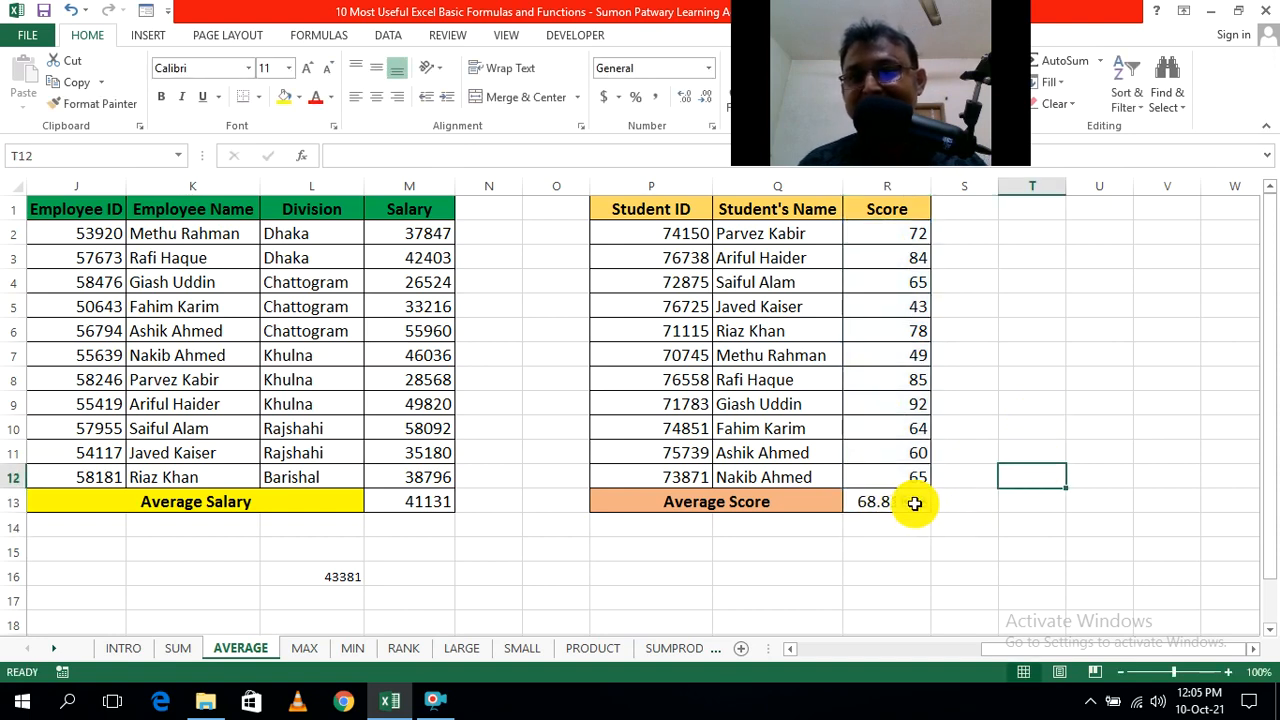
left_click(976, 554)
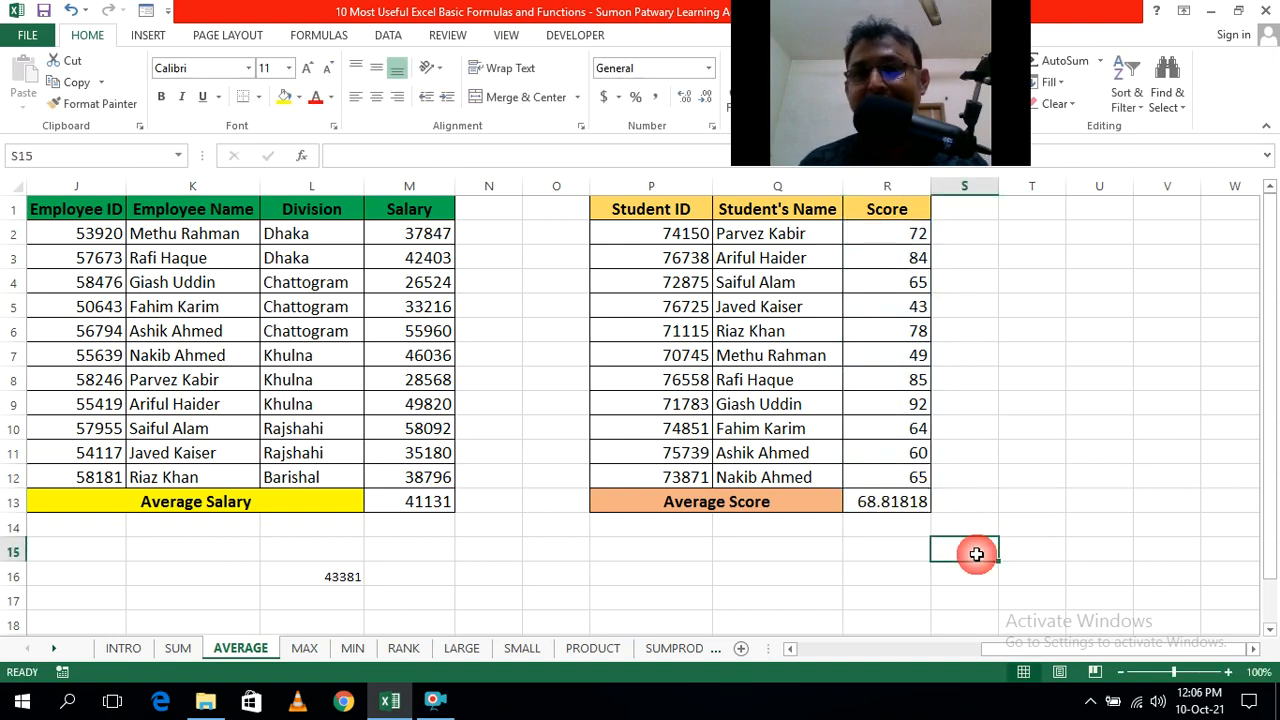
Step: Format the average score in R13 to show no decimal places
left_click(904, 507)
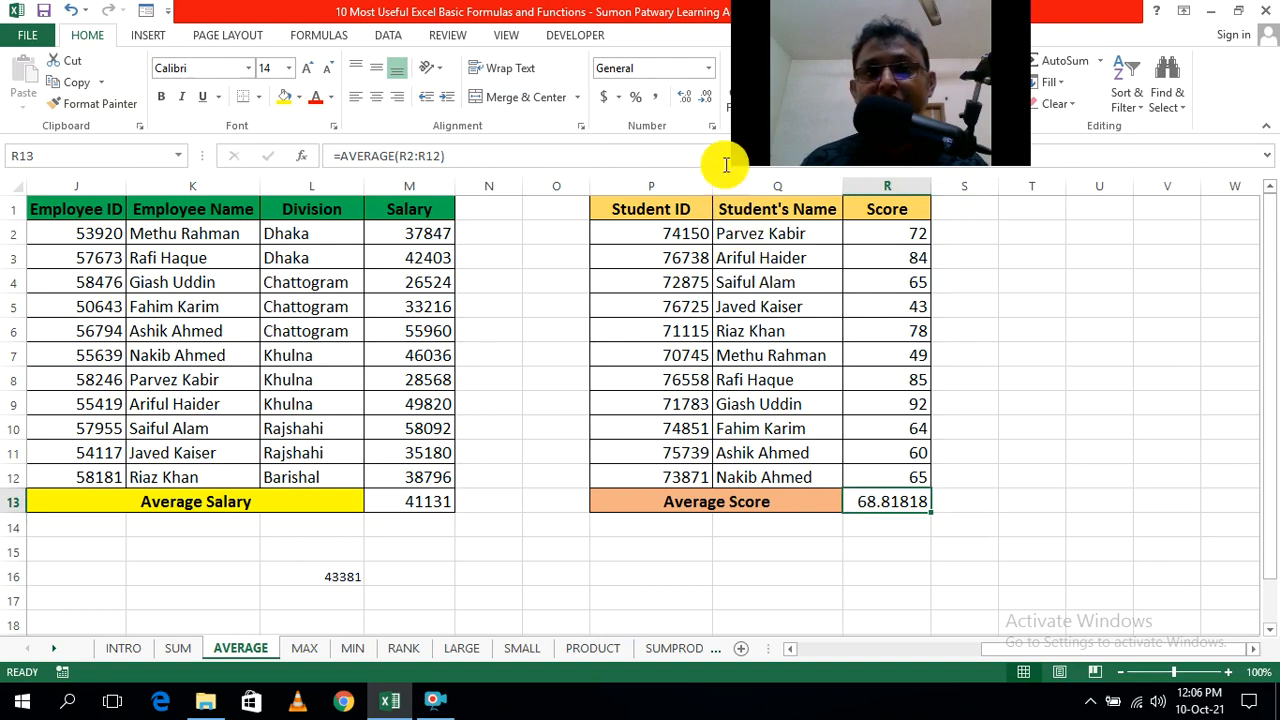
left_click(703, 104)
left_click(703, 104)
left_click(703, 104)
left_click(703, 104)
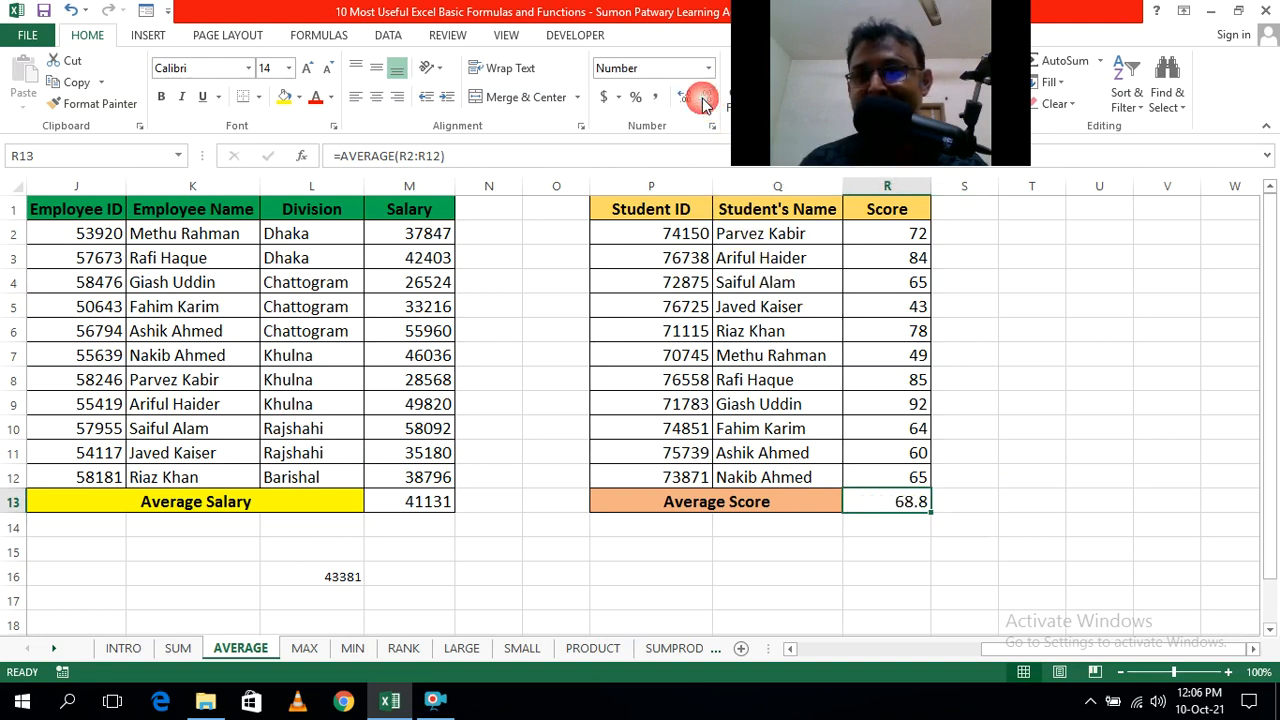
left_click(703, 104)
left_click(1028, 461)
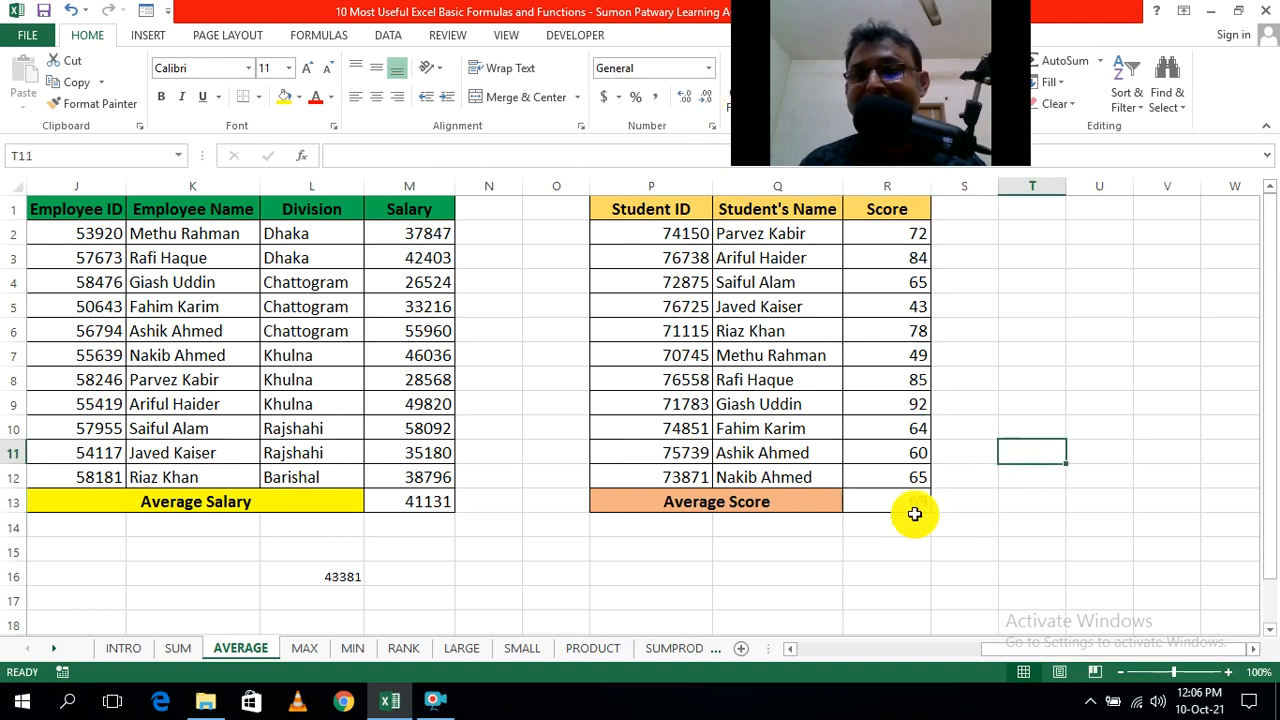
left_click(988, 521)
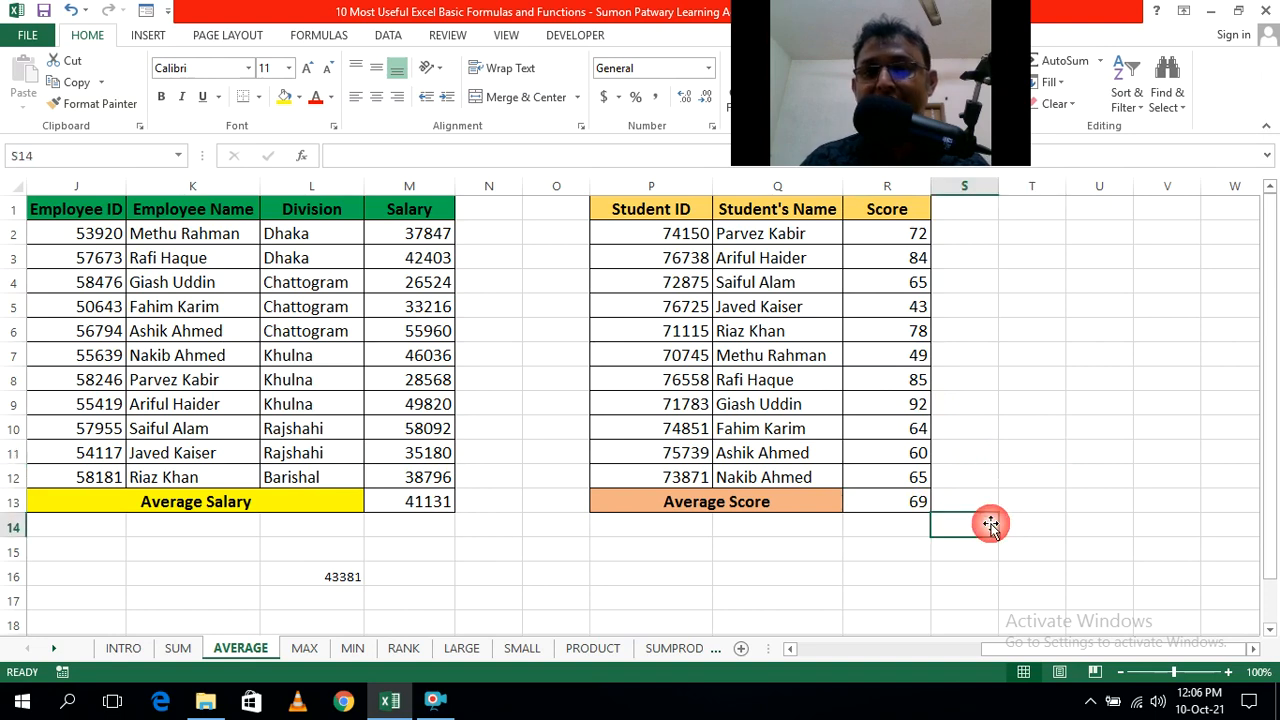
Step: Show the average score in R13 with two decimal places
left_click(884, 502)
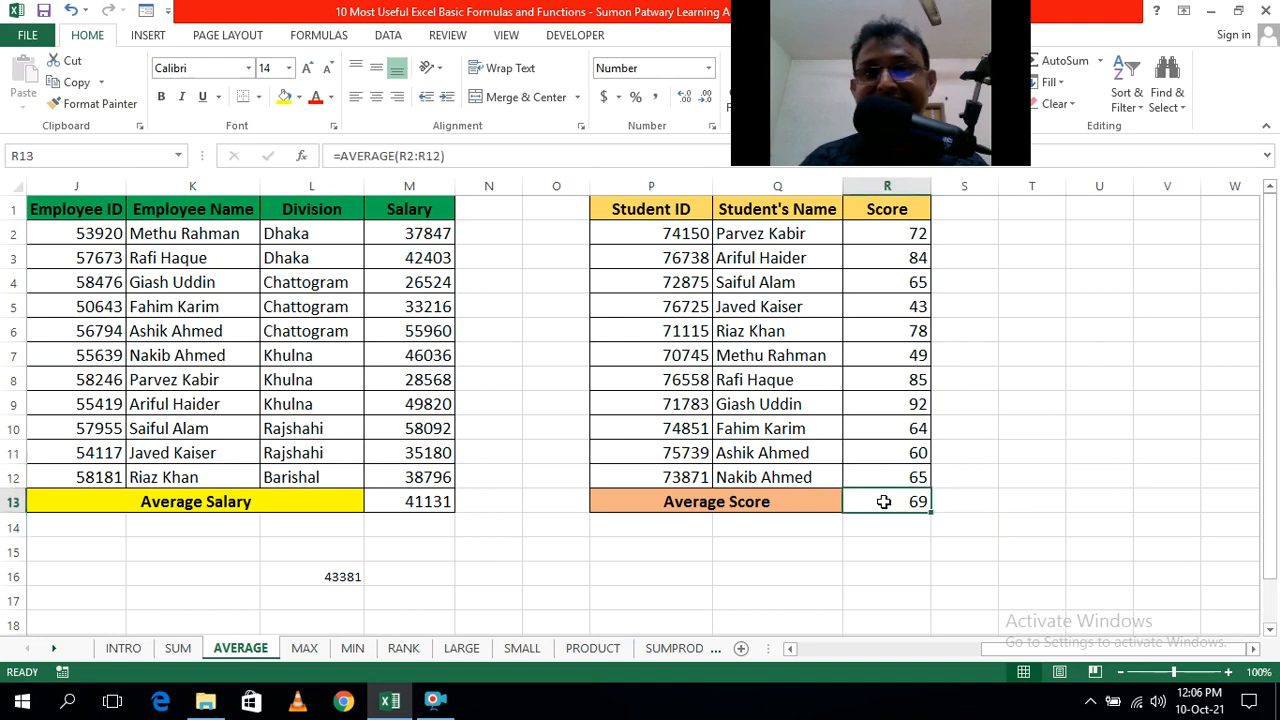
left_click(686, 98)
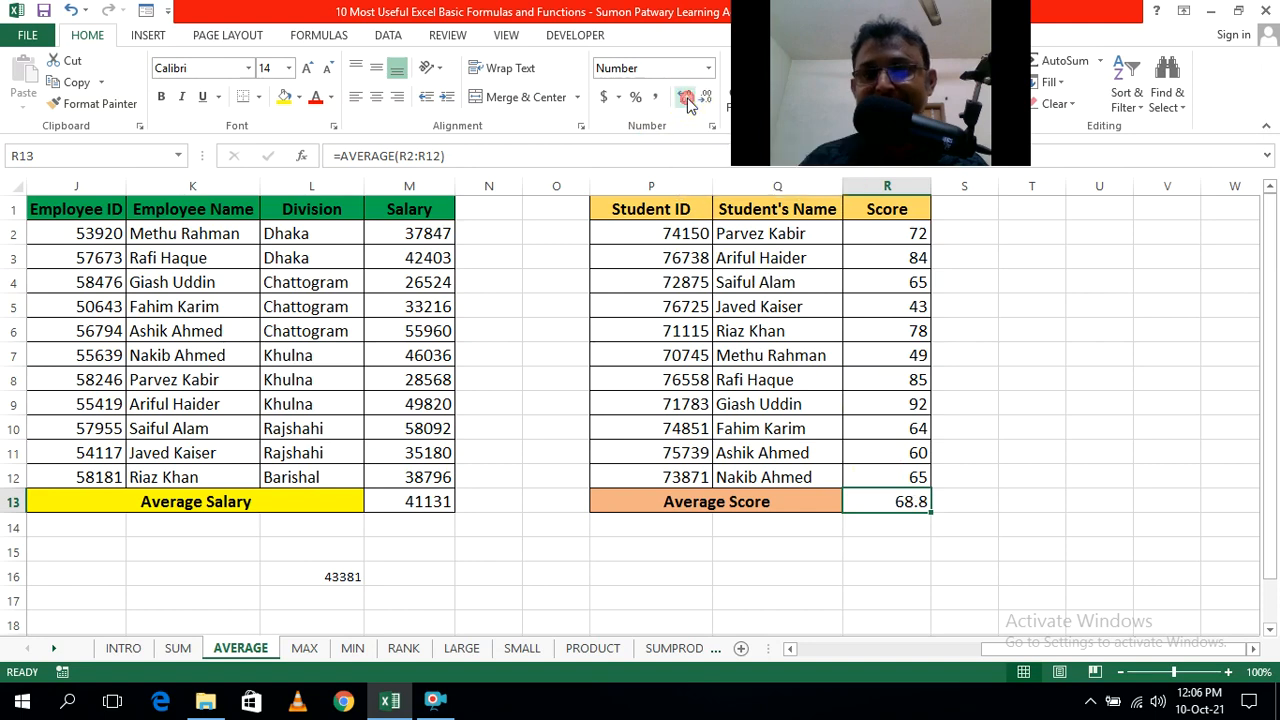
left_click(687, 98)
left_click(1069, 521)
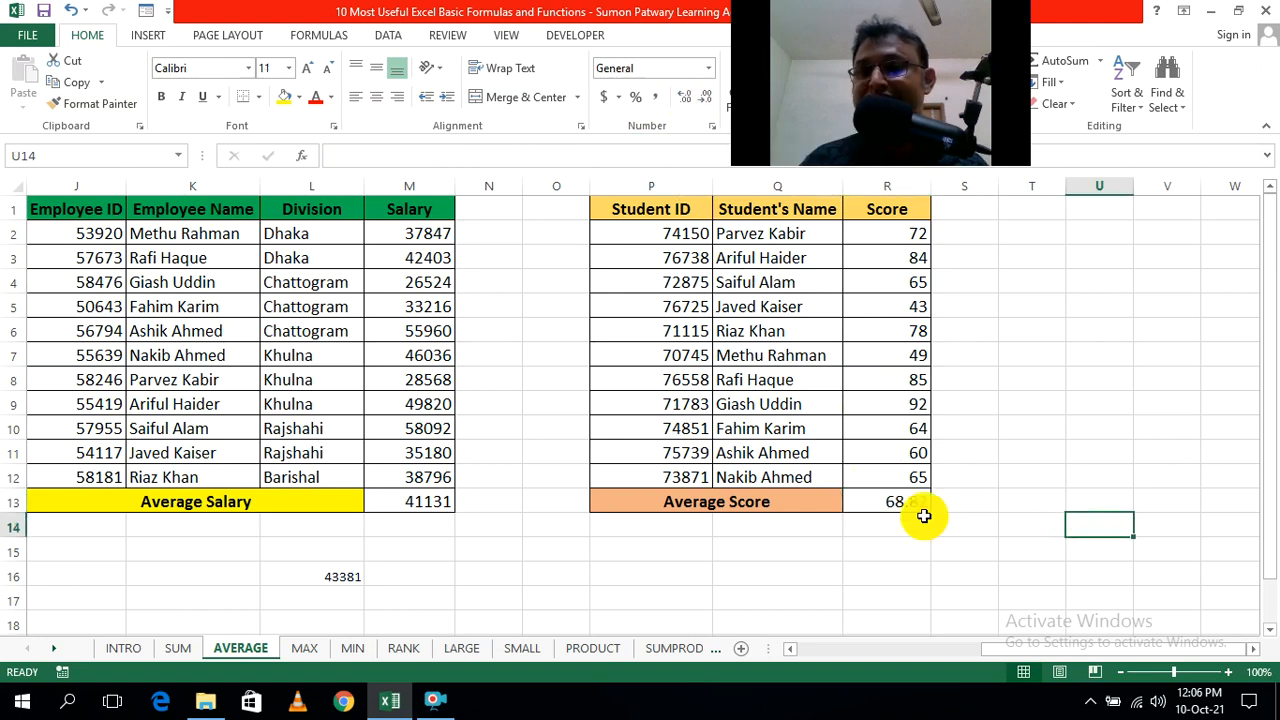
left_click(1000, 502)
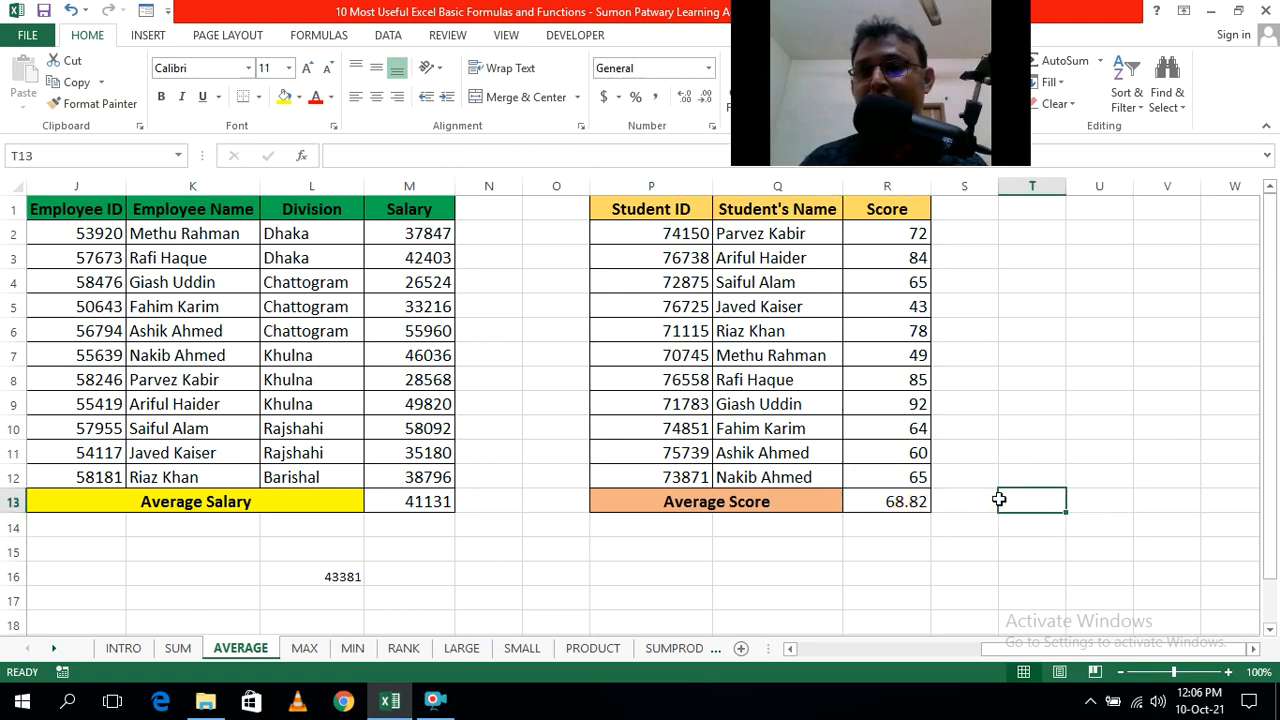
Step: Remove both decimal places from the average score in R13 again
left_click(920, 508)
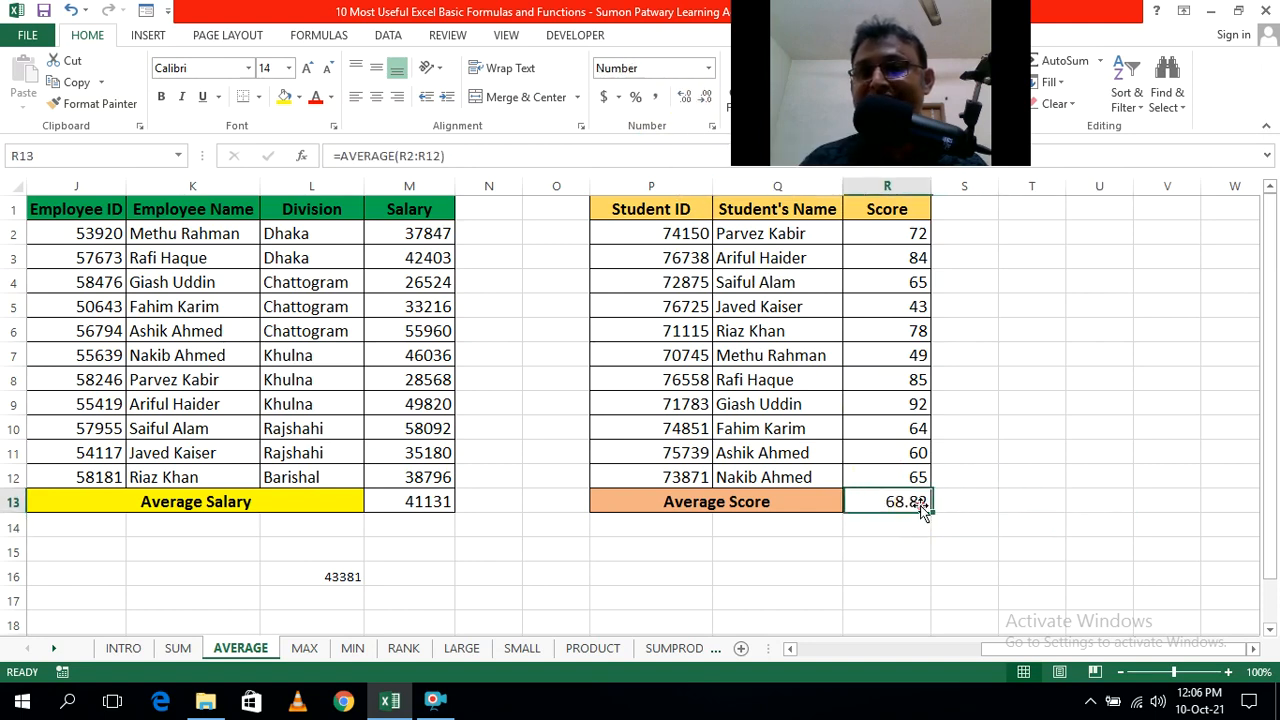
left_click(705, 98)
left_click(705, 98)
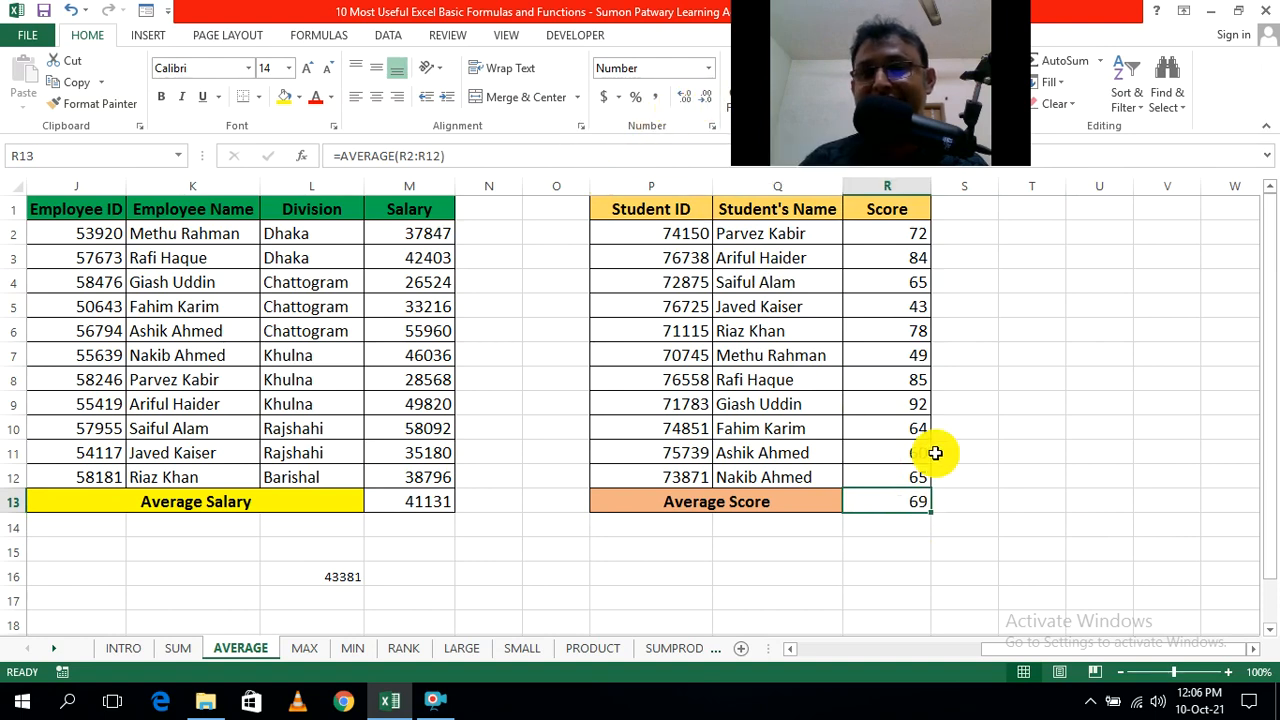
left_click(1027, 505)
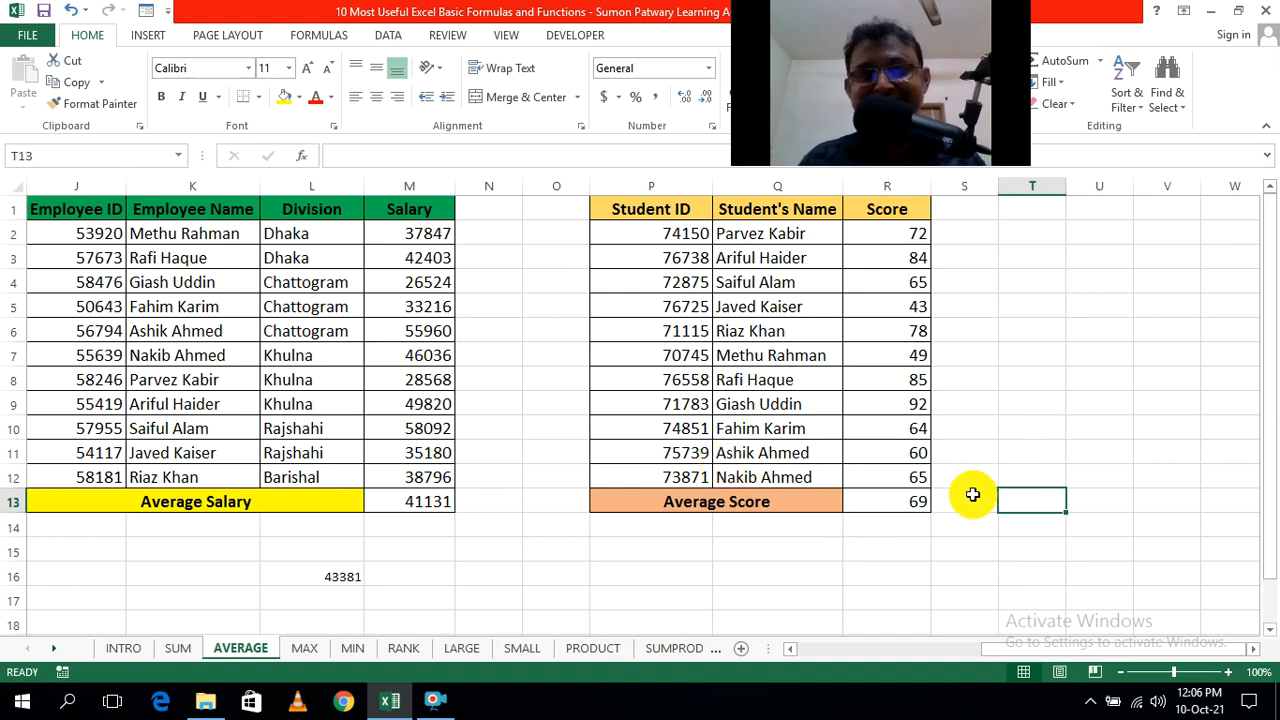
Step: Open the MAX sheet and view the MAX function's description from the empty cell D15, cancelling the entry
left_click(300, 652)
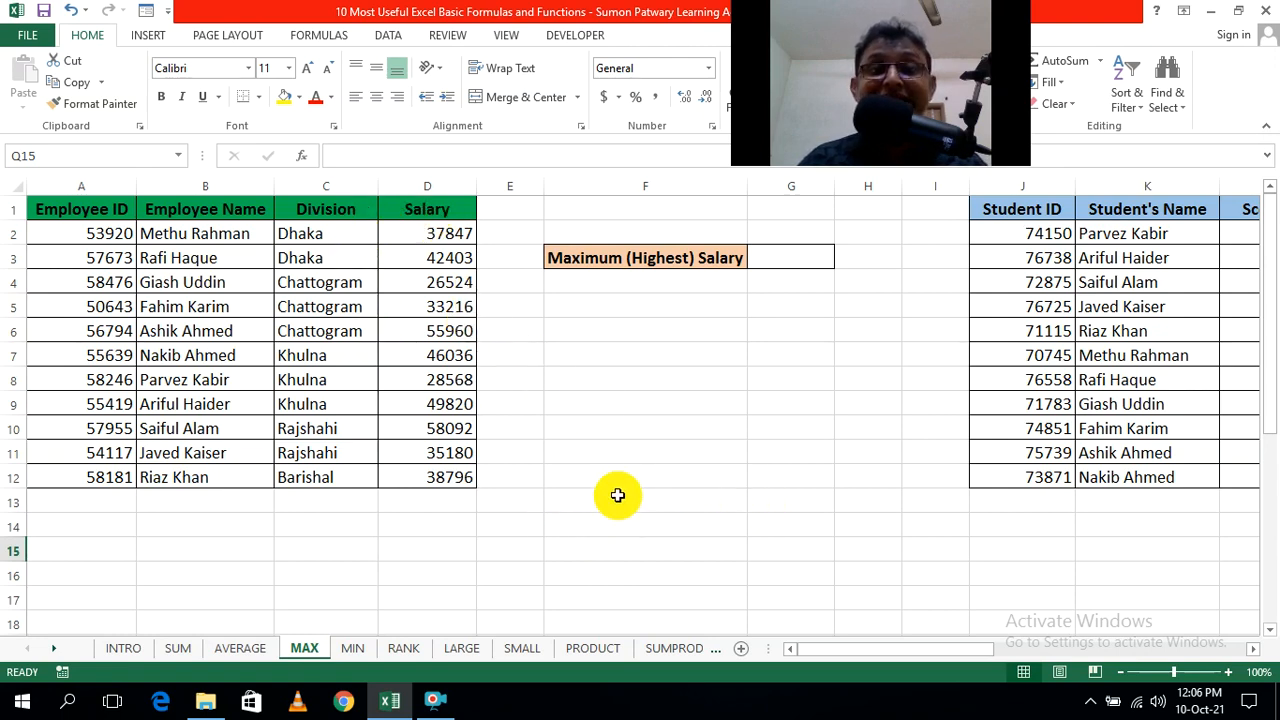
left_click(423, 548)
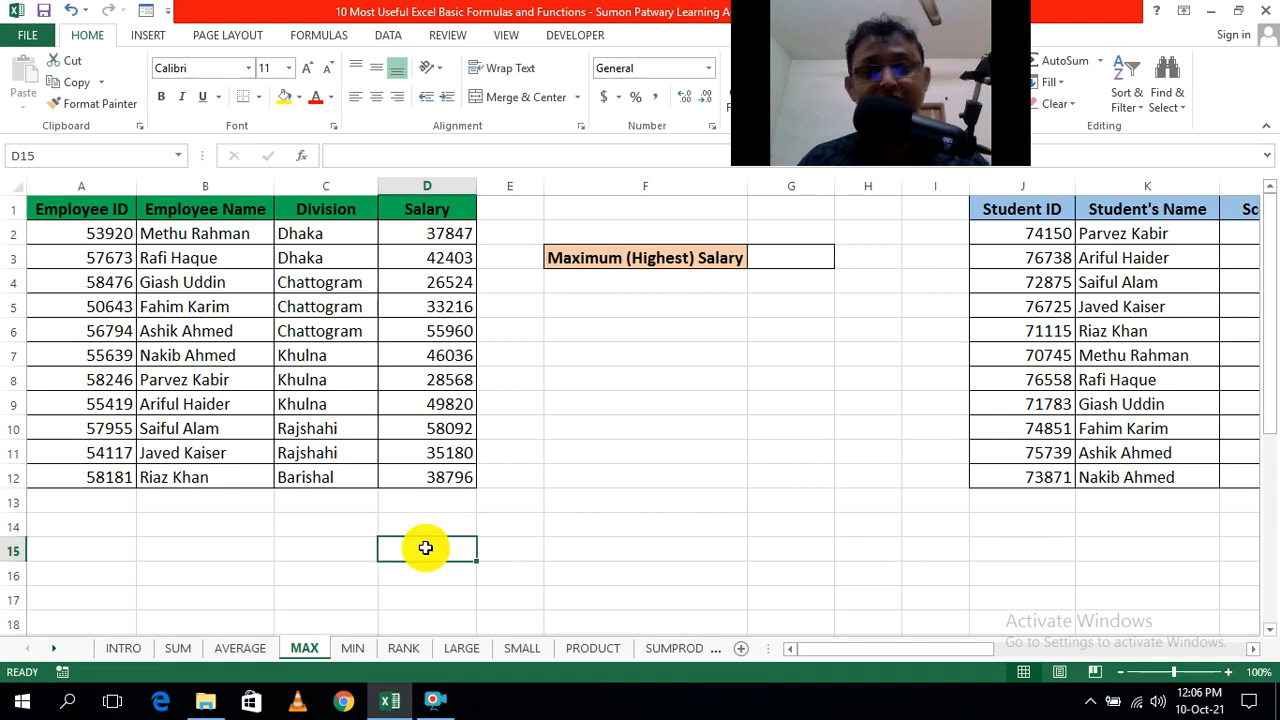
type("=max")
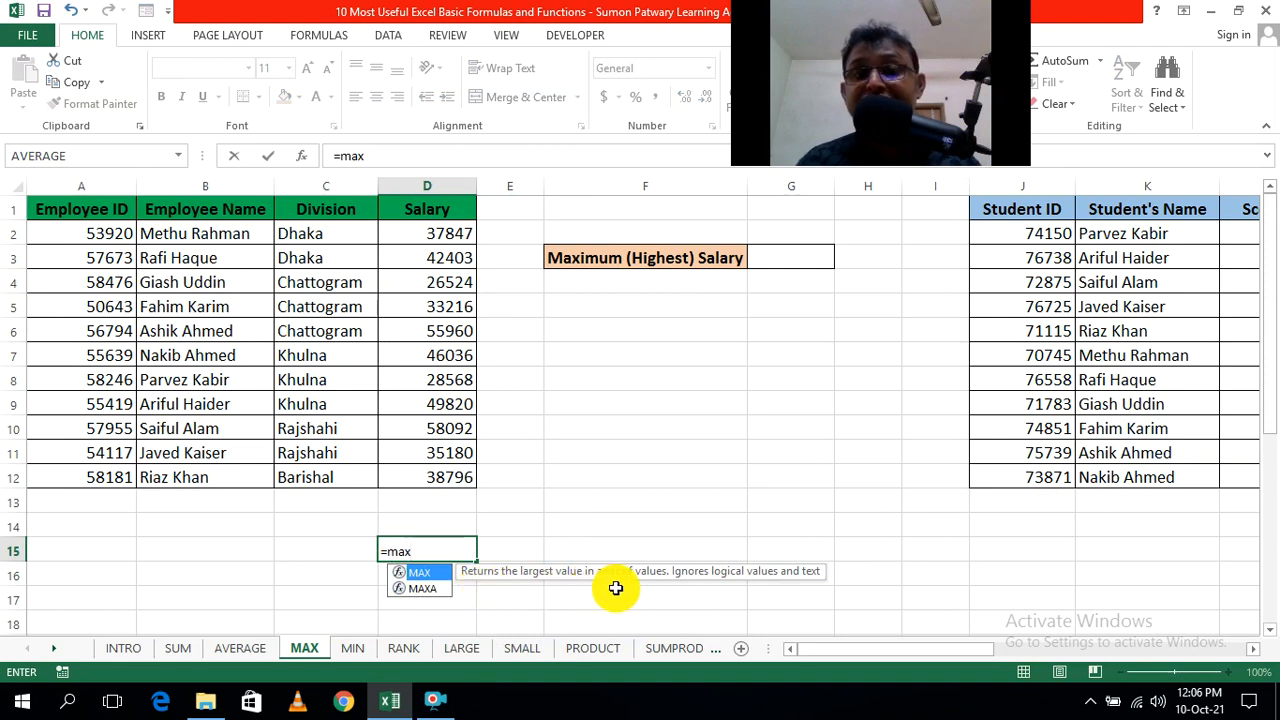
key("Escape")
key("Escape")
left_click(669, 570)
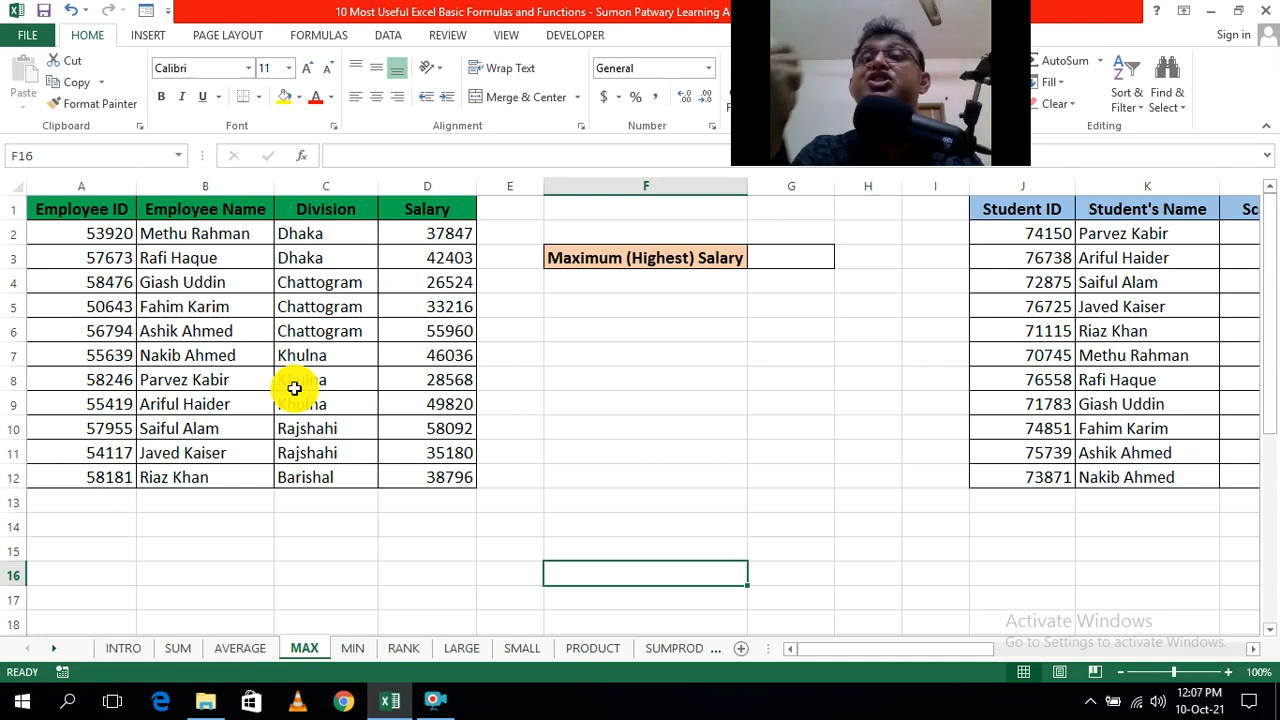
Step: Calculate the highest salary in G3 with the formula =MAX(D2:D12)
left_click(820, 420)
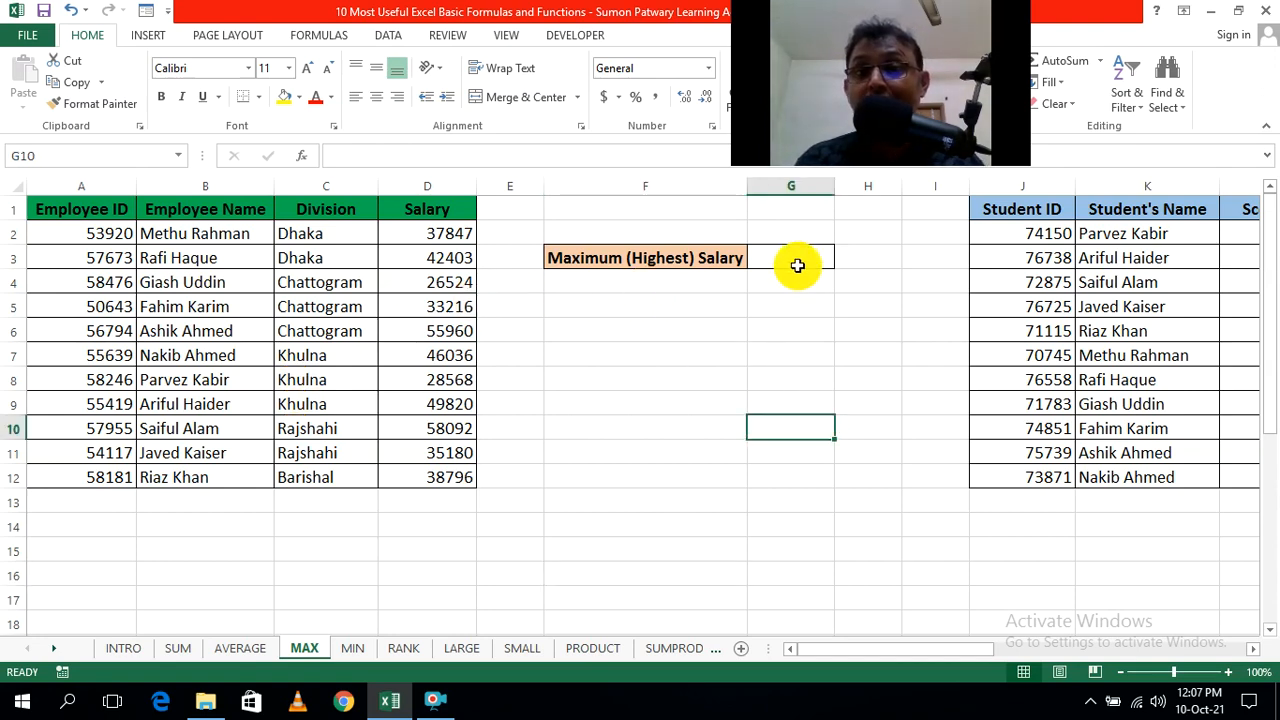
left_click(796, 262)
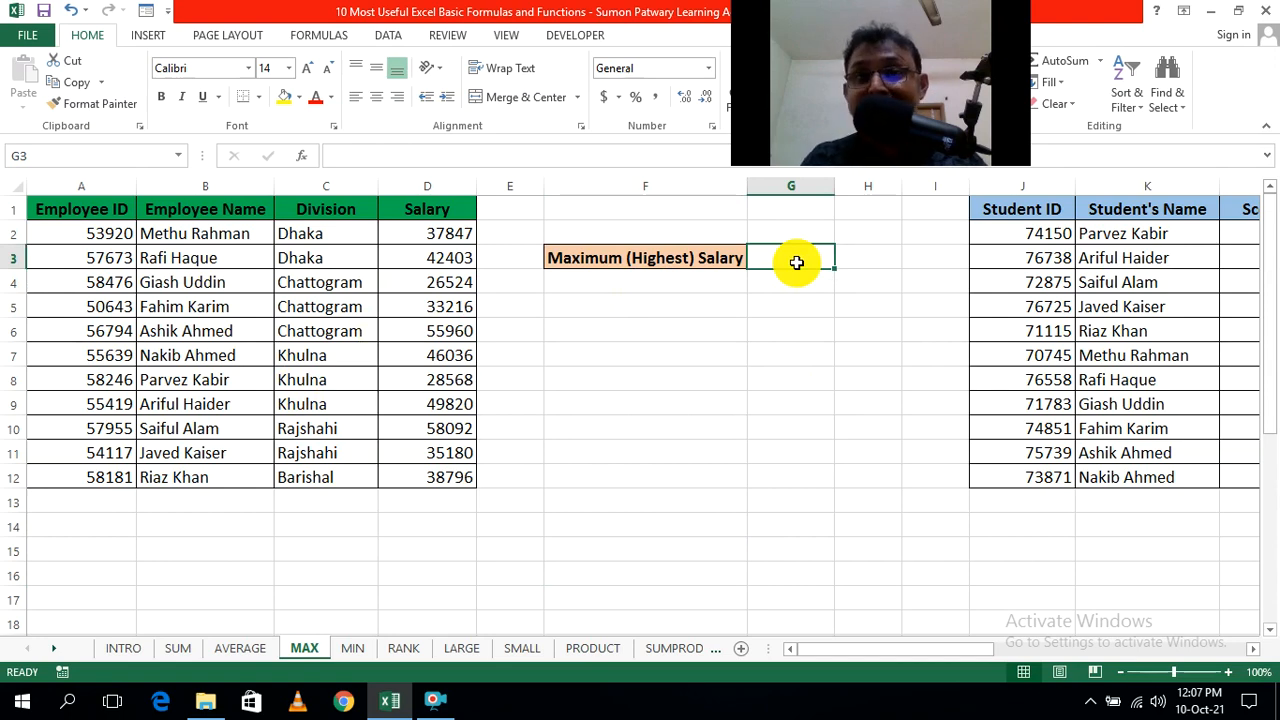
type("=")
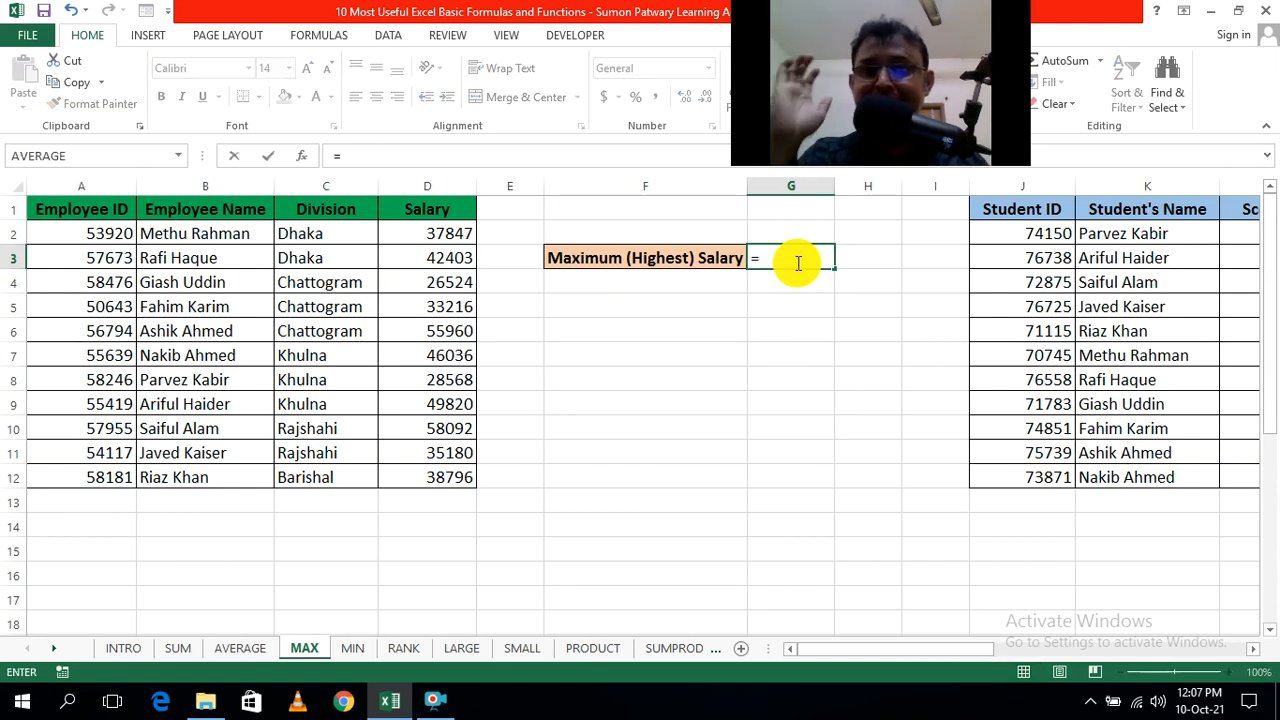
type("max")
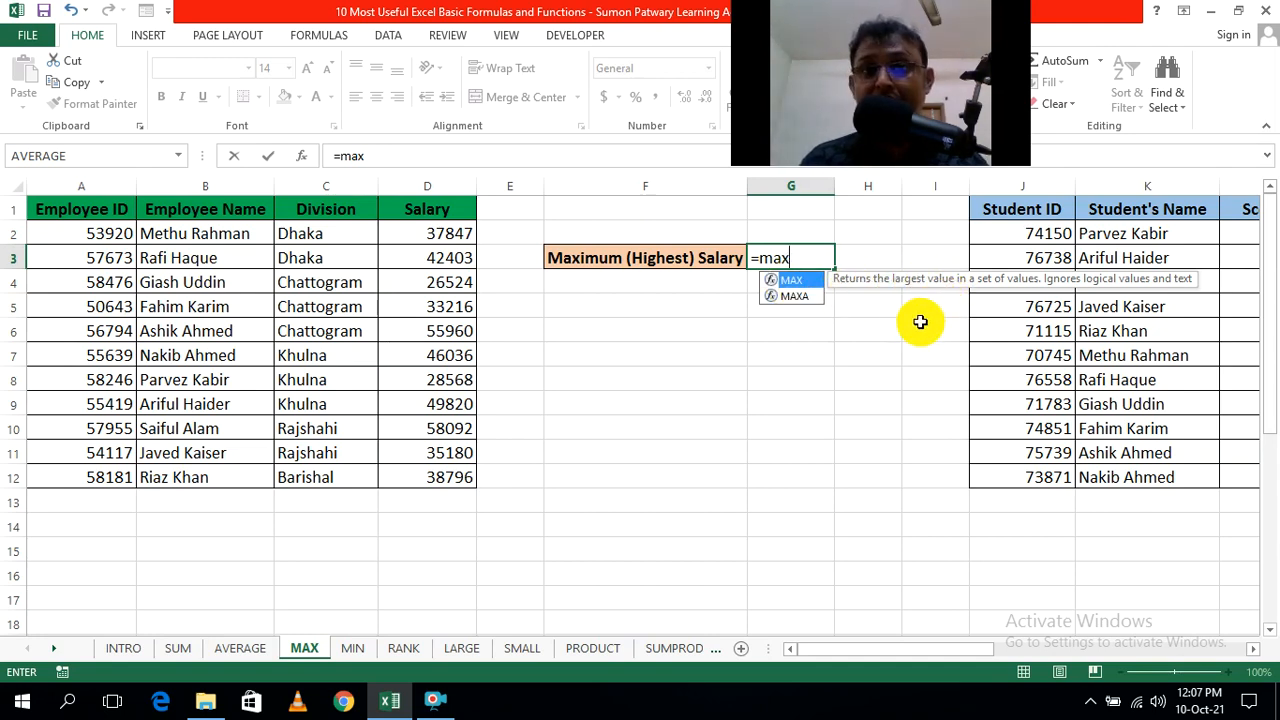
key("Tab")
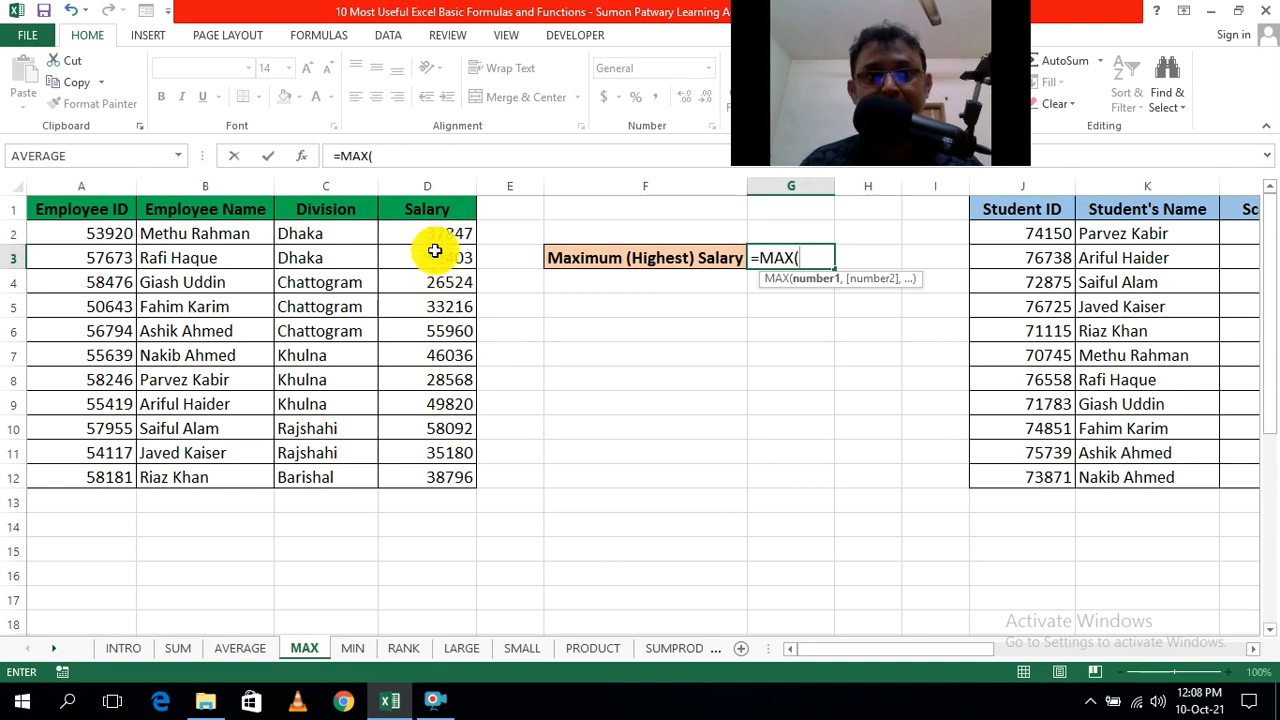
left_click_drag(423, 234, 434, 480)
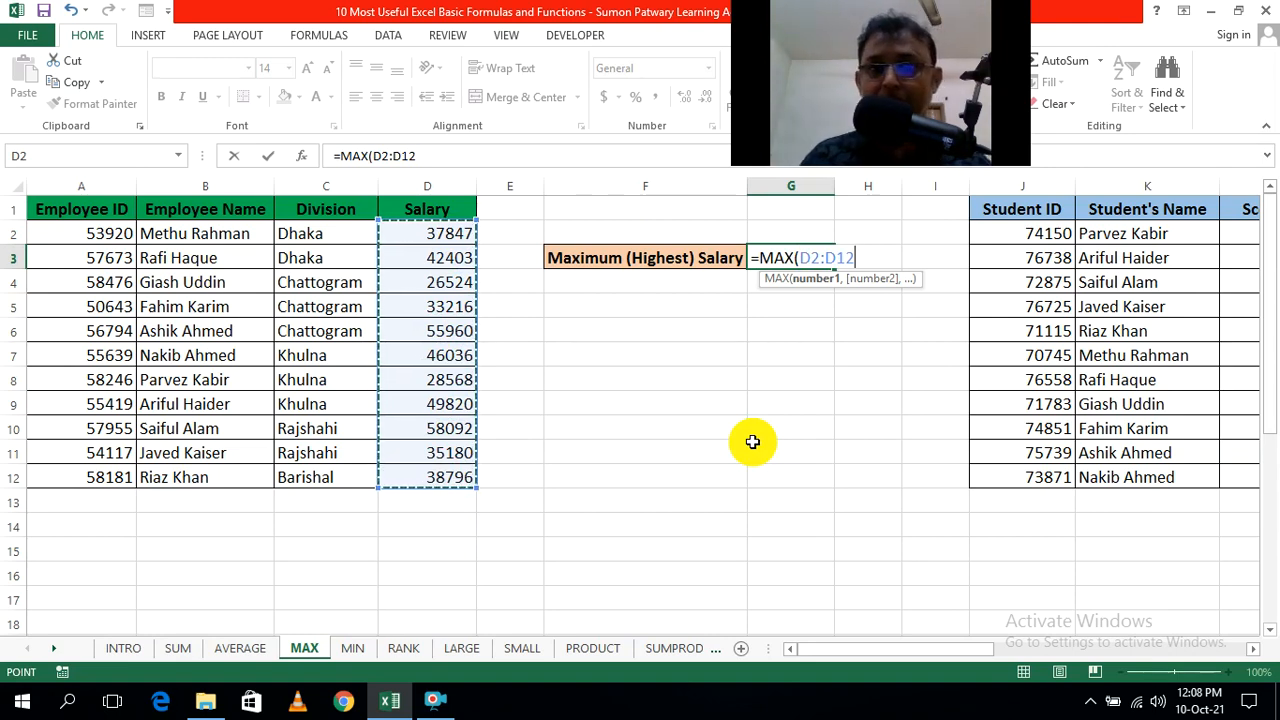
type(")")
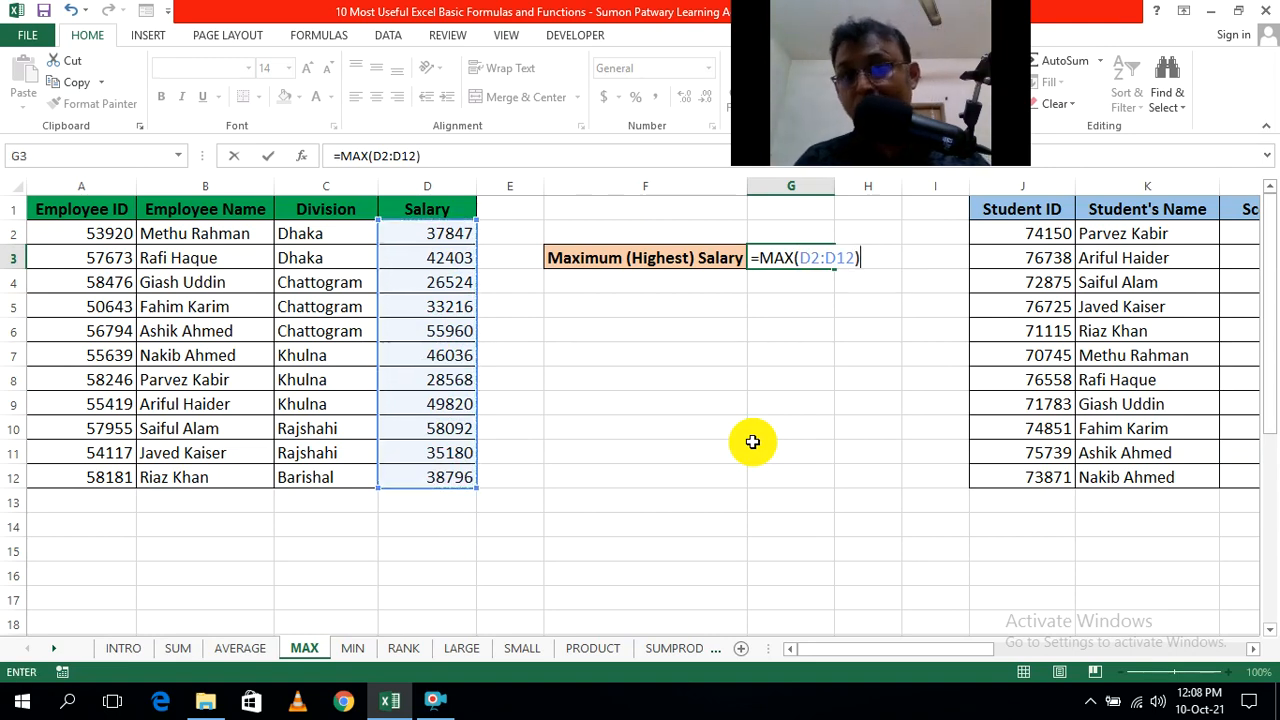
key("ctrl+Return")
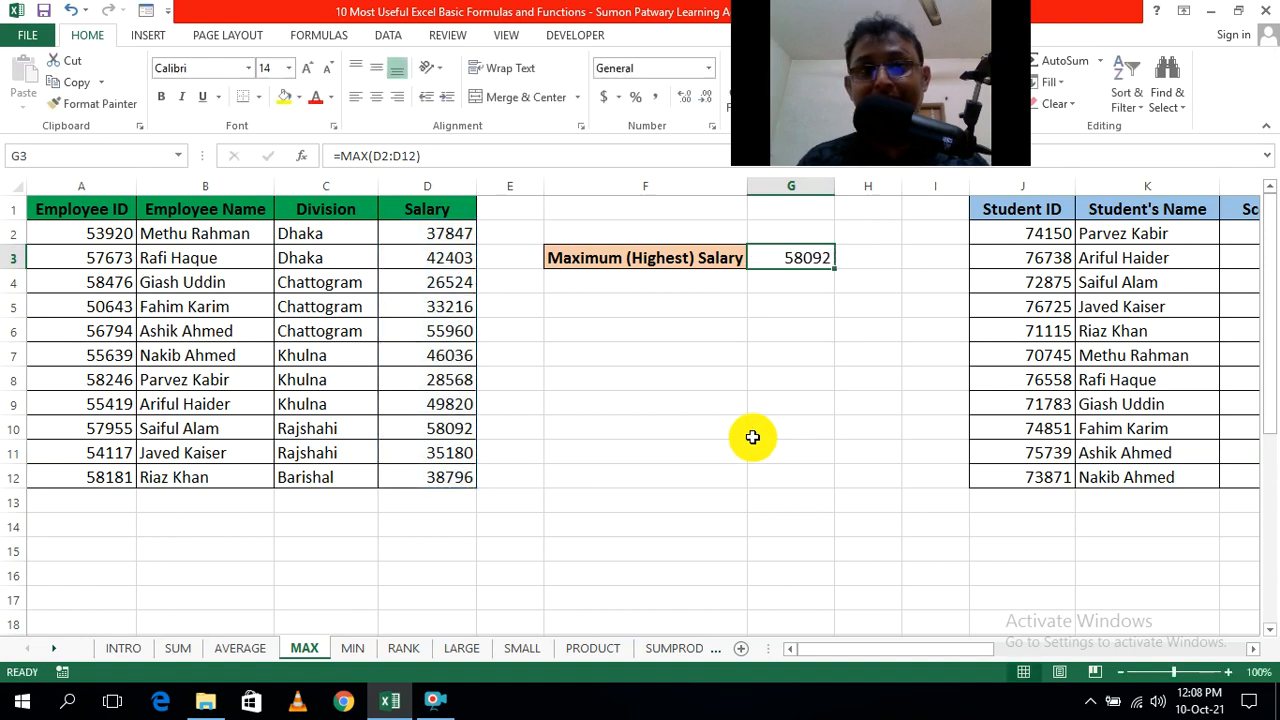
left_click(752, 437)
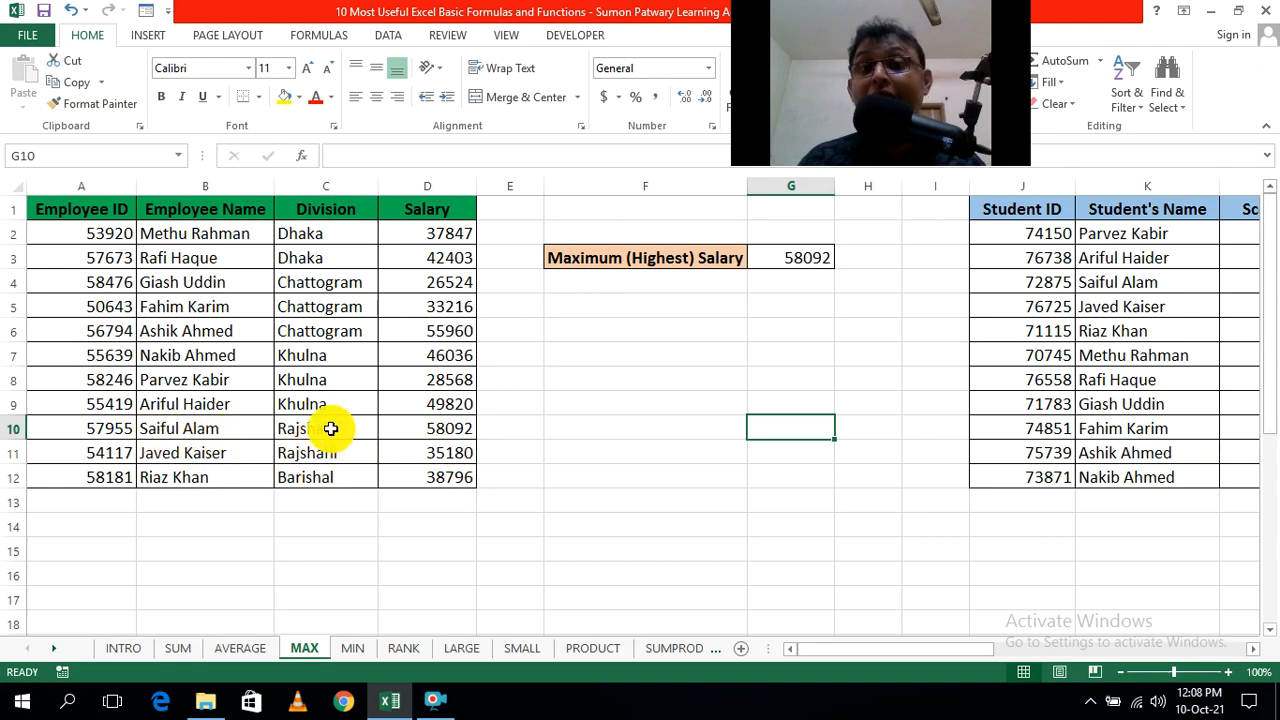
left_click(639, 450)
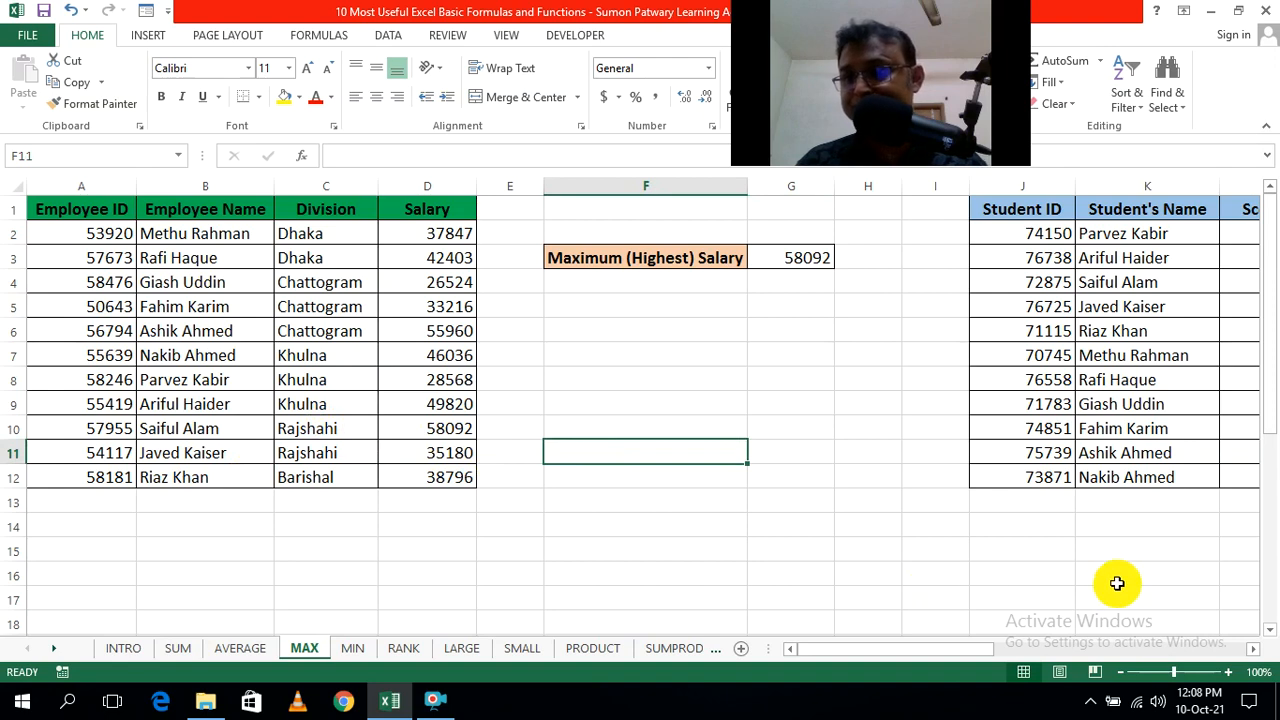
left_click(806, 566)
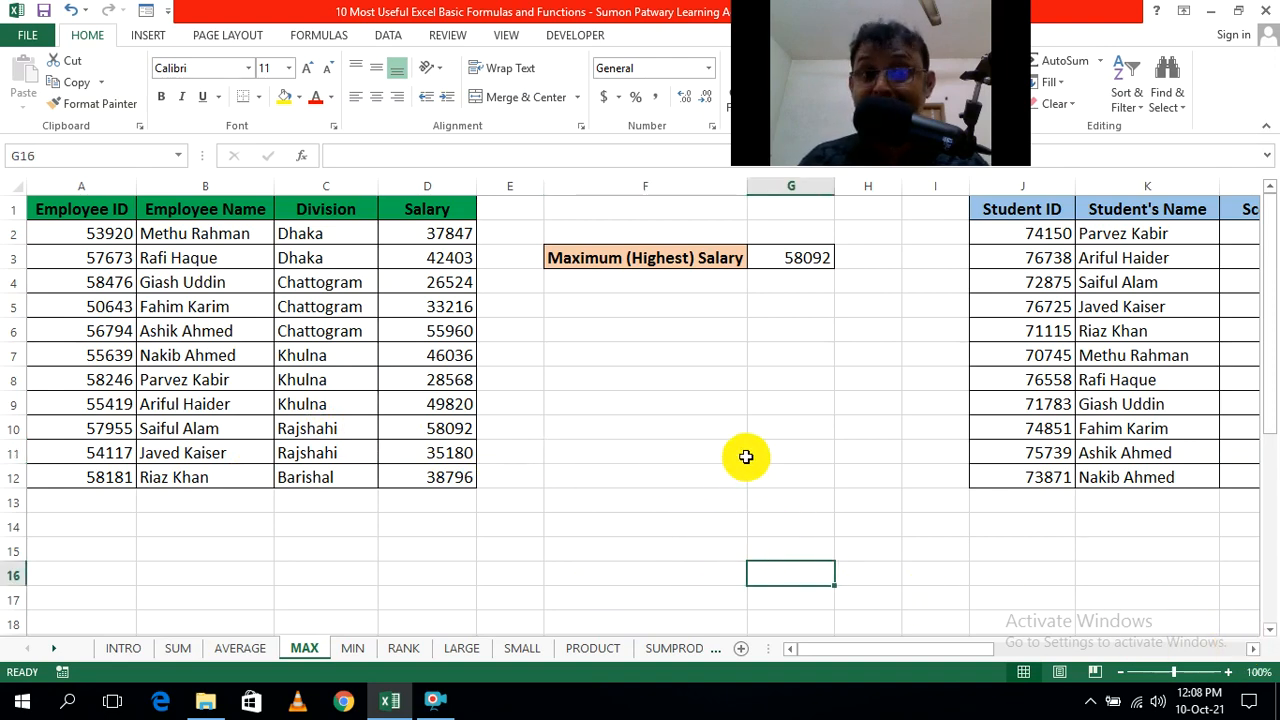
Step: Calculate the class's highest score in O3 with the formula =MAX(L2:L12)
left_click(1253, 648)
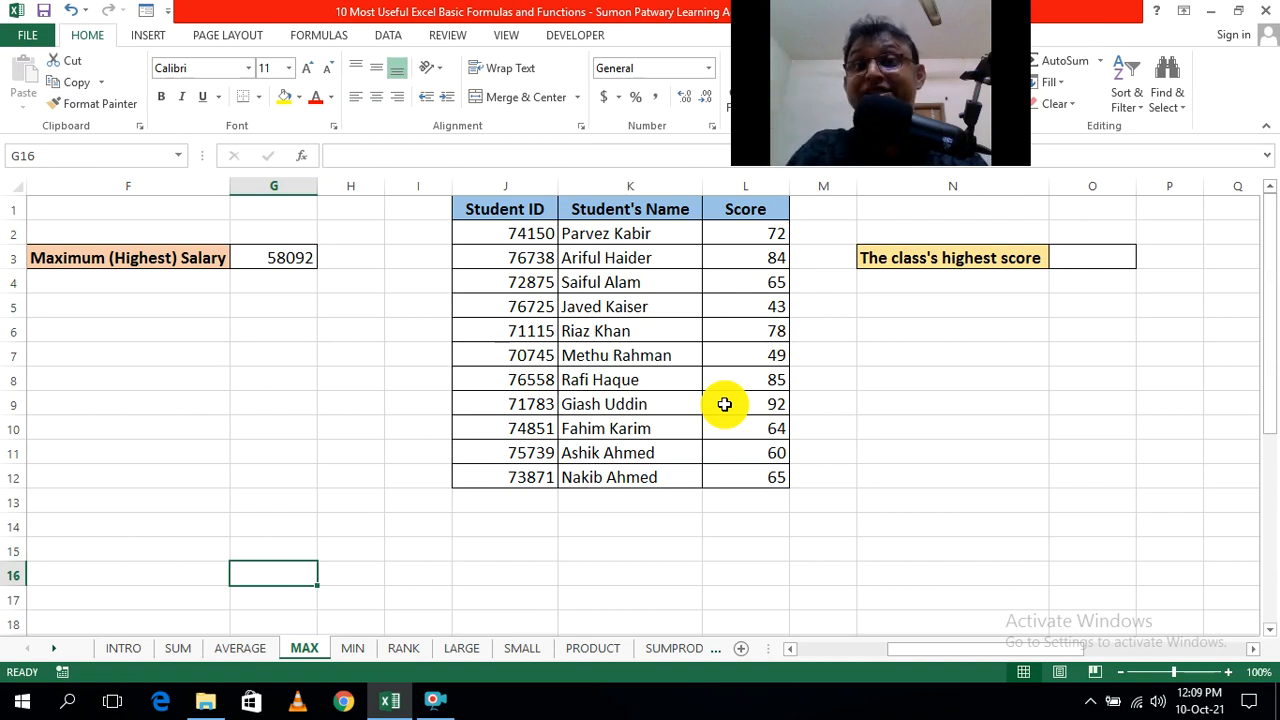
left_click(1063, 405)
left_click(1100, 260)
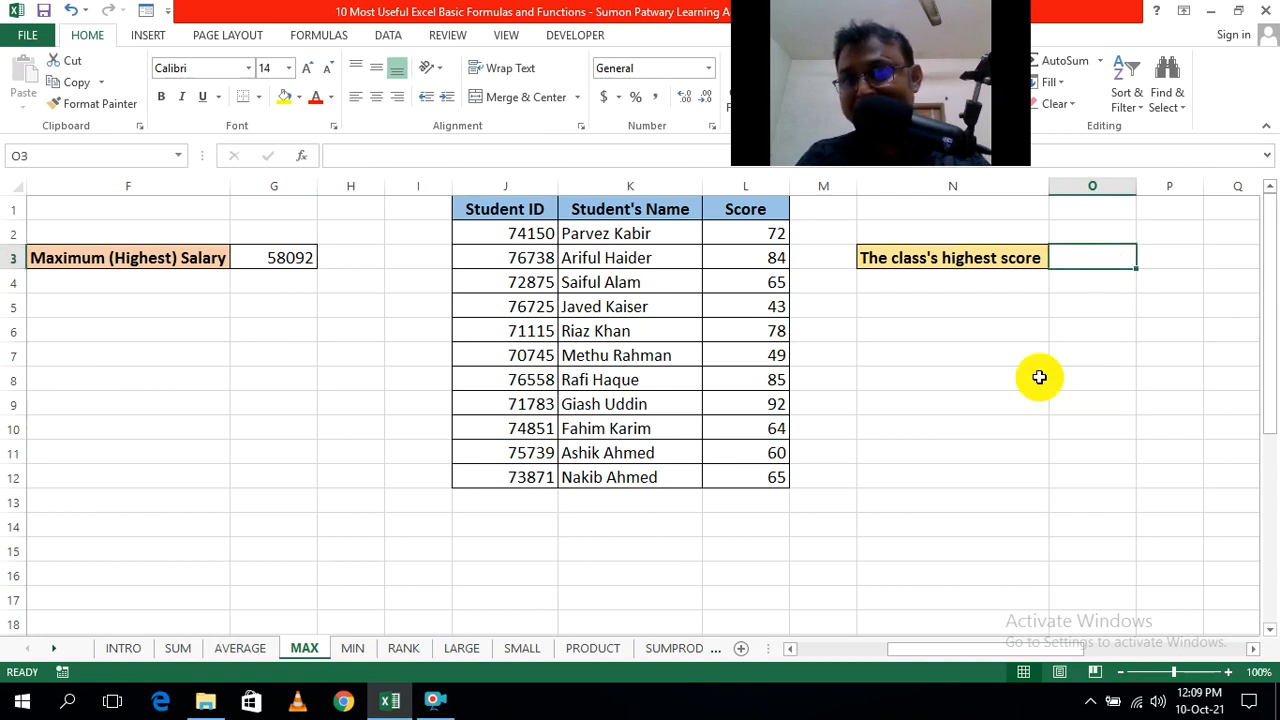
type("=")
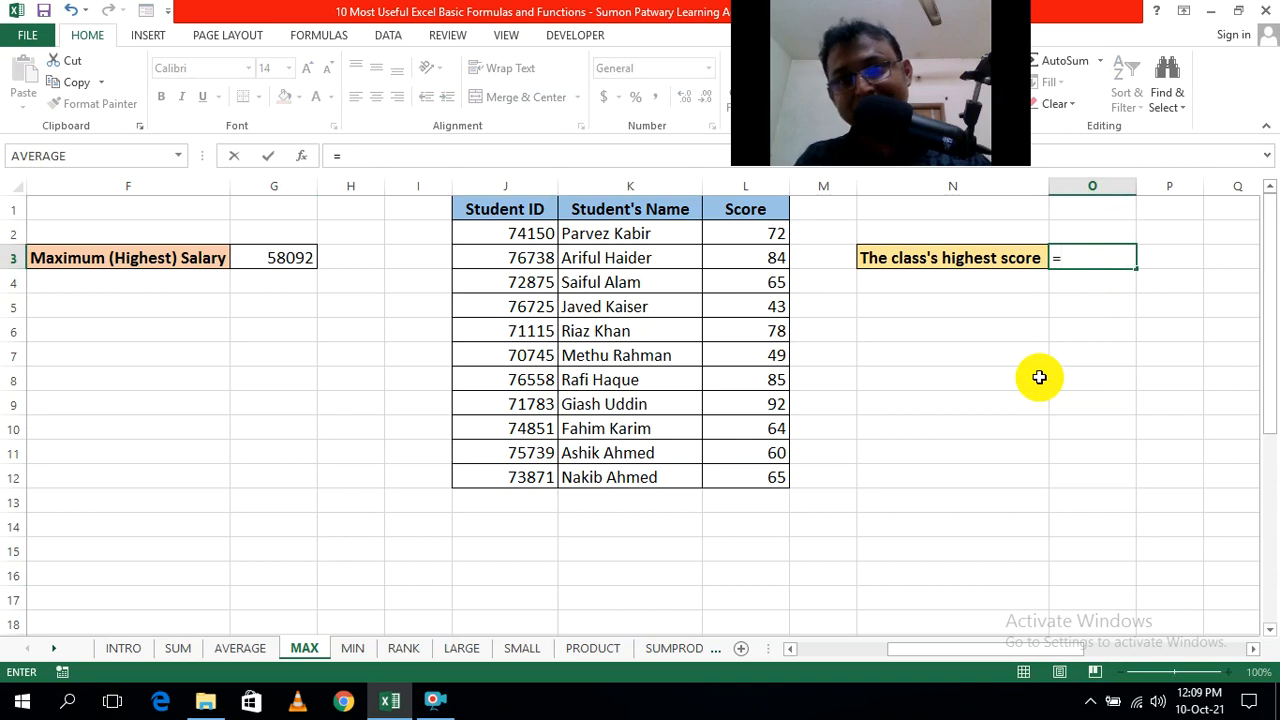
type("ma")
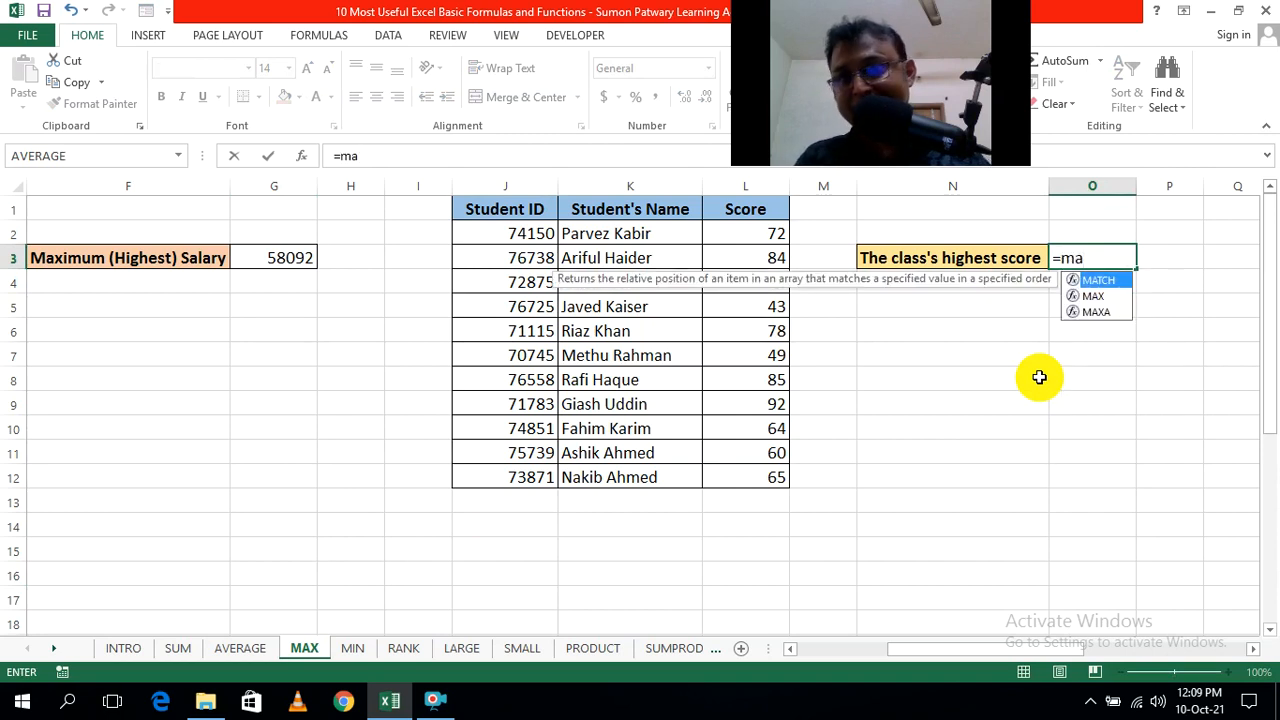
key("Down")
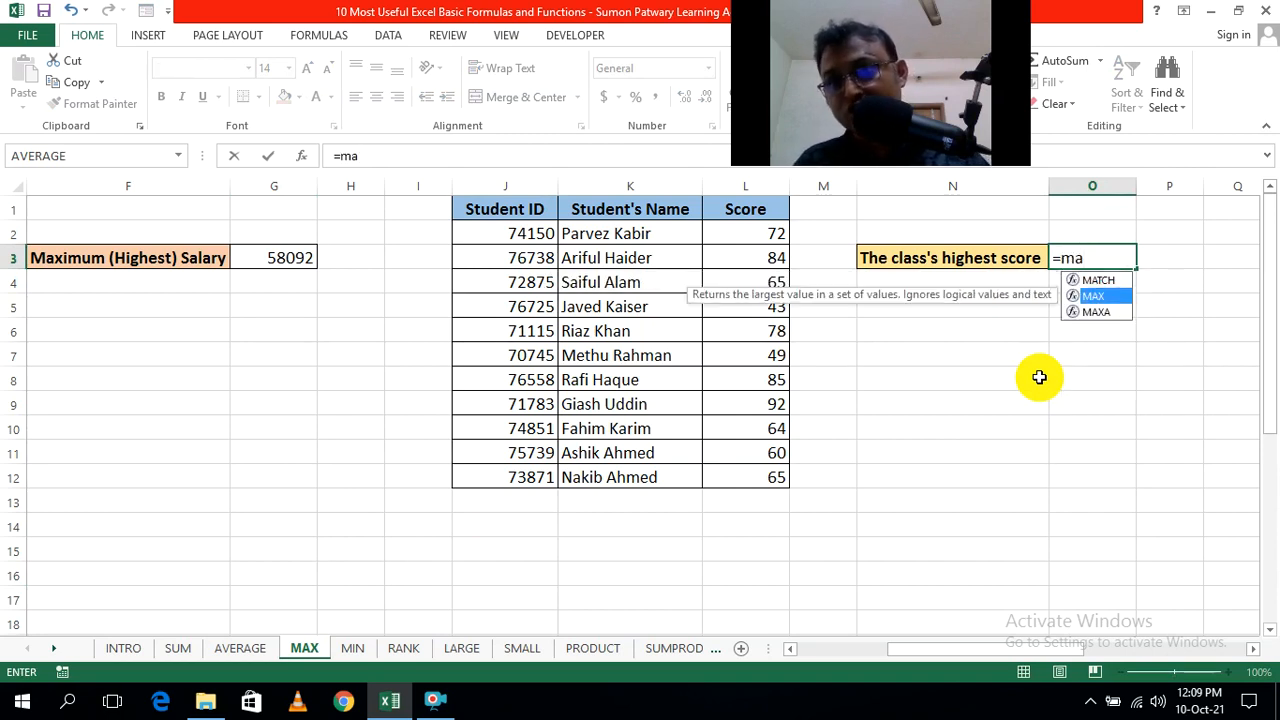
key("Tab")
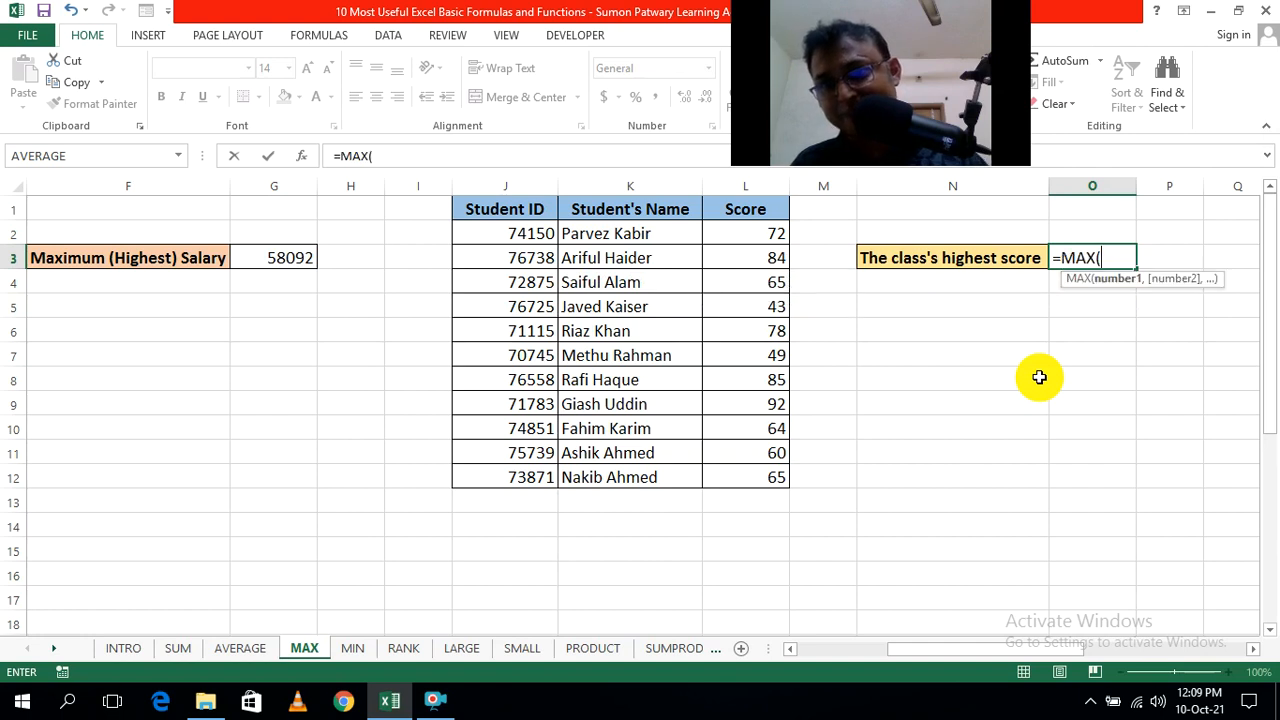
left_click_drag(741, 234, 757, 480)
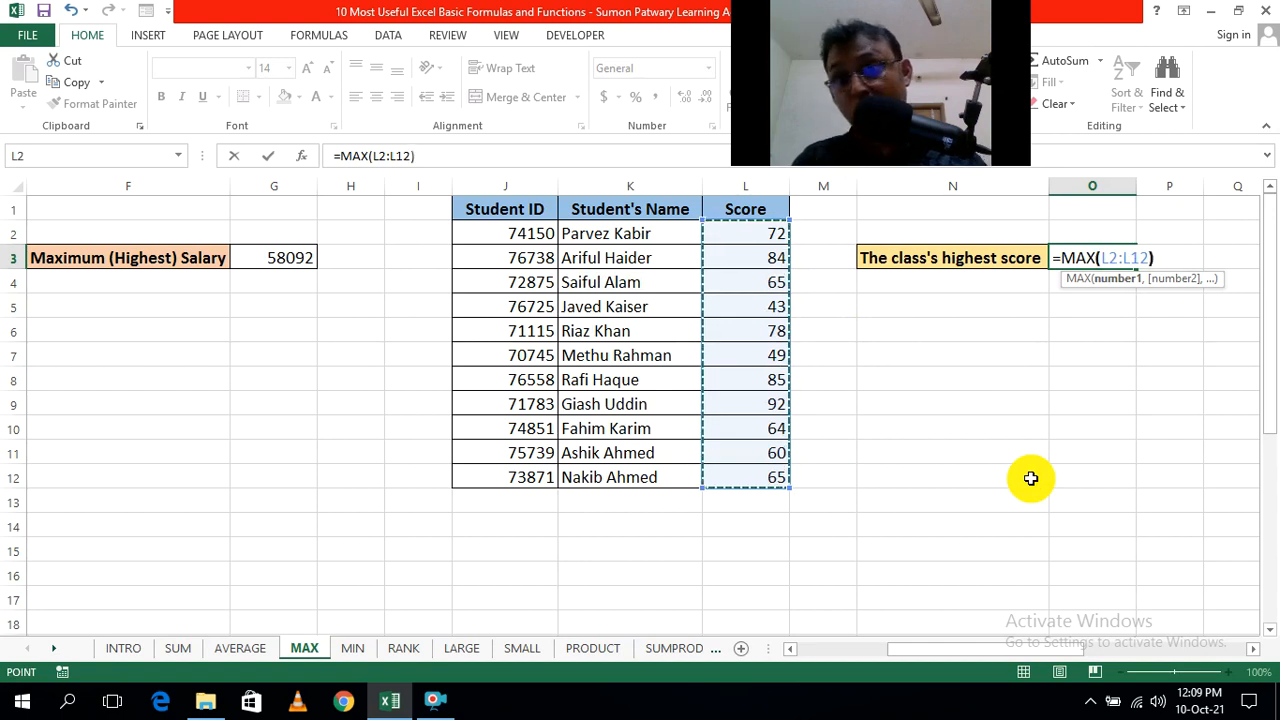
type(")")
key("Return")
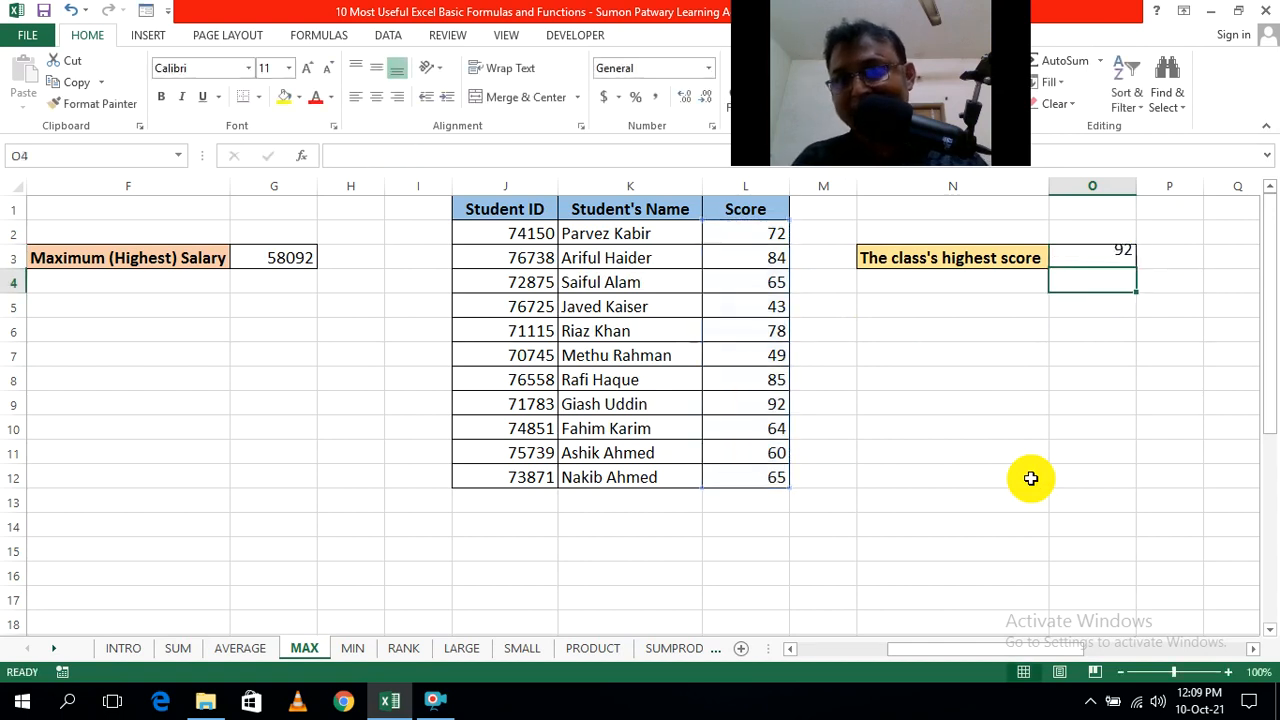
left_click(1031, 478)
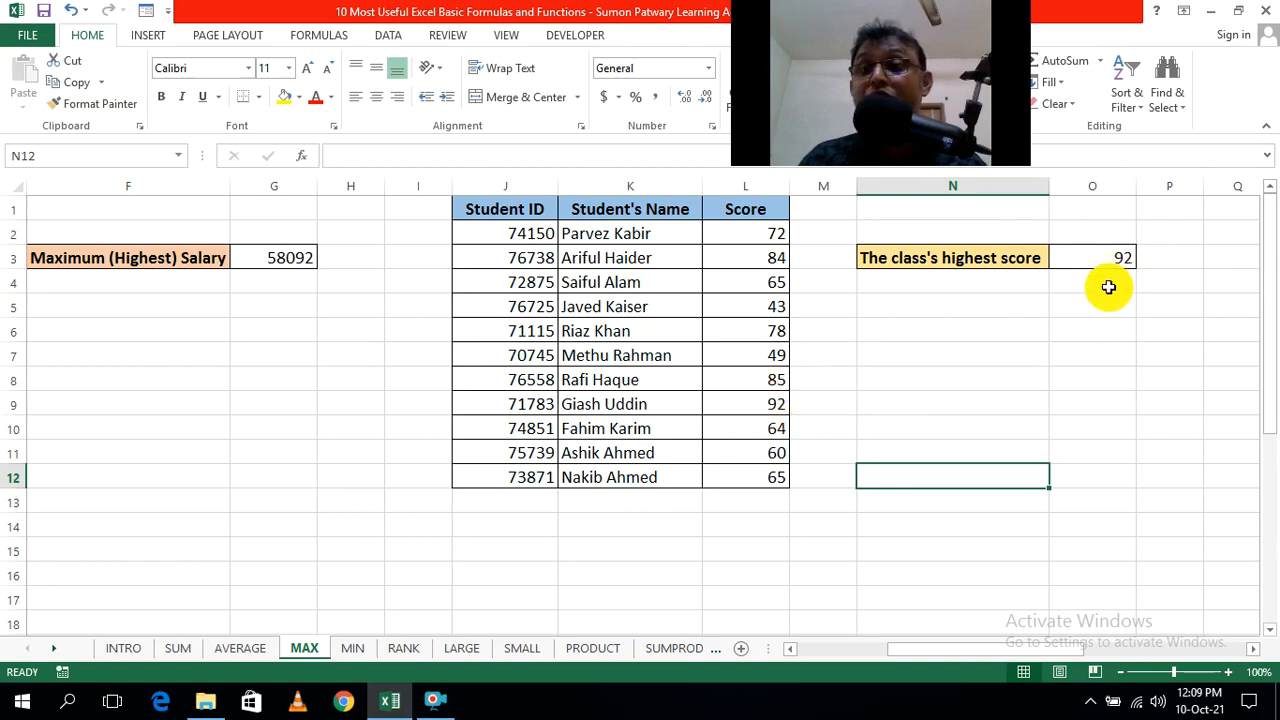
Step: Locate the highest score in the Score column and the name of the student who achieved it
left_click(766, 404)
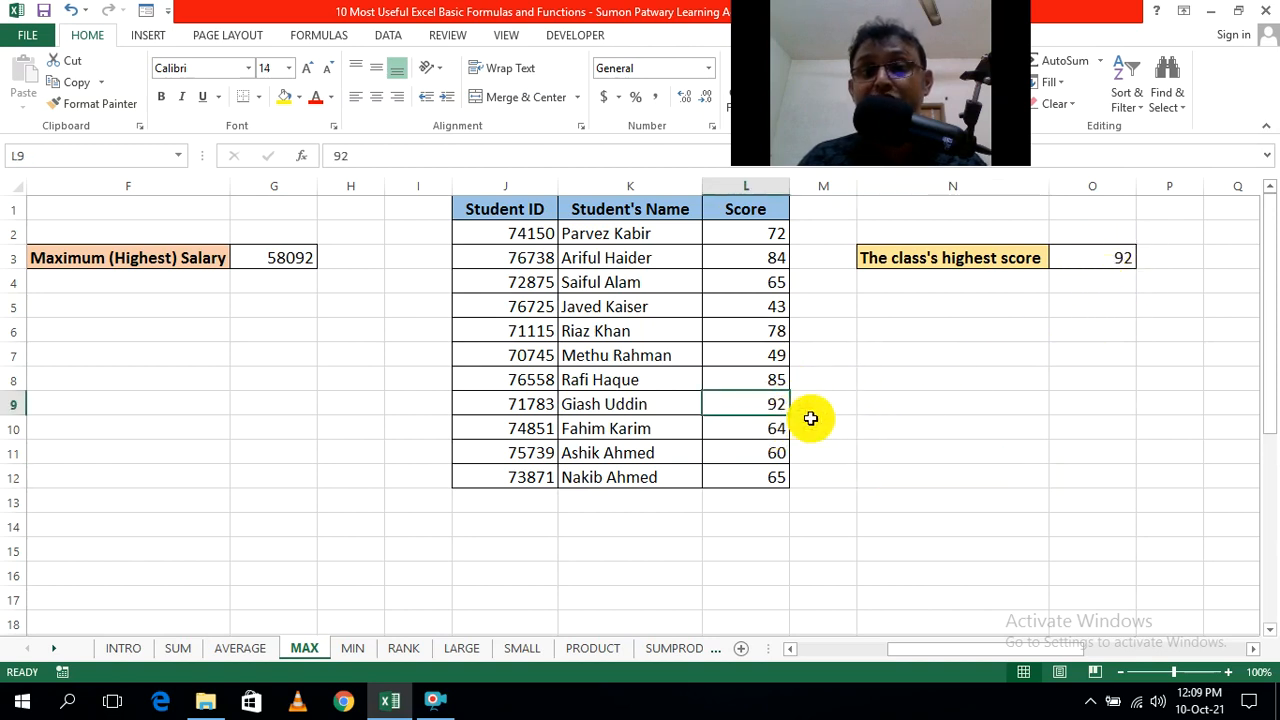
left_click(897, 423)
left_click(630, 410)
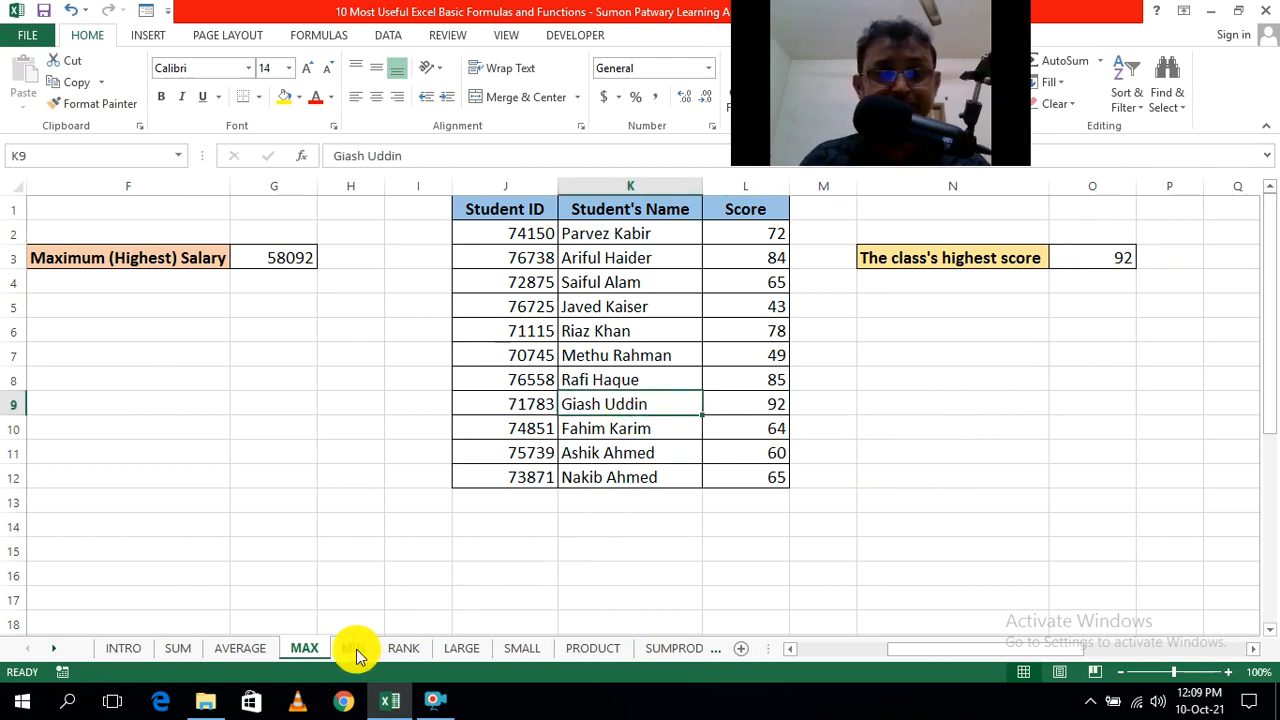
left_click_drag(1253, 649, 1253, 649)
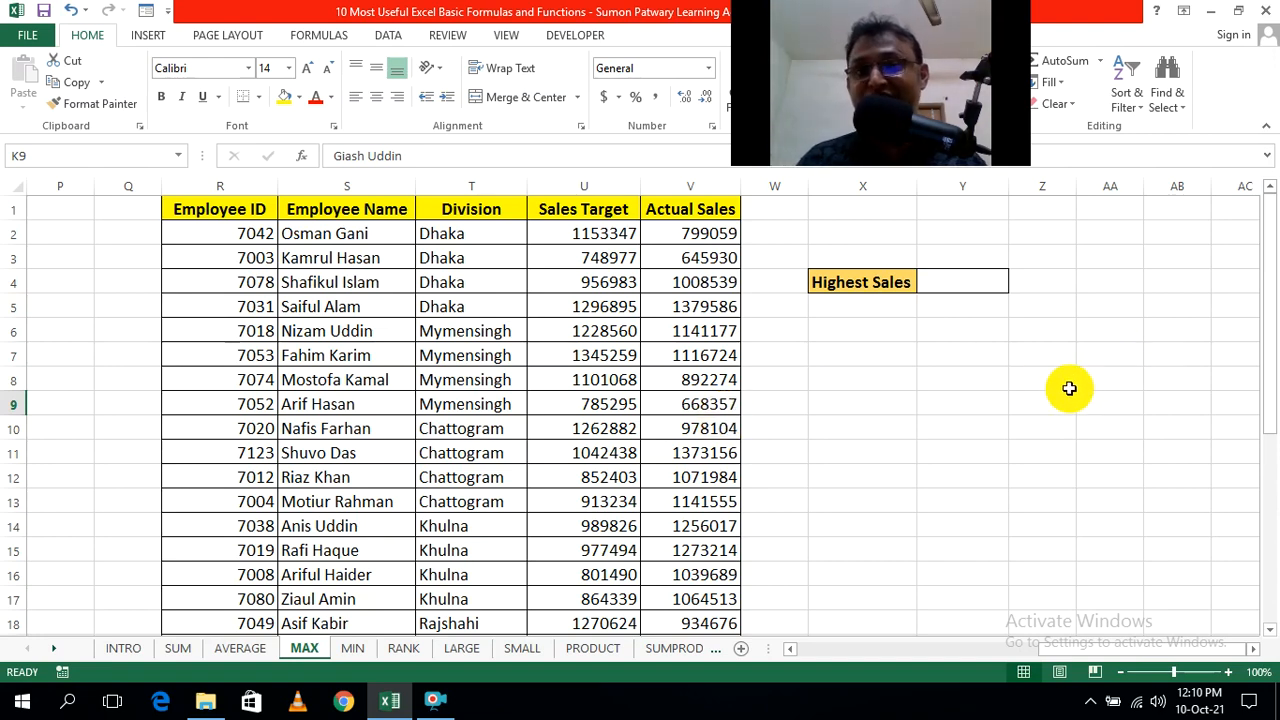
left_click(1104, 379)
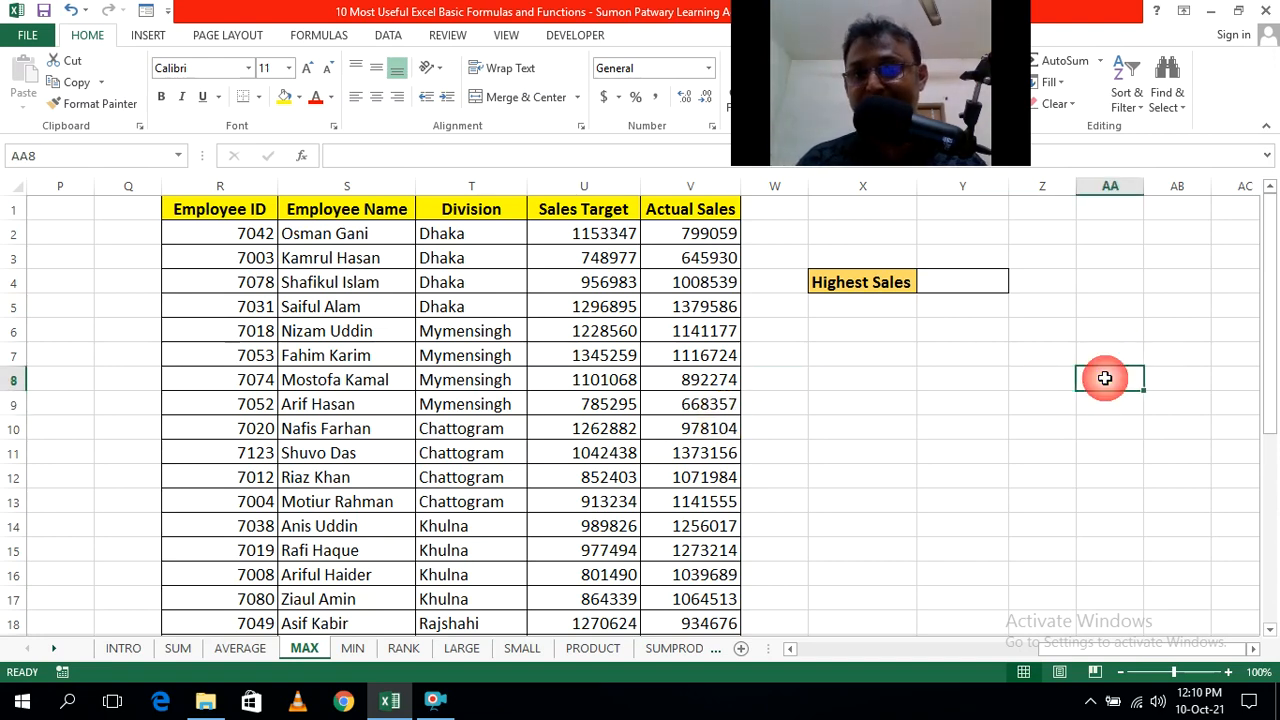
left_click(954, 279)
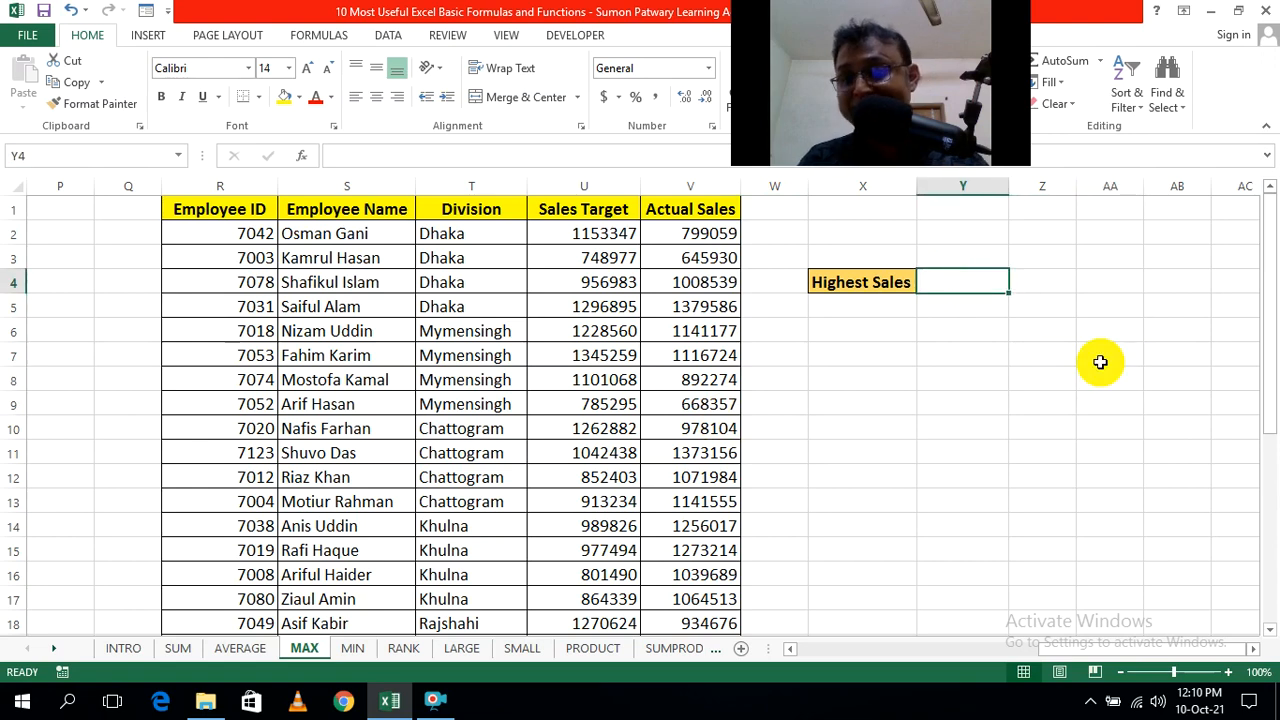
type("=")
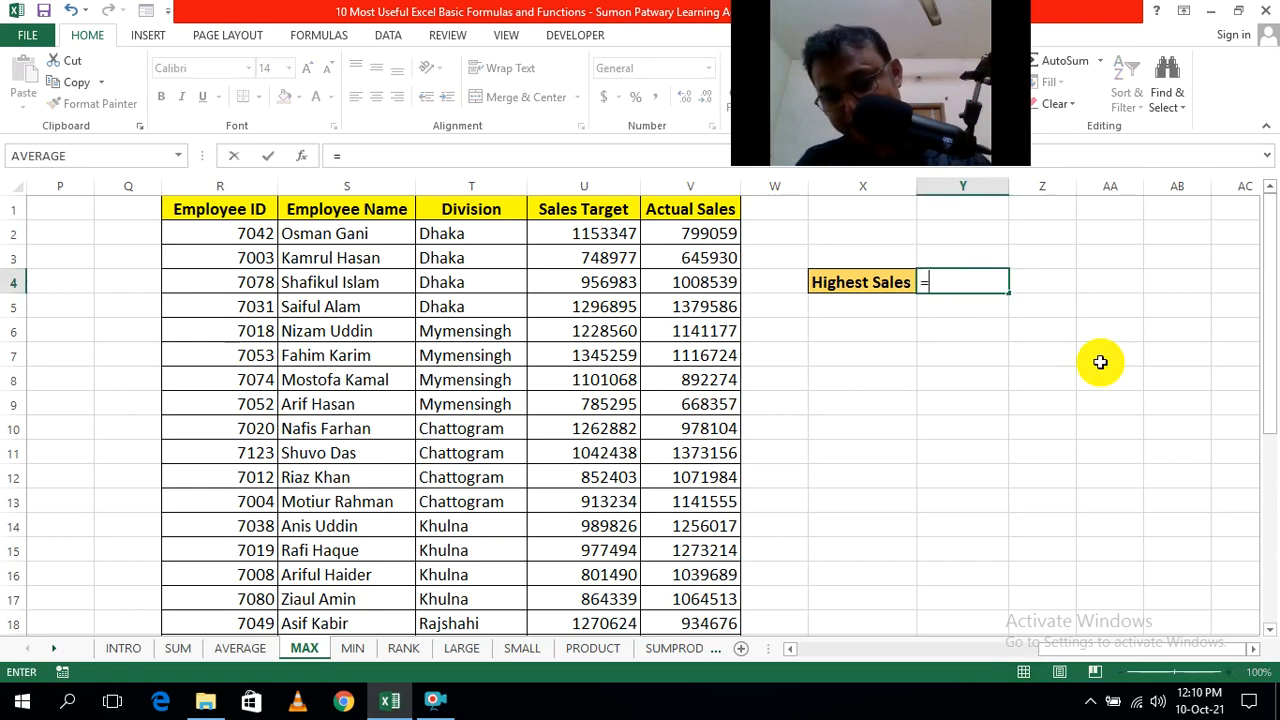
type("max")
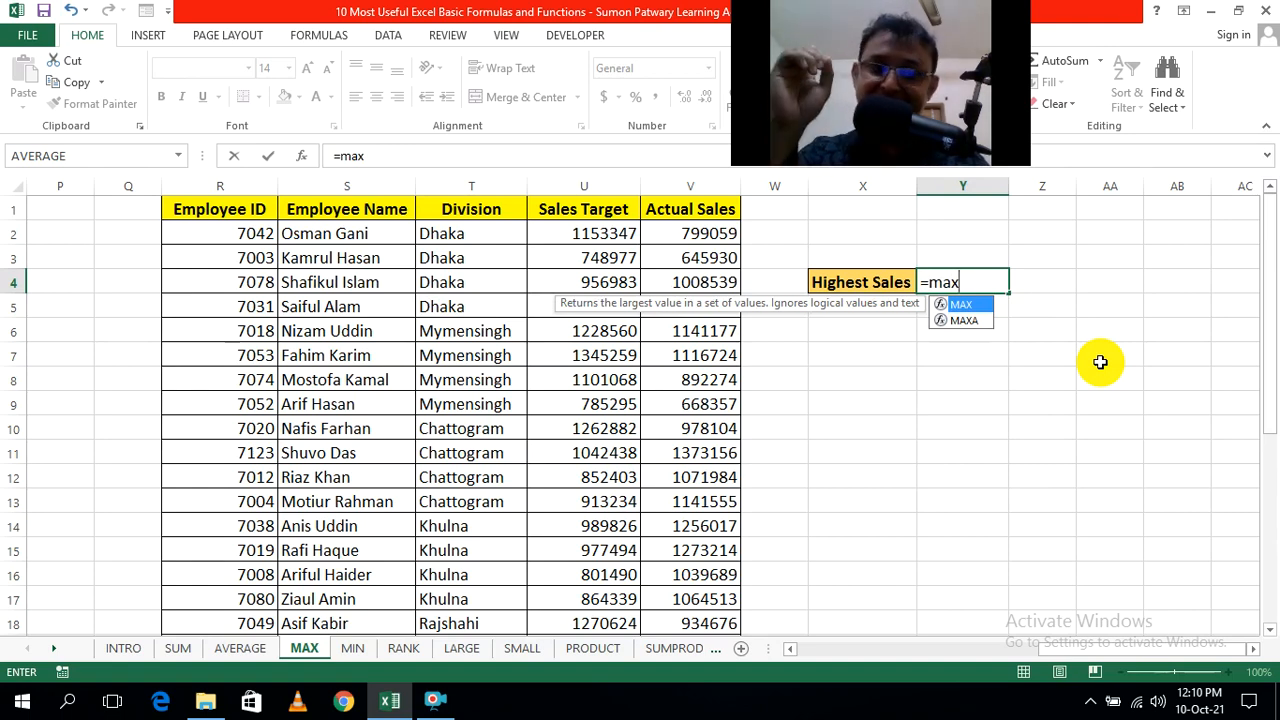
key("Tab")
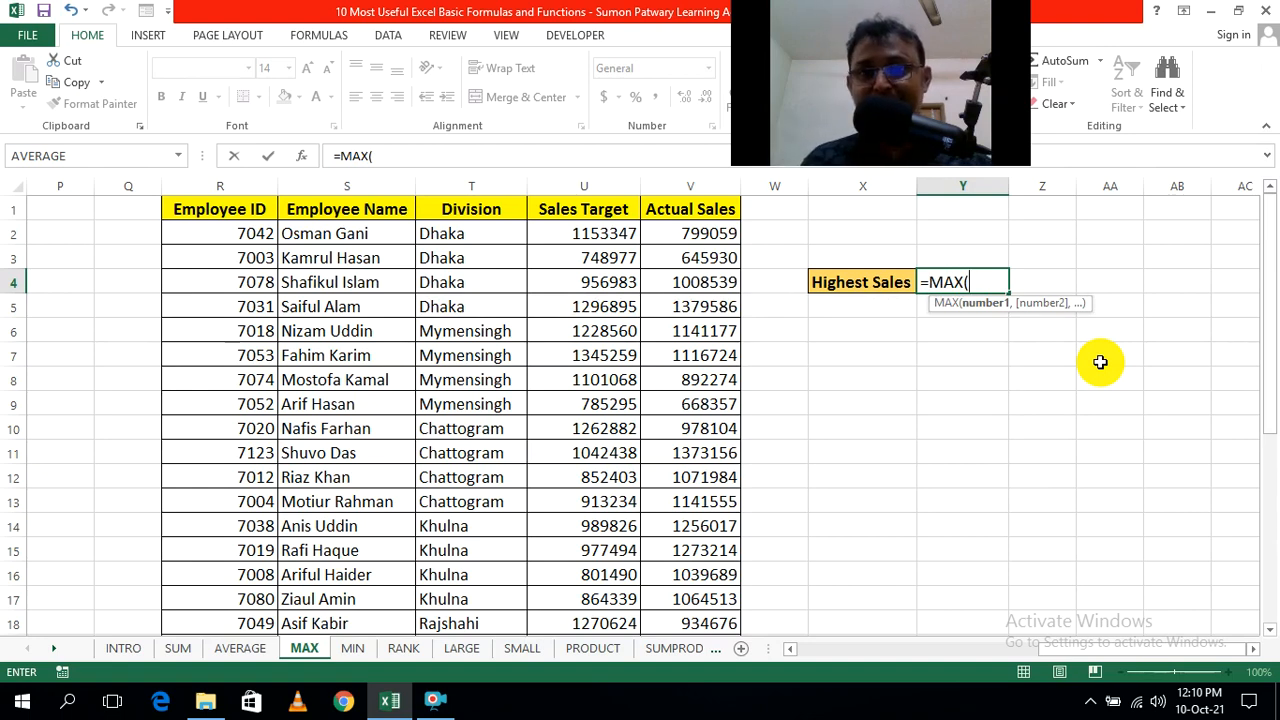
left_click(716, 233)
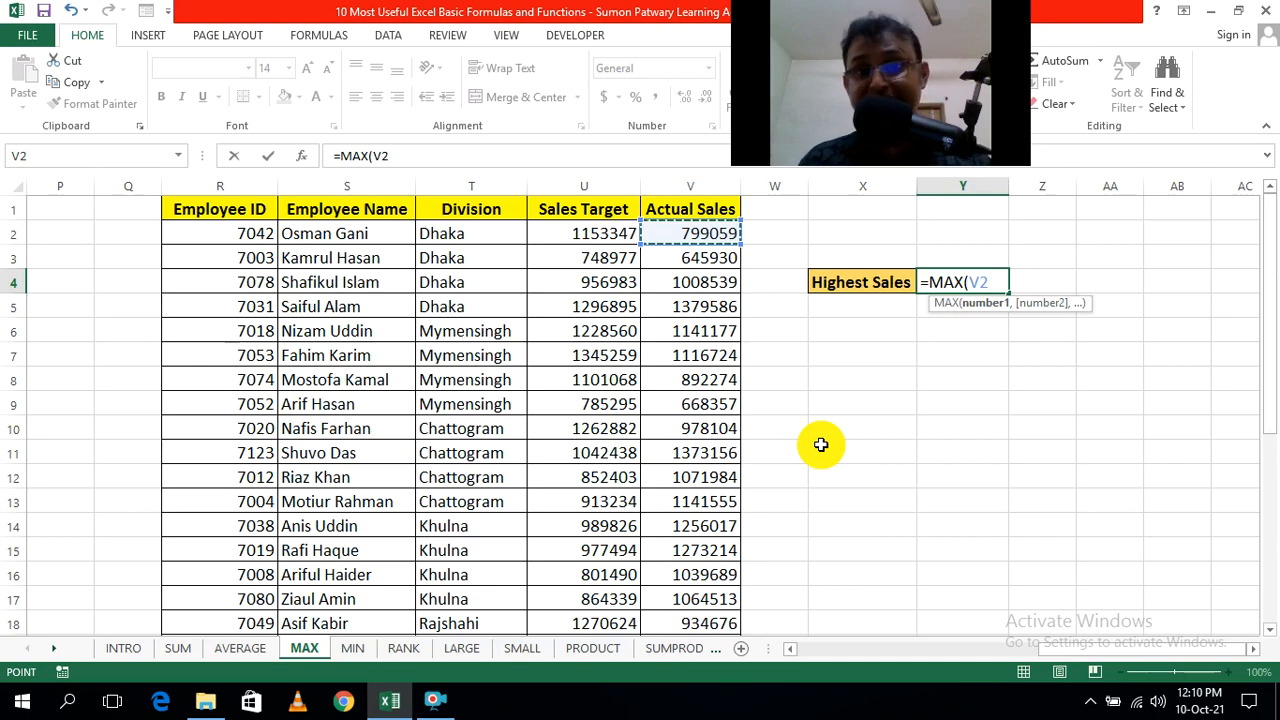
key("ctrl+shift+Down")
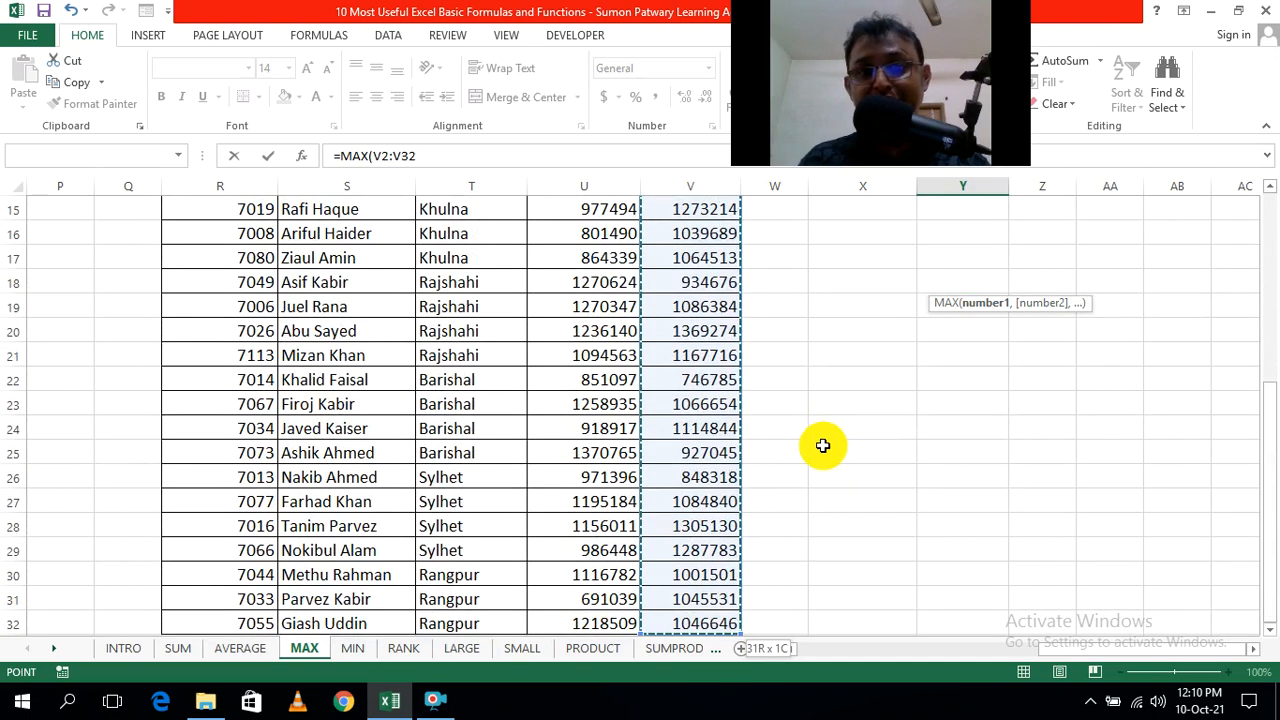
scroll(701, 495, "up", 8)
scroll(701, 495, "down", 6)
scroll(700, 489, "up", 5)
scroll(700, 489, "up", 1)
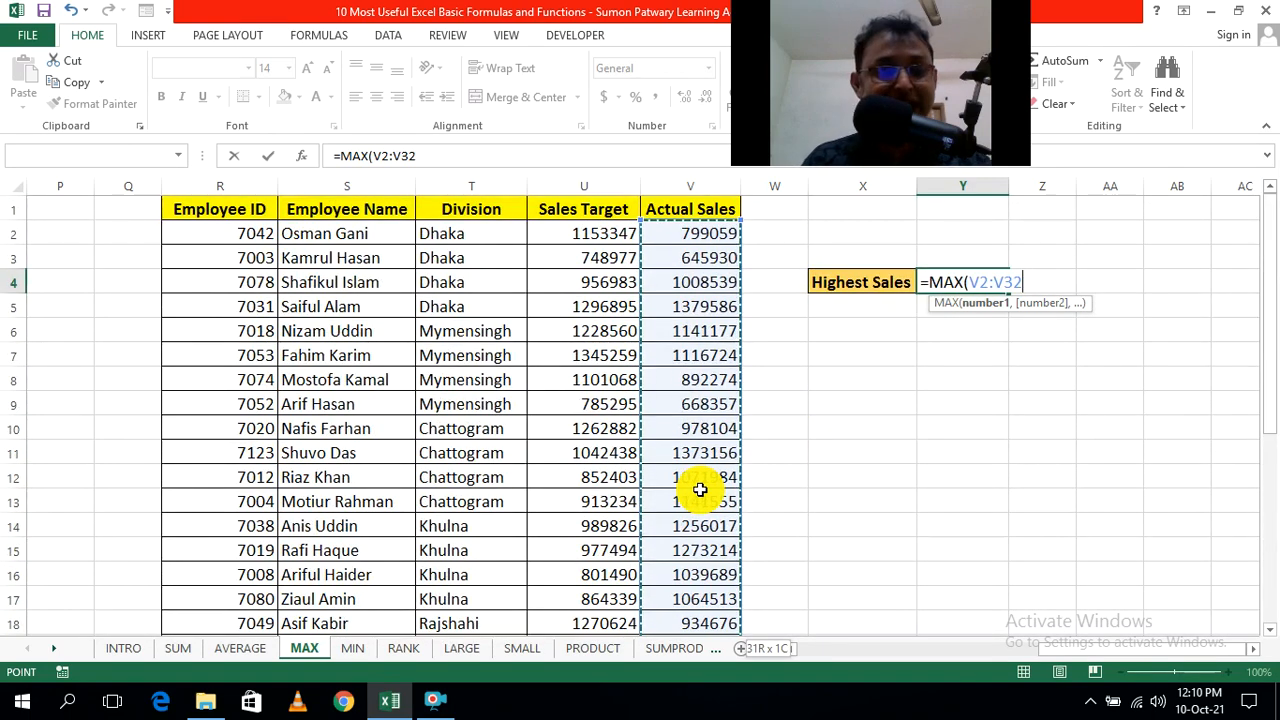
key("Escape")
left_click(1048, 492)
Step: Start a MAX formula in the Highest Sales cell Y4, taking the first Actual Sales cell V2 as its argument
left_click(971, 285)
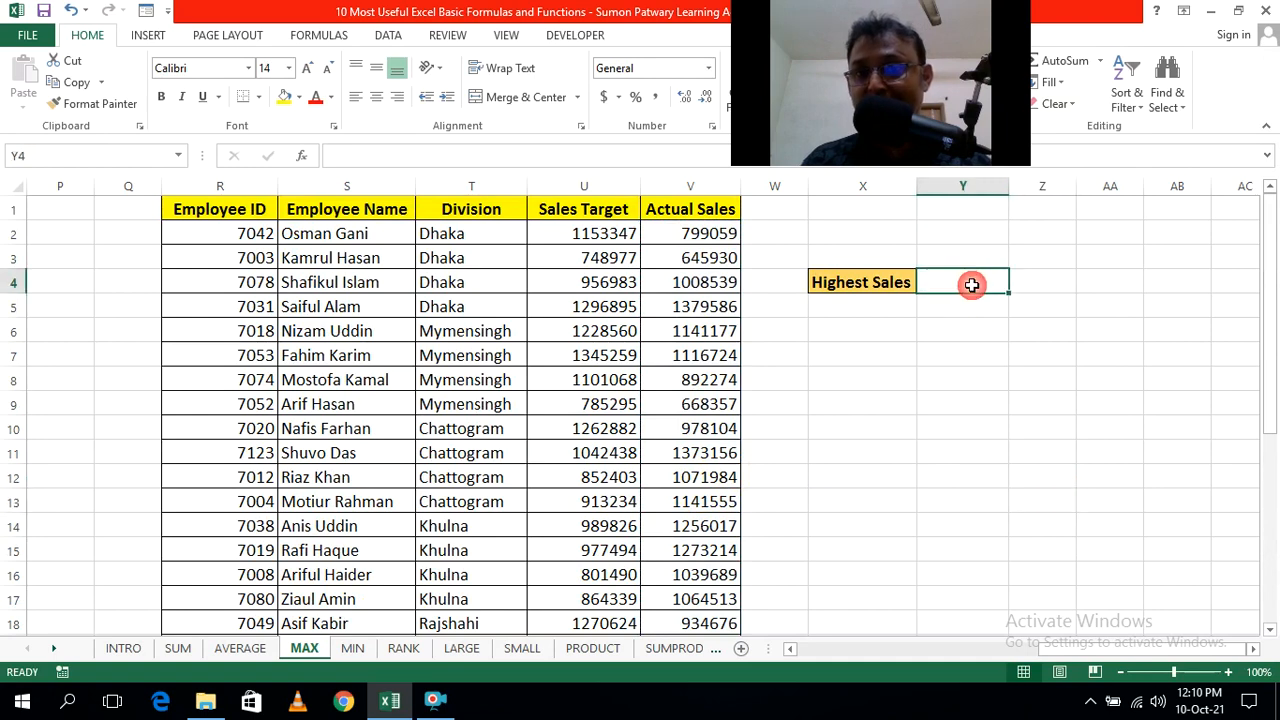
type("=max")
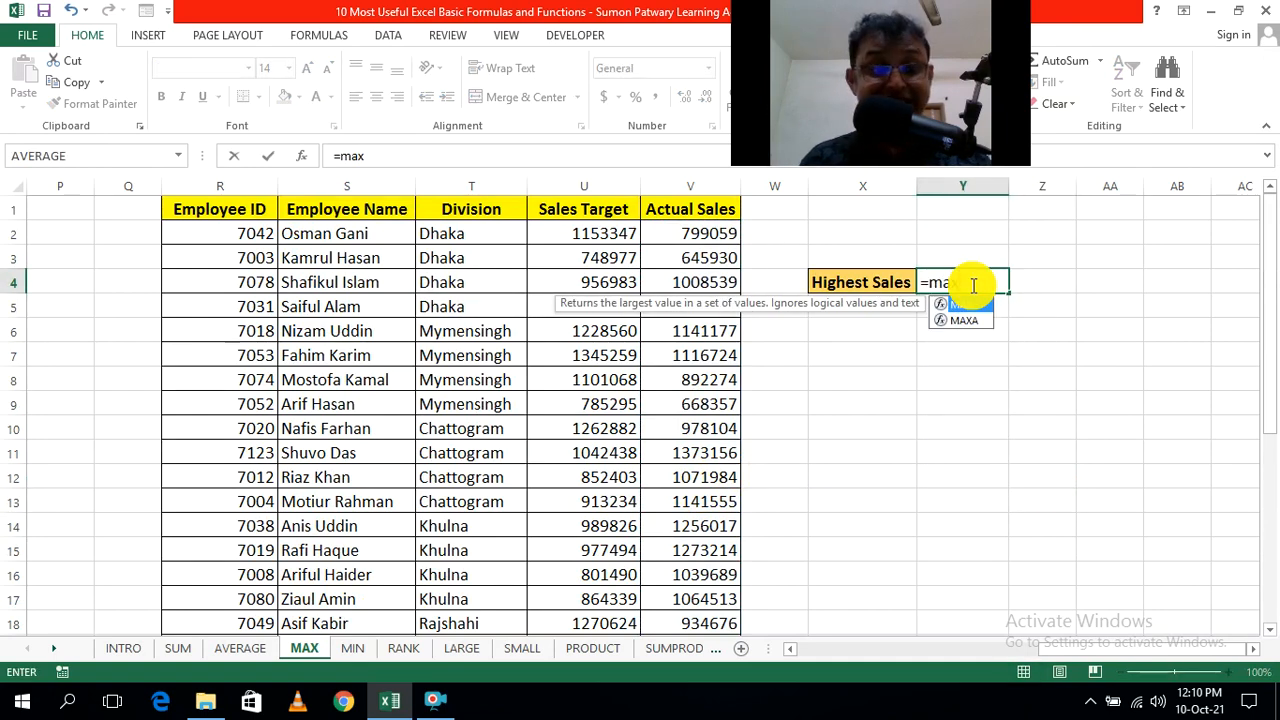
key("Tab")
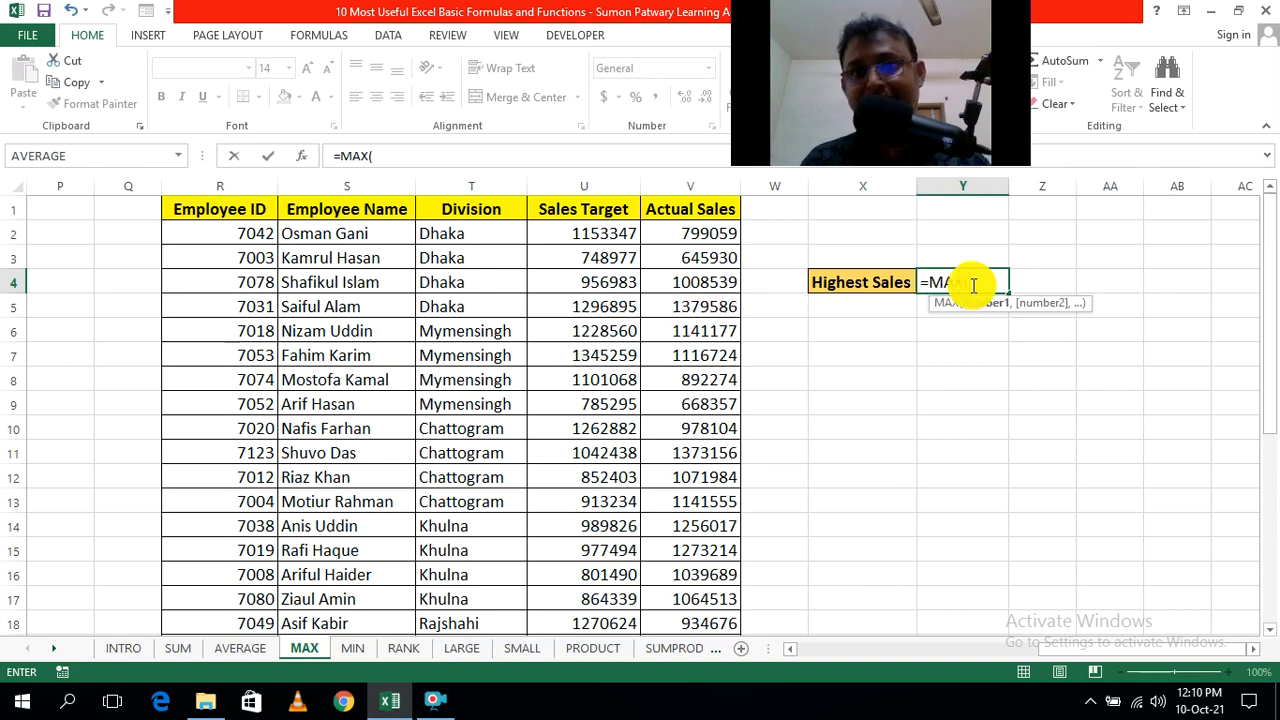
left_click(713, 233)
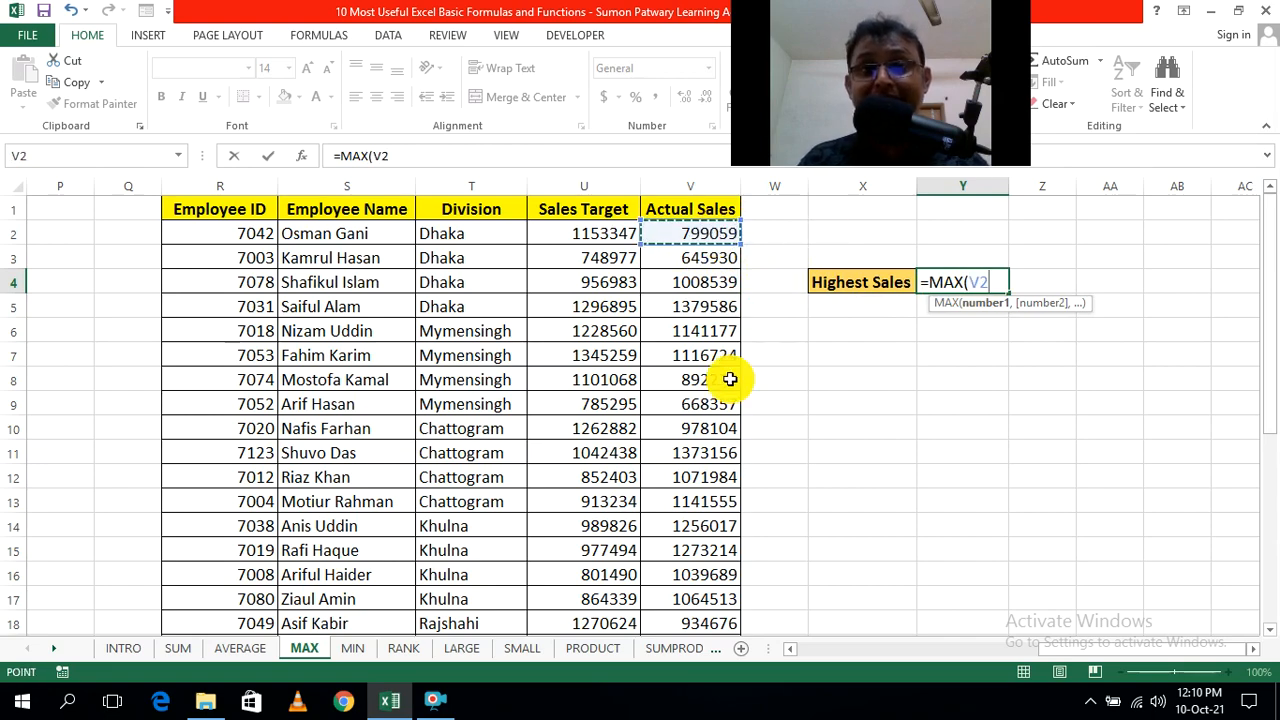
scroll(686, 374, "down", 15)
scroll(684, 379, "down", 10)
scroll(684, 379, "up", 20)
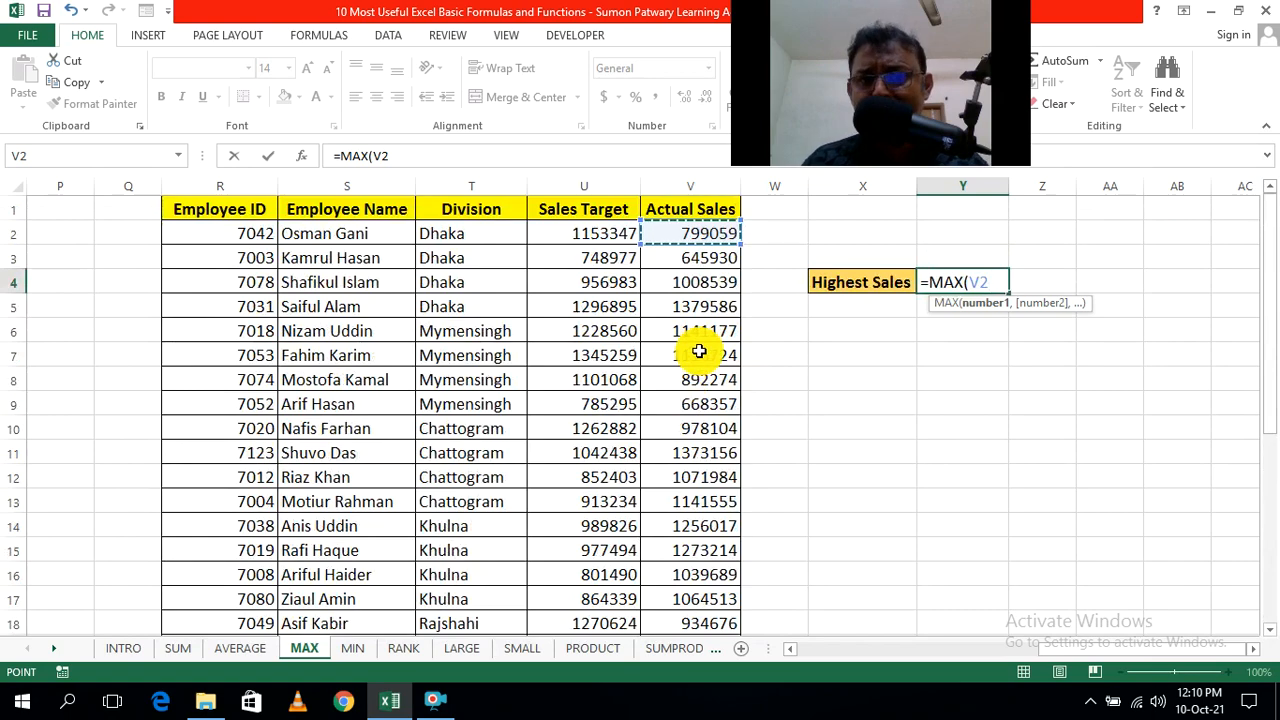
scroll(686, 580, "down", 7)
scroll(688, 580, "up", 7)
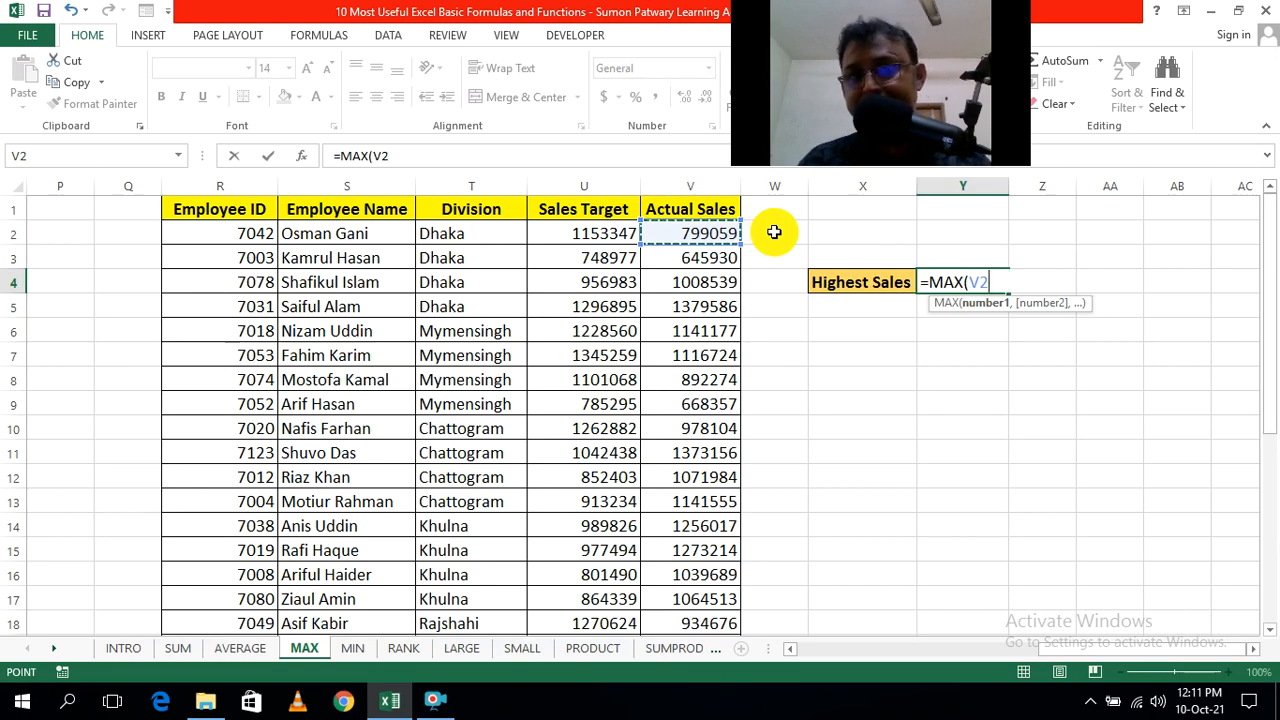
Step: Extend the argument to the end of the Actual Sales column and complete Y4's formula as =MAX(V2:V32)
key("ctrl+shift+Down")
scroll(709, 406, "down", 3)
scroll(709, 423, "up", 5)
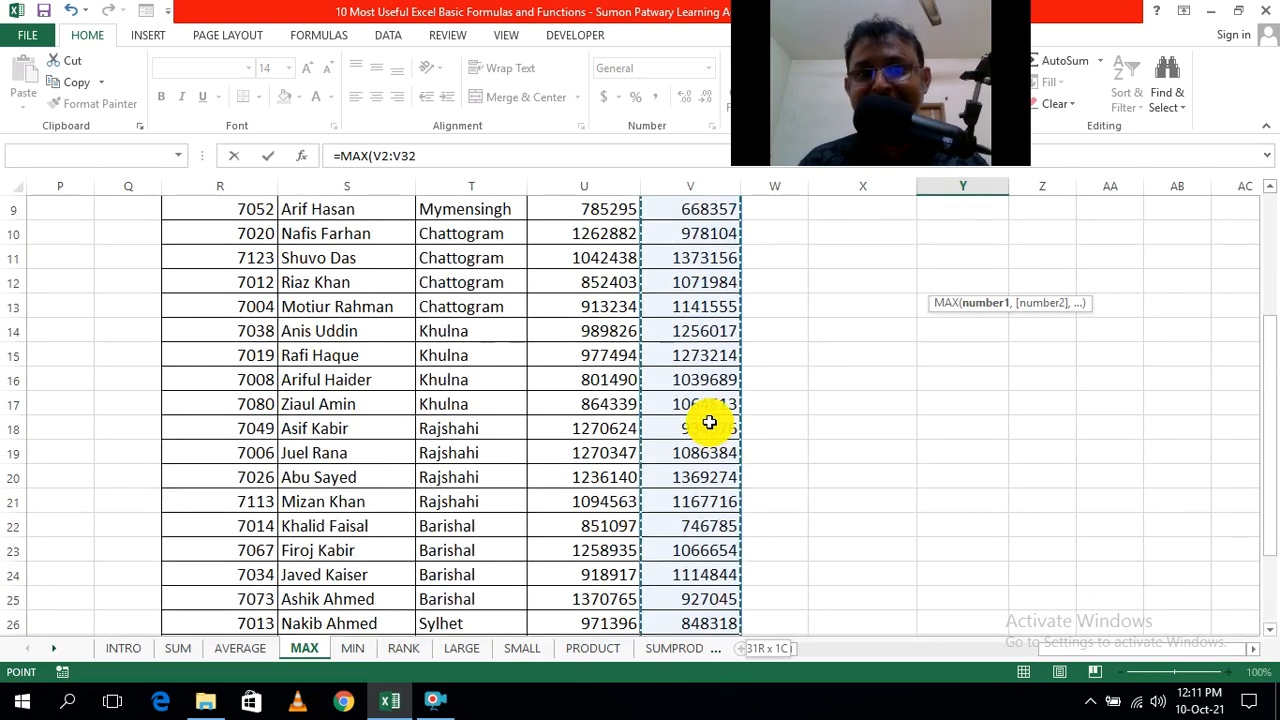
scroll(709, 422, "up", 3)
scroll(709, 422, "down", 8)
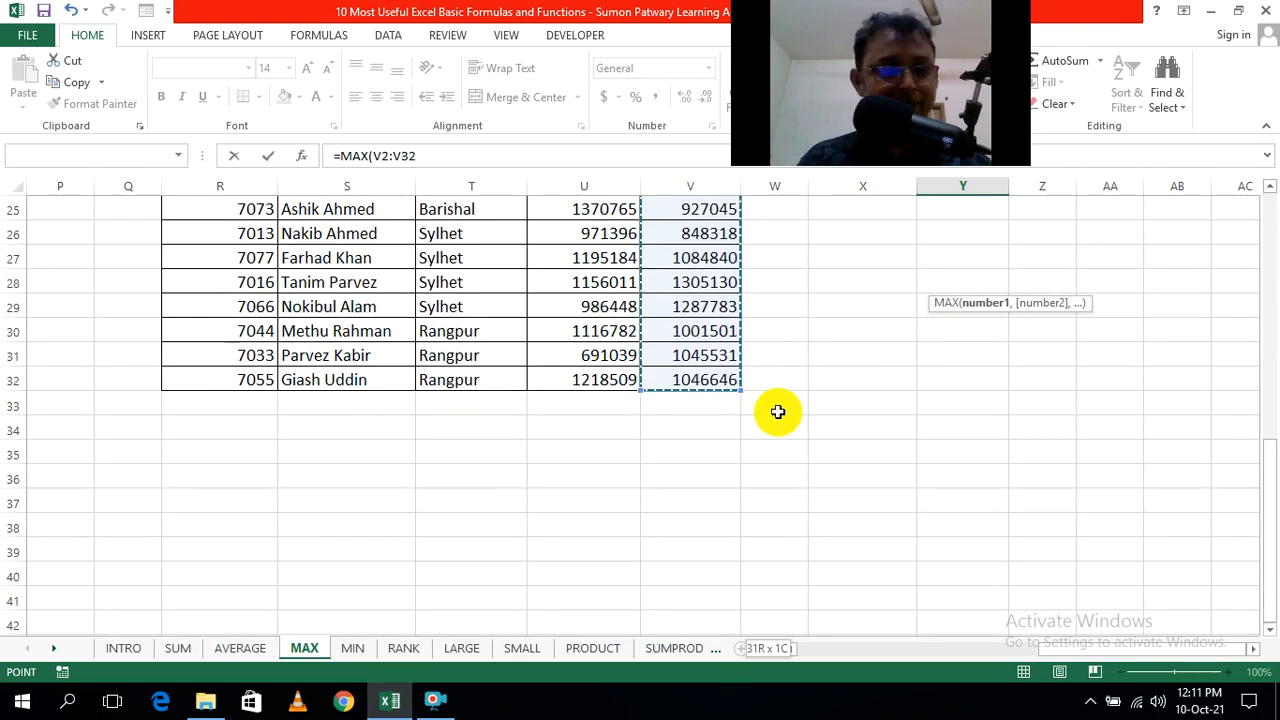
scroll(778, 412, "up", 8)
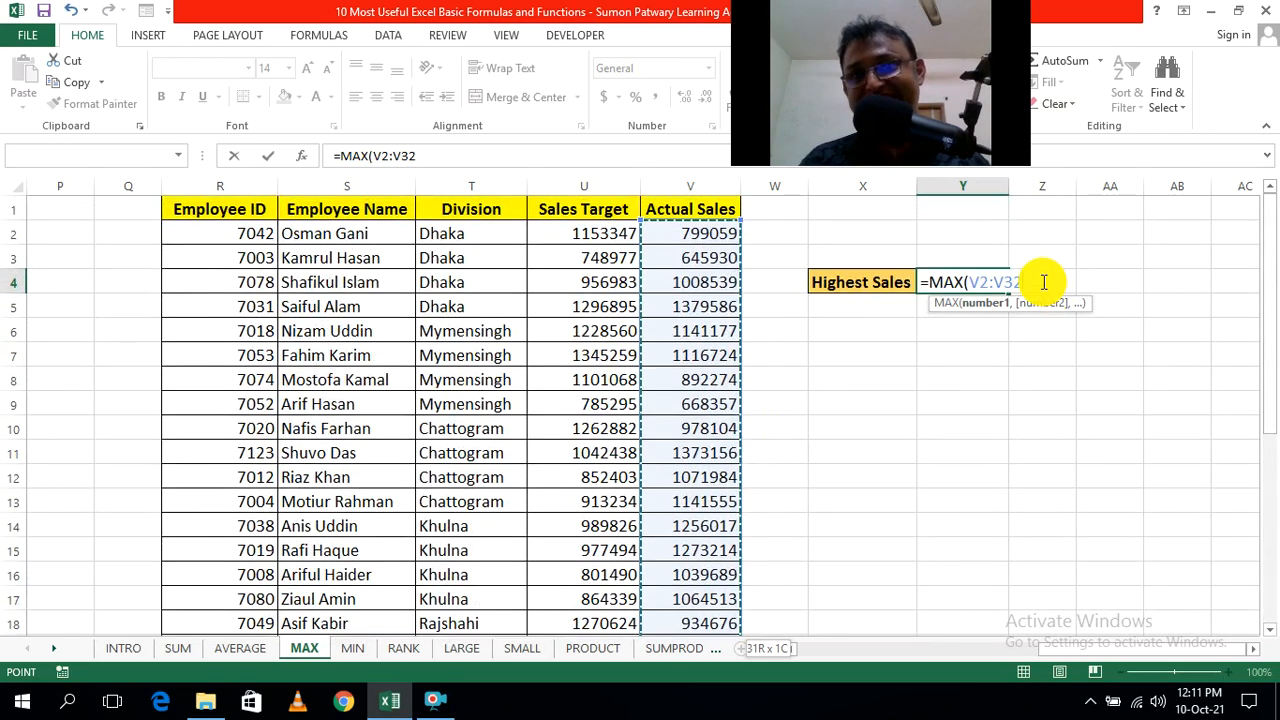
type(",")
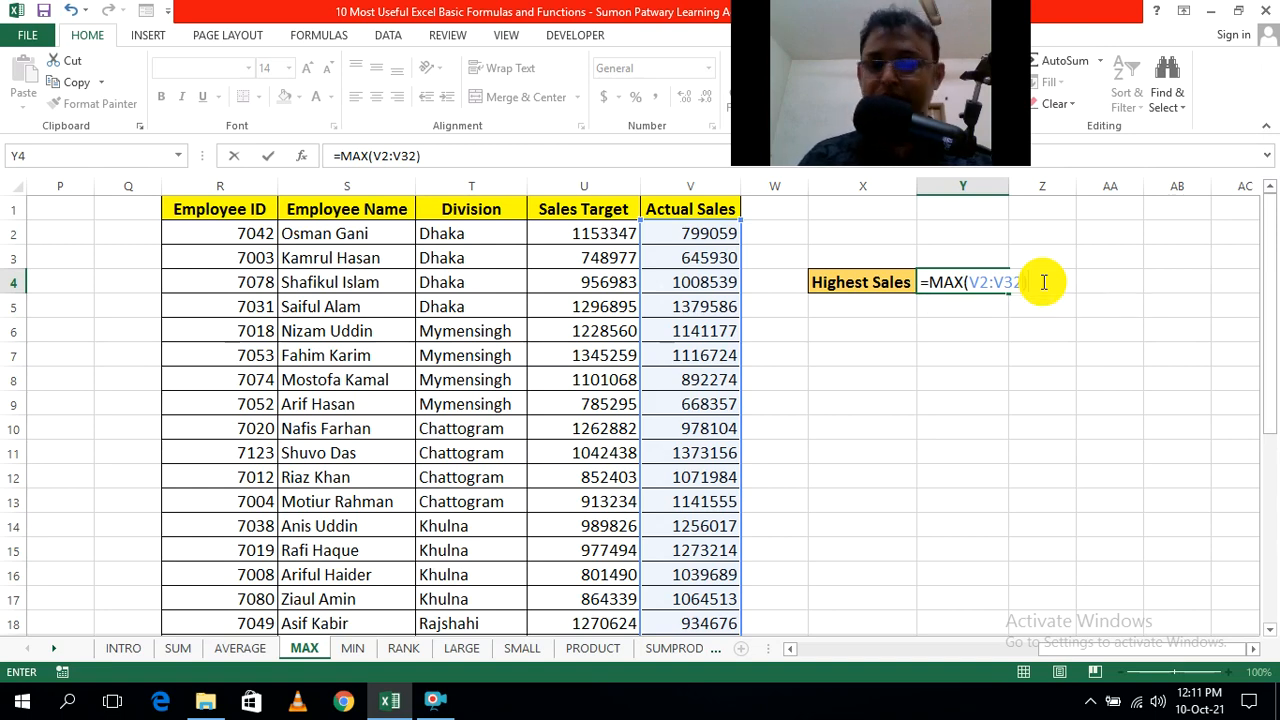
key("ctrl+Return")
left_click(1112, 380)
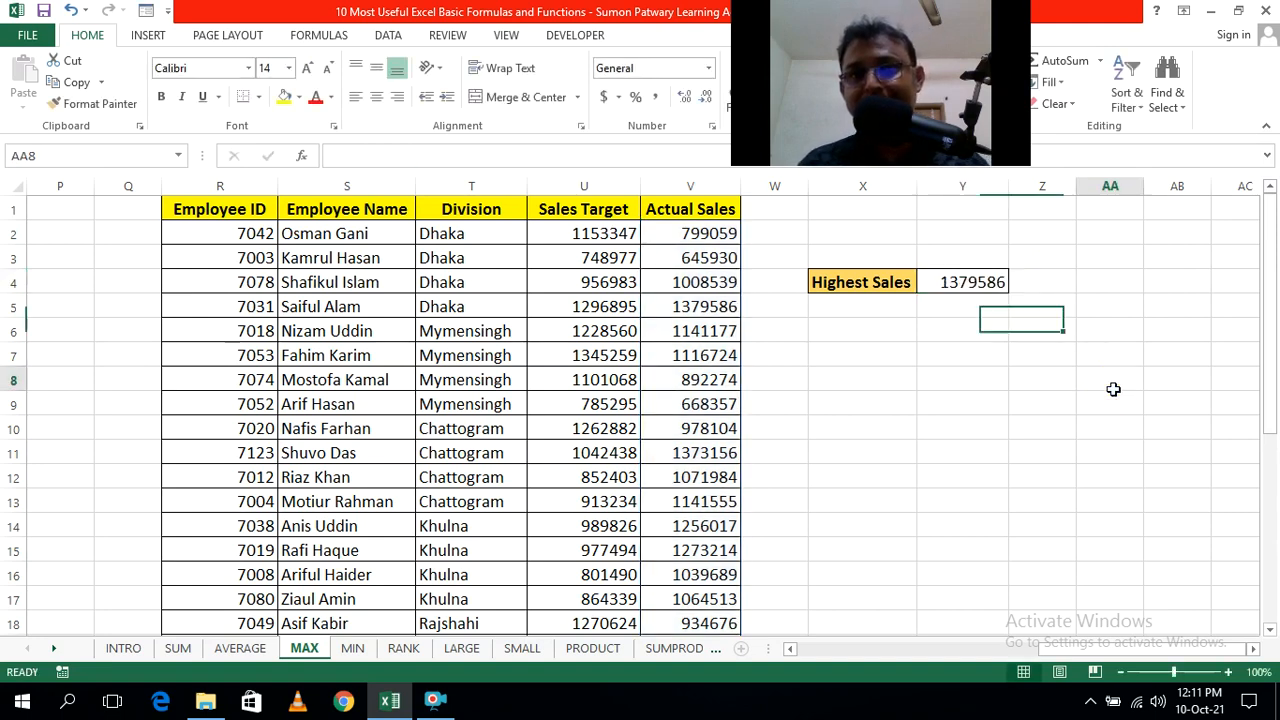
left_click(1012, 370)
left_click(1155, 351)
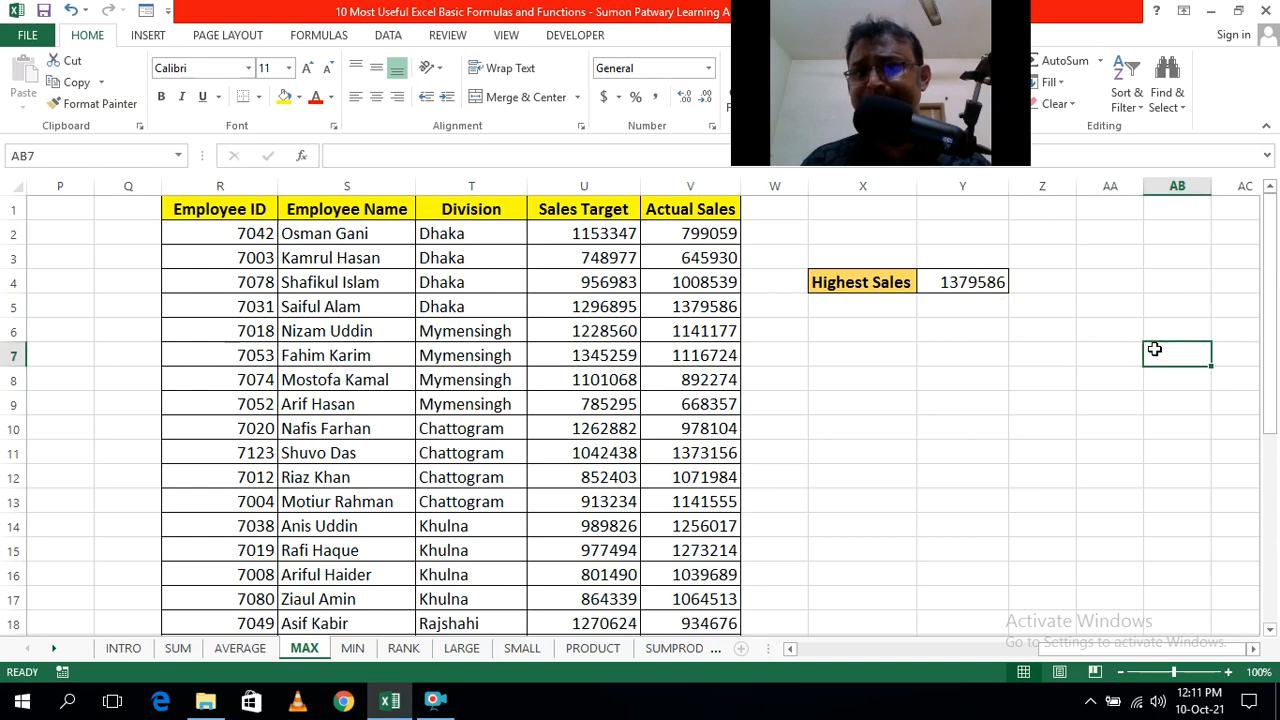
Step: Clear the formula from the Highest Sales cell Y4
left_click(989, 281)
key("Delete")
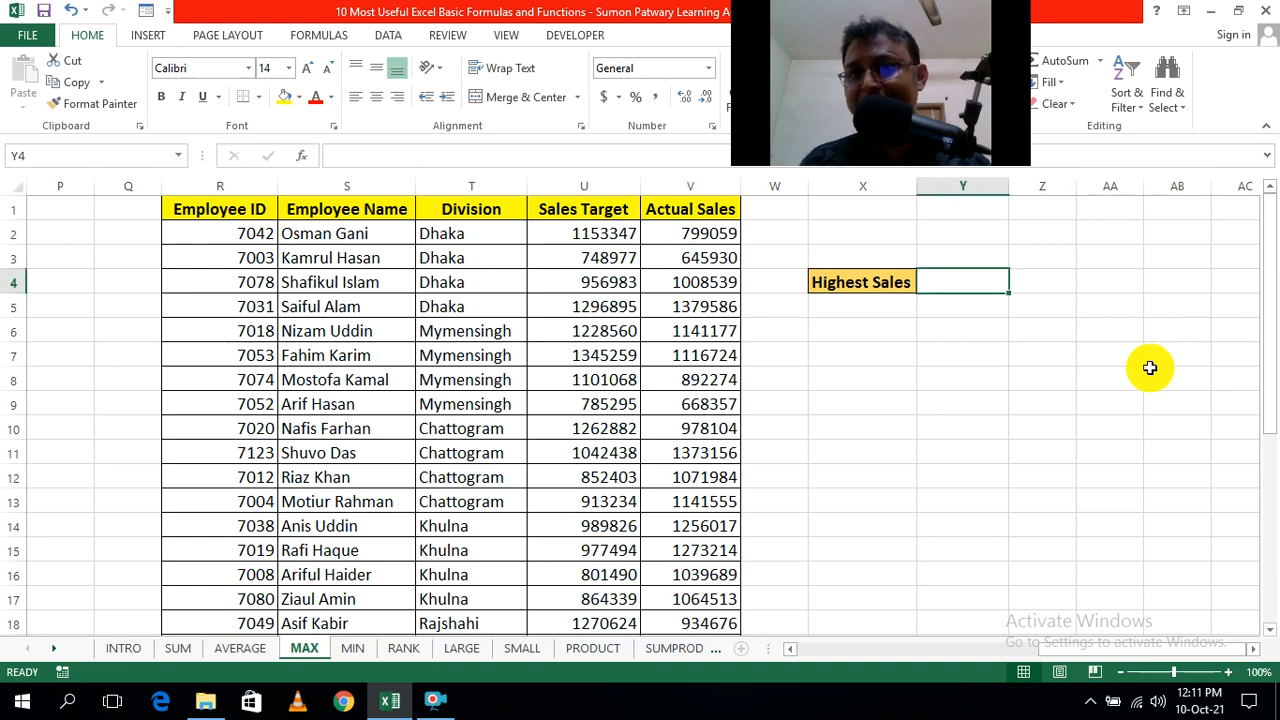
left_click(1150, 370)
Step: Calculate the highest actual sales in Y4 with the formula =MAX(V2:V32)
left_click(980, 287)
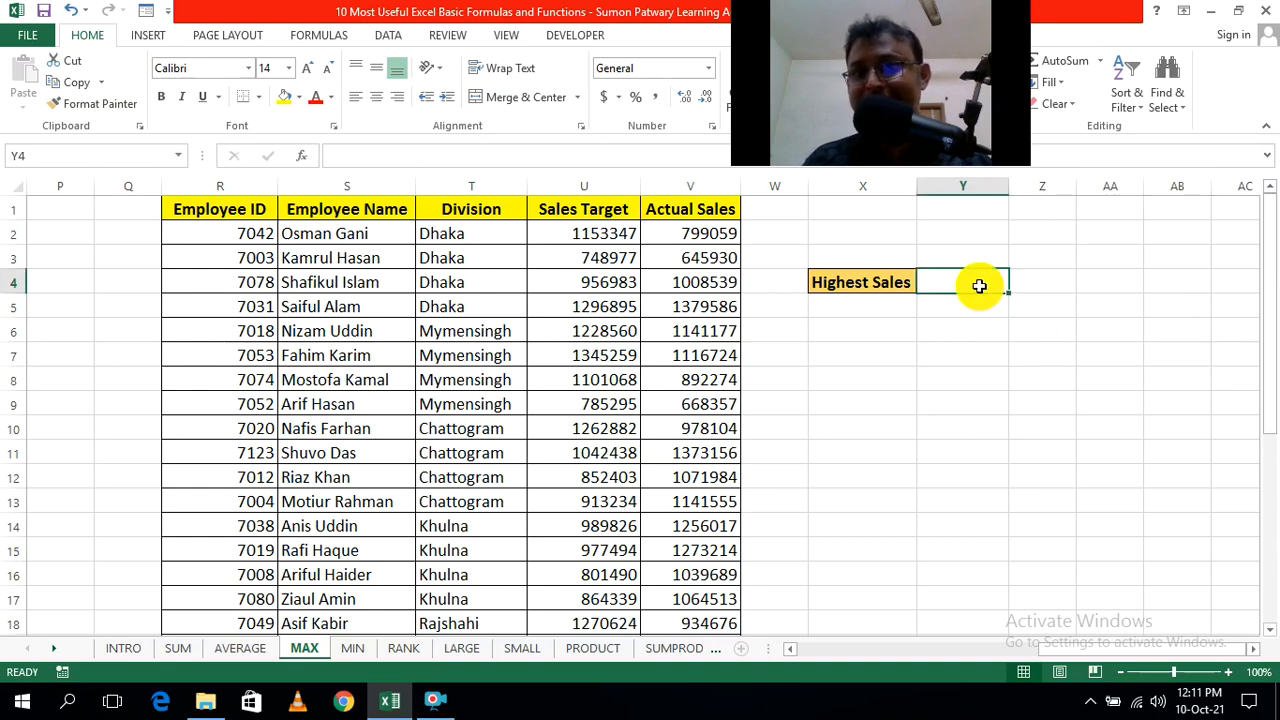
type("=")
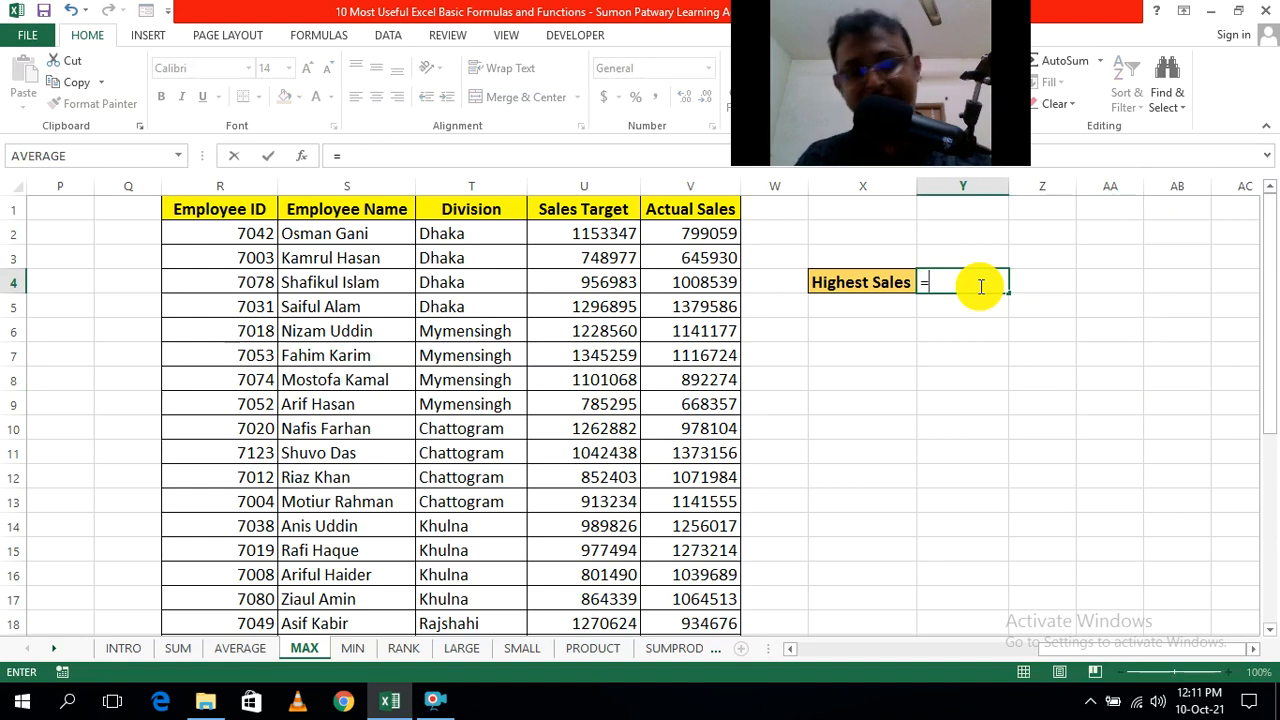
type("max")
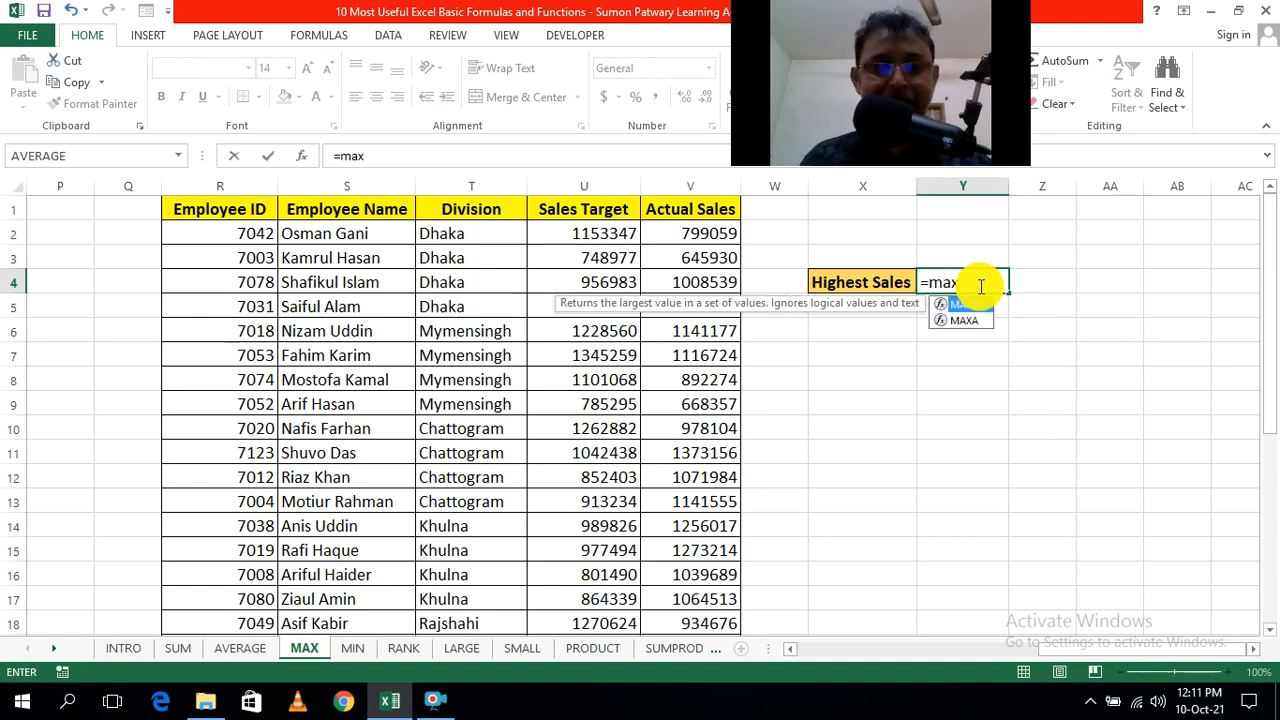
key("Tab")
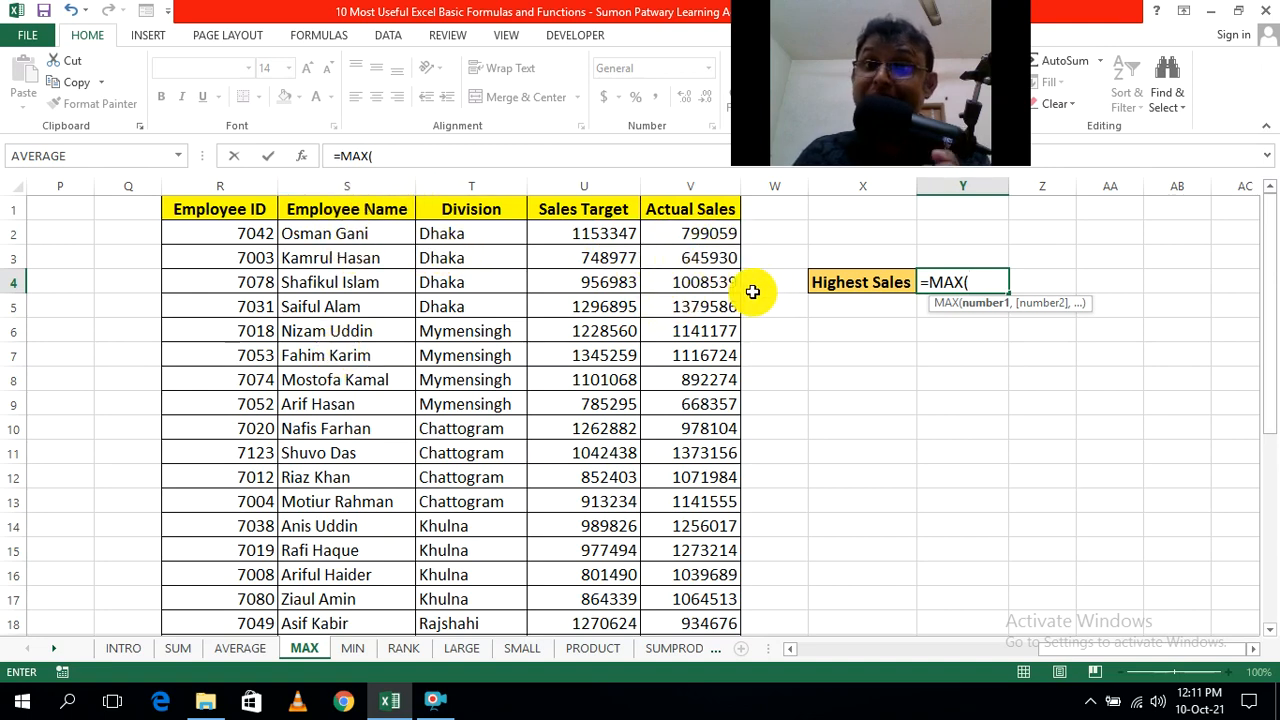
left_click(716, 232)
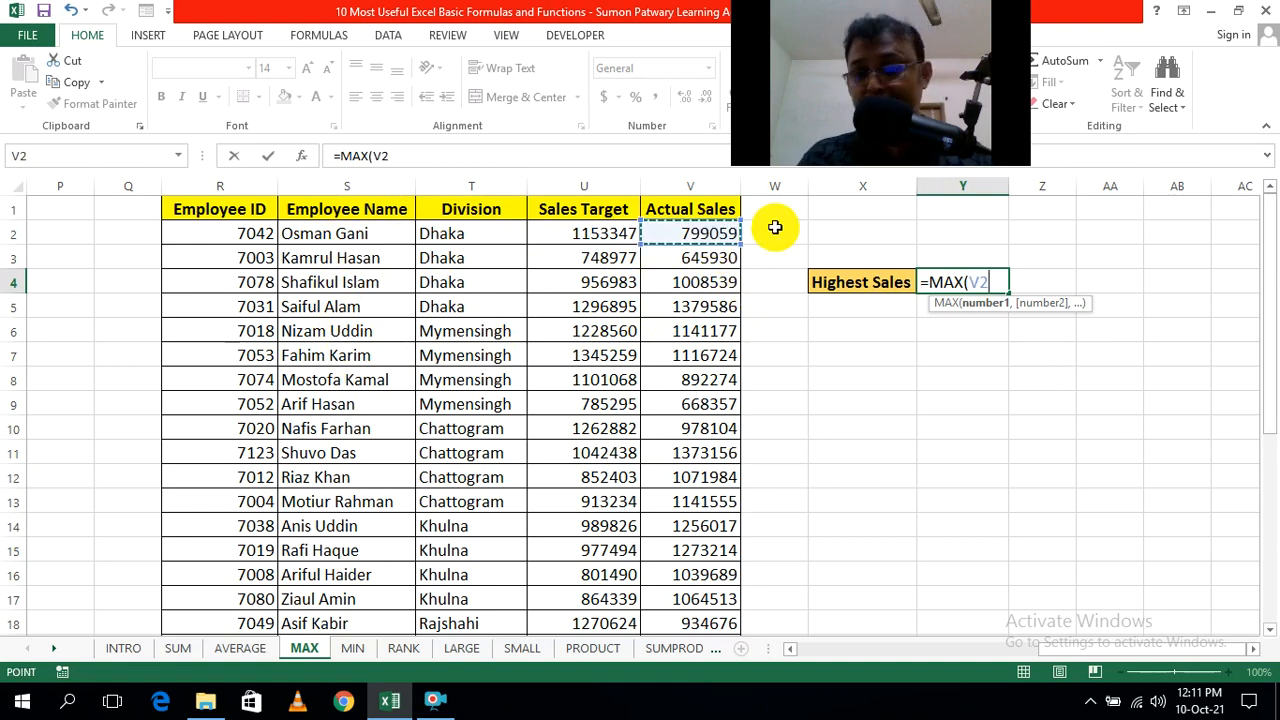
key("ctrl+shift+Down")
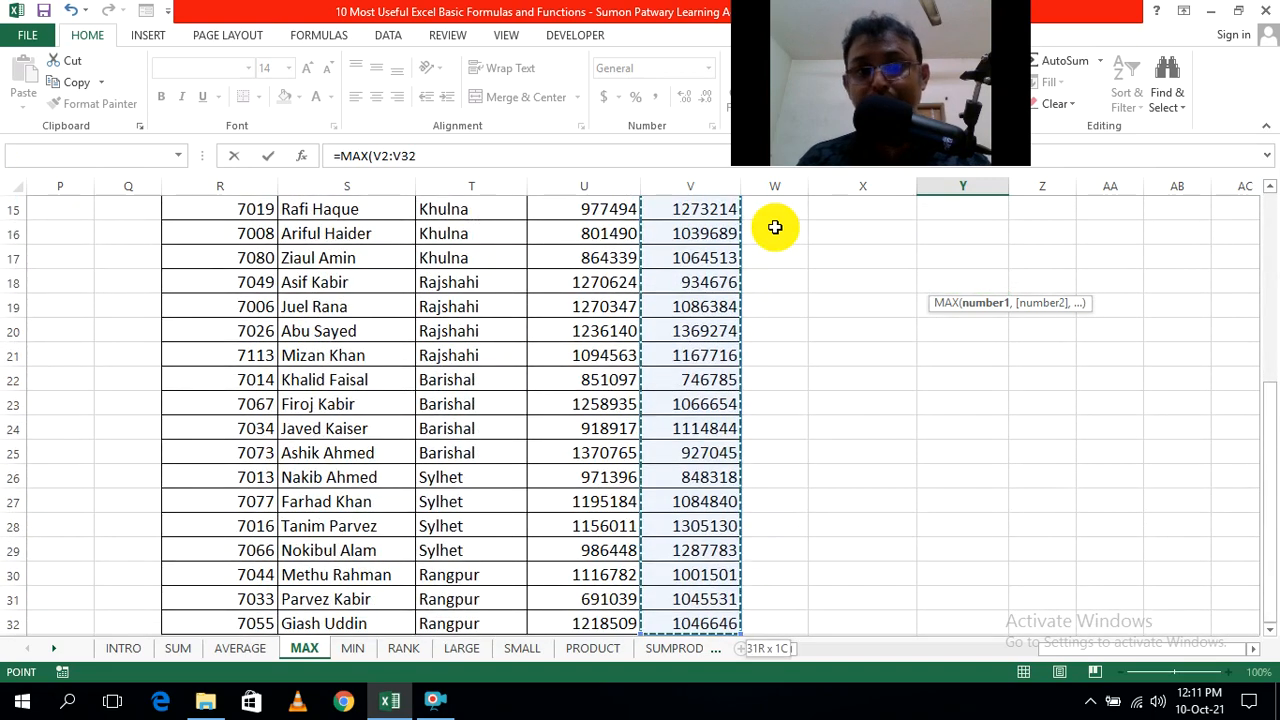
scroll(780, 340, "down", 1)
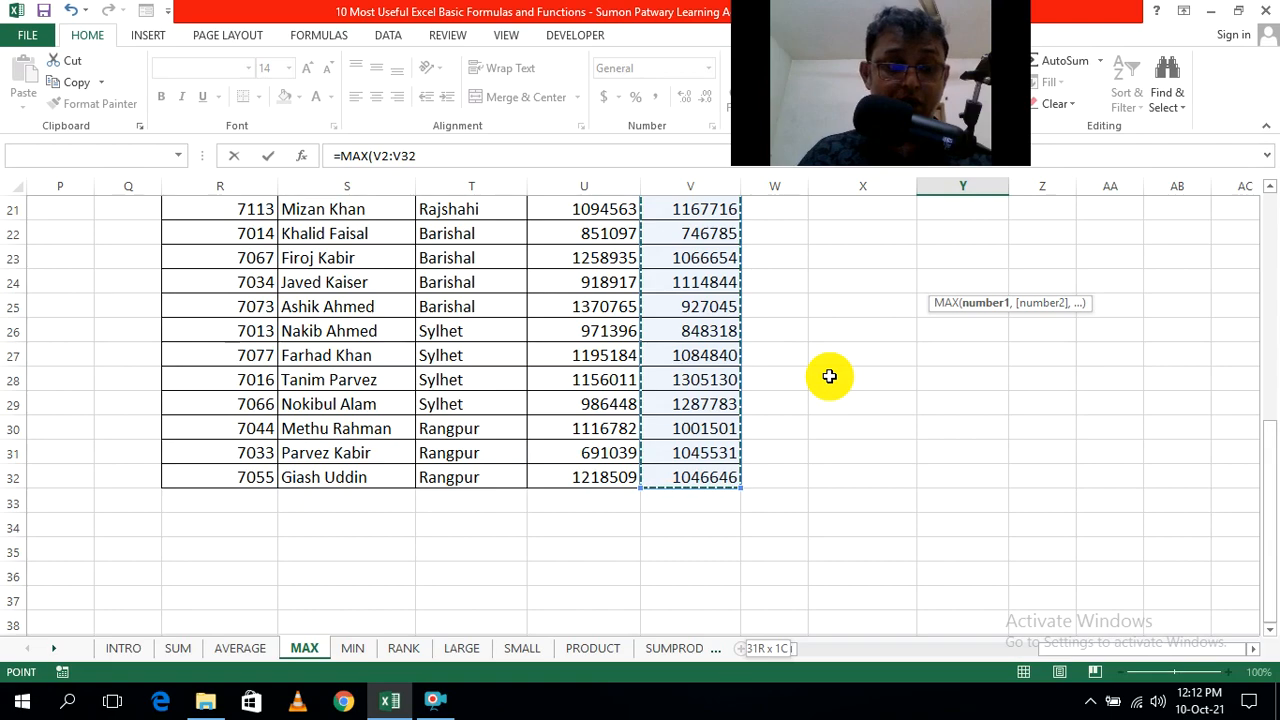
scroll(829, 376, "up", 7)
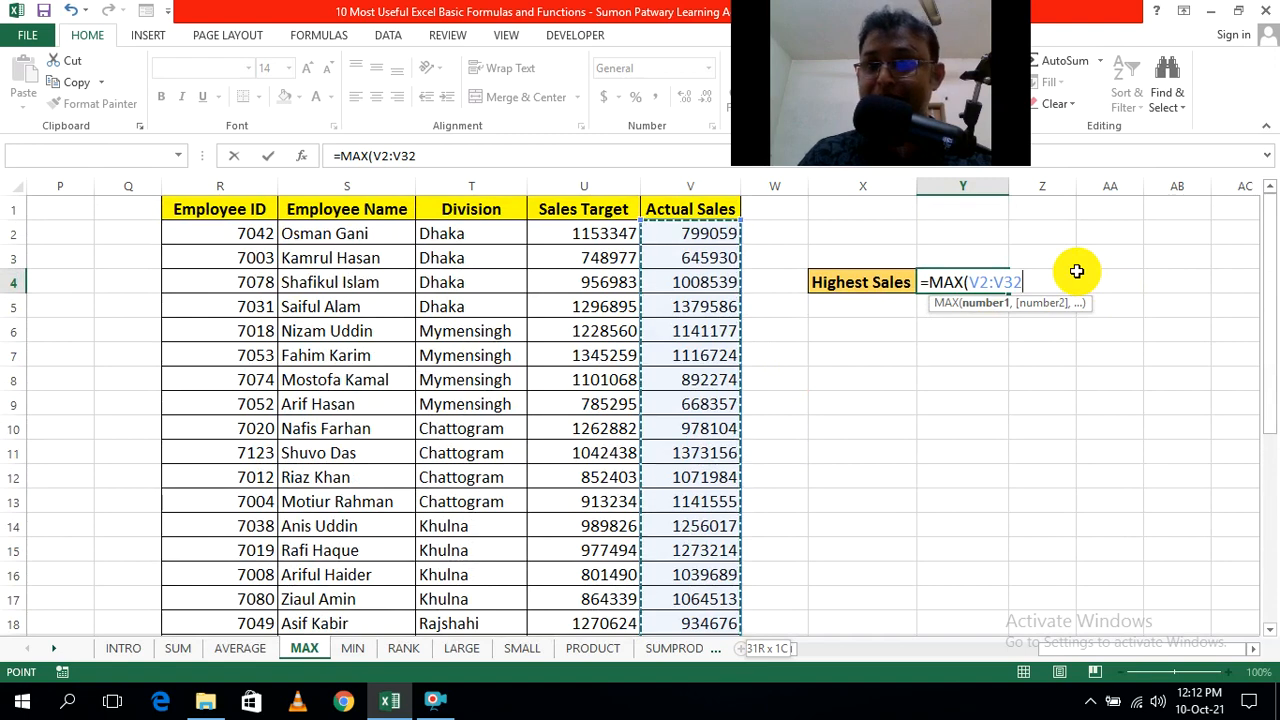
type(")")
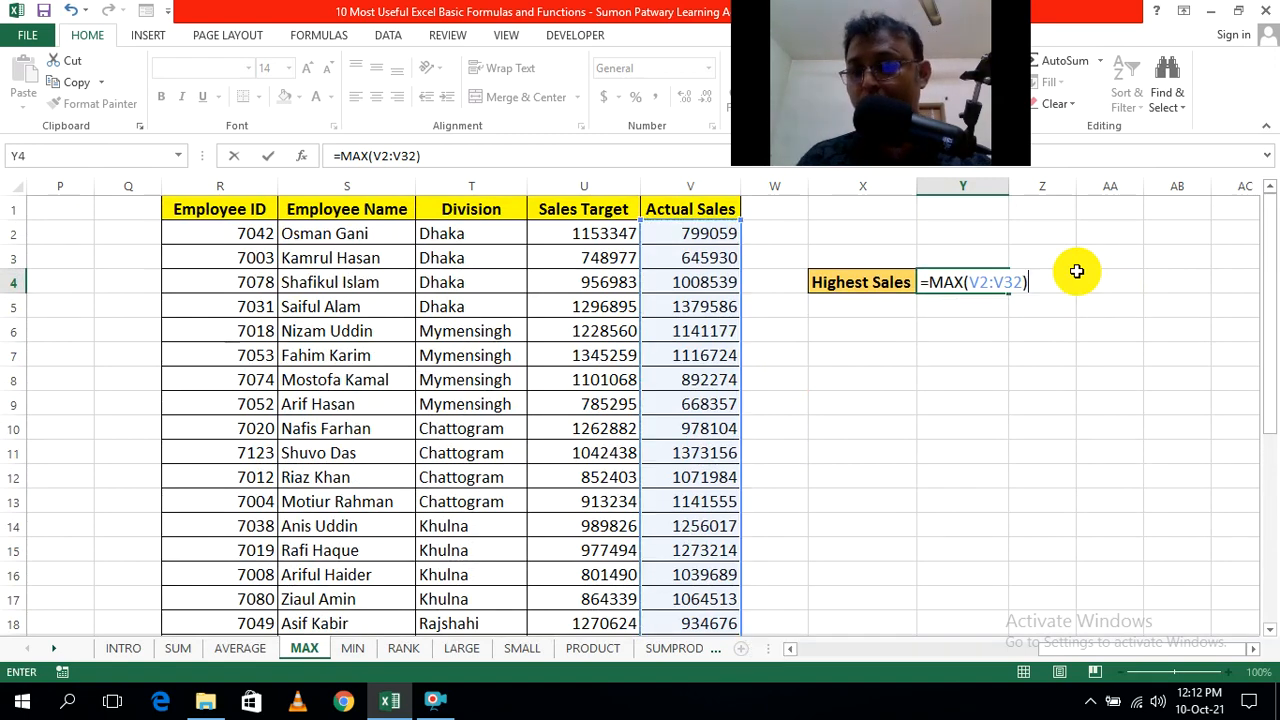
key("Return")
left_click(1004, 432)
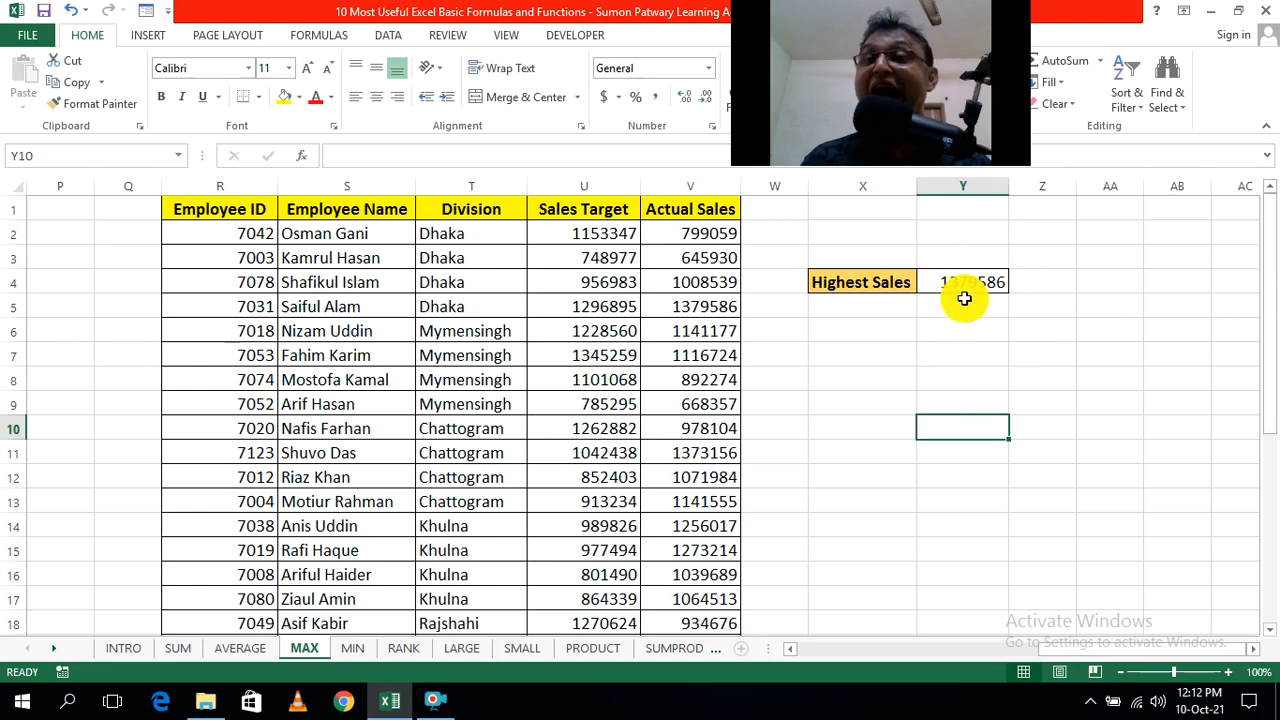
Step: Open the MIN sheet at its salary table and view the MIN function's description from the empty cell G14, cancelling the entry
left_click(355, 650)
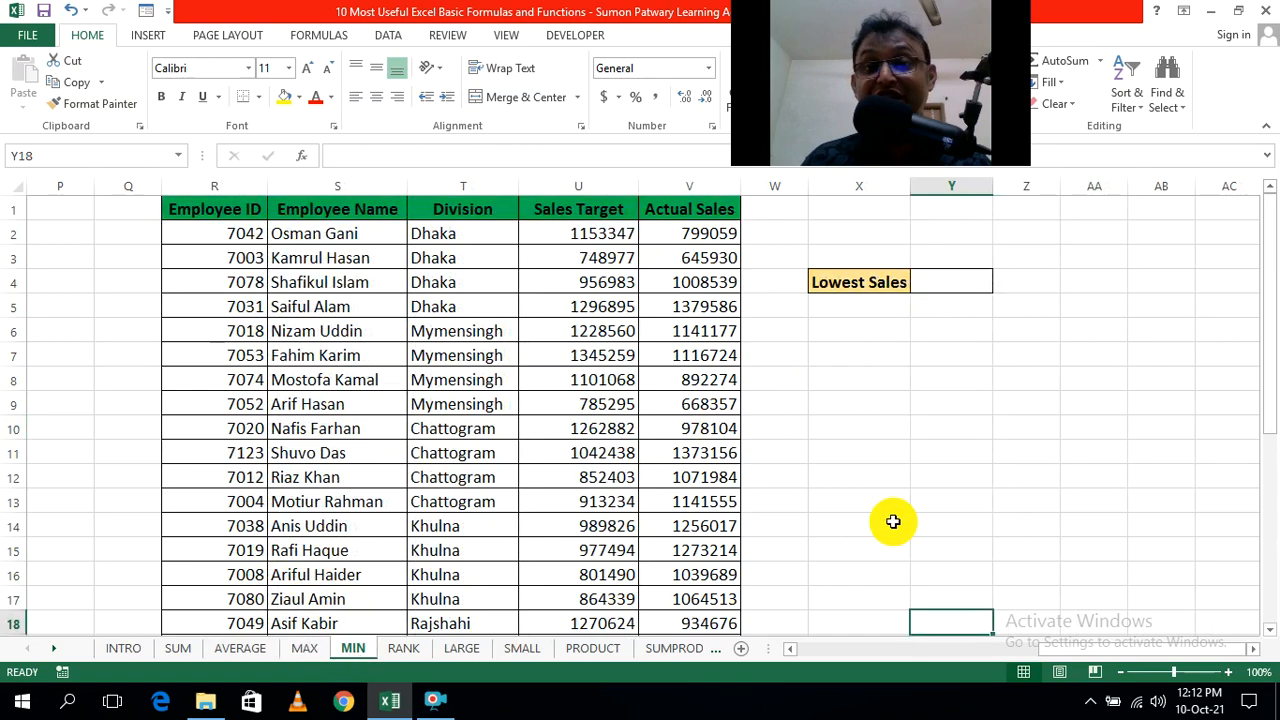
left_click_drag(1120, 648, 786, 650)
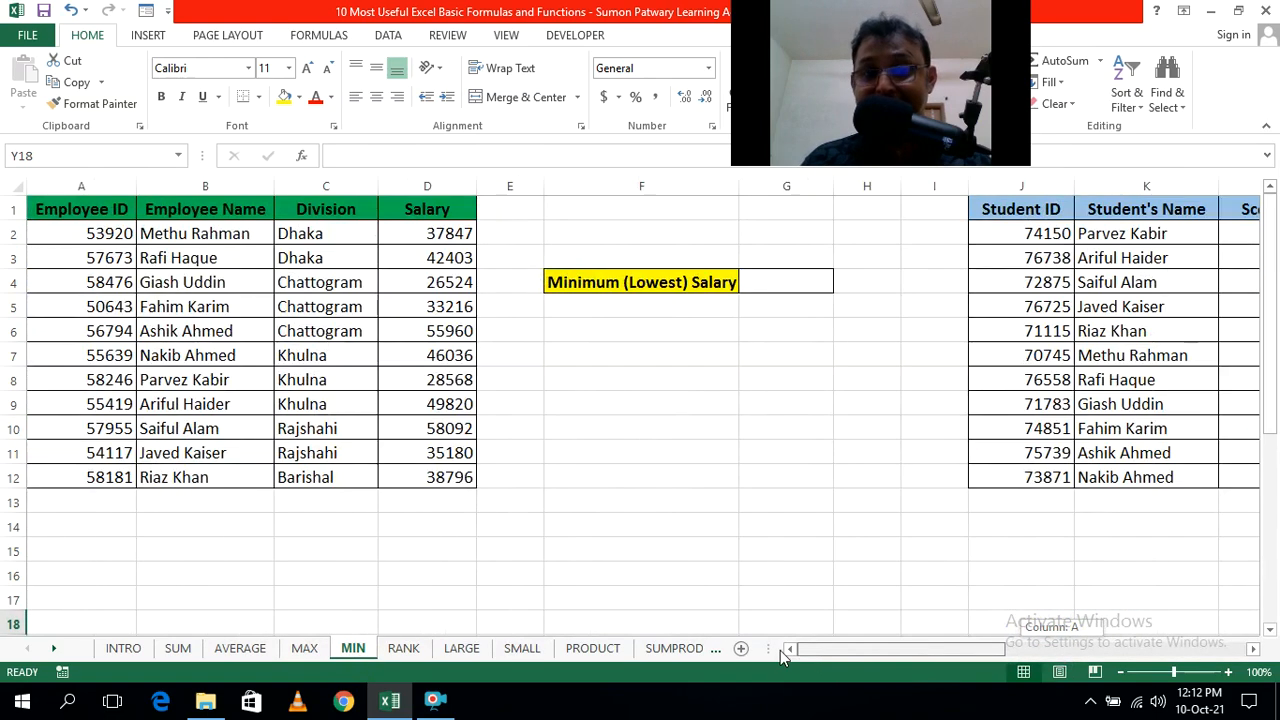
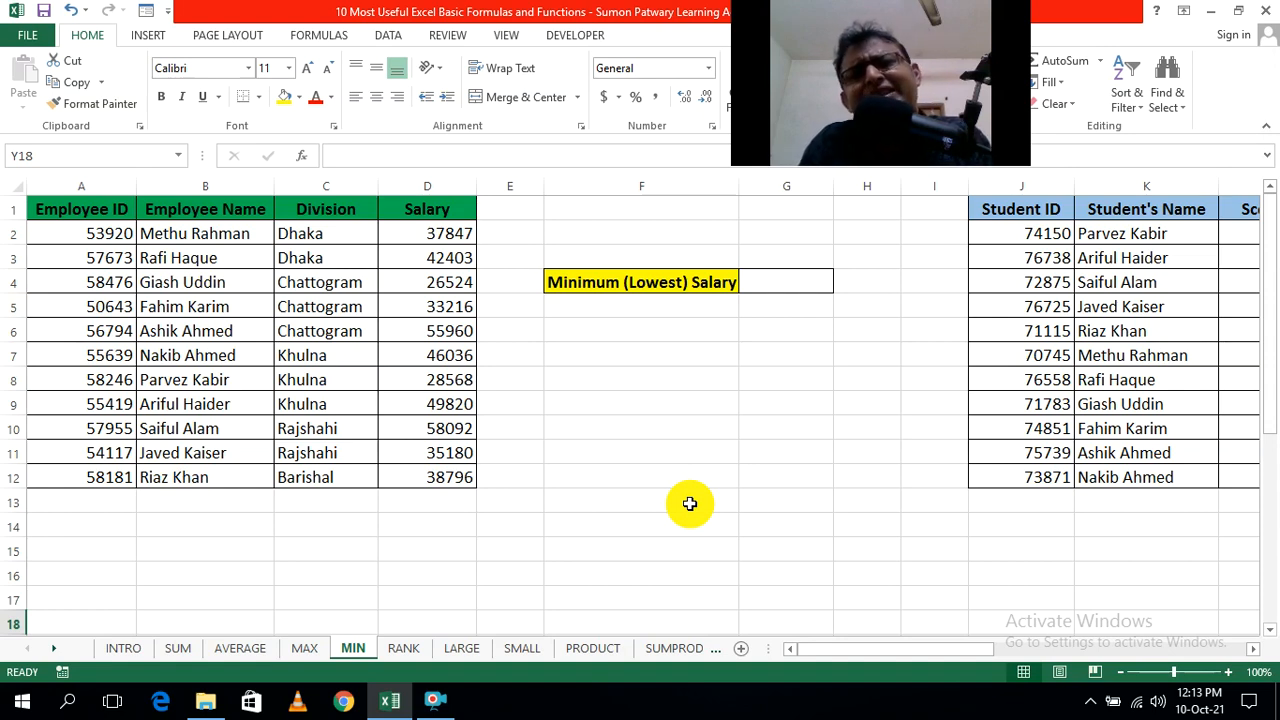
left_click(794, 529)
type("=")
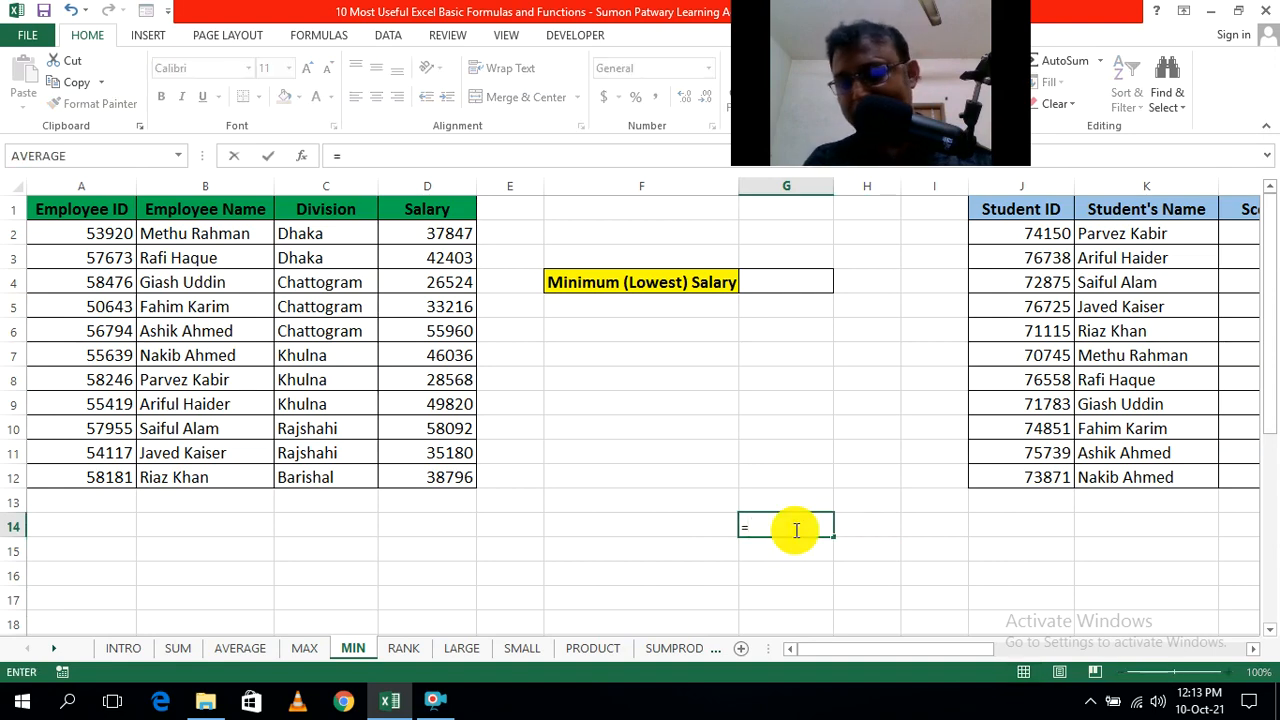
type("min")
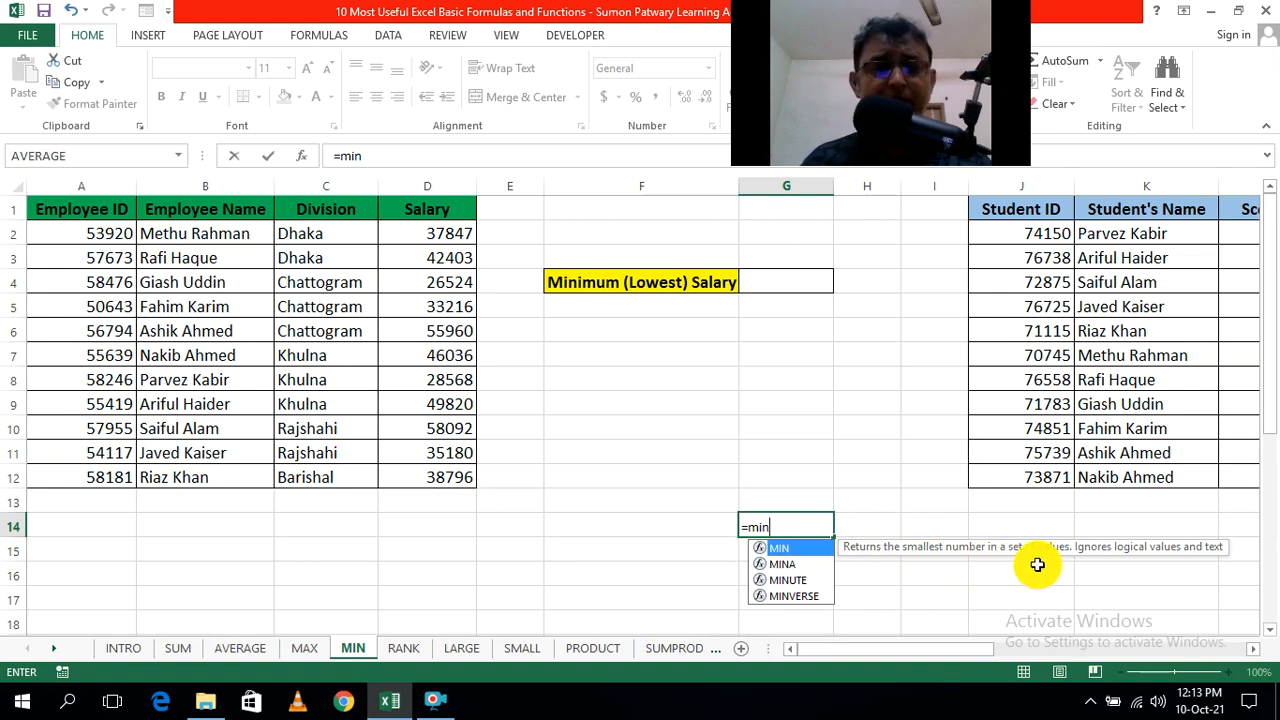
key("Escape")
key("Escape")
left_click(893, 484)
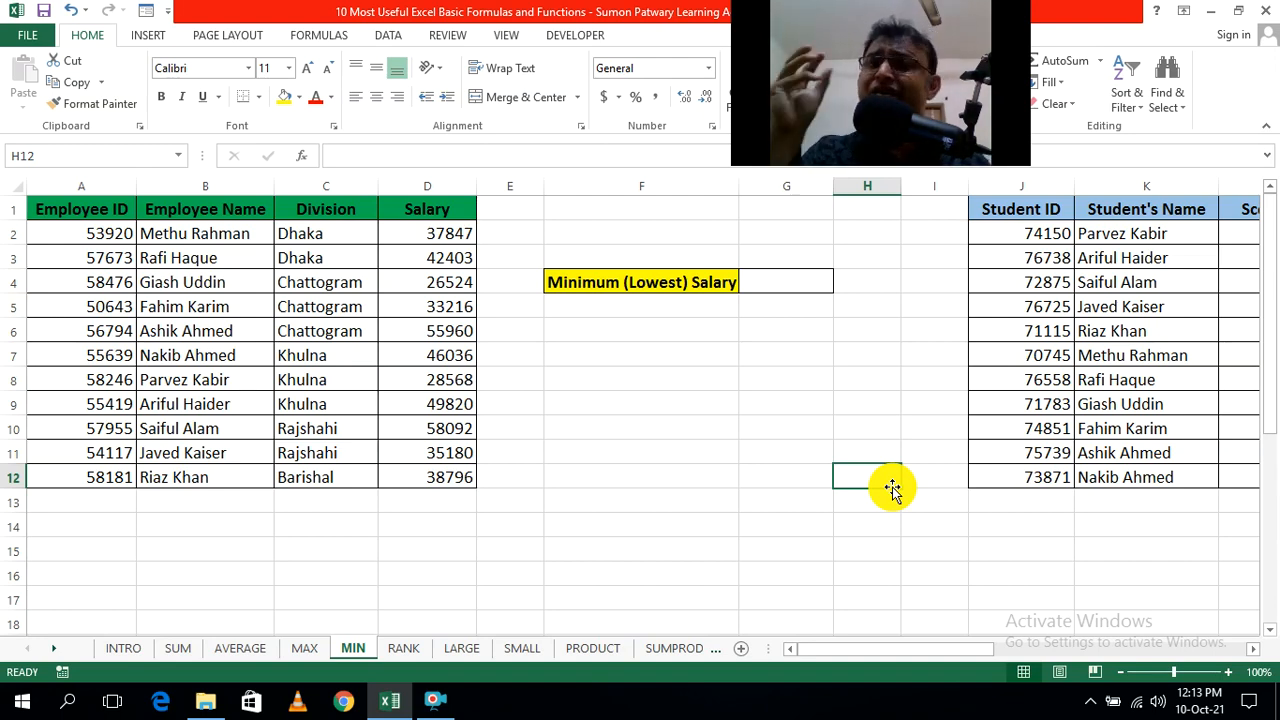
Step: Display the MIN function's description once more from the empty cell G12 and cancel the entry
left_click(768, 478)
type("=m")
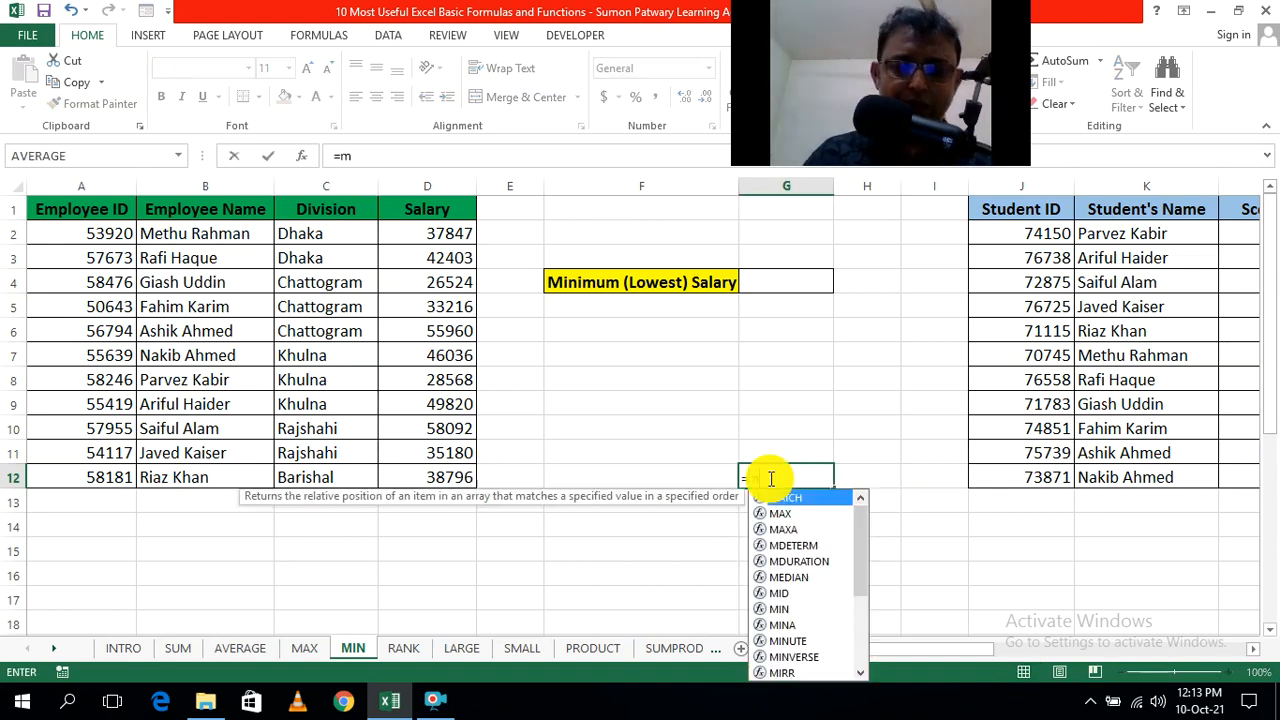
type("in")
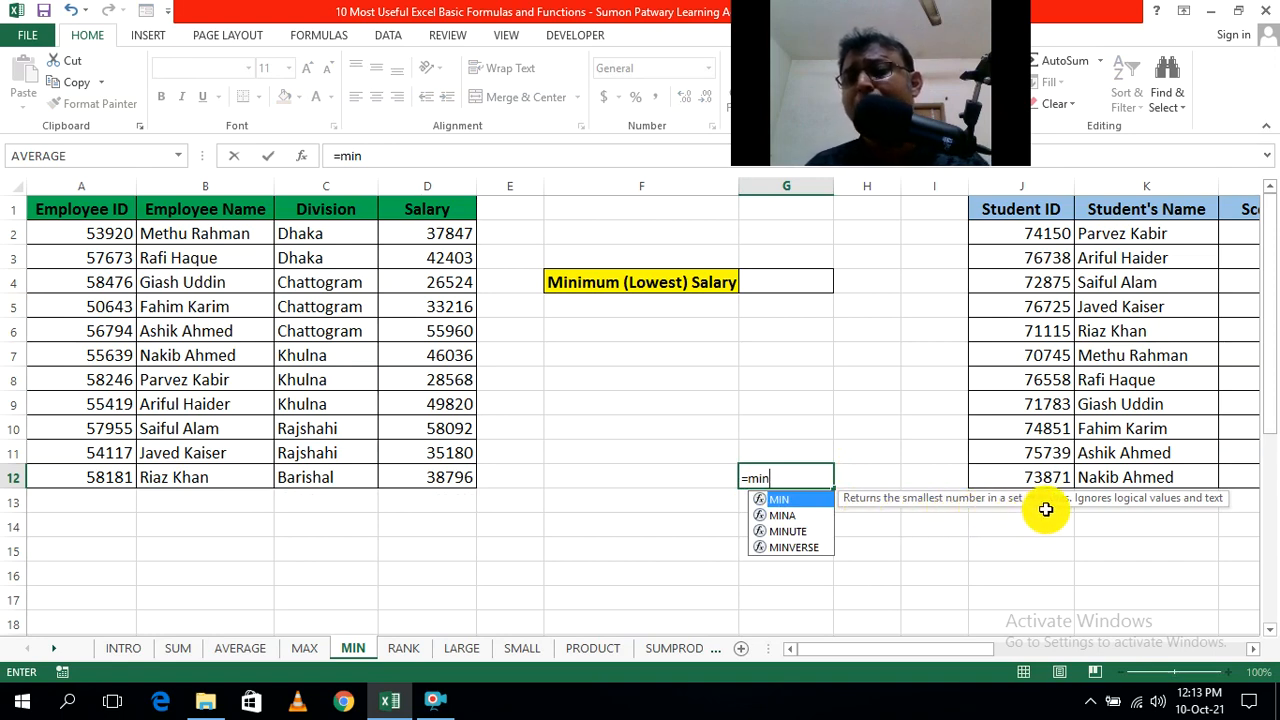
key("Escape")
key("Escape")
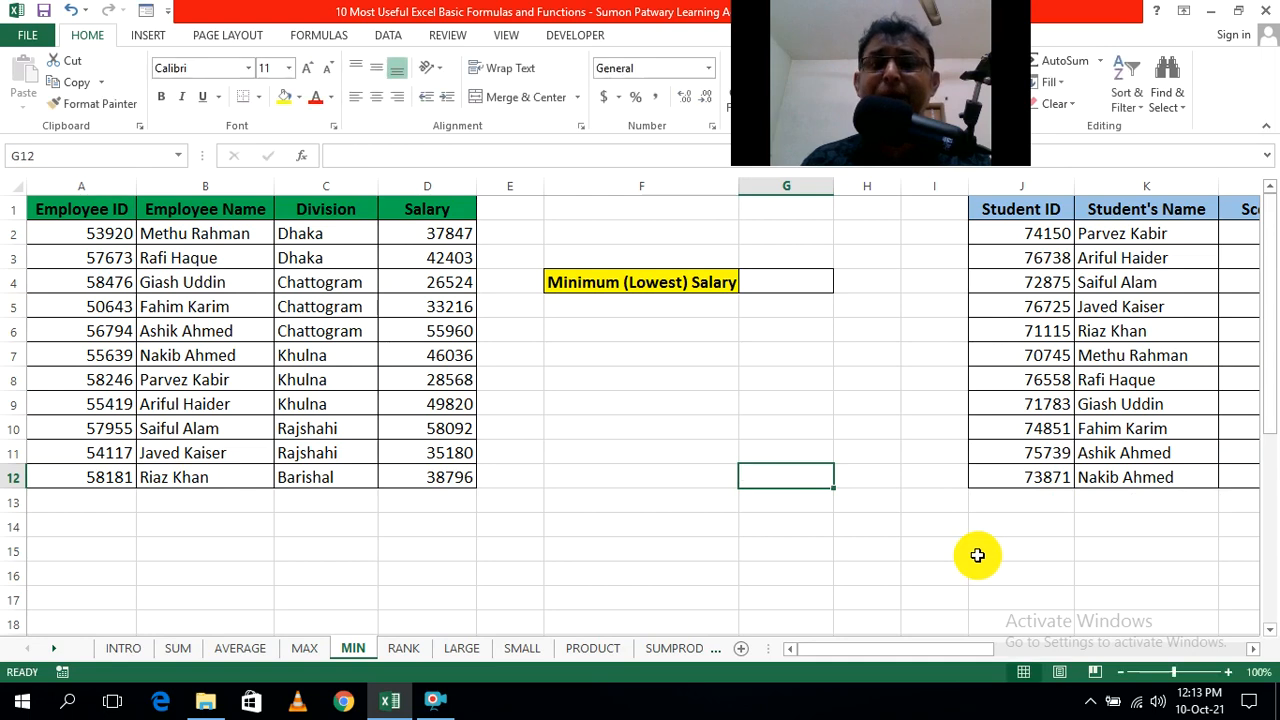
left_click(863, 523)
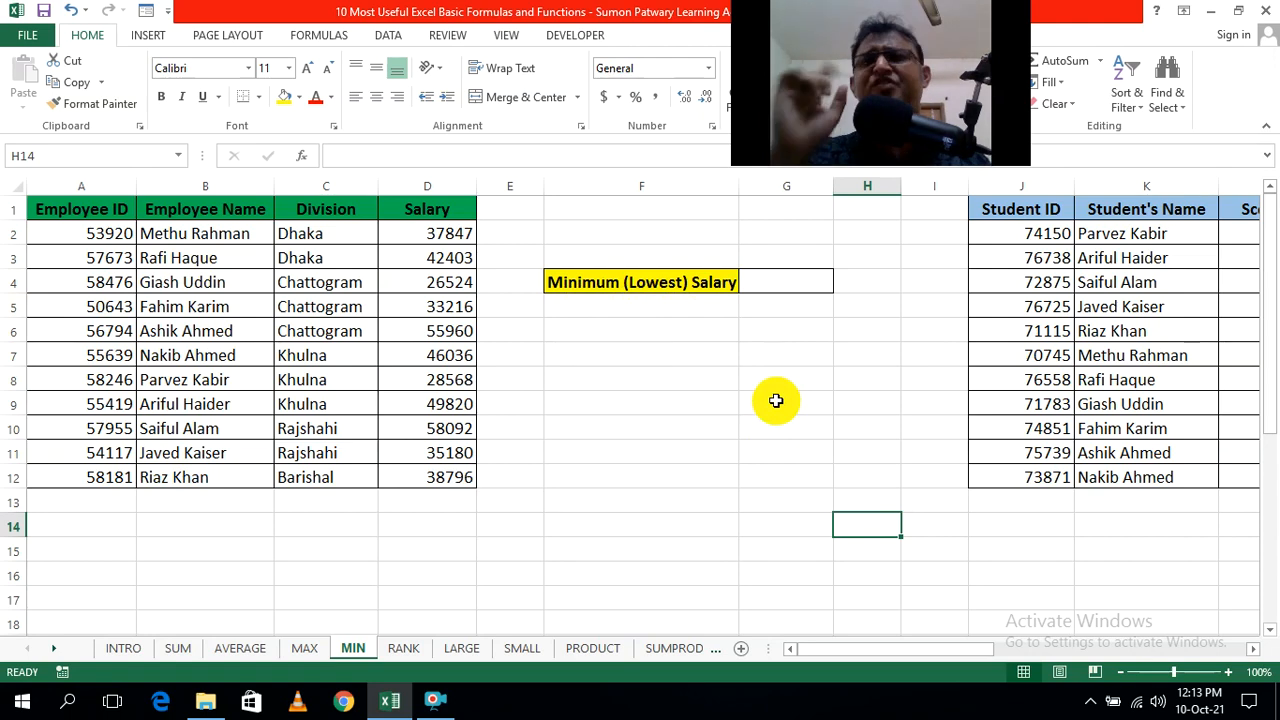
Step: Calculate the minimum salary in G4 with the formula =MIN(D2:D12)
left_click(788, 285)
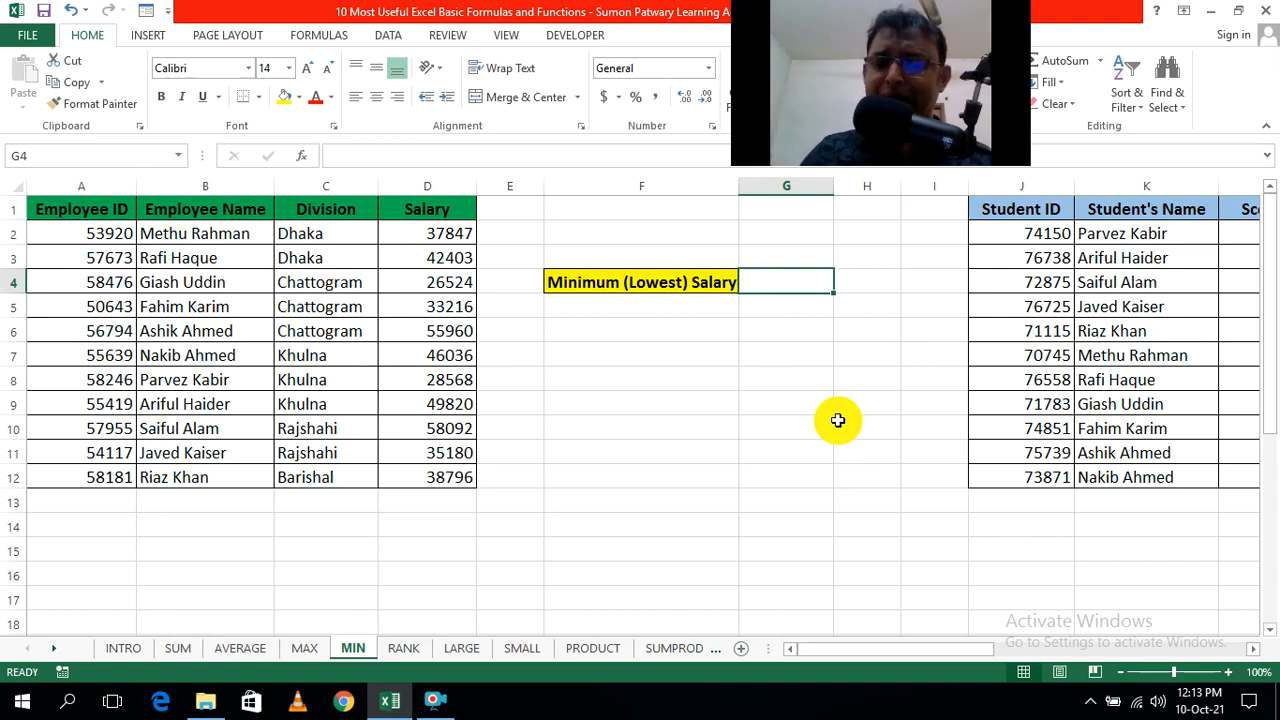
type("=")
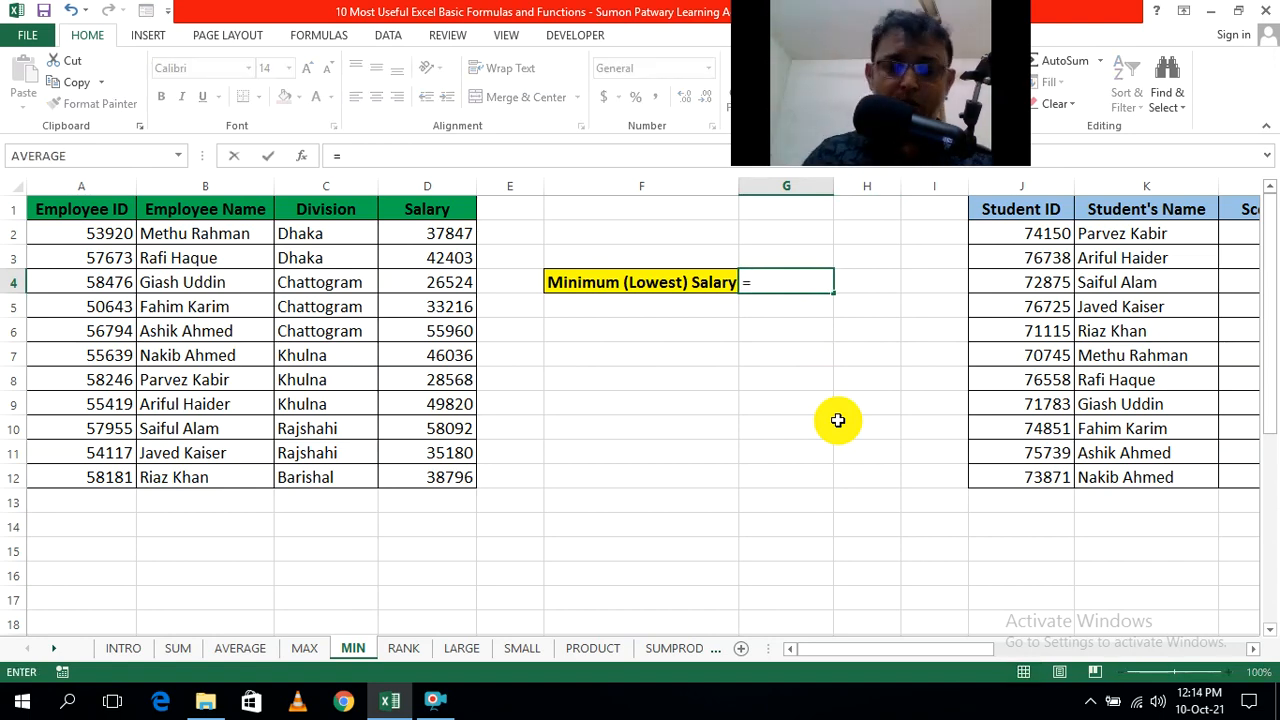
type("min")
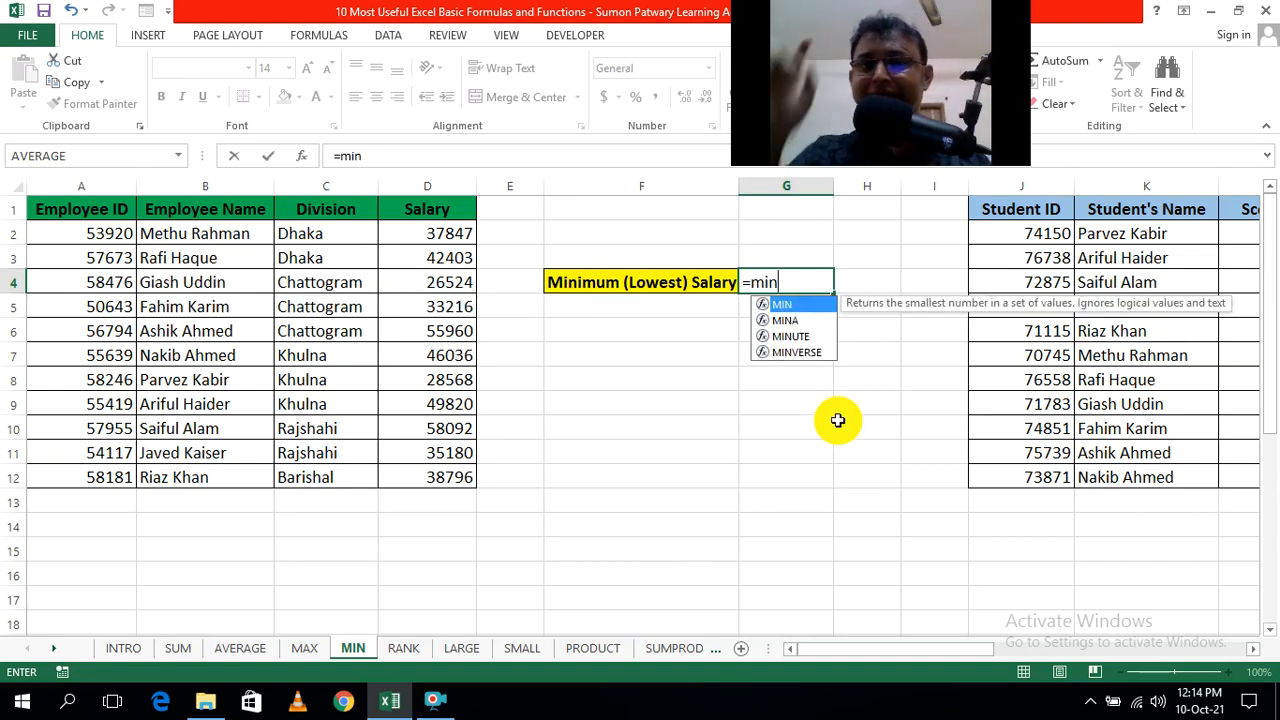
double_click(802, 306)
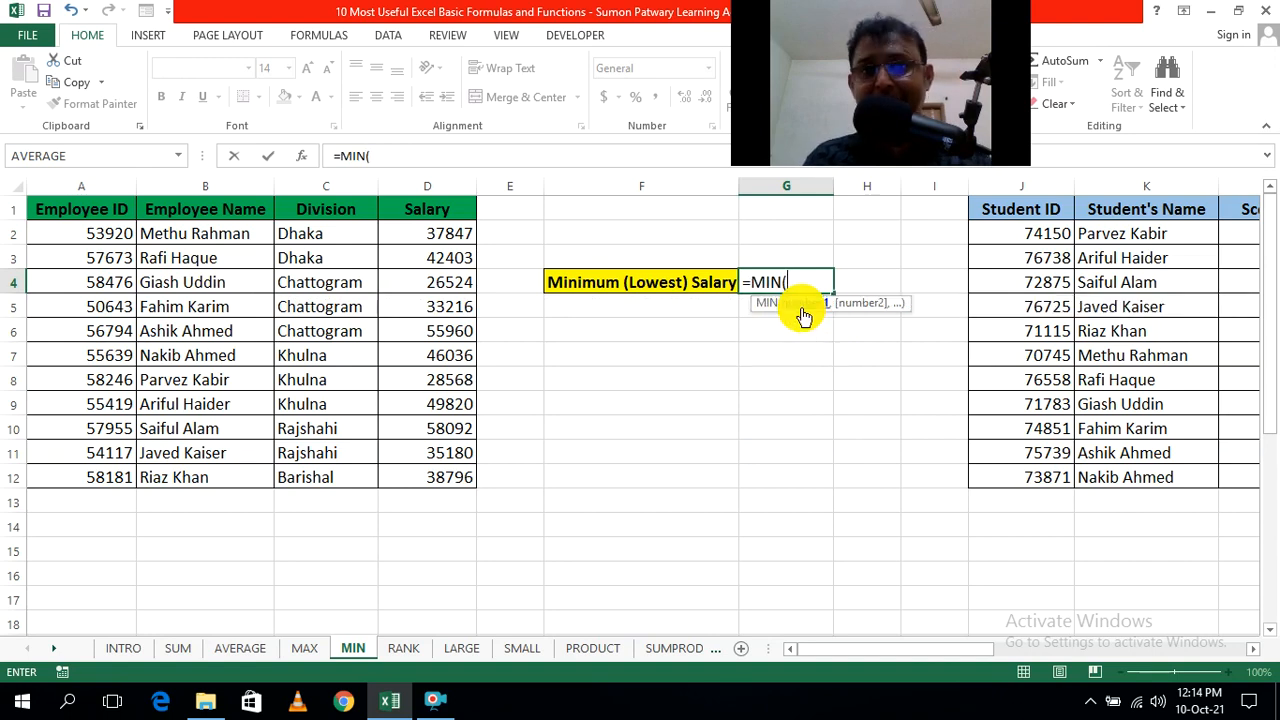
left_click_drag(453, 233, 442, 468)
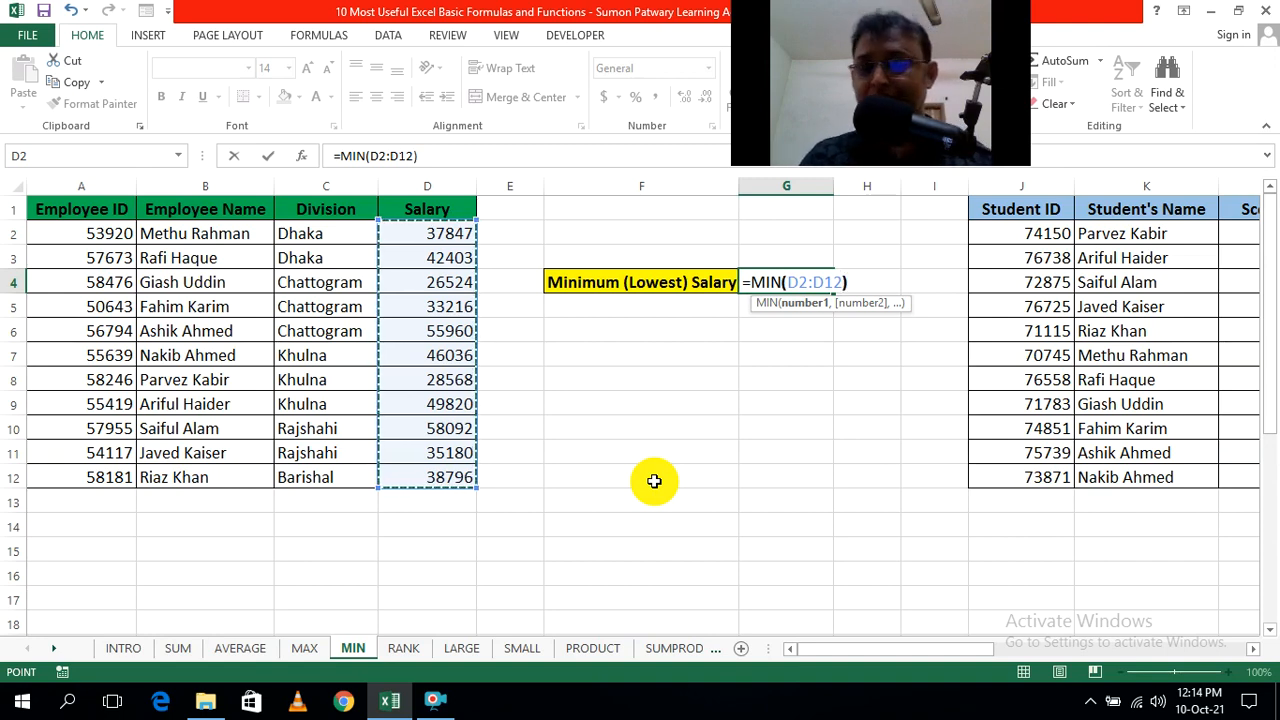
type(")")
key("ctrl+Return")
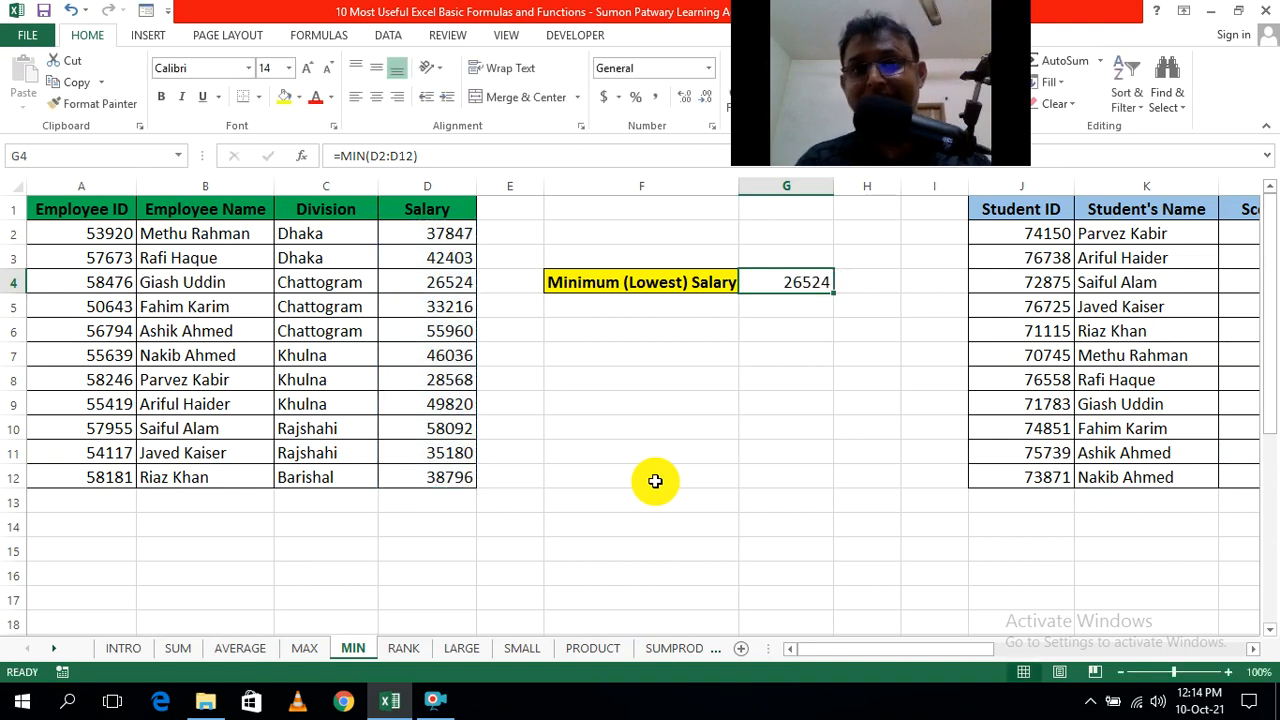
left_click(884, 448)
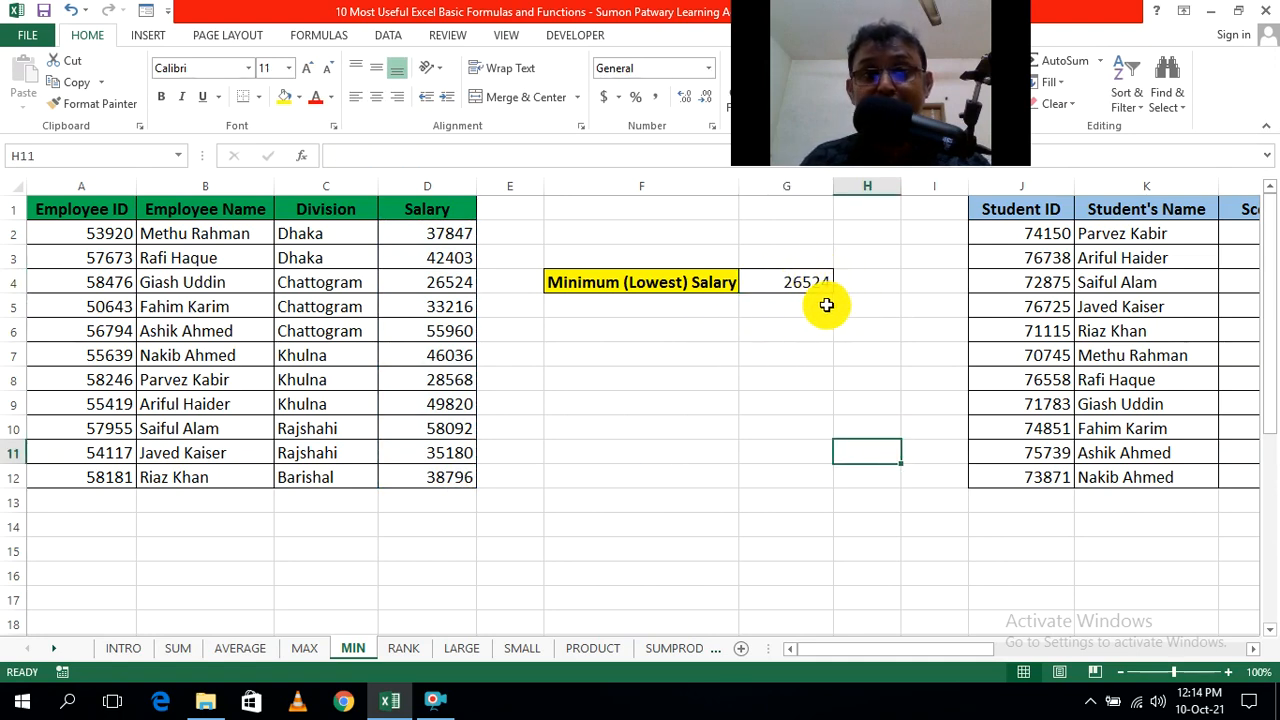
Step: Calculate the class's lowest score in O4 of the student table with the formula =MIN(L2:L12)
scroll(1260, 650, "right", 6)
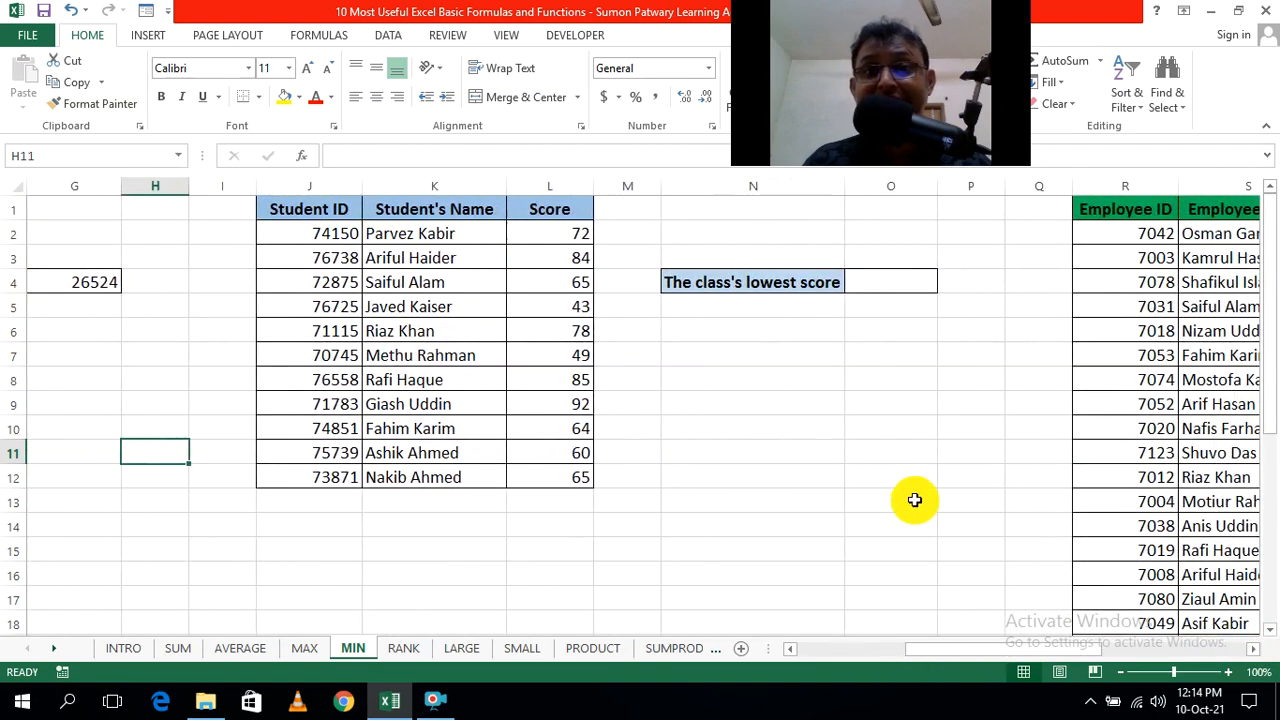
left_click(907, 478)
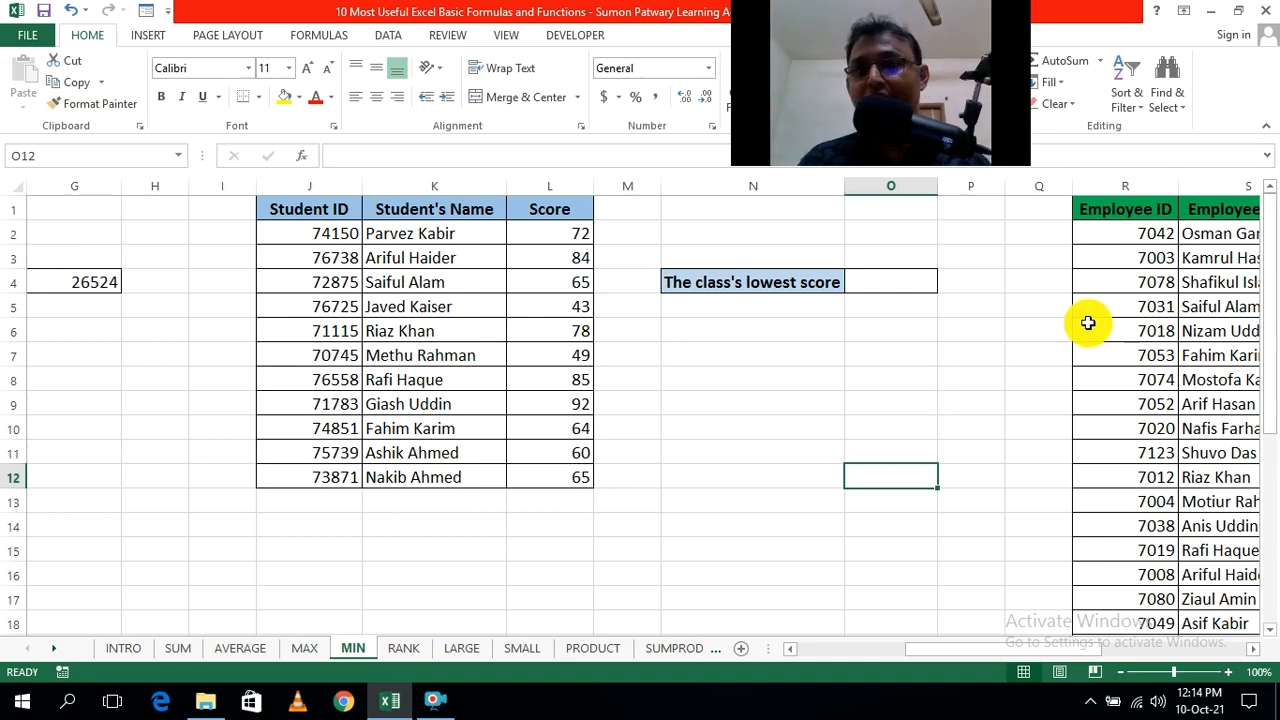
left_click(1040, 378)
left_click(893, 284)
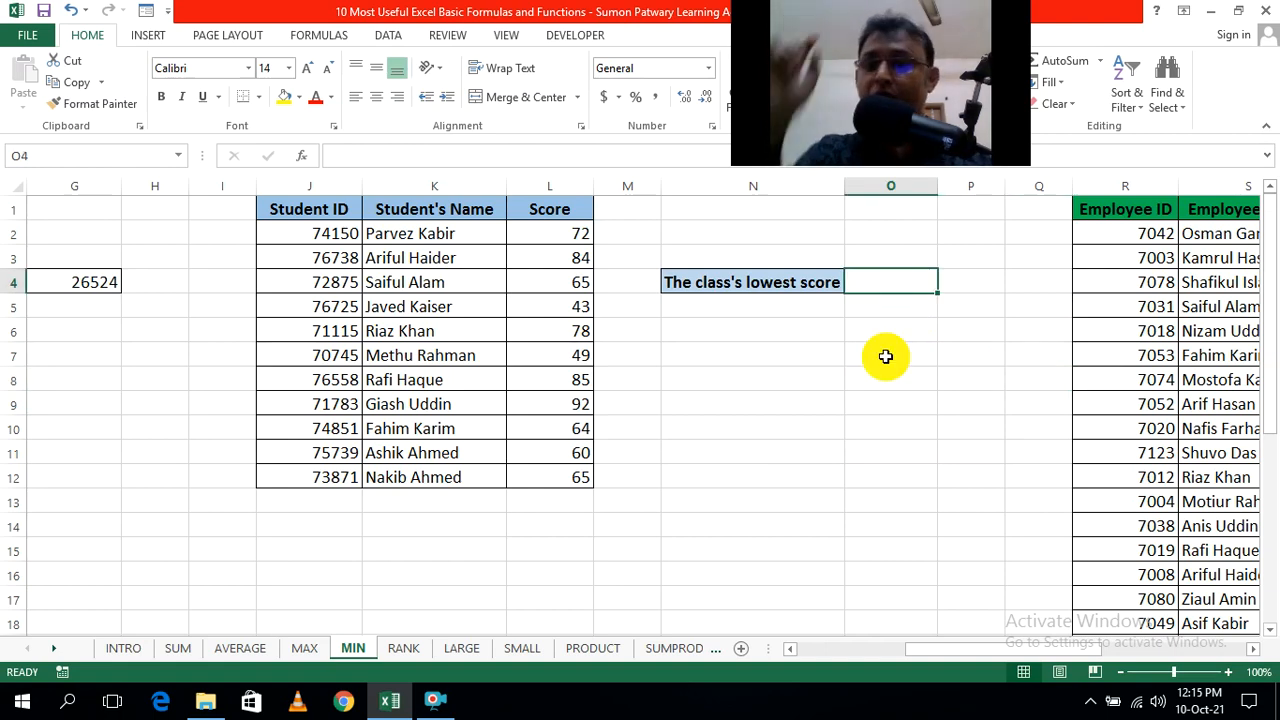
type("=")
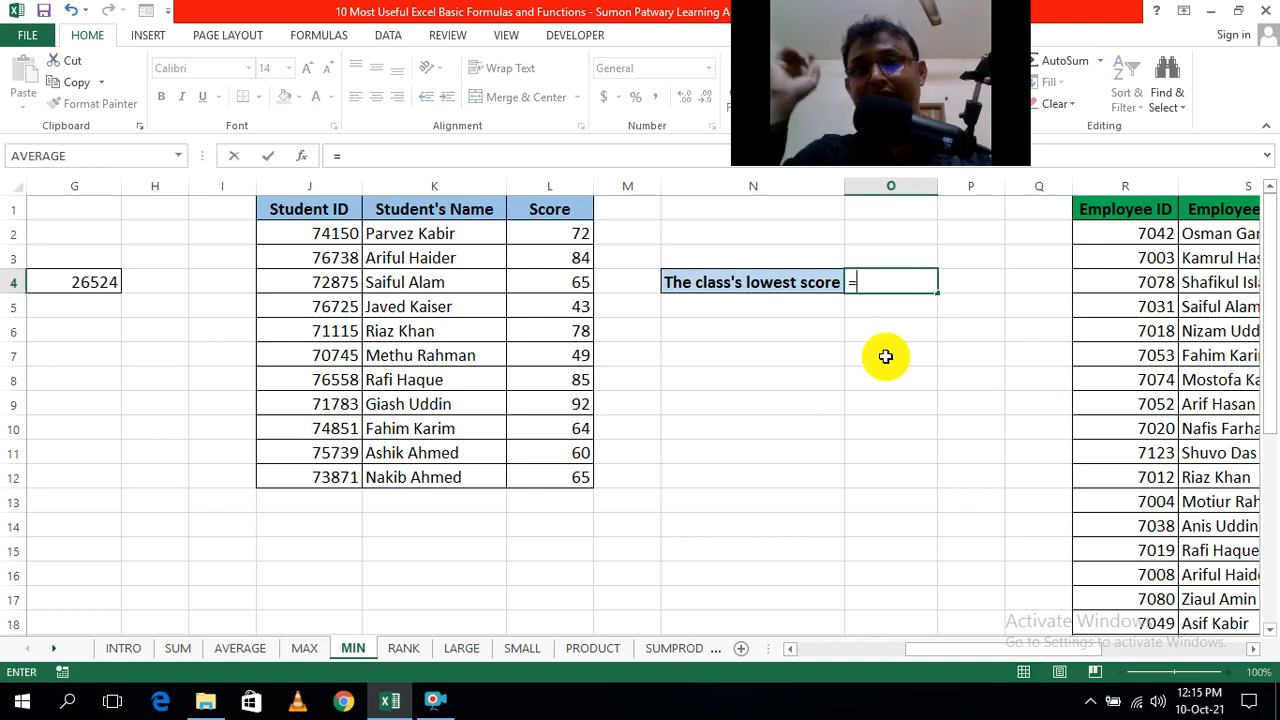
type("min")
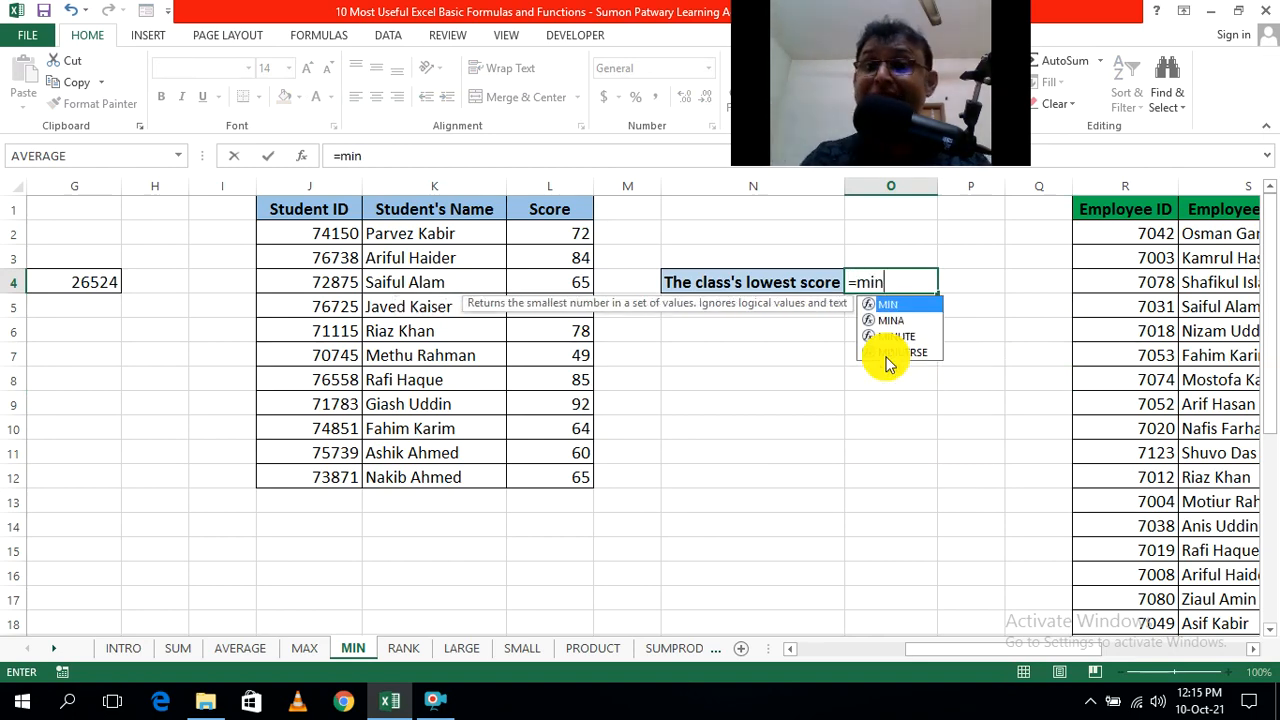
key("Tab")
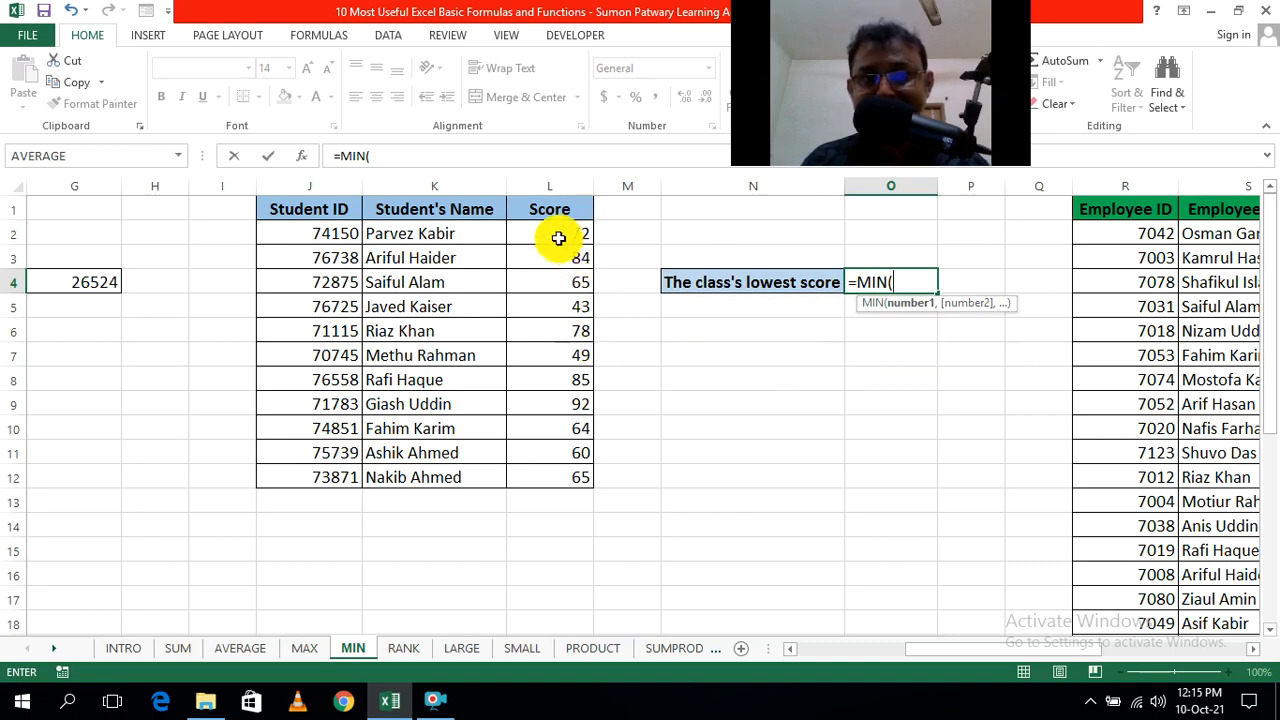
left_click_drag(559, 236, 560, 471)
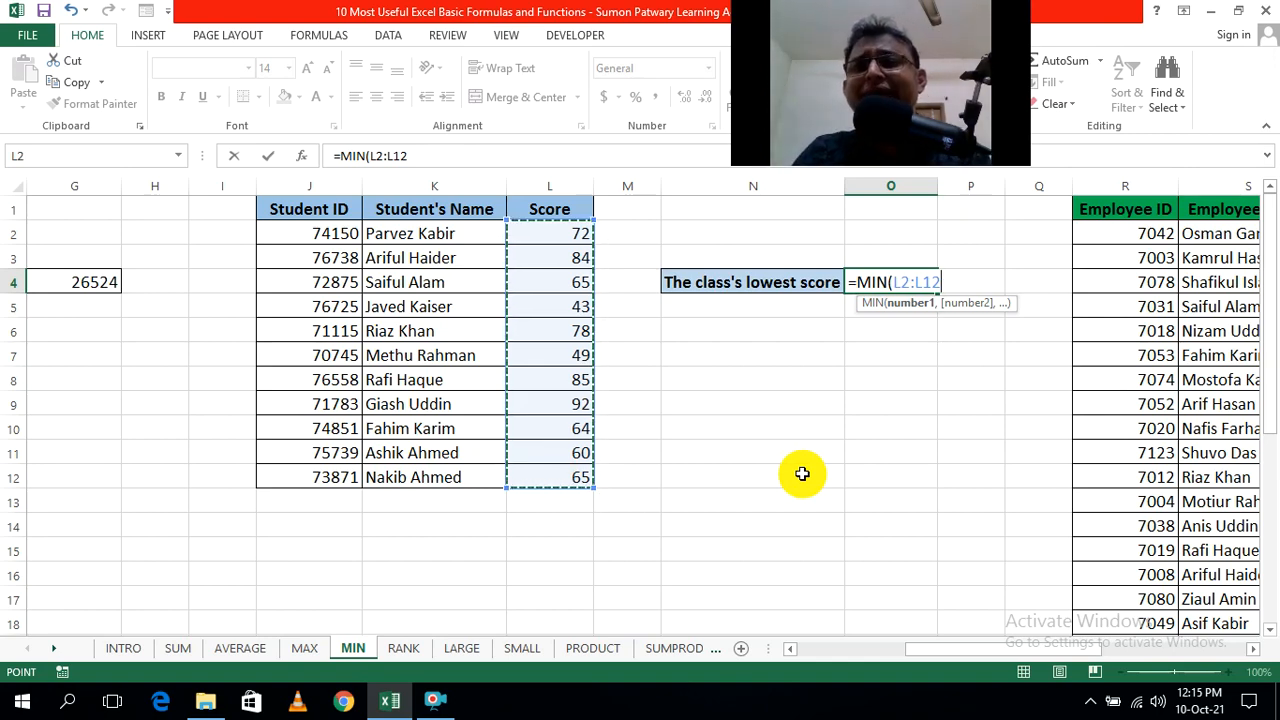
type(")")
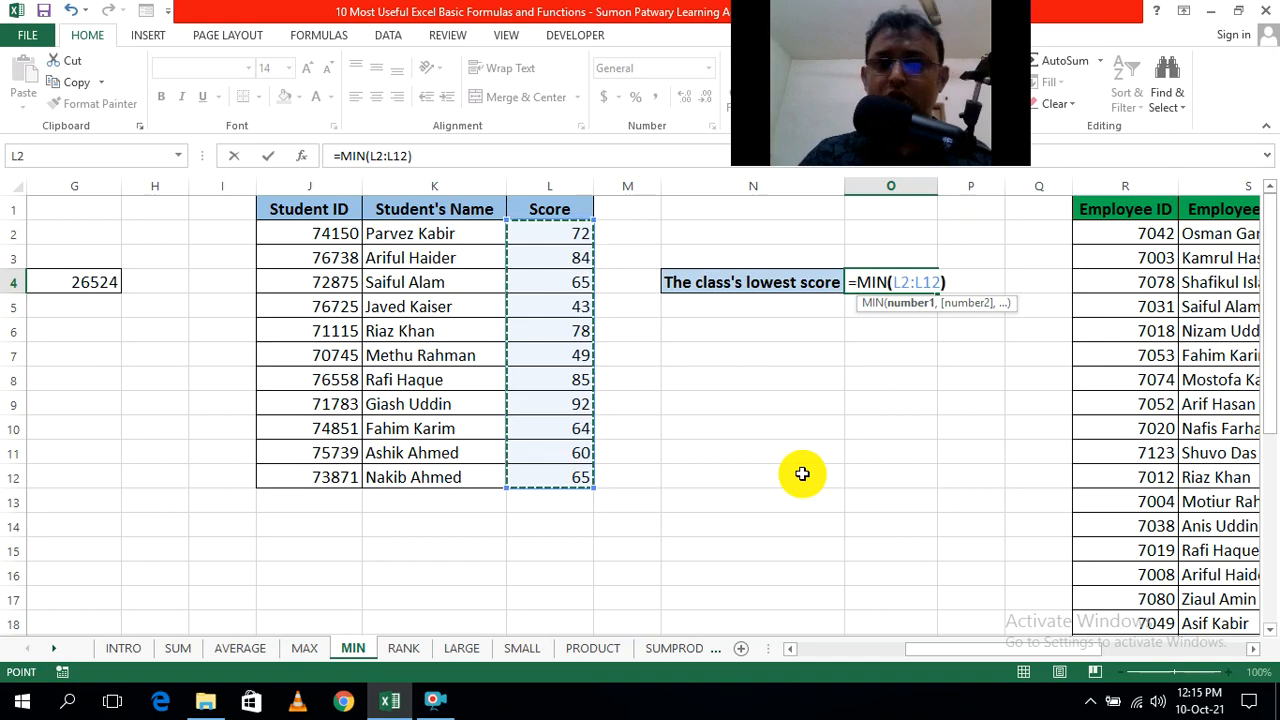
key("ctrl+Return")
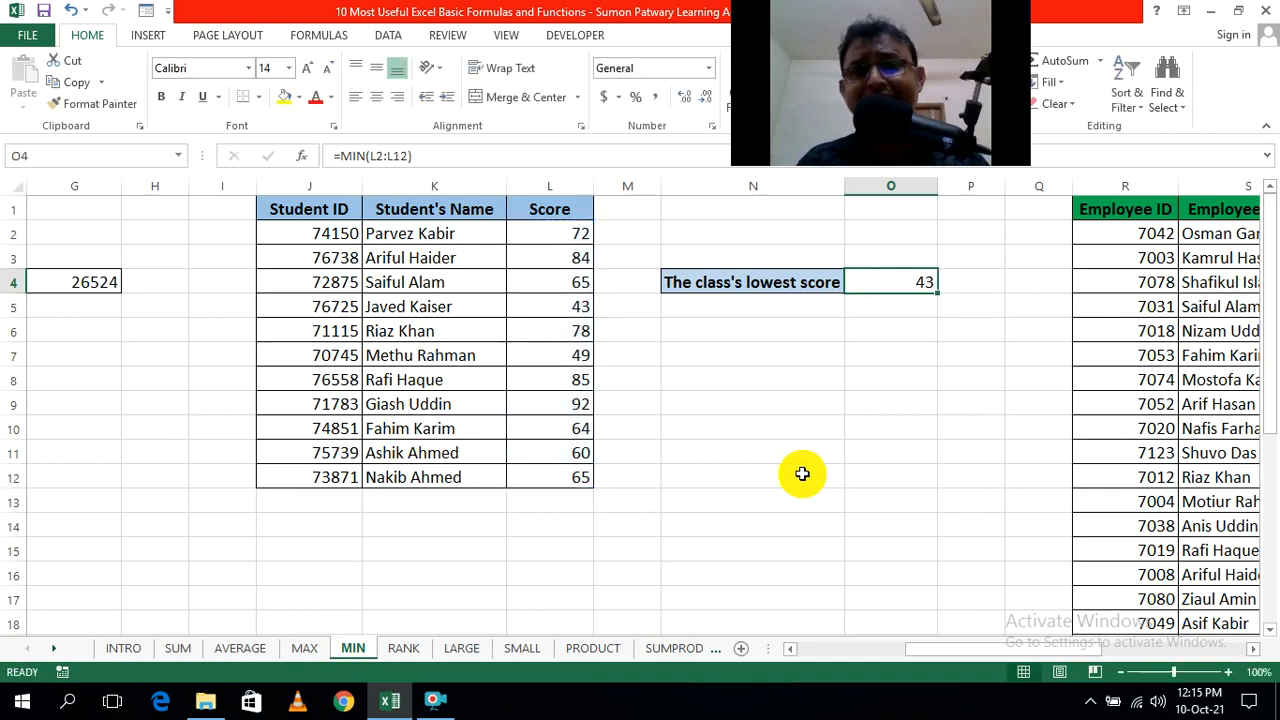
left_click(802, 474)
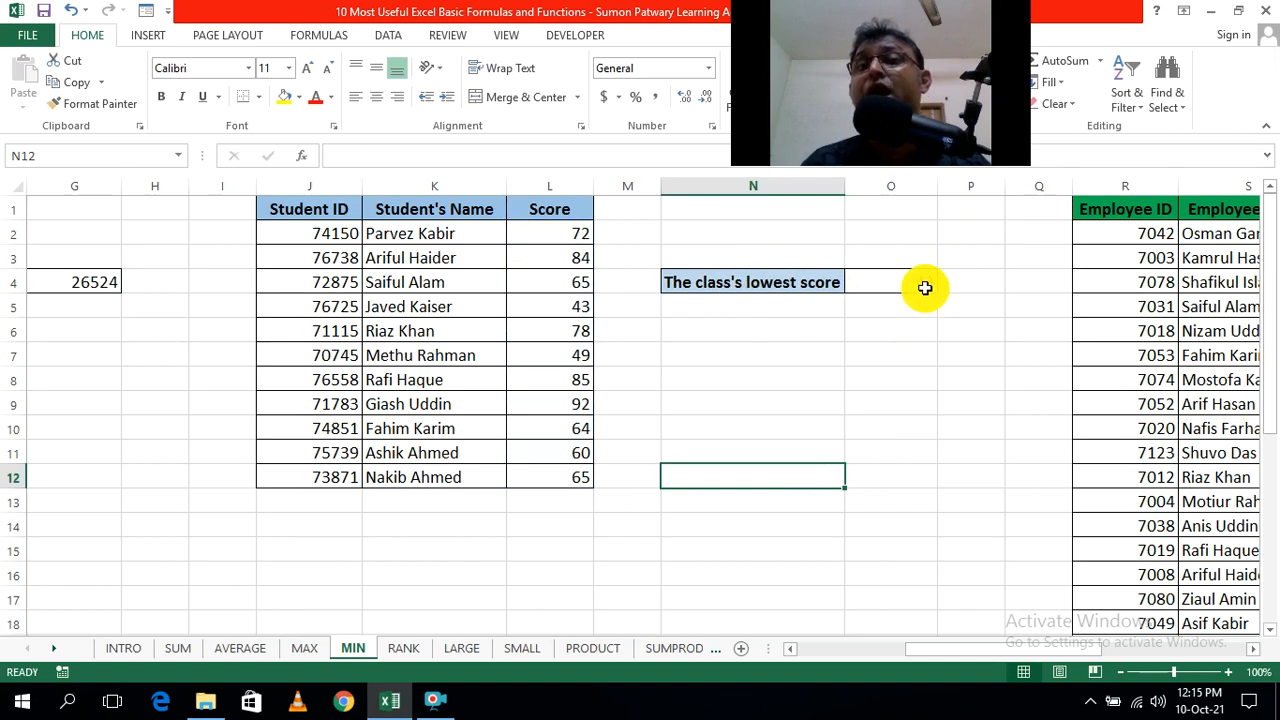
Step: Calculate the lowest actual sales in the Lowest Sales cell Y4 with the formula =MIN(V2:V32)
left_click(1252, 649)
scroll(1252, 649, "right", 7)
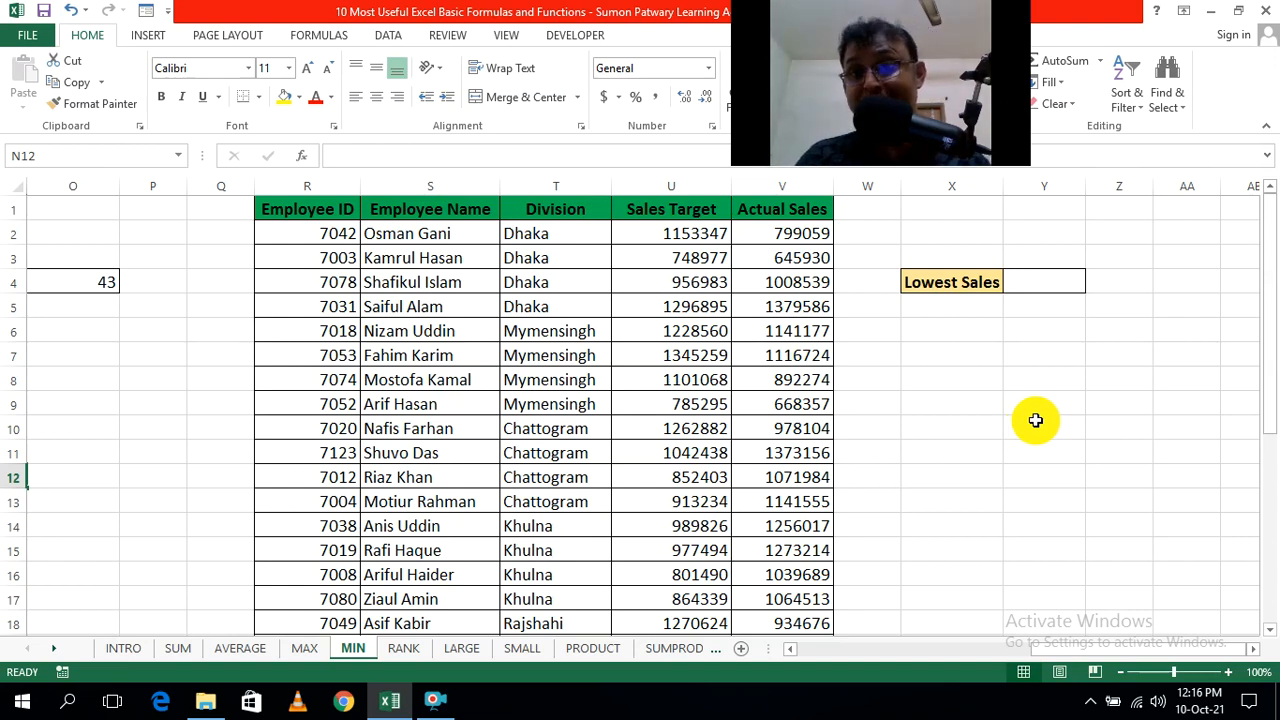
left_click(1045, 283)
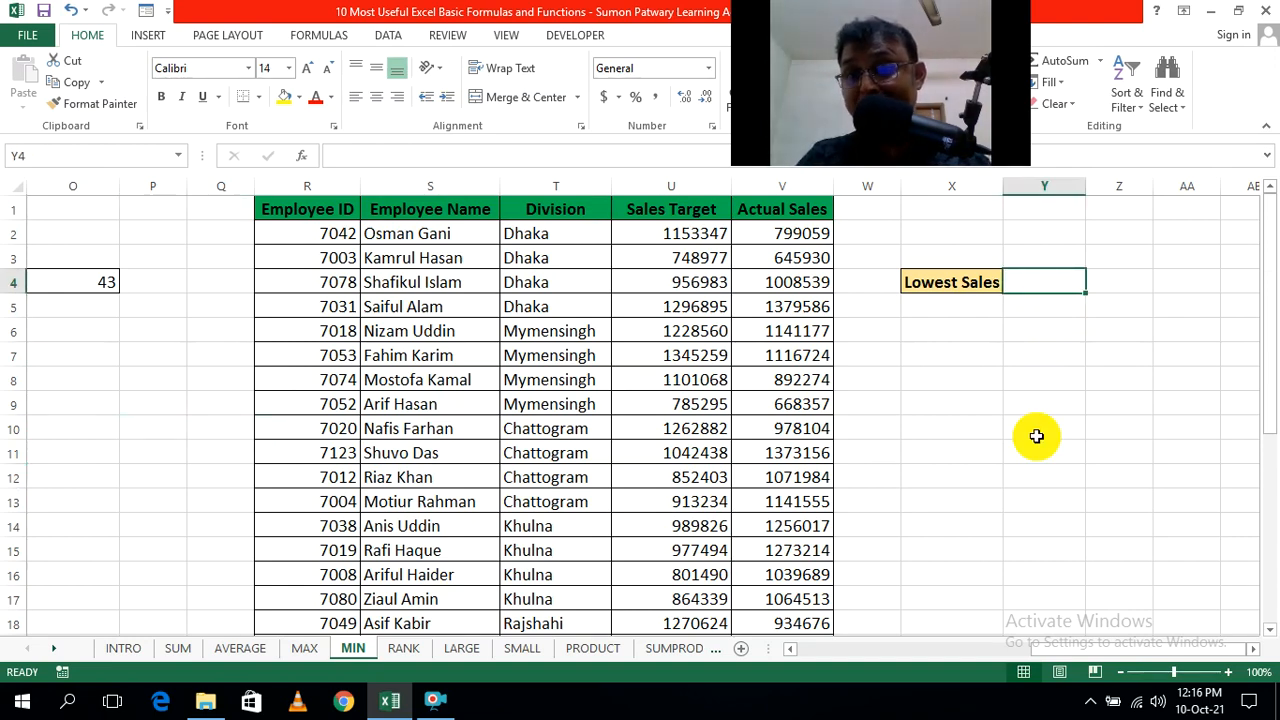
type("=")
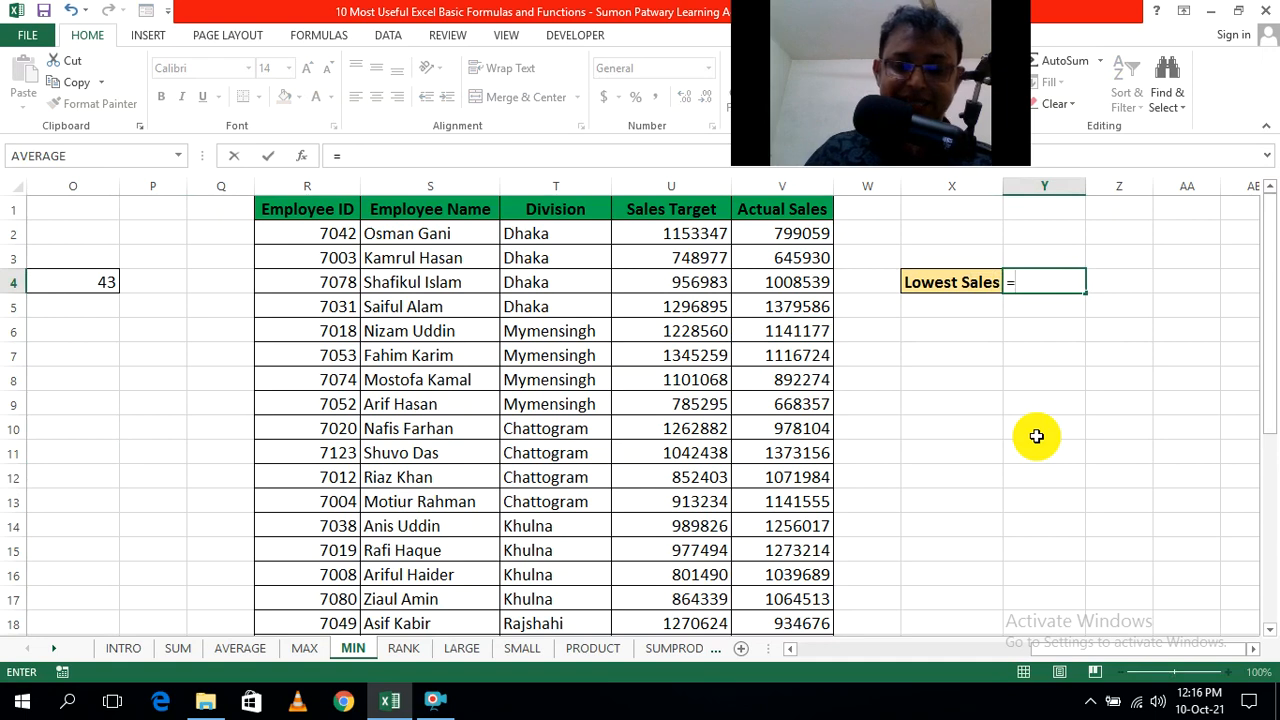
type("min")
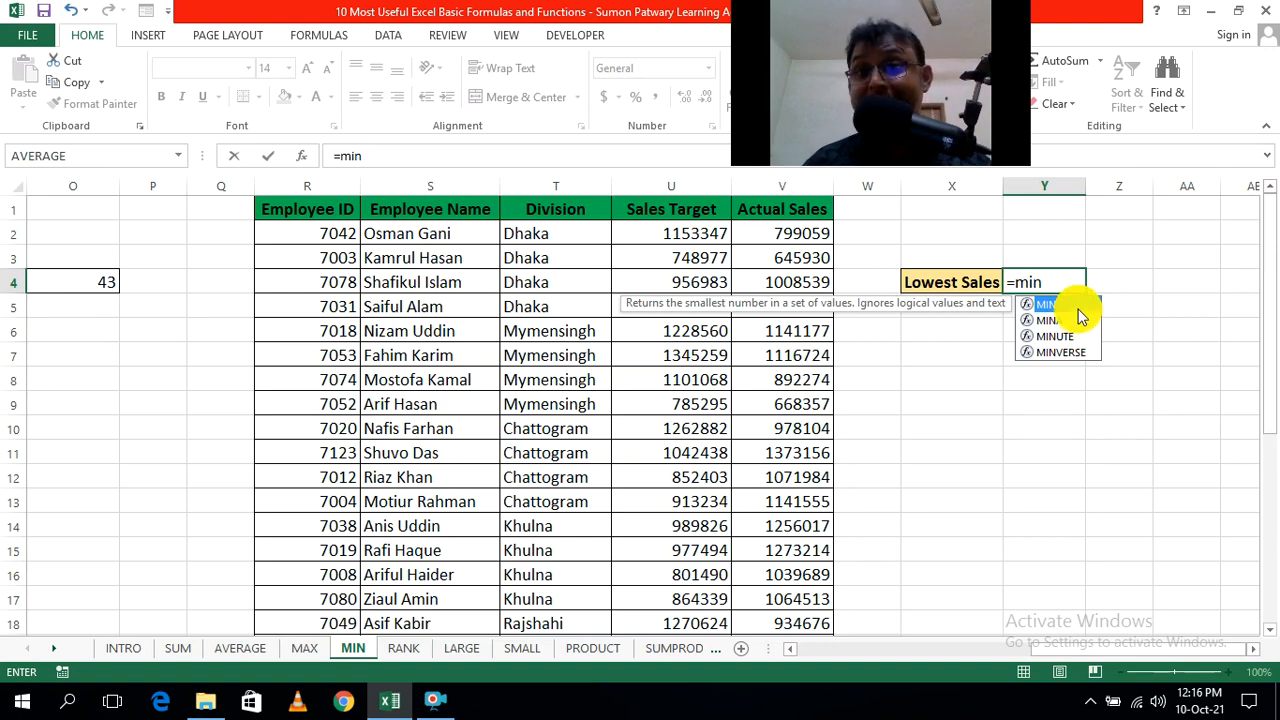
double_click(1078, 306)
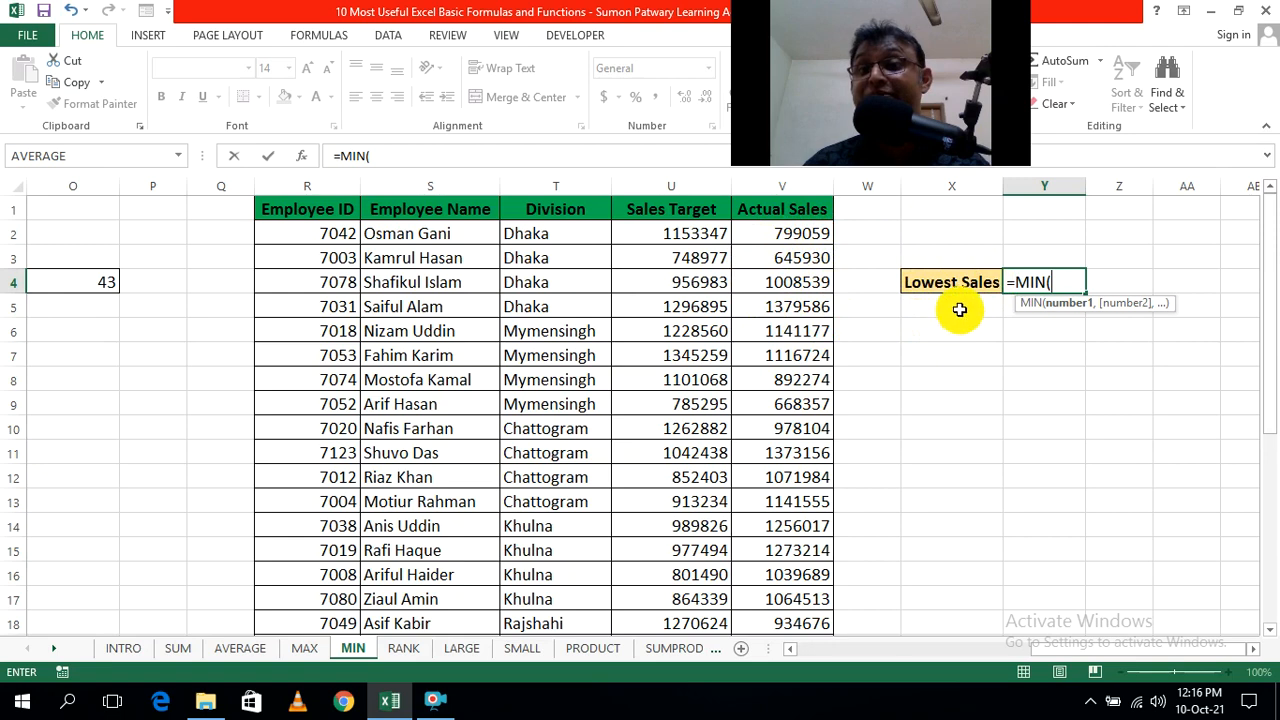
left_click(788, 233)
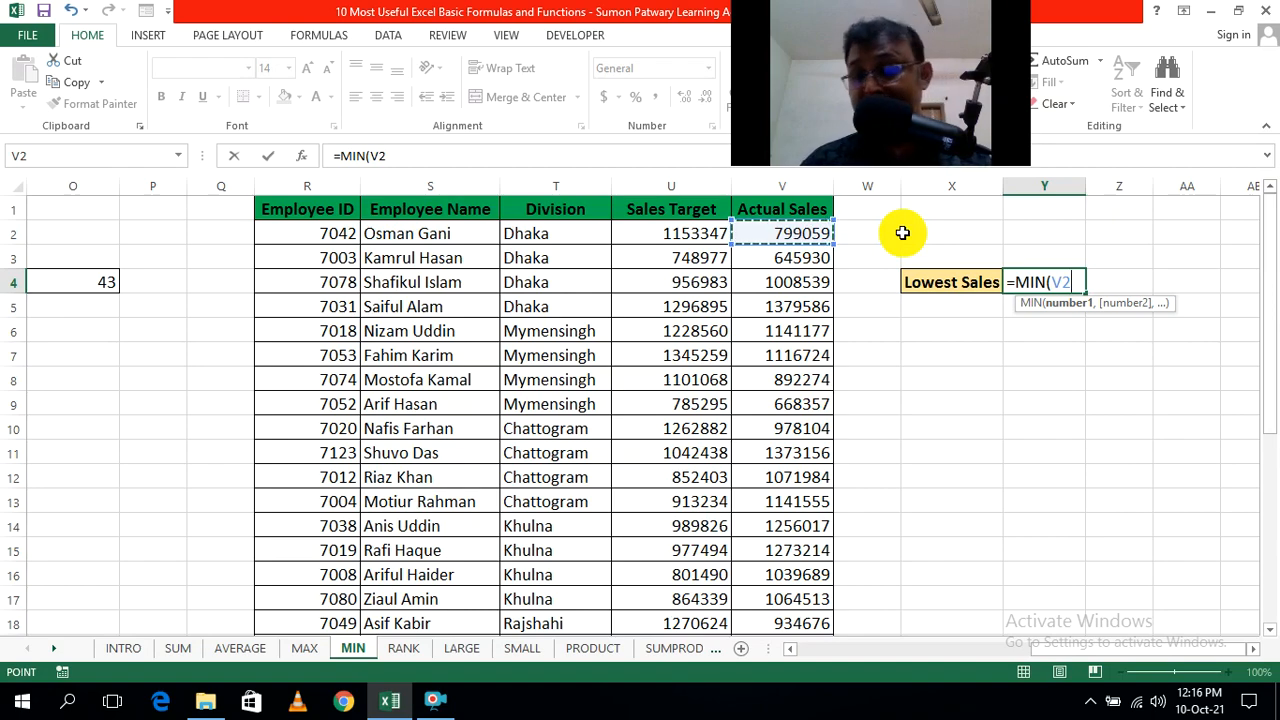
key("ctrl+shift+Down")
scroll(846, 481, "down", 2)
scroll(846, 481, "up", 4)
scroll(846, 481, "down", 3)
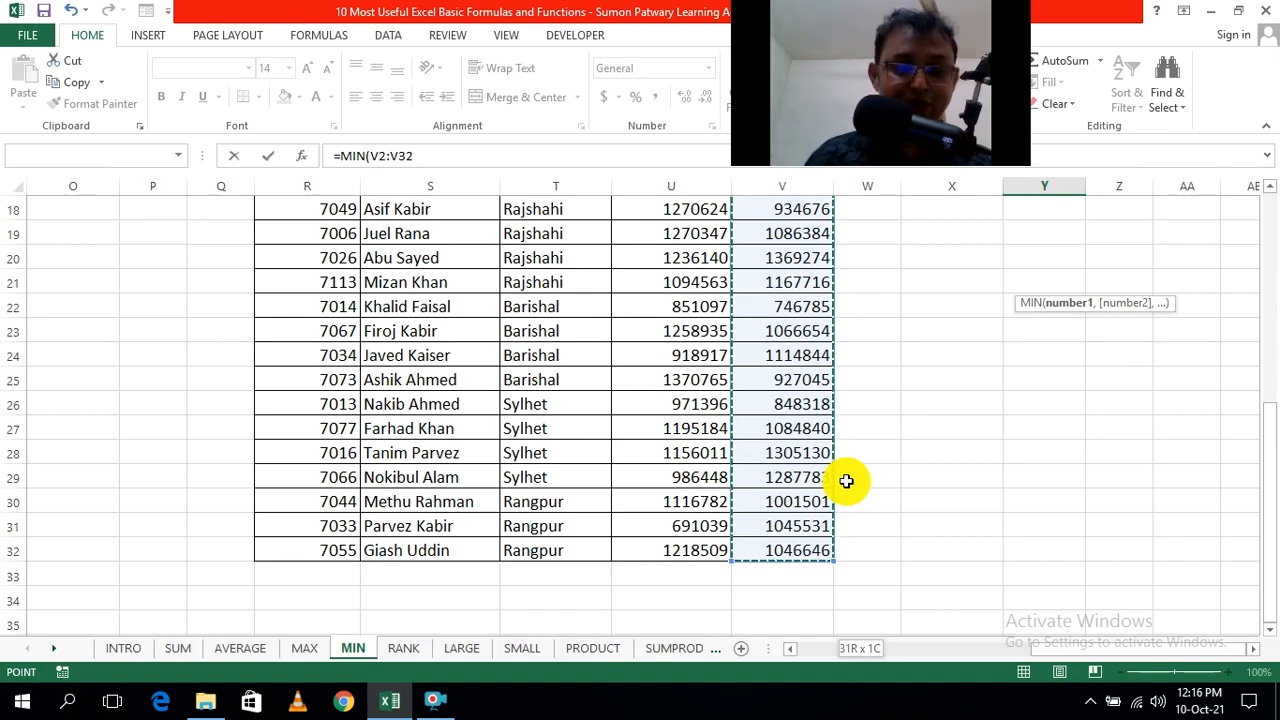
scroll(846, 481, "up", 6)
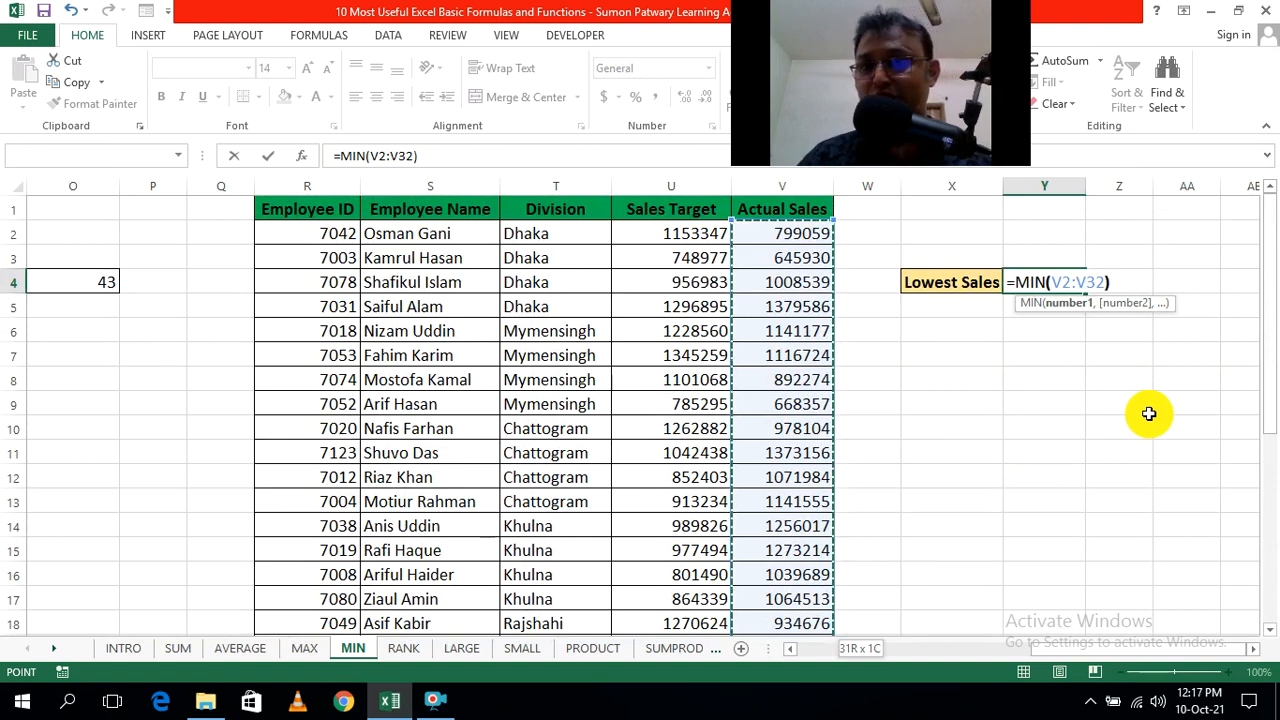
type(")")
key("Return")
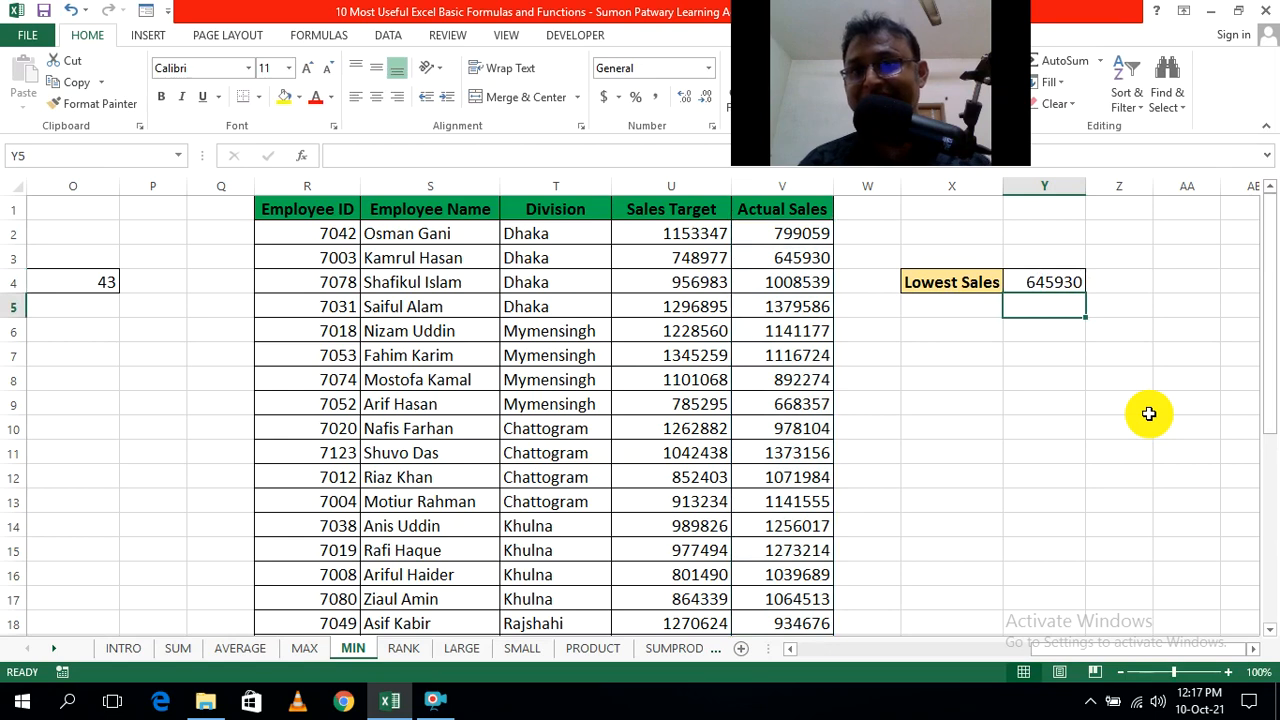
left_click(1148, 413)
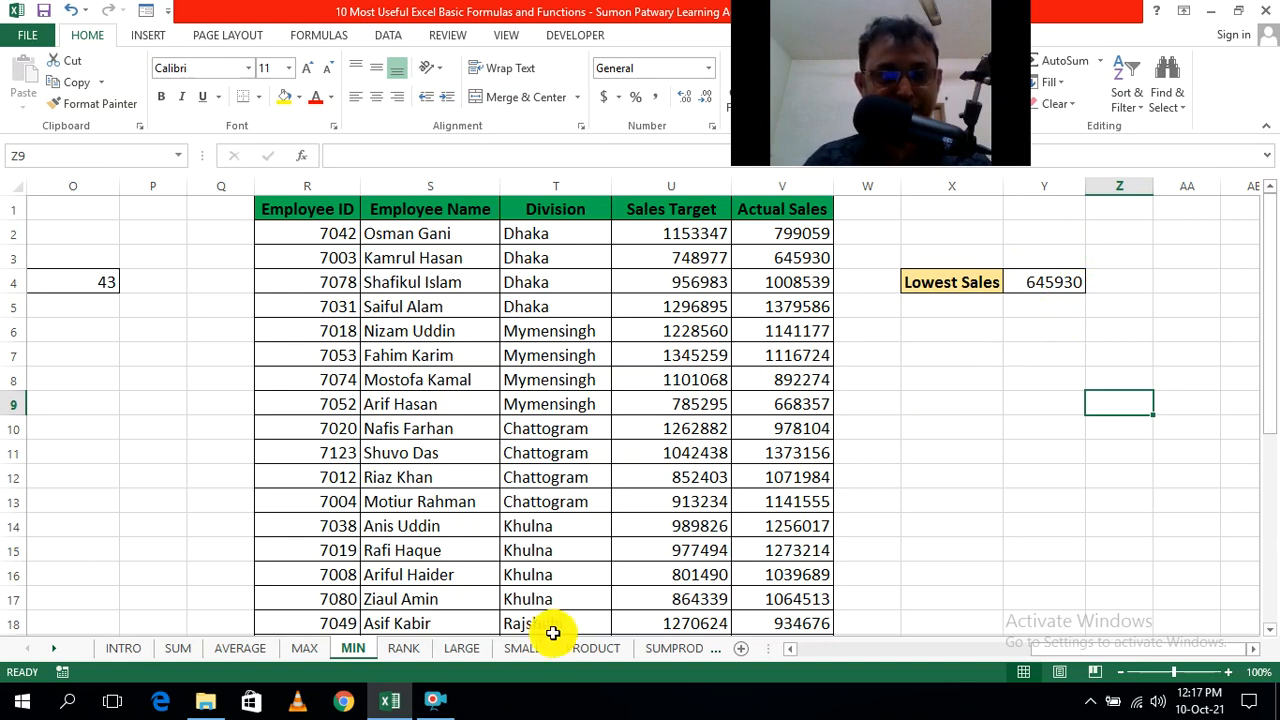
Step: Open the RANK sheet at its employee sales table with the empty Achievment (%) and Rank columns
left_click(405, 648)
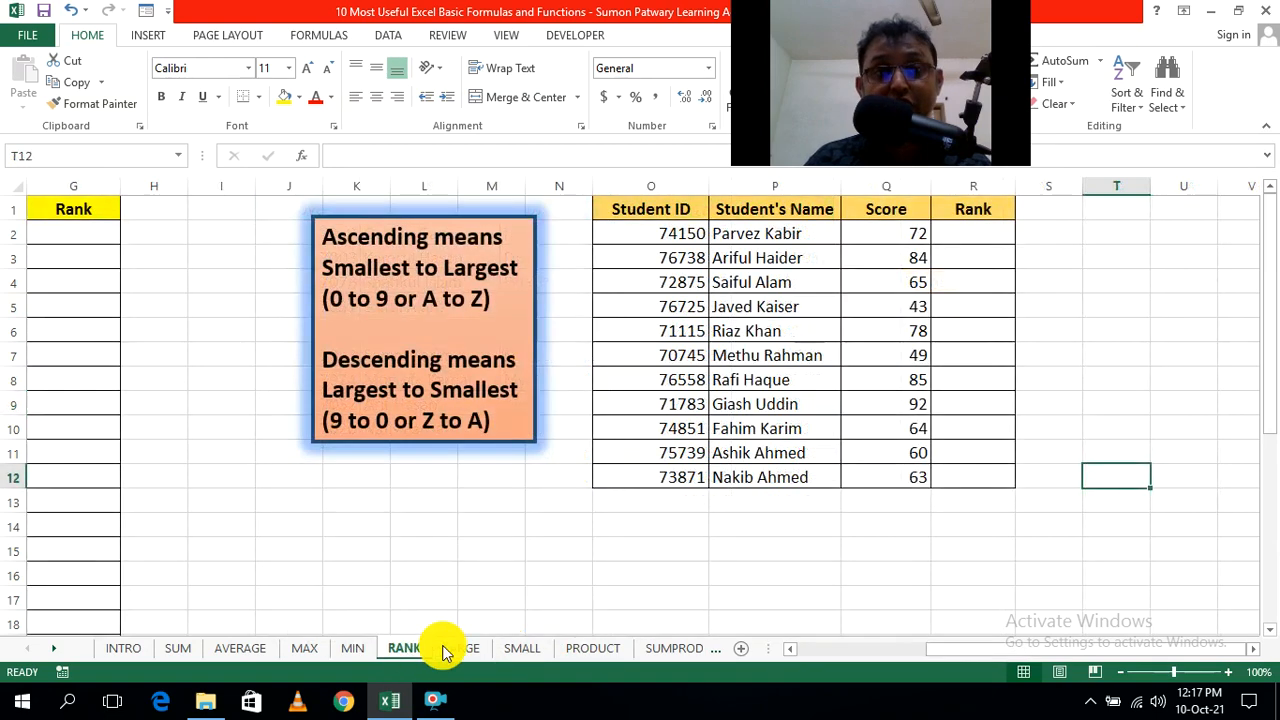
left_click_drag(983, 655, 818, 656)
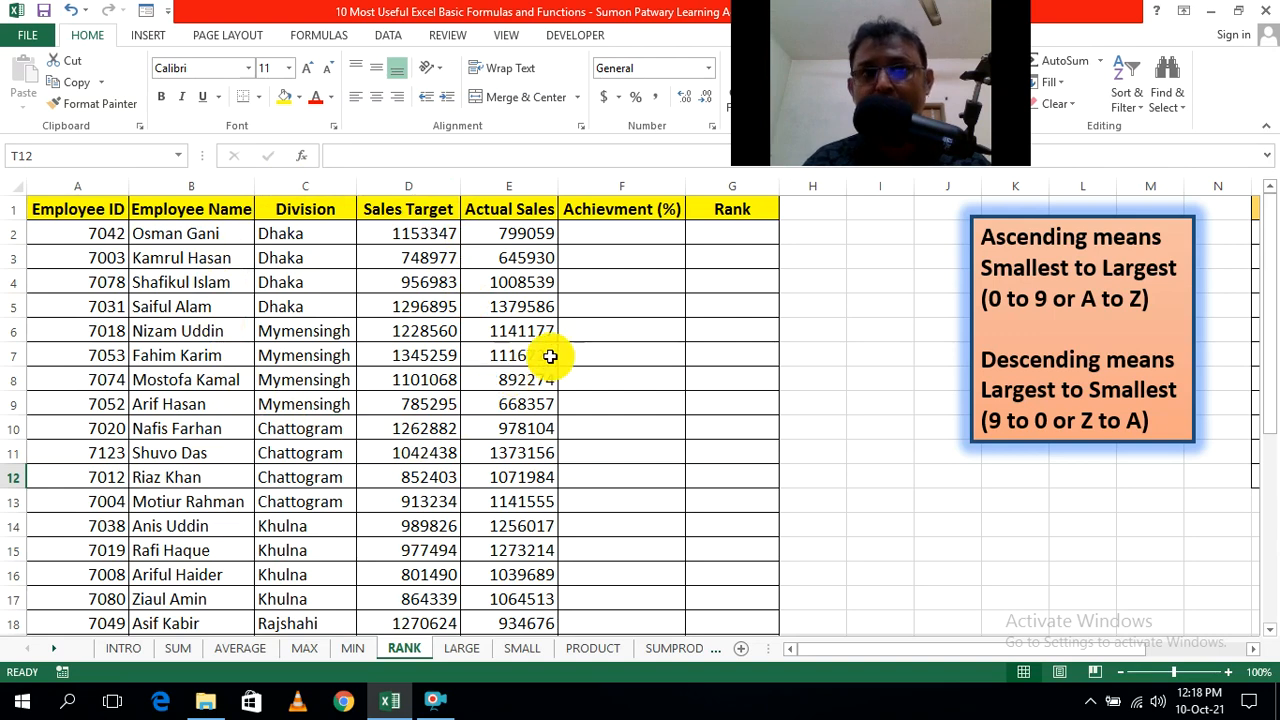
left_click(634, 234)
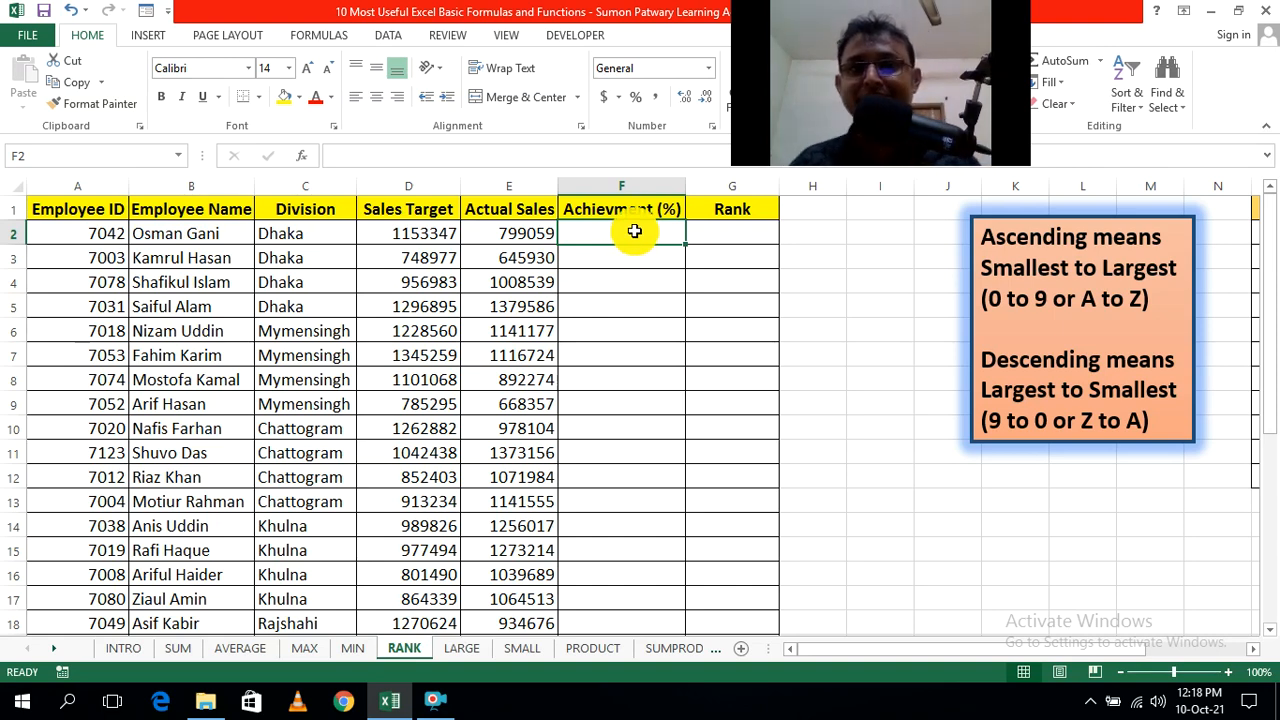
left_click(869, 399)
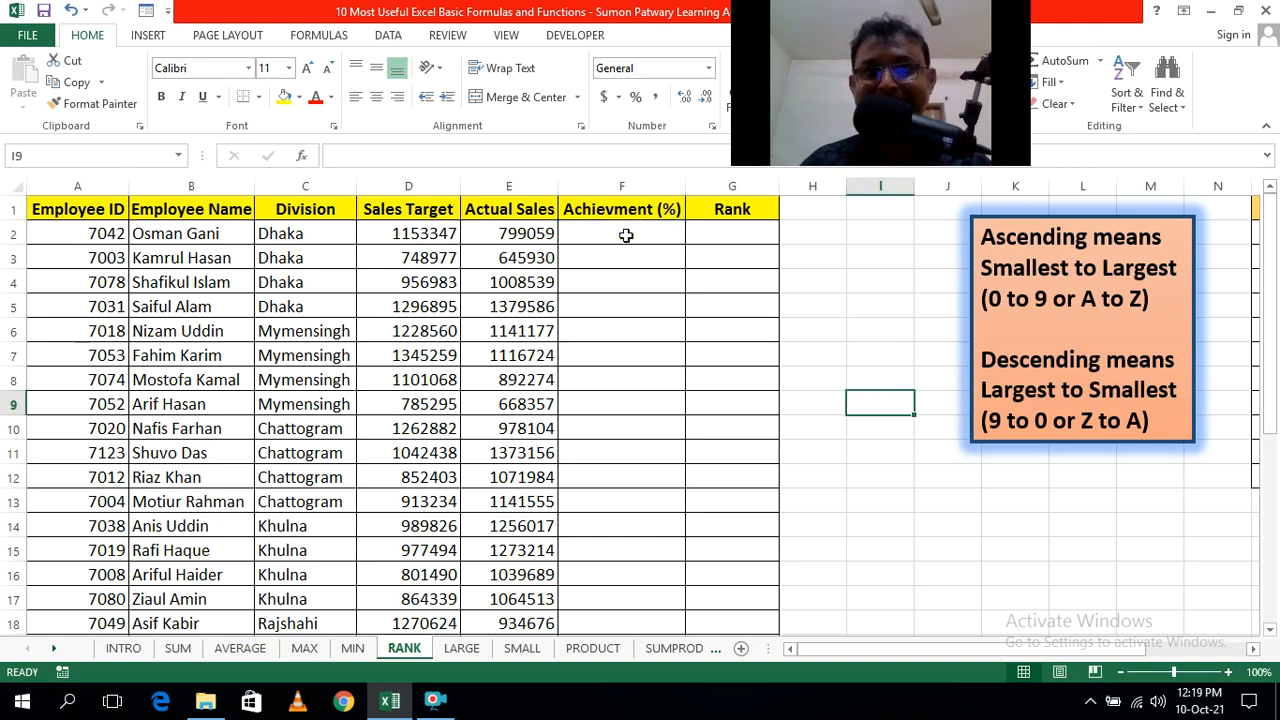
left_click(871, 337)
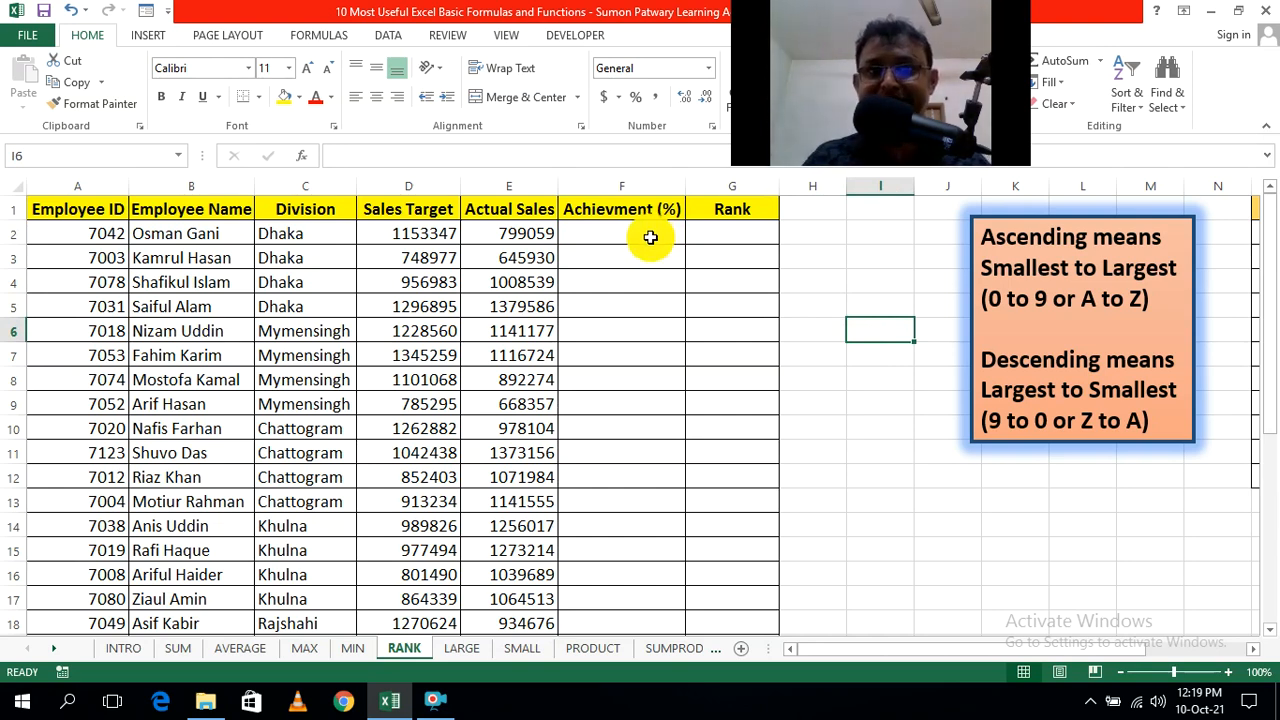
left_click(858, 377)
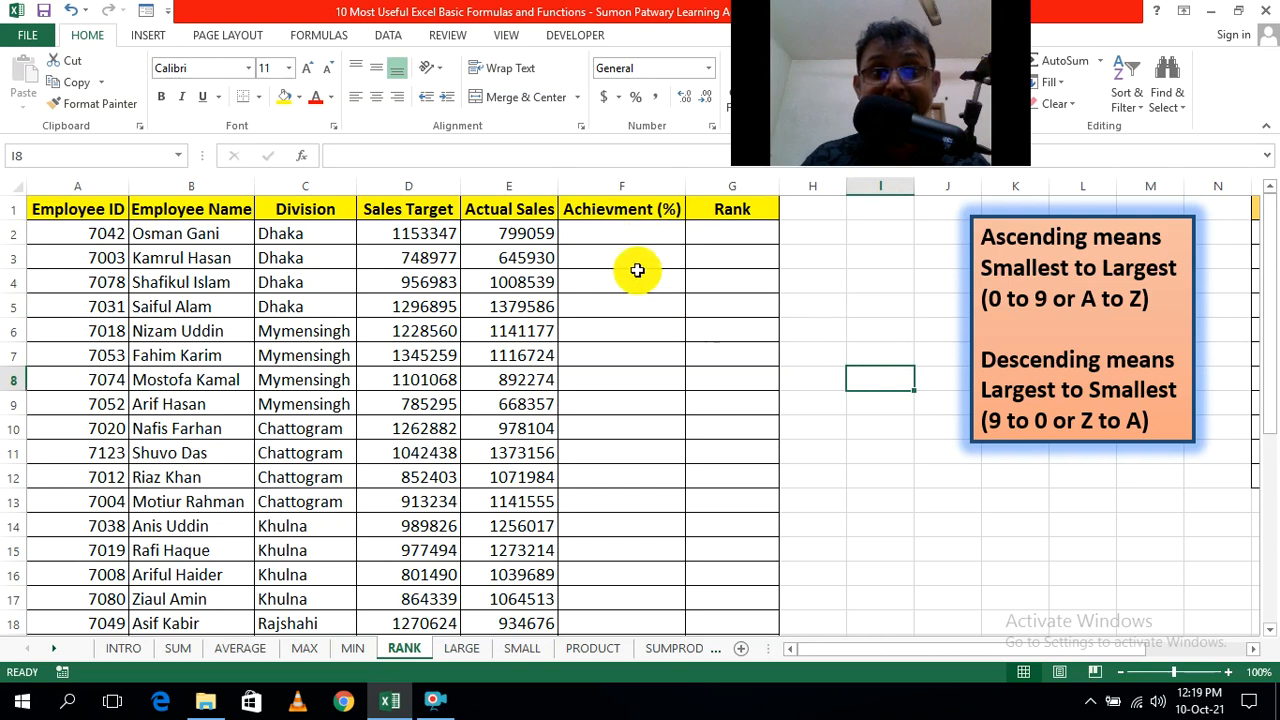
Step: Calculate the first employee's achievement in F2 by dividing actual sales by the sales target with the formula =E2/D2
left_click(621, 235)
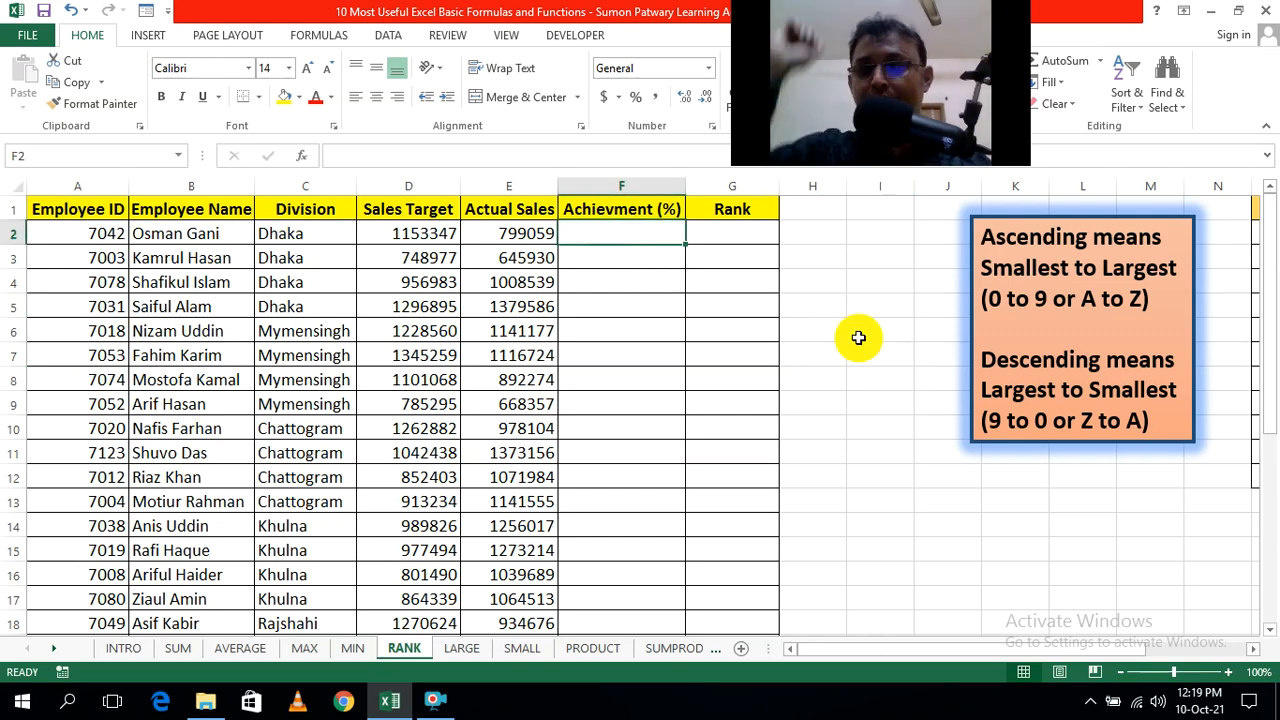
type("=")
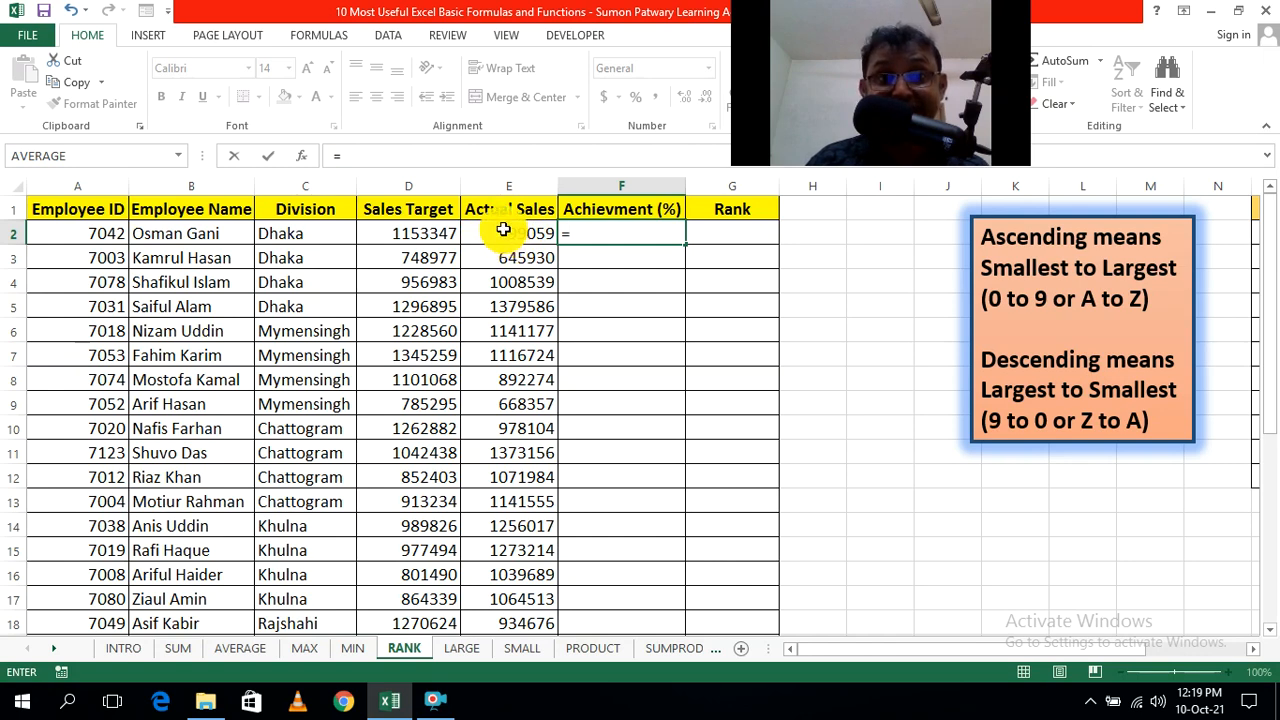
left_click(503, 230)
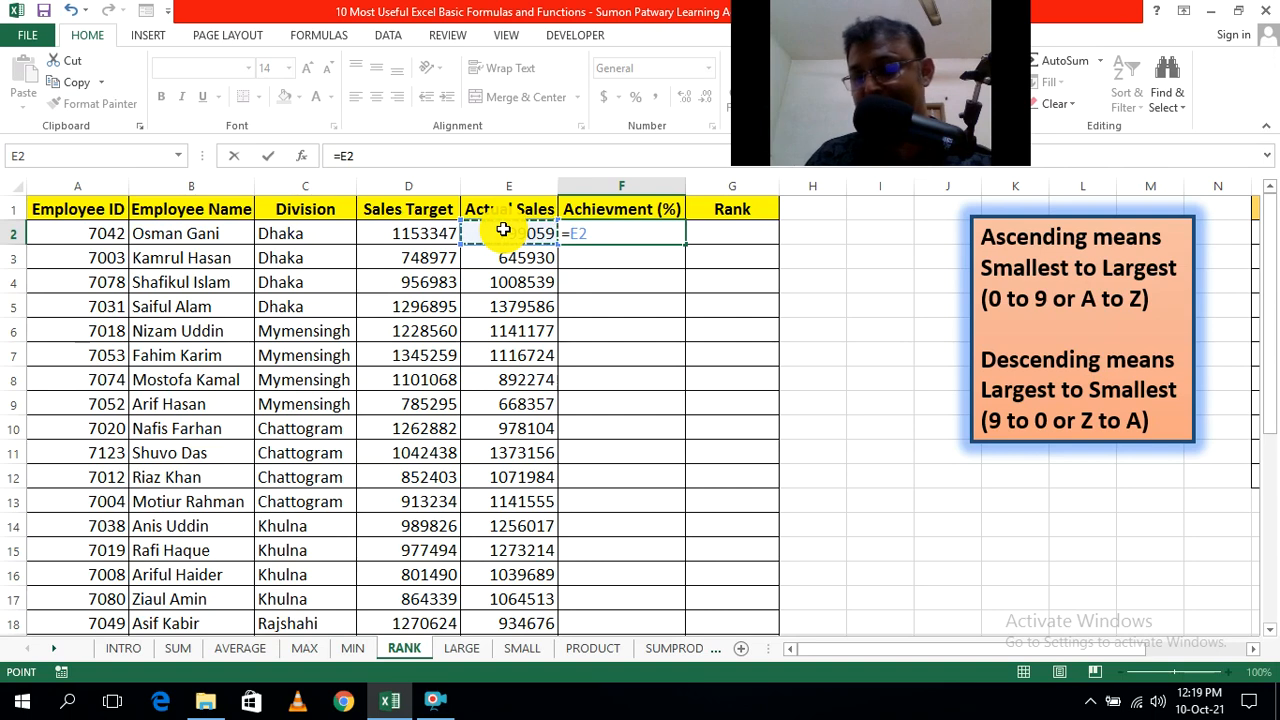
type("/")
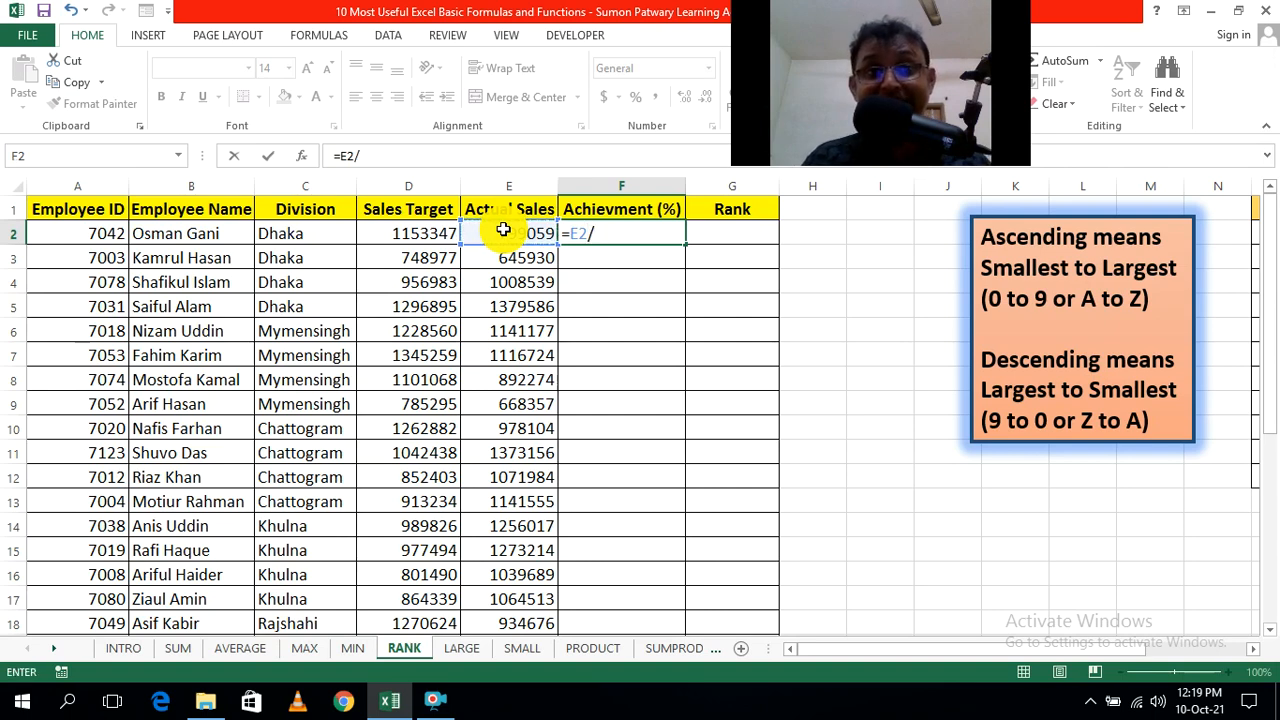
left_click(424, 233)
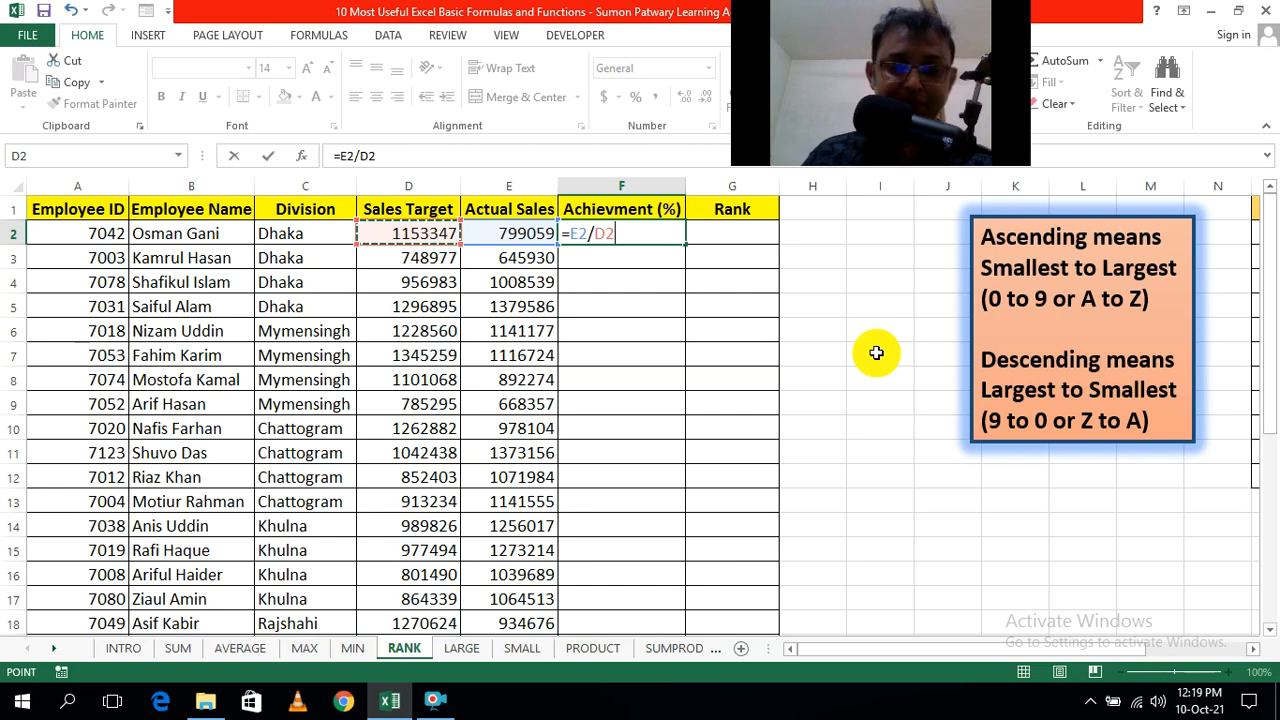
key("ctrl+Return")
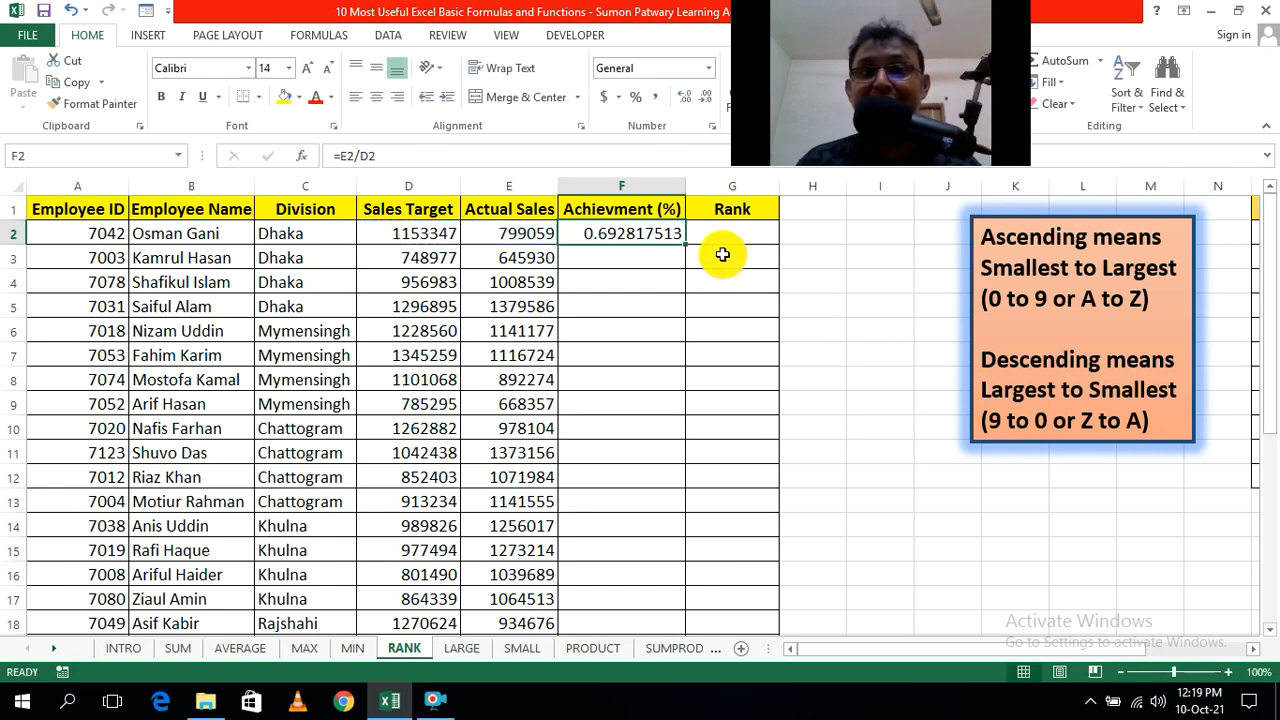
left_click(842, 350)
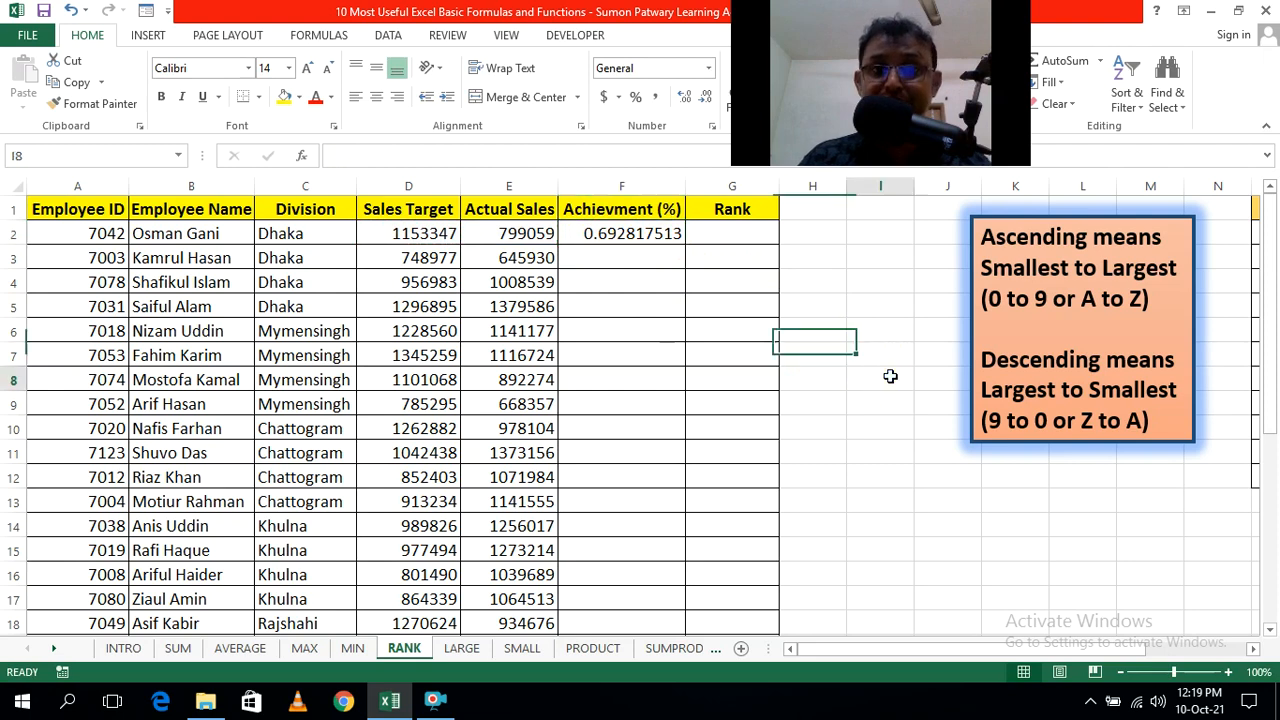
Step: Clear the achievement formula from cell F2
left_click(653, 232)
key("Delete")
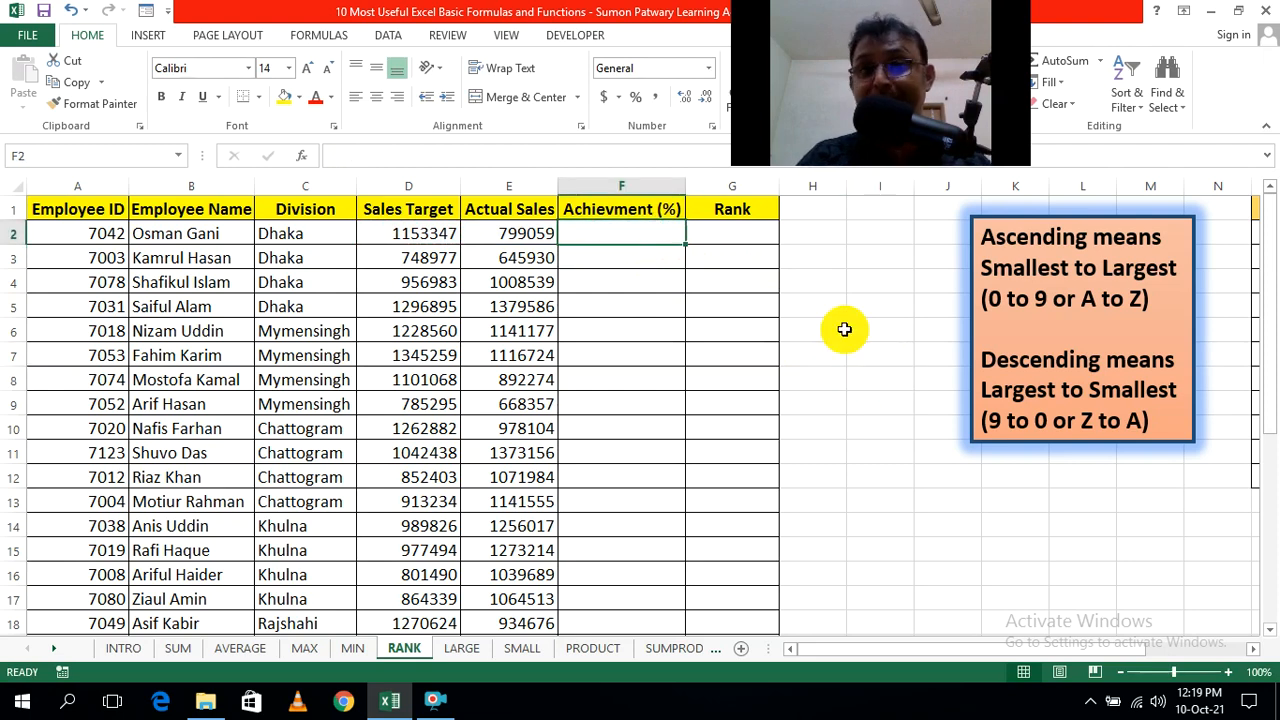
left_click(844, 329)
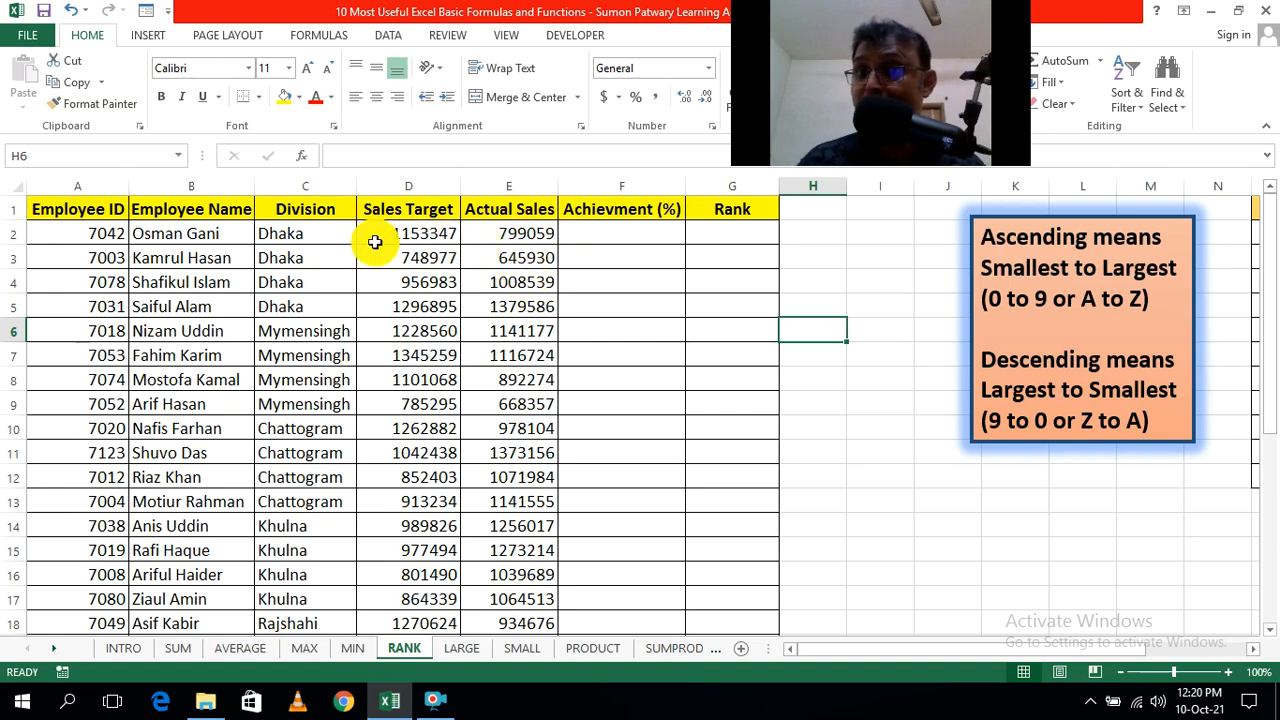
left_click(854, 402)
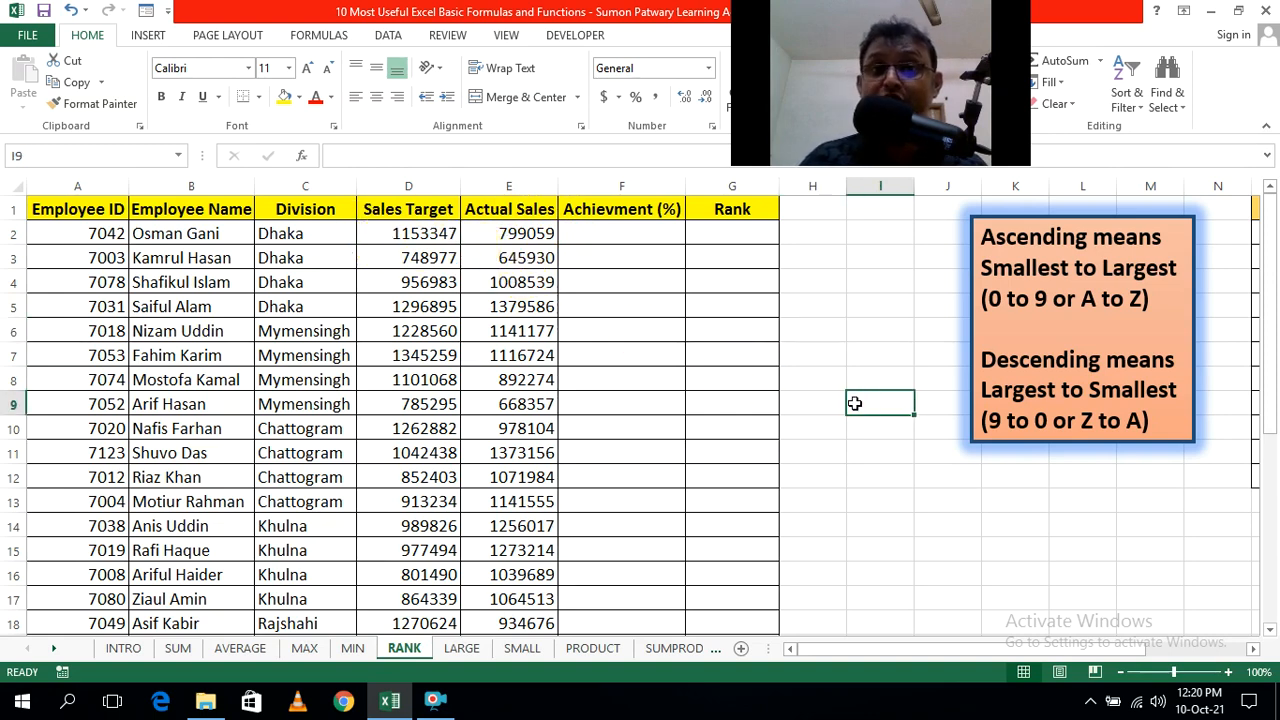
Step: Begin a formula in the first Achievment (%) cell F2 with a reference to the actual sales in E2
left_click(634, 233)
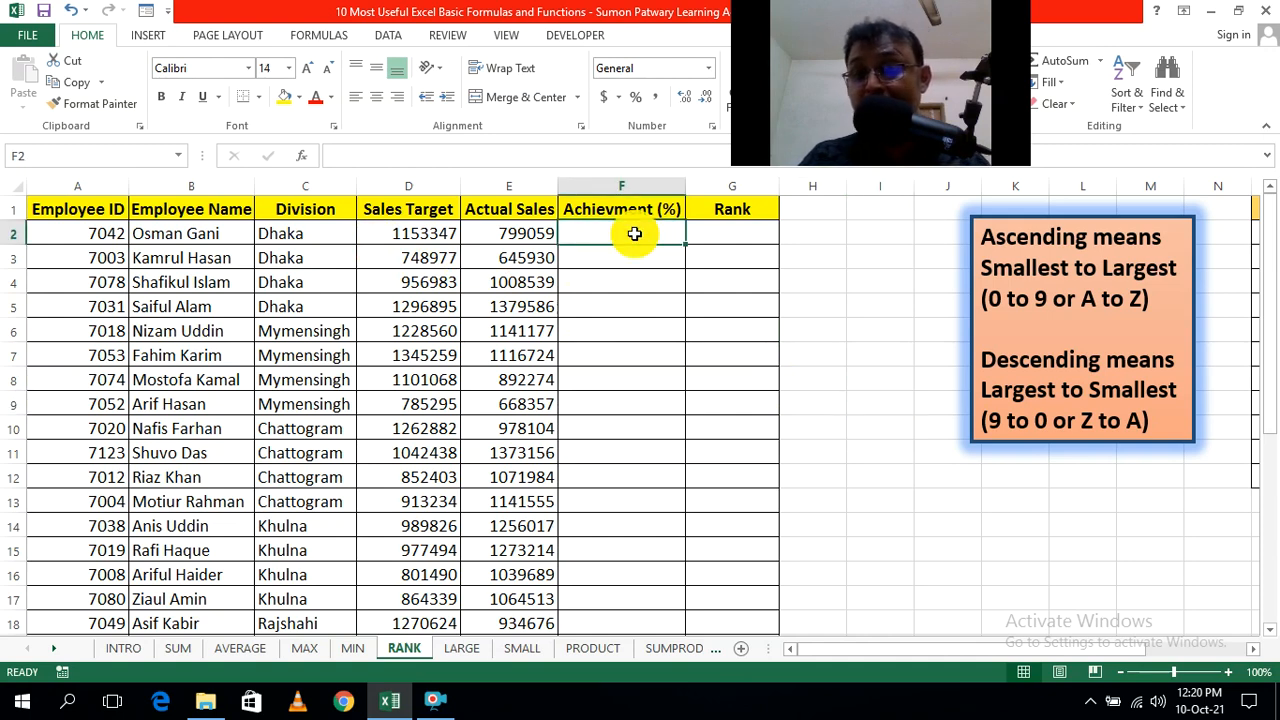
type("=")
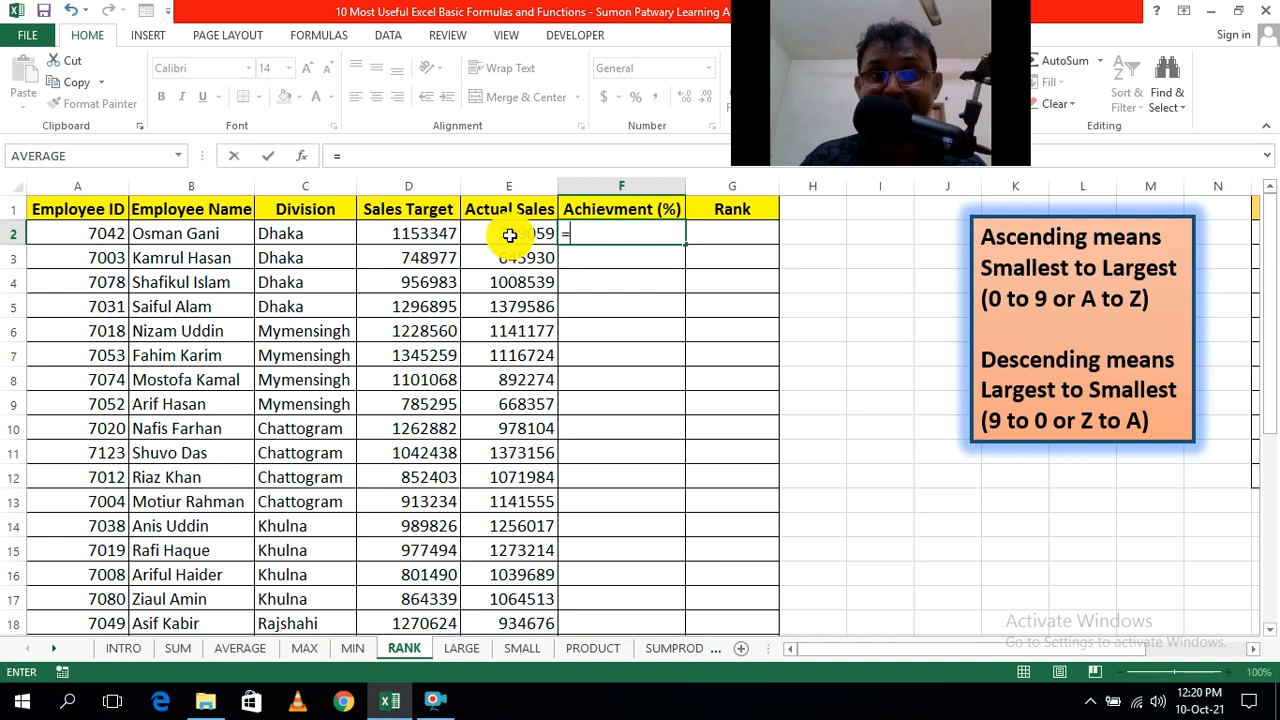
left_click(510, 235)
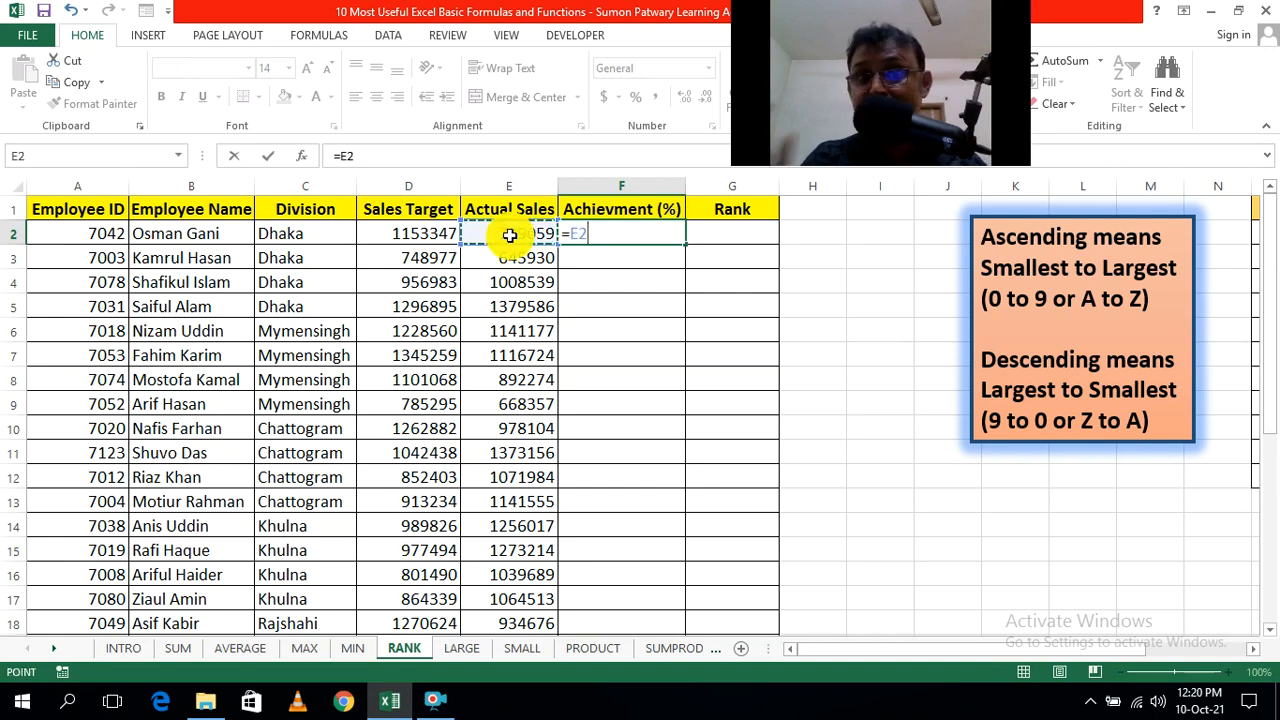
Step: Complete the Achievement formula in F2 as =E2/D2 and fill it down the column to row 32
type("/")
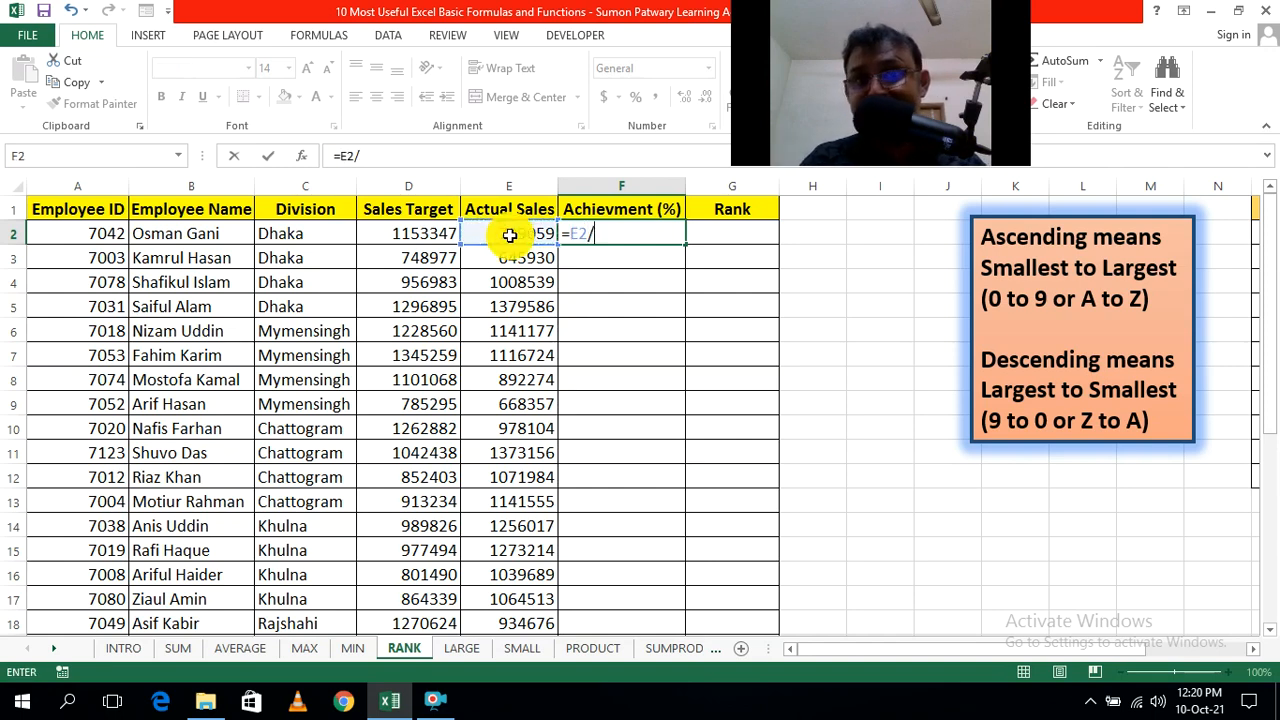
left_click(418, 237)
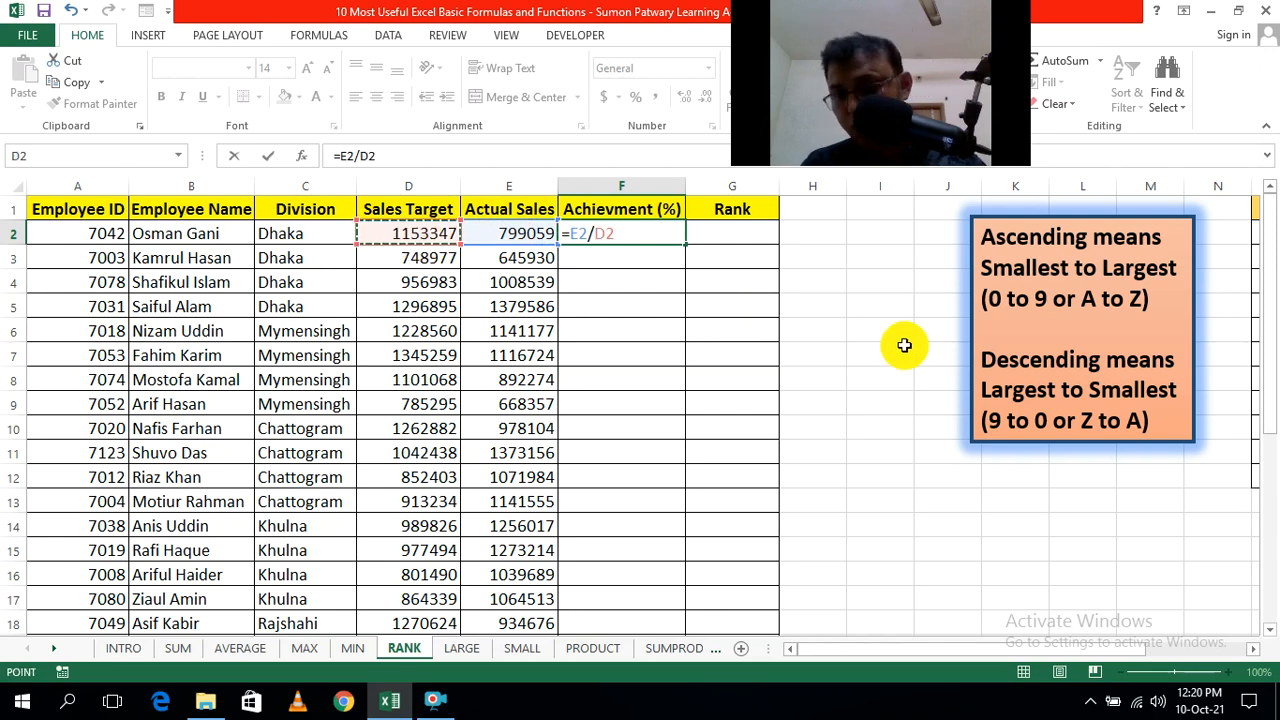
key("ctrl+Return")
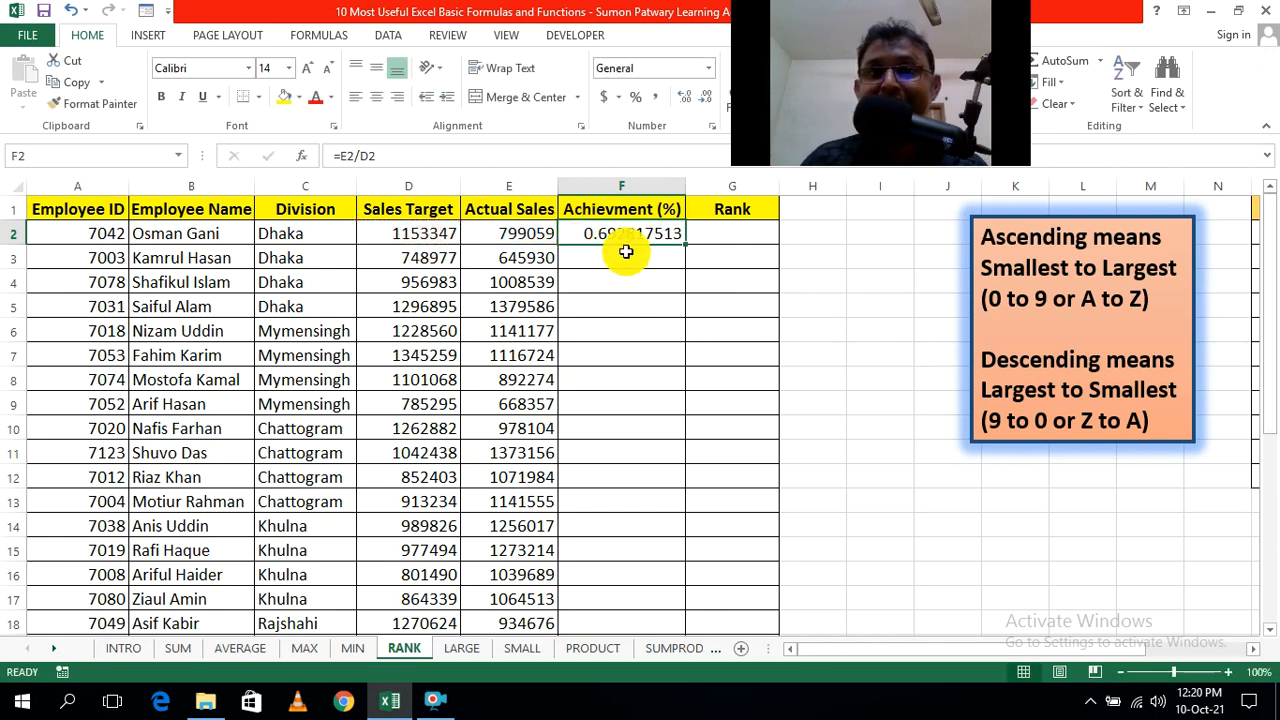
double_click(686, 245)
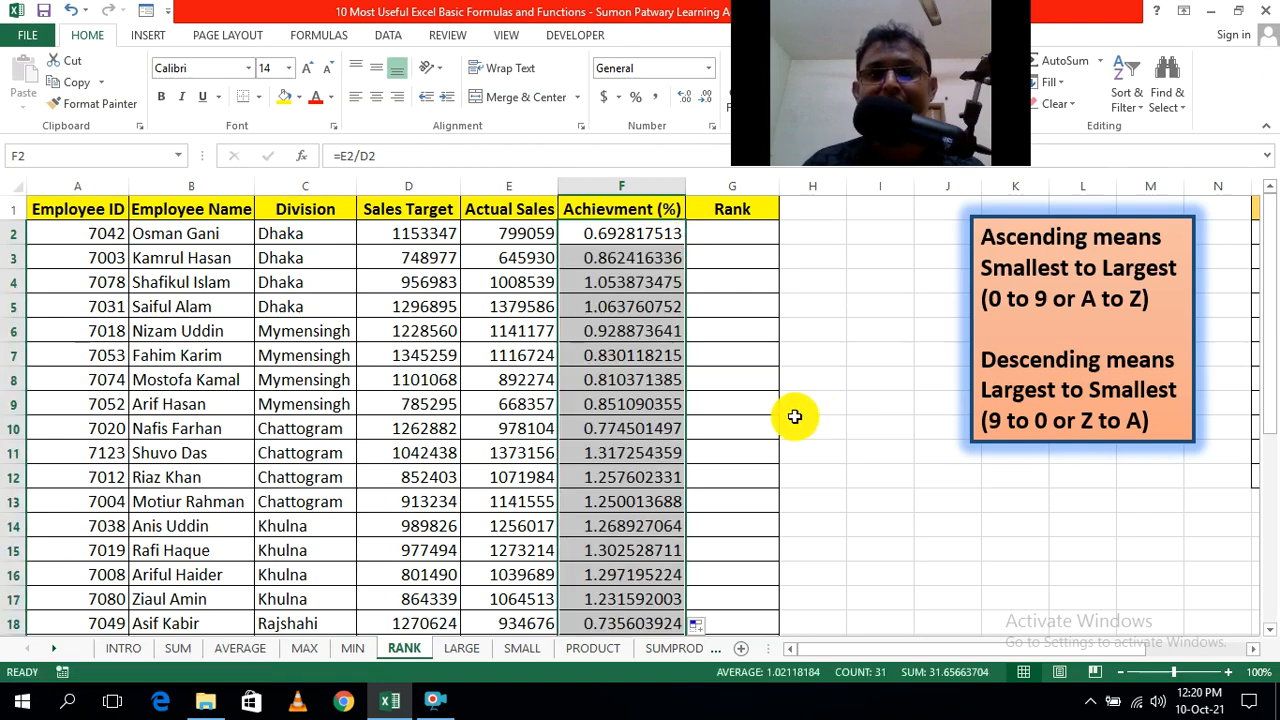
scroll(643, 414, "down", 7)
scroll(643, 414, "down", 3)
scroll(643, 414, "up", 10)
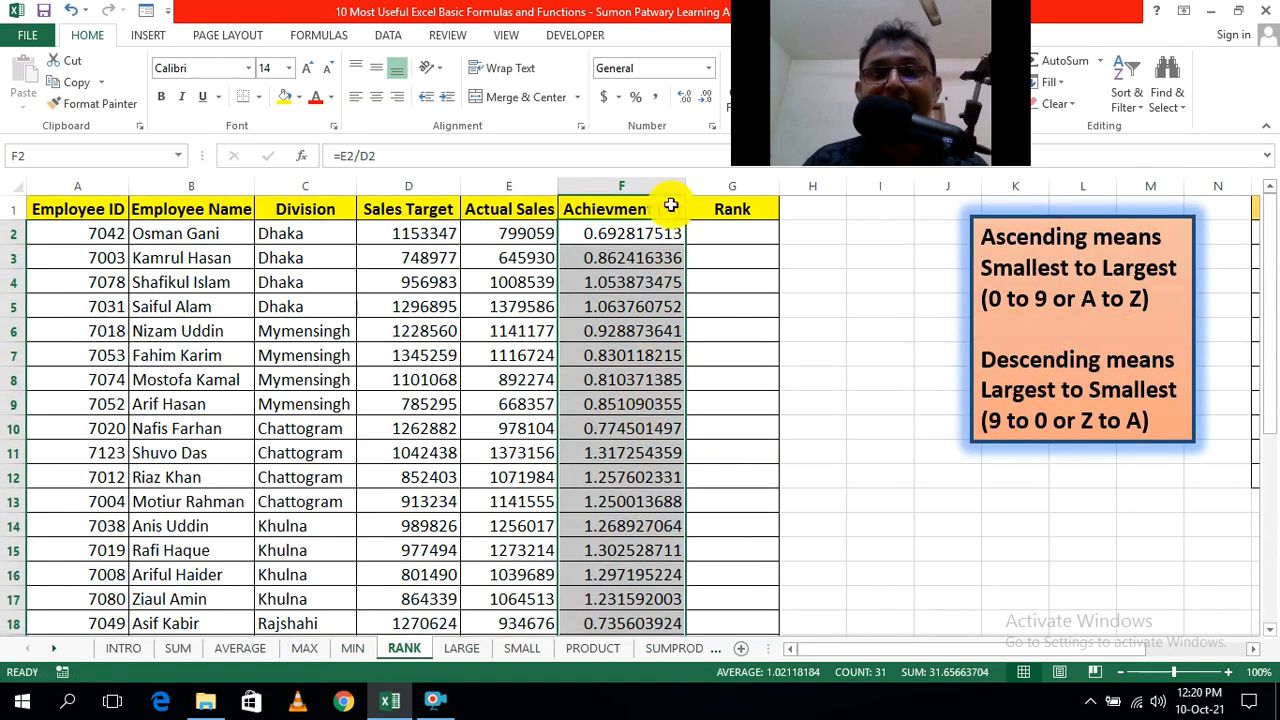
Step: Format the Achievement values in F2:F32 as percentages with two decimal places
left_click(641, 100)
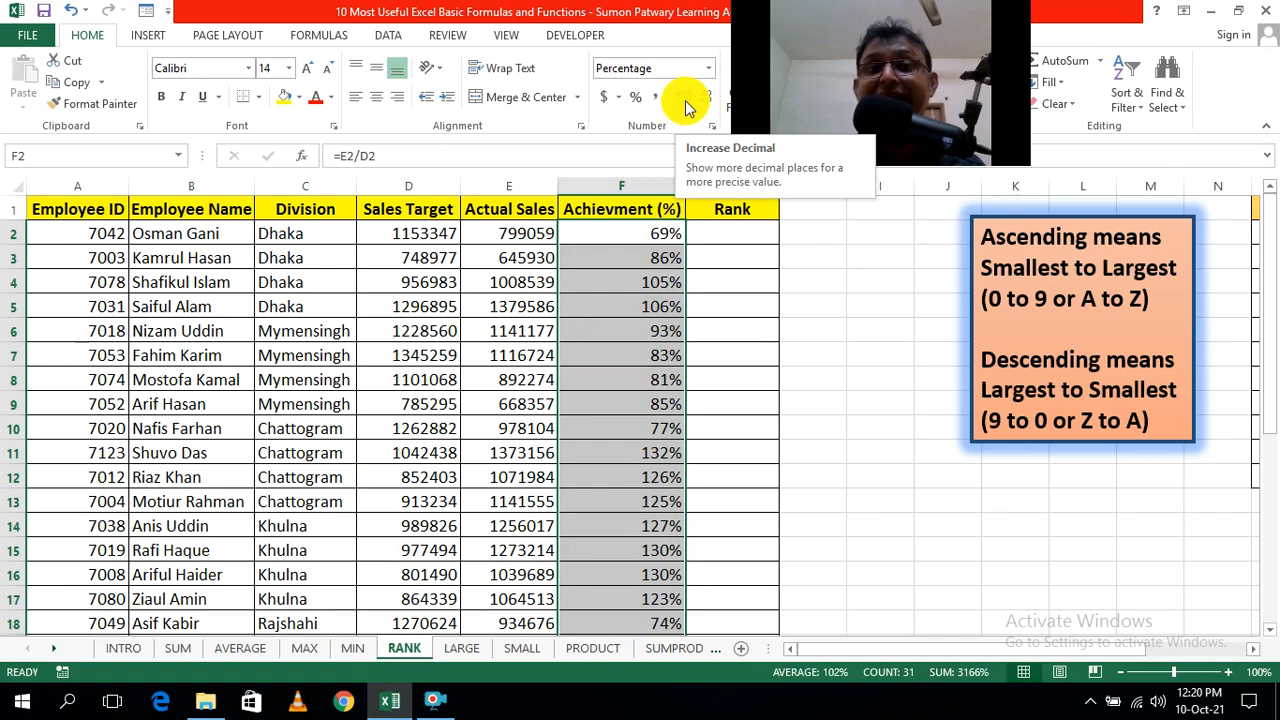
left_click(686, 100)
left_click(686, 100)
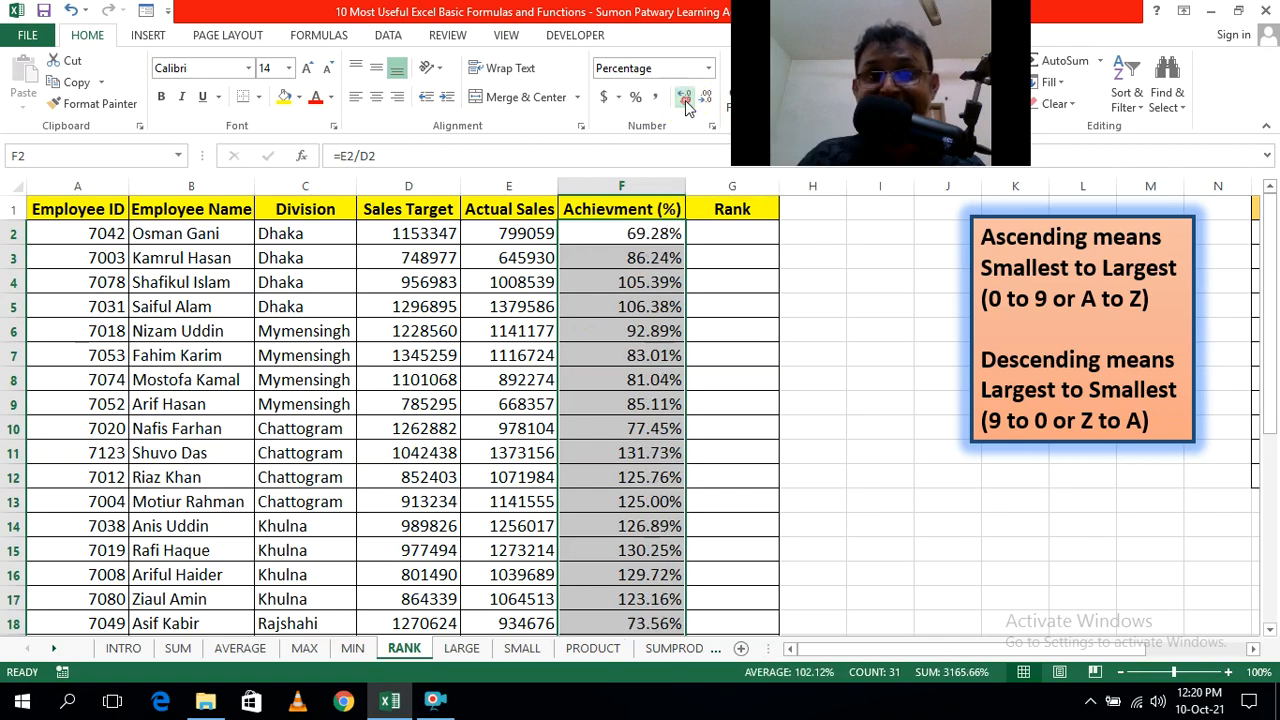
scroll(647, 242, "down", 6)
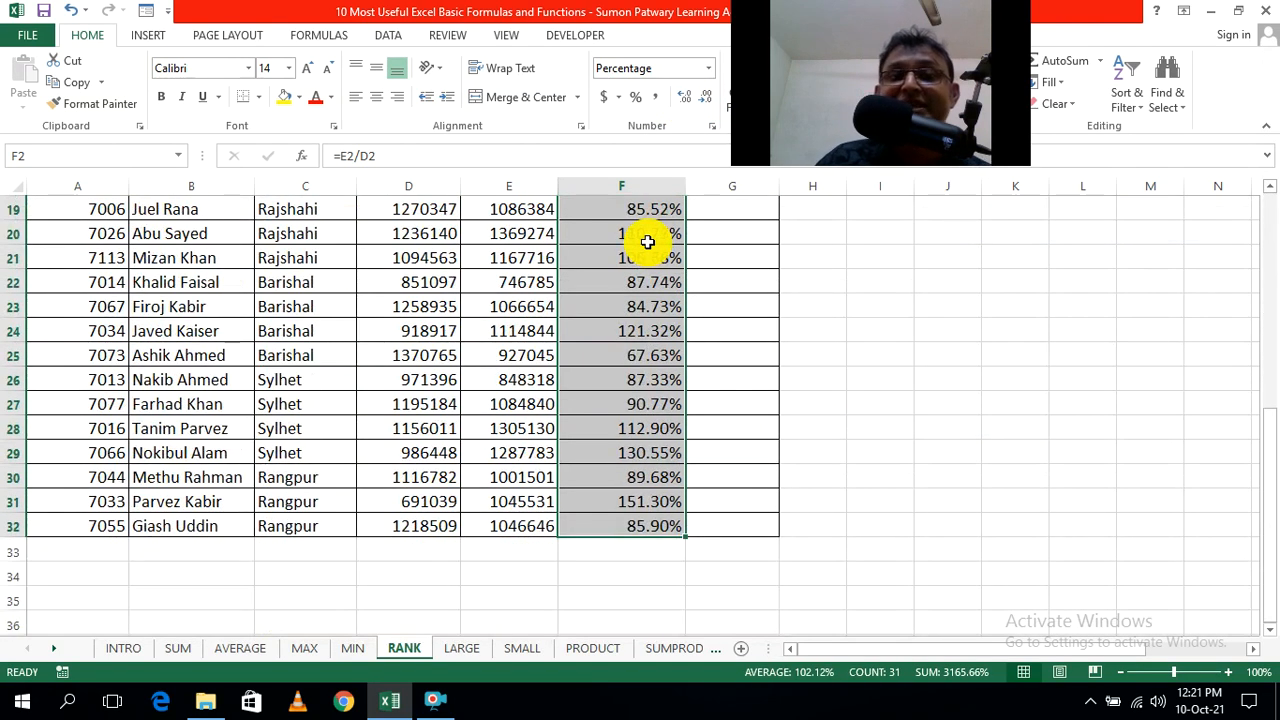
scroll(651, 370, "up", 6)
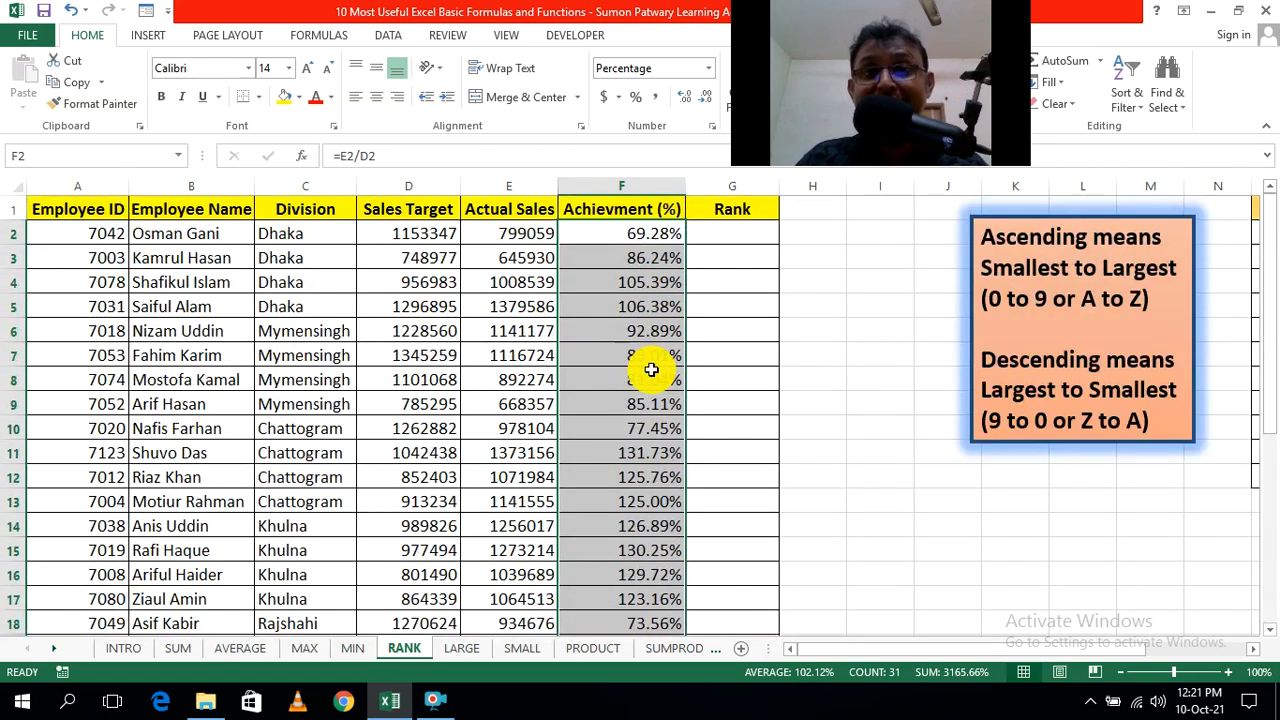
left_click(848, 334)
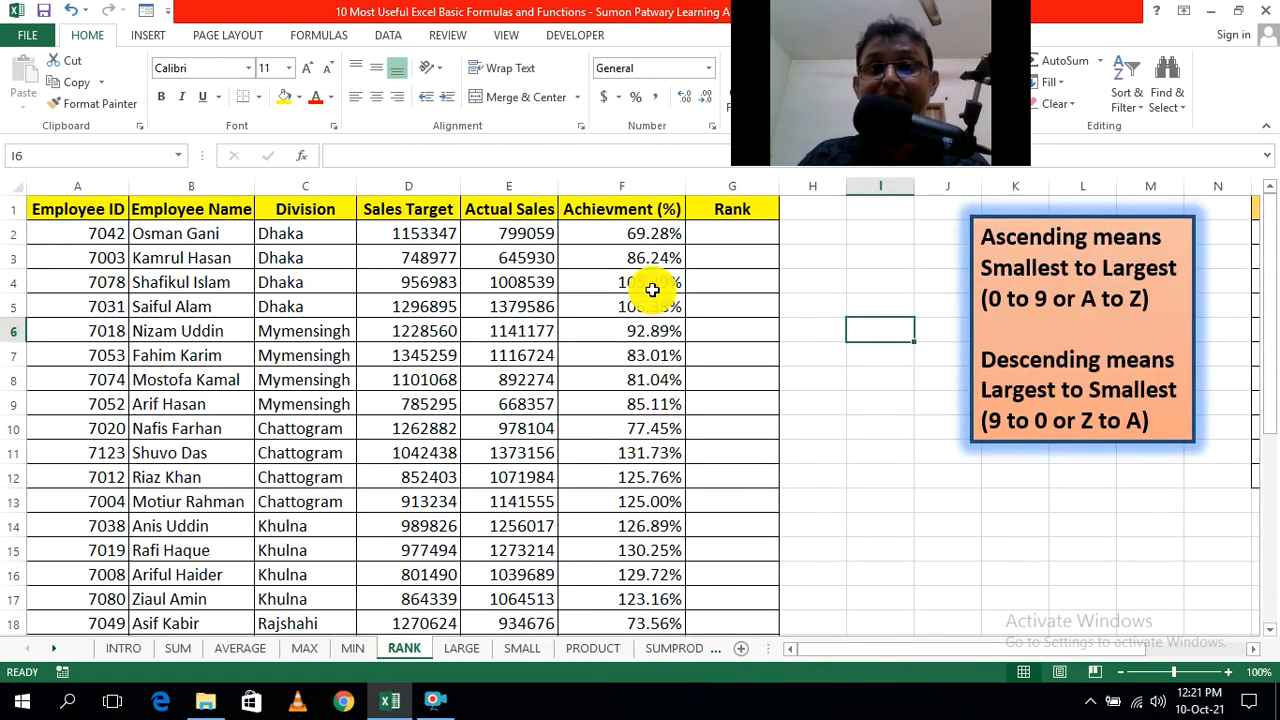
Step: Examine the achievement percentages of all employees from the first to the last row of the table
scroll(652, 289, "down", 9)
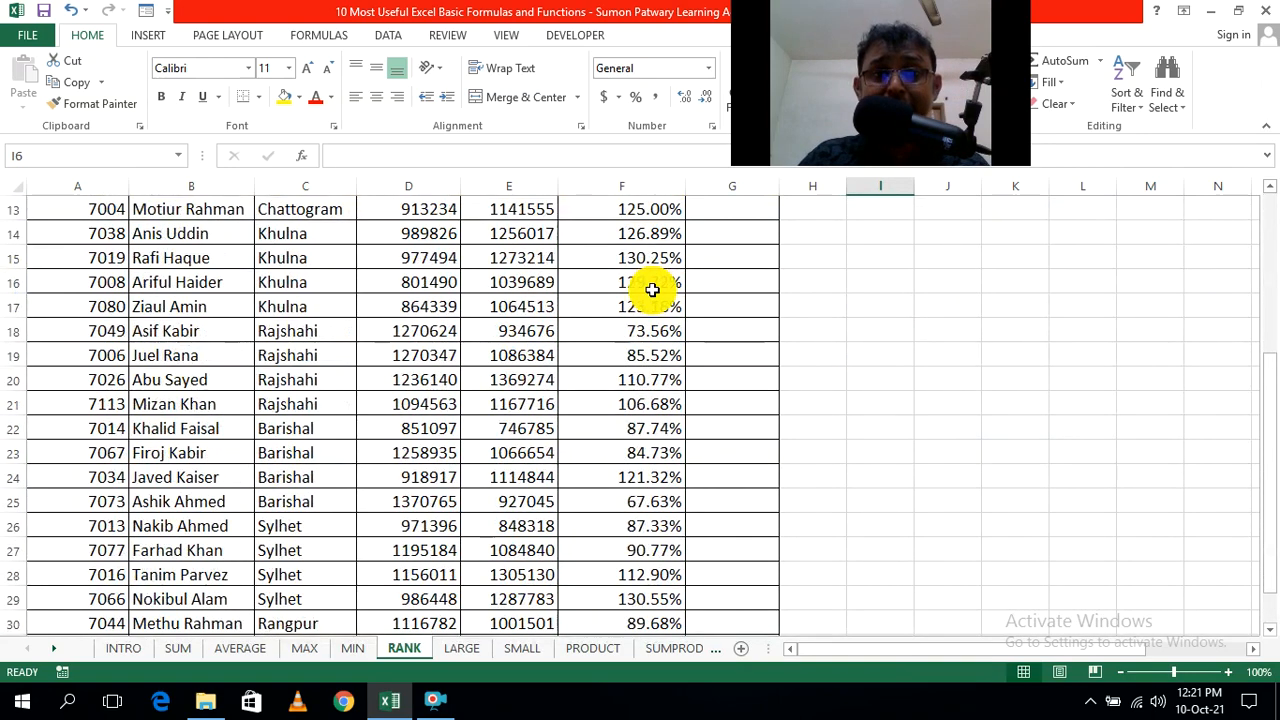
scroll(651, 345, "up", 9)
scroll(650, 353, "down", 11)
scroll(650, 353, "up", 11)
scroll(650, 353, "down", 11)
scroll(650, 353, "up", 11)
left_click(882, 400)
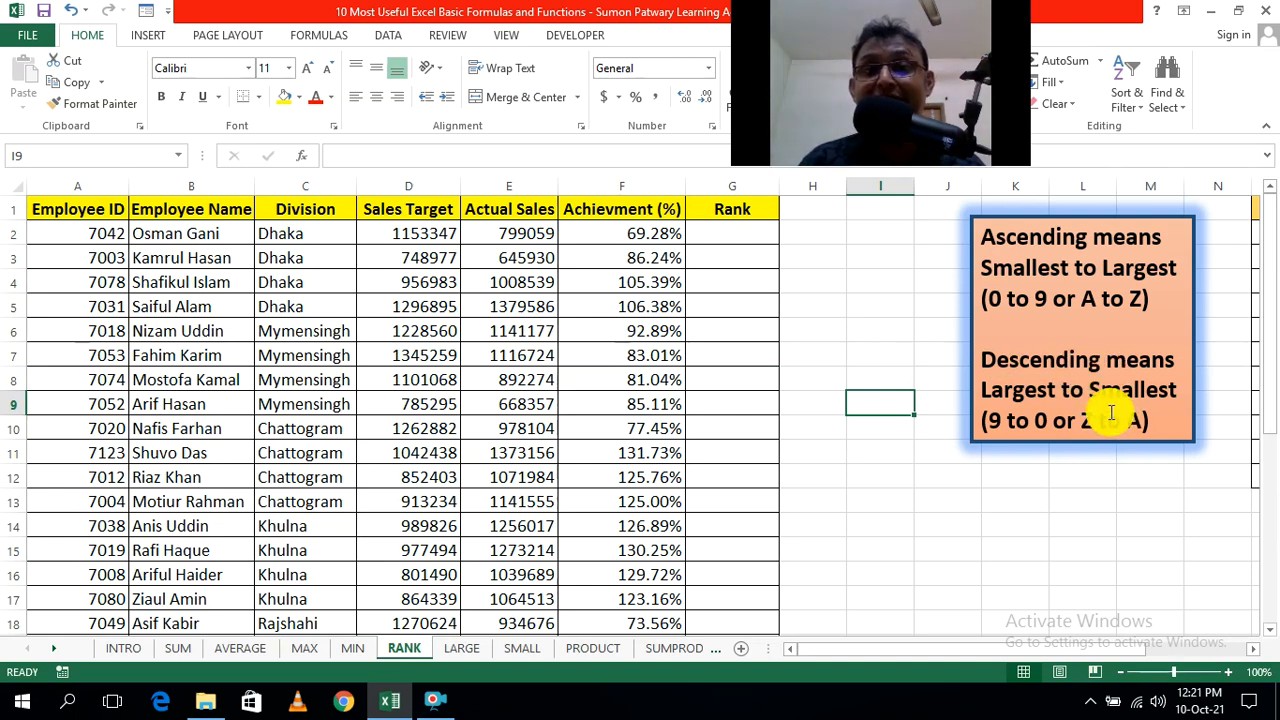
scroll(651, 348, "down", 2)
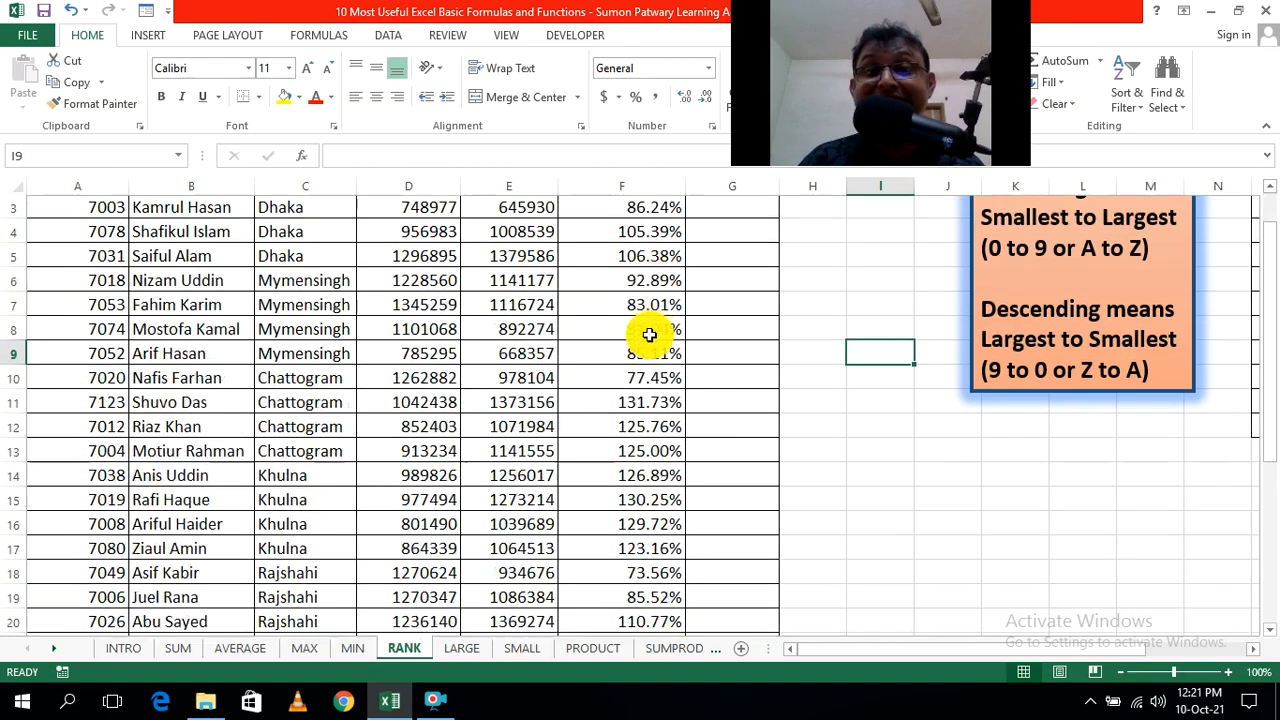
scroll(649, 334, "up", 2)
scroll(649, 334, "down", 3)
scroll(651, 557, "down", 4)
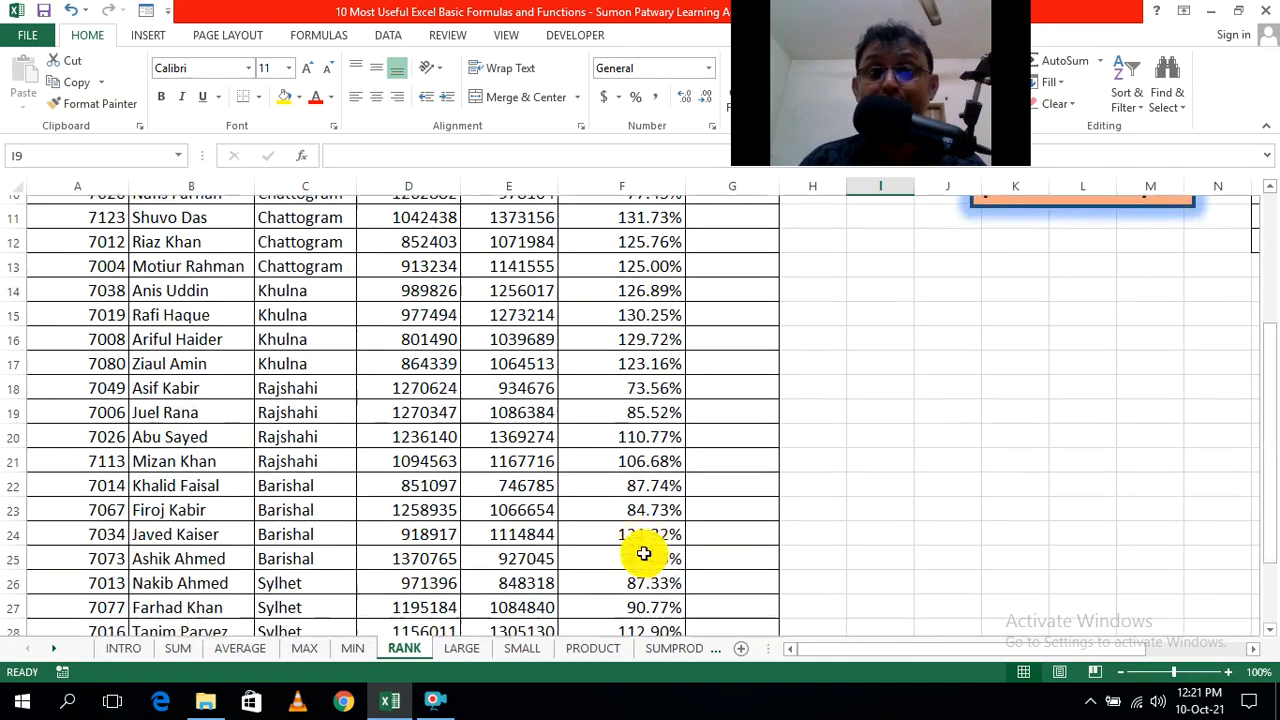
scroll(651, 477, "up", 7)
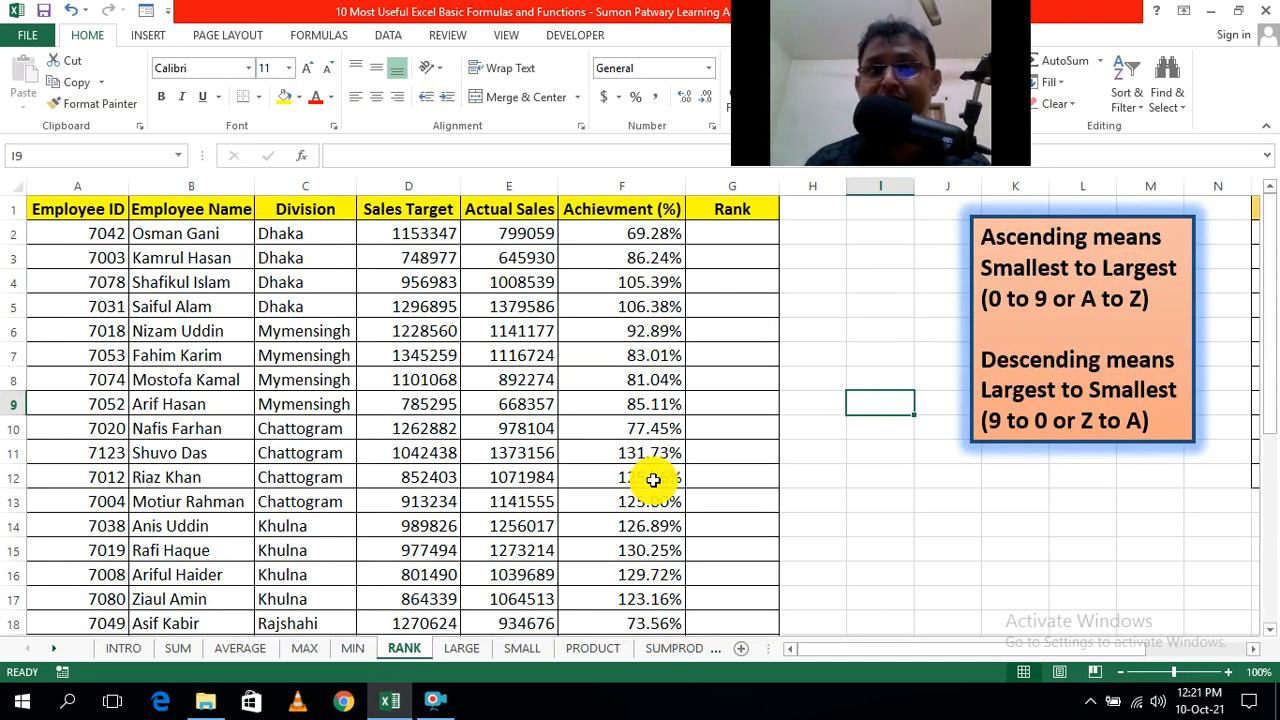
left_click(894, 331)
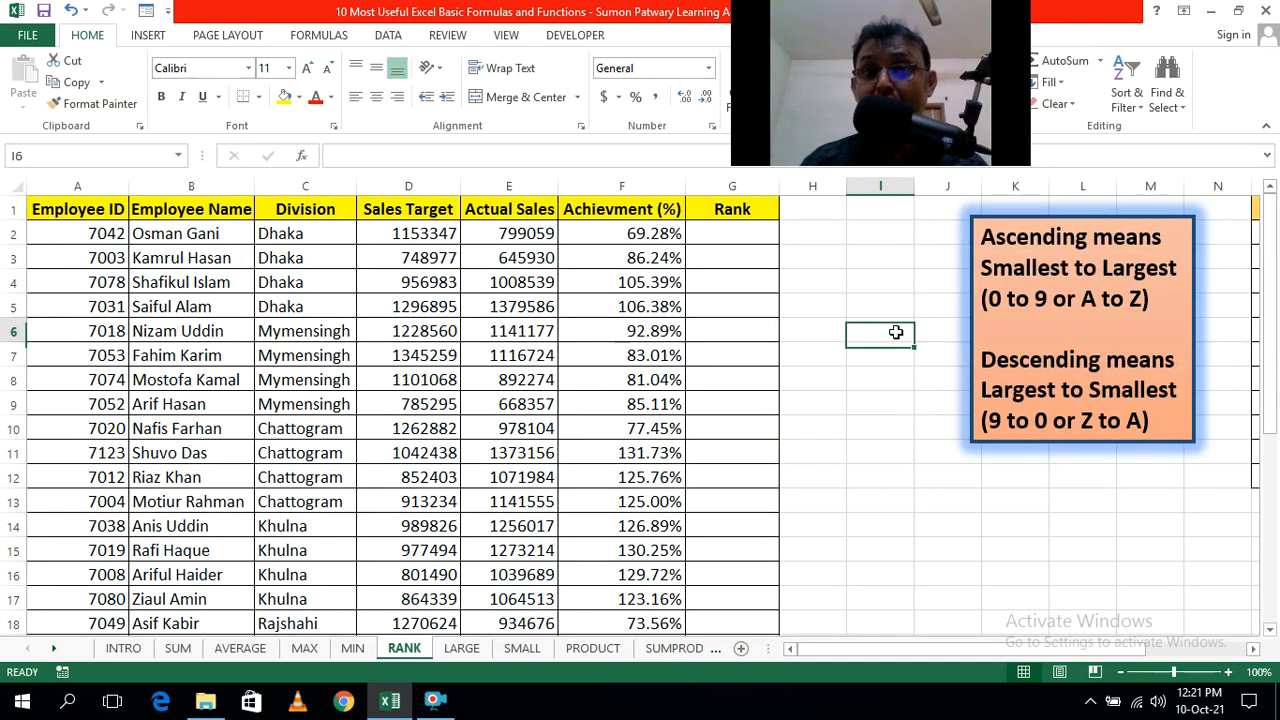
Step: Start a RANK formula in G2 with F2 as the number argument
left_click(734, 233)
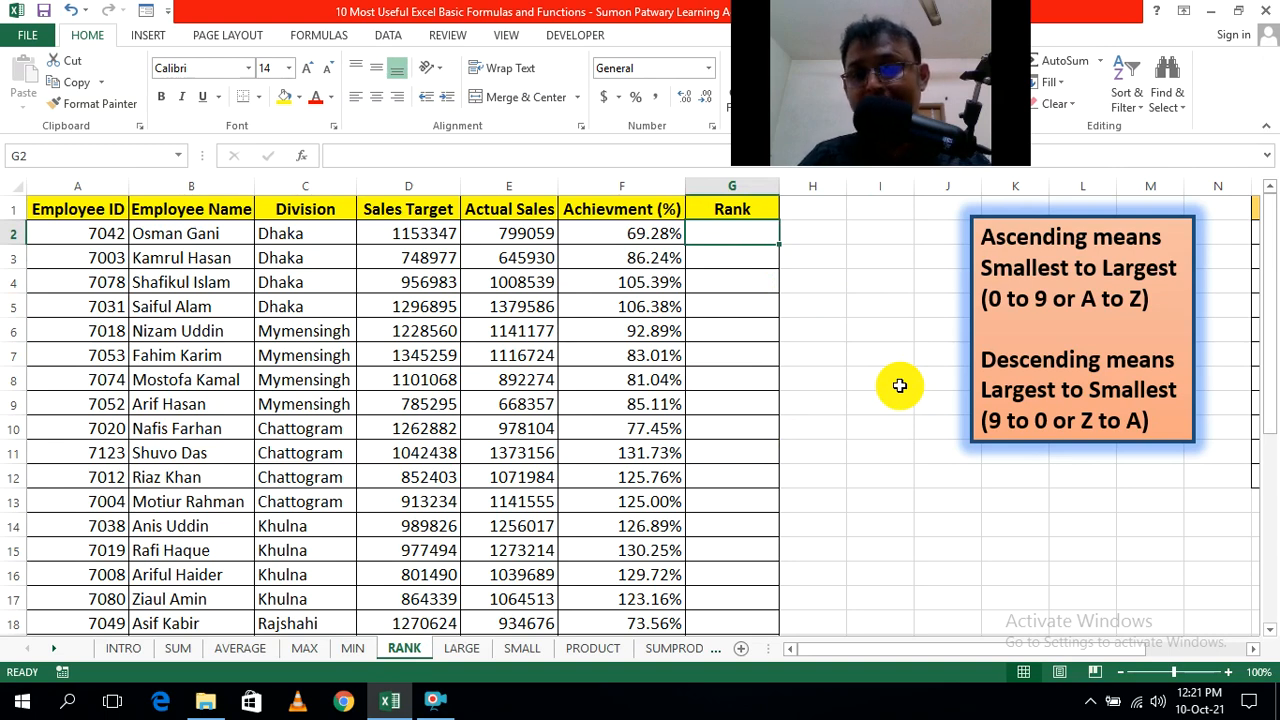
type("=")
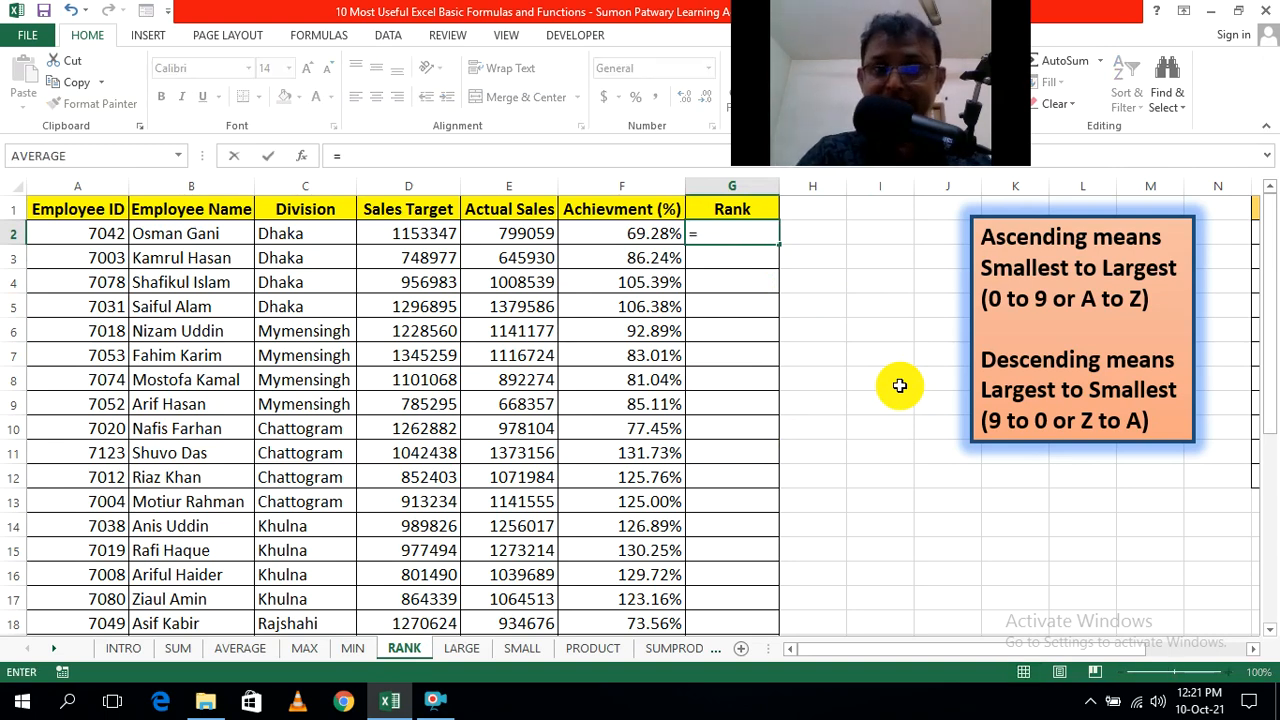
type("ra")
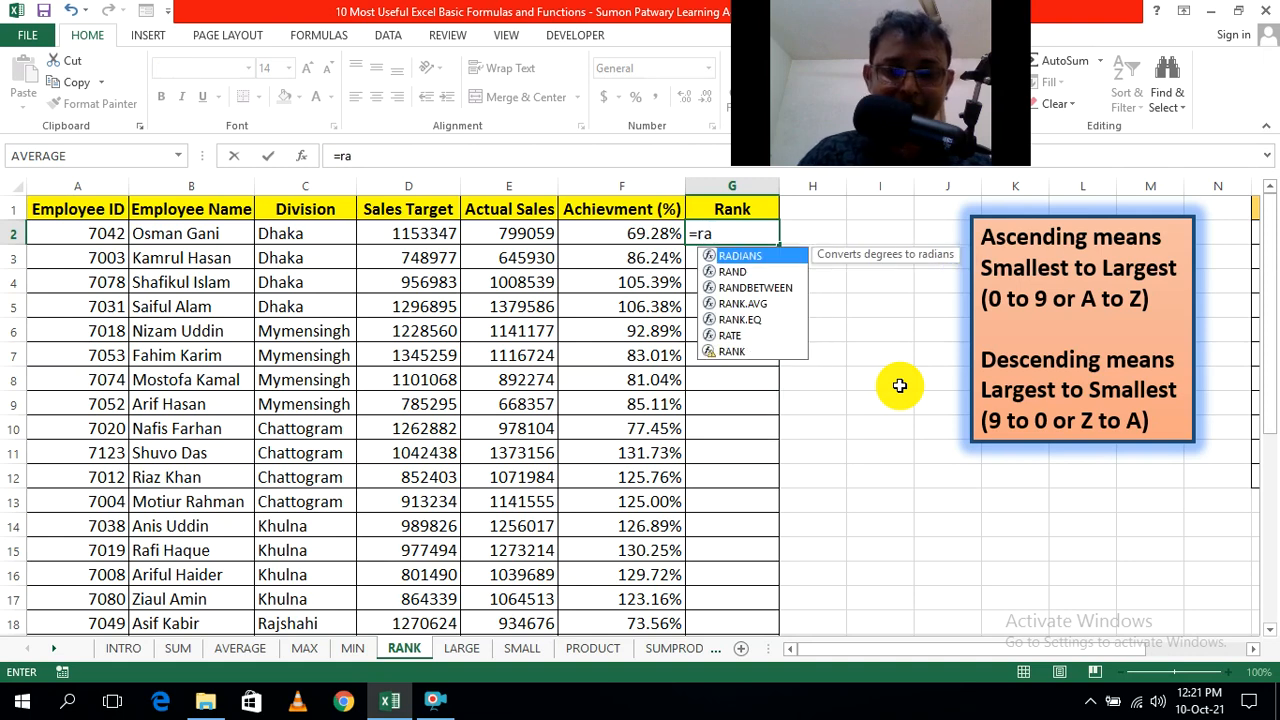
type("nk")
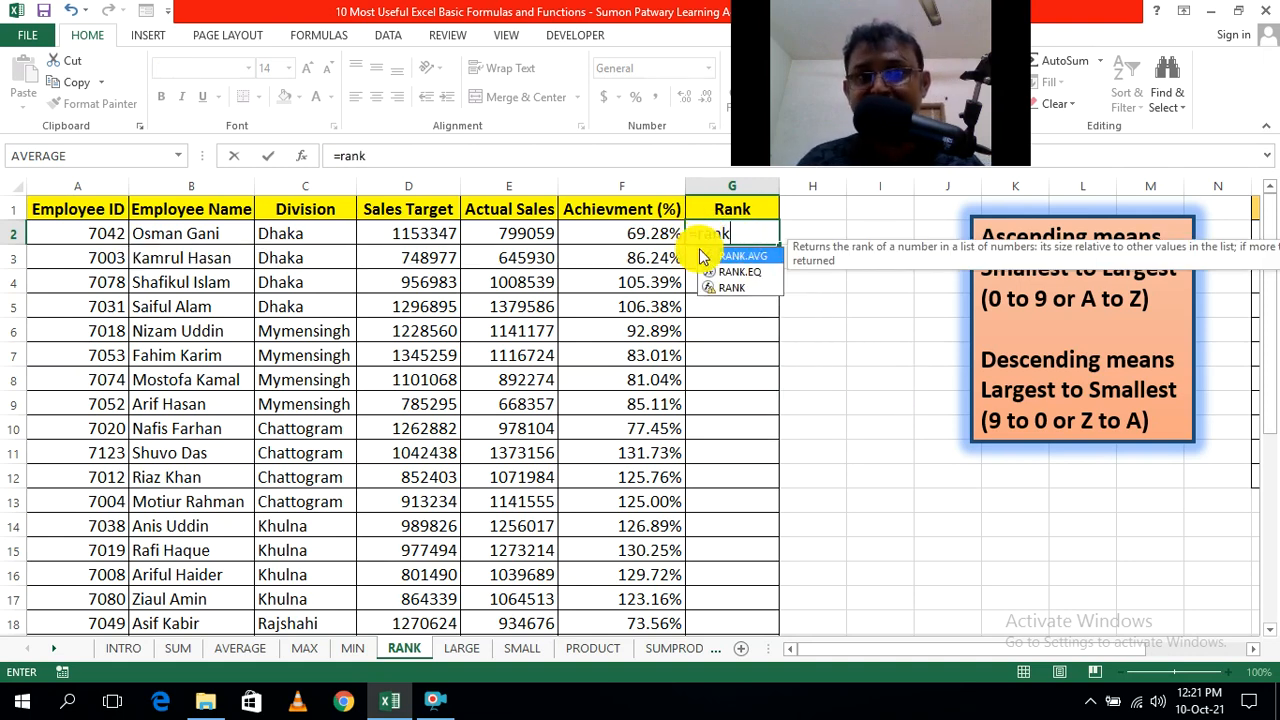
key("Down")
key("Down")
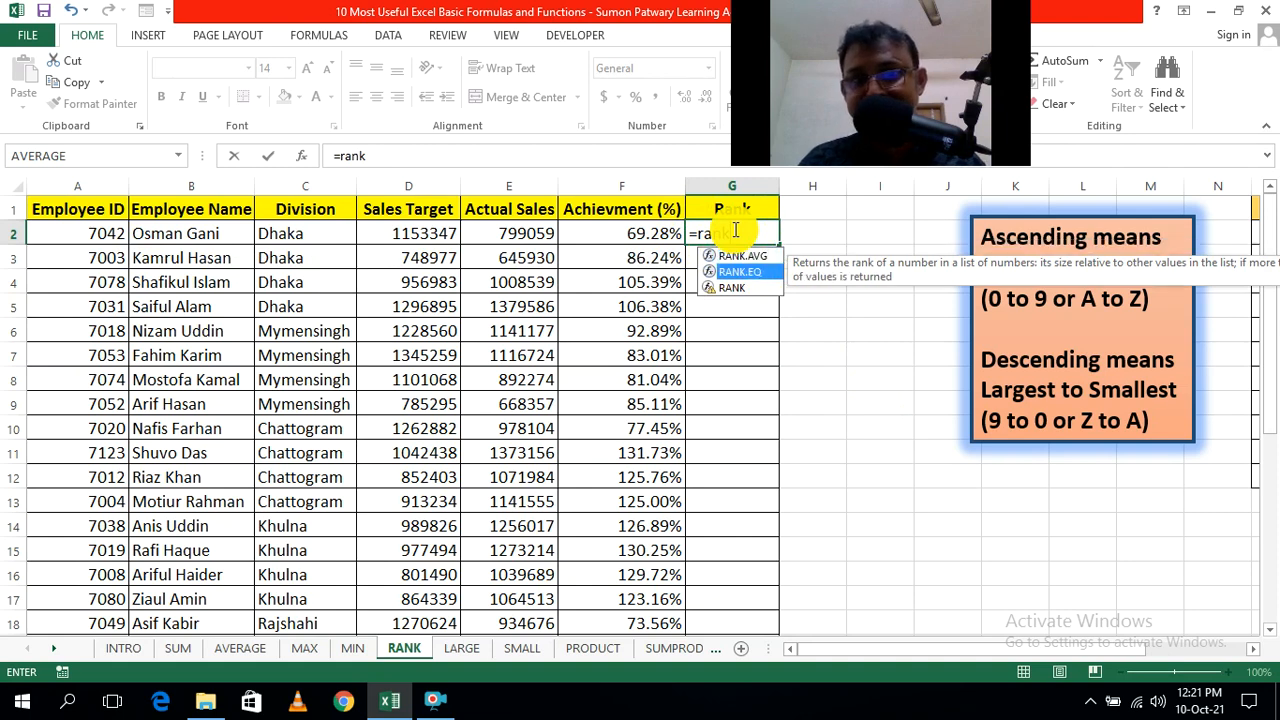
double_click(733, 292)
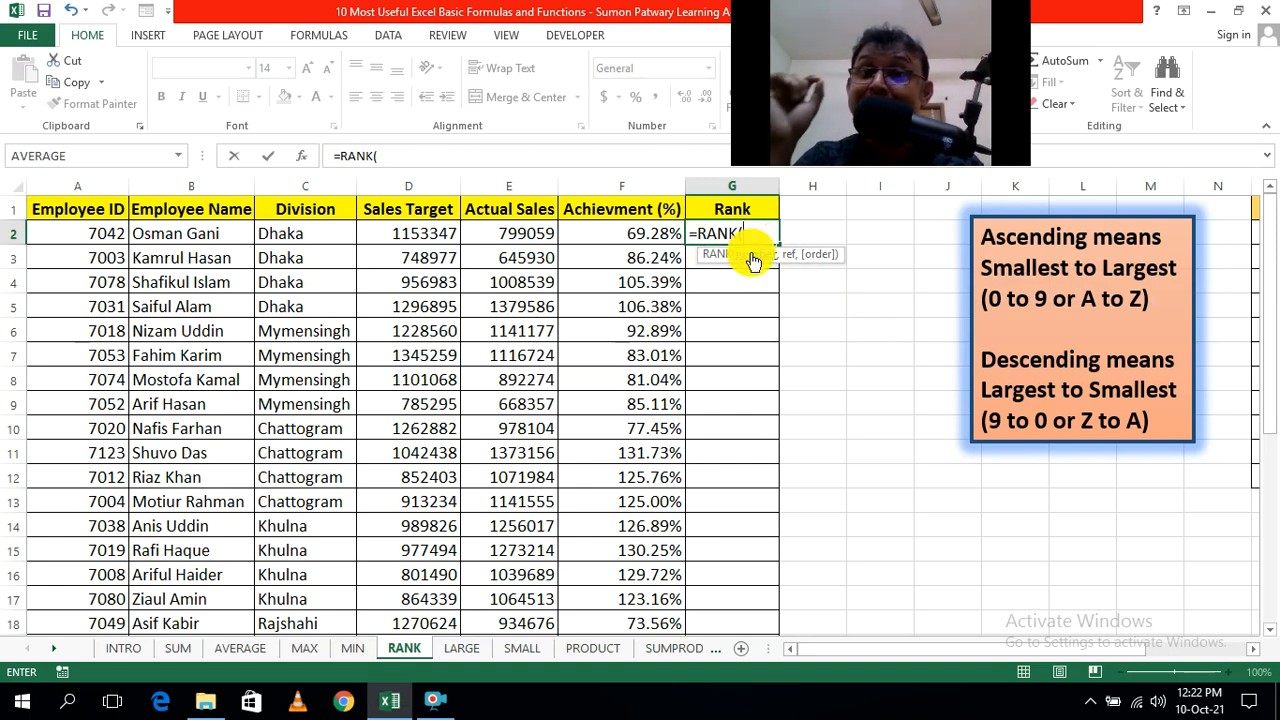
left_click(635, 233)
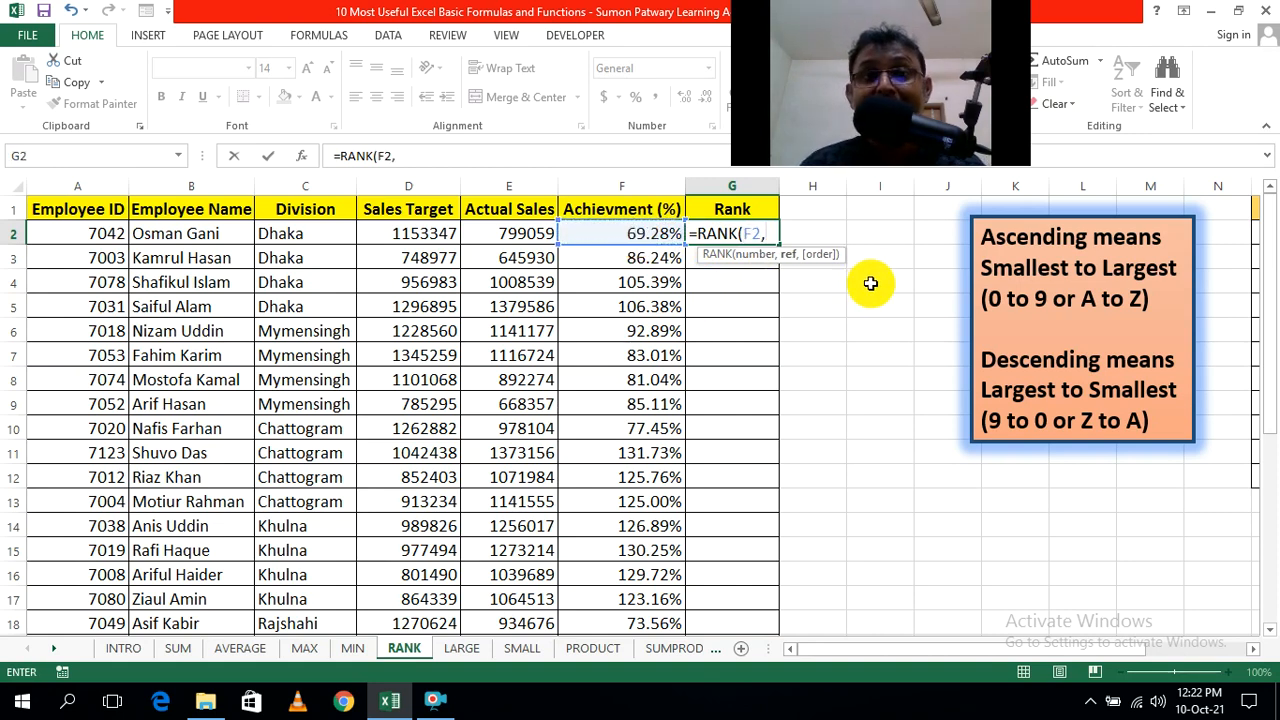
type(",")
Step: Add the achievement range F2:F32 as the ref argument of the RANK formula
scroll(640, 232, "down", 8)
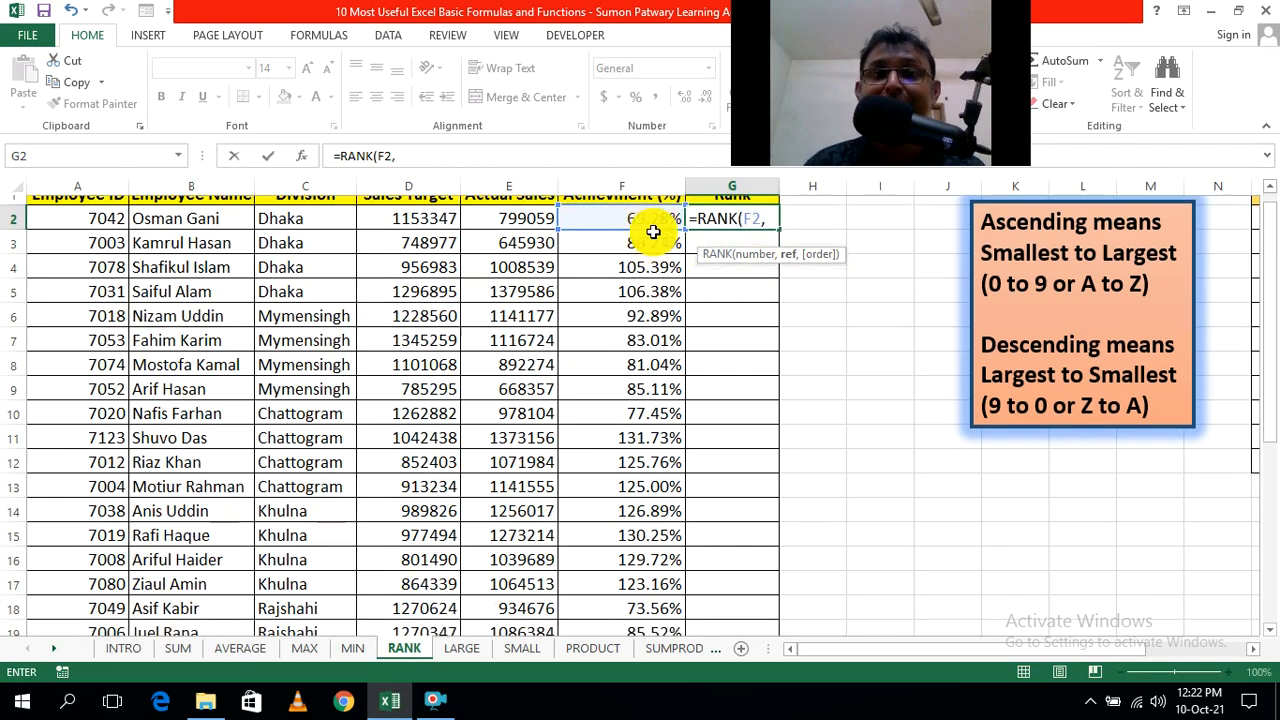
scroll(619, 394, "up", 8)
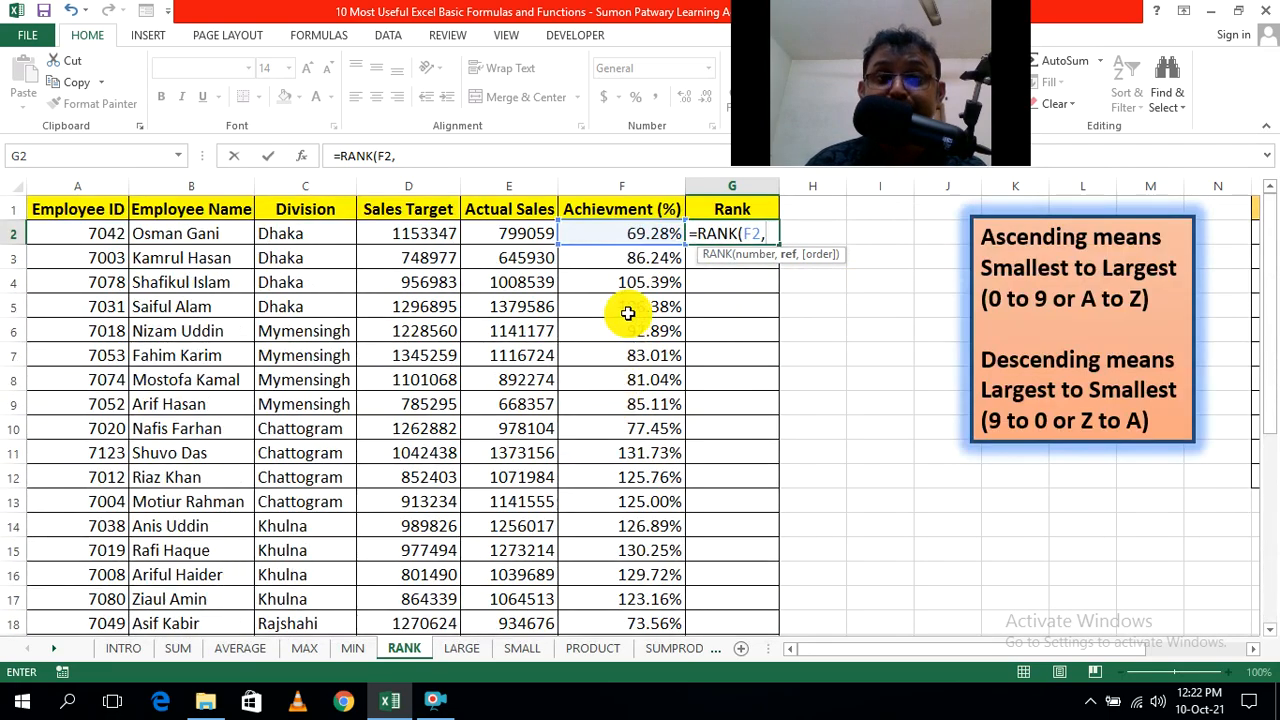
scroll(617, 309, "down", 7)
scroll(620, 389, "up", 4)
scroll(632, 404, "up", 3)
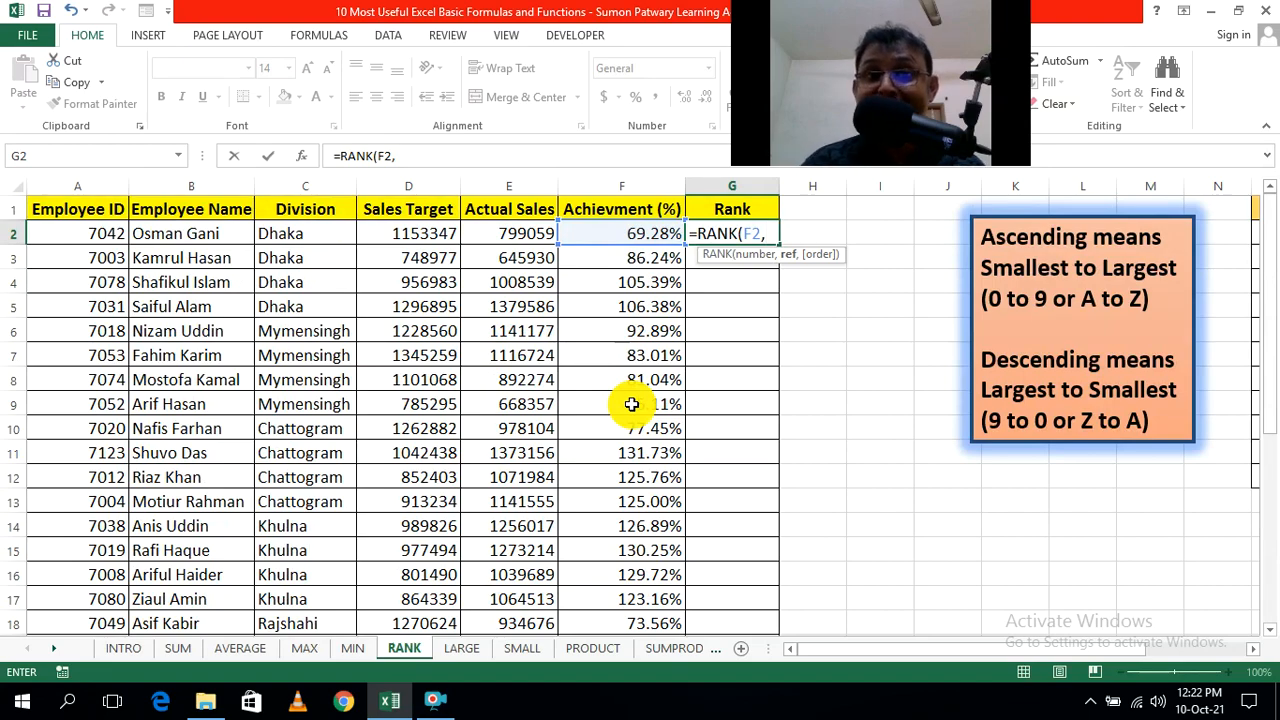
scroll(632, 404, "down", 9)
scroll(632, 404, "up", 9)
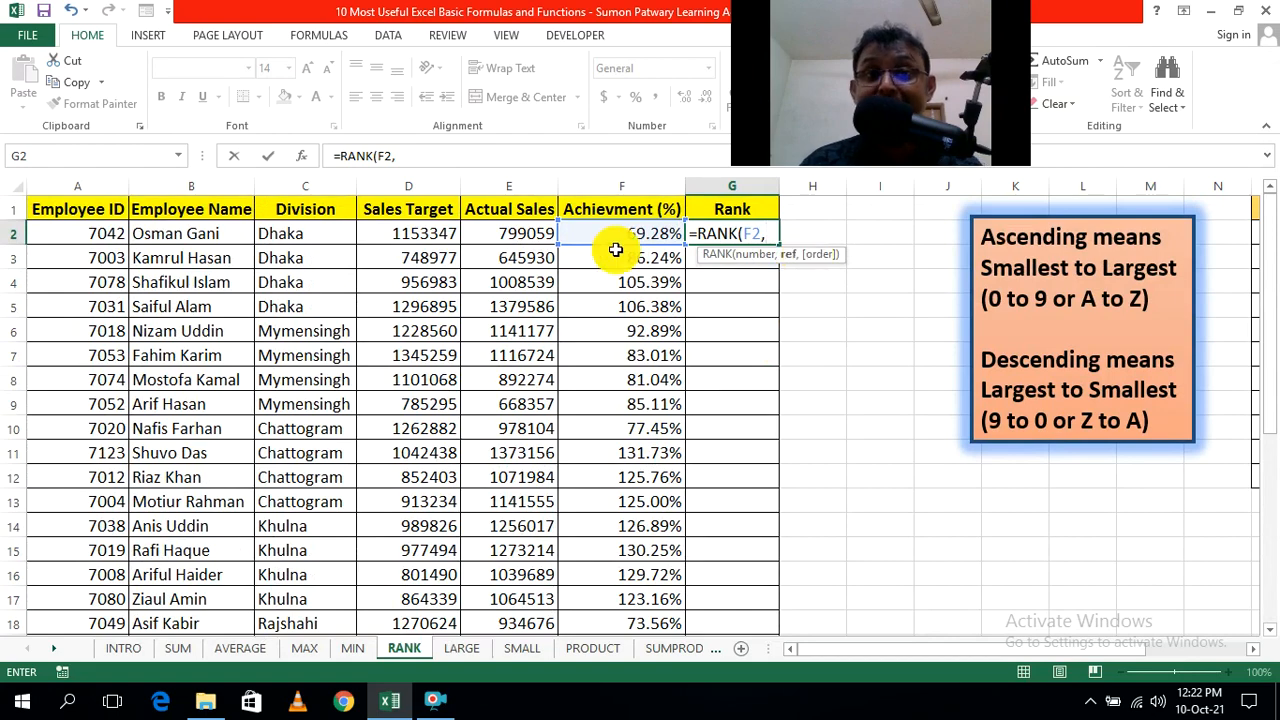
scroll(612, 250, "down", 9)
scroll(617, 274, "up", 9)
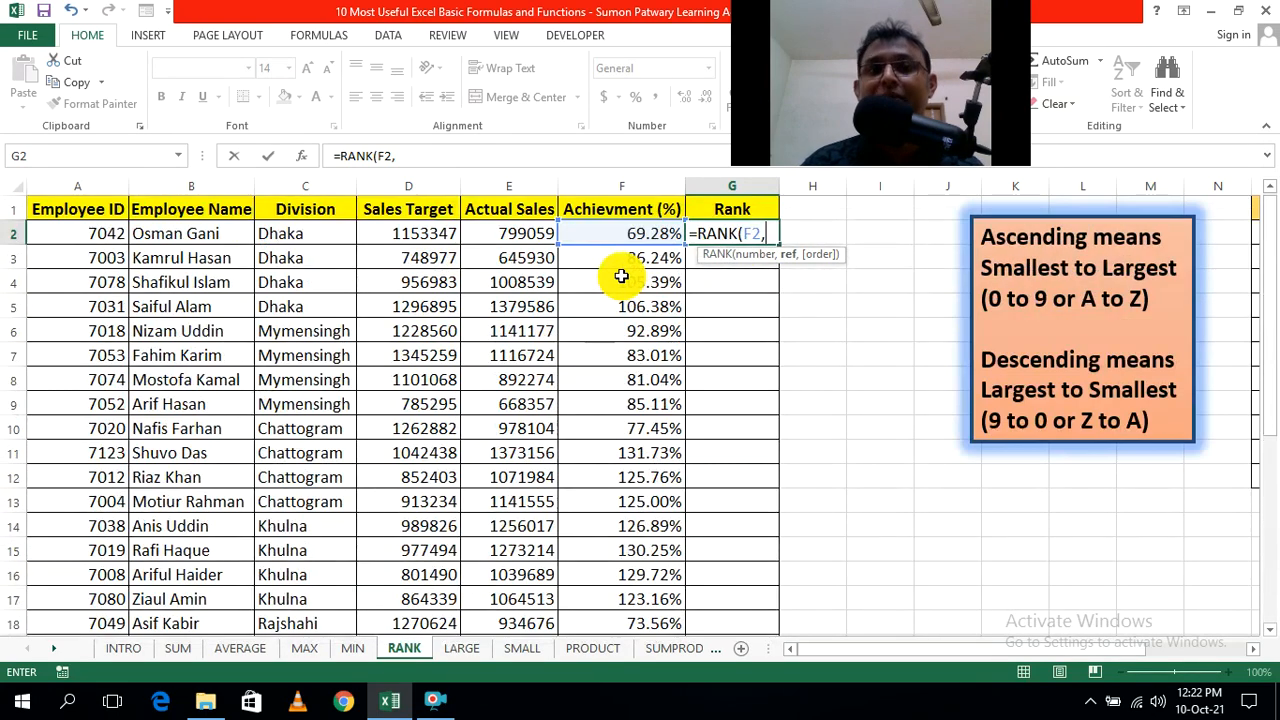
left_click_drag(589, 234, 649, 594)
scroll(820, 508, "up", 5)
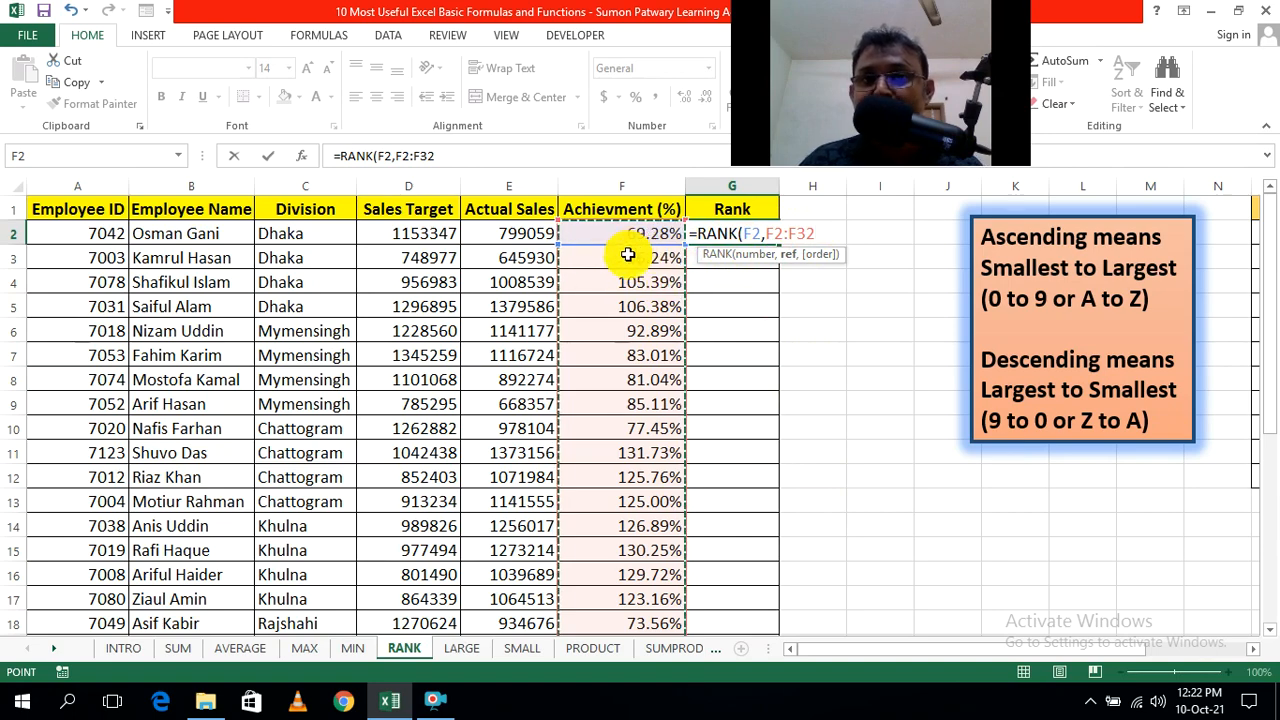
Step: Check the full extent of the reference range F2:F32 used in the RANK formula
scroll(647, 240, "down", 9)
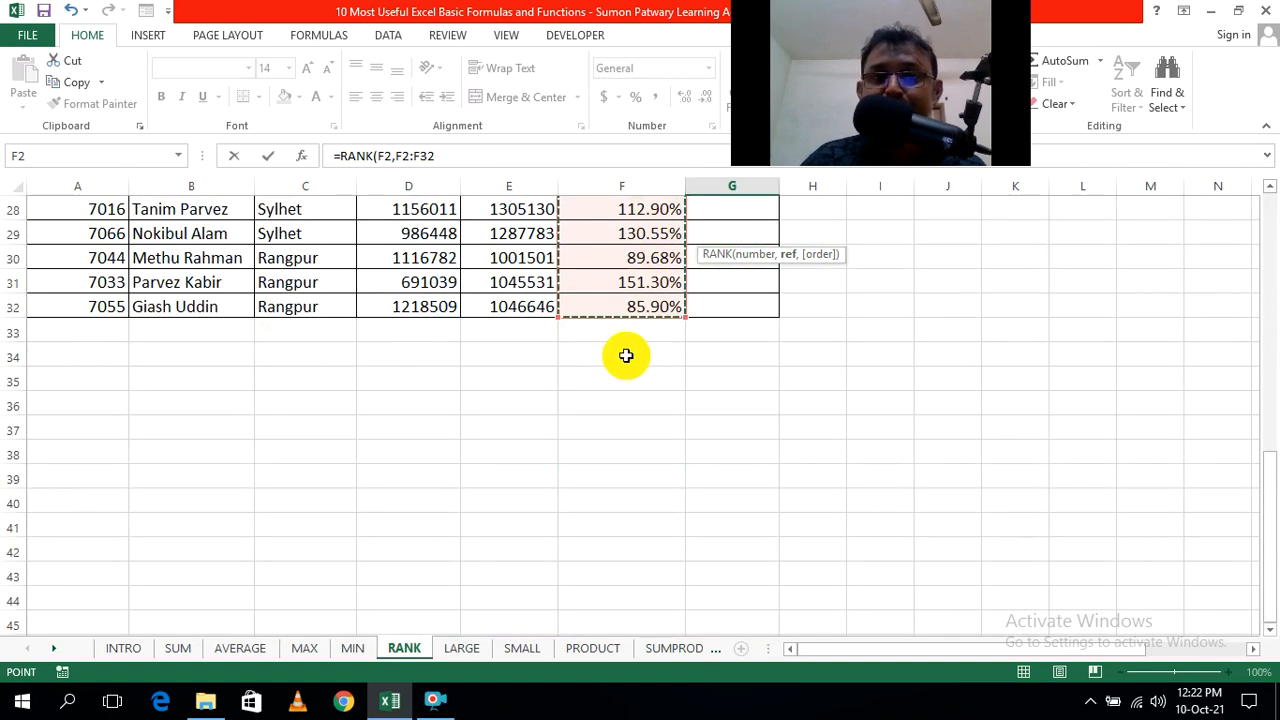
scroll(623, 356, "up", 9)
scroll(633, 334, "down", 10)
scroll(657, 414, "up", 10)
scroll(651, 337, "down", 6)
scroll(646, 343, "up", 6)
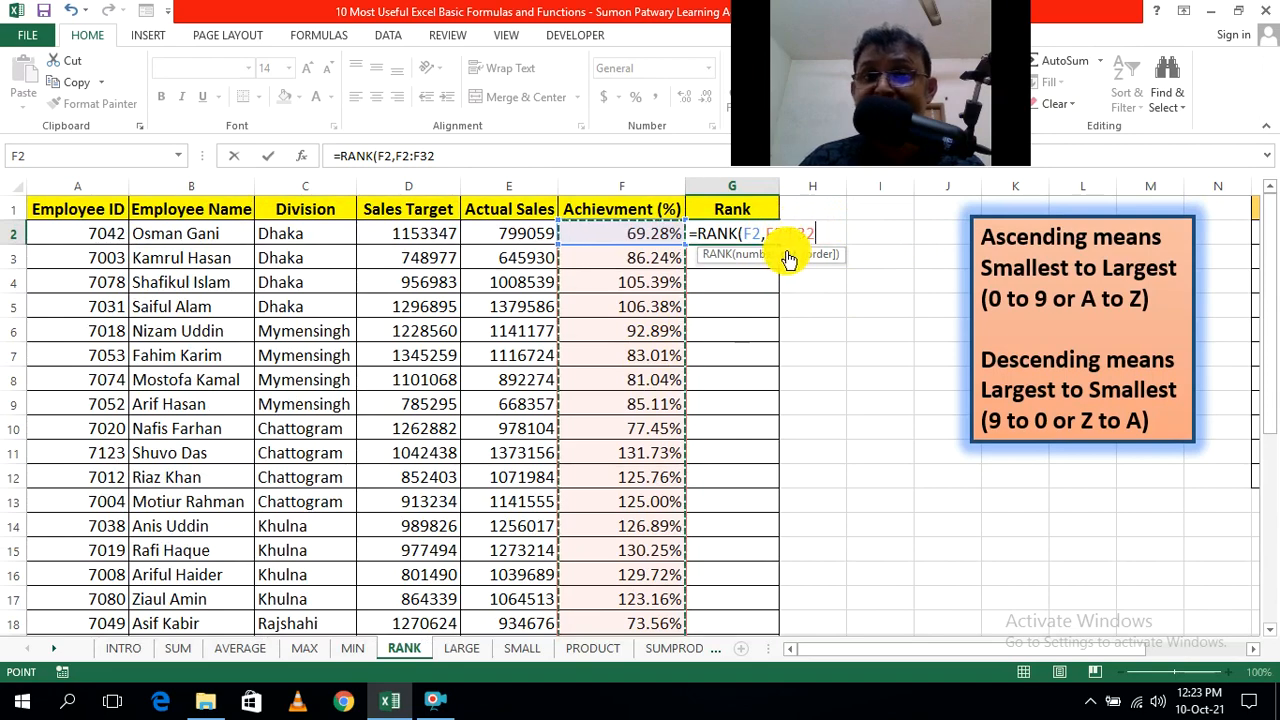
scroll(663, 451, "down", 7)
scroll(629, 460, "up", 7)
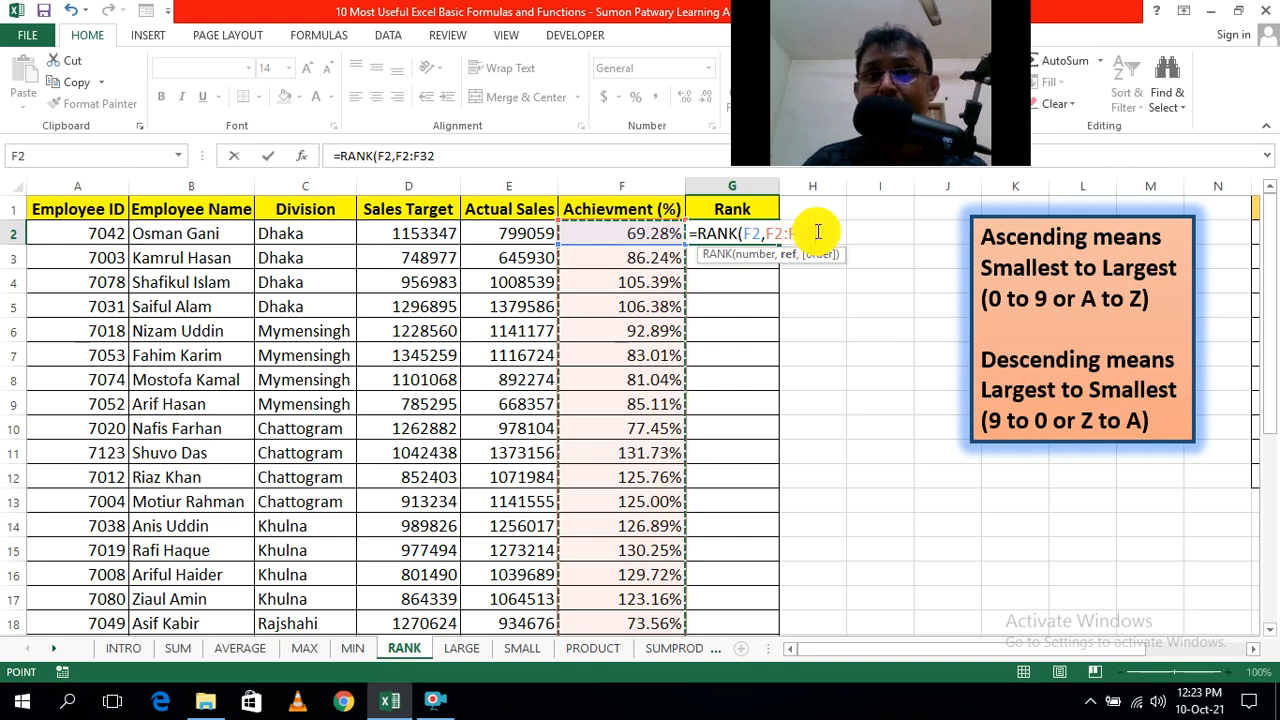
Step: Make the RANK formula's reference range absolute as $F$2:$F$32
mouse_move(818, 232)
left_mouse_down()
mouse_move(786, 232)
mouse_move(813, 238)
left_mouse_up()
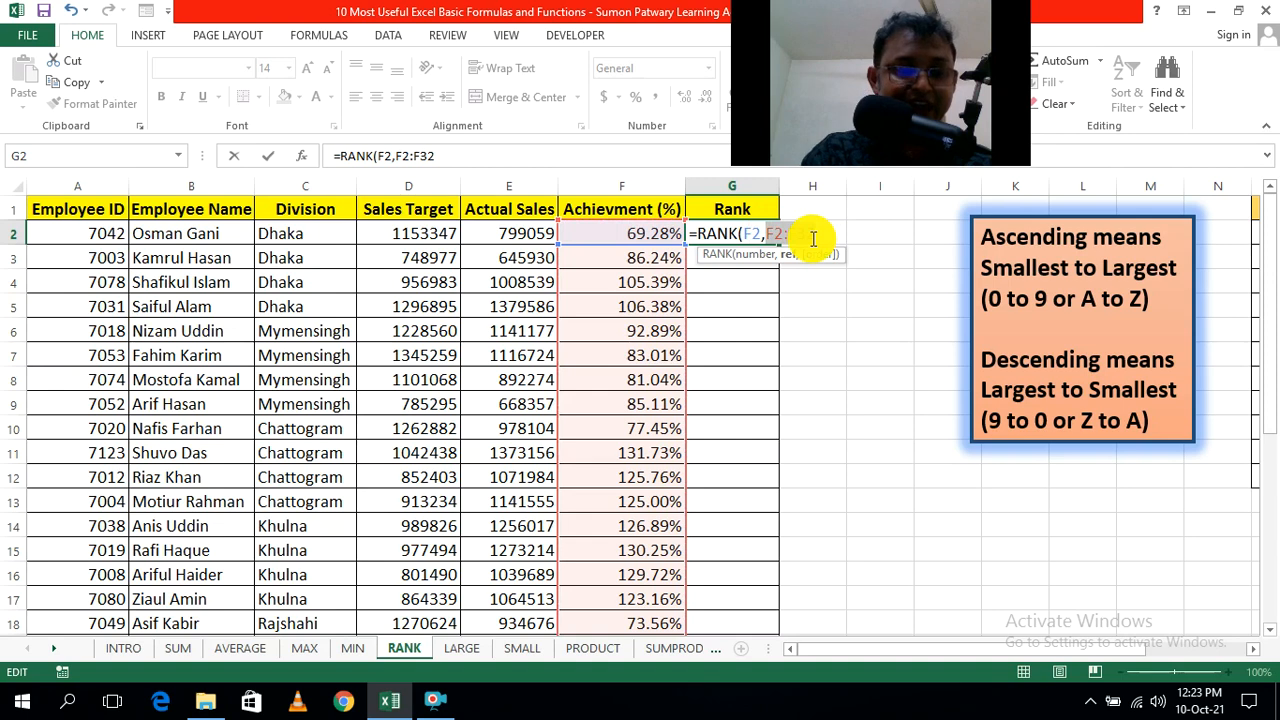
key("F4")
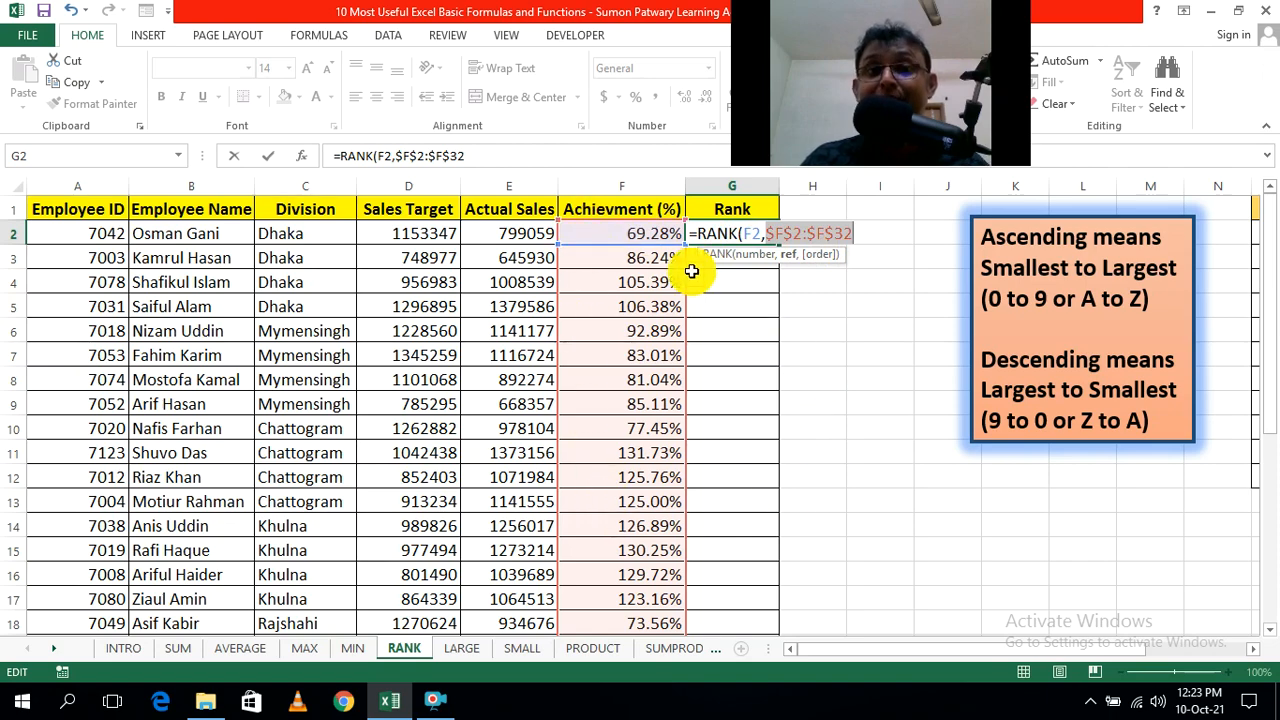
scroll(666, 267, "down", 2)
scroll(630, 340, "up", 2)
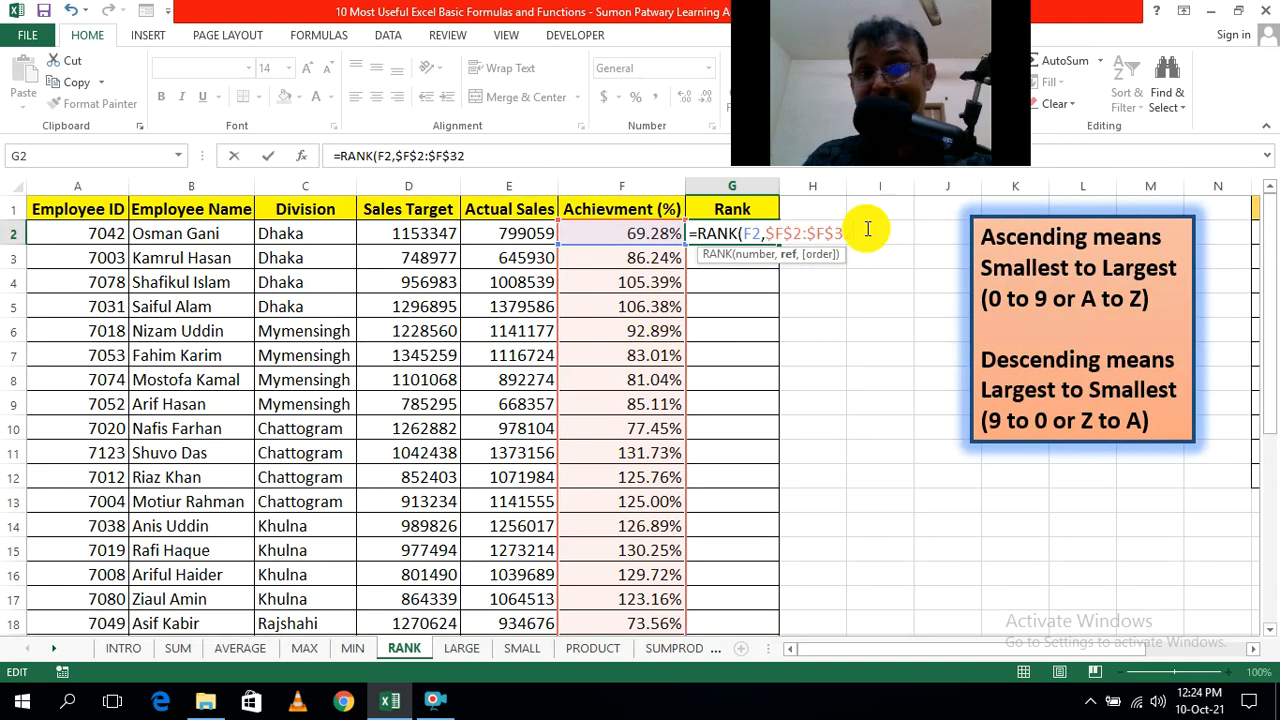
Step: Complete the RANK formula in G2 with order 0 (Descending) and fill it down through G32
type(",")
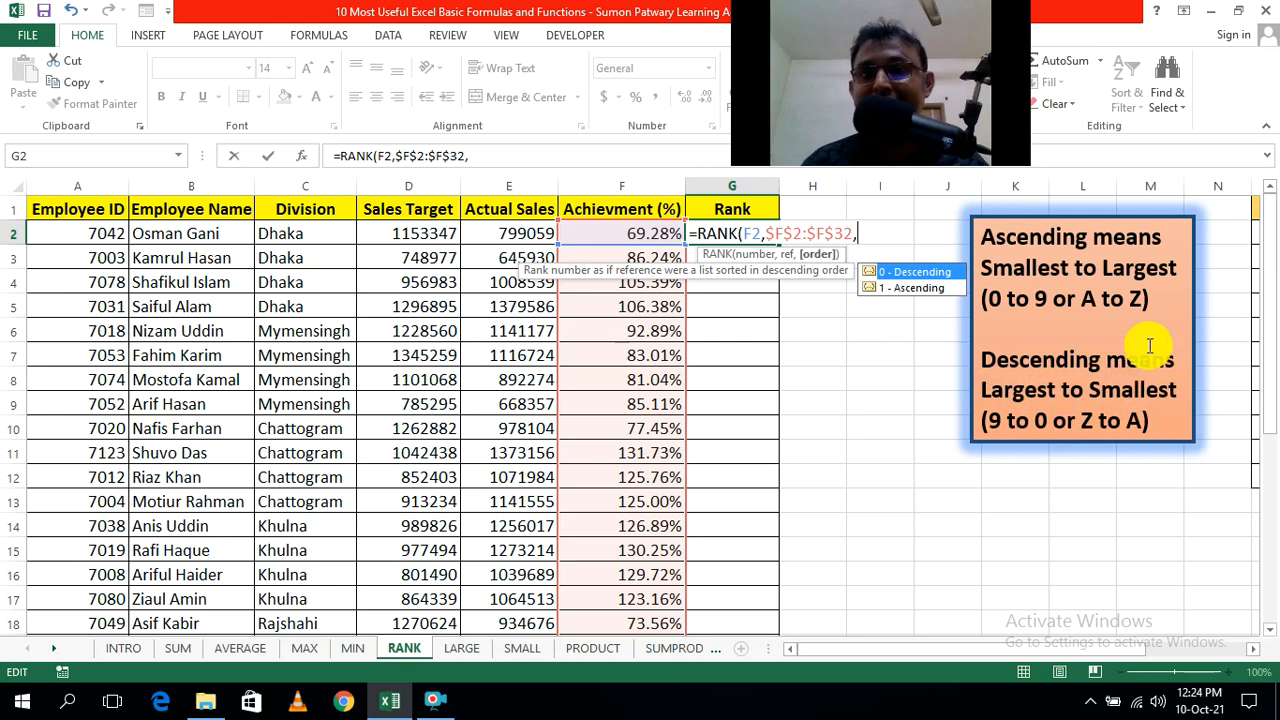
double_click(915, 272)
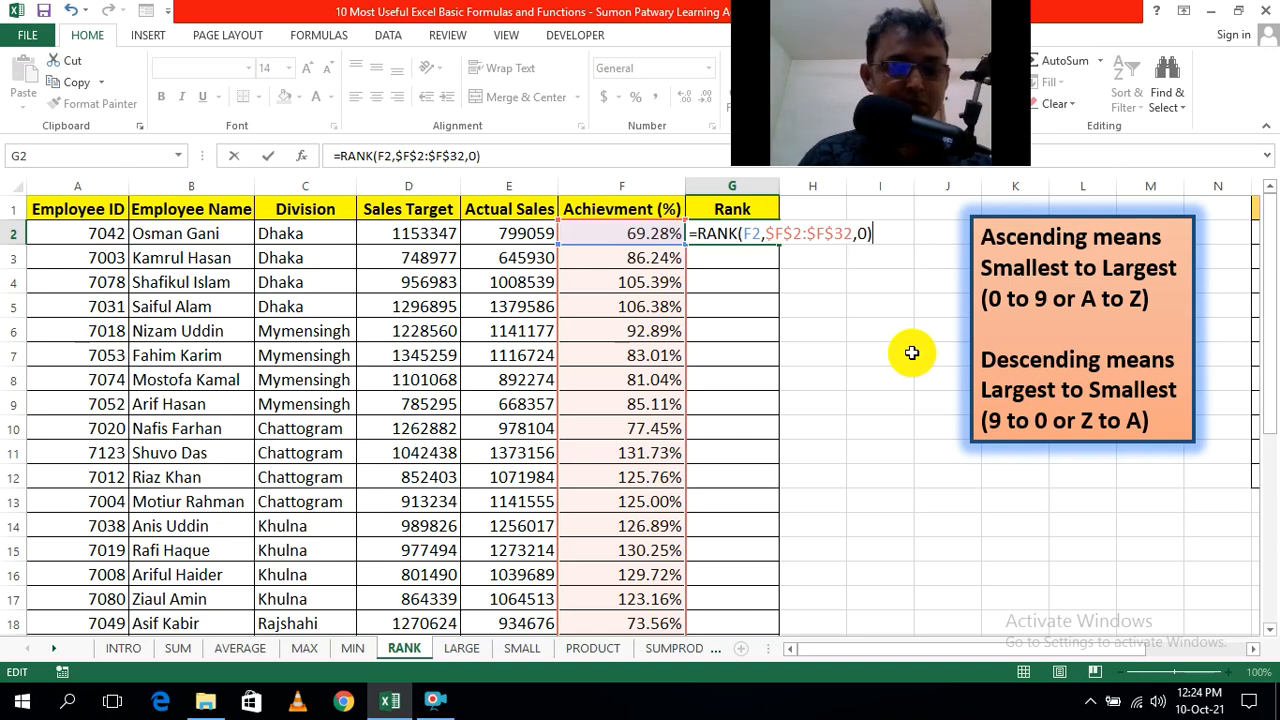
key("ctrl+Return")
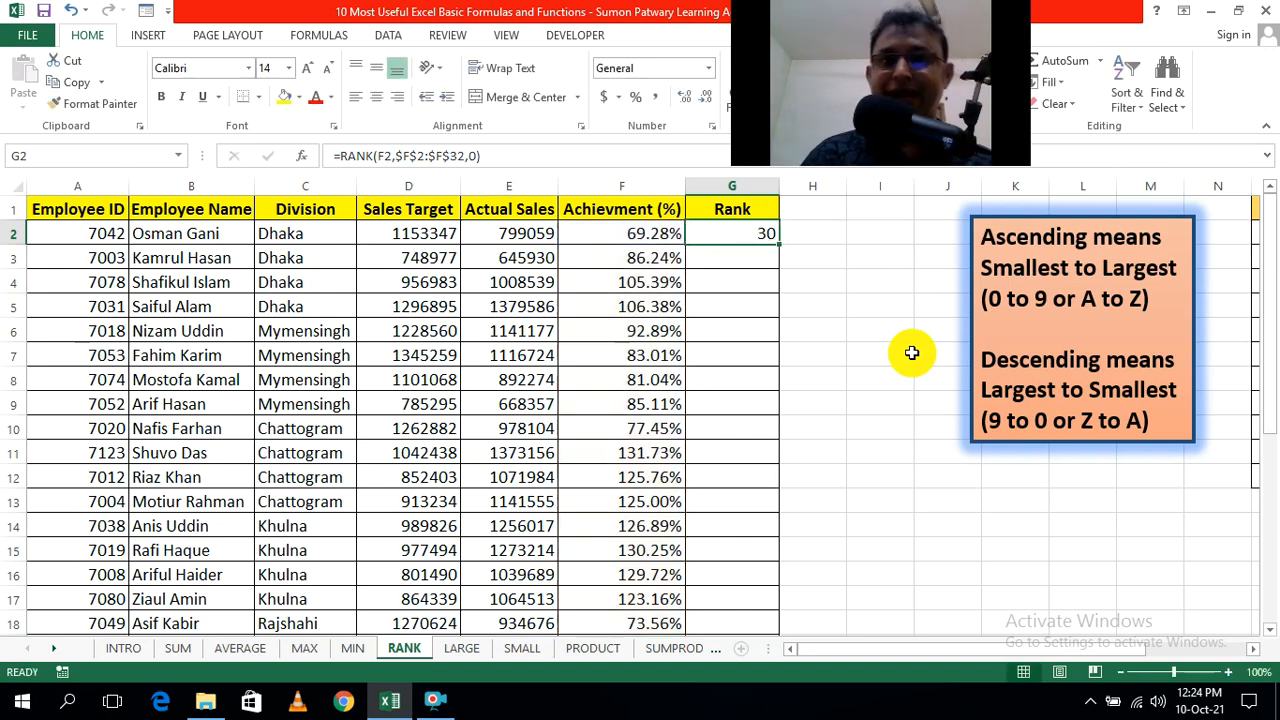
double_click(780, 246)
scroll(851, 352, "down", 7)
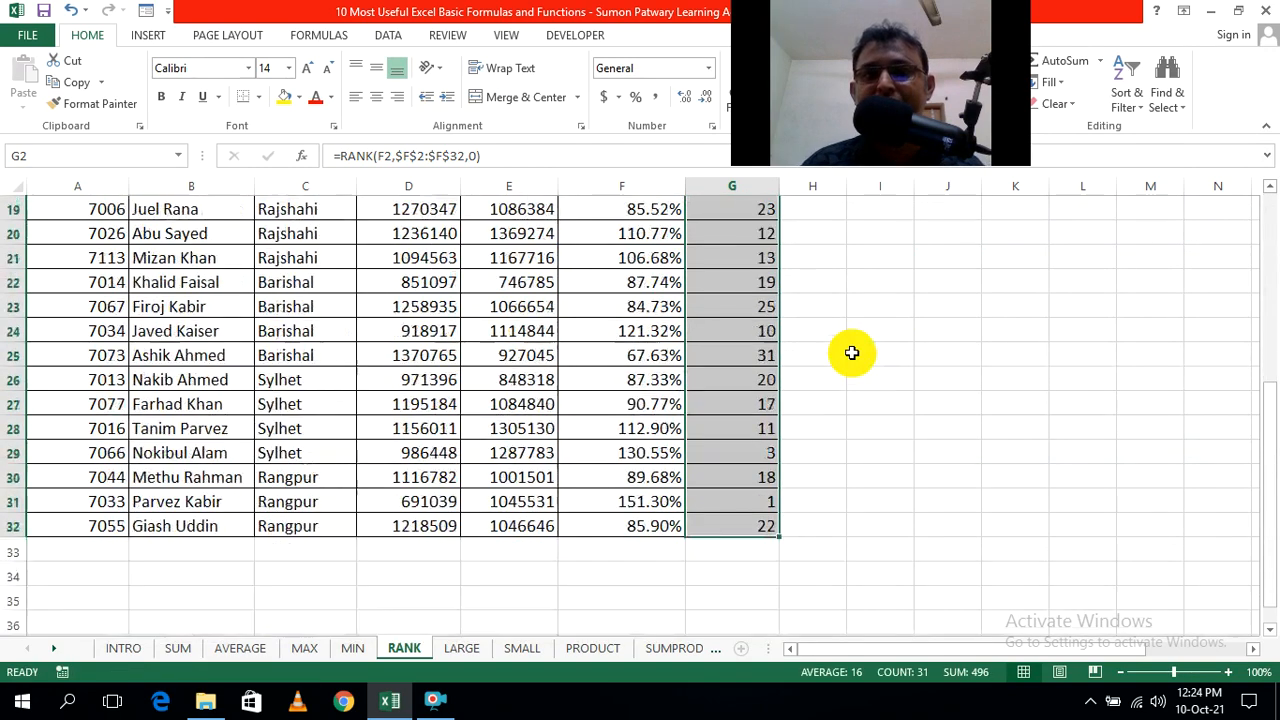
left_click(918, 358)
Step: Review the calculated ranks against the achievement percentages across the whole employee table
scroll(894, 428, "up", 7)
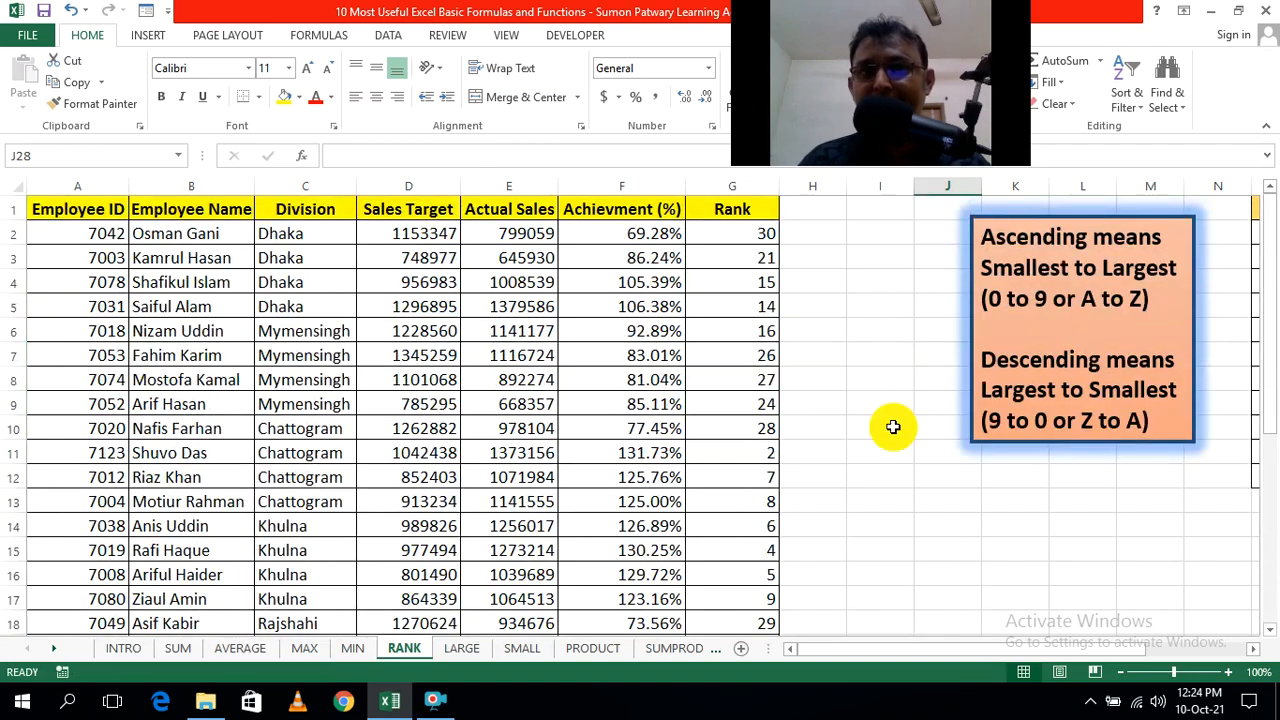
scroll(893, 427, "down", 3)
scroll(893, 427, "up", 3)
scroll(893, 427, "down", 9)
scroll(893, 427, "up", 5)
scroll(893, 427, "up", 4)
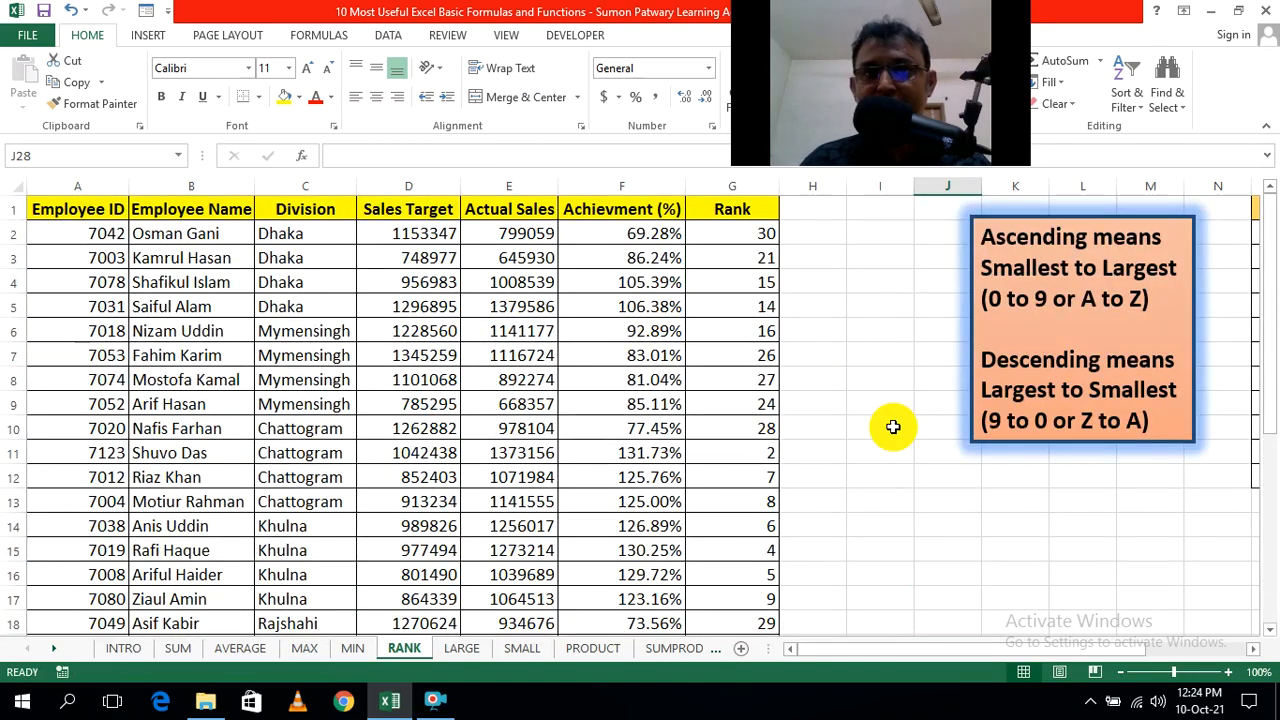
scroll(893, 427, "down", 5)
scroll(893, 427, "up", 5)
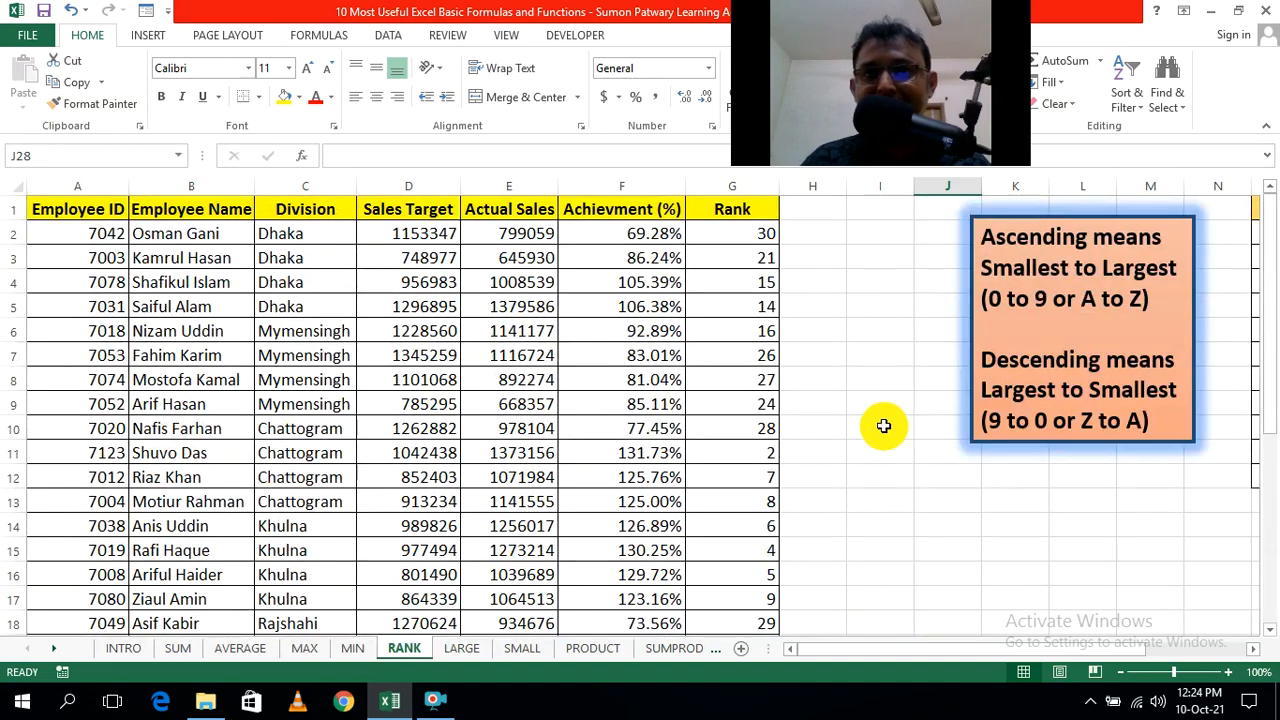
Step: Sort the employee table by the Rank values in G2:G32 from smallest to largest, expanding the selection to the adjacent columns
left_click_drag(740, 231, 783, 580)
scroll(848, 454, "up", 5)
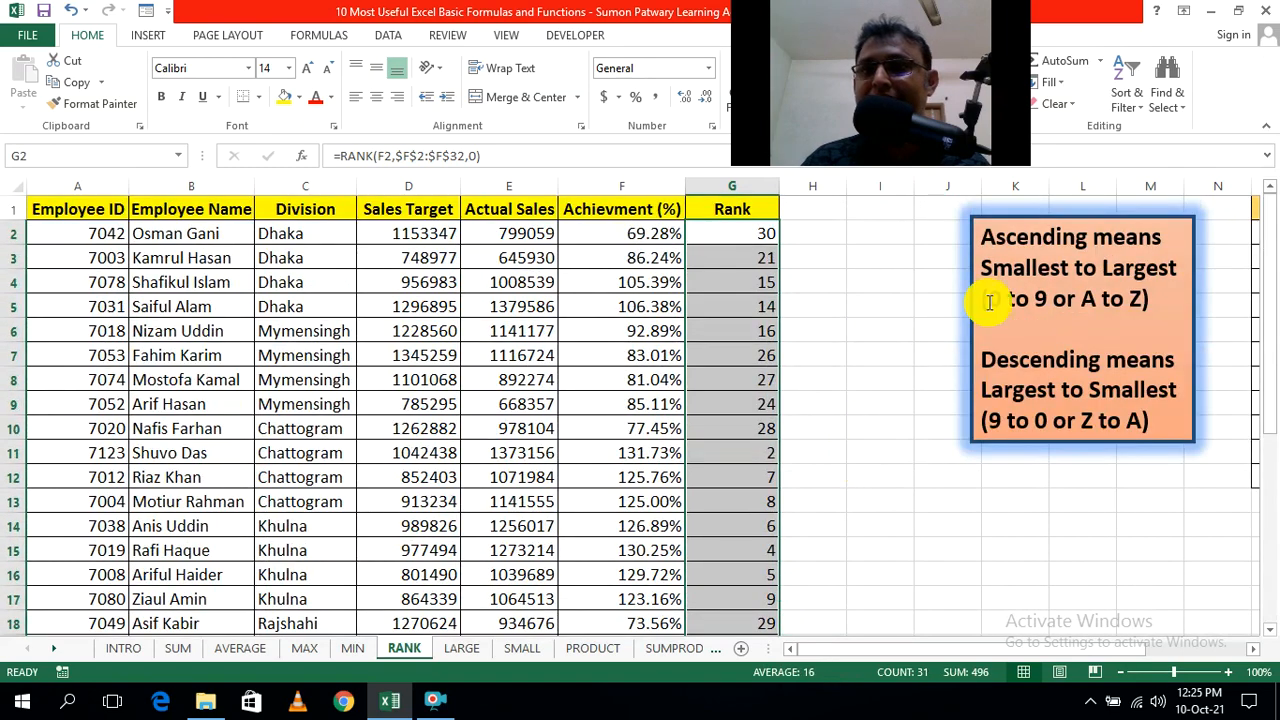
left_click(85, 37)
left_click(85, 37)
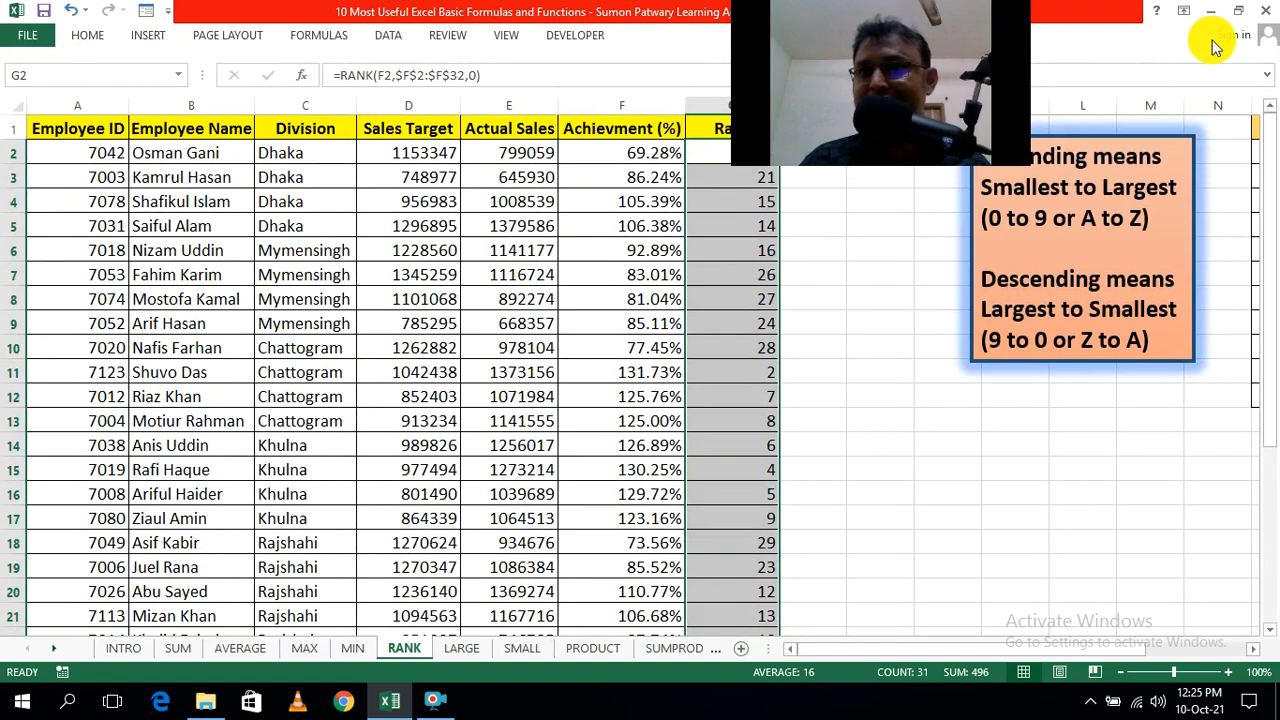
left_click(1183, 11)
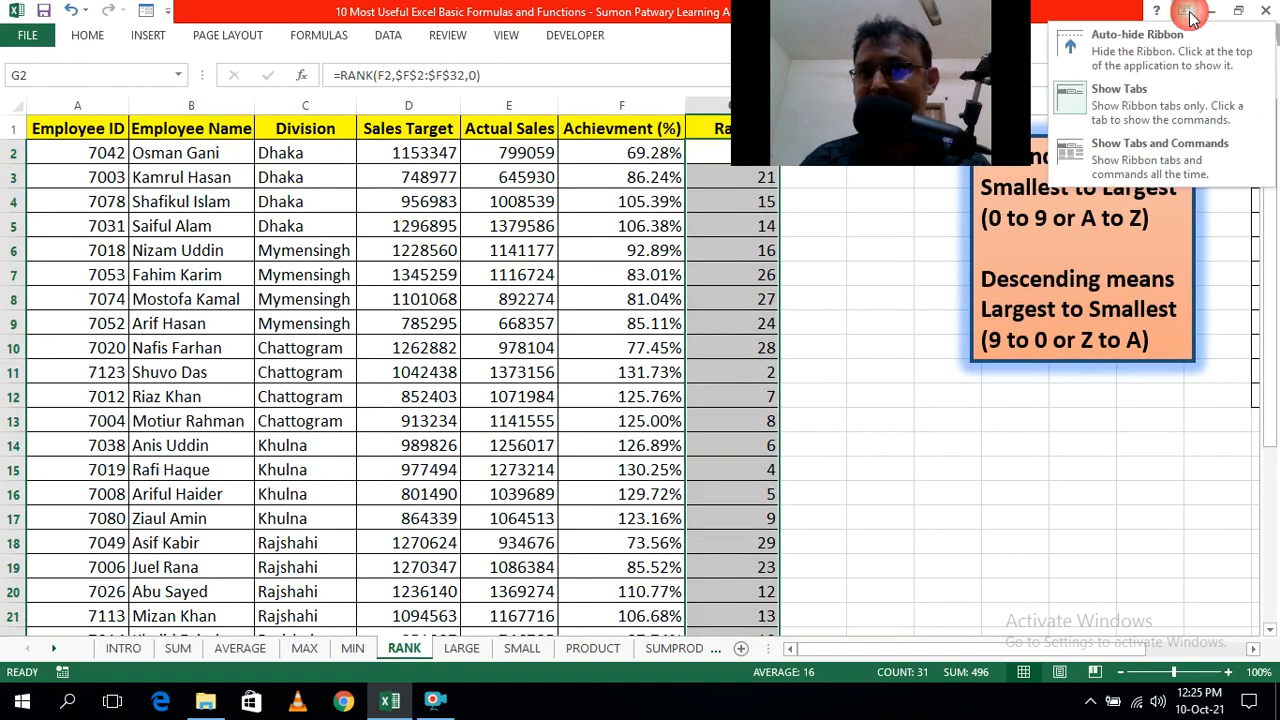
left_click(1165, 148)
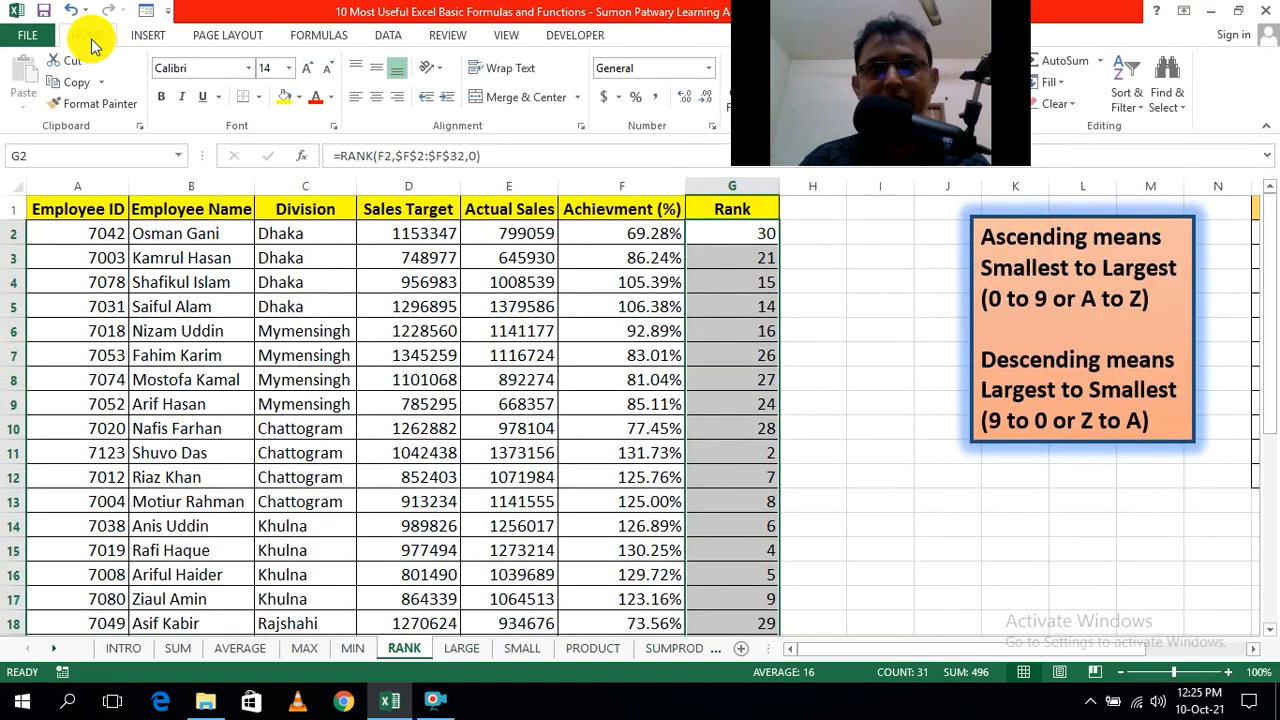
left_click(1140, 113)
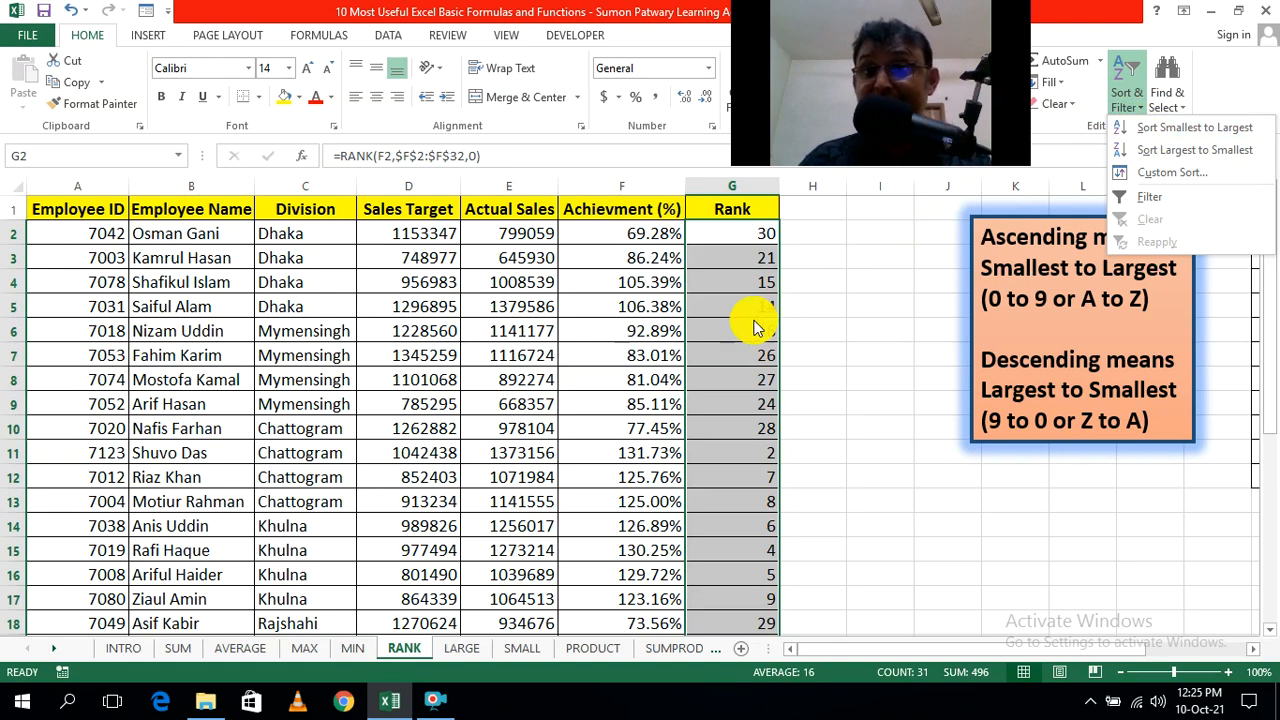
left_click(1183, 135)
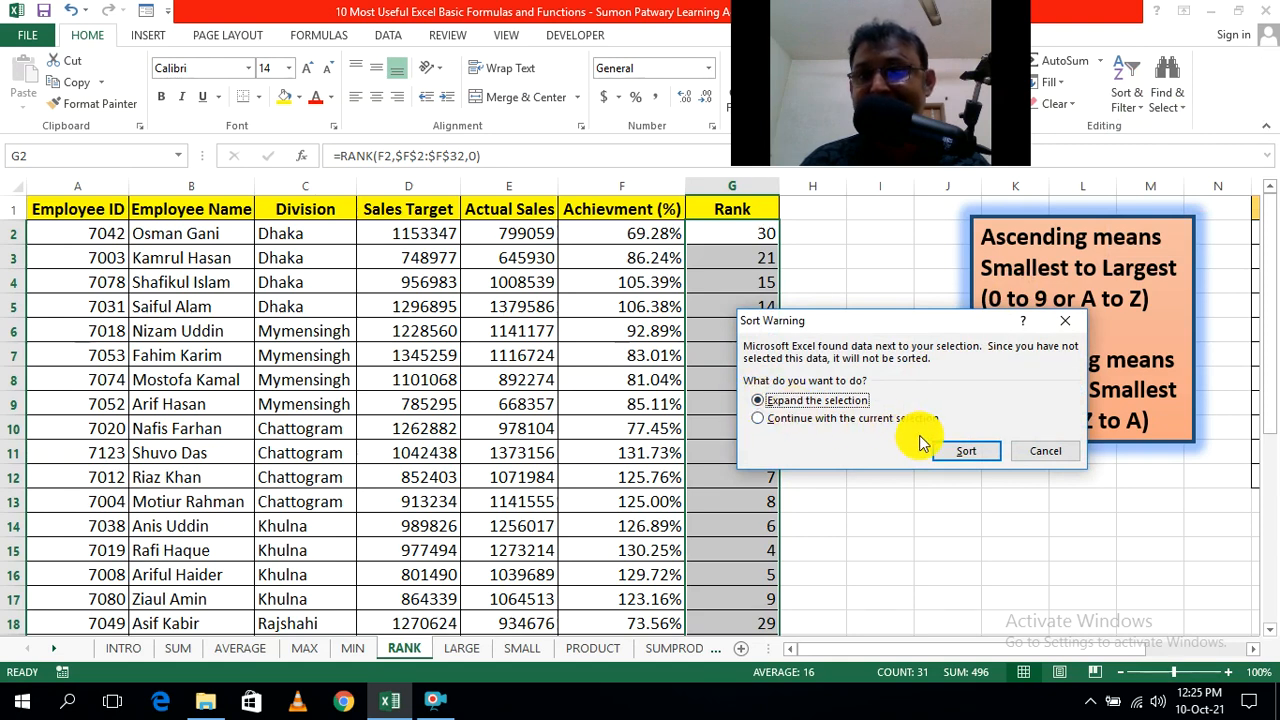
left_click(966, 452)
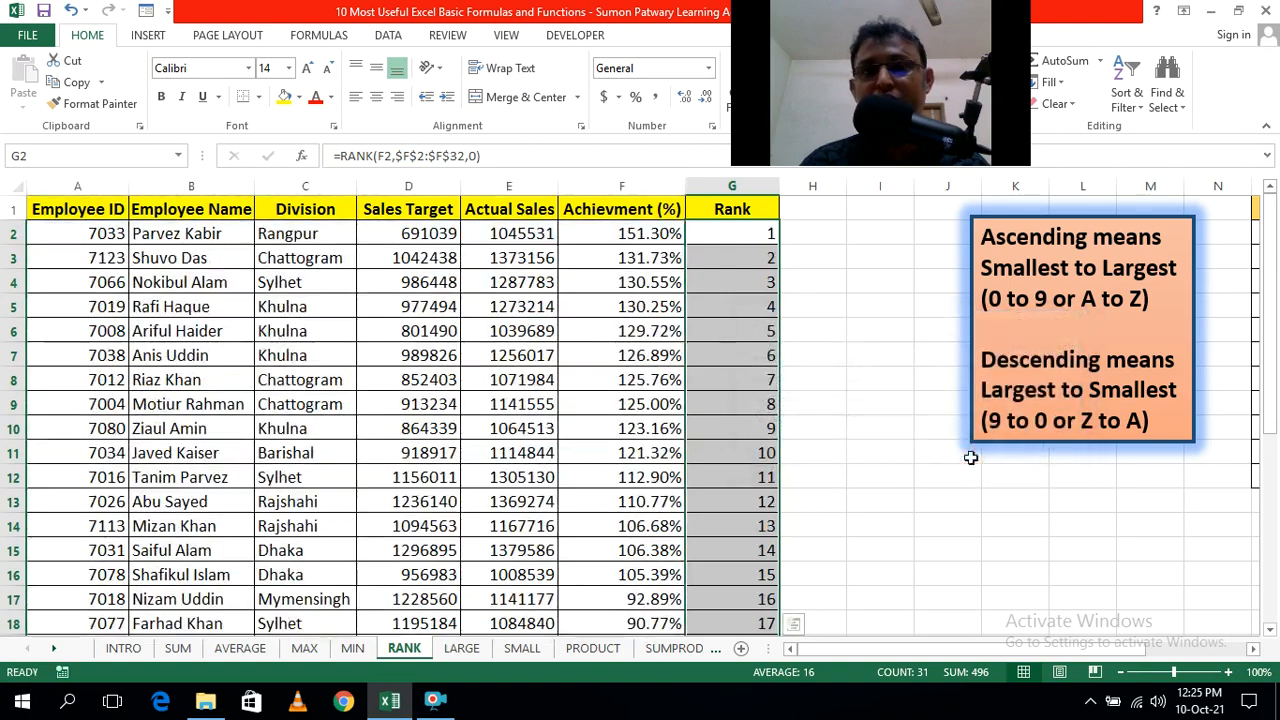
left_click(880, 450)
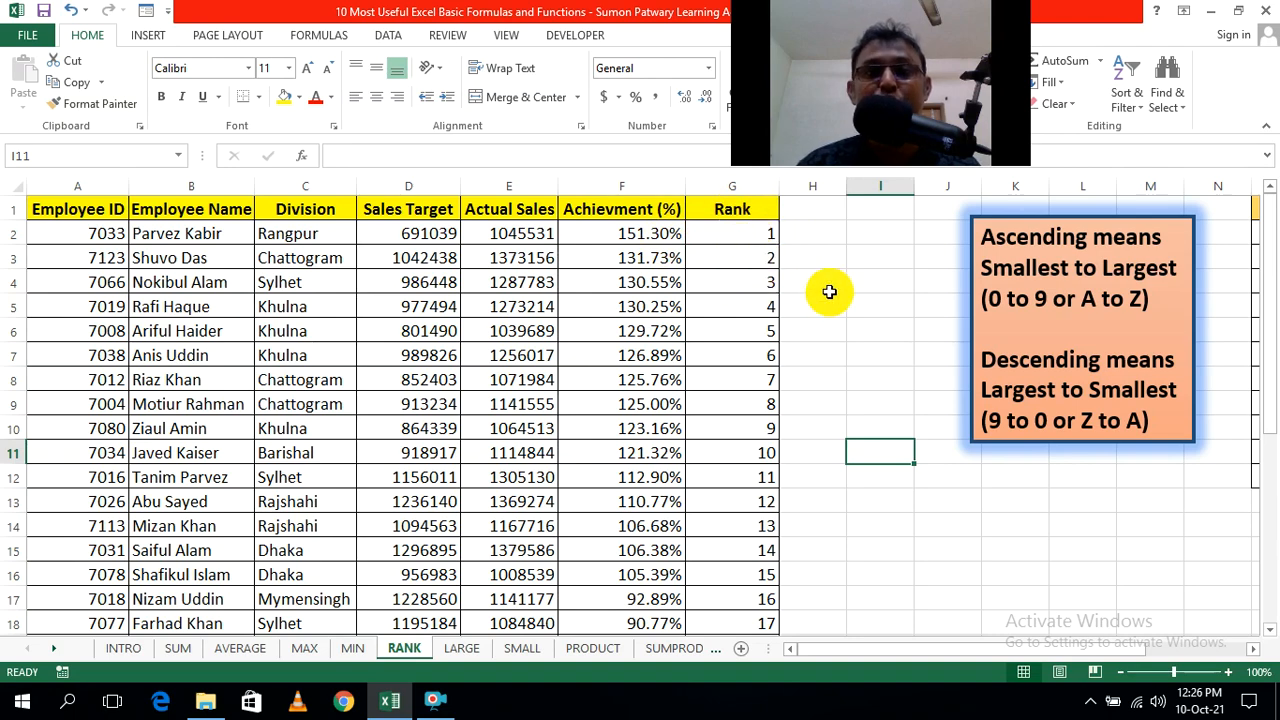
scroll(771, 391, "down", 10)
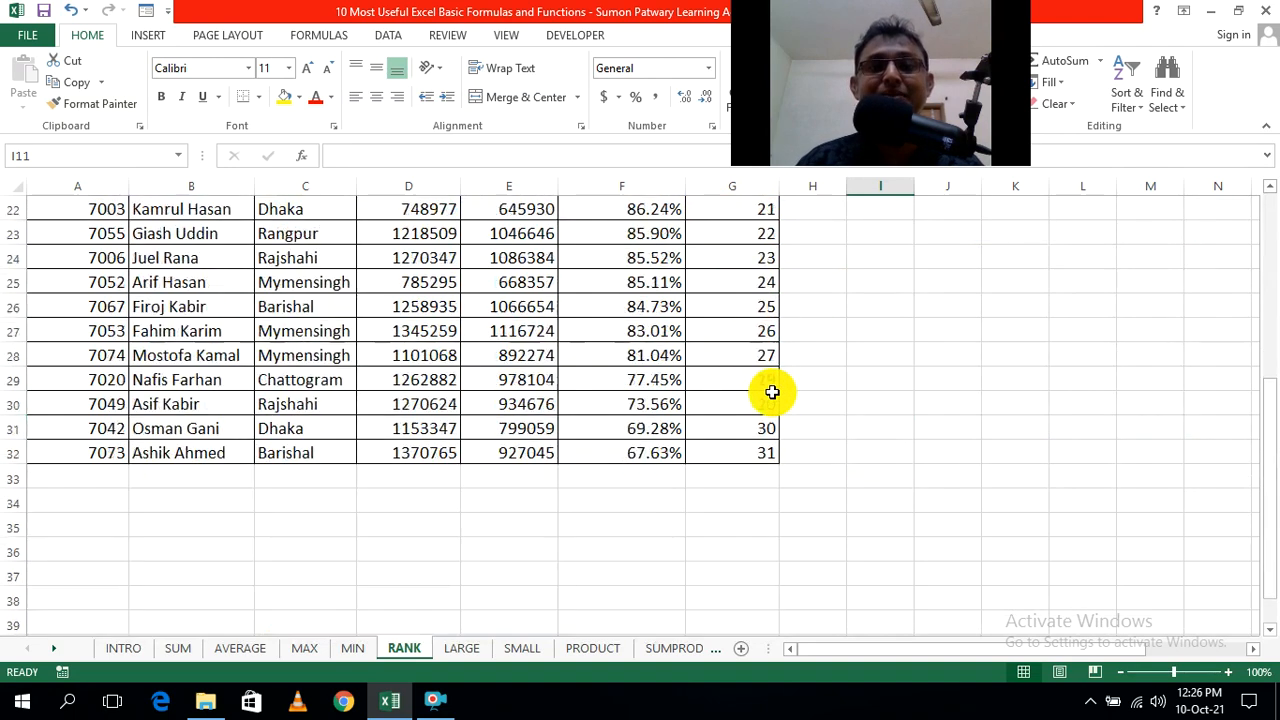
scroll(771, 391, "up", 10)
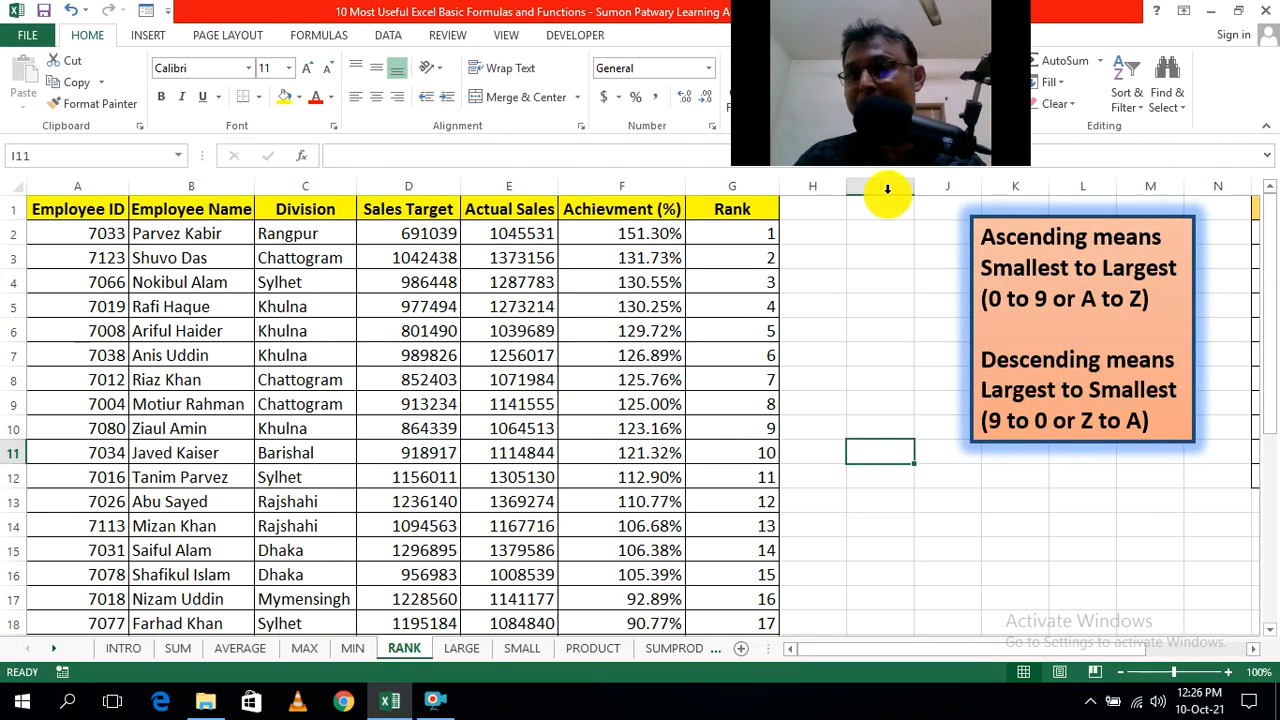
Step: Start a RANK formula in R2 of the student table with Q2 as the number and Q2:Q12 as the ref
left_click_drag(1253, 648, 1253, 651)
left_click(1088, 499)
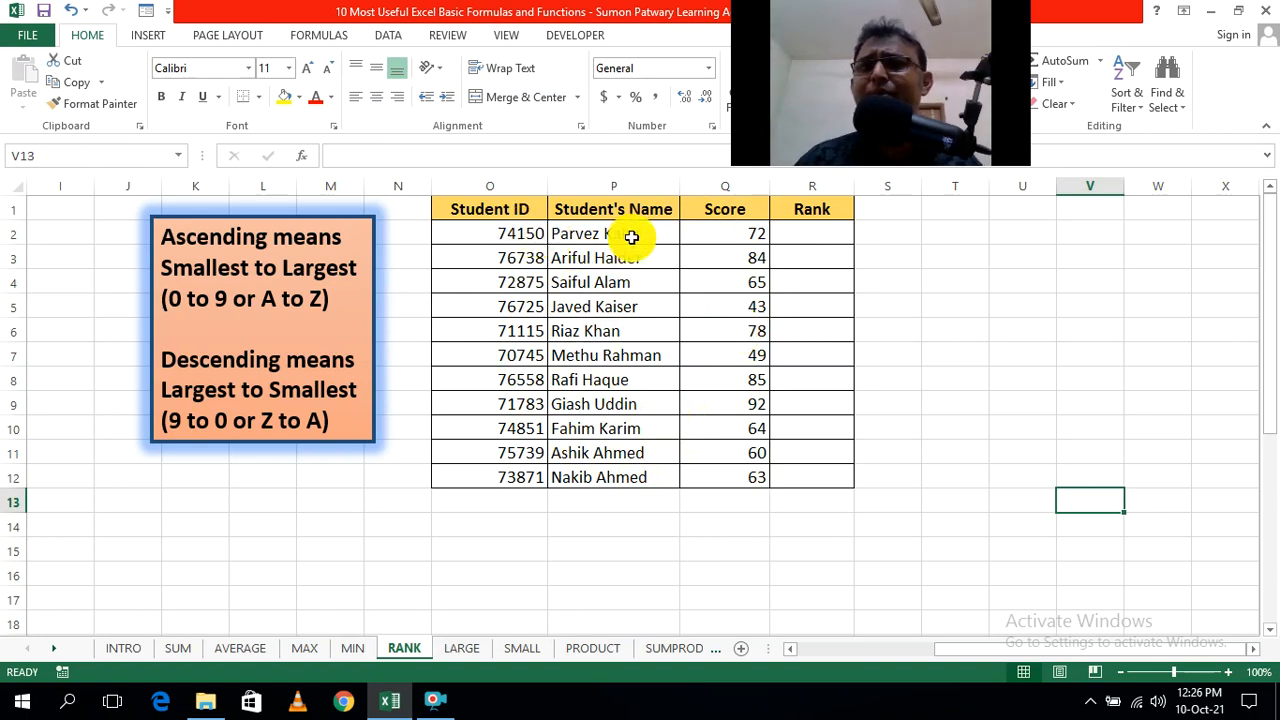
left_click(955, 373)
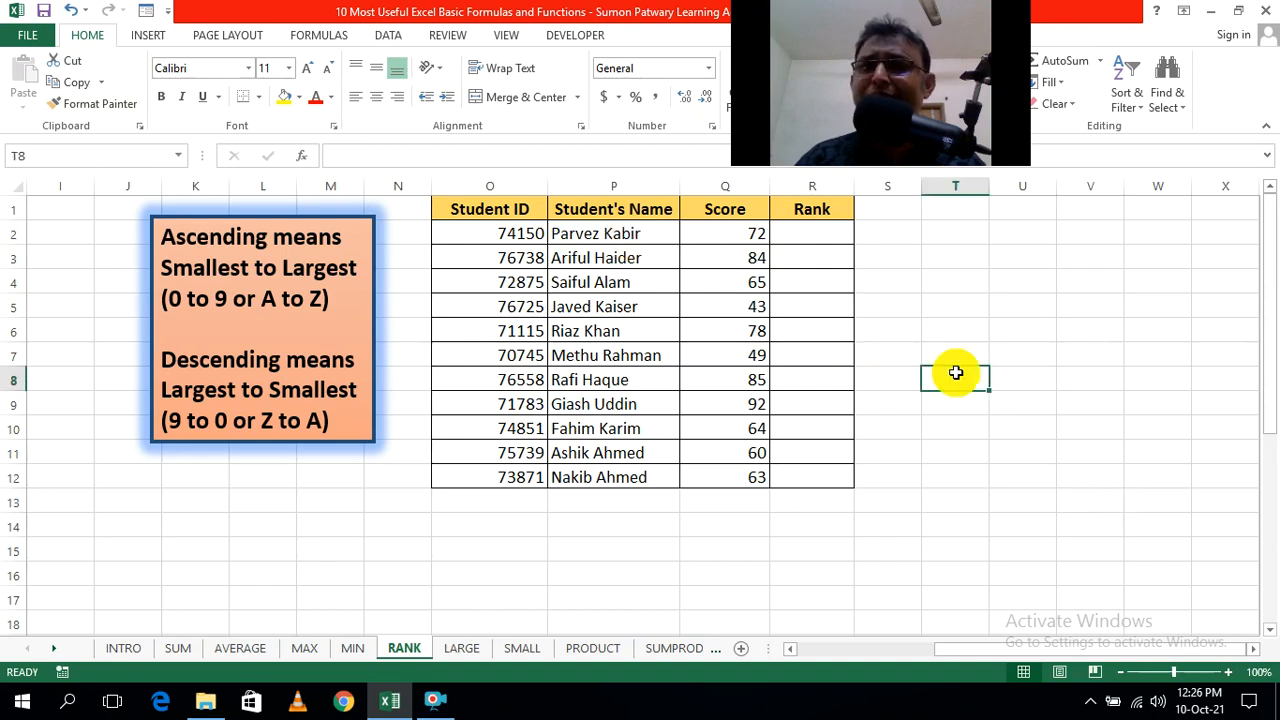
left_click(1024, 477)
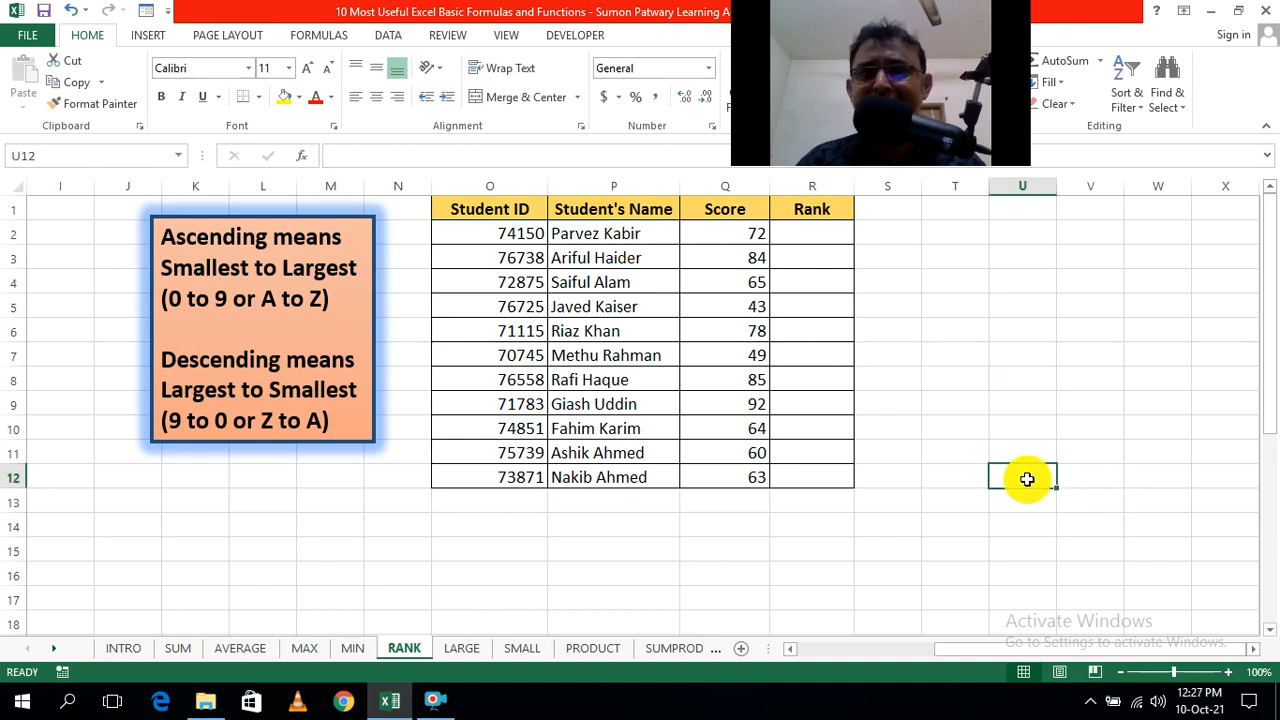
left_click(803, 235)
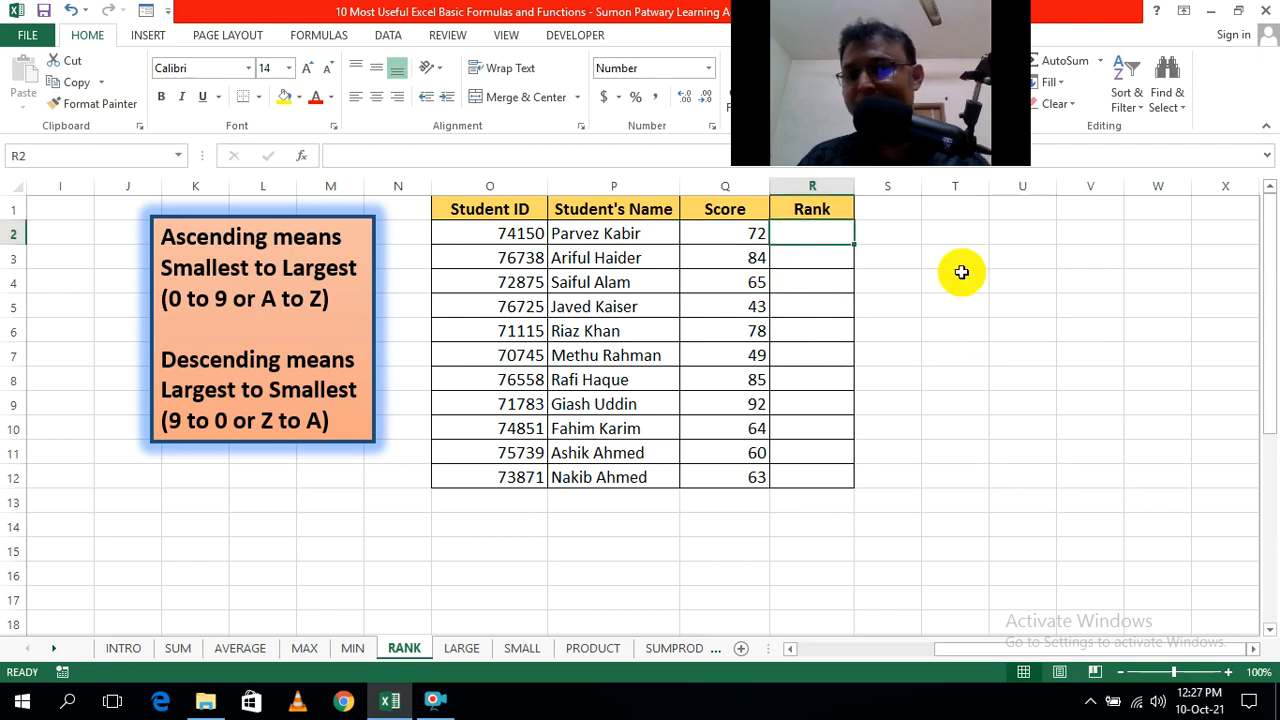
type("=rank")
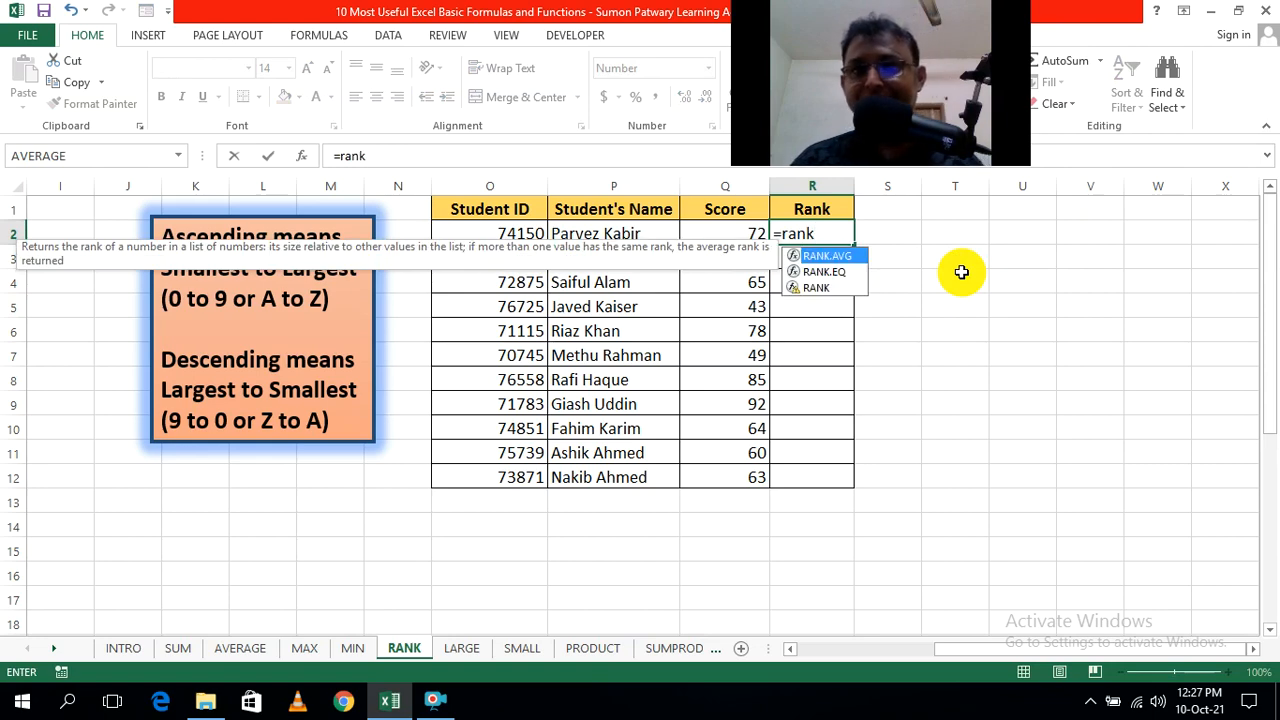
double_click(822, 288)
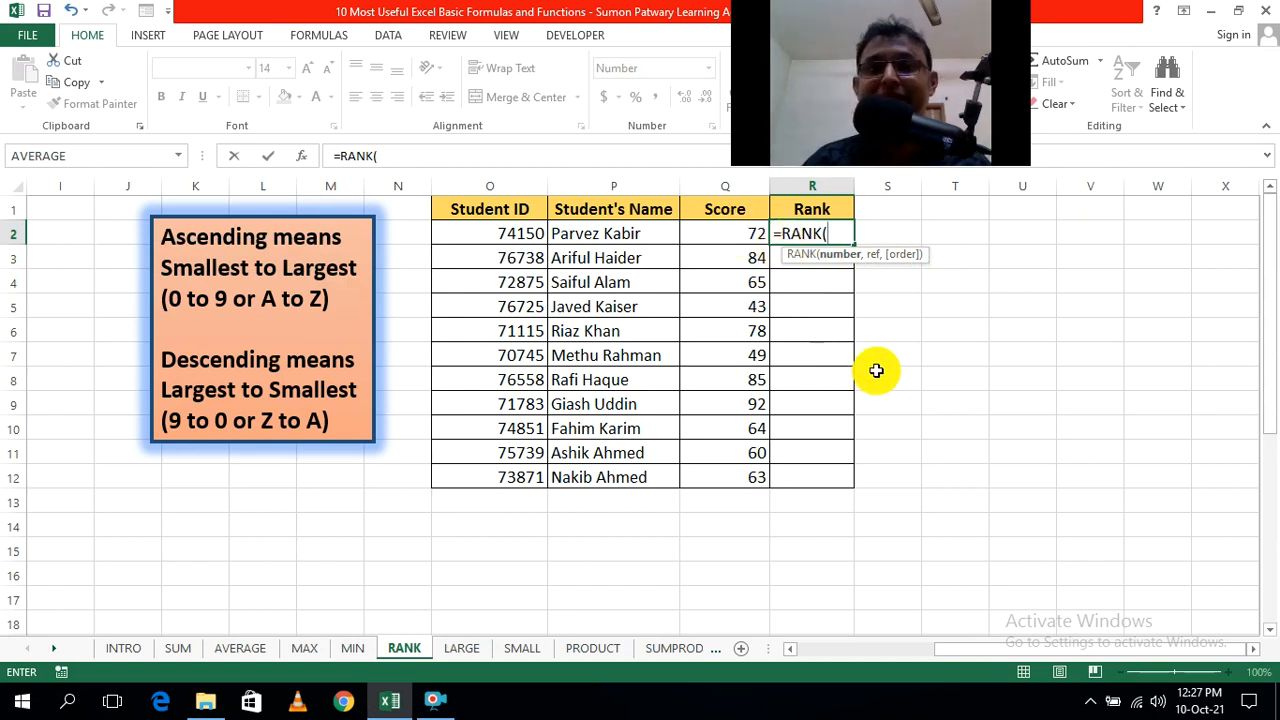
left_click(743, 234)
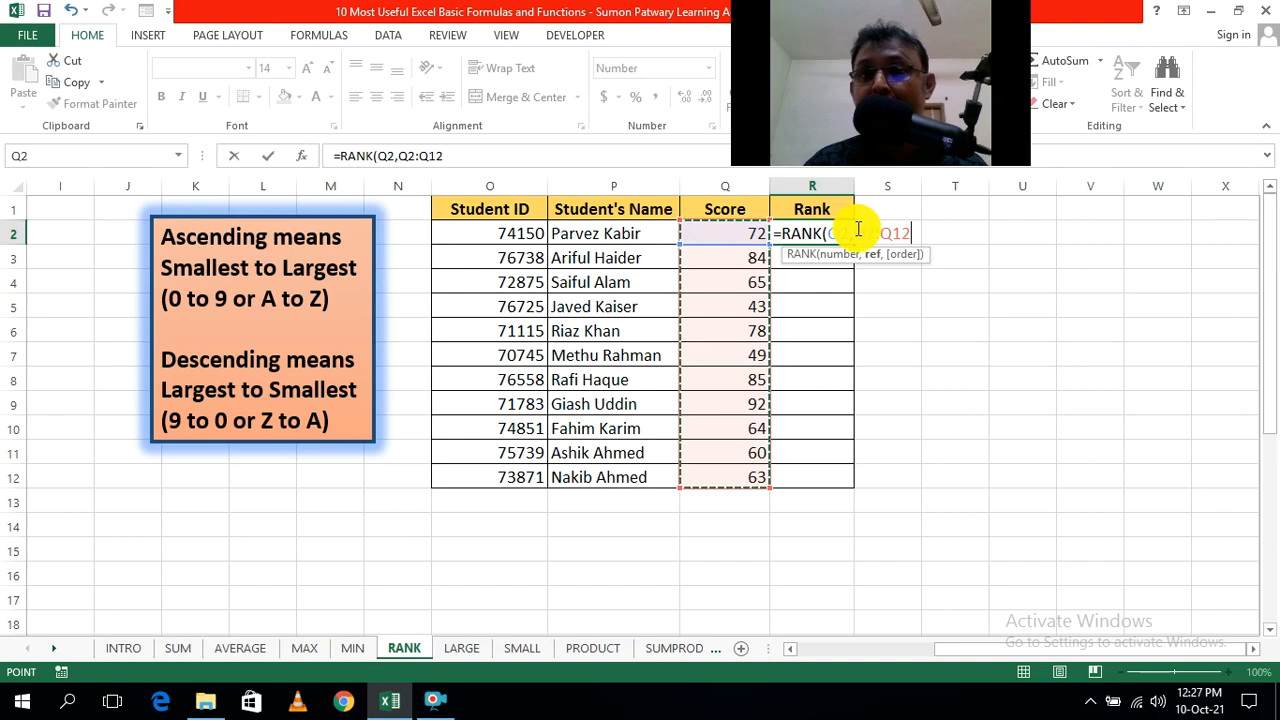
Step: Make the score range in the R2 formula absolute as $Q$2:$Q$12
left_click(910, 233)
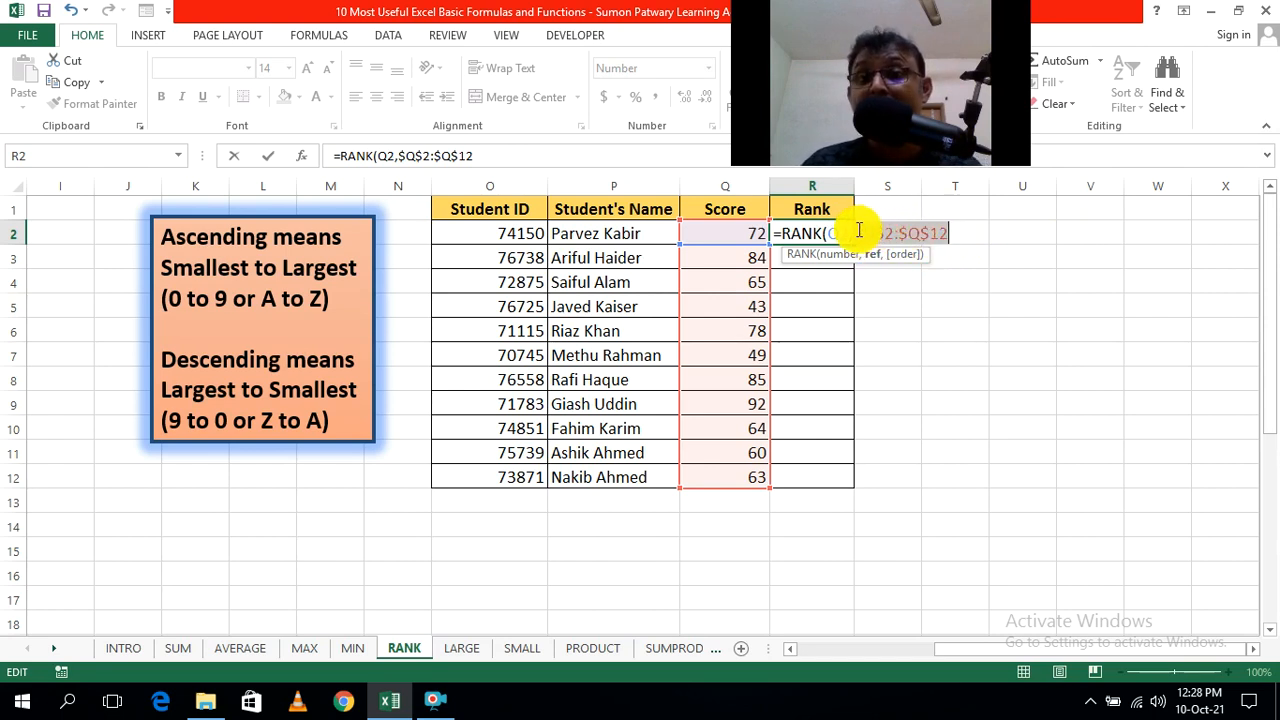
double_click(891, 226)
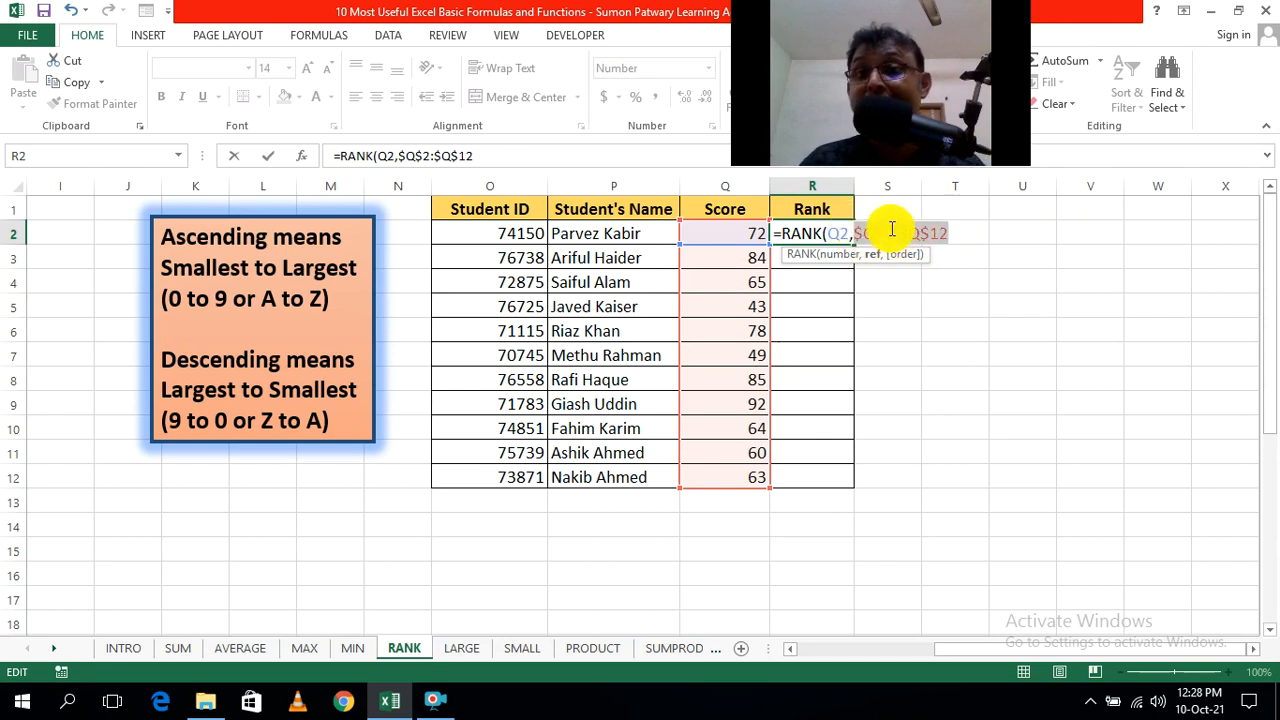
left_click(968, 234)
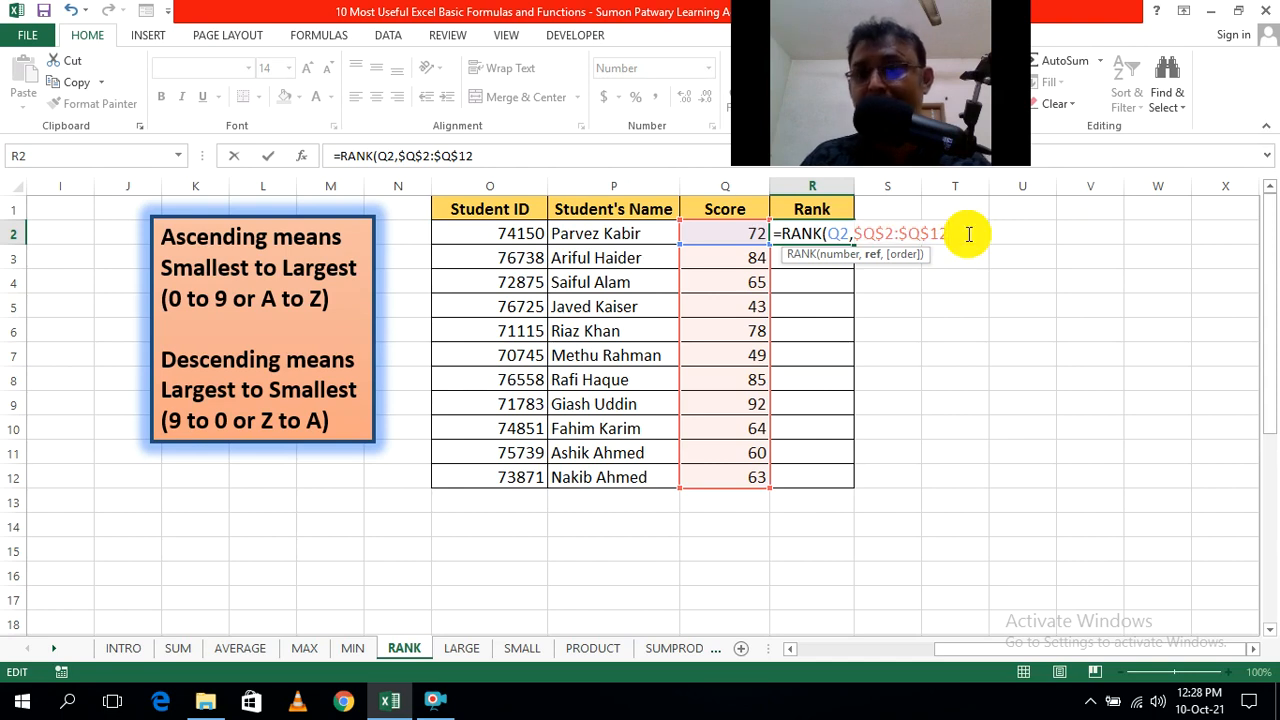
Step: Complete the RANK formula in R2 with order 0 (Descending) and fill it down through R12
type(",")
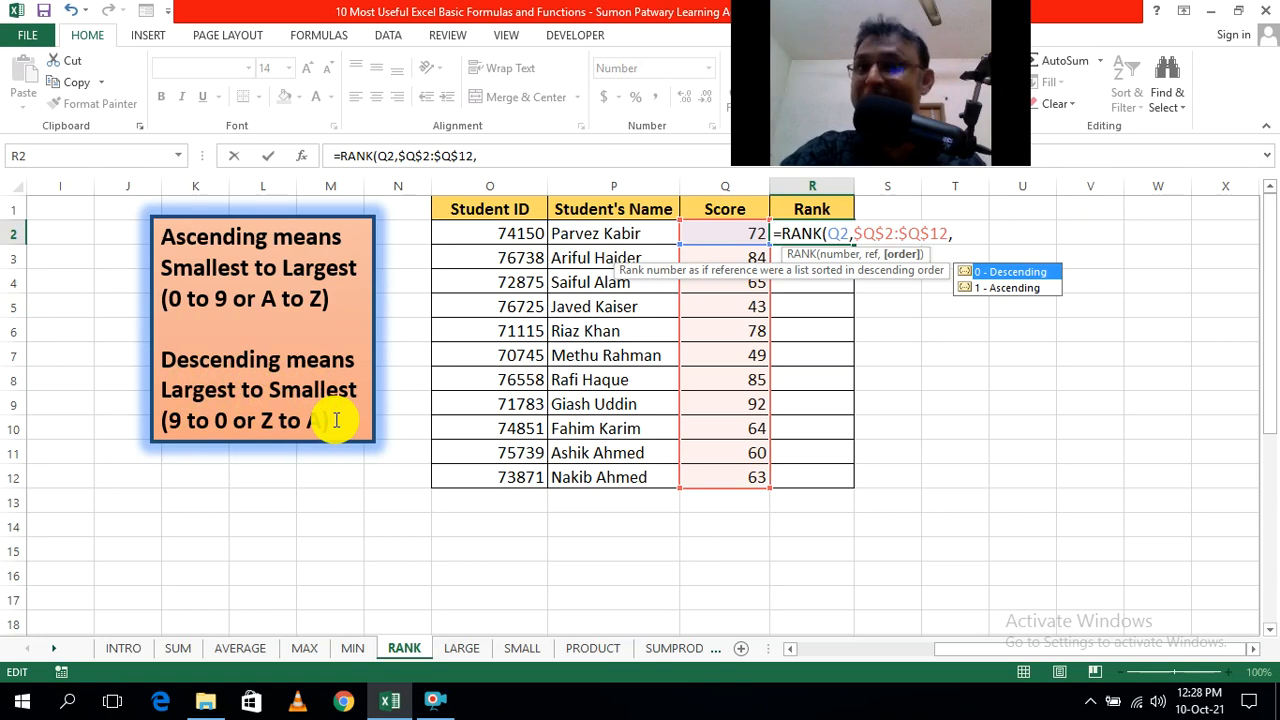
double_click(1021, 274)
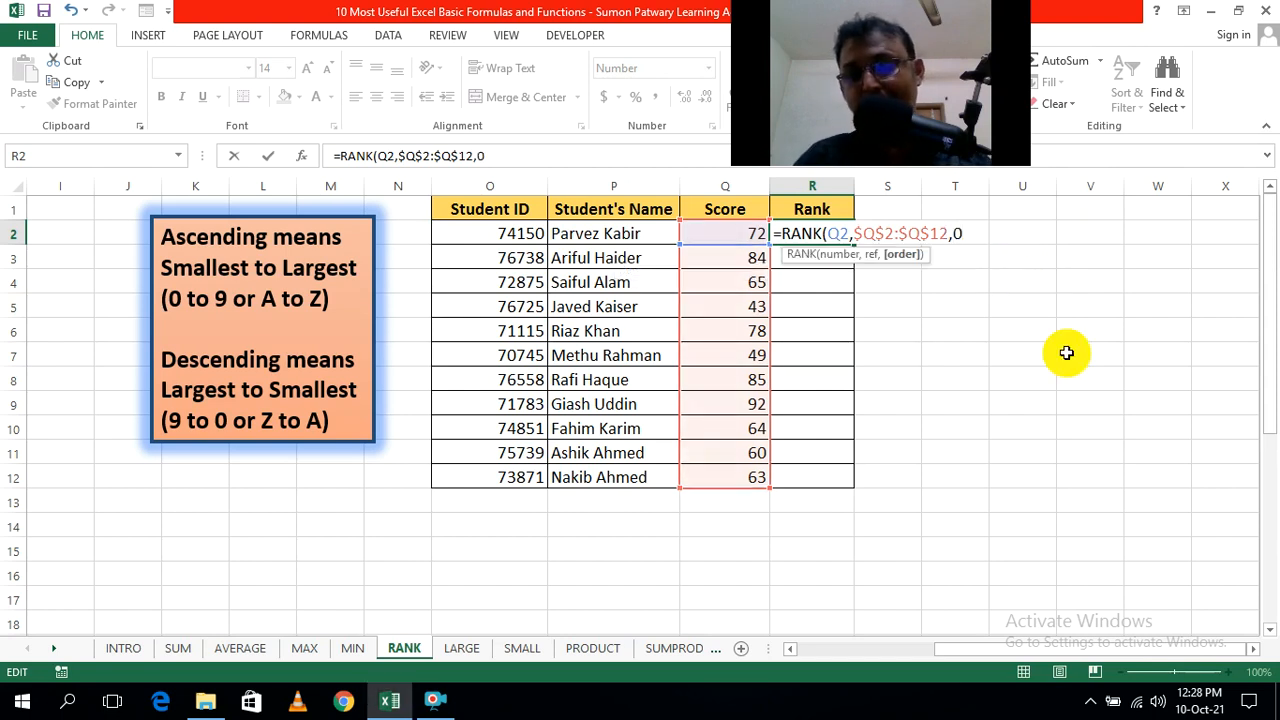
type(")")
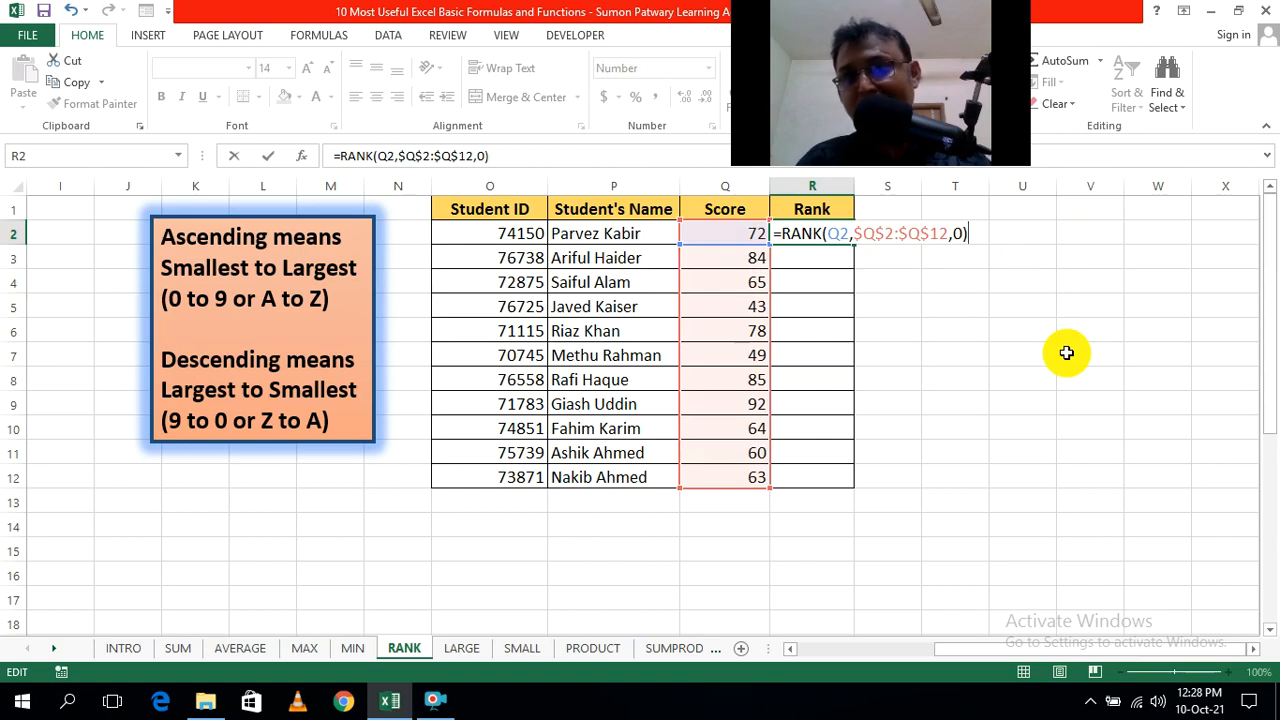
key("ctrl+Return")
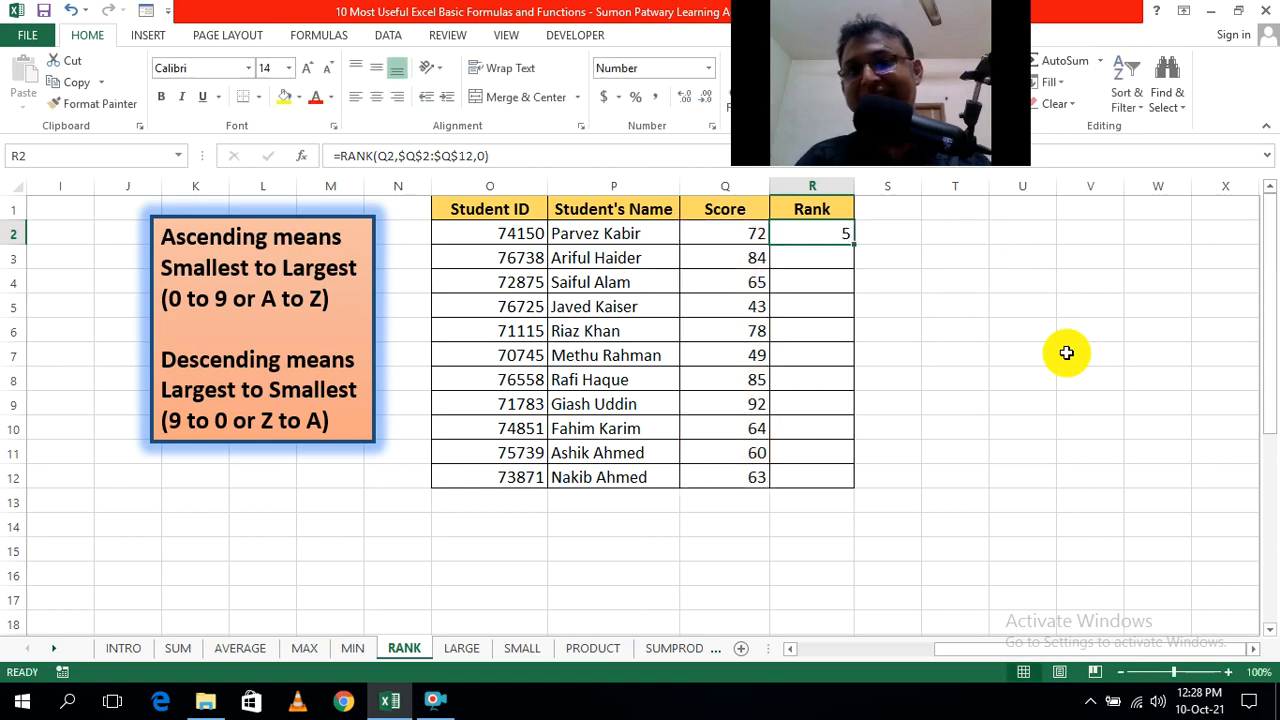
double_click(856, 245)
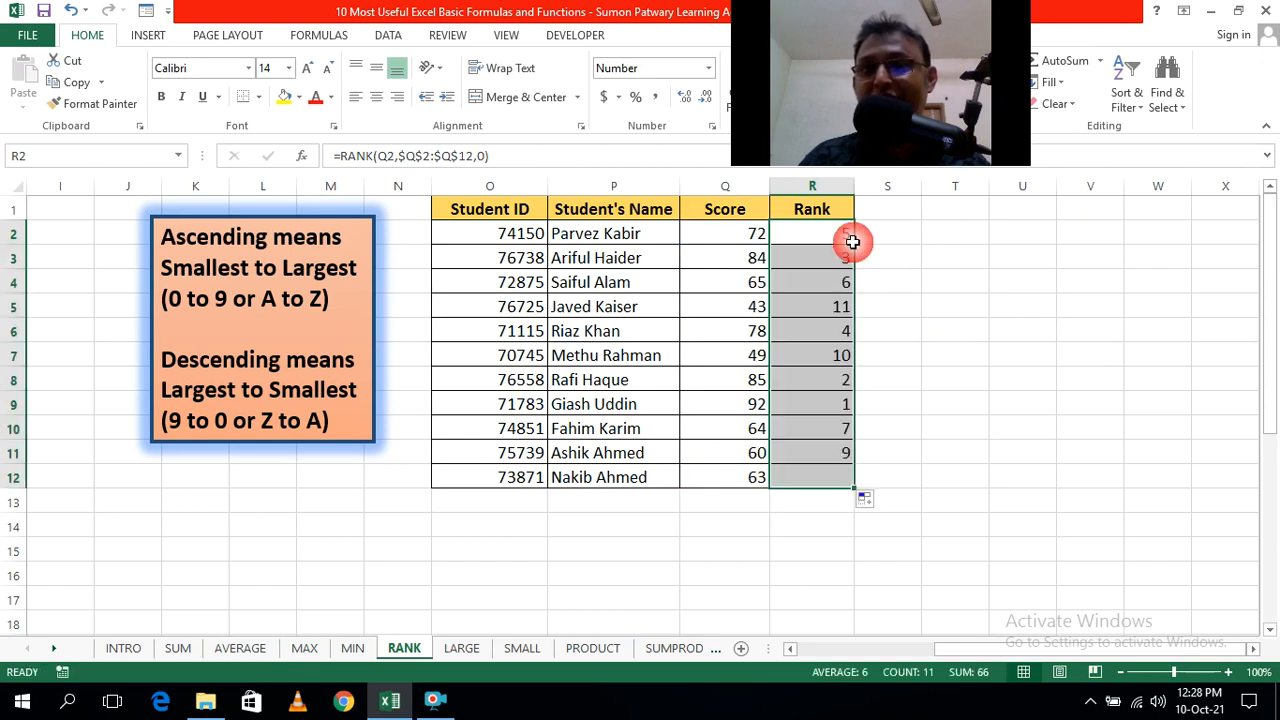
left_click(968, 346)
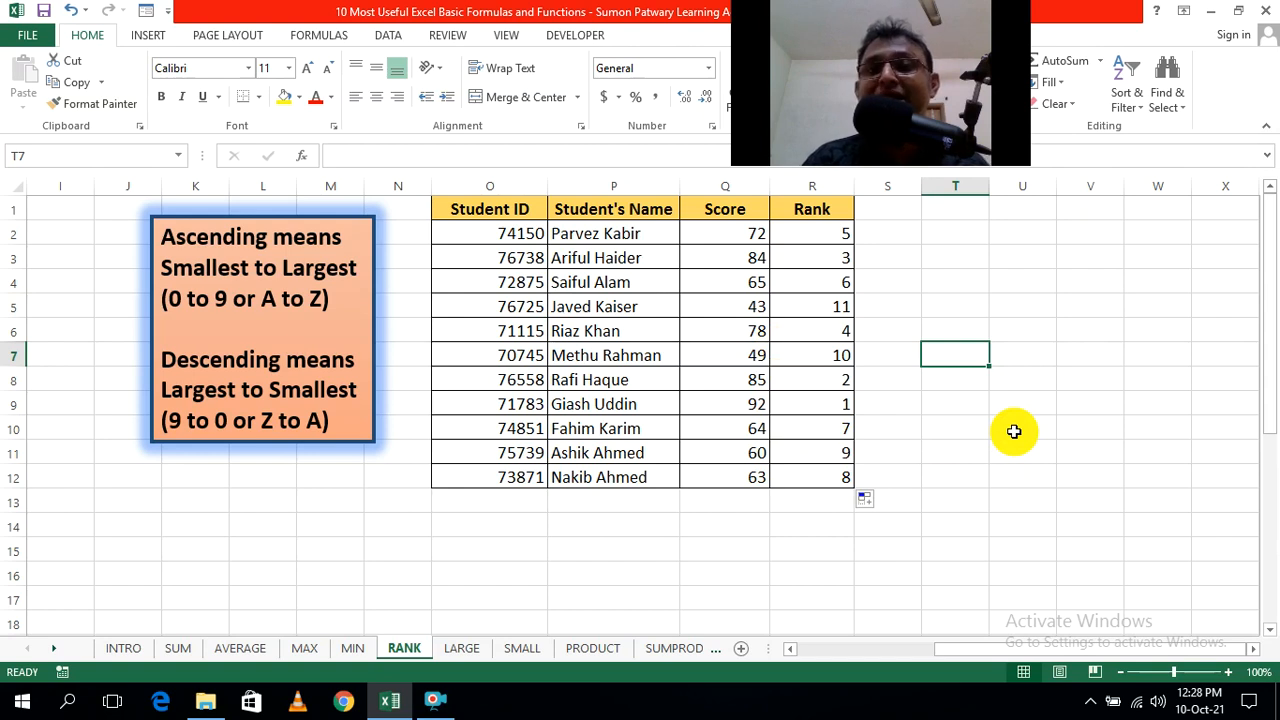
Step: Sort the student table by the Rank values in R2:R12 from smallest to largest, expanding the selection to the adjacent columns
left_click_drag(804, 233, 815, 469)
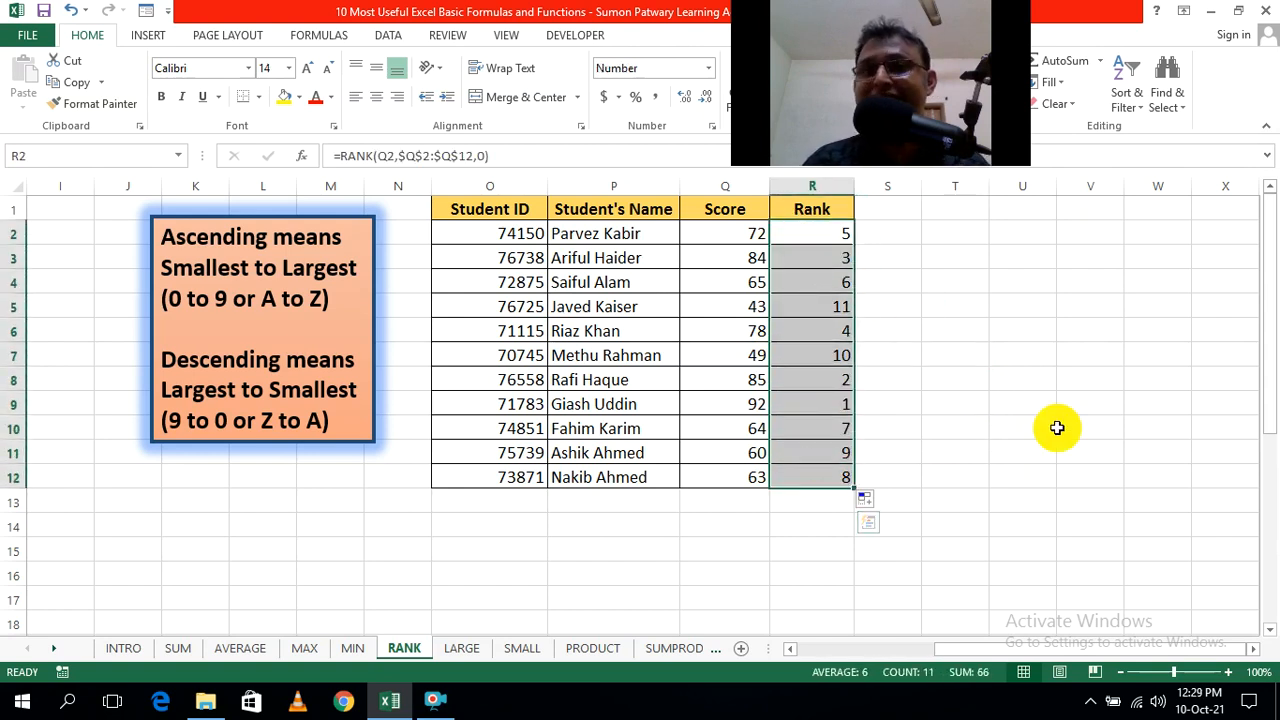
left_click(1143, 116)
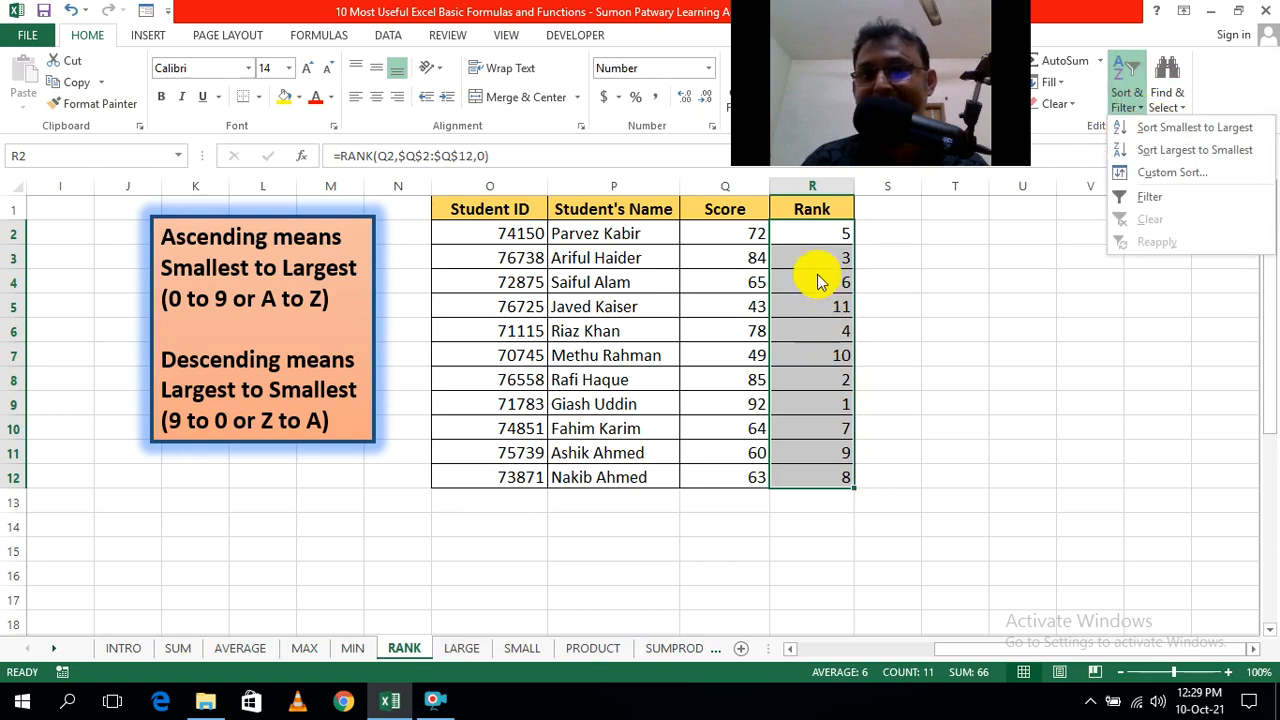
left_click(1170, 130)
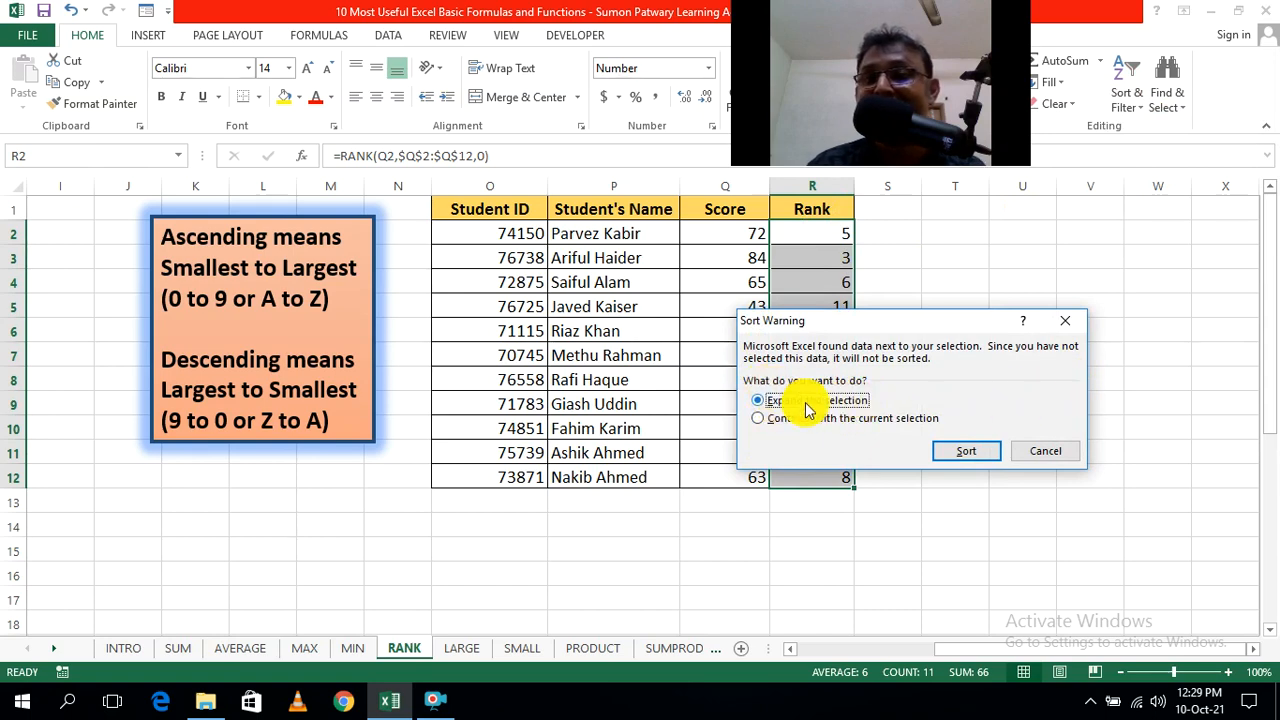
left_click(958, 453)
left_click(1036, 407)
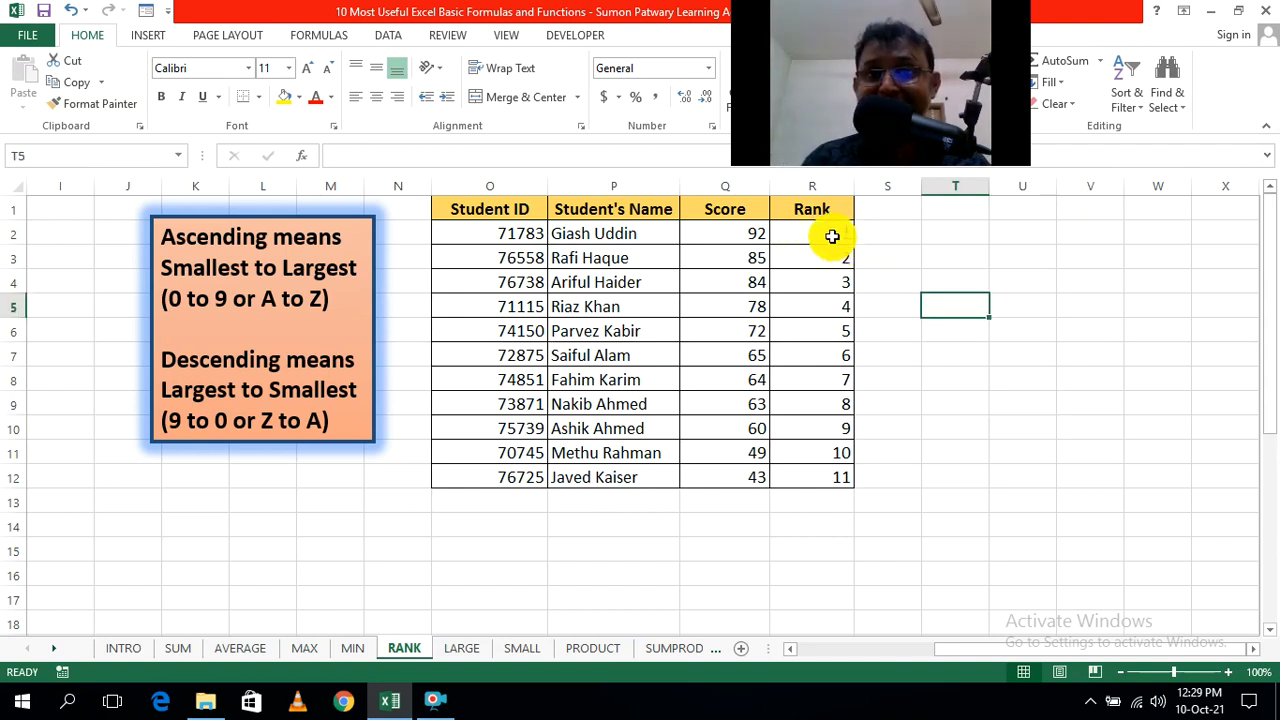
Step: Examine the RANK formulas in R2, R6 and R11 of the sorted student table, comparing their number and ref arguments
left_click(832, 236)
double_click(832, 236)
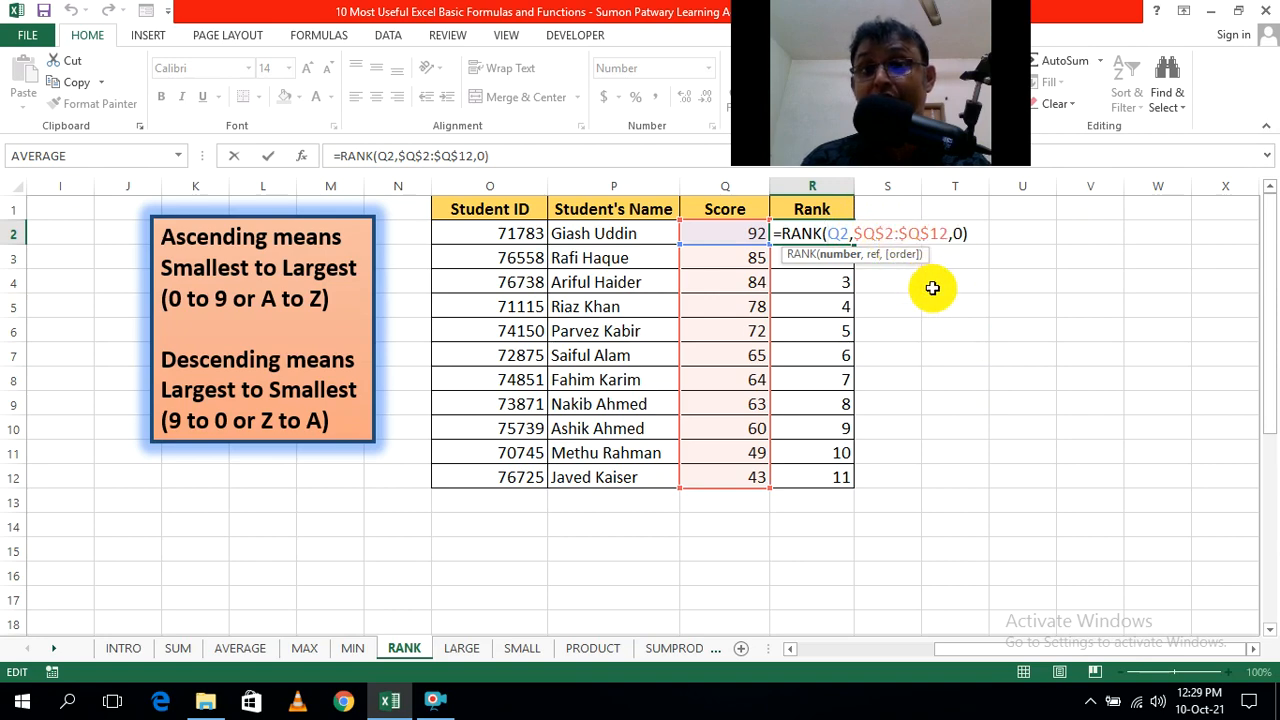
key("Escape")
left_click(986, 379)
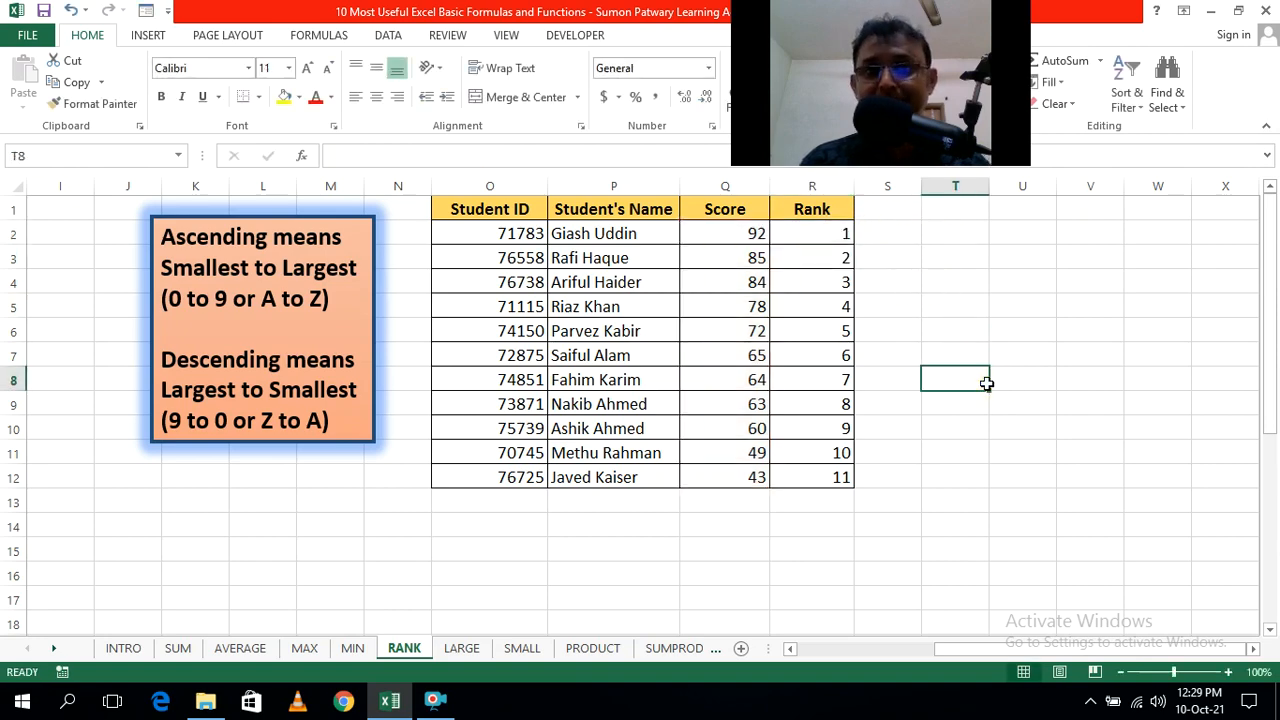
double_click(839, 333)
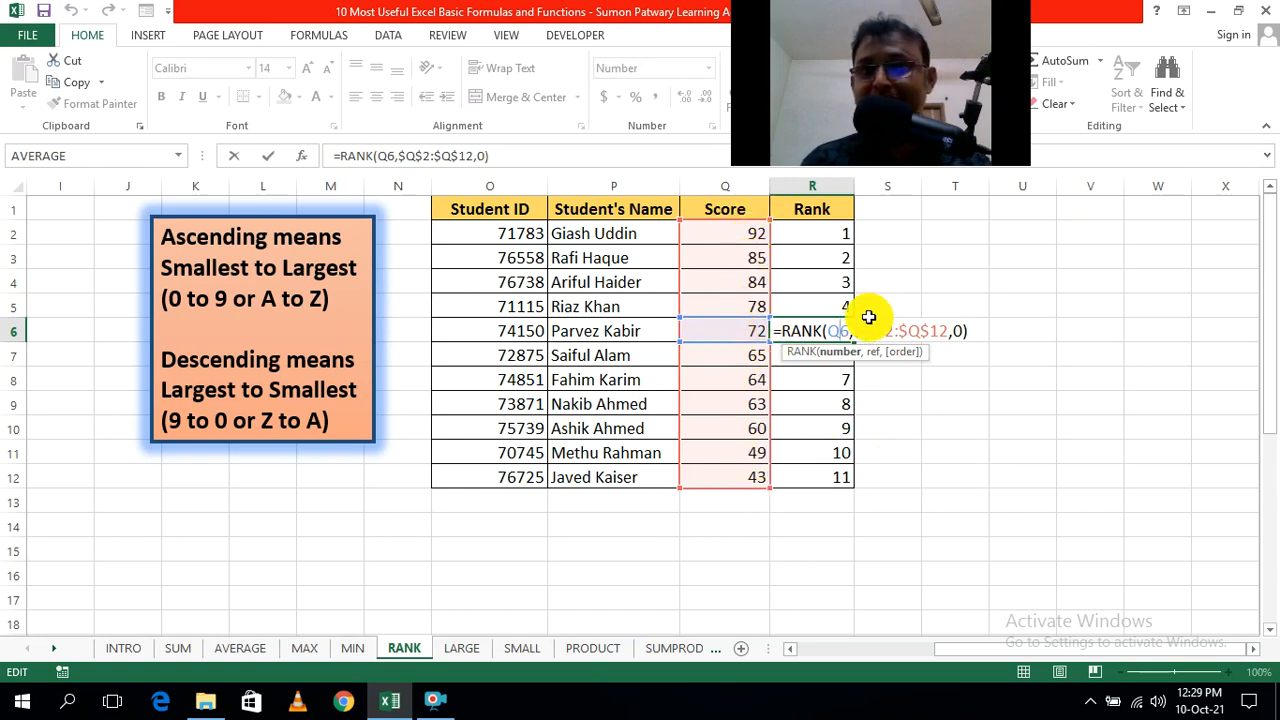
left_click(986, 392)
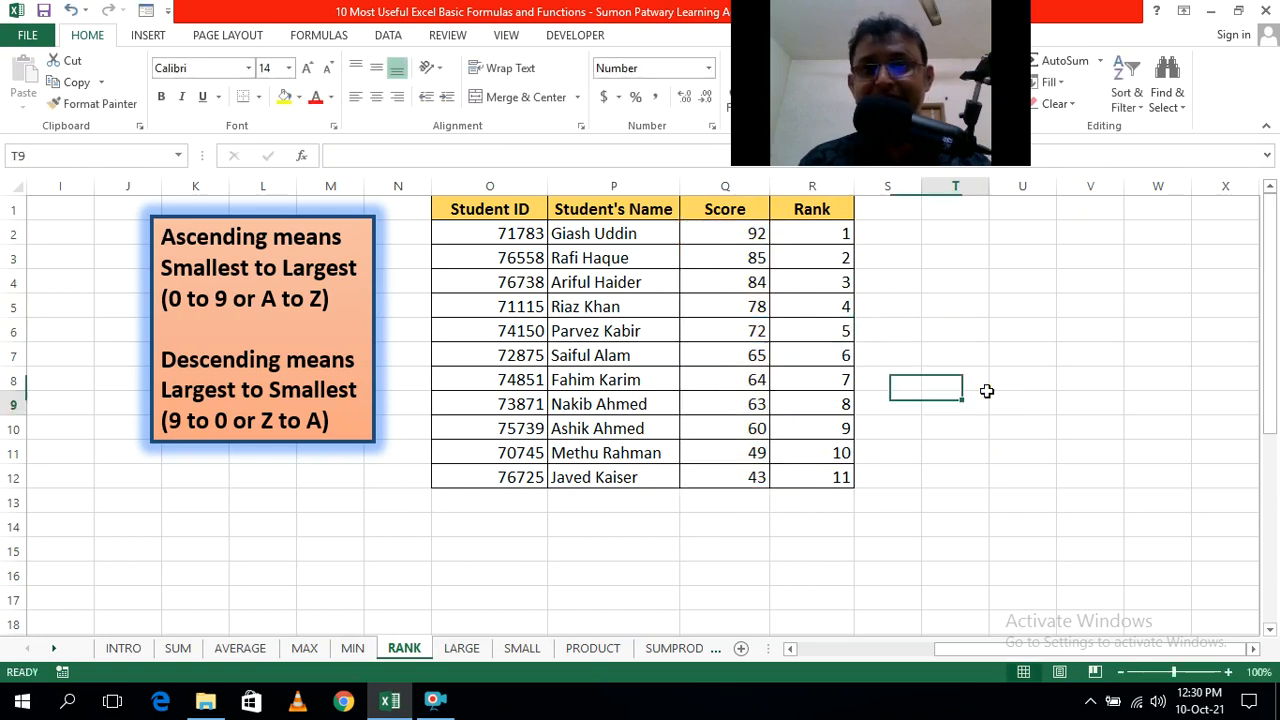
double_click(836, 454)
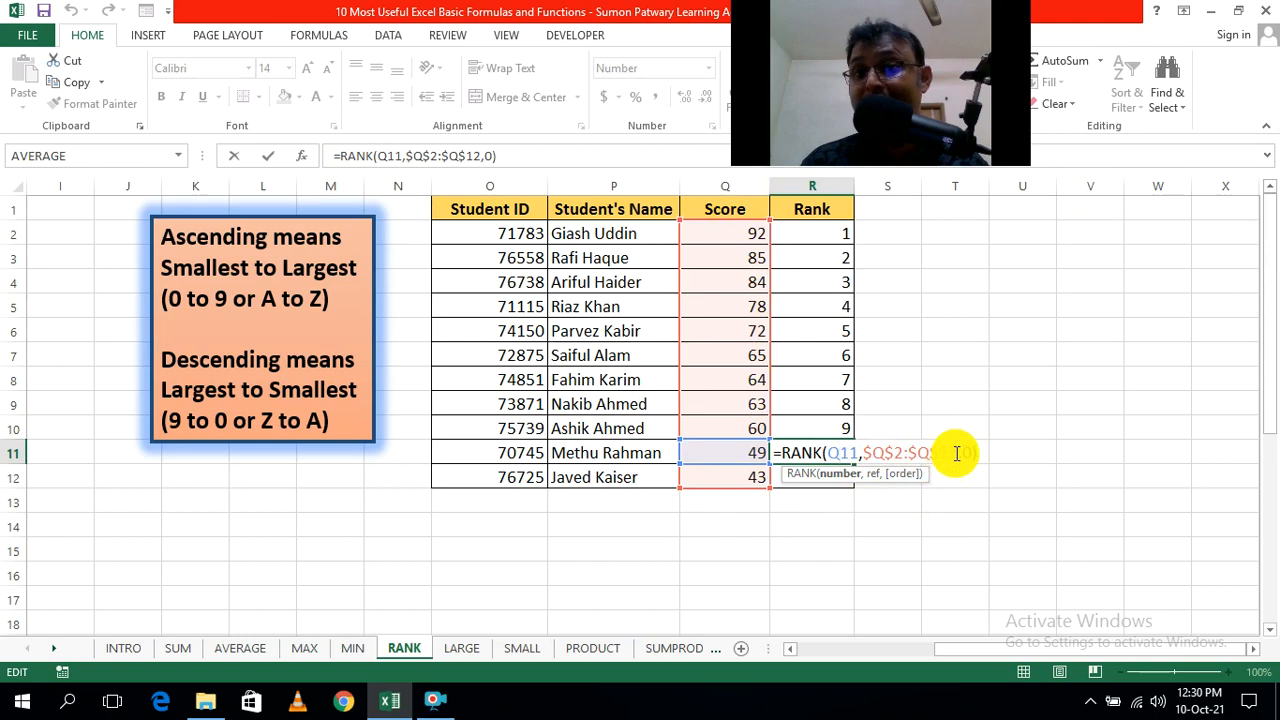
key("Return")
left_click(1000, 360)
Step: Examine the RANK formula in G2 of the employee table and the full achievement range it references
left_click_drag(806, 646, 792, 650)
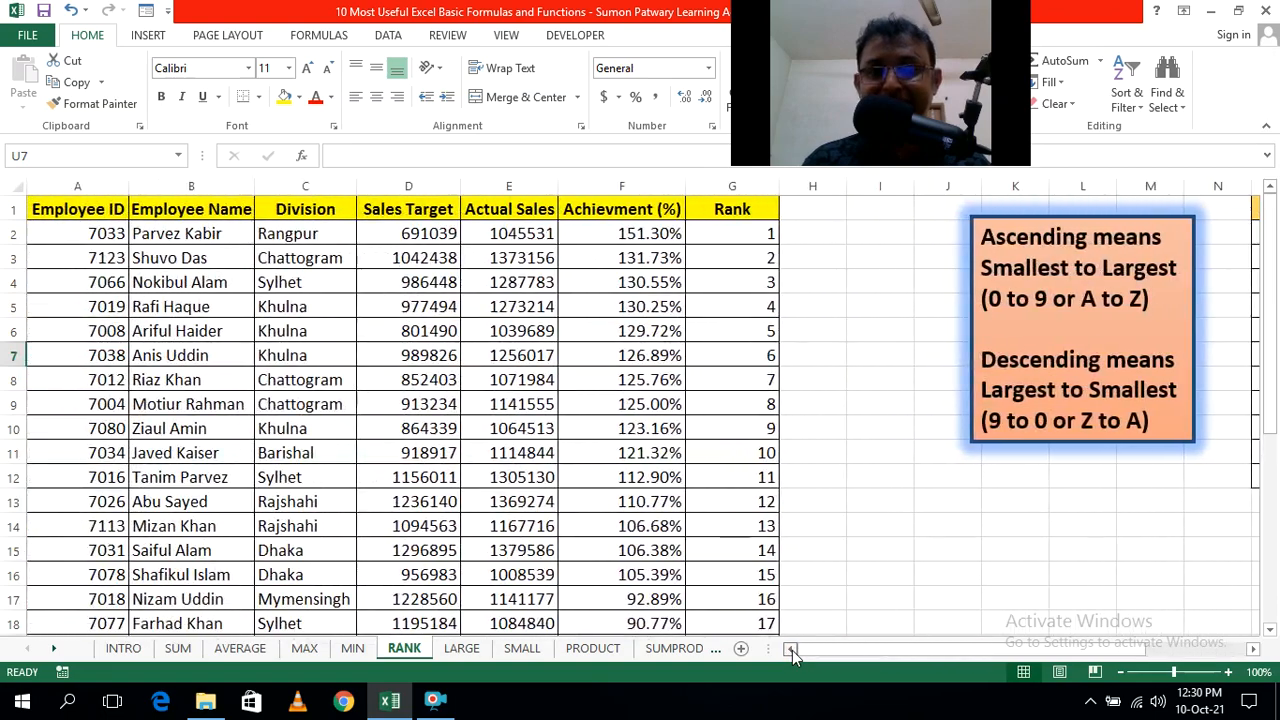
scroll(900, 357, "down", 1)
scroll(900, 357, "up", 1)
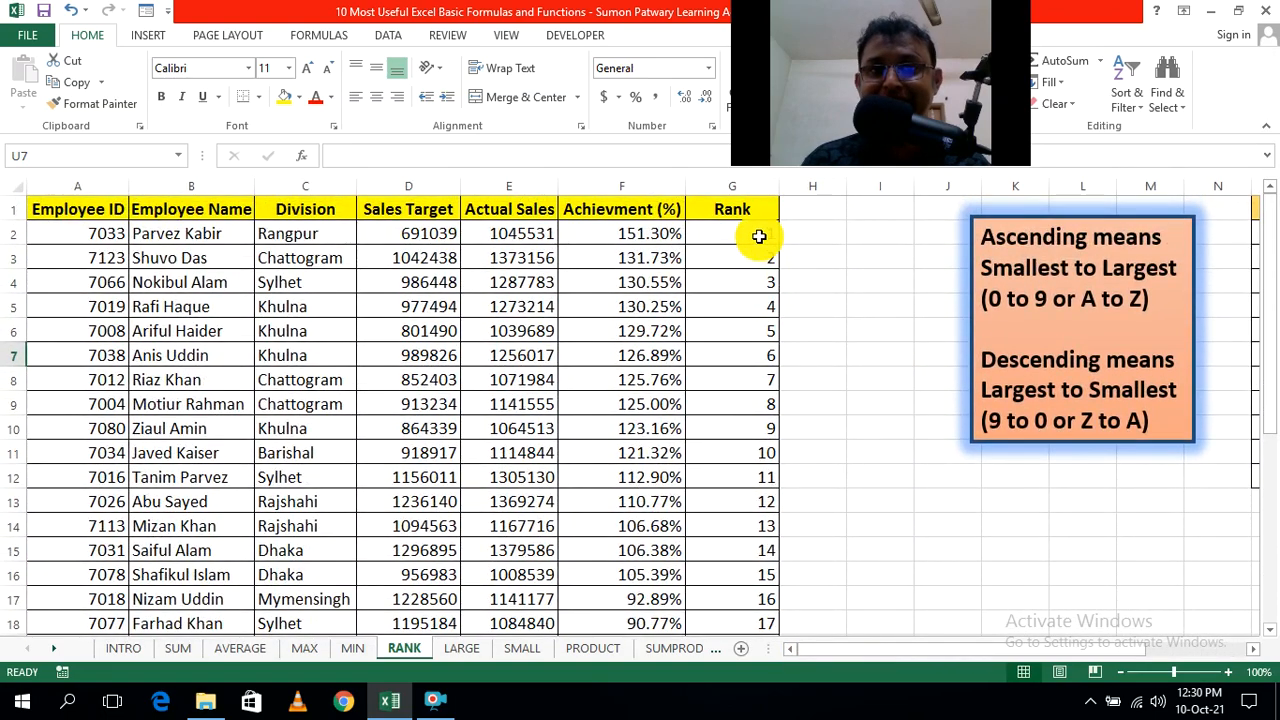
double_click(752, 233)
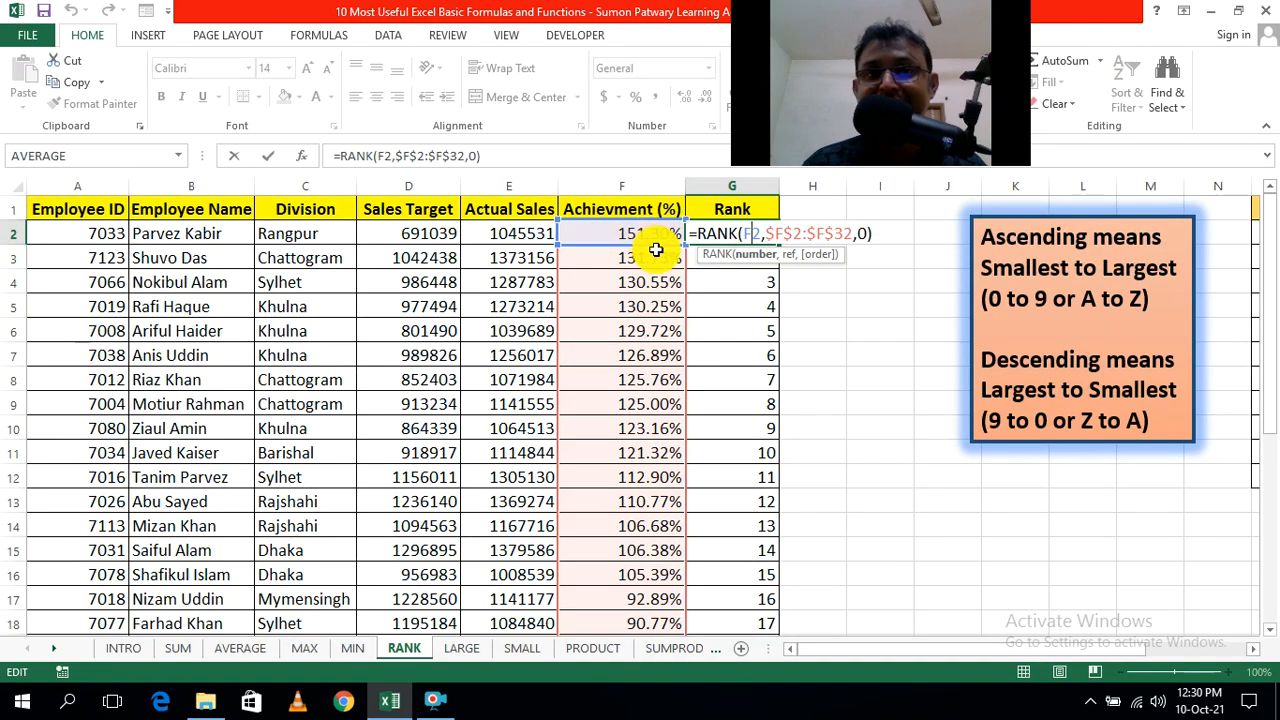
scroll(625, 386, "down", 3)
scroll(625, 386, "down", 7)
scroll(625, 386, "up", 10)
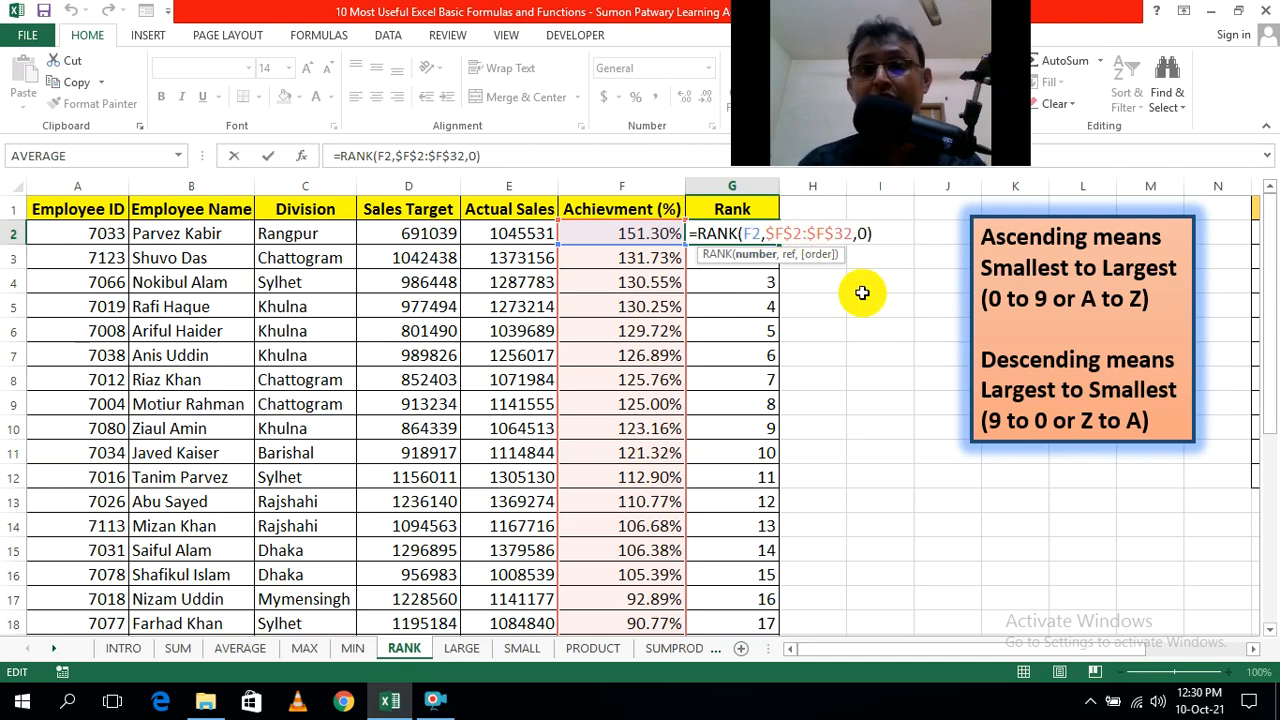
key("Escape")
left_click(875, 320)
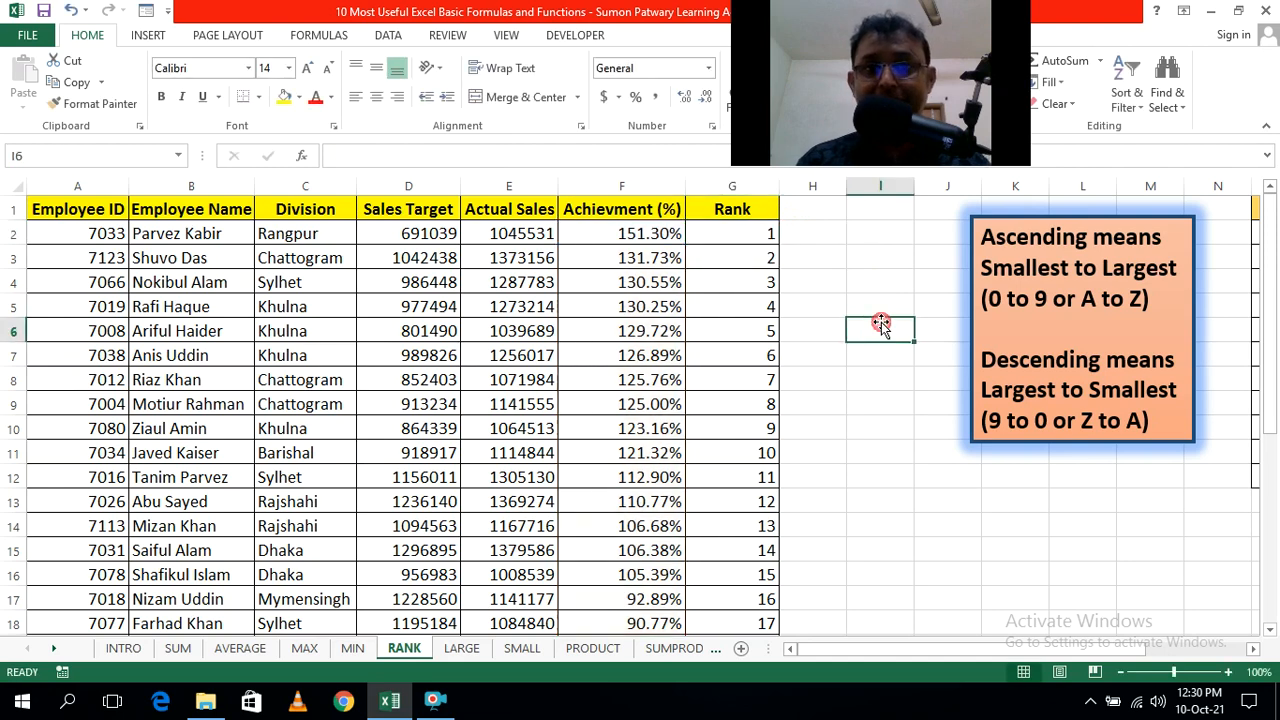
Step: Compare the number and ref arguments of the RANK formulas in G5, G2 and G3 of the employee table
double_click(760, 307)
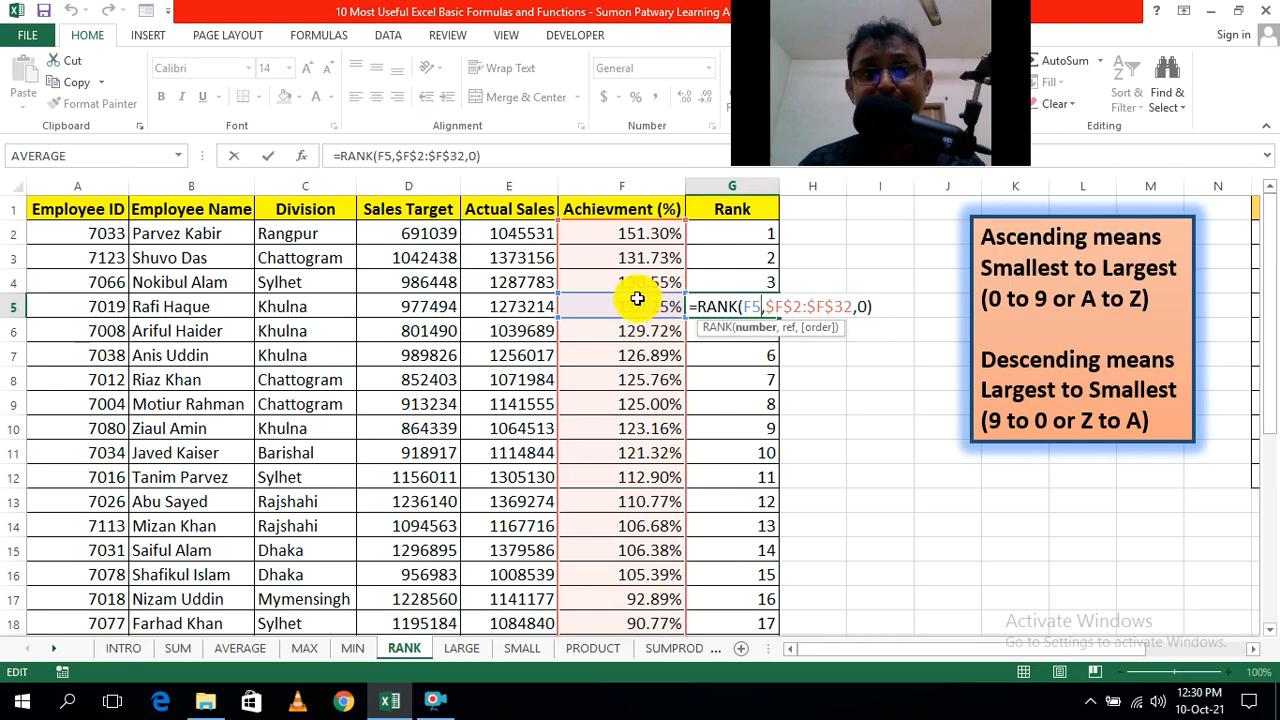
left_click(890, 237)
double_click(745, 232)
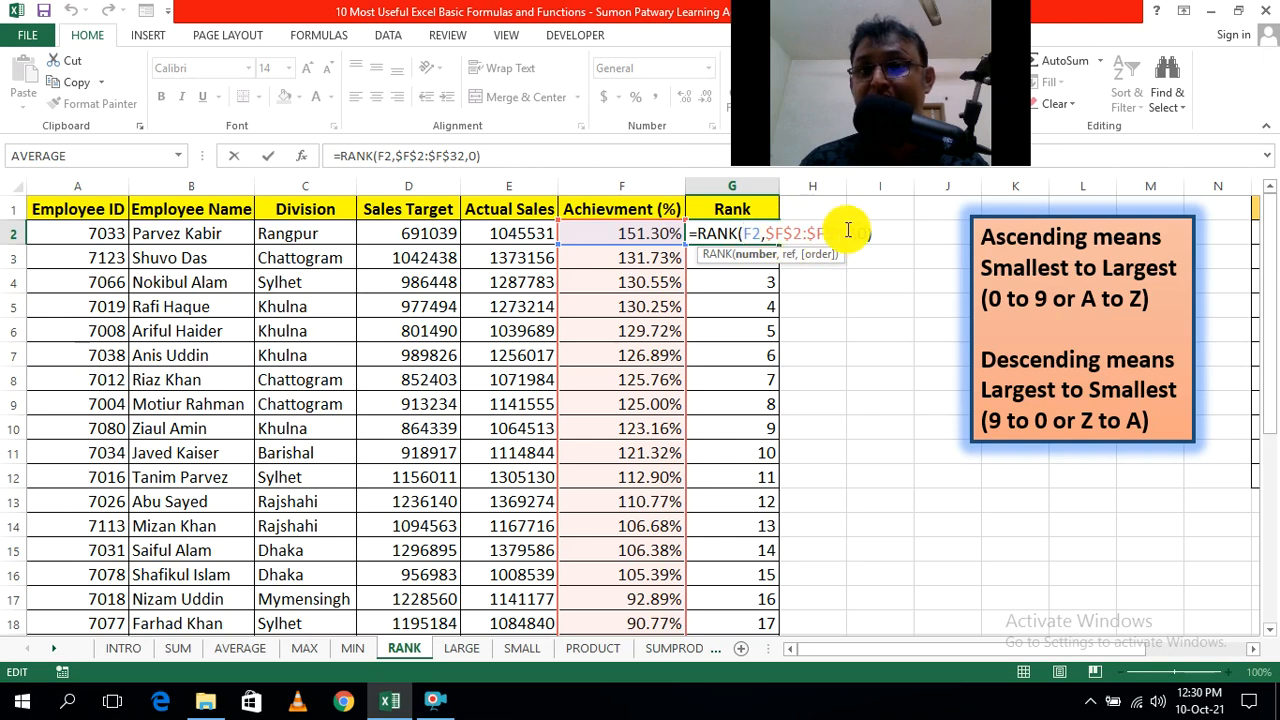
left_click(884, 329)
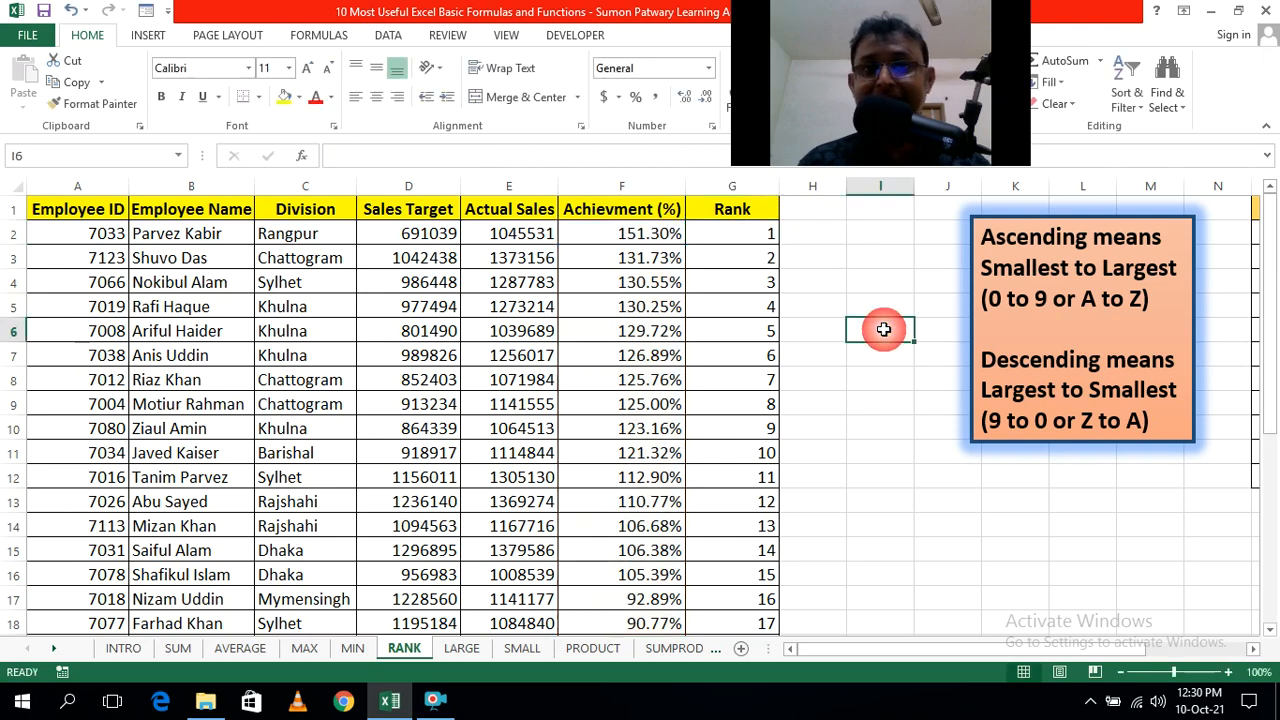
left_click(751, 258)
double_click(751, 258)
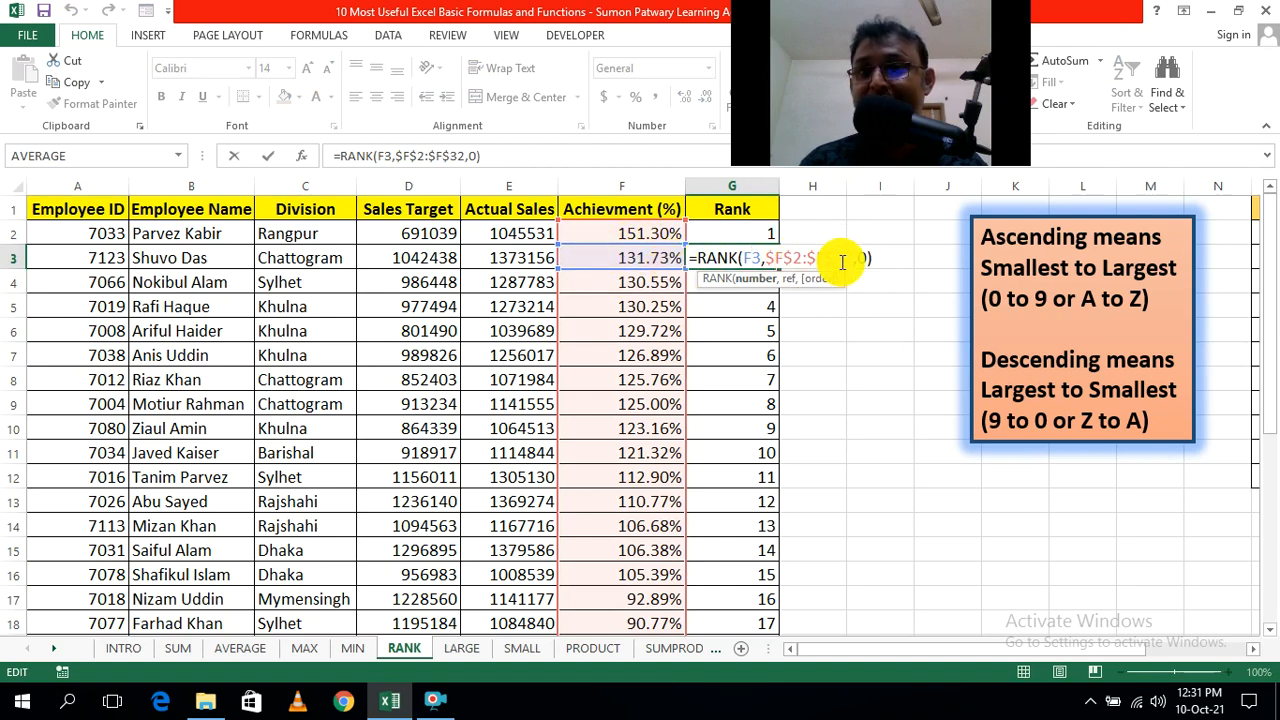
scroll(666, 252, "down", 1)
scroll(669, 259, "up", 1)
scroll(634, 266, "down", 13)
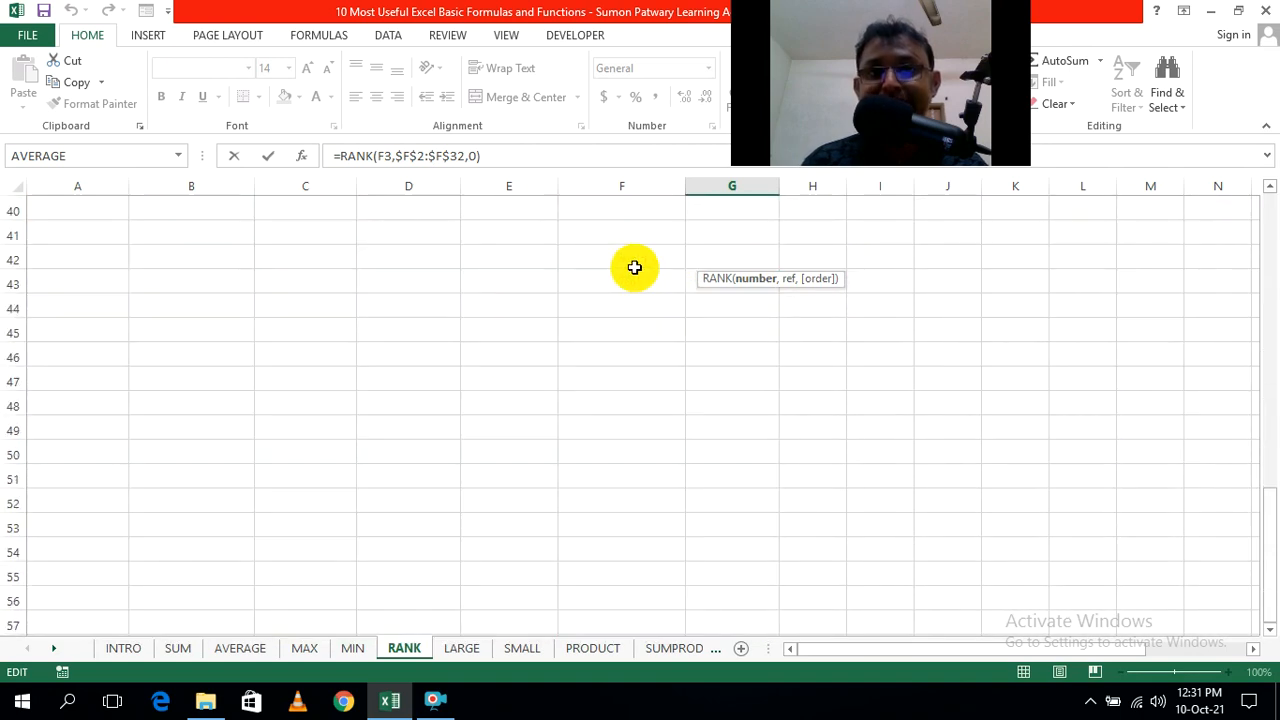
scroll(635, 266, "up", 10)
scroll(635, 266, "up", 3)
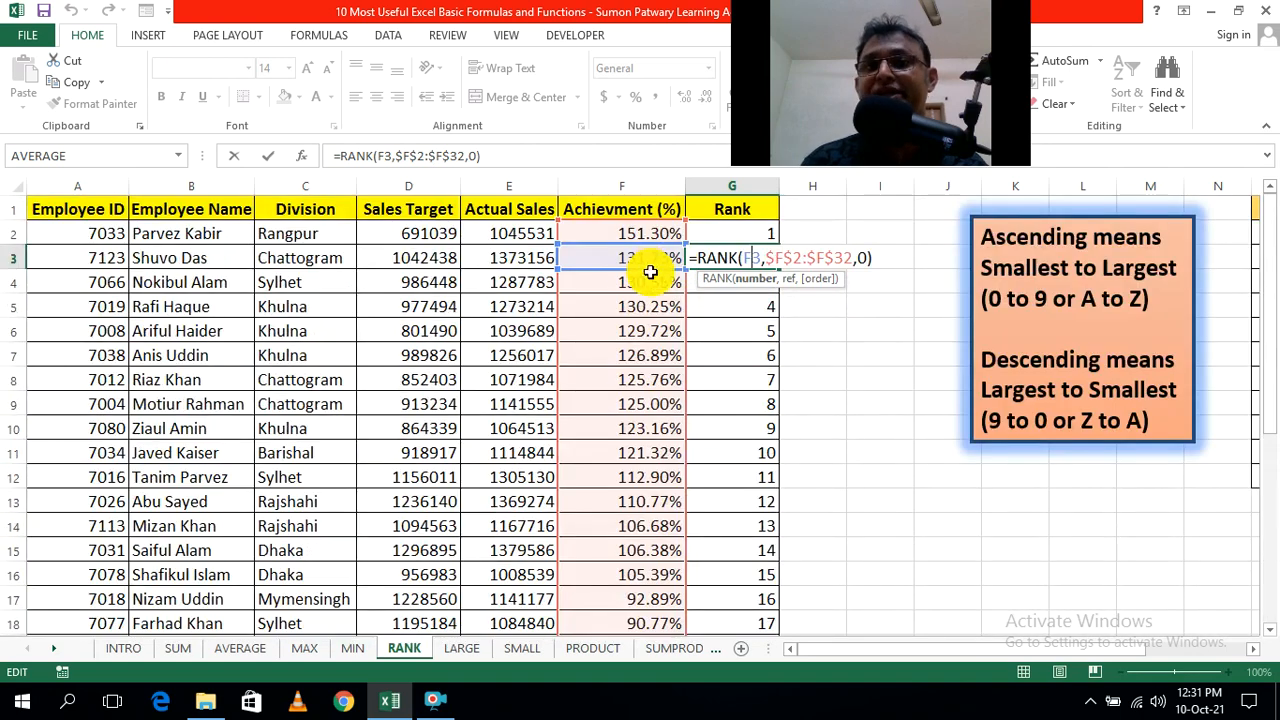
left_click(894, 383)
Step: Recheck the G2 RANK formula against the whole Achievement (%) column, leaving the formula as it is
double_click(758, 227)
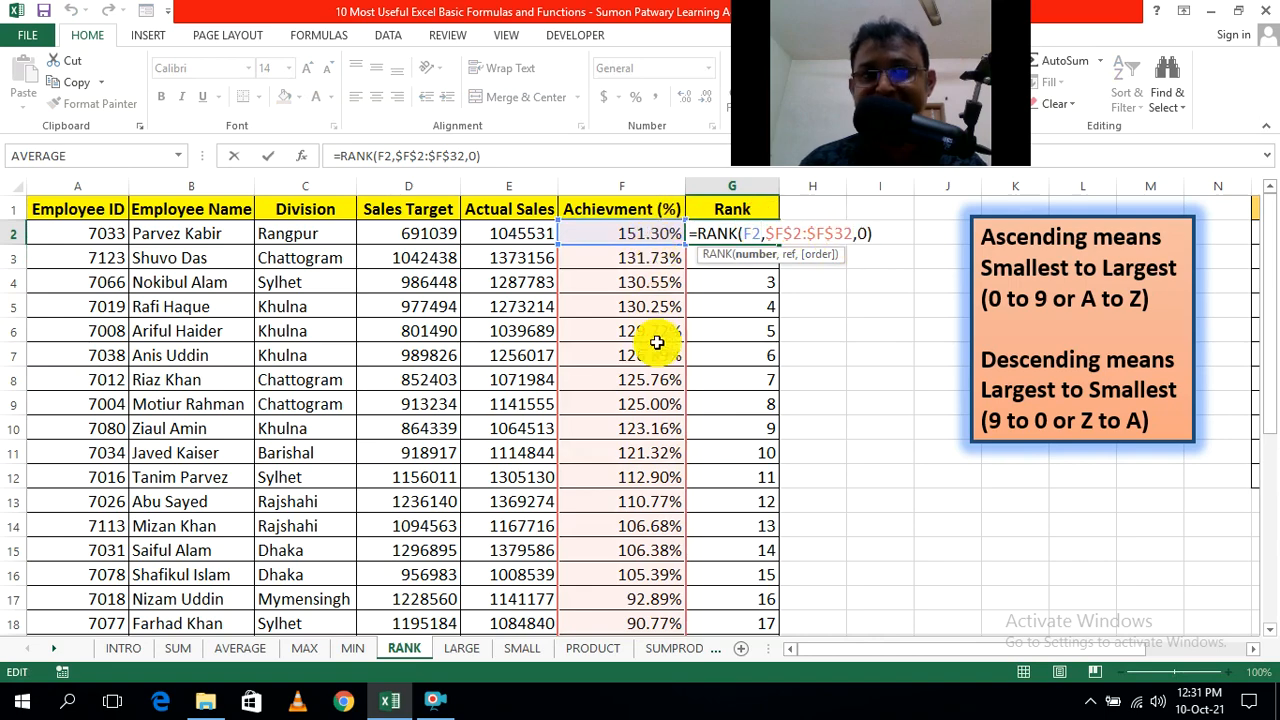
scroll(671, 487, "down", 4)
scroll(671, 487, "down", 4)
scroll(671, 487, "up", 8)
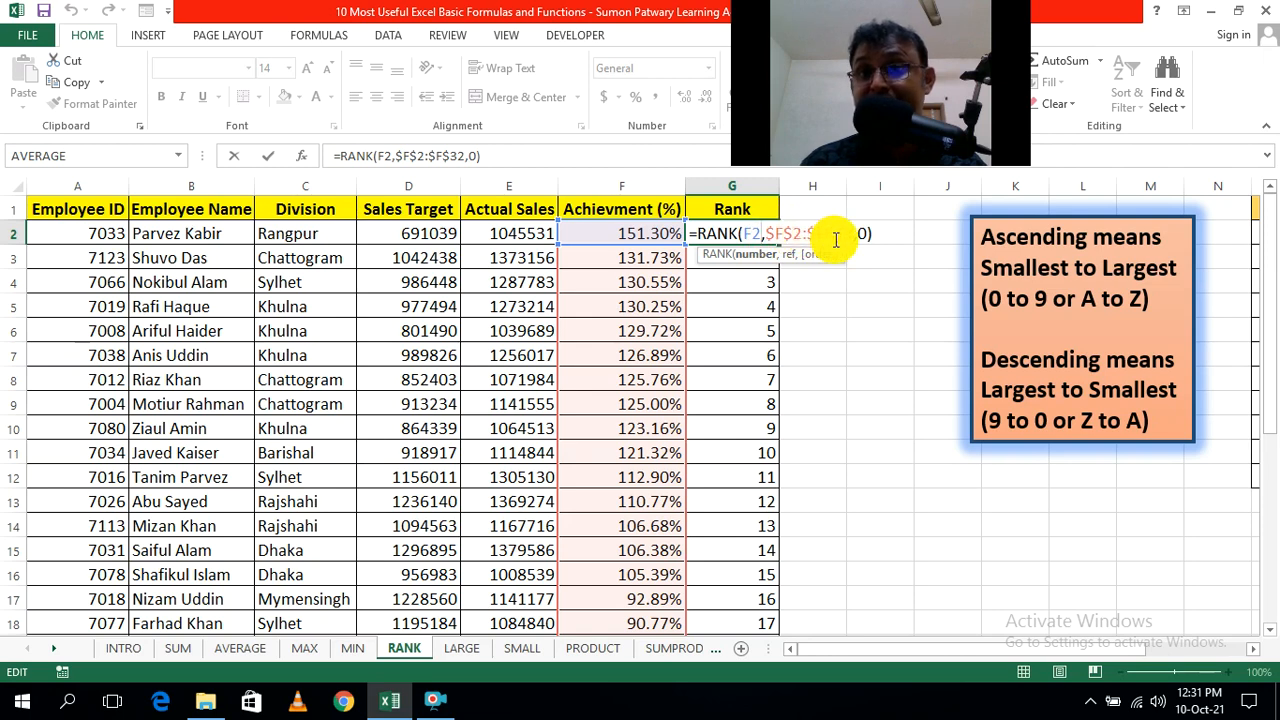
left_click(936, 412)
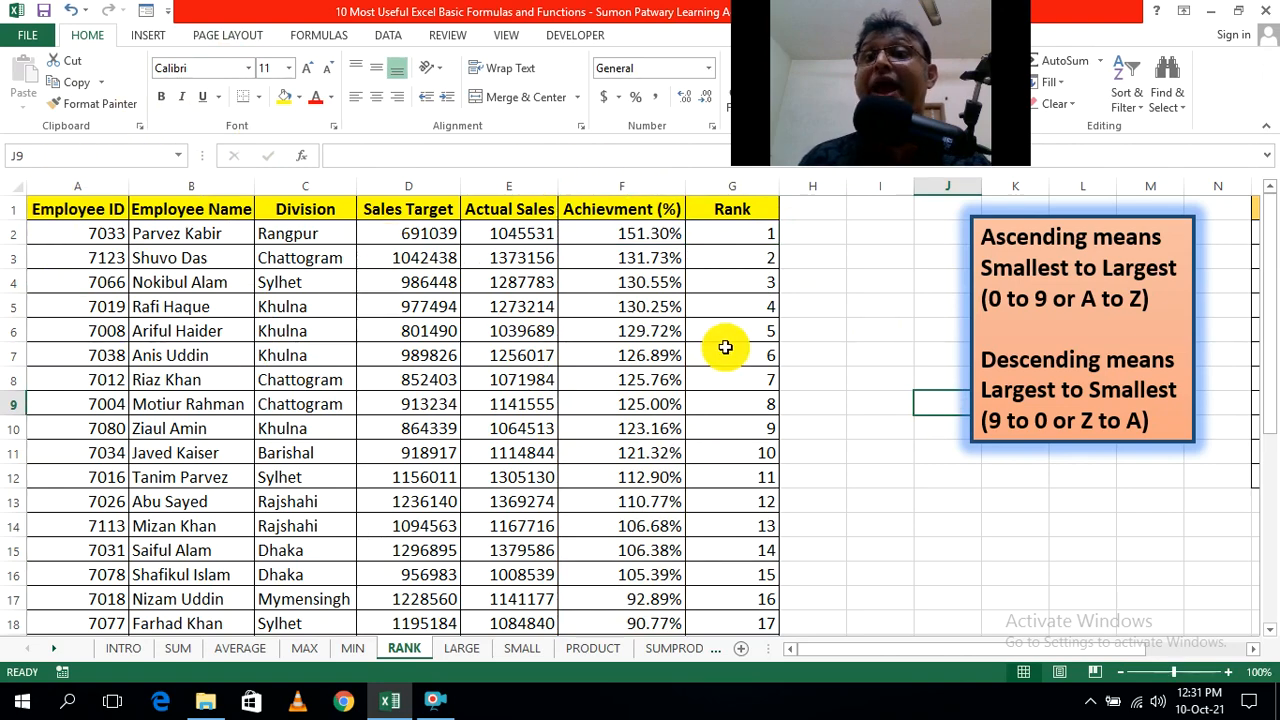
Step: Review the ranked employee and student tables side by side on the RANK sheet
left_click(1253, 648)
left_click(1253, 648)
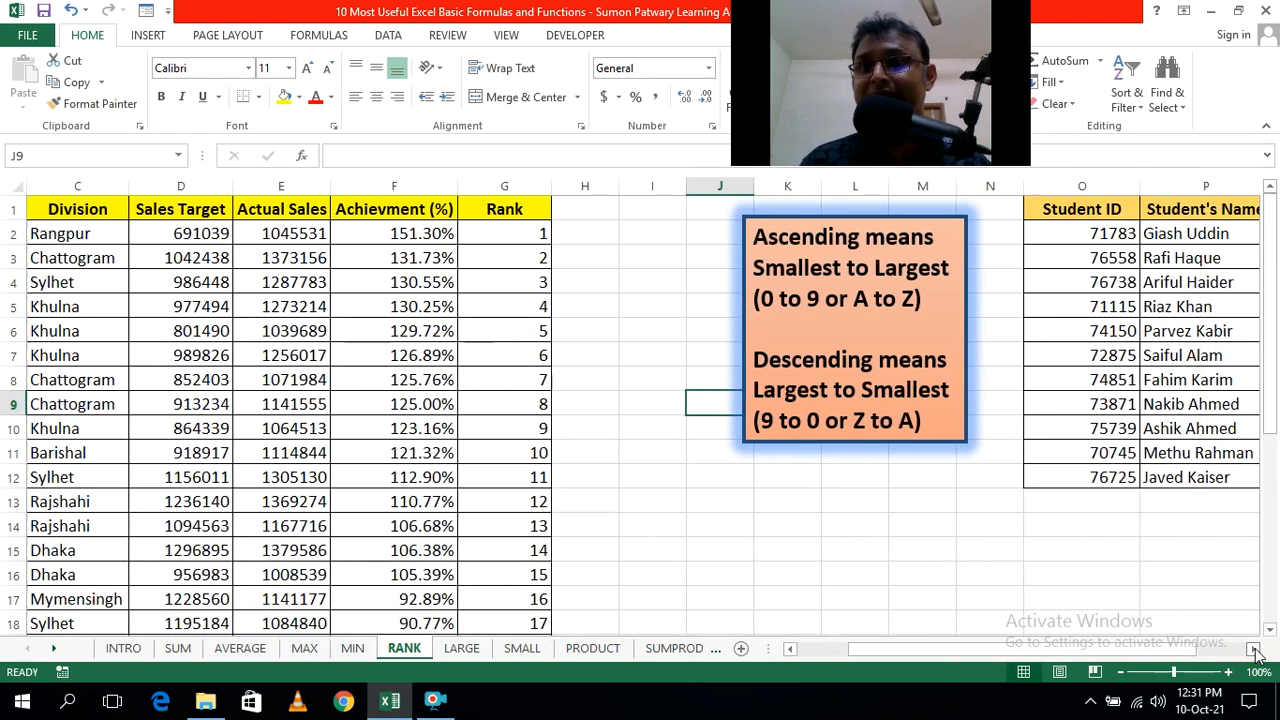
left_click(1253, 648)
left_click(1253, 648)
left_click_drag(920, 650, 835, 652)
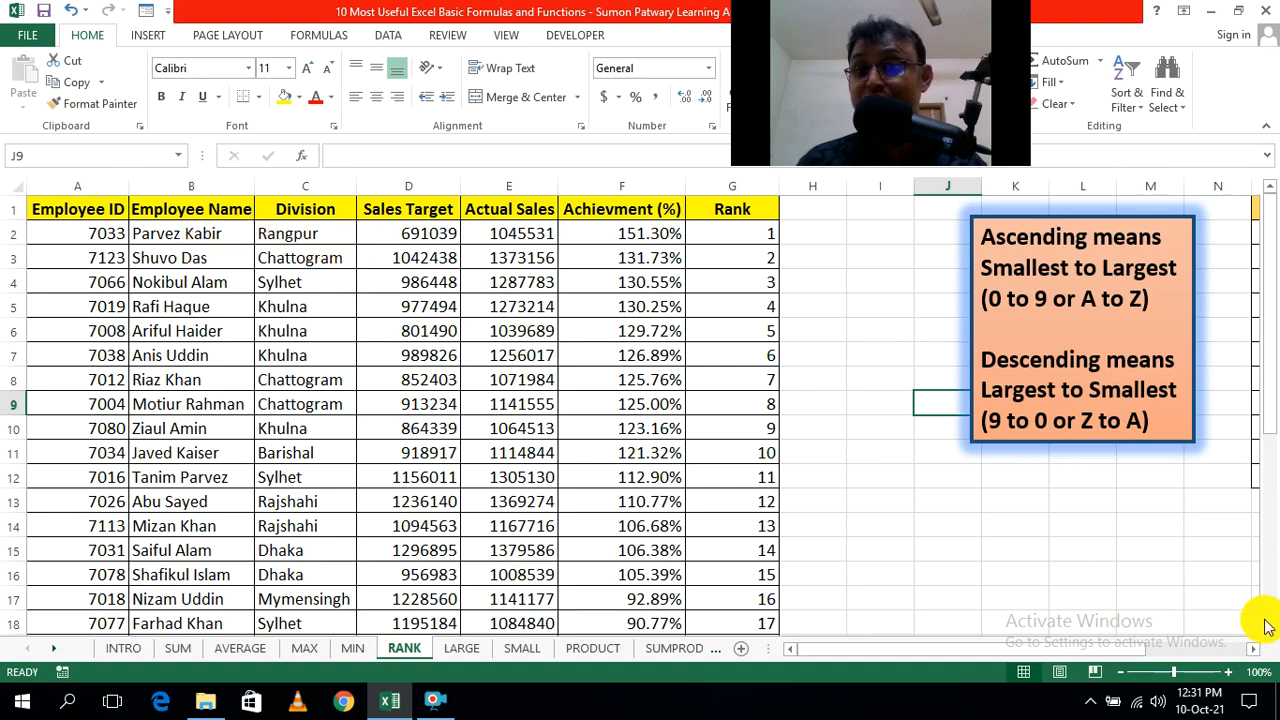
left_click(1253, 649)
left_click(1255, 649)
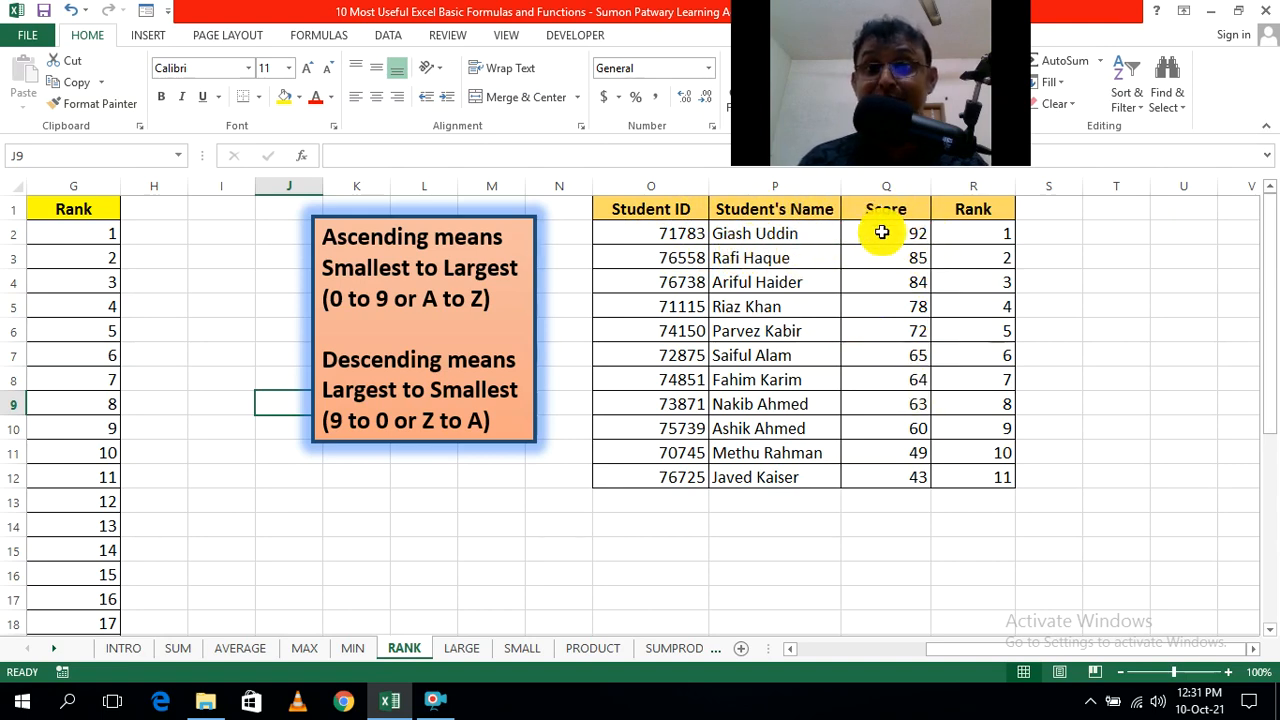
Step: On the LARGE sheet, enter =MAX(D2:D32) in cell I3 to return the highest employee salary
left_click(463, 649)
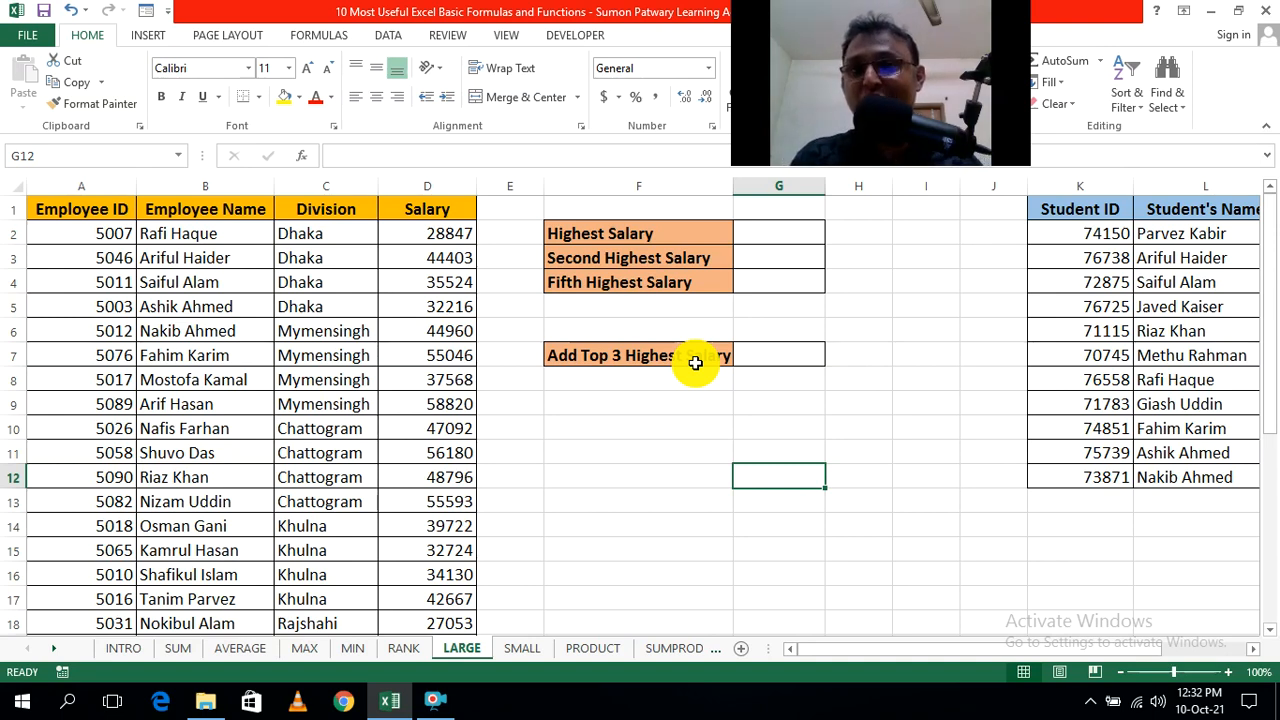
left_click(924, 260)
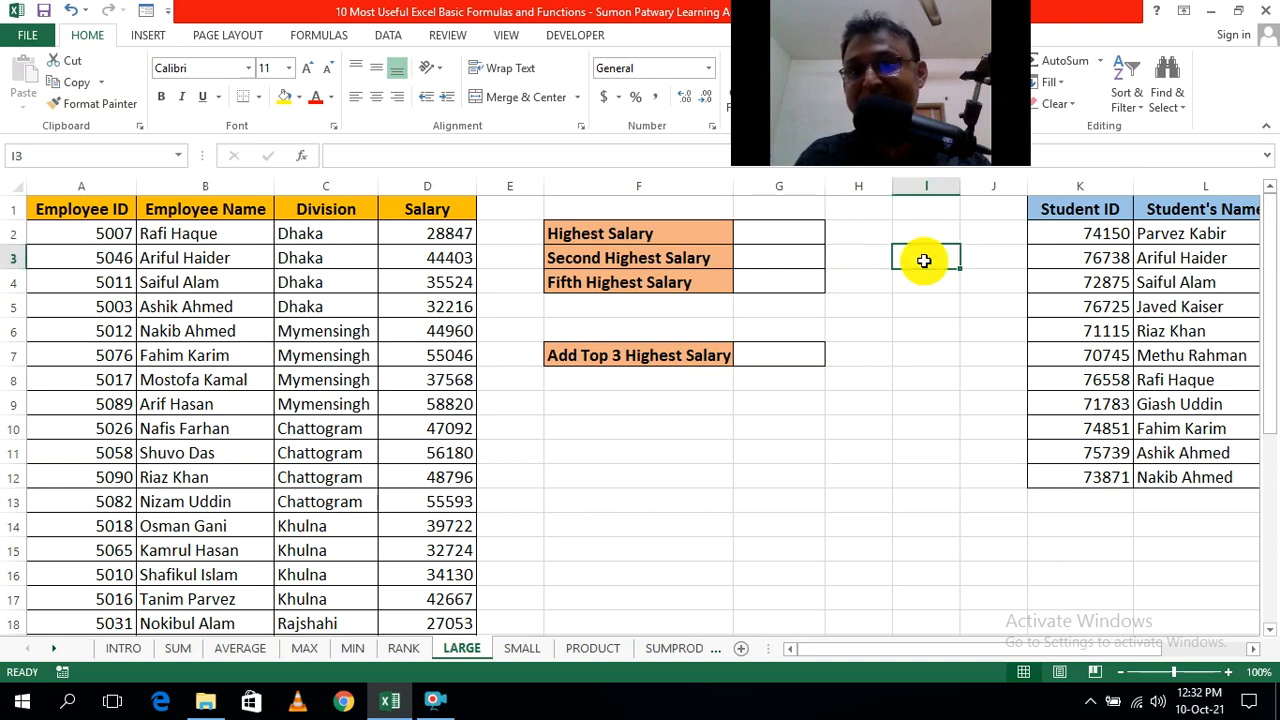
type("=")
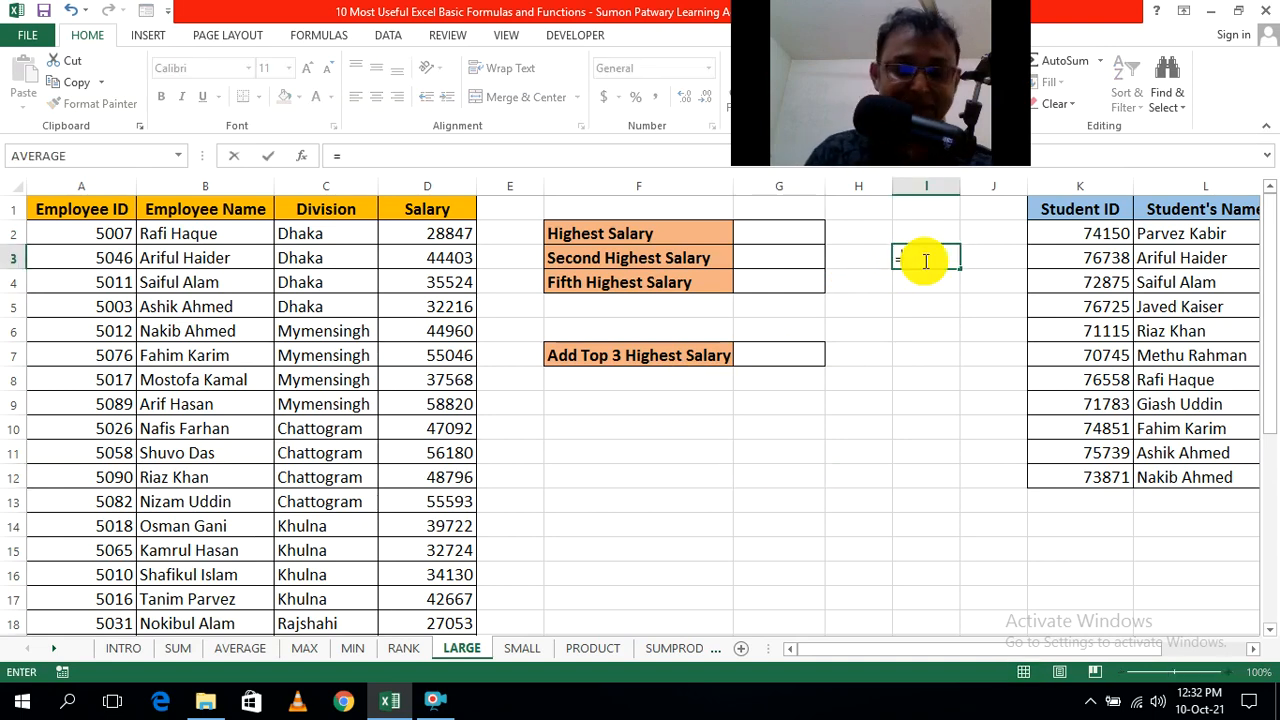
type("max")
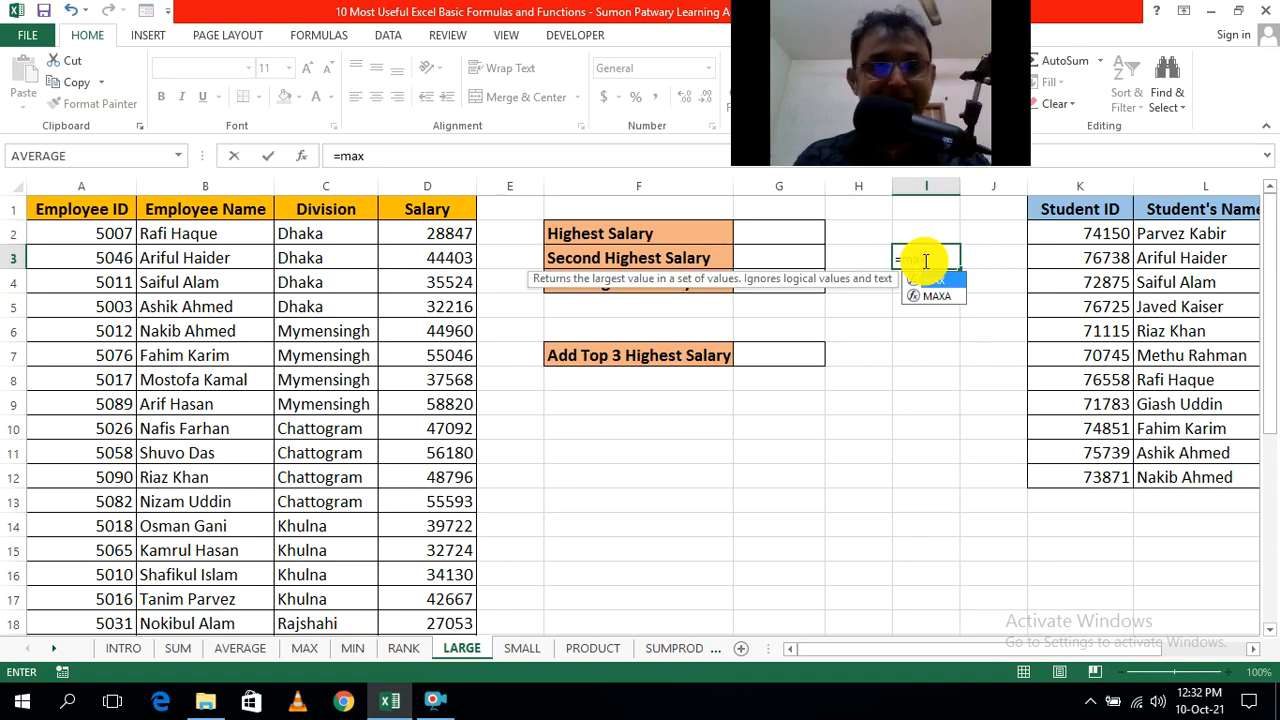
key("Tab")
left_click(458, 234)
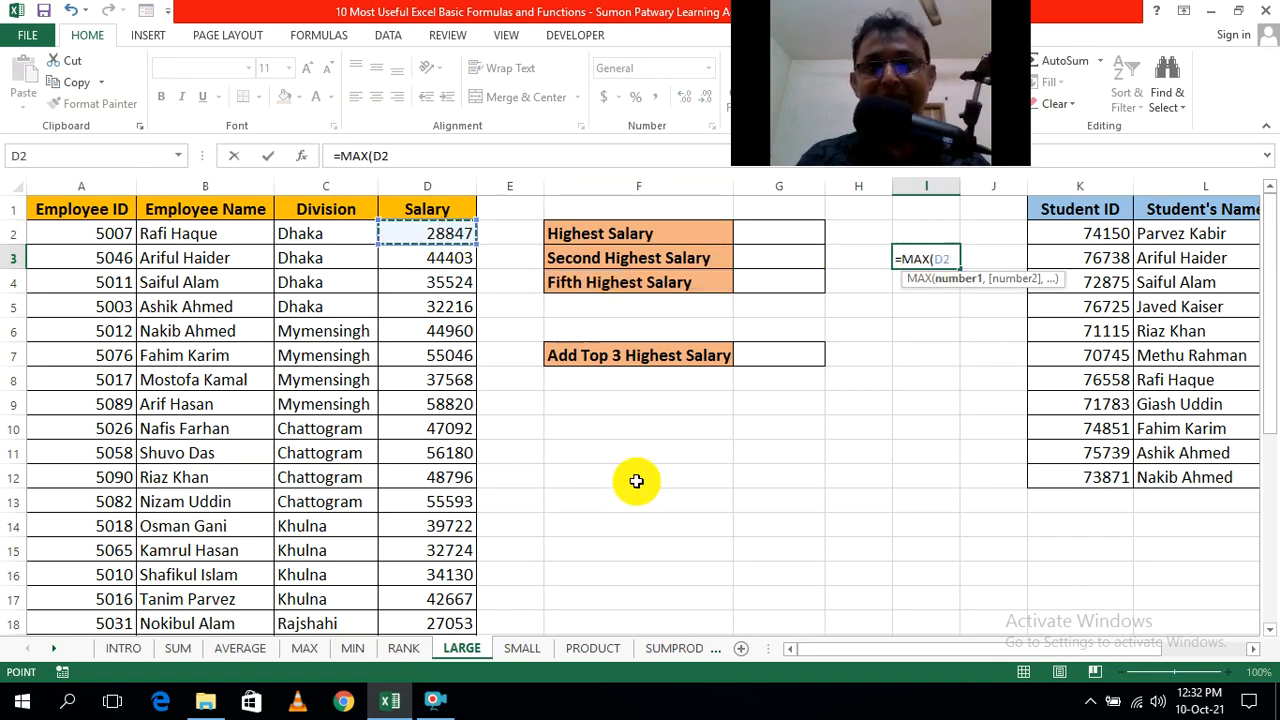
key("ctrl+shift+Down")
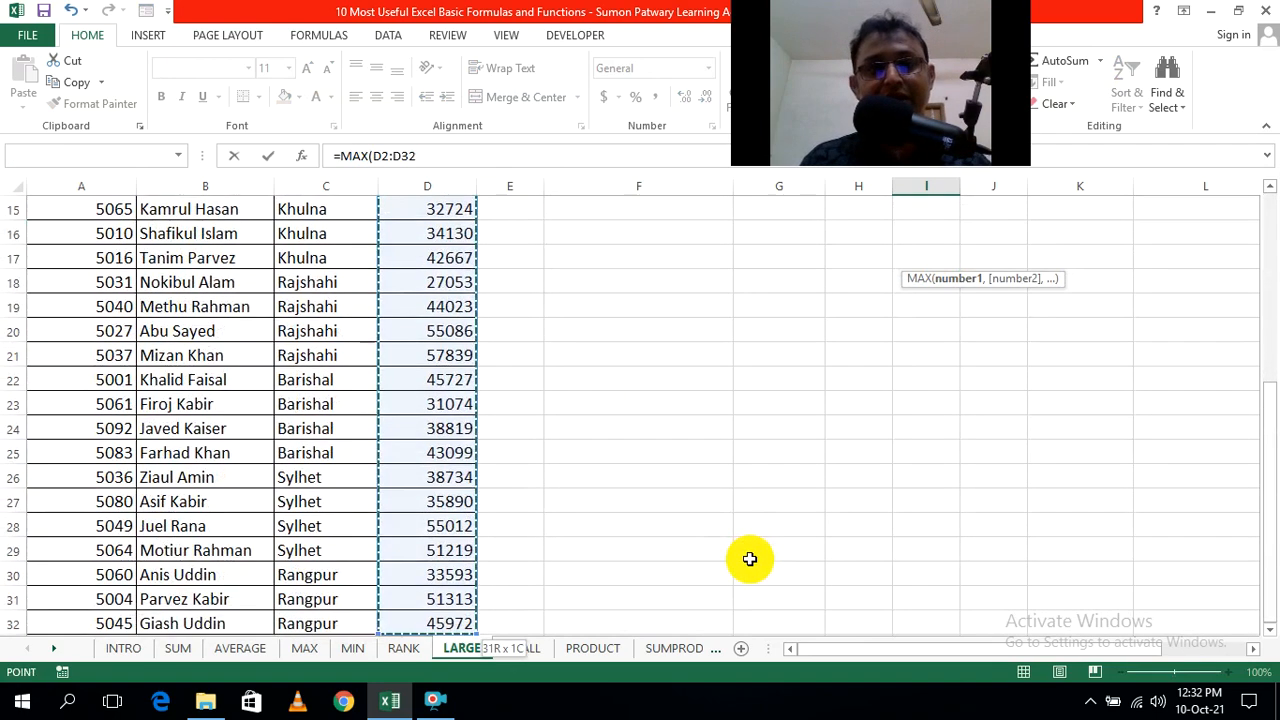
scroll(752, 559, "up", 5)
type(")")
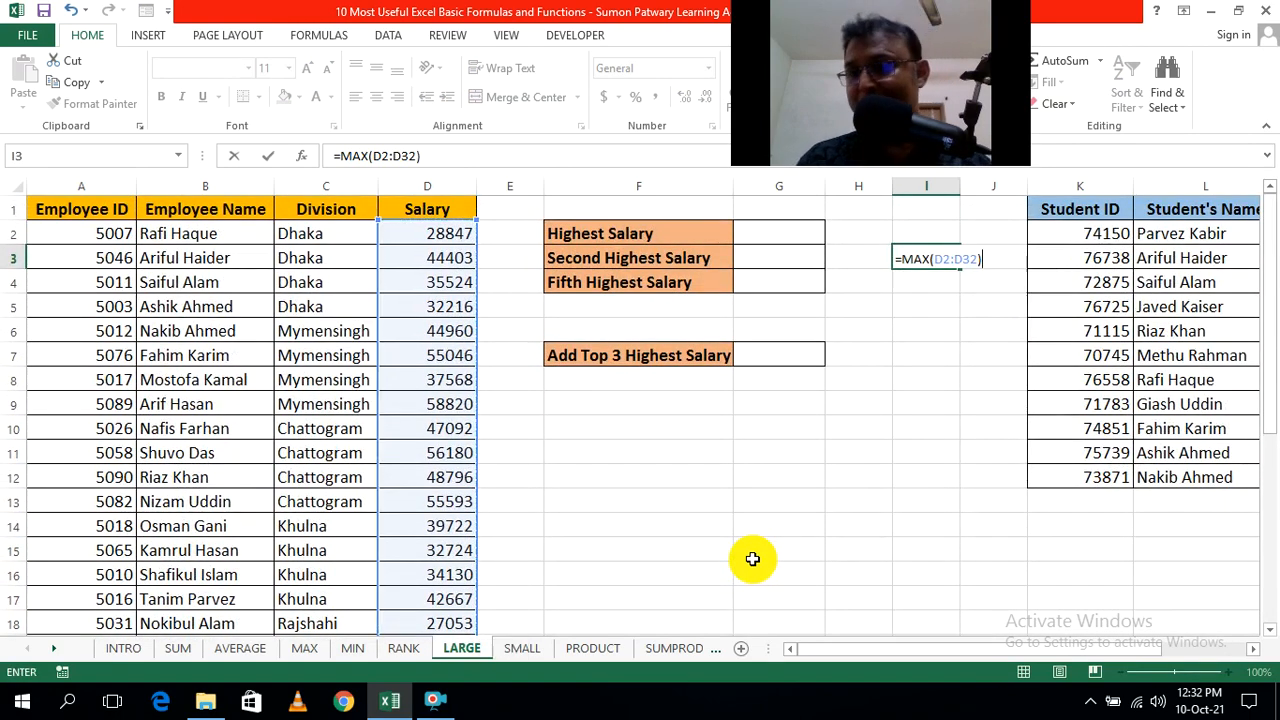
key("Return")
left_click(918, 504)
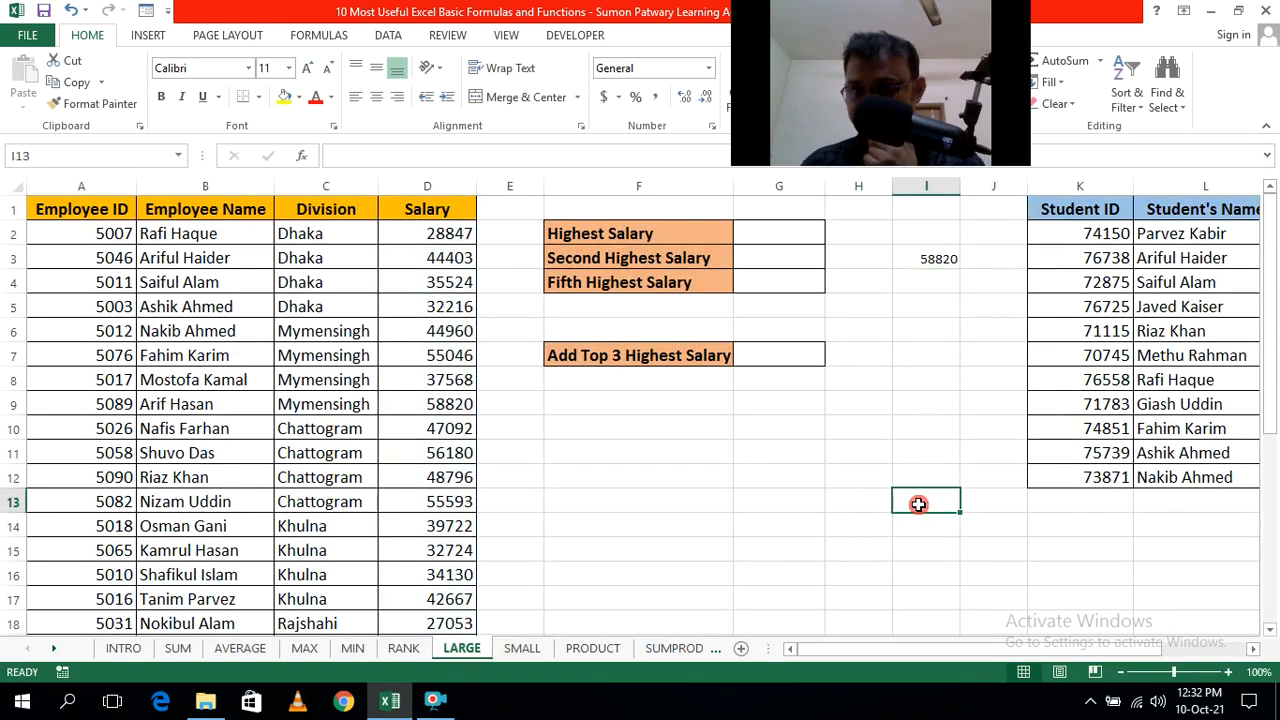
Step: Examine the MAX formula in I3 and the Salary range it references, leaving the formula as it is
double_click(934, 258)
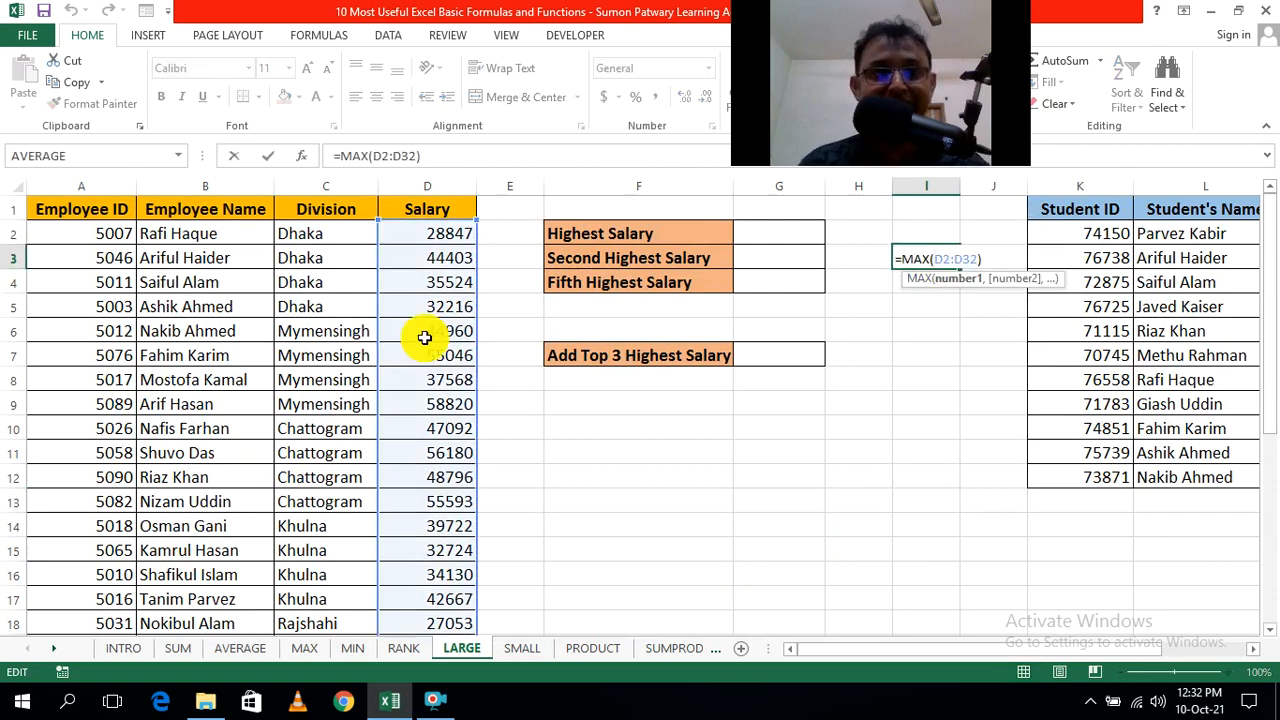
scroll(424, 337, "down", 9)
scroll(424, 337, "up", 9)
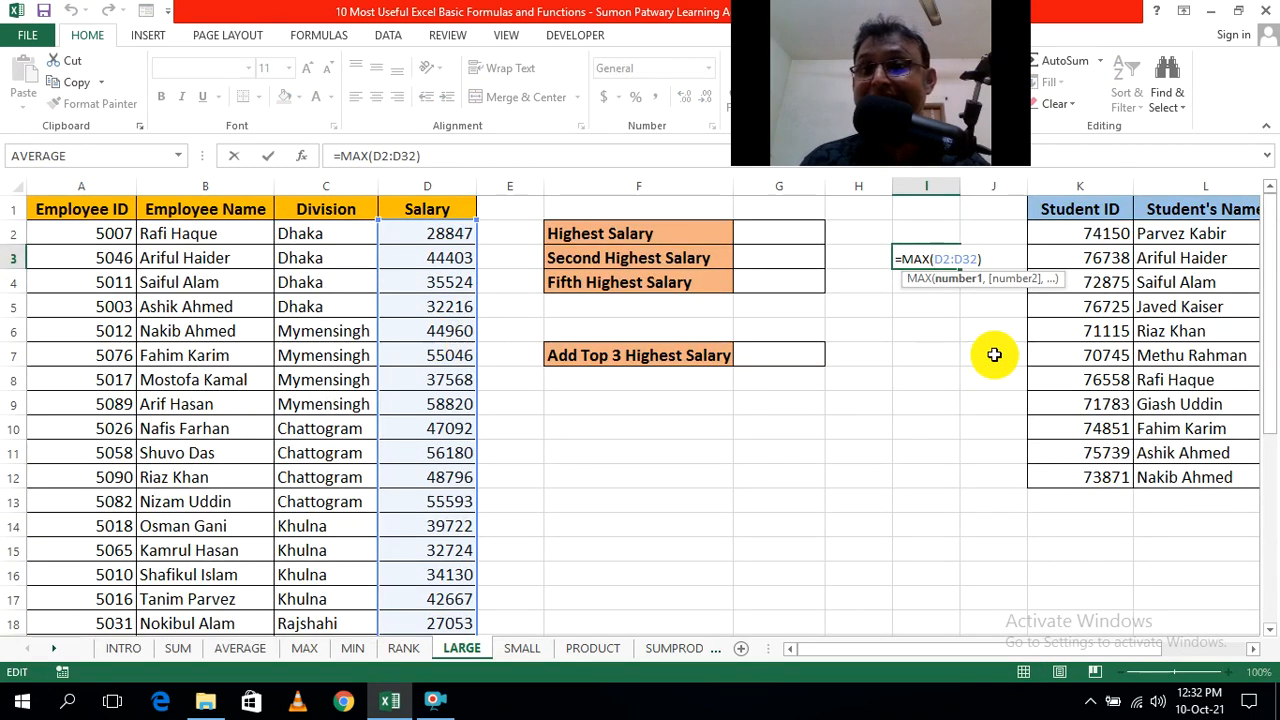
key("Escape")
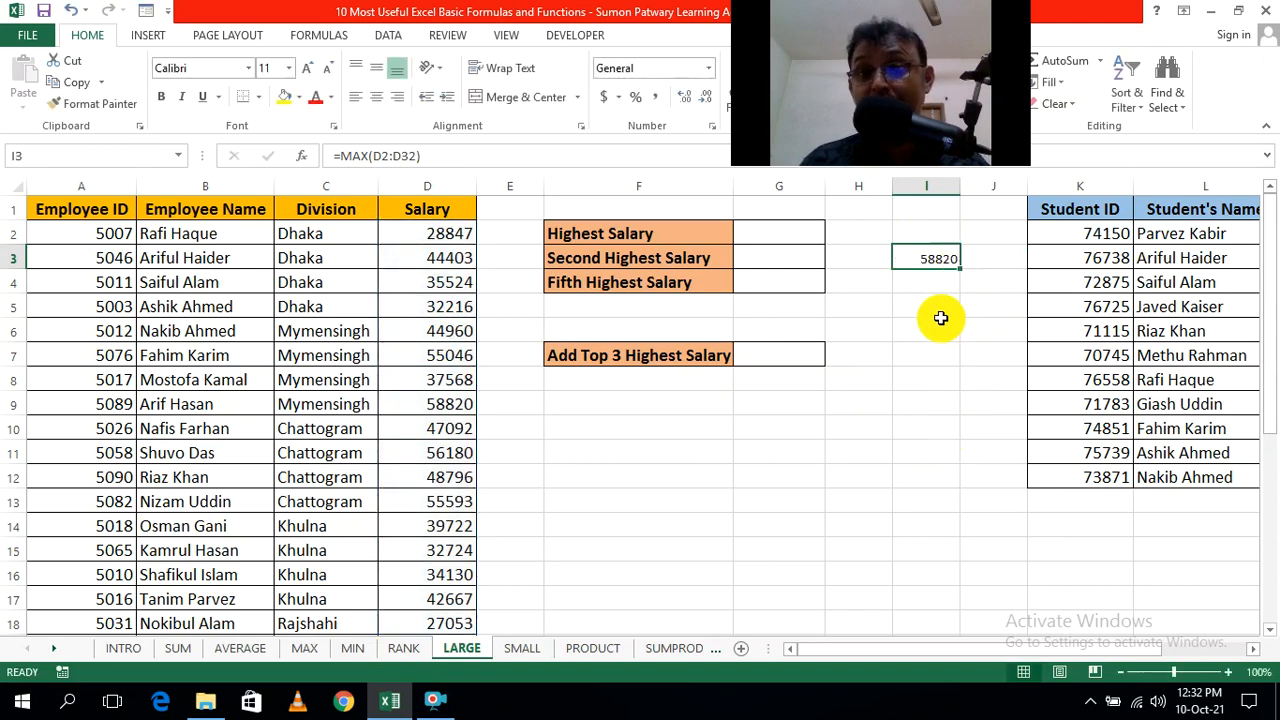
left_click(923, 449)
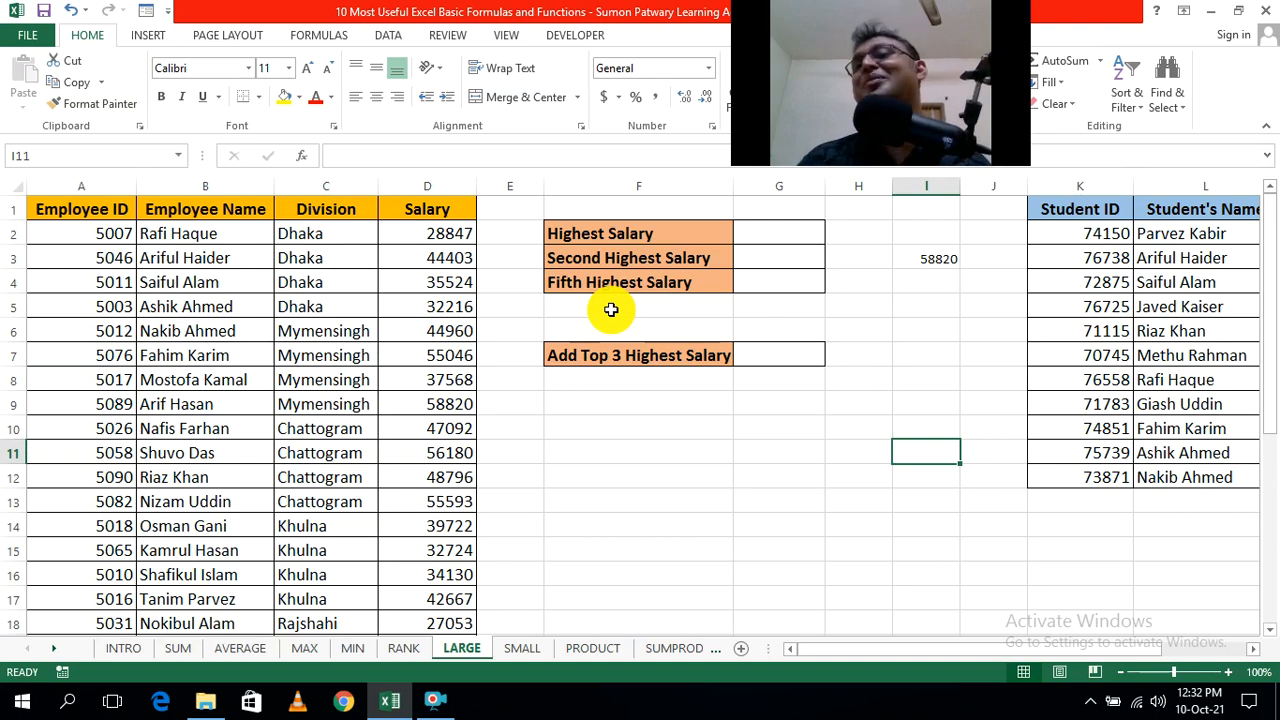
left_click(940, 329)
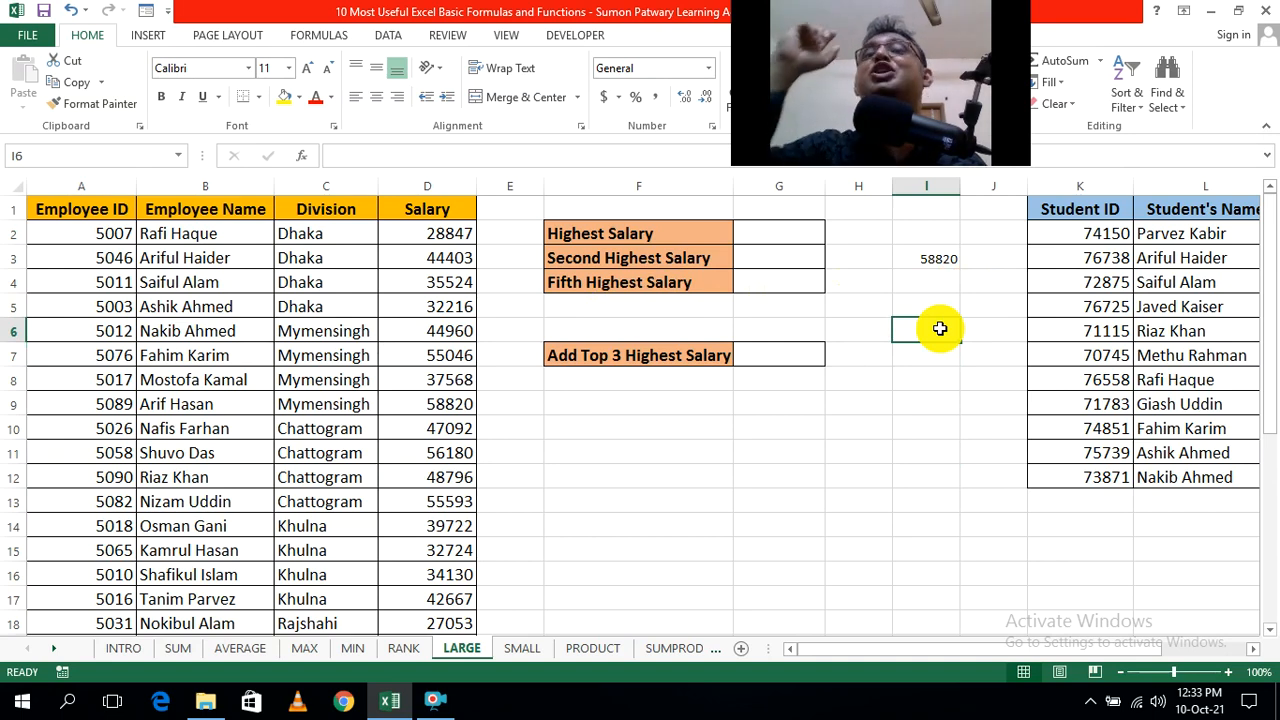
left_click(928, 406)
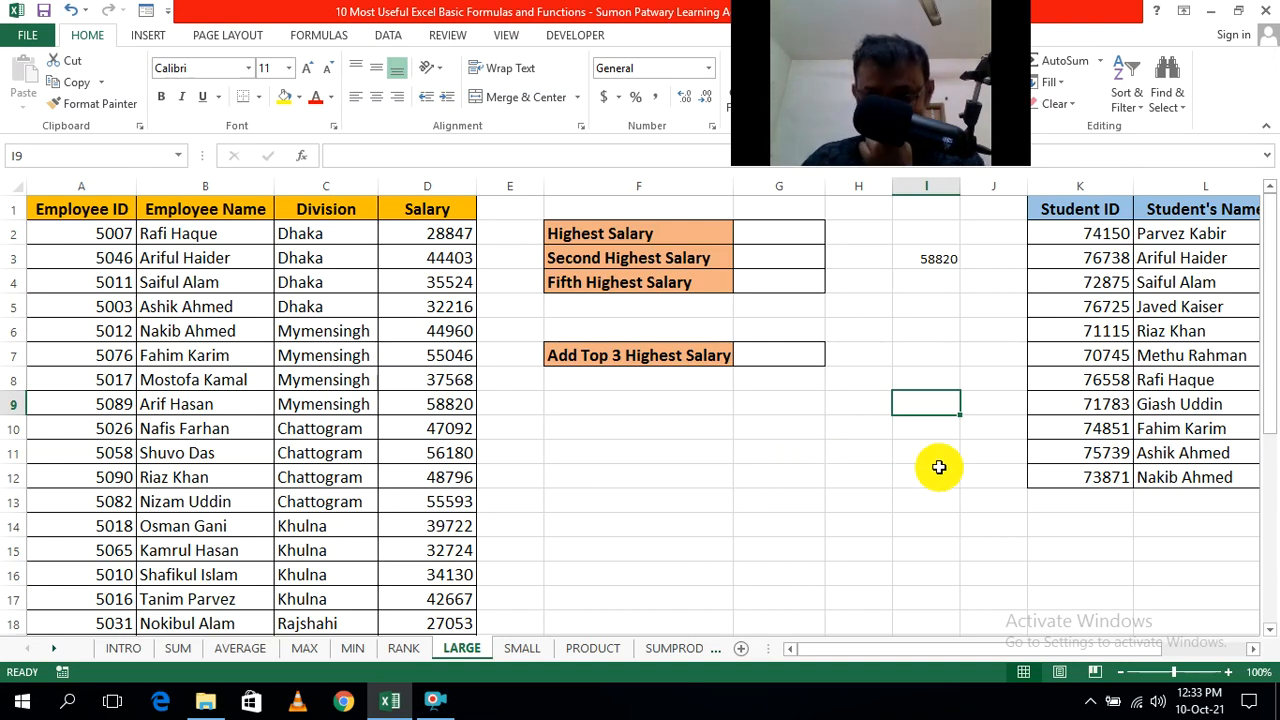
double_click(937, 258)
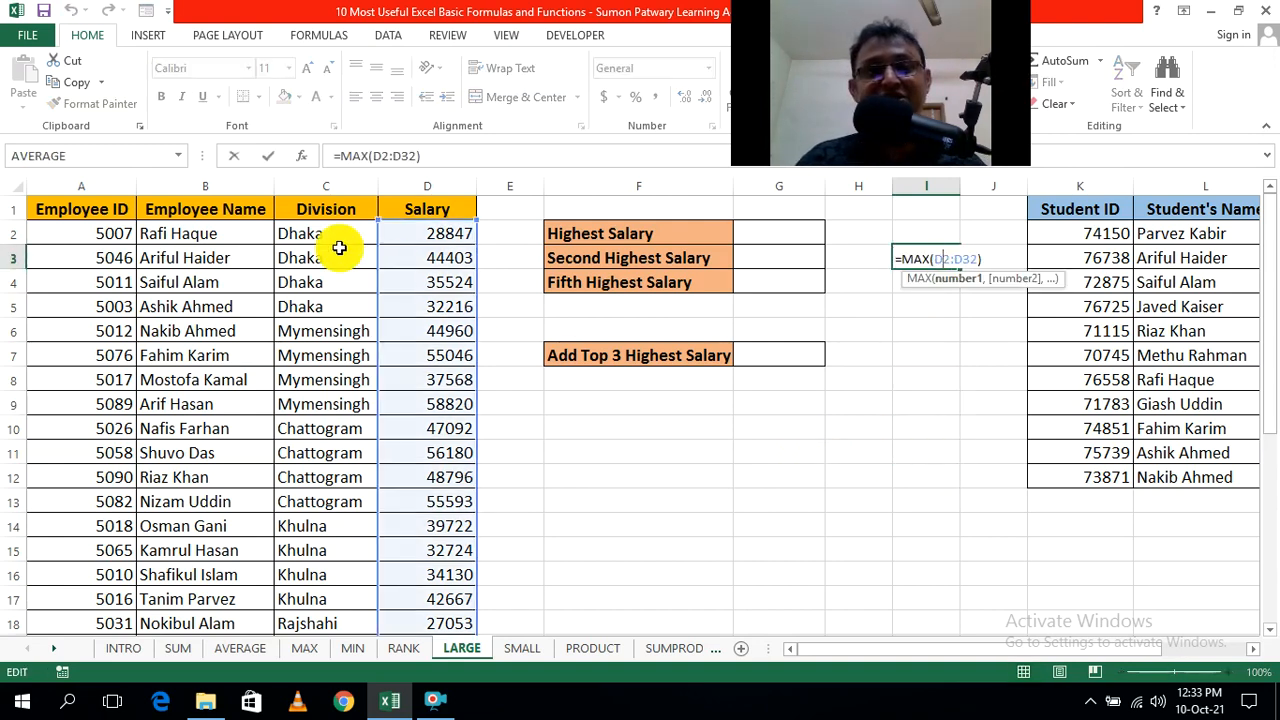
left_click(904, 527)
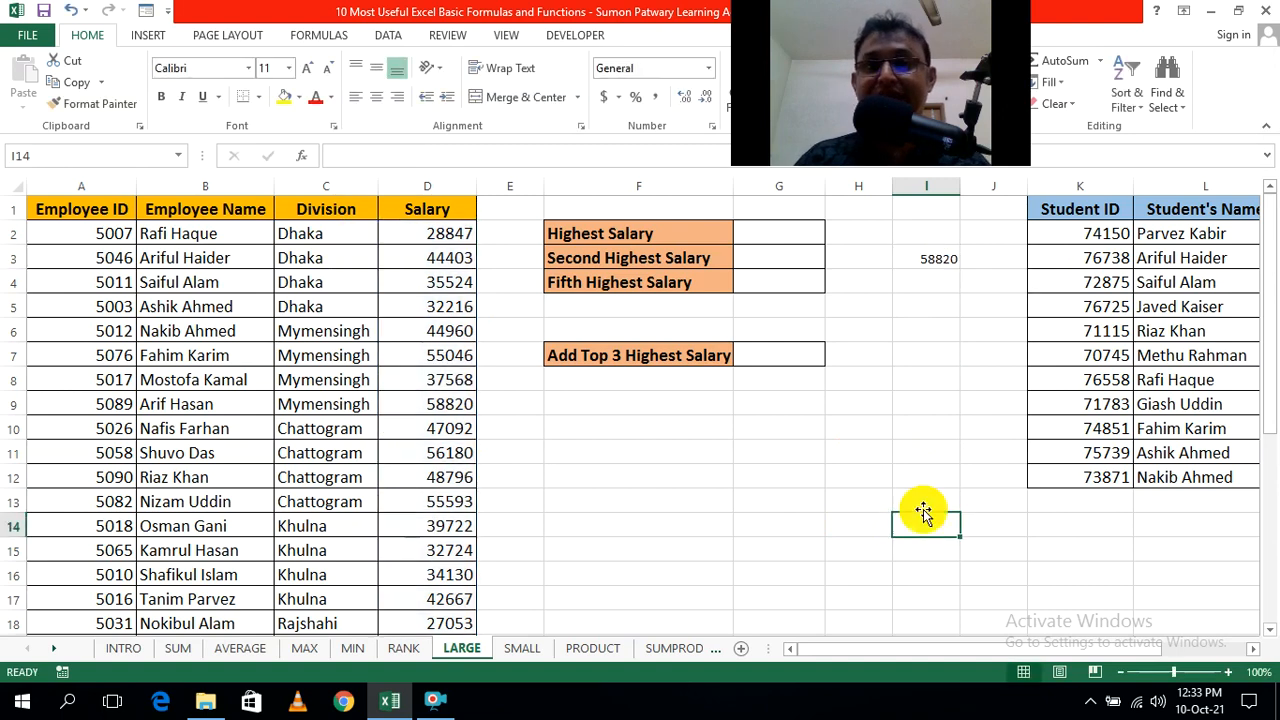
Step: Enter =LARGE(D2:D32,1) in cell G2 to return the highest salary
left_click(757, 234)
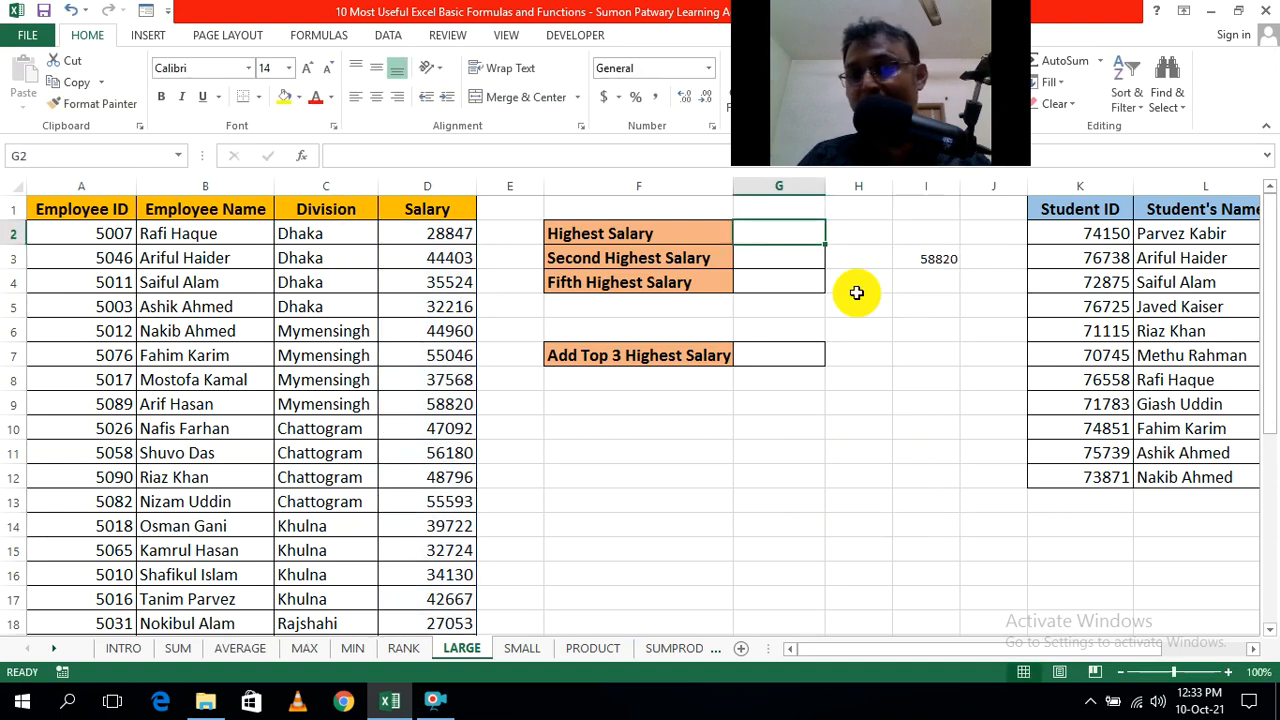
type("=")
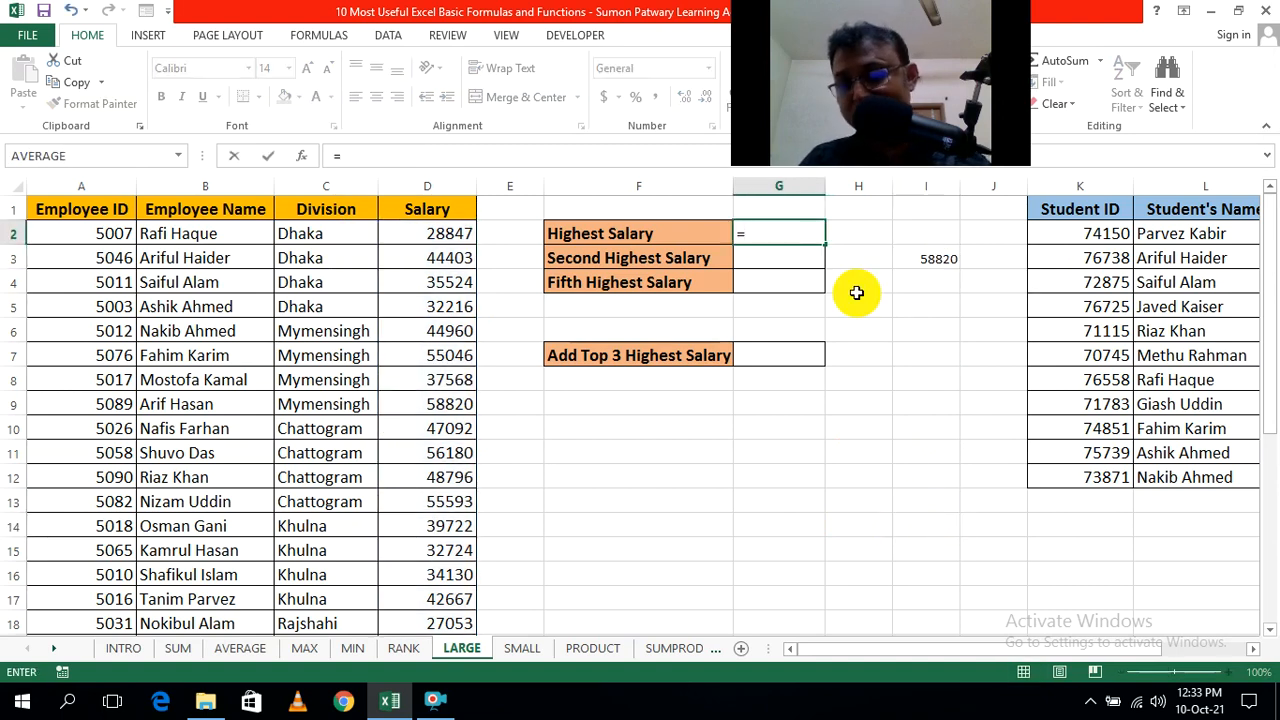
type("la")
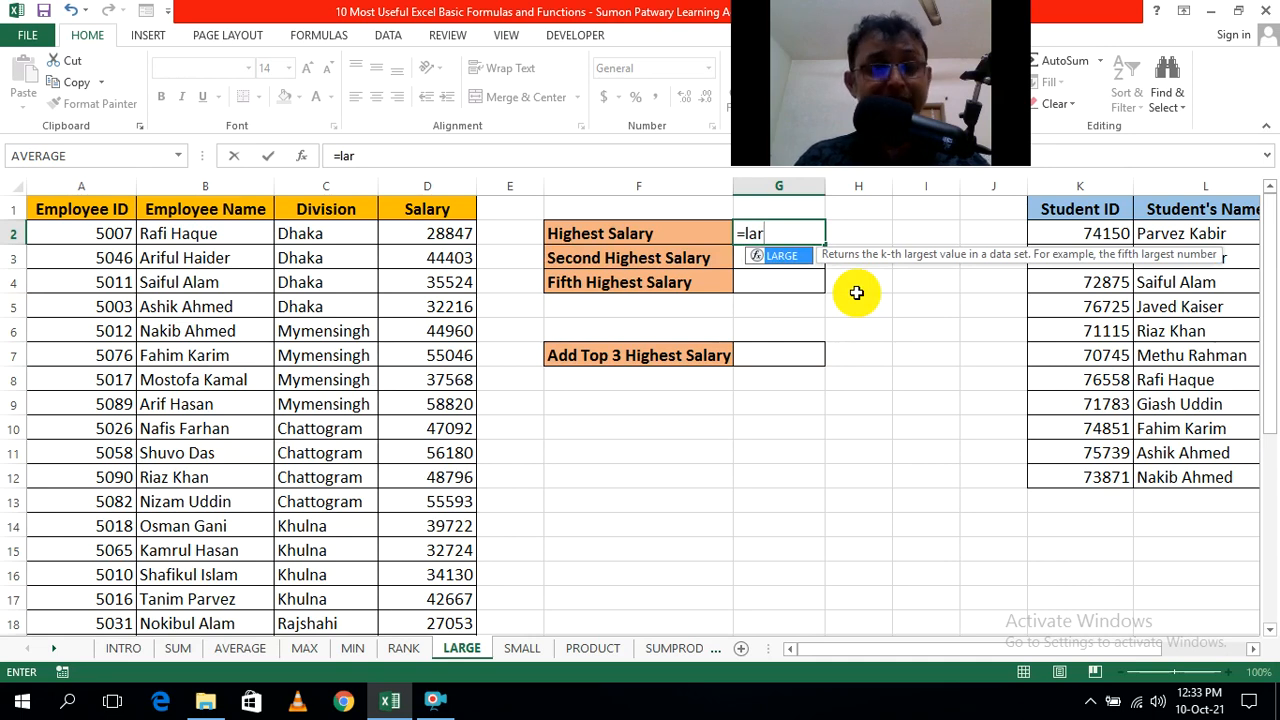
type("r")
key("Tab")
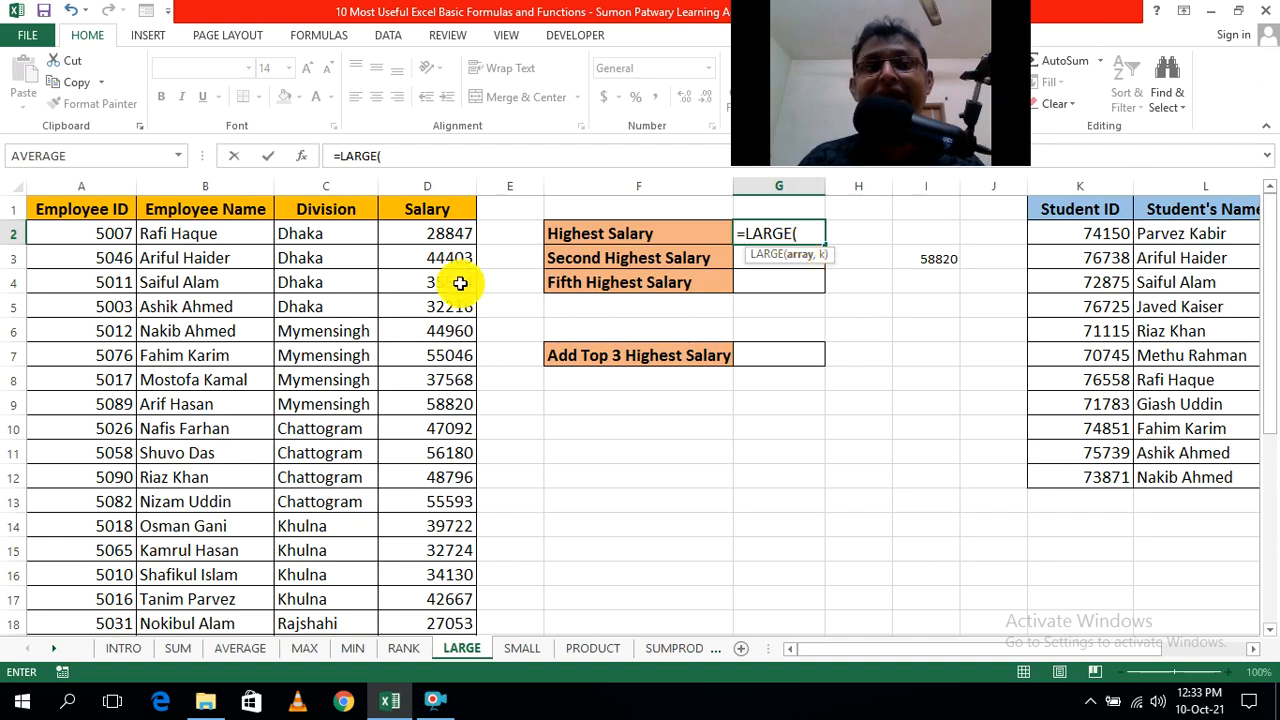
left_click_drag(441, 231, 440, 605)
left_click_drag(438, 706, 451, 597)
scroll(614, 549, "up", 5)
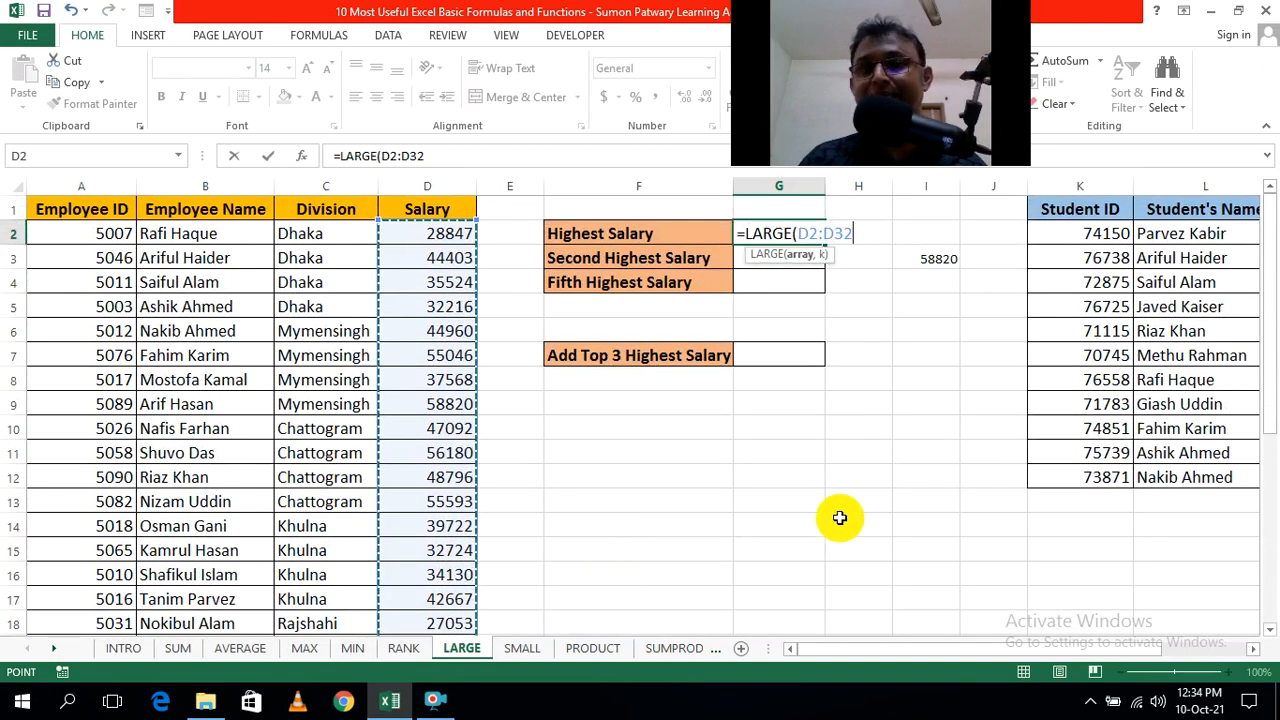
type(",1")
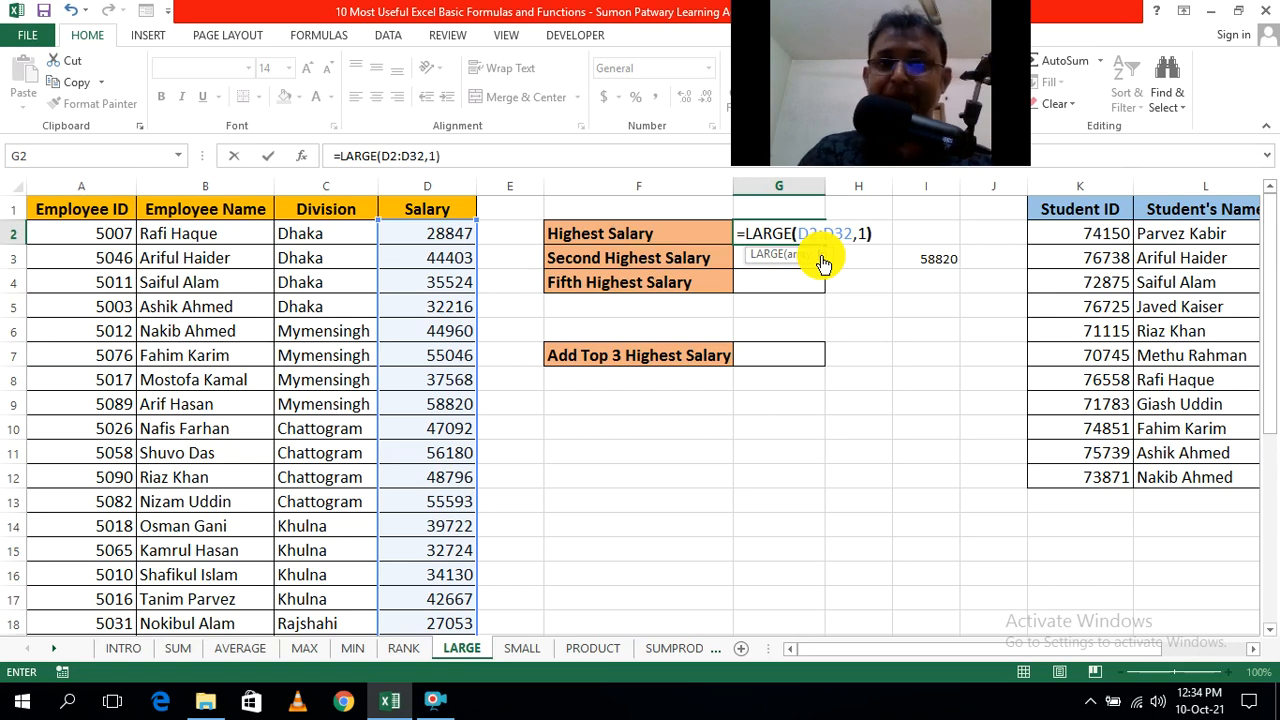
key("ctrl+Return")
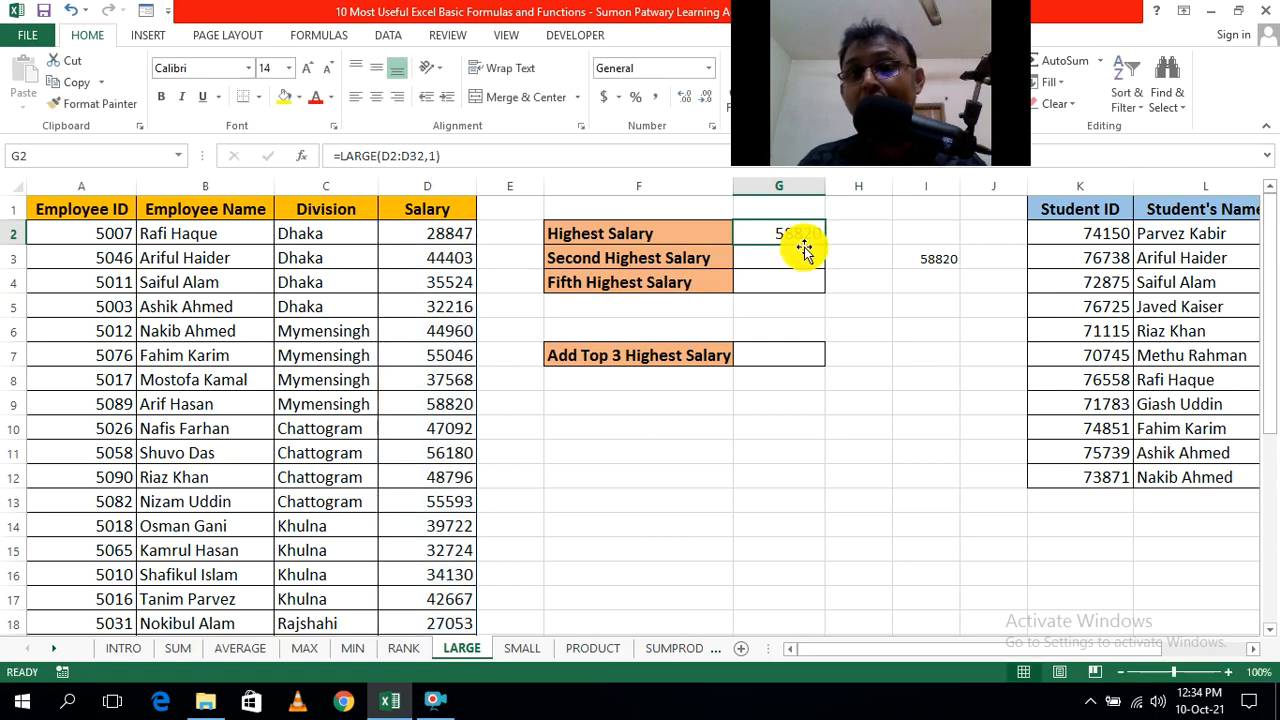
Step: Compare the MAX formula in I3 with the LARGE formula in G2
double_click(949, 258)
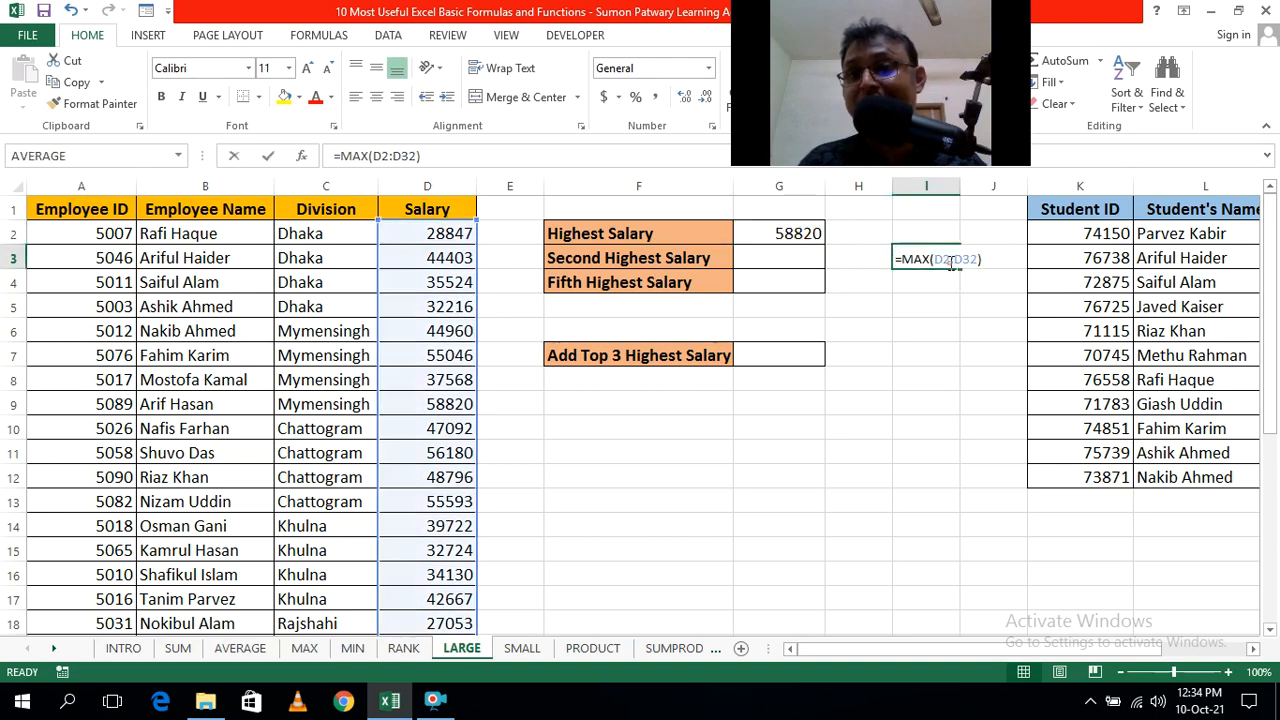
left_click(955, 358)
left_click(806, 236)
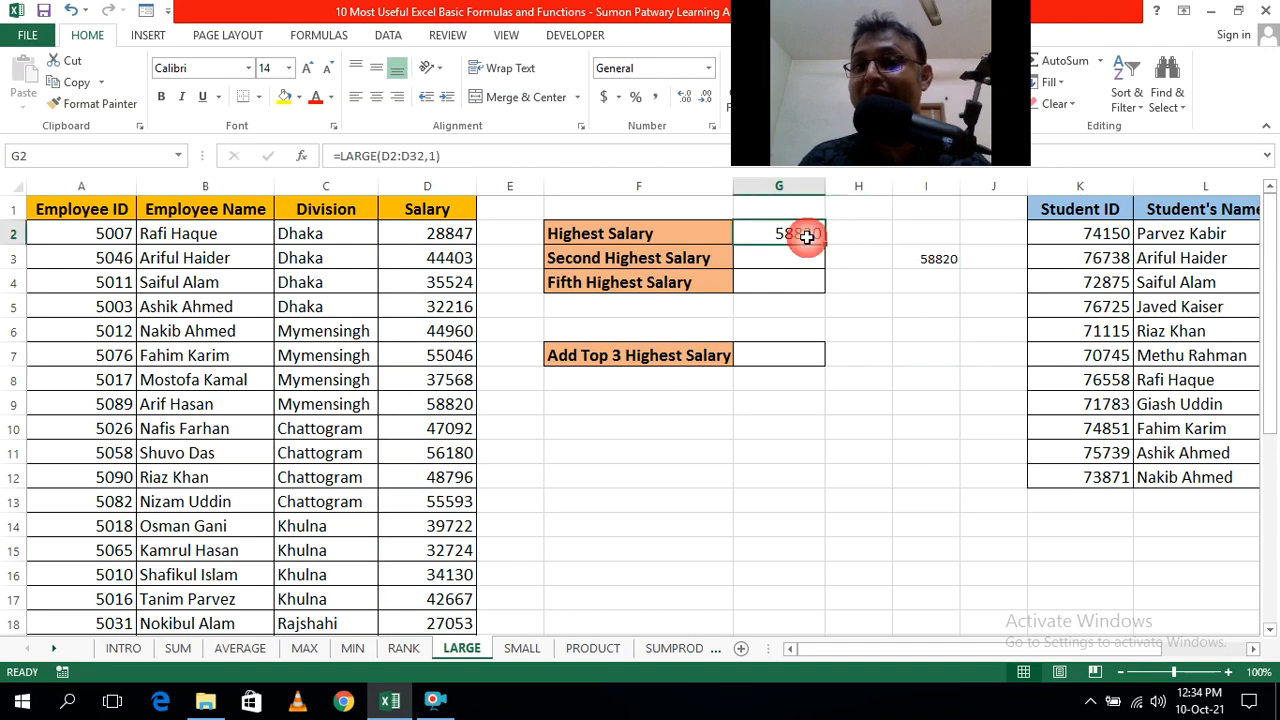
left_click(926, 305)
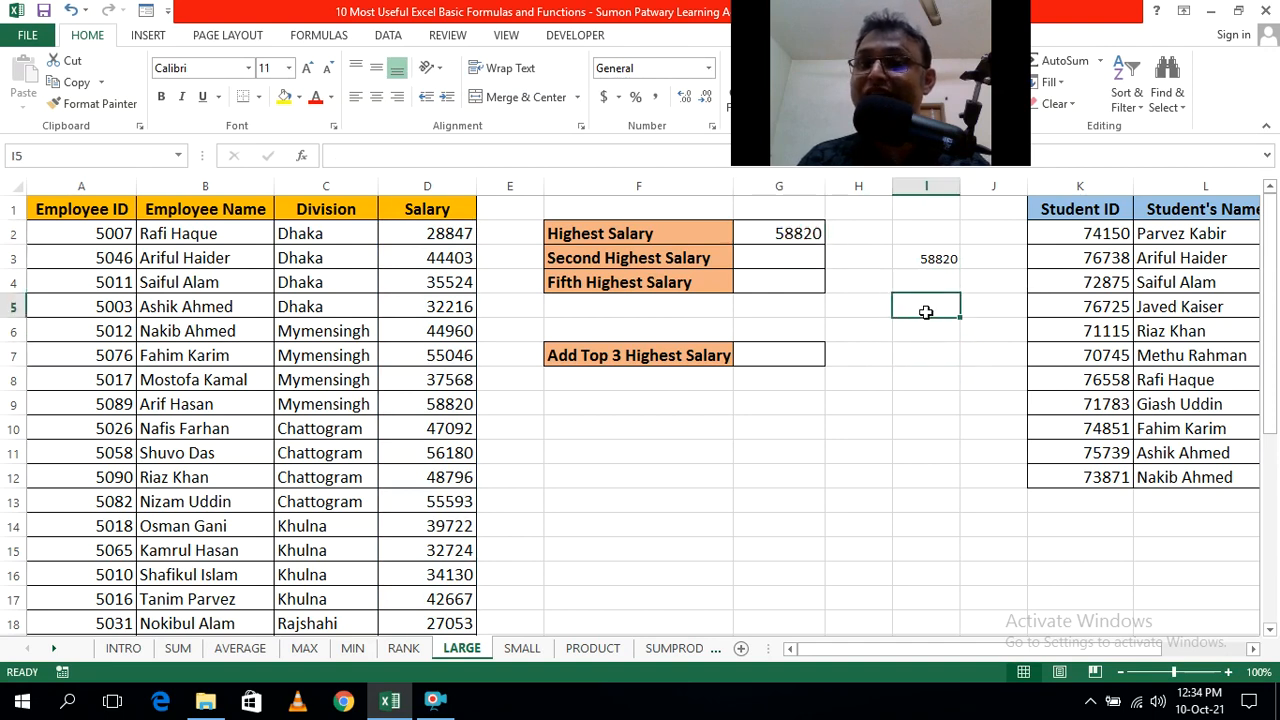
Step: Check the array range of the G2 LARGE formula against the whole Salary column, then recheck the MAX cell I3
left_click(780, 228)
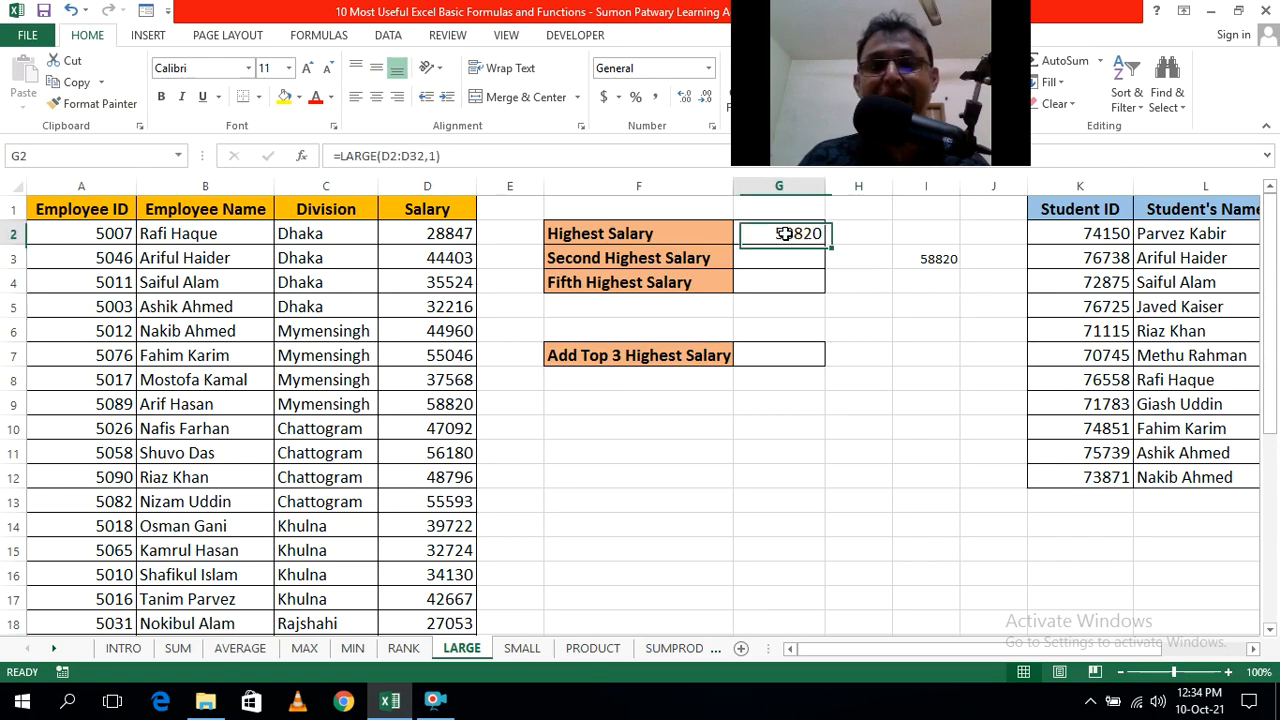
double_click(780, 228)
scroll(408, 328, "down", 9)
scroll(410, 329, "up", 9)
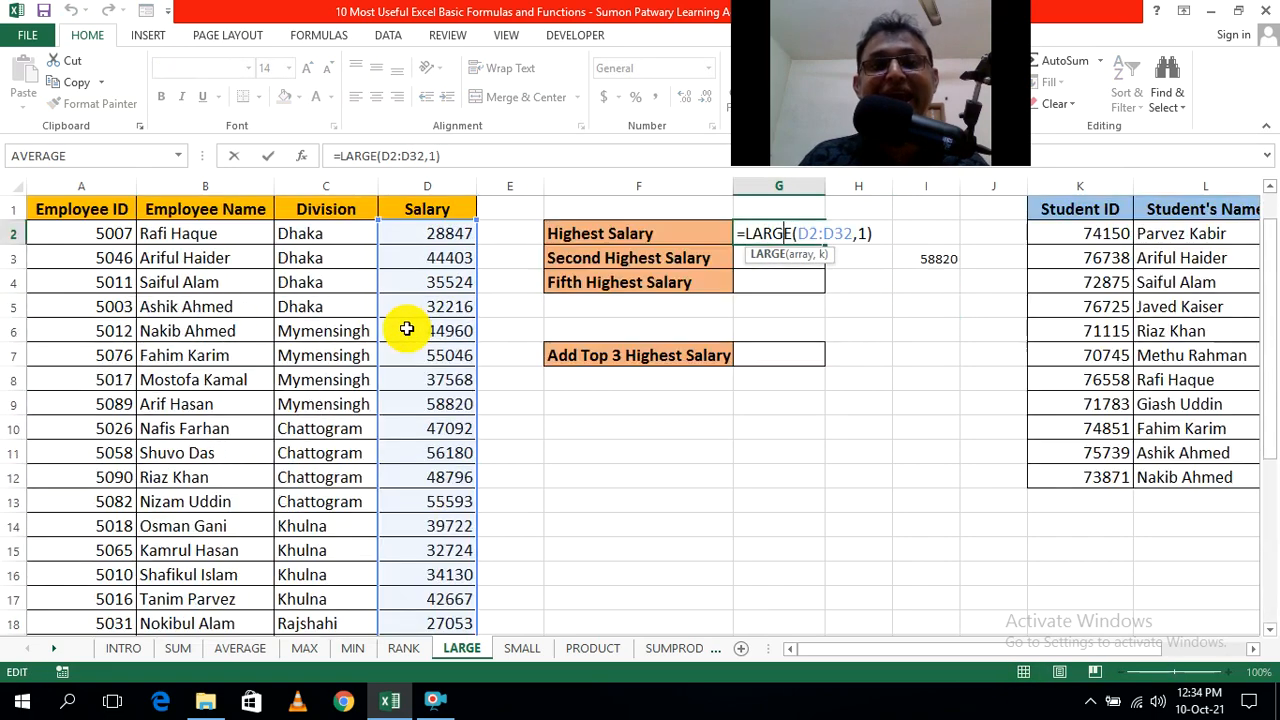
scroll(423, 323, "down", 5)
scroll(426, 359, "up", 5)
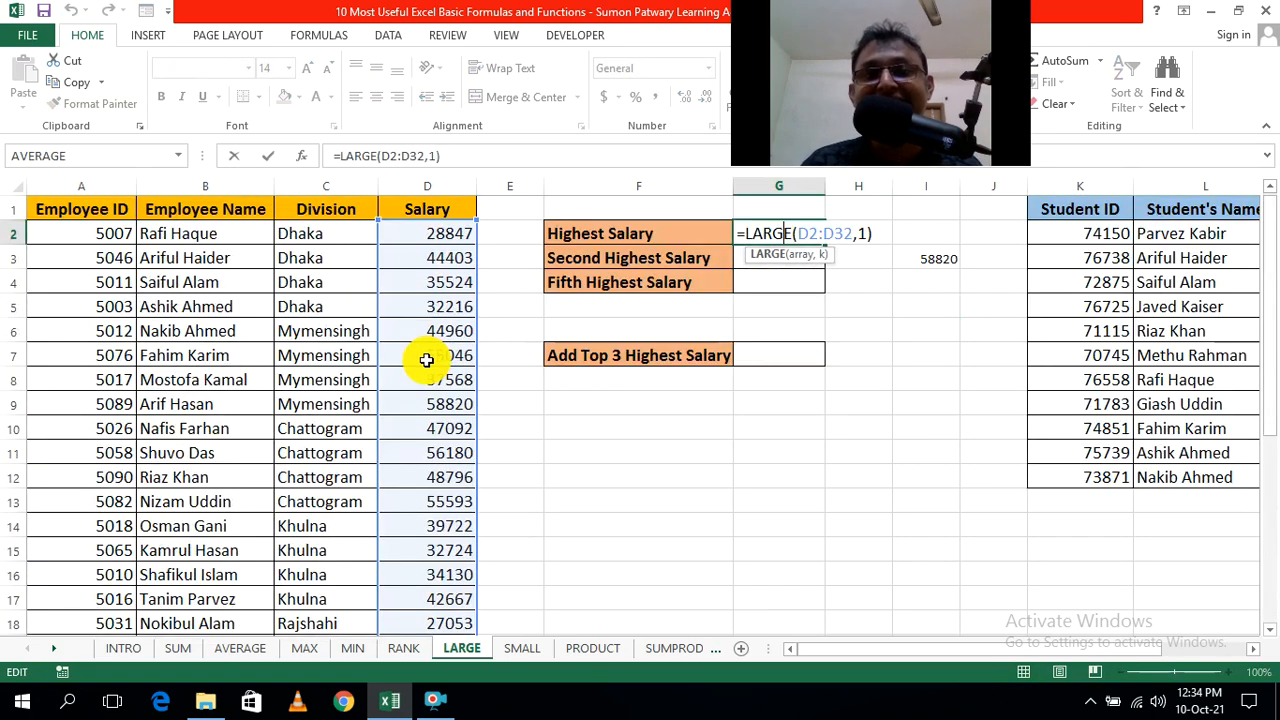
key("Escape")
left_click(904, 452)
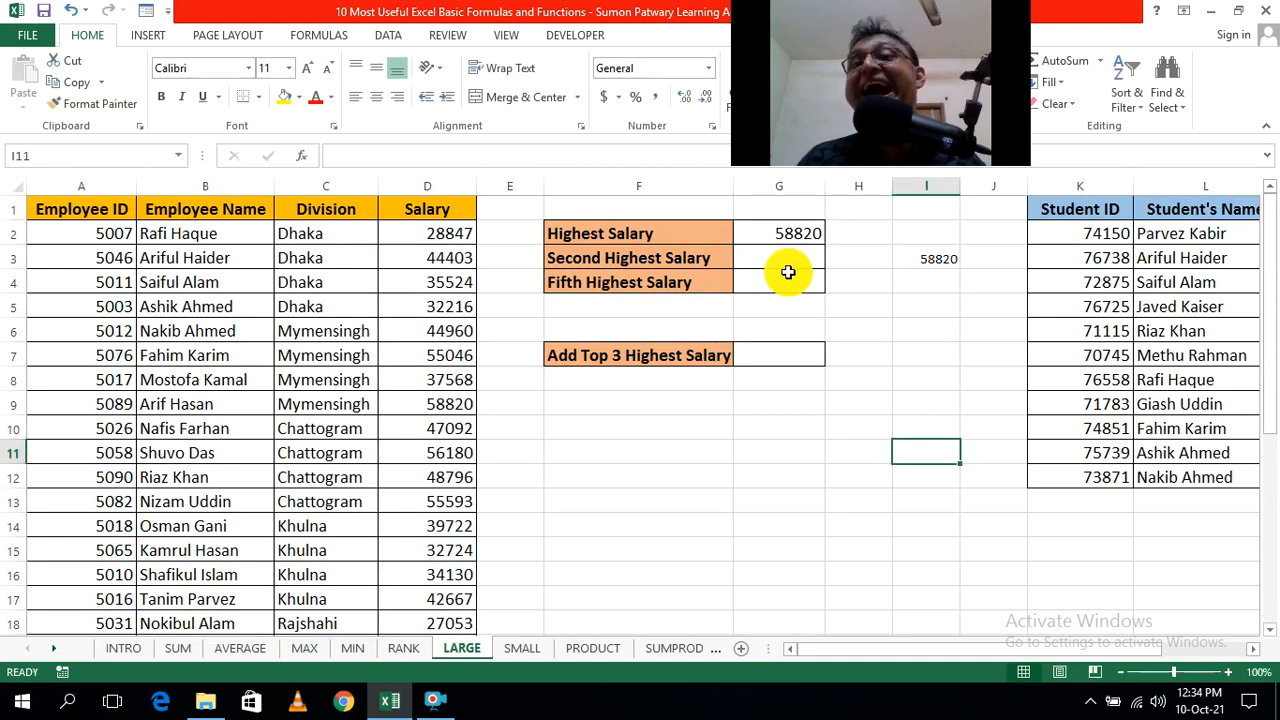
left_click(922, 260)
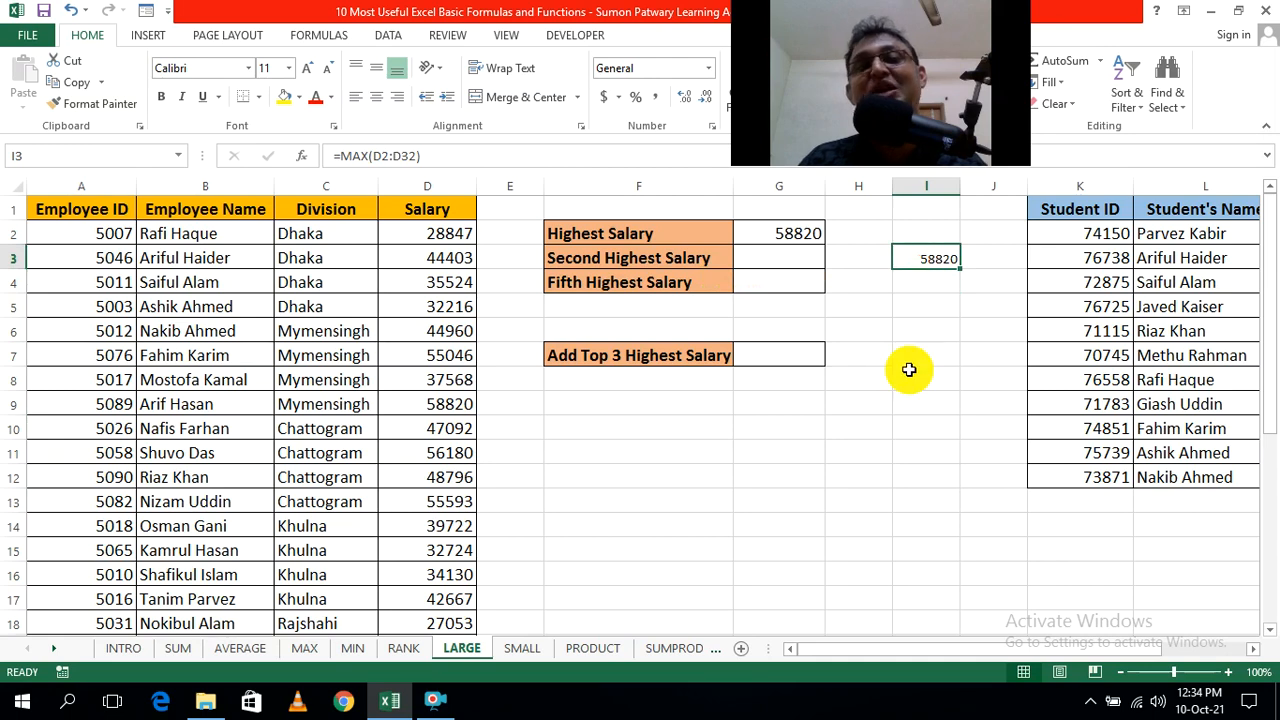
left_click(908, 372)
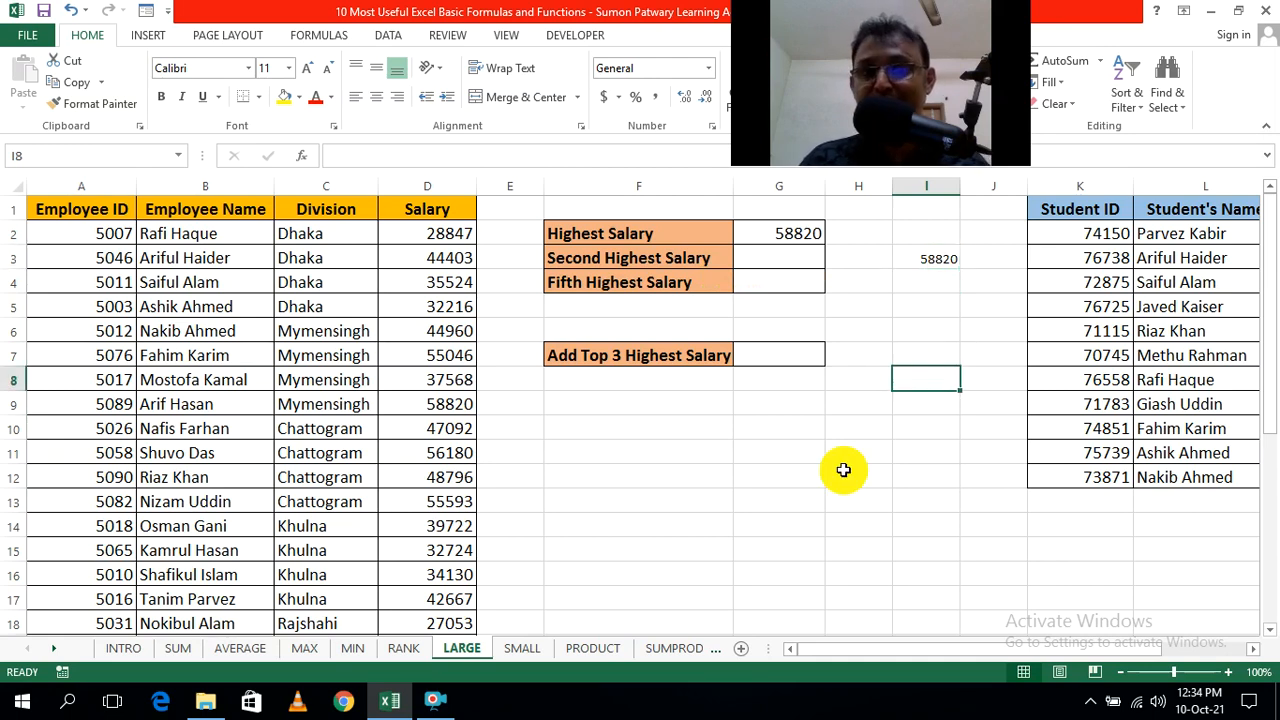
Step: Enter =LARGE(D2:D32,2) in cell G3 to return the second highest salary
left_click(786, 262)
type("=")
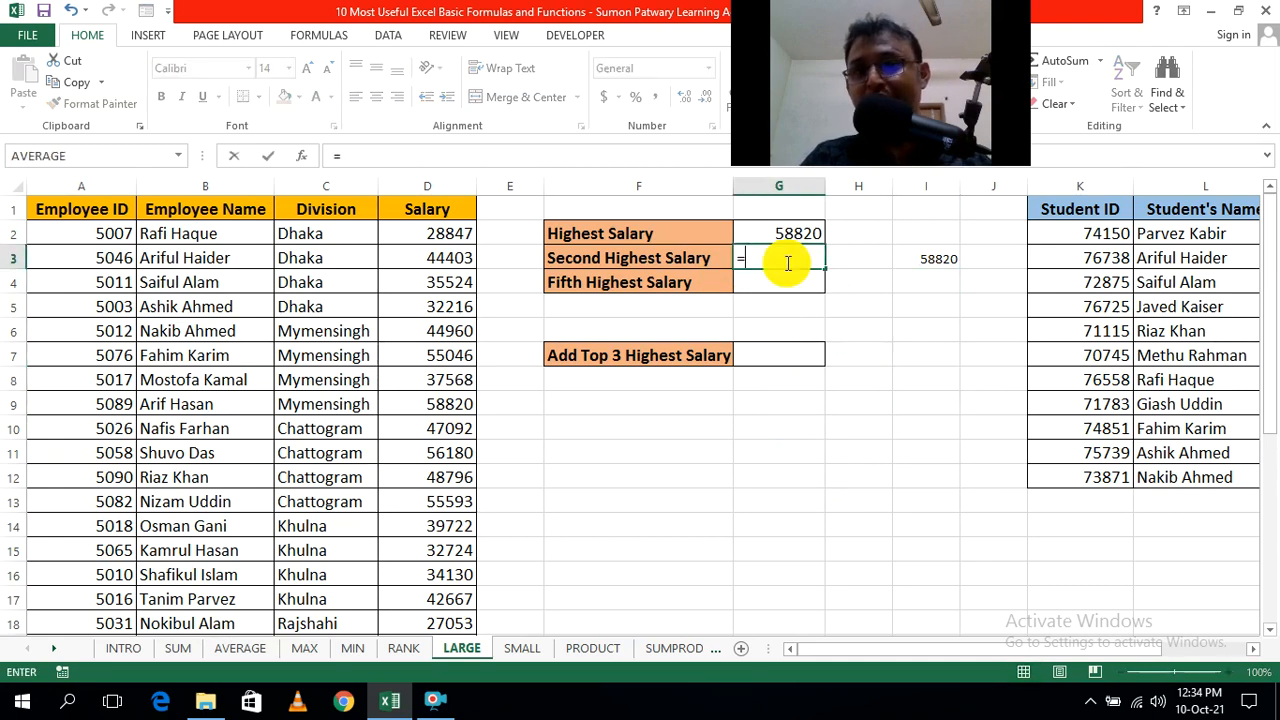
type("lar")
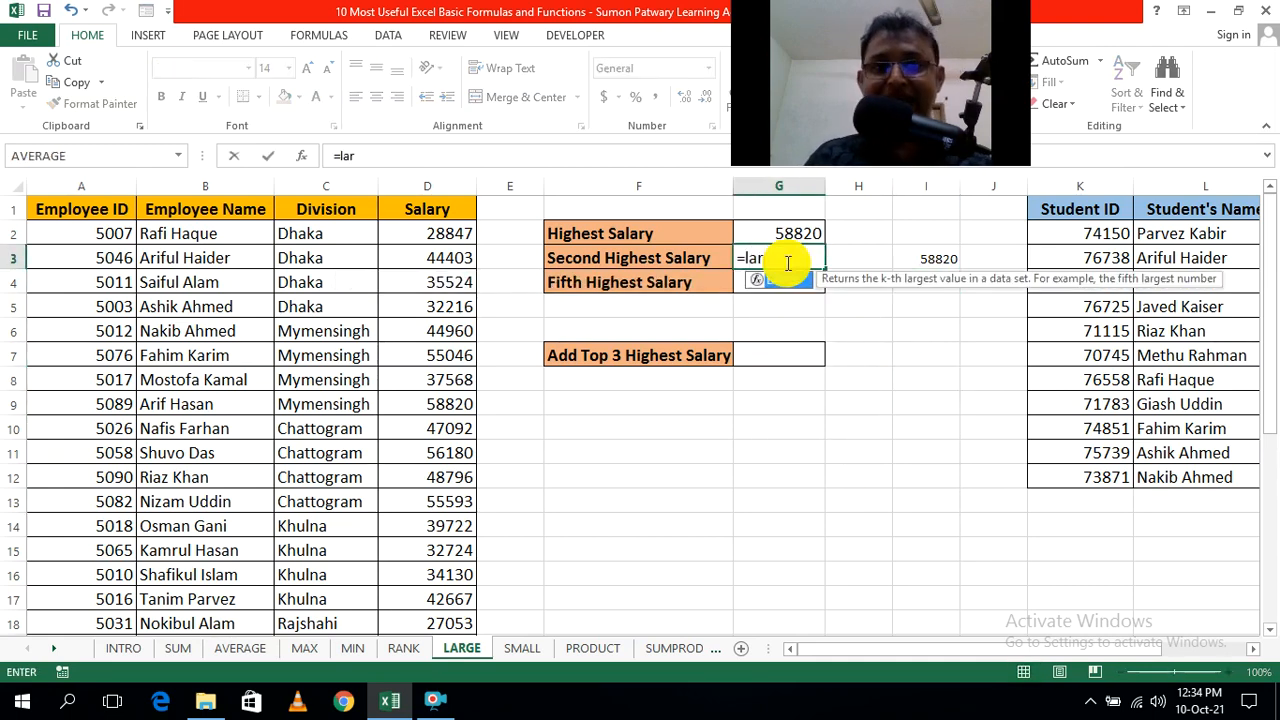
key("Tab")
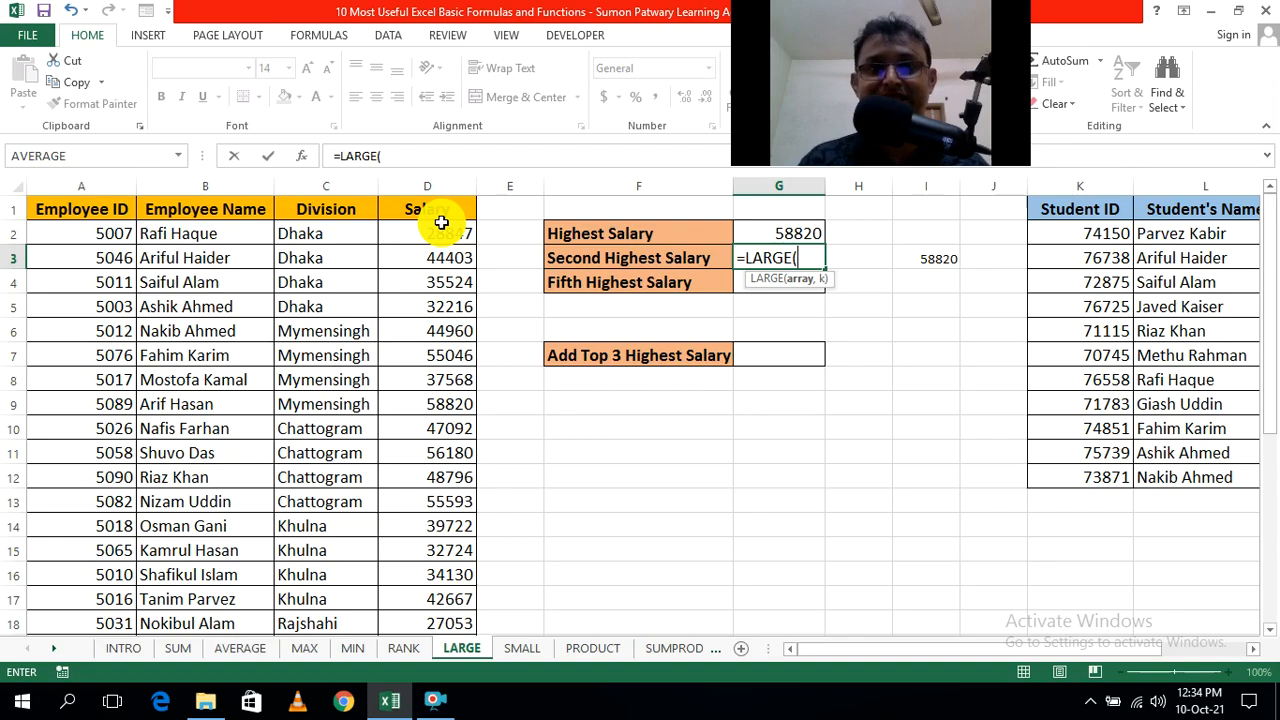
left_click_drag(447, 233, 460, 597)
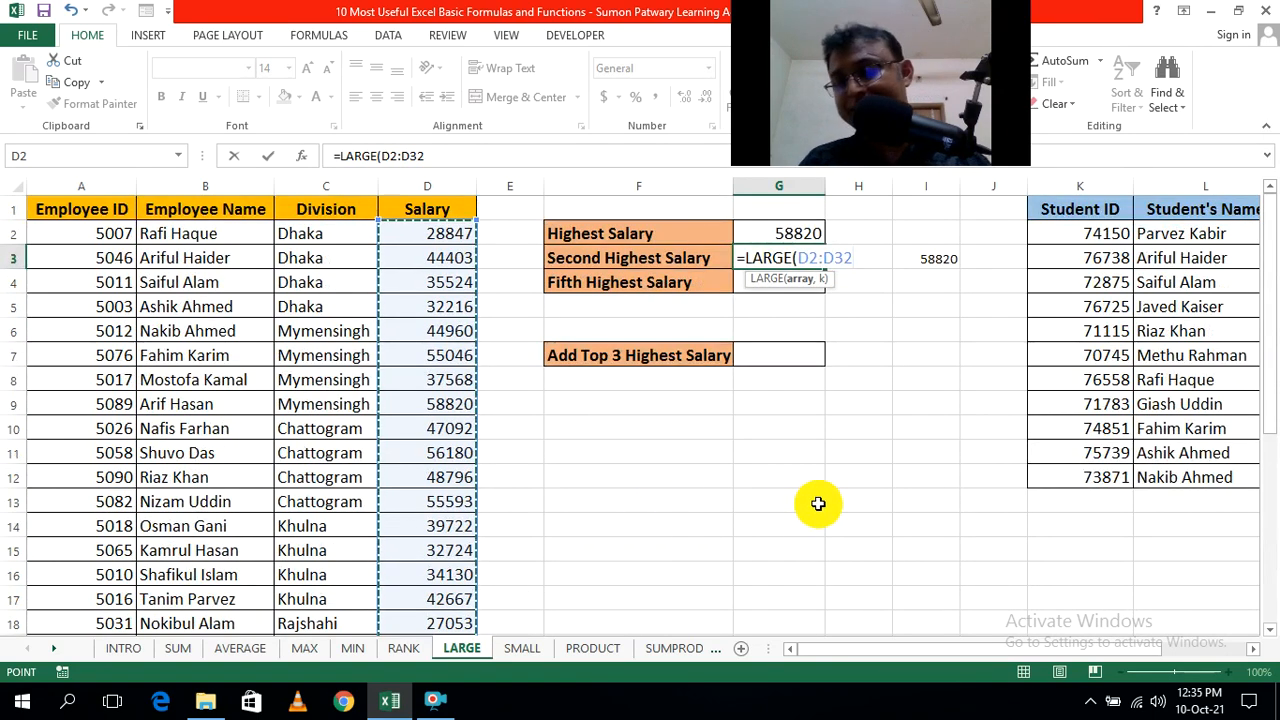
type(",2")
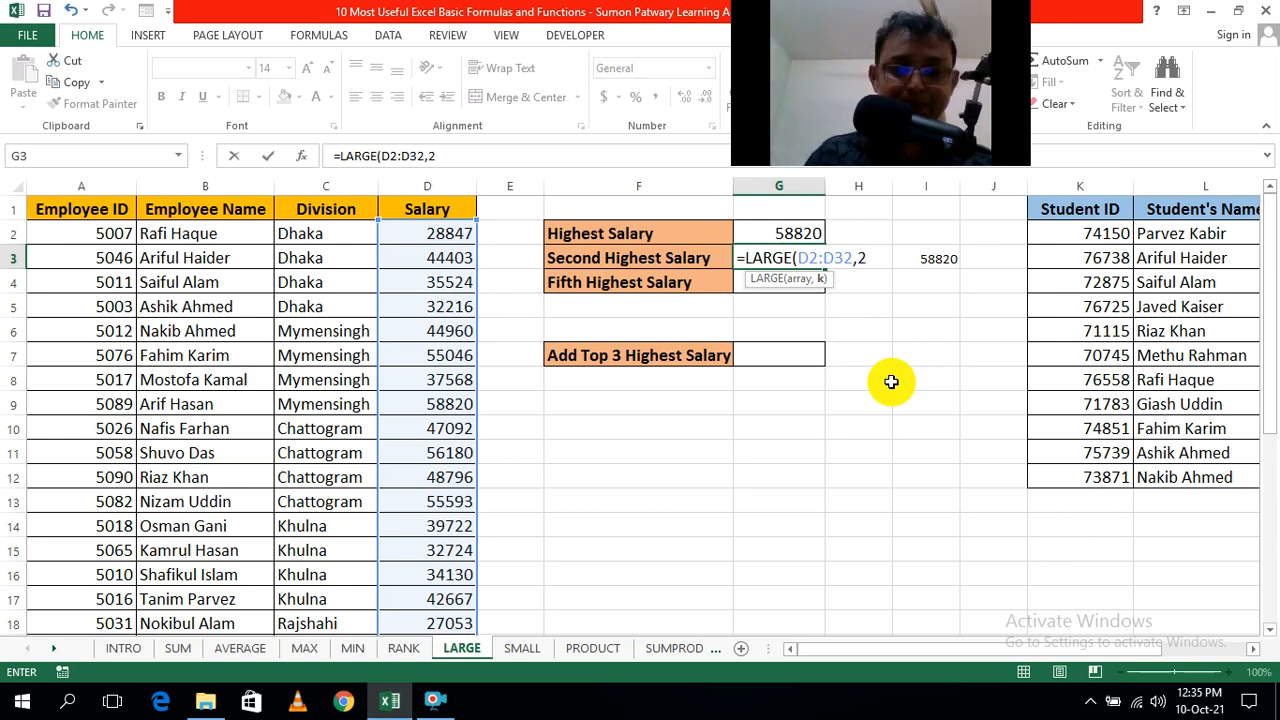
key("ctrl+Return")
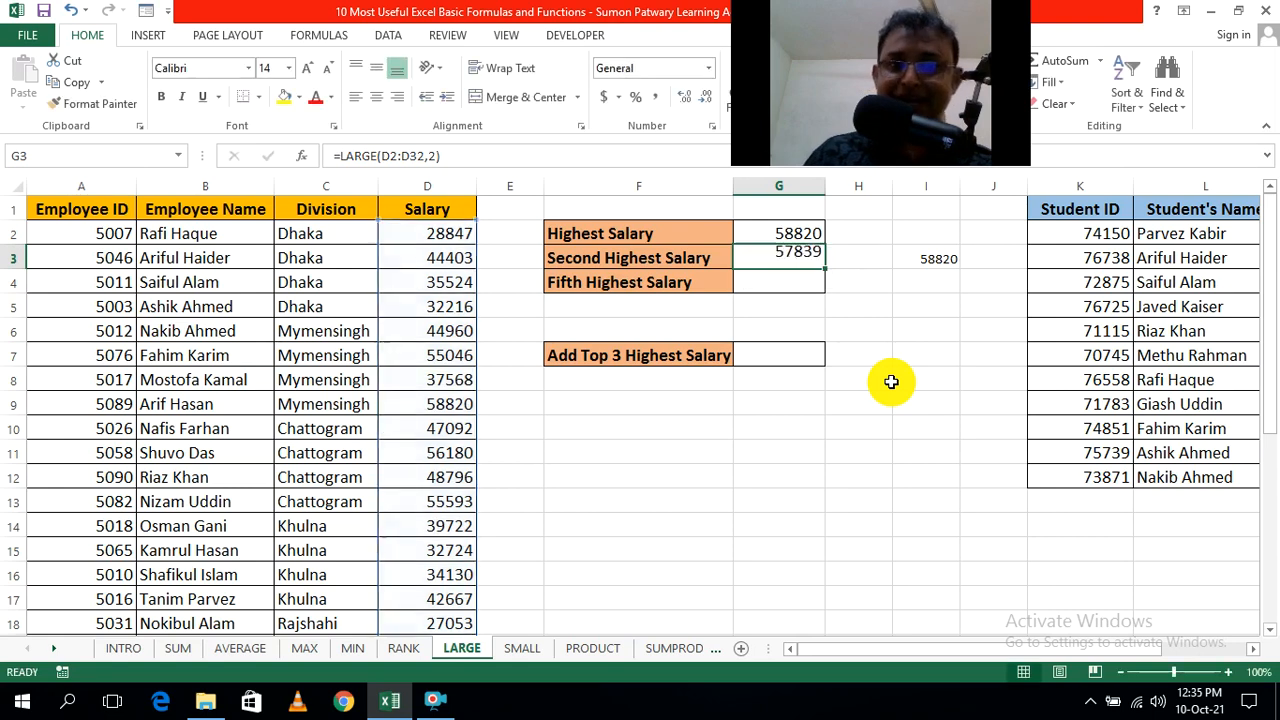
left_click(892, 383)
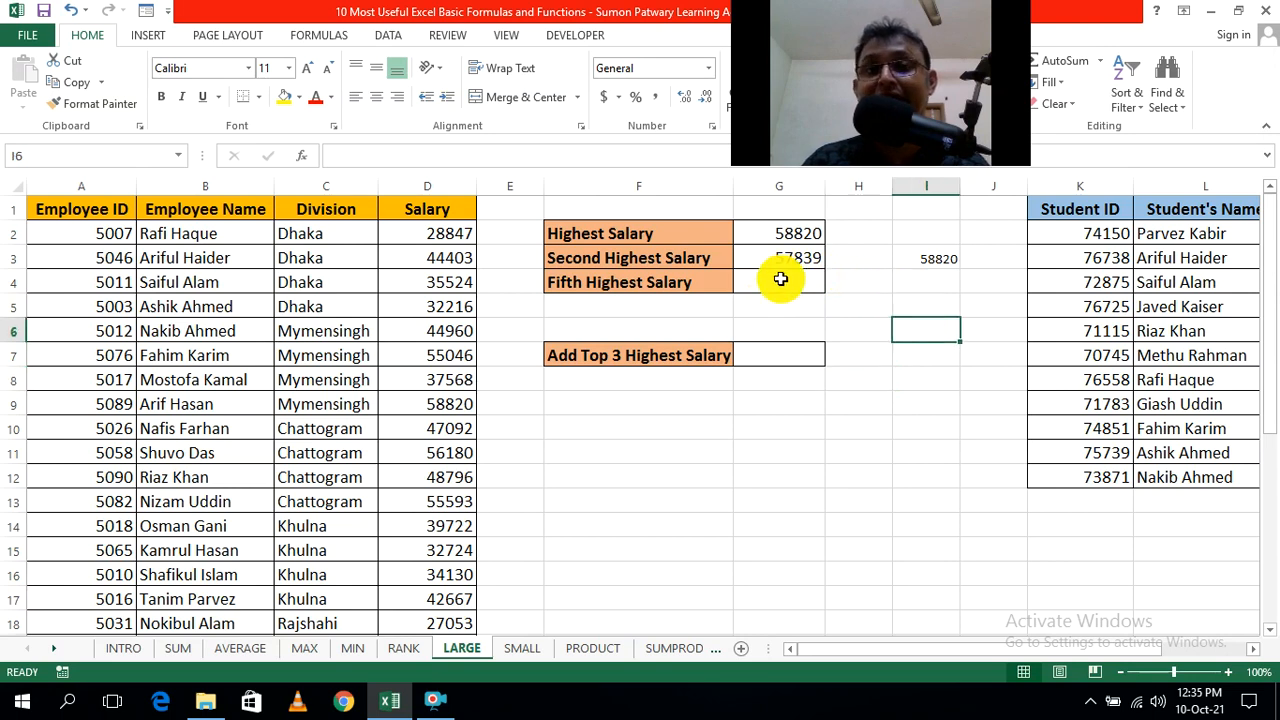
Step: Enter =LARGE(D2:D32,5) in cell G4 to return the fifth highest salary
left_click(780, 279)
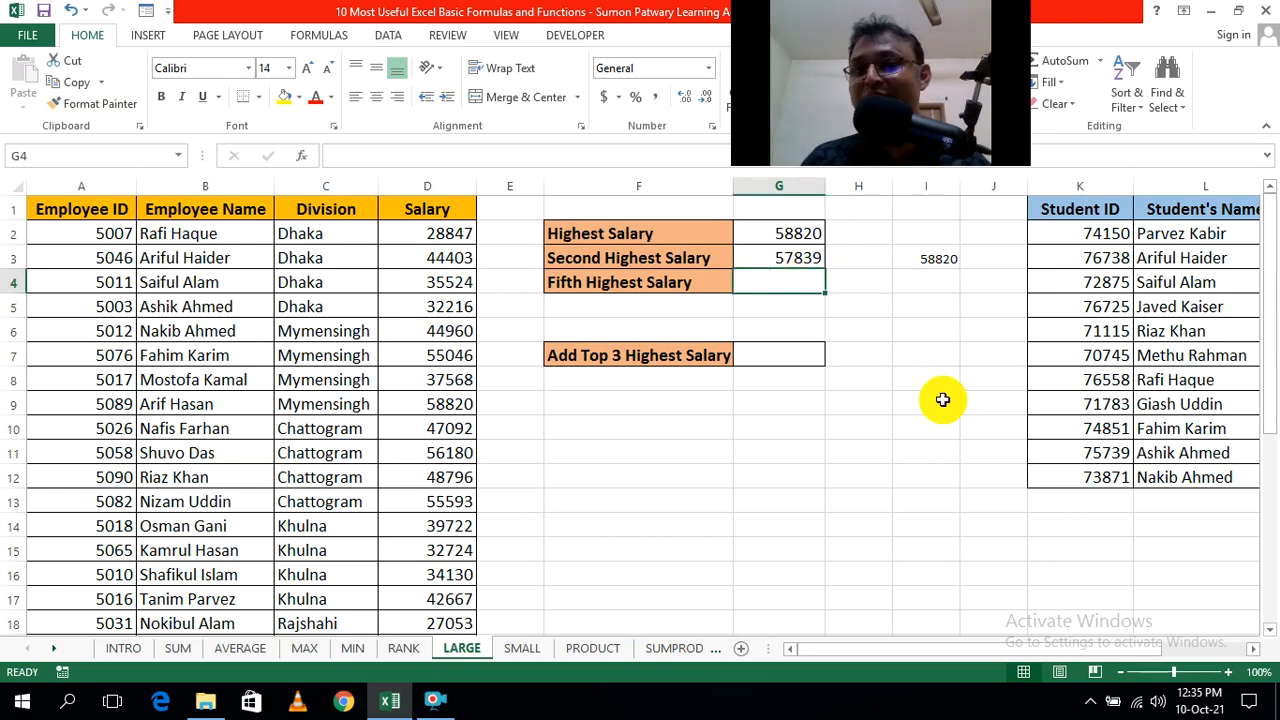
type("=")
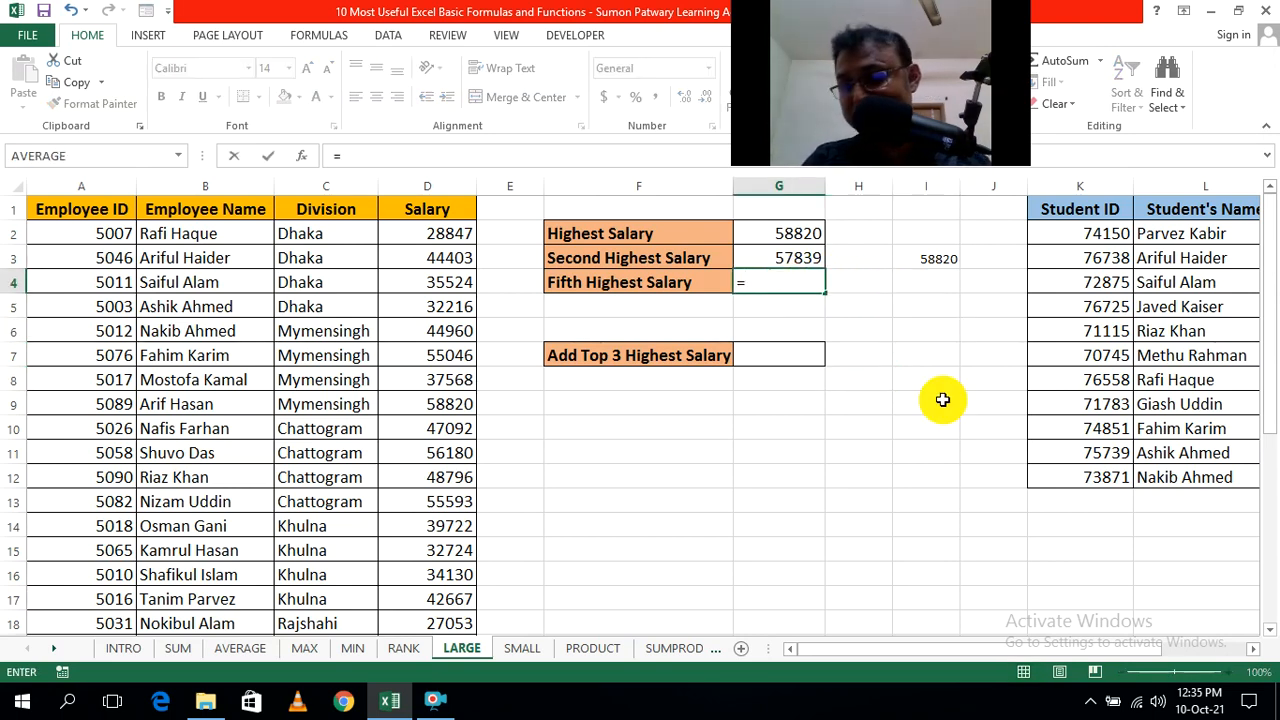
type("la")
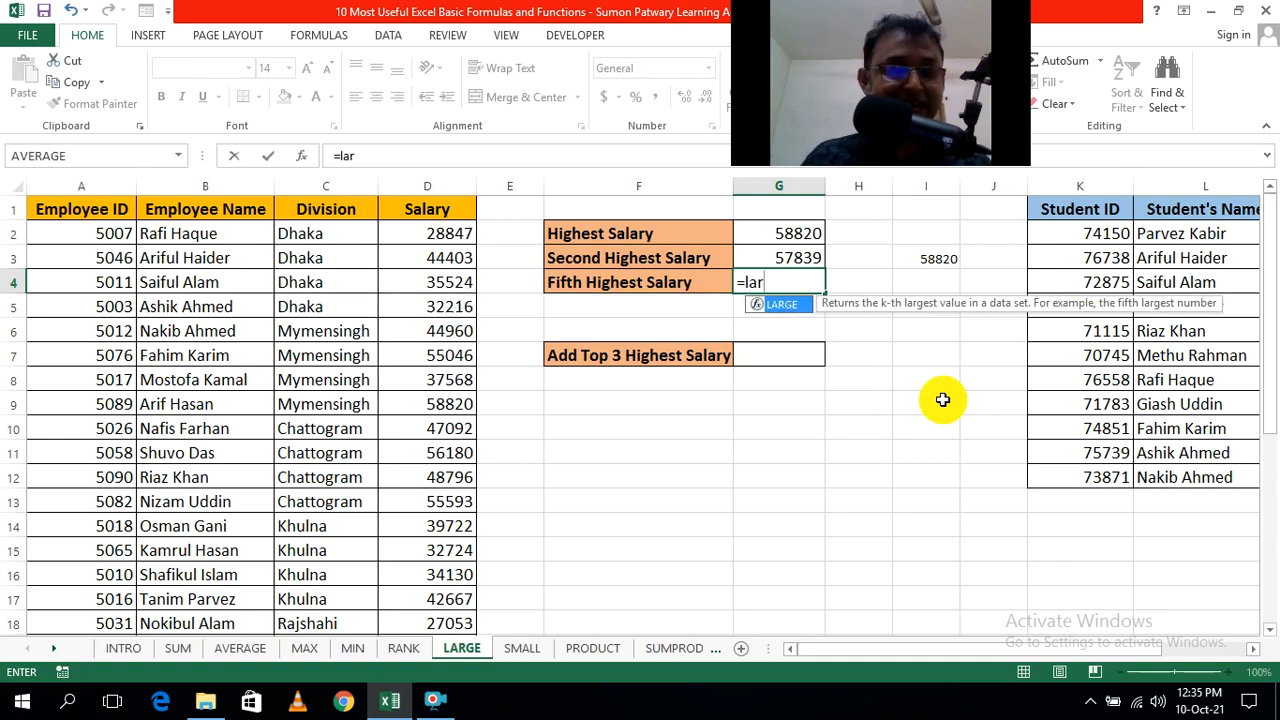
type("r")
key("Tab")
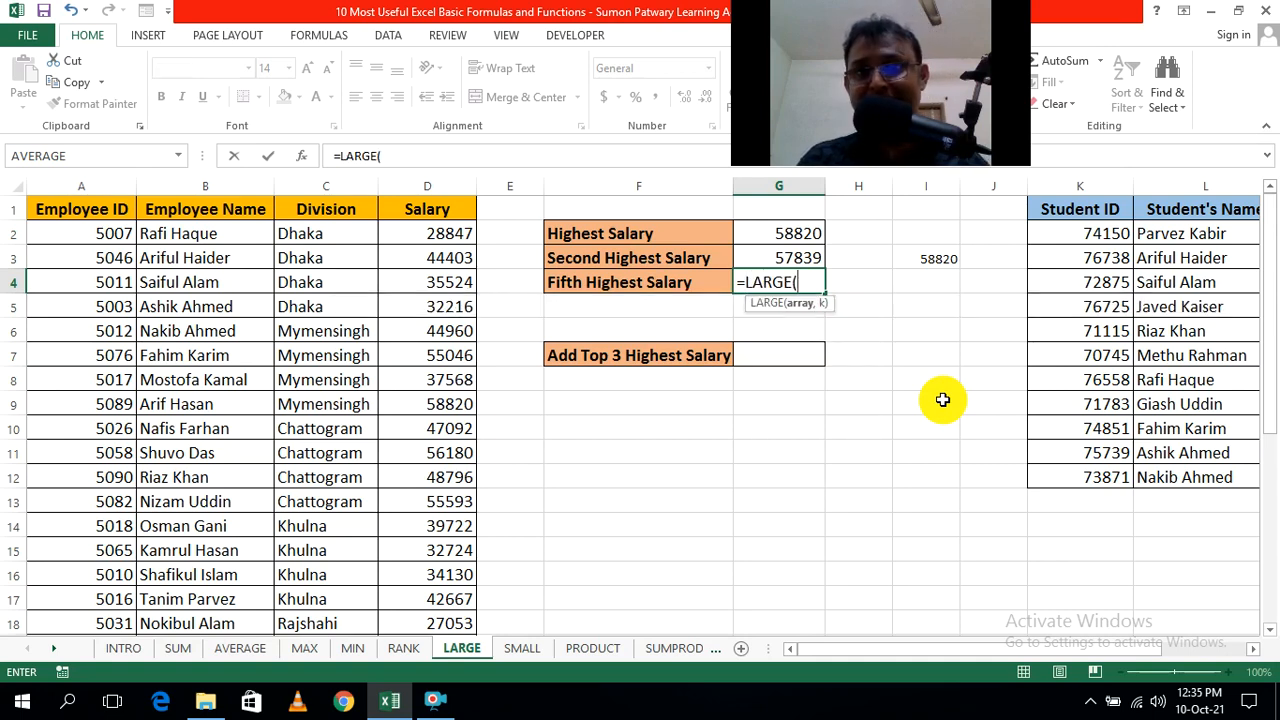
left_click(462, 233)
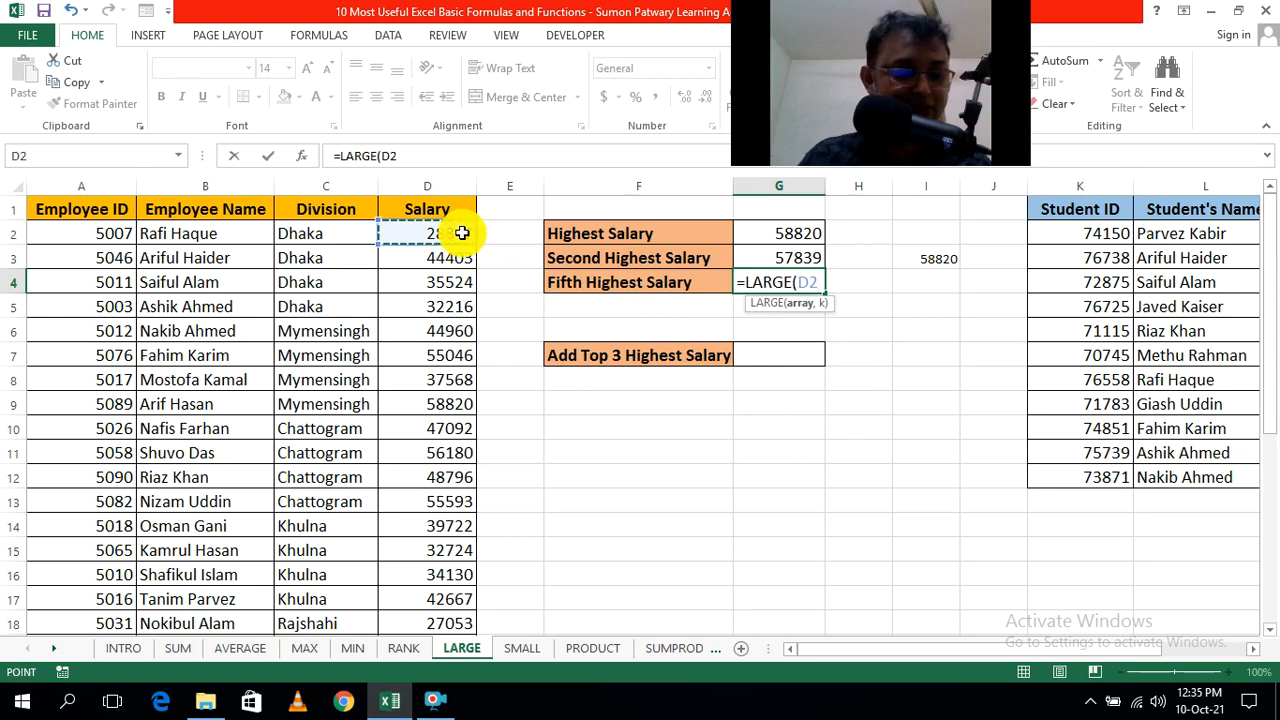
key("ctrl+shift+Down")
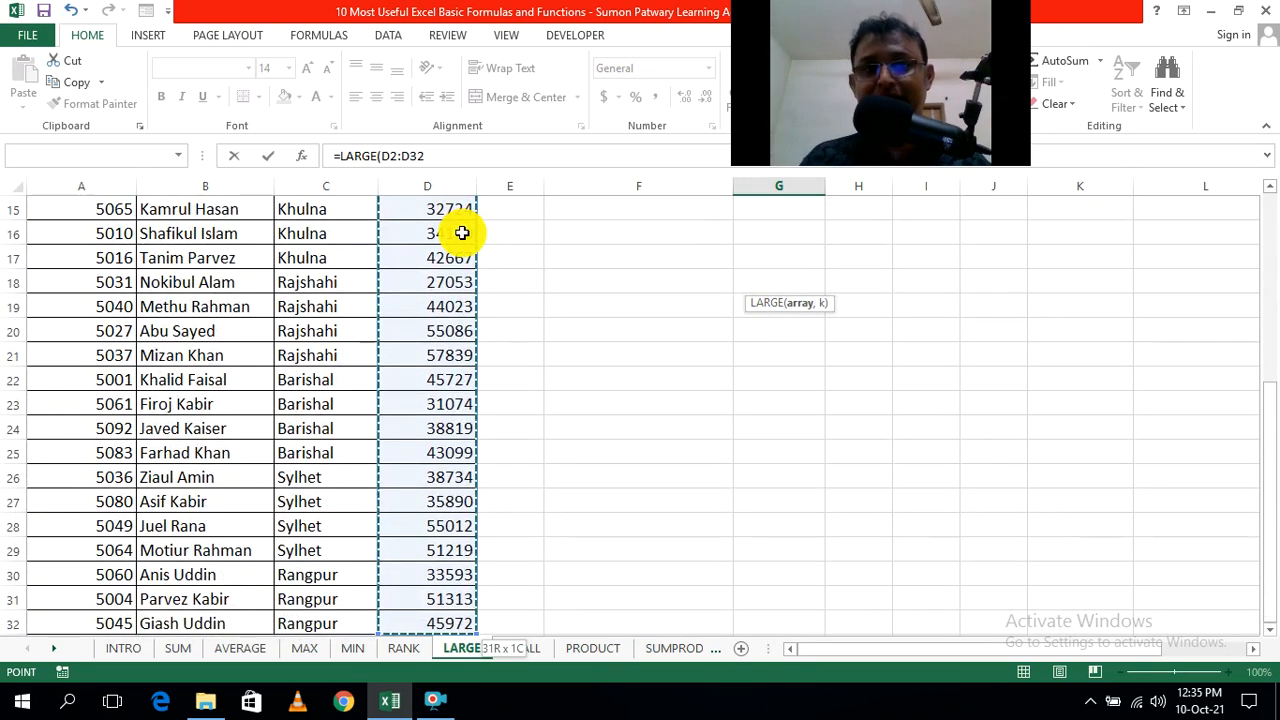
scroll(462, 233, "down", 1)
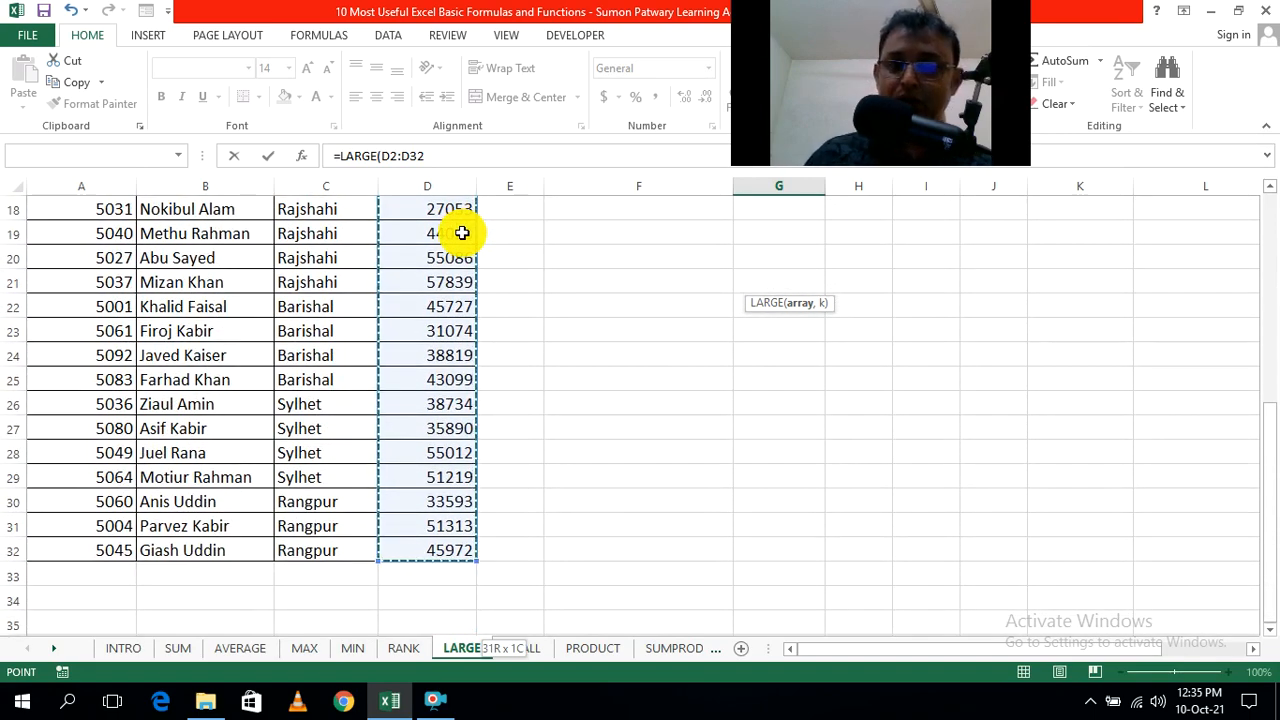
scroll(462, 233, "up", 6)
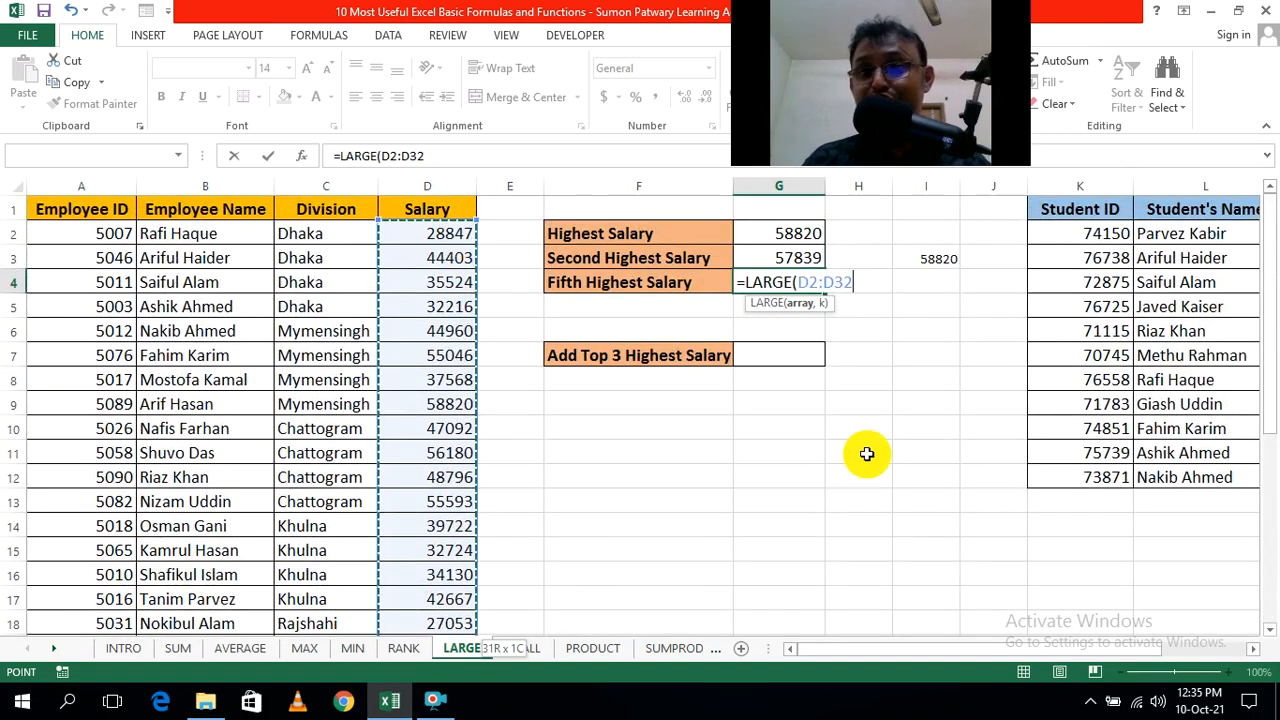
type(",5")
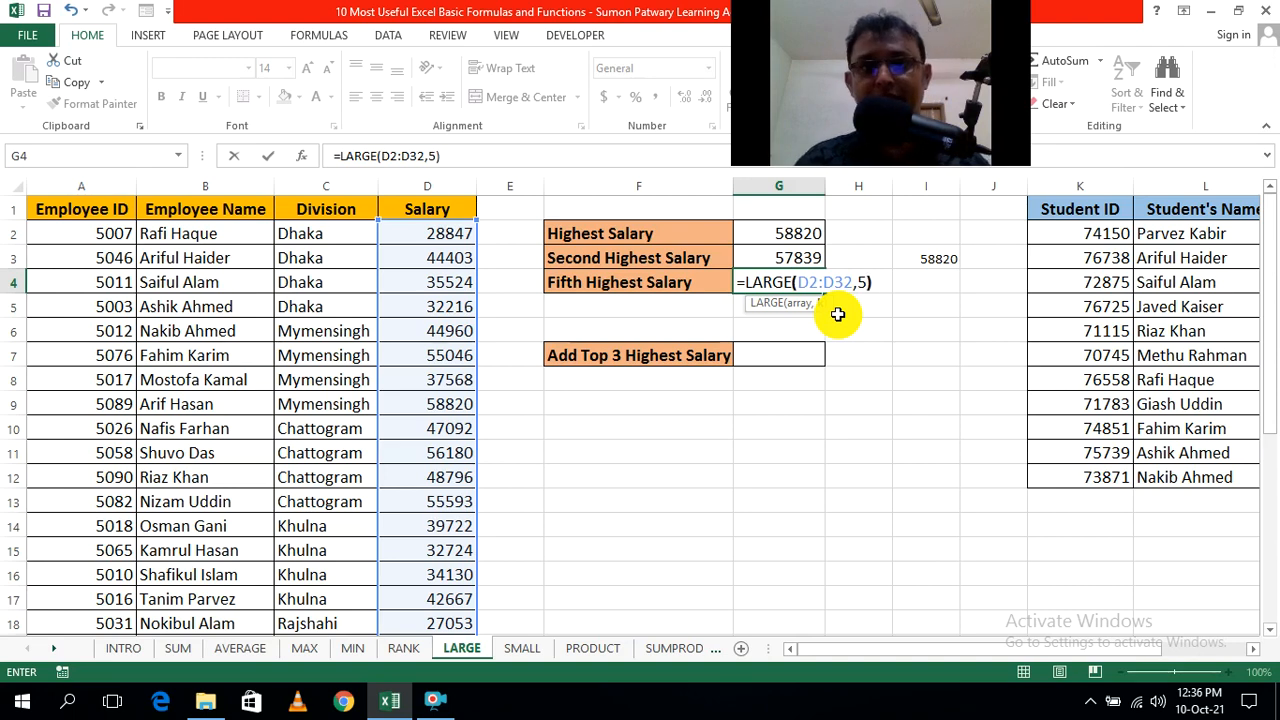
key("ctrl+Return")
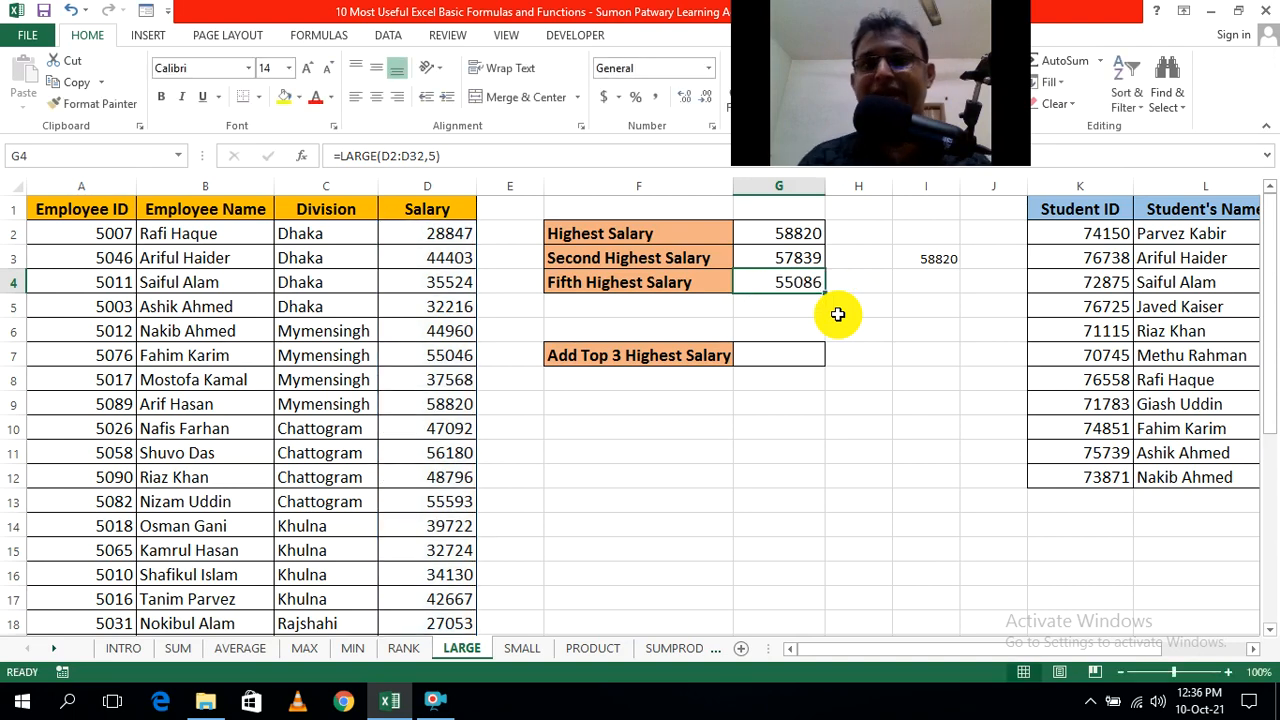
left_click(903, 354)
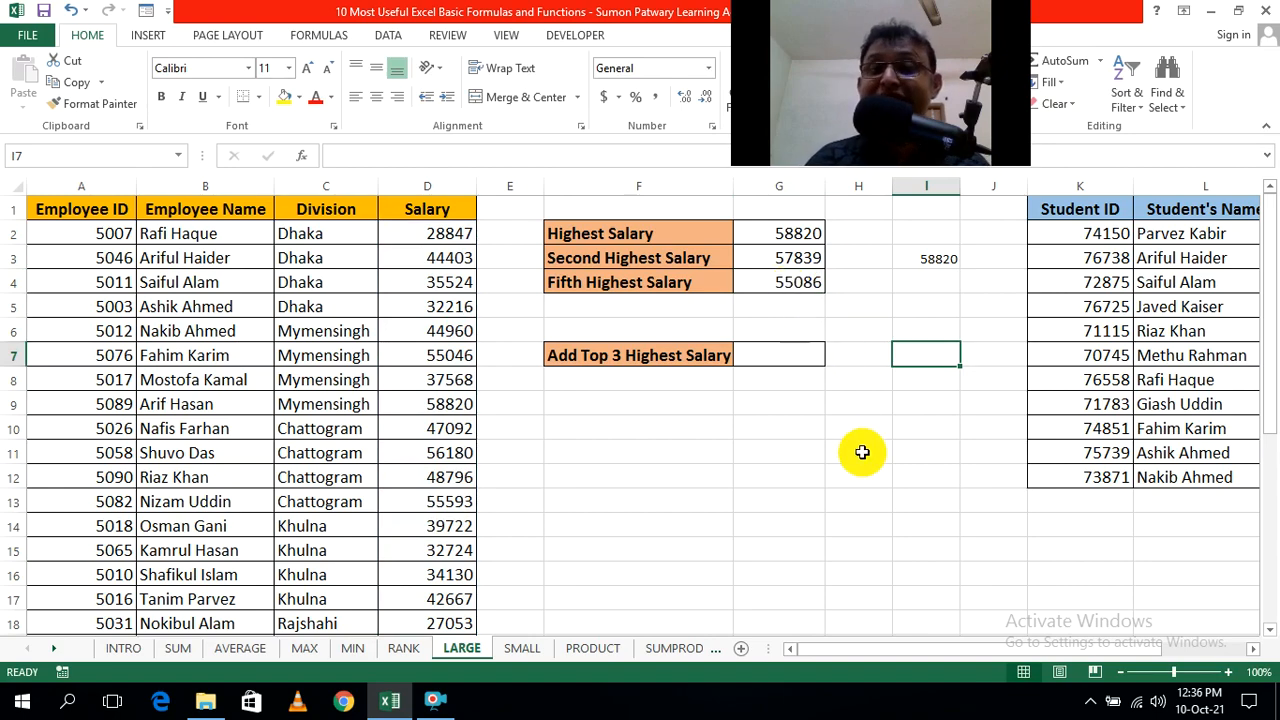
Step: List the rank numbers 1, 2 and 3 in cells G10 to G12 and widen column H
scroll(860, 452, "down", 1)
scroll(858, 452, "up", 1)
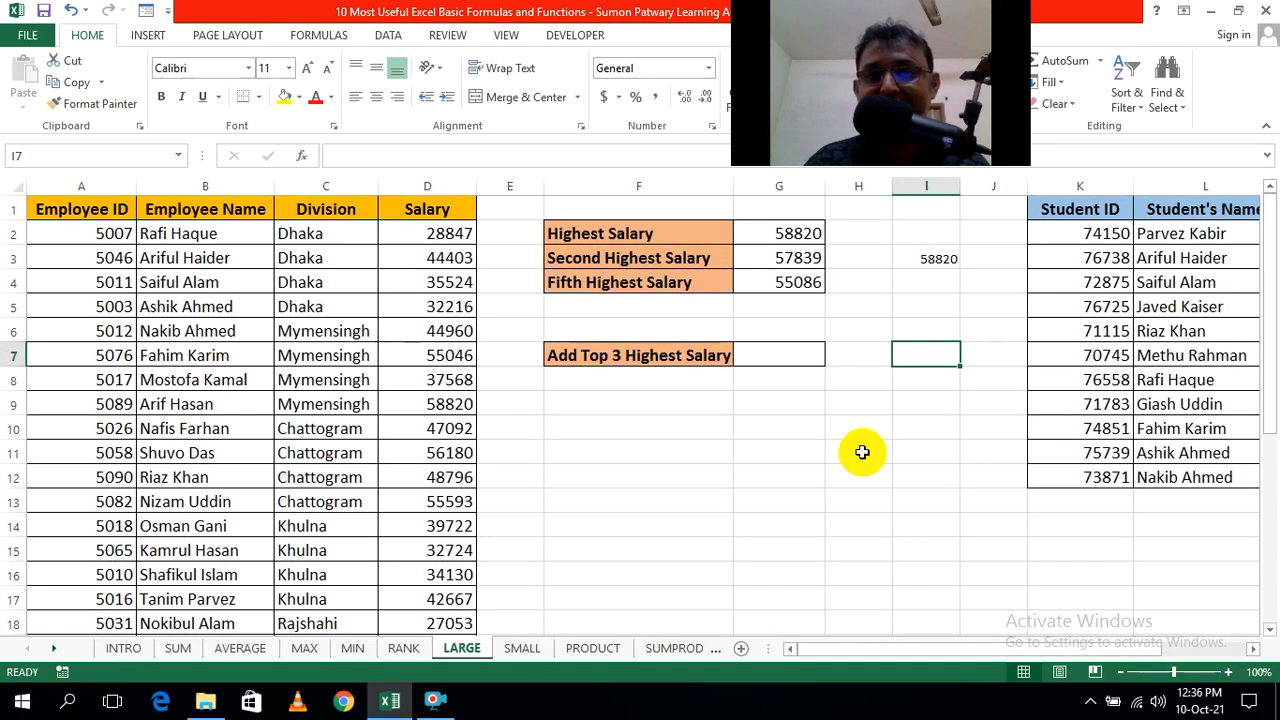
left_click(788, 435)
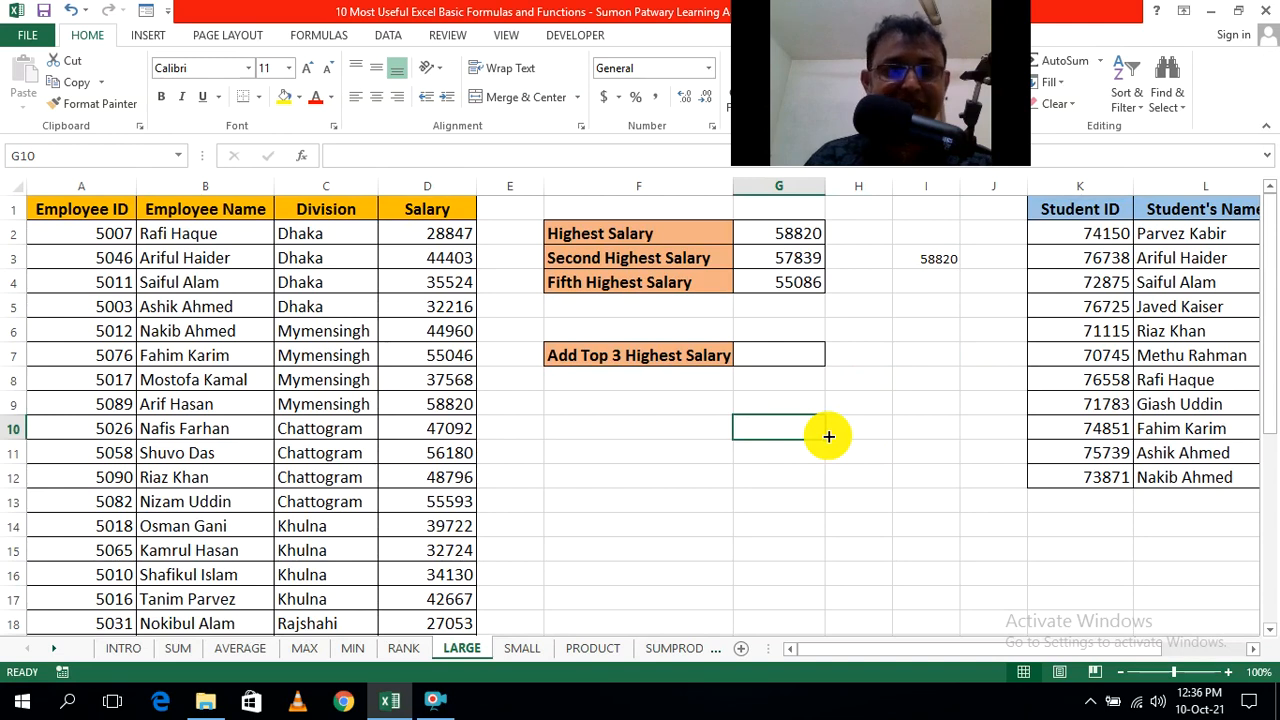
type("1")
key("Return")
type("2")
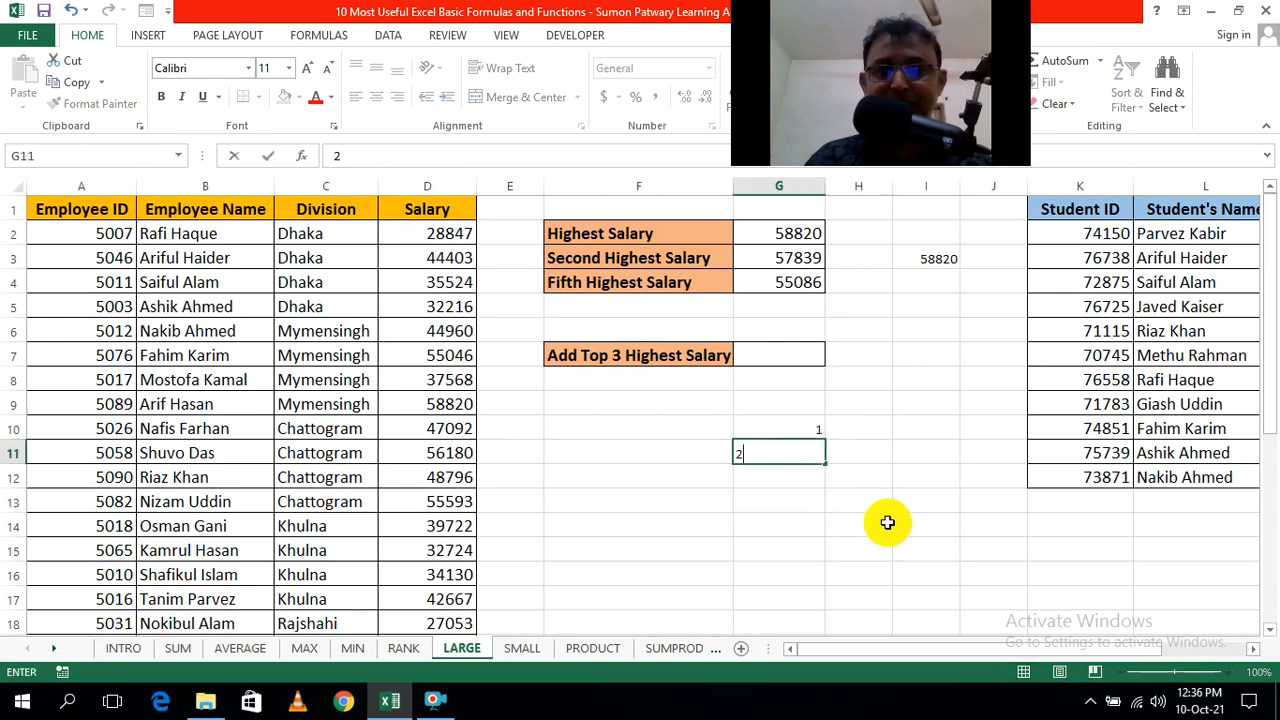
key("Return")
type("3")
left_click(937, 525)
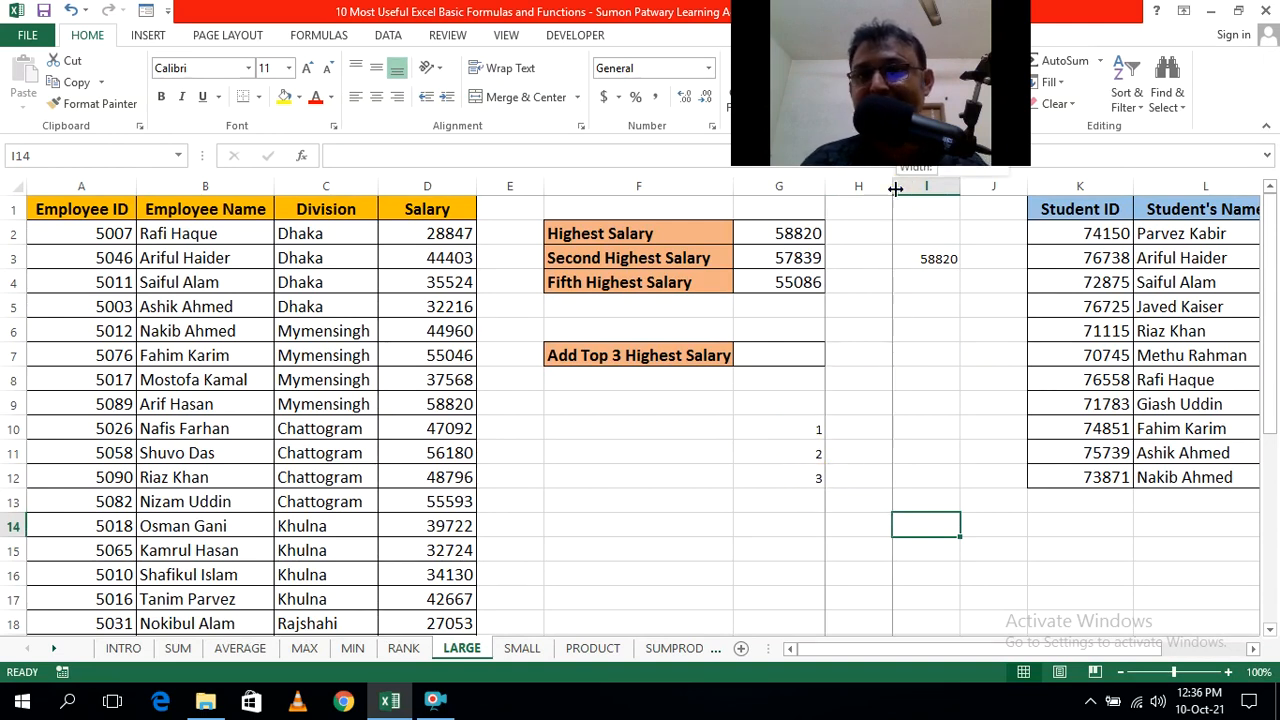
left_click_drag(893, 187, 937, 187)
left_click(920, 495)
Step: Start a LARGE formula in cell H10 with the Salary range D2:D32 as its array argument
left_click(876, 431)
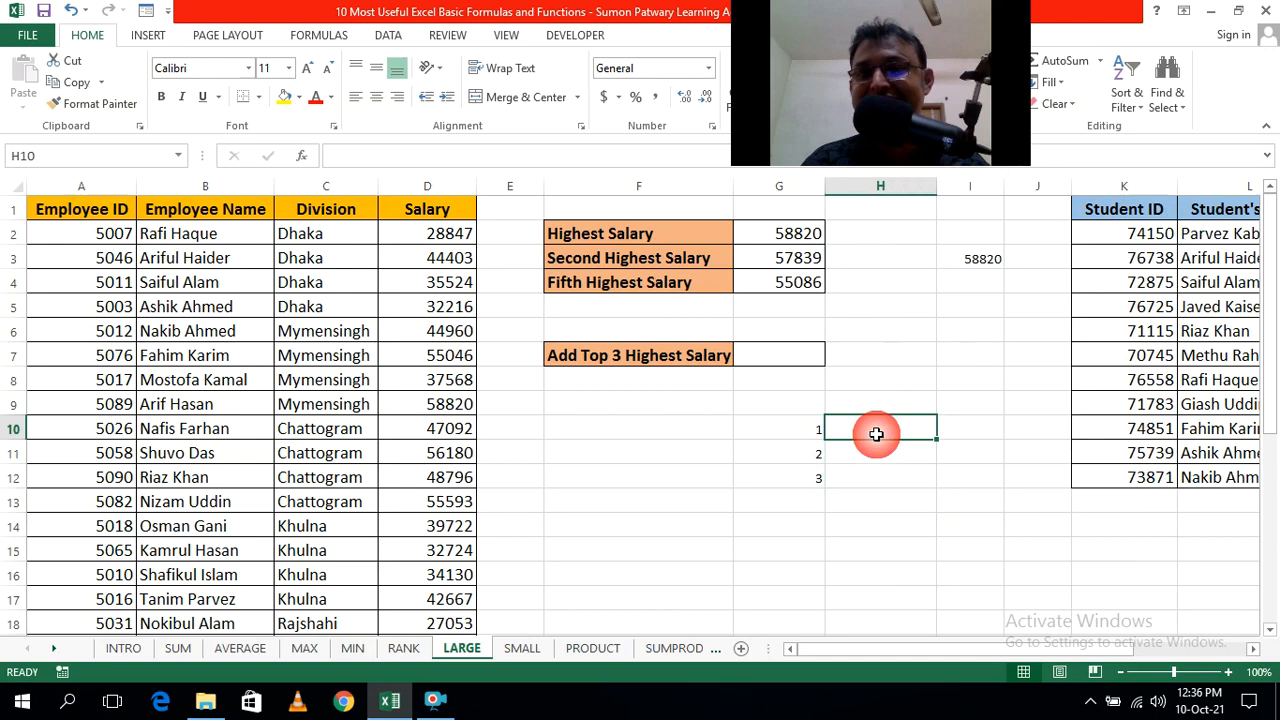
type("=")
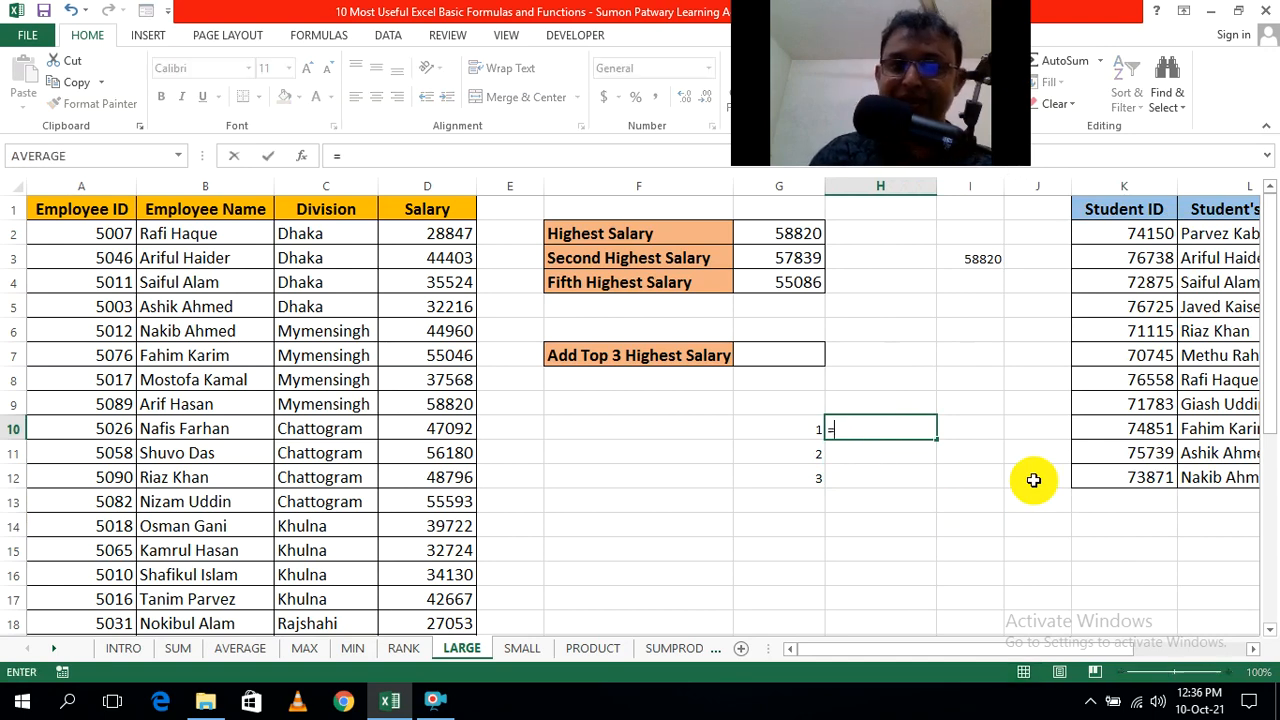
type("lar")
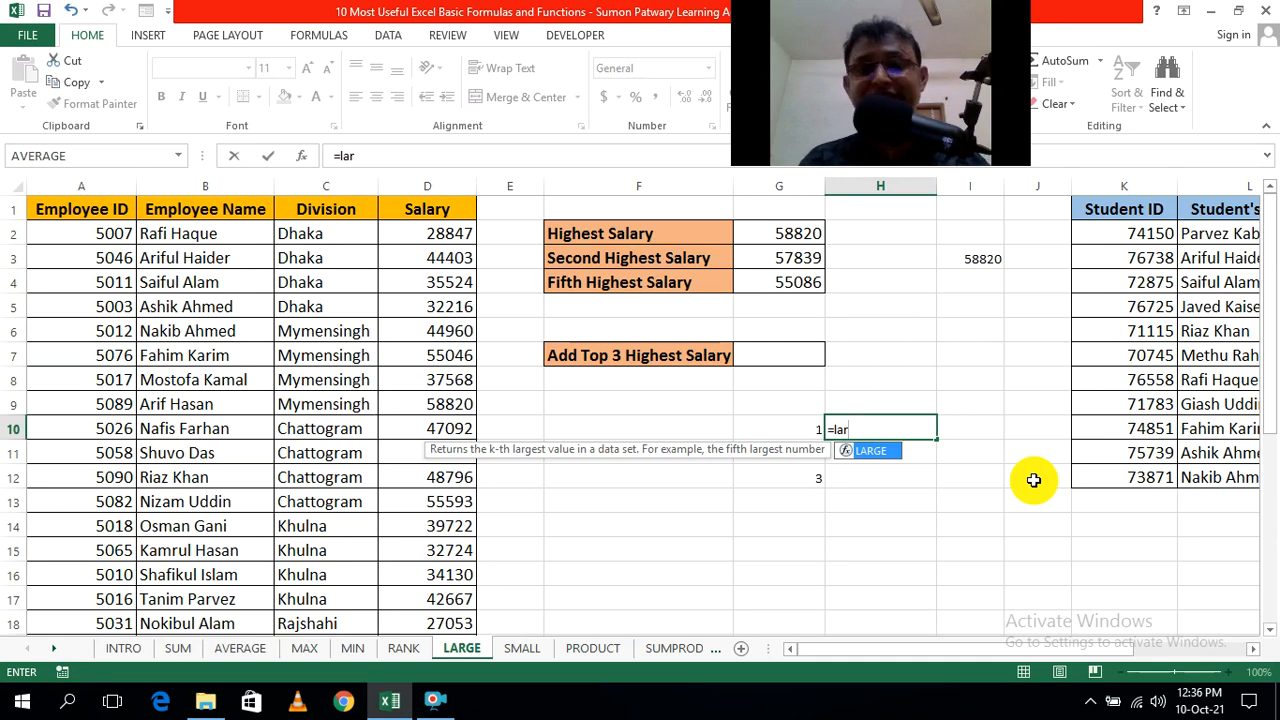
key("Tab")
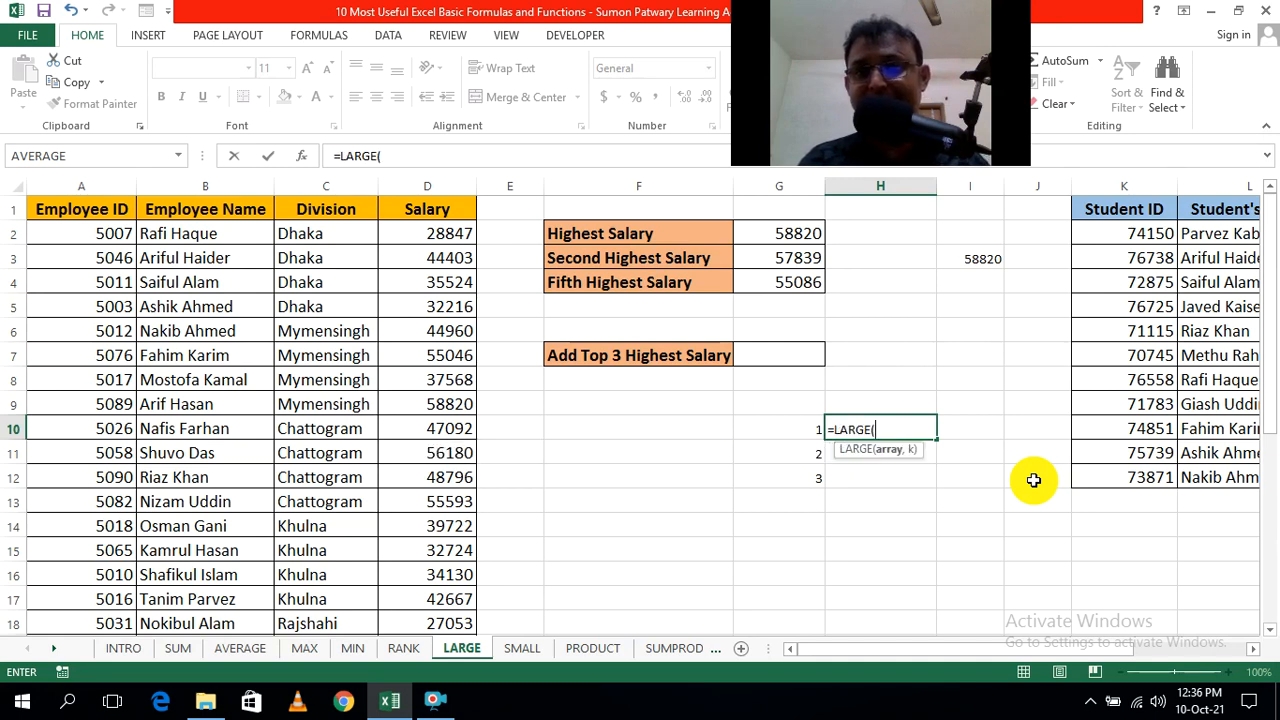
left_click(458, 236)
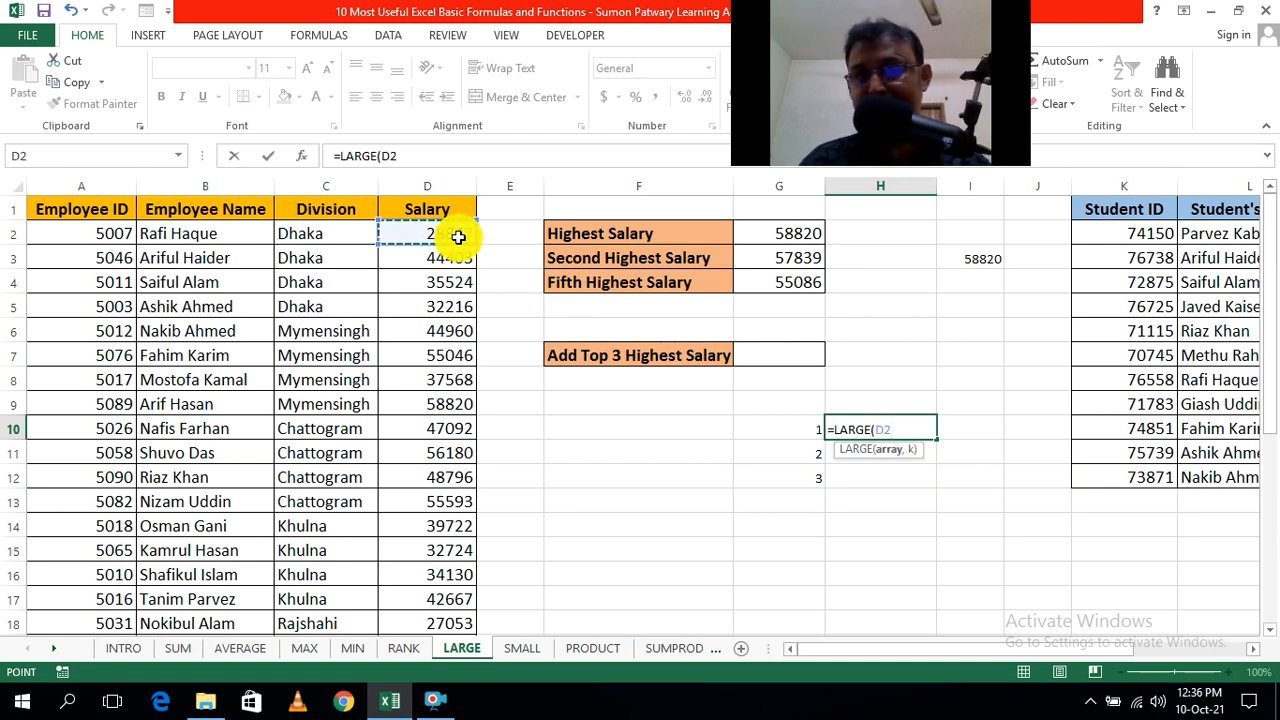
key("ctrl+shift+Down")
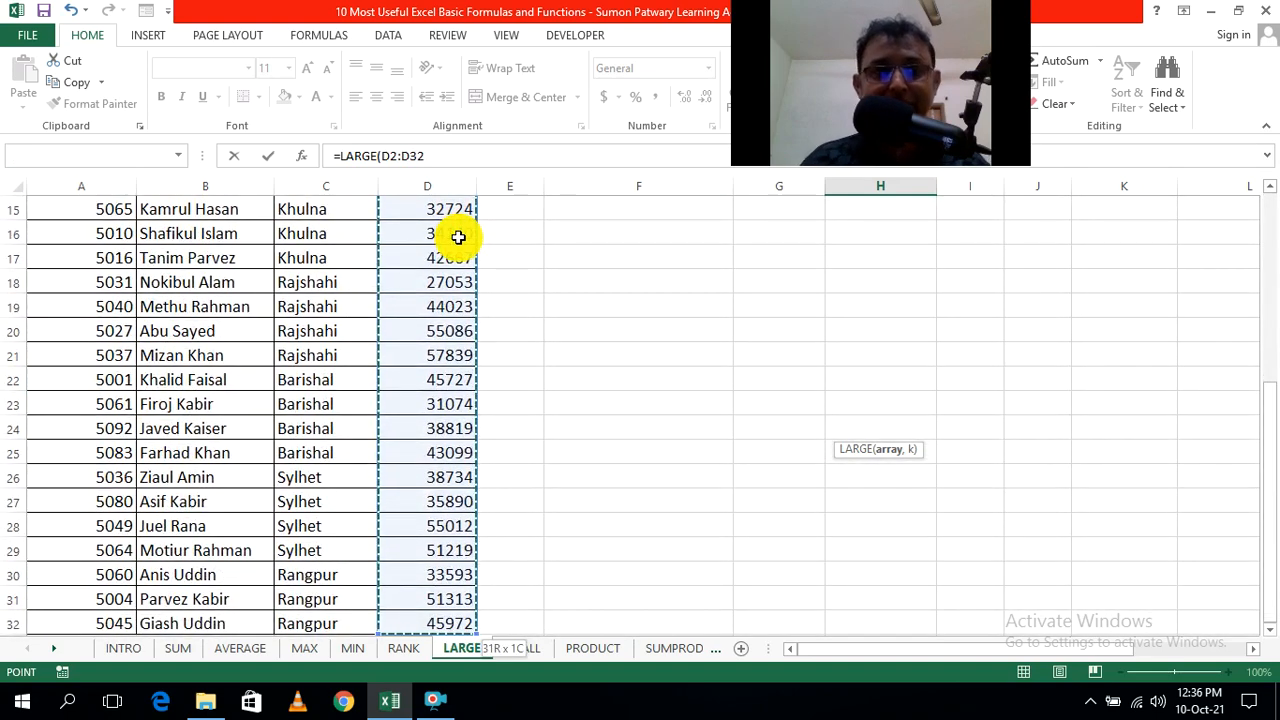
scroll(458, 236, "down", 1)
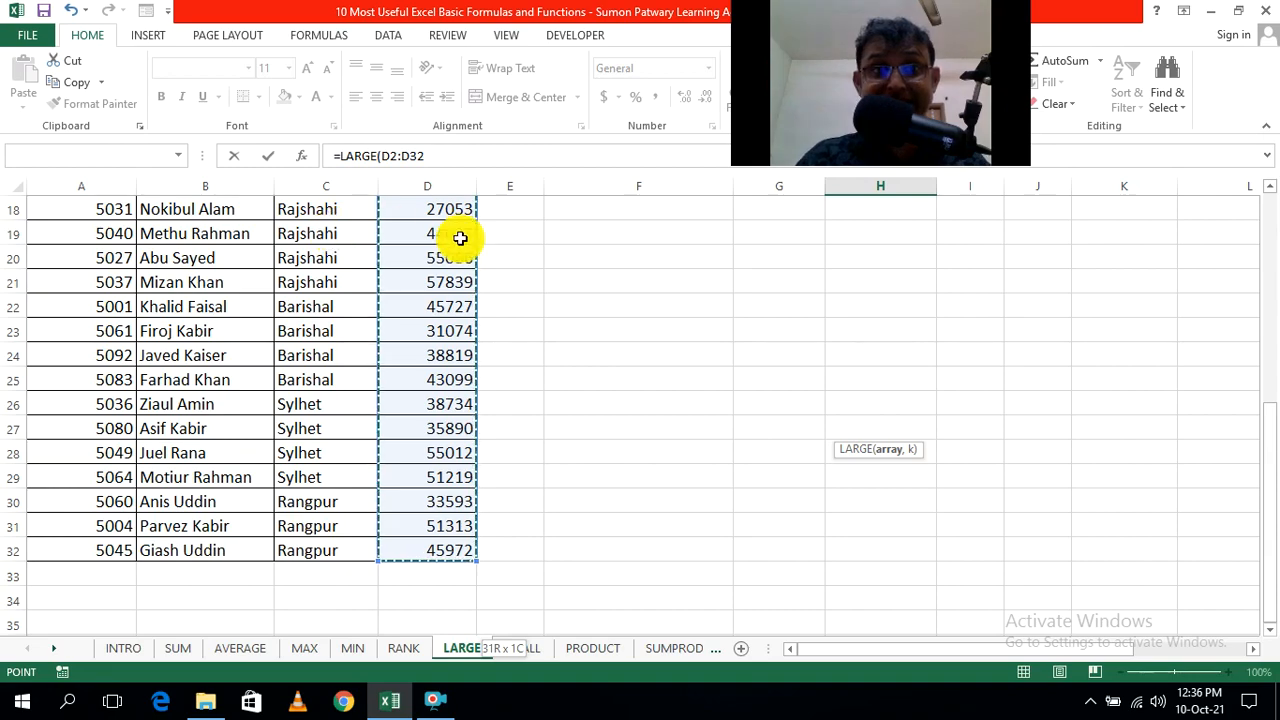
scroll(460, 238, "up", 4)
scroll(477, 277, "down", 6)
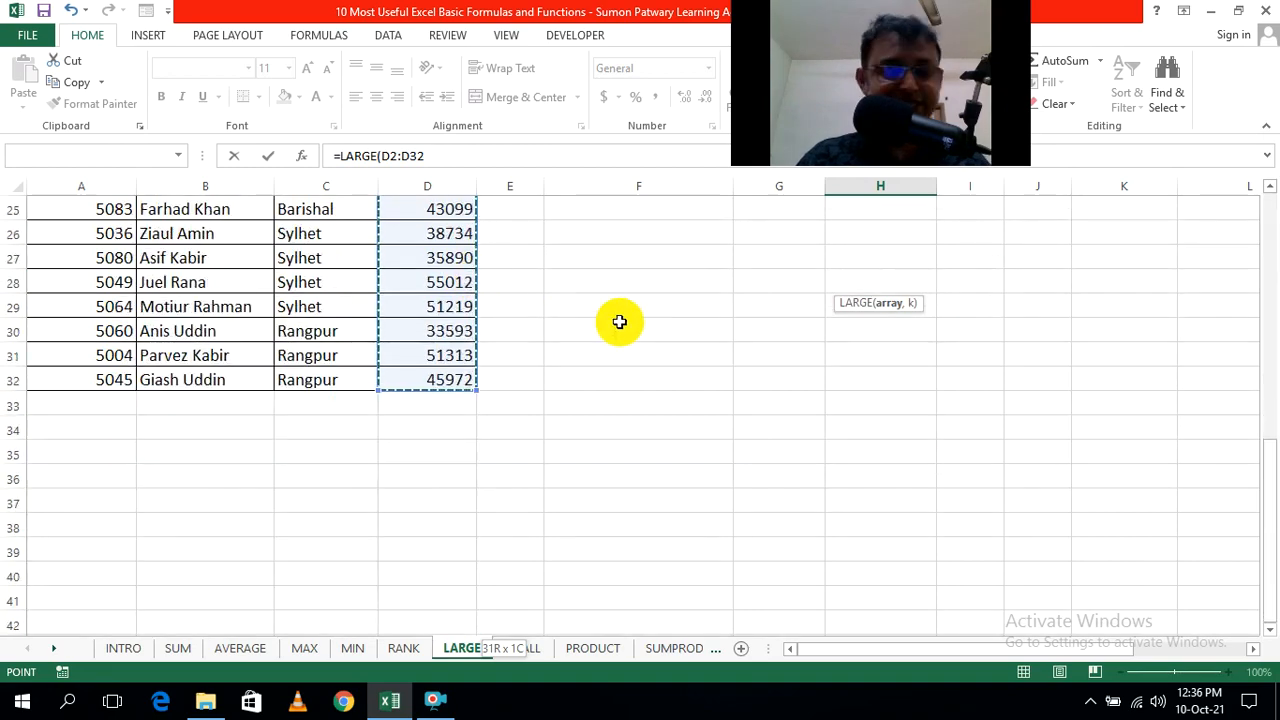
scroll(620, 321, "up", 8)
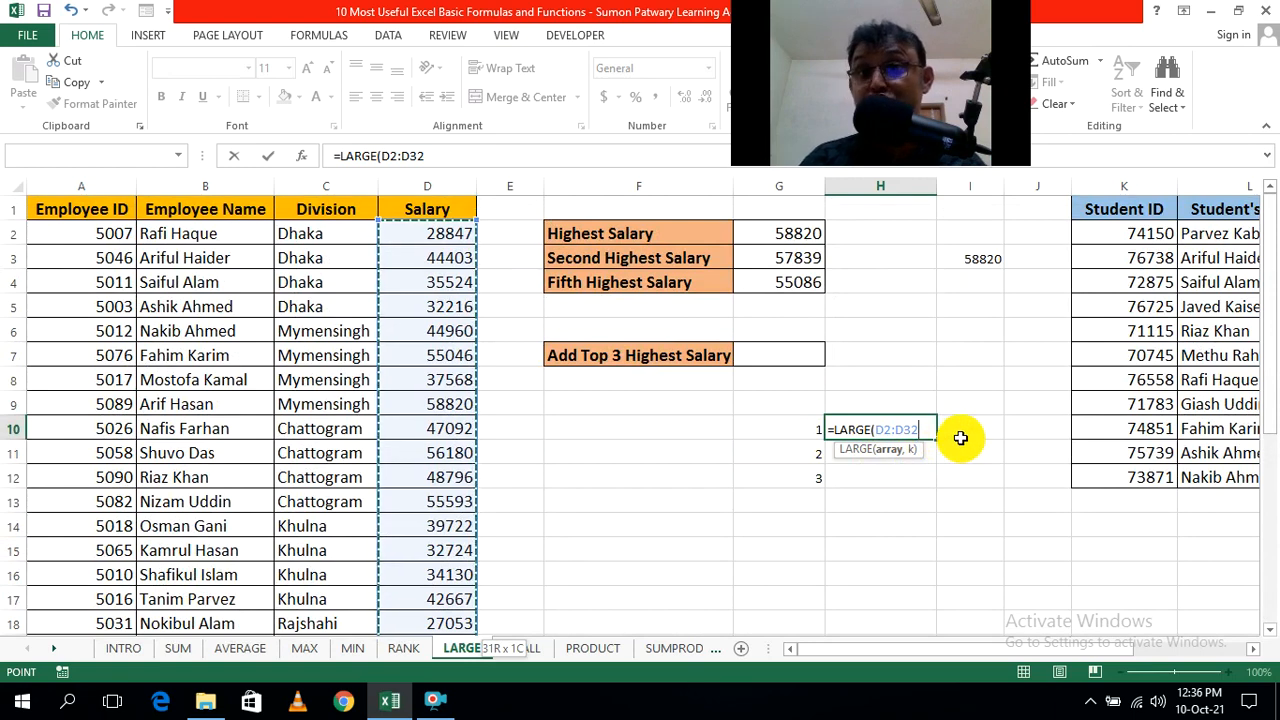
type(",")
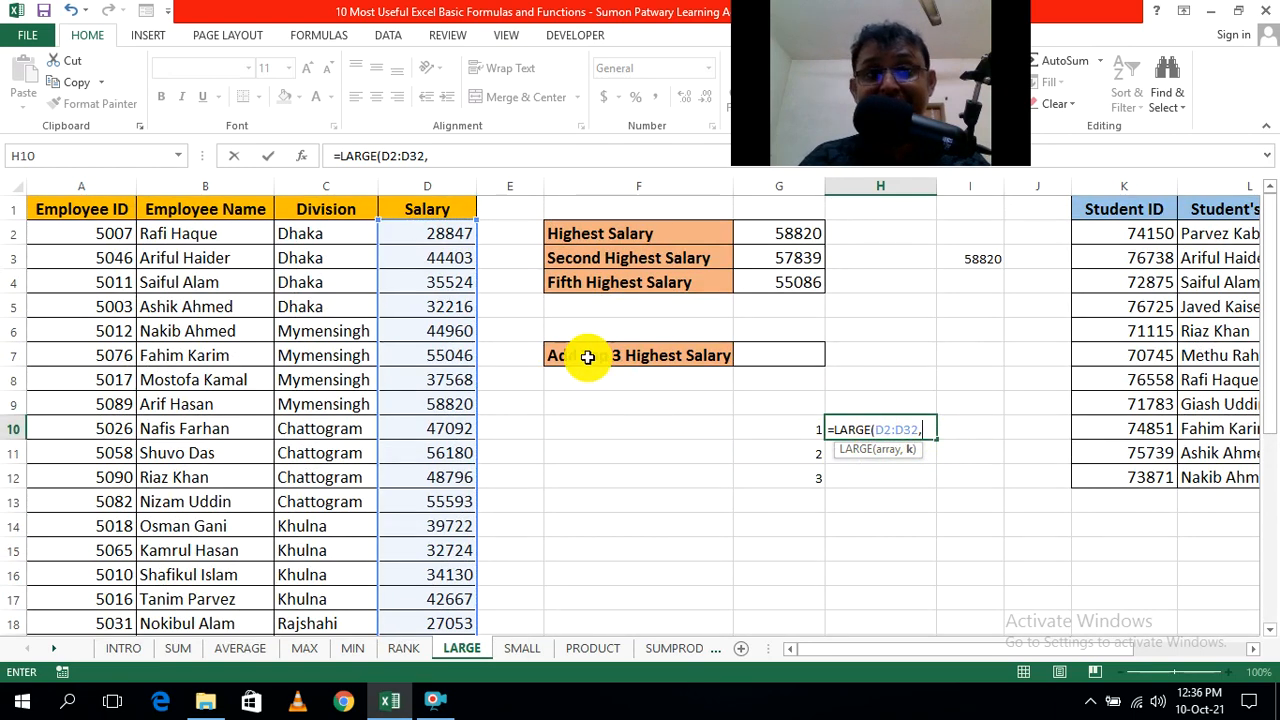
scroll(449, 375, "down", 5)
scroll(471, 532, "down", 1)
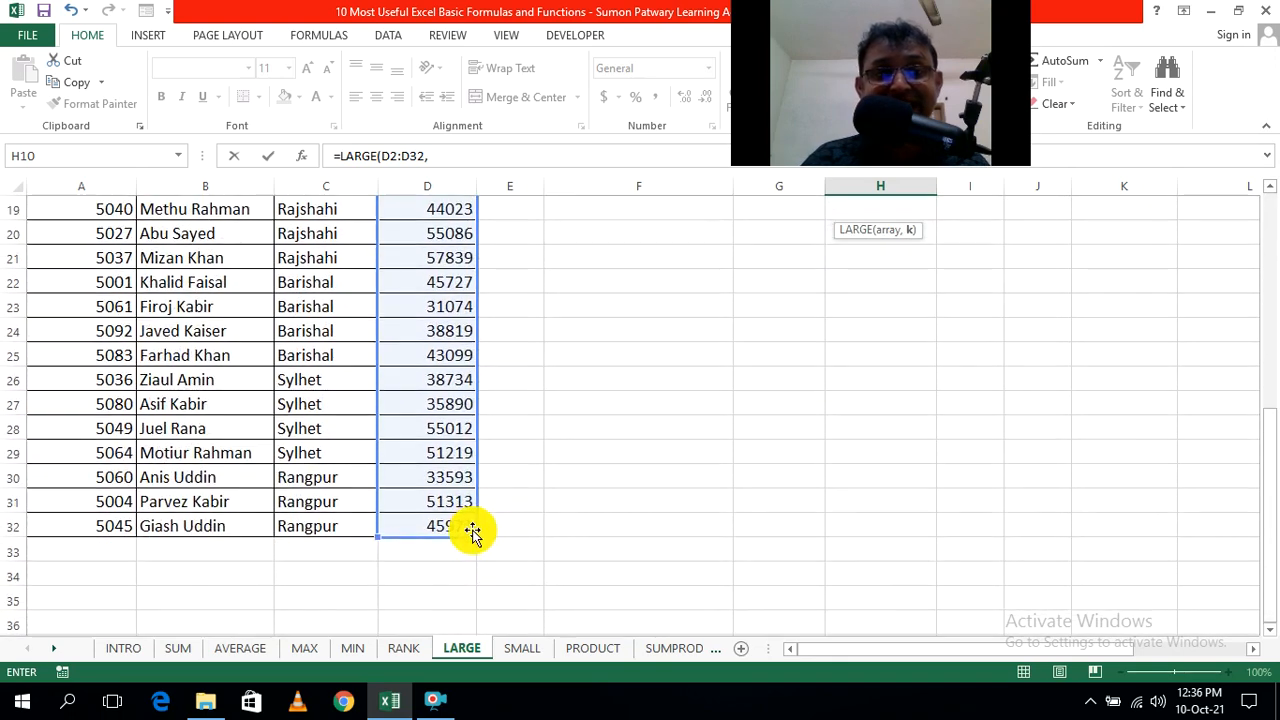
scroll(471, 530, "up", 6)
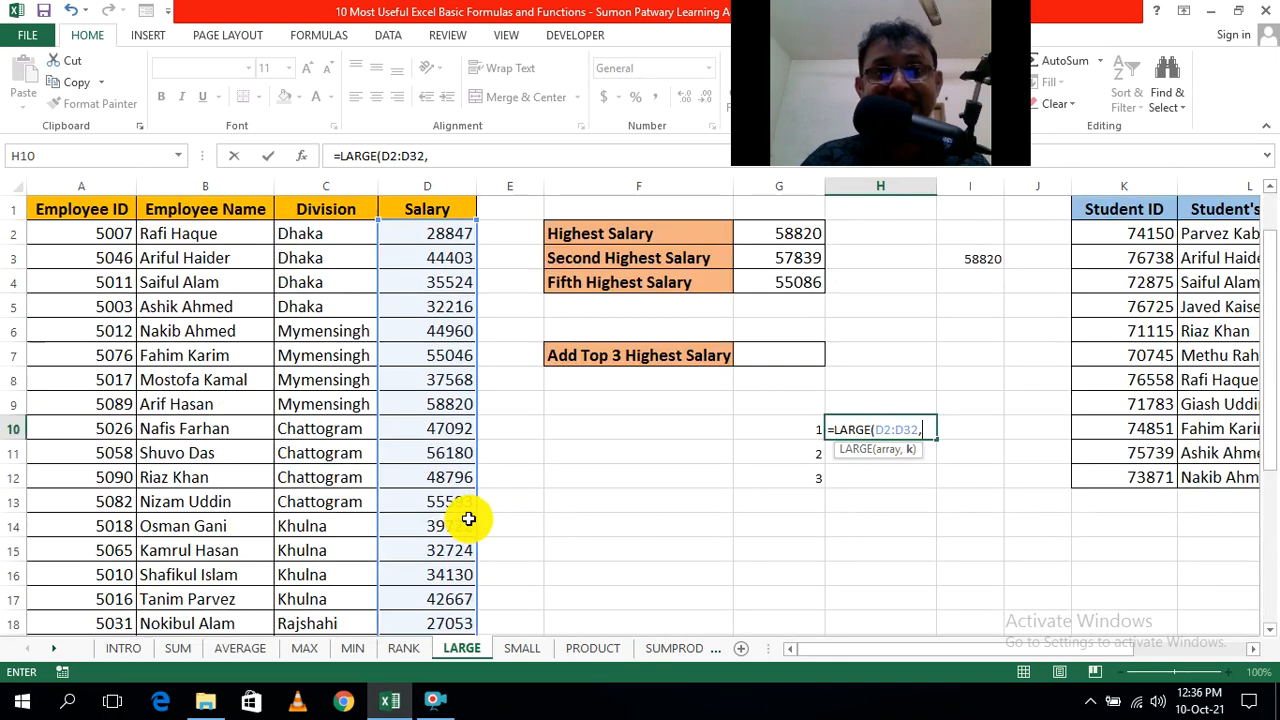
Step: Make the H10 array absolute and complete the formula as =LARGE($D$2:$D$32,G10), taking k from the rank cell
left_click(916, 429)
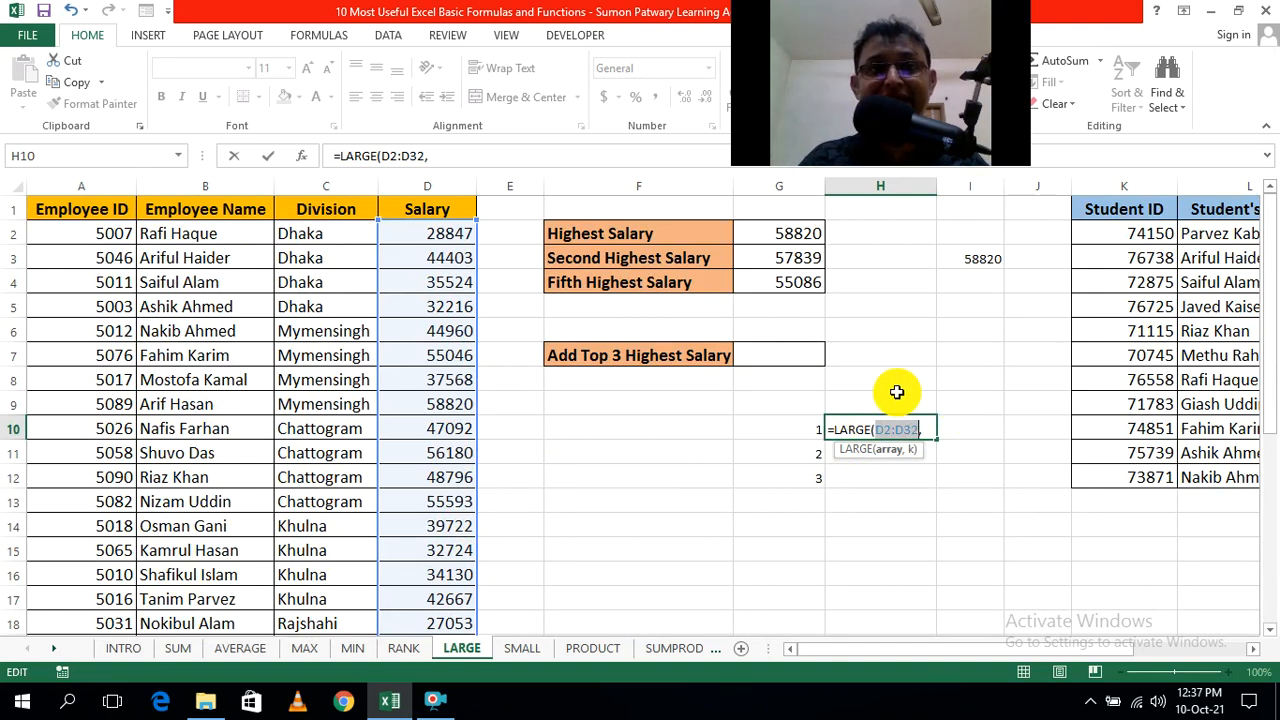
scroll(425, 282, "down", 10)
scroll(425, 283, "up", 10)
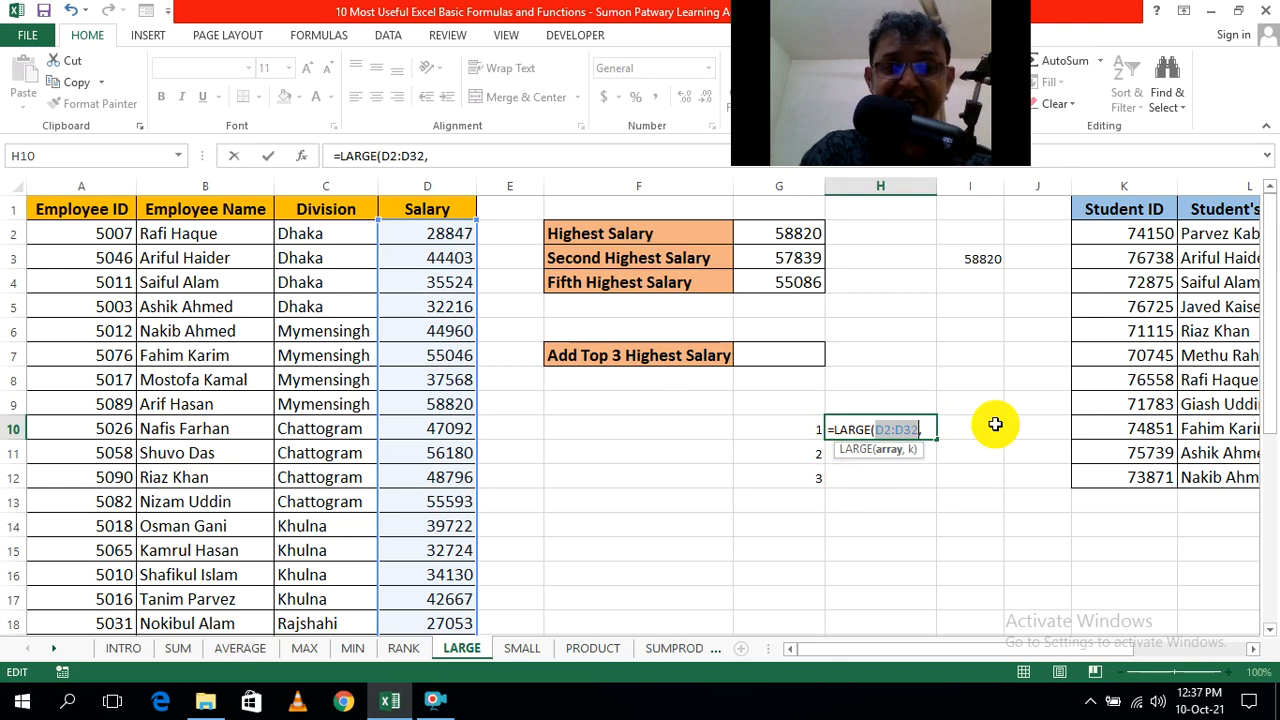
key("F4")
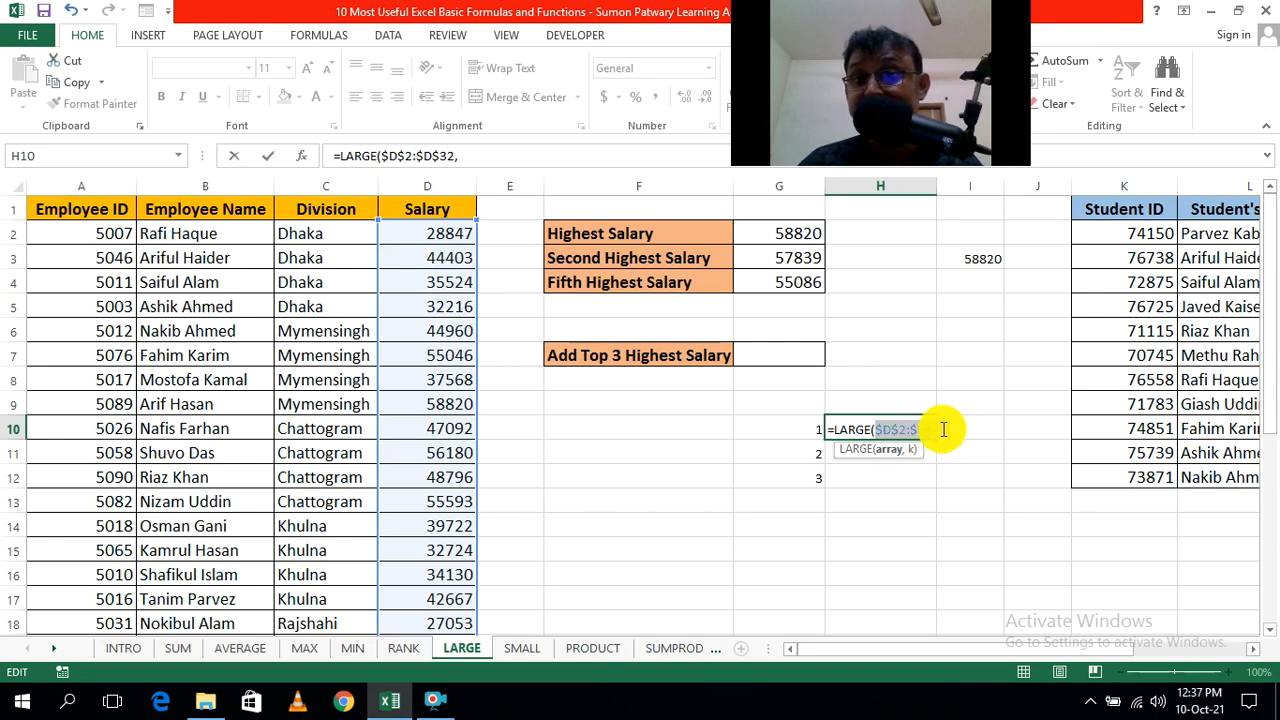
mouse_move(931, 429)
left_mouse_down()
mouse_move(994, 429)
mouse_move(951, 430)
left_mouse_up()
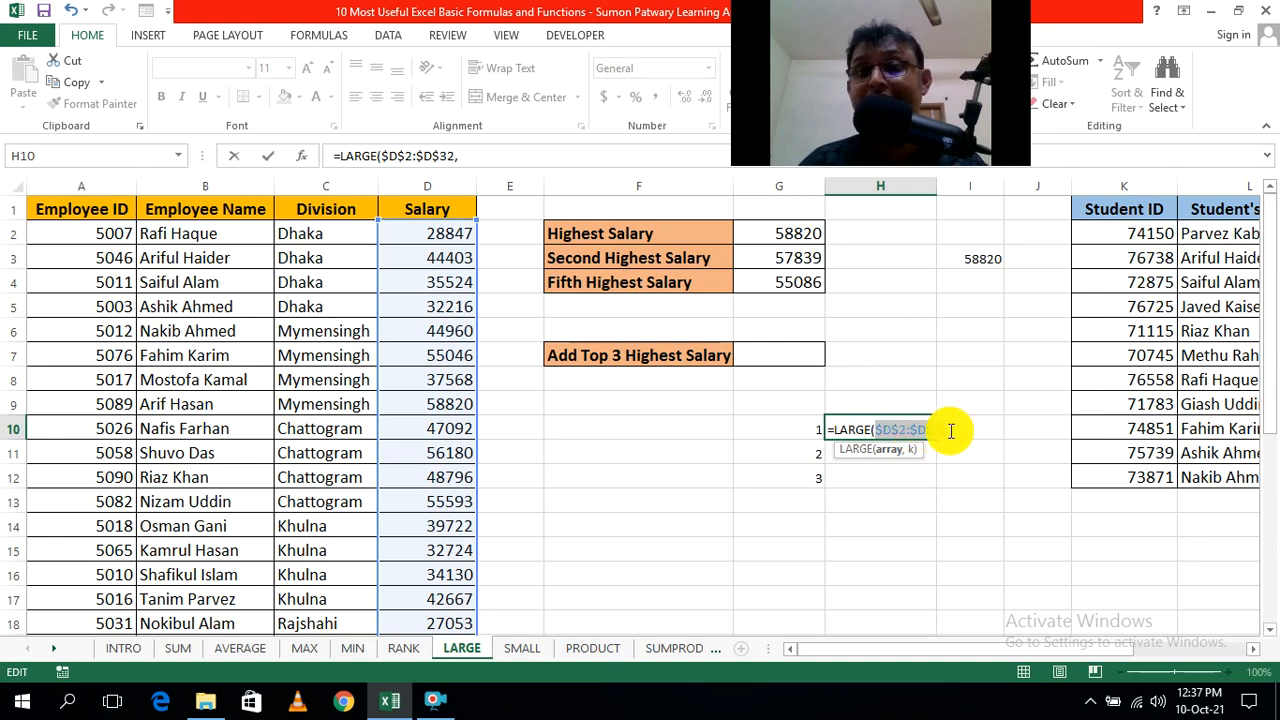
left_click(958, 430)
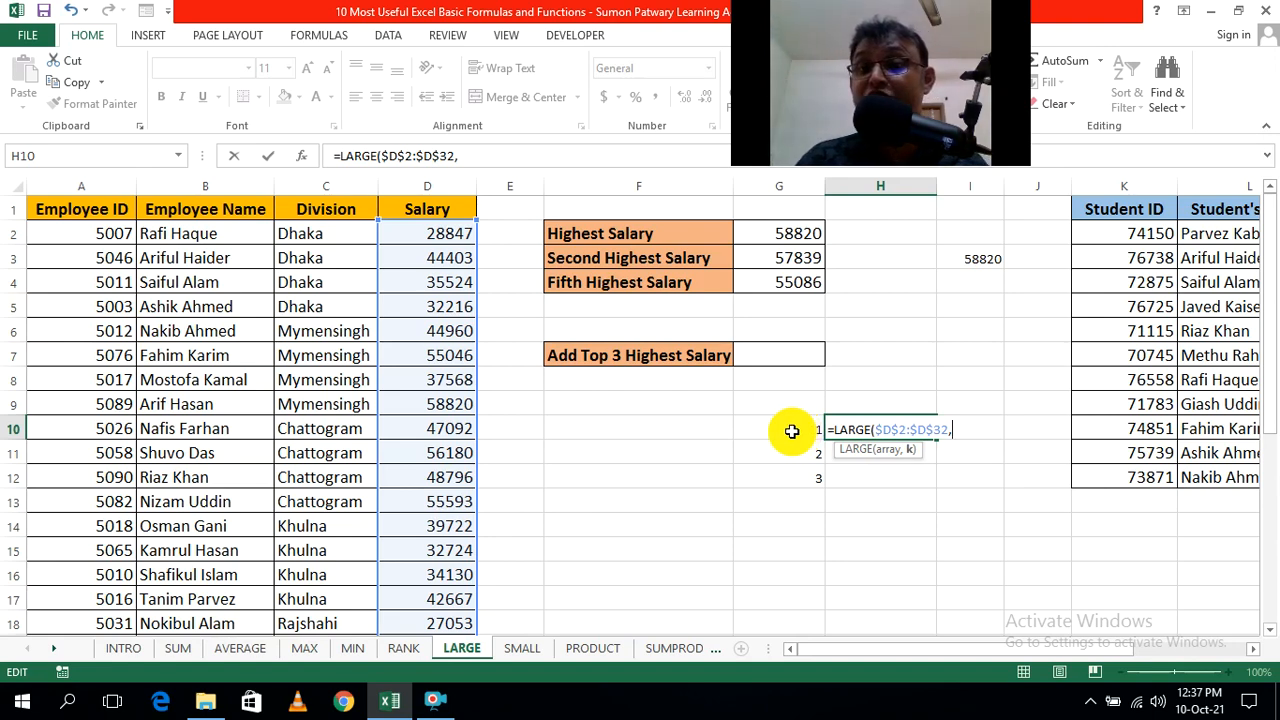
left_click(791, 431)
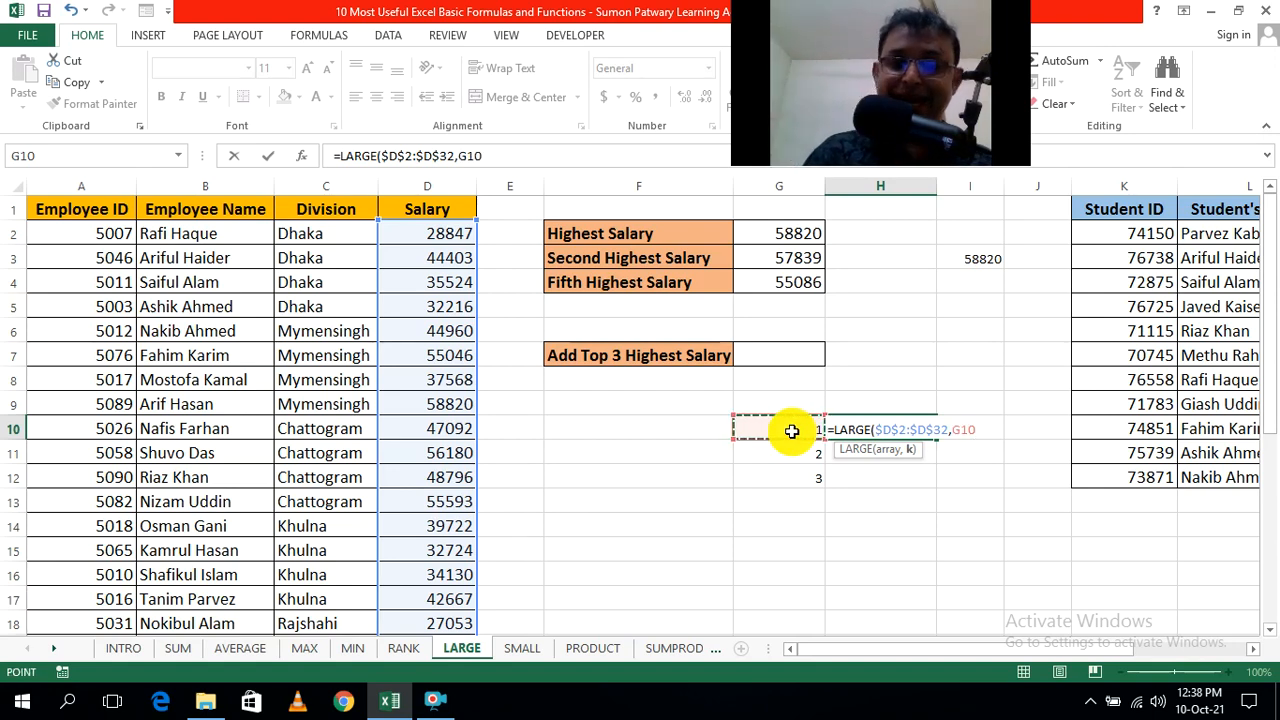
type(")")
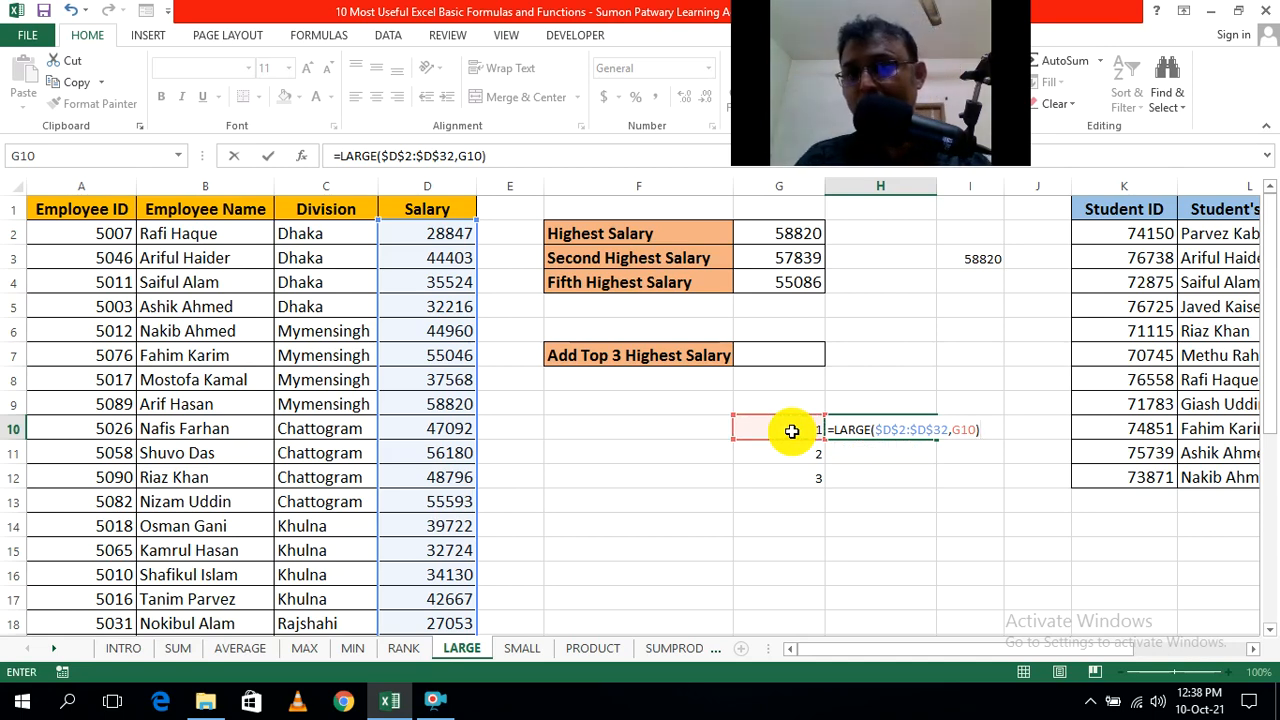
key("ctrl+Return")
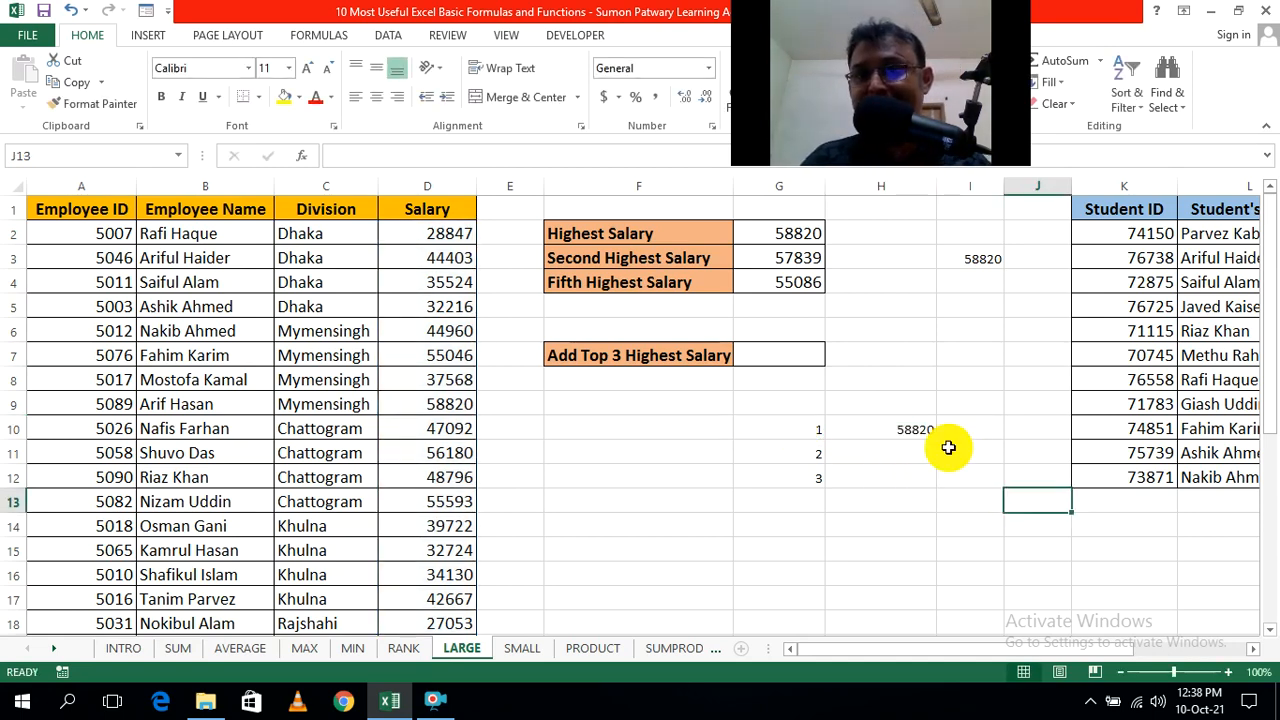
Step: Fill the LARGE formula from cell H10 down through H12 to return the salaries for all three ranks
left_click_drag(939, 439, 930, 486)
left_click(980, 503)
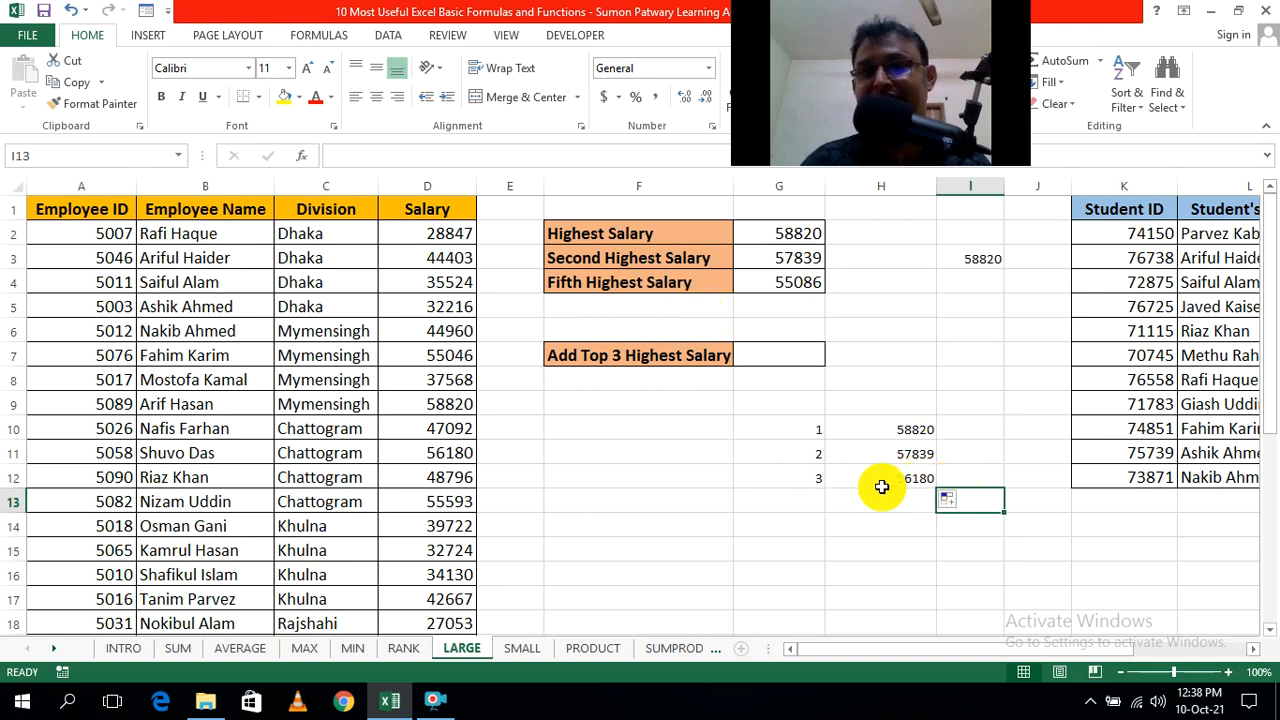
Step: Try other ranks in cell G12, first 5 and then 10, to test the linked LARGE formula
left_click(815, 478)
type("5")
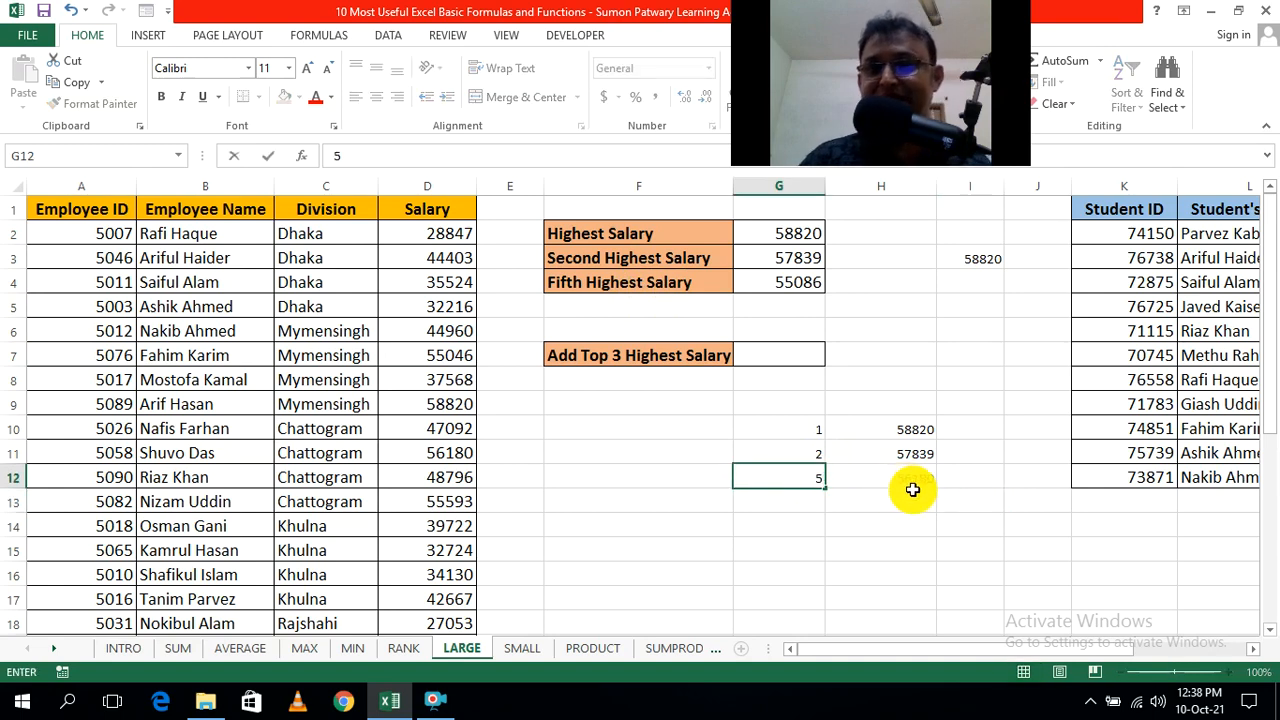
left_click(943, 525)
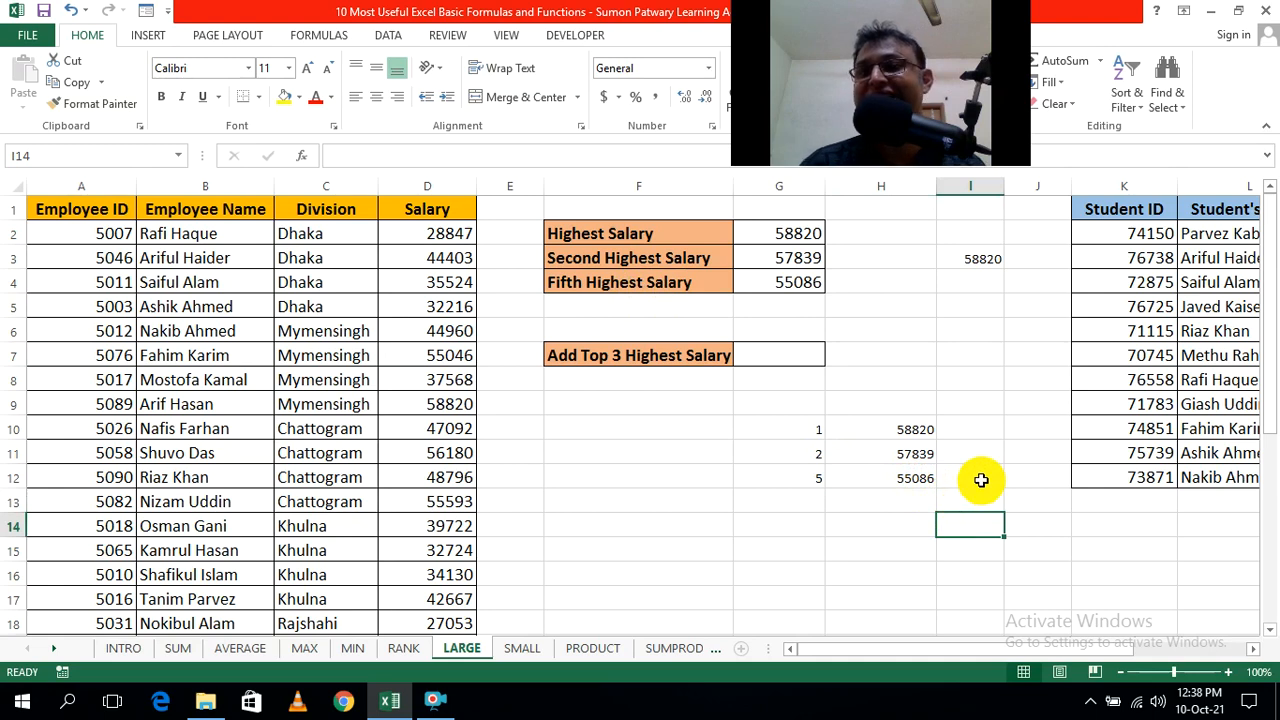
left_click(815, 478)
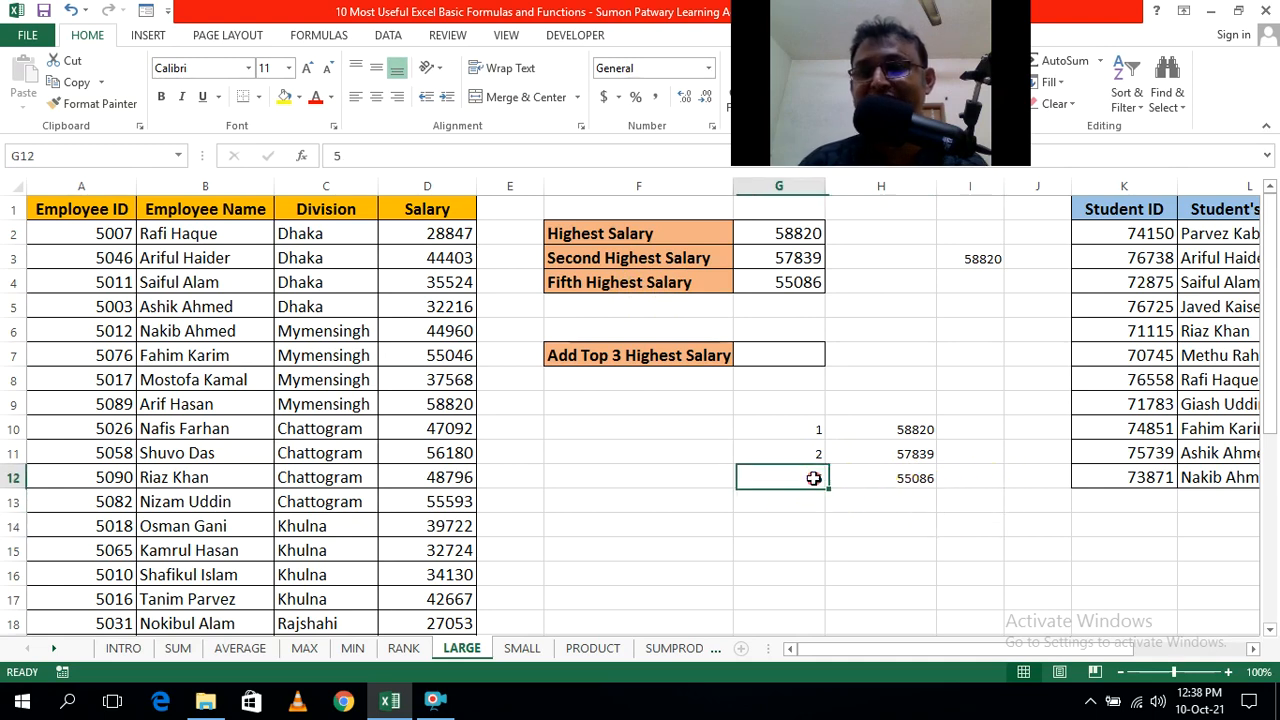
type("10")
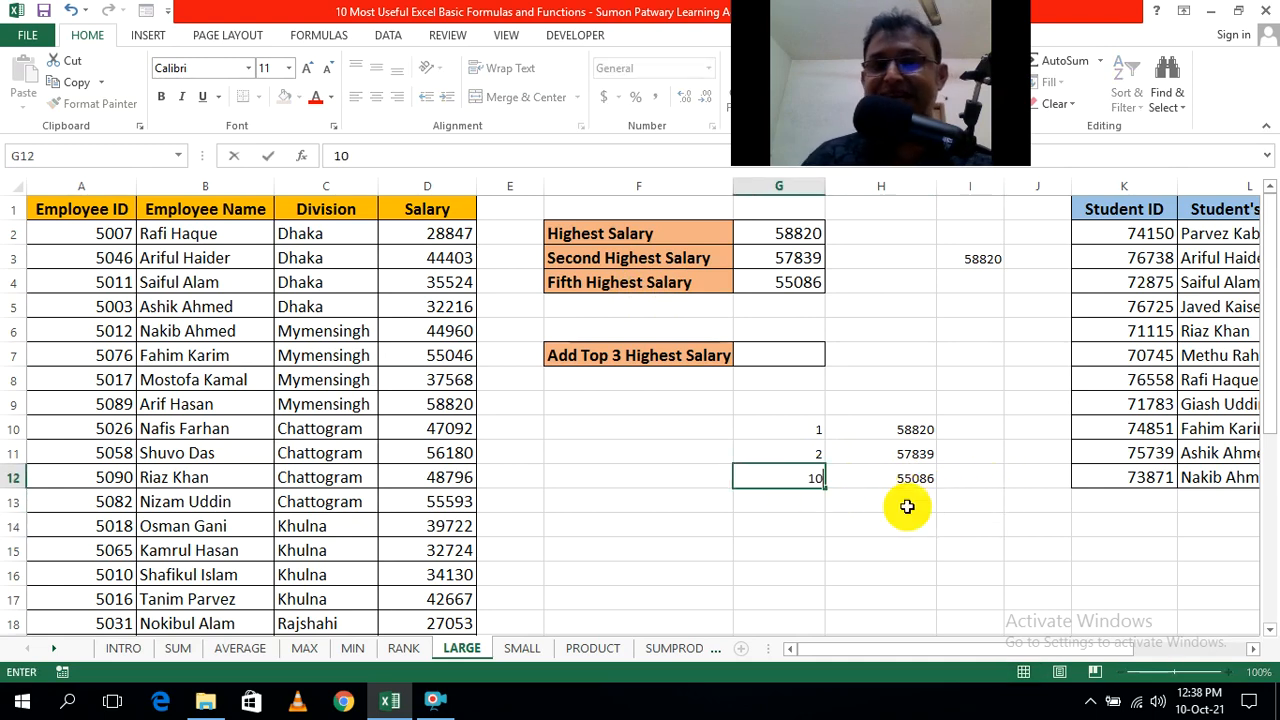
left_click(948, 545)
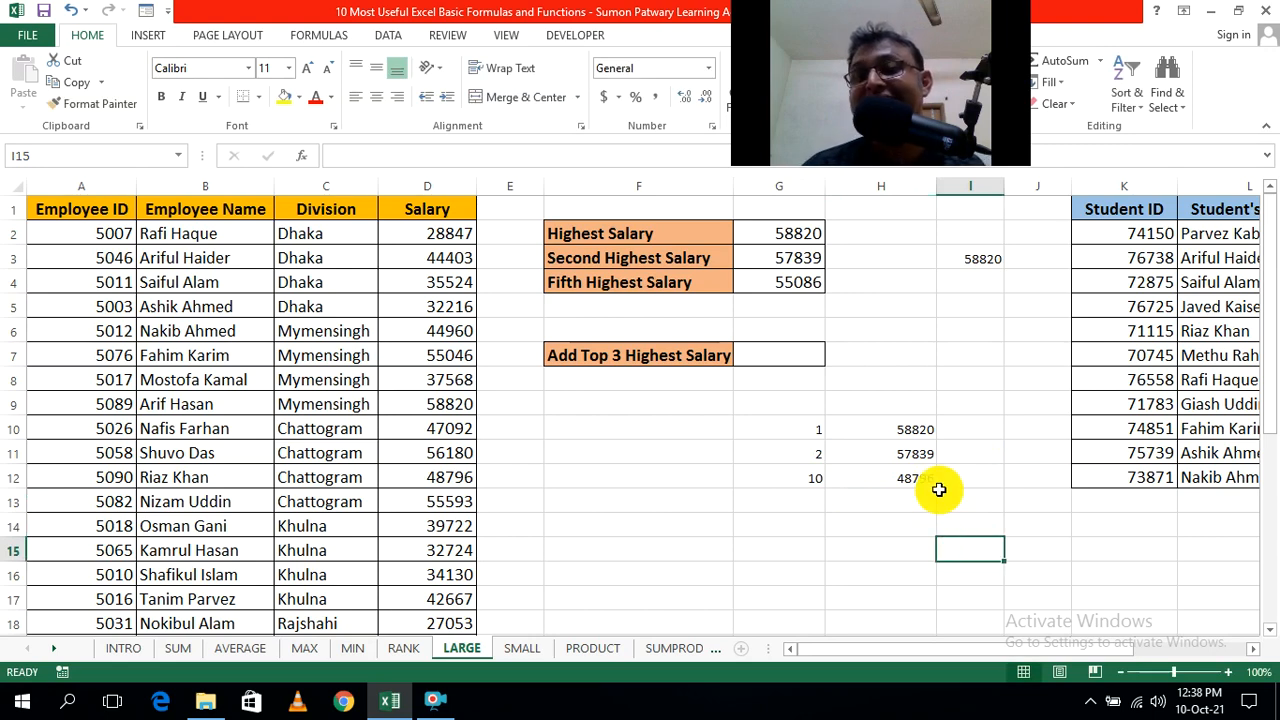
left_click(1008, 500)
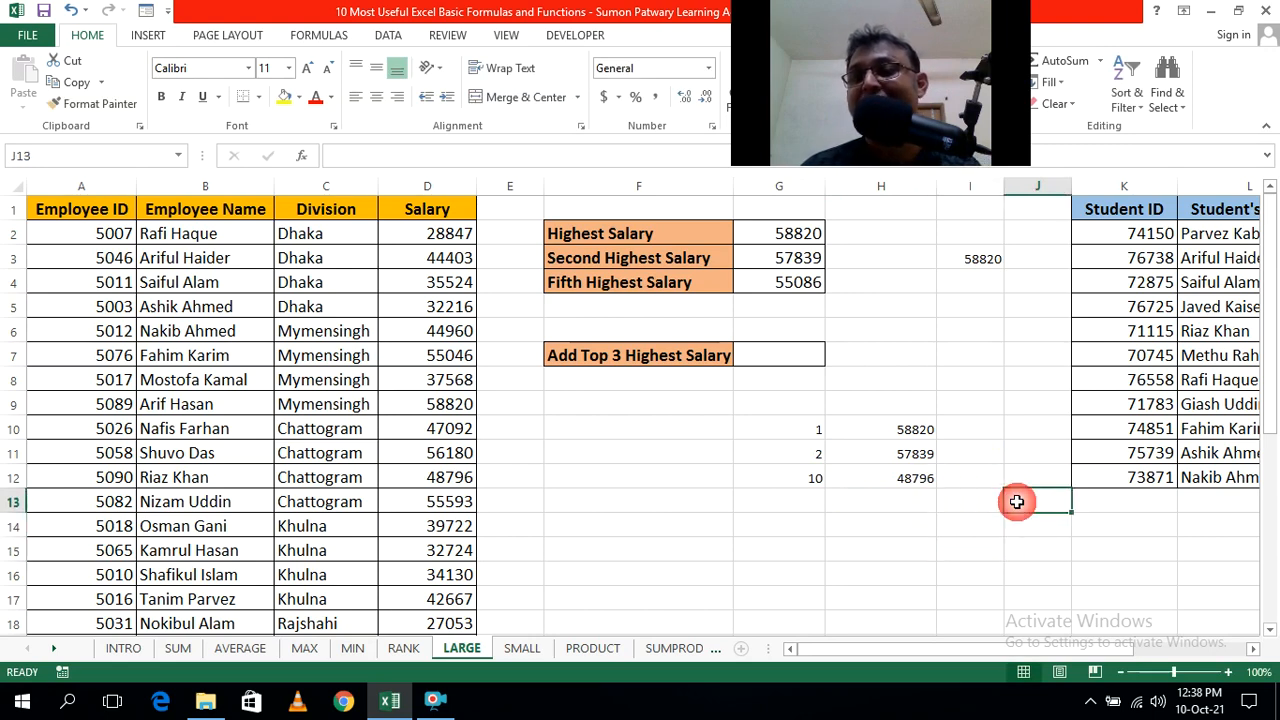
Step: Examine the LARGE formula in cell H12 and the full Salary range it references
double_click(916, 478)
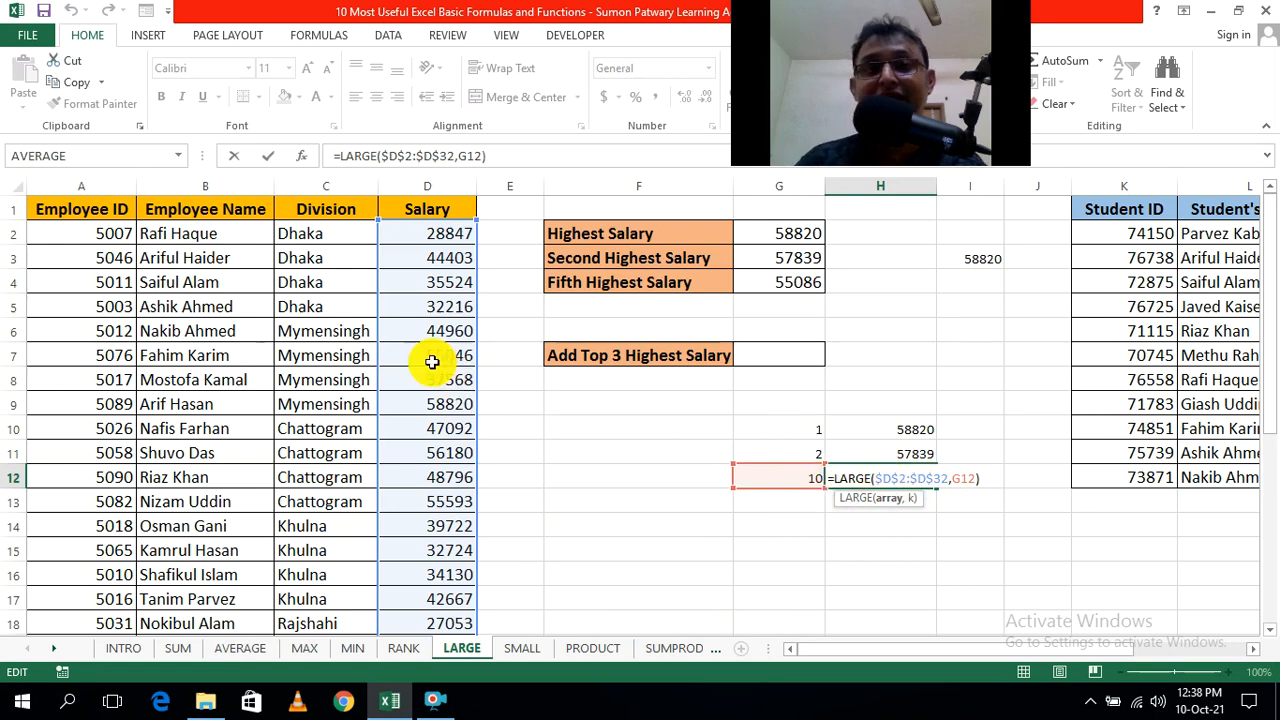
scroll(430, 359, "down", 4)
scroll(429, 357, "up", 4)
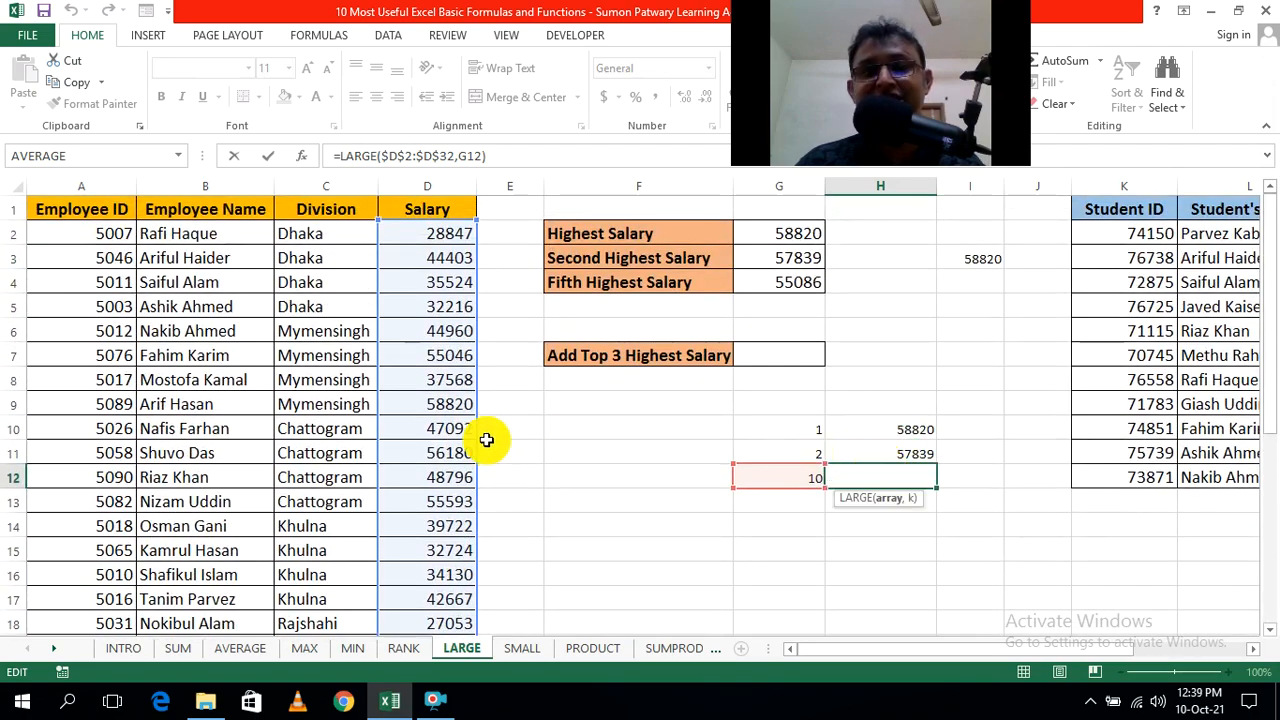
scroll(475, 435, "down", 8)
scroll(471, 431, "up", 8)
scroll(427, 246, "down", 2)
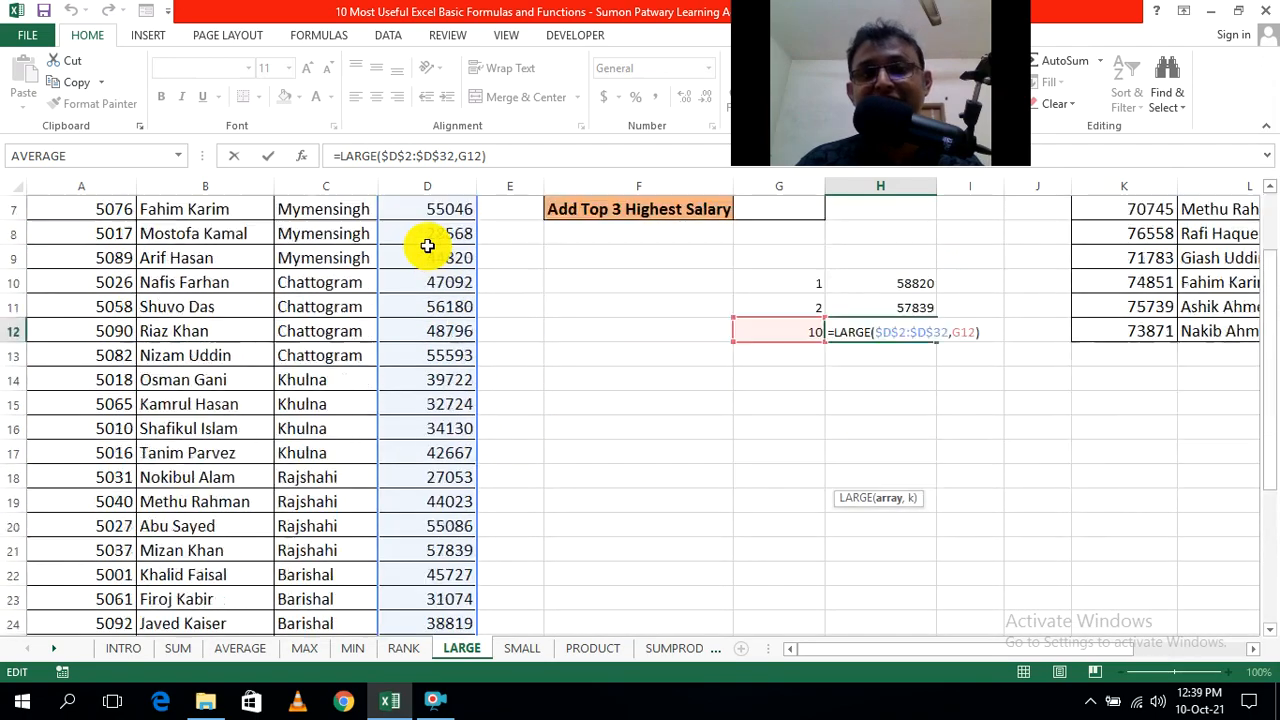
scroll(430, 400, "down", 6)
scroll(443, 418, "up", 8)
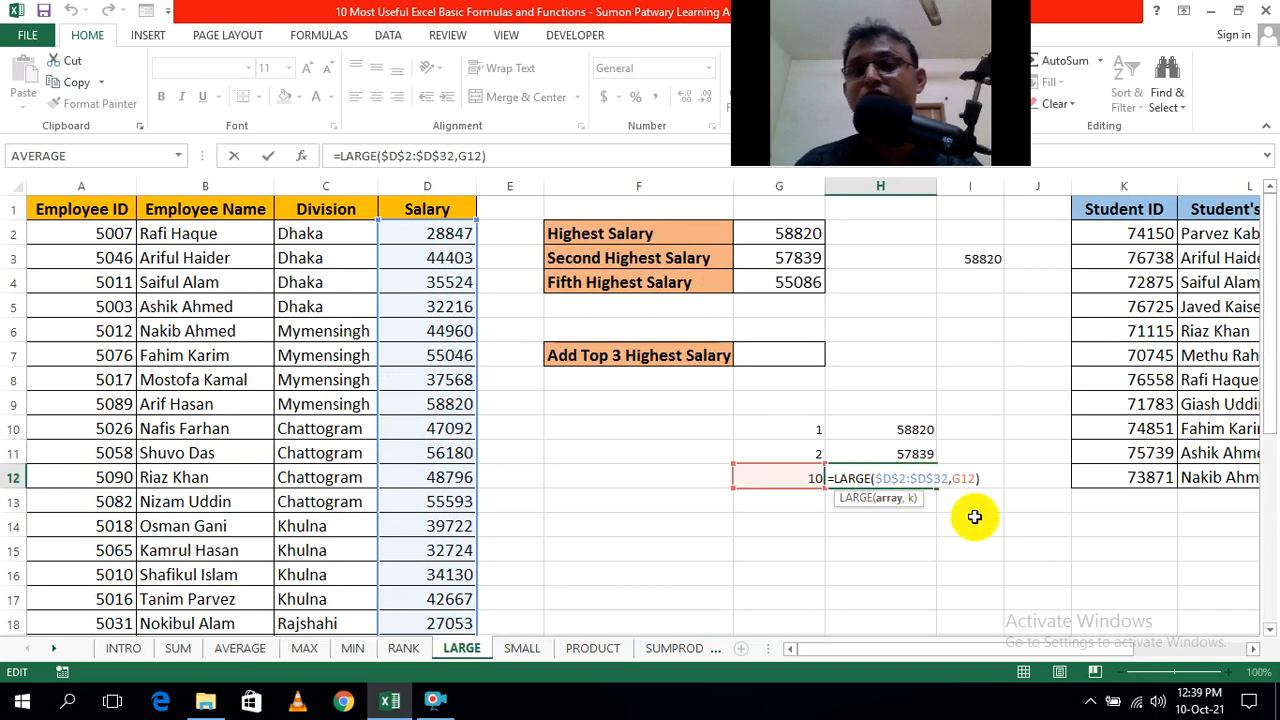
key("Return")
left_click(1013, 545)
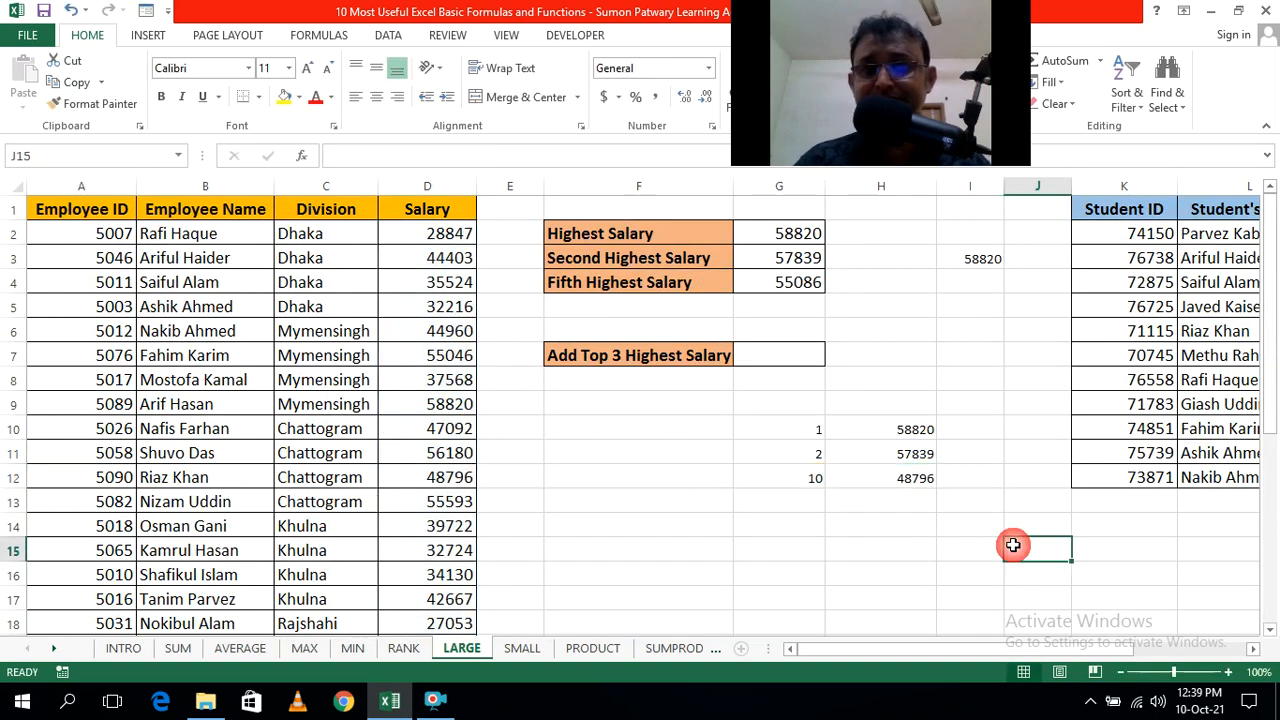
Step: Try the ranks 6 in G11, 5 in G10 and 8 in G12 for the LARGE formulas
left_click(815, 456)
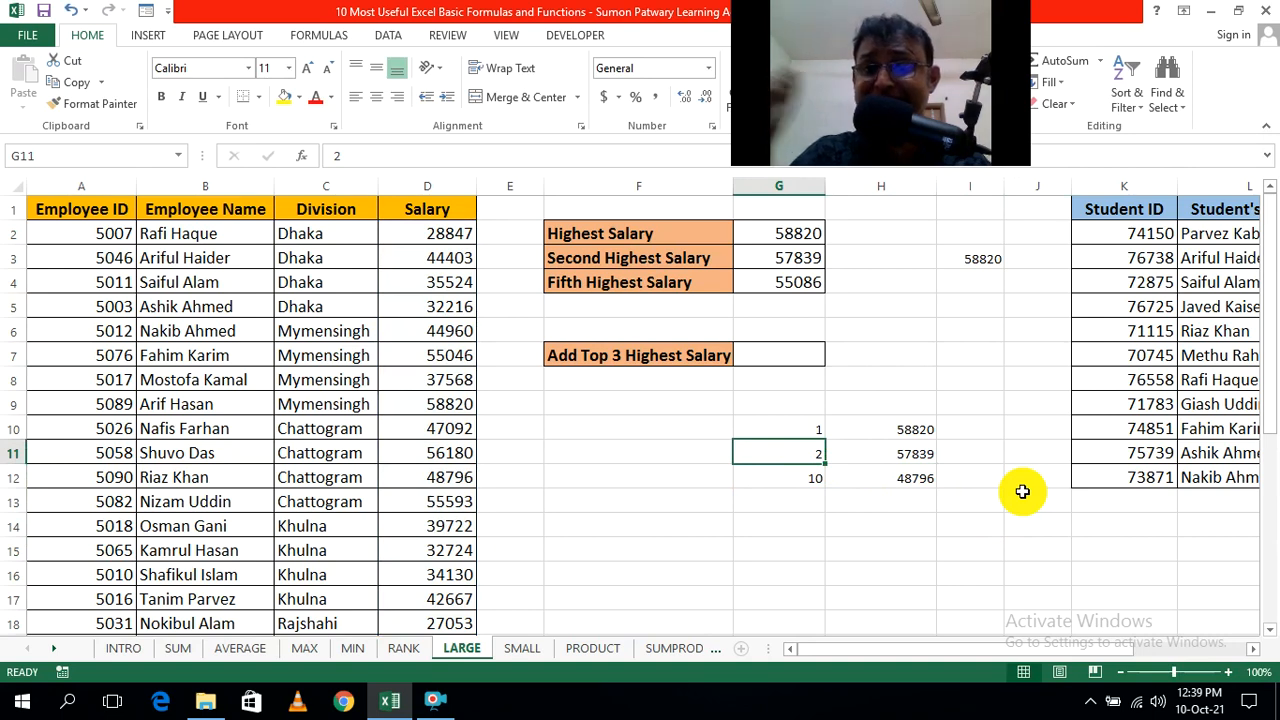
type("6")
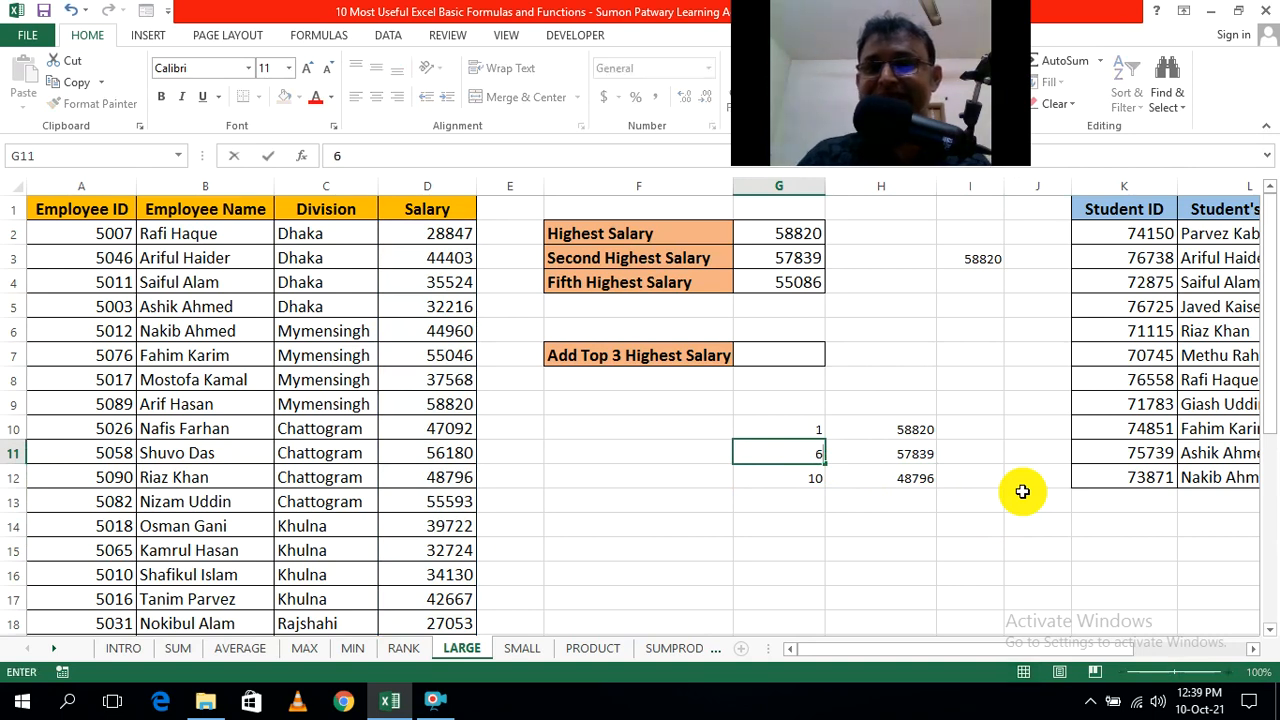
left_click(980, 534)
left_click(808, 431)
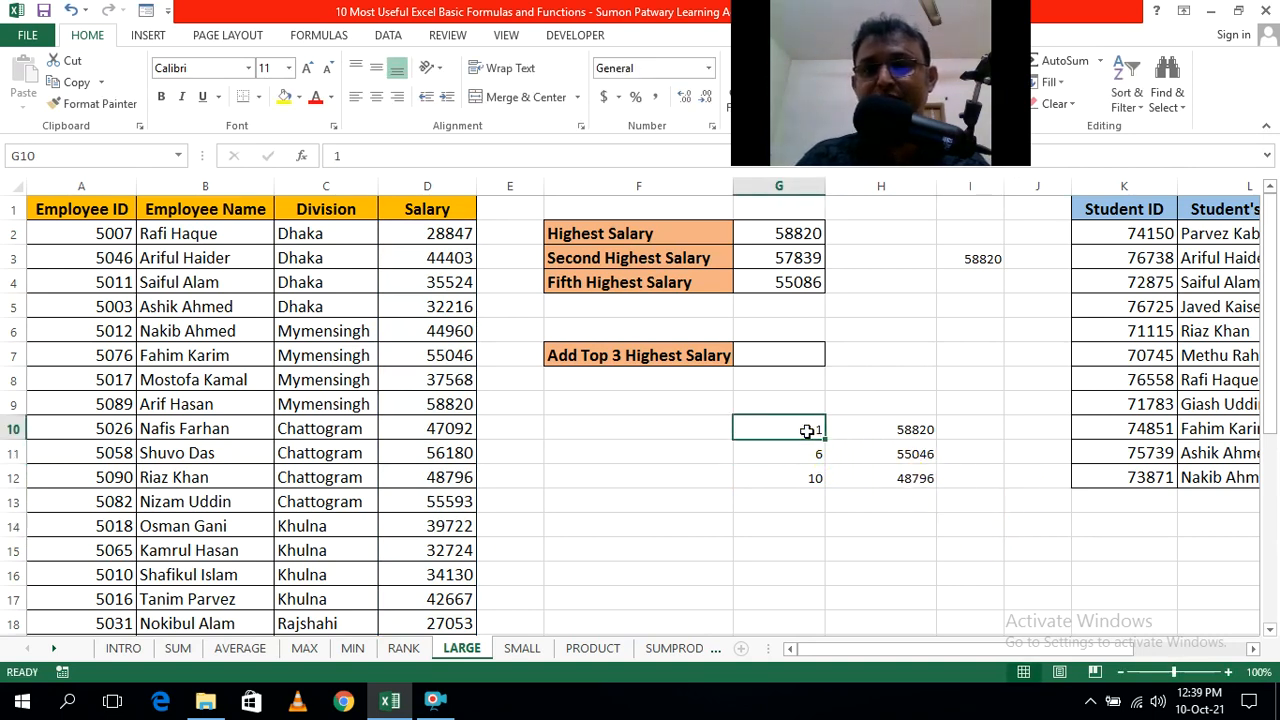
type("5")
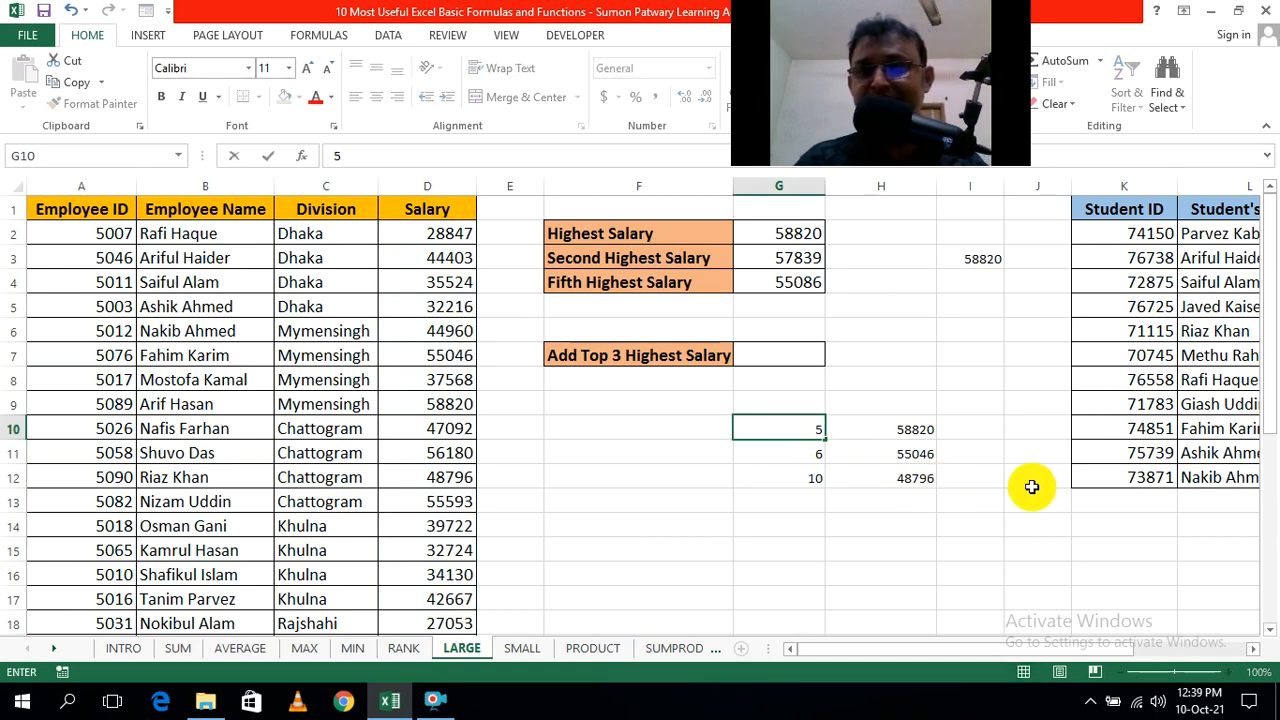
left_click(1030, 497)
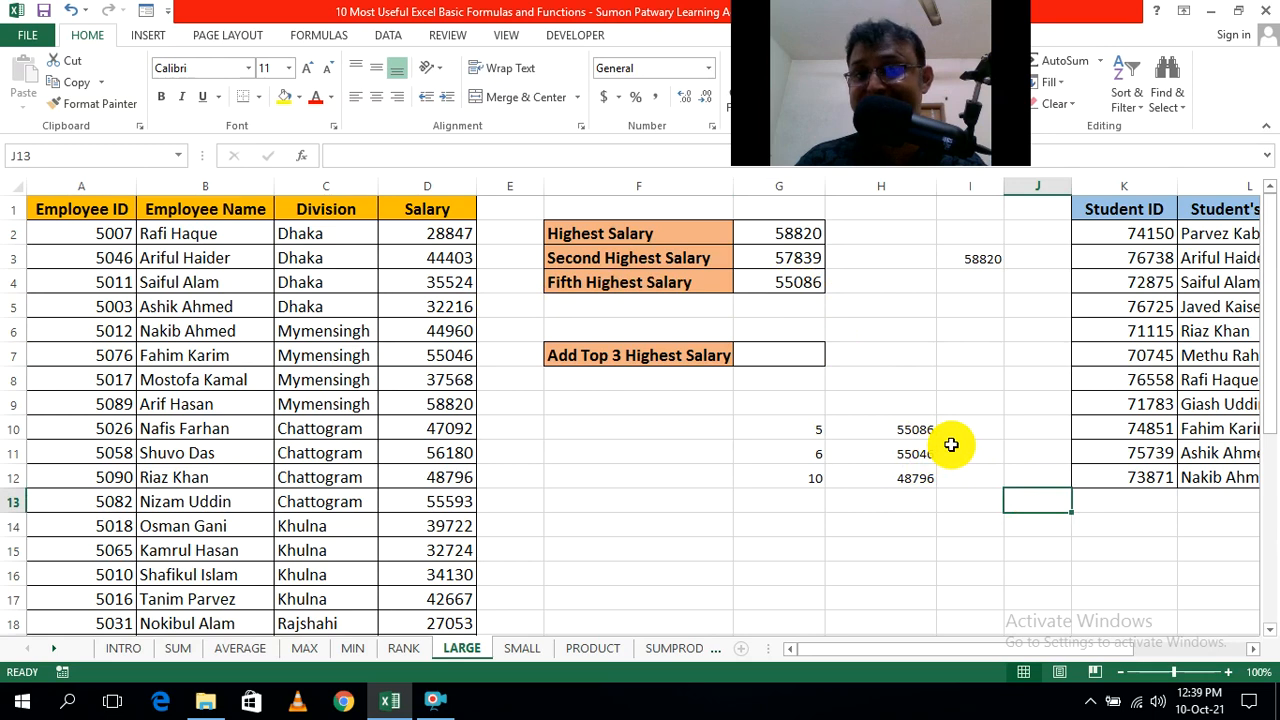
left_click(813, 481)
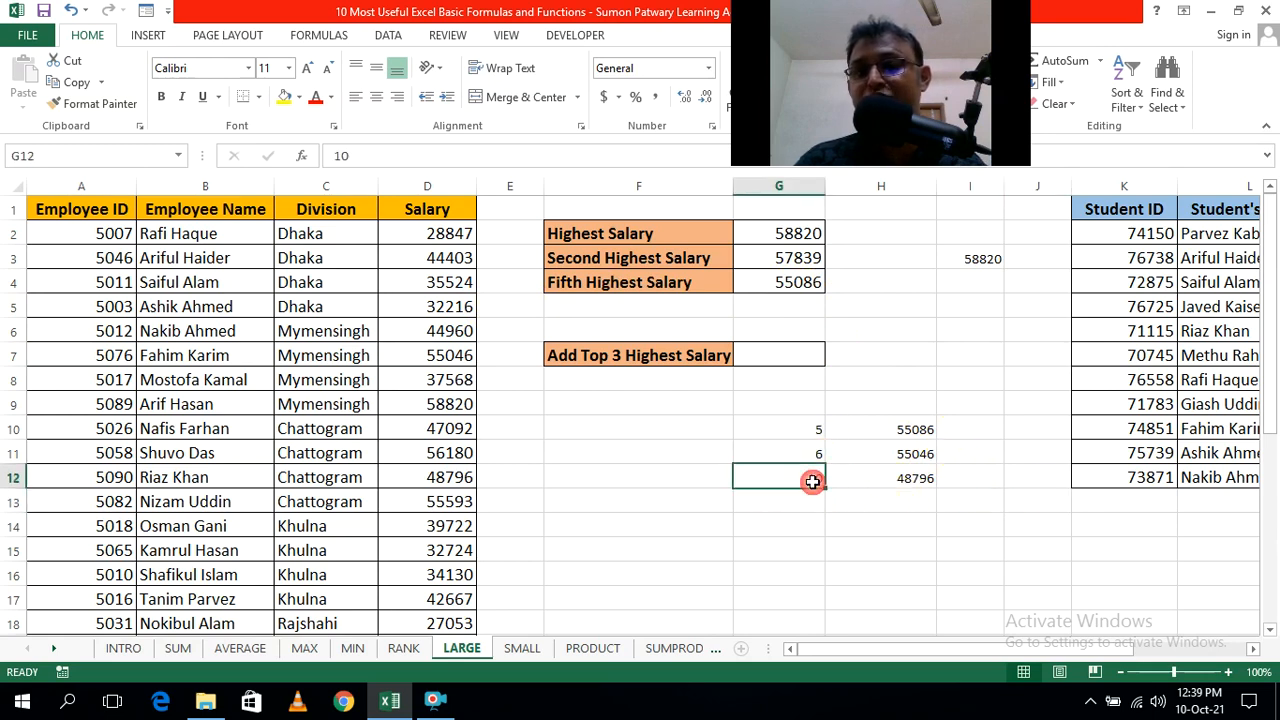
key("BackSpace")
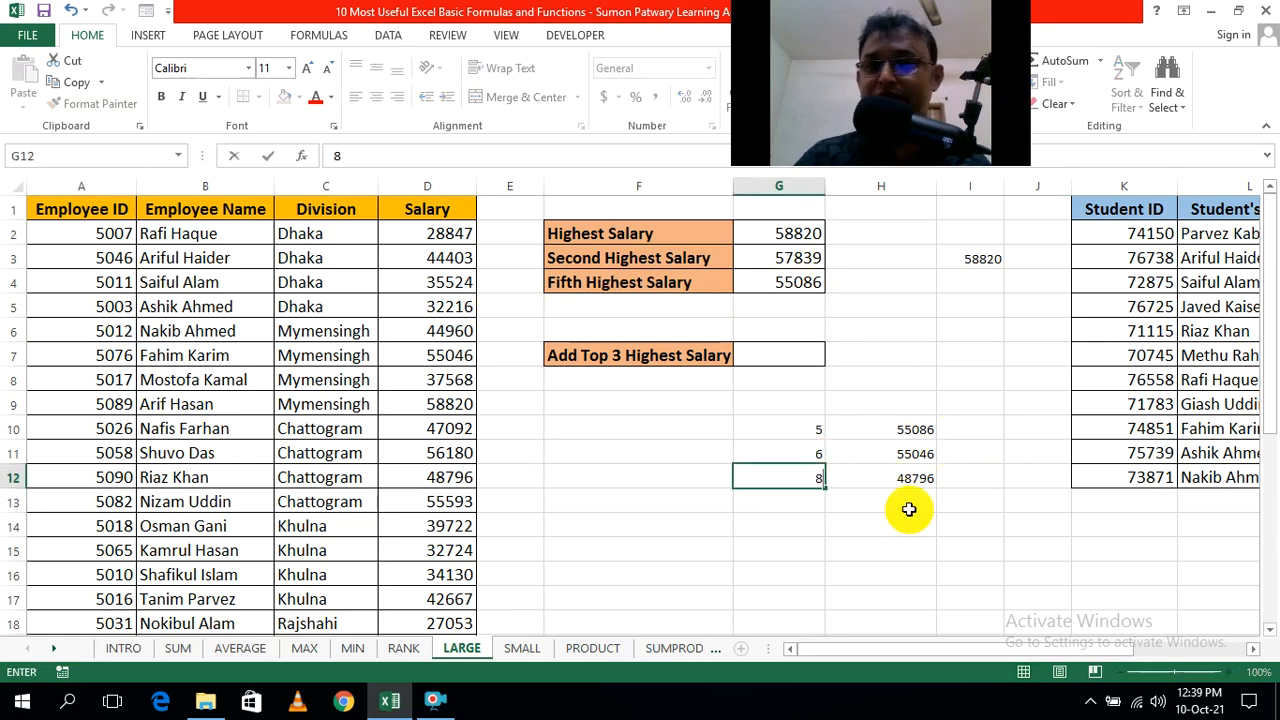
type("8")
left_click(966, 524)
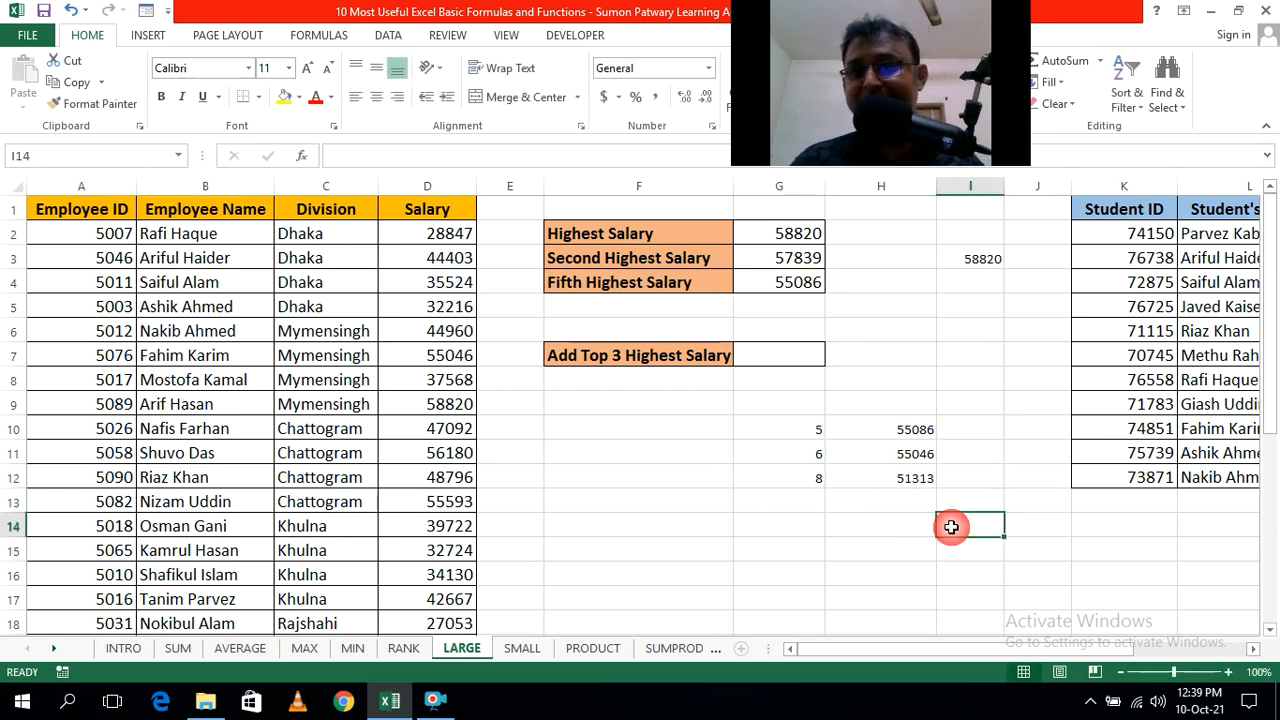
left_click(879, 521)
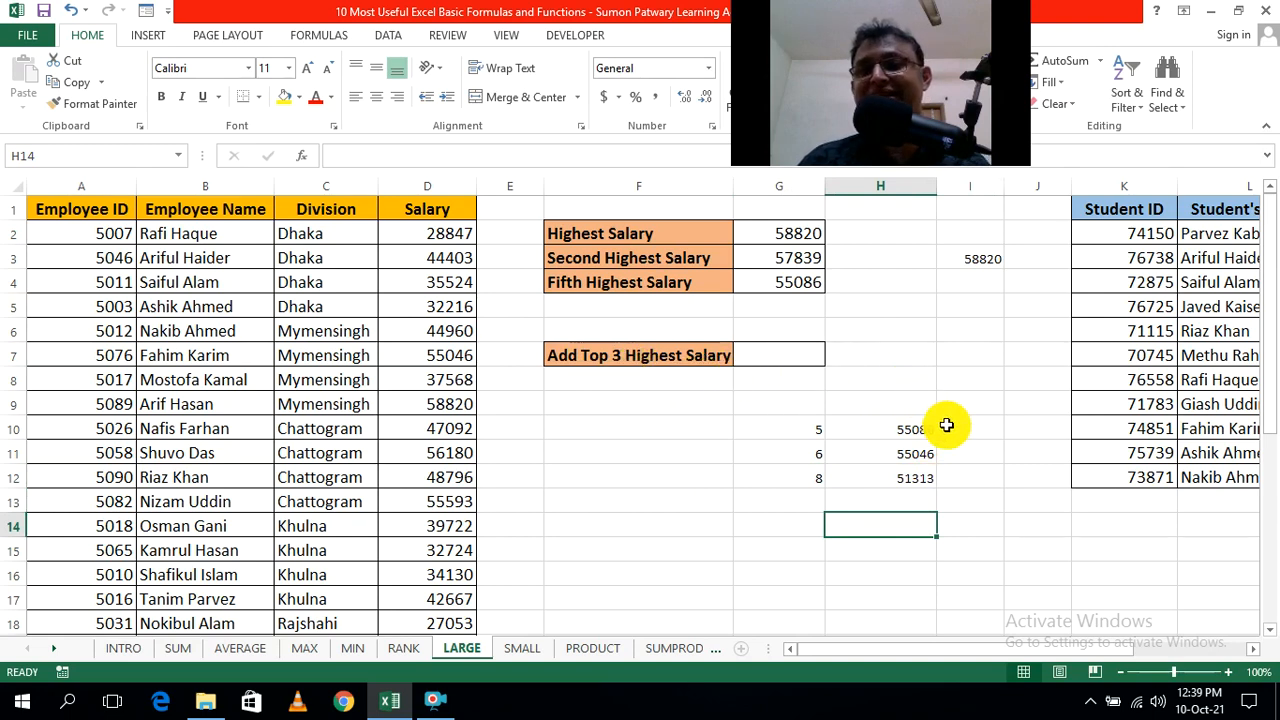
Step: Set the ranks in cells G10, G11 and G12 back to 1, 2 and 3
left_click(800, 430)
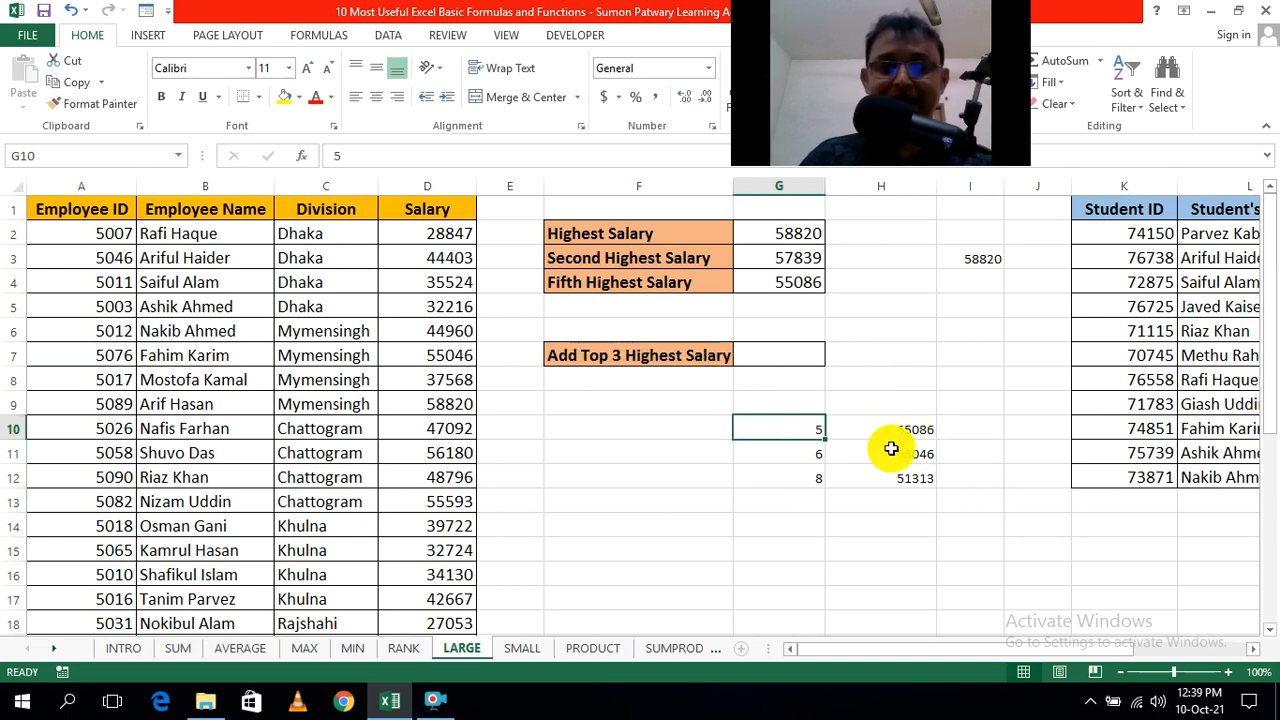
type("1")
left_click(903, 534)
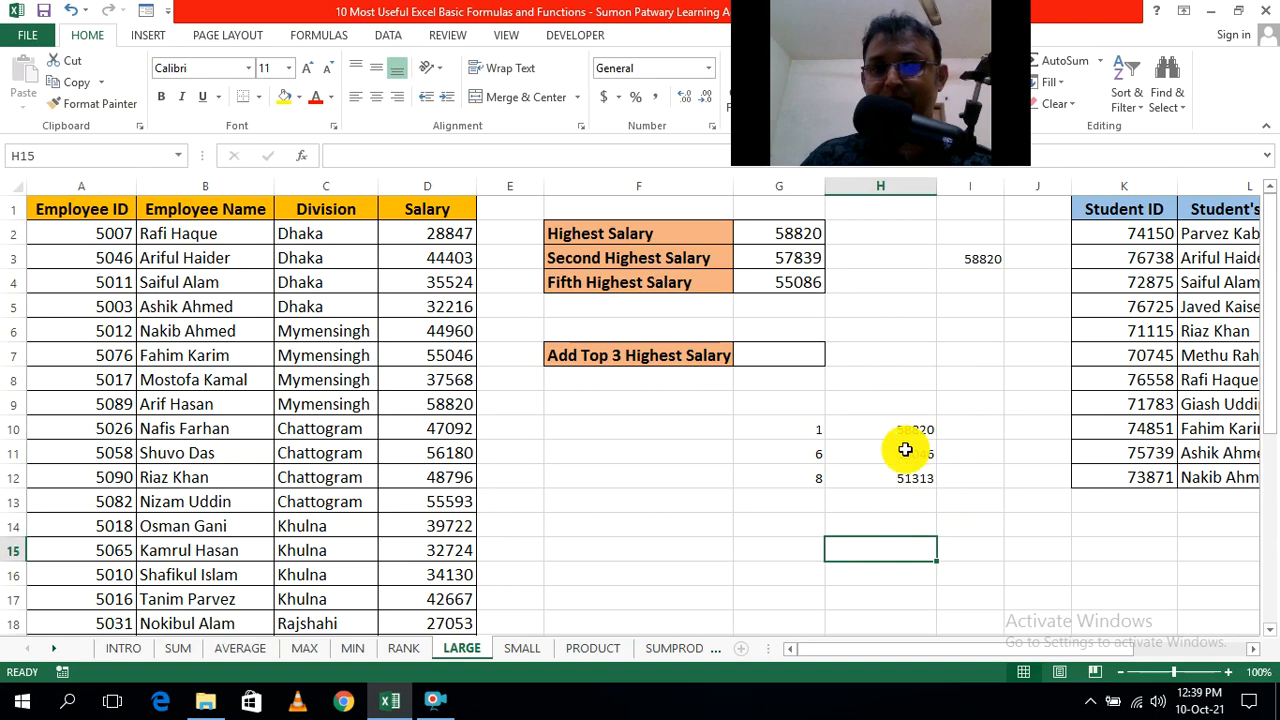
left_click(803, 456)
type("2")
left_click(1008, 593)
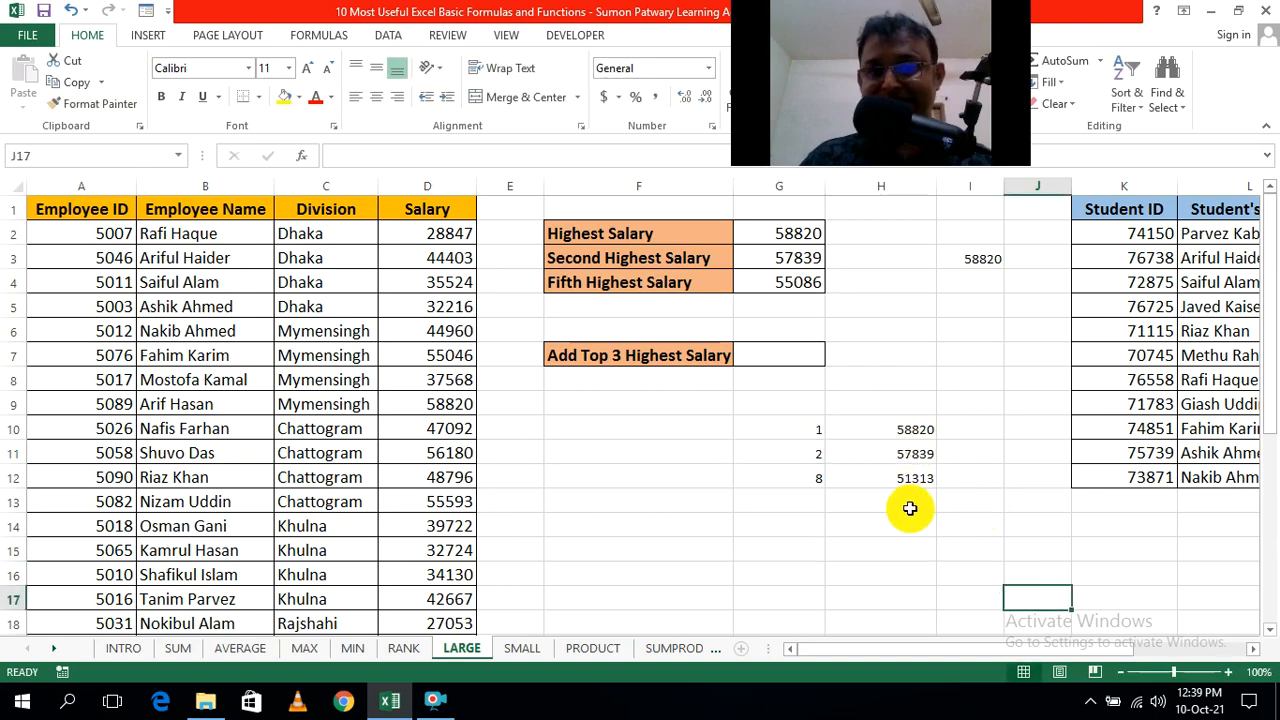
left_click(808, 480)
type("3")
left_click(971, 565)
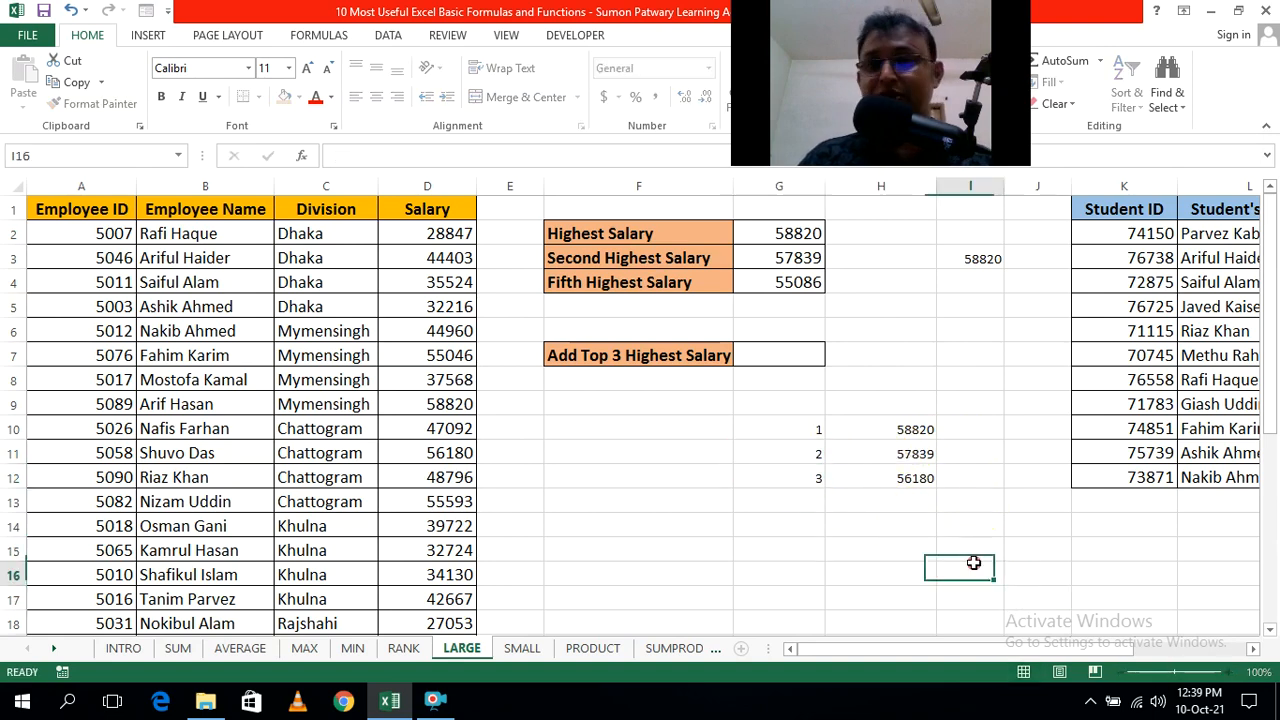
Step: Review the rank in G10 and the LARGE formulas in cells H10 to H12
left_click(891, 497)
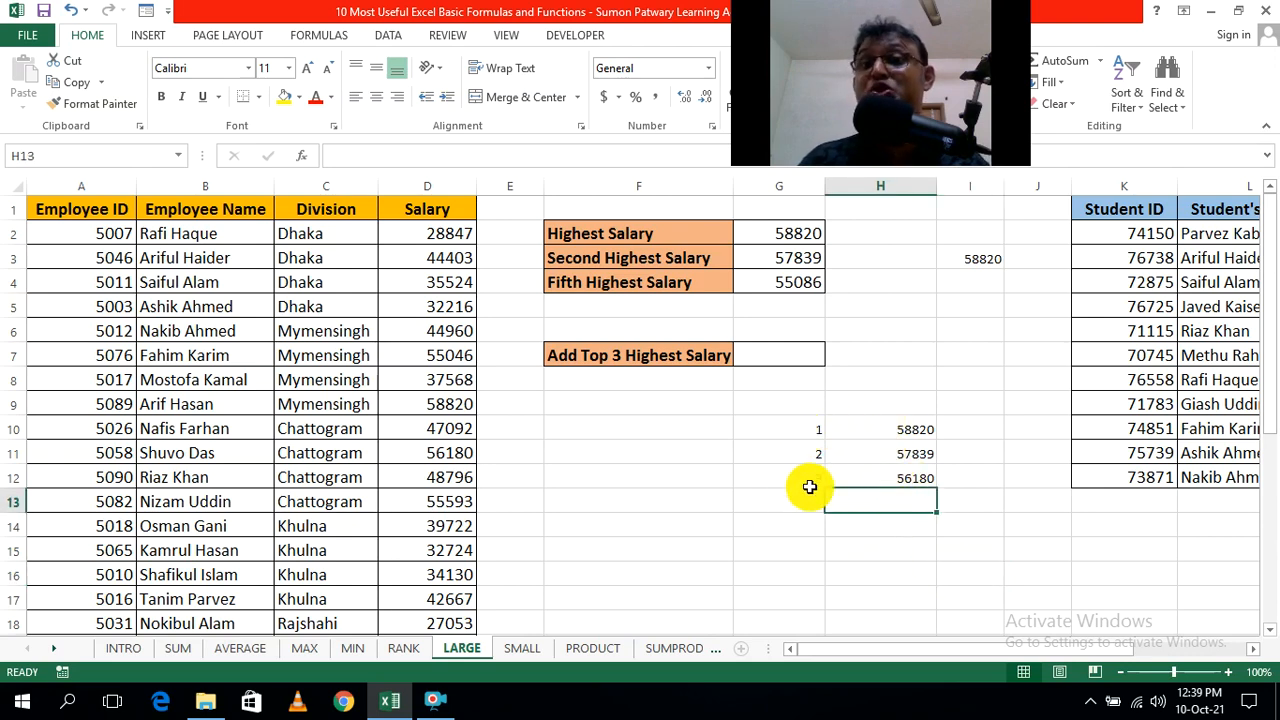
left_click(971, 571)
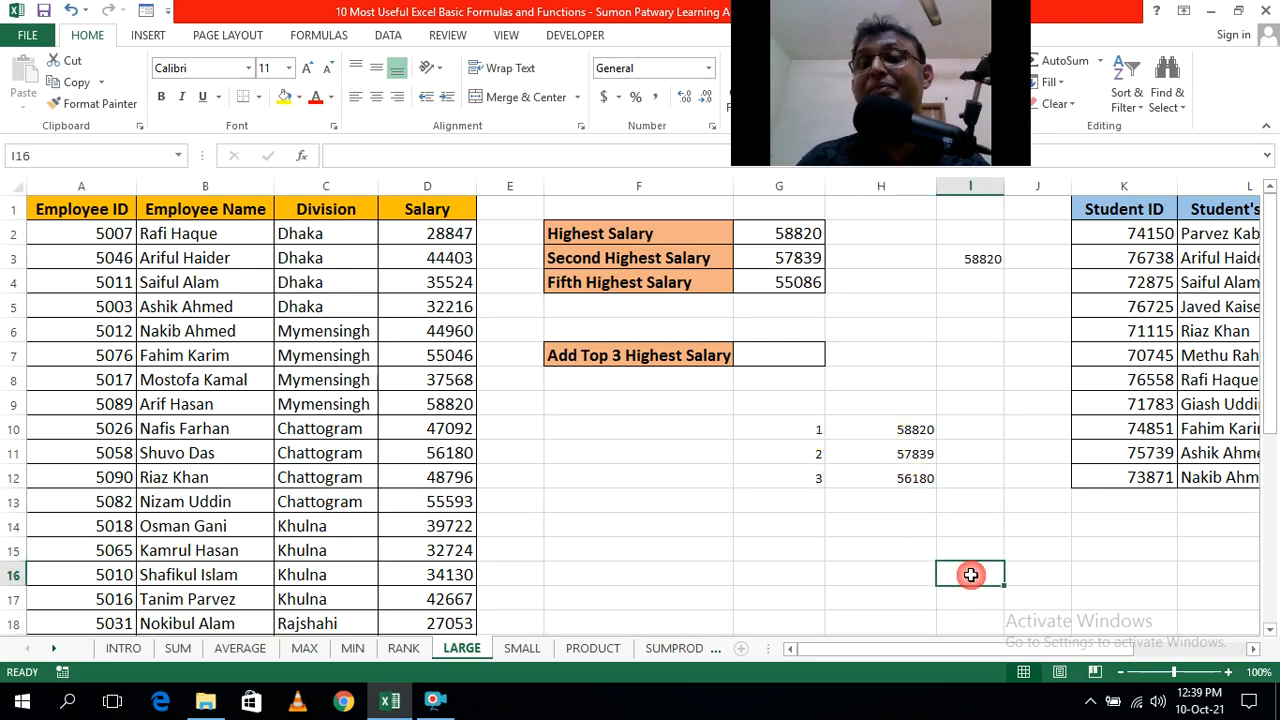
left_click(908, 503)
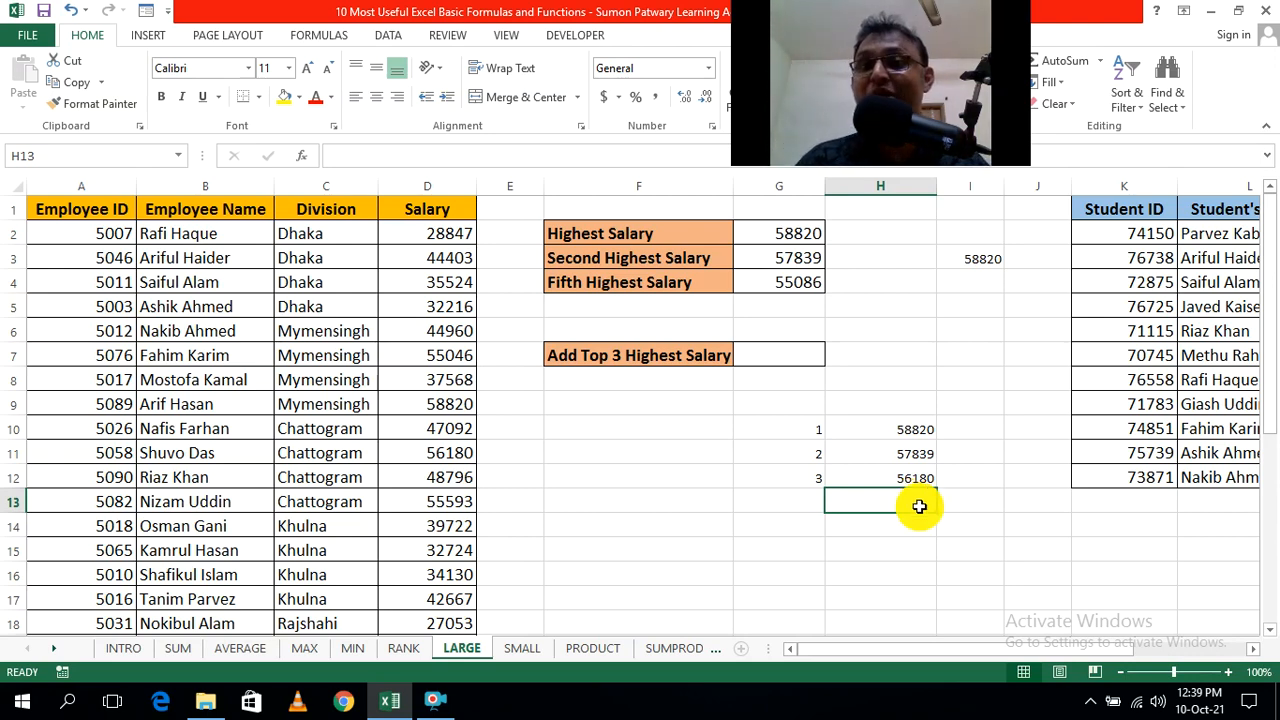
left_click(987, 563)
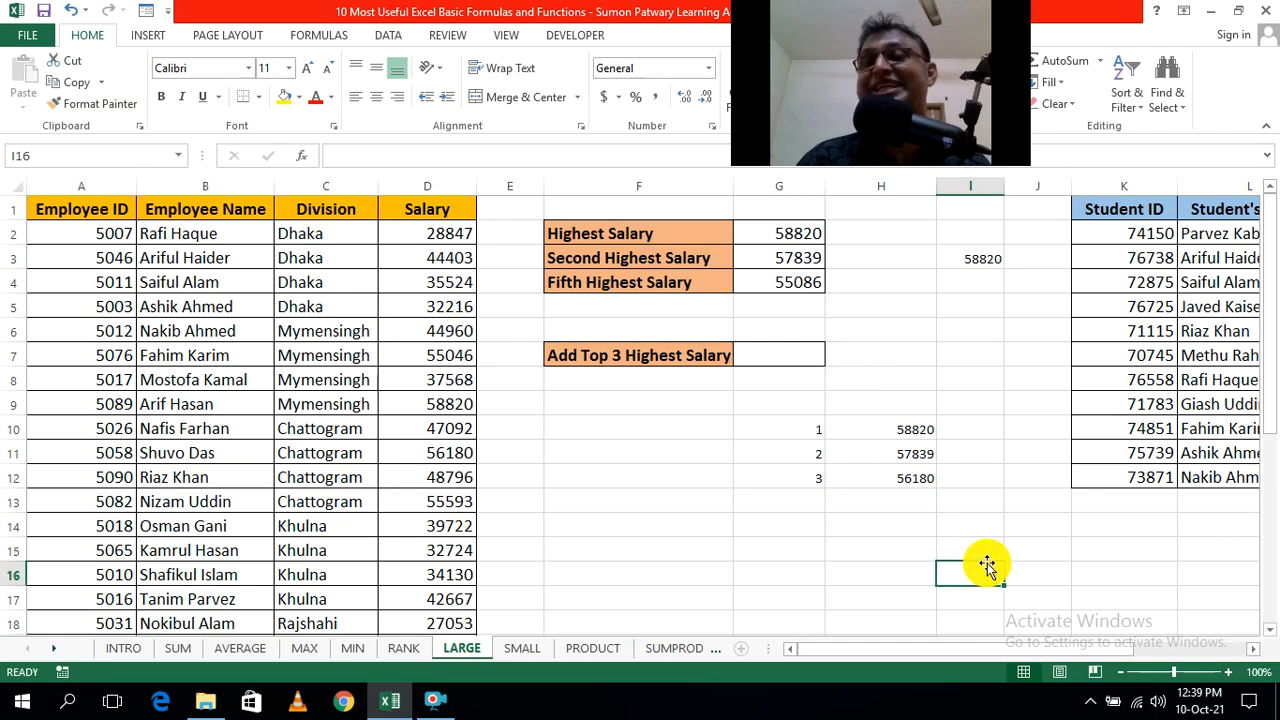
left_click(880, 503)
left_click(815, 430)
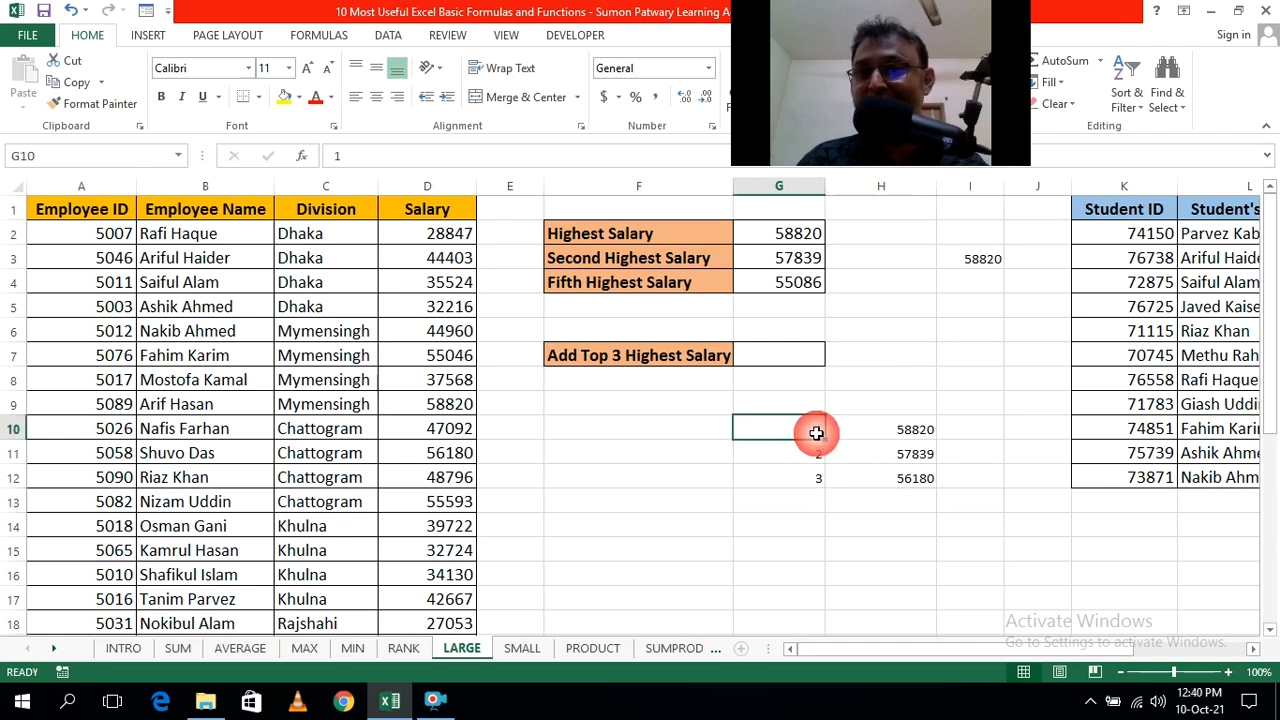
left_click(918, 428)
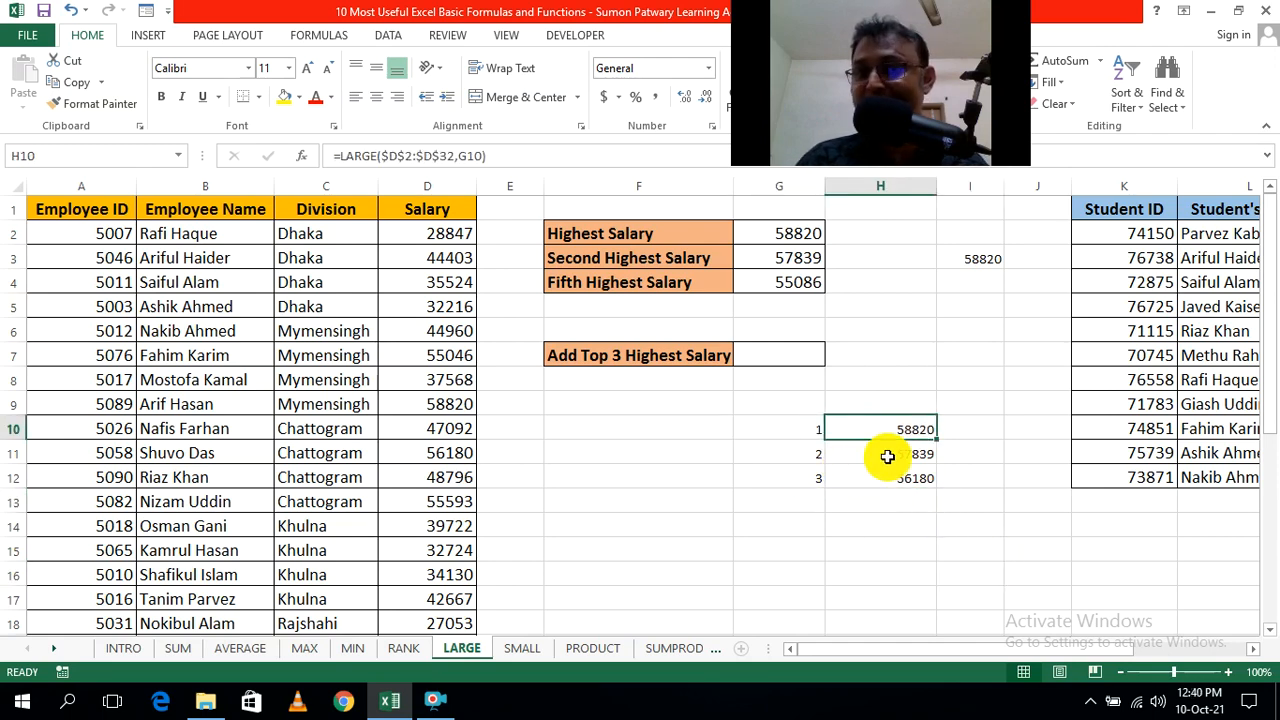
left_click(888, 456)
left_click(918, 478)
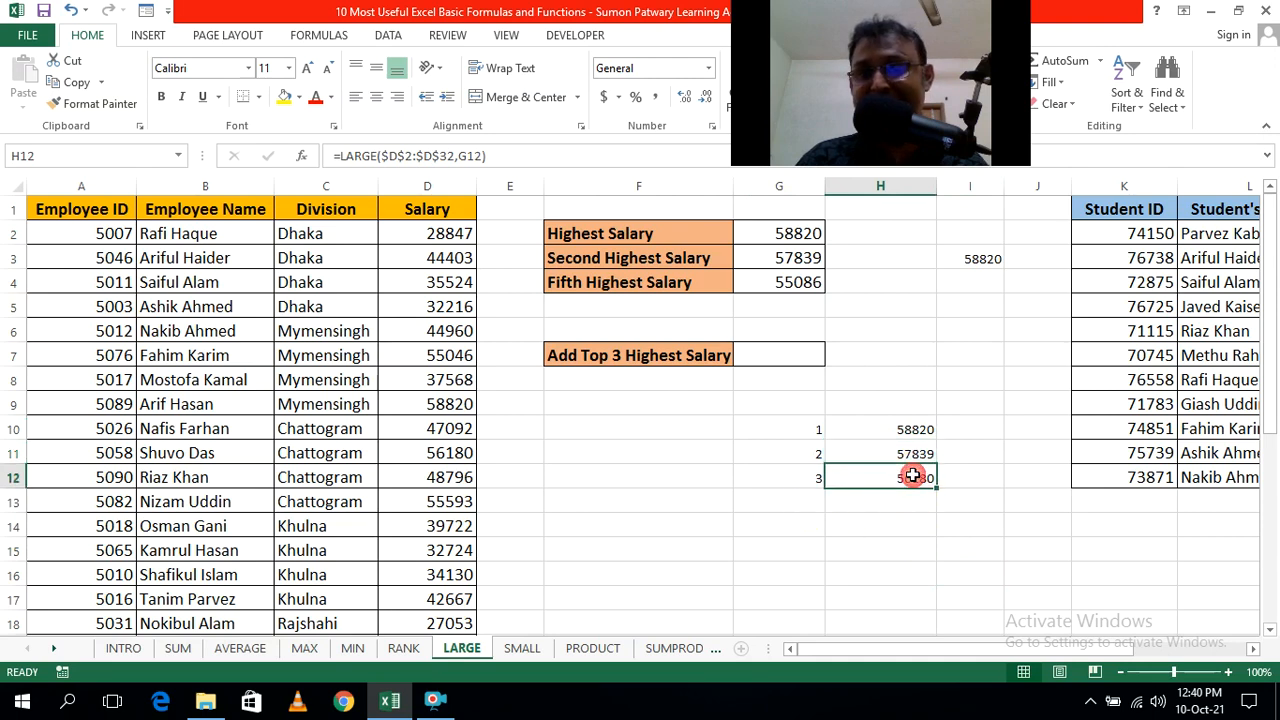
left_click(966, 545)
Step: Add the three LARGE results in cell H13 with the formula =SUM(H10:H12)
left_click(876, 497)
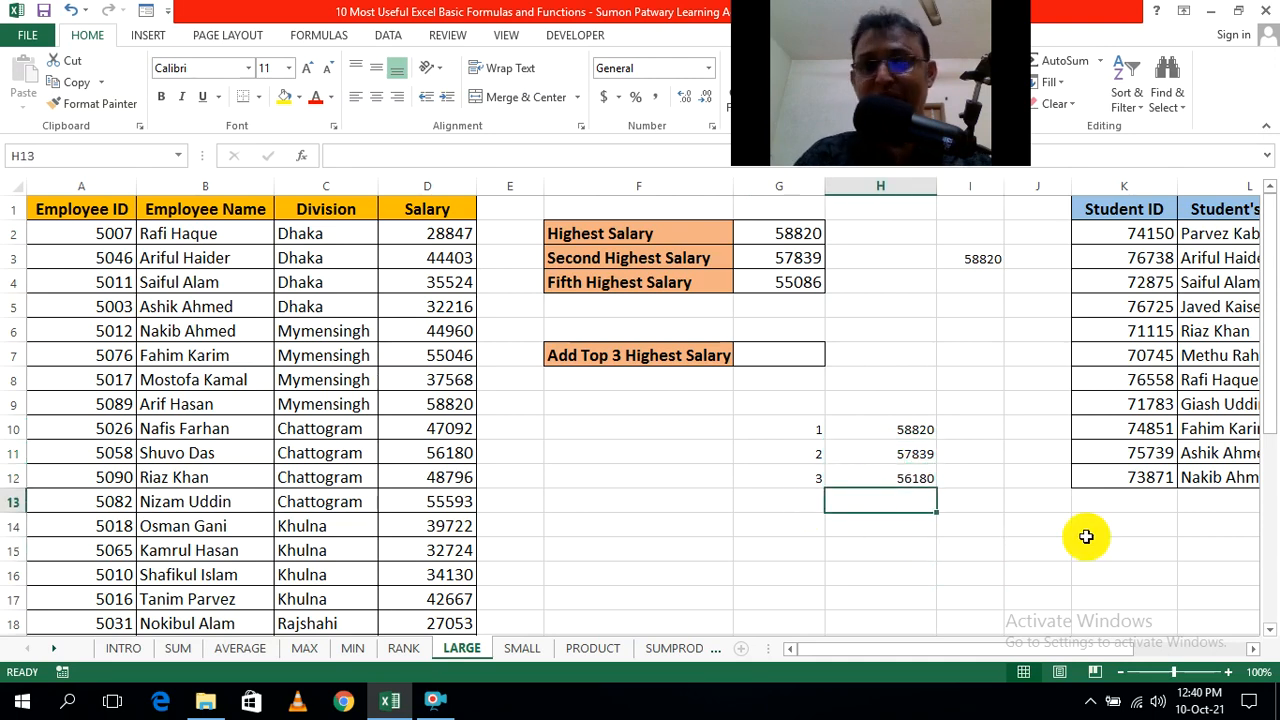
type("=sum")
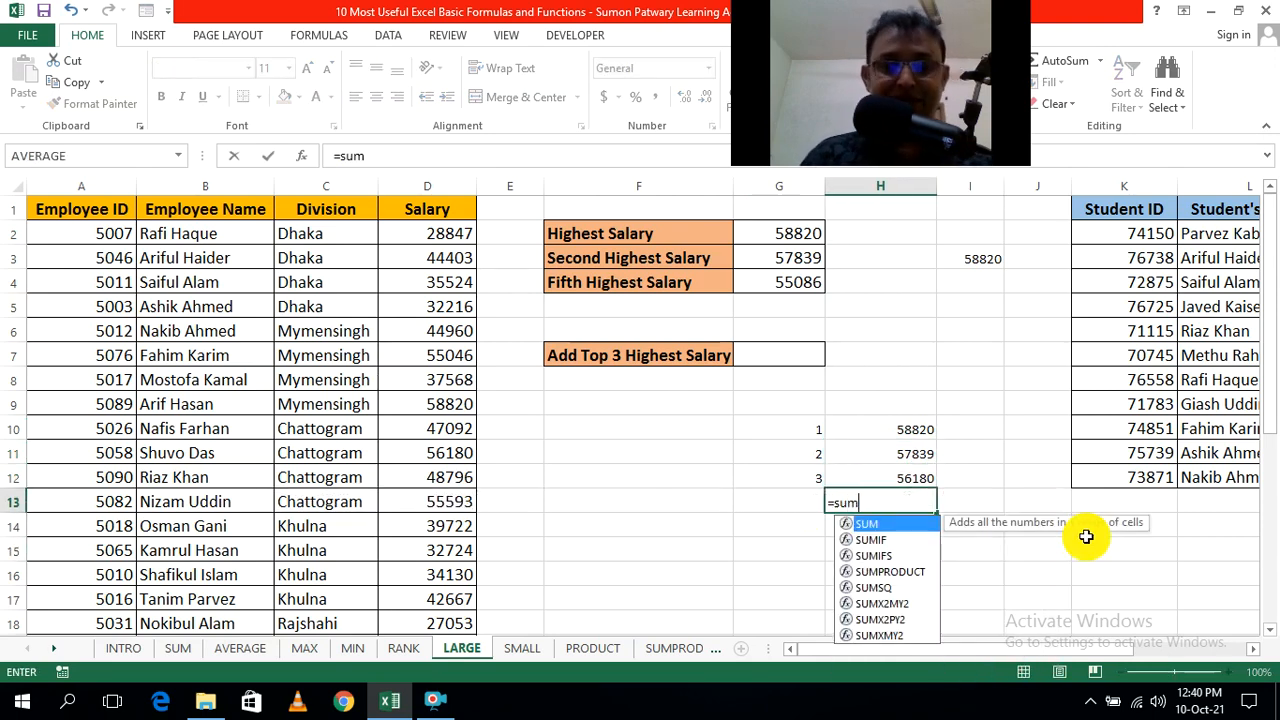
key("Tab")
left_click_drag(906, 429, 912, 468)
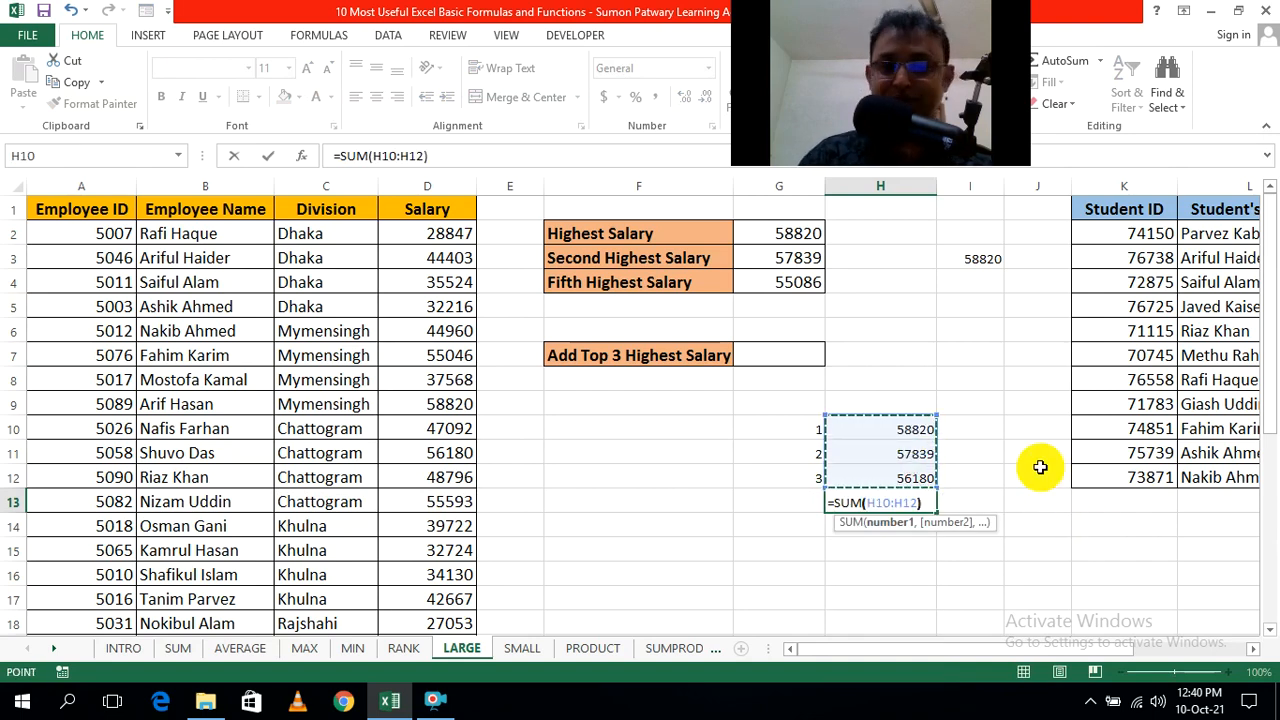
key("Return")
left_click(1022, 574)
Step: Increase the font size of the total in cell H13 to 14
left_click(912, 499)
left_click(310, 70)
left_click(310, 70)
left_click(975, 525)
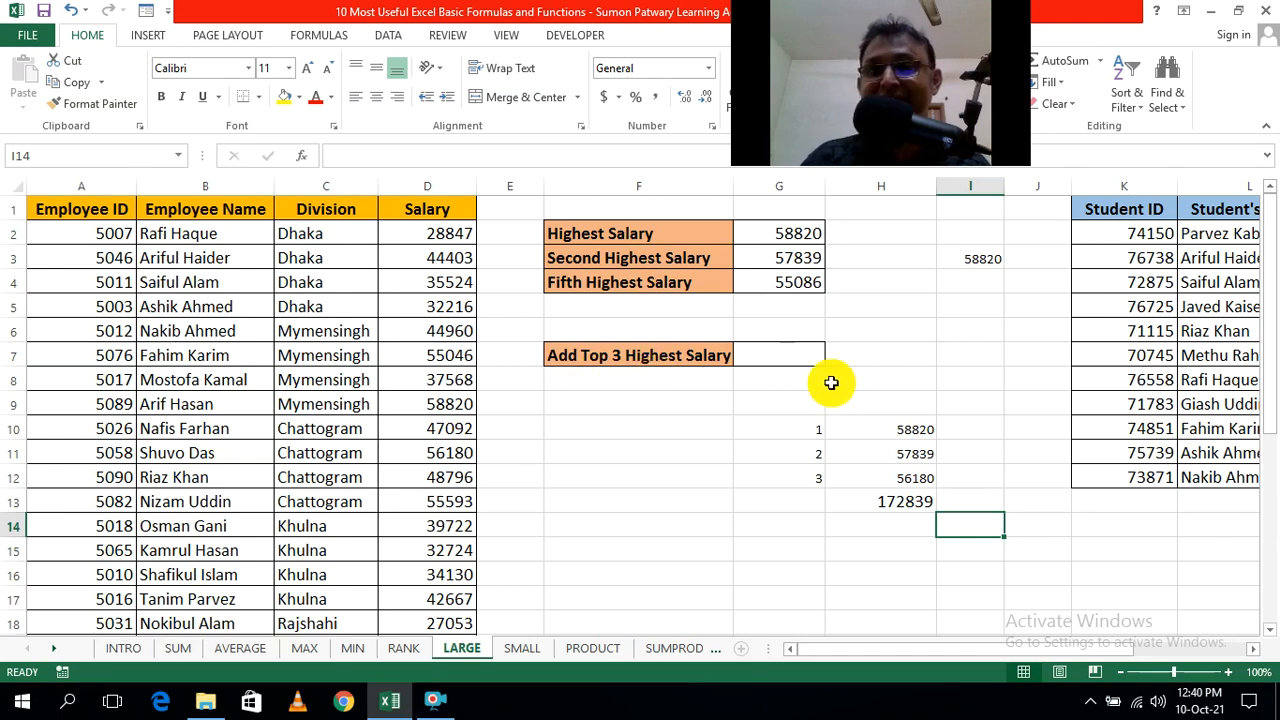
left_click(958, 371)
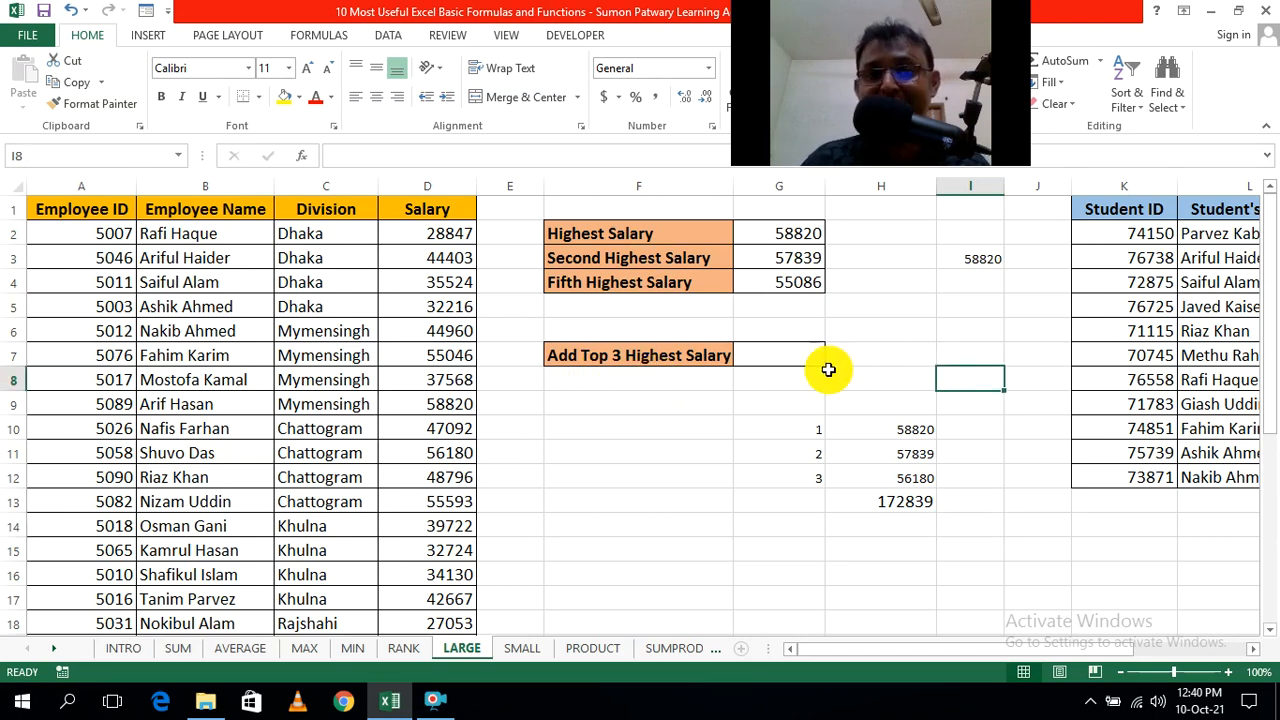
Step: Write the formula =LARGE(D2:D32,{1,2,3}) in cell G7 beside Add Top 3 Highest Salary
left_click(780, 352)
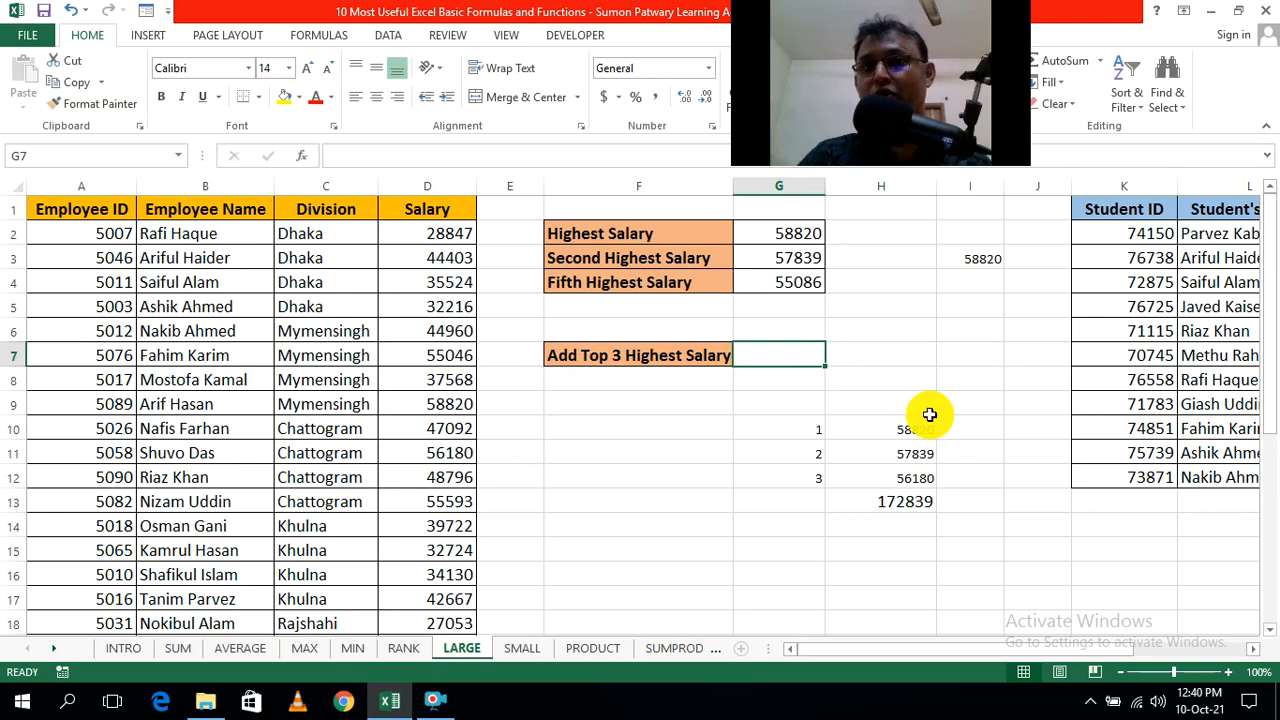
type("=")
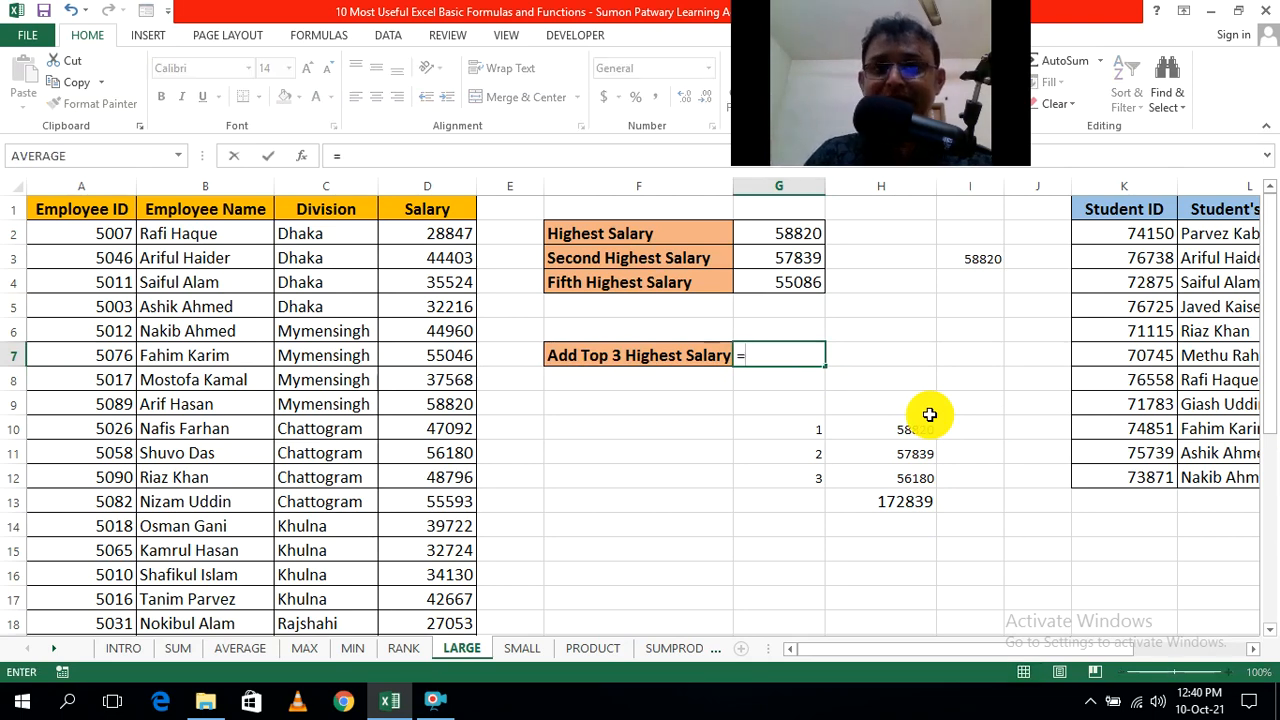
type("la")
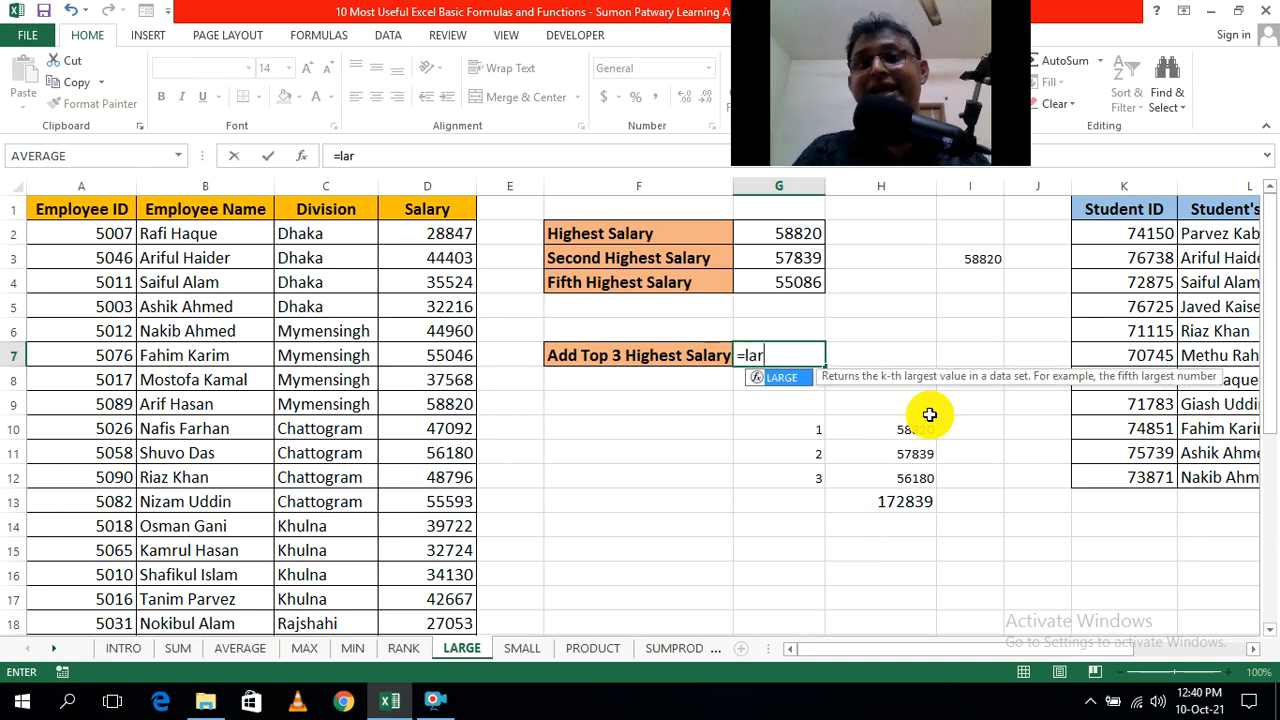
type("r")
key("Tab")
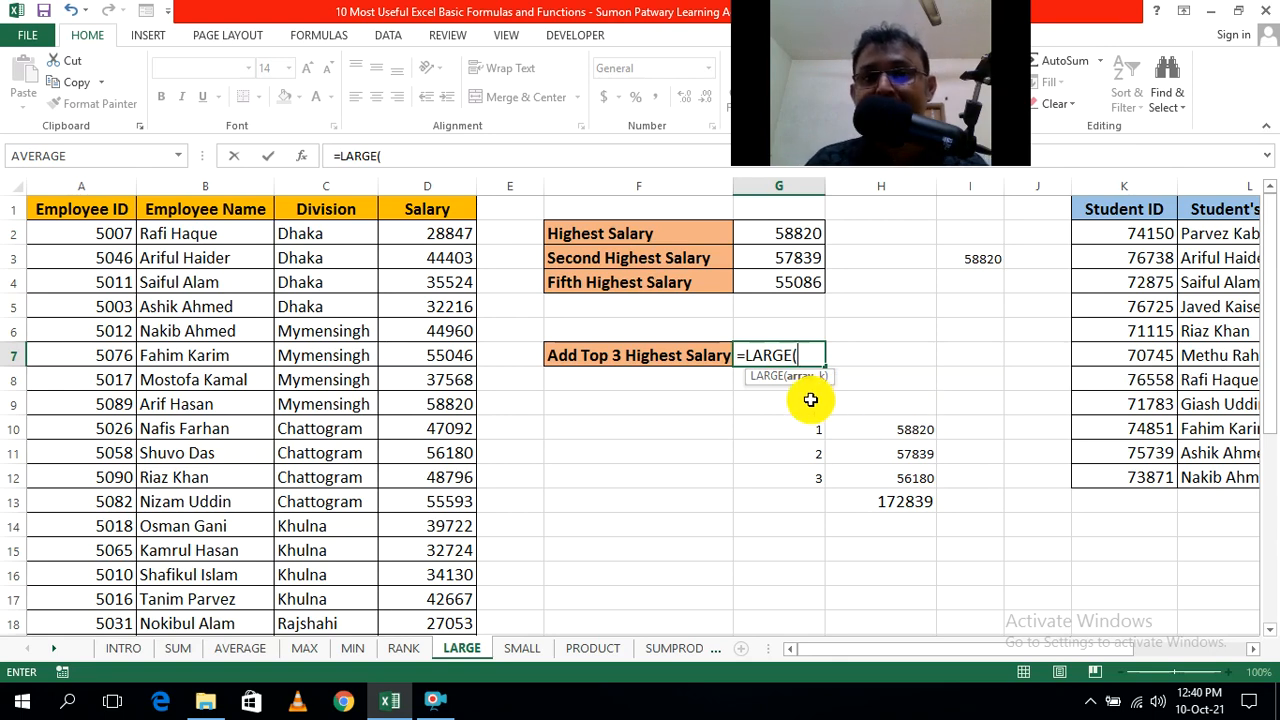
left_click(449, 233)
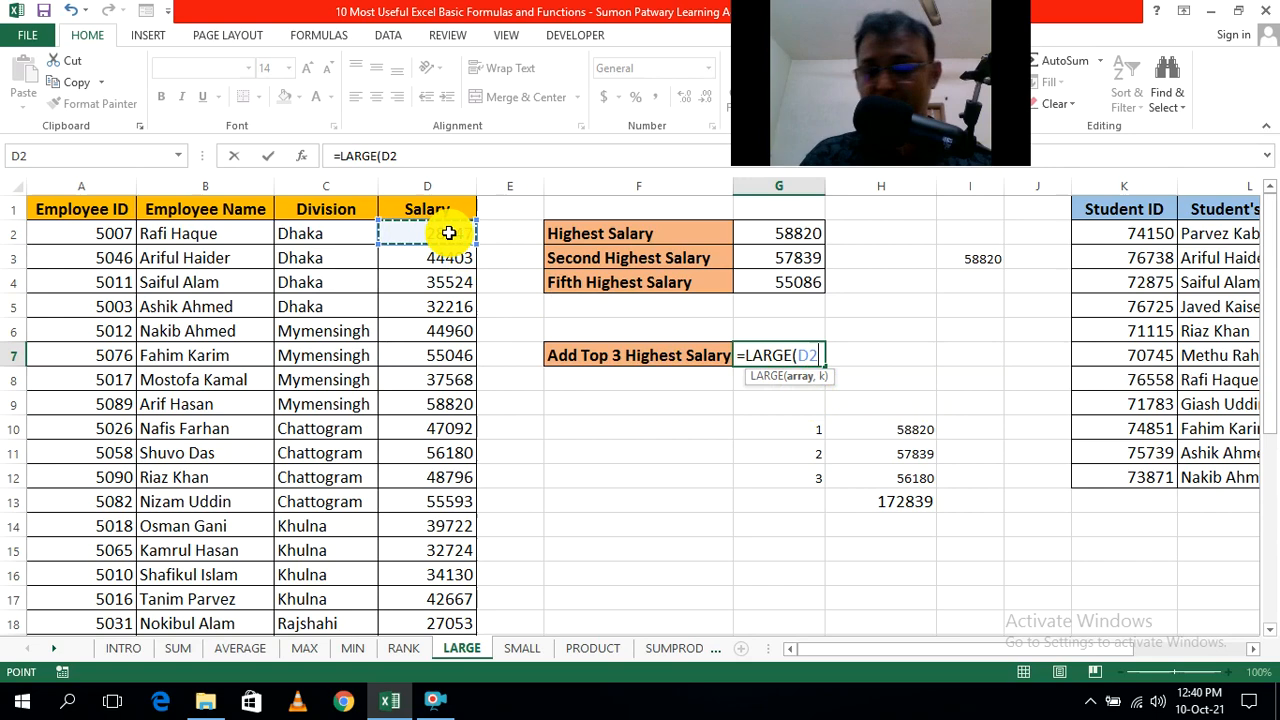
key("ctrl+shift+Down")
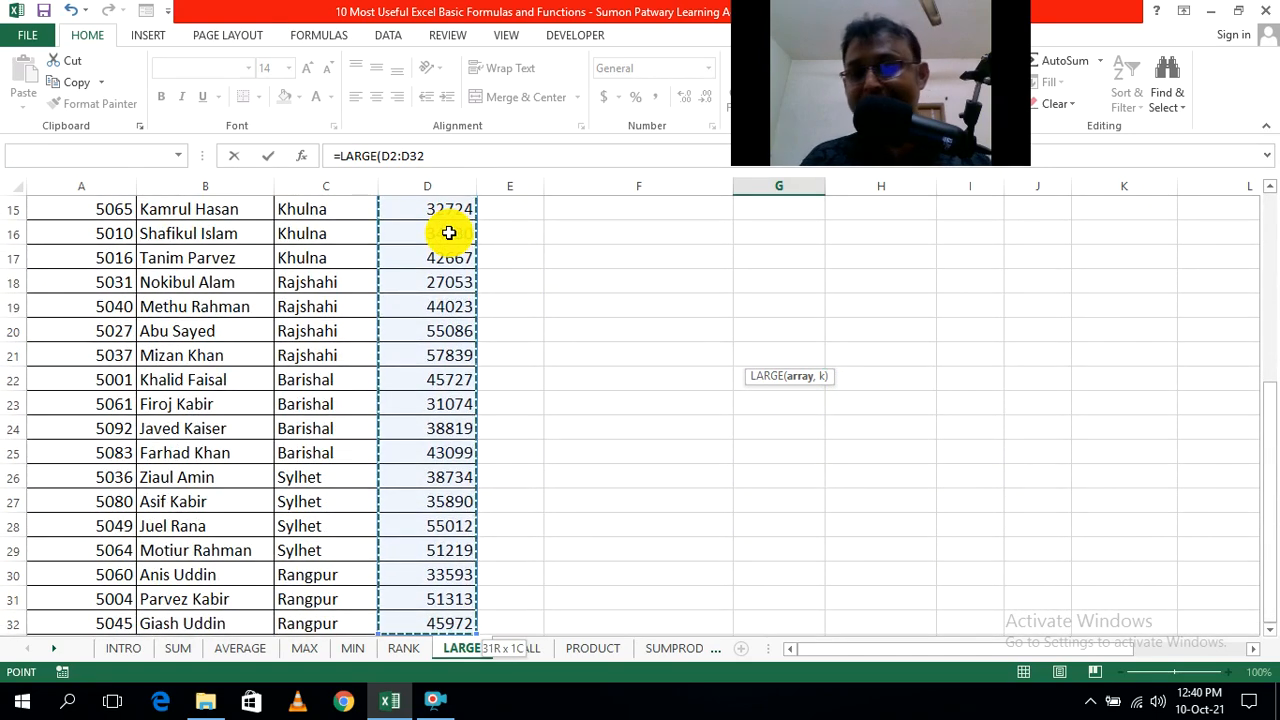
scroll(449, 233, "up", 5)
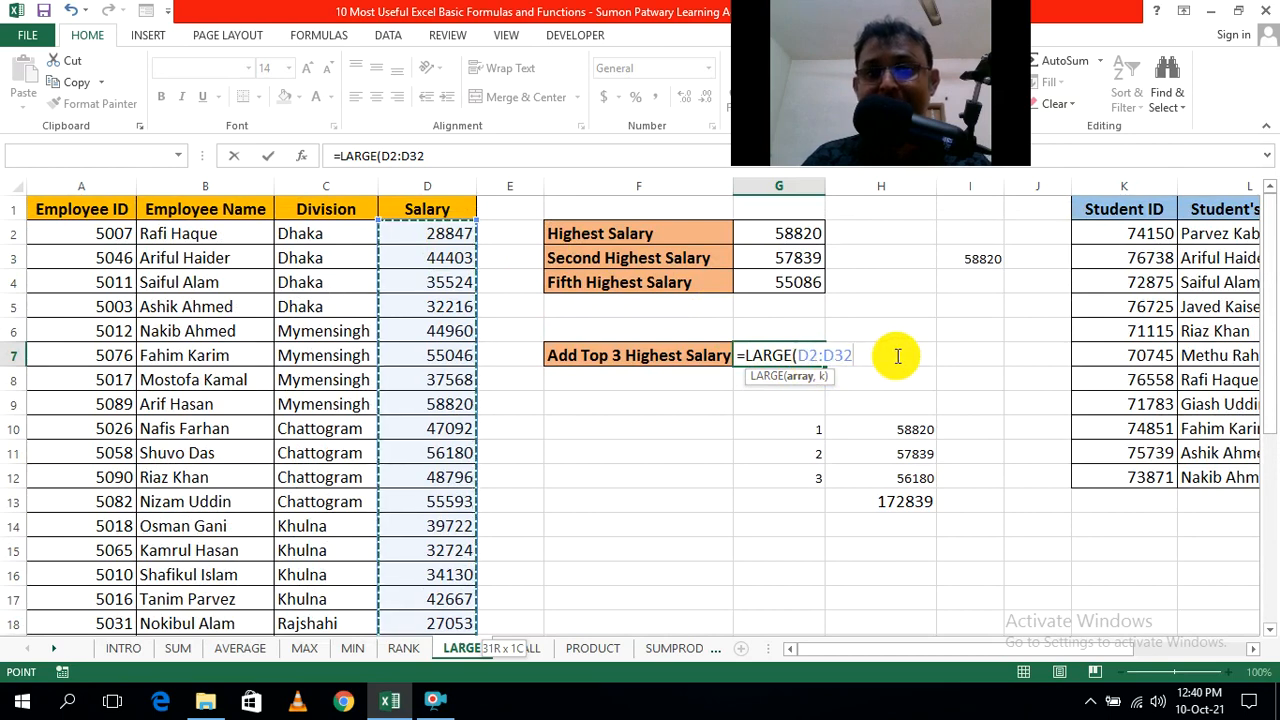
type(",{1,2,3")
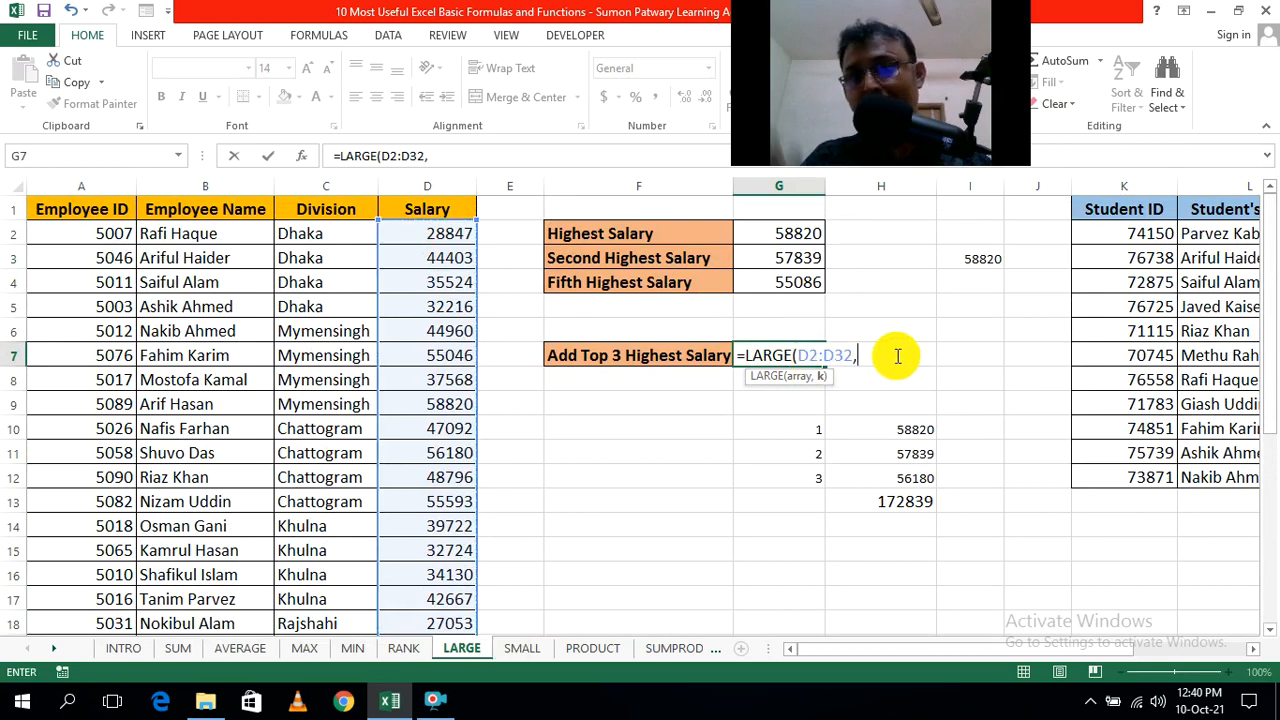
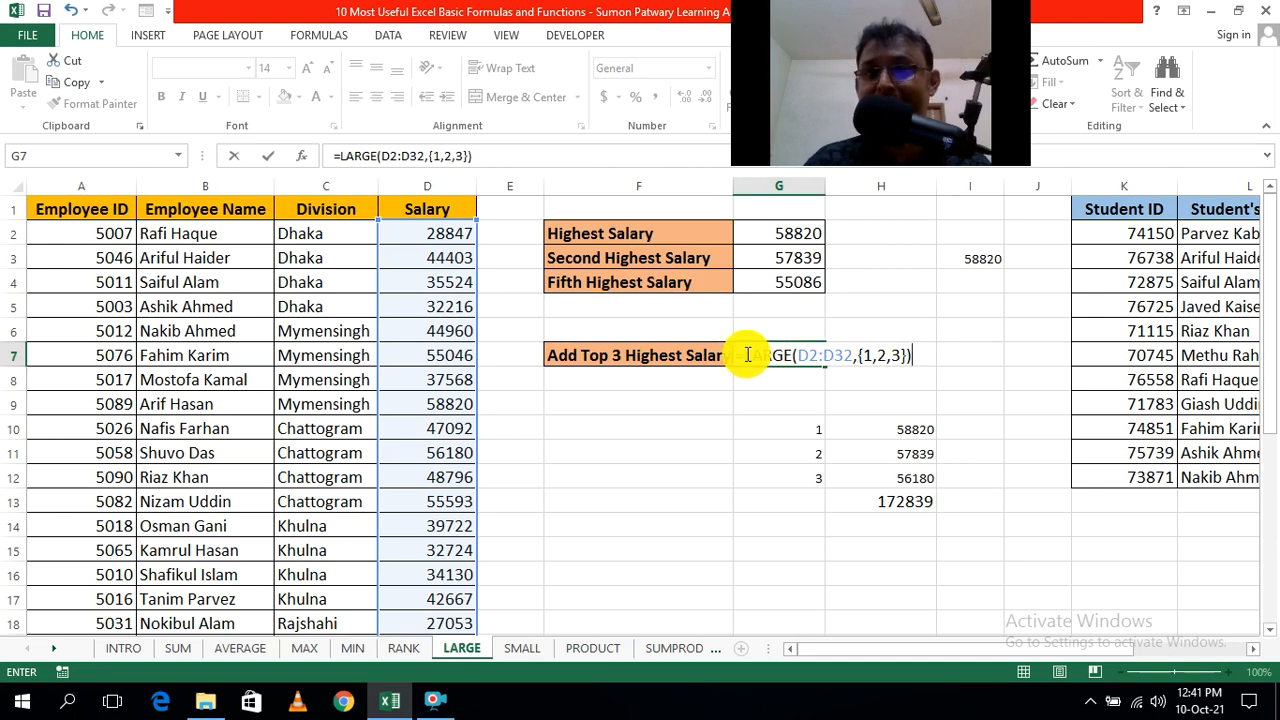
Step: Wrap the LARGE formula in cell G7 in SUM so it reads =SUM(LARGE(D2:D32,{1,2,3})), and enter it
left_click(748, 355)
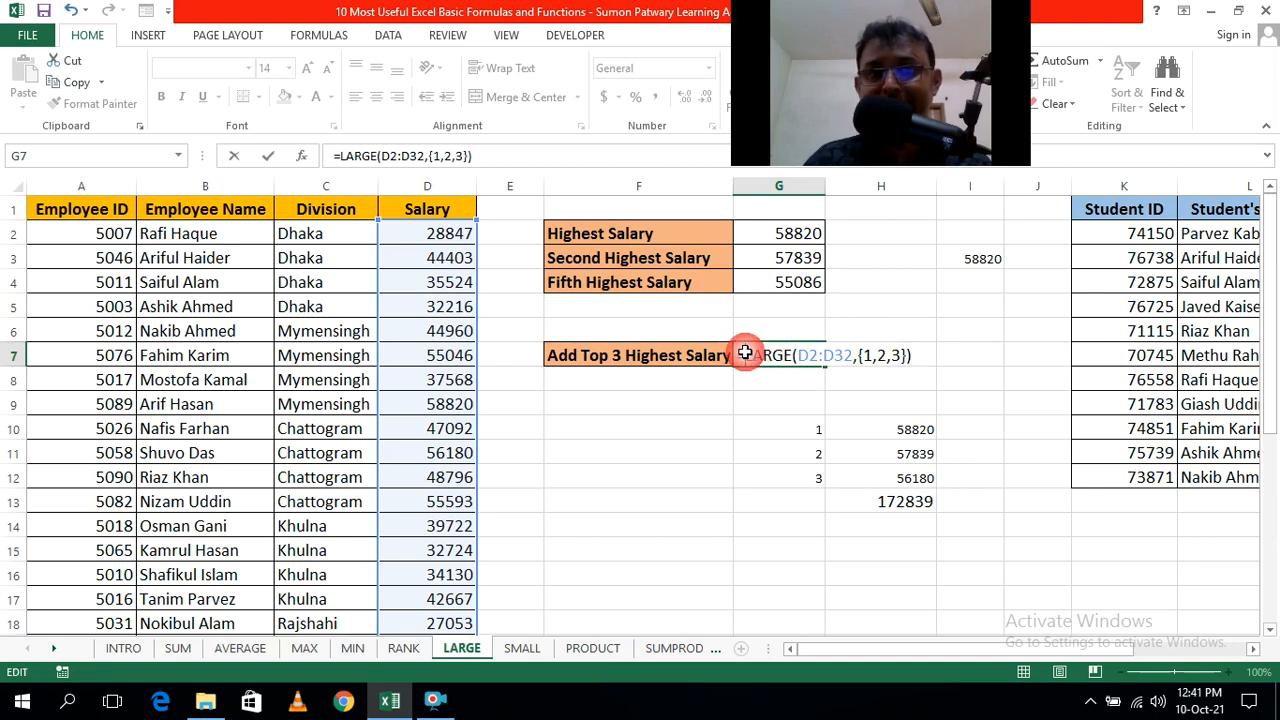
type("sum")
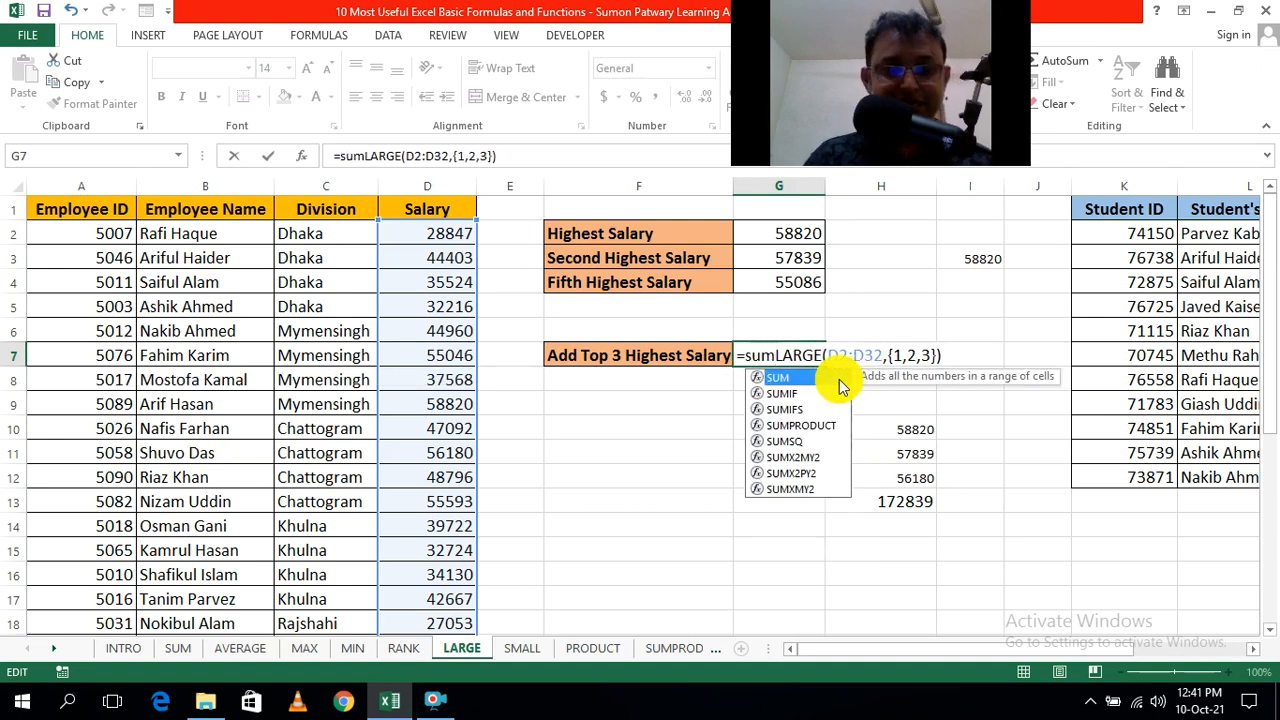
key("Tab")
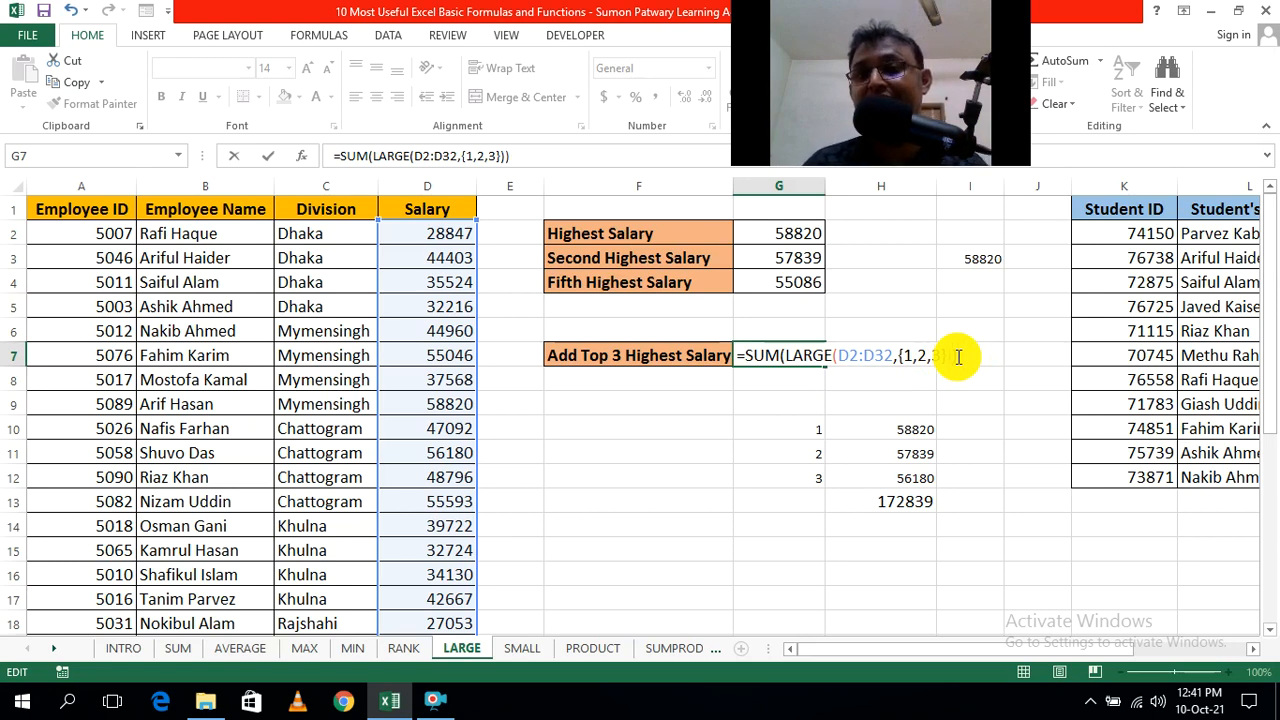
key("Return")
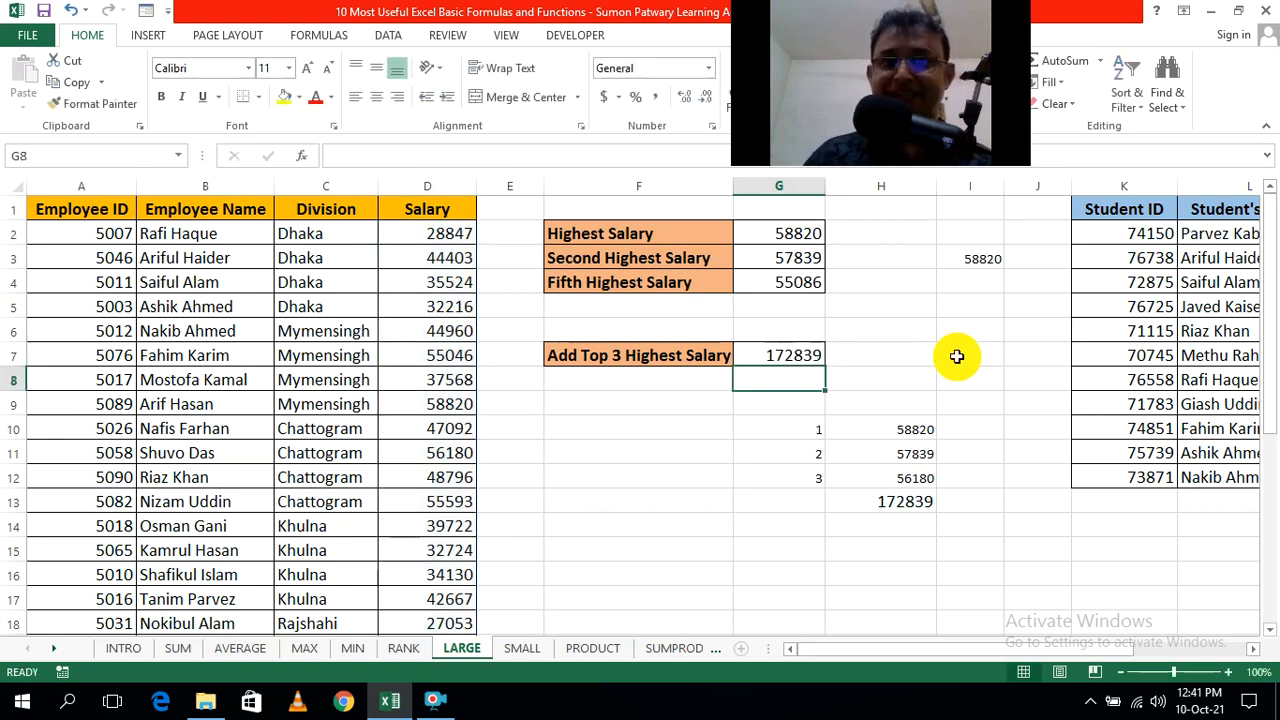
Step: Review the combined SUM and LARGE formula in cell G7 and compare it with the SUM in cell H13
left_click(957, 356)
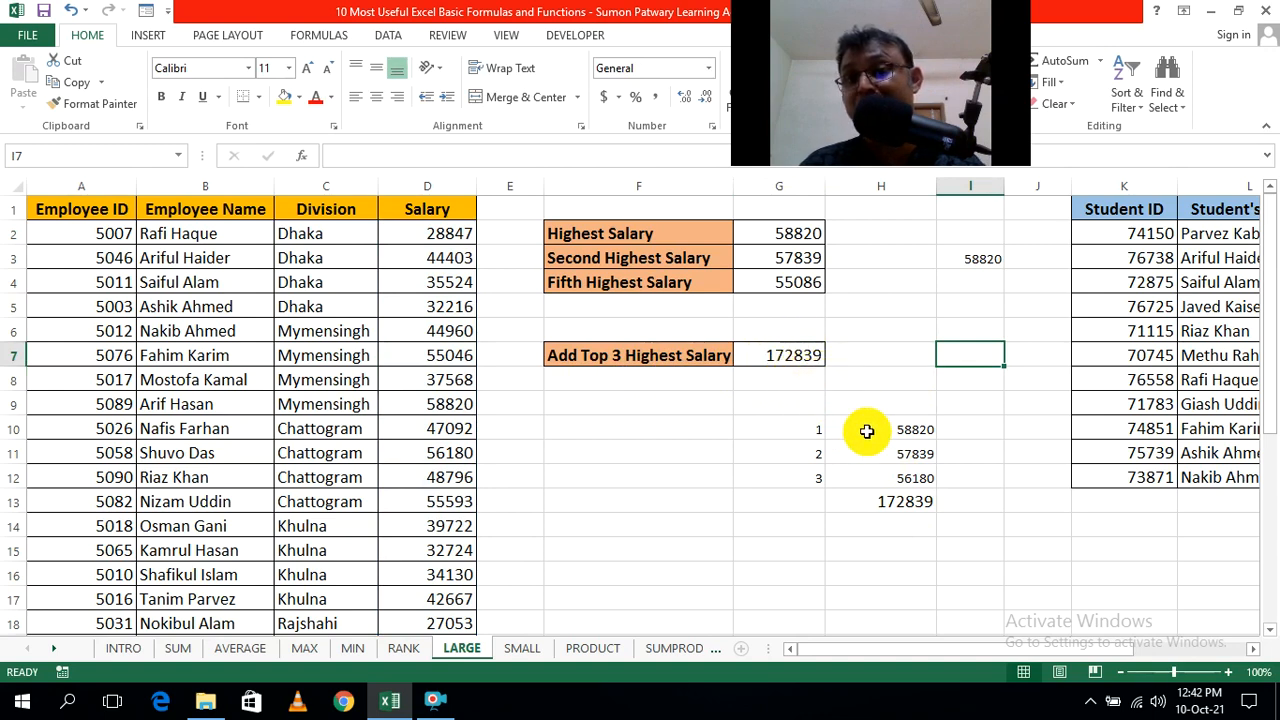
left_click(990, 522)
double_click(805, 360)
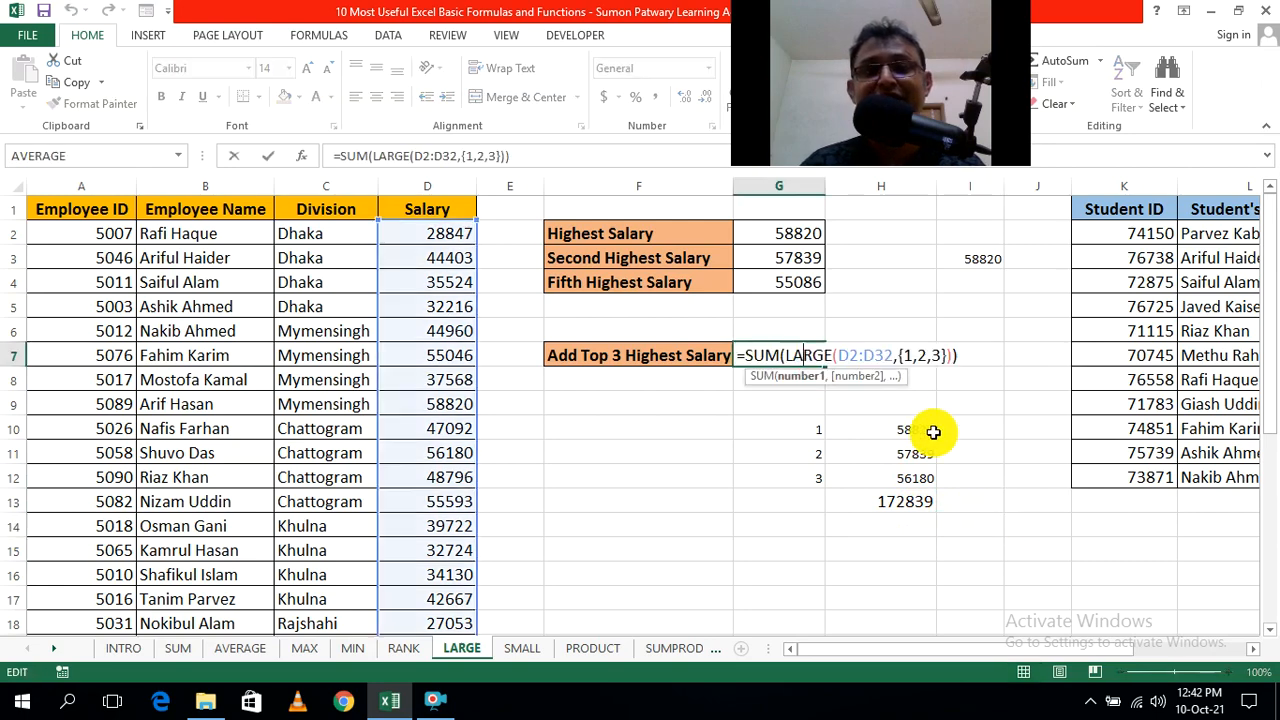
scroll(407, 419, "down", 6)
scroll(406, 419, "up", 6)
left_click(760, 530)
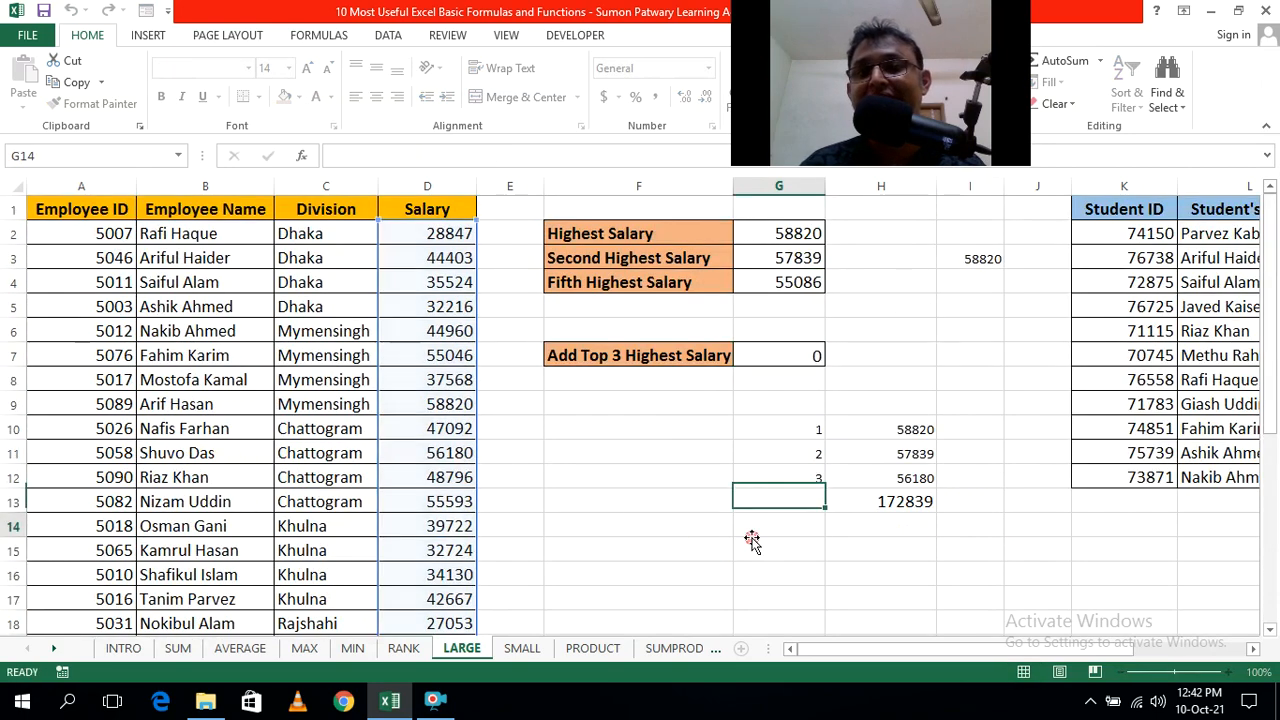
left_click(918, 495)
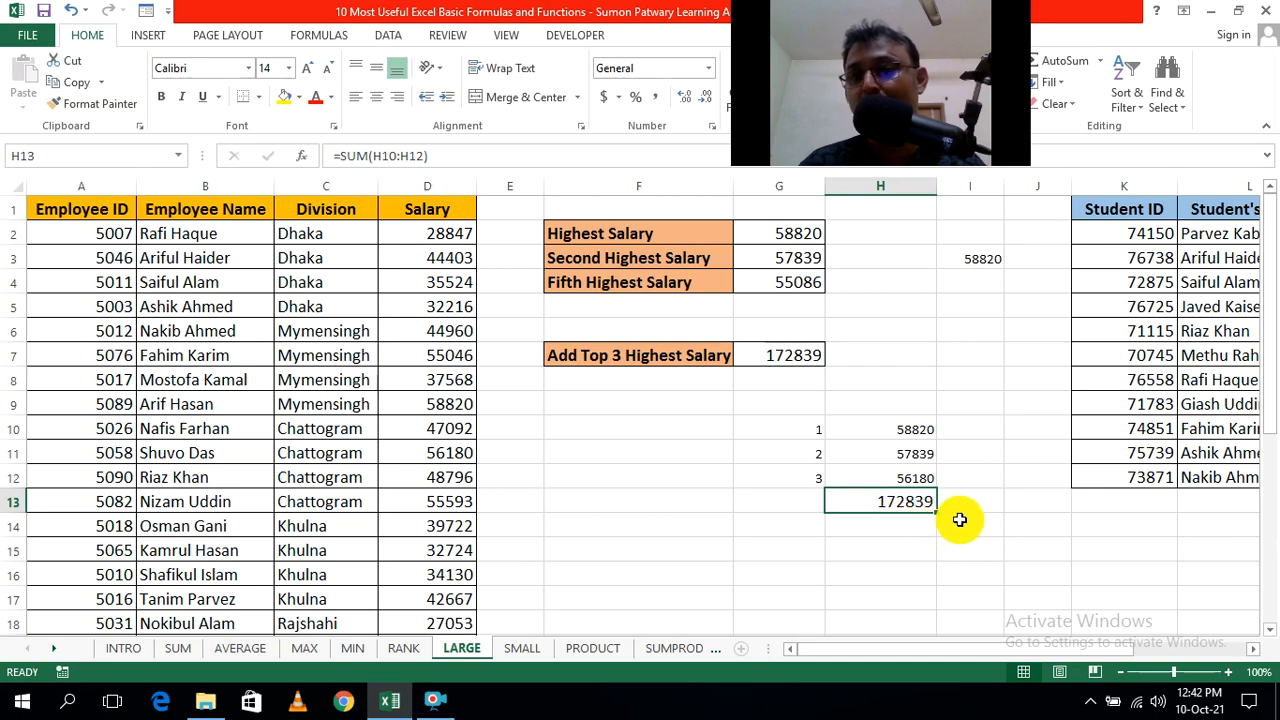
left_click(973, 376)
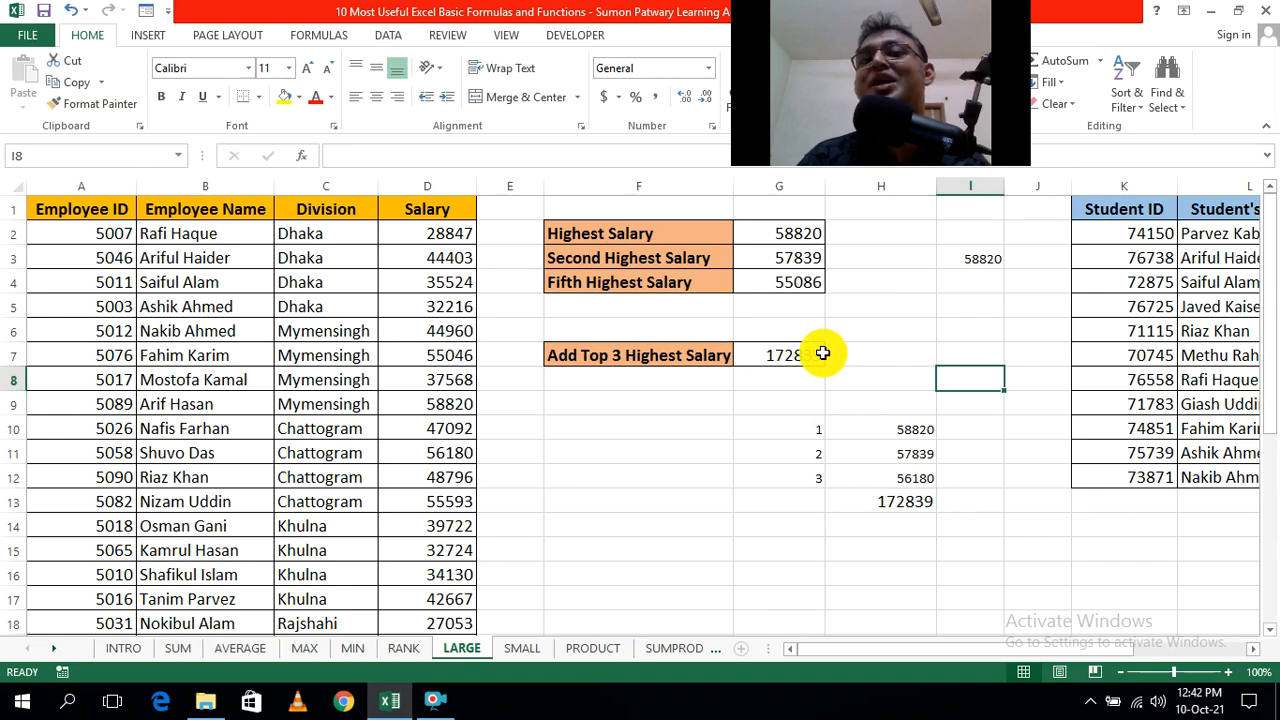
Step: Enter =LARGE(M2:M12,1) in cell P6 to get the 1st Place score from the student table
left_click(1255, 649)
left_click(1255, 649)
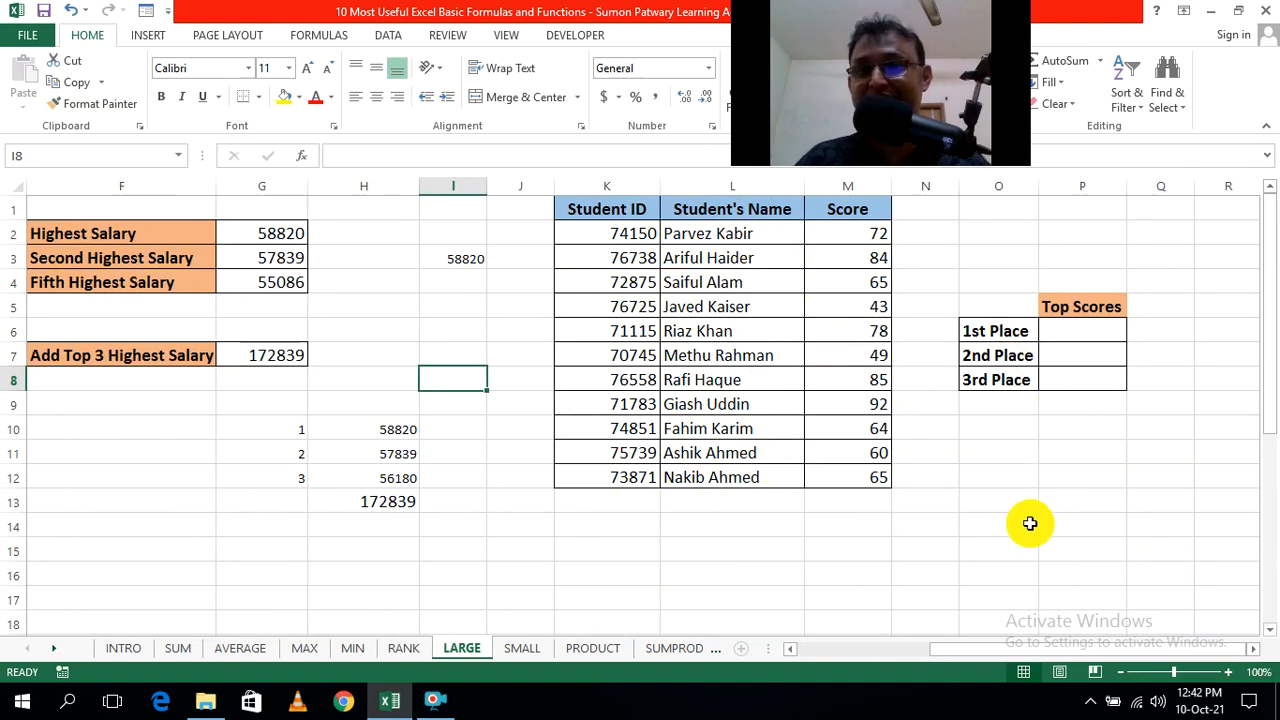
left_click(1080, 326)
type("=")
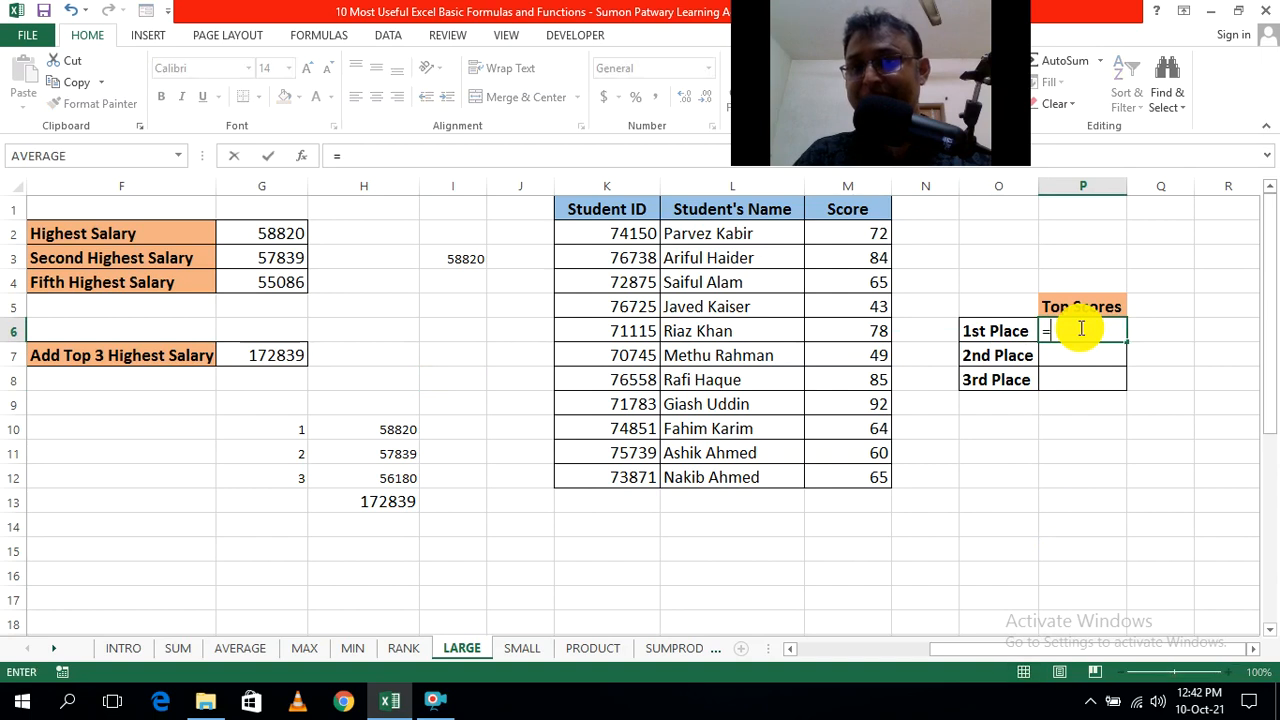
type("la")
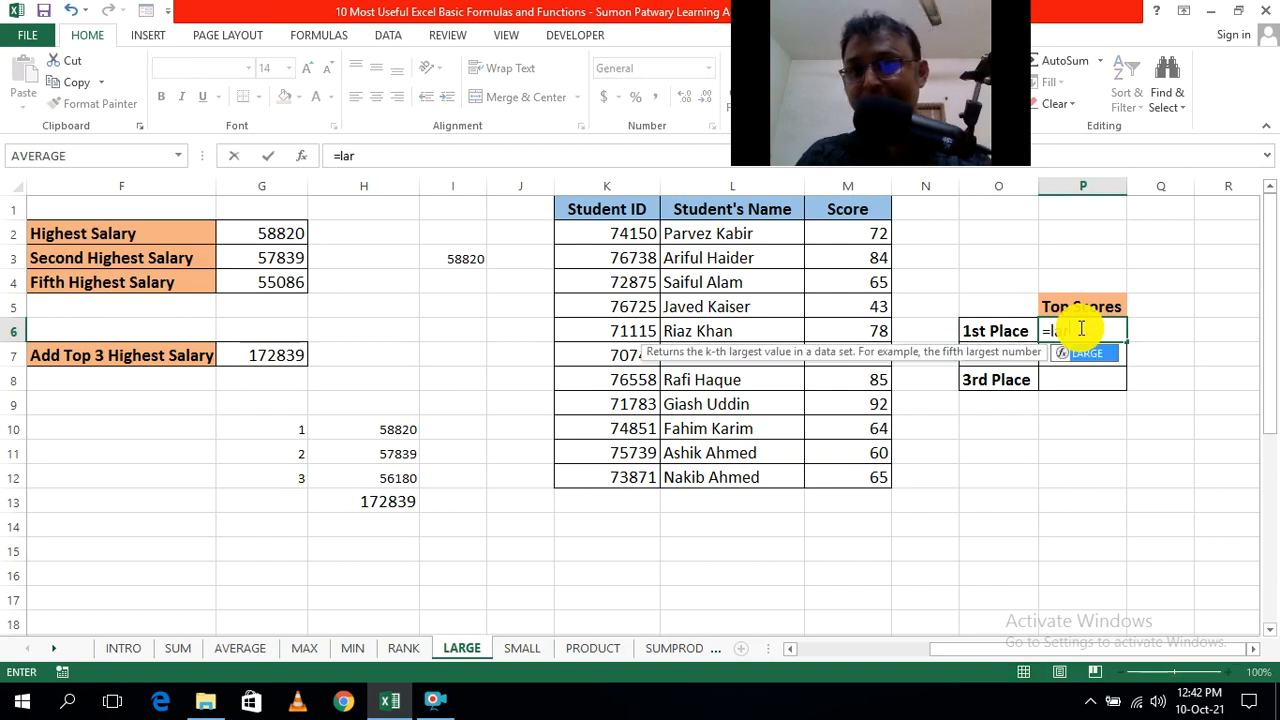
type("r")
key("Tab")
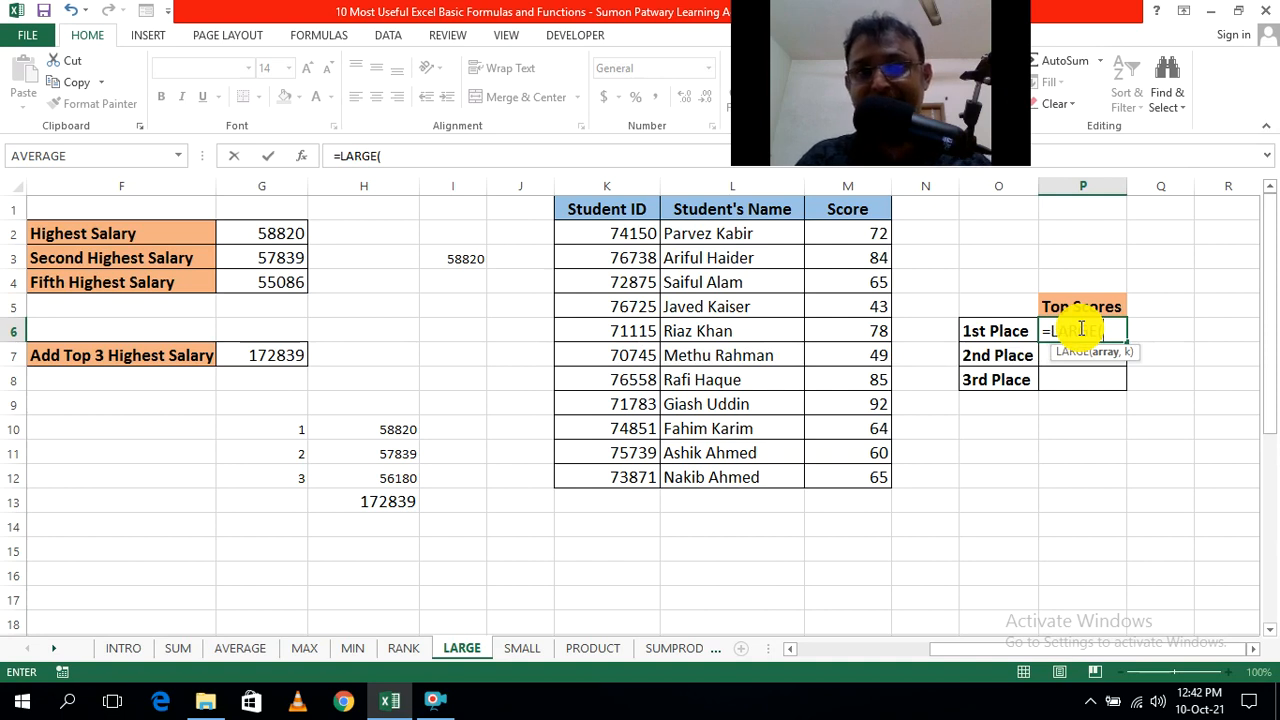
left_click_drag(851, 232, 868, 480)
type(",")
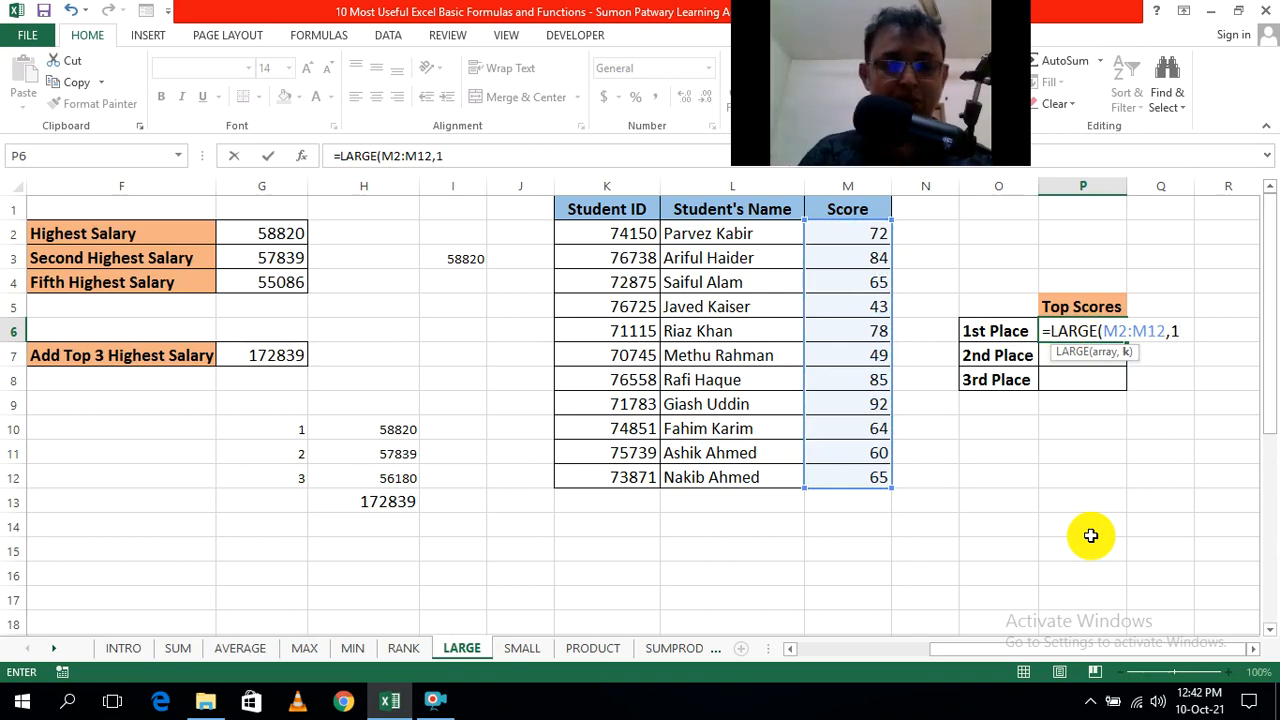
type("1)")
key("ctrl+Return")
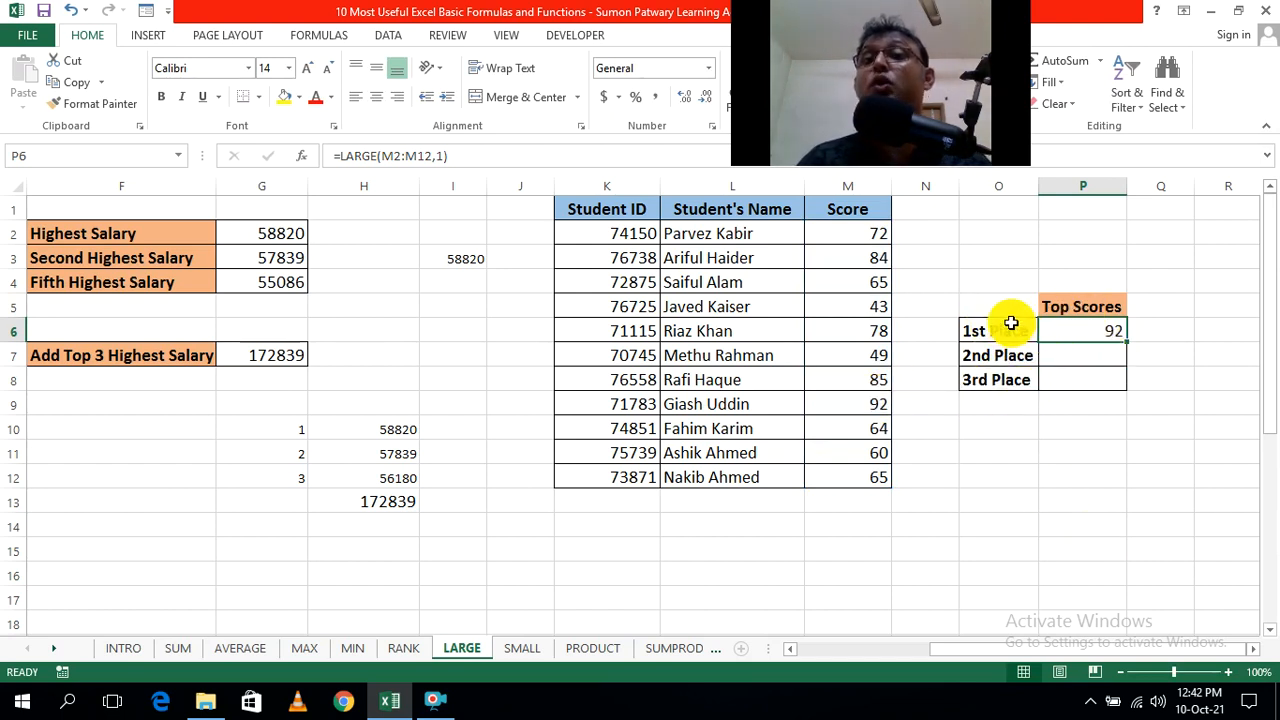
Step: Enter =LARGE(M2:M12,2) in cell P7 to get the 2nd Place score
left_click(1125, 457)
left_click(1098, 357)
type("=")
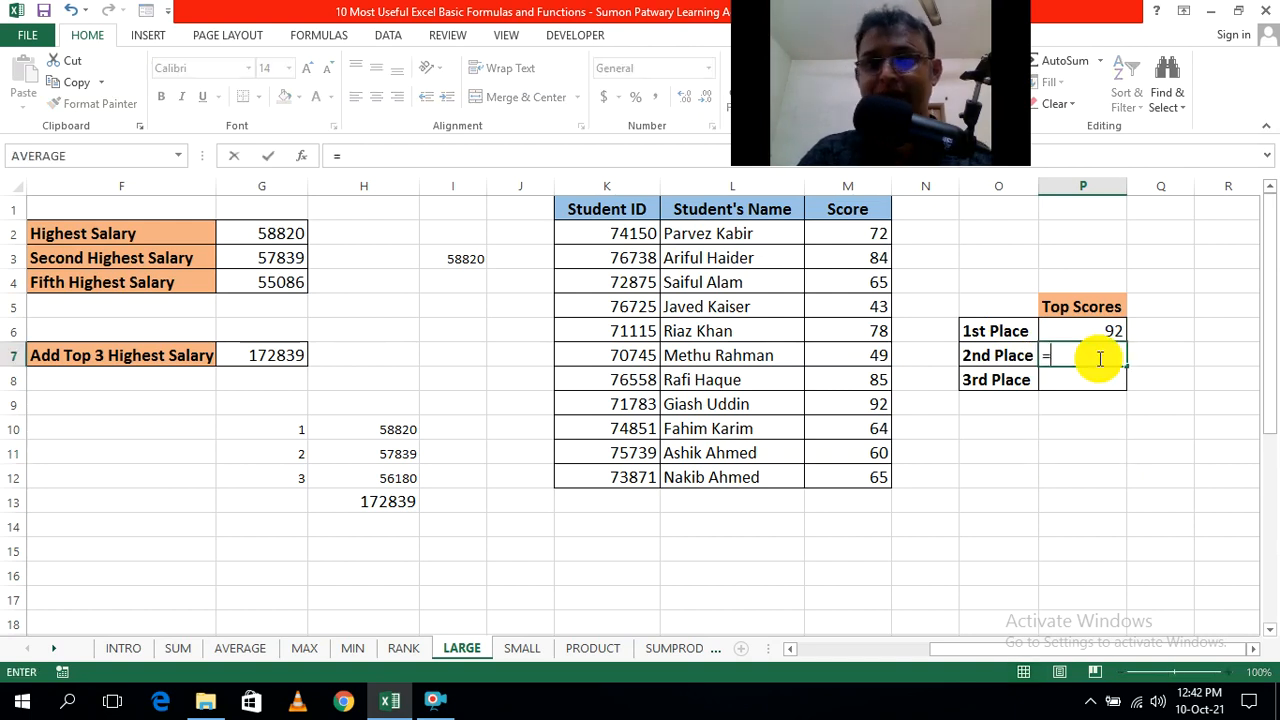
type("lar")
key("Tab")
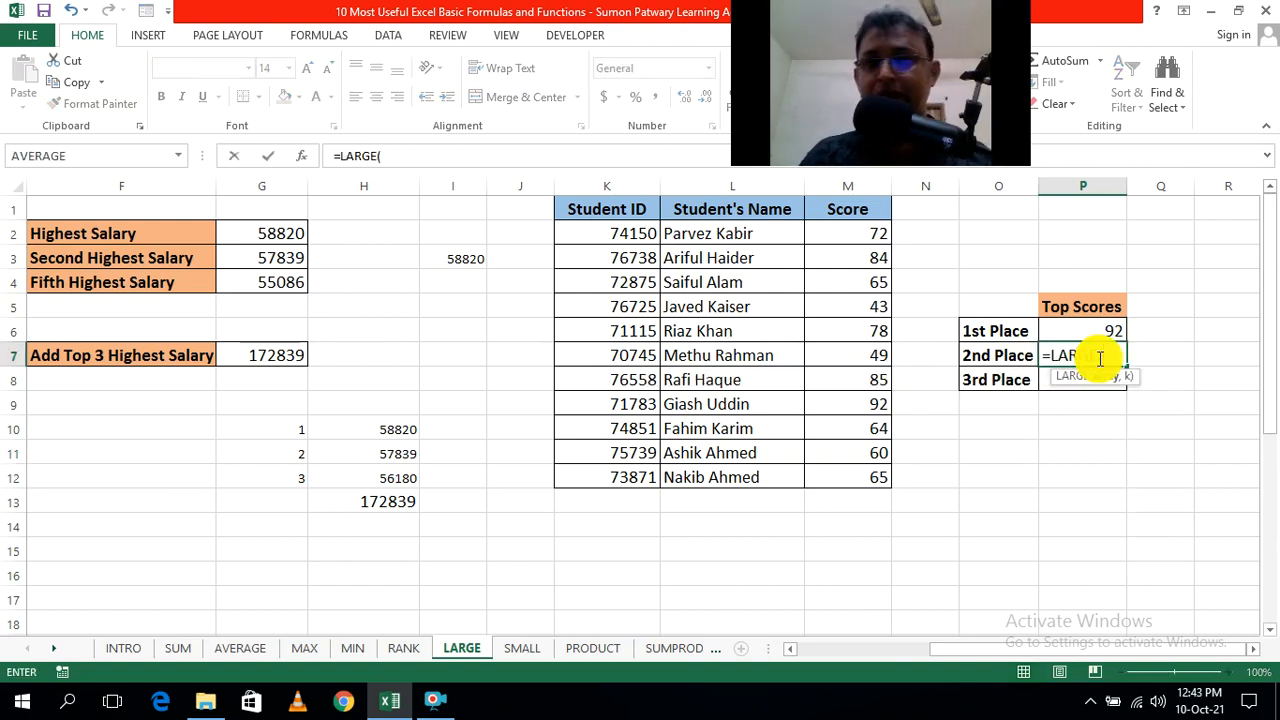
left_click_drag(866, 233, 873, 468)
type(",")
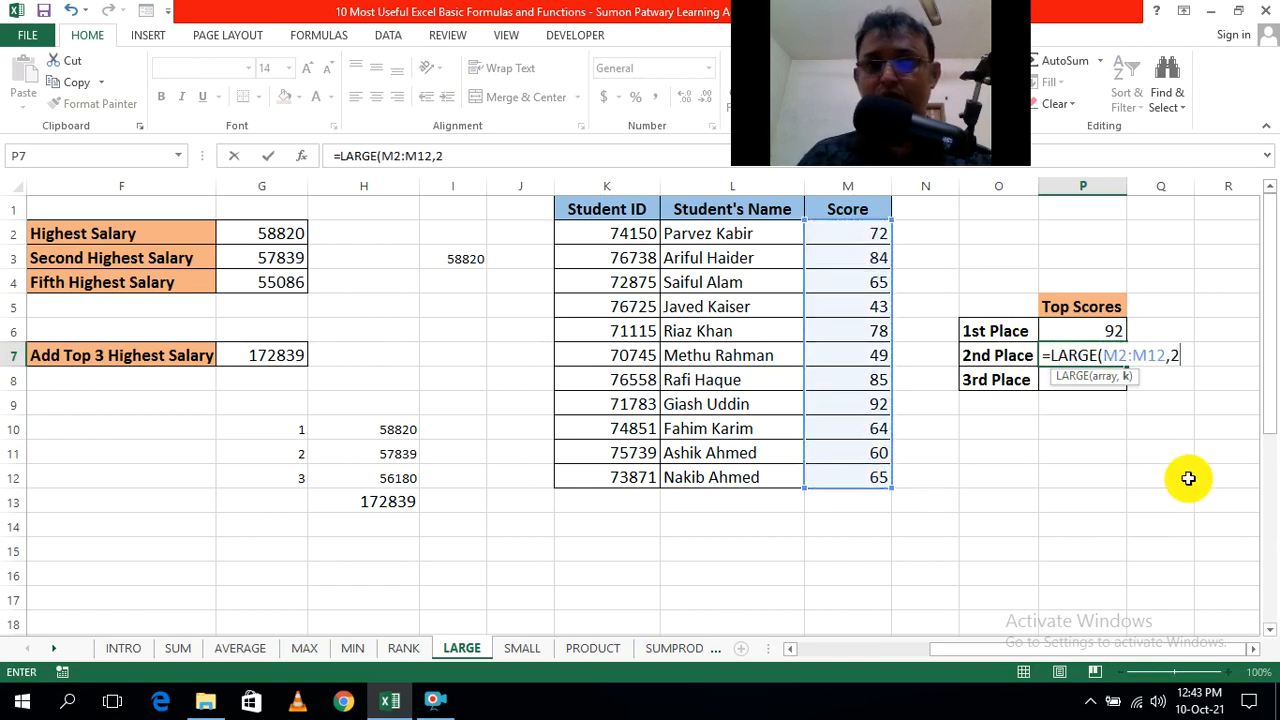
type("2)")
key("Return")
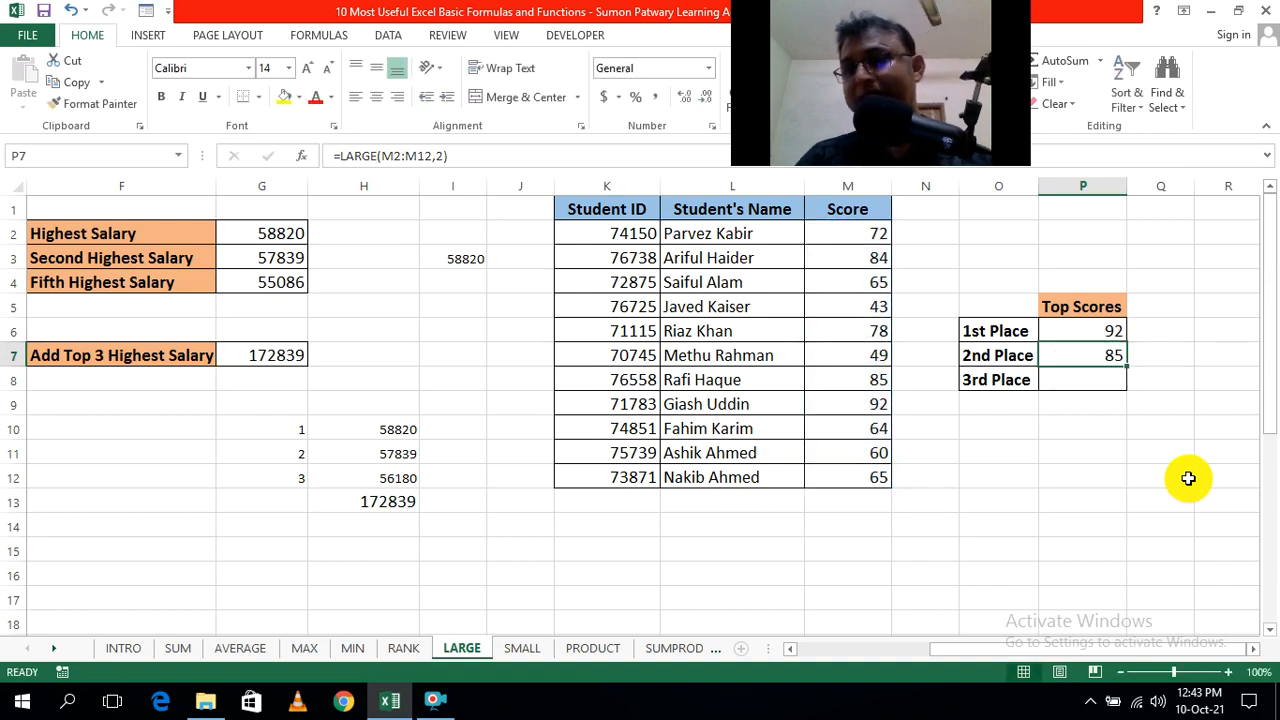
left_click(1187, 478)
Step: Enter =LARGE(M2:M12,3) in cell P8 to get the 3rd Place score
left_click(1113, 436)
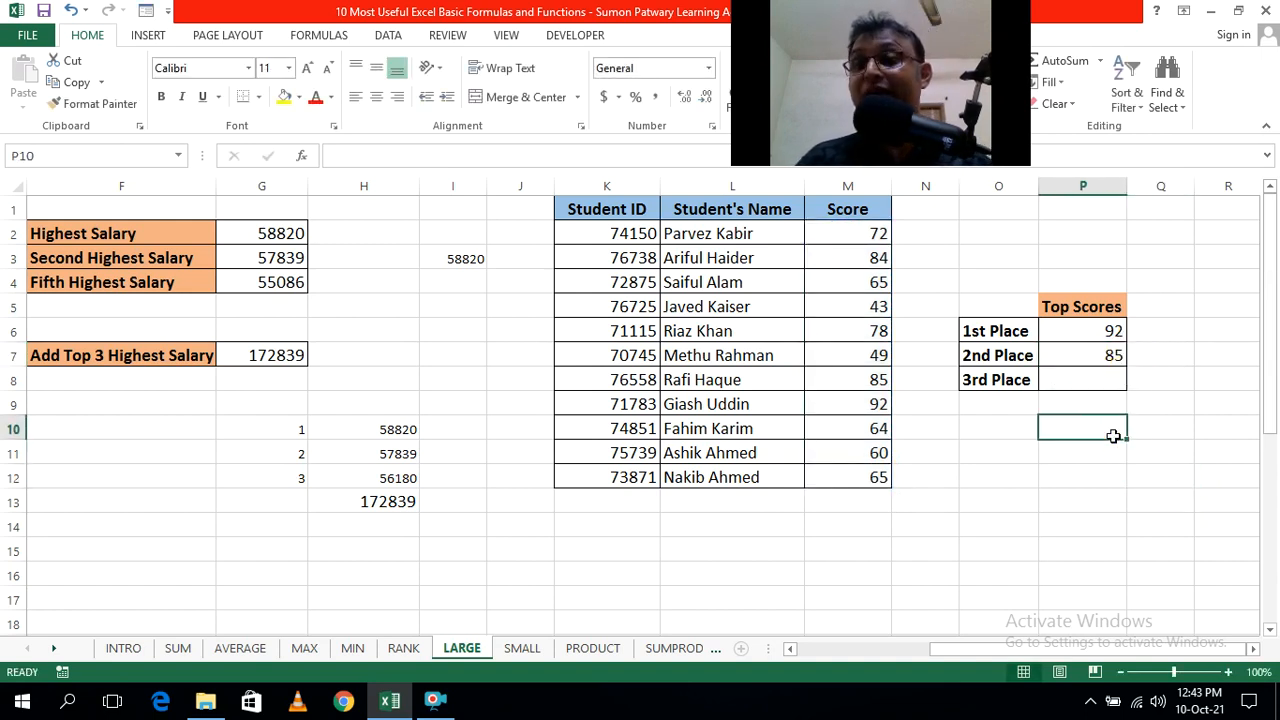
left_click(1073, 382)
type("=")
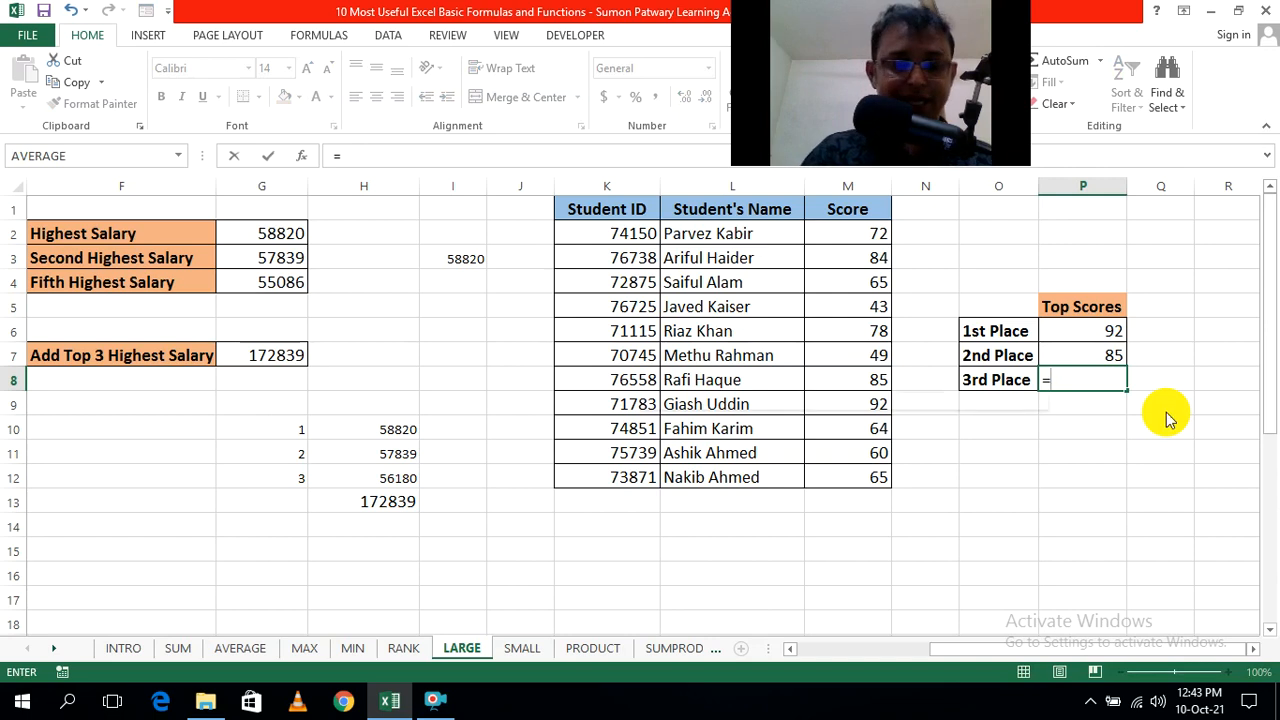
type("lar")
key("Tab")
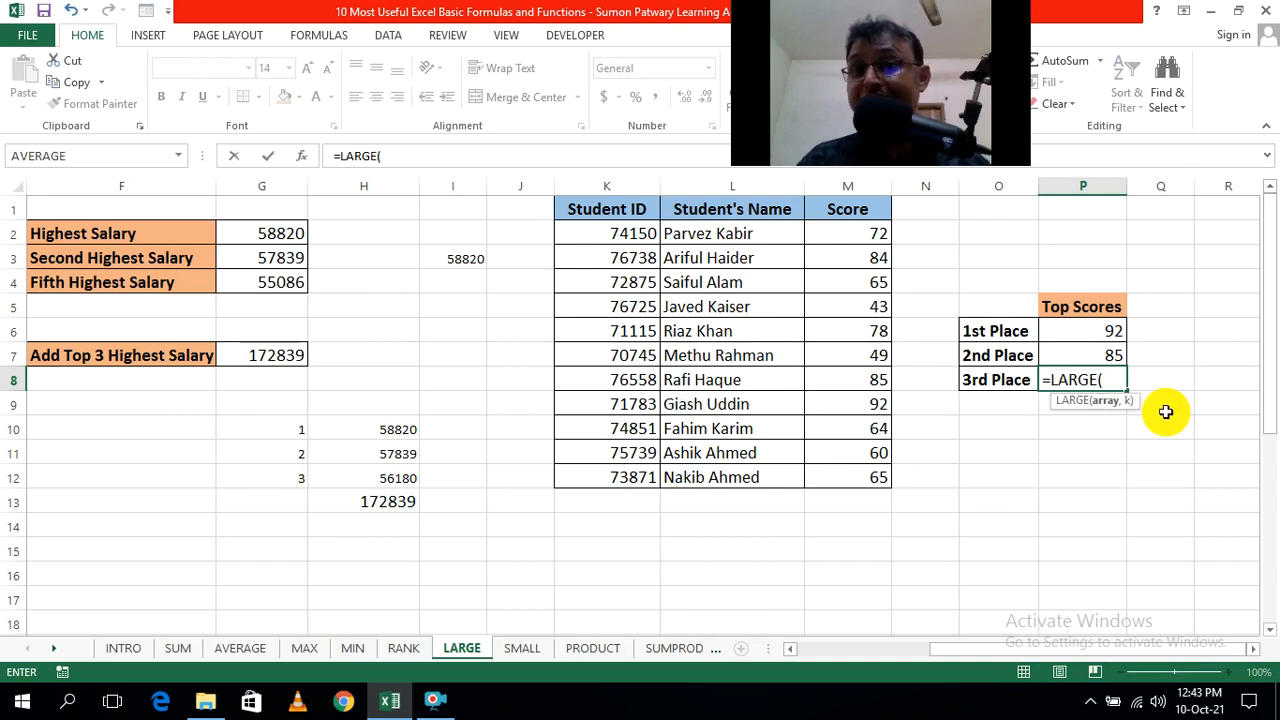
left_click_drag(843, 229, 857, 477)
type(",3")
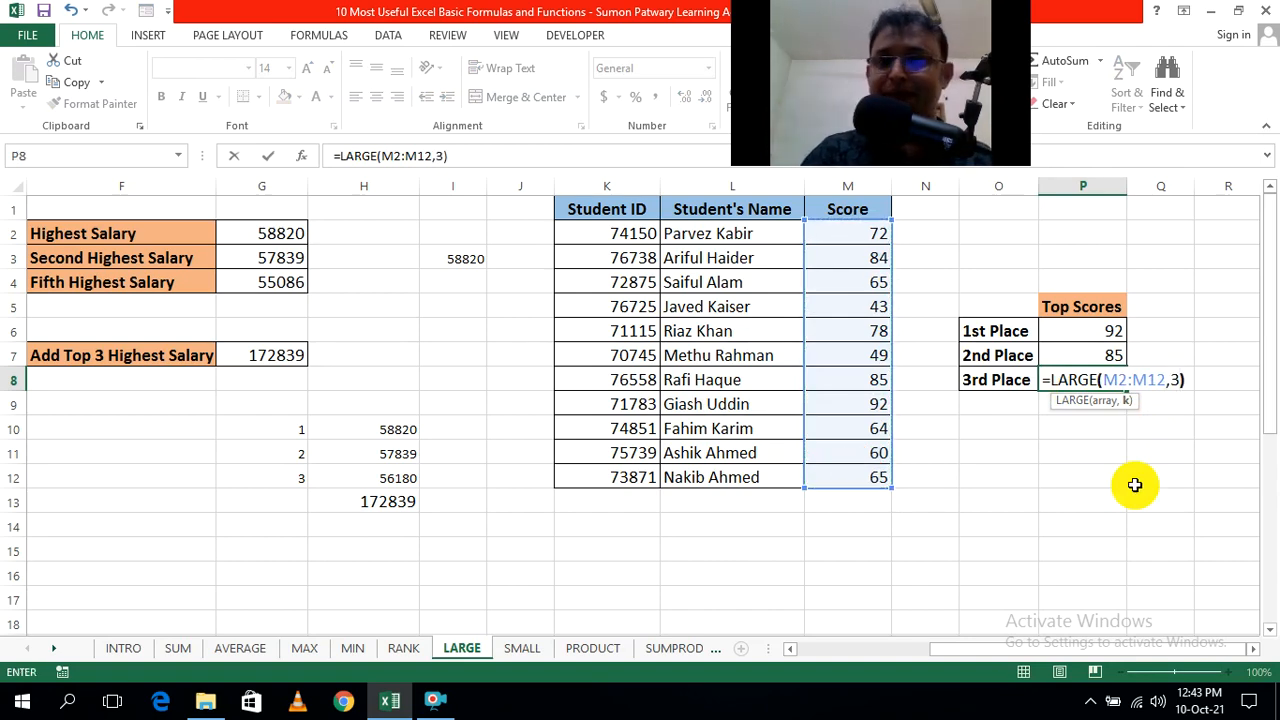
key("Return")
left_click(1135, 485)
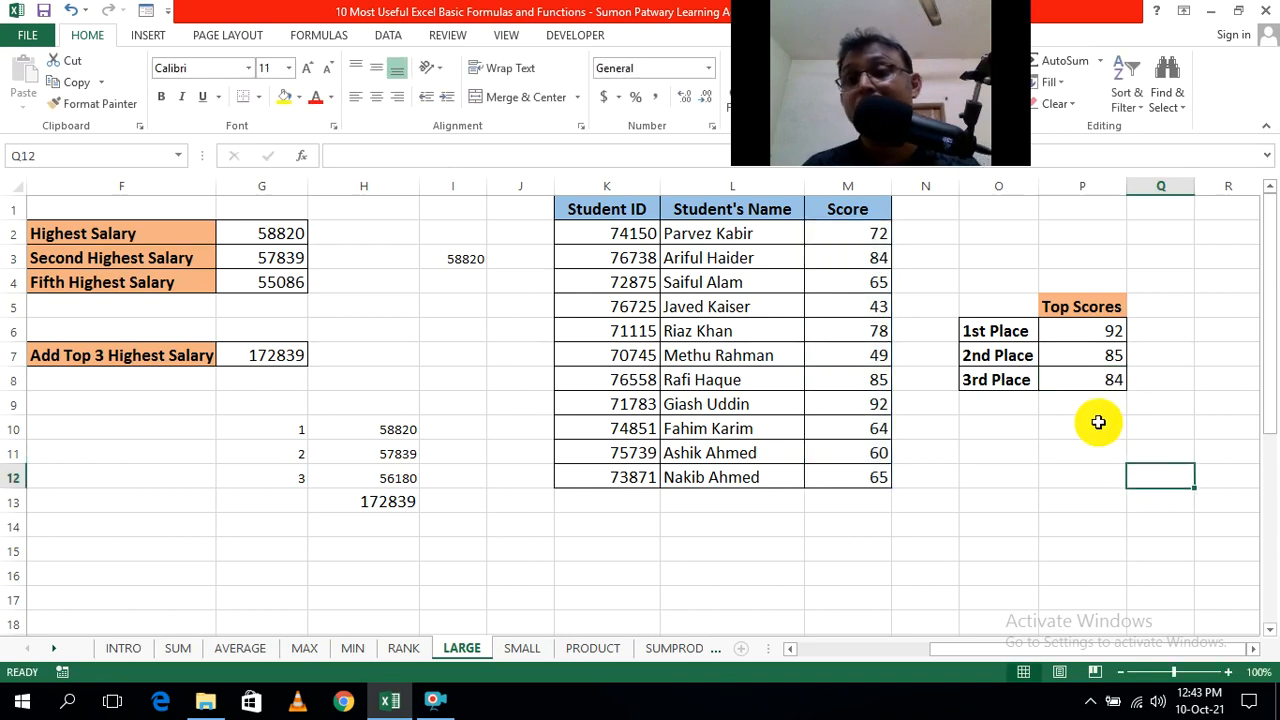
Step: Enter the rank numbers 1, 2 and 3 in cells S5 to S7, beside the Top Scores table
left_click(1253, 649)
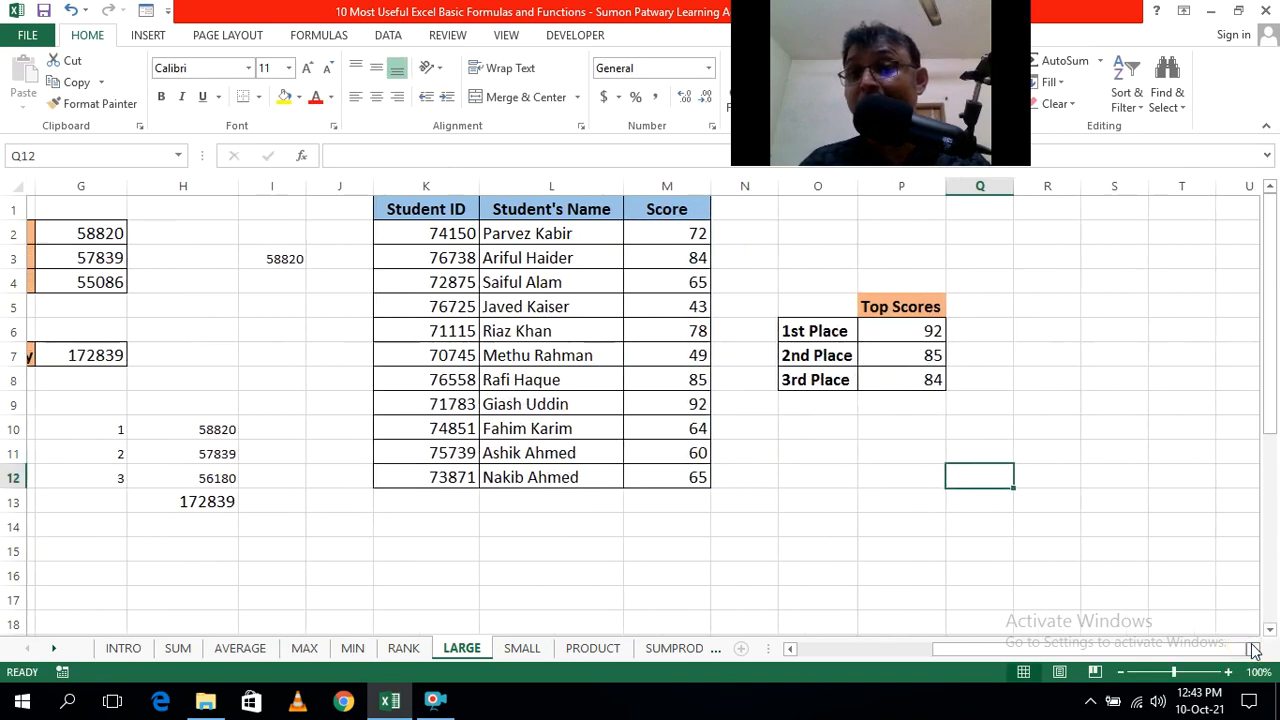
left_click(1253, 649)
left_click(1012, 523)
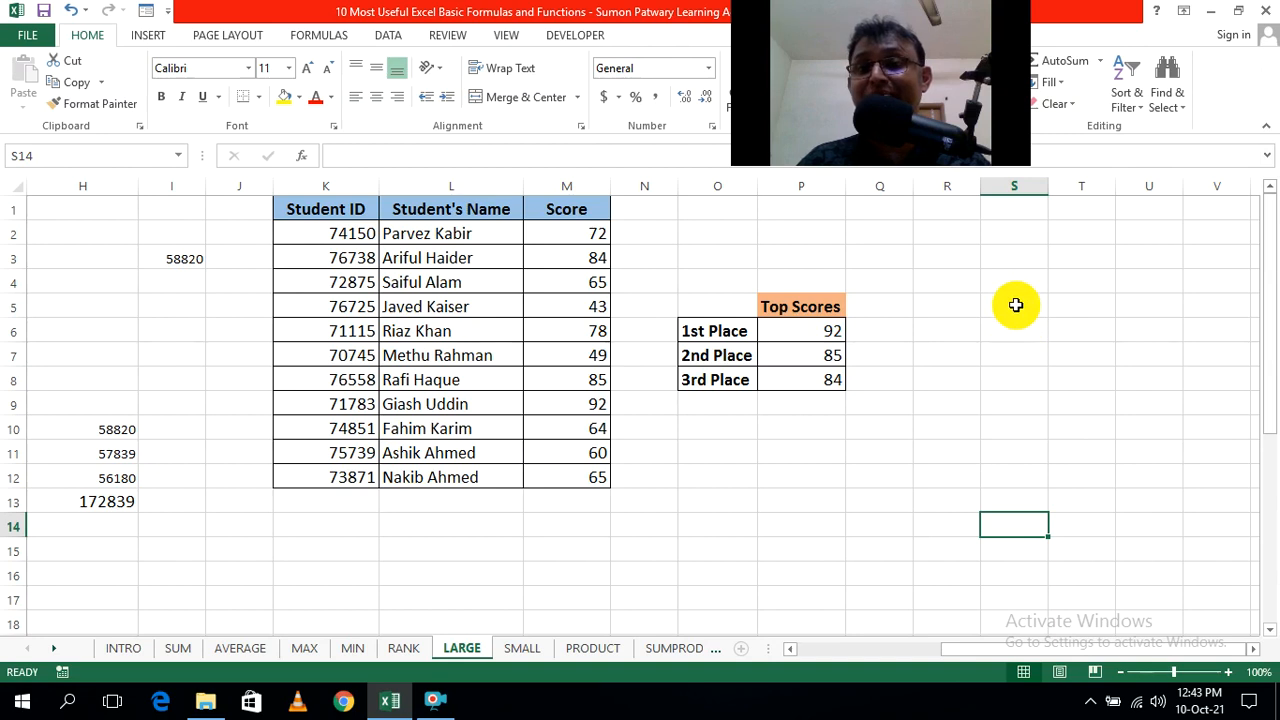
left_click(1015, 305)
type("1")
left_click(1100, 406)
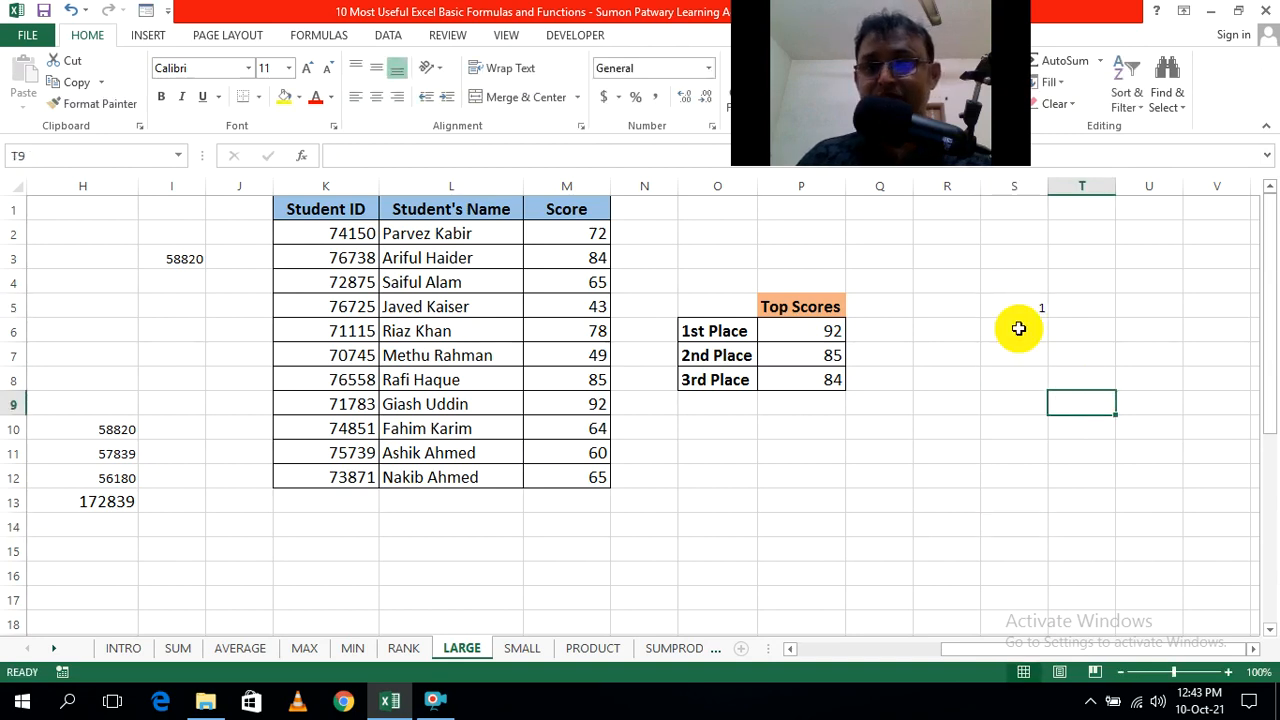
left_click(1018, 329)
type("2")
left_click(1065, 360)
left_click(1028, 357)
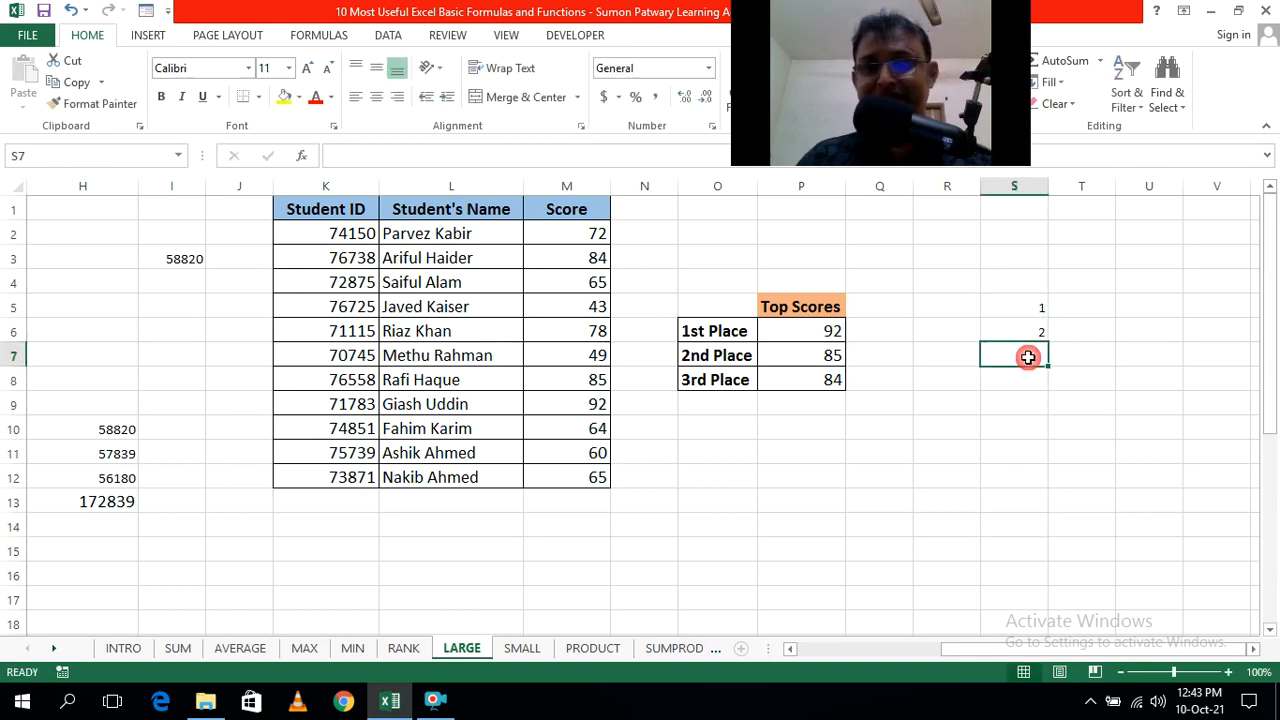
type("3")
left_click(1125, 448)
Step: Widen column T slightly and enter =LARGE($M$2:$M$12,S5) in cell T5, with the score range locked as absolute
left_click_drag(1115, 187, 1143, 187)
left_click(1111, 305)
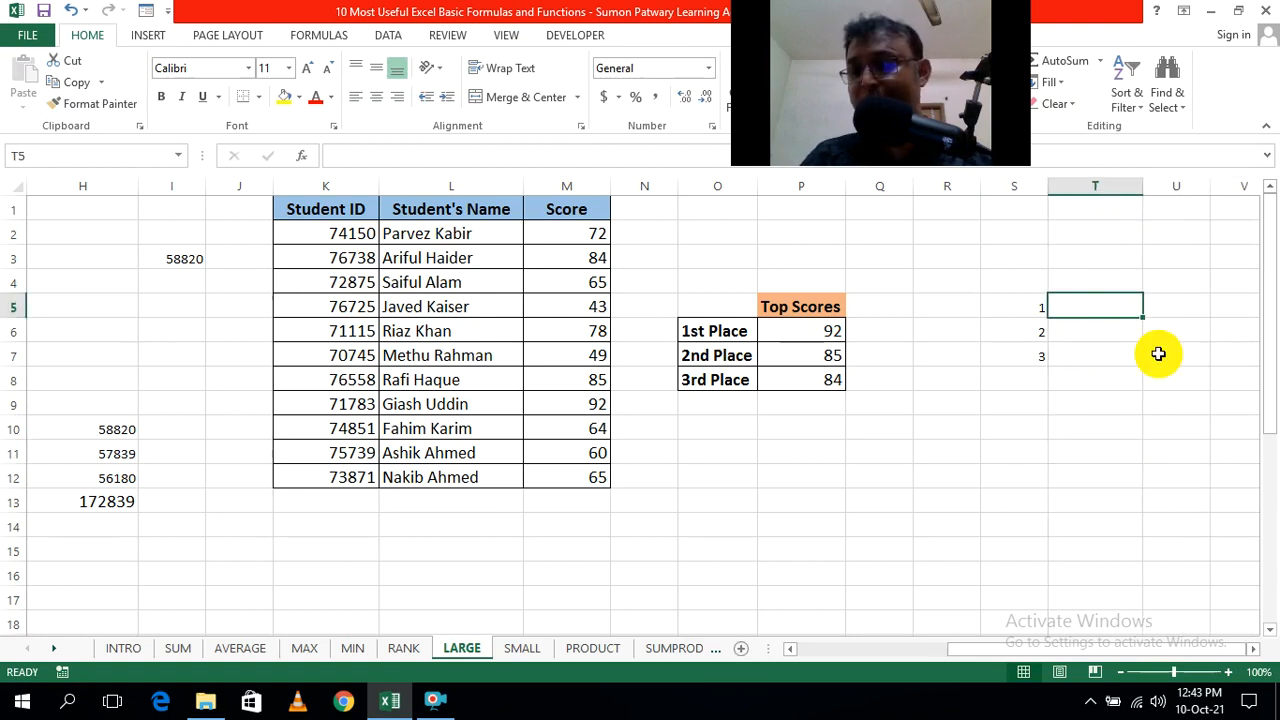
type("=la")
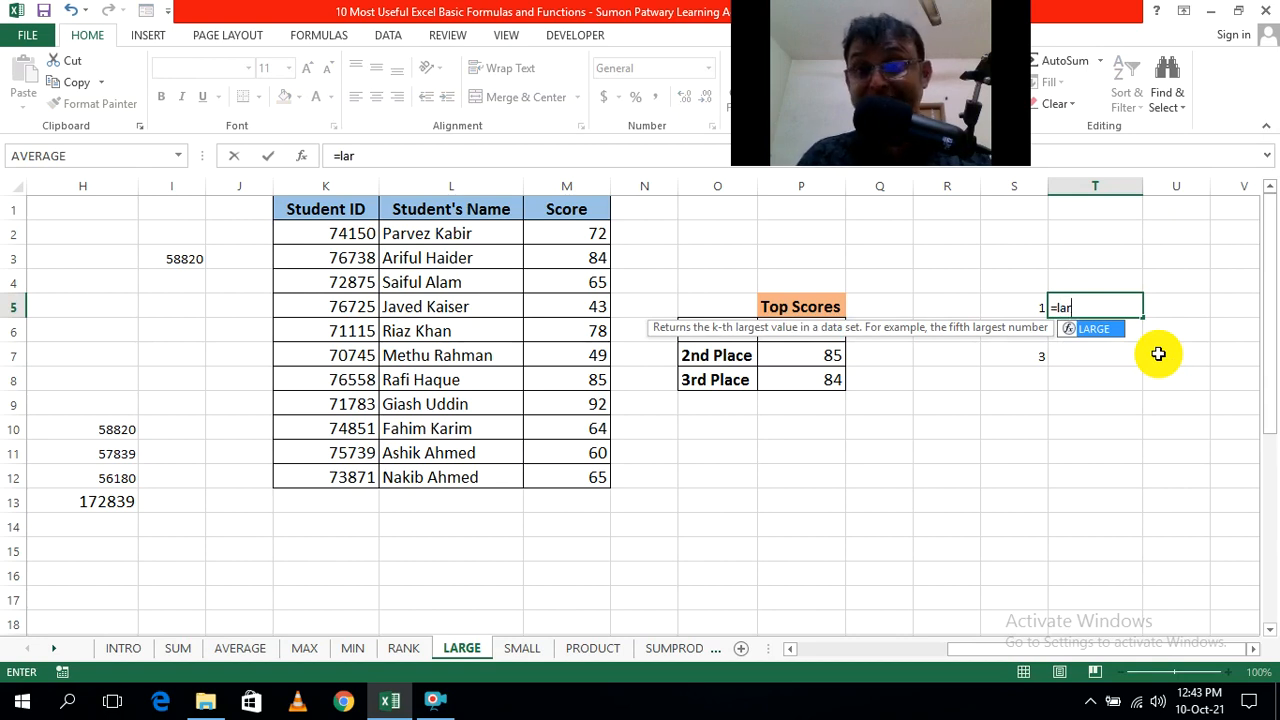
type("r")
key("Tab")
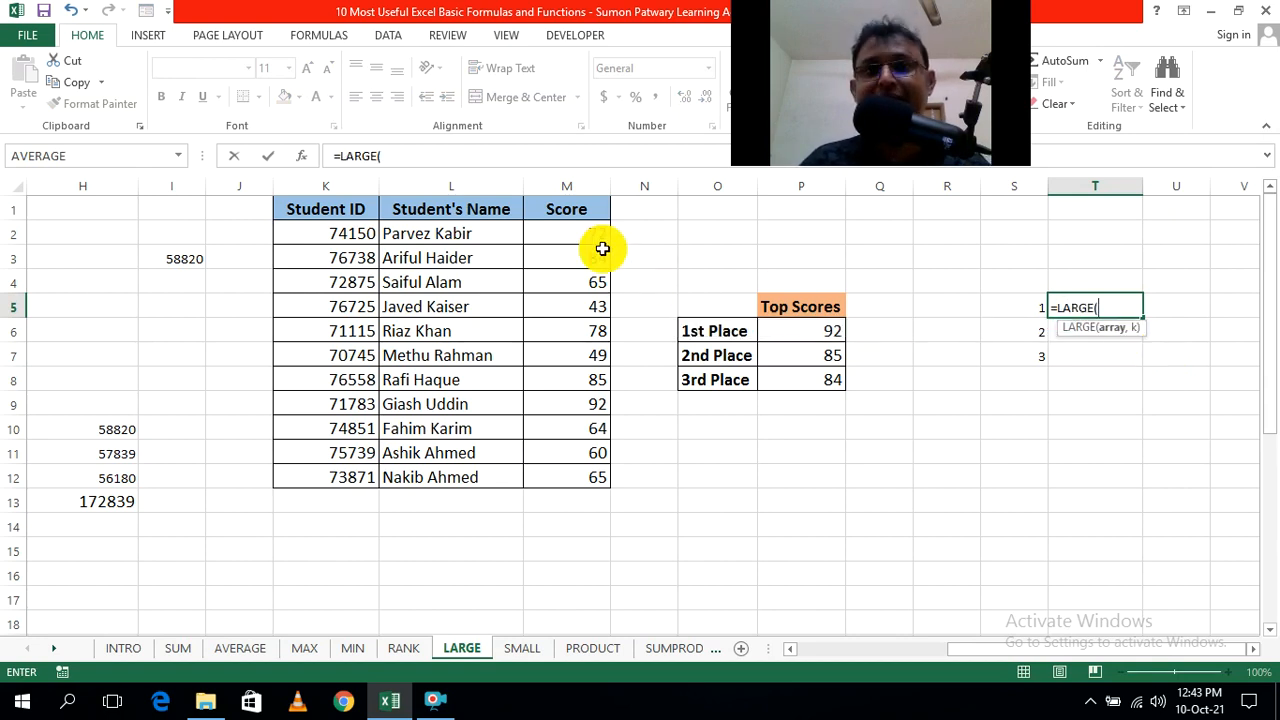
left_click_drag(586, 232, 579, 301)
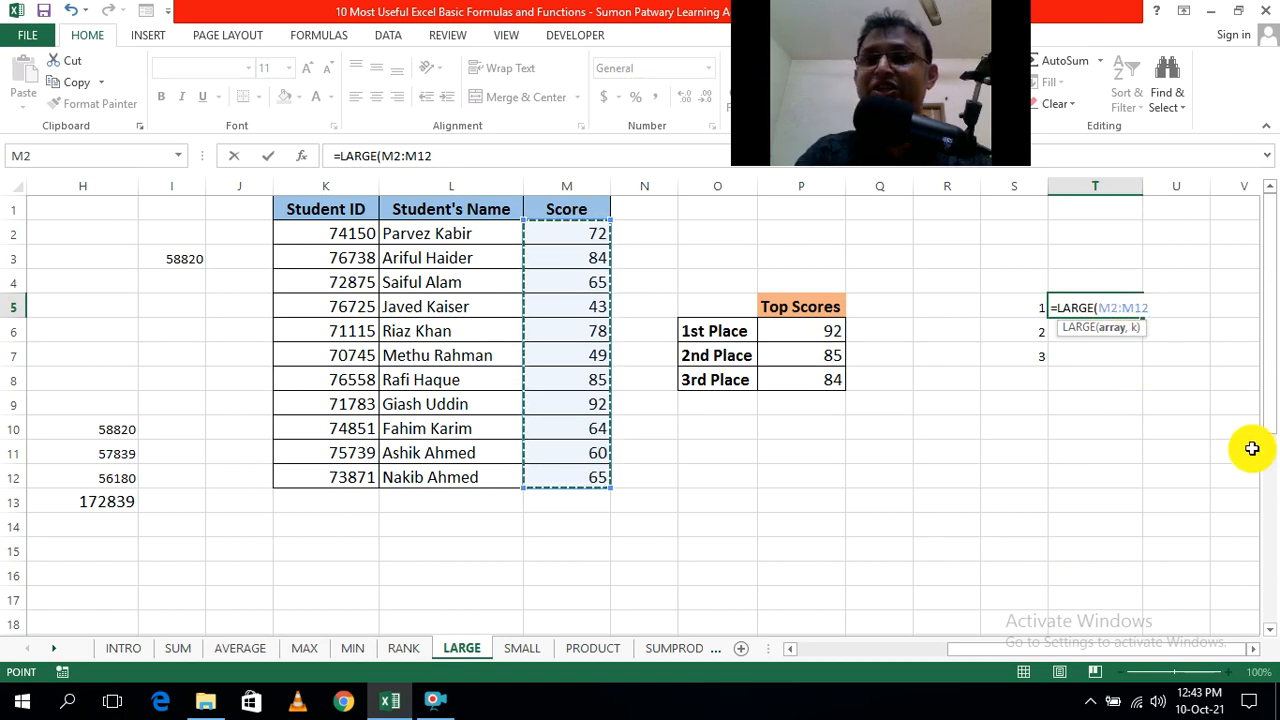
key("F4")
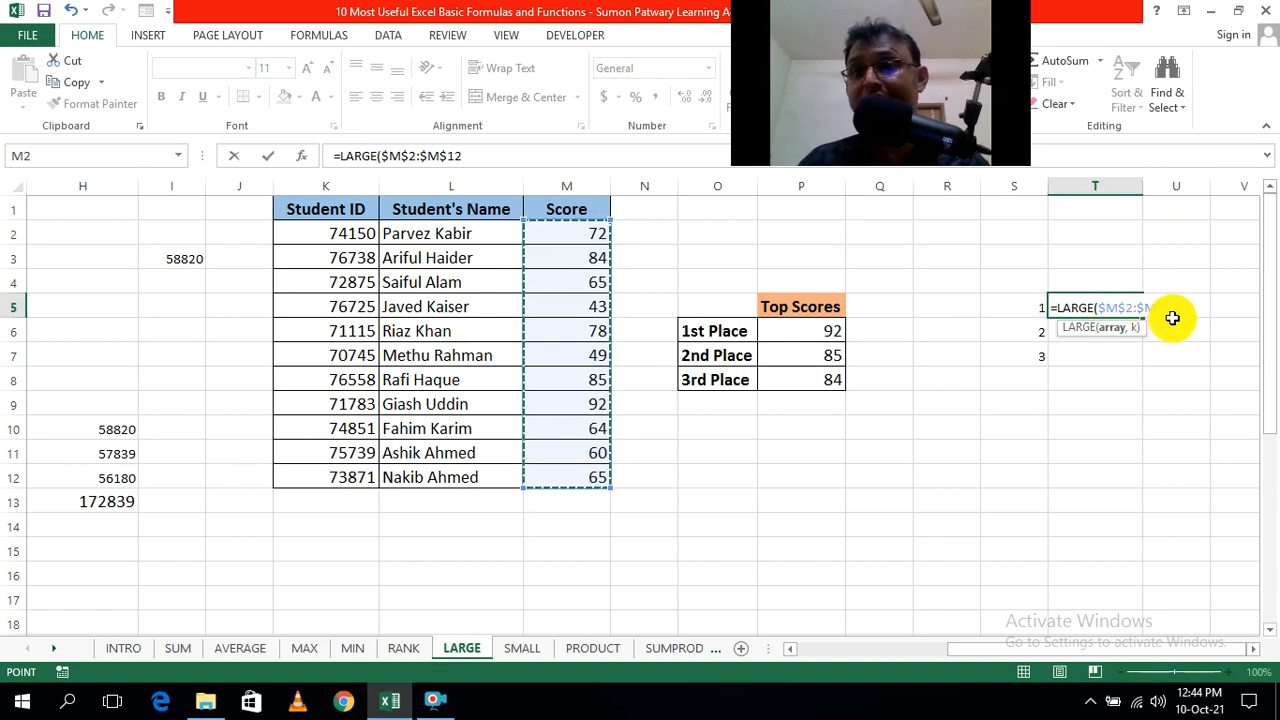
type(",")
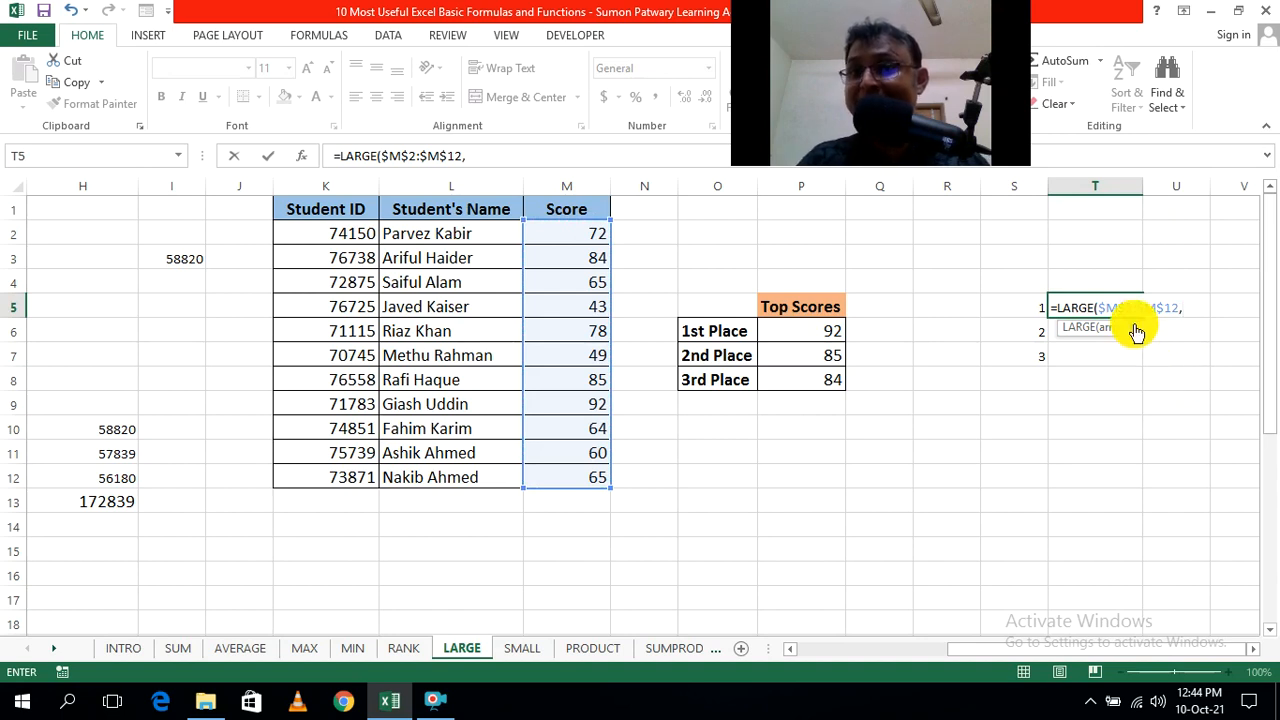
left_click(1024, 301)
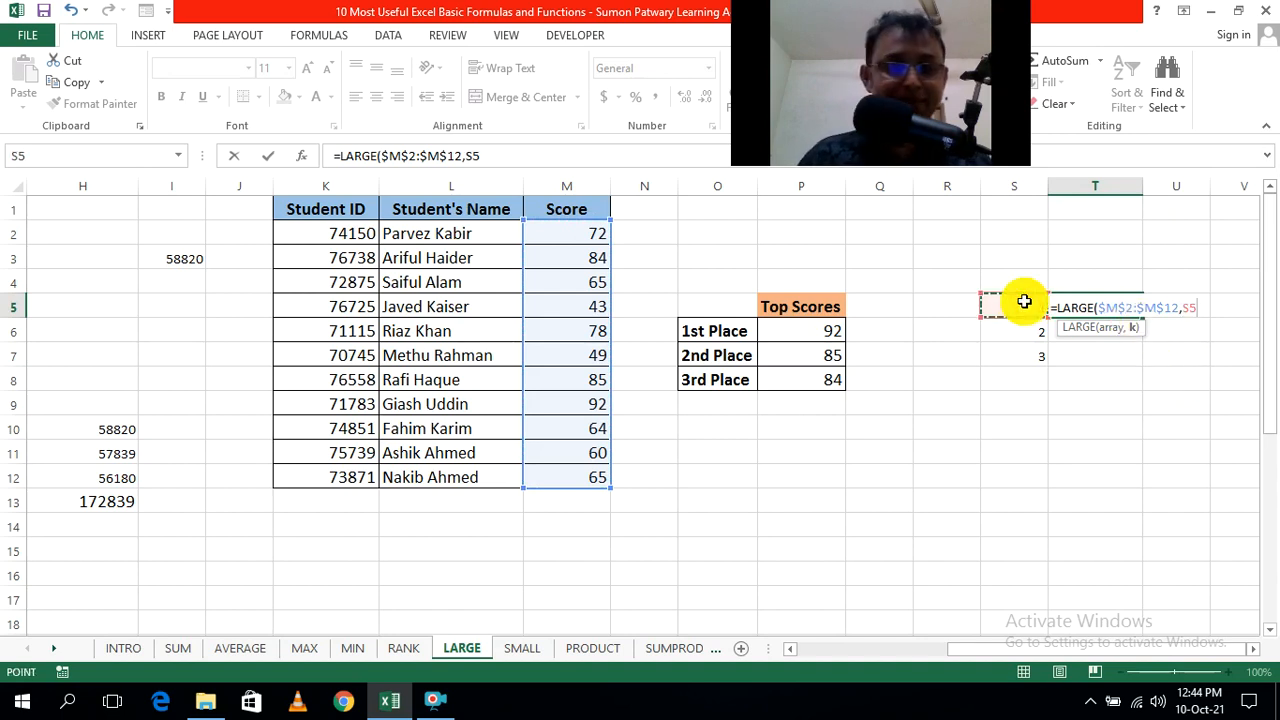
type(")")
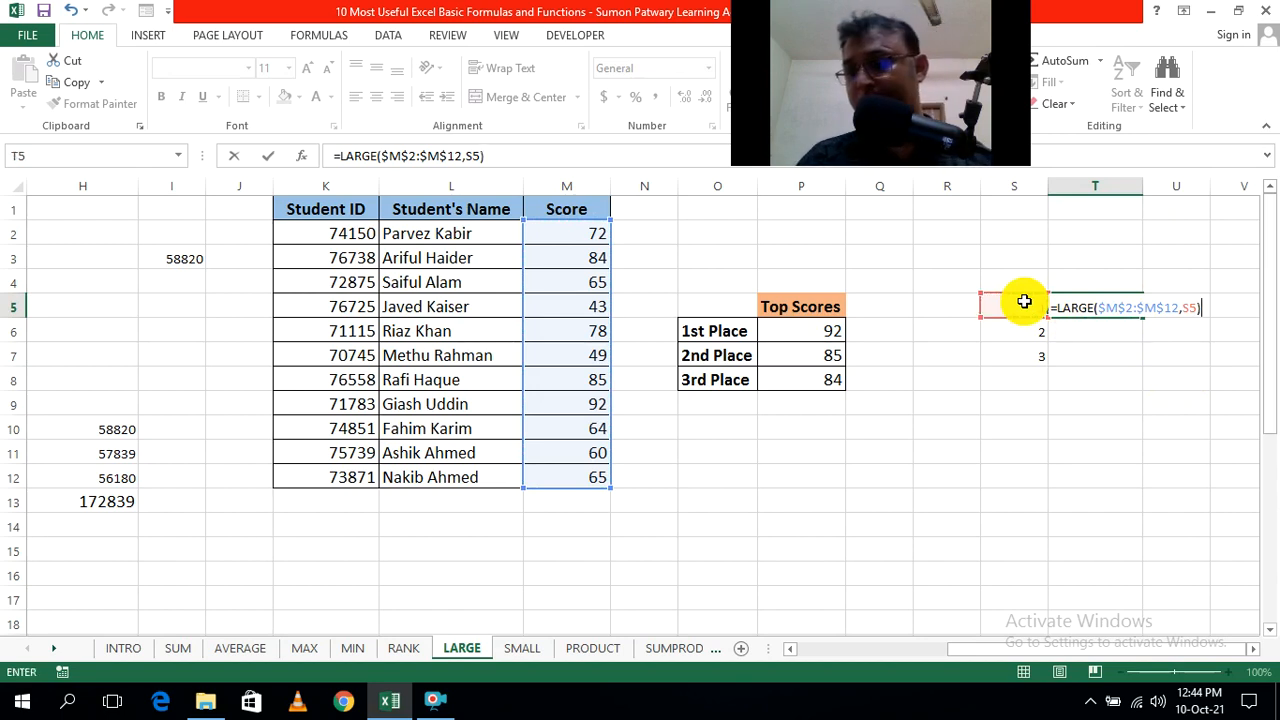
key("ctrl+Return")
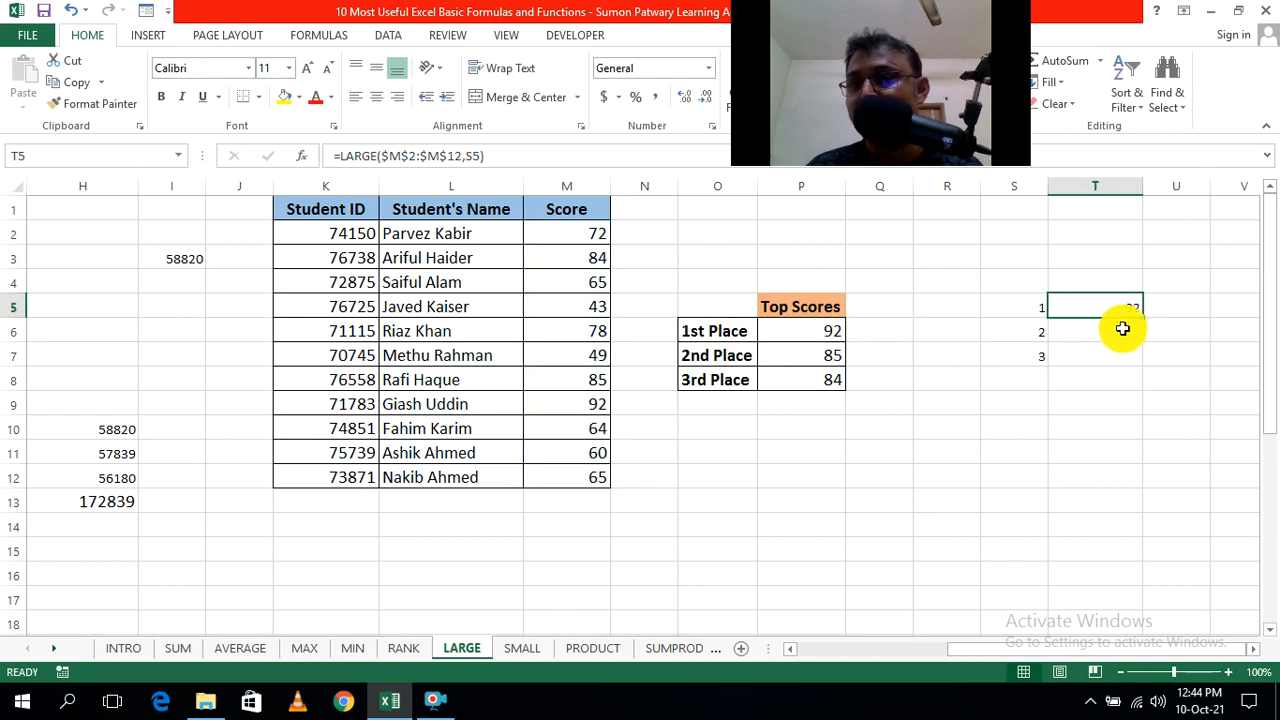
Step: Fill the LARGE formula from T5 down to T7
left_click_drag(1143, 320, 1143, 358)
left_click(1180, 450)
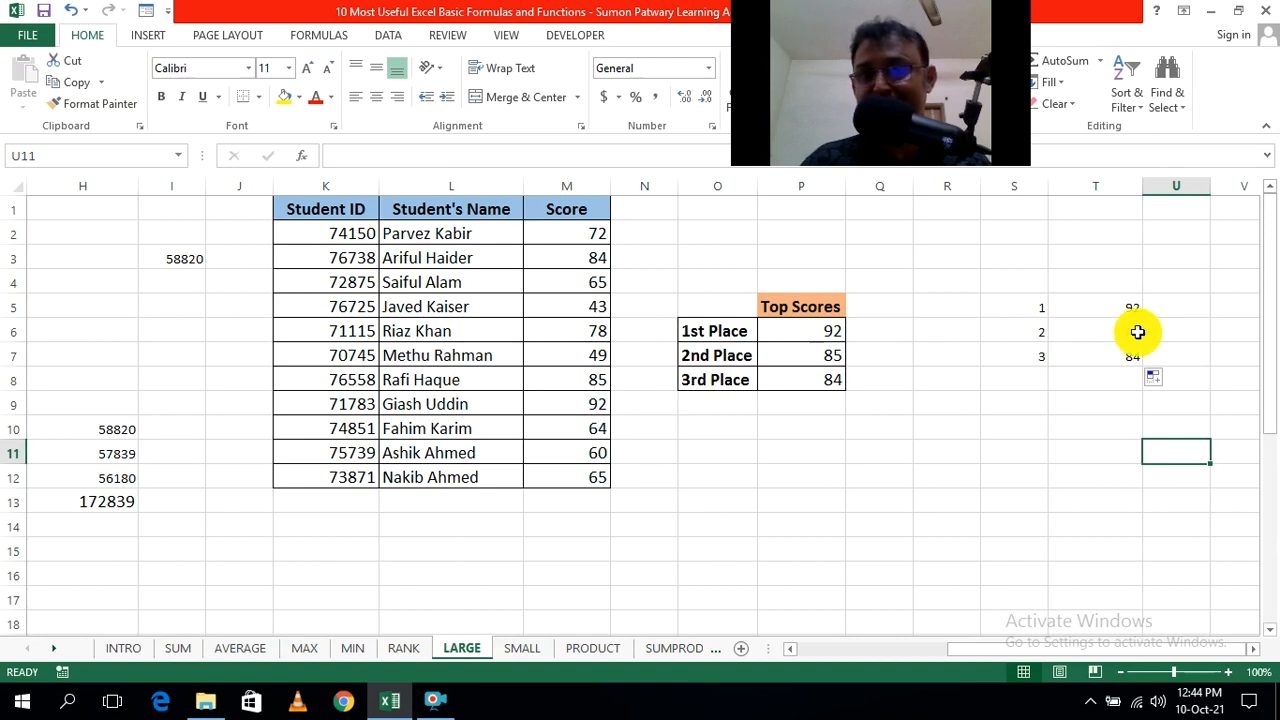
left_click(1080, 425)
Step: Test the linked LARGE formula by changing the rank in S7 to 5, and set it back to 3
left_click(1040, 357)
key("BackSpace")
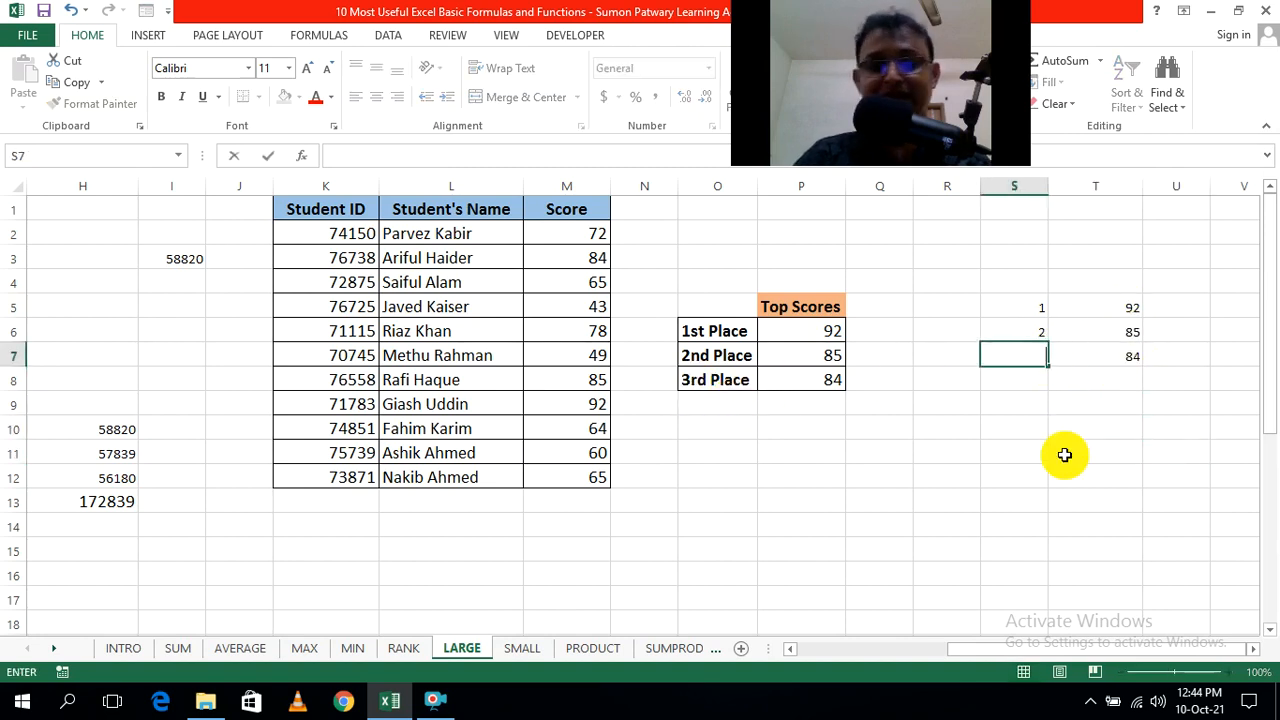
left_click(1065, 455)
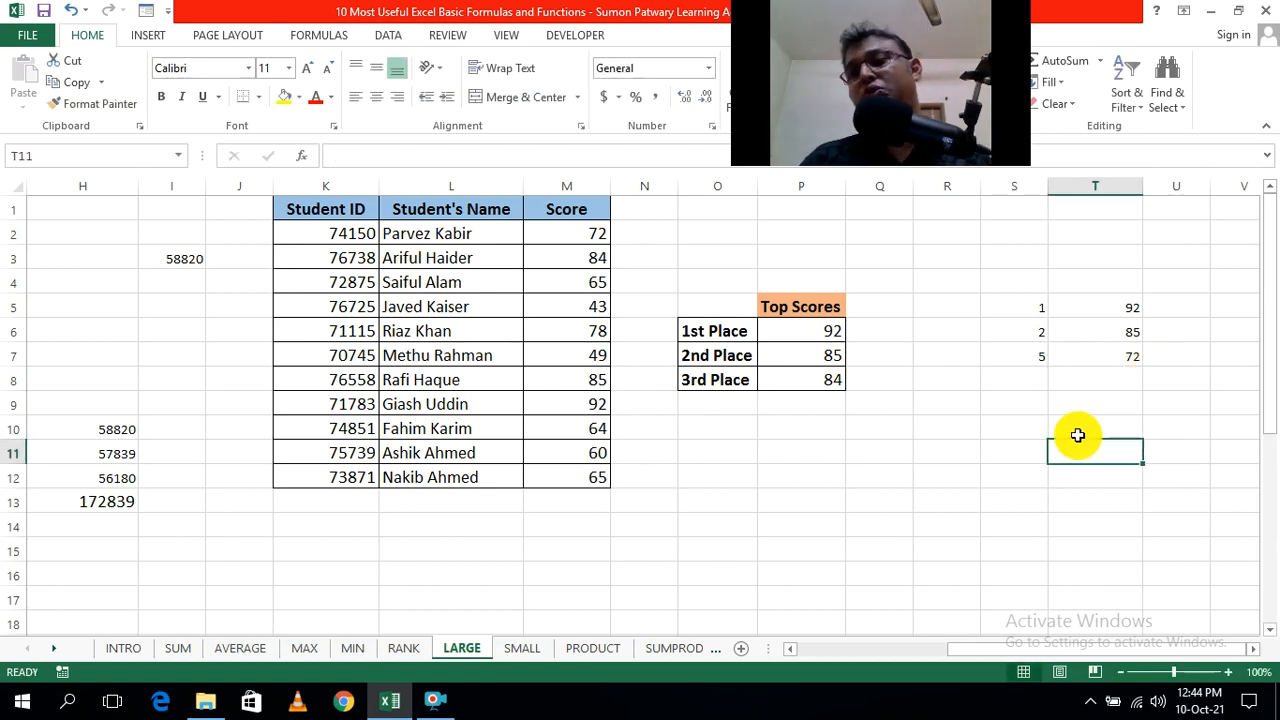
left_click(1037, 365)
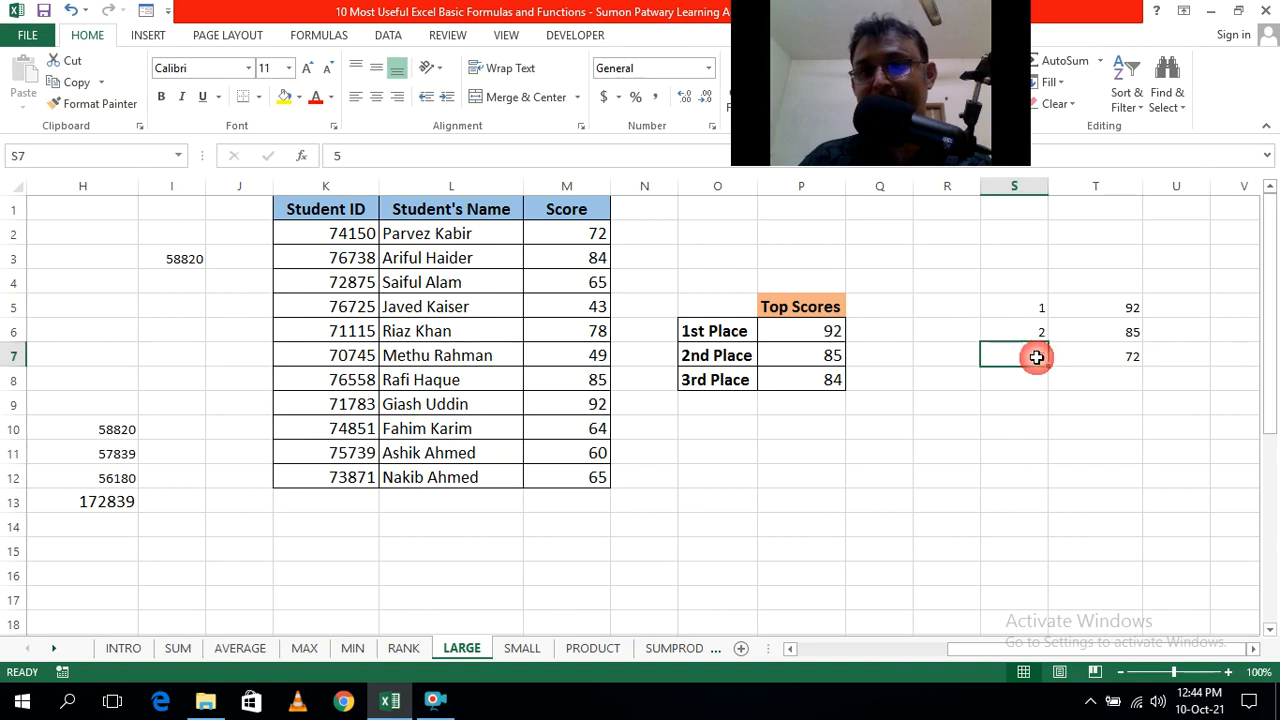
key("BackSpace")
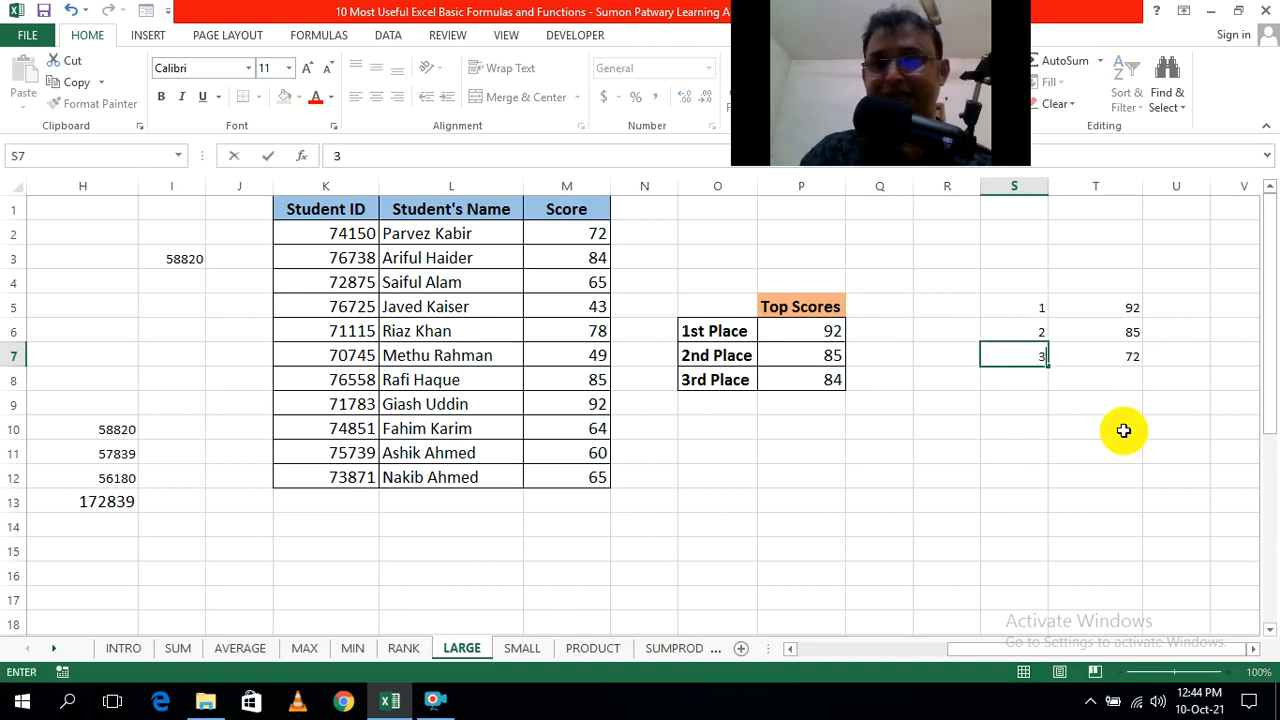
type("3")
left_click(1123, 430)
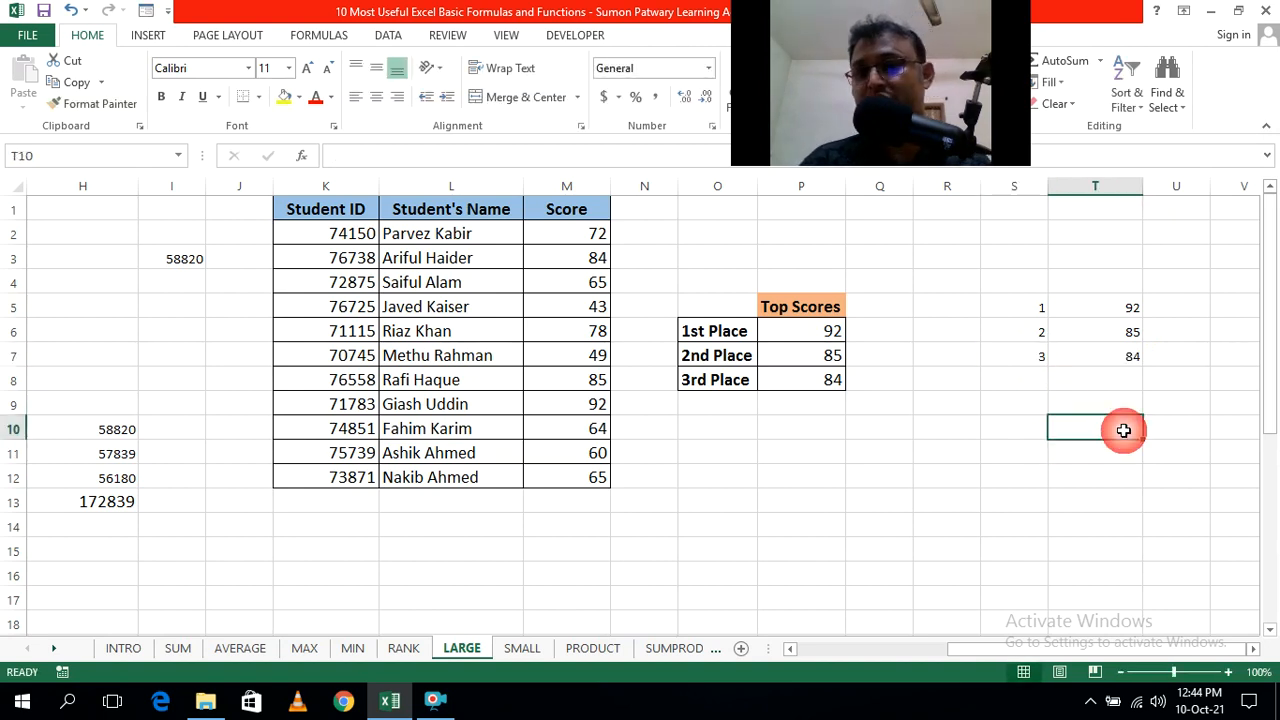
Step: Test the LARGE formula again with rank 4 in S7, and restore the rank to 3
left_click(1146, 372)
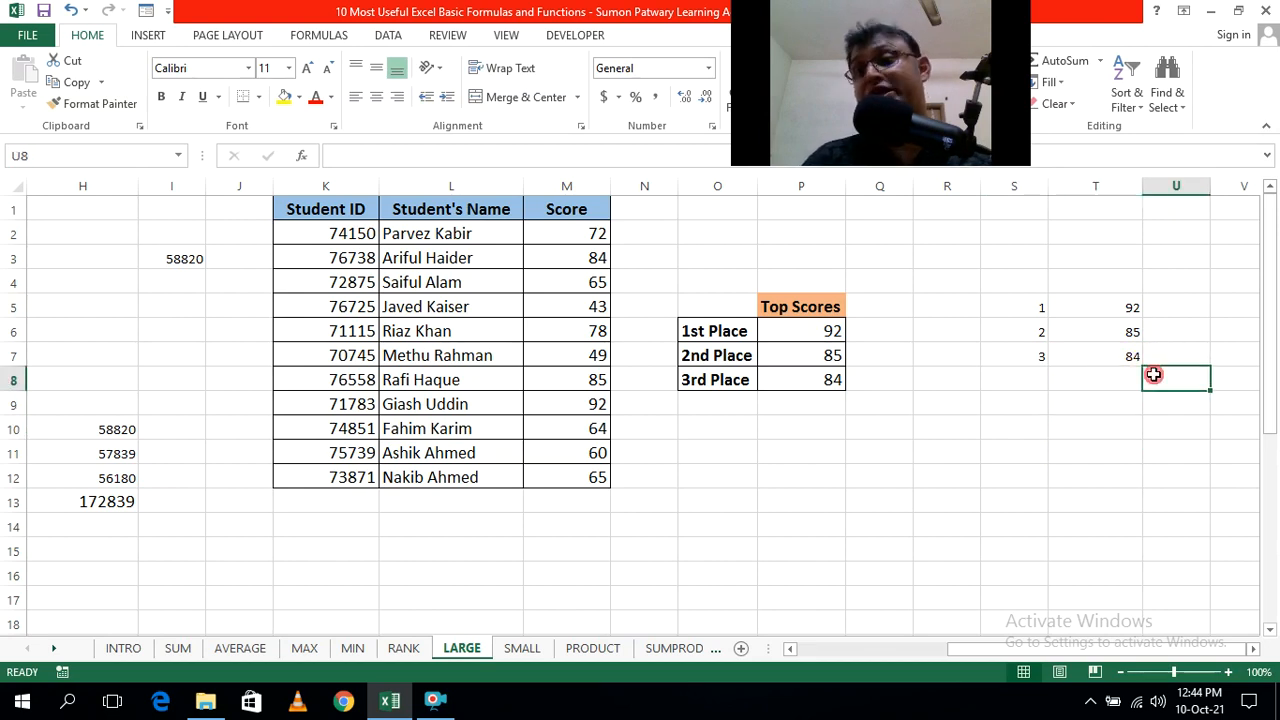
left_click(1034, 355)
key("BackSpace")
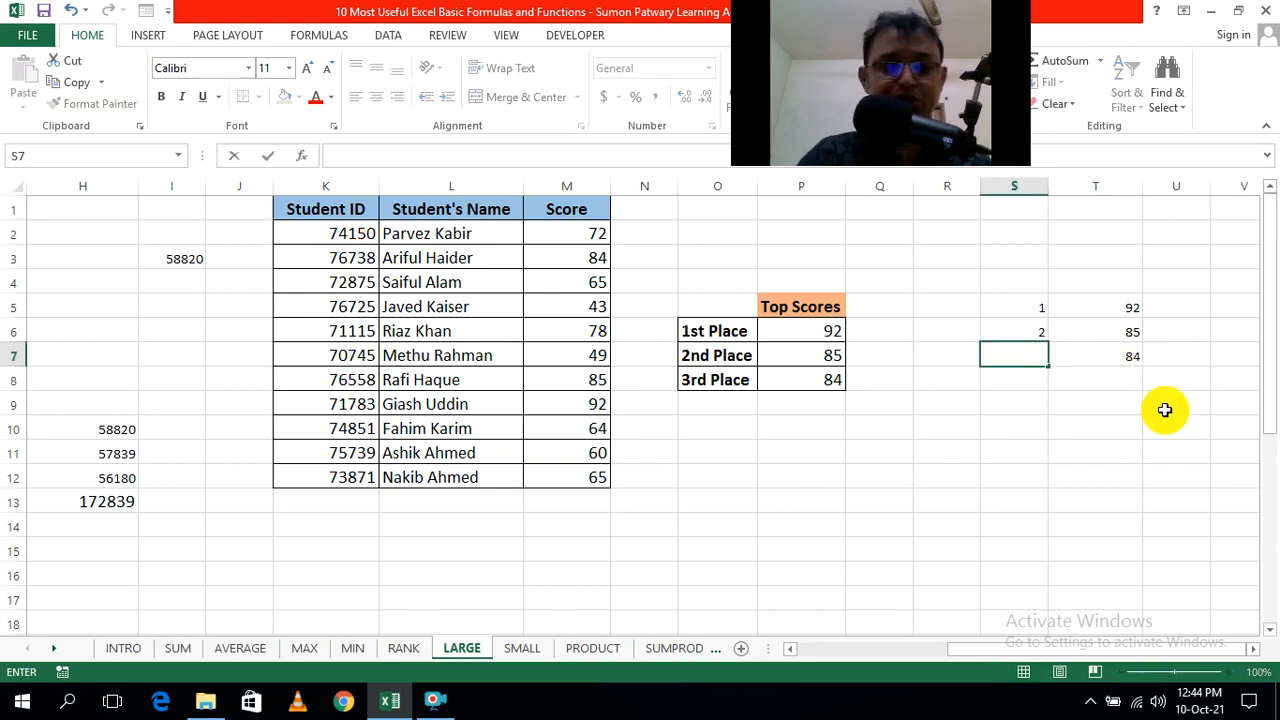
type("4")
left_click(1165, 410)
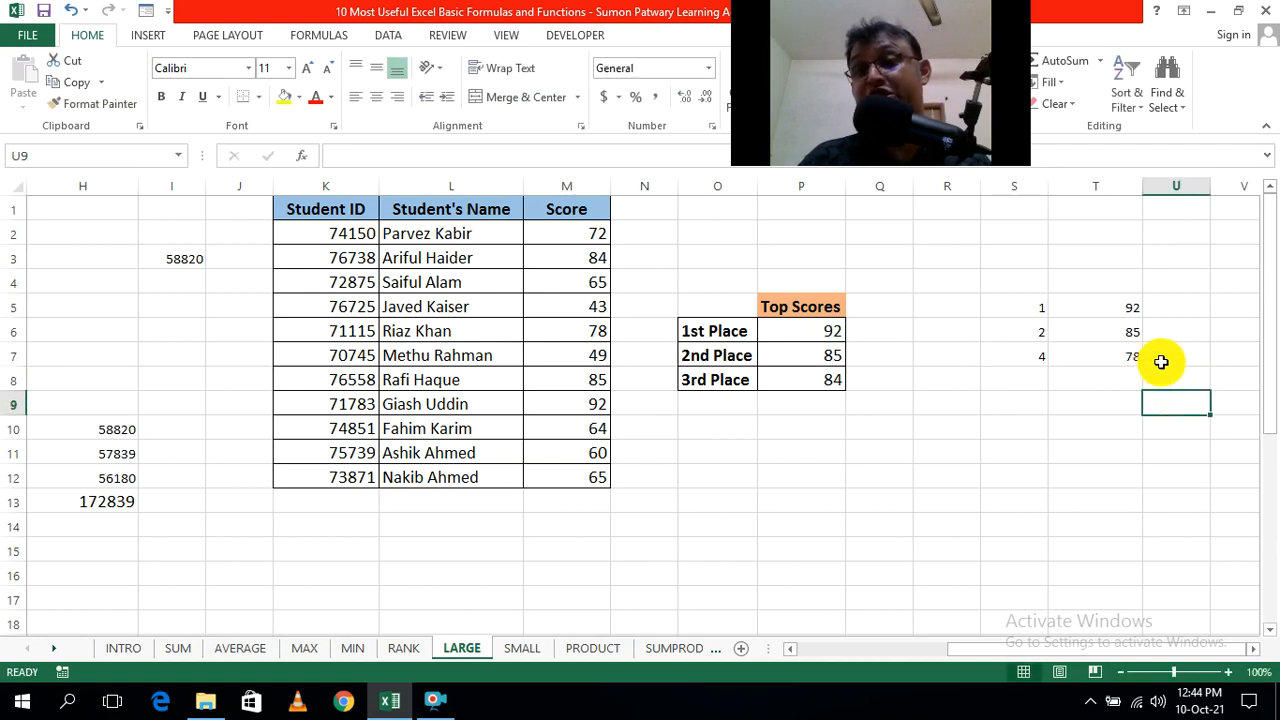
left_click(1034, 355)
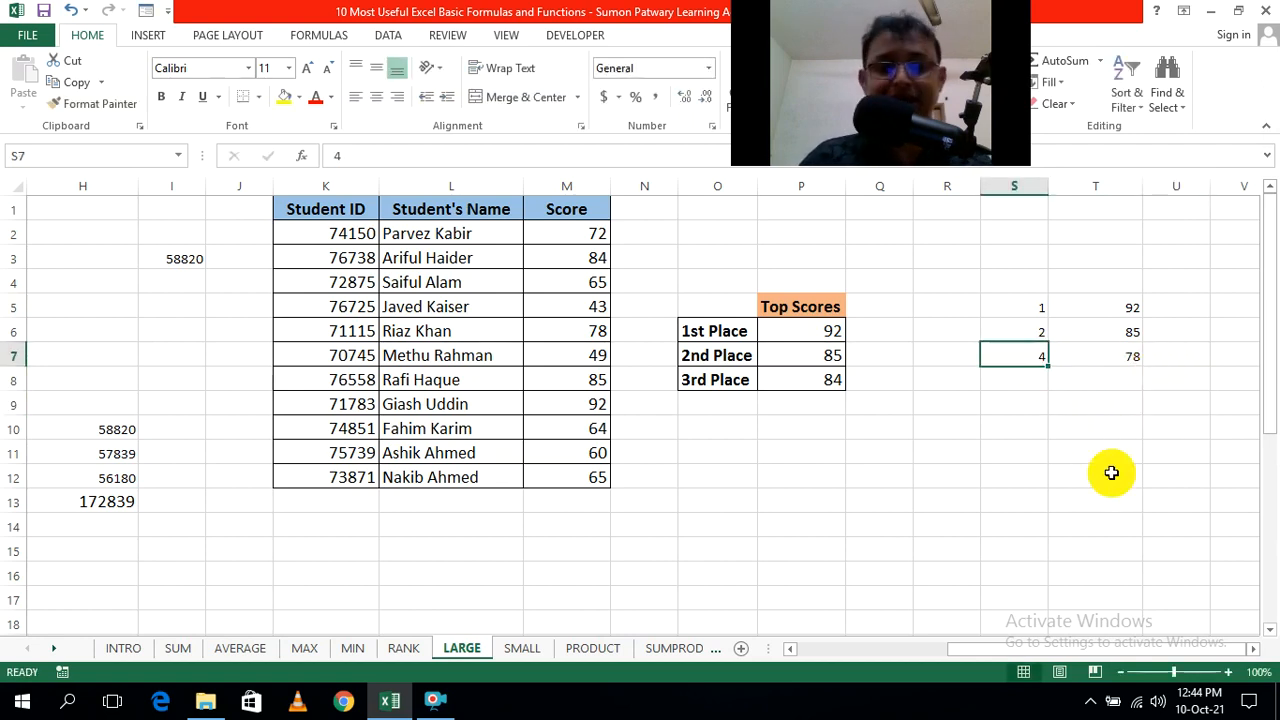
key("BackSpace")
type("3")
left_click(1111, 472)
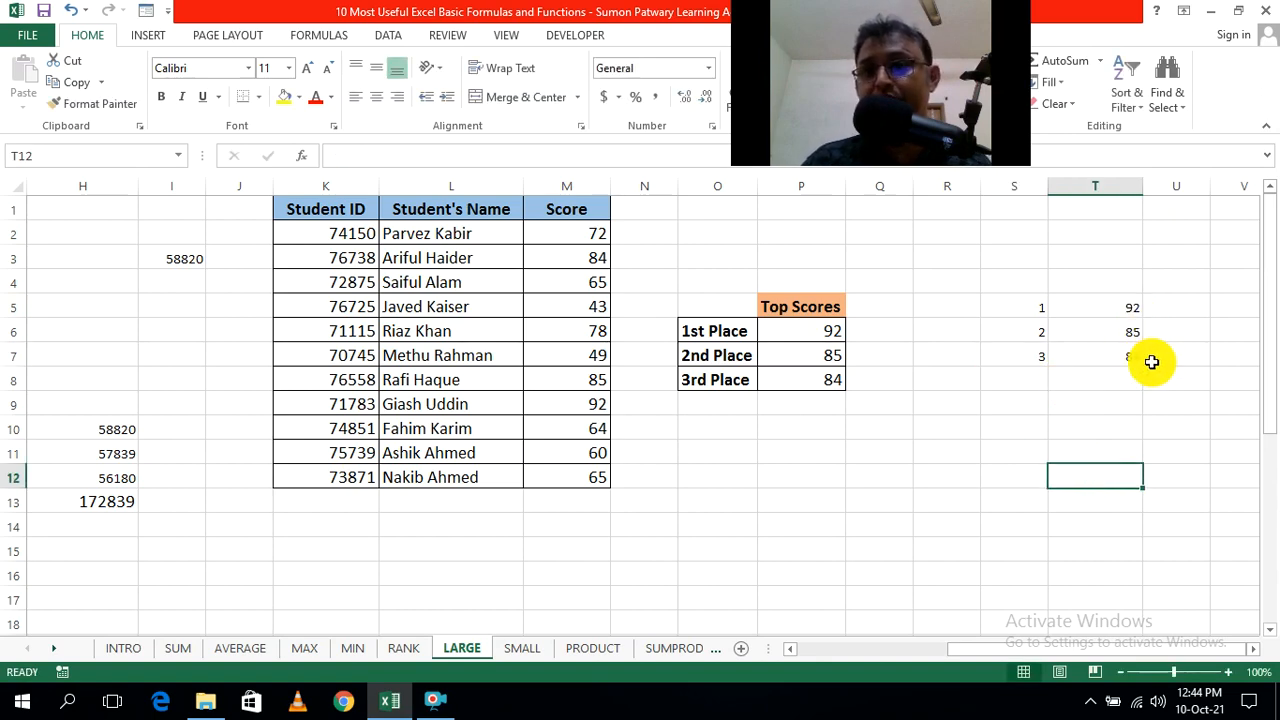
left_click(1024, 477)
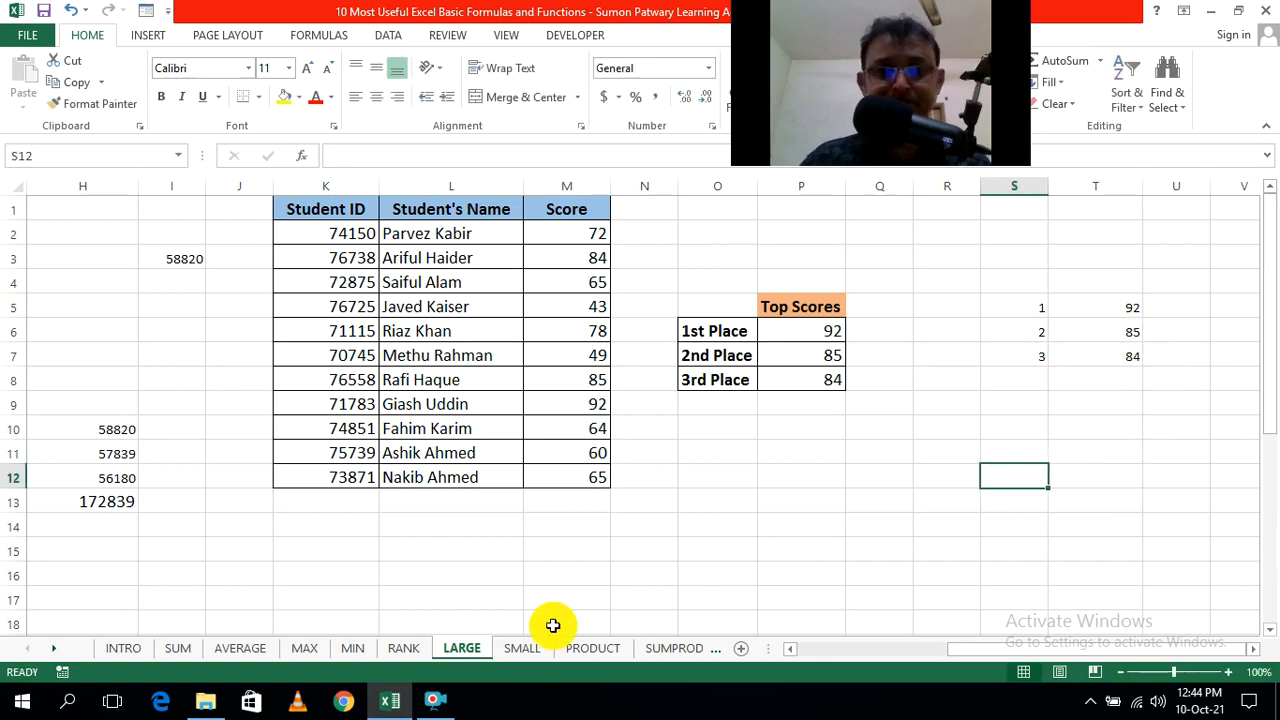
Step: On the SMALL sheet, enter =MIN(D2:D32) in cell I4 to find the lowest salary
left_click(524, 648)
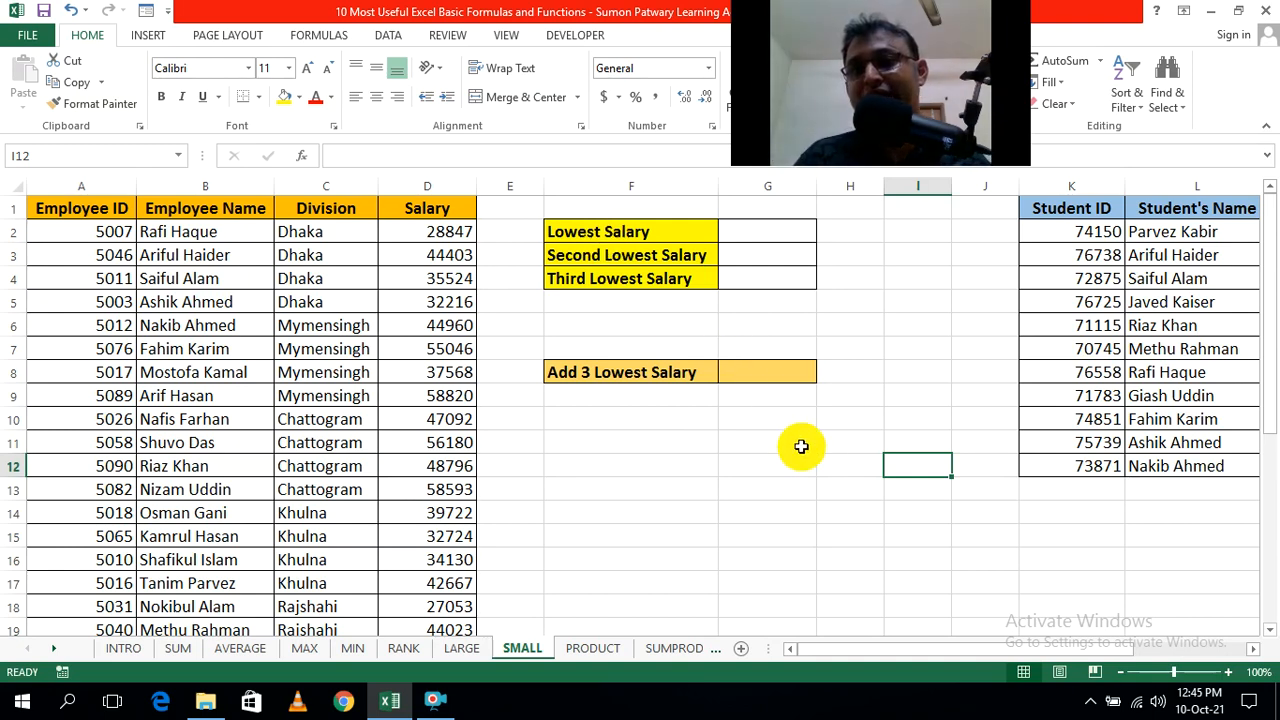
left_click(927, 284)
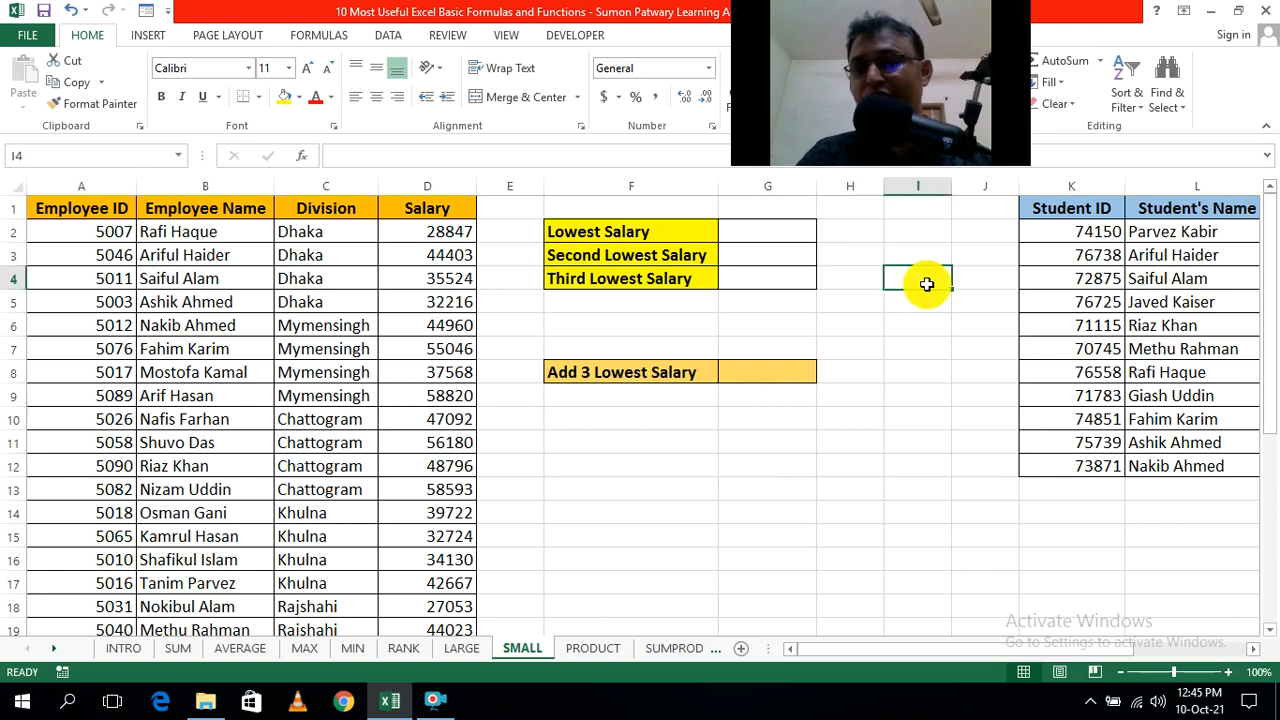
type("=min")
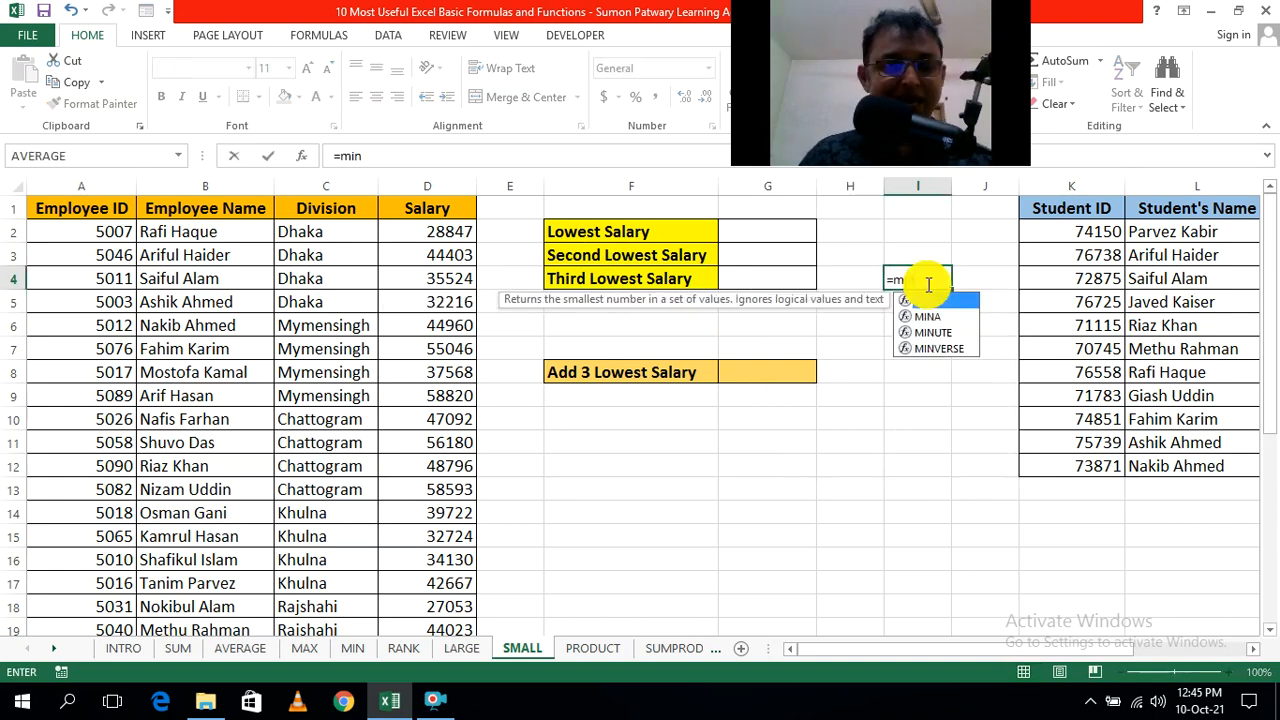
key("Tab")
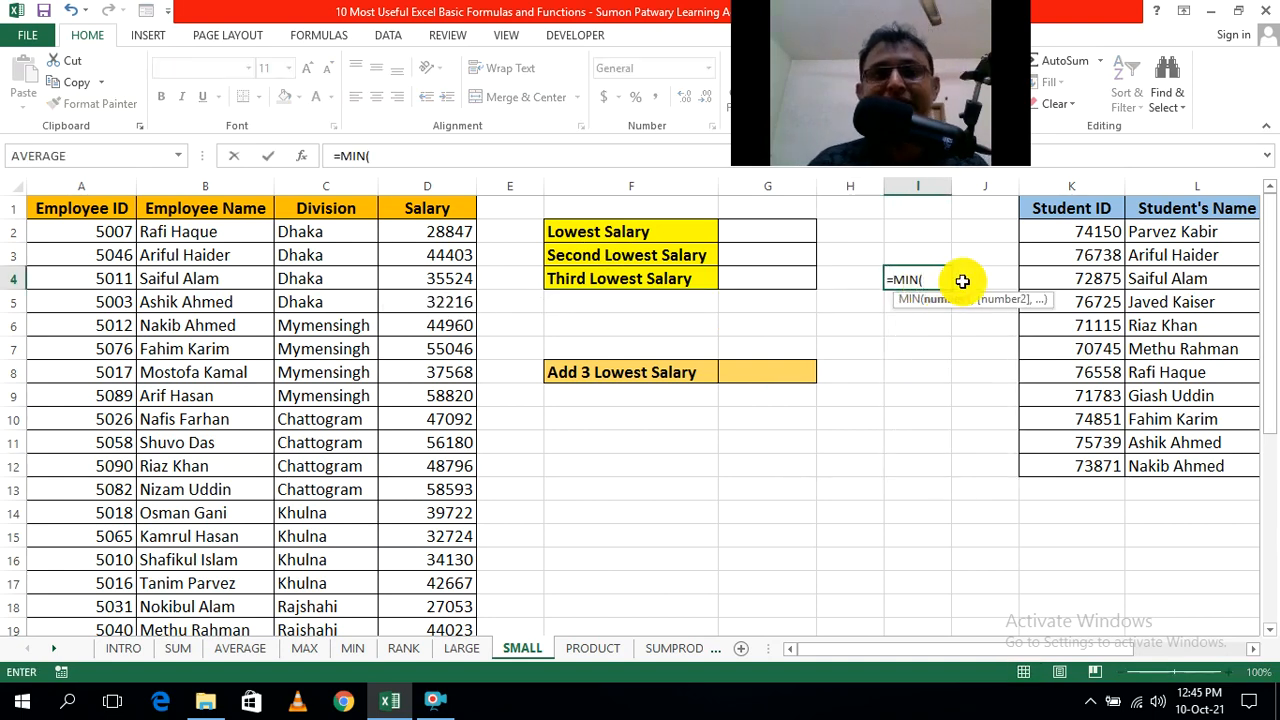
left_click_drag(455, 232, 451, 601)
scroll(620, 550, "up", 5)
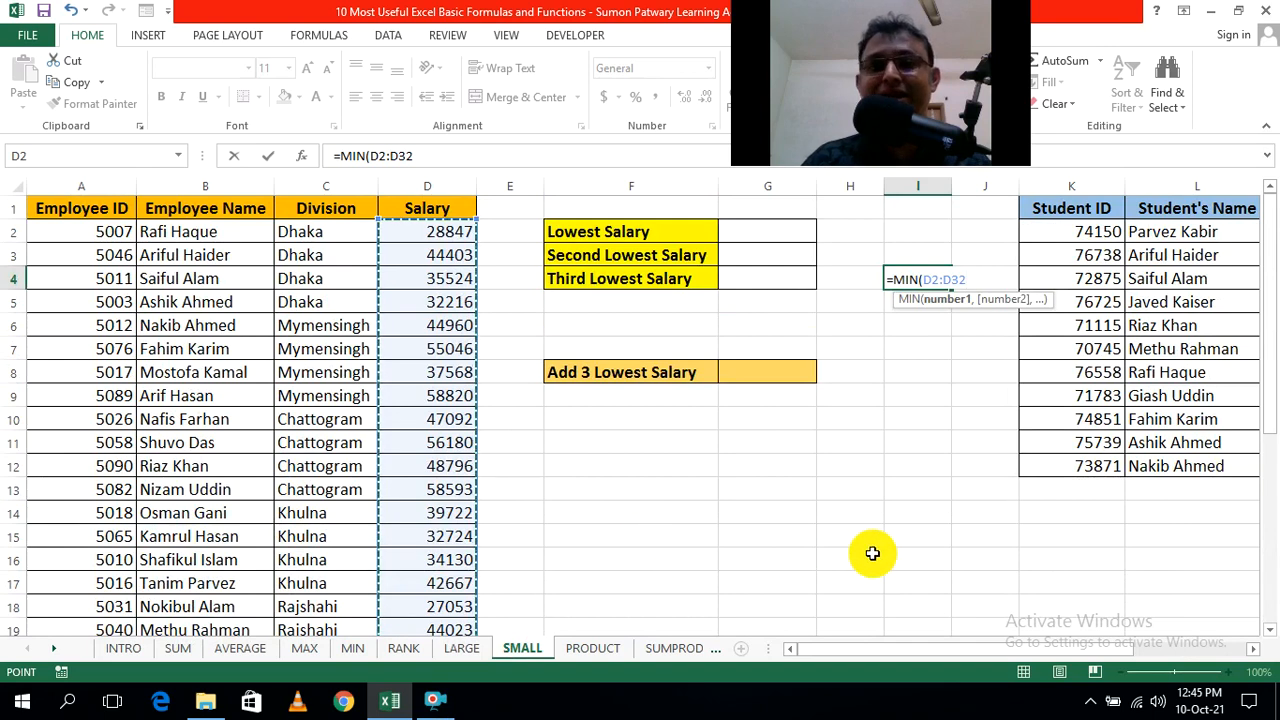
type(")")
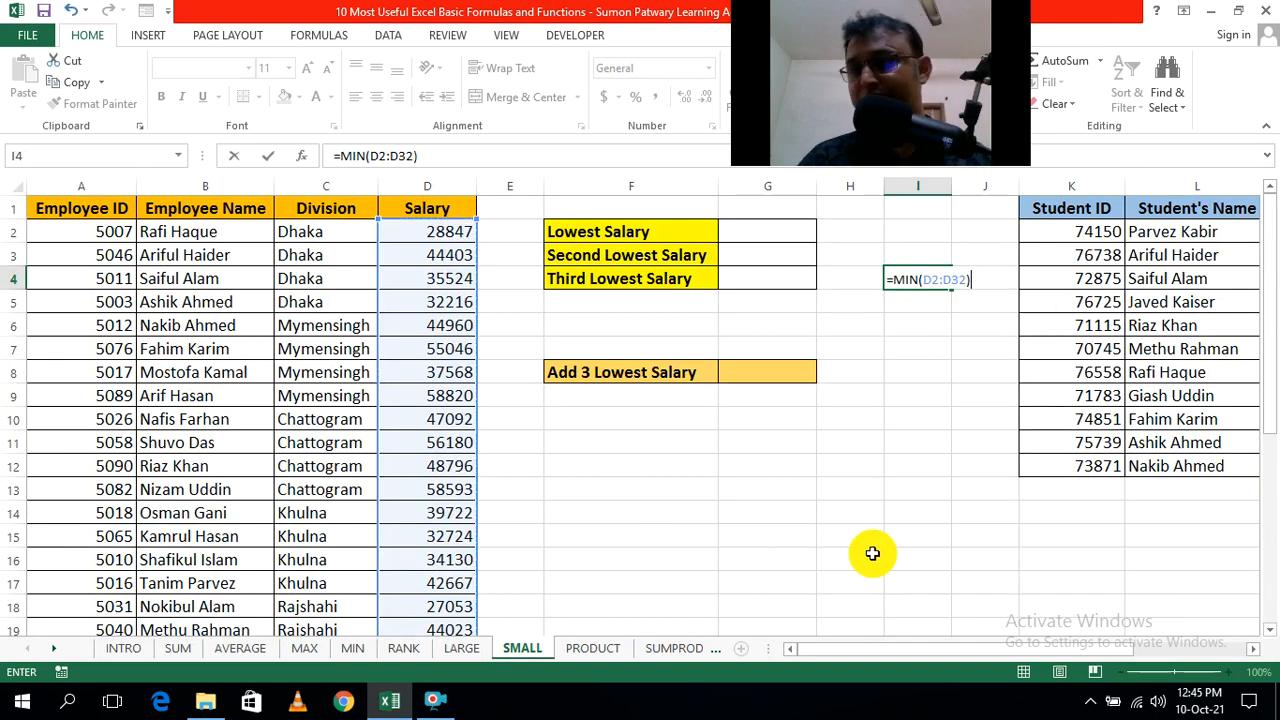
key("Return")
left_click(935, 470)
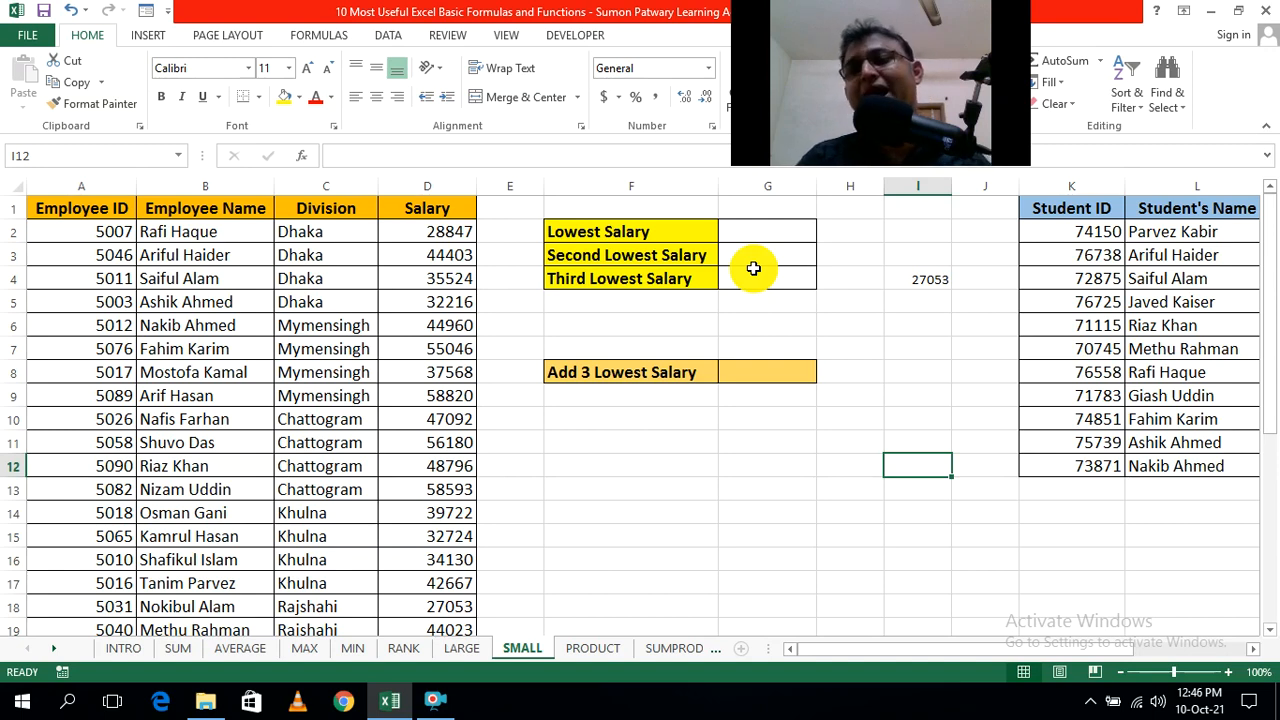
left_click(909, 346)
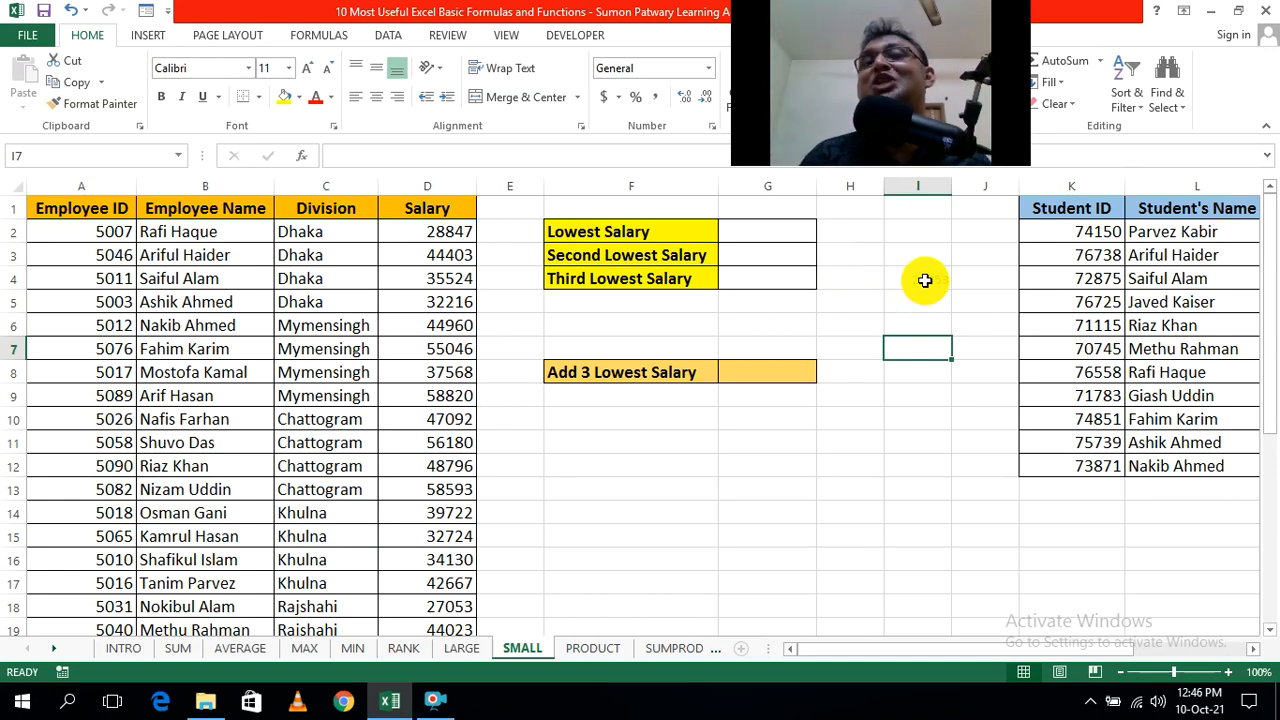
left_click(962, 421)
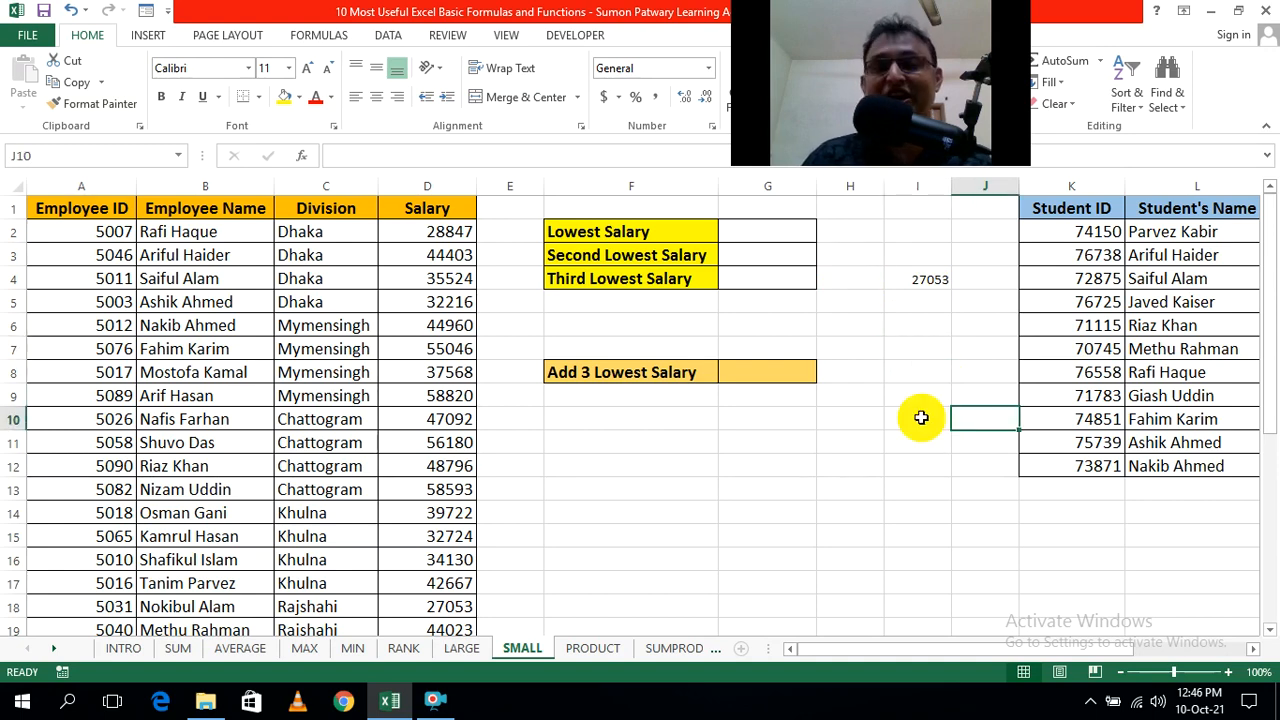
Step: Enter =SMALL(D2:D32,1) in cell G2 as the Lowest Salary
left_click(756, 228)
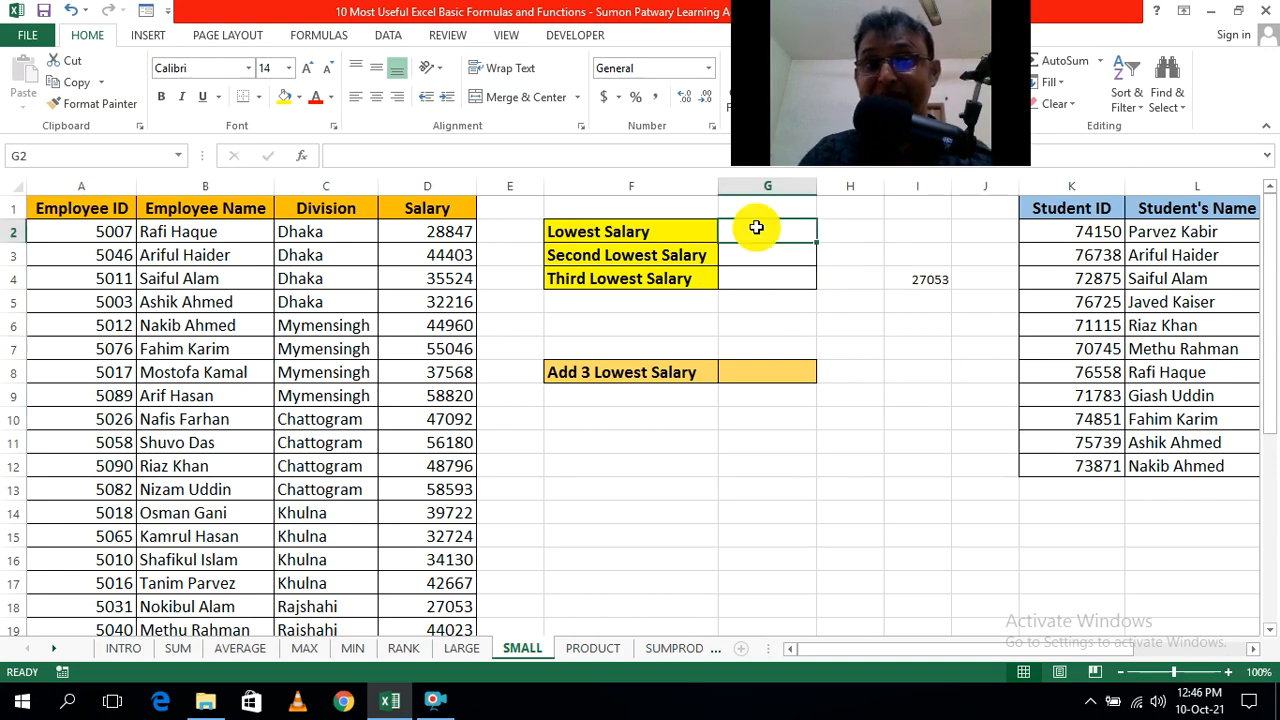
type("=s")
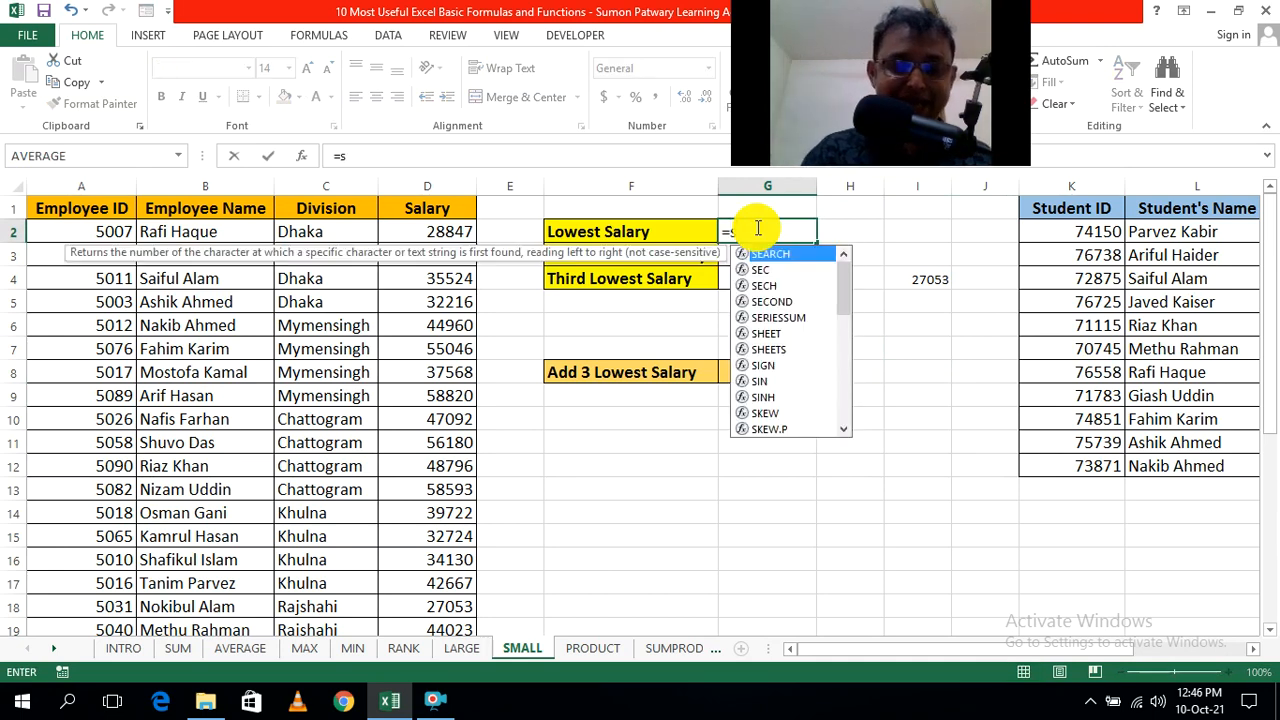
type("ma")
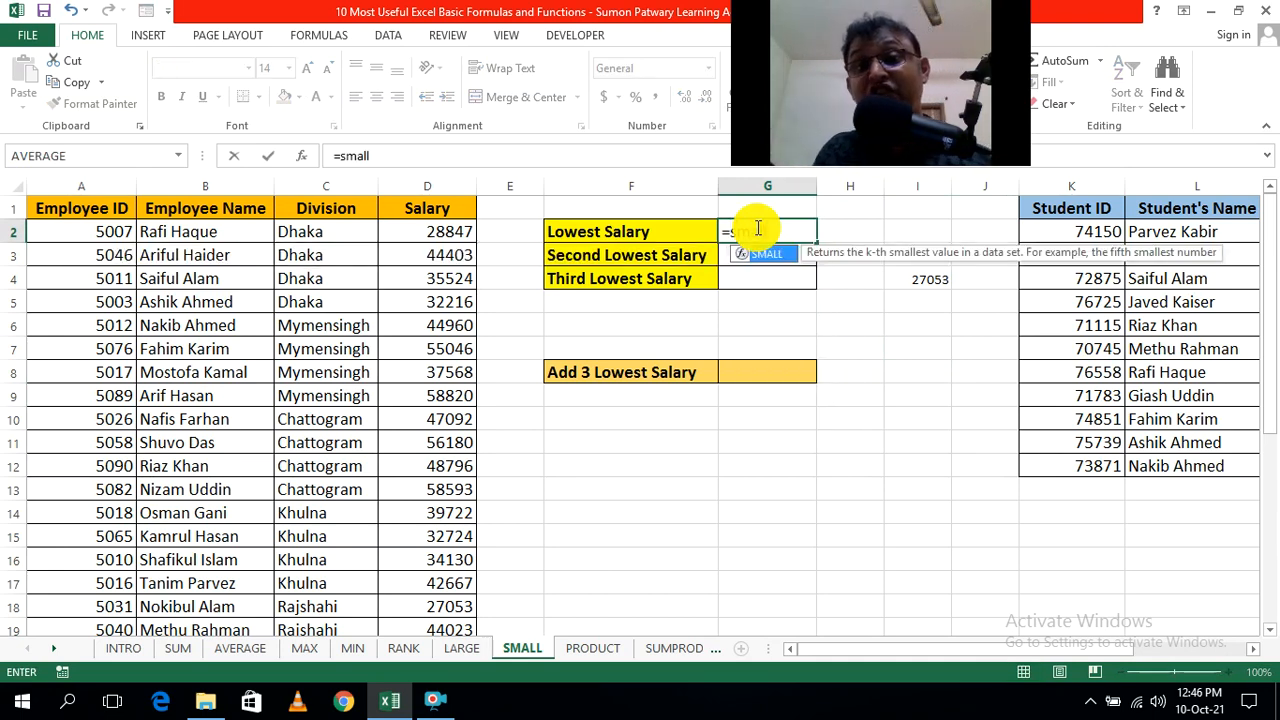
type("ll")
key("Tab")
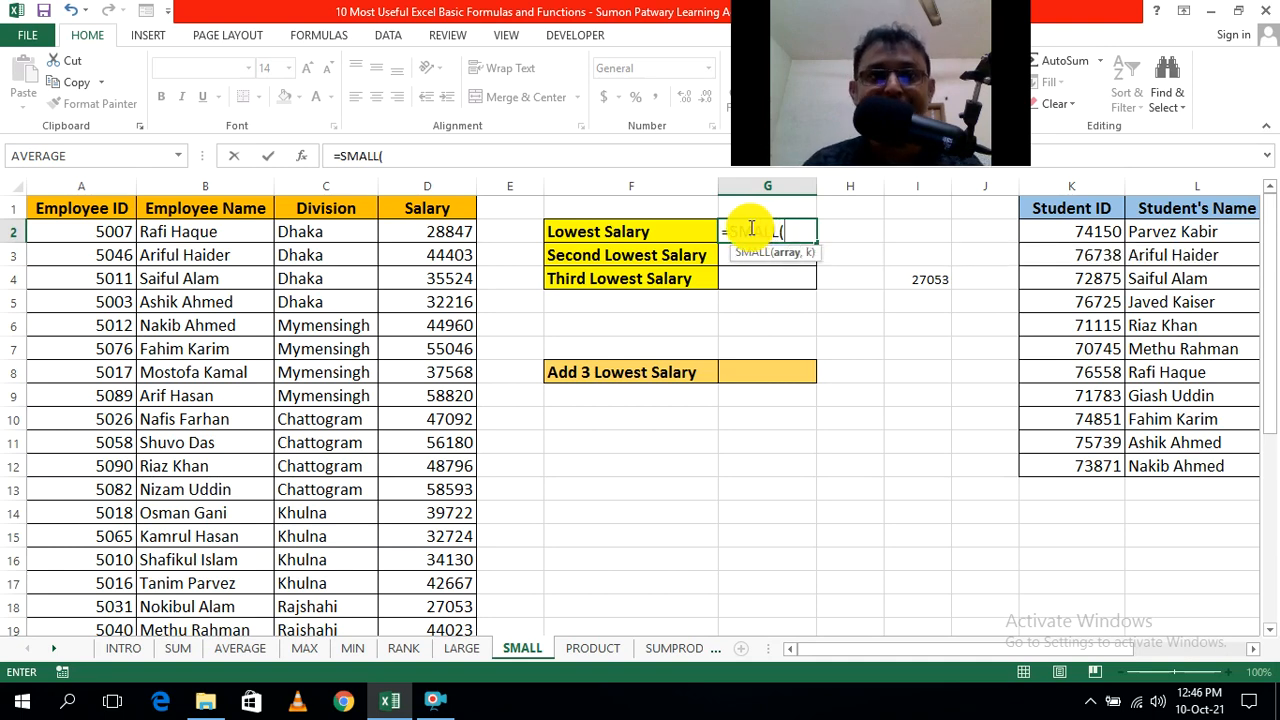
left_click_drag(447, 232, 451, 607)
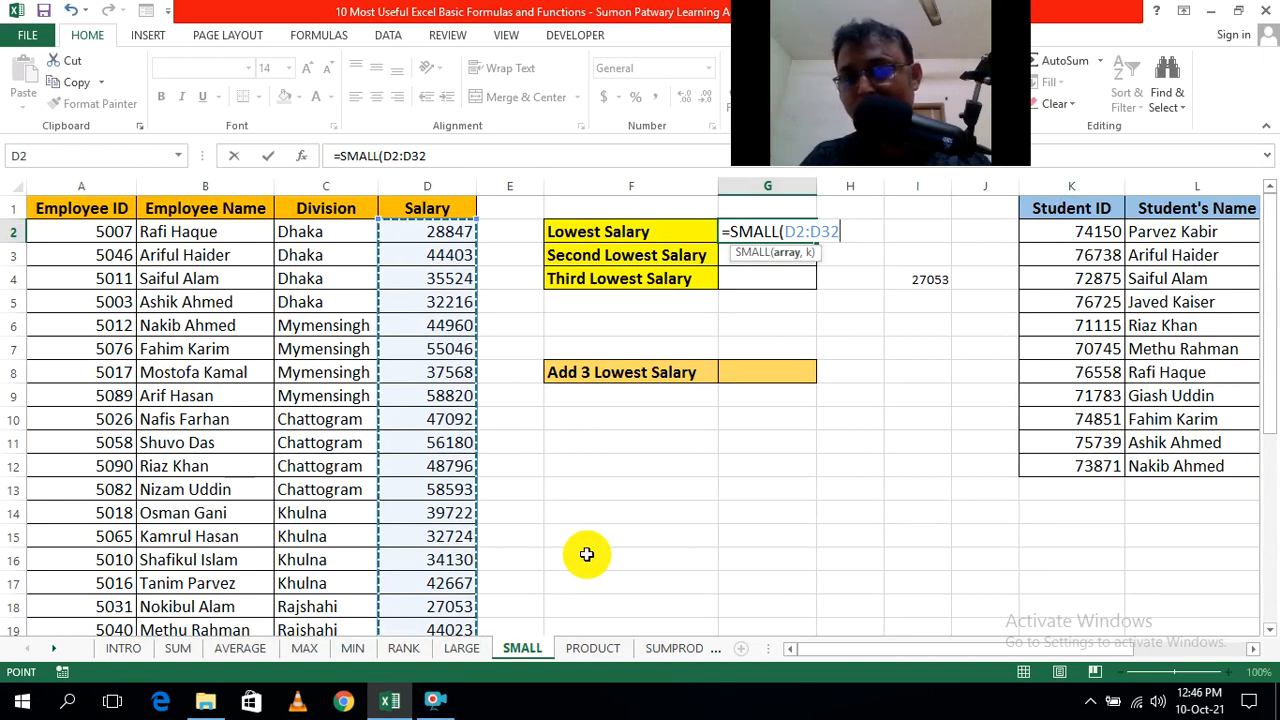
type(",1")
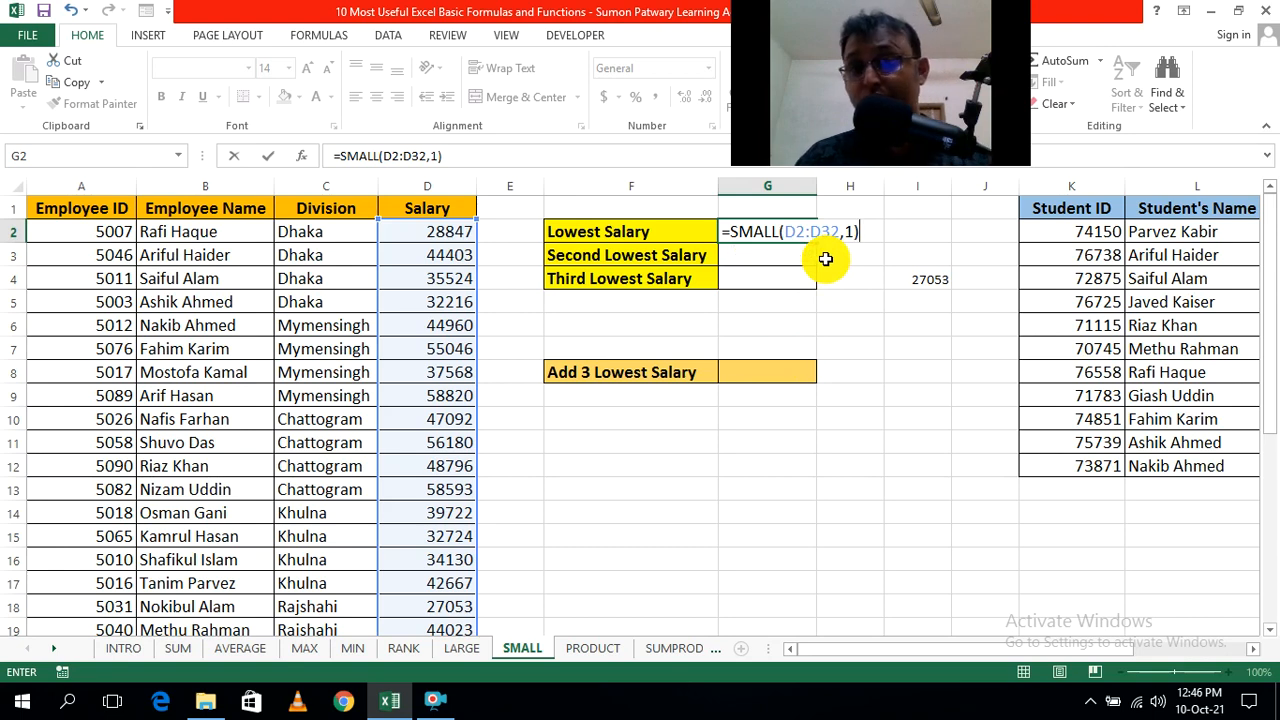
key("ctrl+Return")
left_click(850, 348)
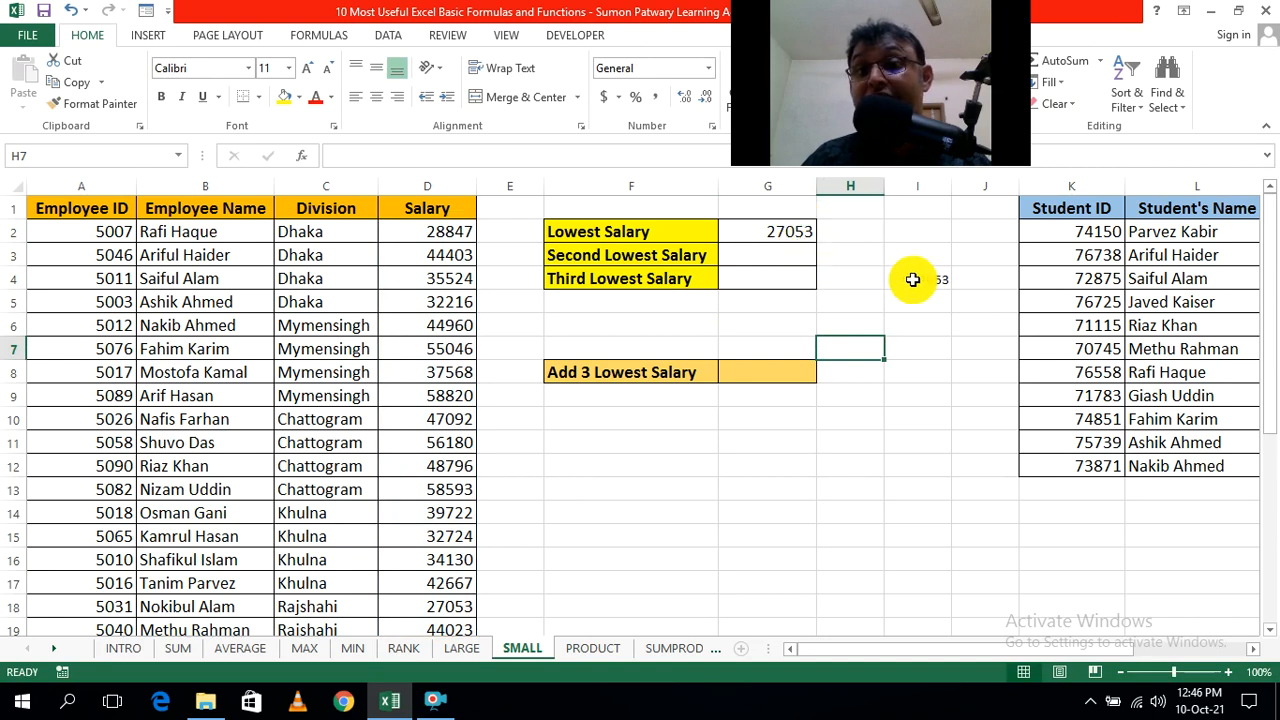
Step: Inspect the MIN formula in I4 for comparison with the SMALL formula, leaving it unedited
left_click(931, 342)
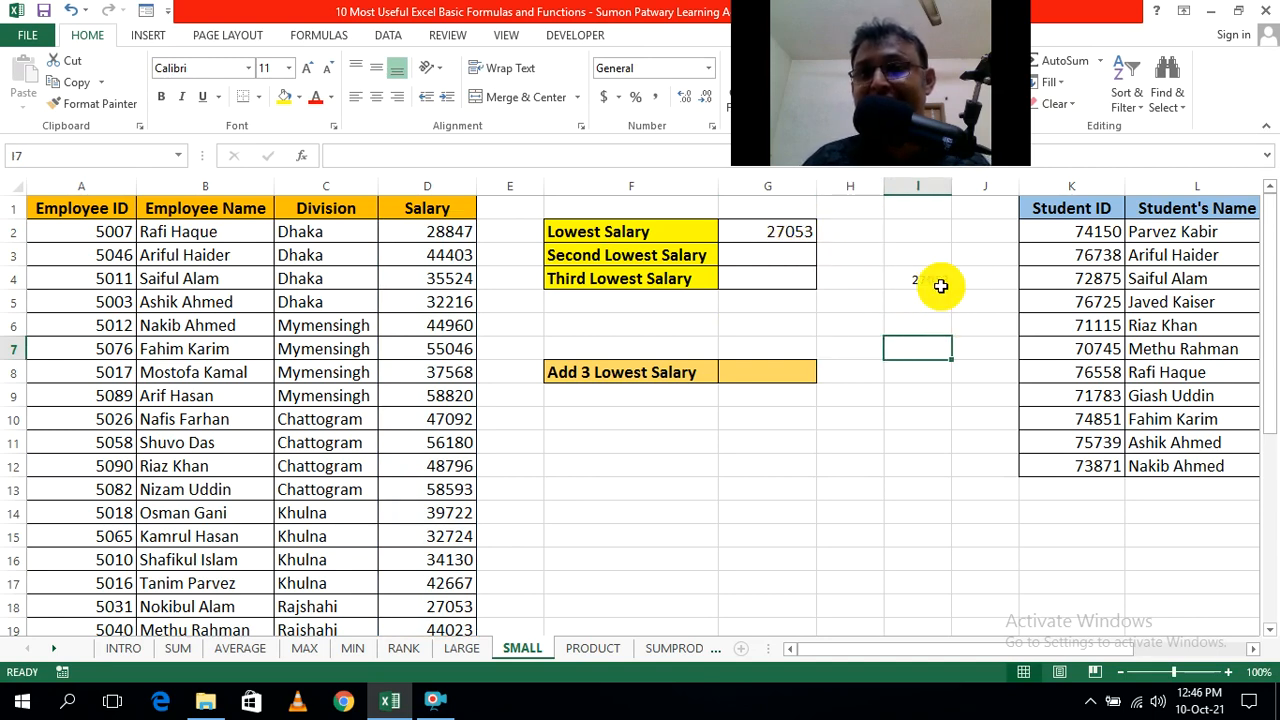
double_click(938, 280)
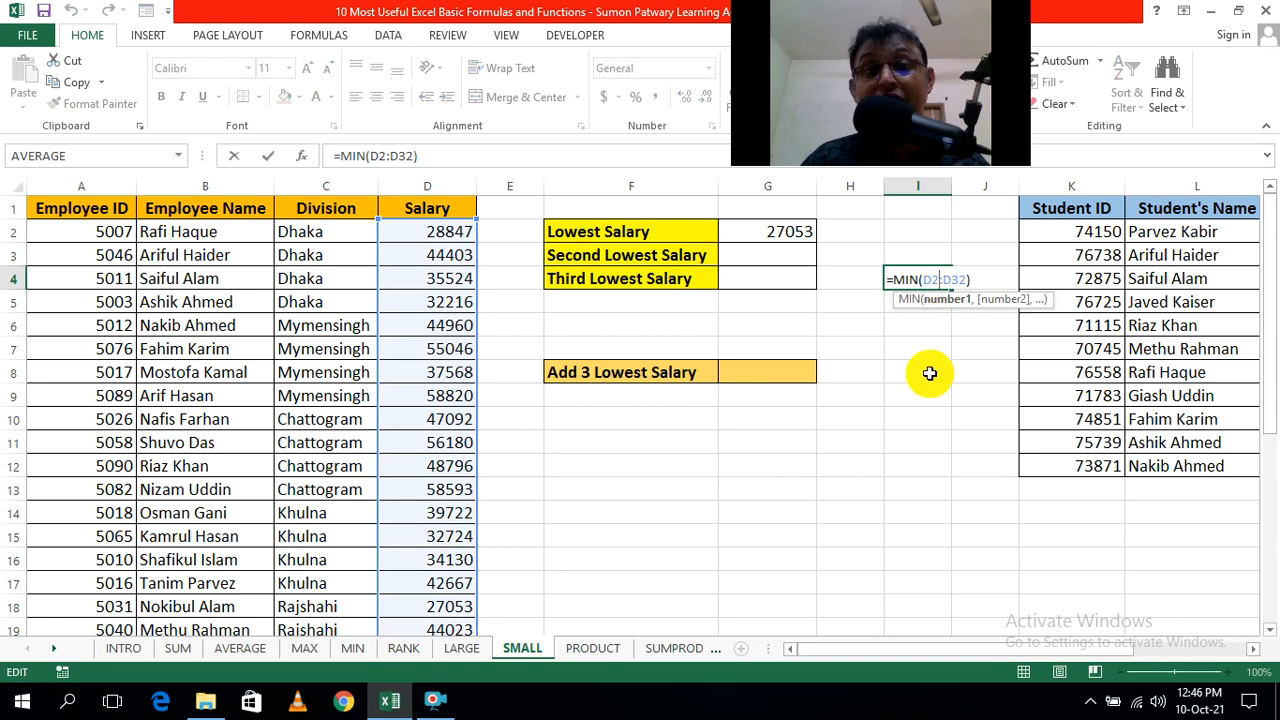
left_click(934, 430)
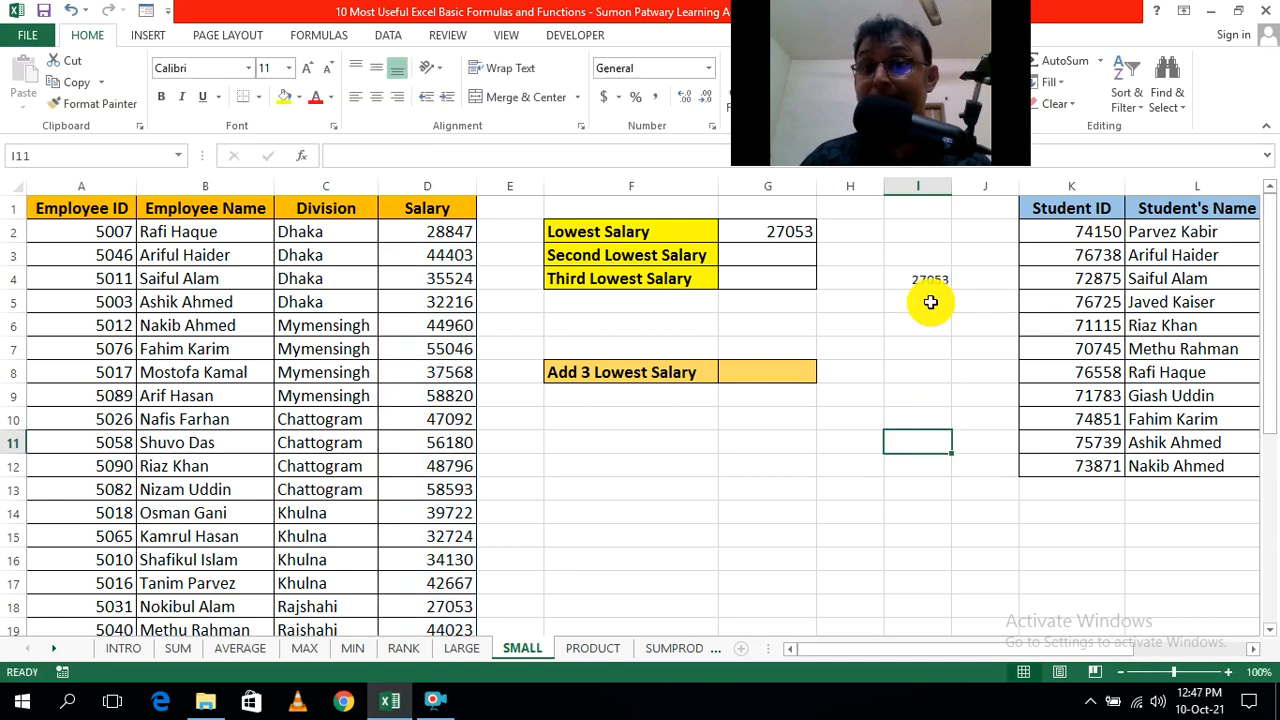
left_click(894, 349)
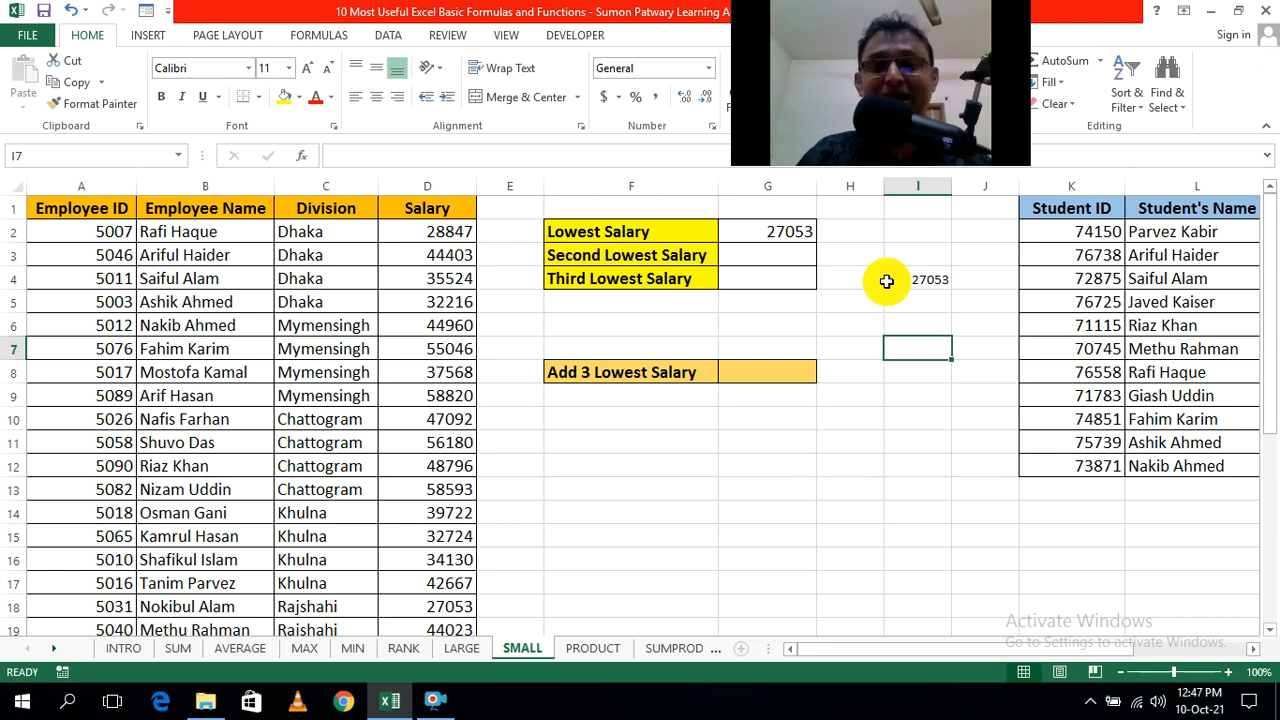
left_click(841, 439)
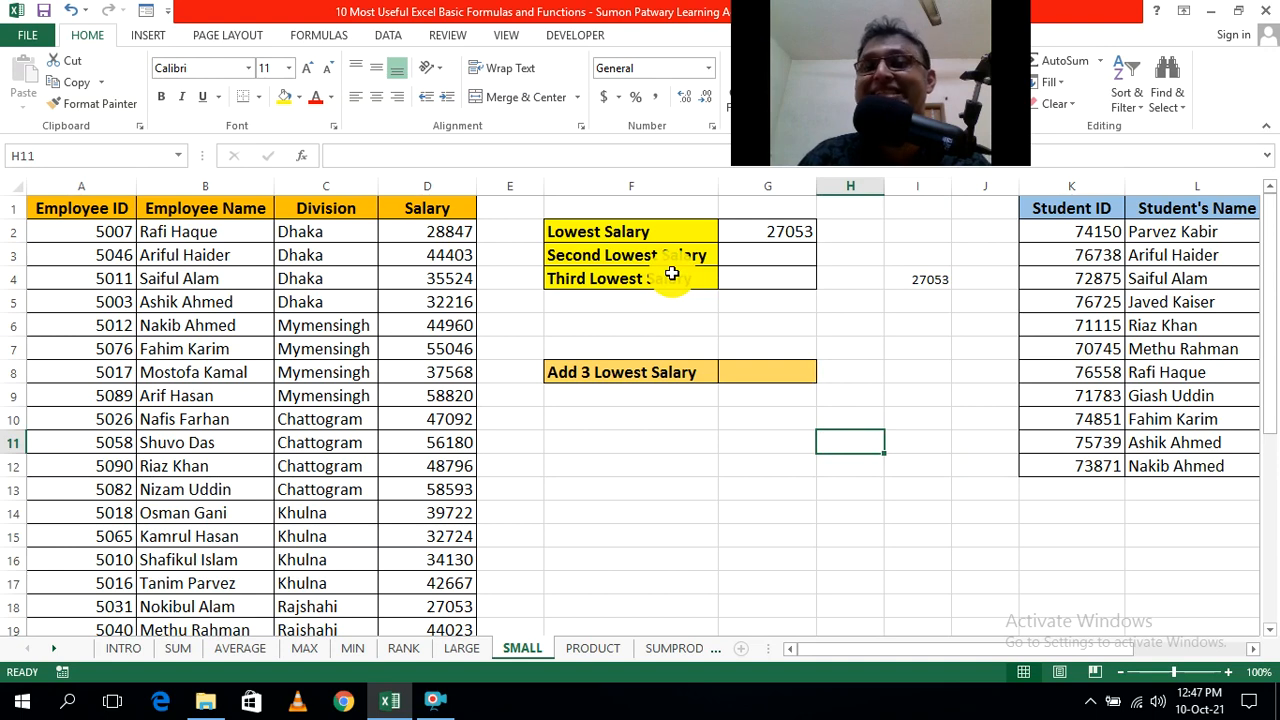
left_click(927, 349)
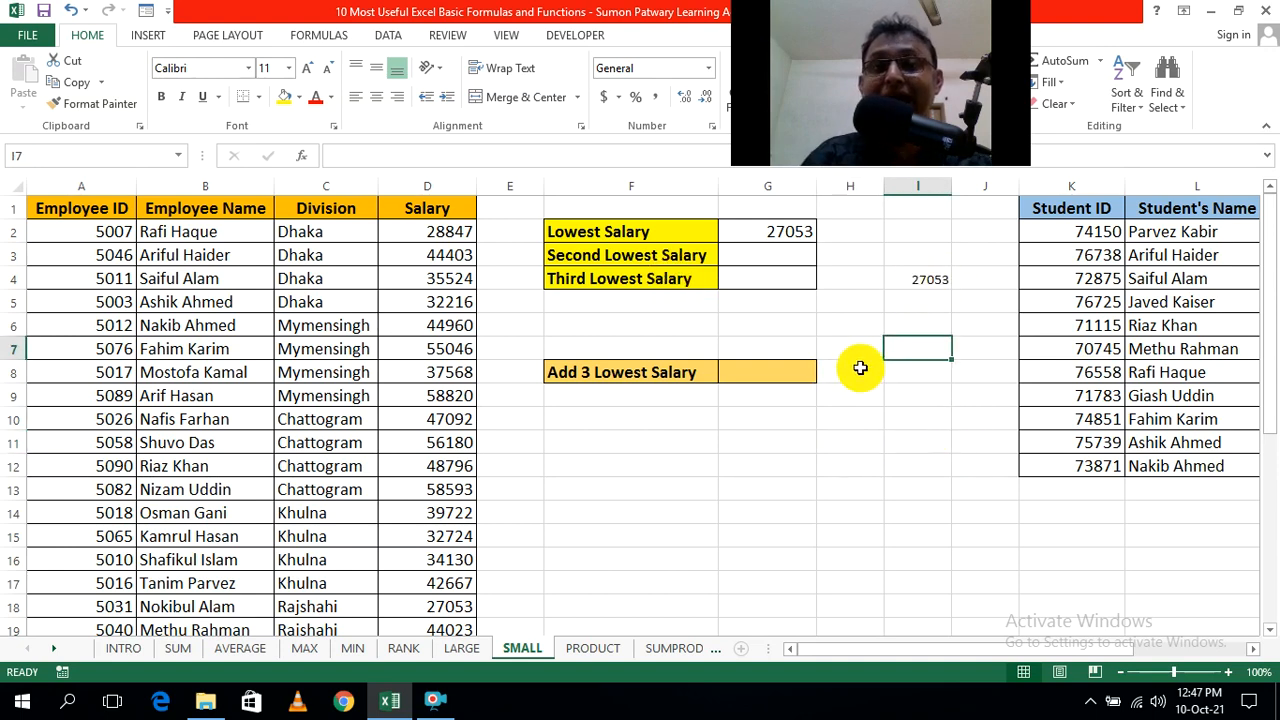
left_click(765, 256)
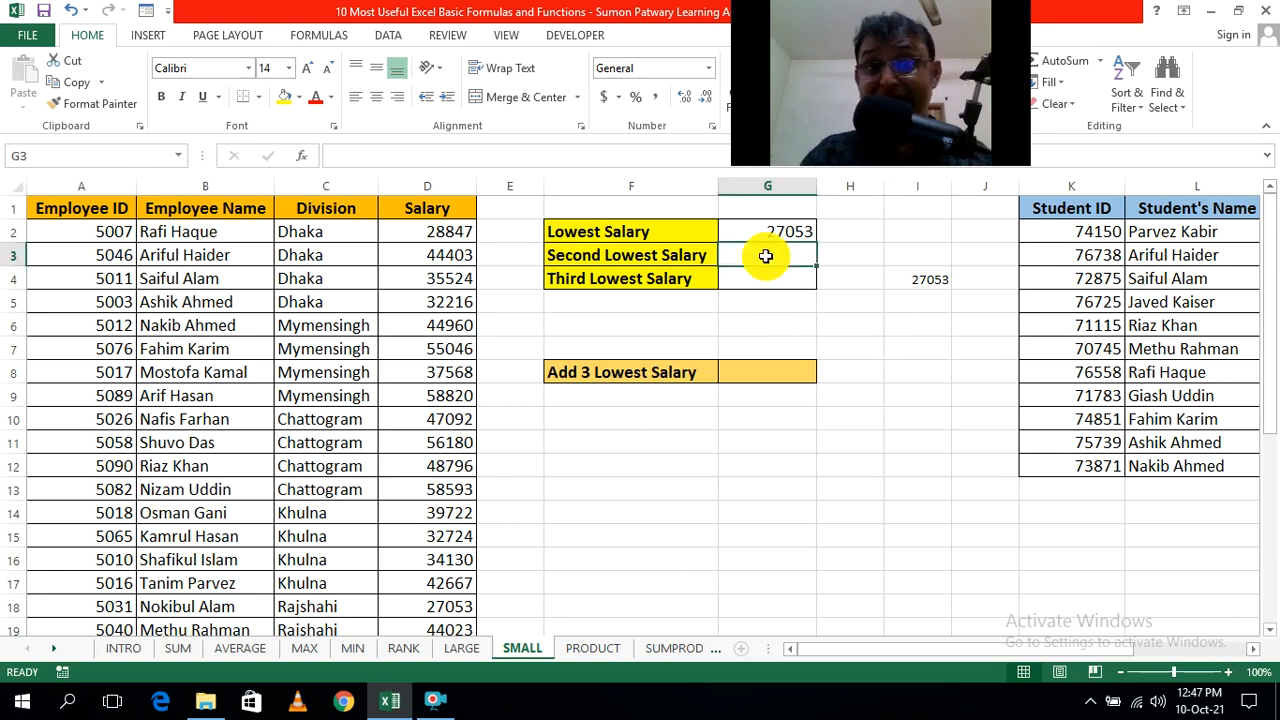
type("=min")
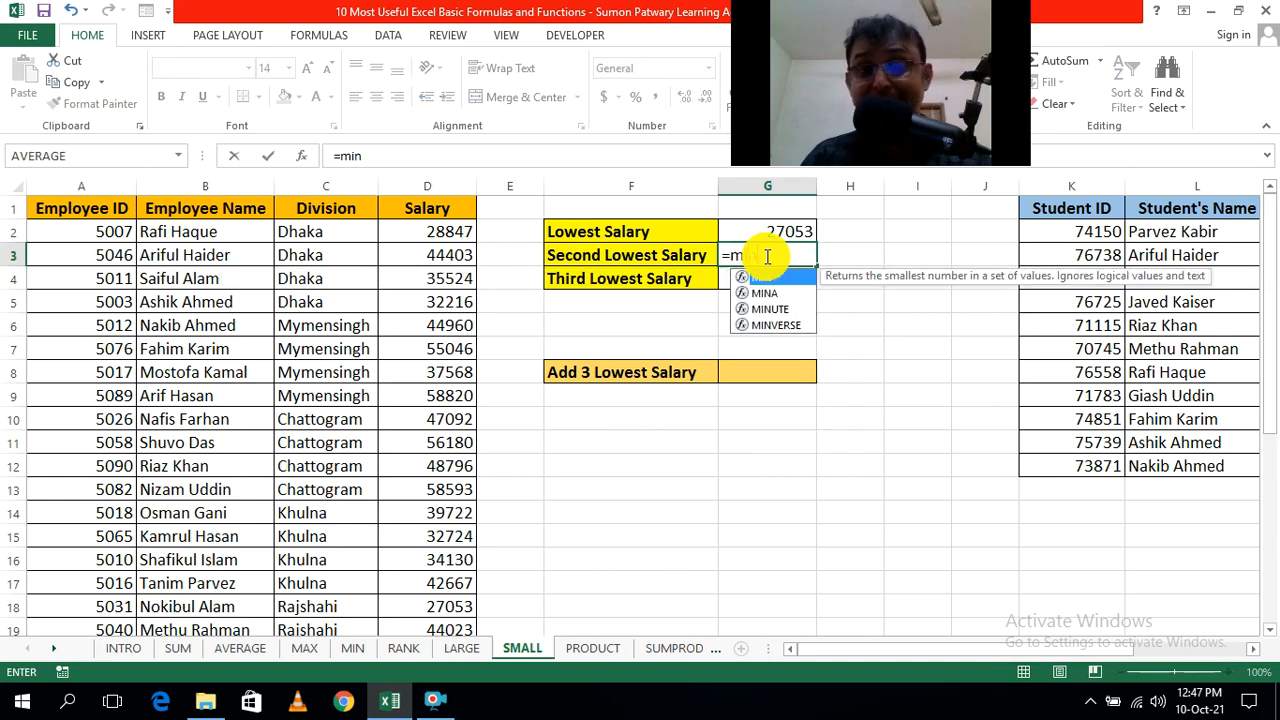
key("Tab")
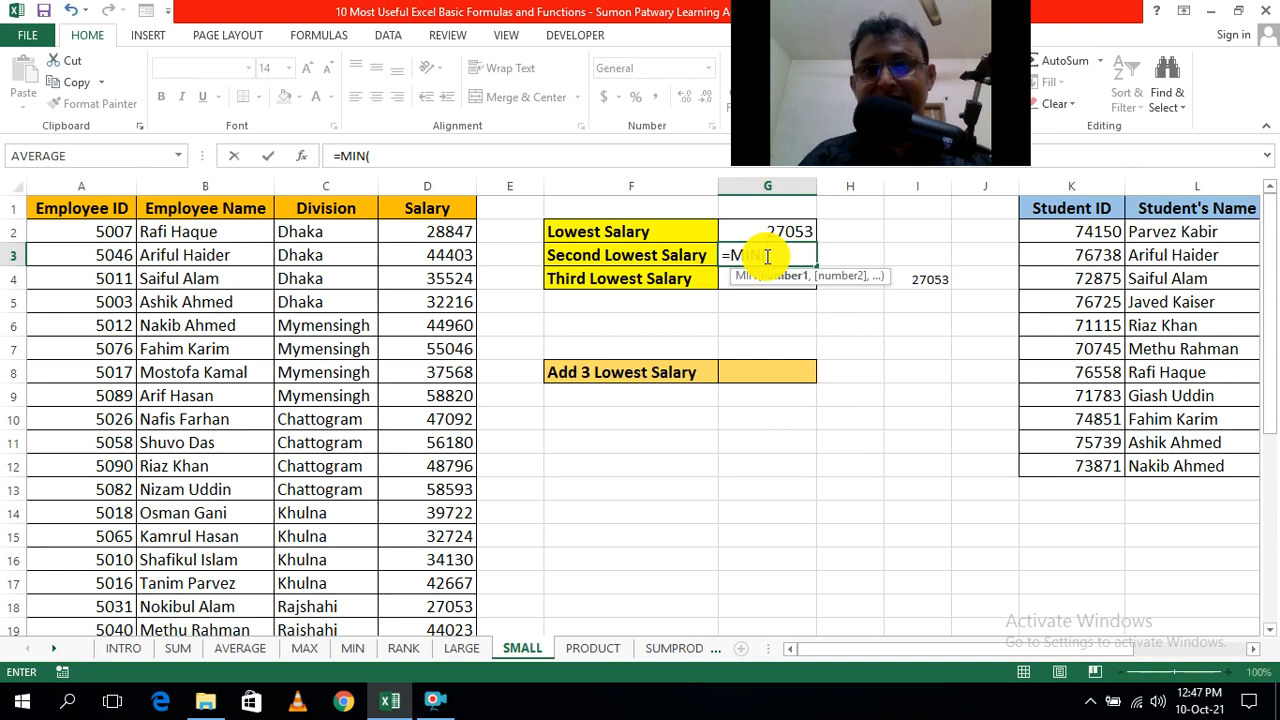
left_click(457, 232)
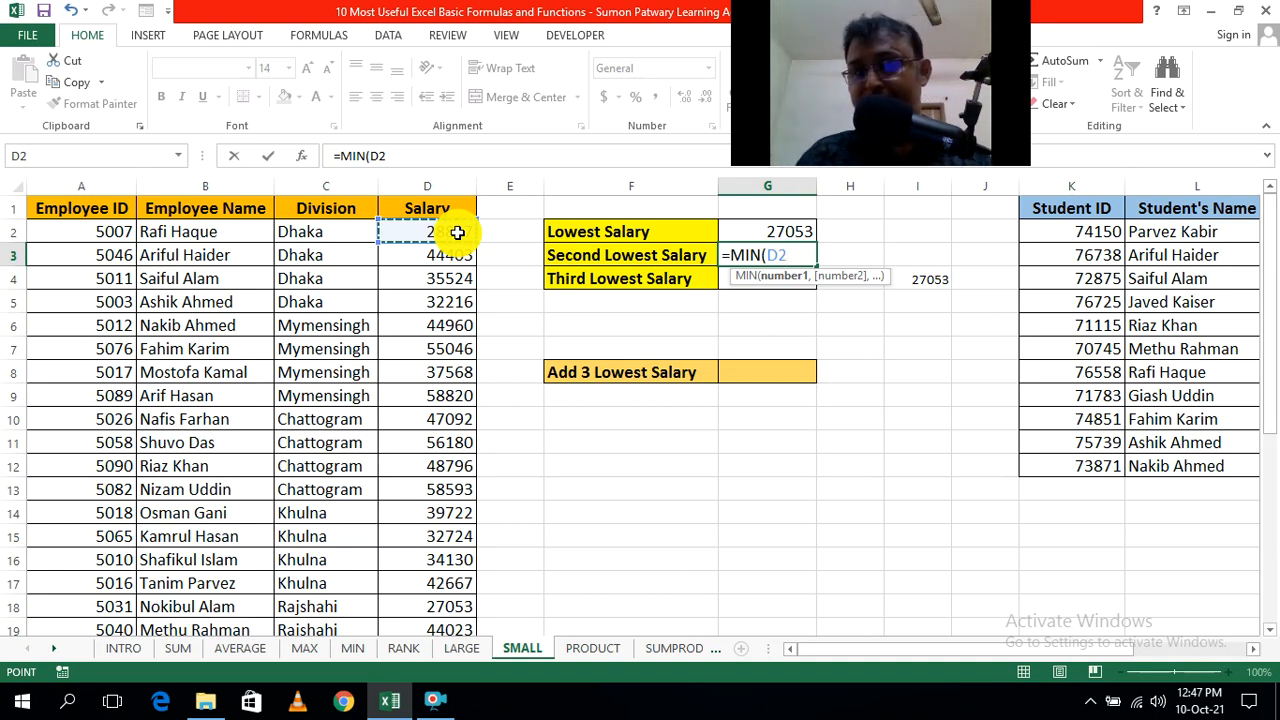
key("ctrl+shift+Down")
scroll(500, 534, "down", 1)
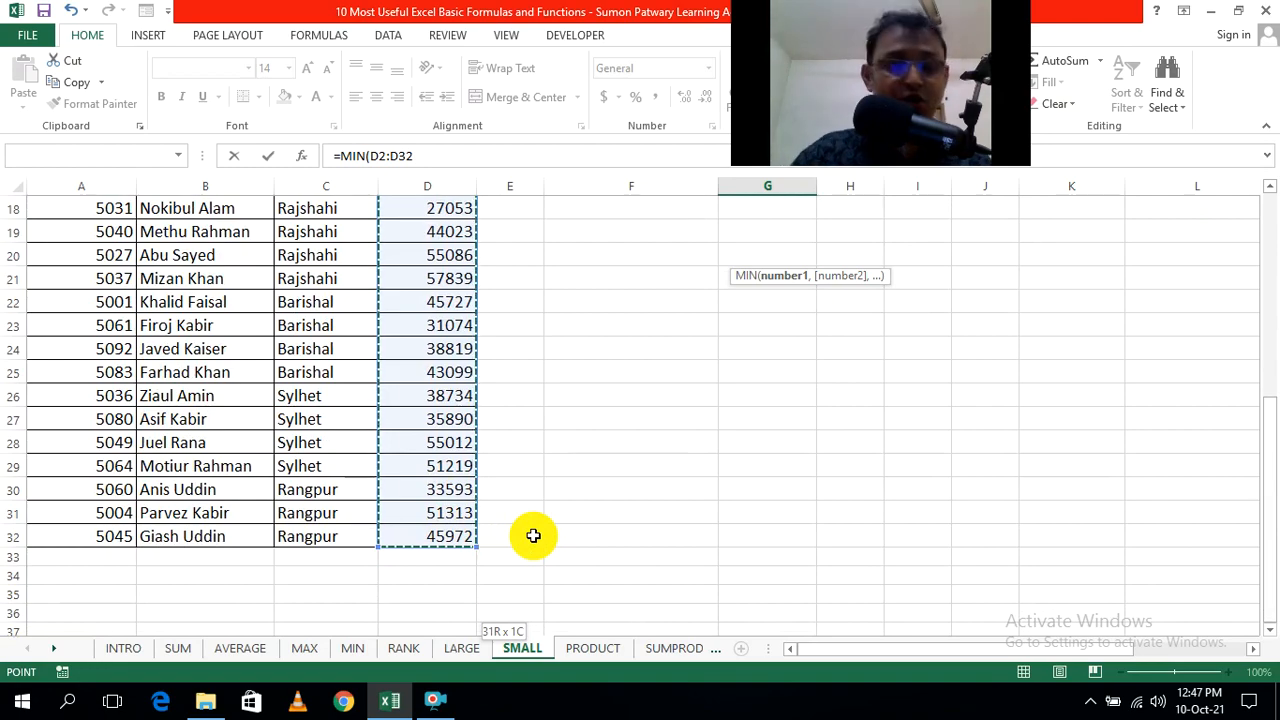
scroll(533, 536, "up", 6)
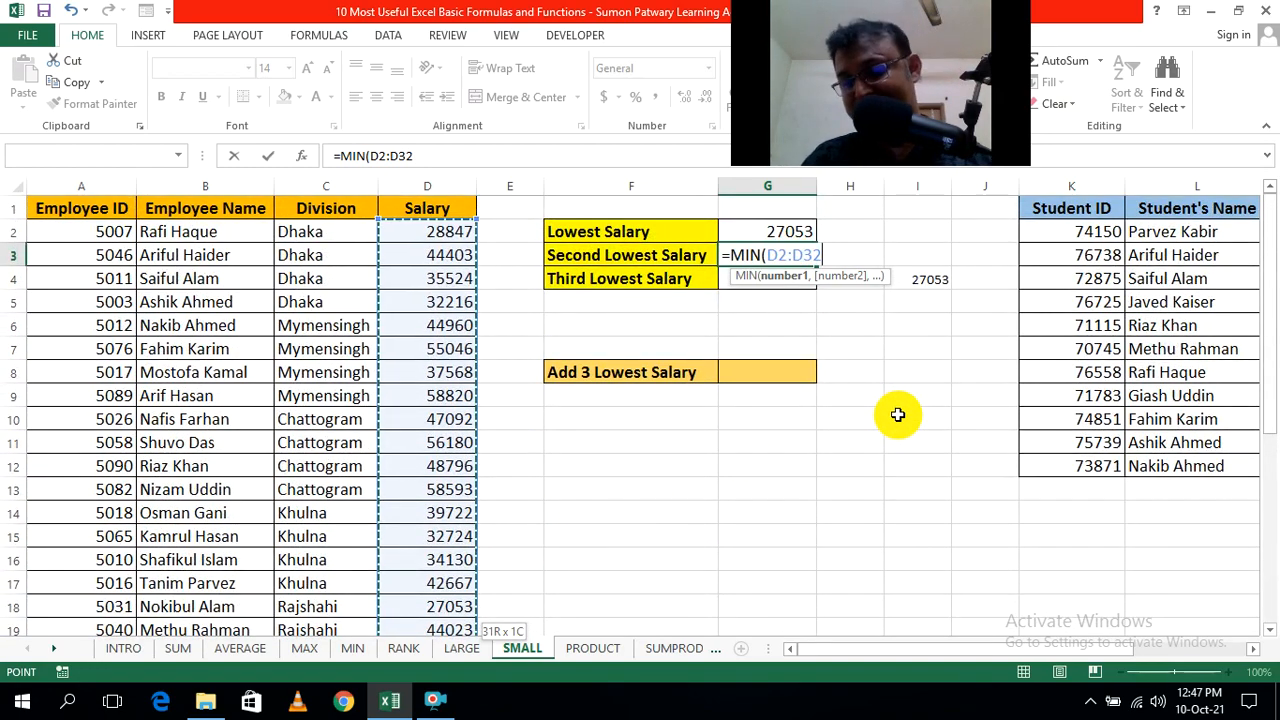
type(",")
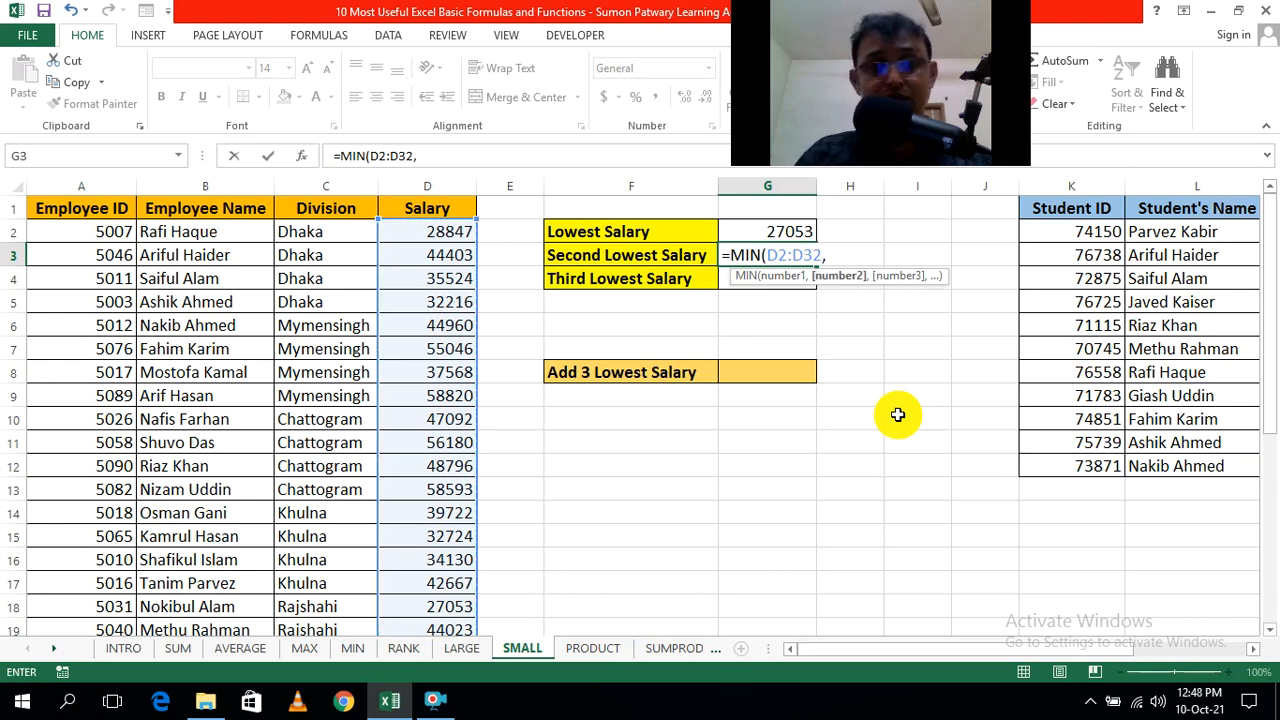
key("Escape")
left_click(897, 414)
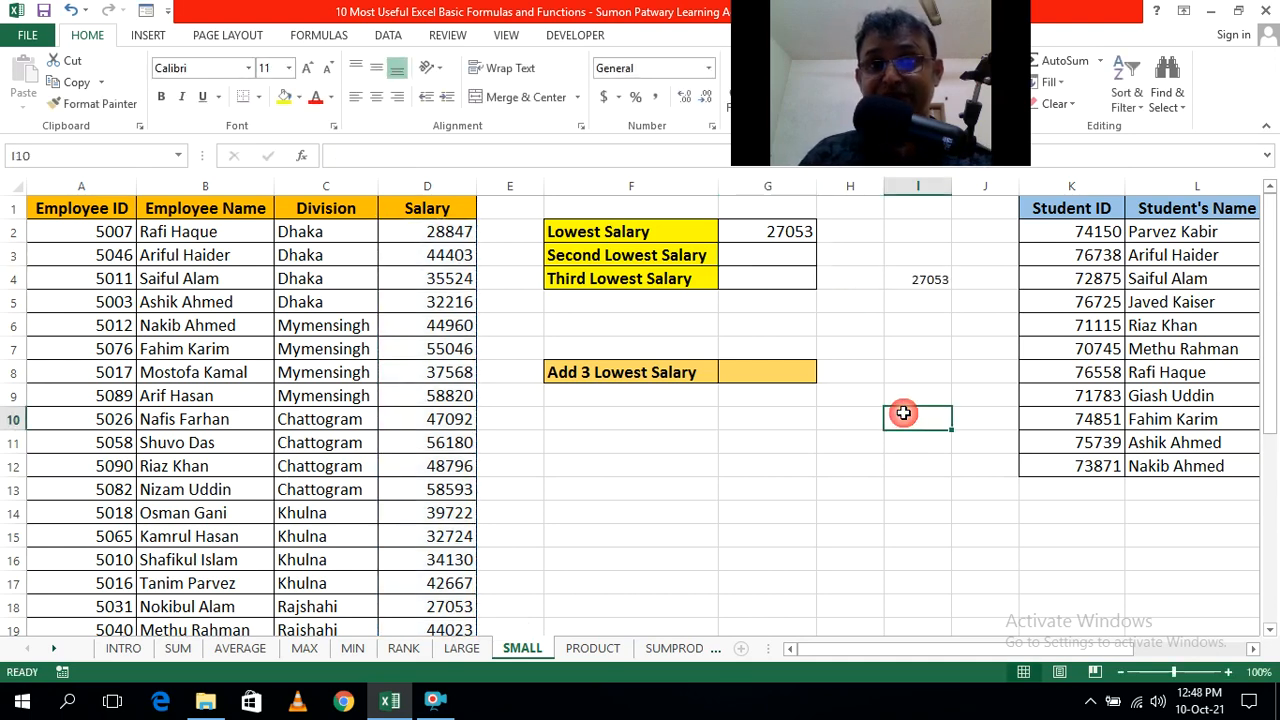
Step: Review the arguments of the MIN formula in I4 once more
left_click(776, 257)
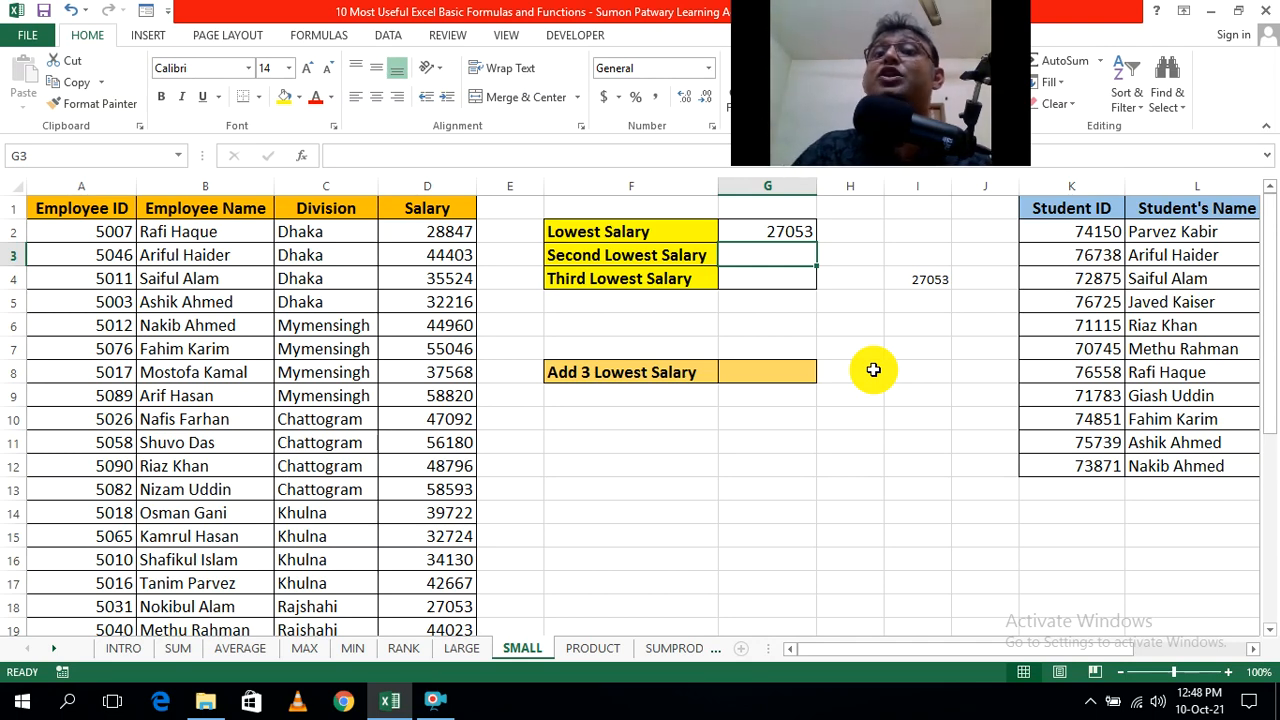
double_click(920, 279)
key("ctrl+Return")
left_click(908, 443)
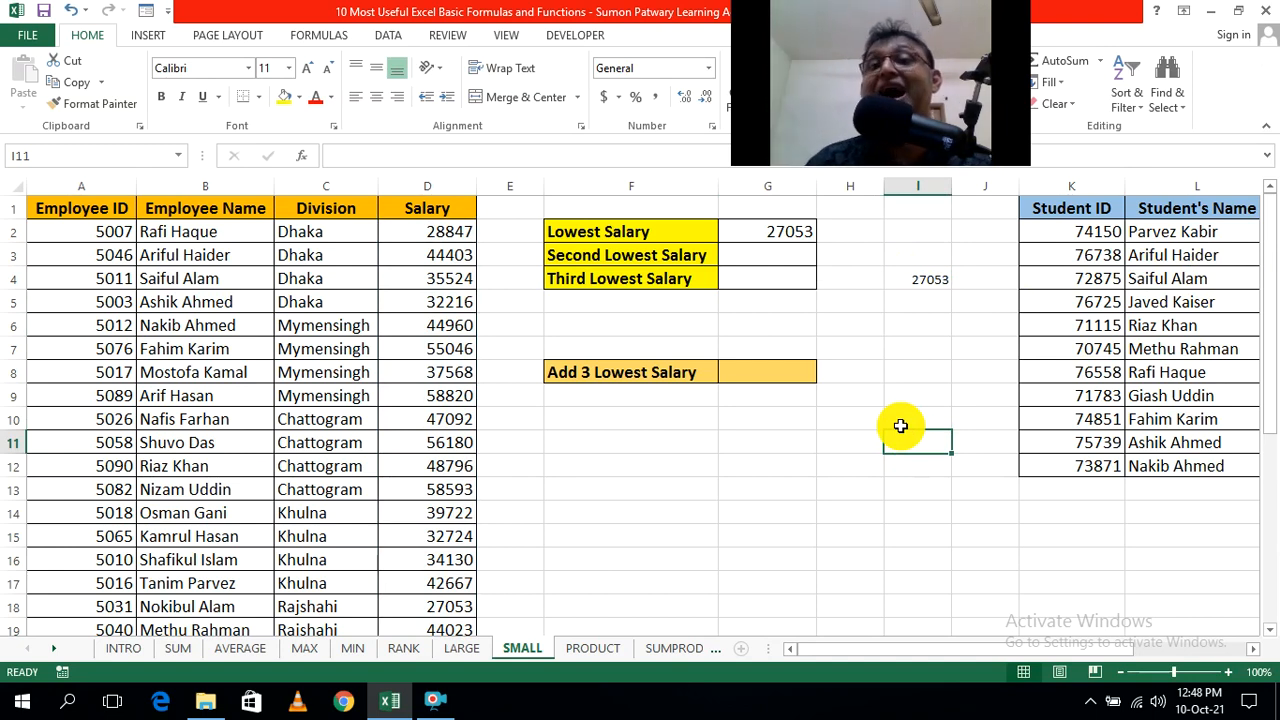
left_click(830, 450)
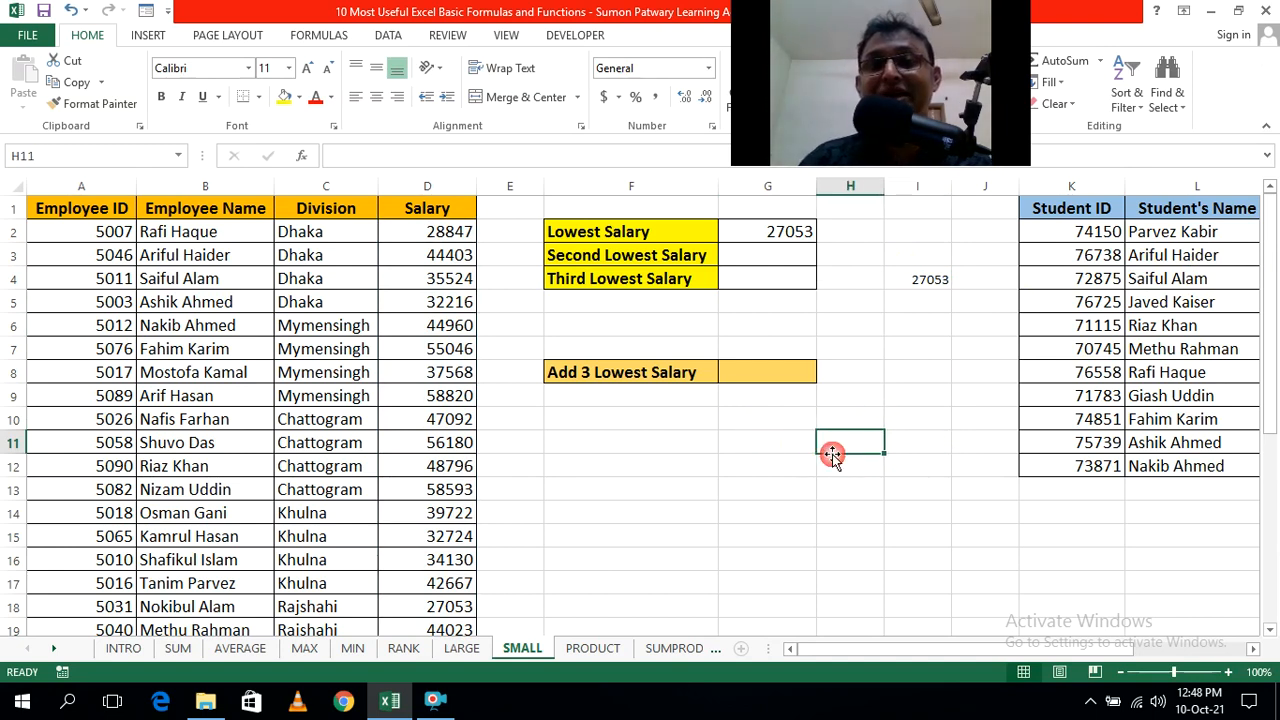
Step: Enter =SMALL(D2:D32,2) in cell G3 as the Second Lowest Salary
left_click(767, 260)
type("=")
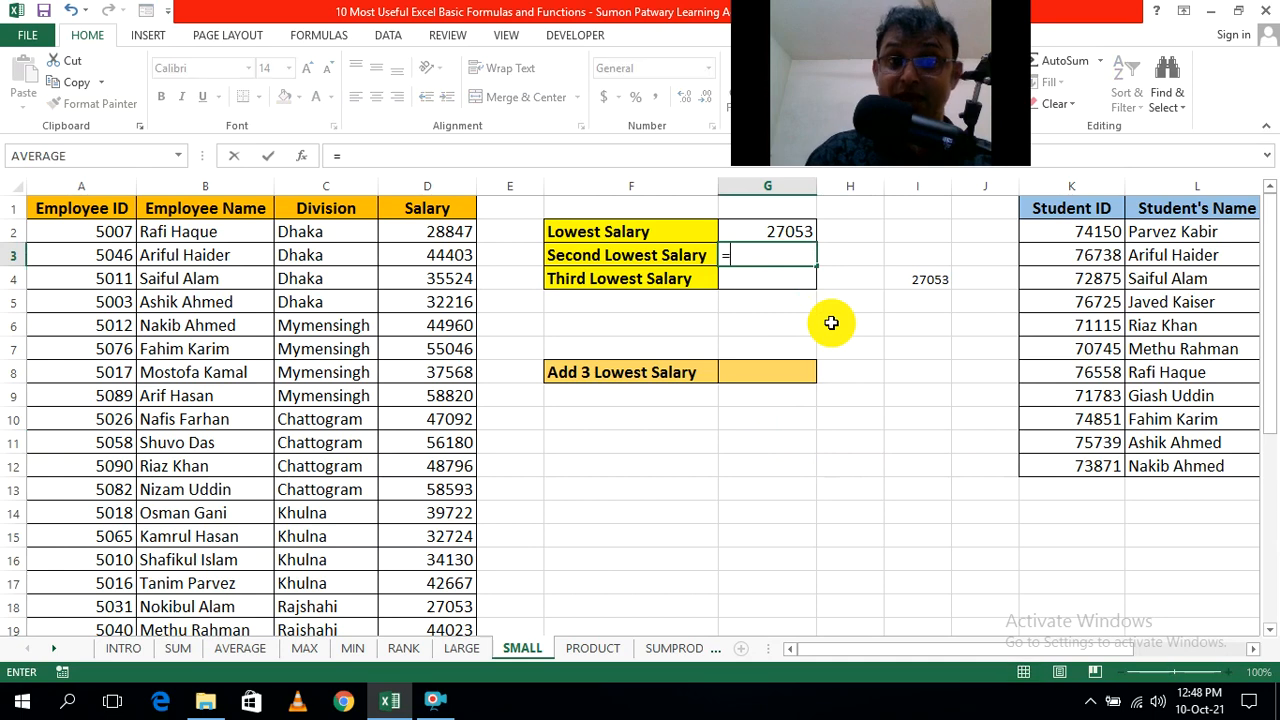
type("sma")
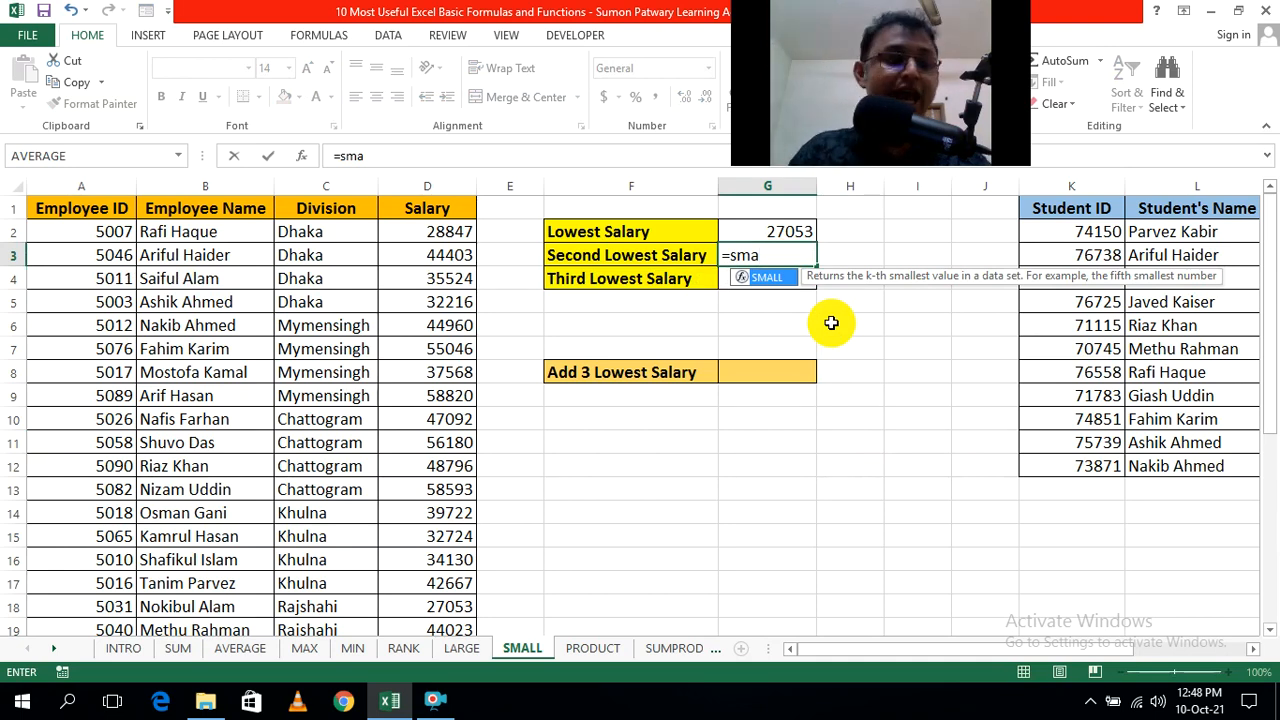
key("Tab")
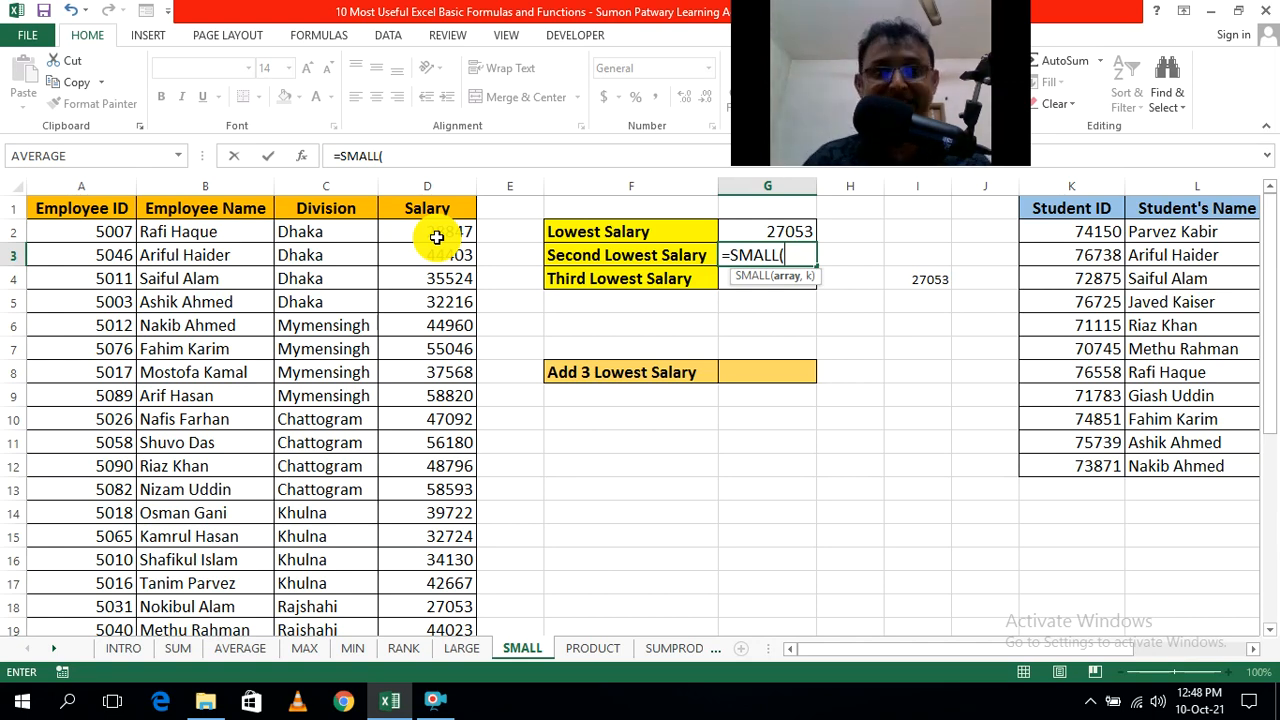
left_click(415, 235)
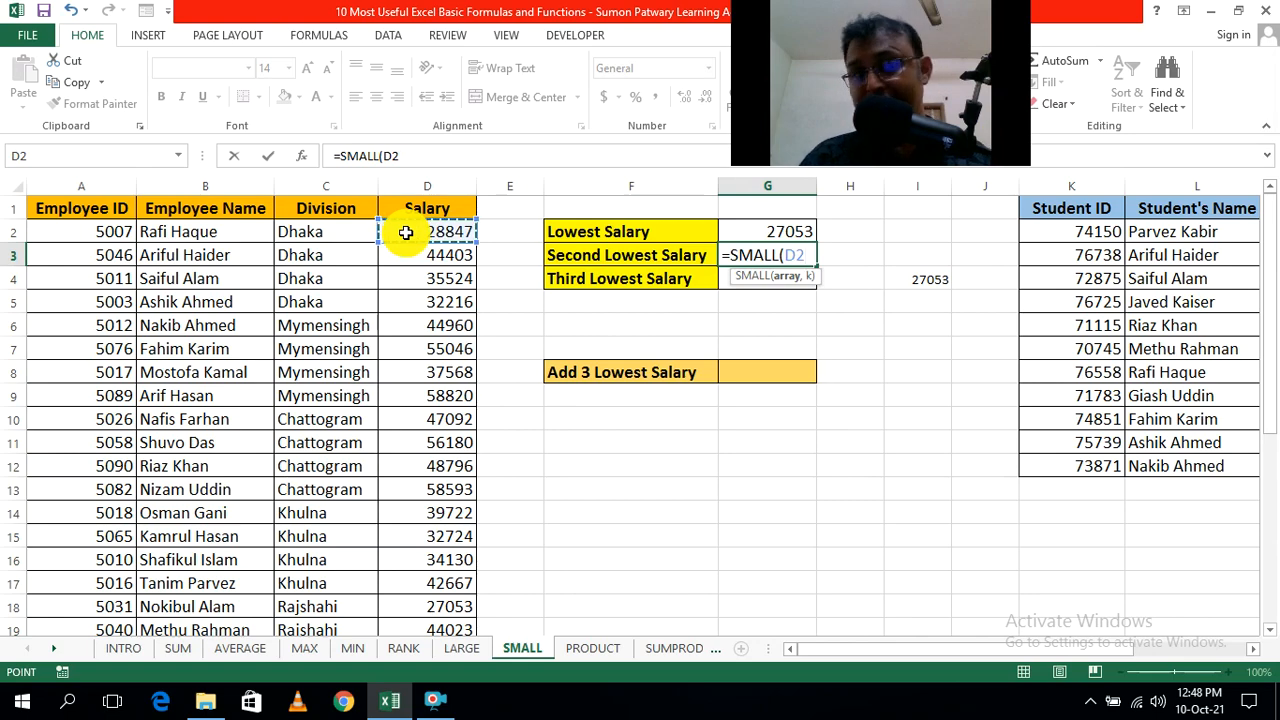
key("ctrl+shift+Down")
scroll(660, 537, "down", 2)
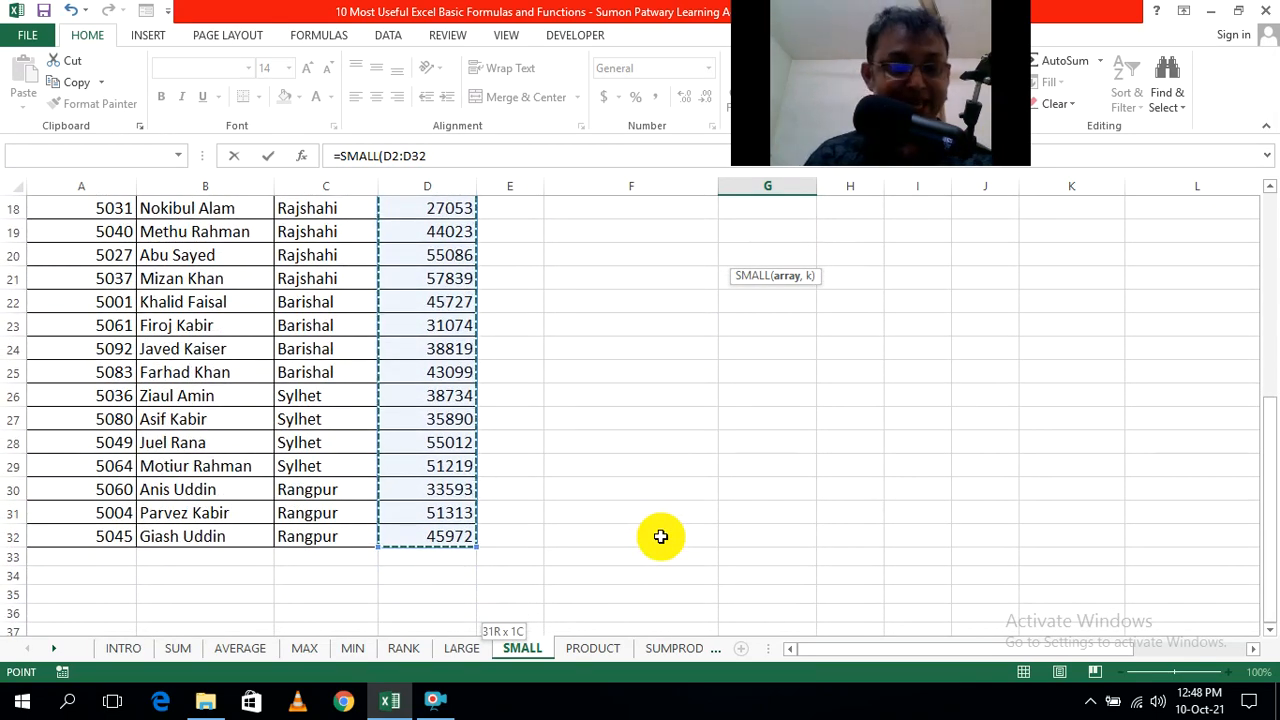
scroll(660, 537, "up", 6)
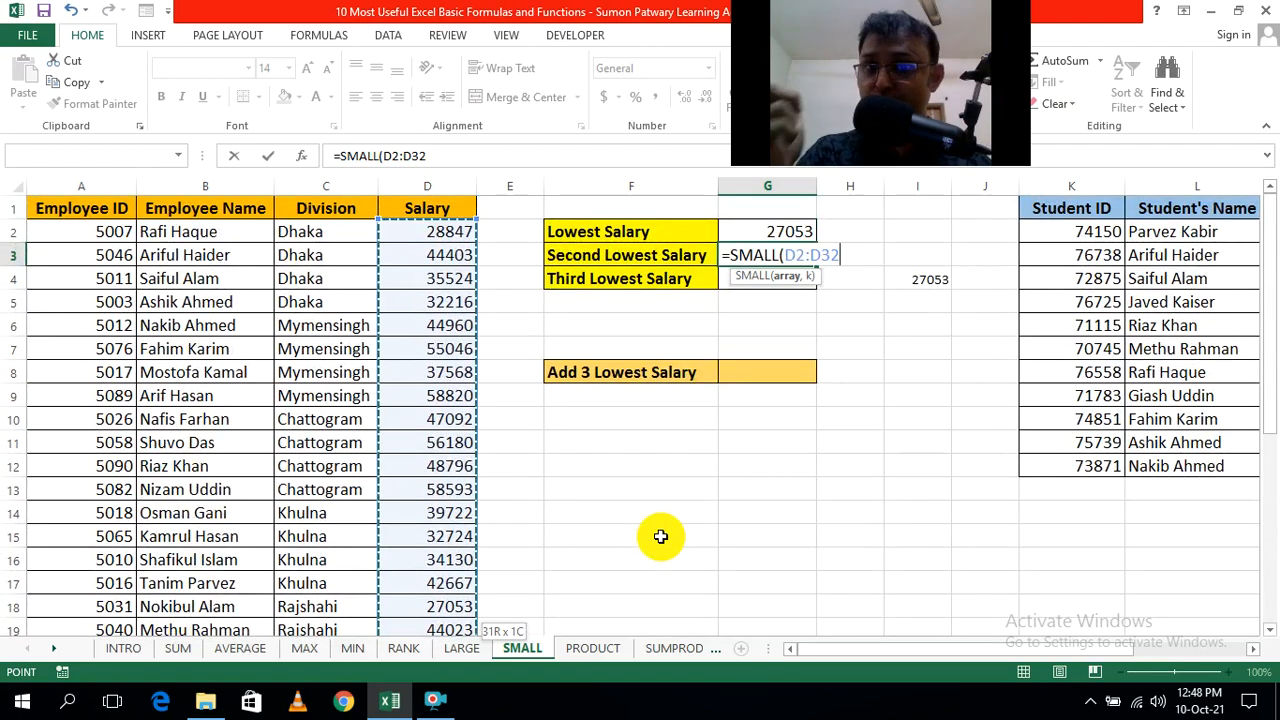
type(",")
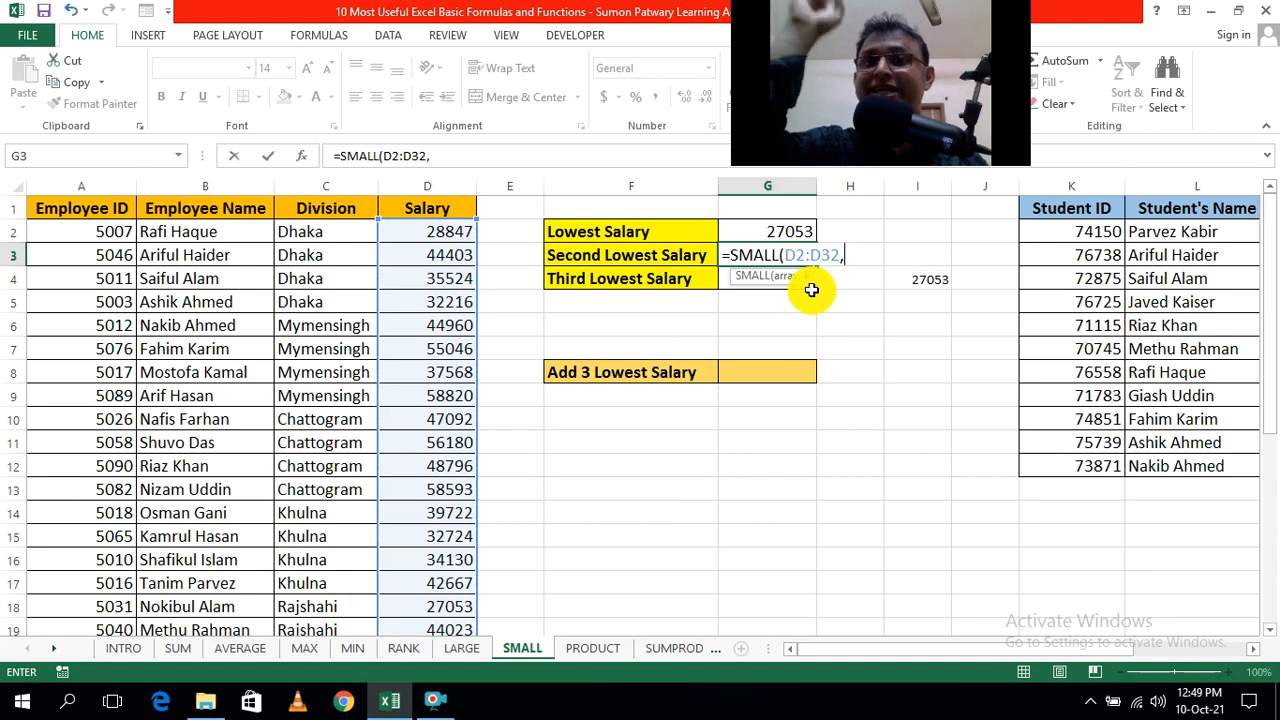
type("2")
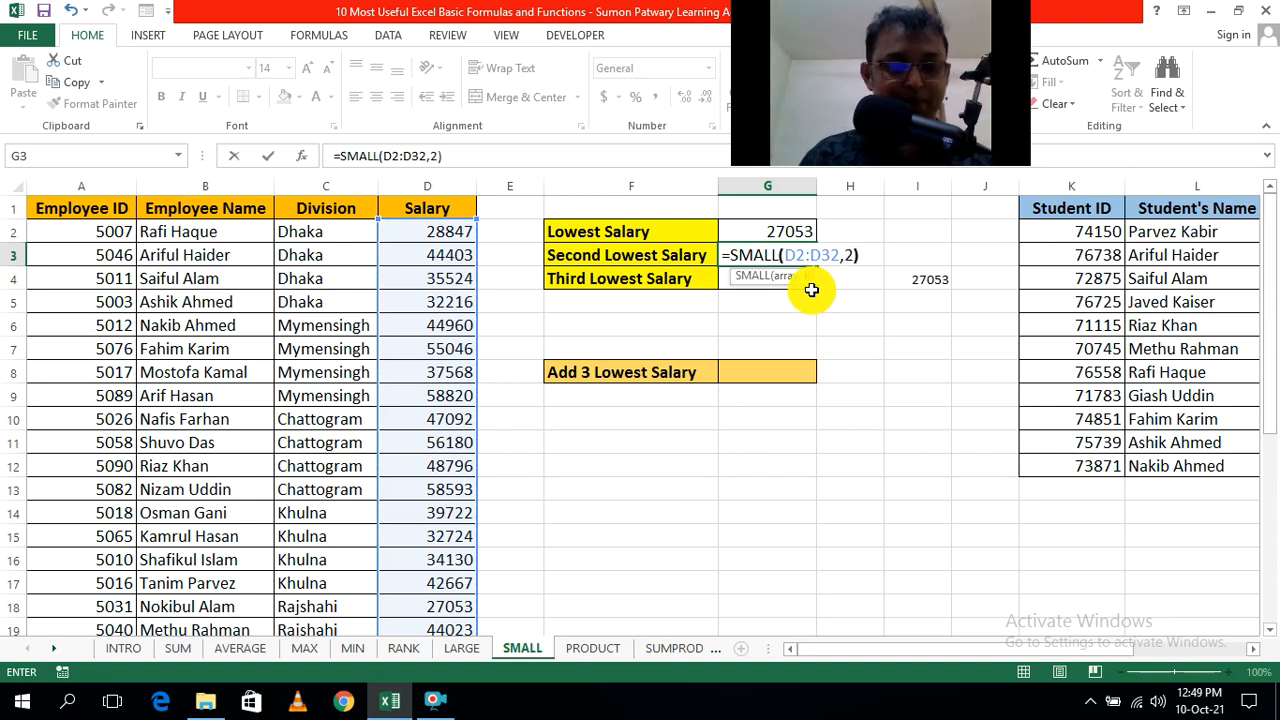
key("ctrl+Return")
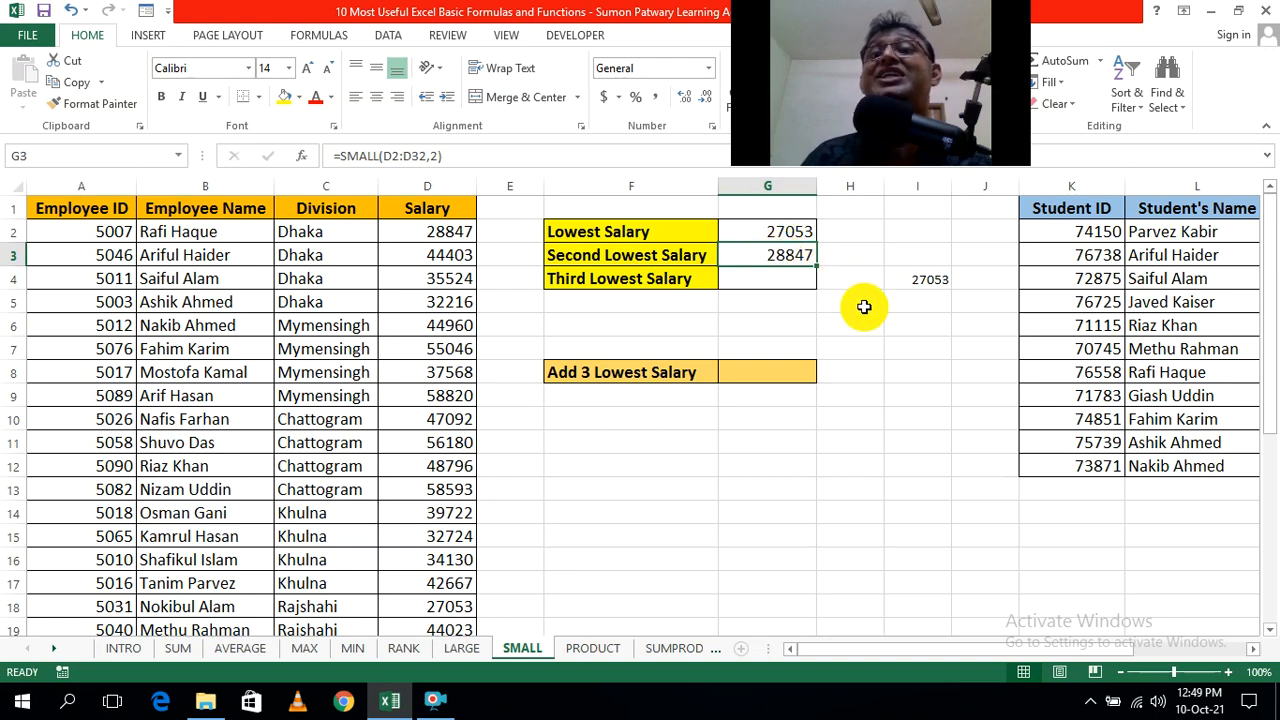
Step: Enter =SMALL(D2:D32,3) in cell G4 as the Third Lowest Salary
left_click(785, 274)
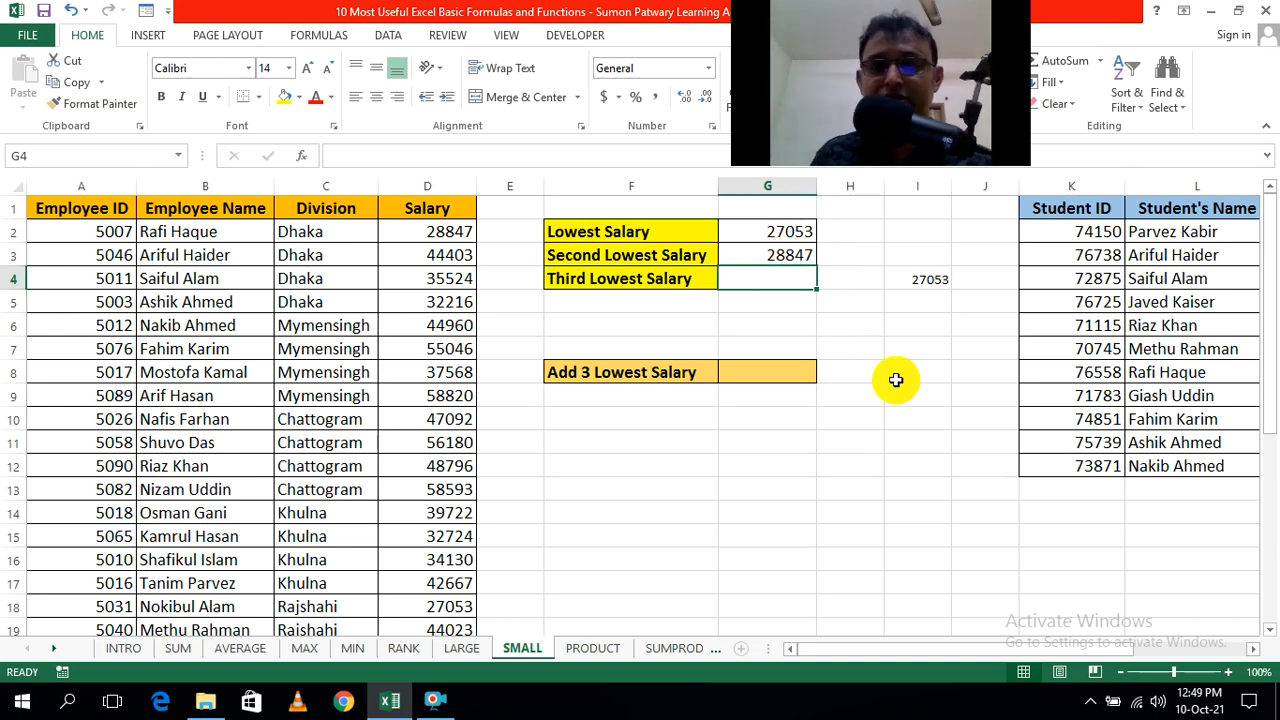
type("=sma")
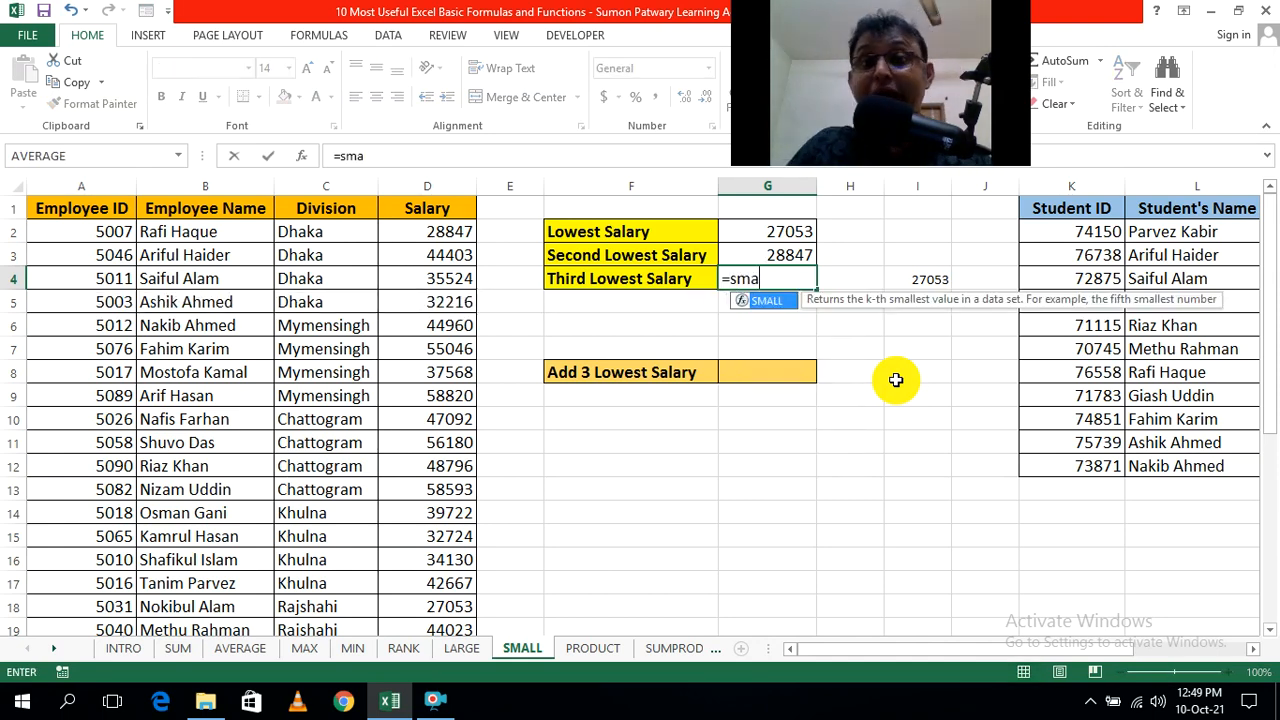
key("Tab")
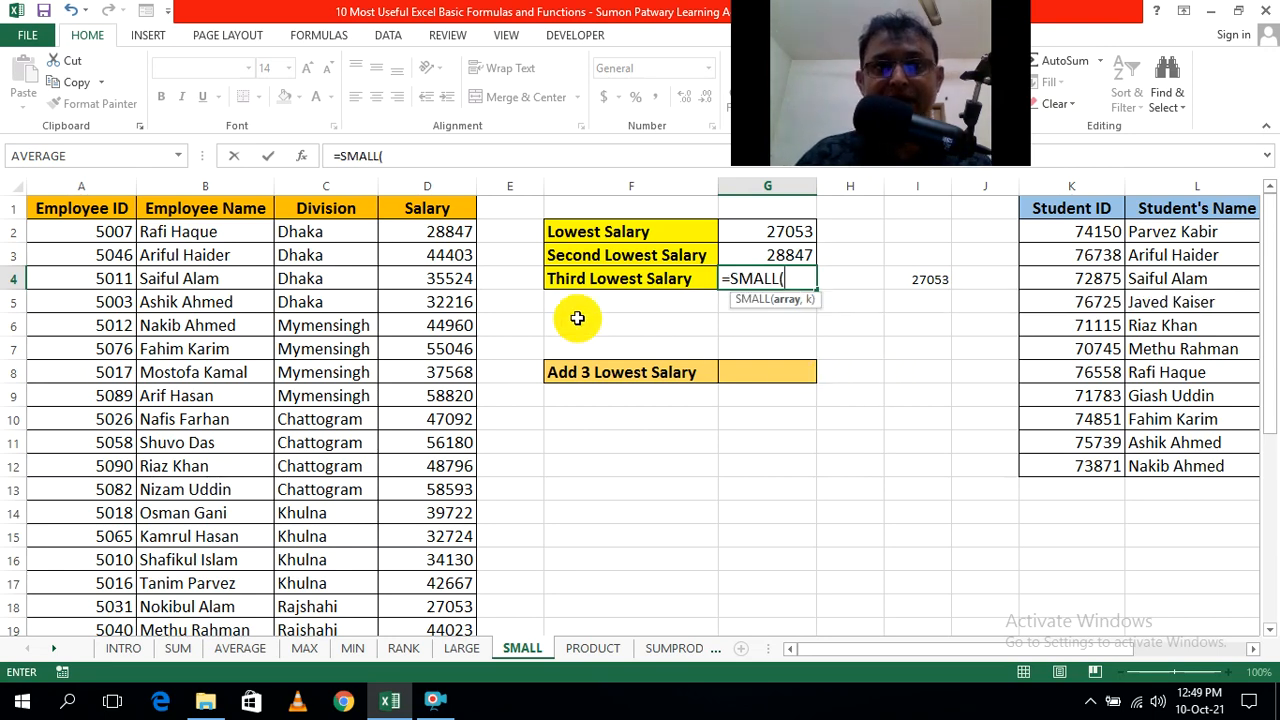
left_click(450, 234)
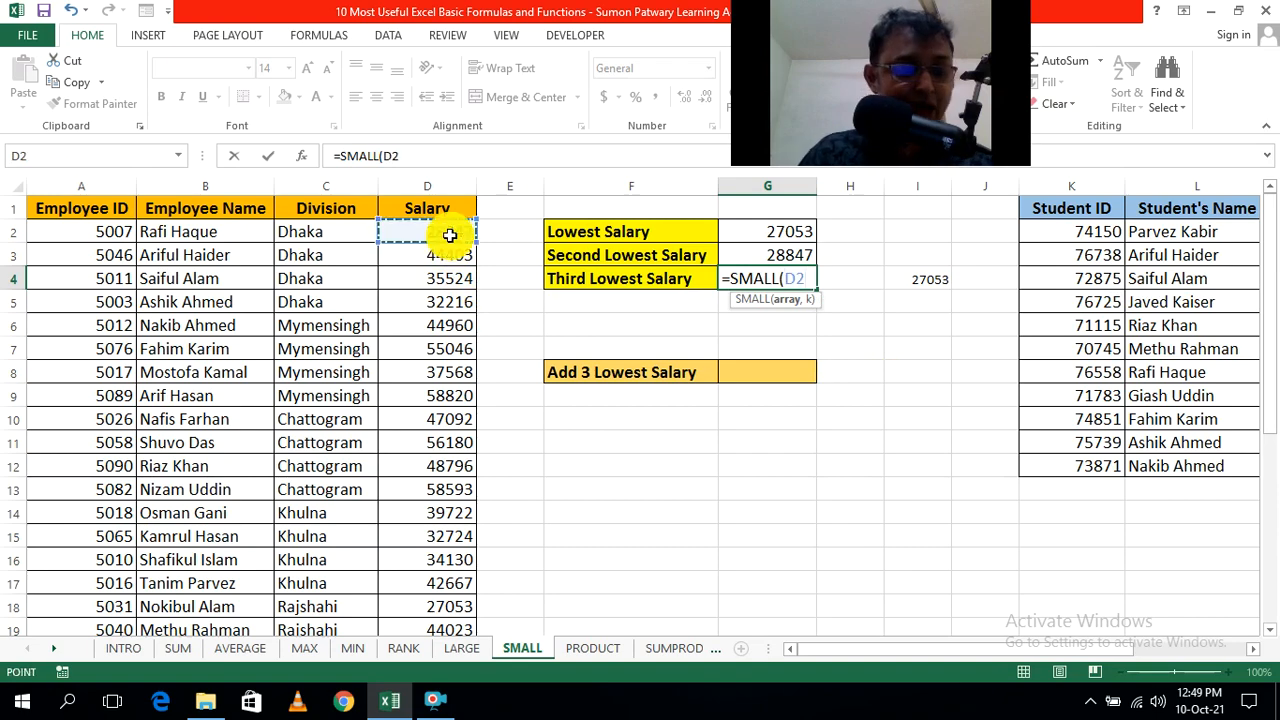
key("ctrl+shift+Down")
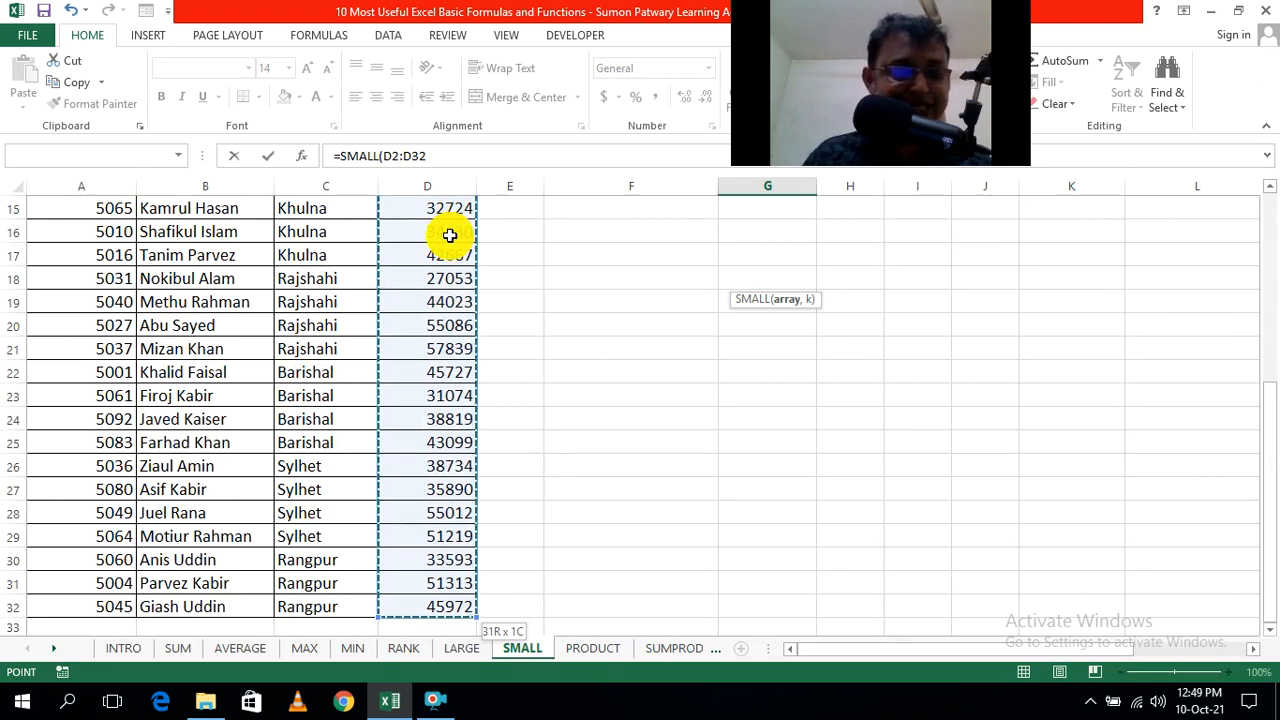
scroll(450, 234, "up", 5)
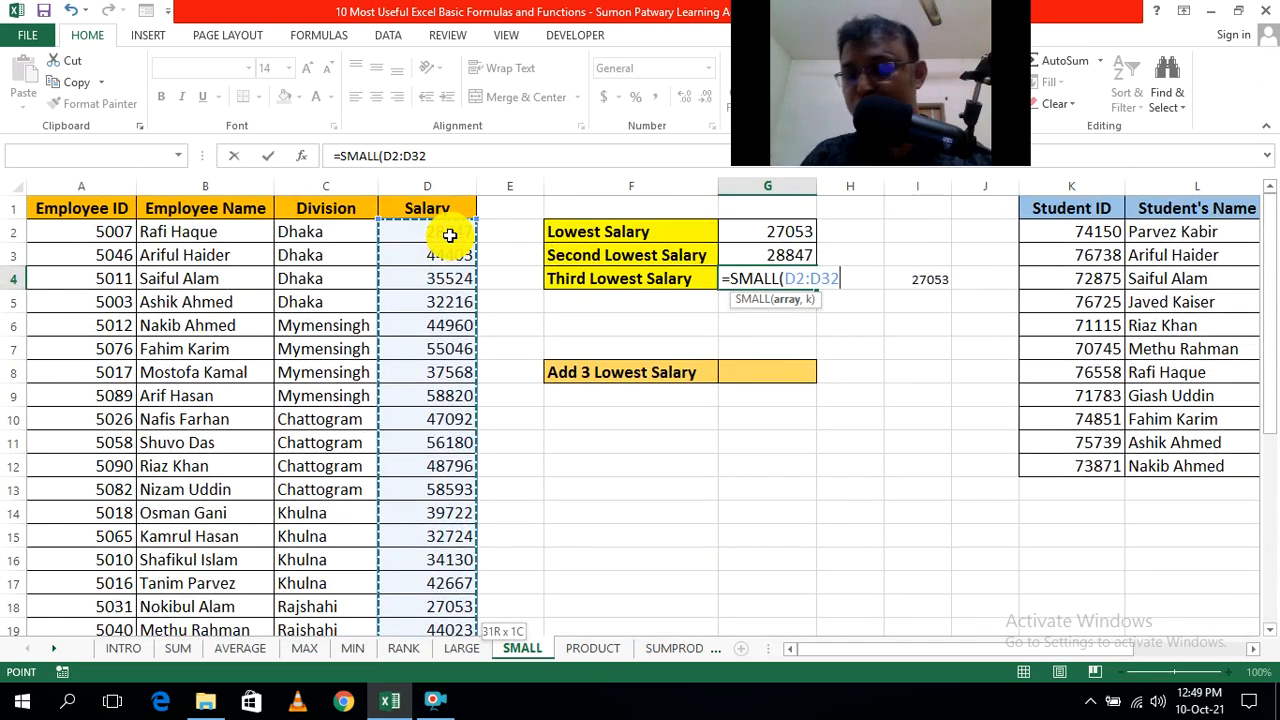
type(",")
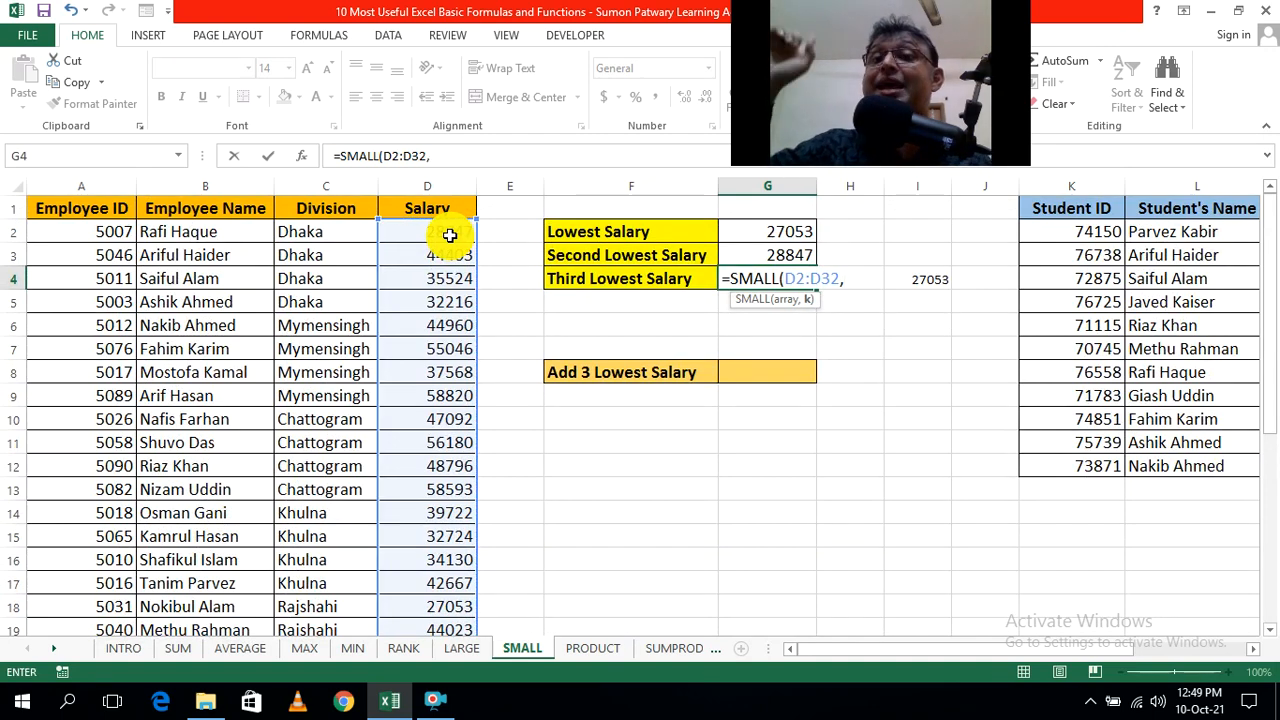
type("3")
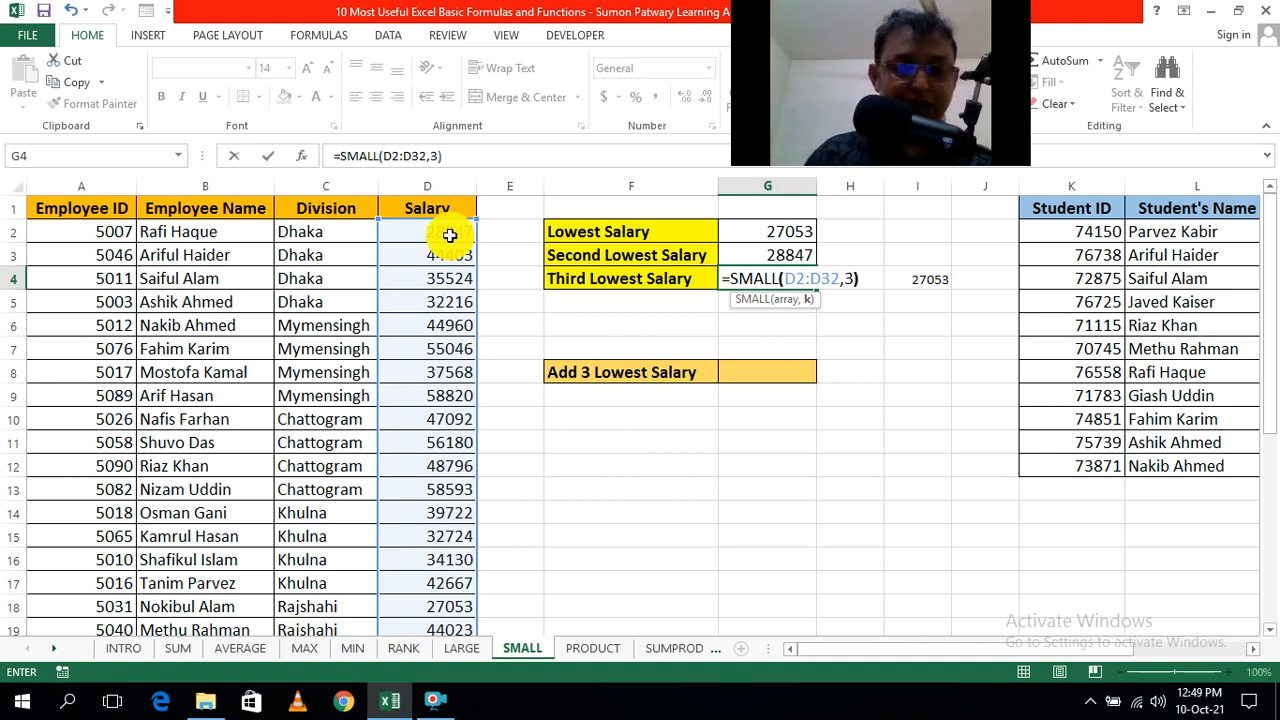
key("Return")
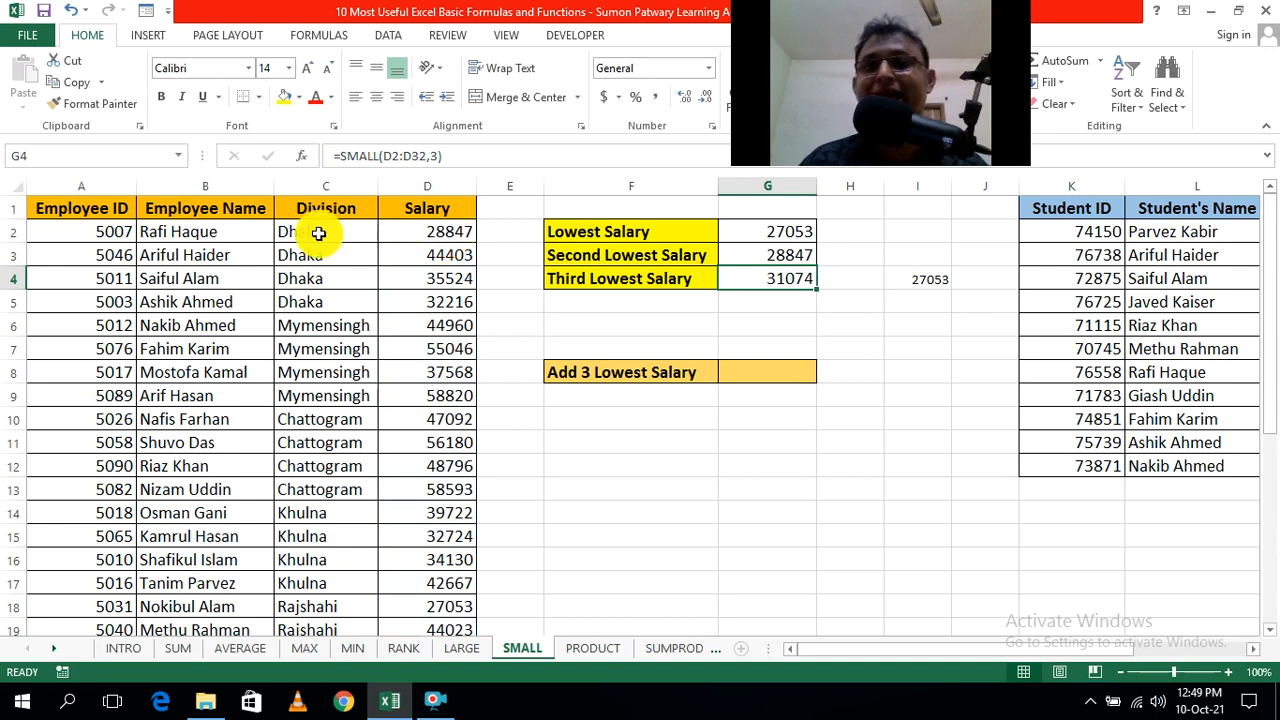
left_click(886, 387)
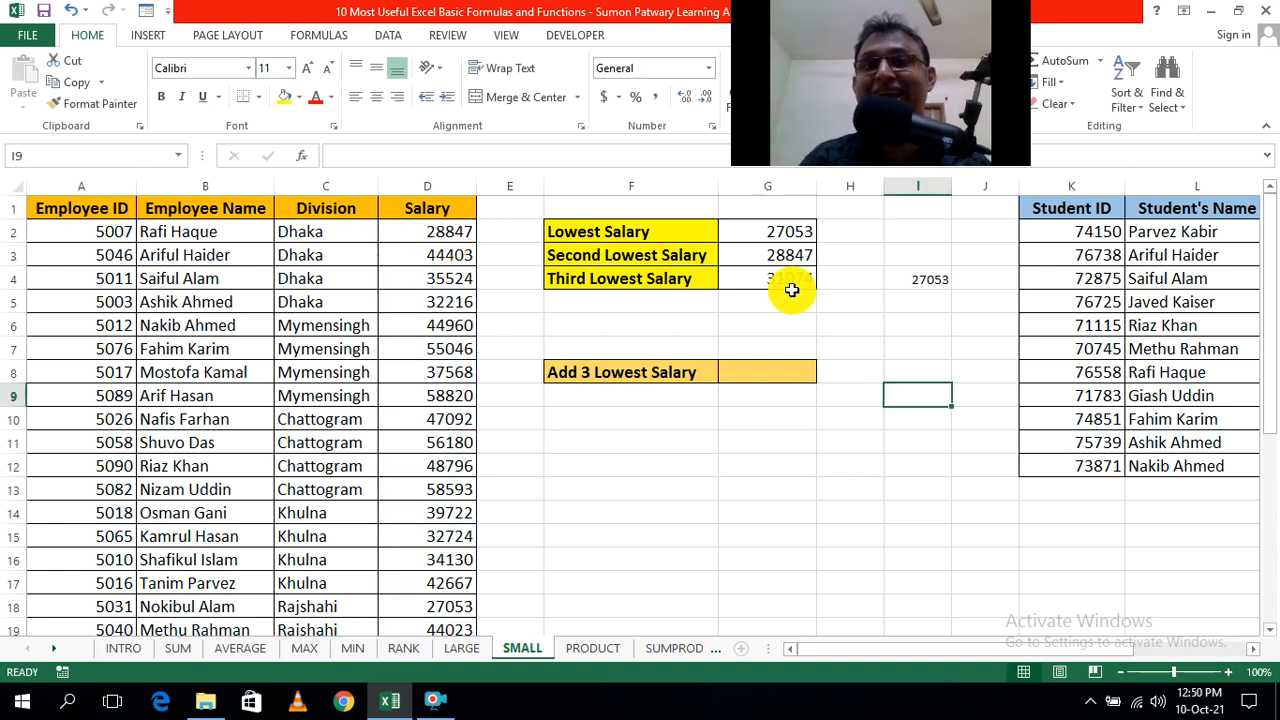
Step: Enter the rank numbers 1, 2 and 3 in cells G11 to G13
scroll(846, 464, "down", 1)
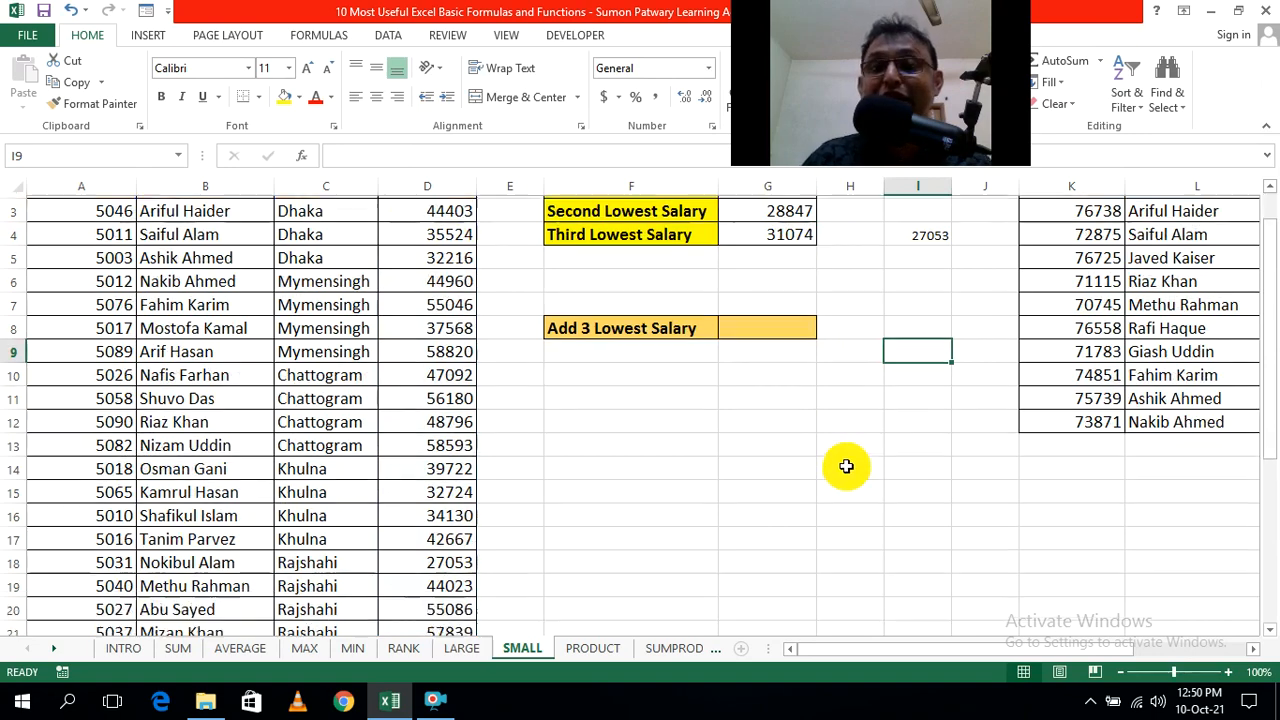
scroll(846, 466, "up", 1)
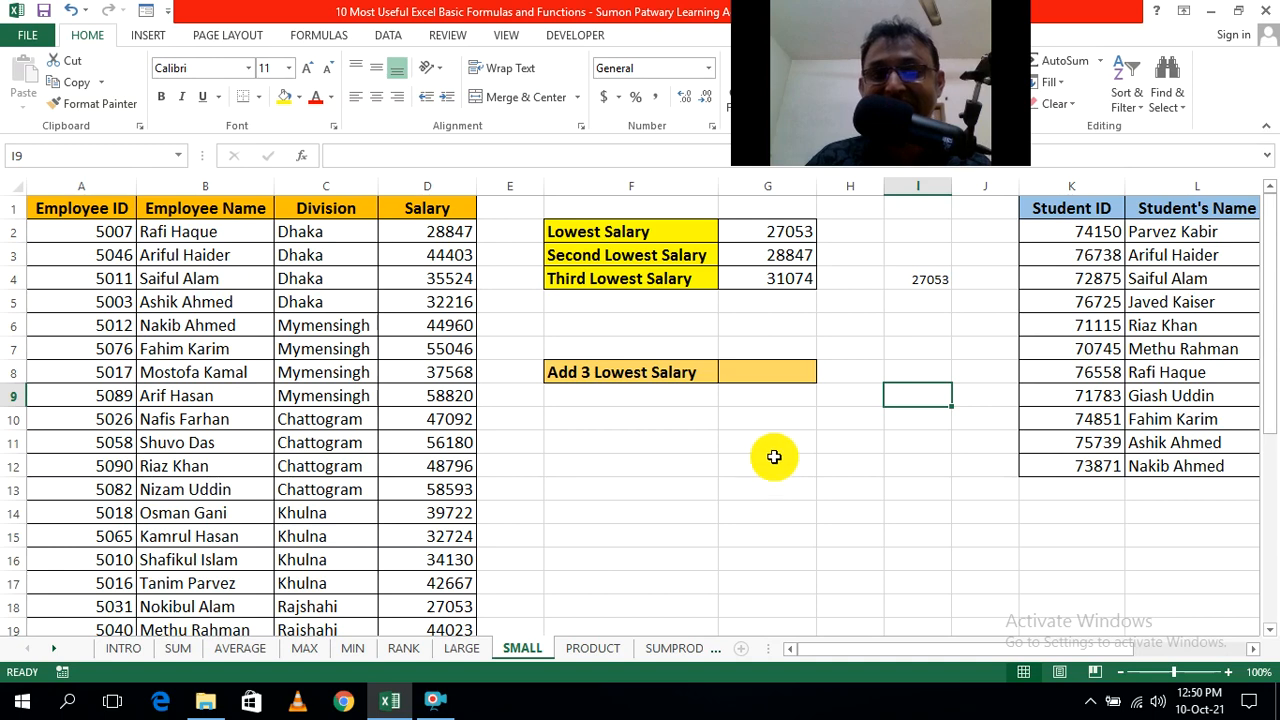
left_click(769, 441)
type("1")
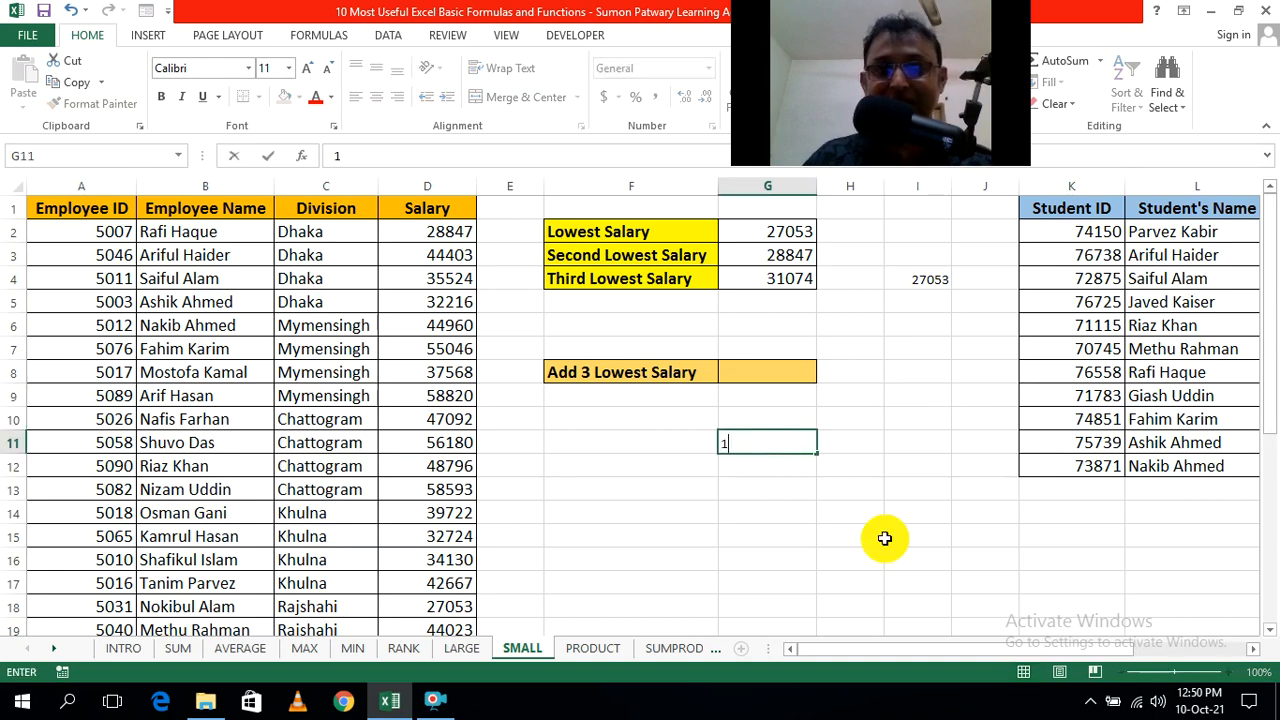
left_click(771, 464)
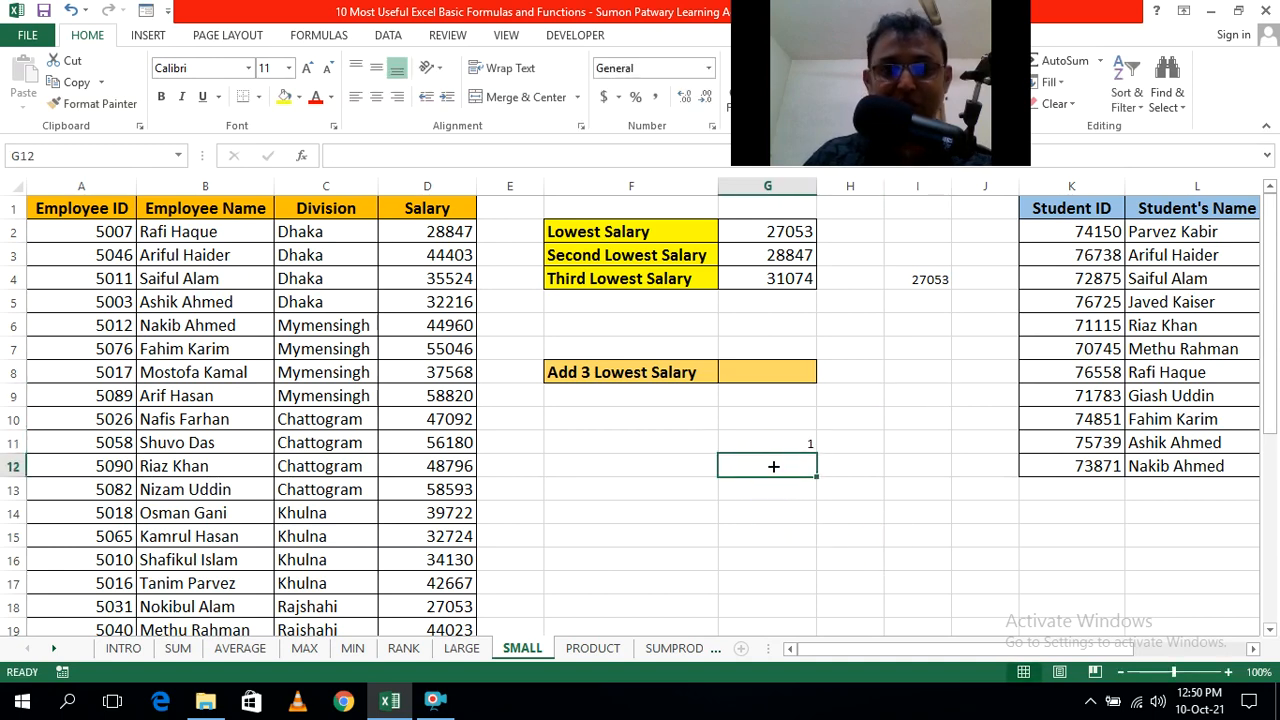
type("2")
left_click(793, 487)
type("3")
left_click(910, 530)
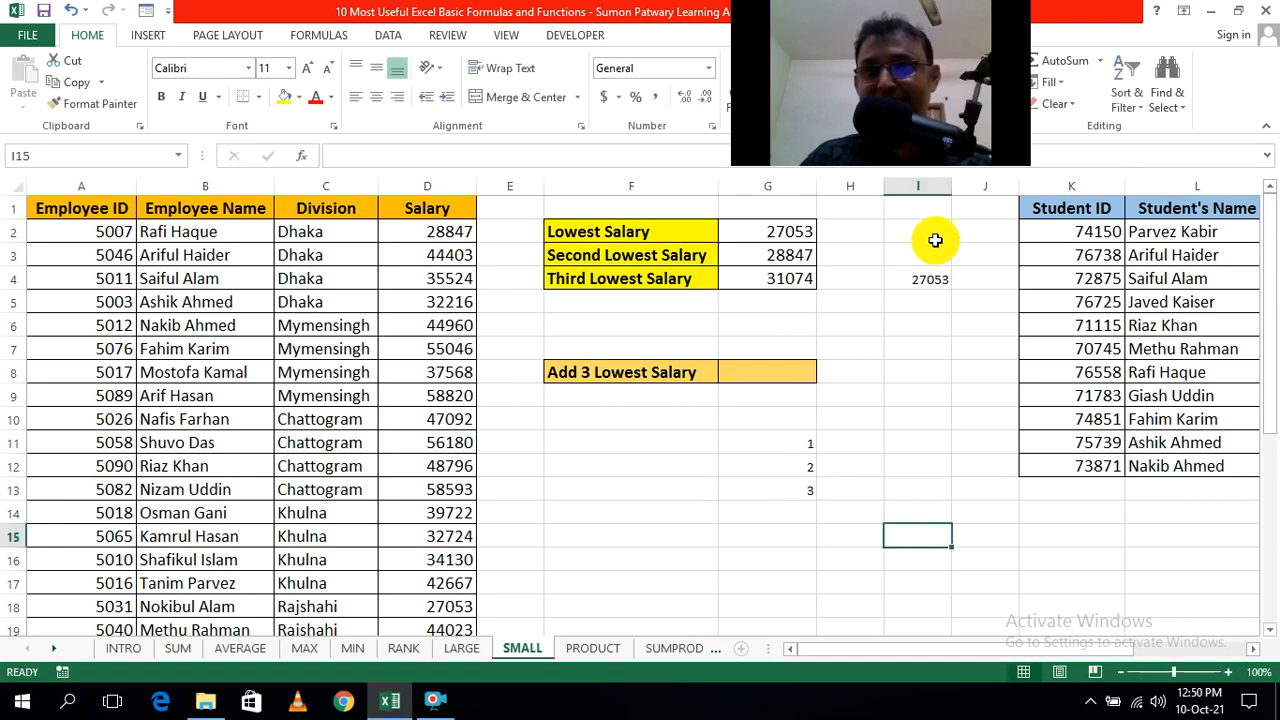
Step: Widen column H slightly and set the font size of G11:H13 to 14
left_click_drag(884, 193, 910, 192)
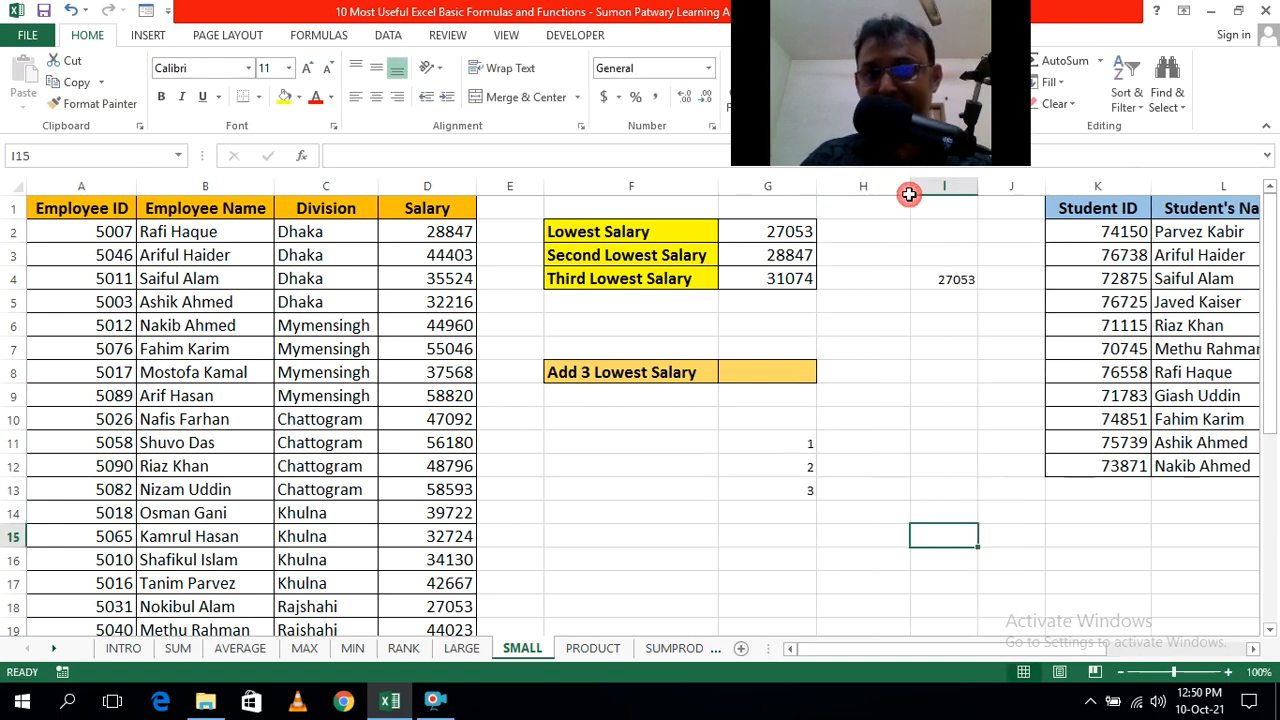
left_click(897, 512)
left_click(851, 442)
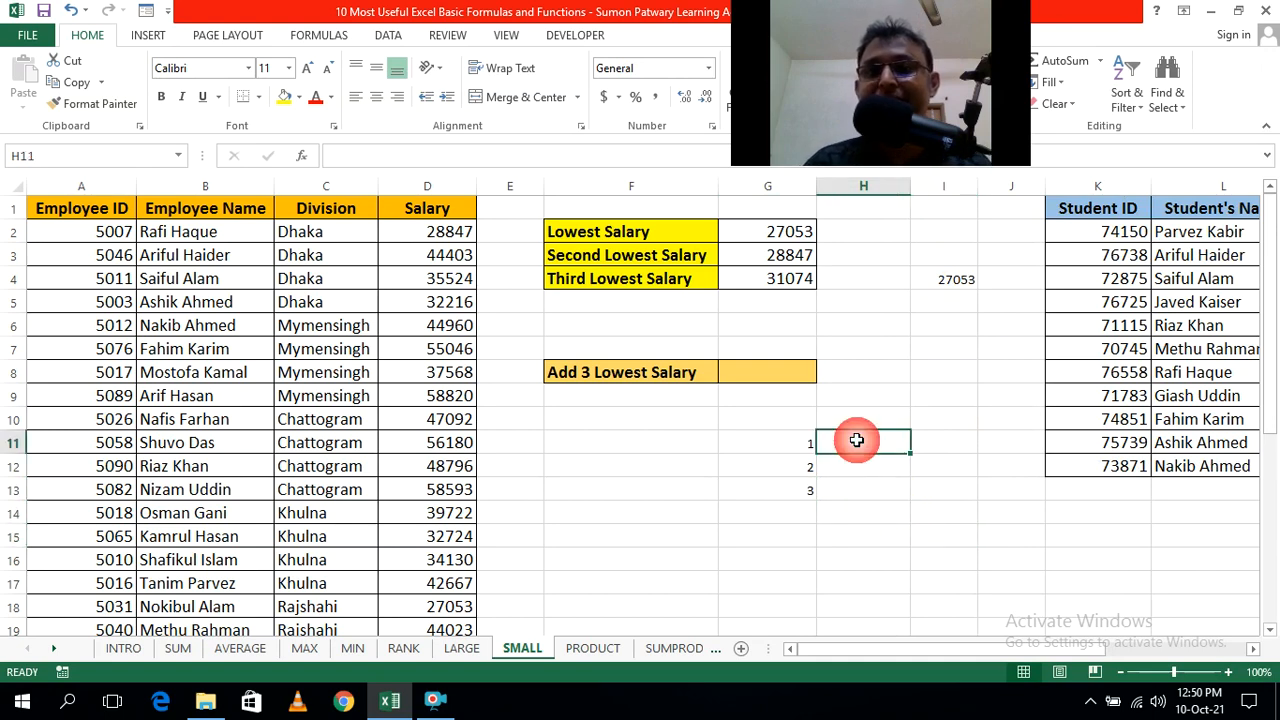
left_click_drag(791, 446, 884, 489)
left_click(305, 70)
left_click(305, 72)
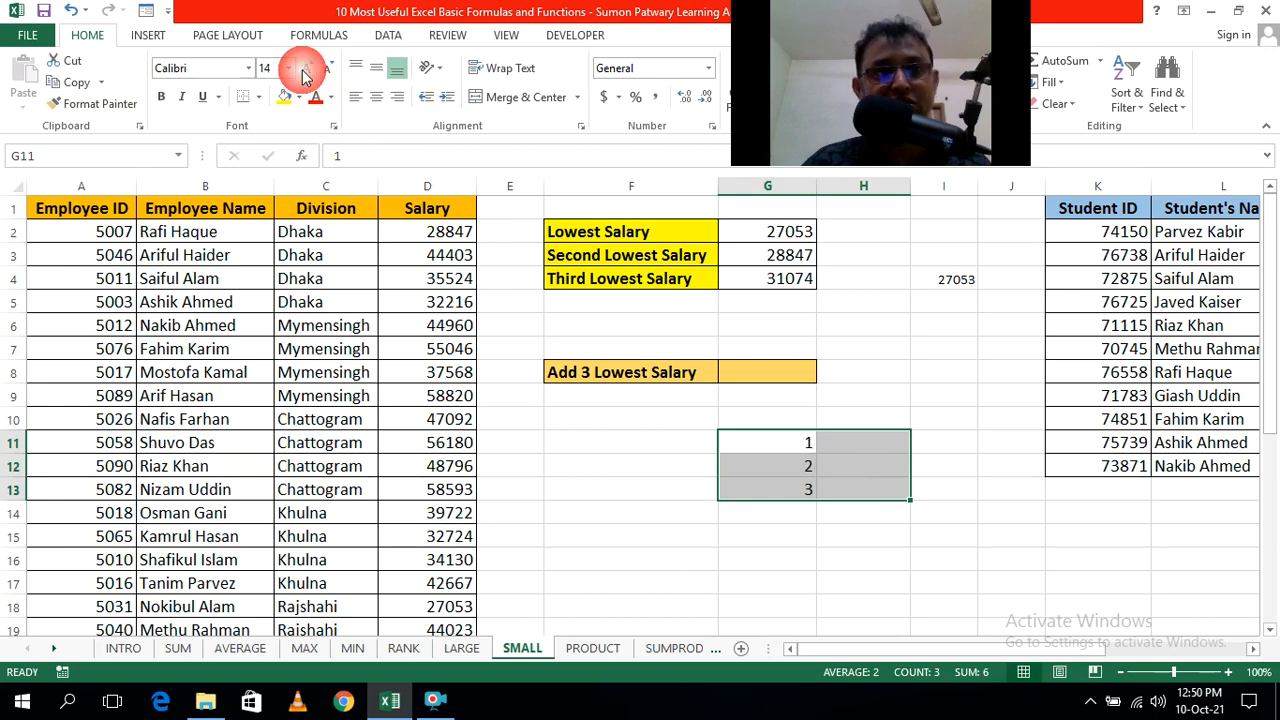
left_click(1020, 556)
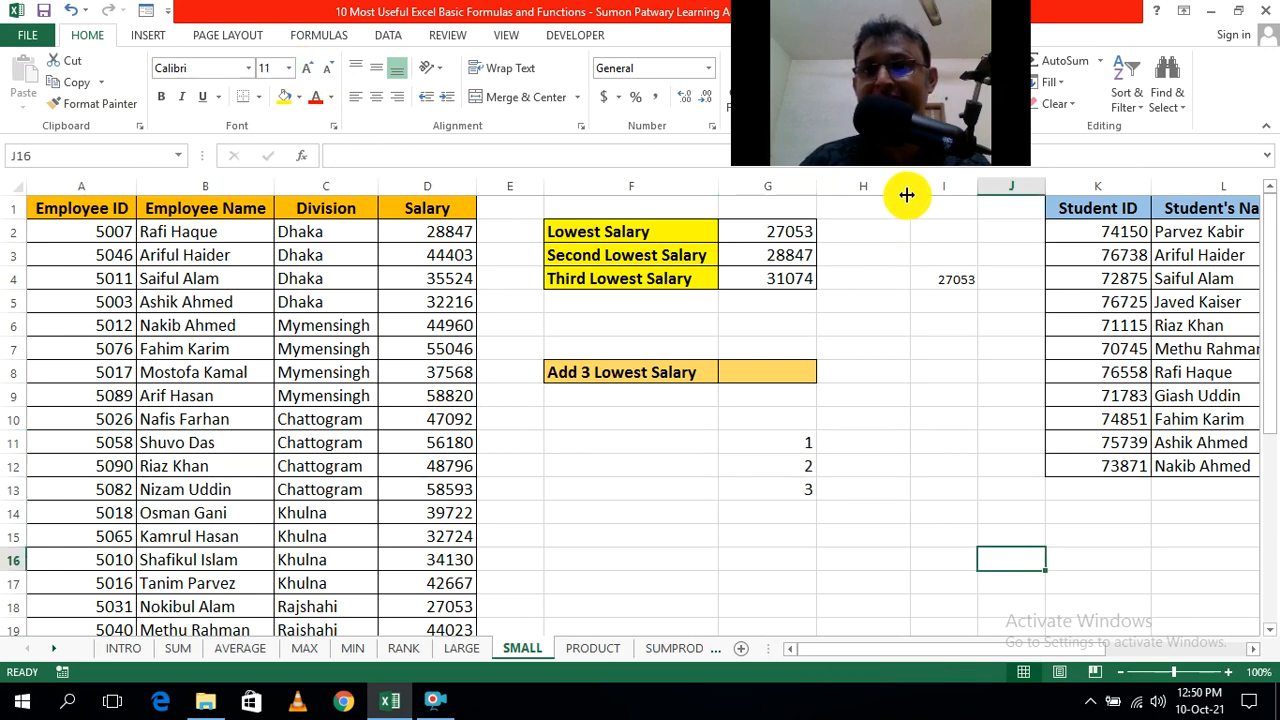
left_click_drag(906, 195, 910, 192)
left_click(948, 489)
Step: Start a SMALL formula in cell H11 with the salary range D2:D32 as its array
left_click(873, 444)
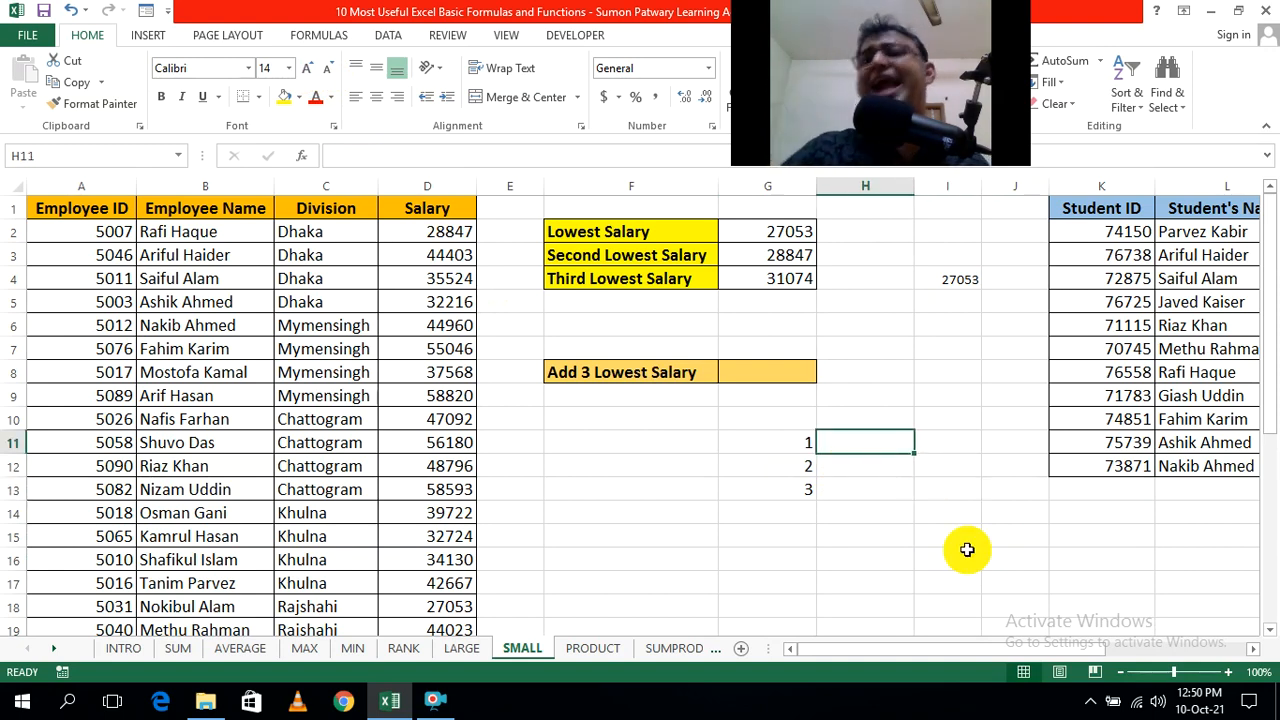
type("=")
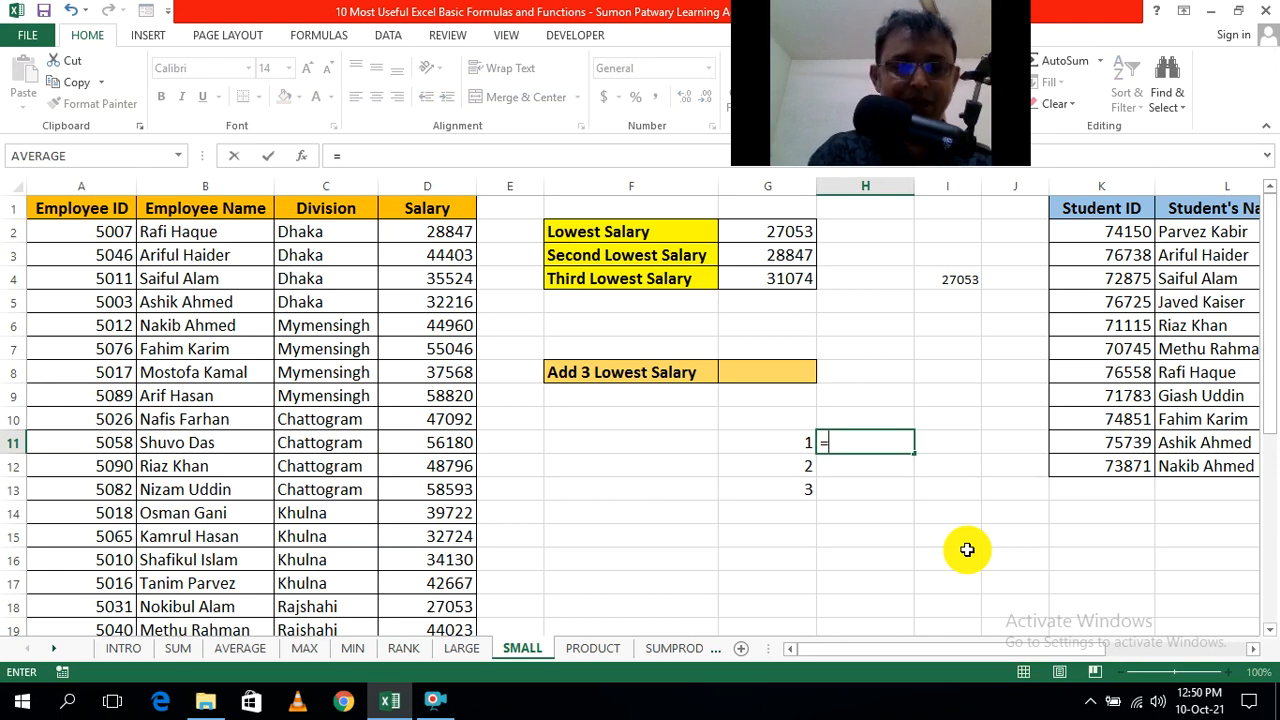
type("sma")
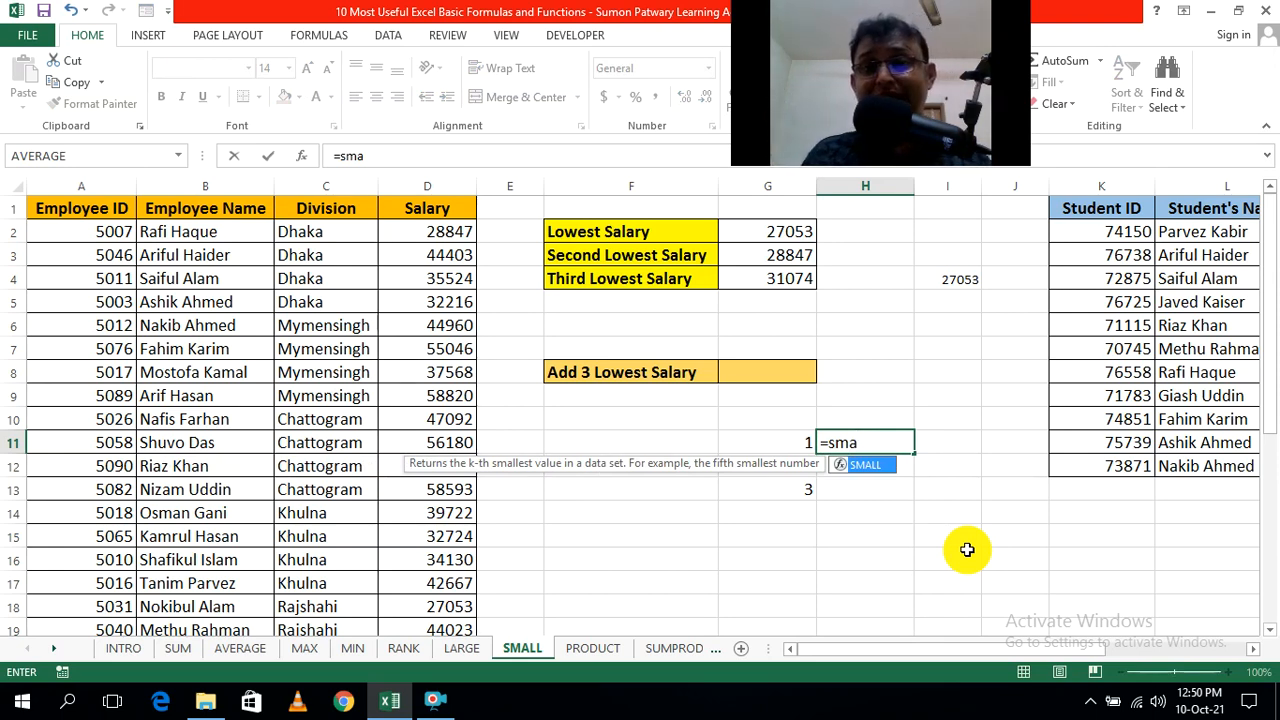
key("Tab")
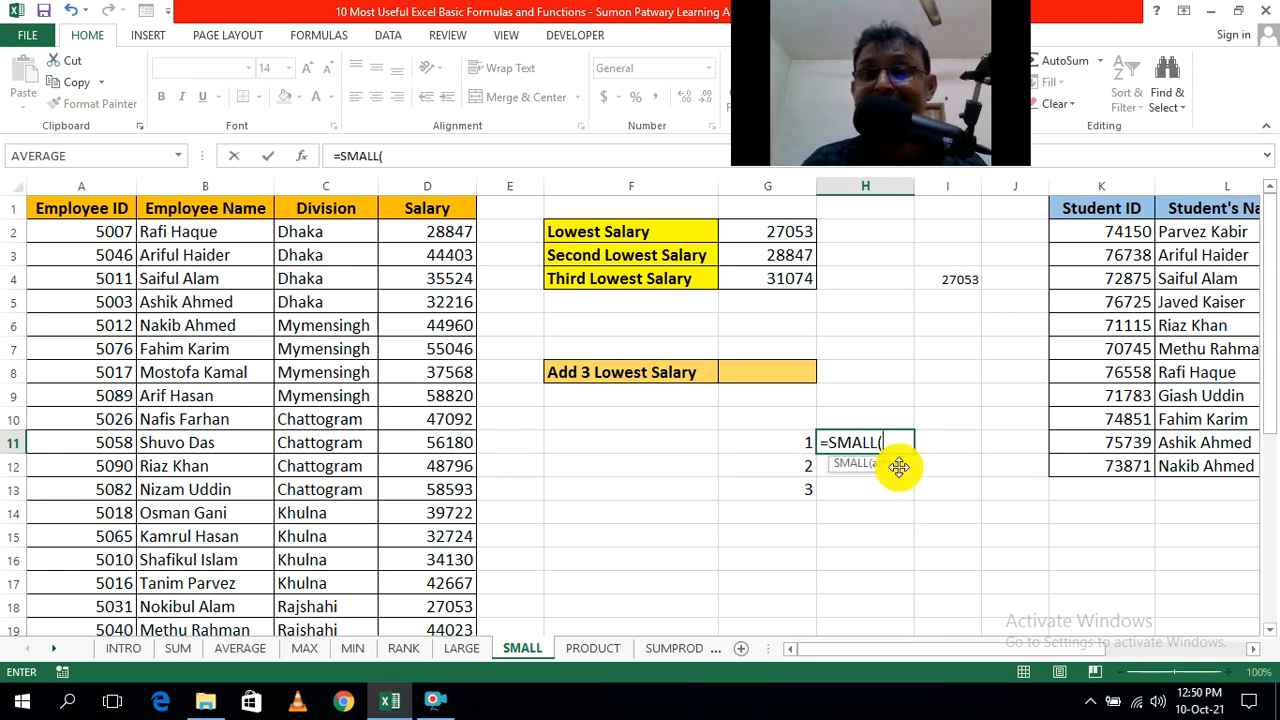
left_click(449, 234)
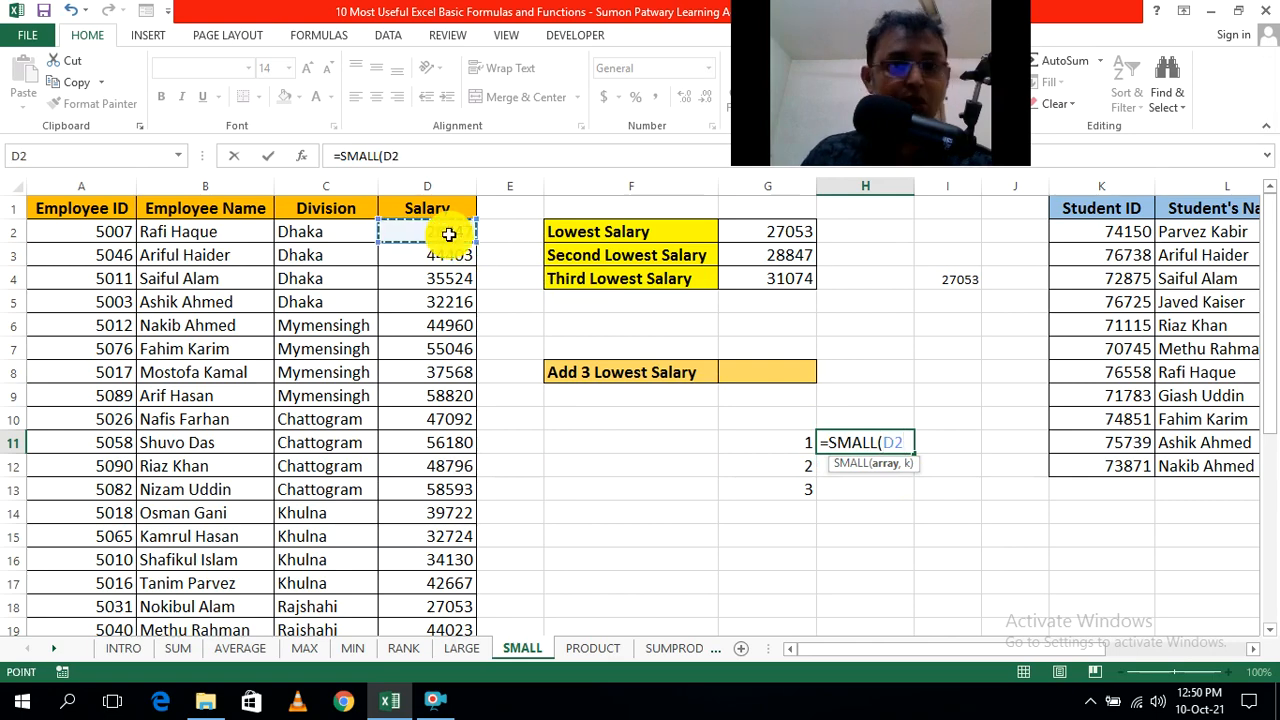
key("ctrl+shift+Down")
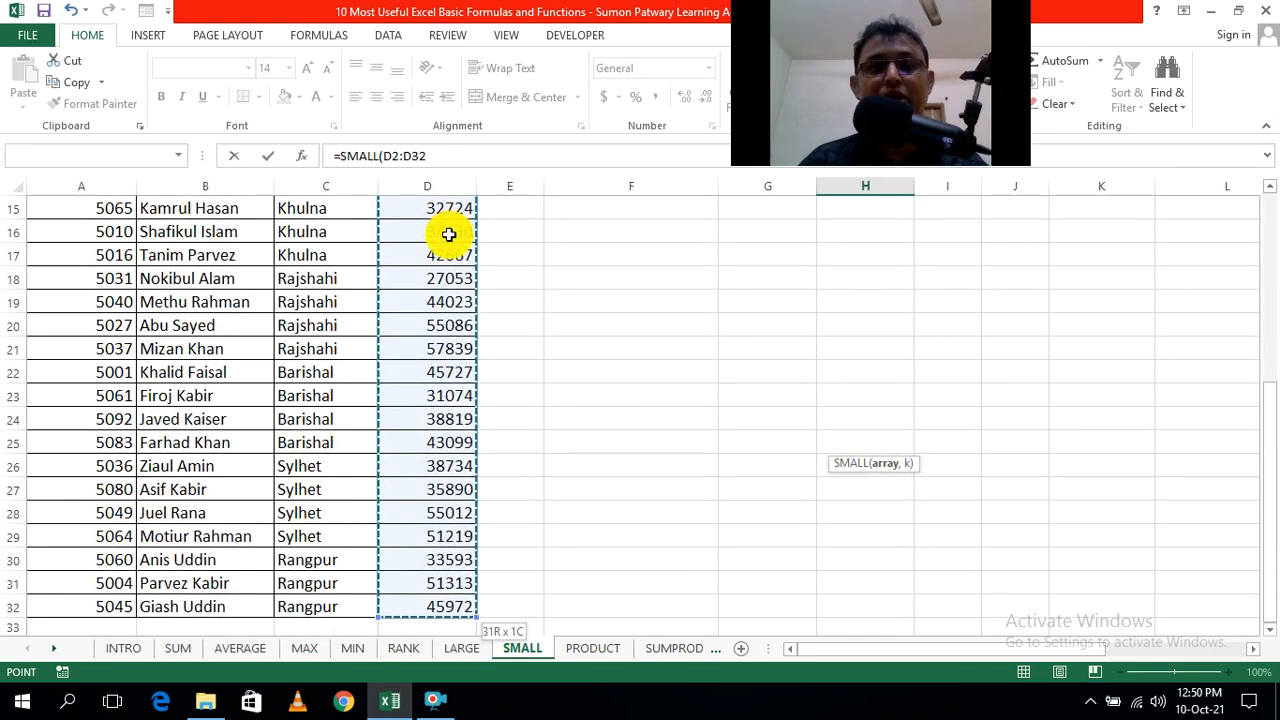
scroll(525, 445, "down", 1)
scroll(525, 445, "up", 6)
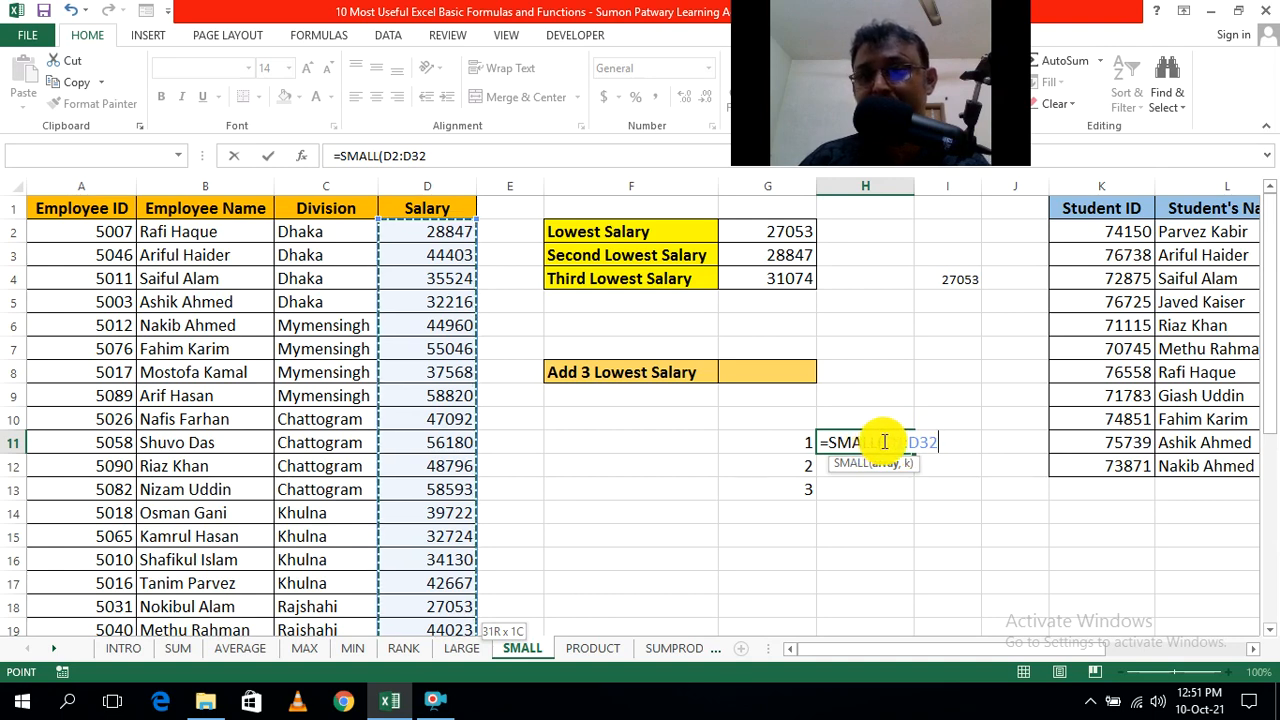
Step: Make the array reference absolute and complete the formula in H11 as =SMALL($D$2:$D$32,G11)
left_click_drag(895, 441, 954, 439)
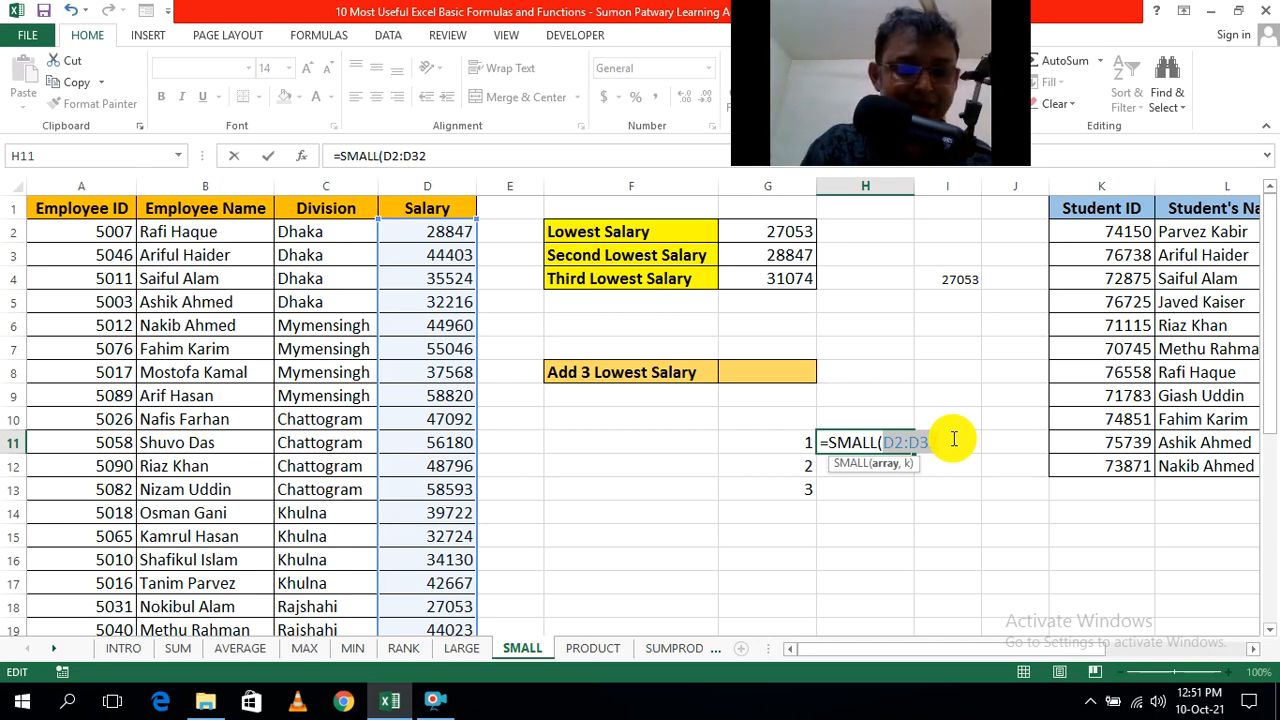
key("F4")
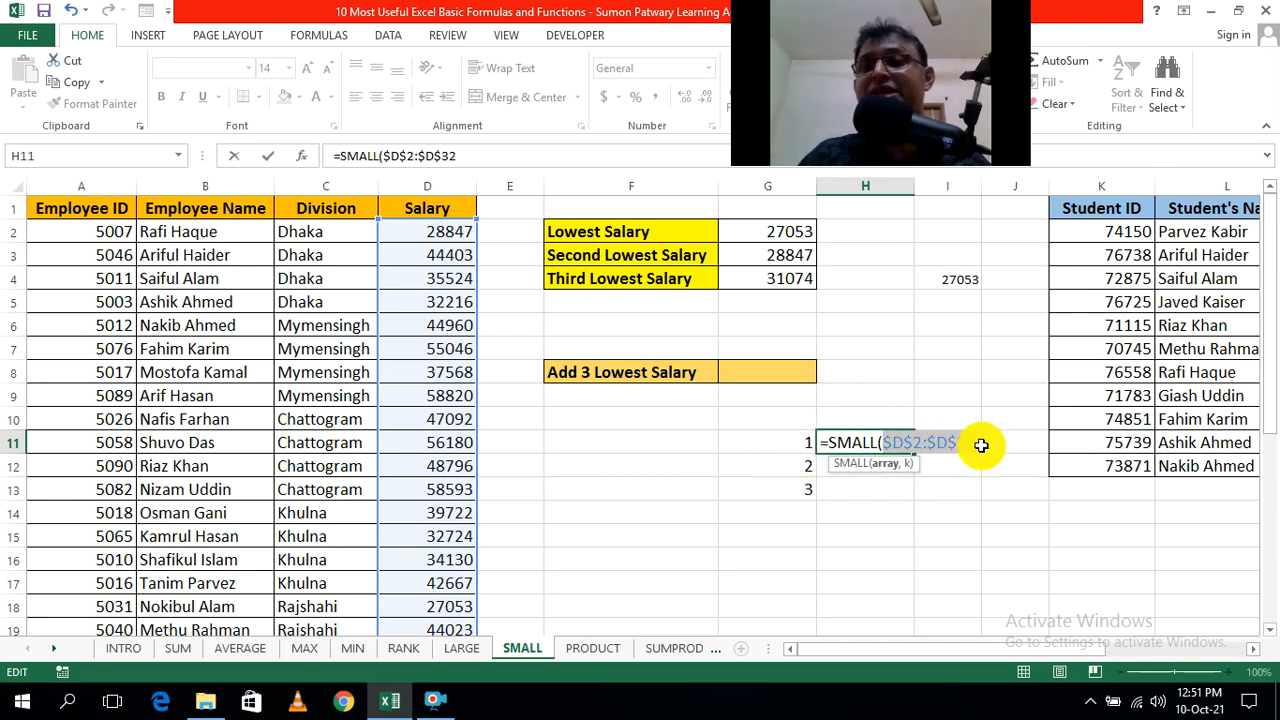
key("Right")
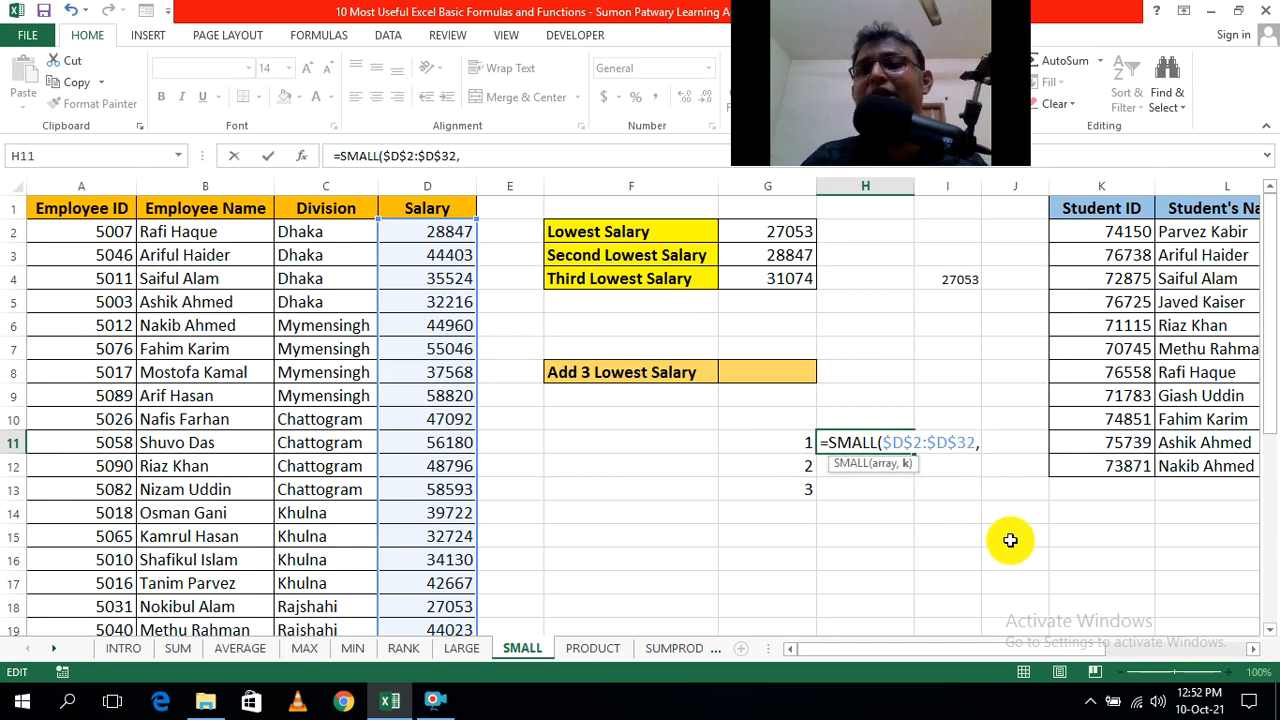
left_click(788, 443)
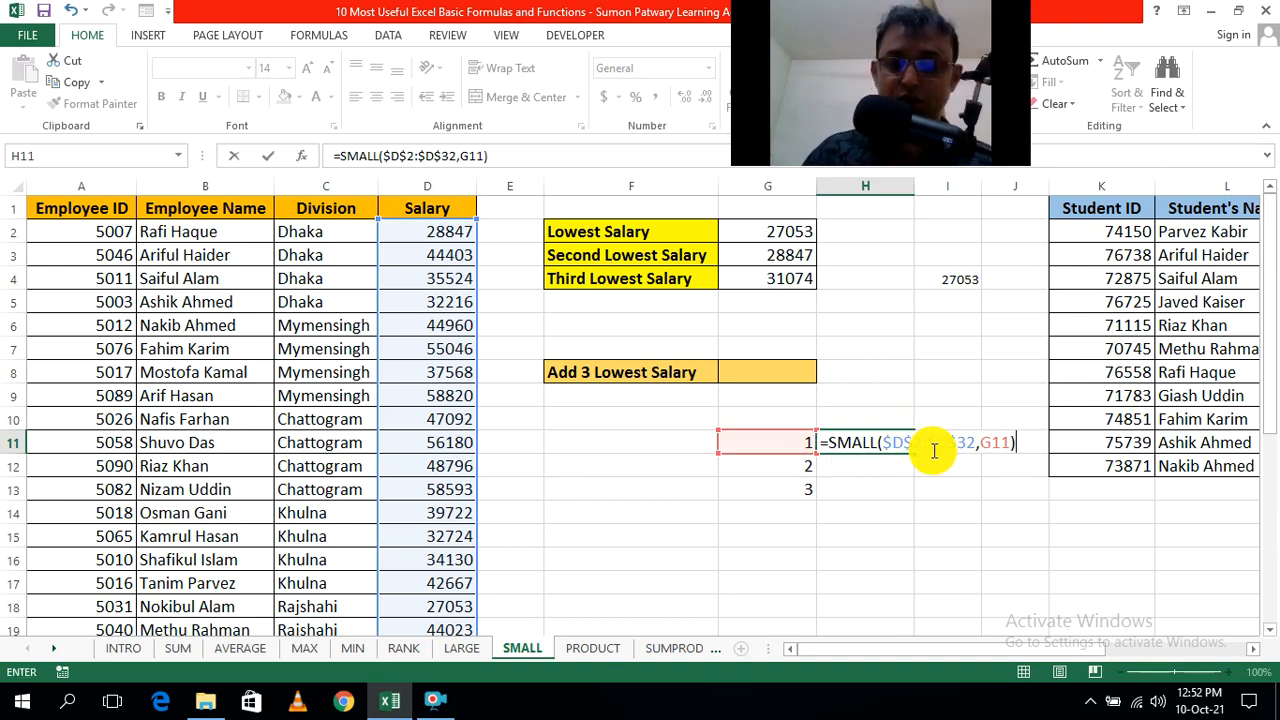
key("ctrl+Return")
Step: Fill the SMALL formula from H11 down to H13 for ranks 2 and 3
left_click(943, 486)
left_click(900, 443)
left_click_drag(915, 462, 912, 490)
left_click(991, 491)
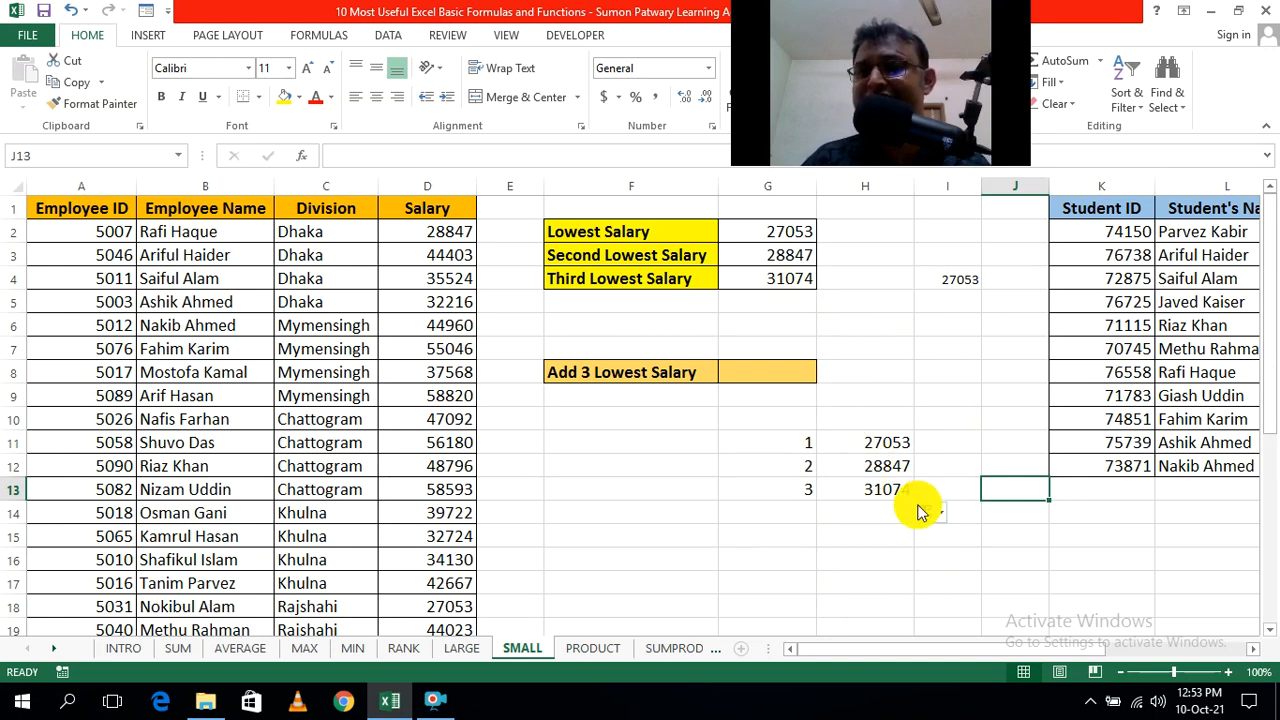
left_click(880, 556)
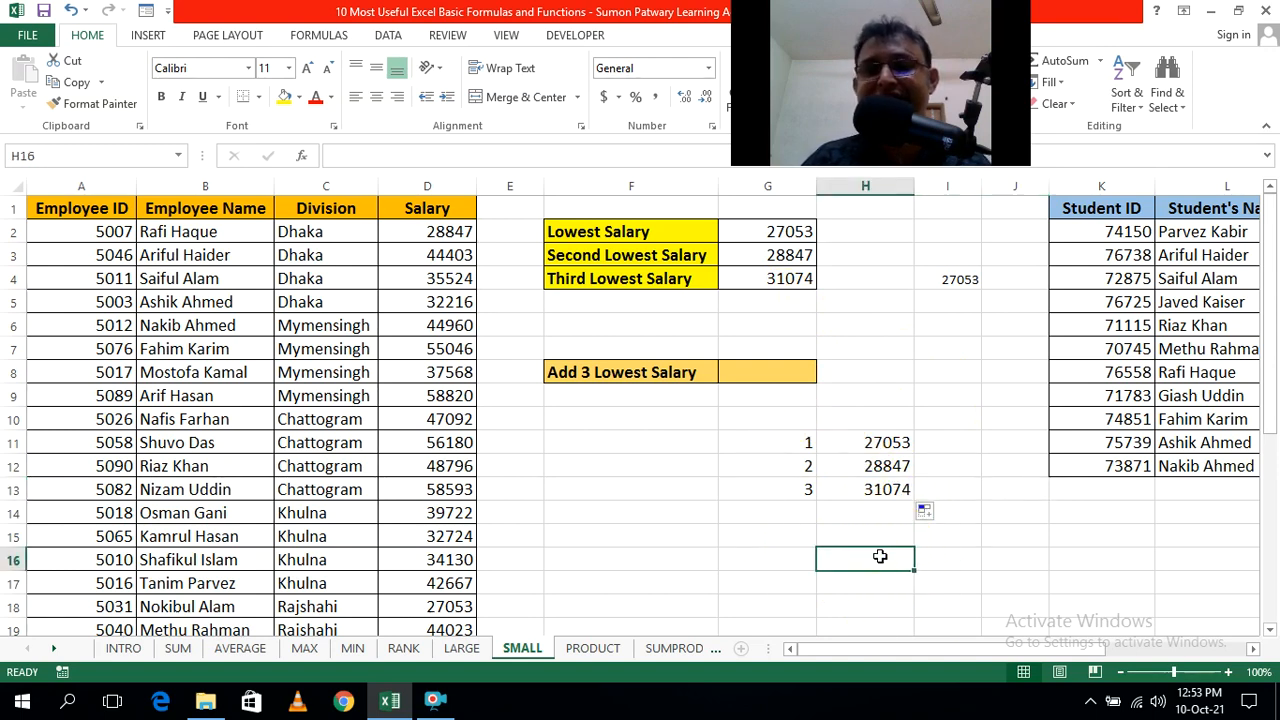
left_click(422, 152)
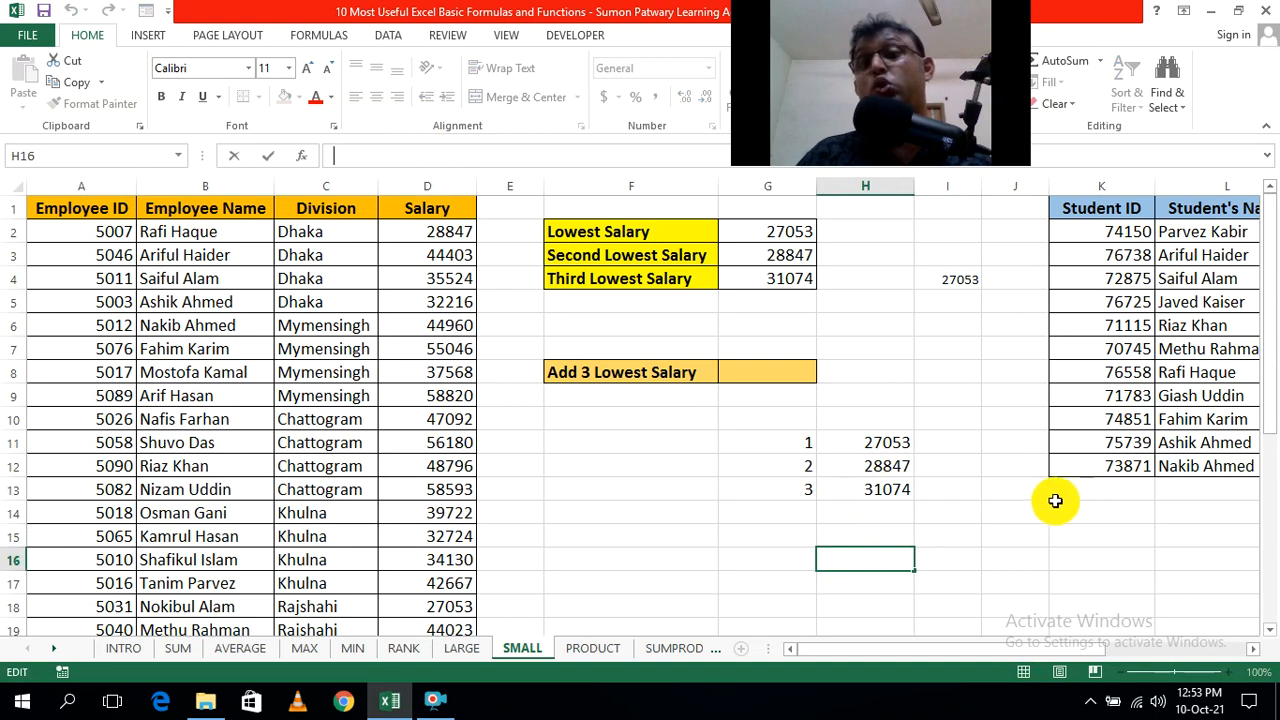
left_click(1022, 580)
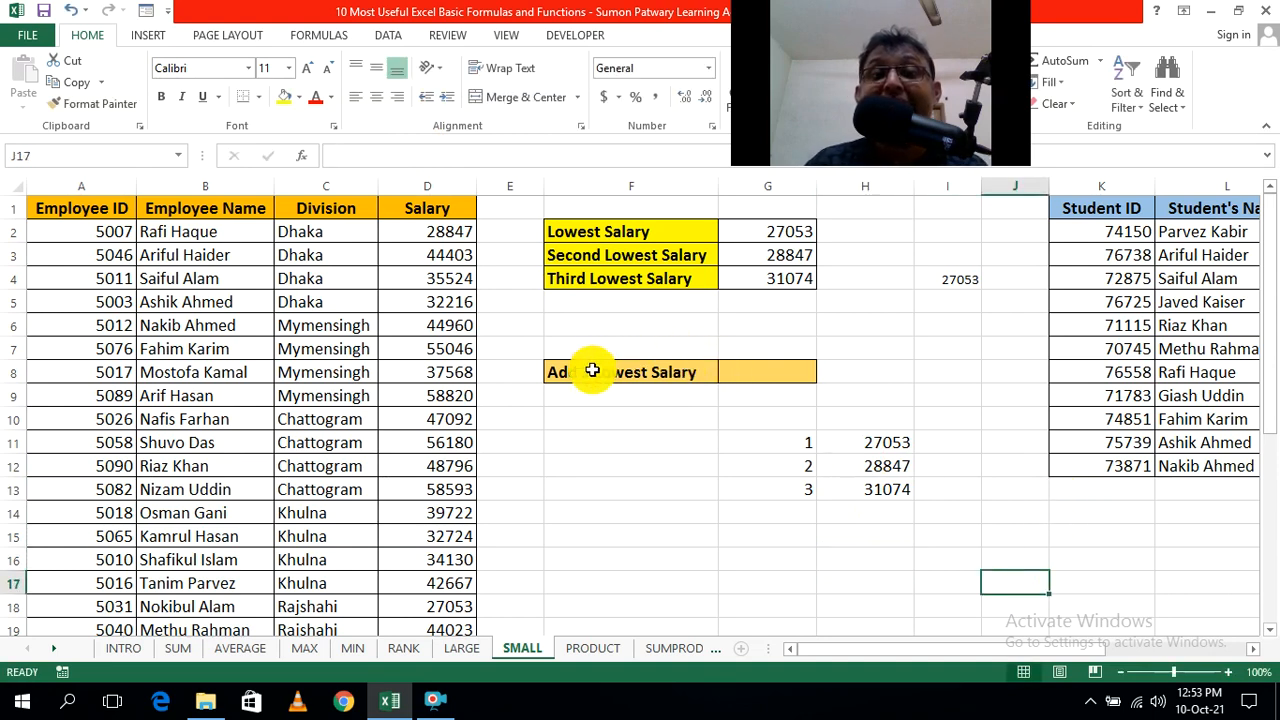
left_click(1005, 509)
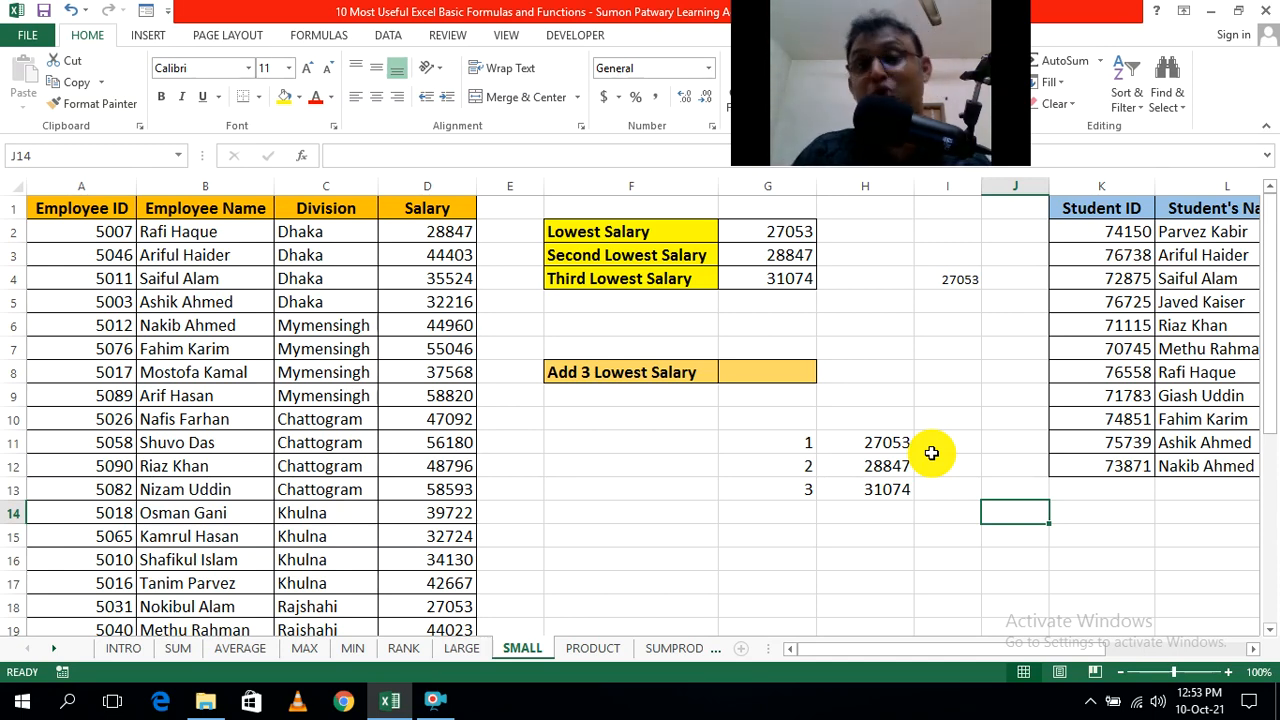
key("Left")
Step: Total the three lowest salaries in H14 with the formula =SUM(H11:H13)
left_click(877, 517)
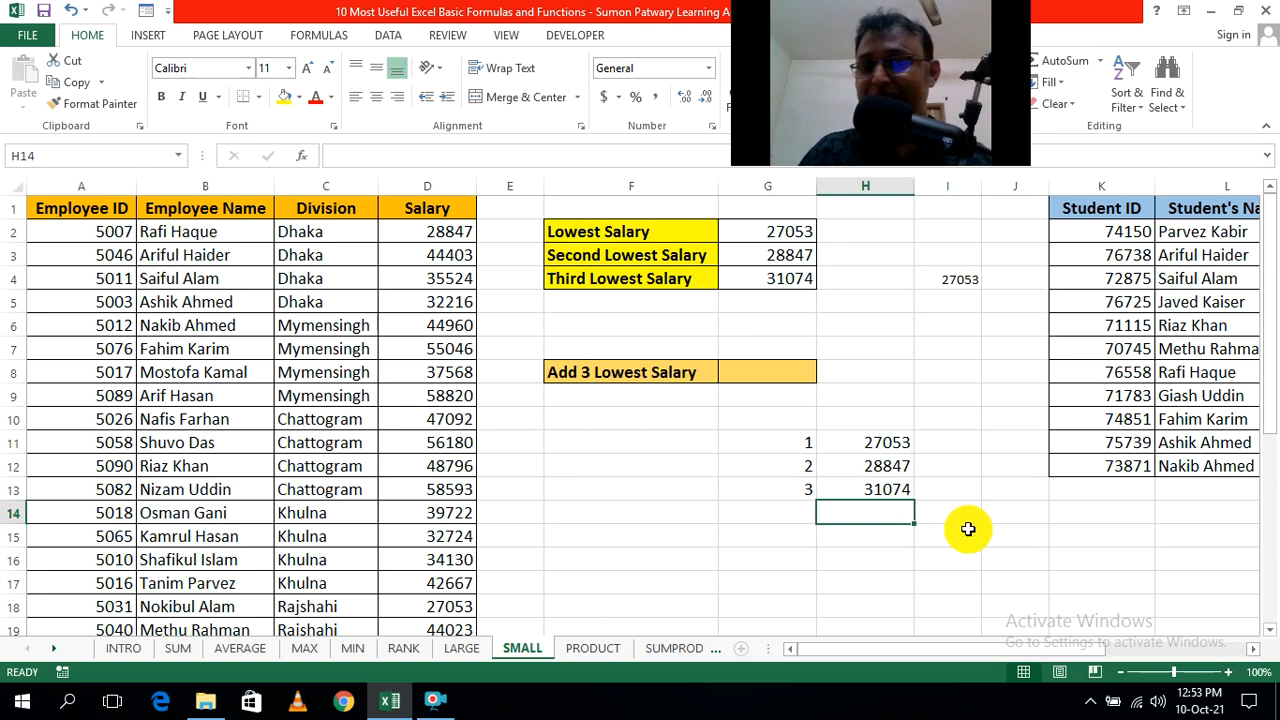
type("=sum")
key("Tab")
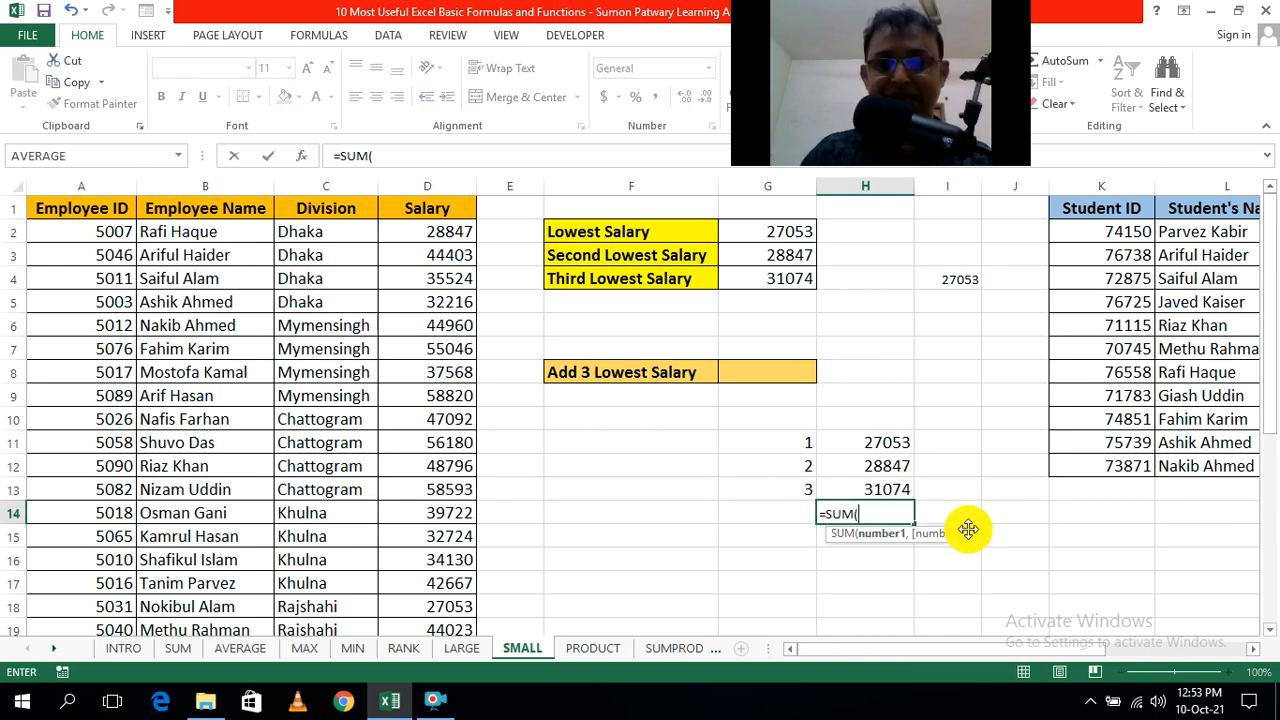
left_click_drag(887, 443, 882, 488)
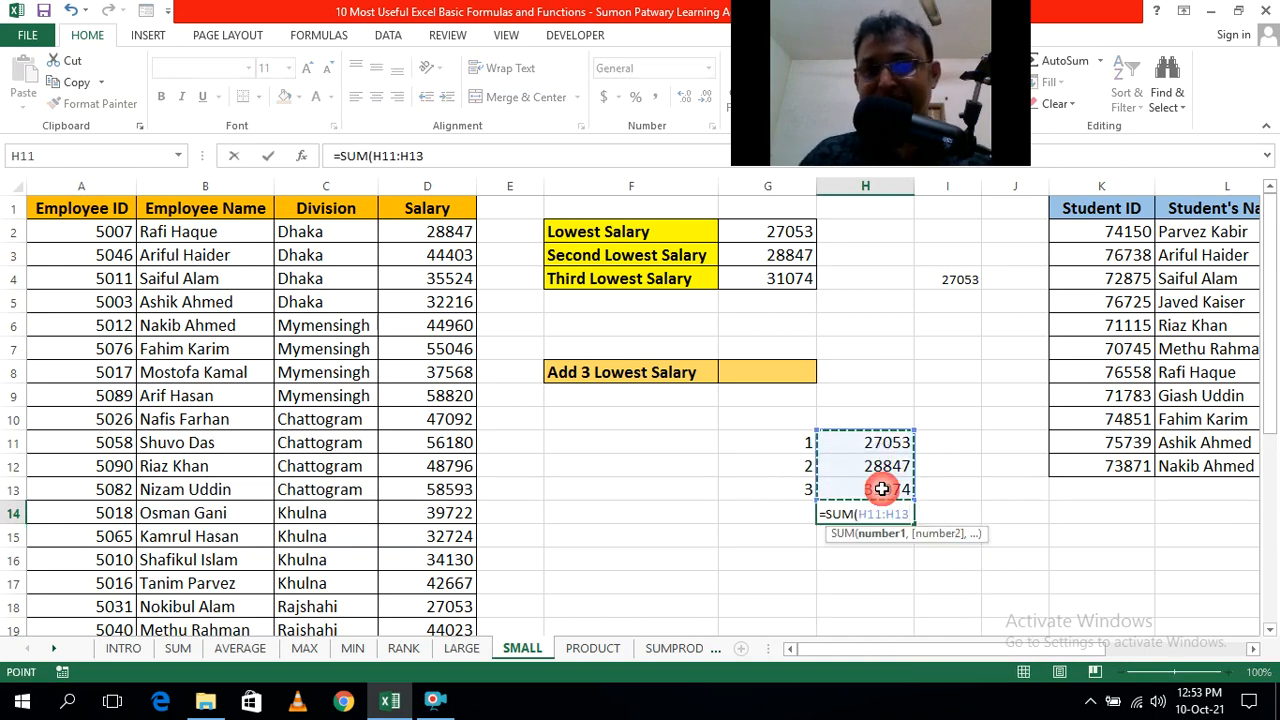
type(")")
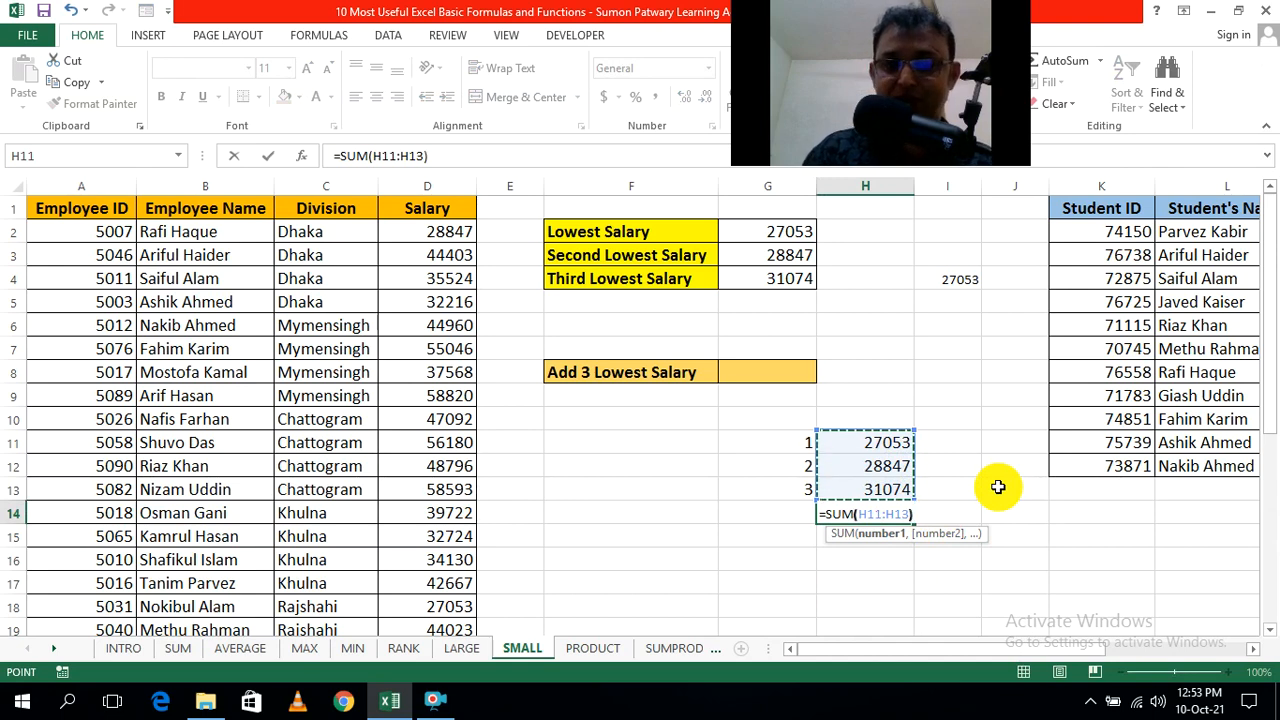
key("Return")
left_click(975, 535)
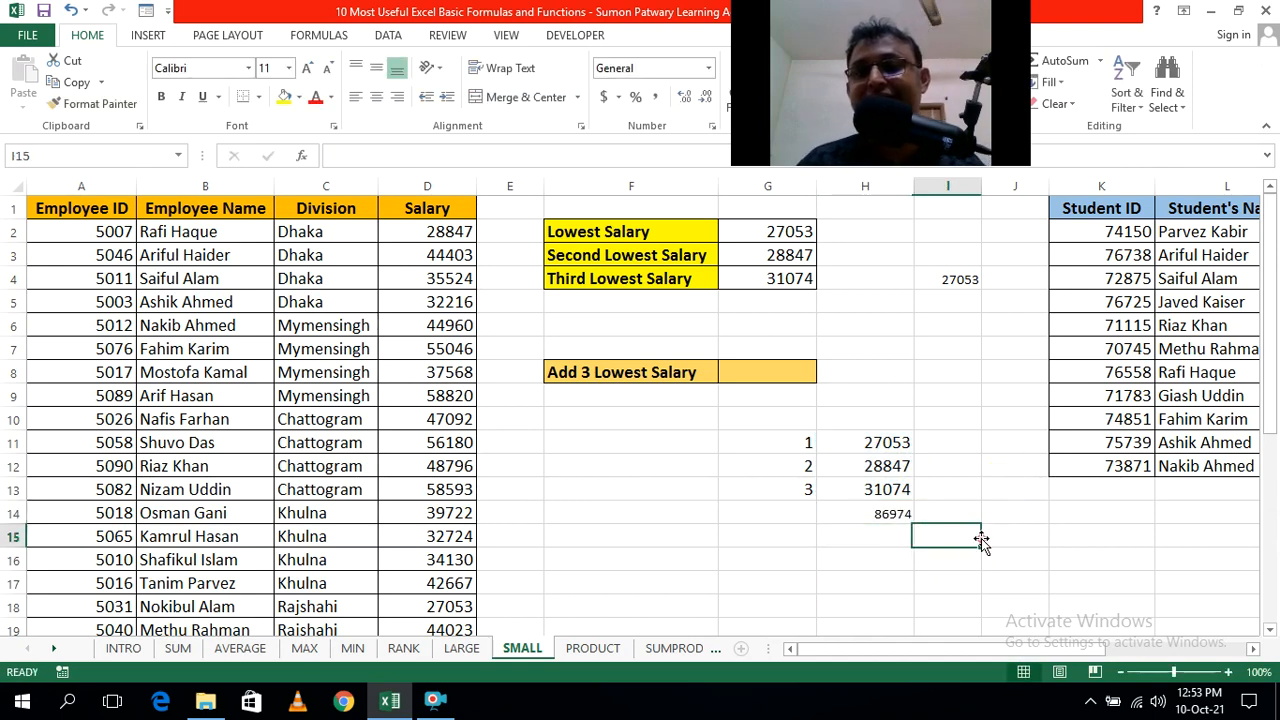
Step: Increase the font size of the total in H14 to 14
left_click(894, 514)
left_click(308, 70)
left_click(308, 70)
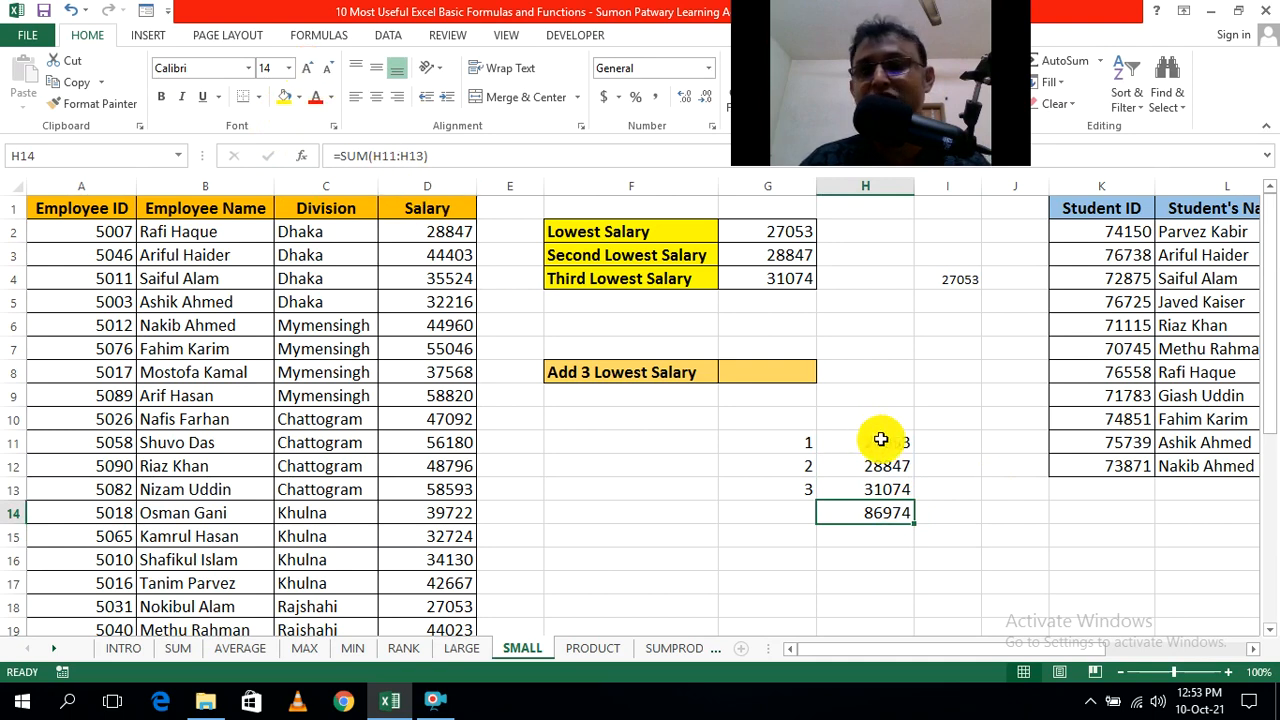
left_click(970, 514)
left_click(779, 577)
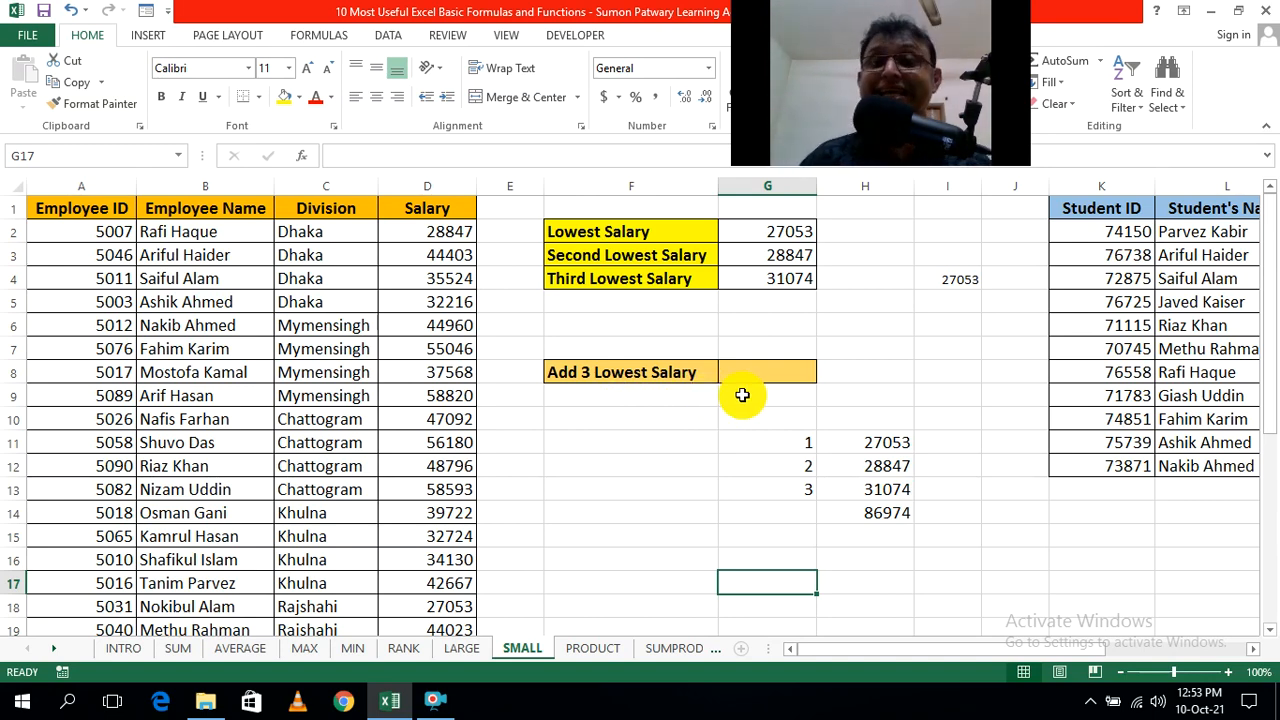
Step: Begin the Add 3 Lowest Salary formula in G8 as SMALL over D2:D32 with the array constant {1,2,3}
left_click(965, 370)
left_click(785, 370)
left_click(785, 370)
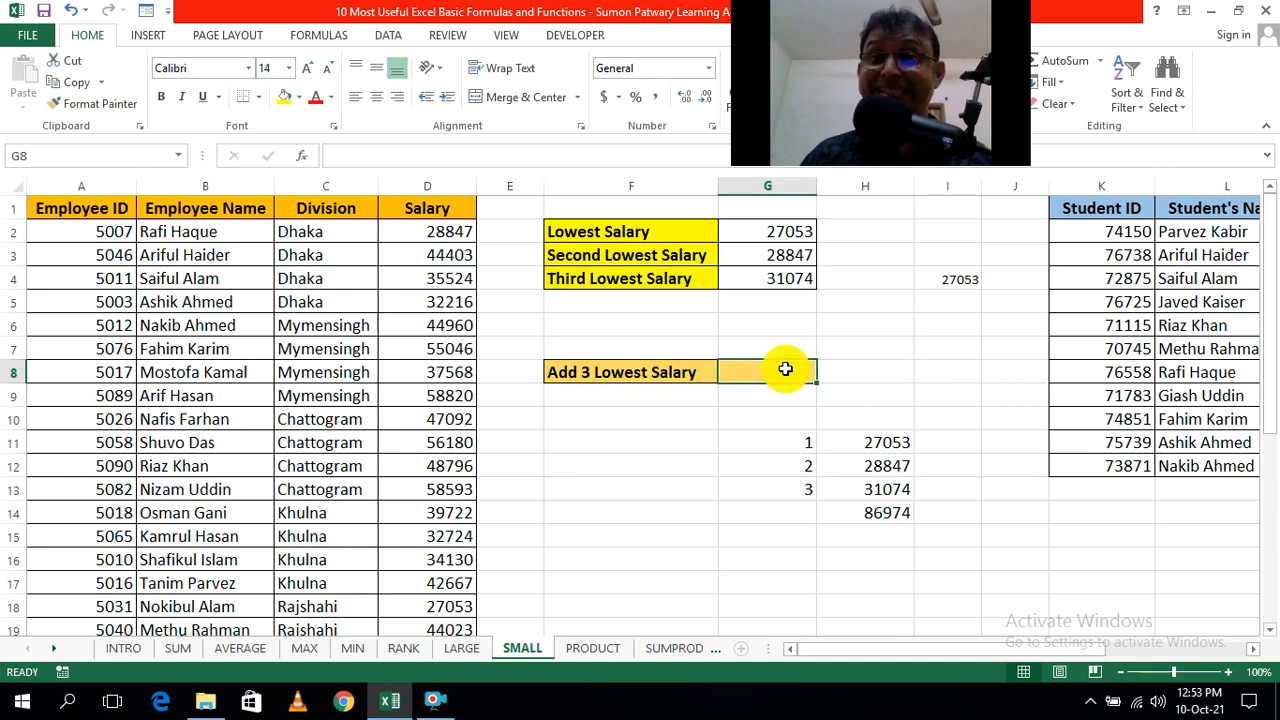
type("=")
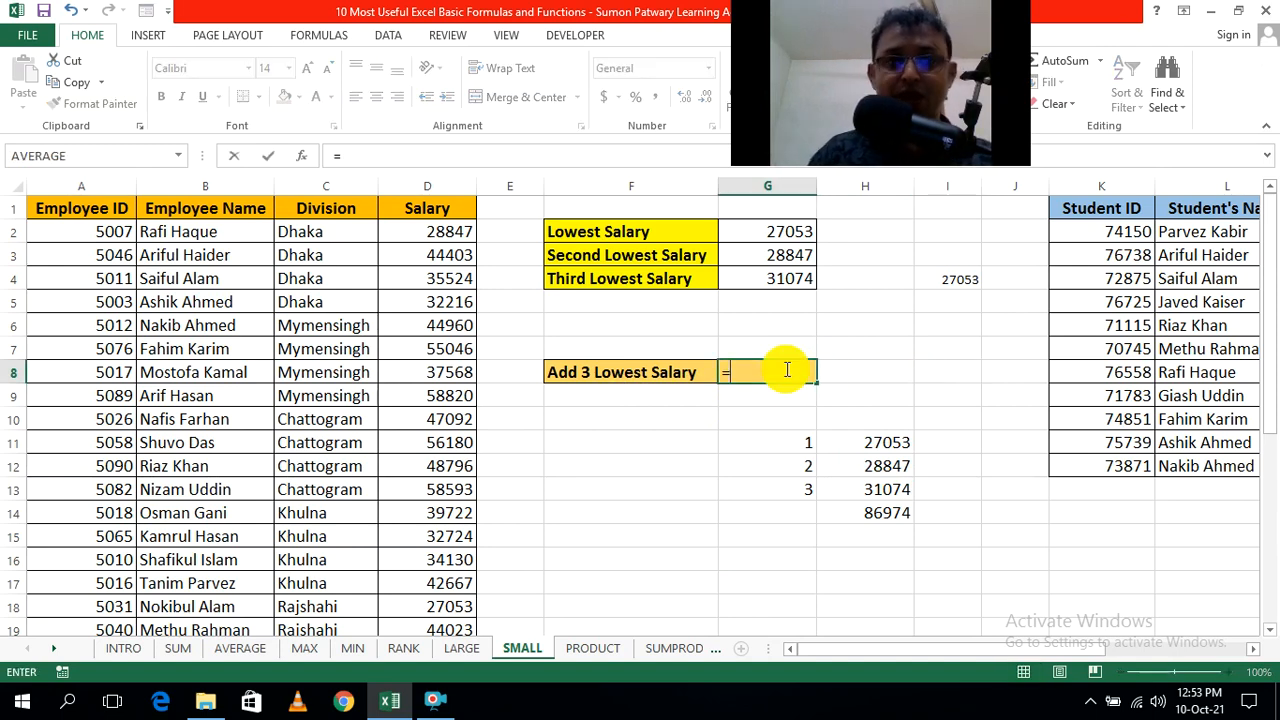
type("sma")
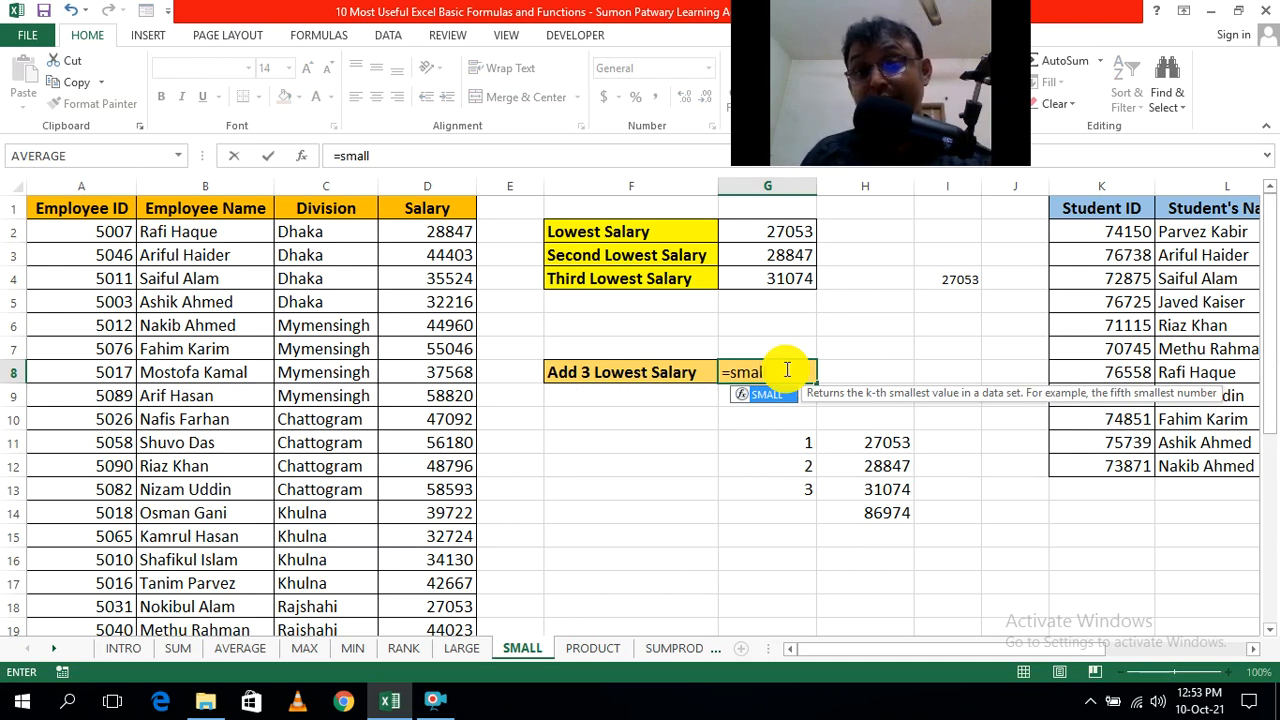
type("l")
key("Tab")
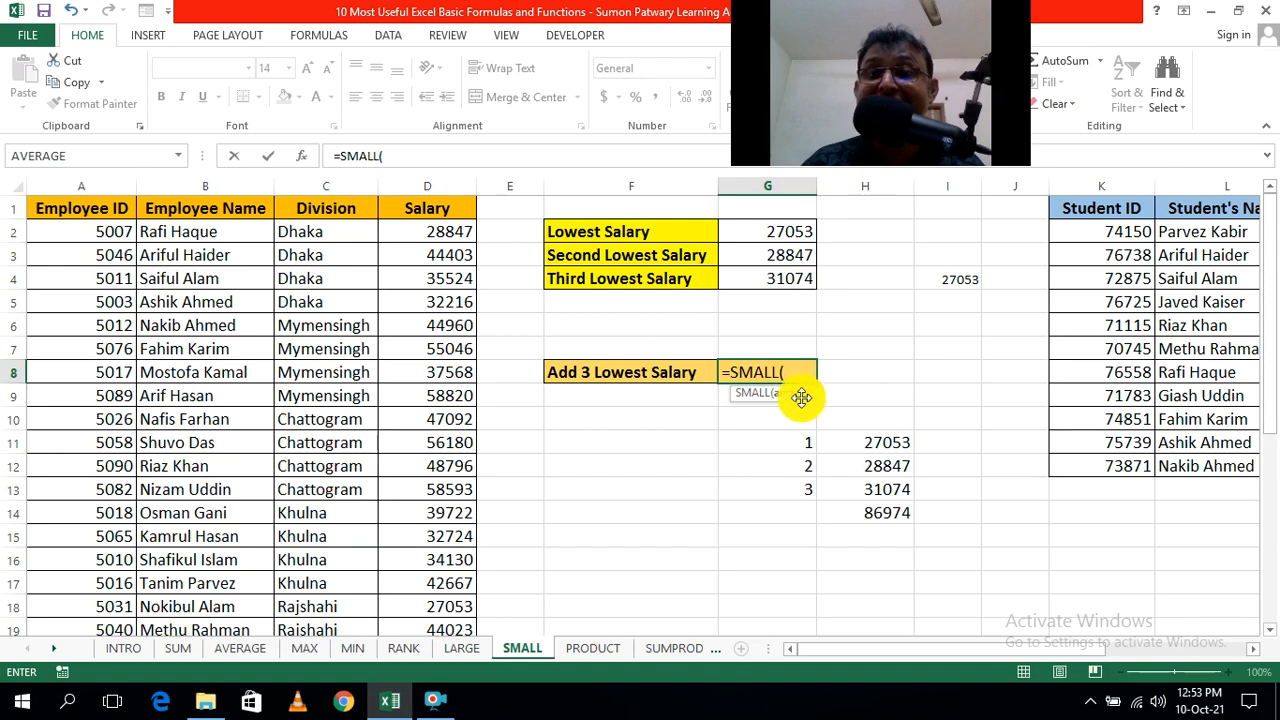
left_click(441, 231)
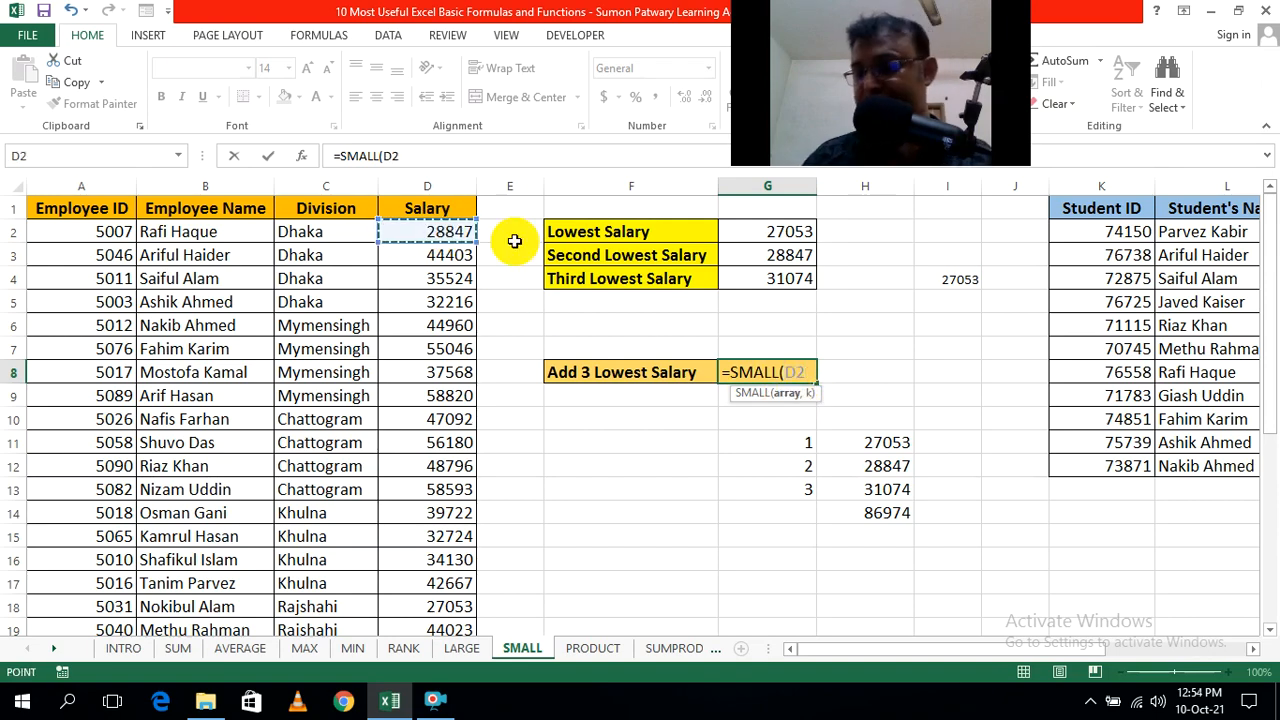
key("ctrl+shift+Down")
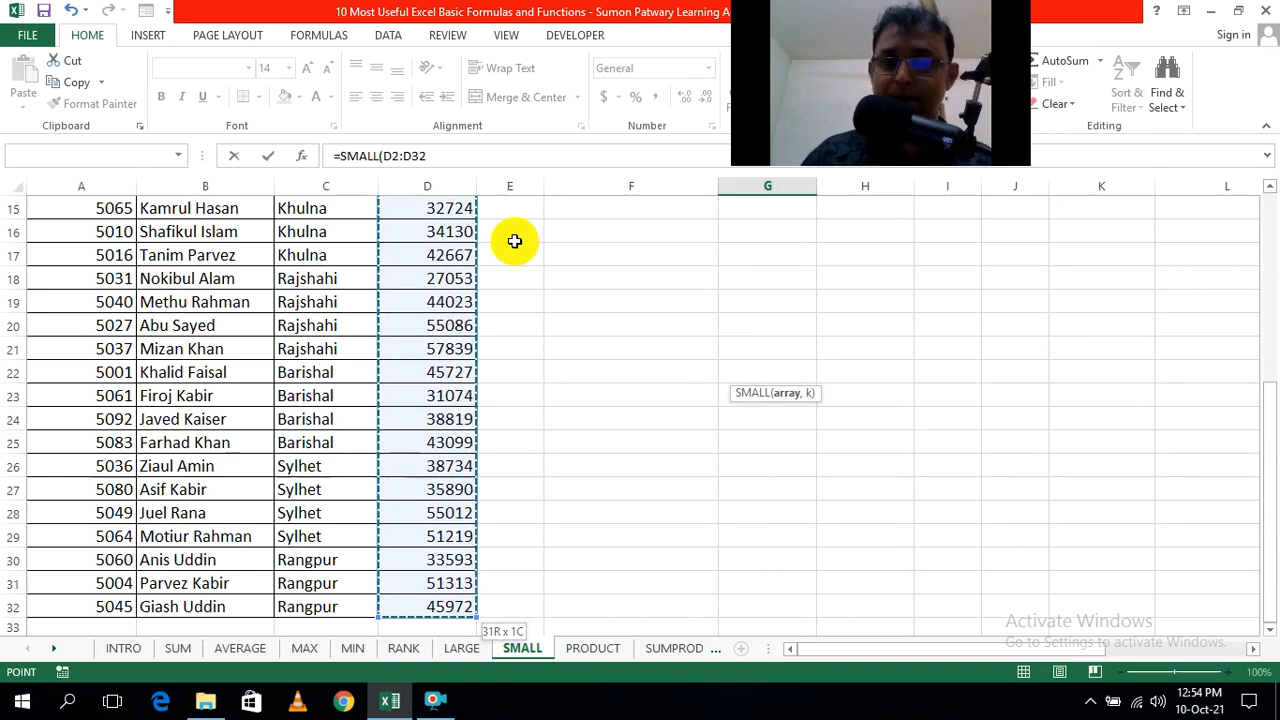
scroll(514, 241, "up", 5)
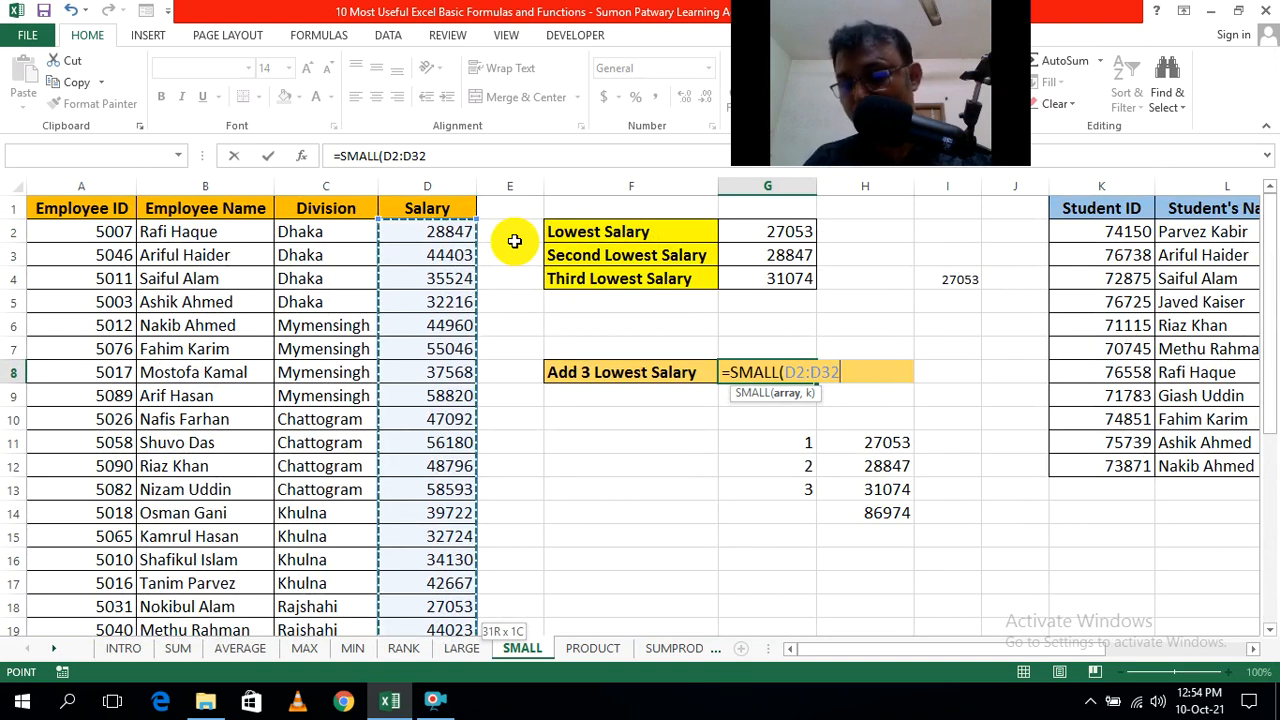
type(",{1,2,3")
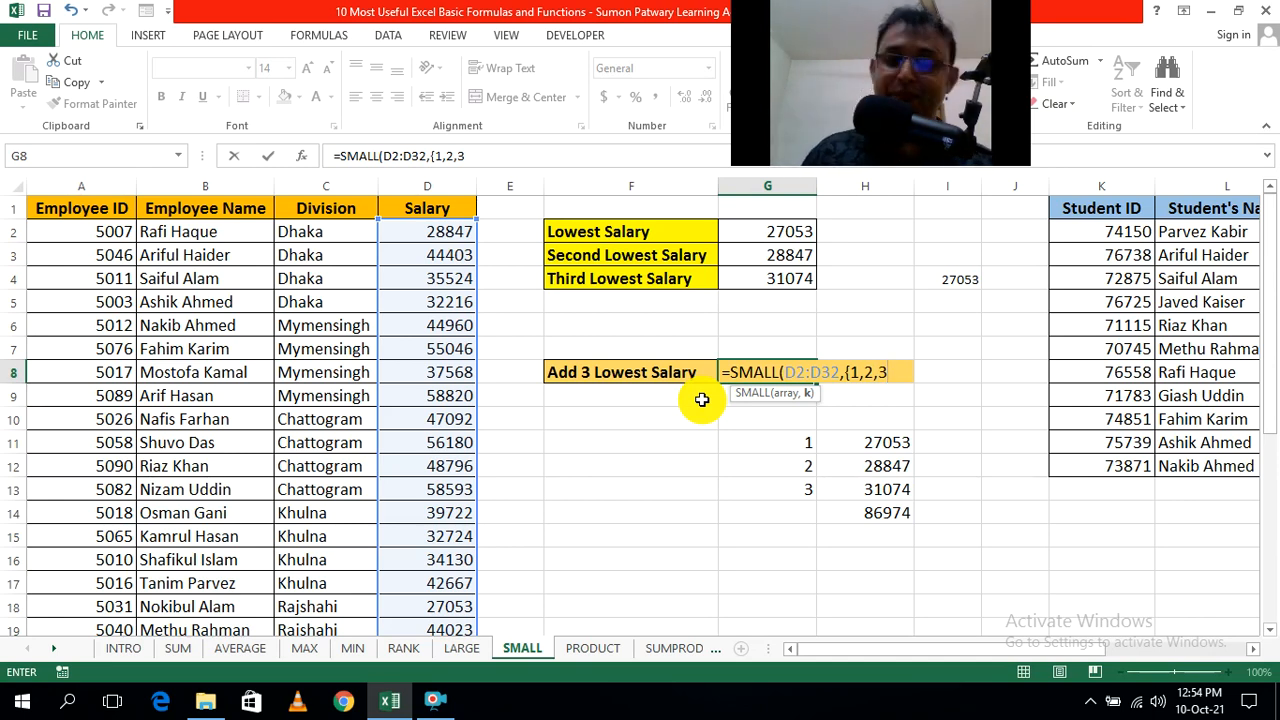
type("}")
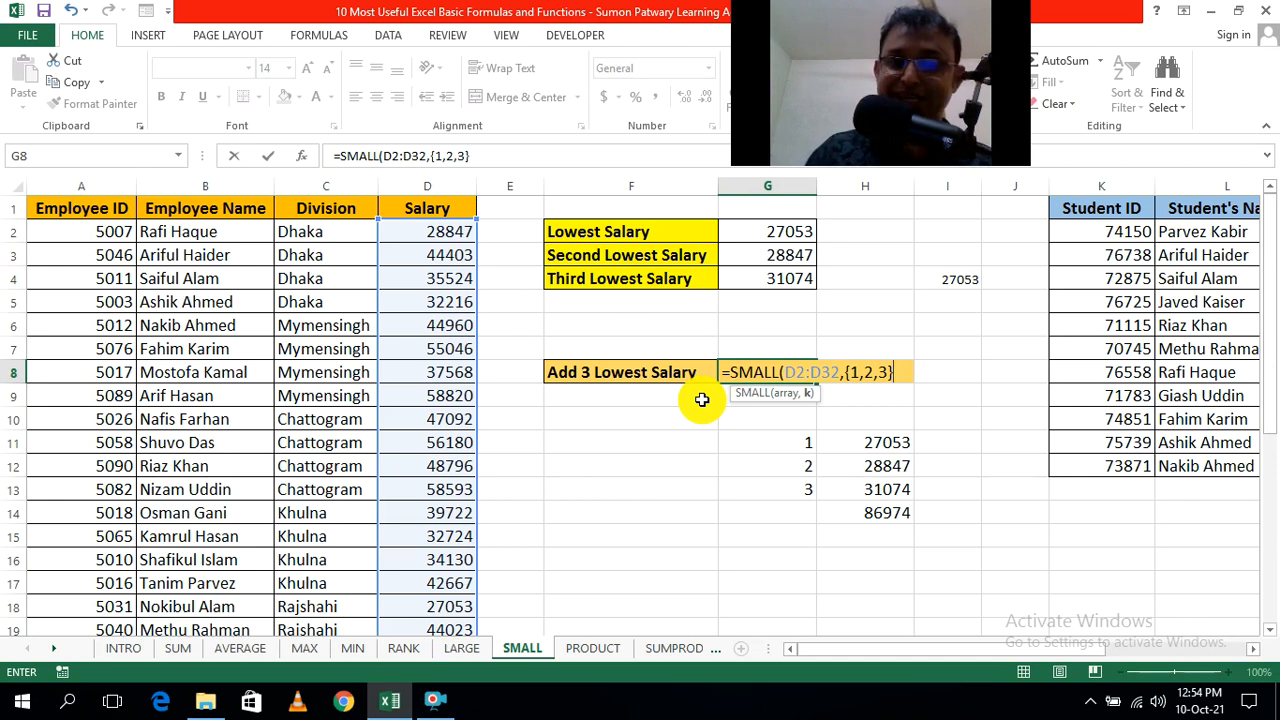
Step: Wrap the SMALL expression in G8 in SUM and enter it as =SUM(SMALL(D2:D32,{1,2,3}))
left_click(735, 369)
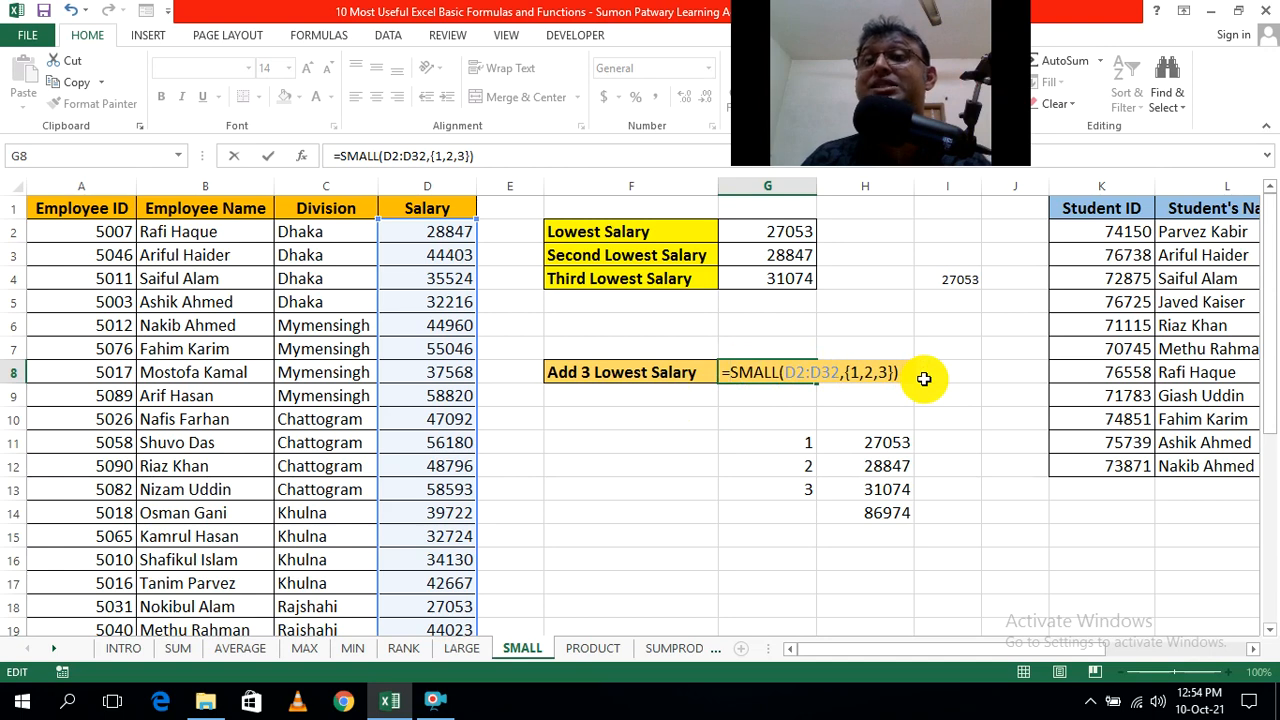
type("s")
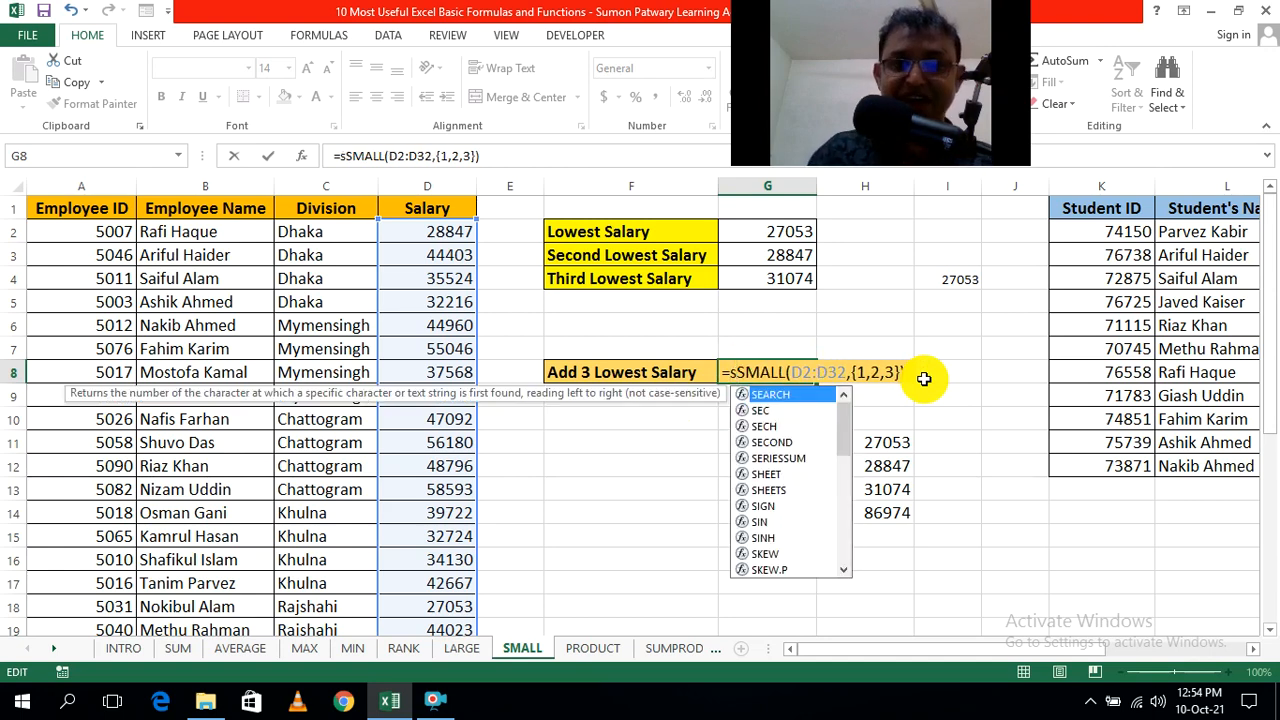
type("um")
key("Tab")
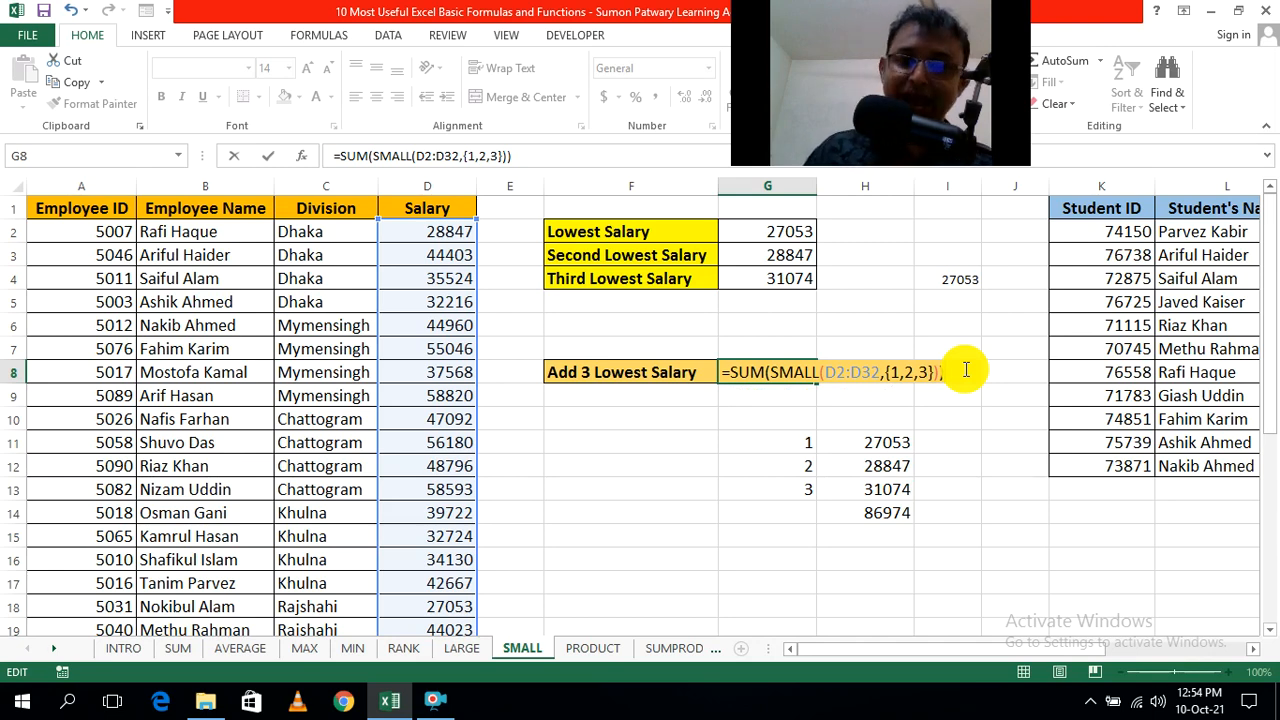
key("ctrl+Return")
left_click(964, 369)
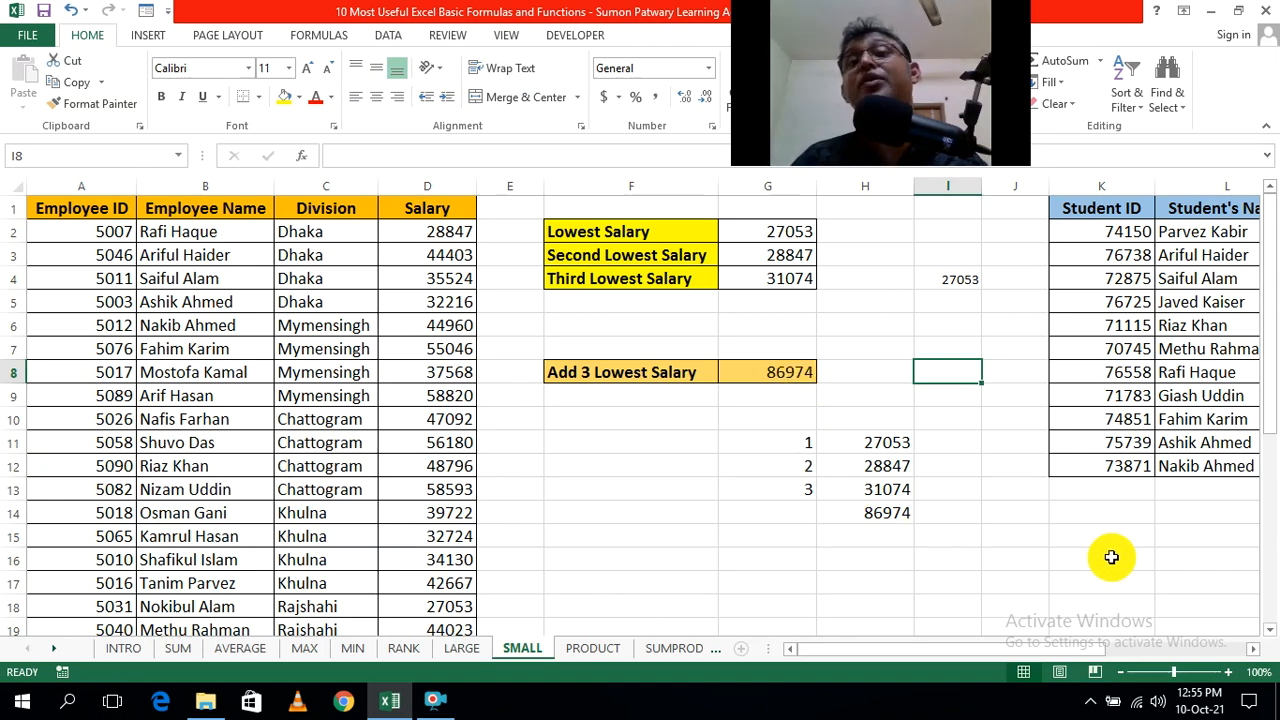
Step: Enter =SMALL(M2:M12,1) in P6 for the Lowest Score in the Bottom Scores table
left_click(1253, 649)
left_click(1253, 649)
left_click(1253, 649)
left_click(1147, 558)
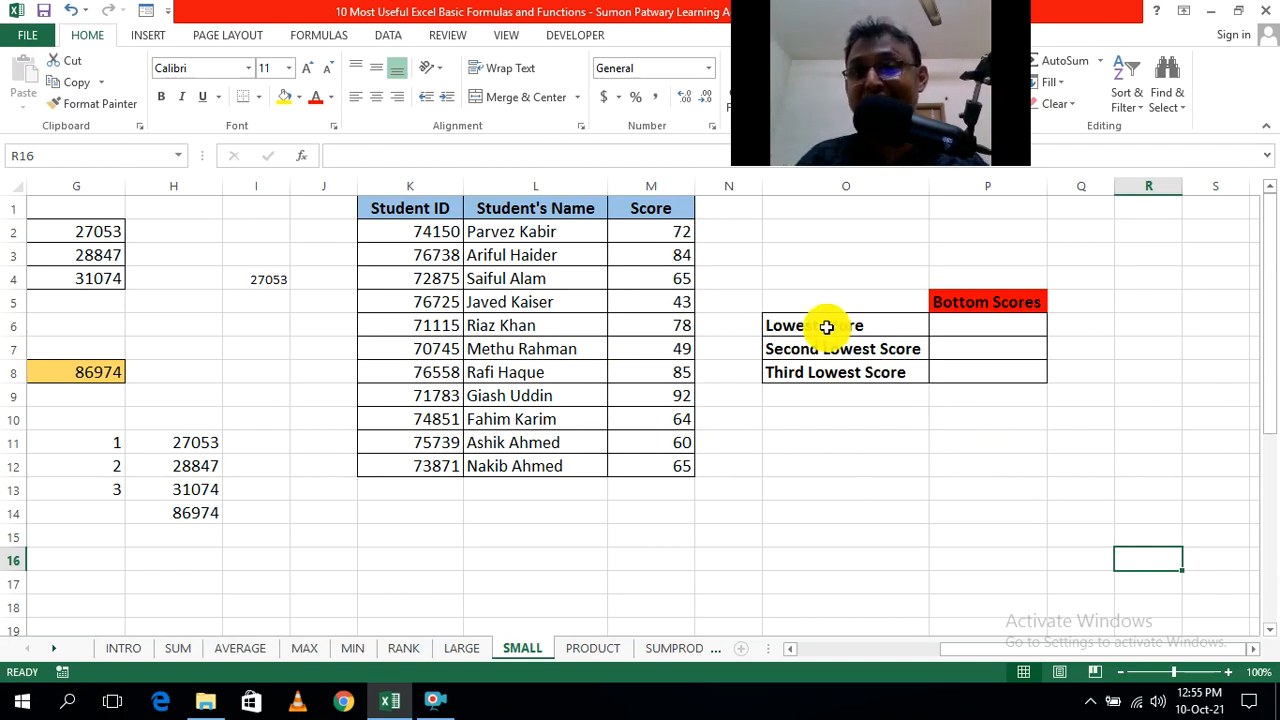
left_click(958, 415)
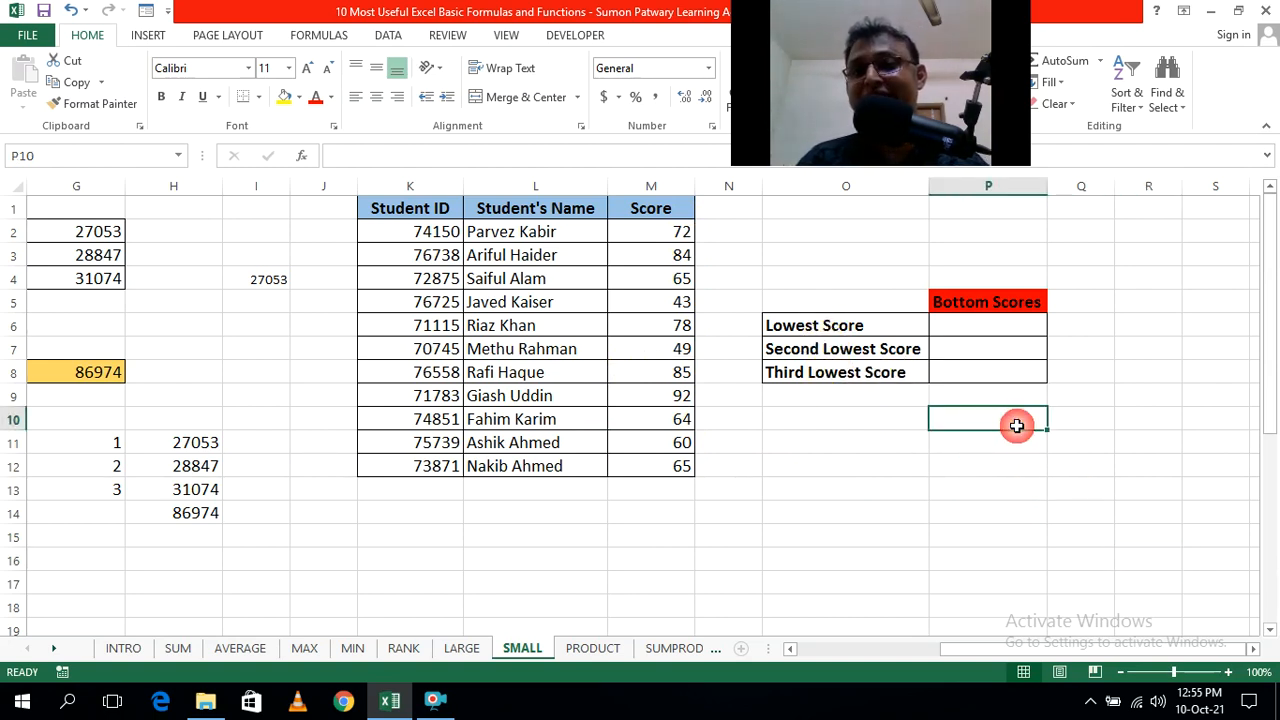
double_click(986, 327)
type("=")
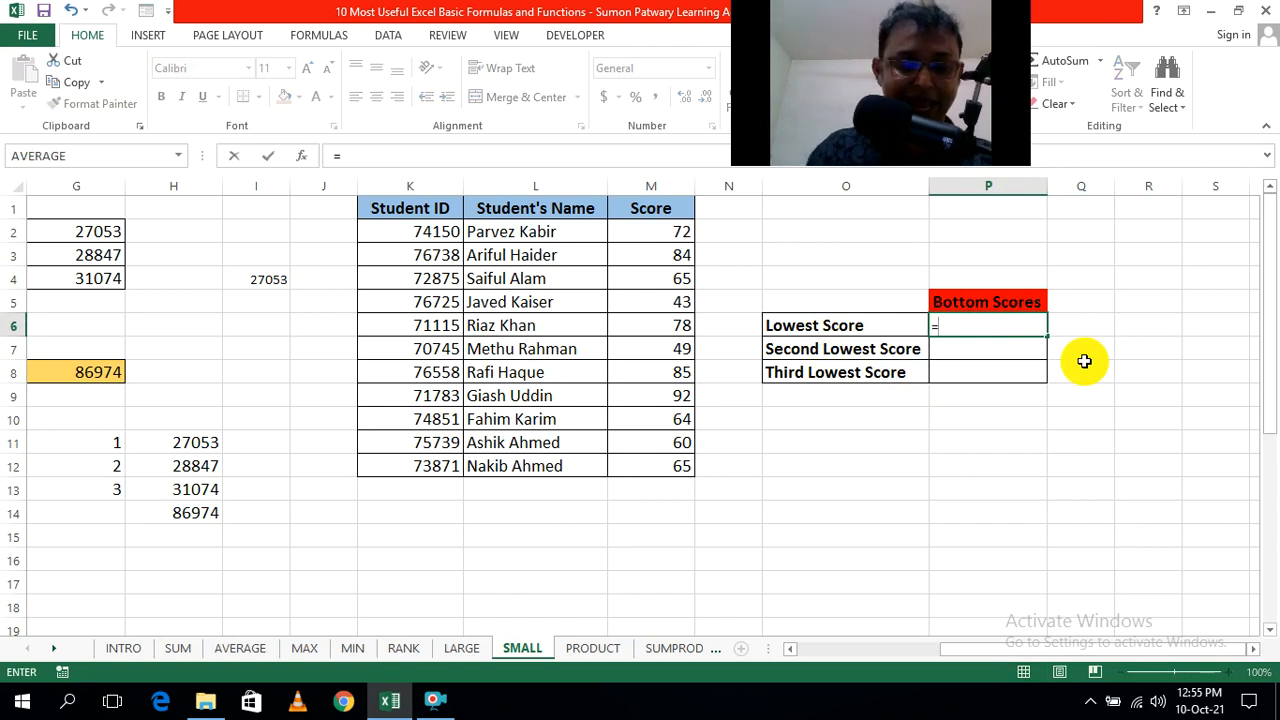
type("sm")
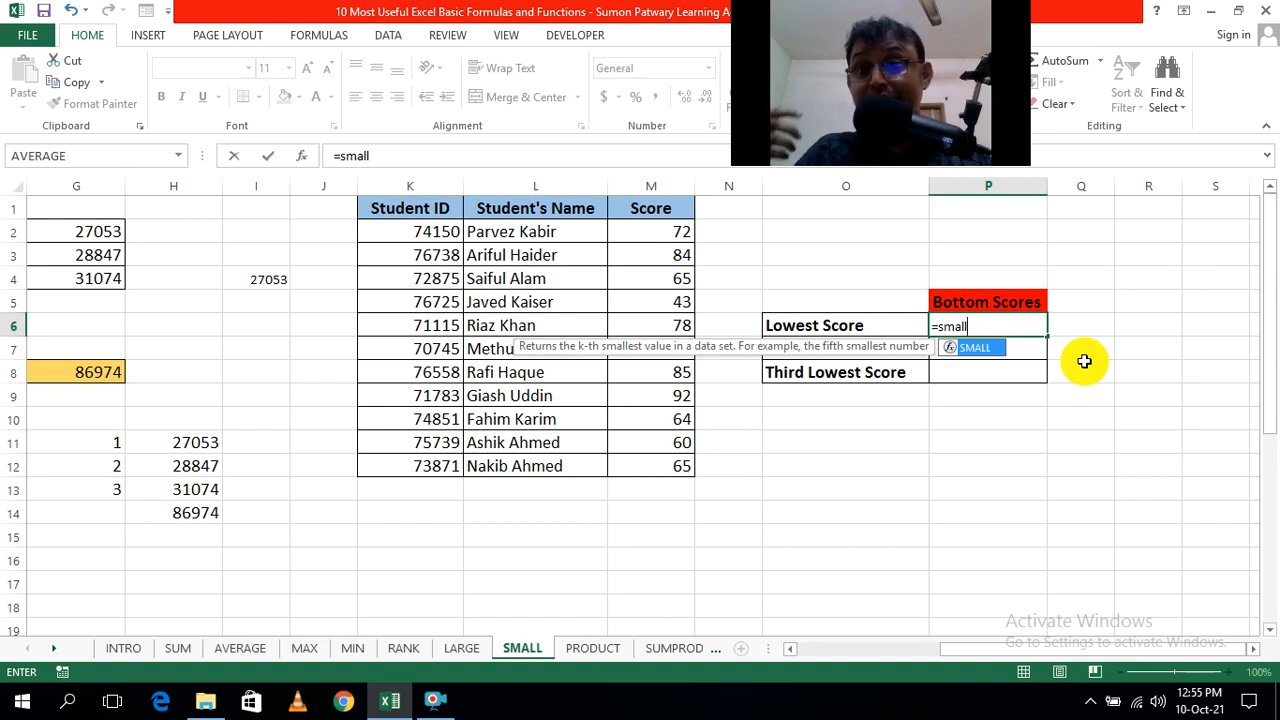
type("all")
key("Tab")
left_click_drag(672, 231, 690, 465)
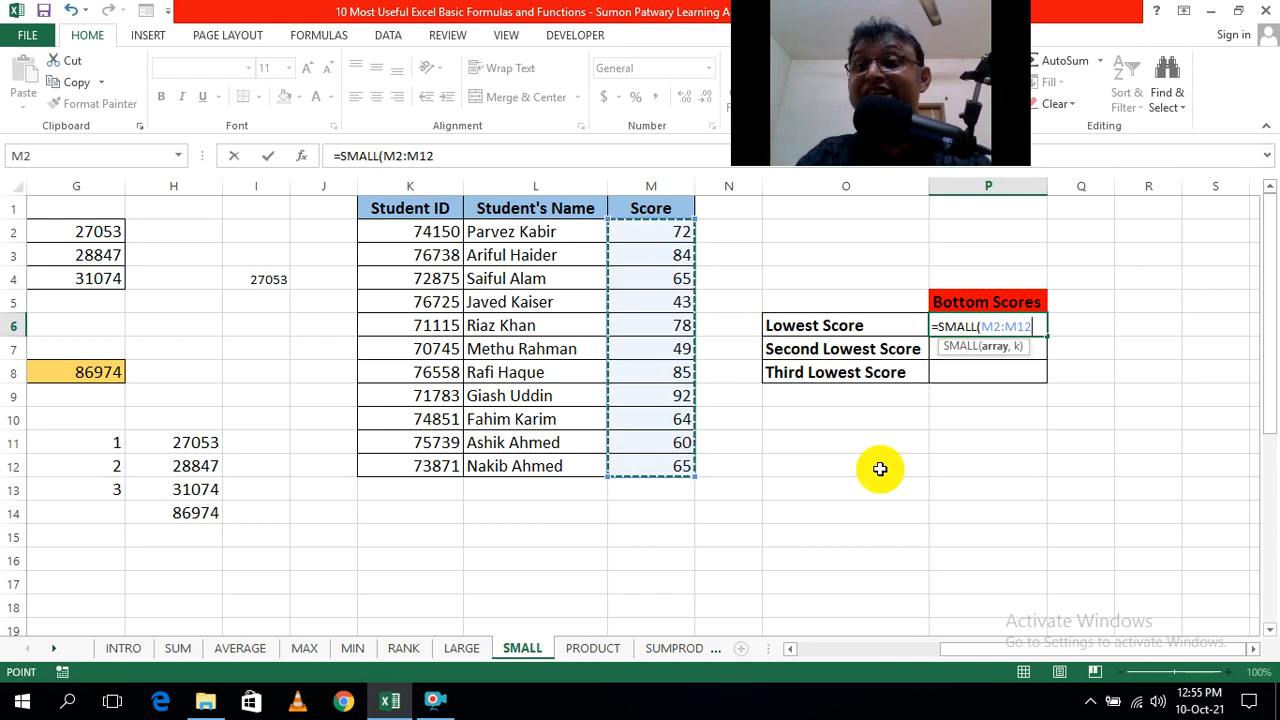
type(",1")
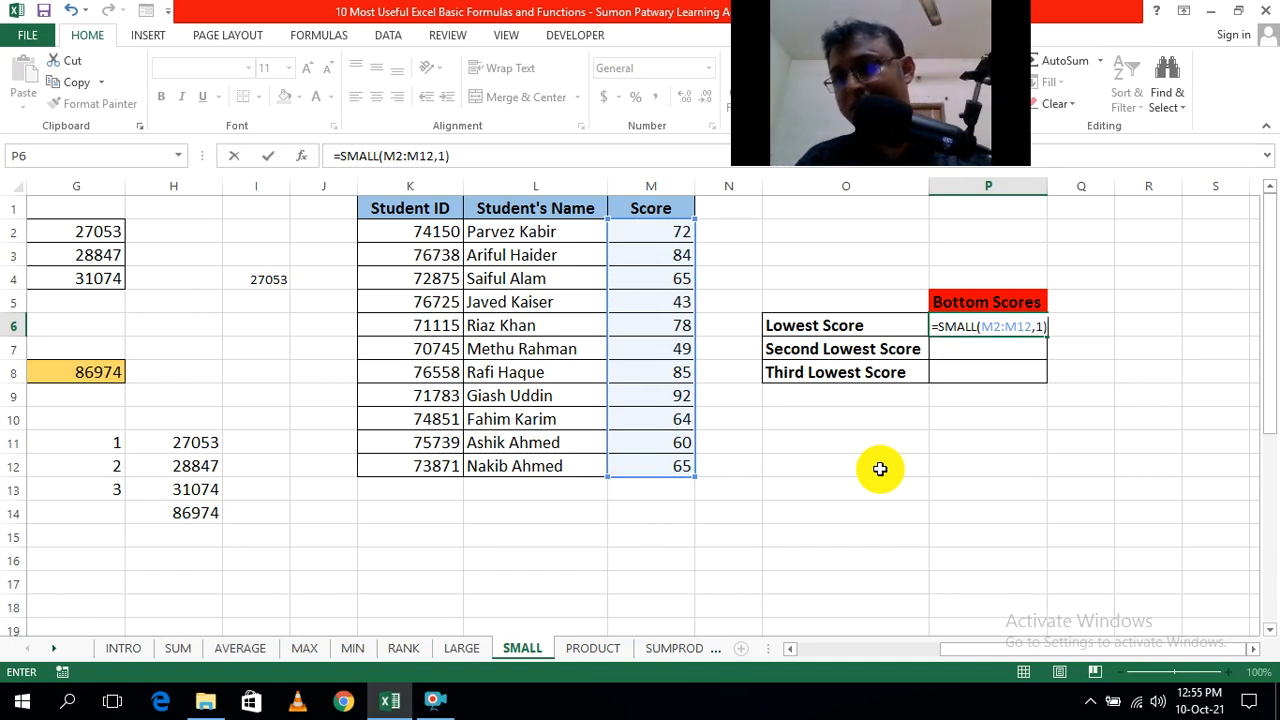
key("Return")
left_click(935, 465)
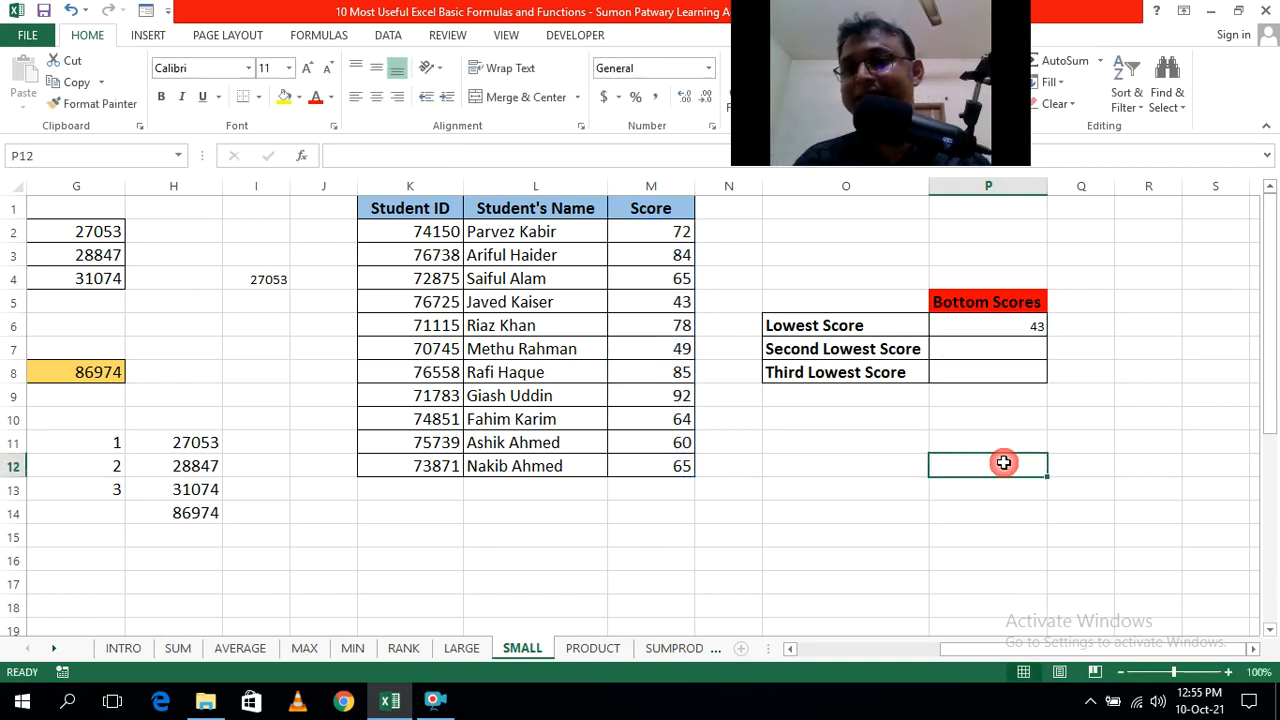
Step: Fill the Lowest Score formula from P6 down through P8 for the second and third lowest scores
left_click(1005, 328)
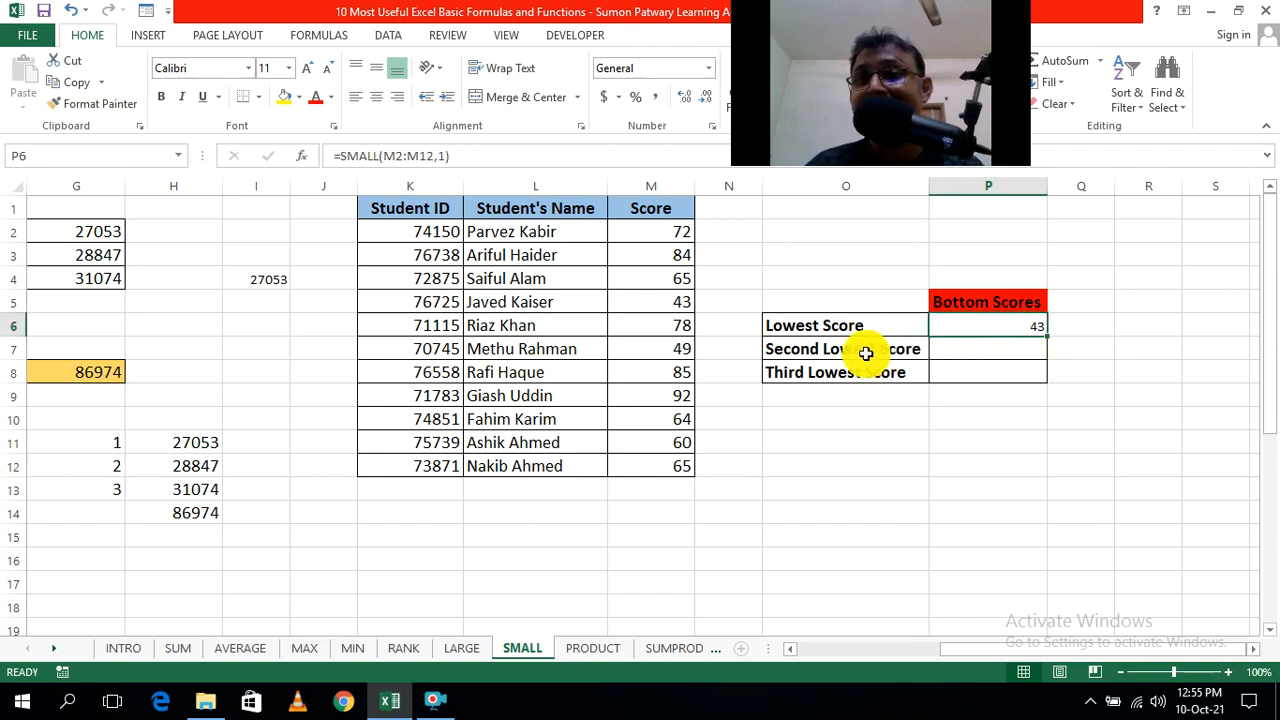
left_click(1060, 391)
left_click(1020, 323)
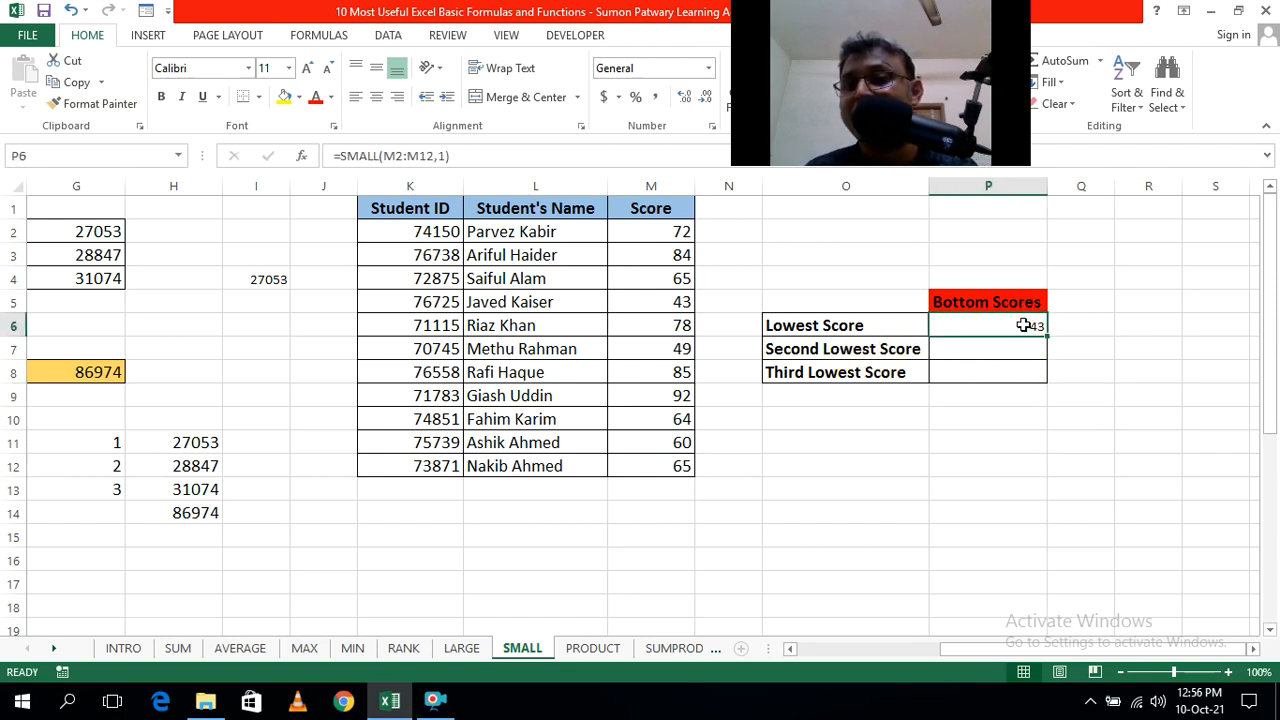
left_click(1074, 345)
left_click(1031, 333)
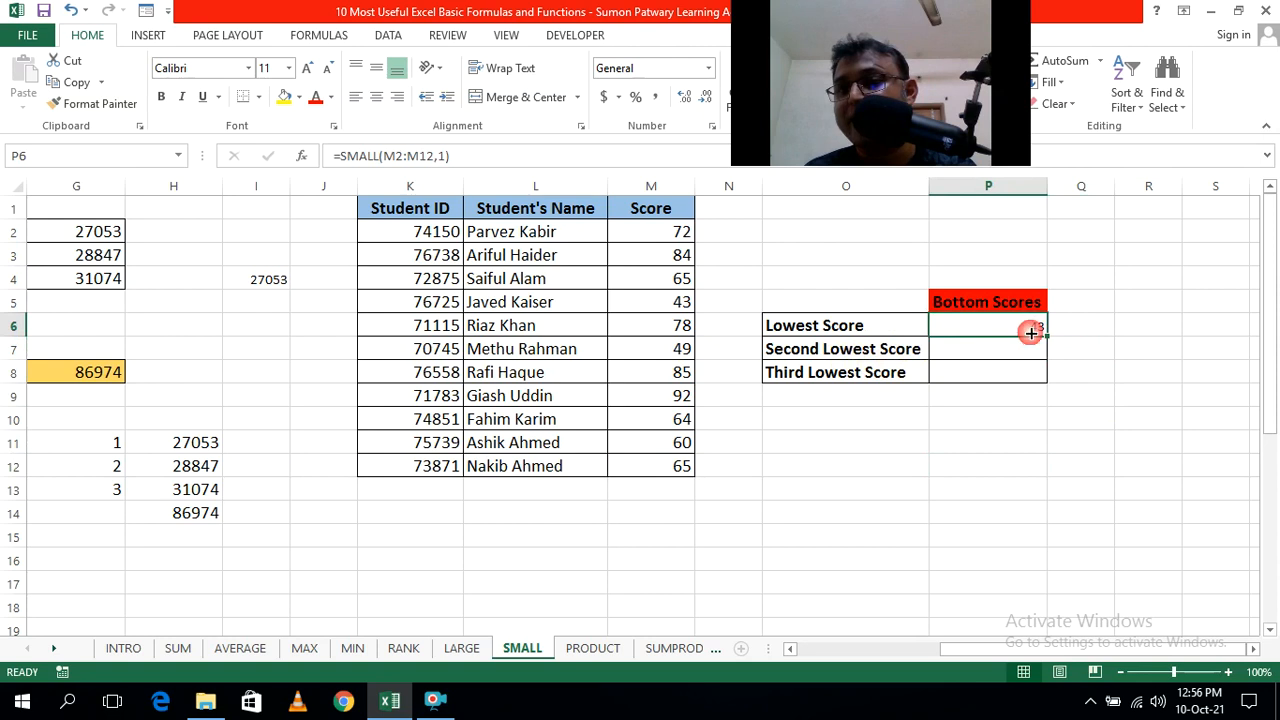
left_click(1072, 348)
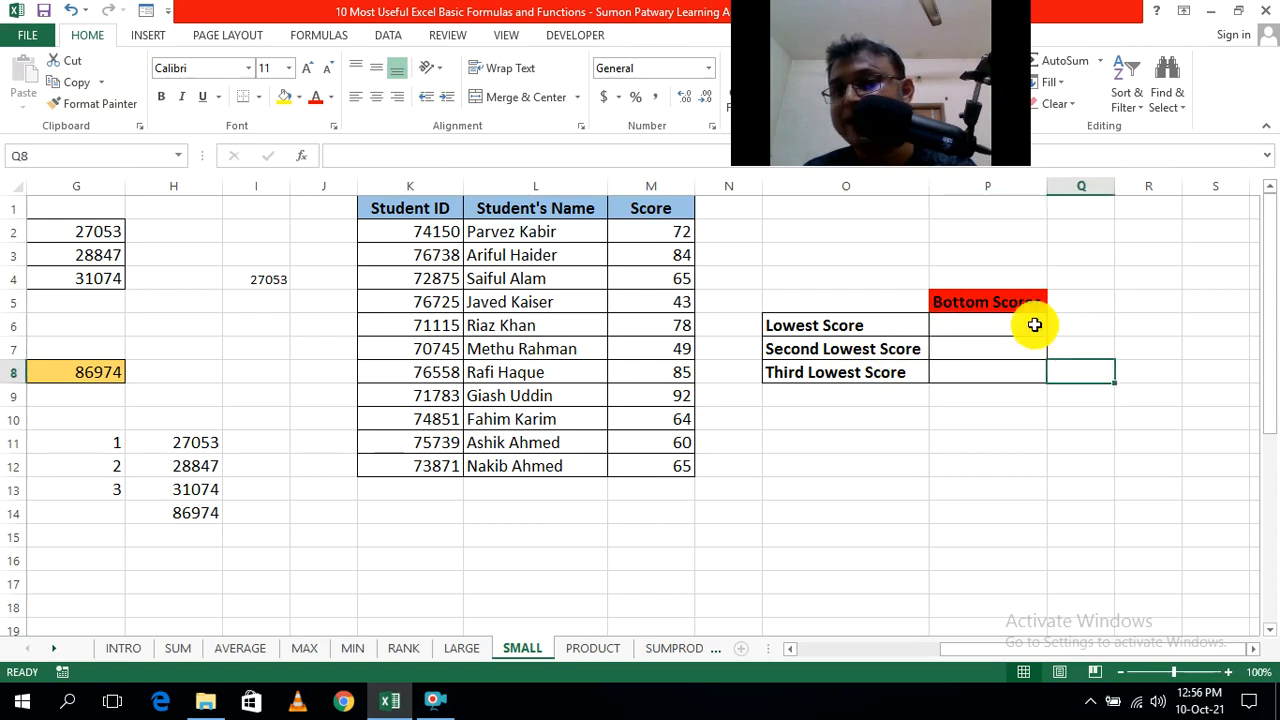
left_click(1034, 323)
left_click_drag(1046, 337, 1051, 372)
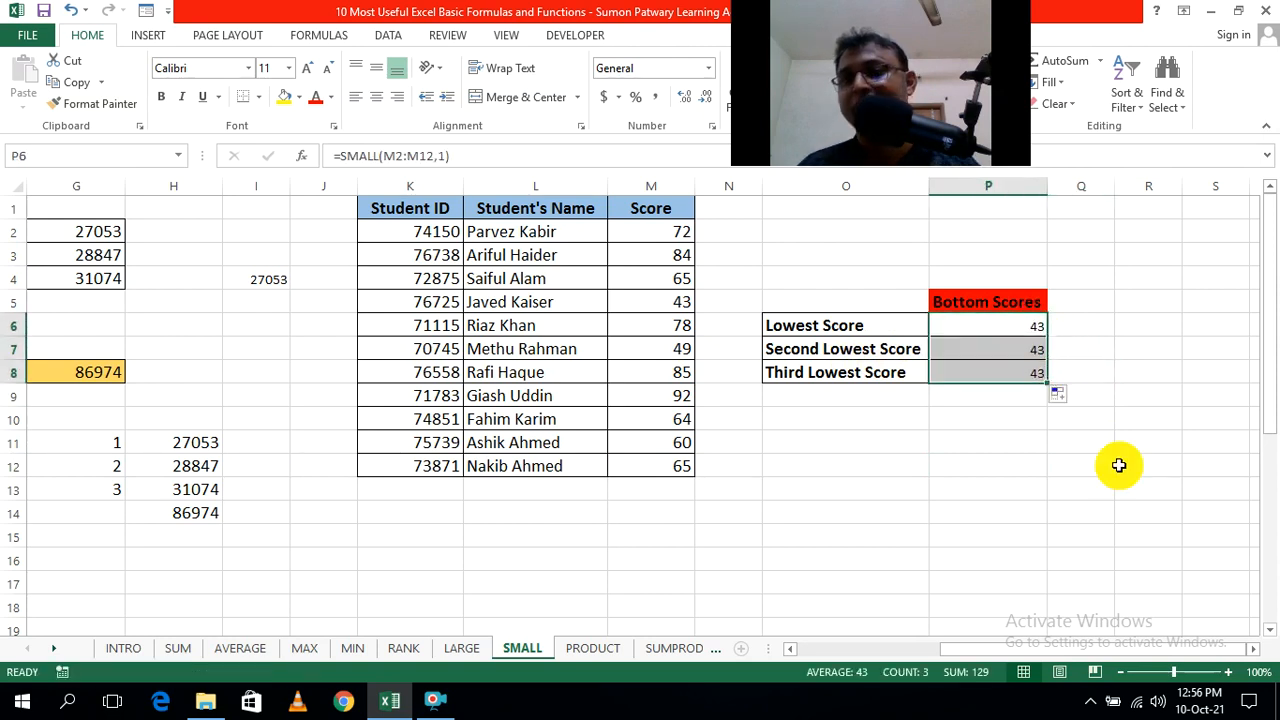
Step: Examine the range references in the SMALL formulas in P6 and P7 against the Score column
left_click(1116, 458)
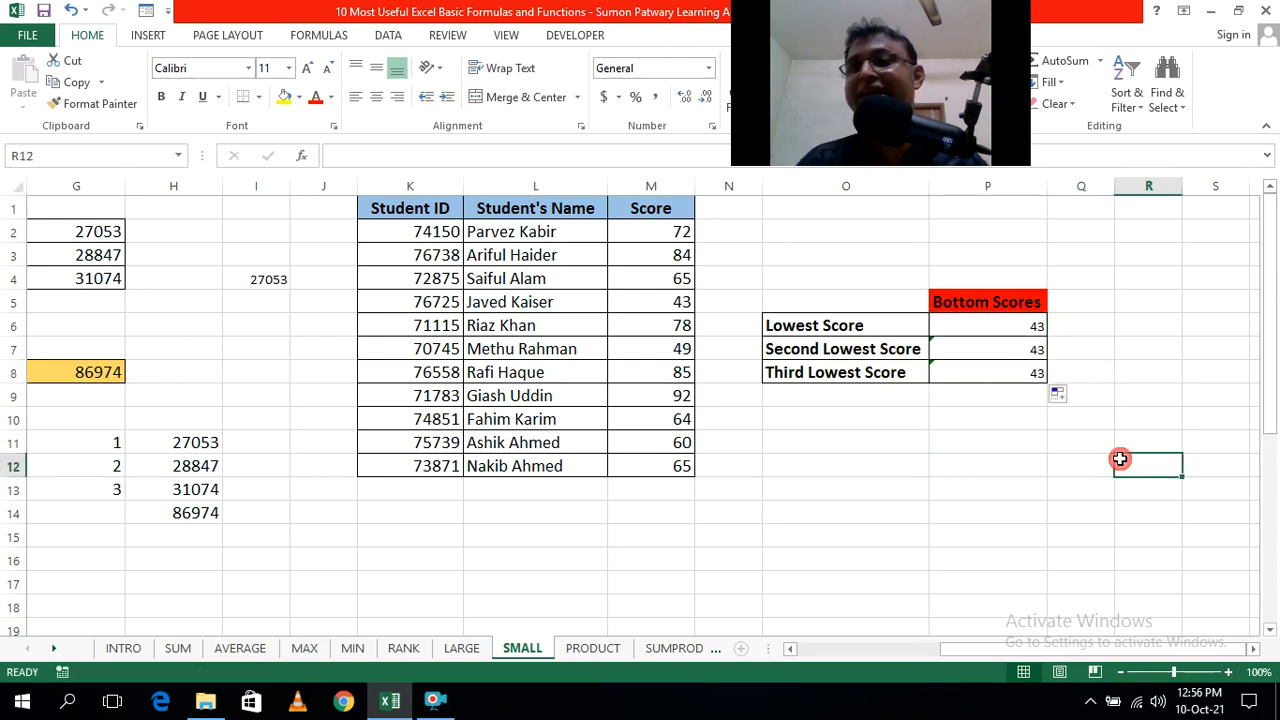
left_click(1006, 349)
left_click(1120, 394)
double_click(1020, 350)
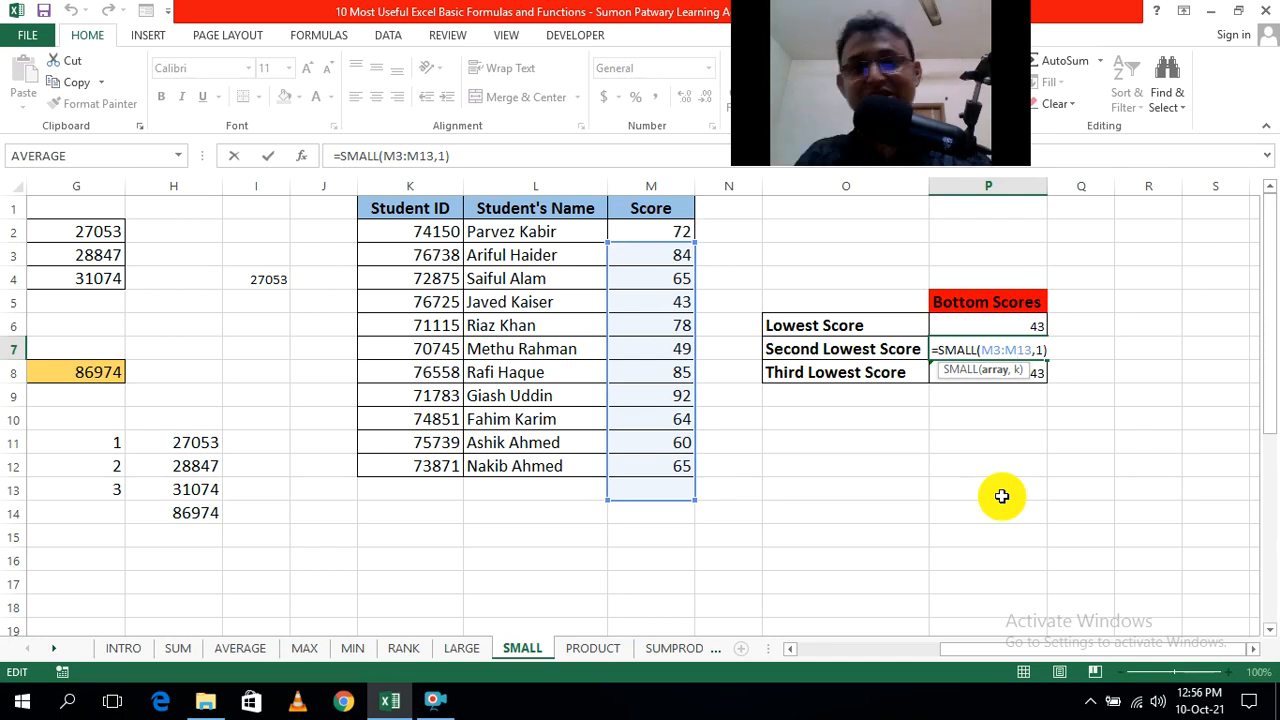
left_click(1106, 486)
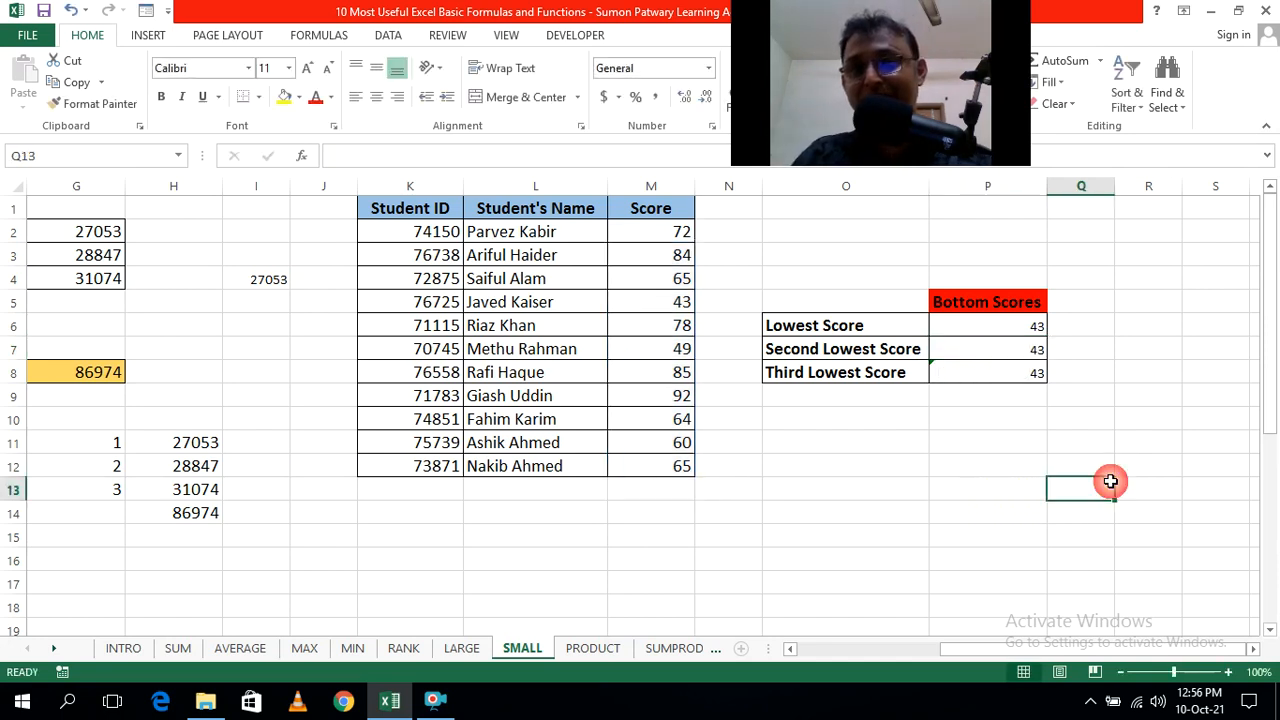
double_click(1036, 335)
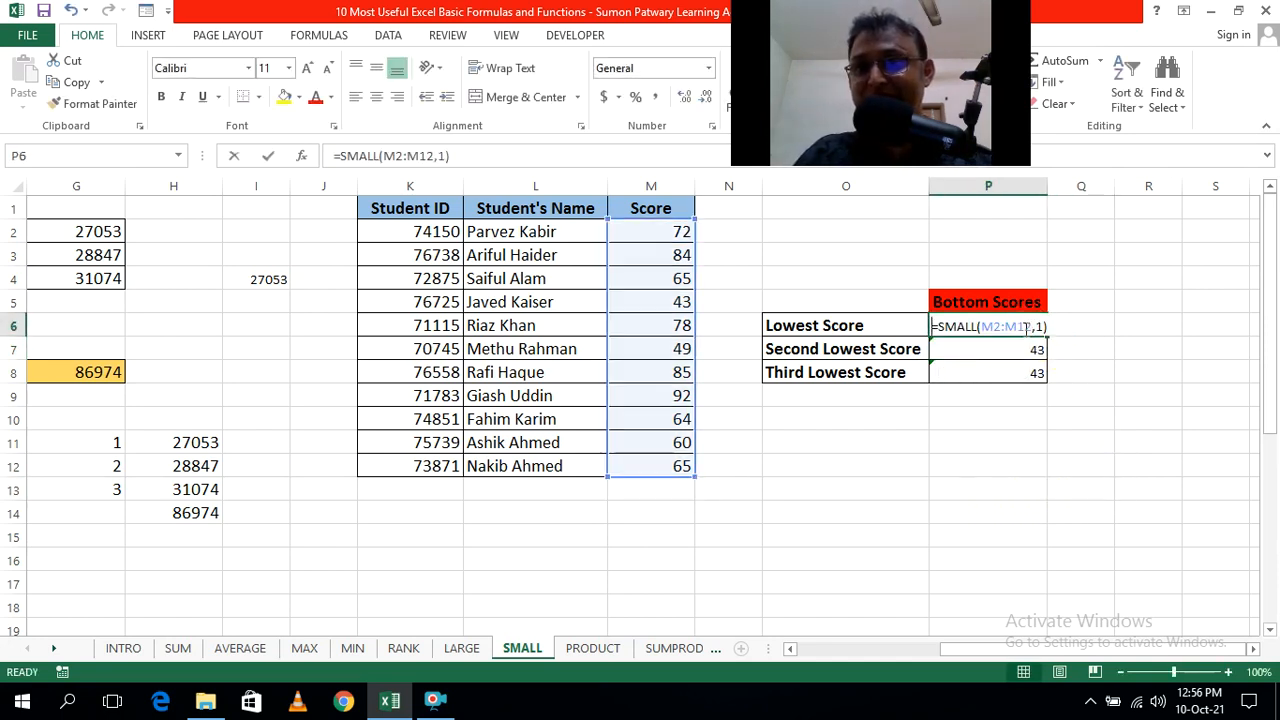
left_click(1083, 408)
left_click(1020, 325)
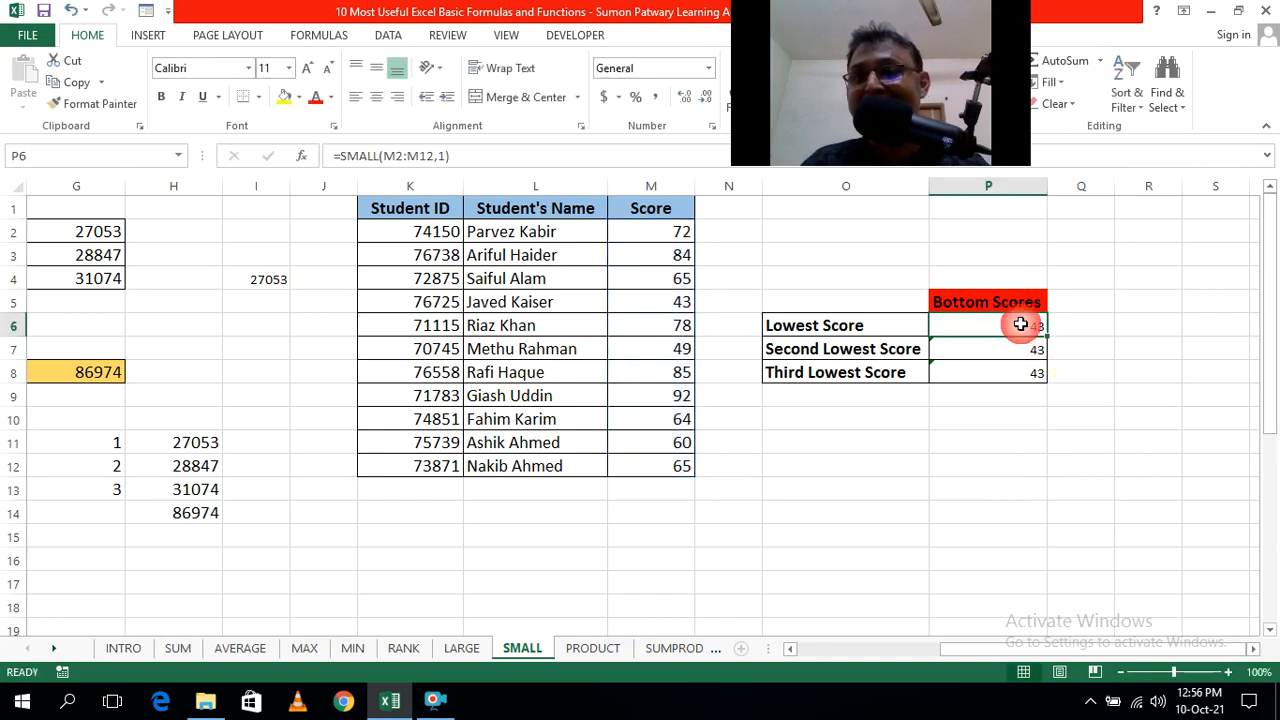
left_click(1057, 377)
double_click(996, 322)
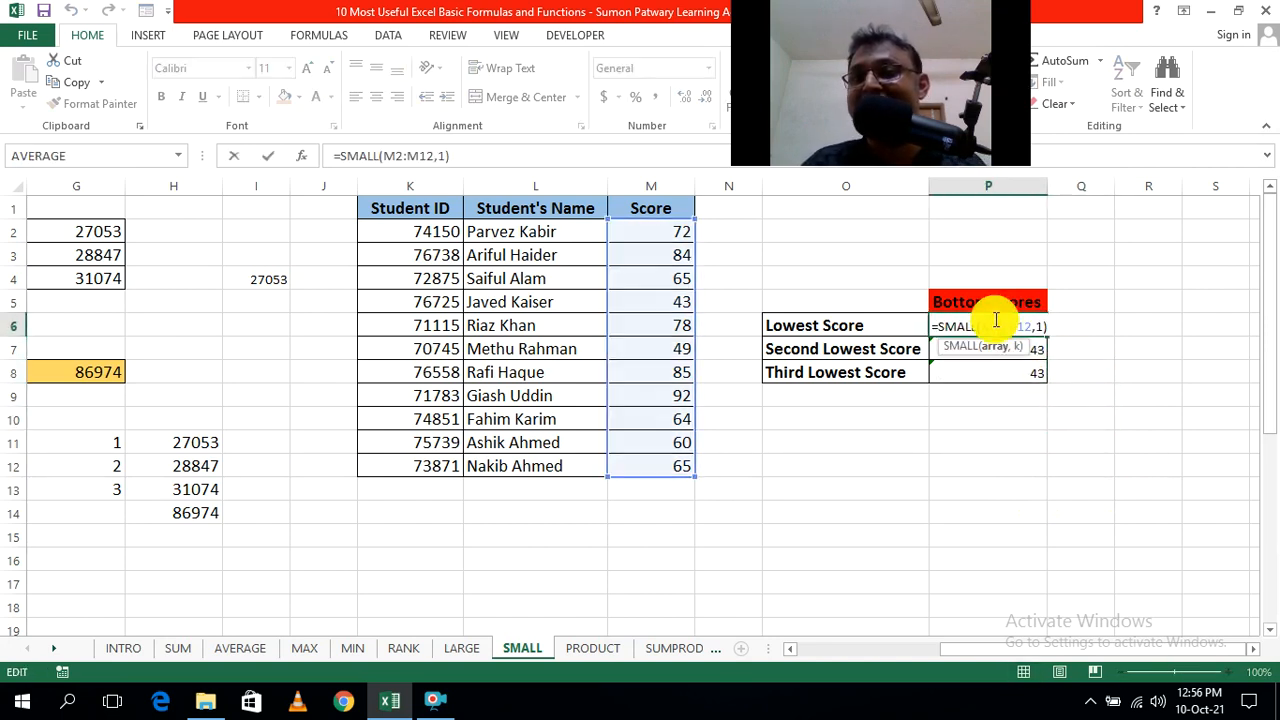
left_click(1079, 440)
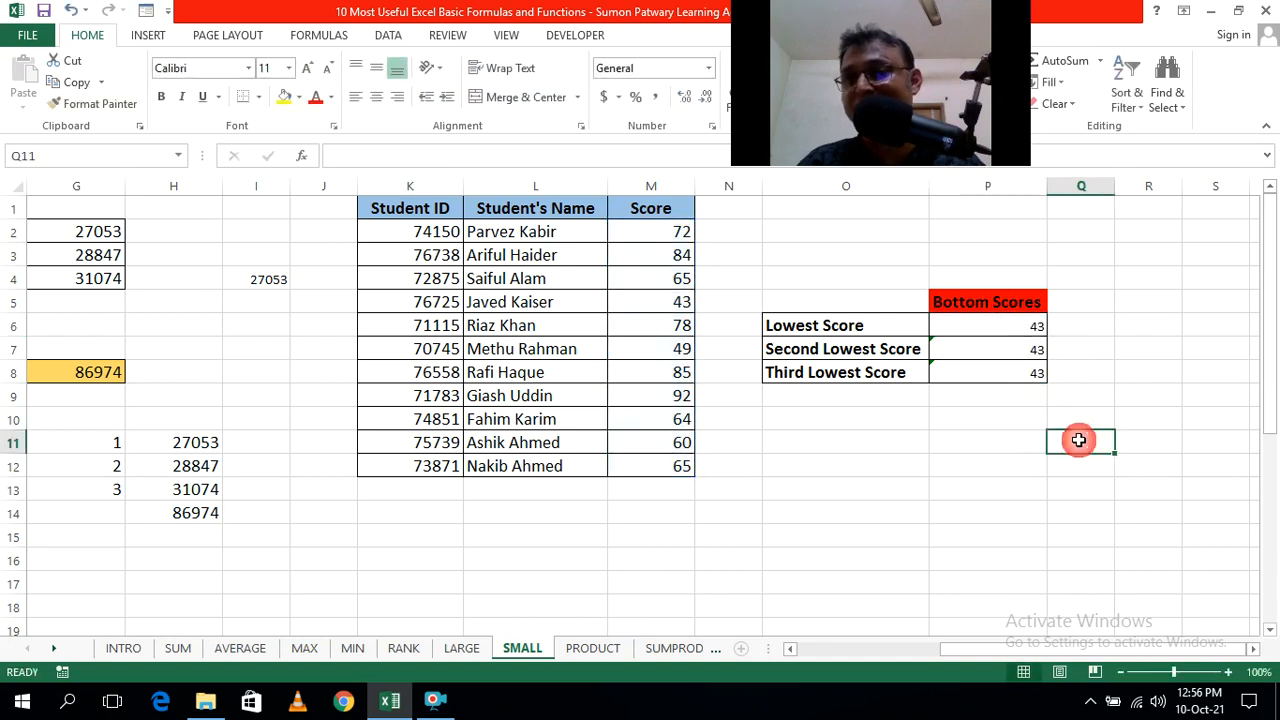
double_click(1023, 344)
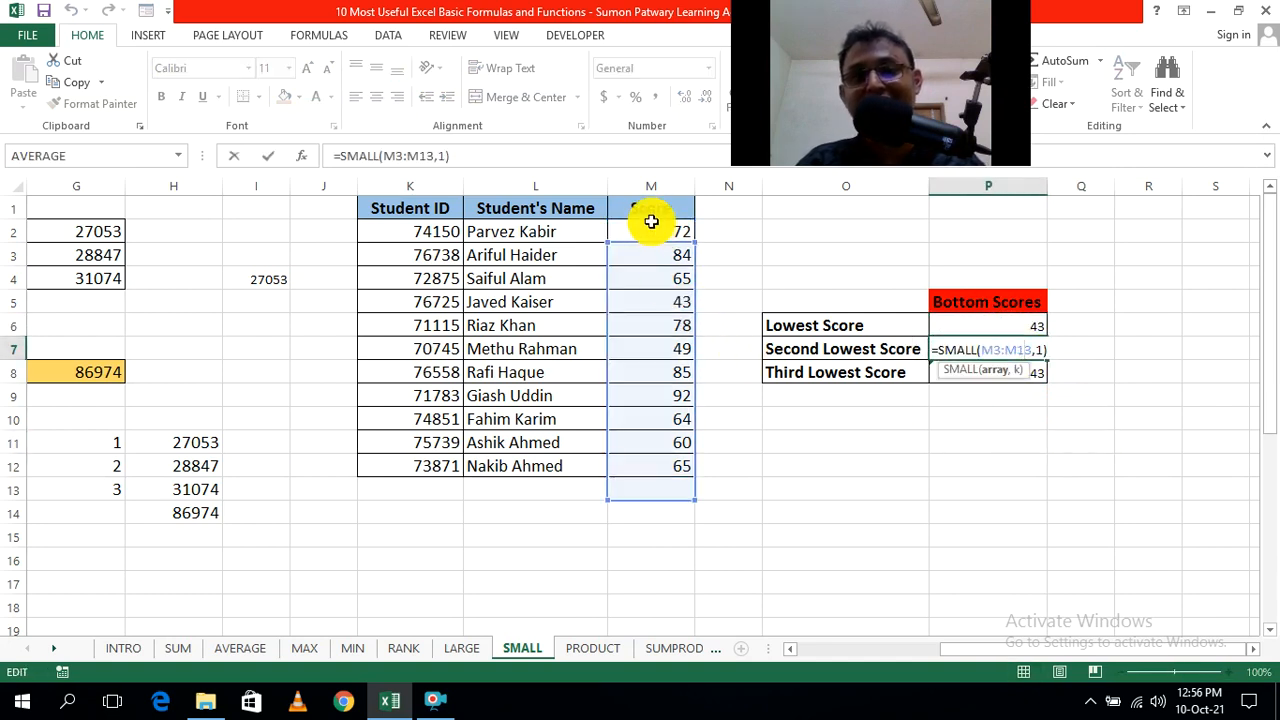
left_click(1058, 520)
Step: Make the score range in the P6 Lowest Score formula absolute, so it reads =SMALL($M$2:$M$12,1)
left_click(997, 323)
left_click(1121, 380)
double_click(1002, 326)
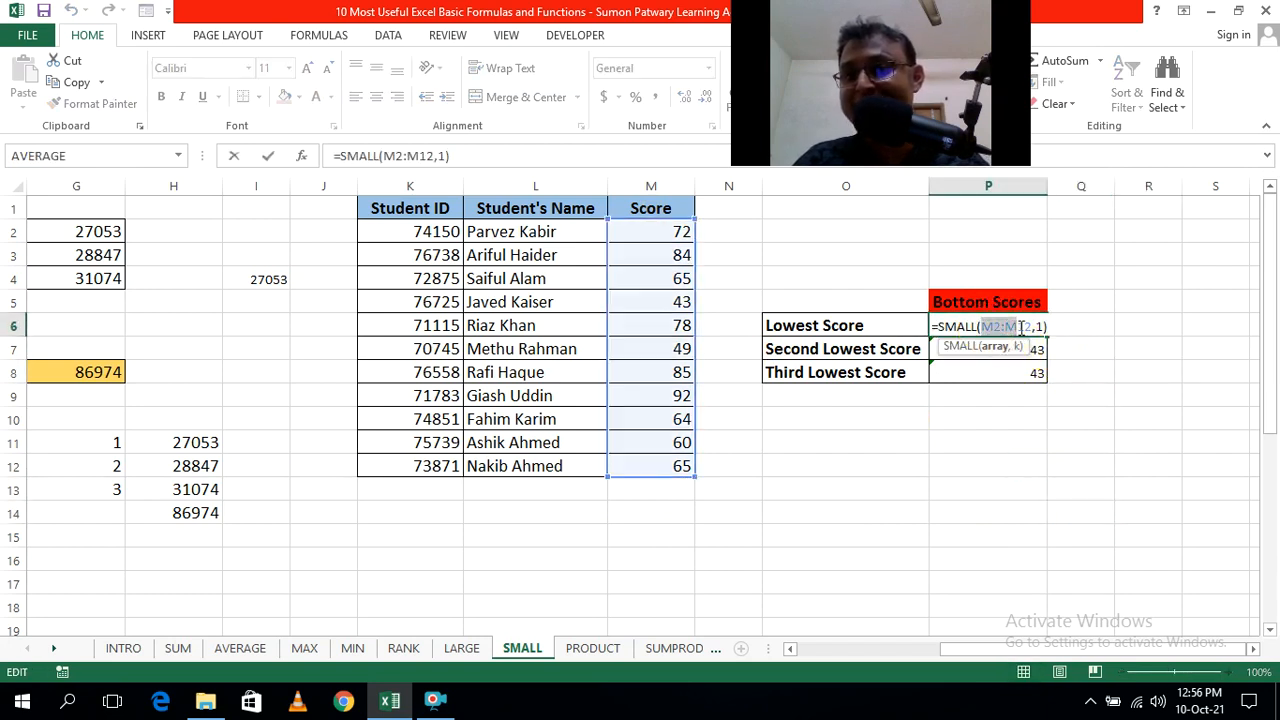
left_click(1146, 473)
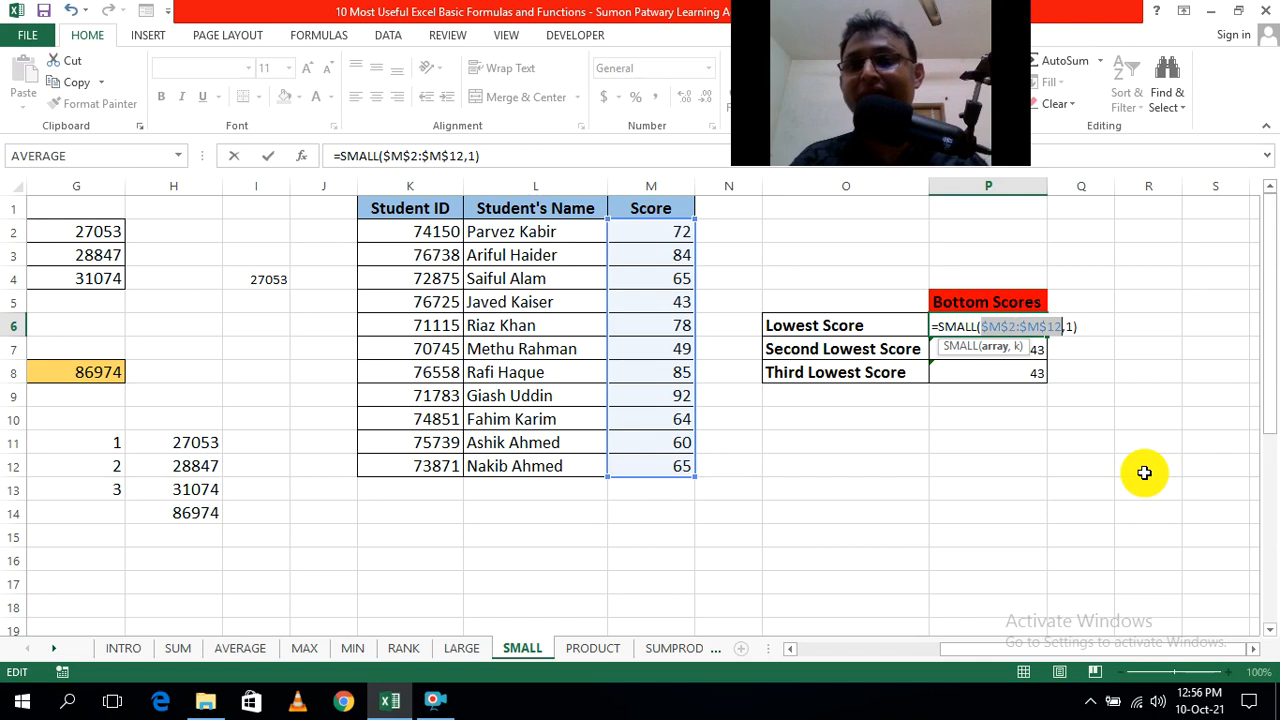
left_click(1086, 327)
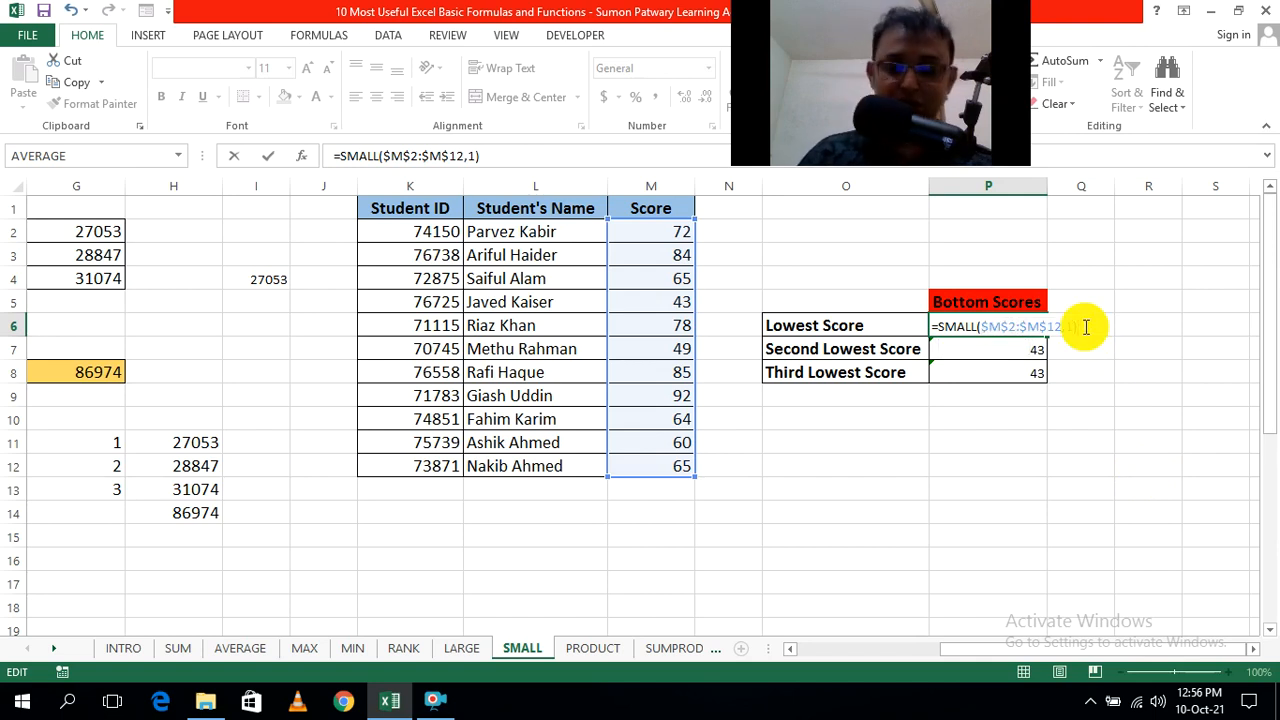
key("Return")
left_click(1110, 427)
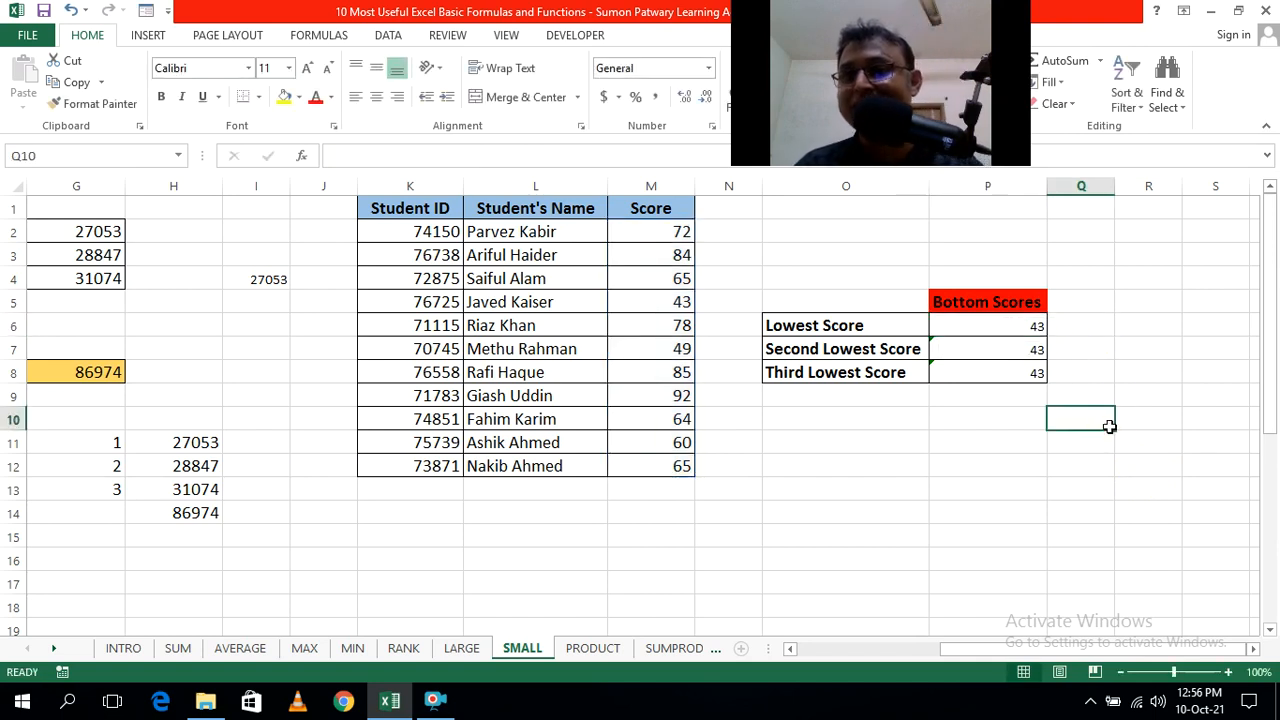
Step: Fill the absolute-range Lowest Score formula from P6 down through P8
left_click(1040, 327)
left_click_drag(1046, 337, 1049, 375)
left_click(1108, 464)
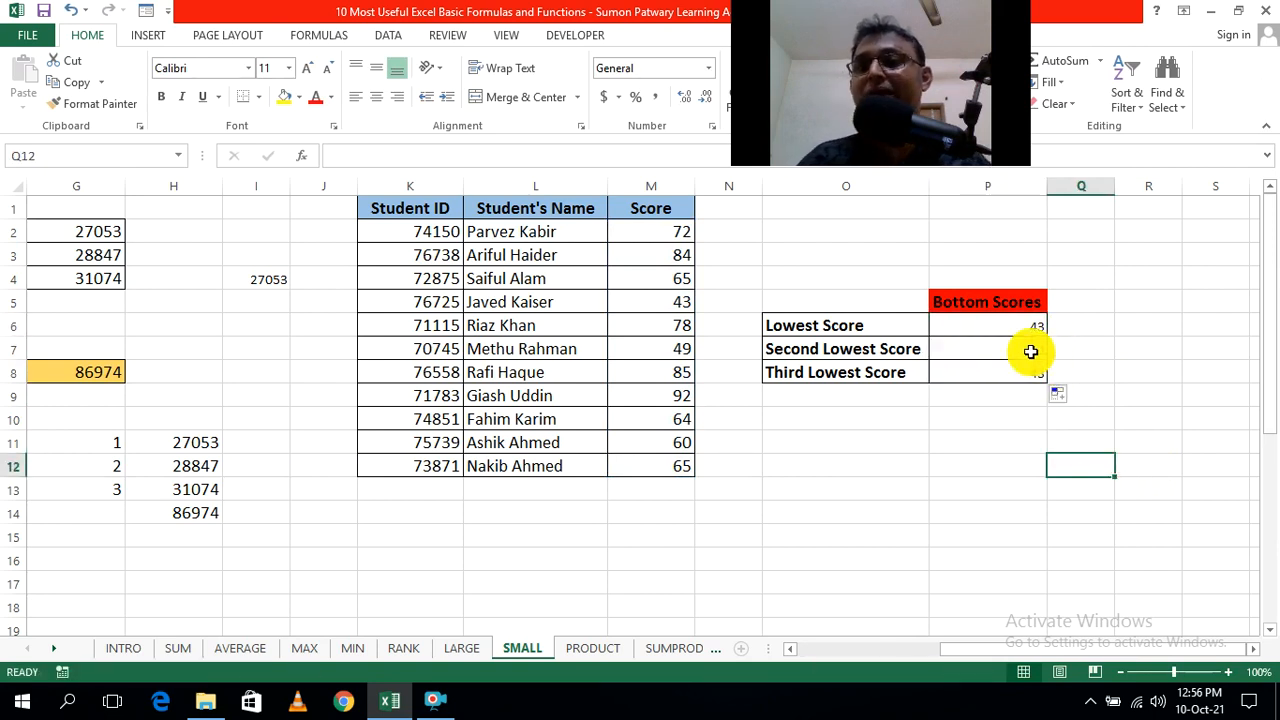
left_click(1125, 390)
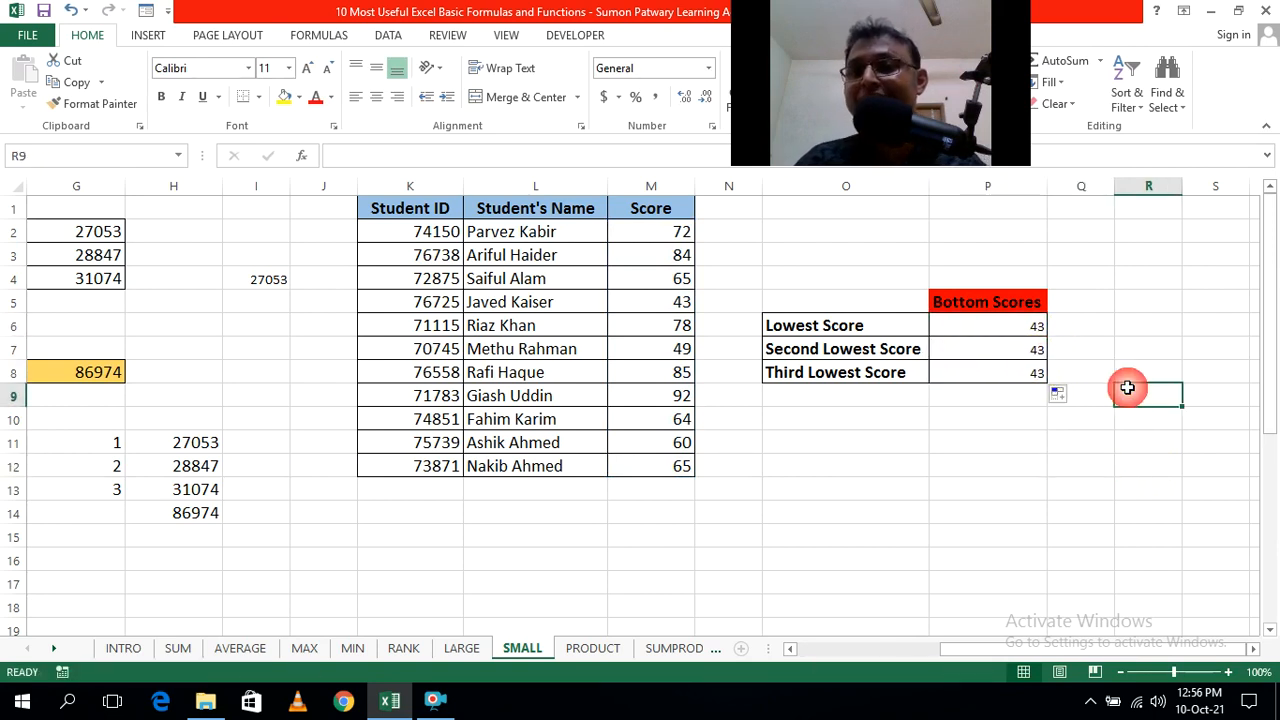
Step: Change the k argument of the Second Lowest Score formula in P7 to 2, giving =SMALL($M$2:$M$12,2)
double_click(1030, 348)
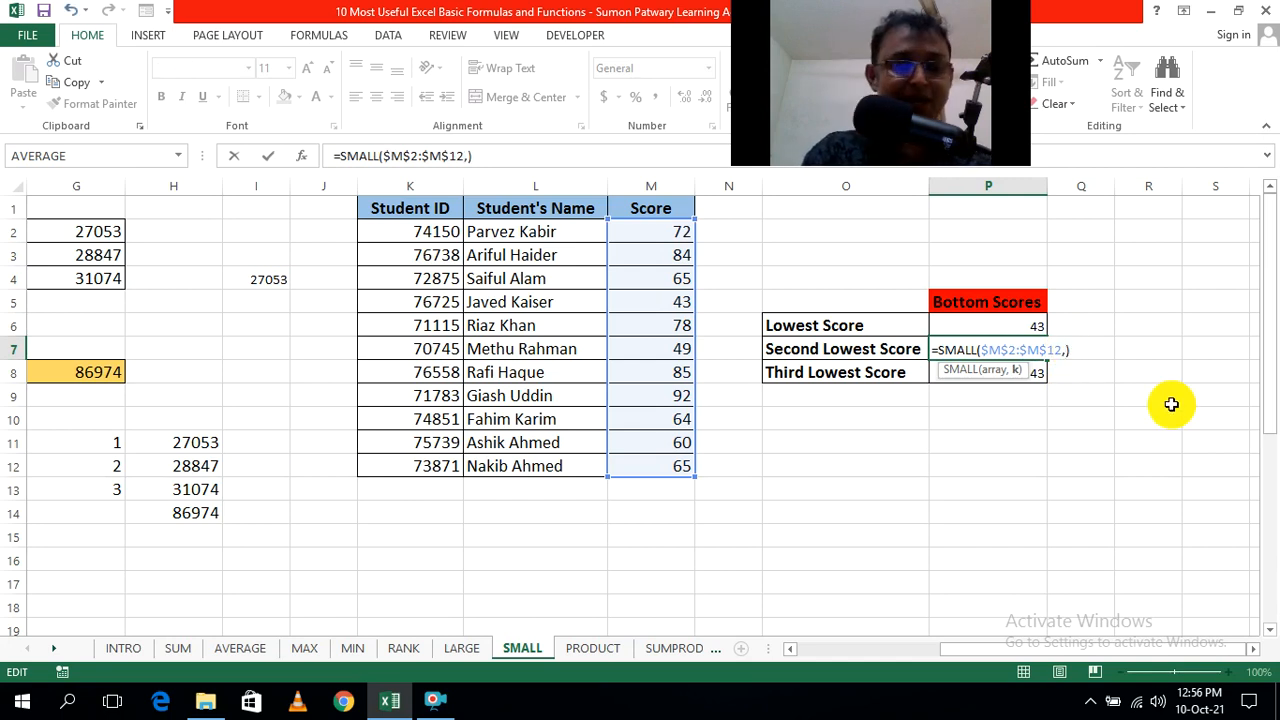
left_click(1092, 355)
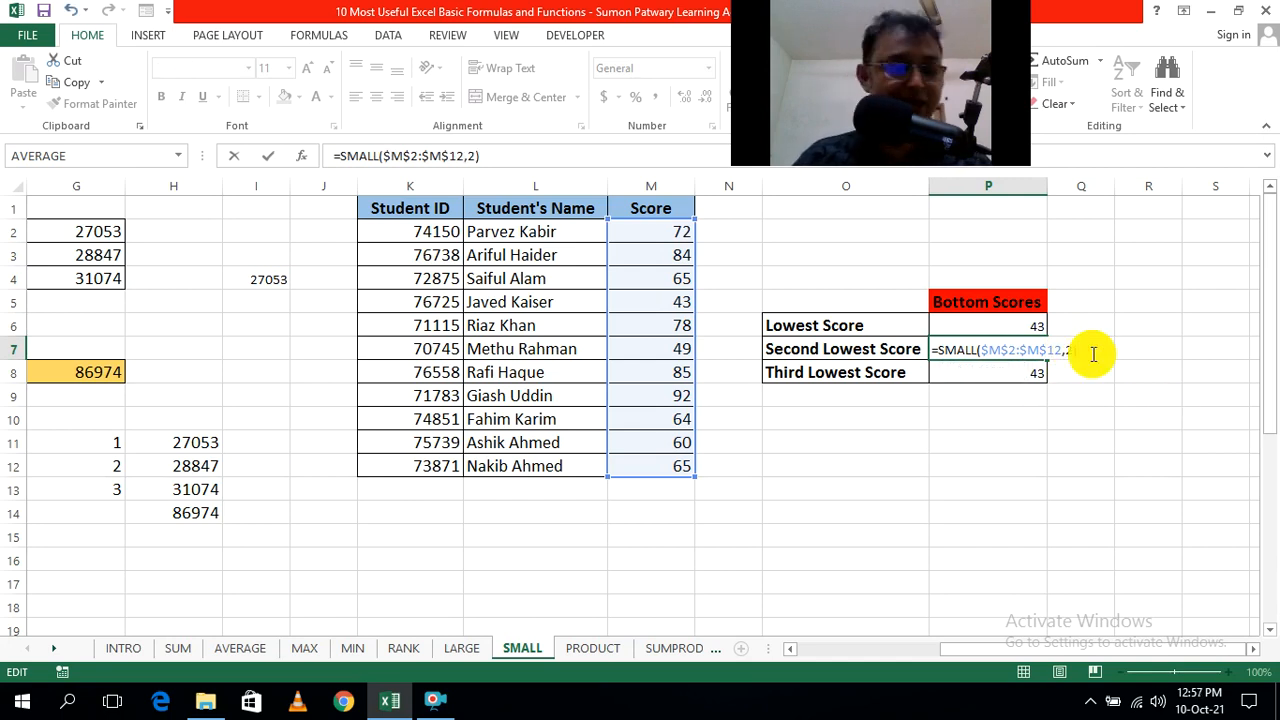
key("Return")
left_click(1066, 489)
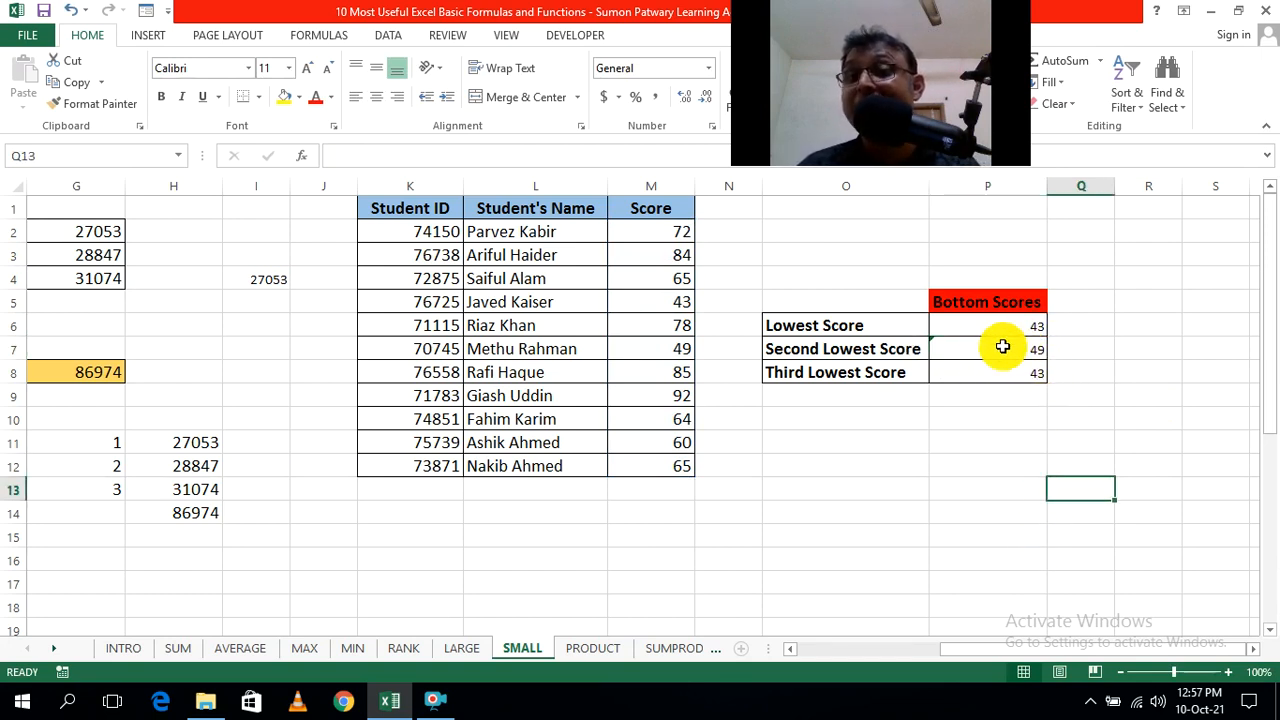
Step: Change the k argument of the Third Lowest Score formula in P8 to 3, giving =SMALL($M$2:$M$12,3)
left_click(1031, 371)
left_click(1064, 440)
left_click(1030, 374)
double_click(1030, 374)
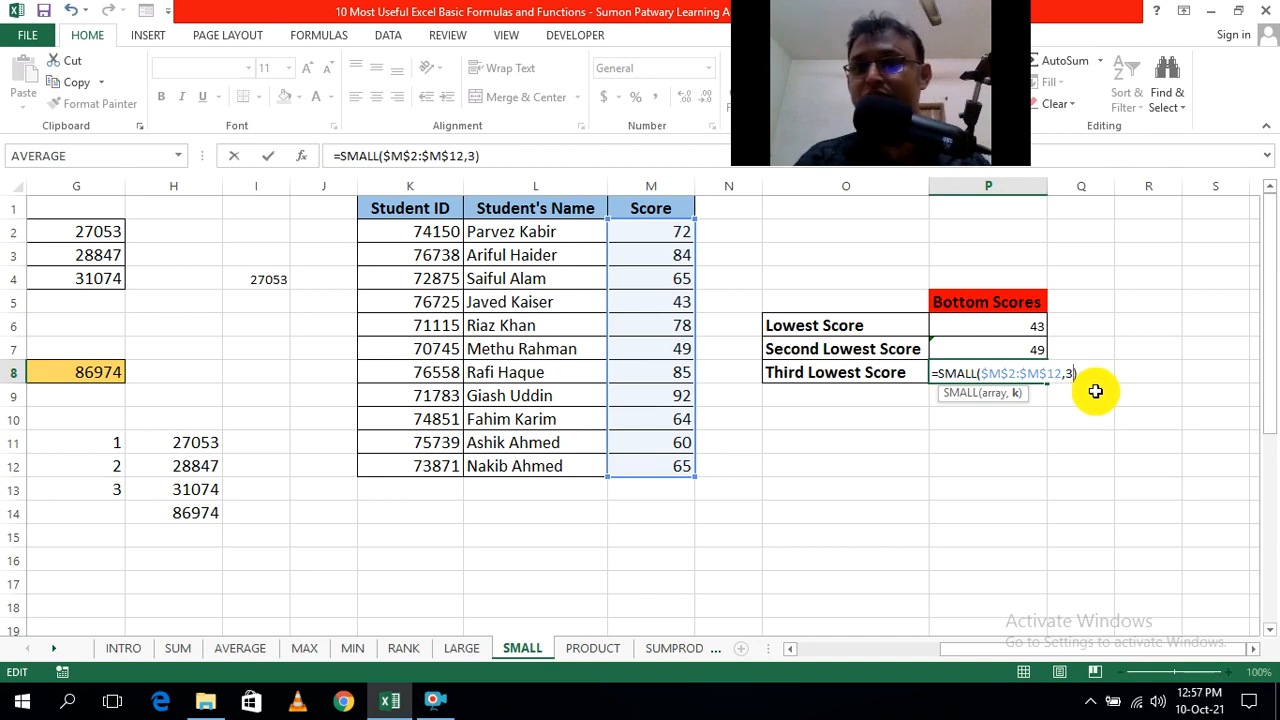
key("Return")
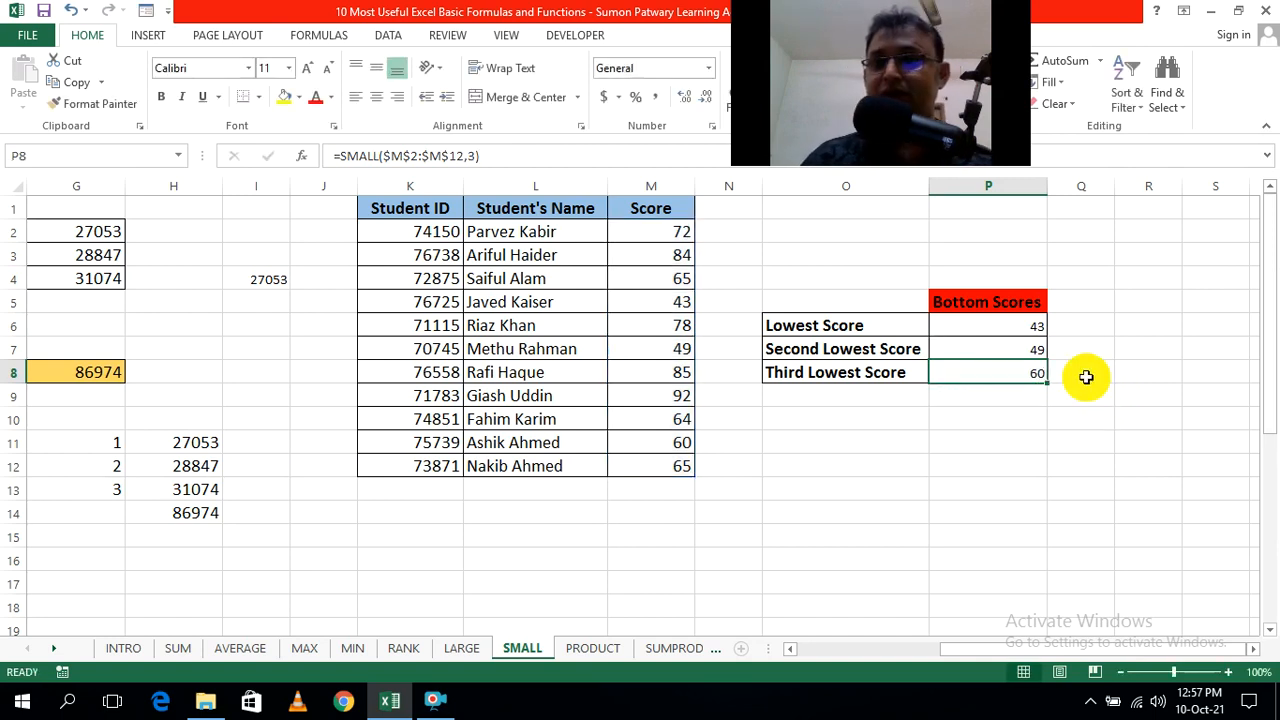
left_click(1081, 395)
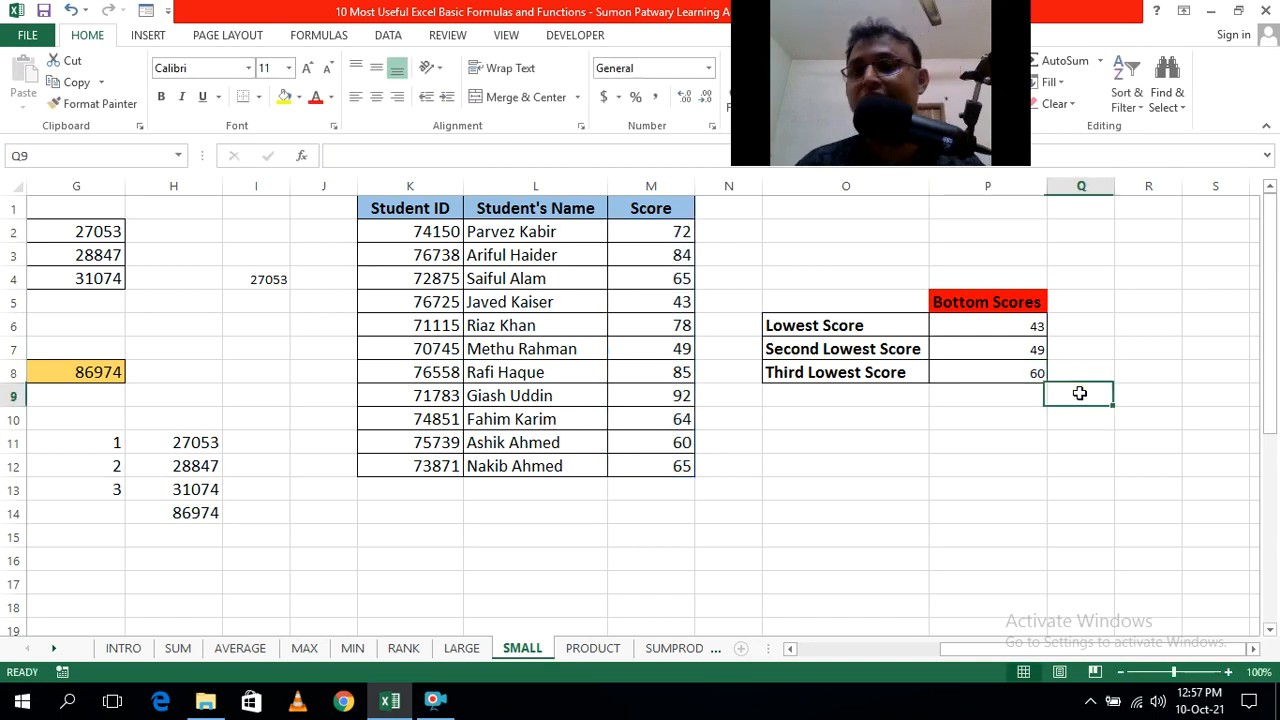
left_click(1057, 440)
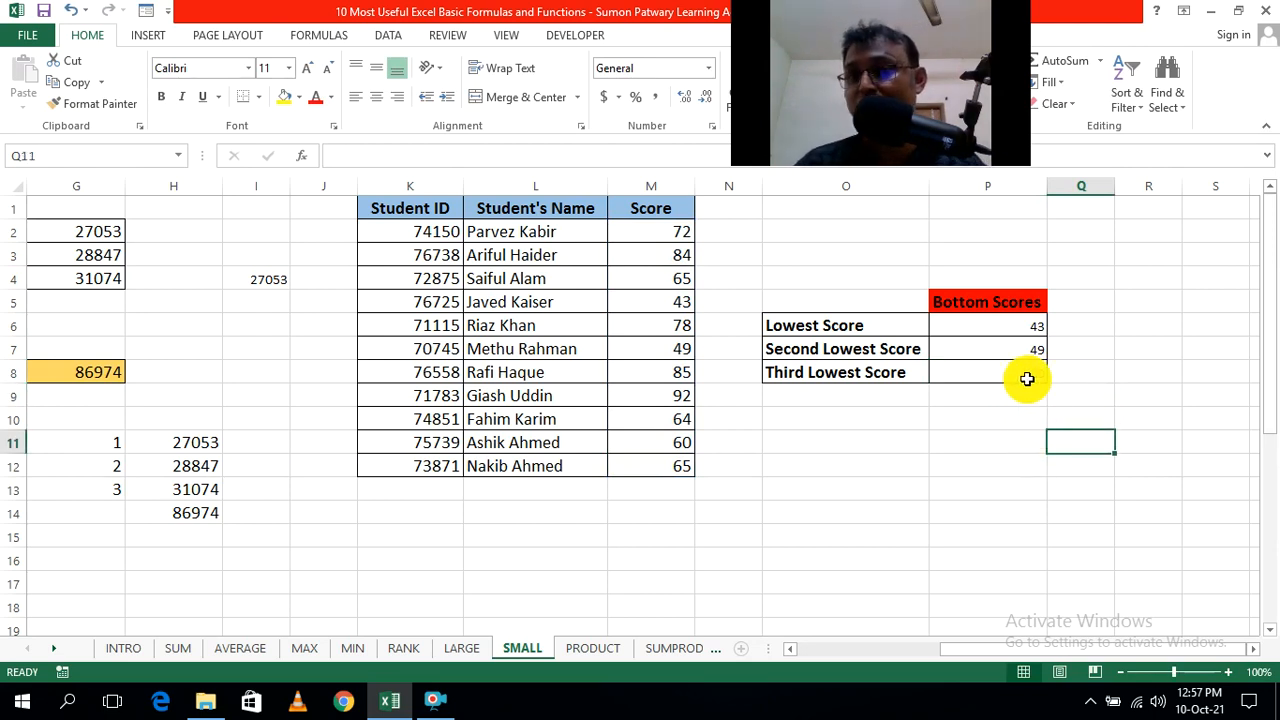
left_click(1014, 420)
left_click(1087, 498)
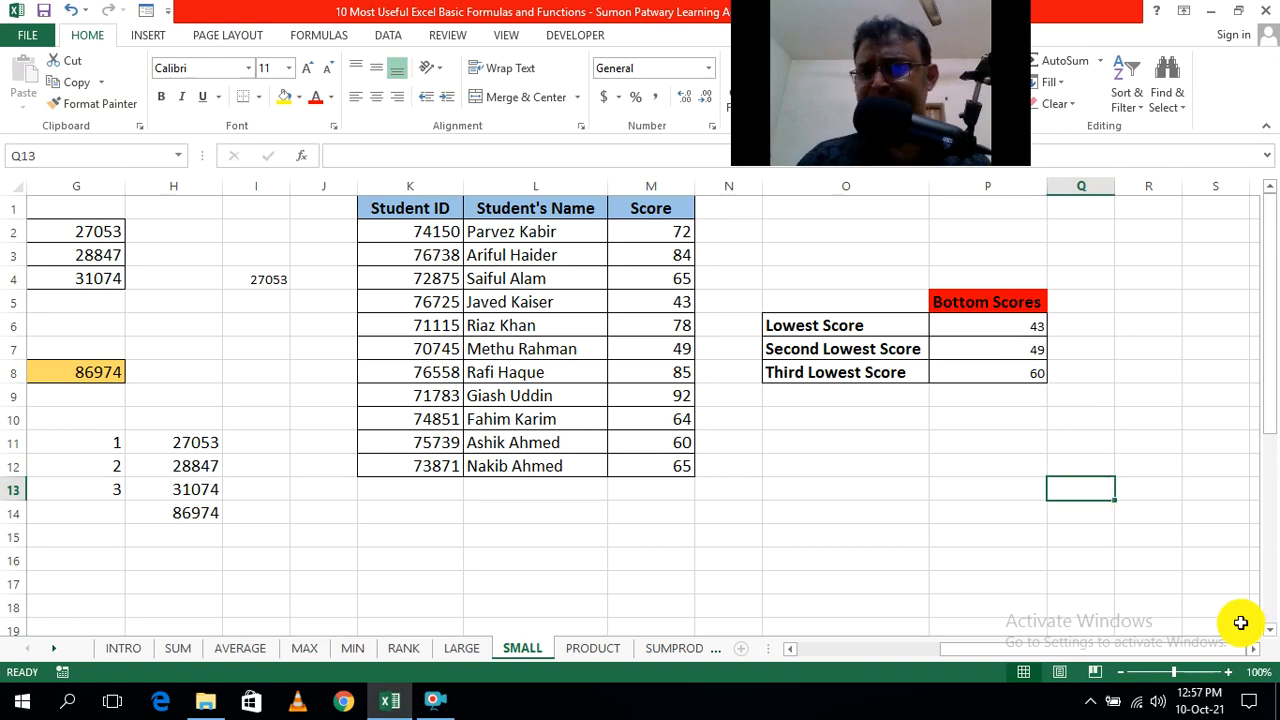
Step: Widen the empty columns R and S beside the Bottom Scores table
left_click(1255, 649)
left_click(1257, 650)
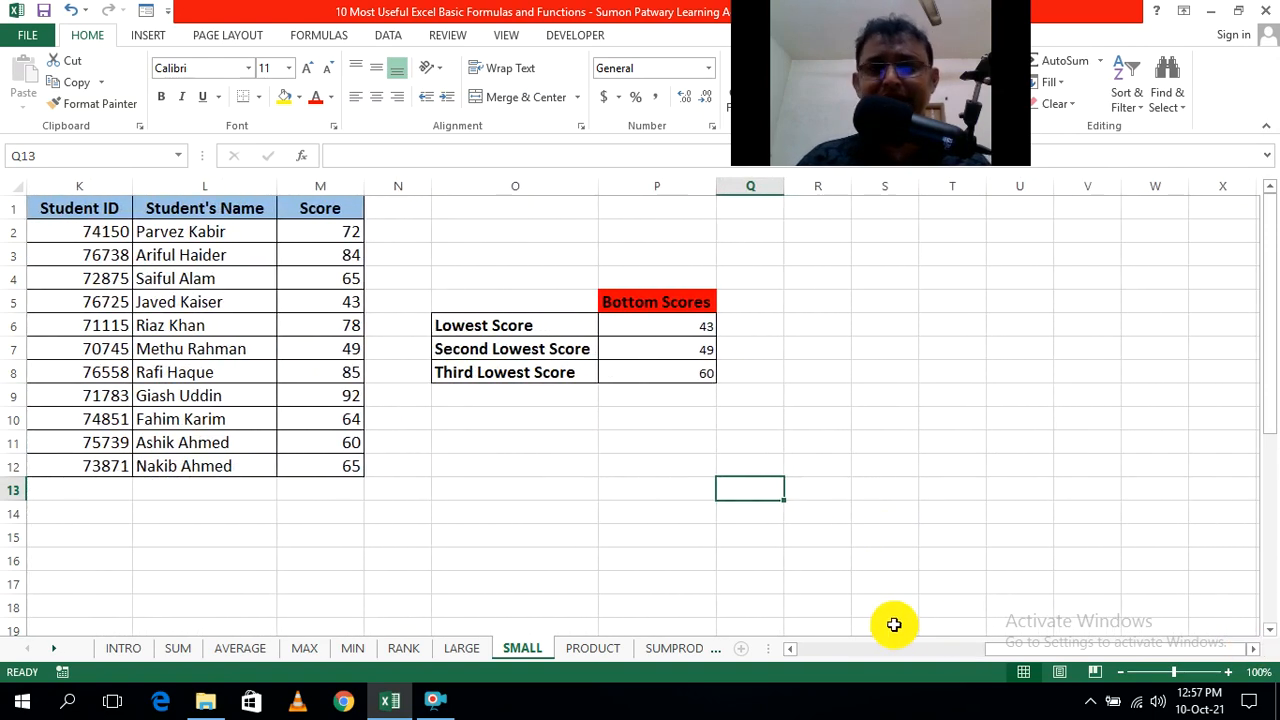
left_click_drag(1049, 654, 1028, 655)
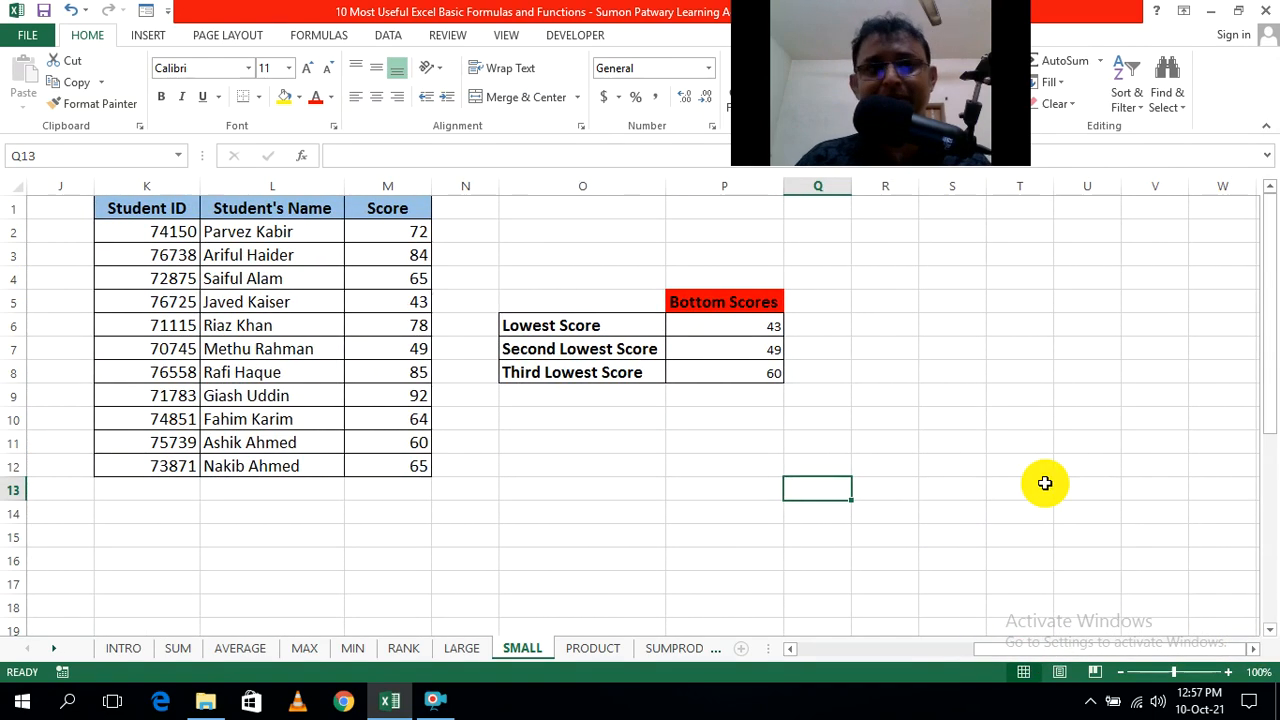
left_click(1040, 482)
left_click_drag(919, 191, 1038, 189)
left_click(1172, 348)
left_click(1091, 374)
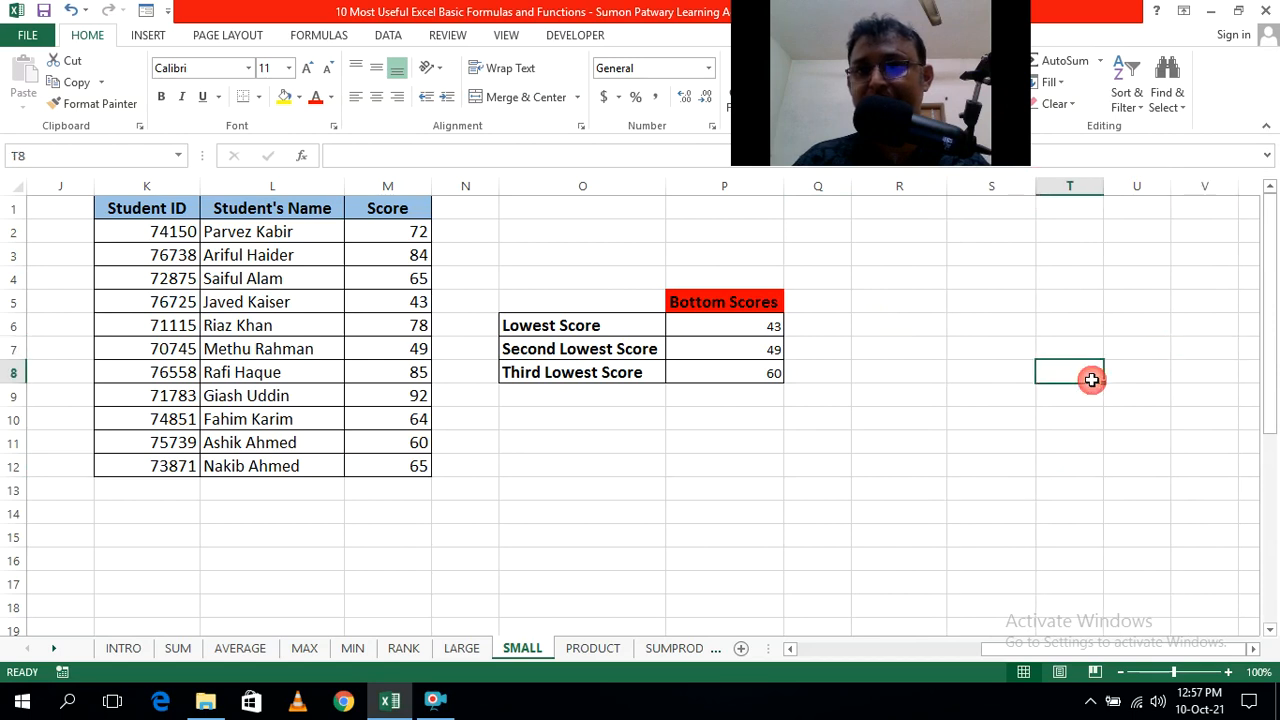
Step: Enter the rank numbers 1, 2 and 3 in cells R5 through R7
left_click(917, 300)
left_click(1001, 358)
left_click(929, 320)
type("2")
left_click(1014, 420)
left_click(921, 343)
type("3")
left_click(1094, 461)
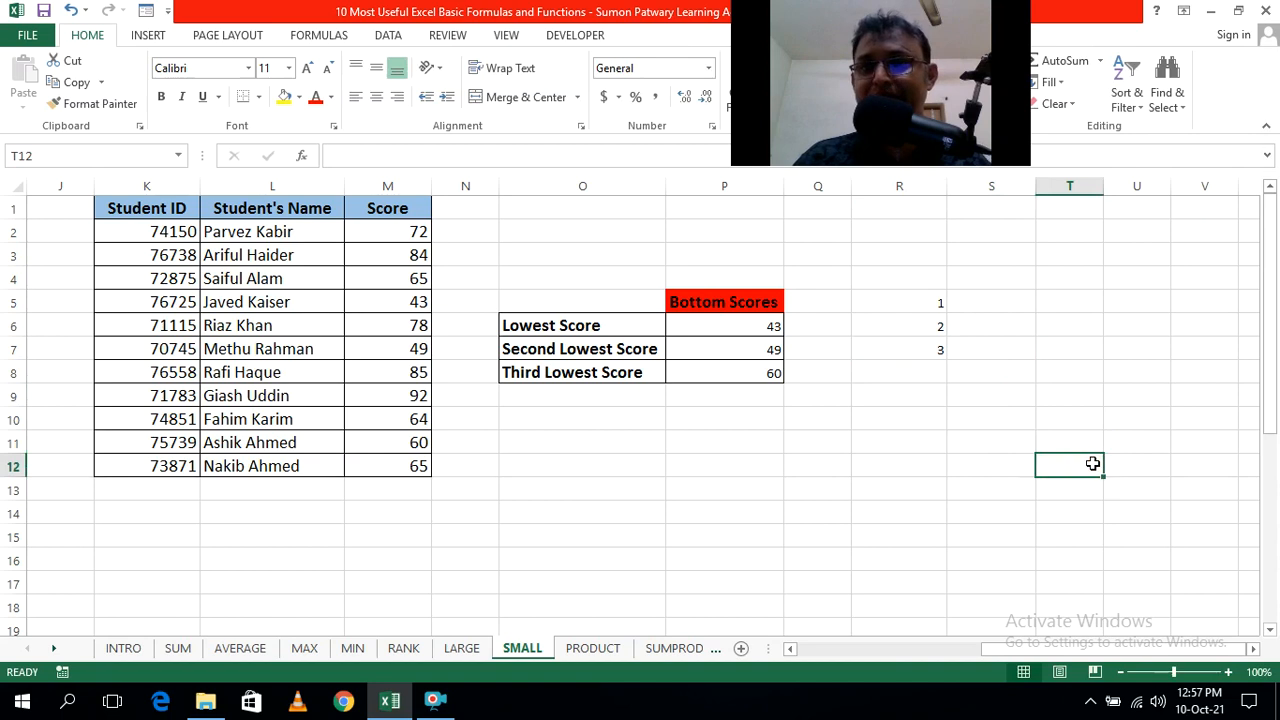
Step: Enter =SMALL($M$2:$M$12,R5) in S5, using the absolute score range and the rank number in R5 as k
left_click(1000, 300)
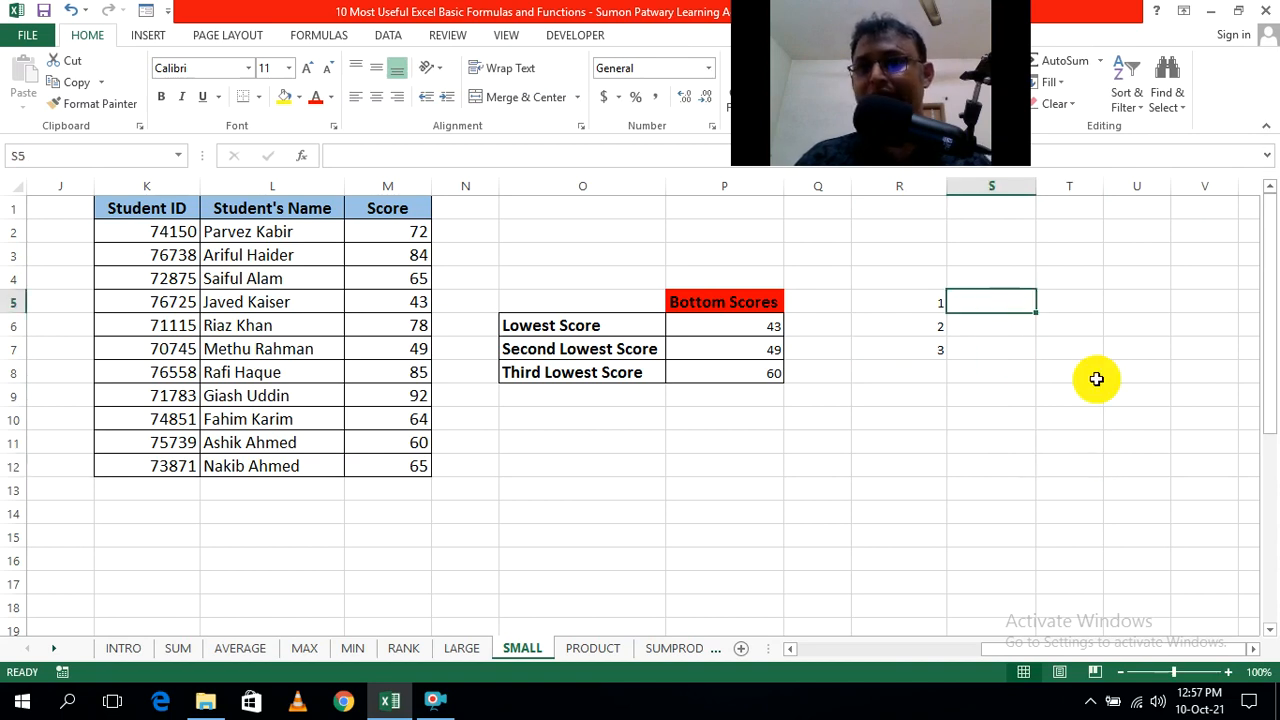
type("=")
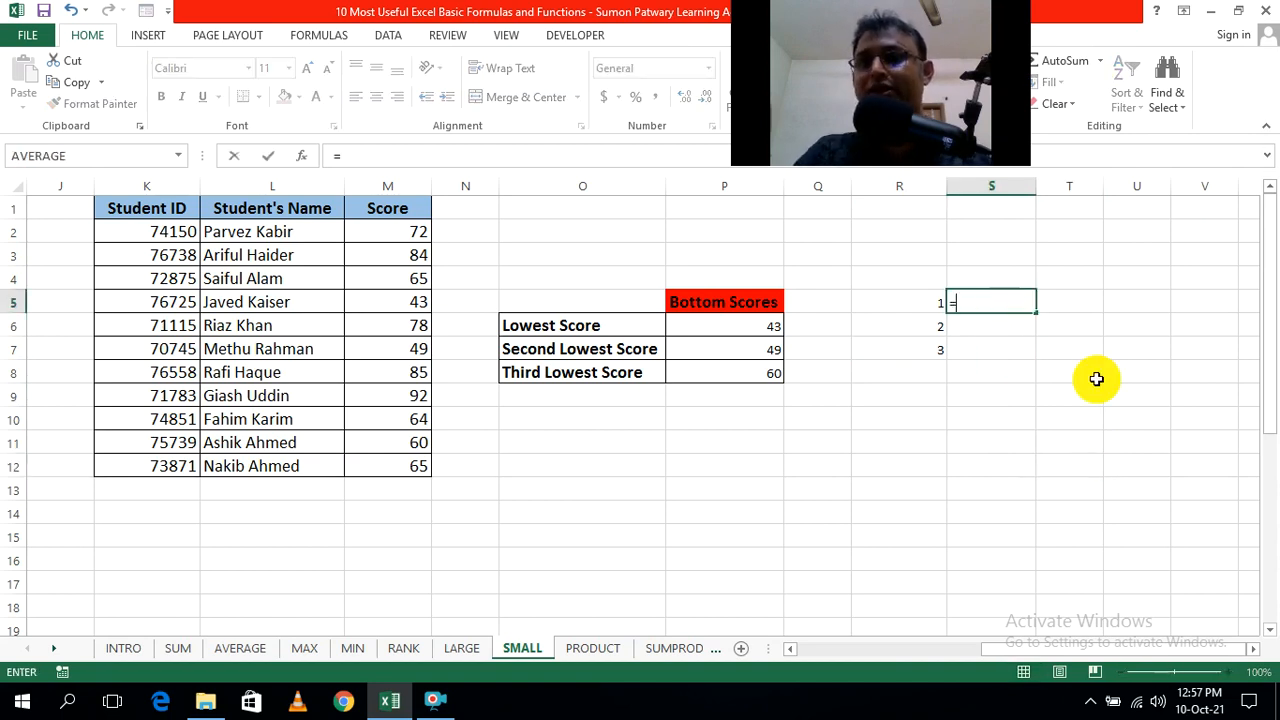
type("s")
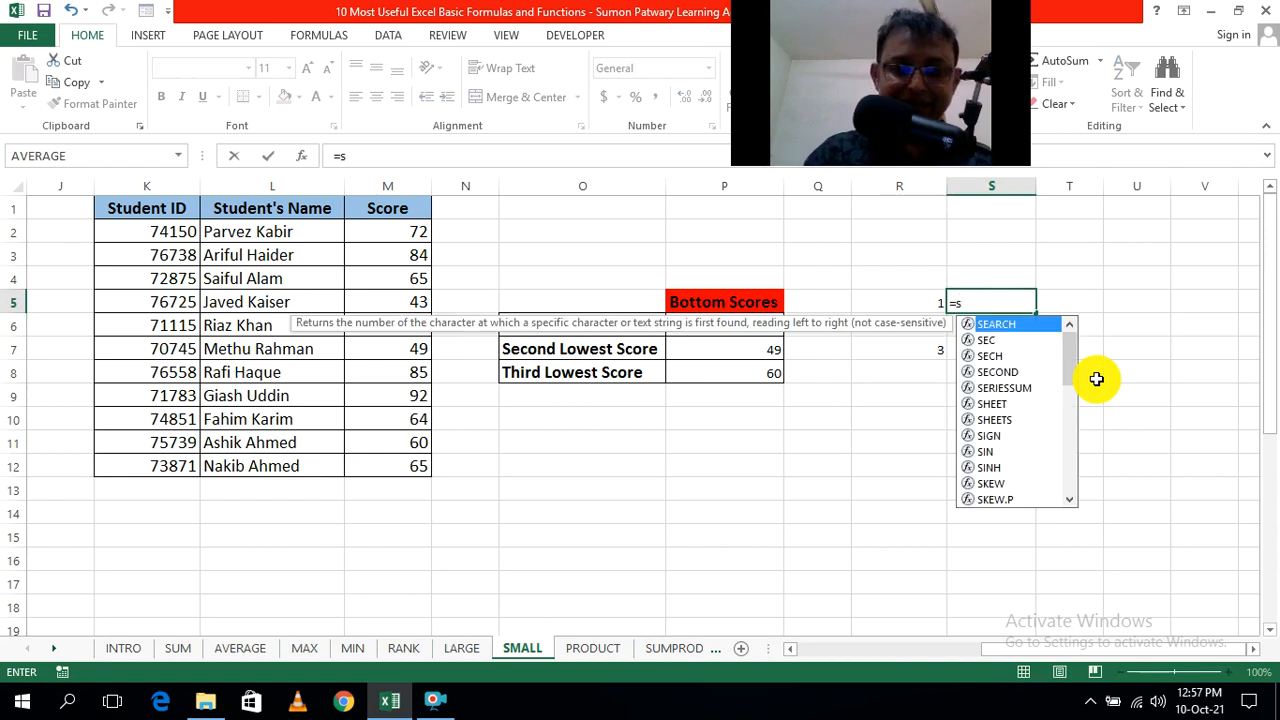
type("ma")
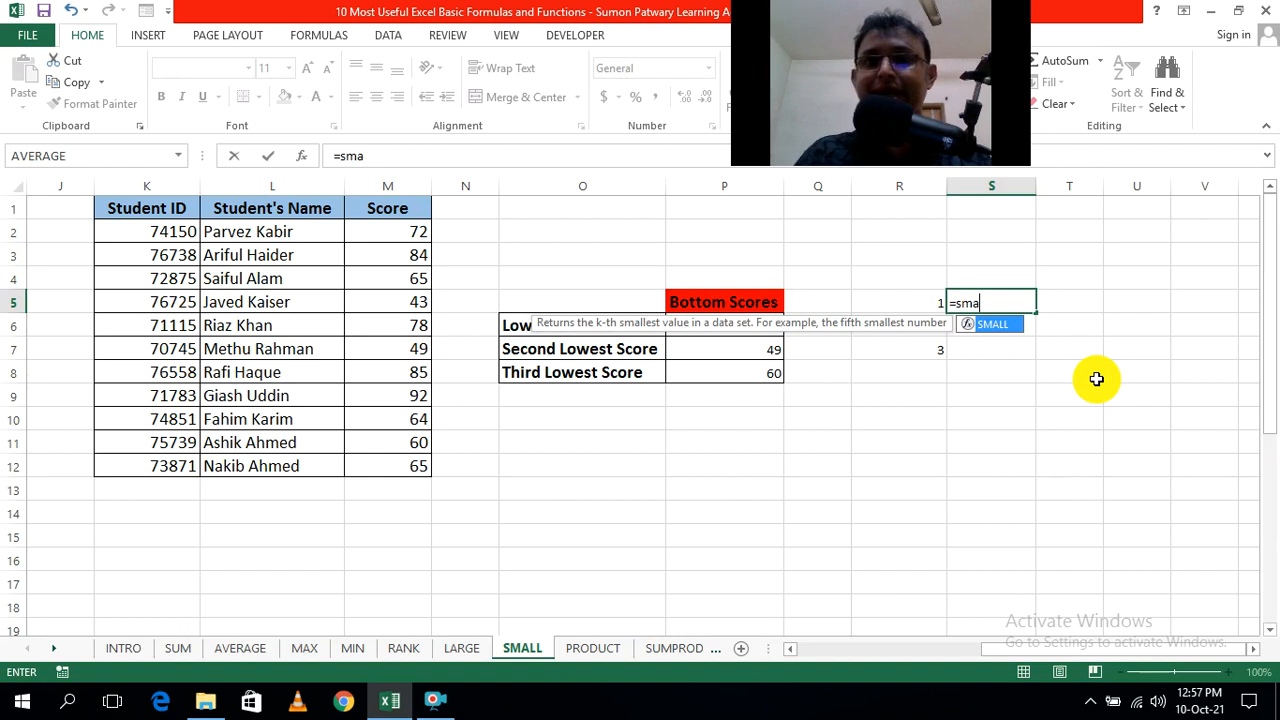
key("Tab")
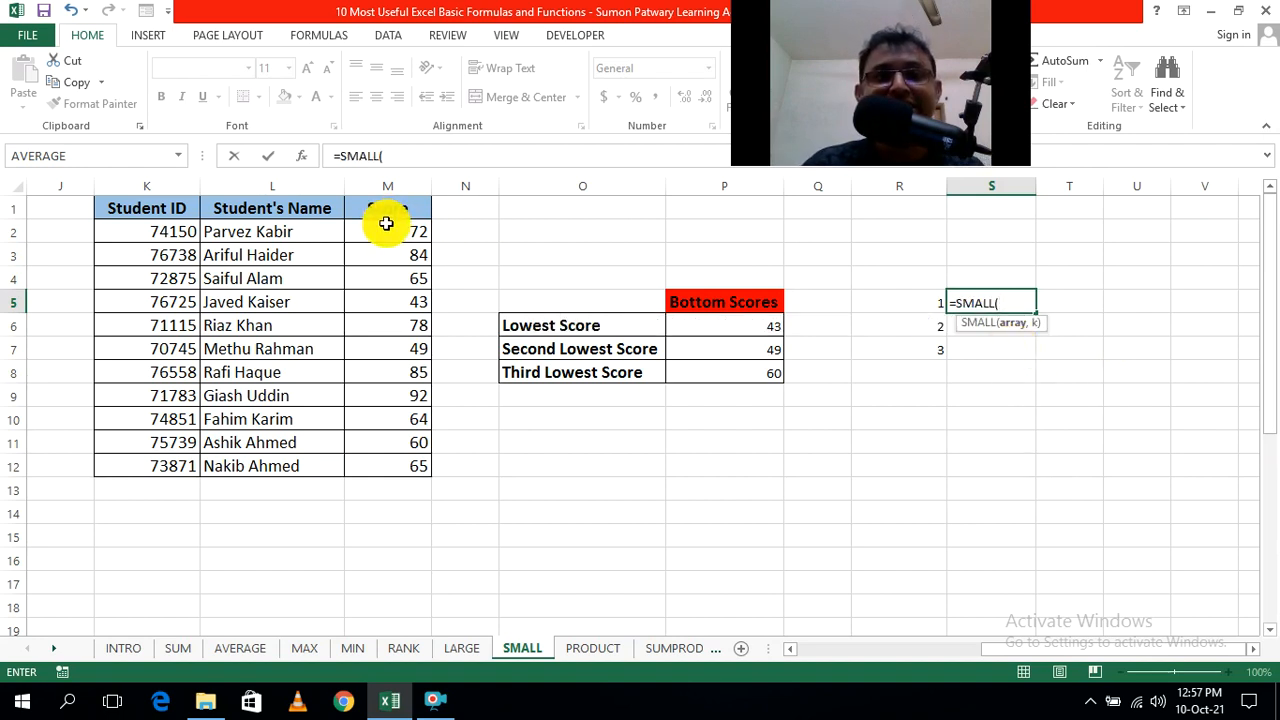
left_click_drag(386, 225, 407, 458)
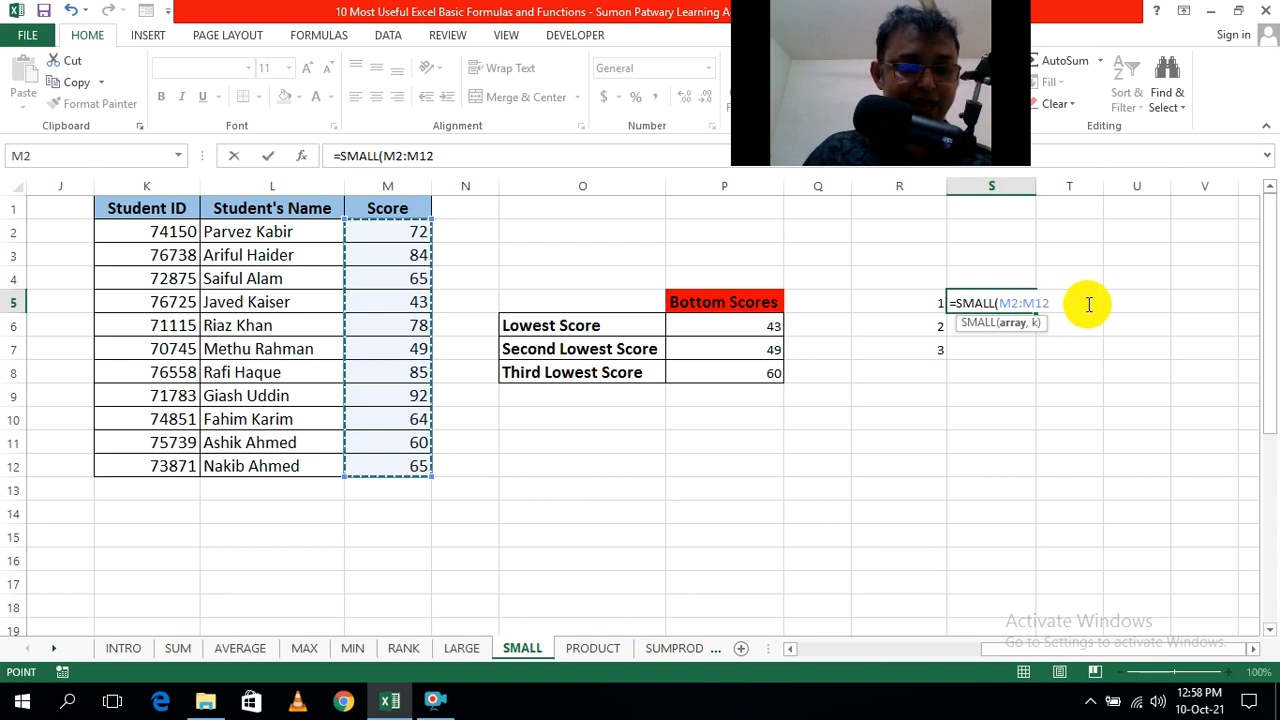
key("F4")
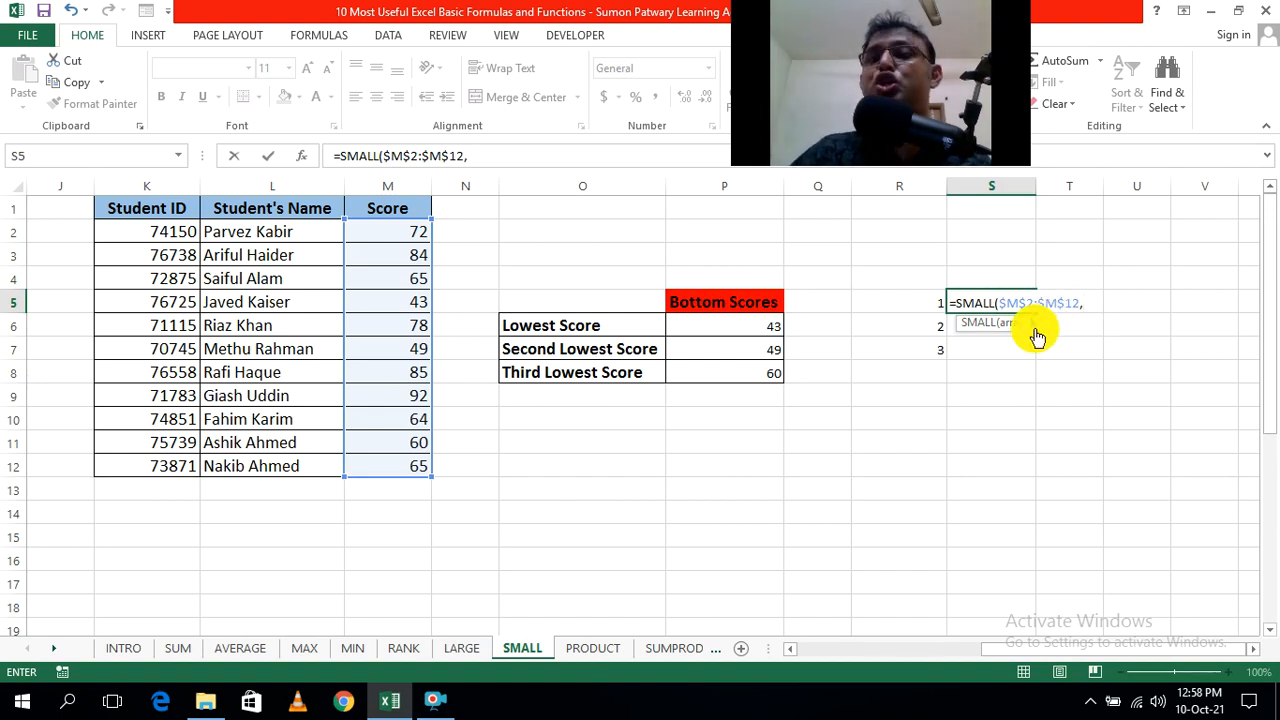
left_click(913, 303)
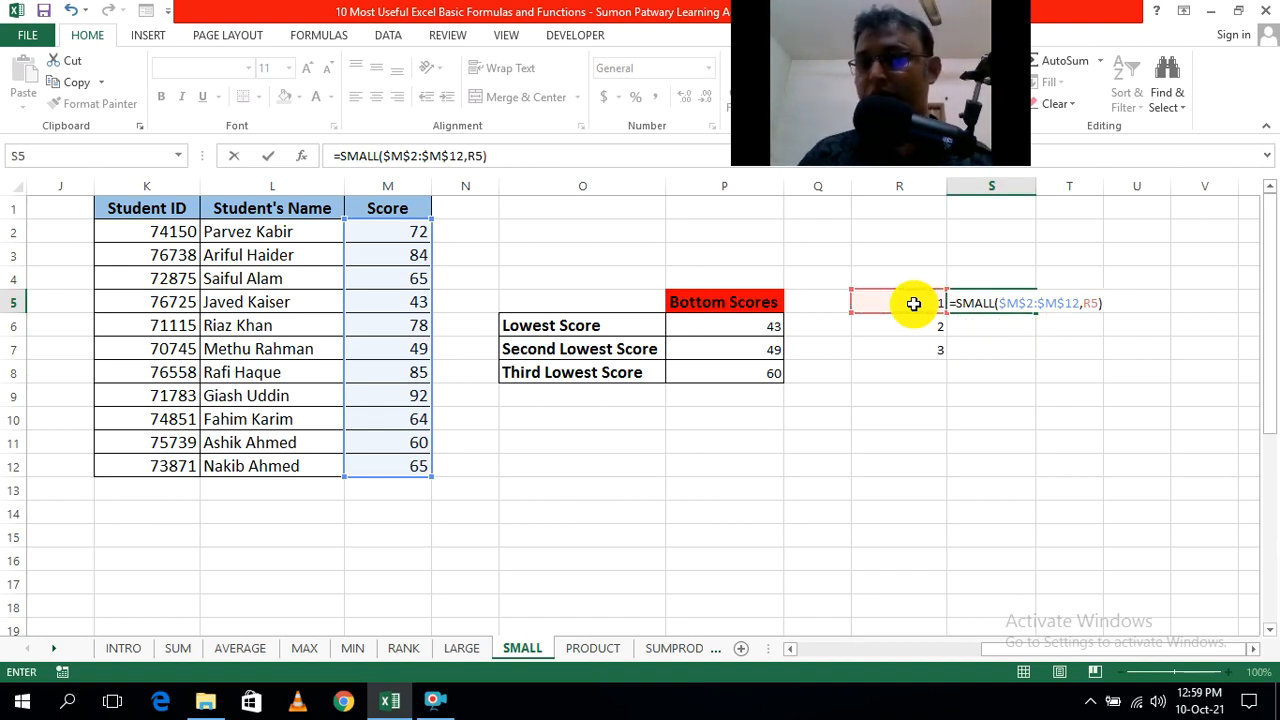
key("ctrl+Return")
left_click(1086, 378)
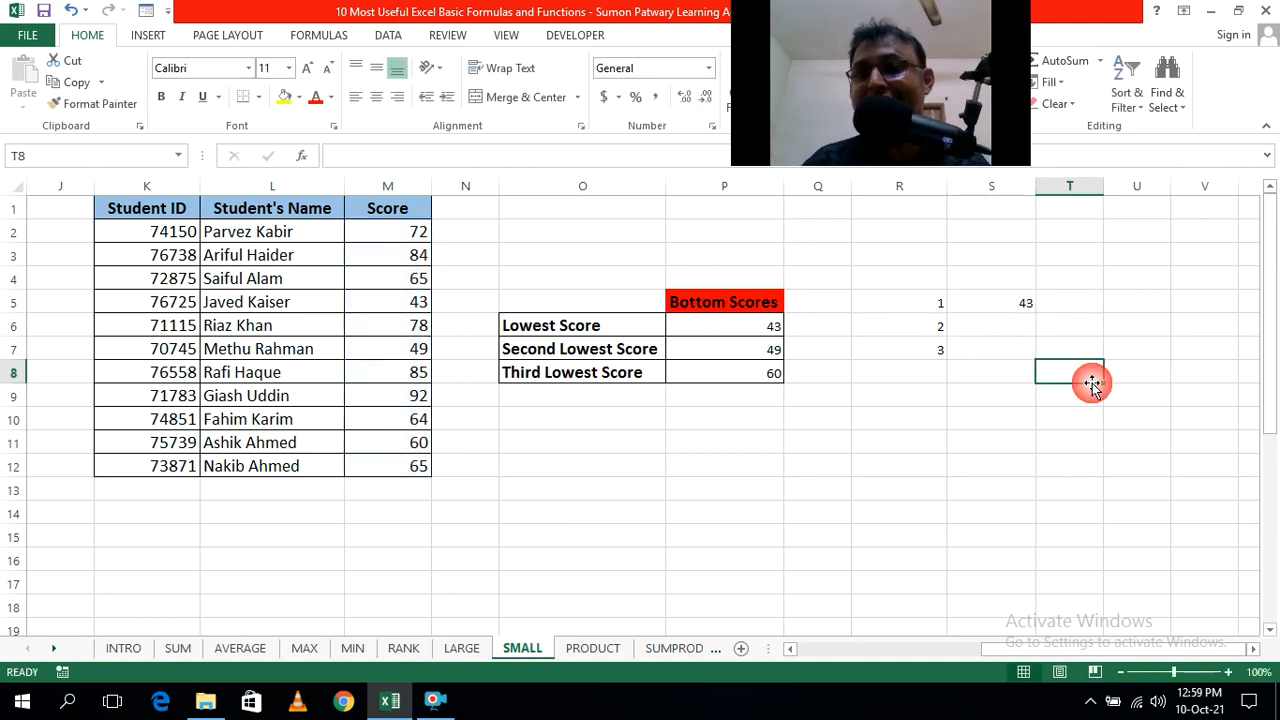
Step: Fill the SMALL formula in S5 down through S7 for the remaining rank numbers
left_click(1004, 311)
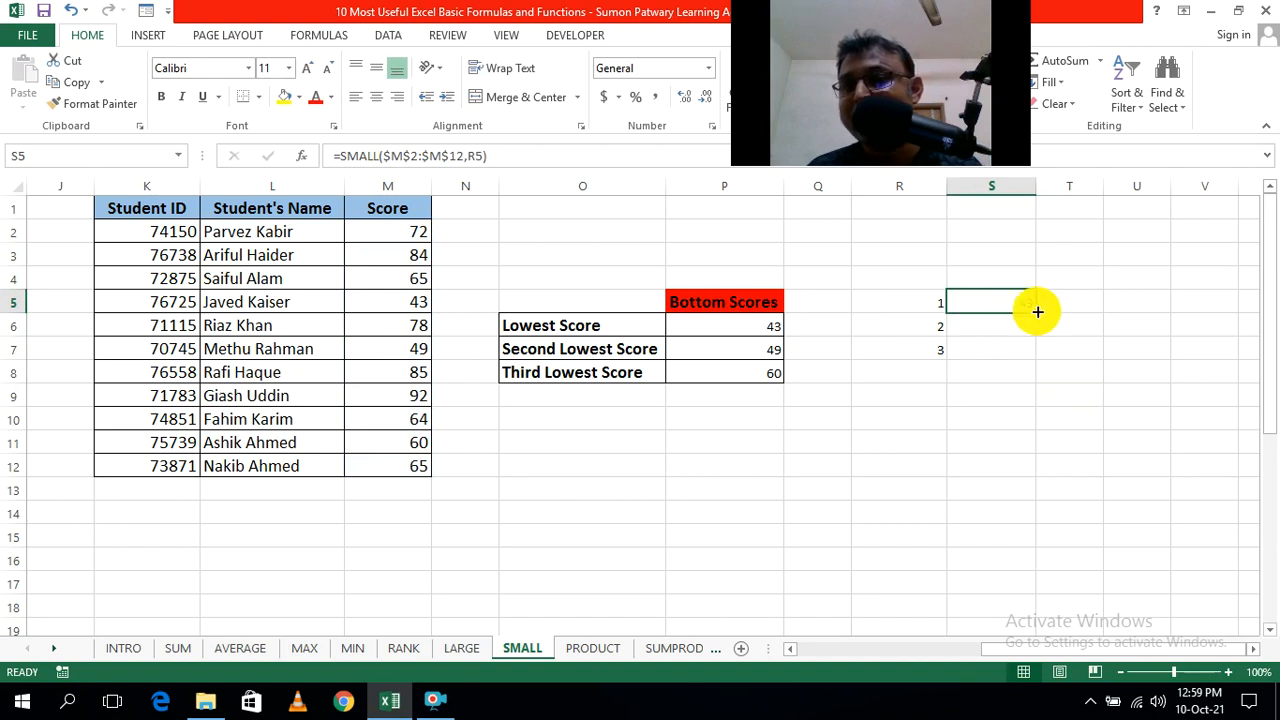
left_click_drag(1037, 313, 1036, 358)
left_click(1100, 440)
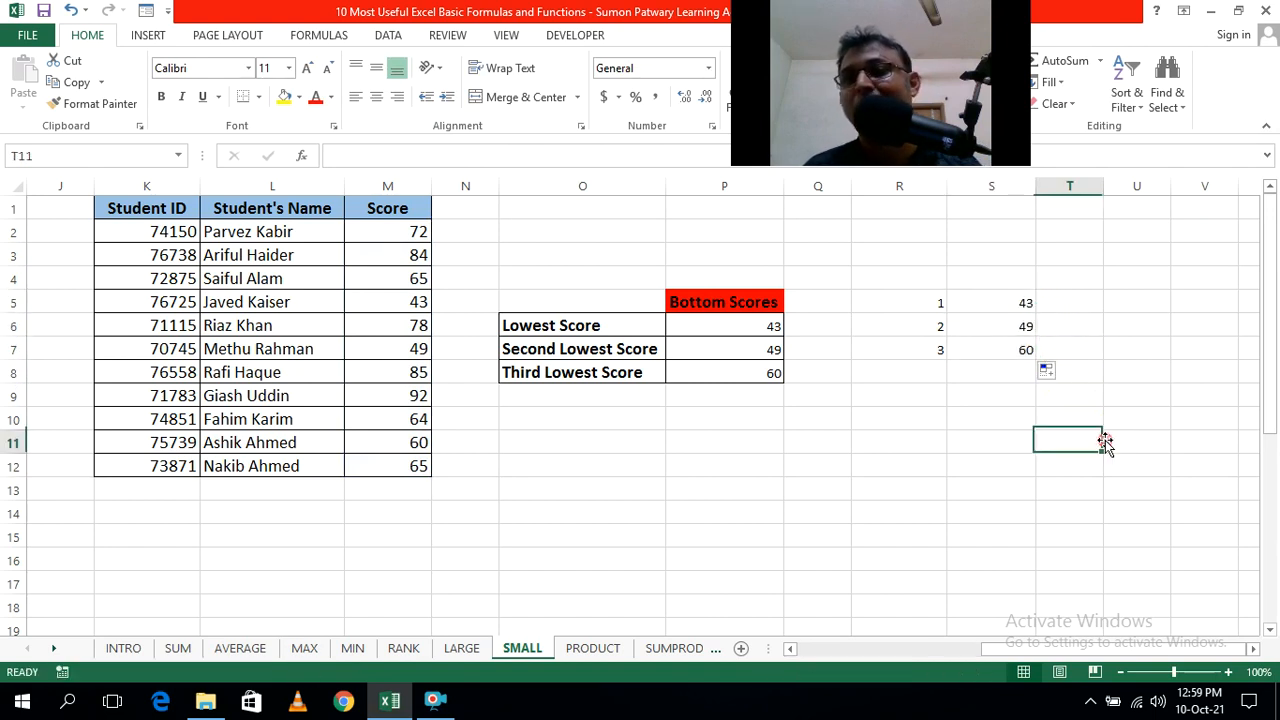
left_click(920, 560)
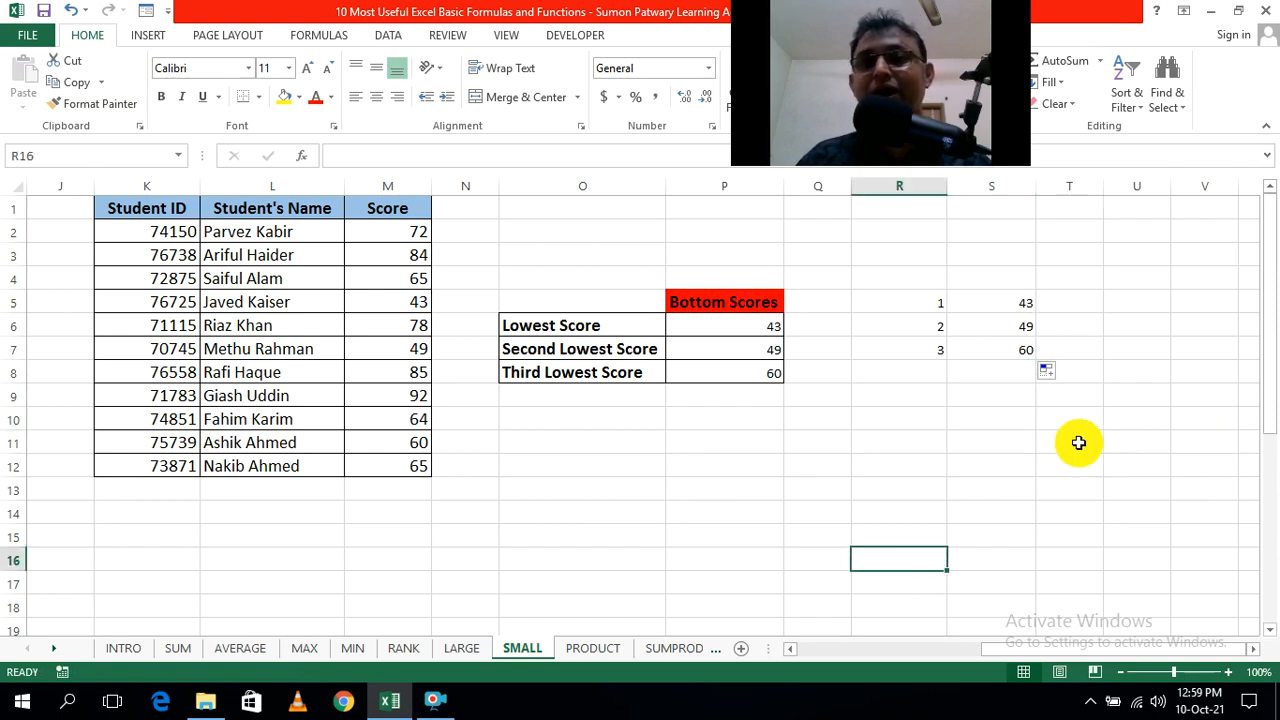
left_click(1112, 432)
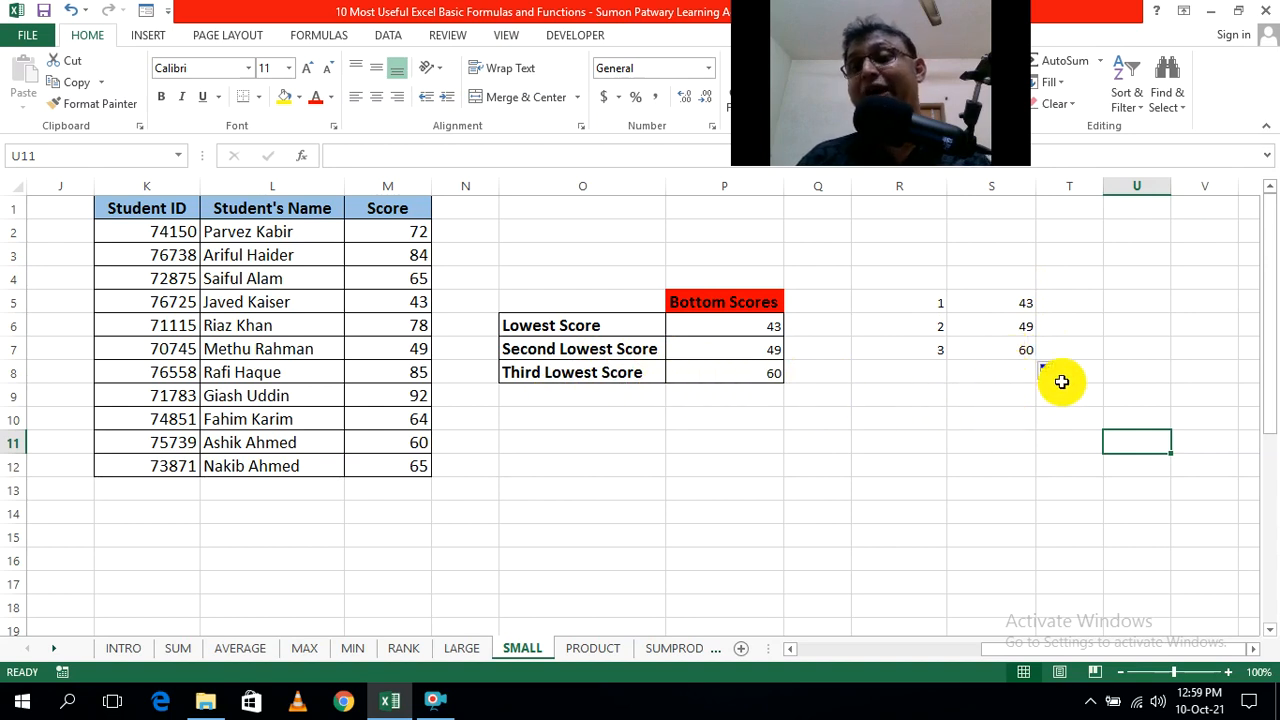
left_click(989, 413)
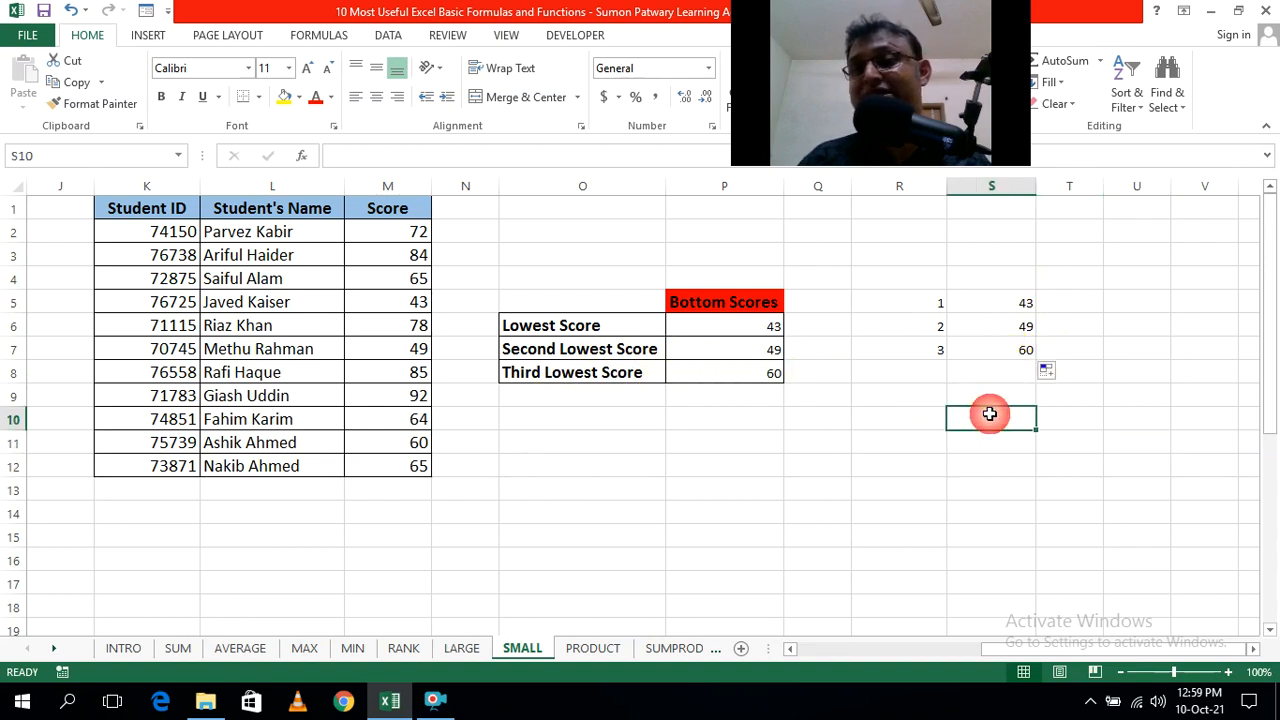
left_click(400, 158)
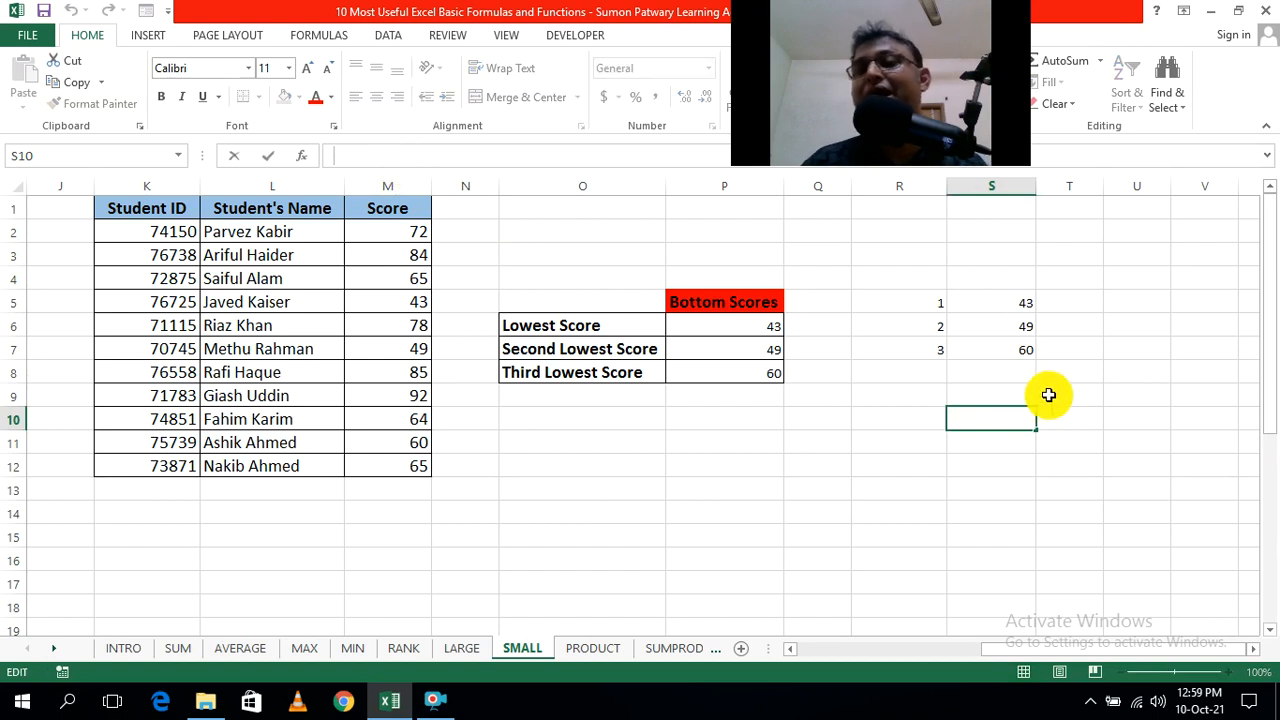
left_click(963, 492)
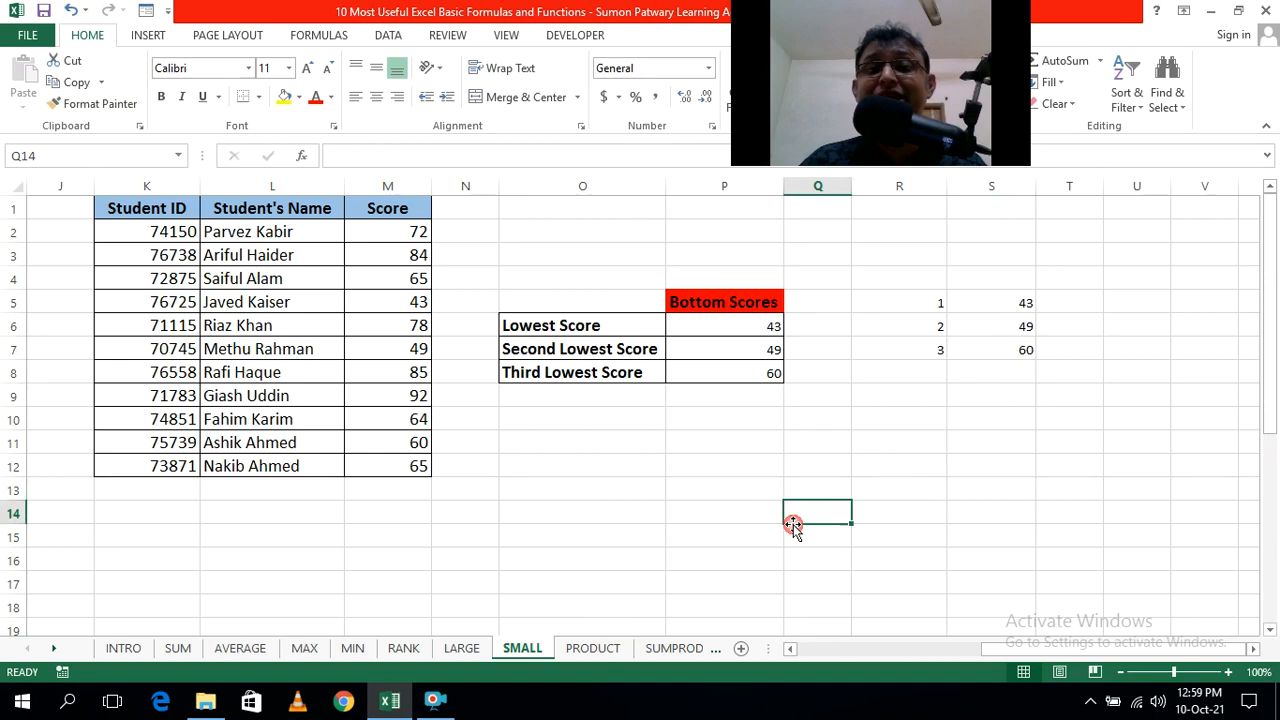
Step: Switch to the PRODUCT worksheet
left_click(600, 647)
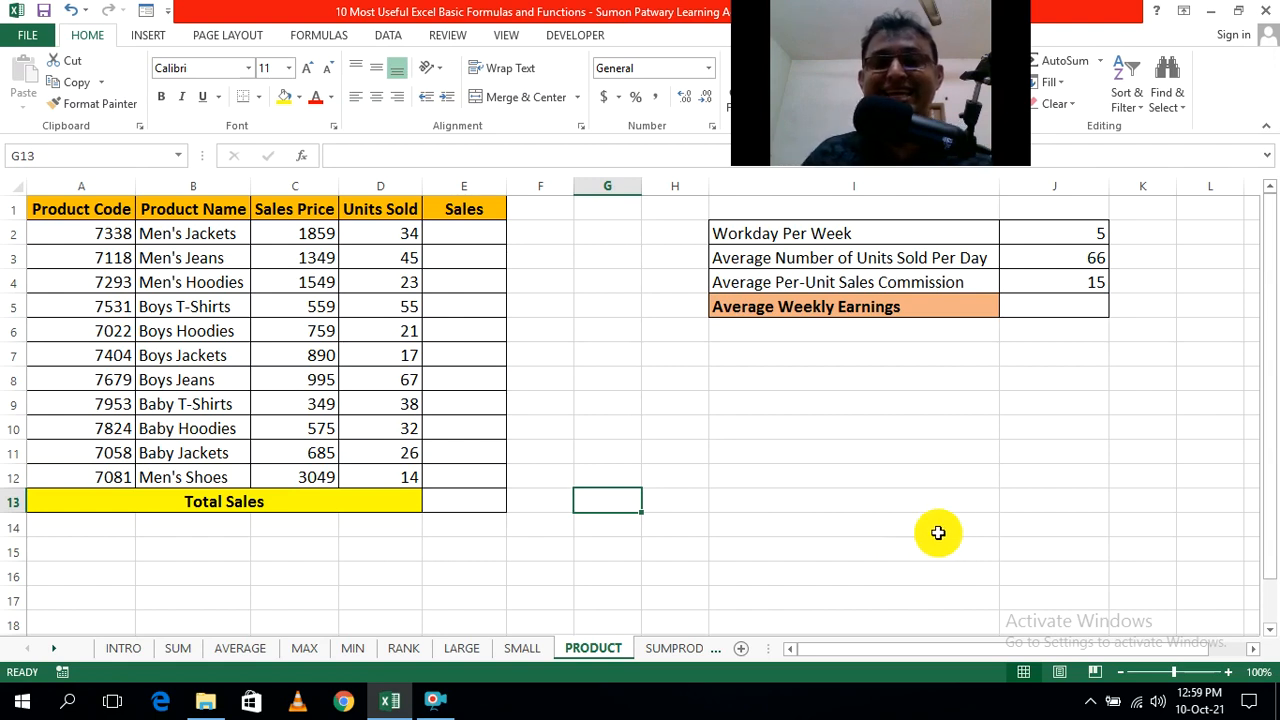
left_click(940, 528)
left_click(624, 481)
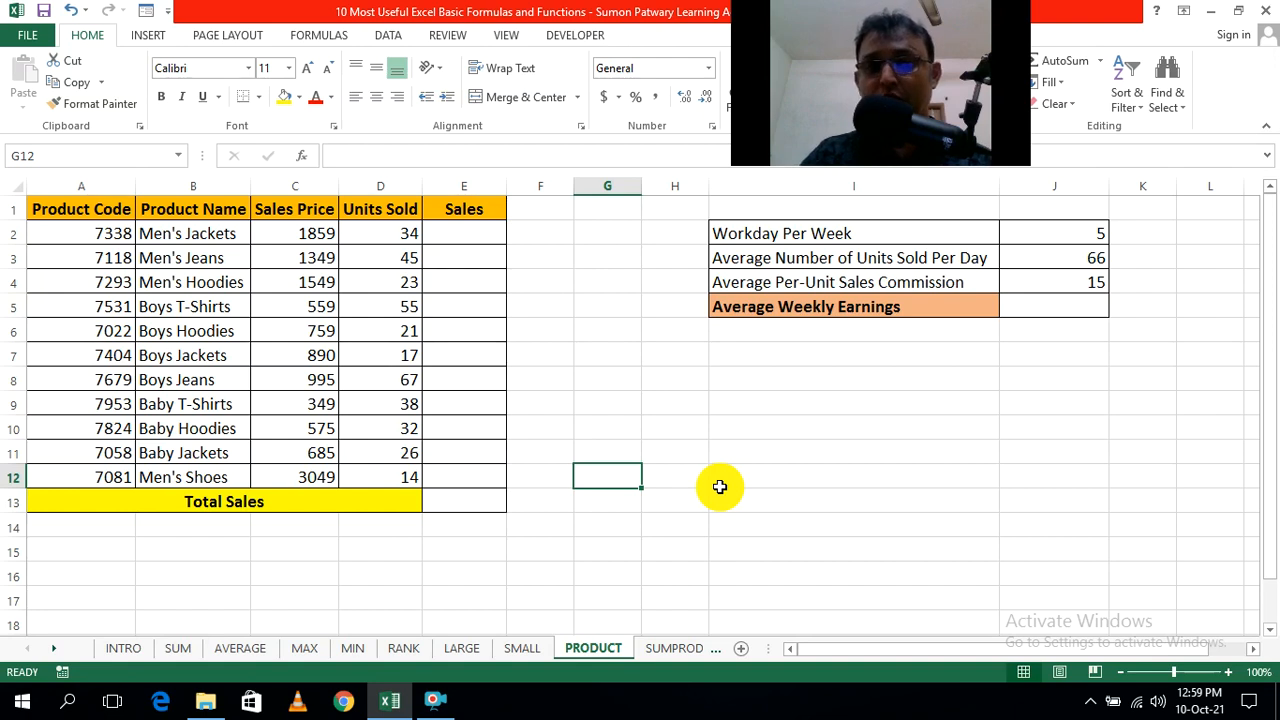
type("=pr")
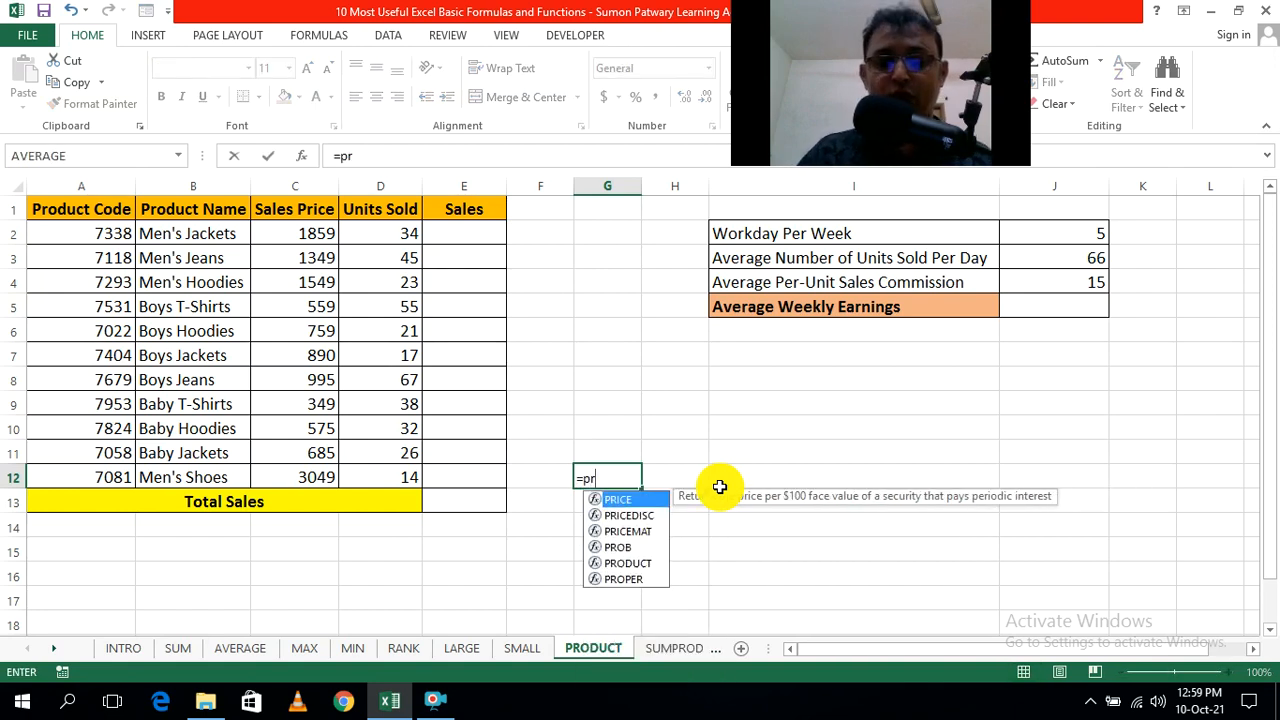
type("oduct")
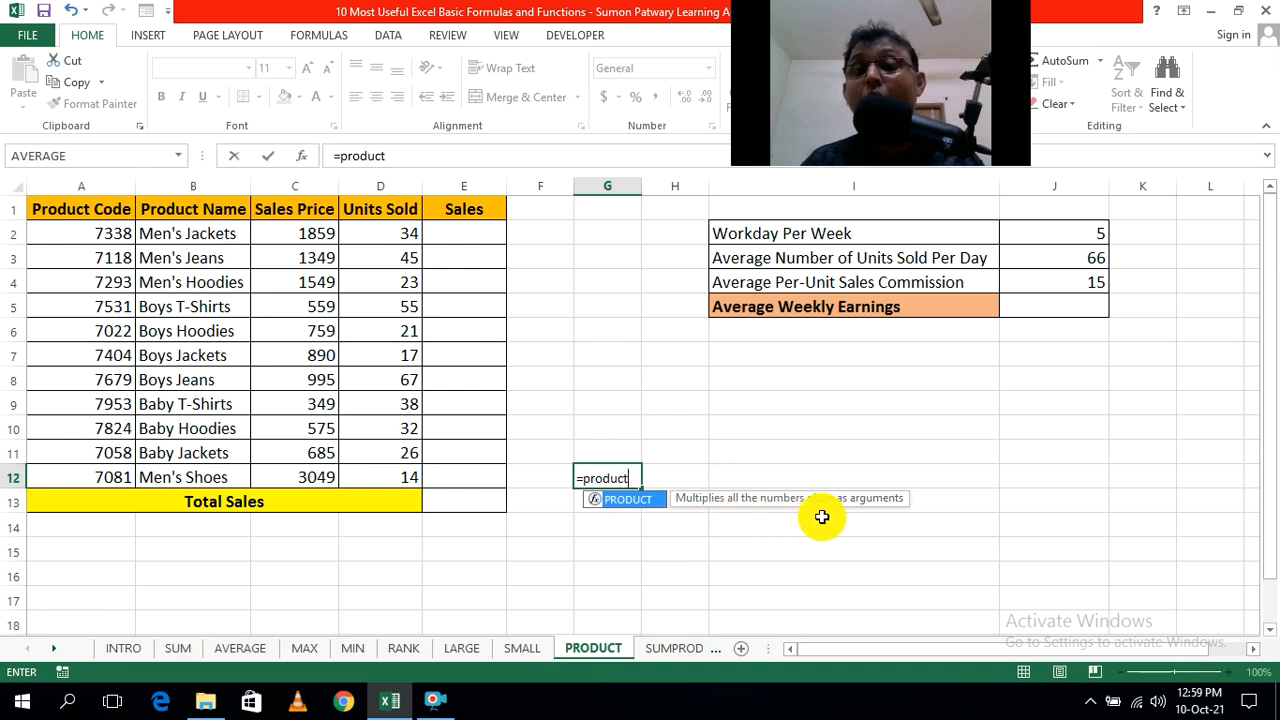
key("Escape")
left_click(894, 520)
Step: Enter the sample numbers 2, 4 and 4 in cells D17 through D19, below the Total Sales row
scroll(846, 547, "down", 1)
scroll(846, 547, "down", 4)
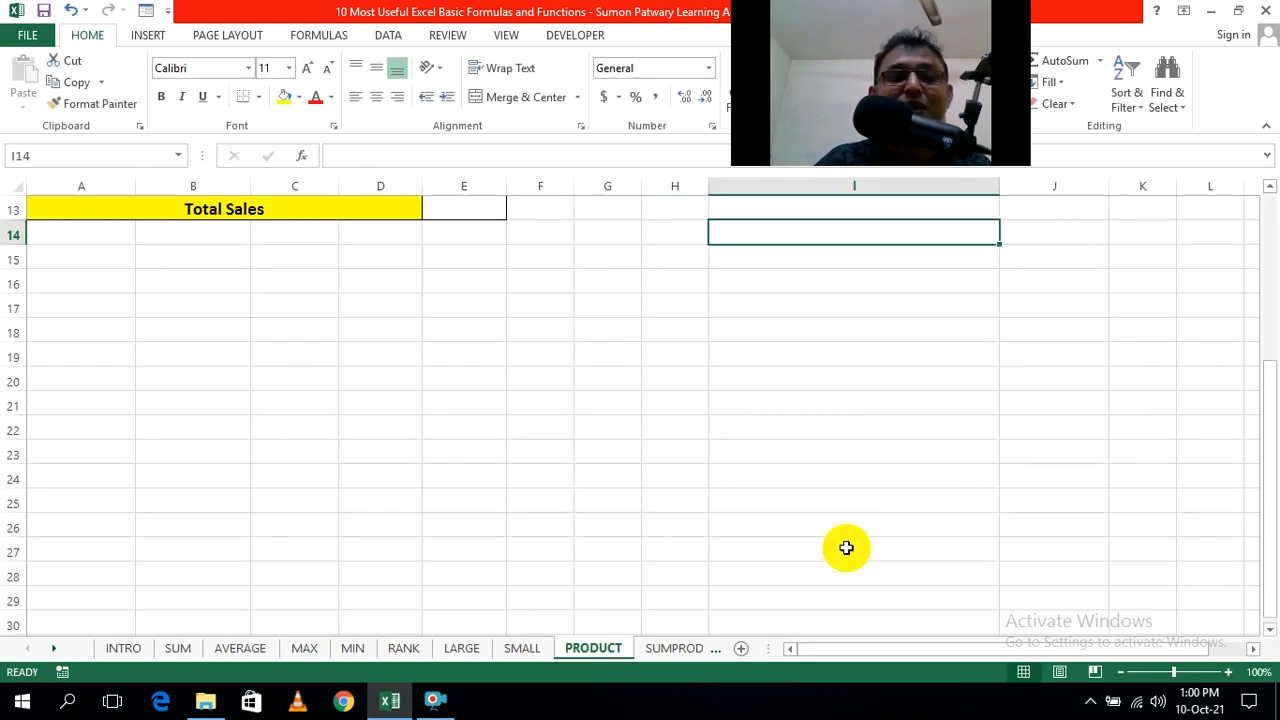
left_click(380, 309)
type("2")
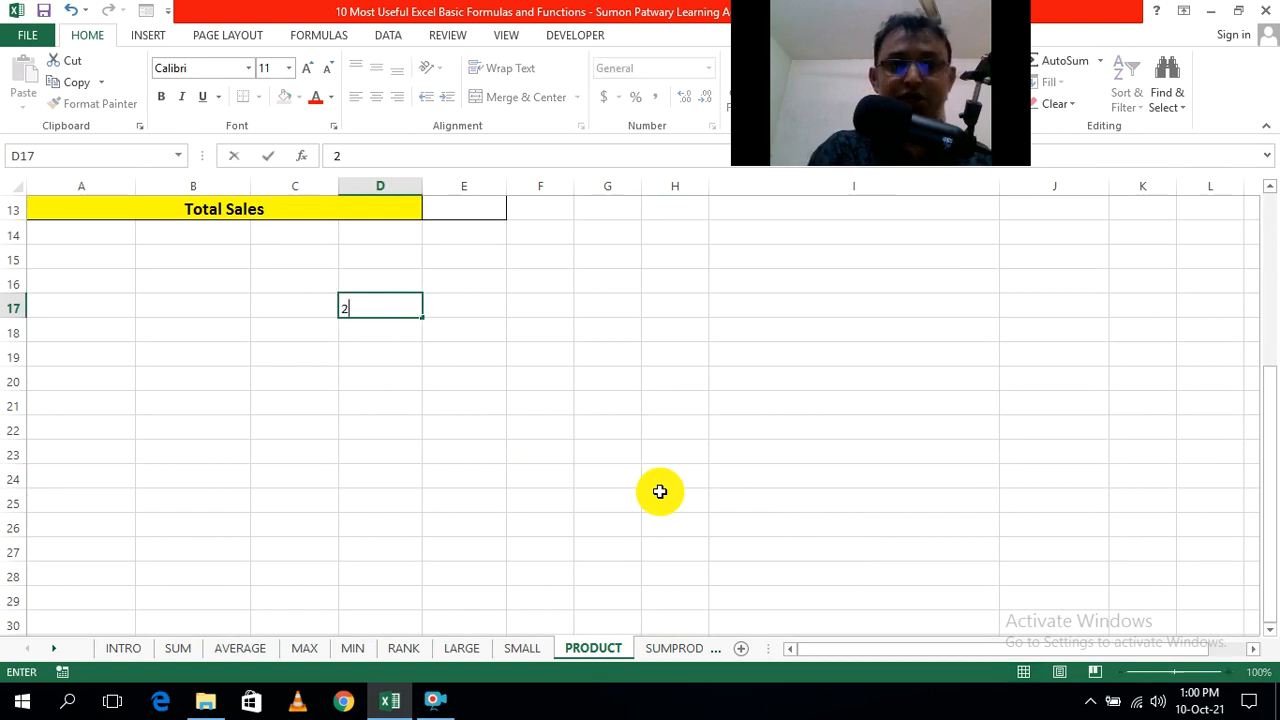
left_click(659, 492)
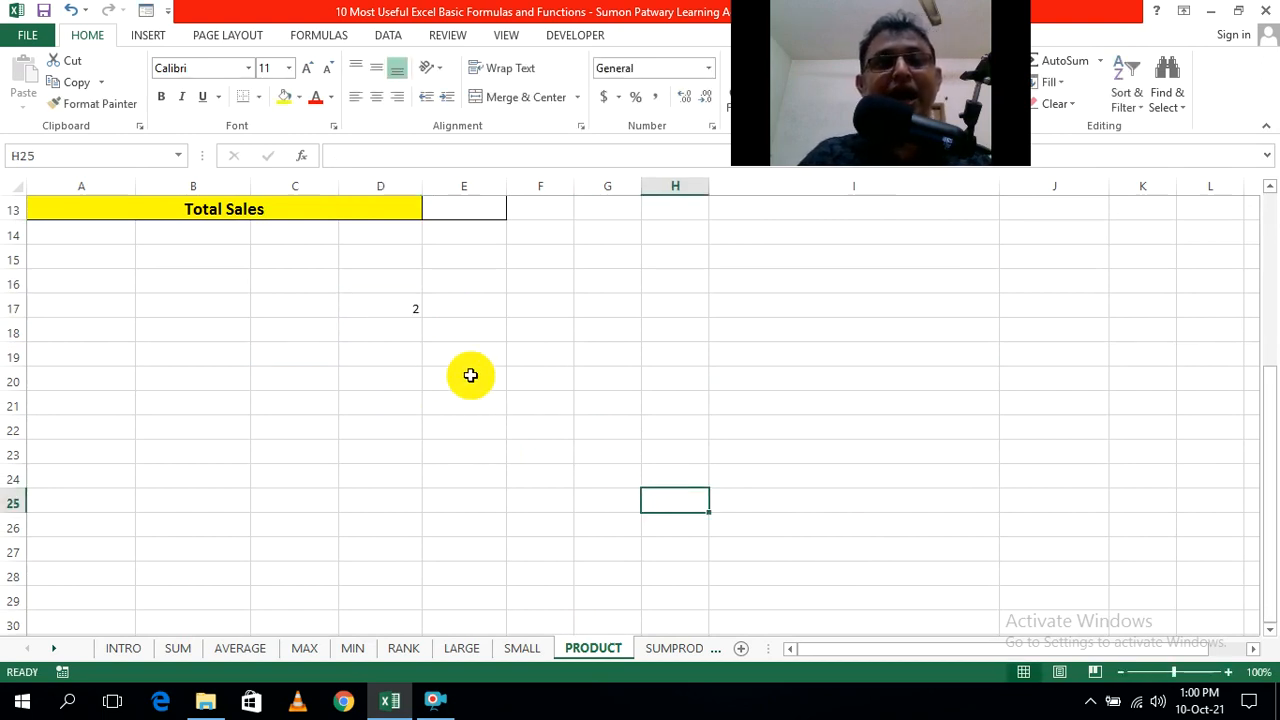
left_click(410, 334)
type("4")
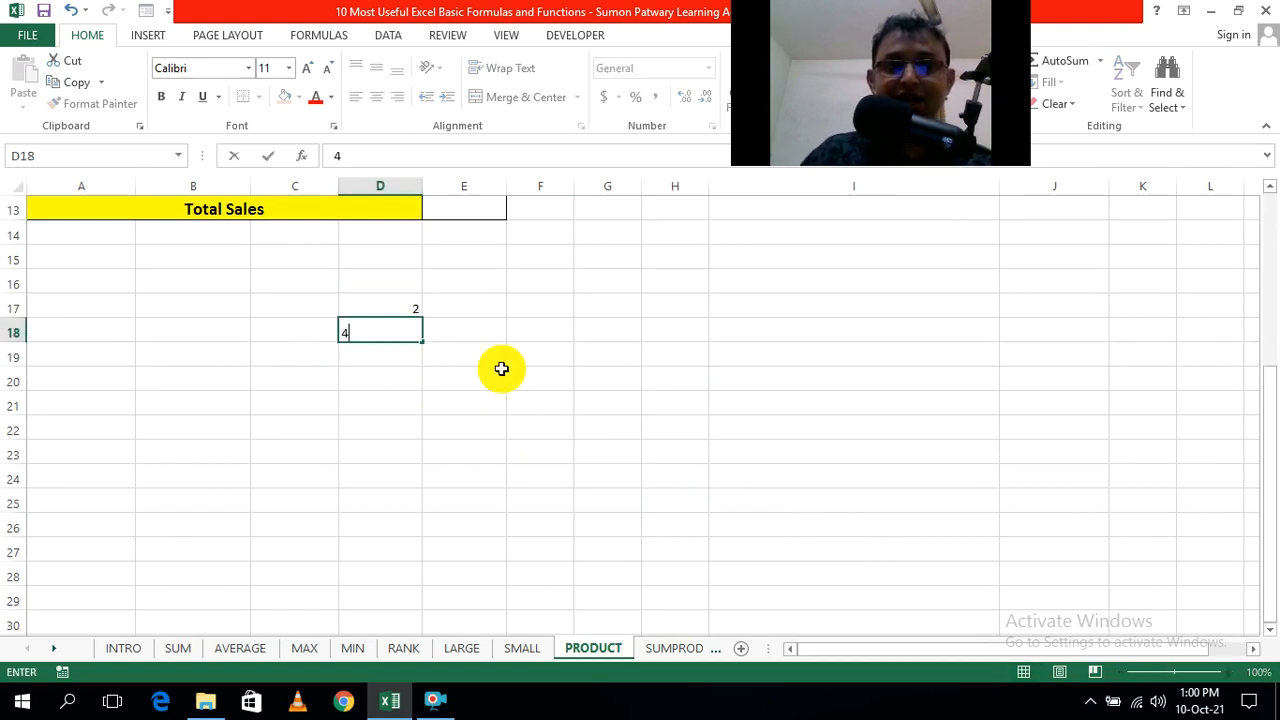
left_click(501, 371)
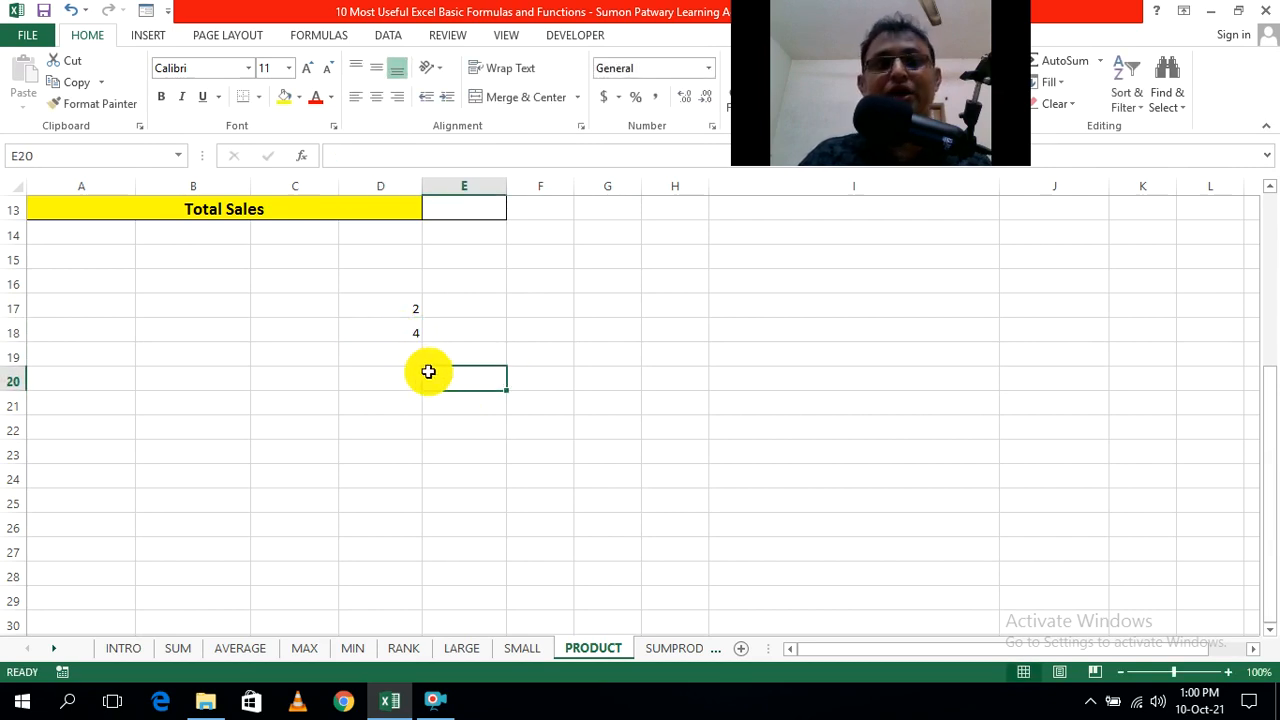
left_click(402, 353)
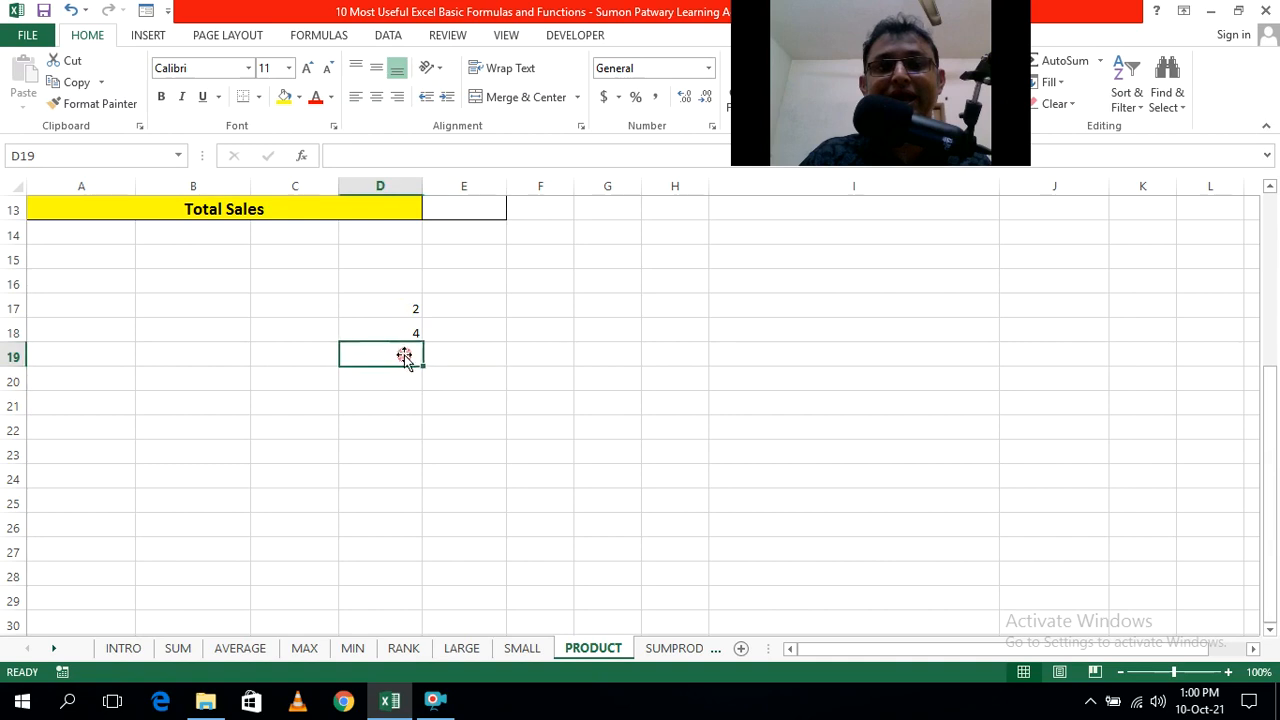
type("4")
left_click(531, 402)
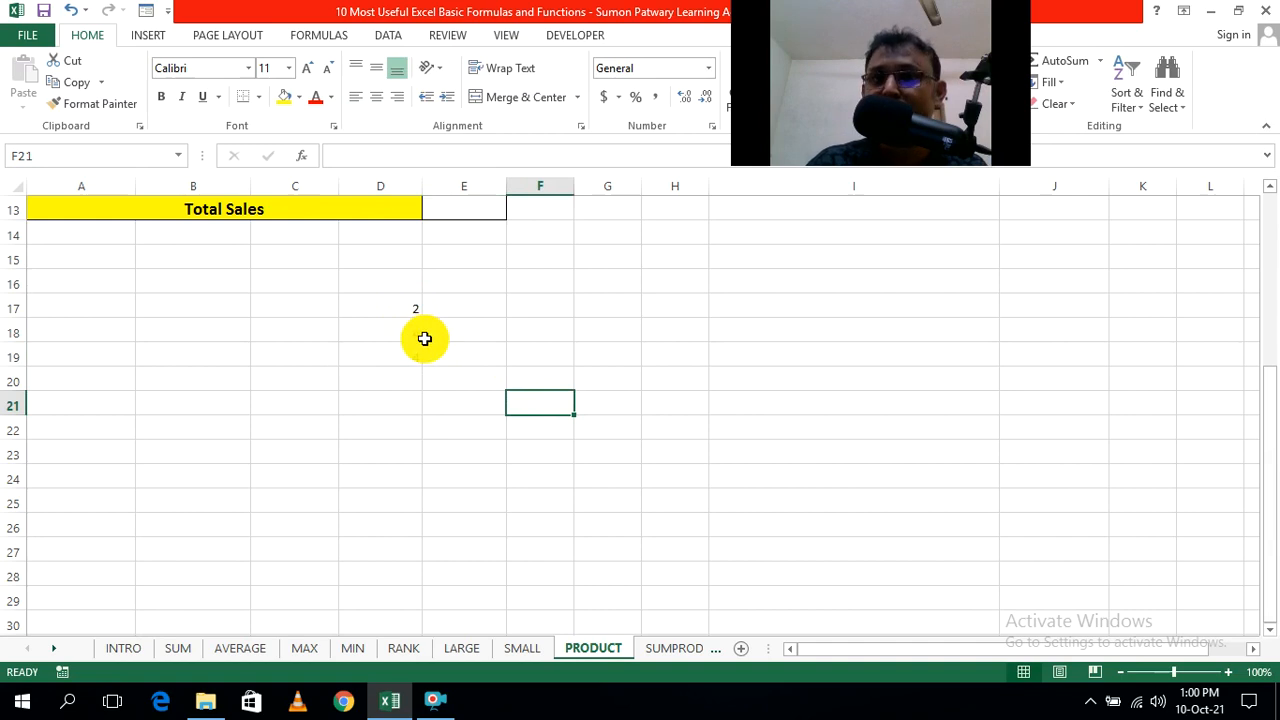
Step: Add up the three sample numbers in D20 with =SUM(D17:D19)
left_click(431, 404)
left_click(397, 378)
type("=s")
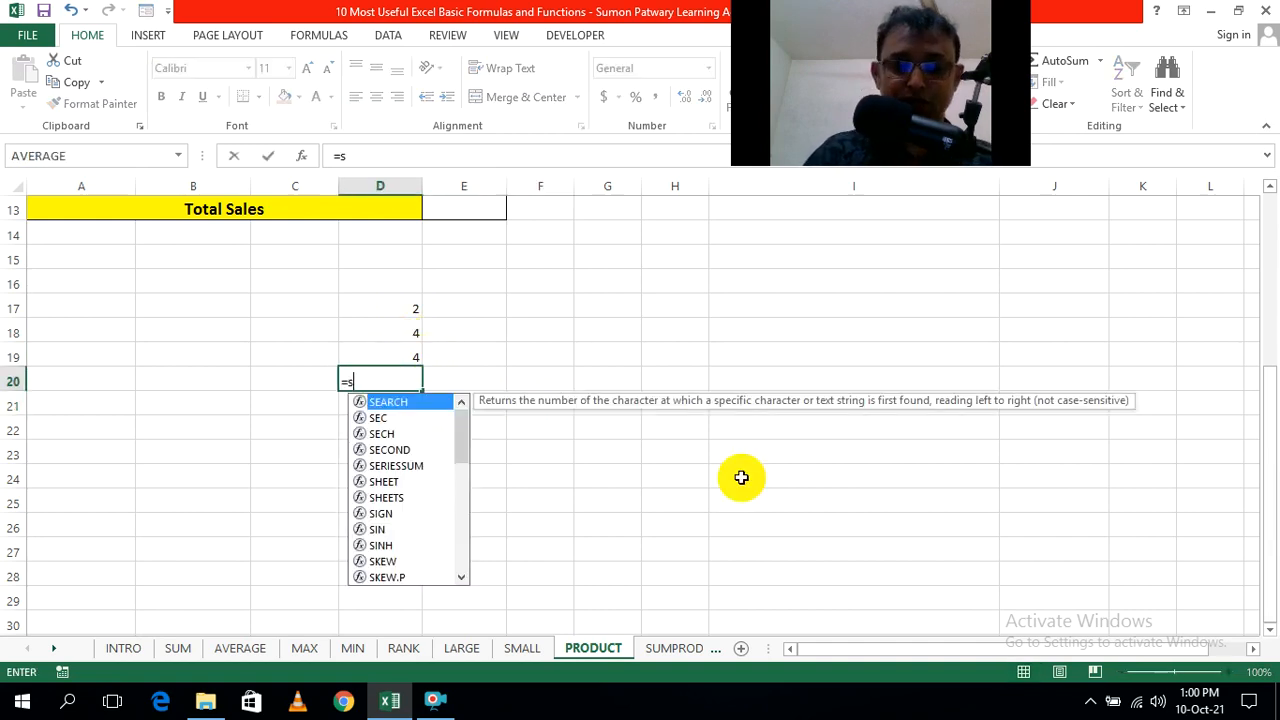
type("um")
key("Tab")
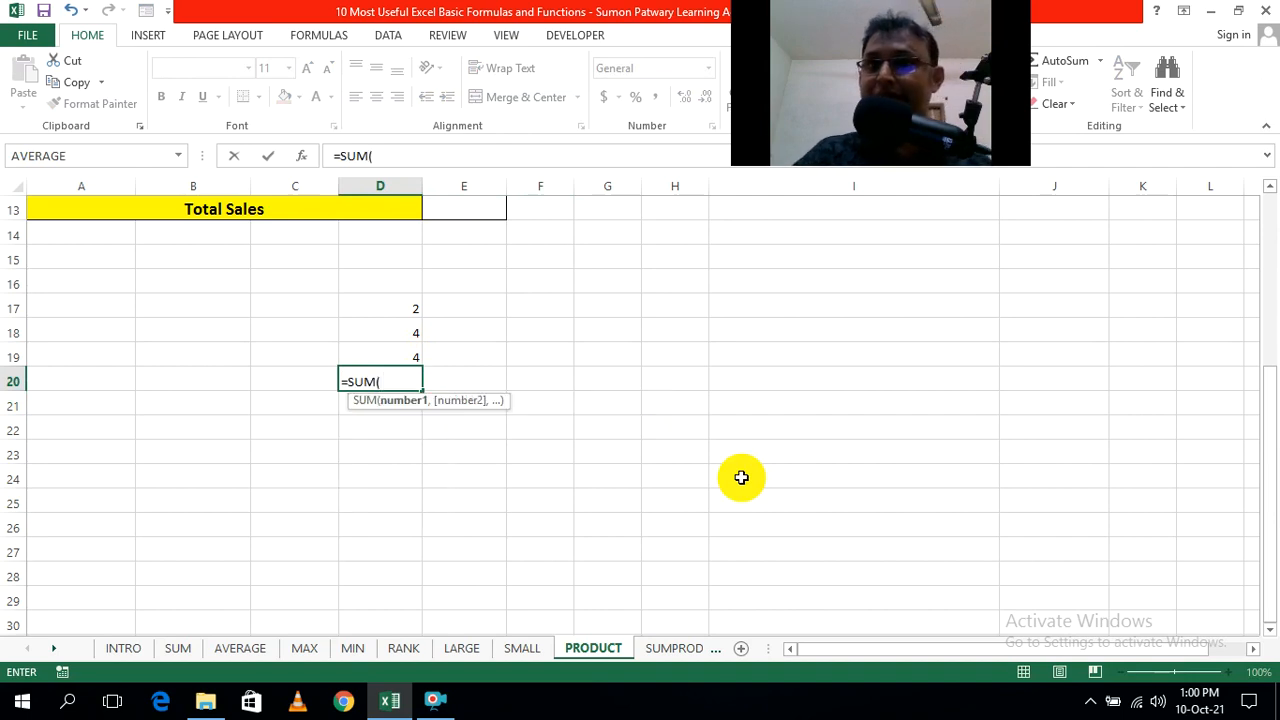
left_click_drag(397, 308, 403, 351)
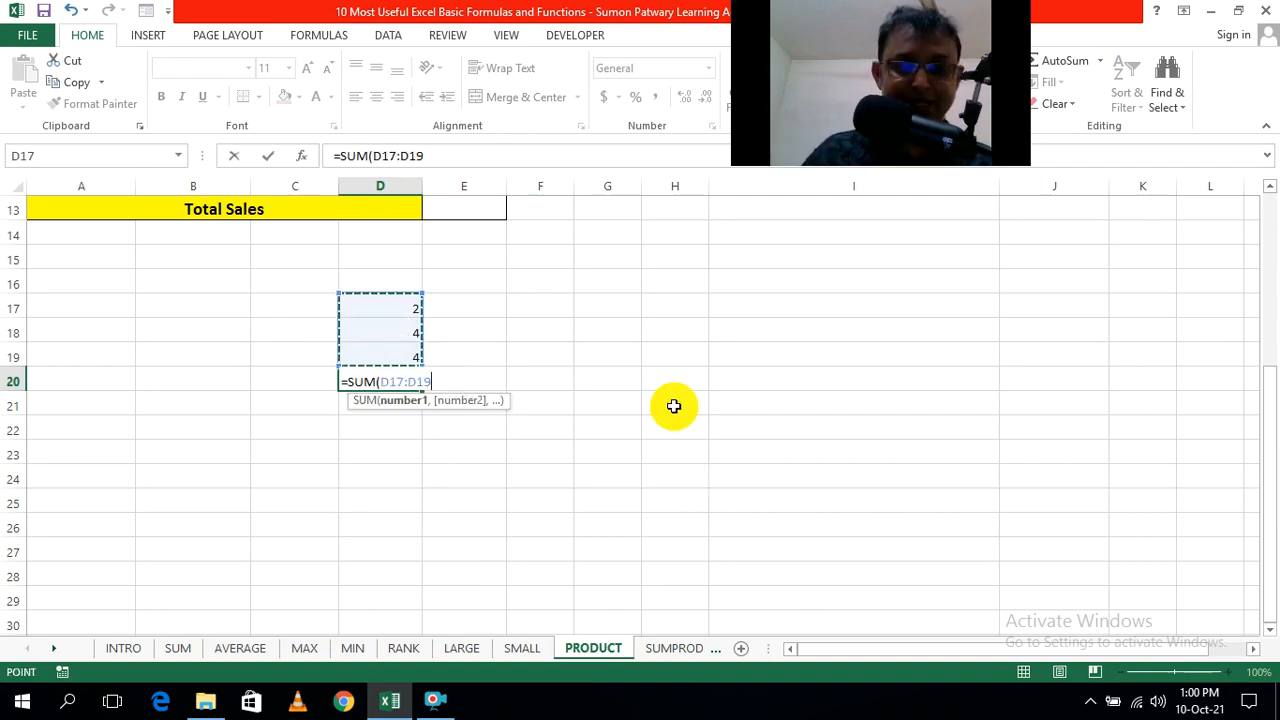
type(")")
key("ctrl+Return")
left_click(567, 451)
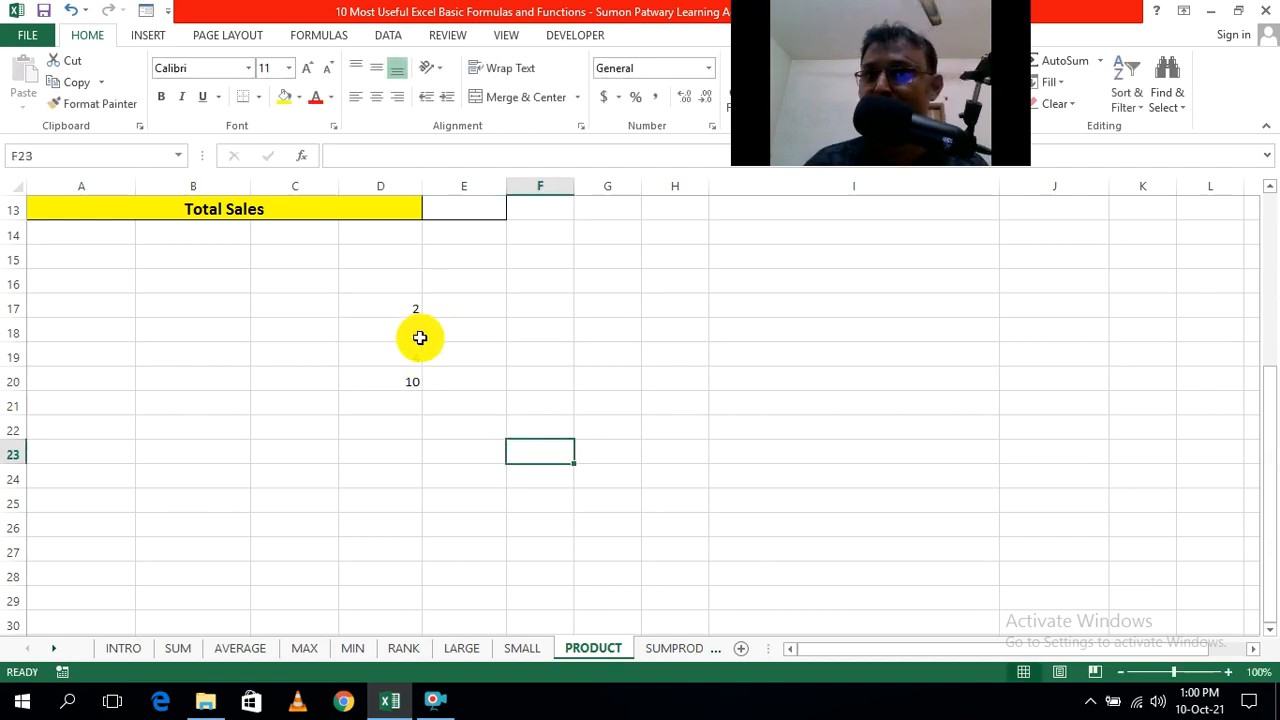
left_click(419, 455)
left_click(653, 428)
Step: Enter the same sample numbers 2, 4 and 4 in cells E17 through E19
left_click(486, 303)
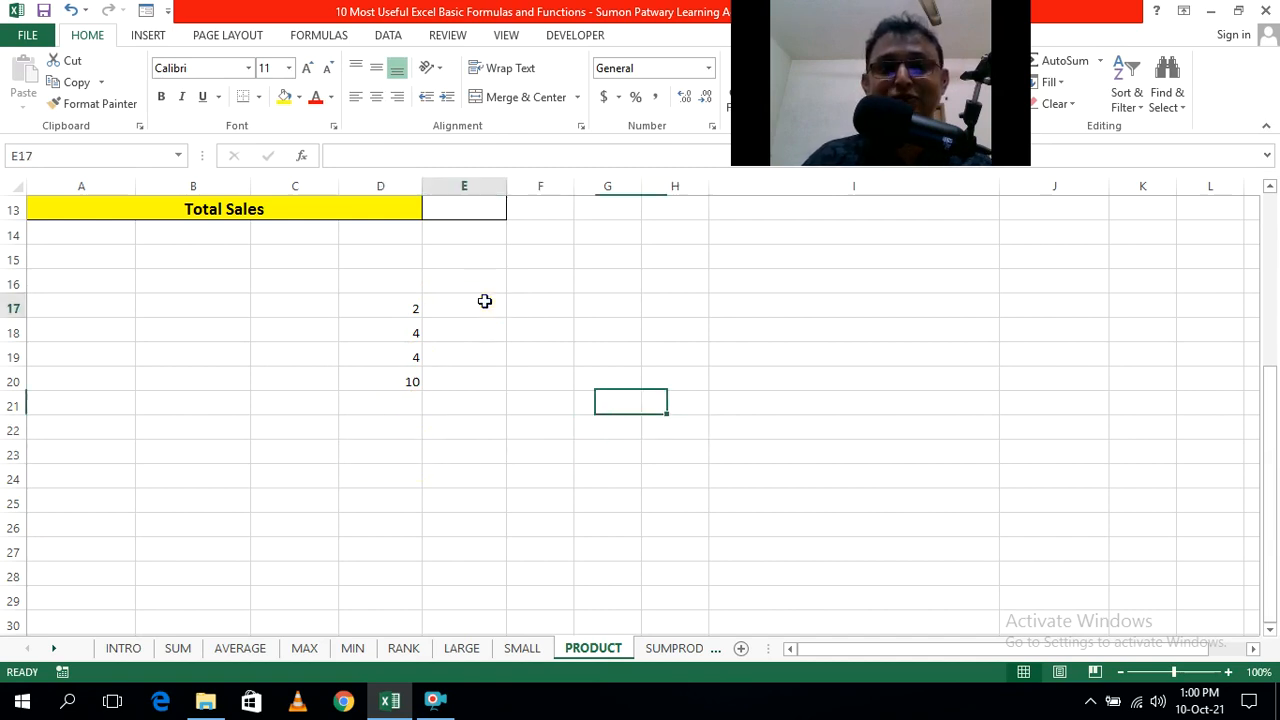
type("2")
left_click(611, 362)
left_click(474, 326)
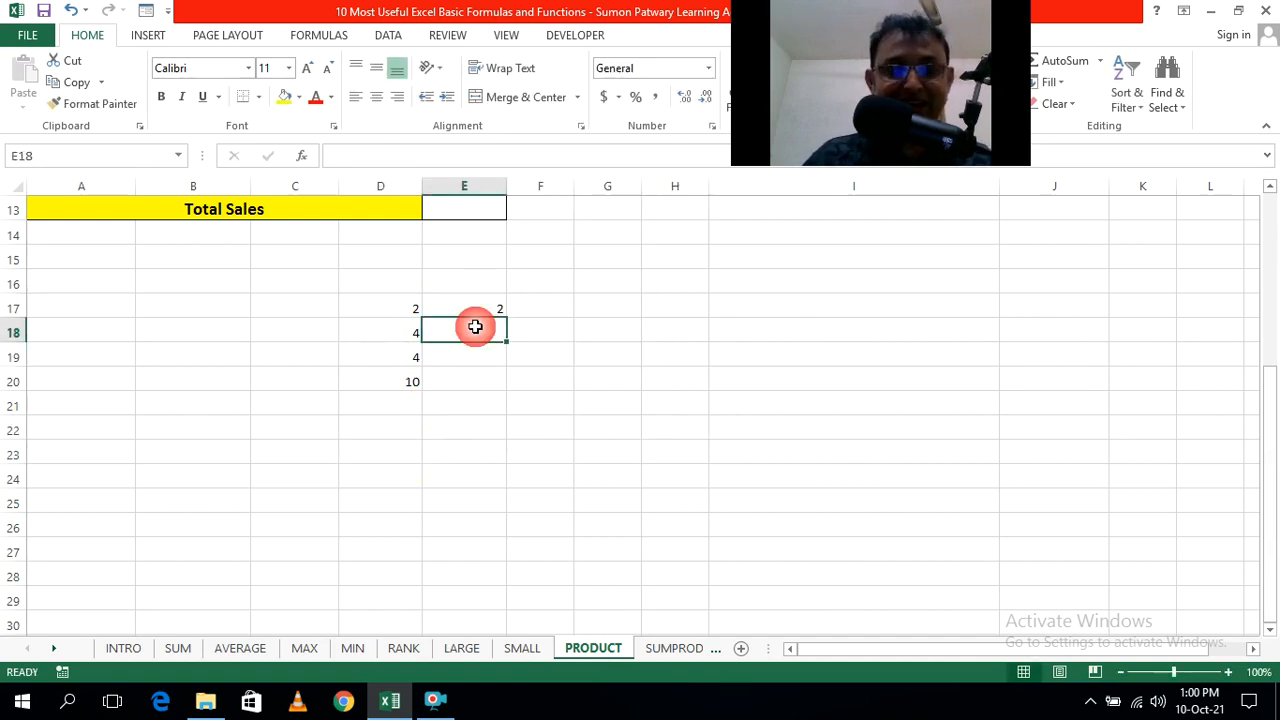
type("4")
left_click(632, 432)
left_click(486, 357)
type("4")
left_click(666, 476)
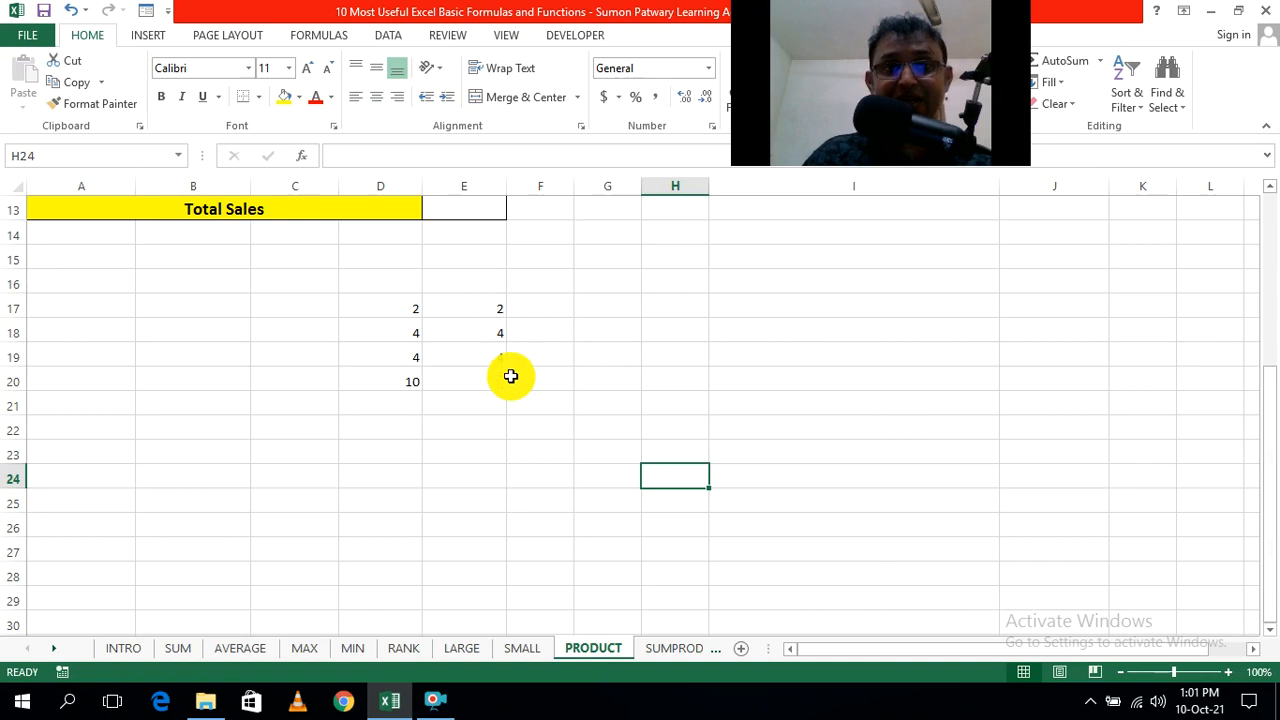
Step: Calculate =8*4 in the empty cell I22 as a check and clear the cell again
left_click(760, 425)
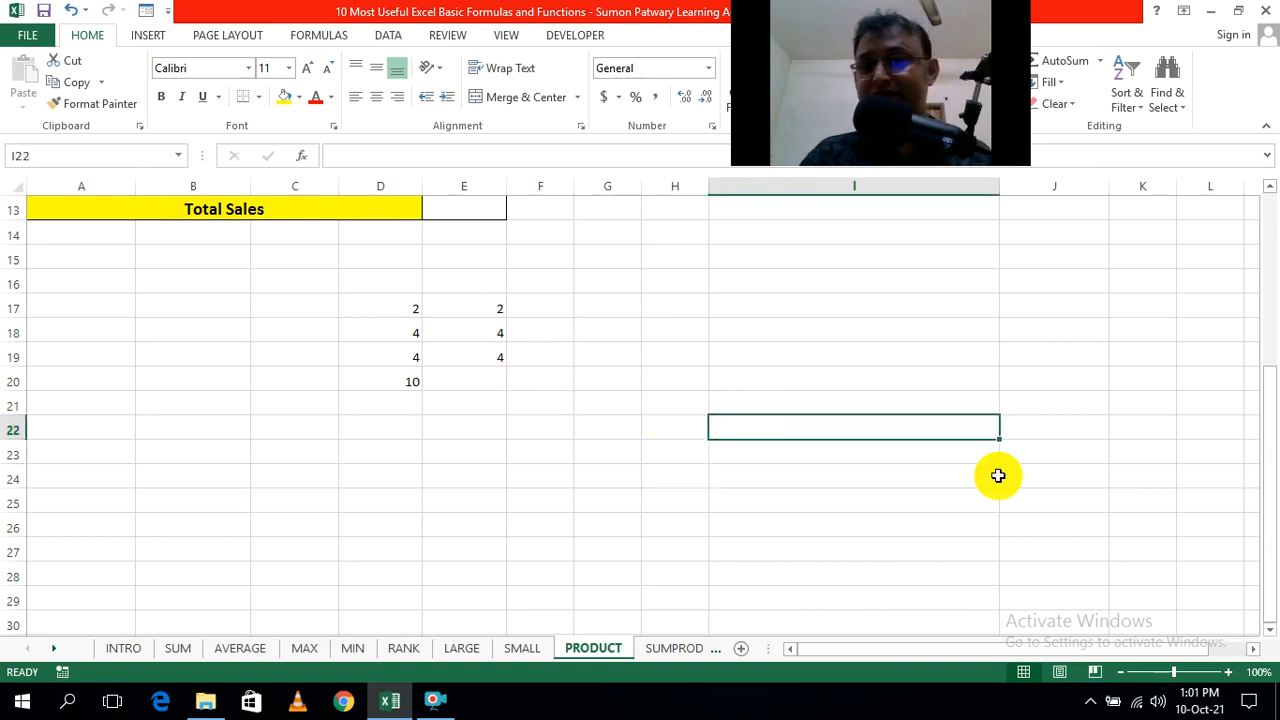
type("=8*4")
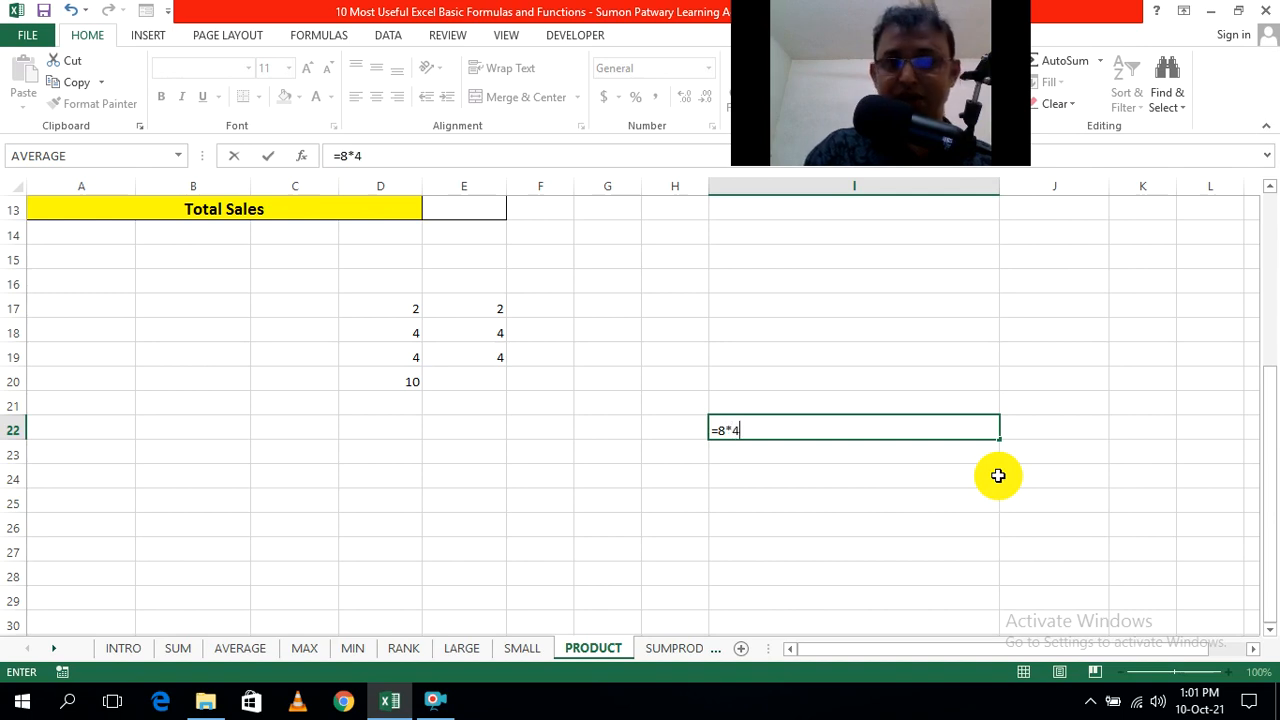
left_click(998, 477)
left_click(968, 429)
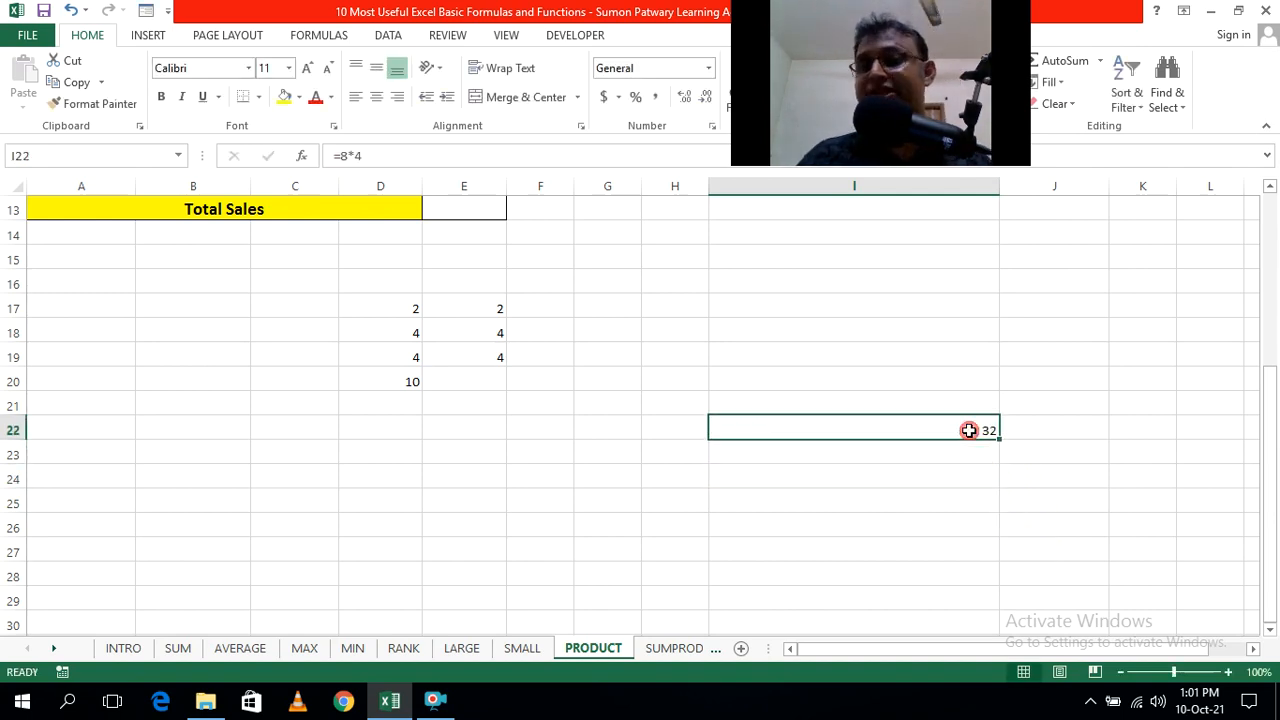
left_click(1064, 471)
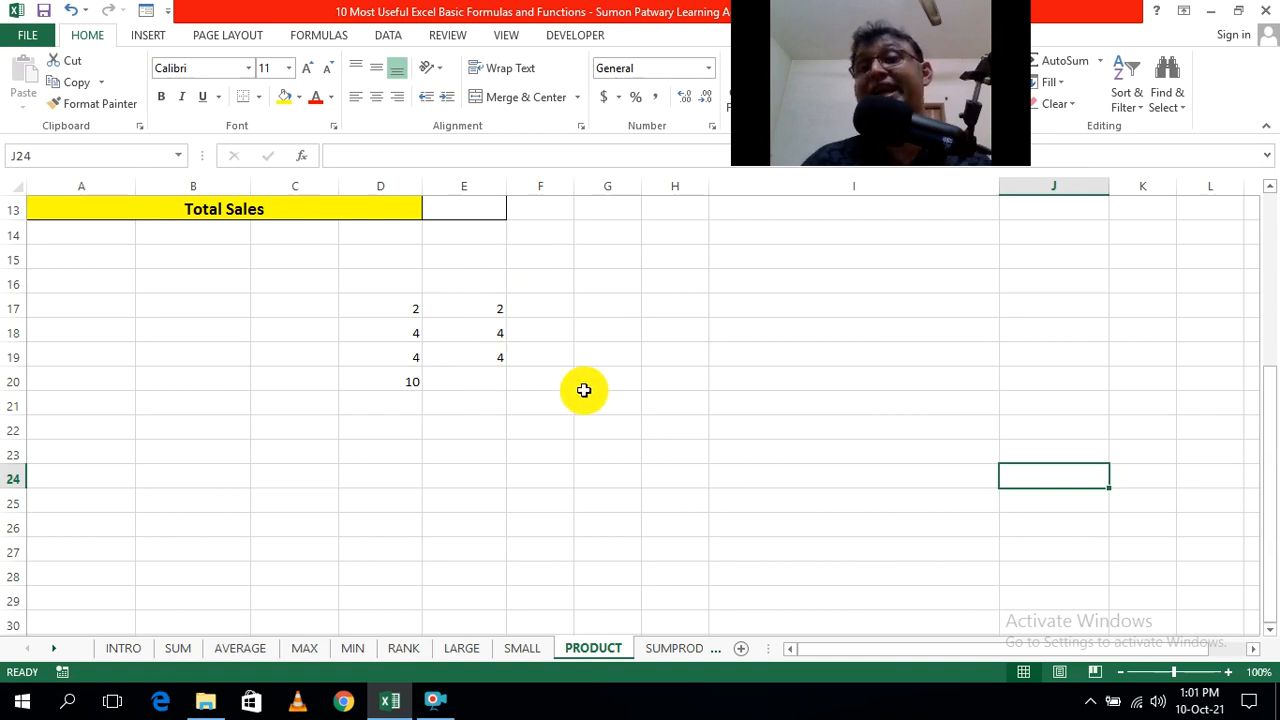
left_click_drag(583, 385, 584, 397)
Step: Multiply the three sample numbers of column E in E20 with =PRODUCT(E17:E19)
left_click(489, 382)
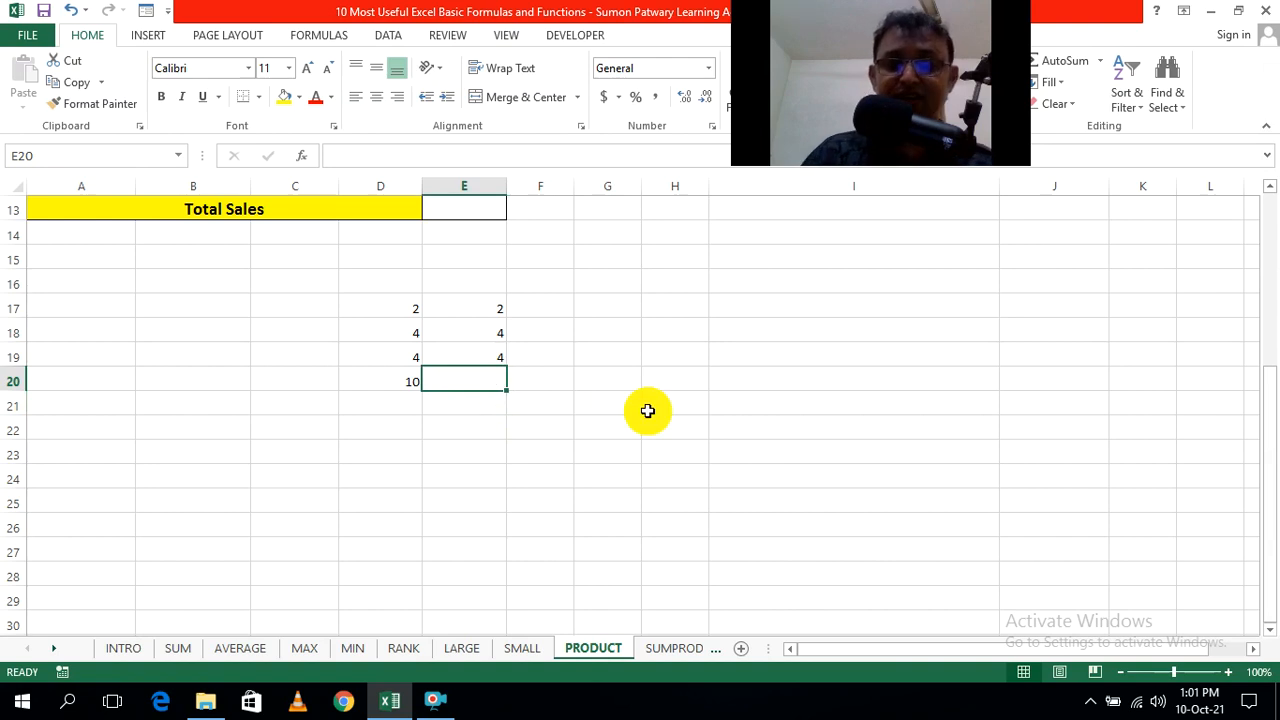
type("=prod")
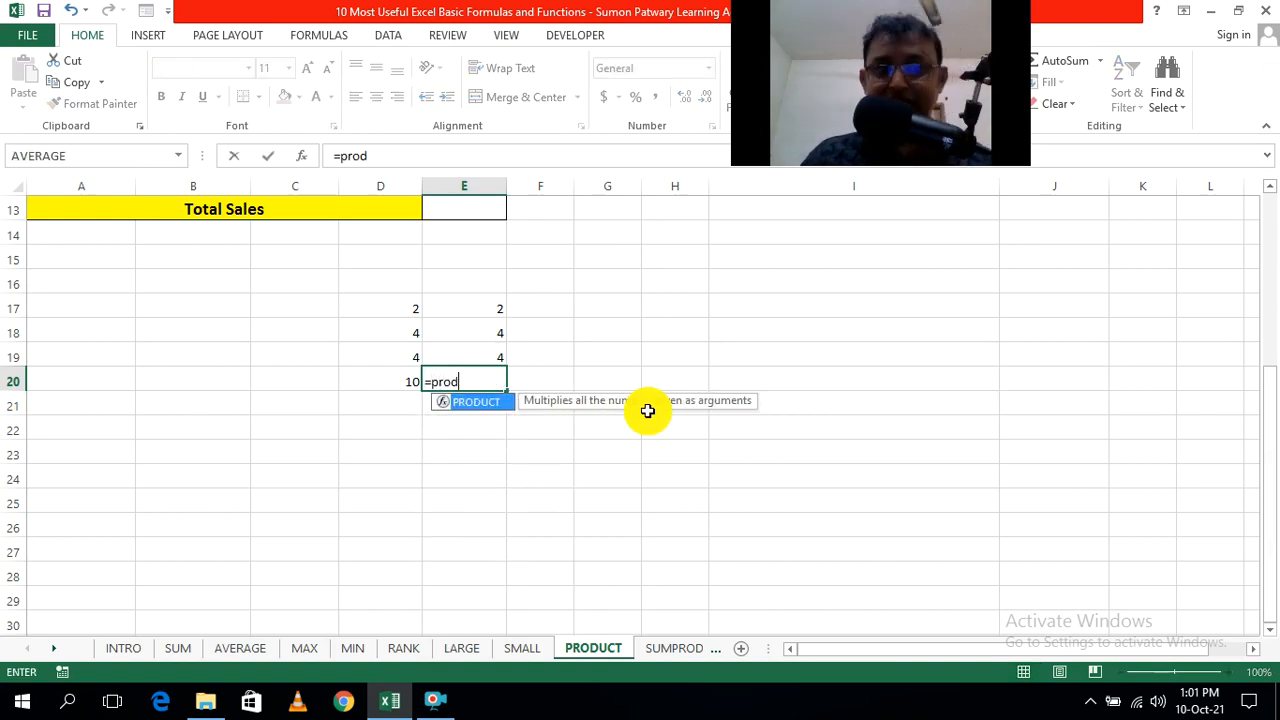
key("Tab")
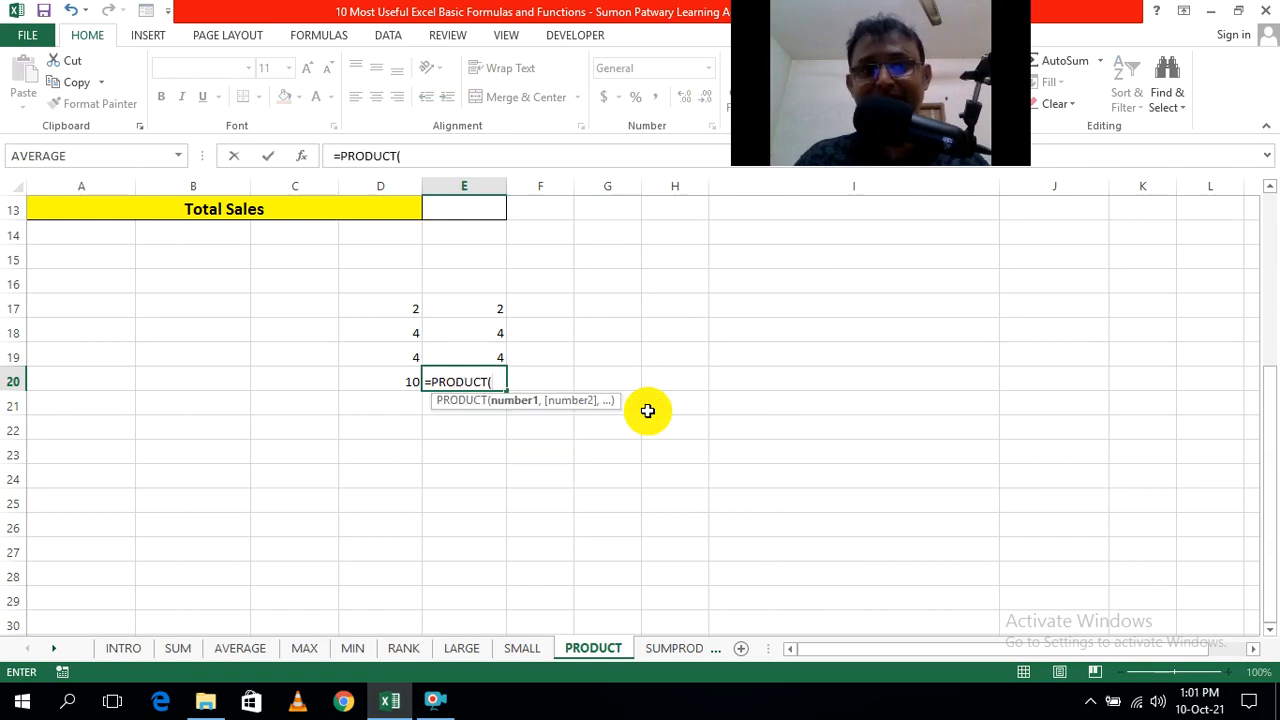
left_click_drag(494, 309, 497, 358)
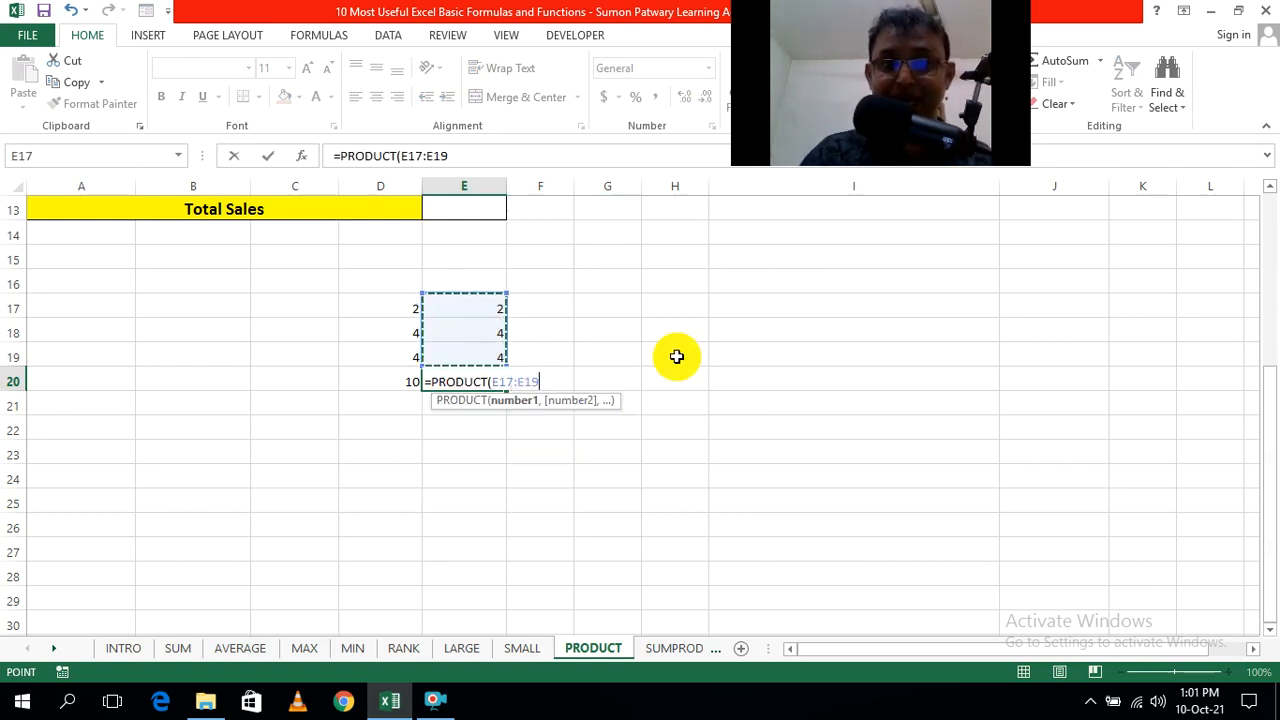
type(")")
key("ctrl+Return")
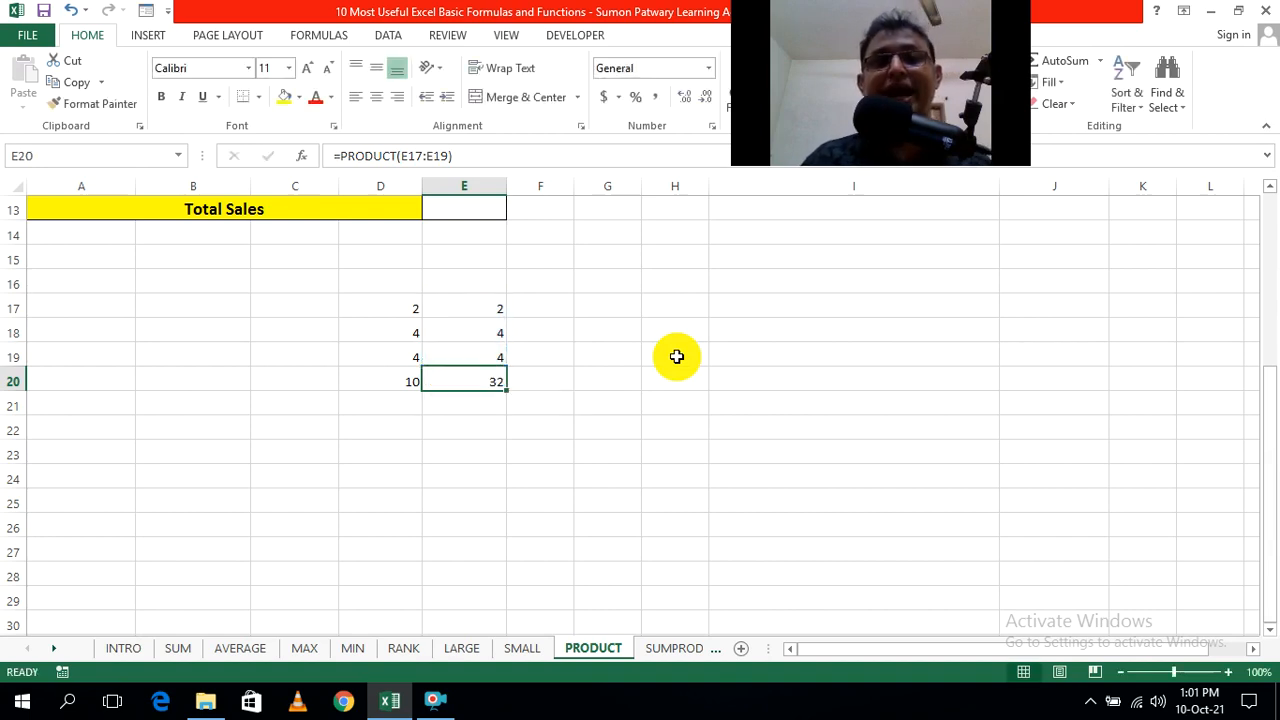
left_click(634, 417)
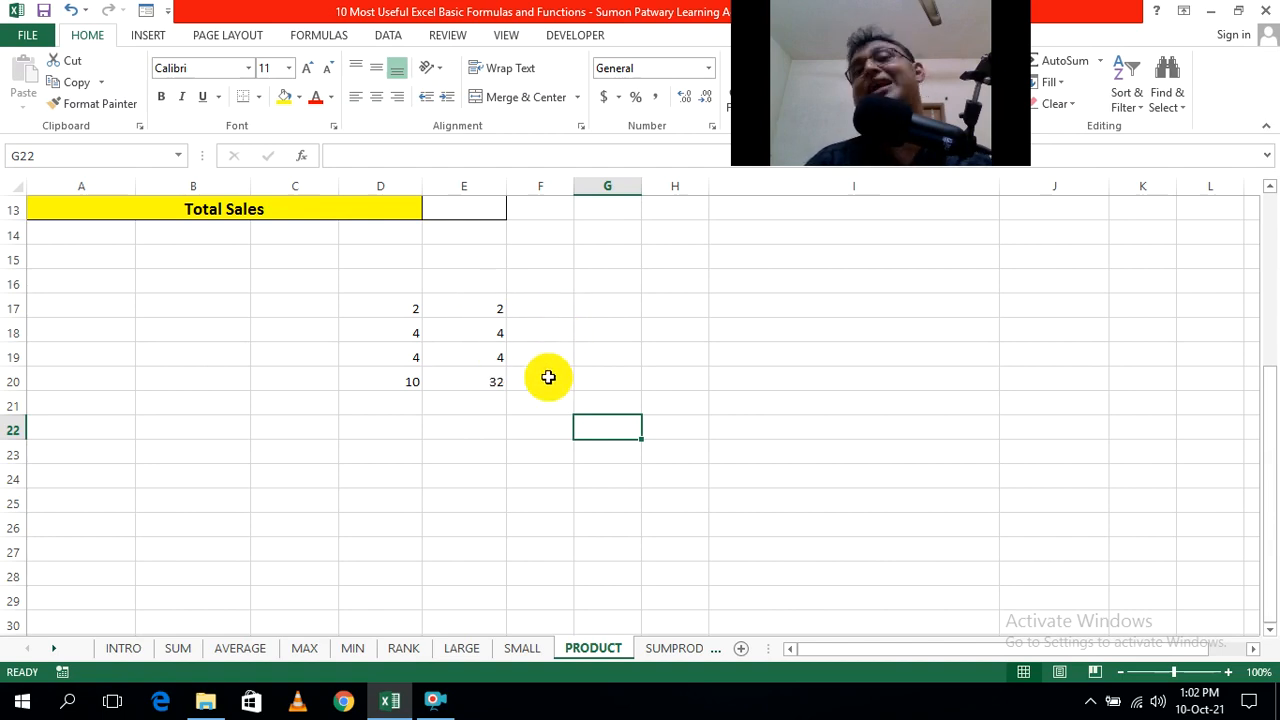
Step: Examine the SUM formula in D20 and the PRODUCT formula in E20 to compare how each handles its three numbers
left_click(543, 454)
scroll(391, 437, "down", 2)
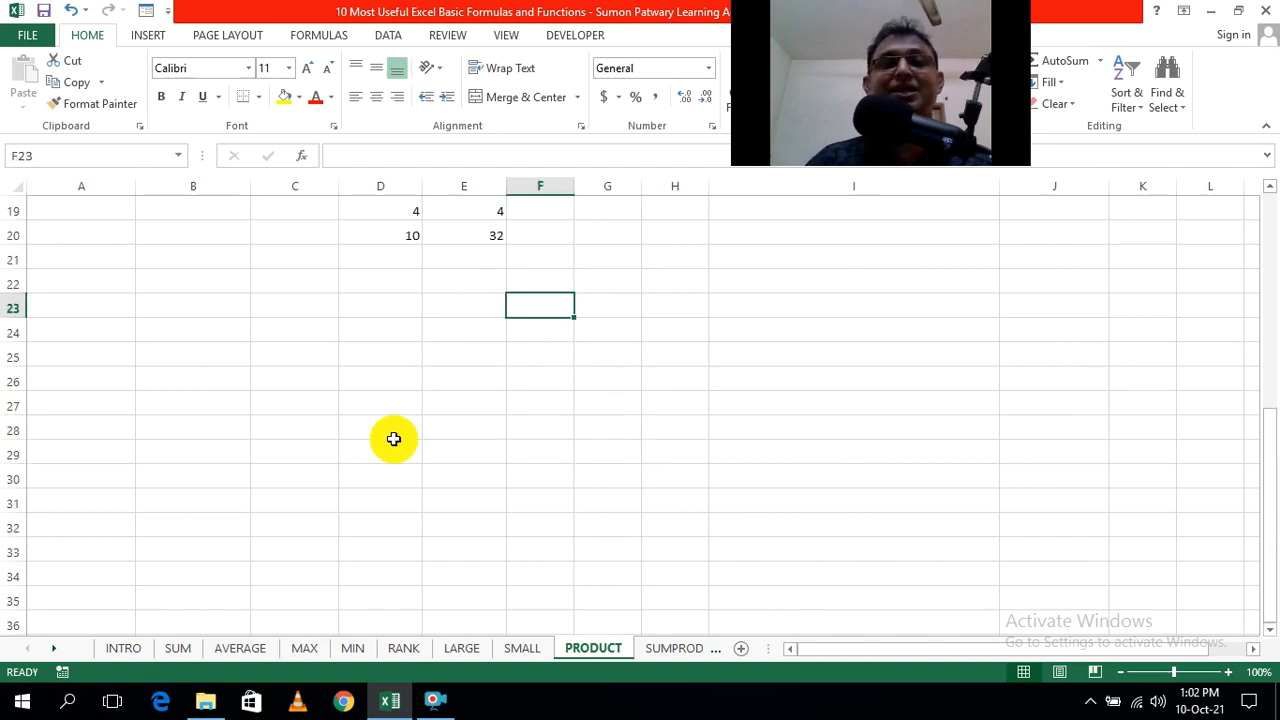
scroll(391, 437, "up", 3)
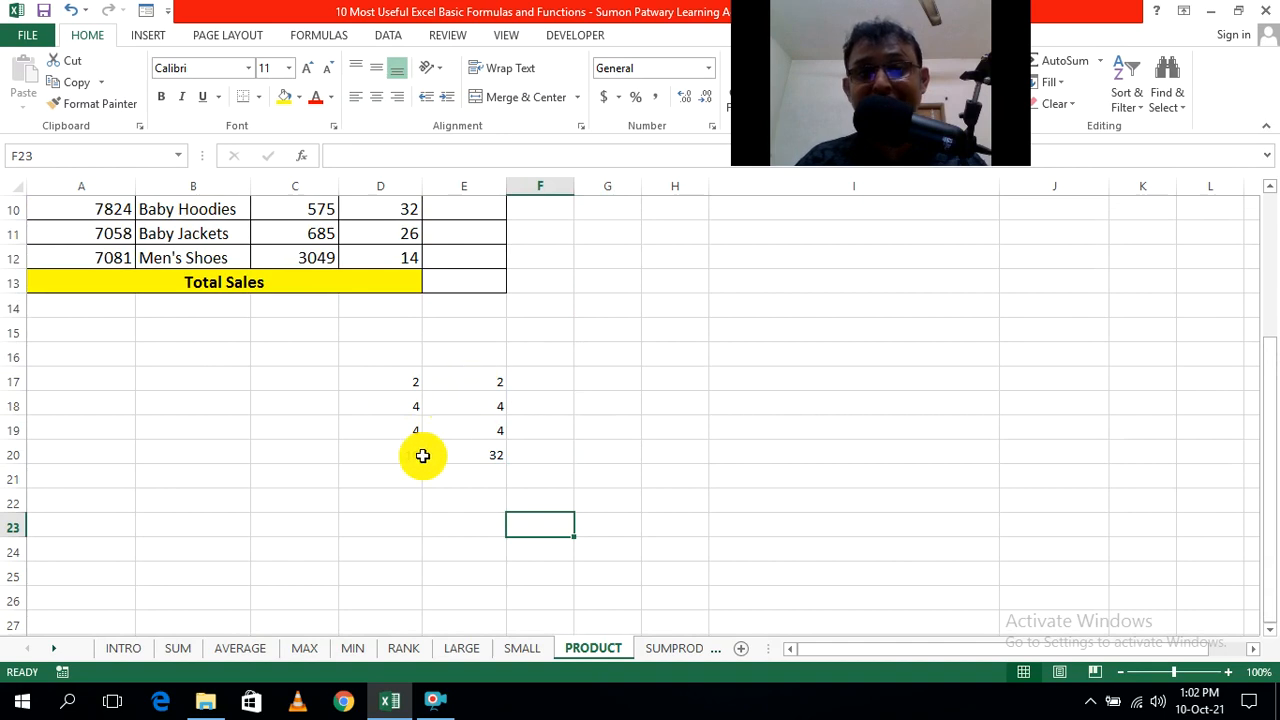
left_click(405, 449)
left_click(418, 482)
double_click(400, 452)
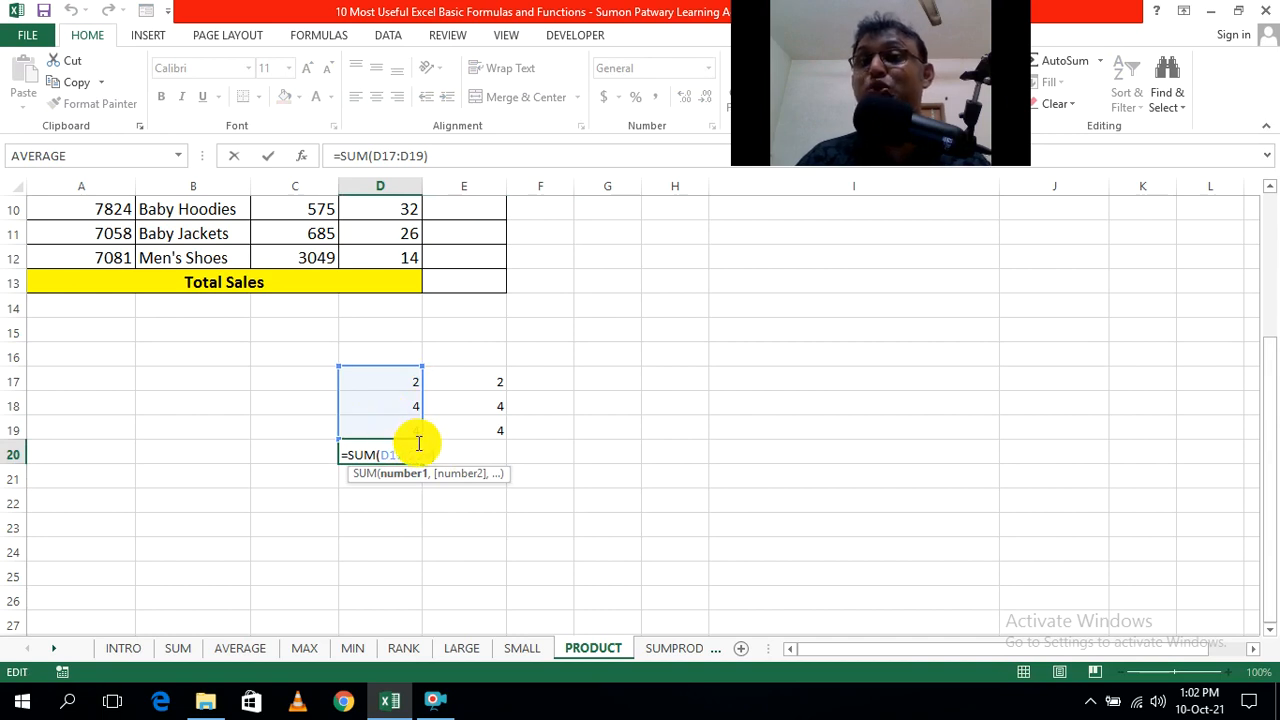
left_click(600, 552)
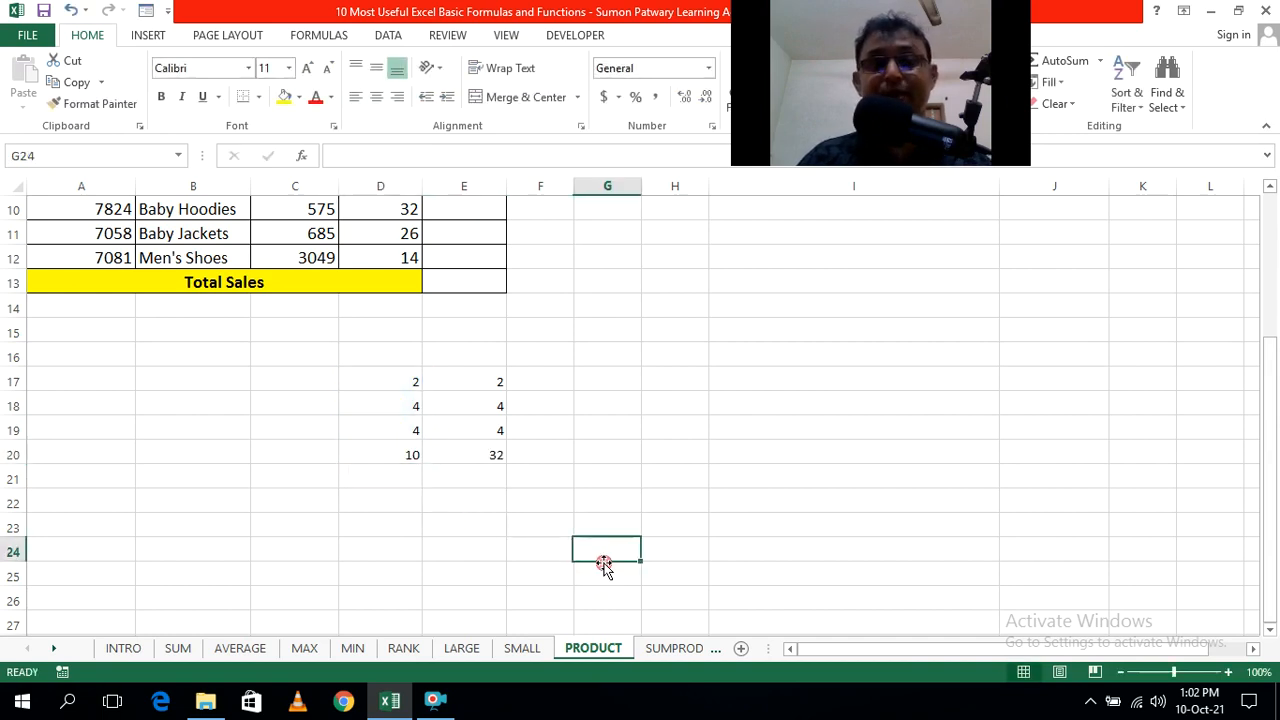
double_click(491, 453)
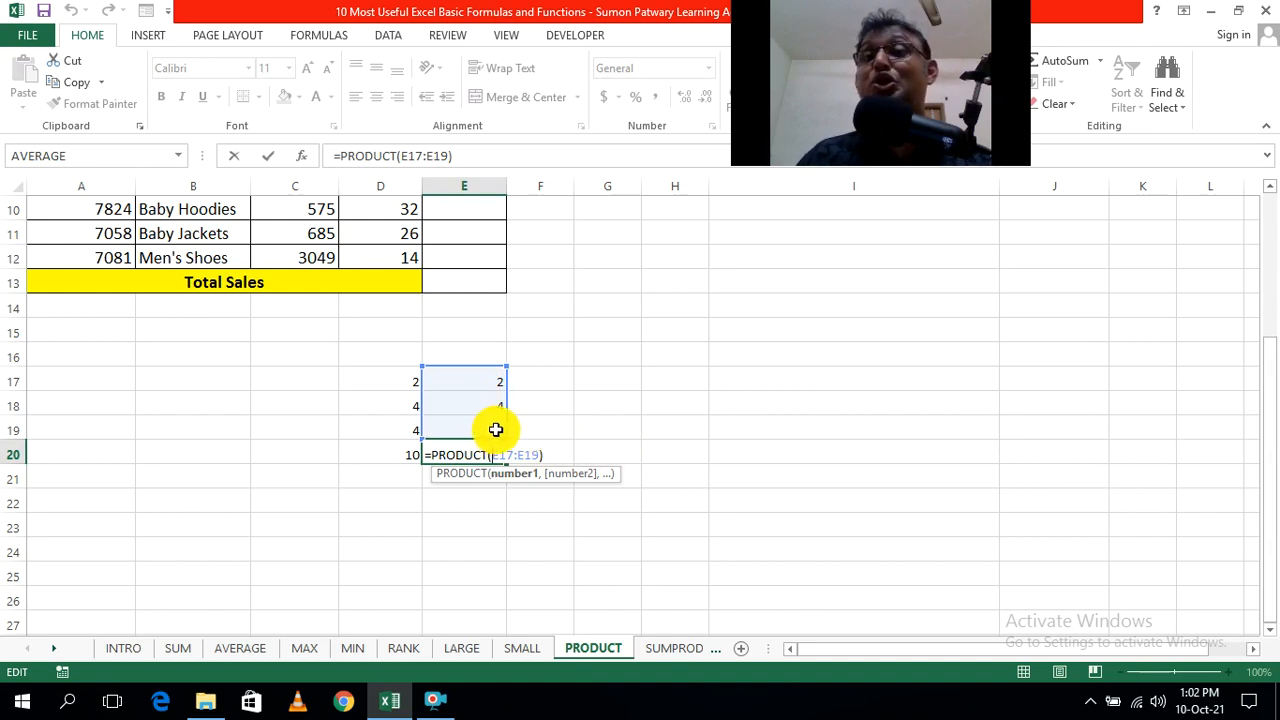
left_click(675, 452)
left_click(678, 507)
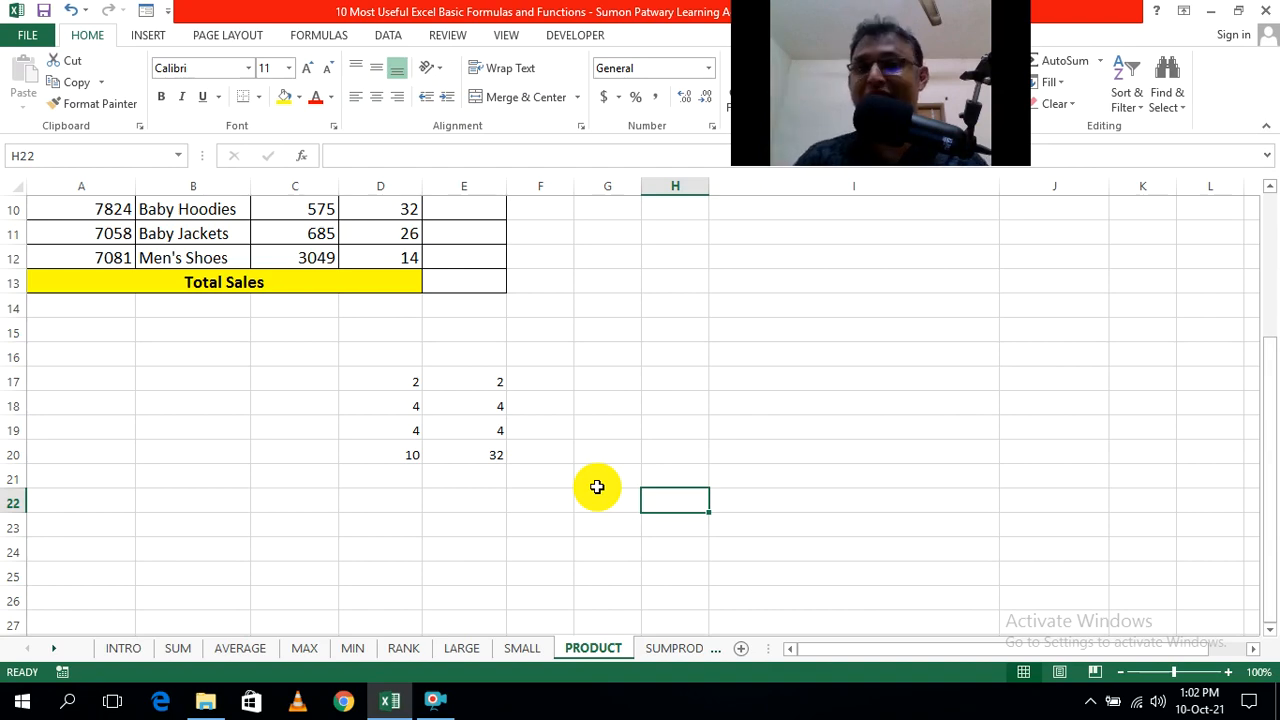
Step: Multiply the workdays per week by the average units sold per day in J9 with =J2*J3
scroll(597, 487, "up", 3)
left_click(1252, 649)
left_click(1252, 649)
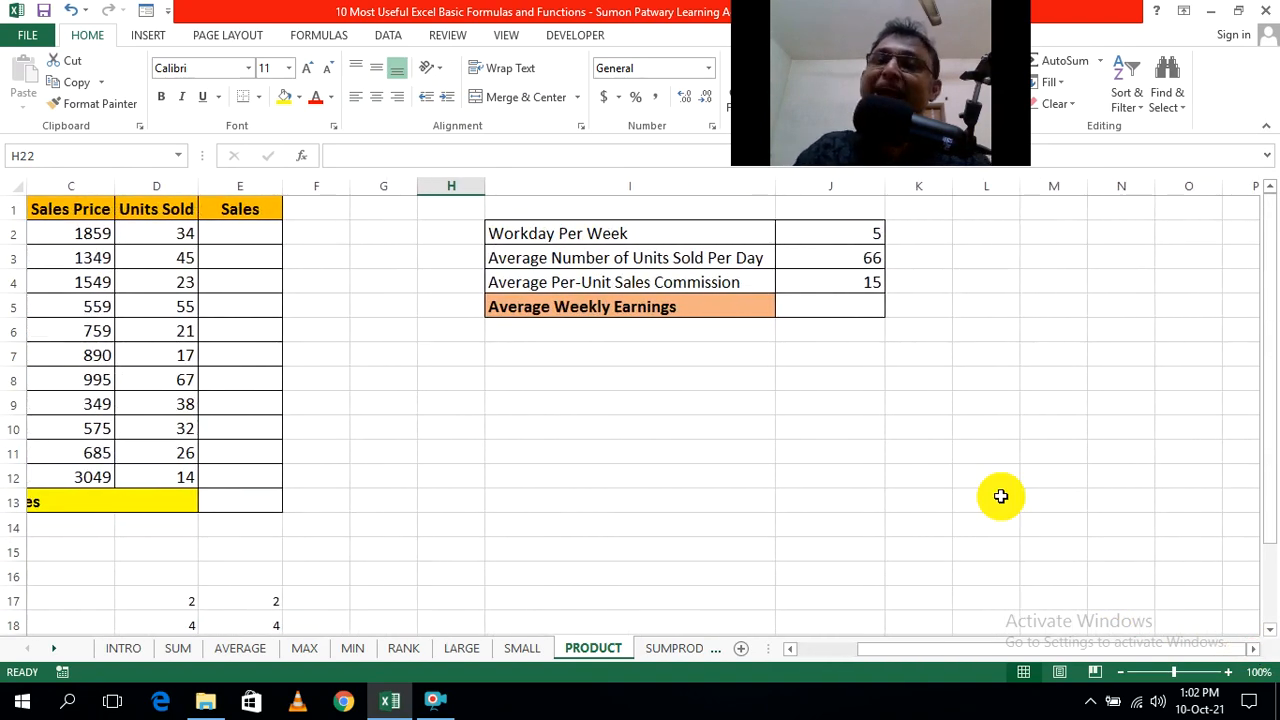
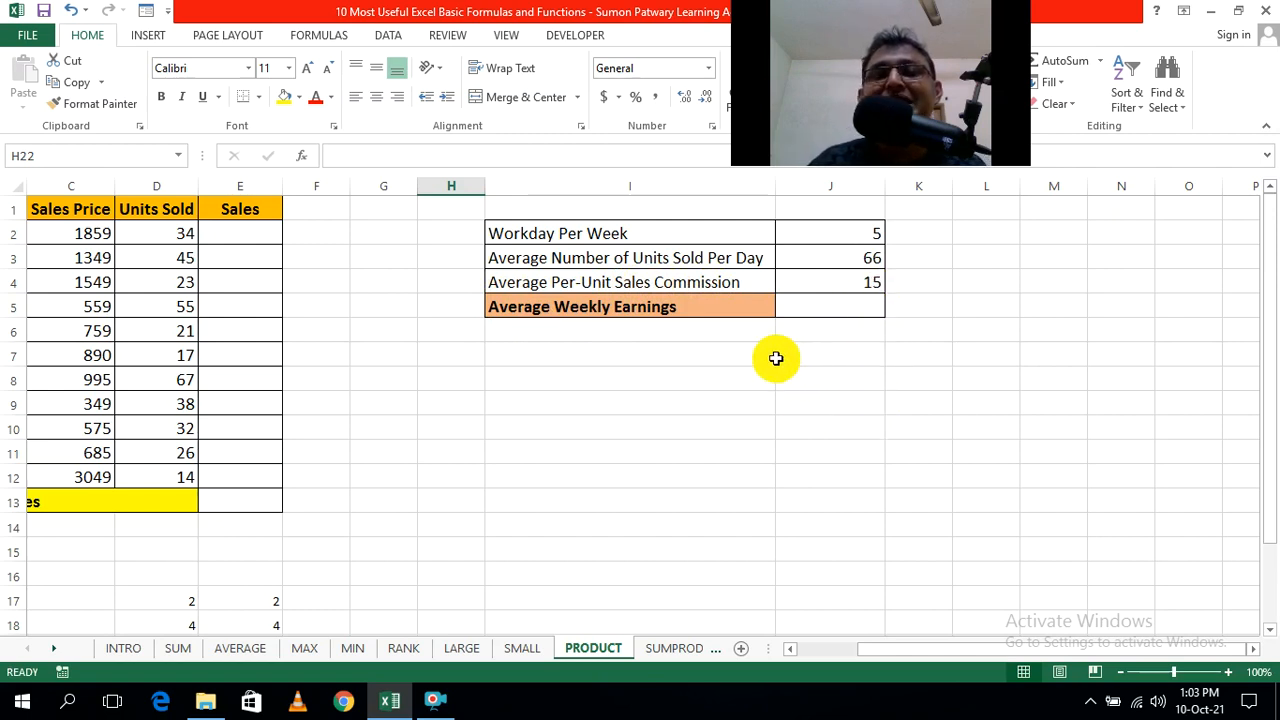
left_click(817, 403)
type("=")
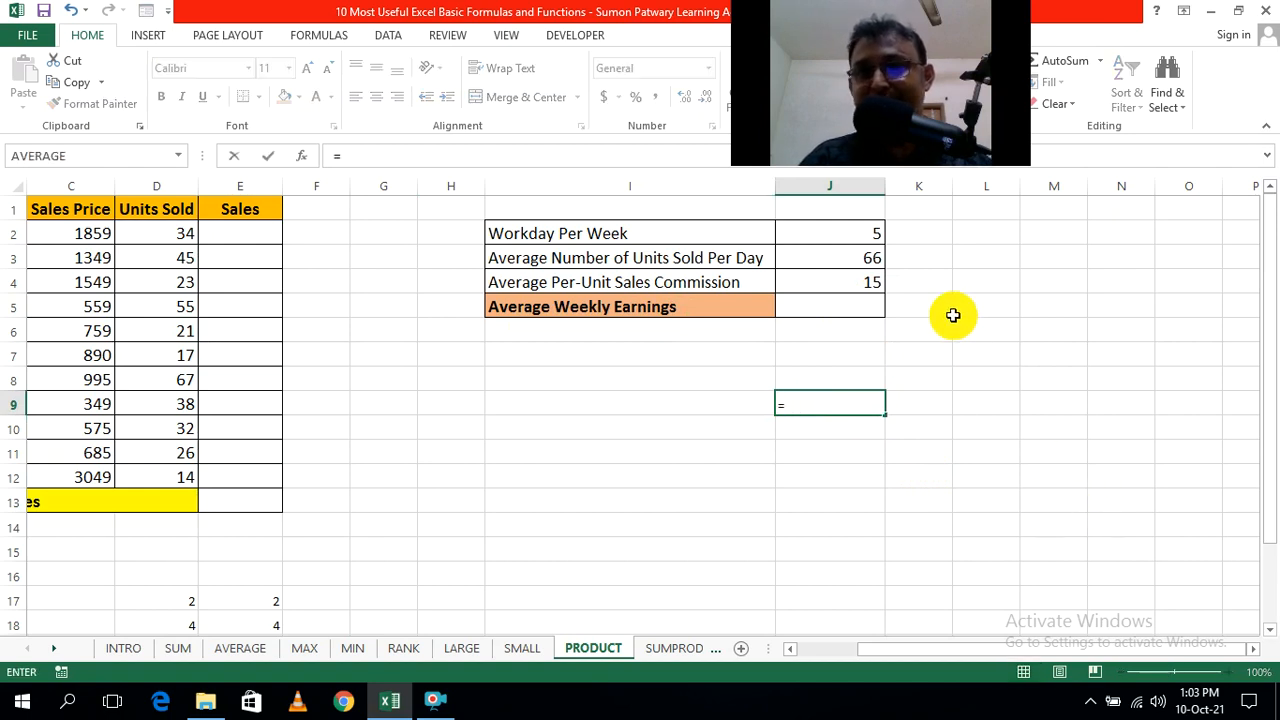
left_click(872, 233)
type("*")
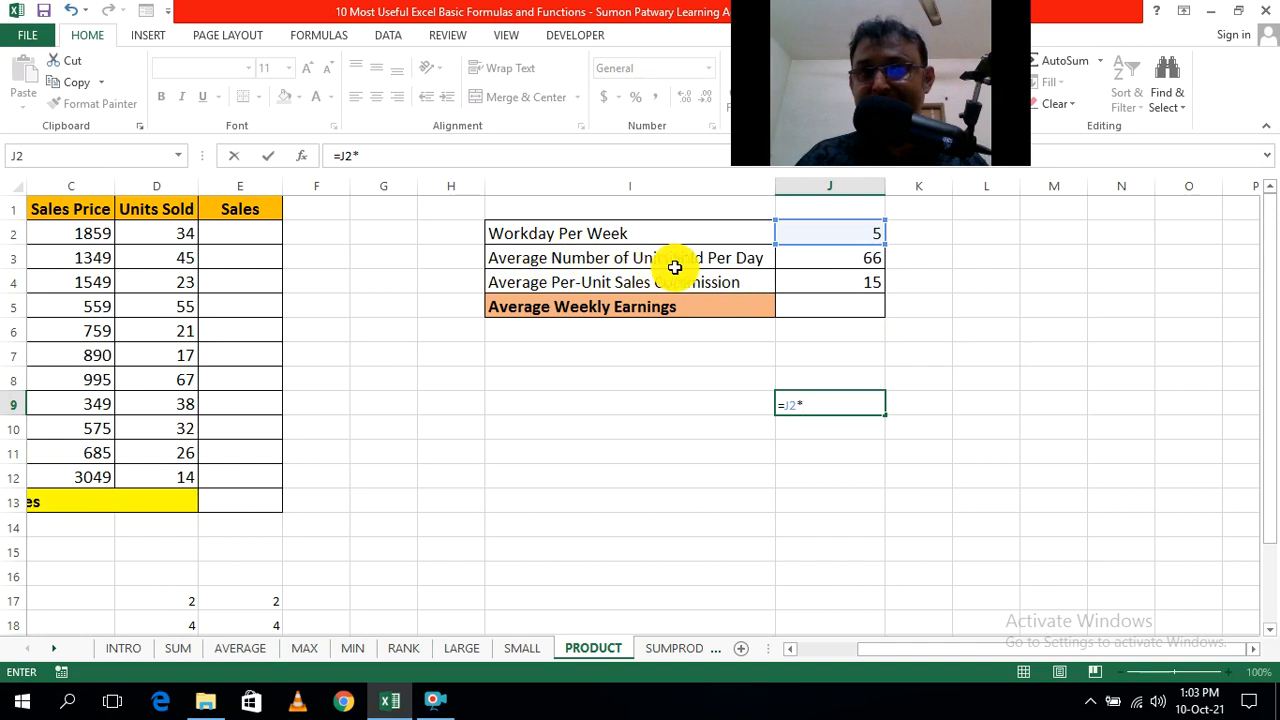
left_click(872, 264)
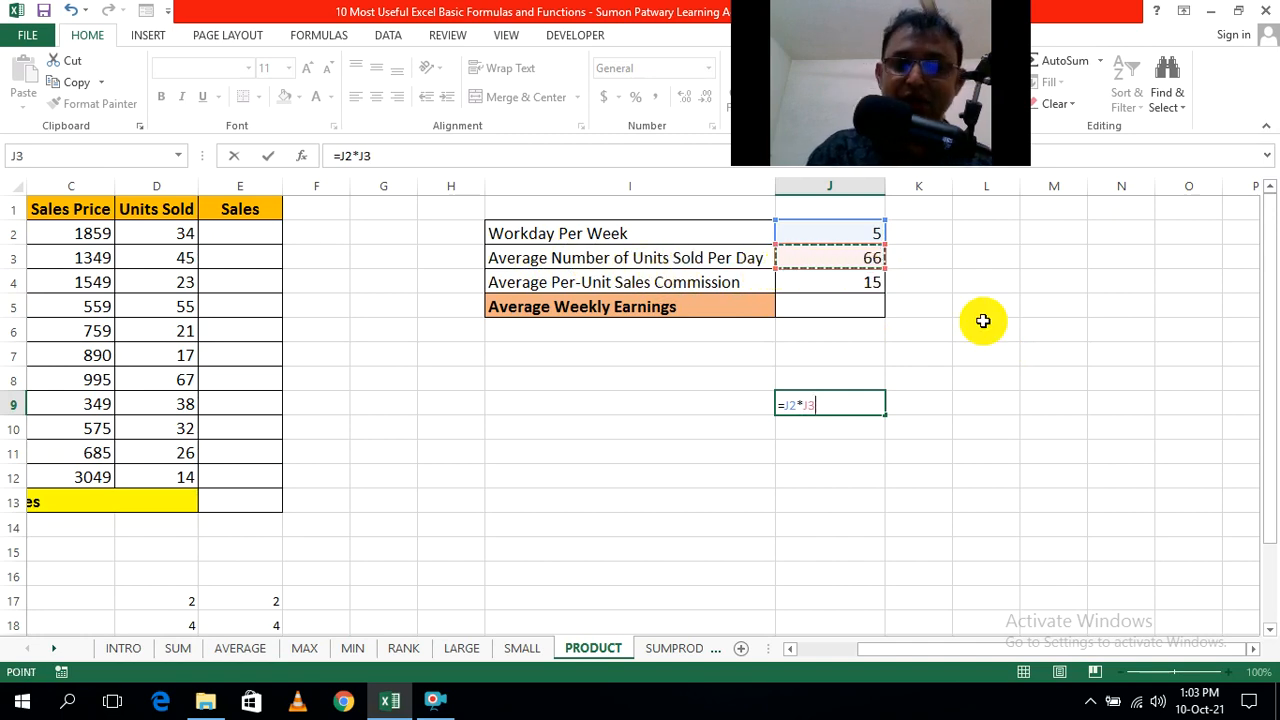
key("ctrl+Return")
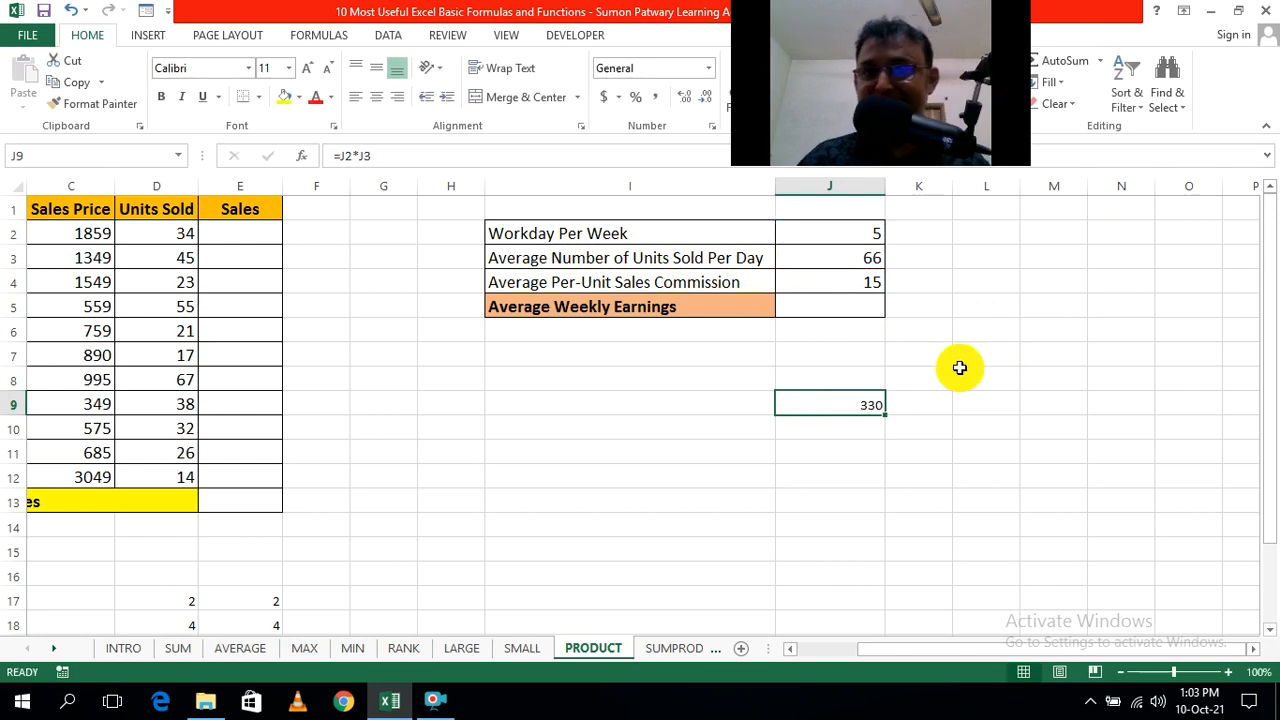
left_click(971, 446)
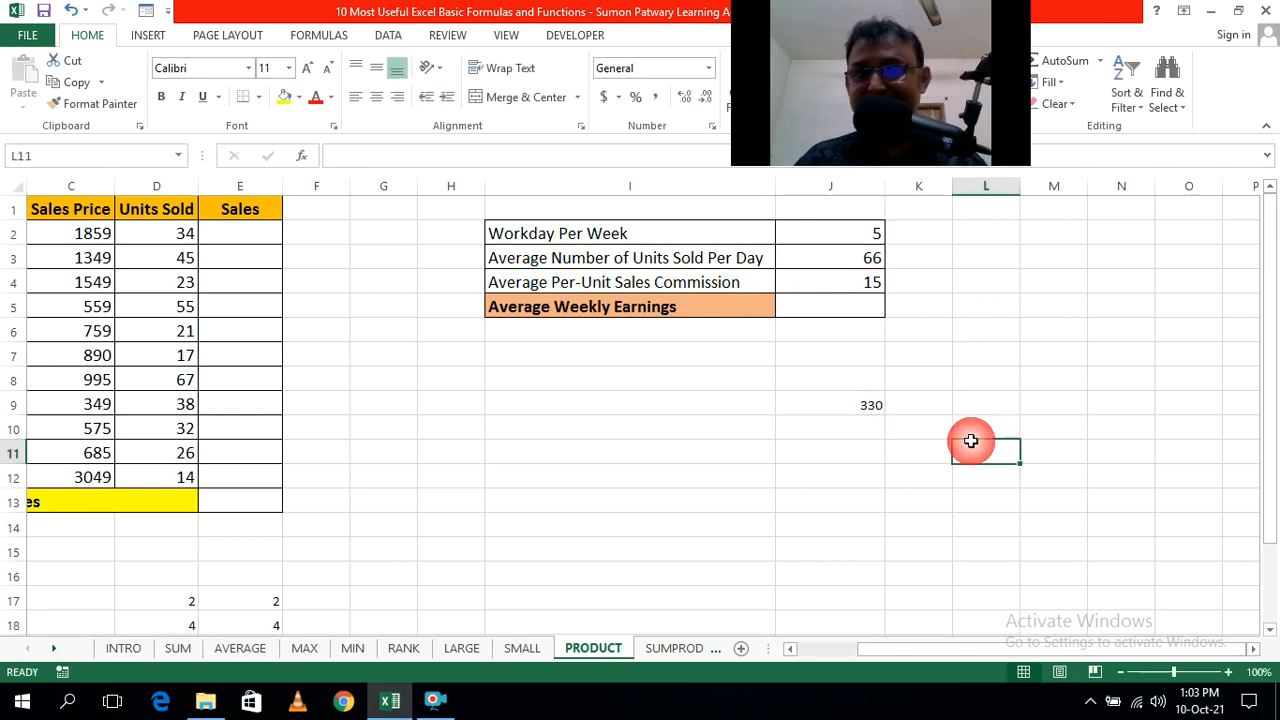
Step: Multiply the product in J9 by the average per-unit sales commission in J11 with =J9*J4
left_click(846, 450)
type("=")
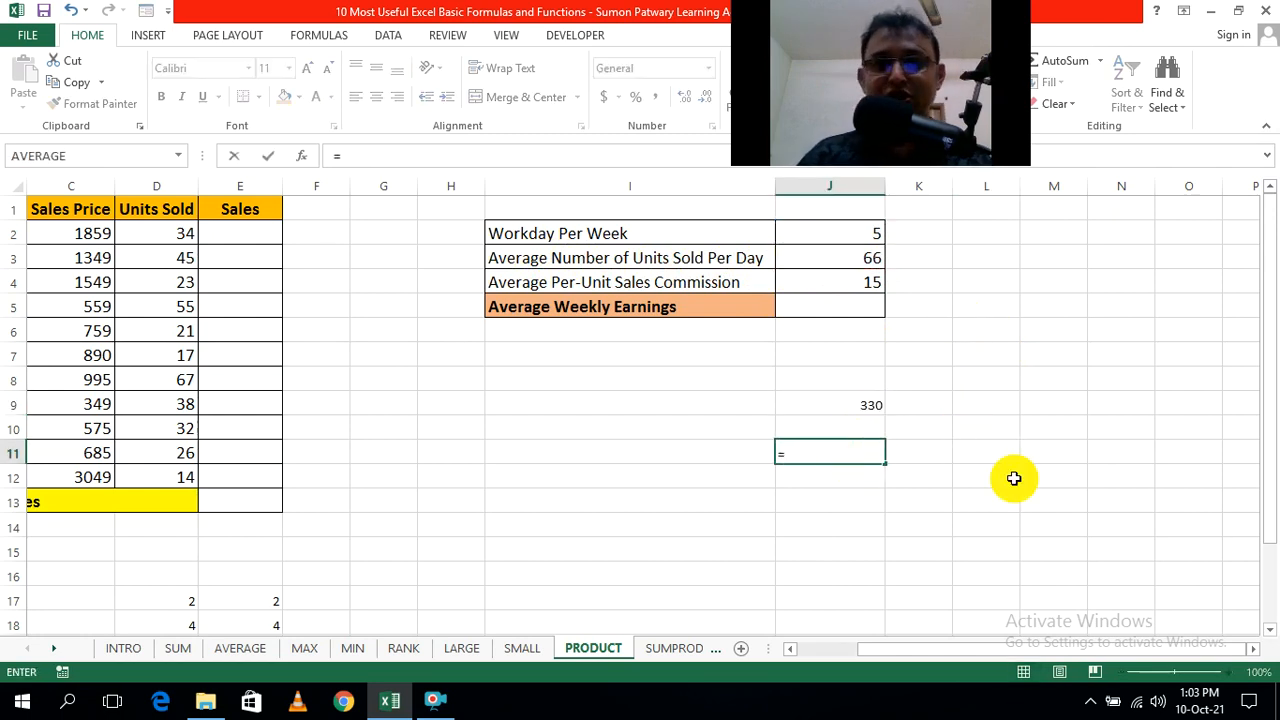
left_click(872, 407)
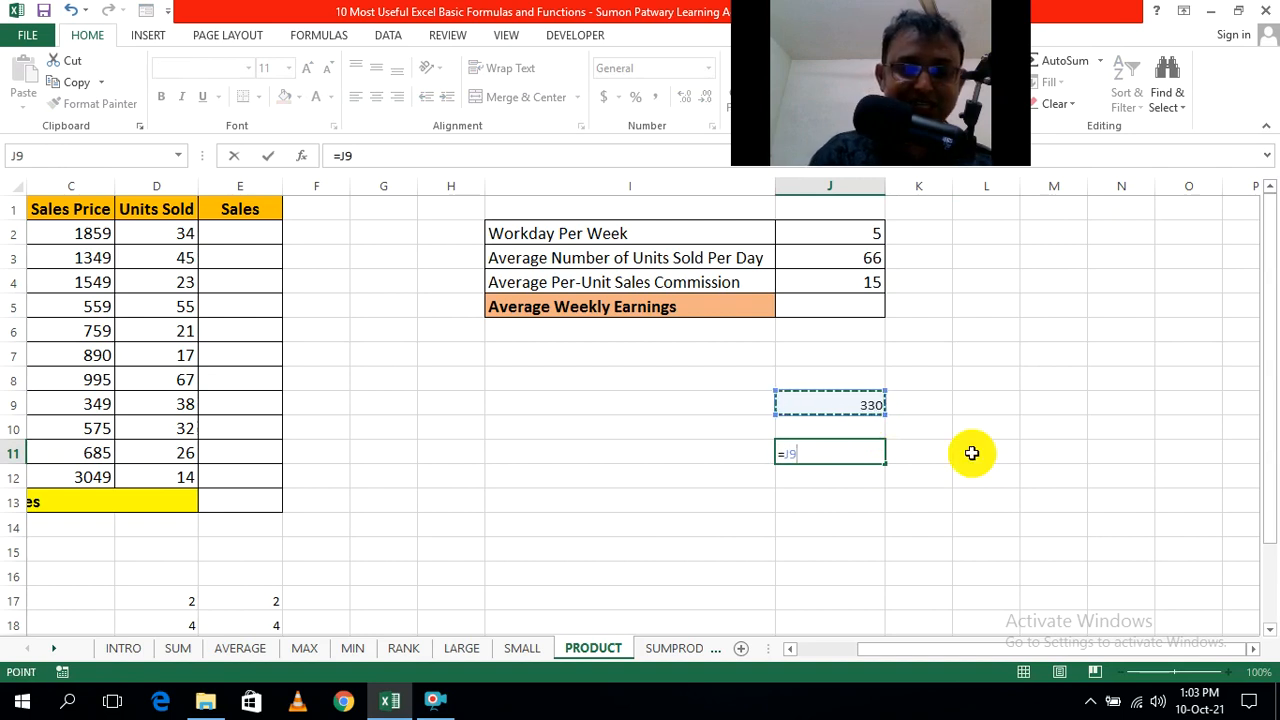
type("*")
left_click(818, 280)
key("ctrl+Return")
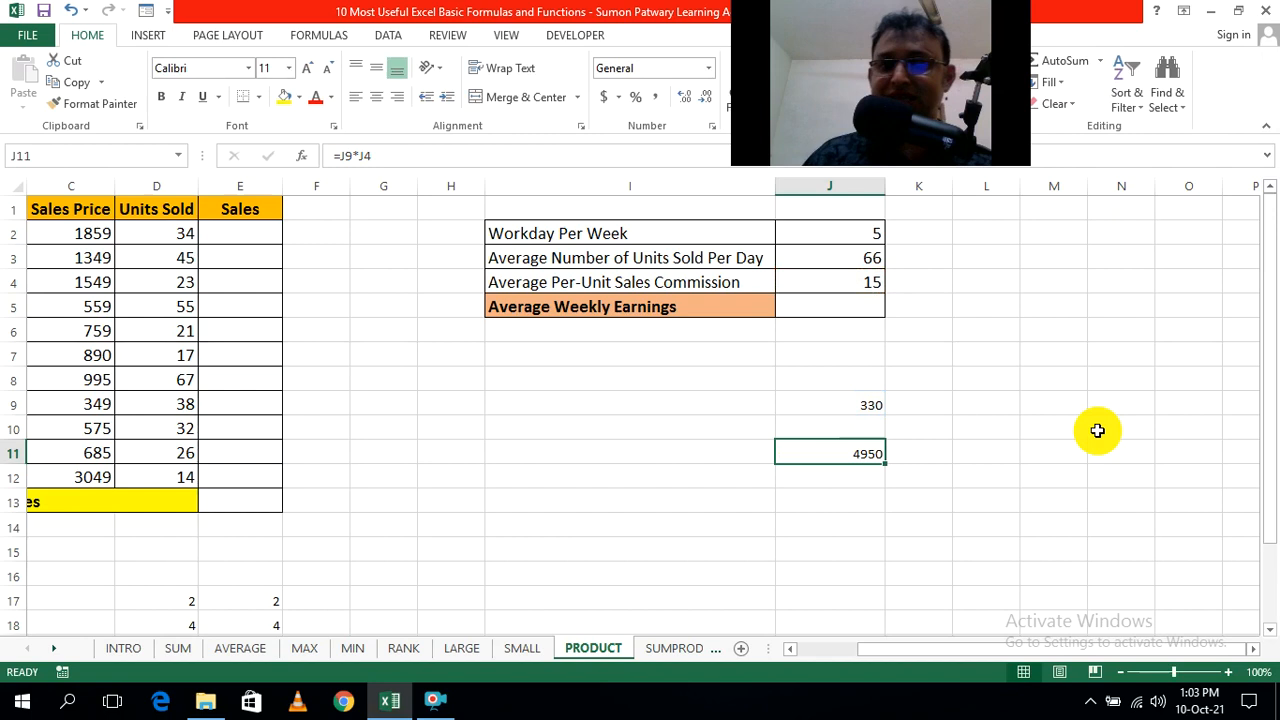
left_click(1057, 523)
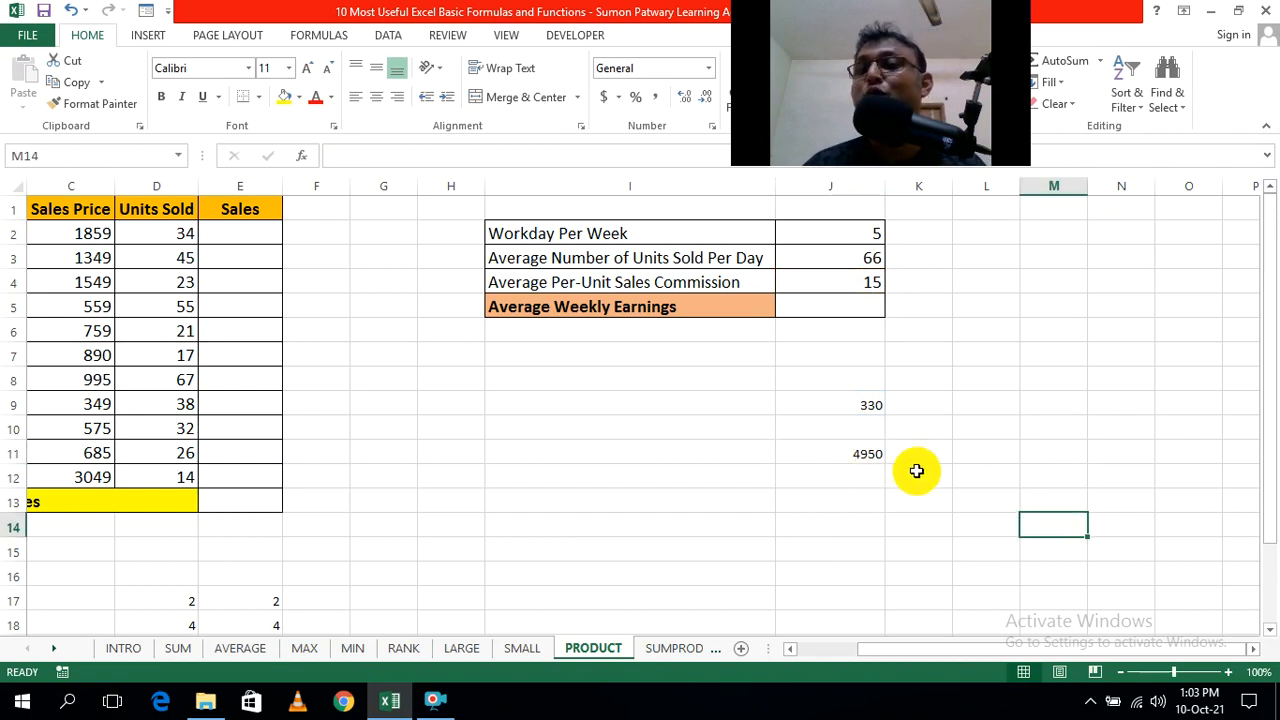
Step: Multiply workdays, units per day and commission in a single formula in L9 with =J2*J3*J4
left_click(992, 403)
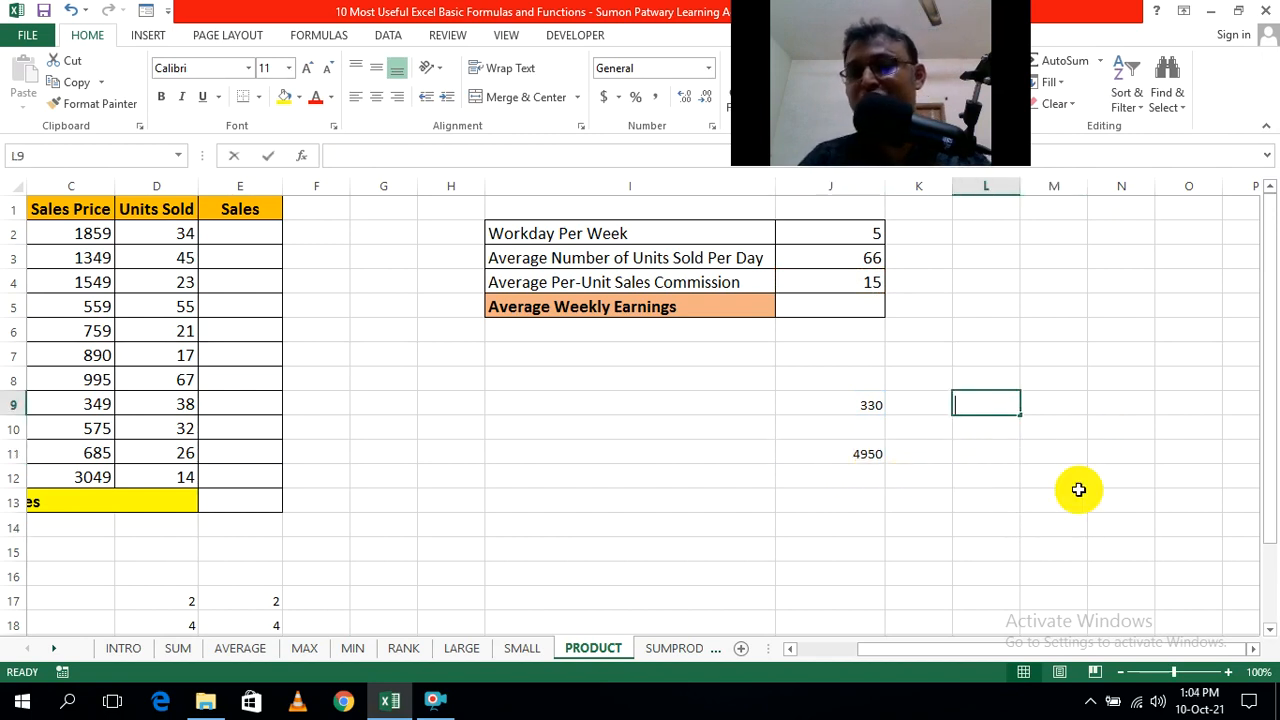
type("=")
left_click(857, 233)
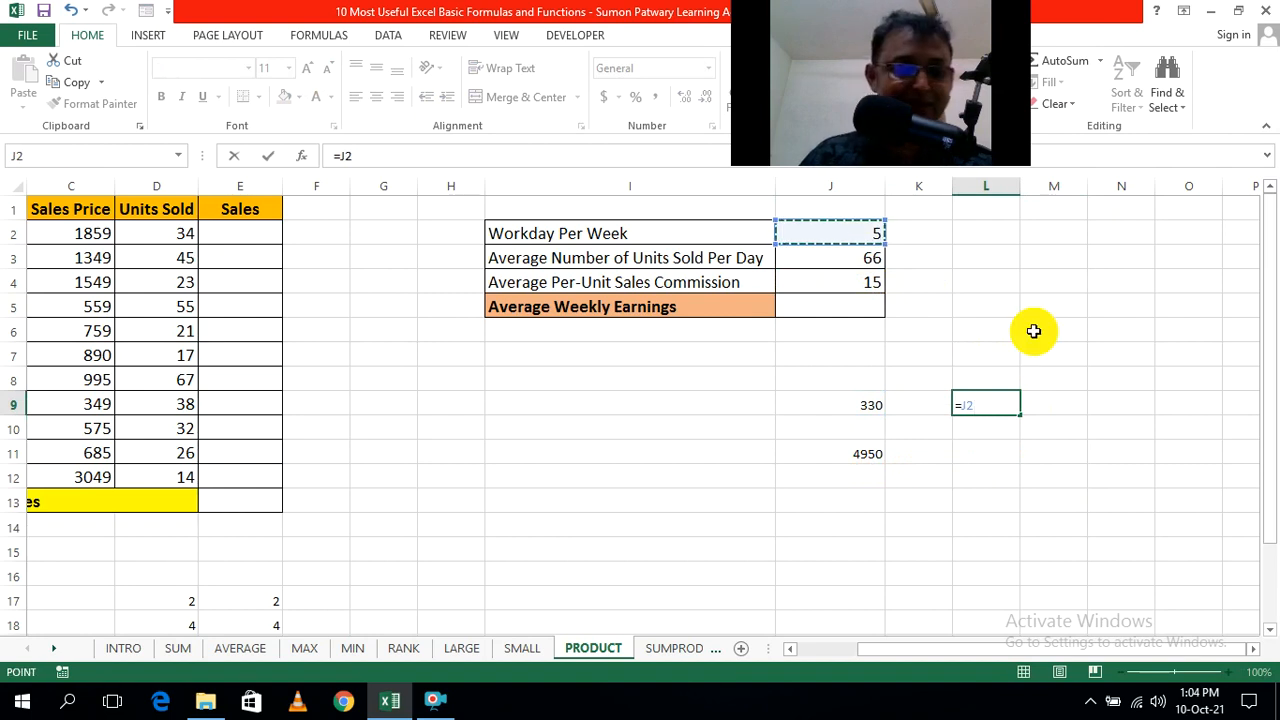
type("*")
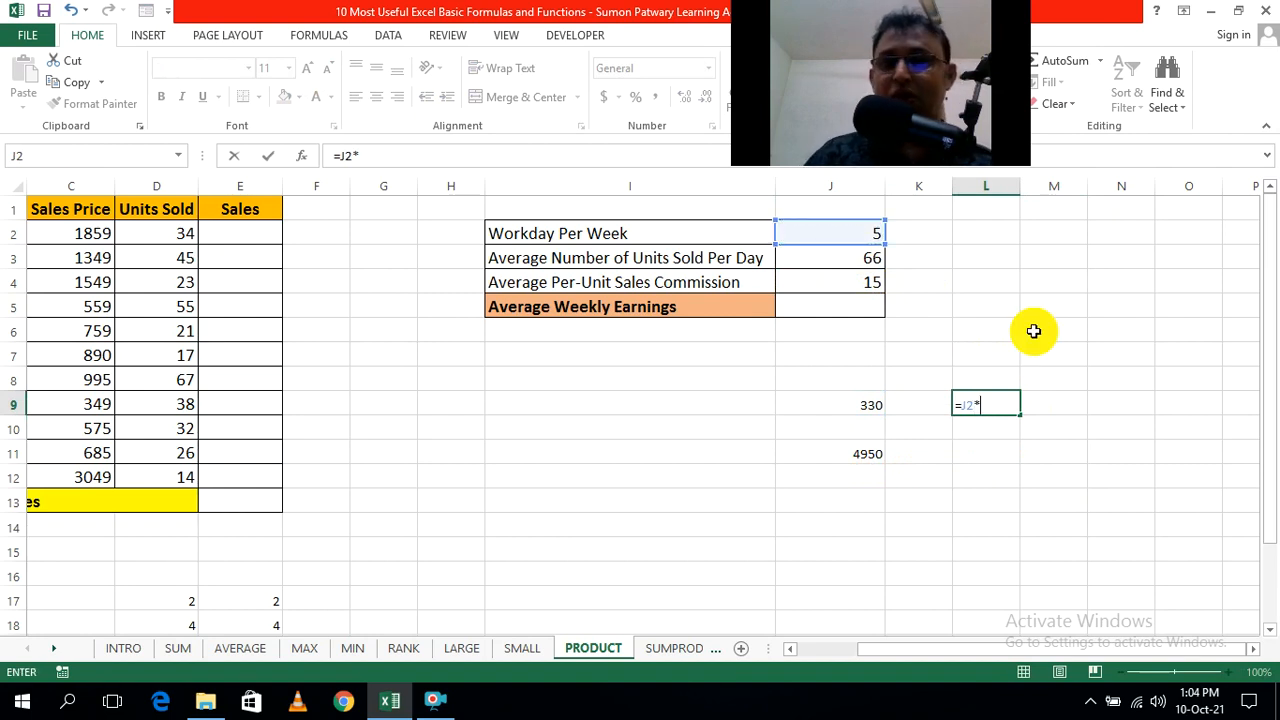
left_click(872, 260)
type("*")
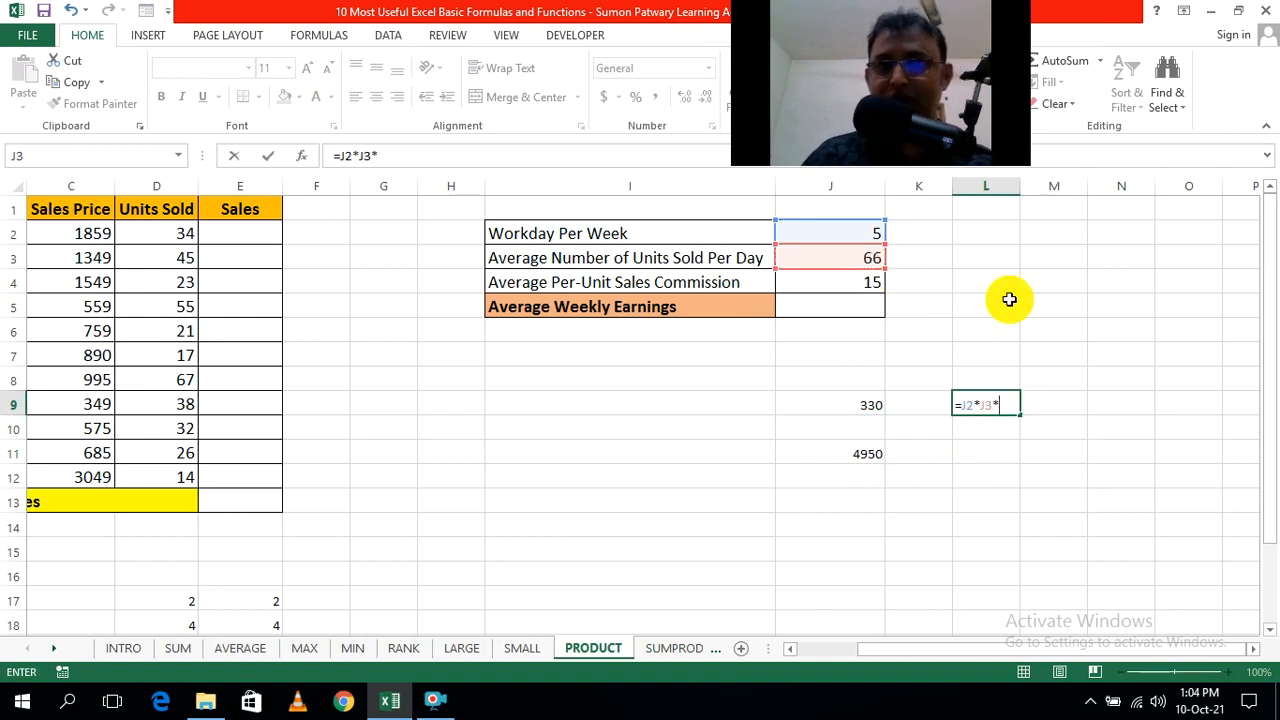
left_click(874, 285)
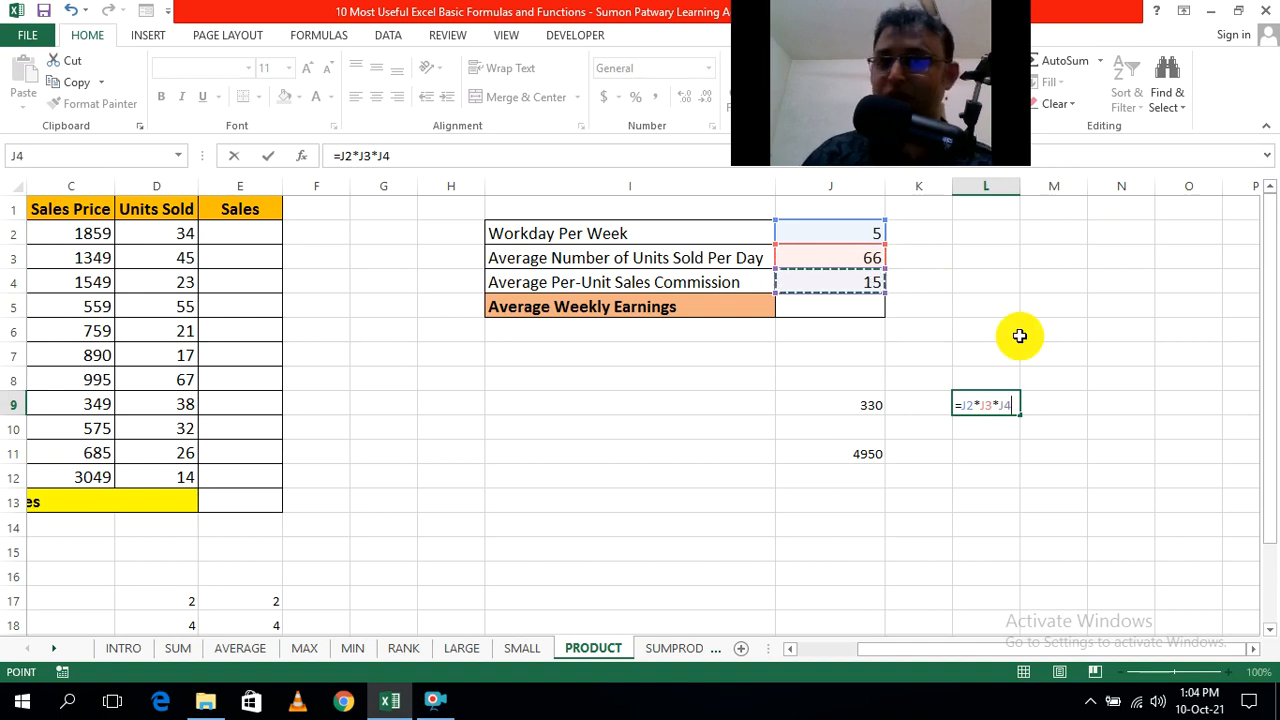
key("ctrl+Return")
left_click(980, 452)
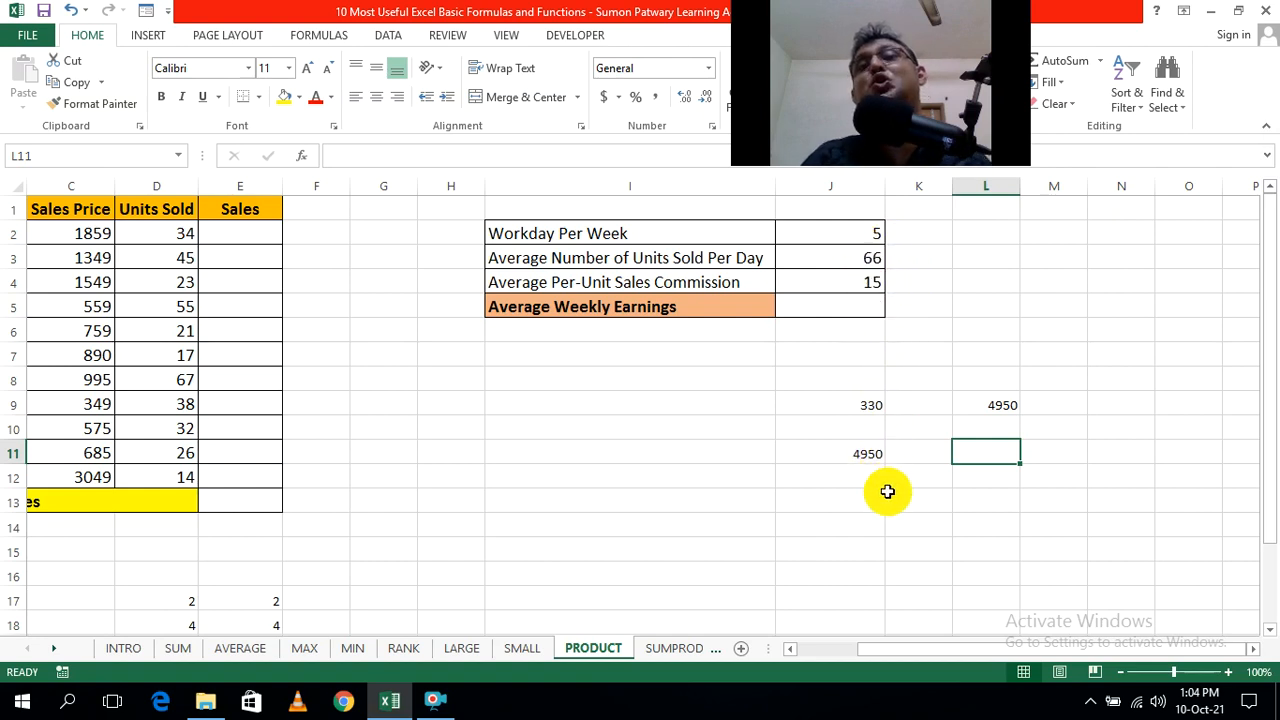
left_click(848, 307)
type("=")
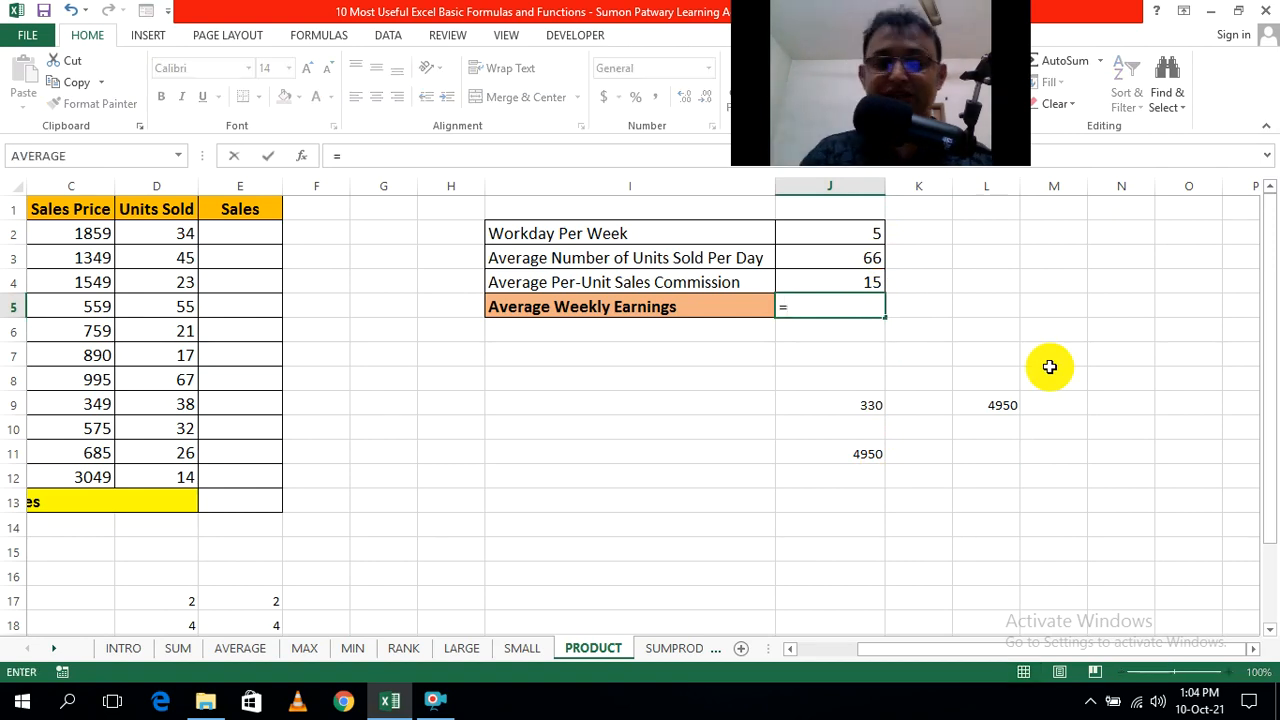
type("pr")
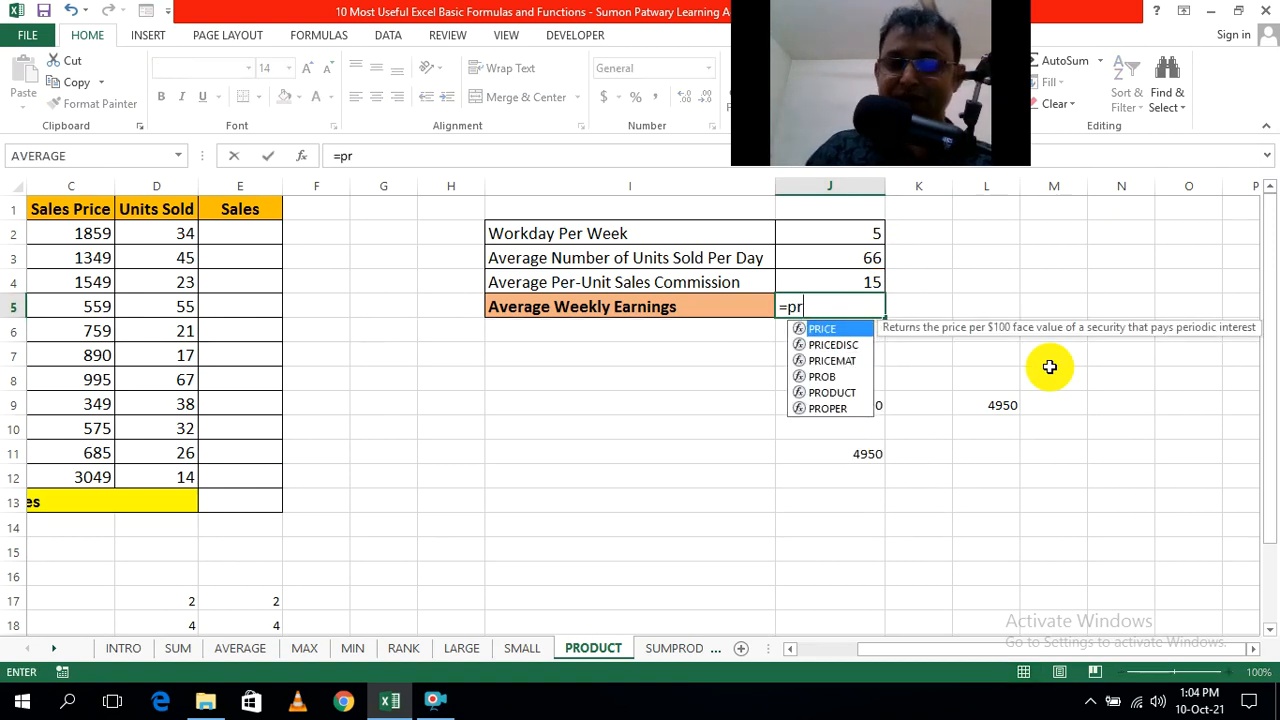
key("Escape")
key("Escape")
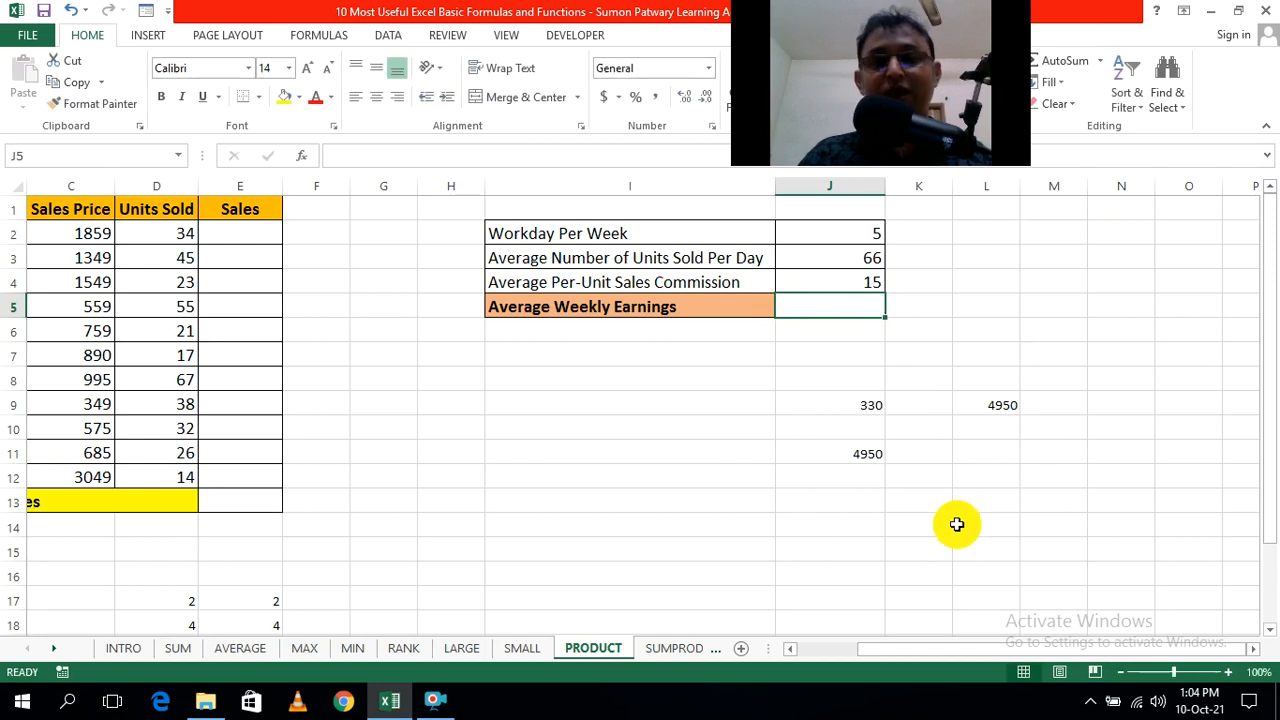
left_click(963, 542)
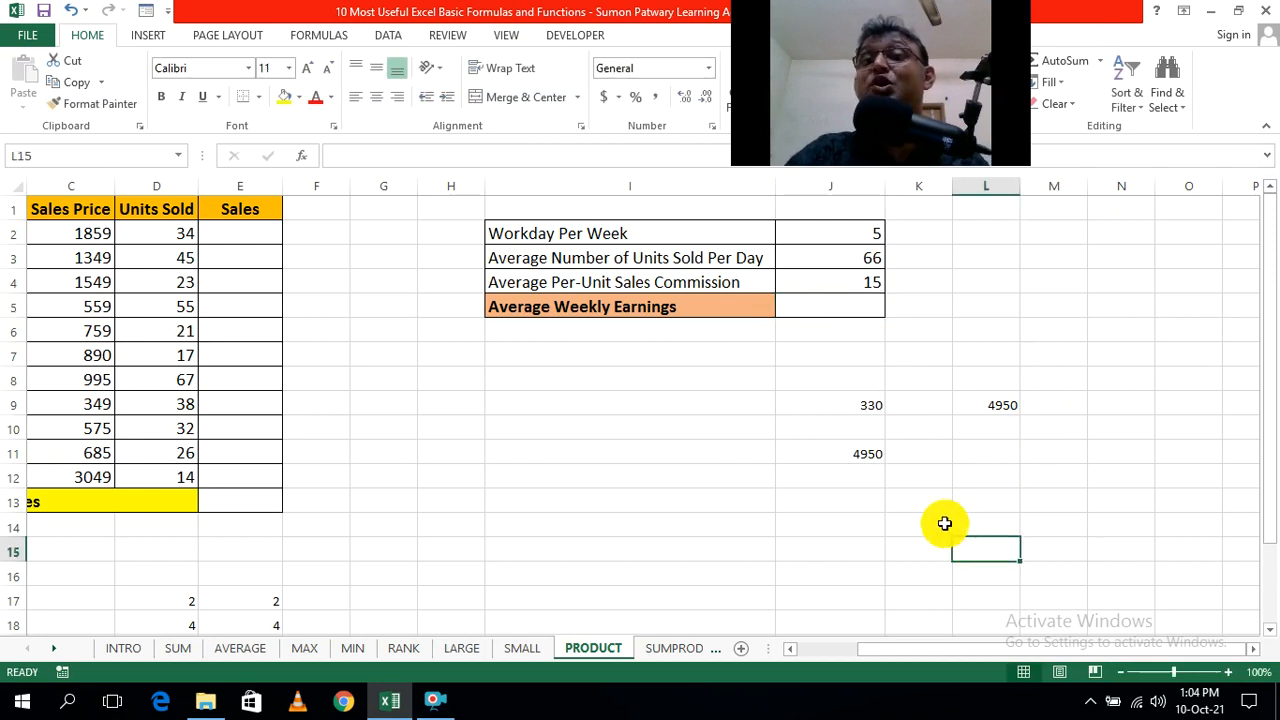
Step: Calculate the Average Weekly Earnings in J5 with =PRODUCT(J2:J4)
left_click(824, 306)
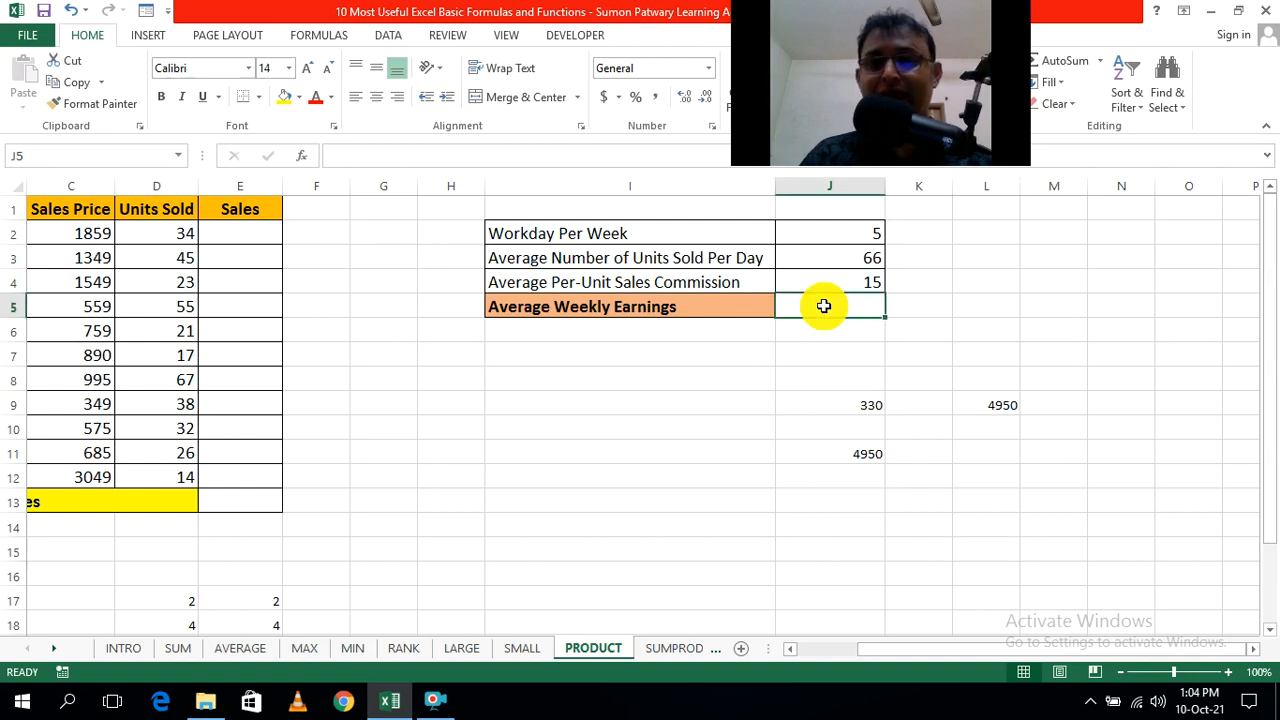
type("=")
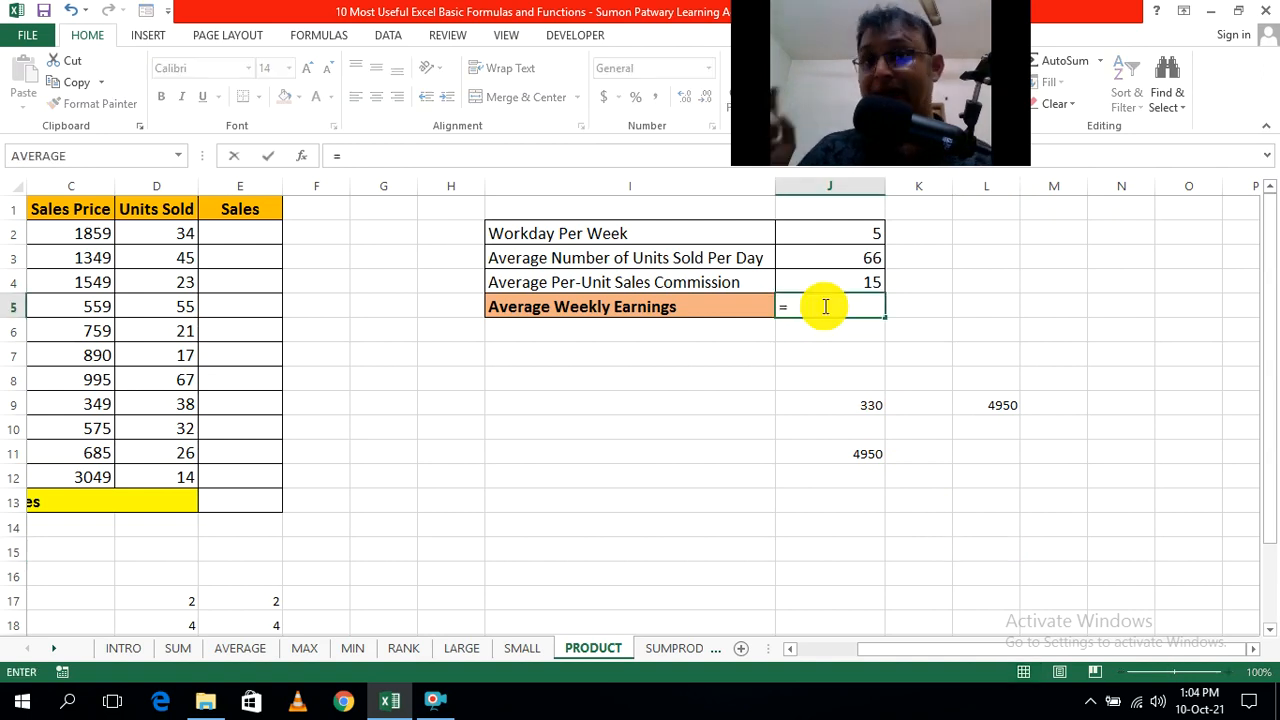
type("p")
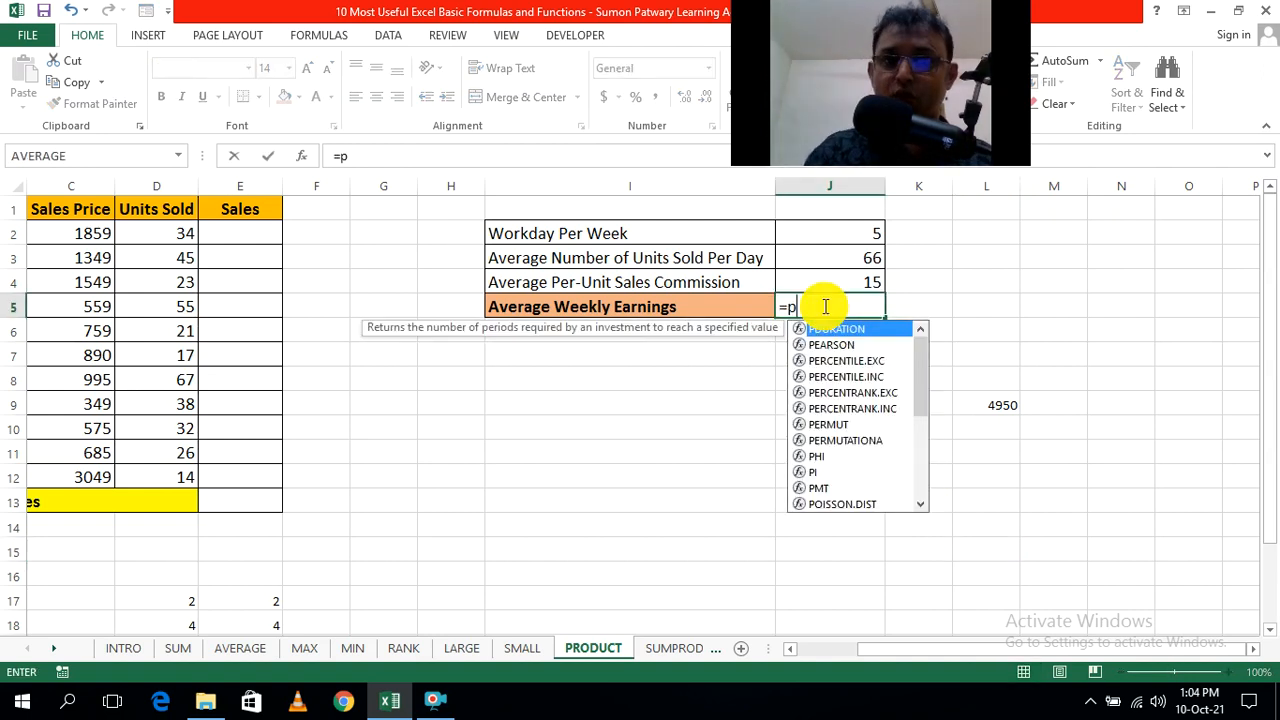
type("ro")
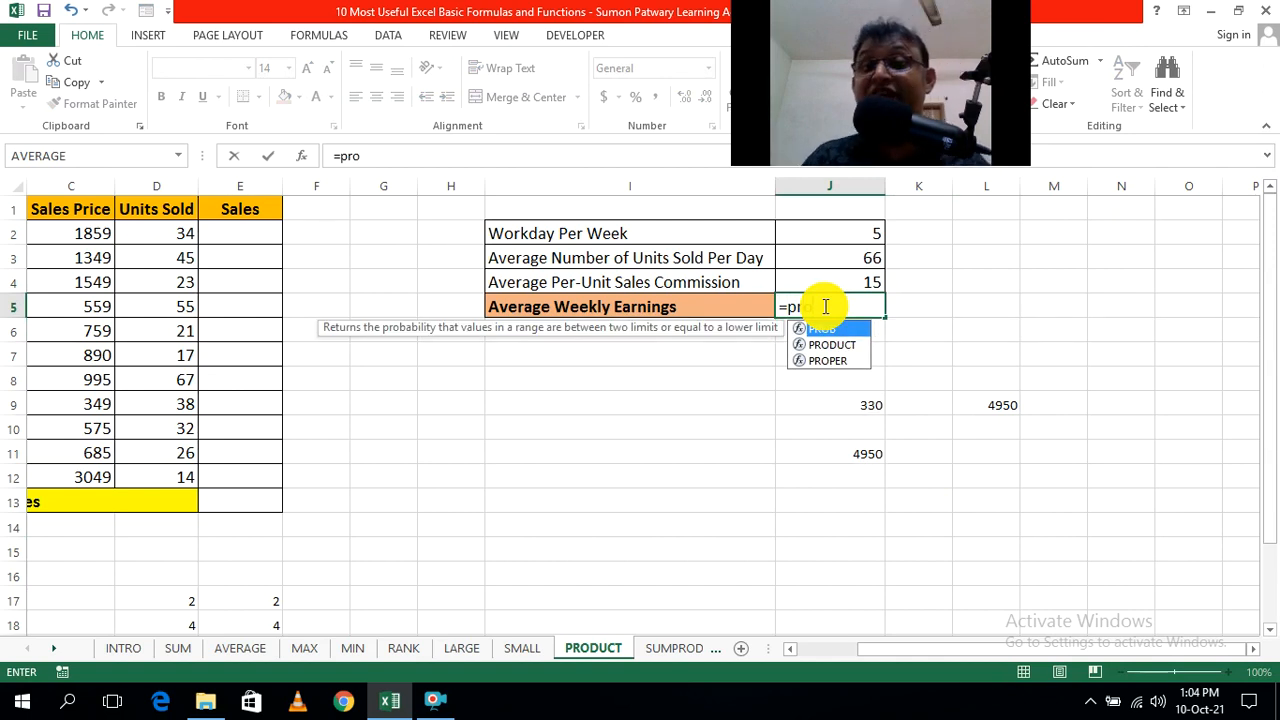
type("du")
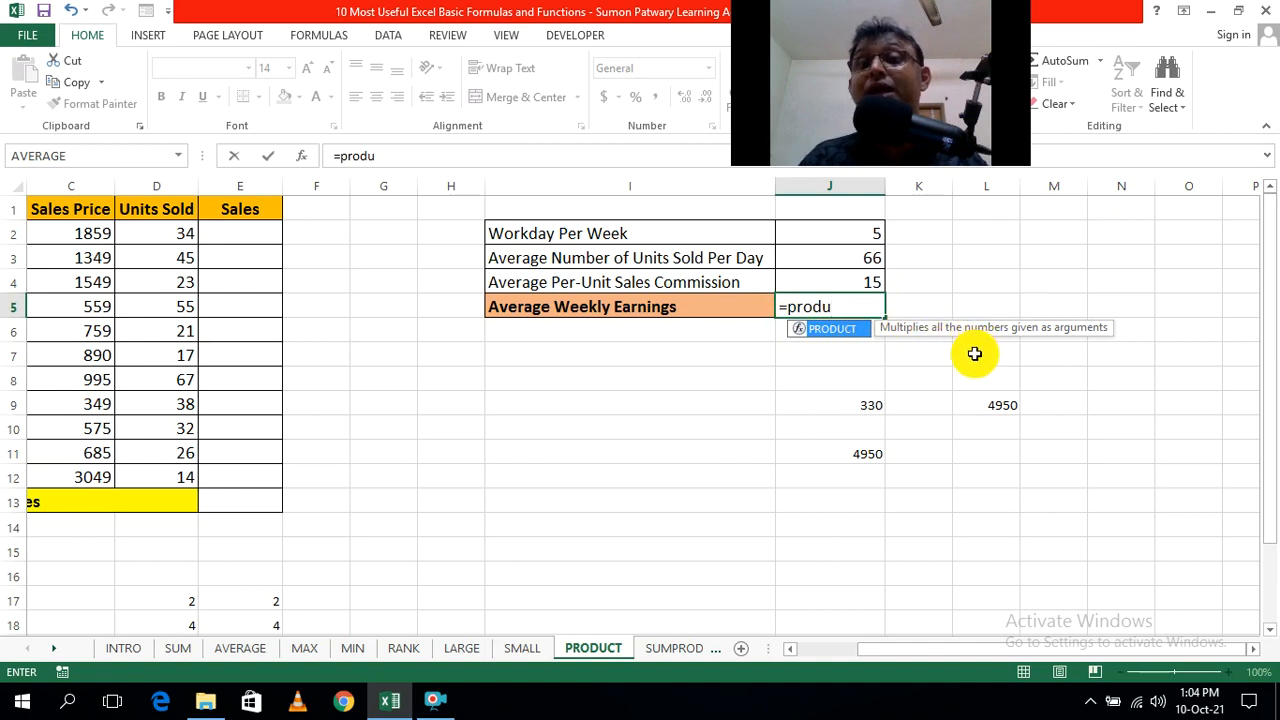
key("Tab")
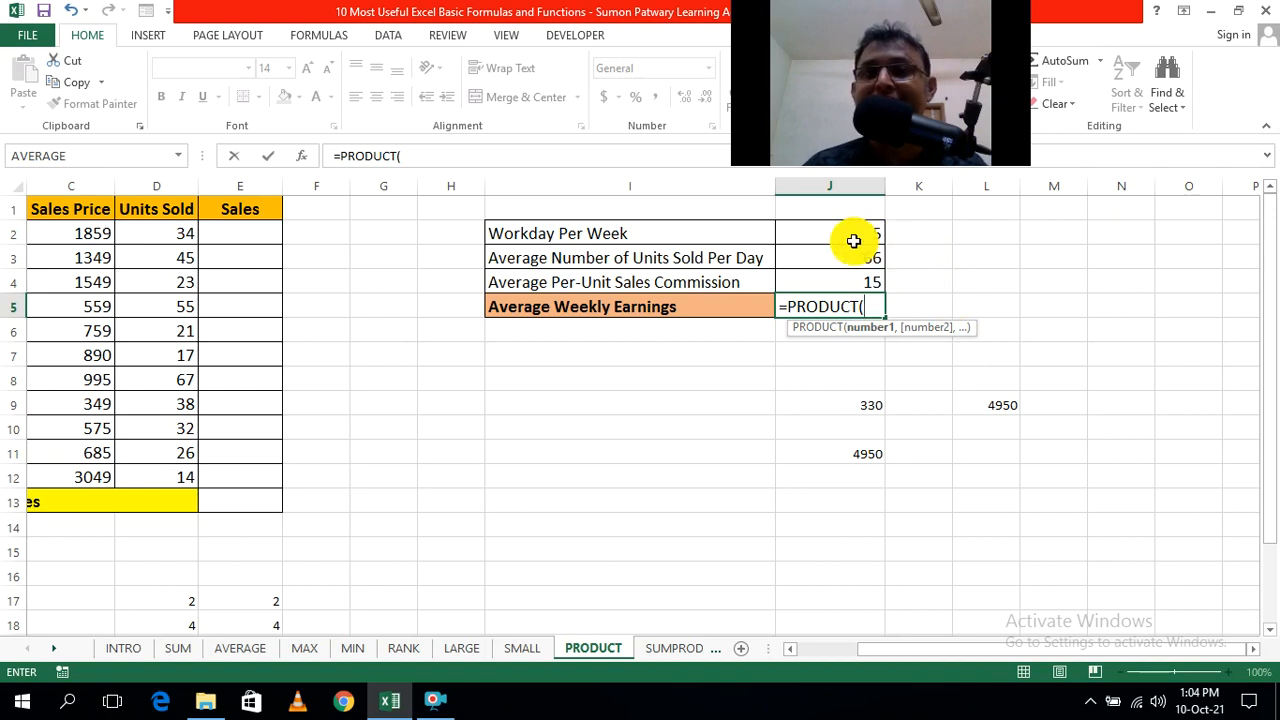
left_click_drag(854, 234, 854, 270)
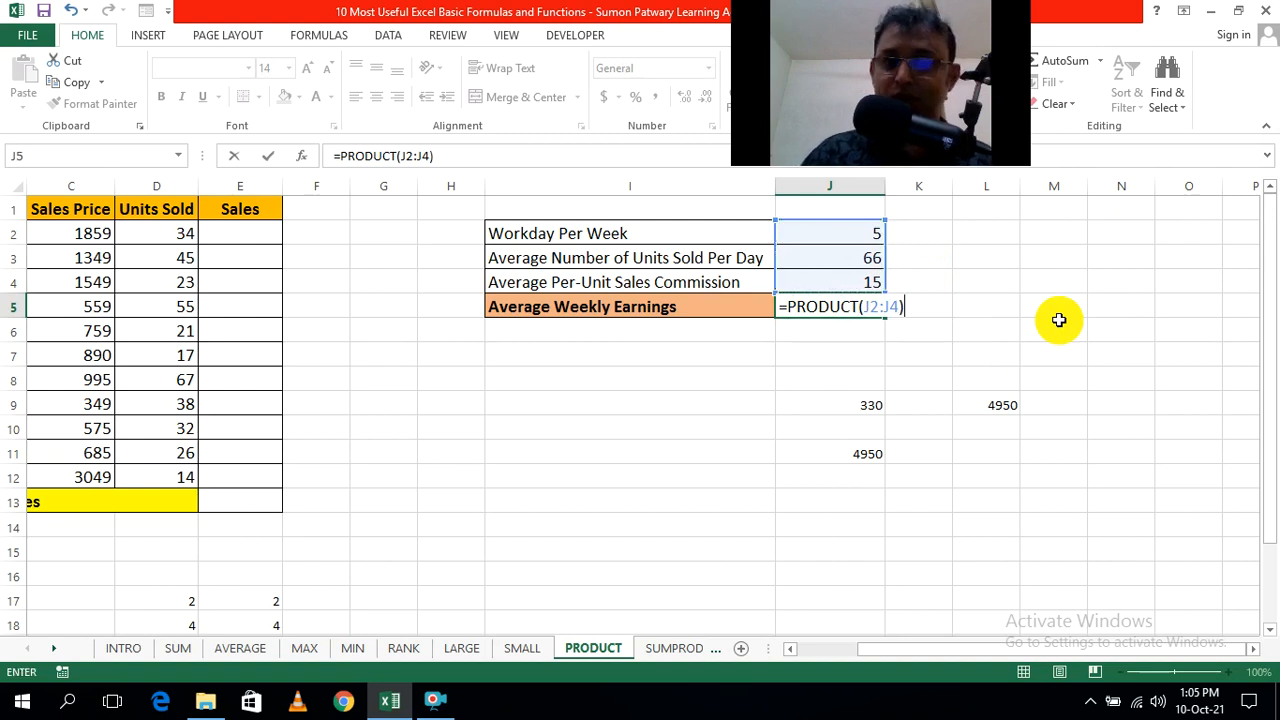
key("Return")
left_click(1059, 322)
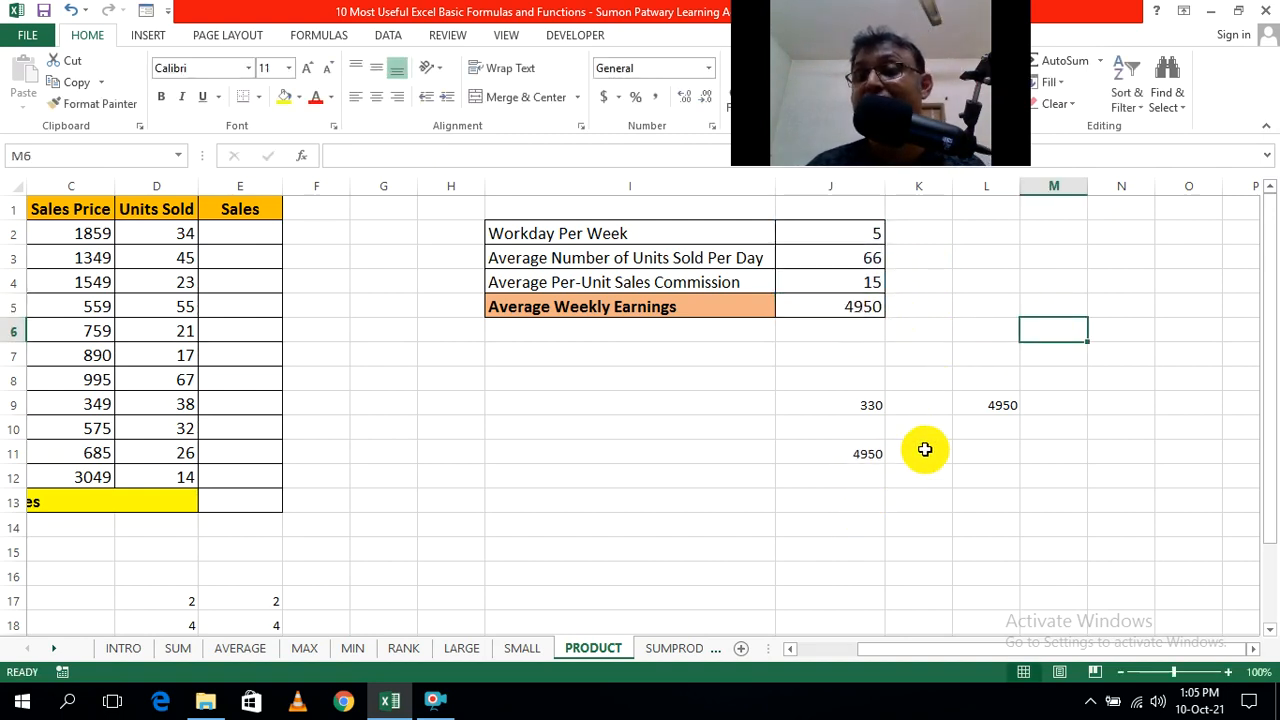
Step: Review the multiplication formulas in J11 and L9 against the PRODUCT formula for Average Weekly Earnings in J5
left_click(1028, 421)
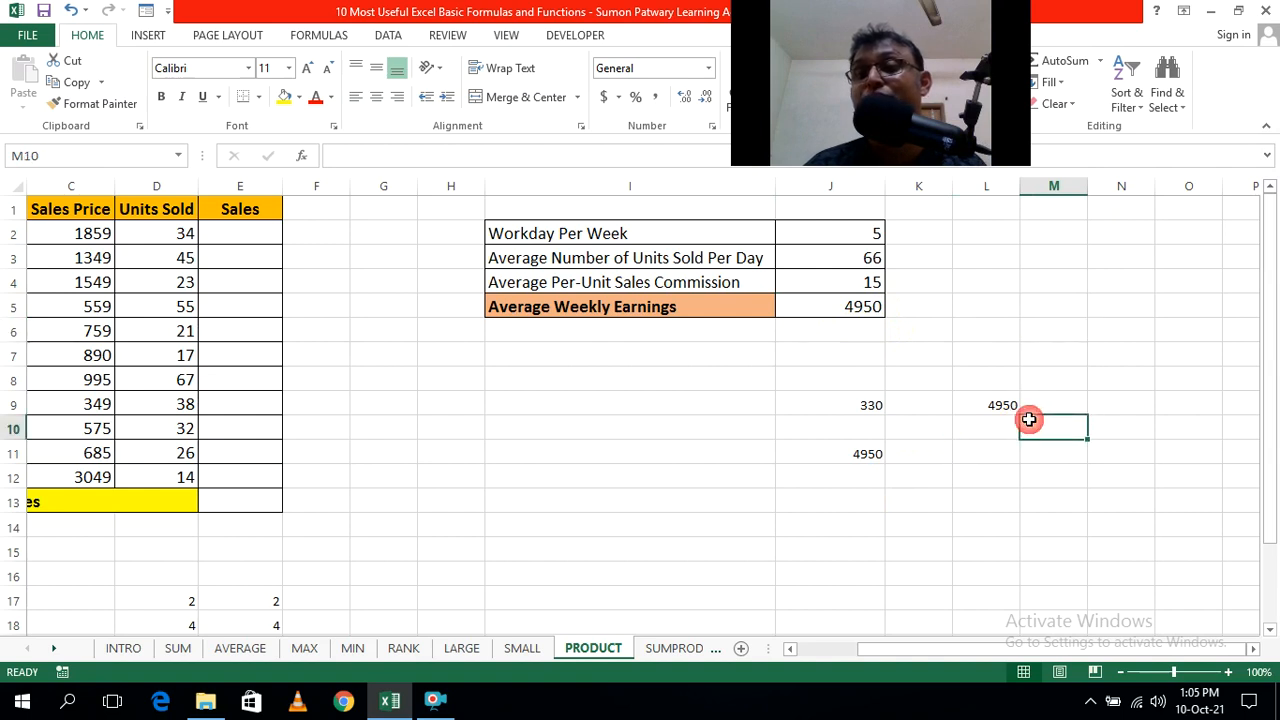
double_click(855, 452)
left_click(1063, 450)
double_click(1005, 404)
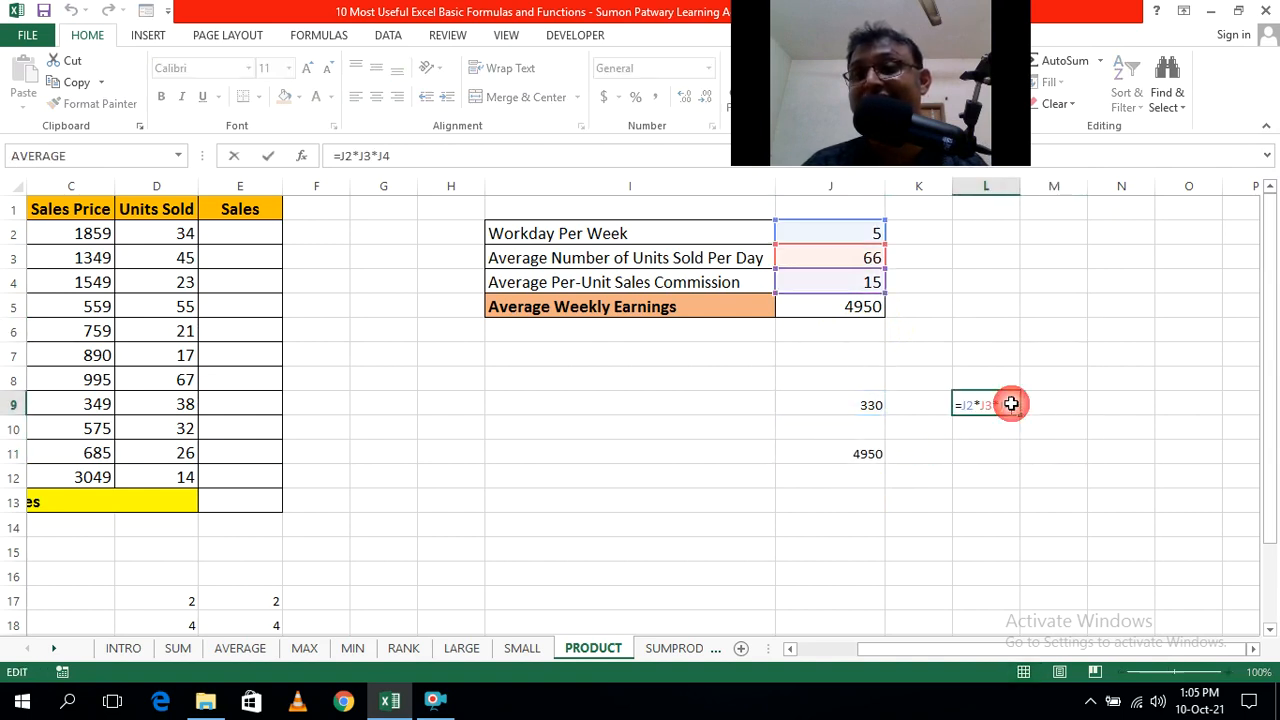
left_click(1122, 428)
double_click(1122, 427)
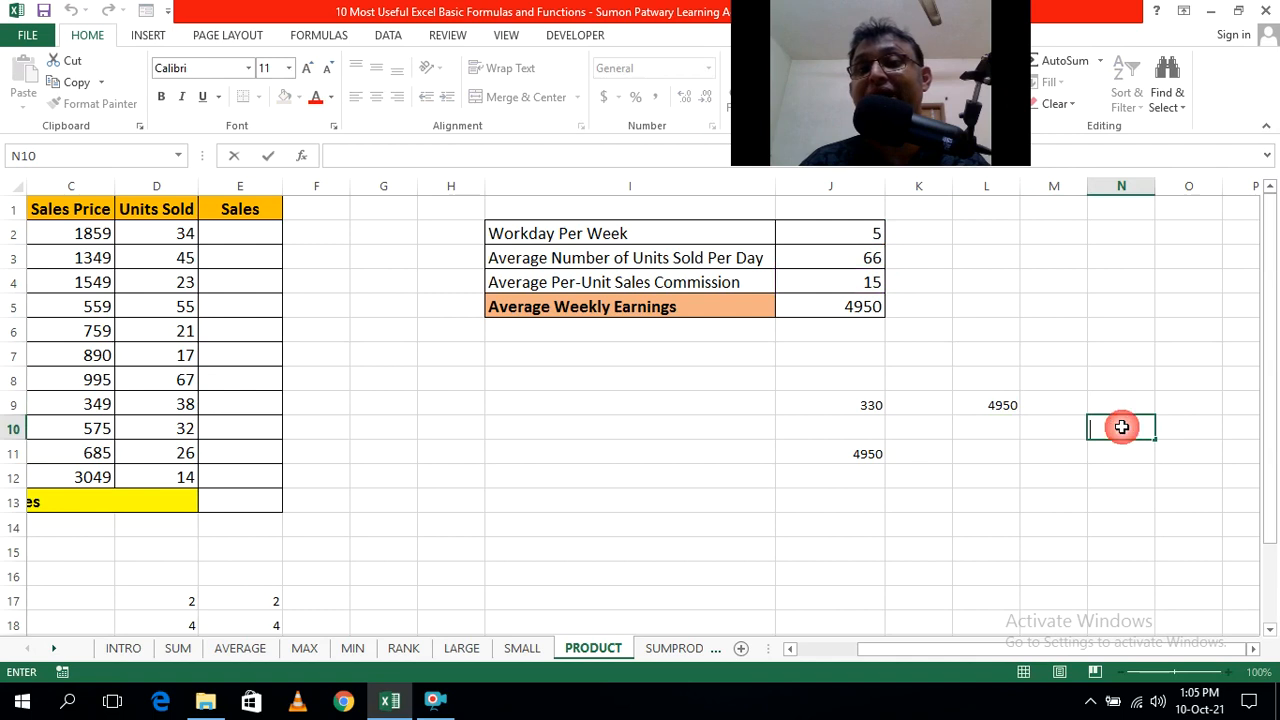
double_click(866, 311)
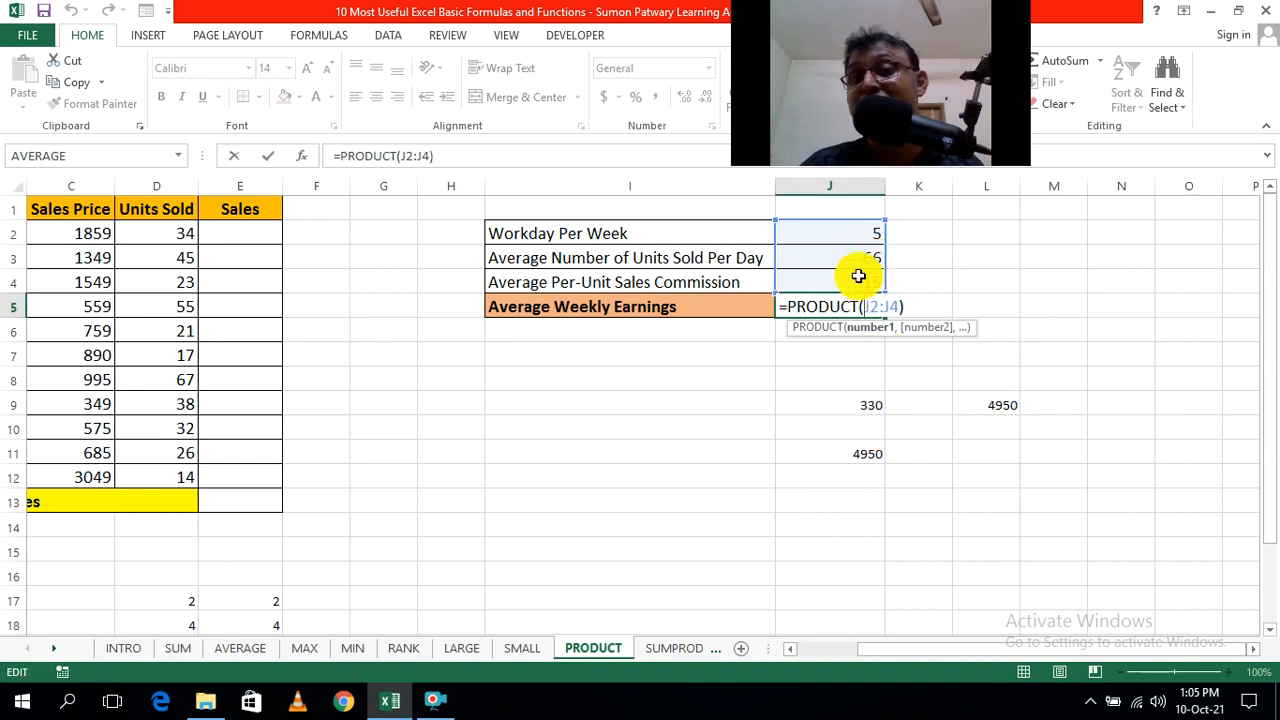
key("Escape")
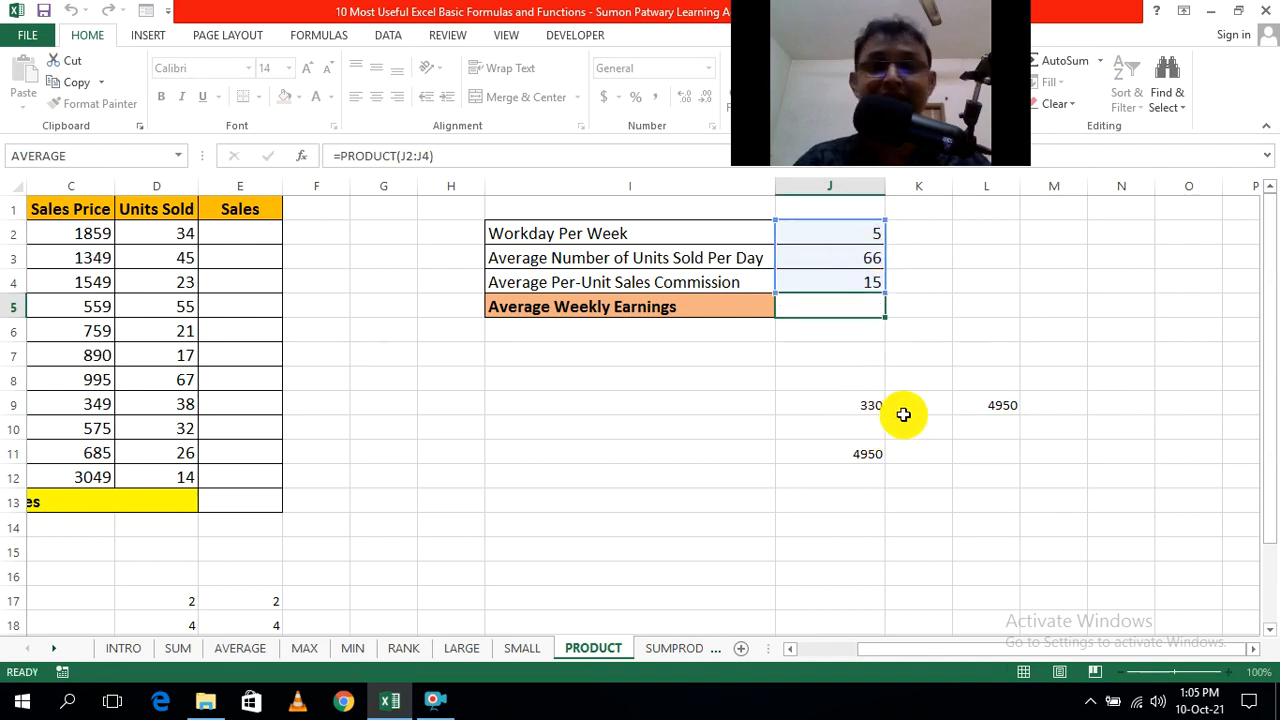
left_click(986, 354)
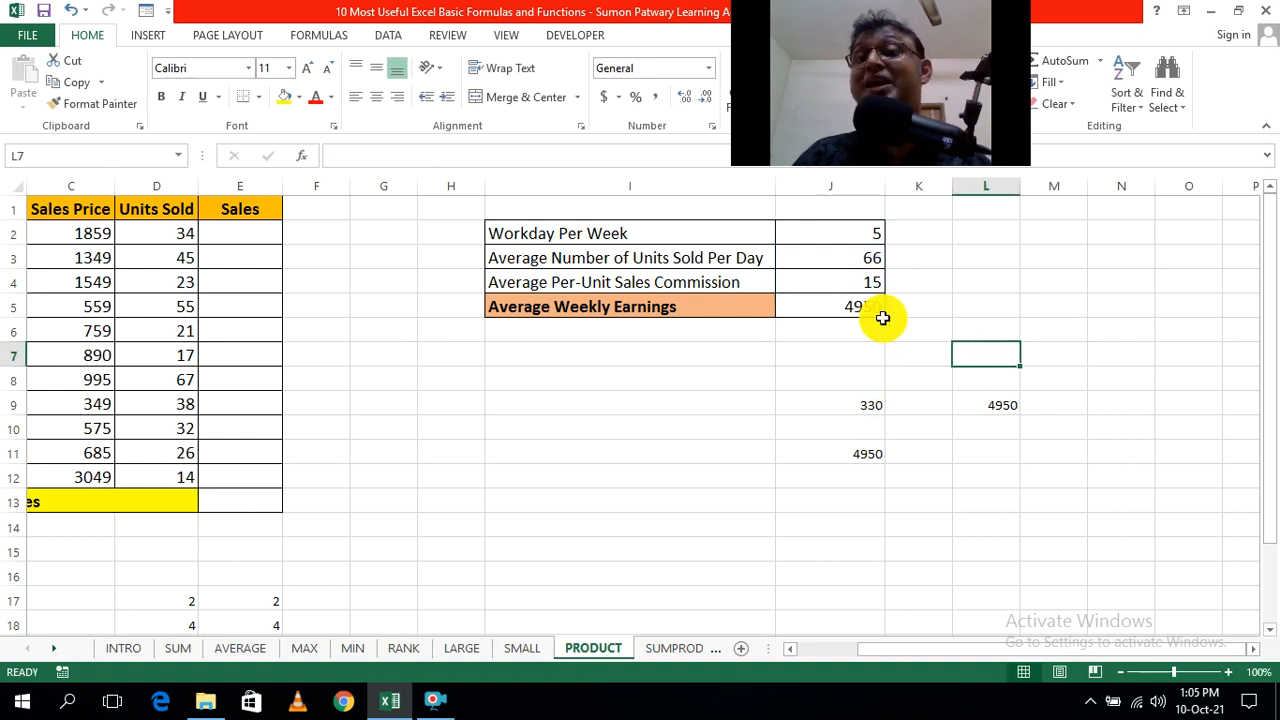
left_click(946, 557)
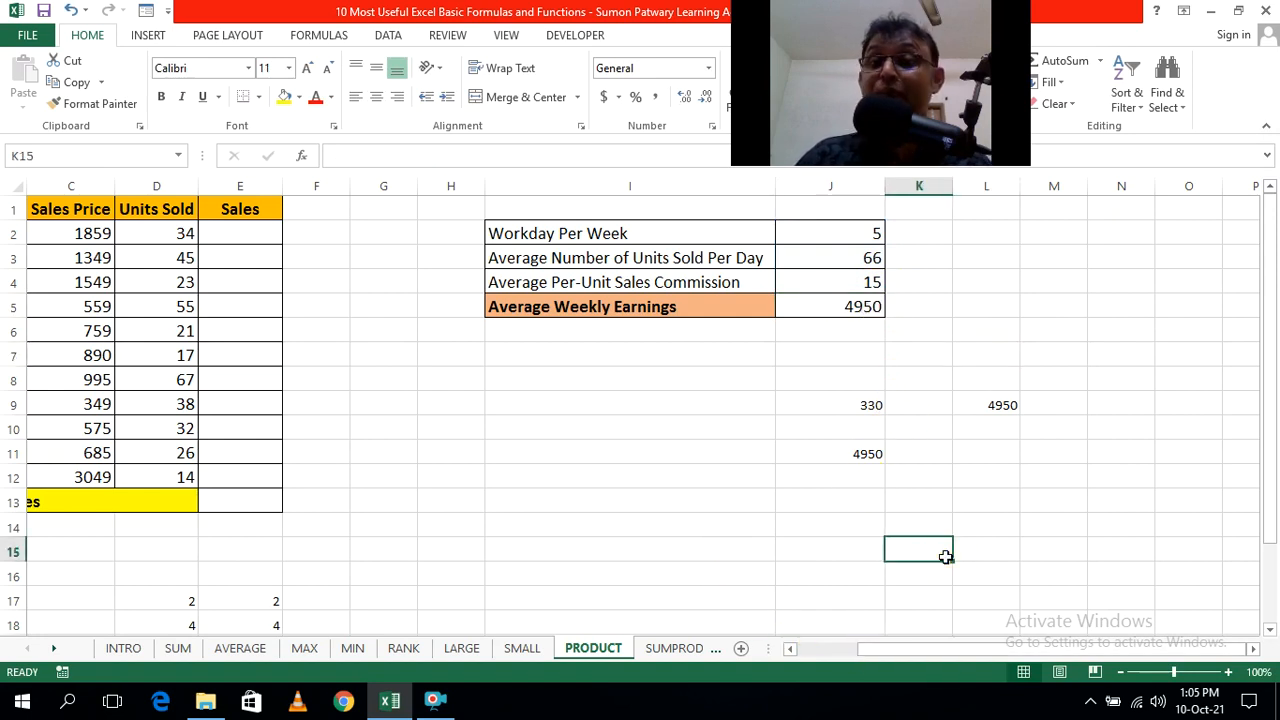
left_click(851, 306)
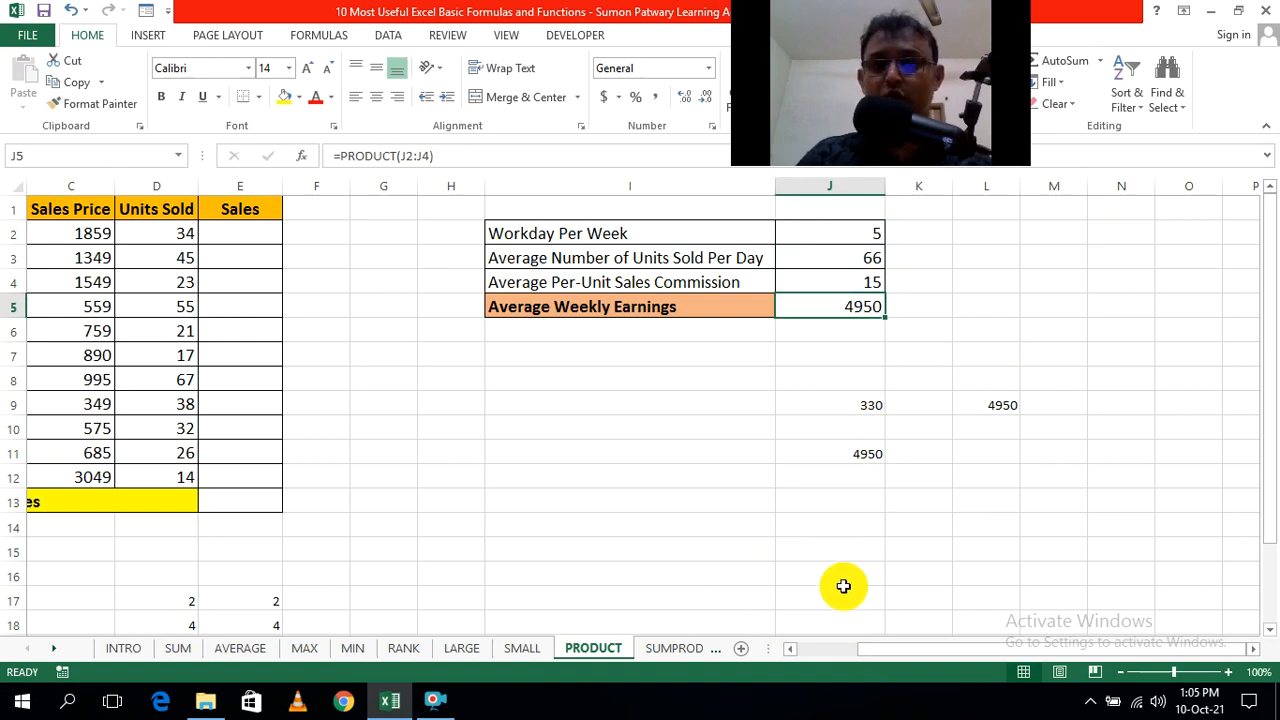
Step: Multiply the Men's Jackets sales price by its units sold in E2 with =C2*D2
left_click_drag(886, 651, 818, 655)
left_click(667, 548)
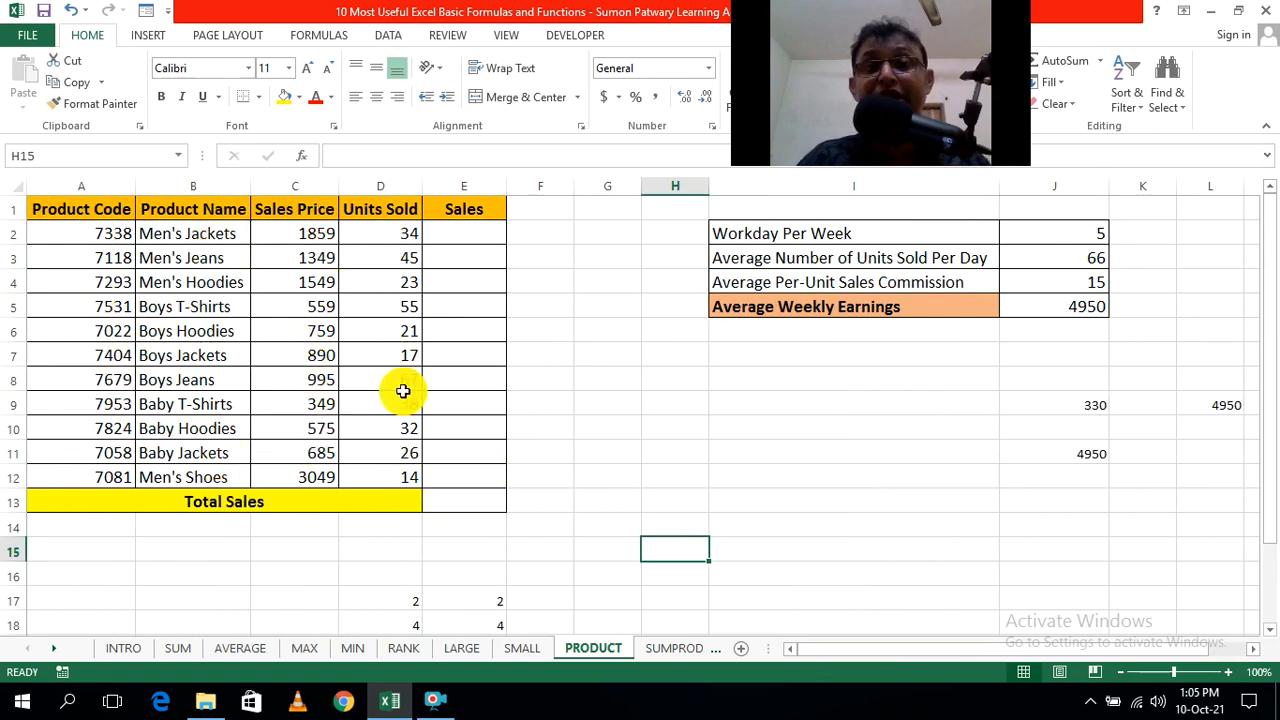
left_click(620, 352)
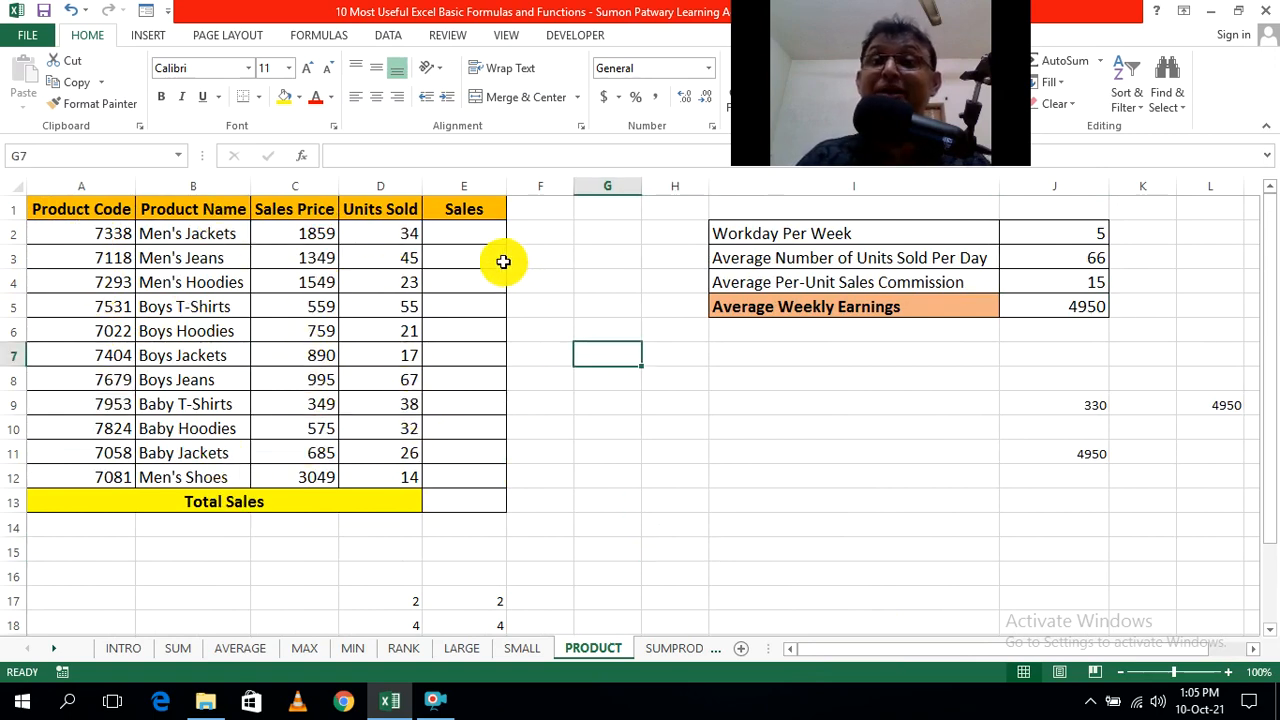
left_click(460, 231)
type("=")
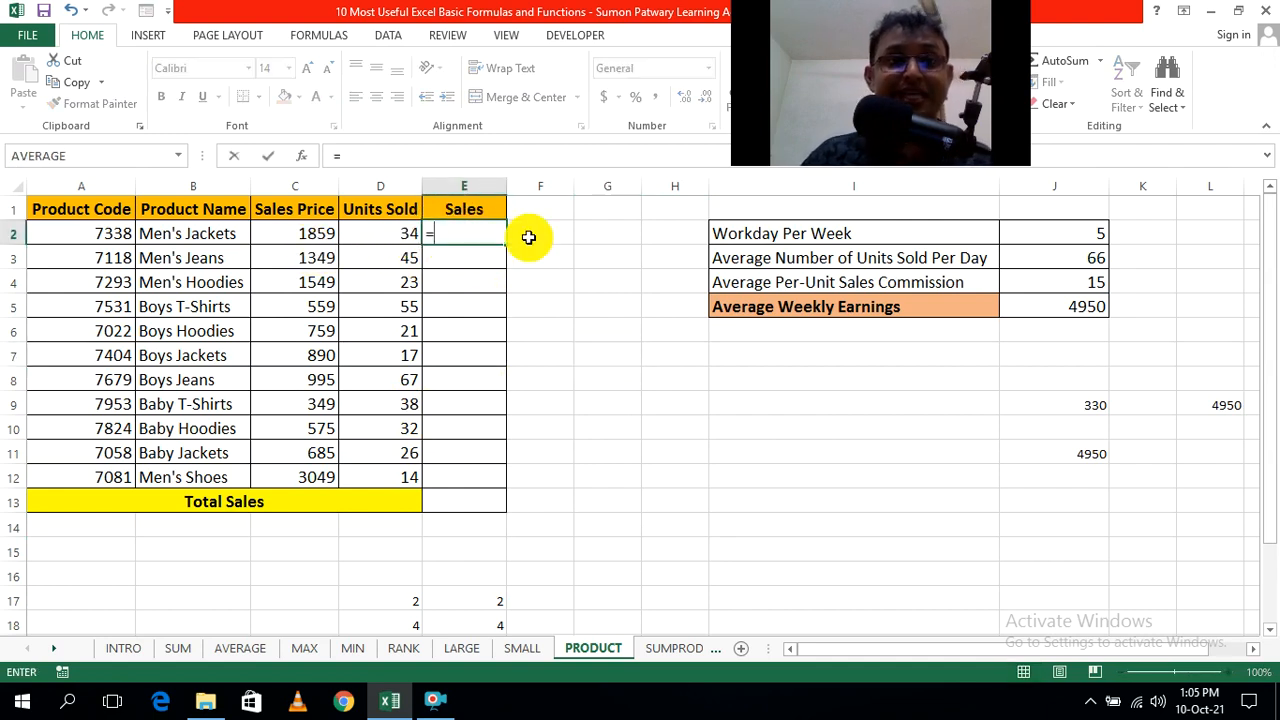
left_click(285, 236)
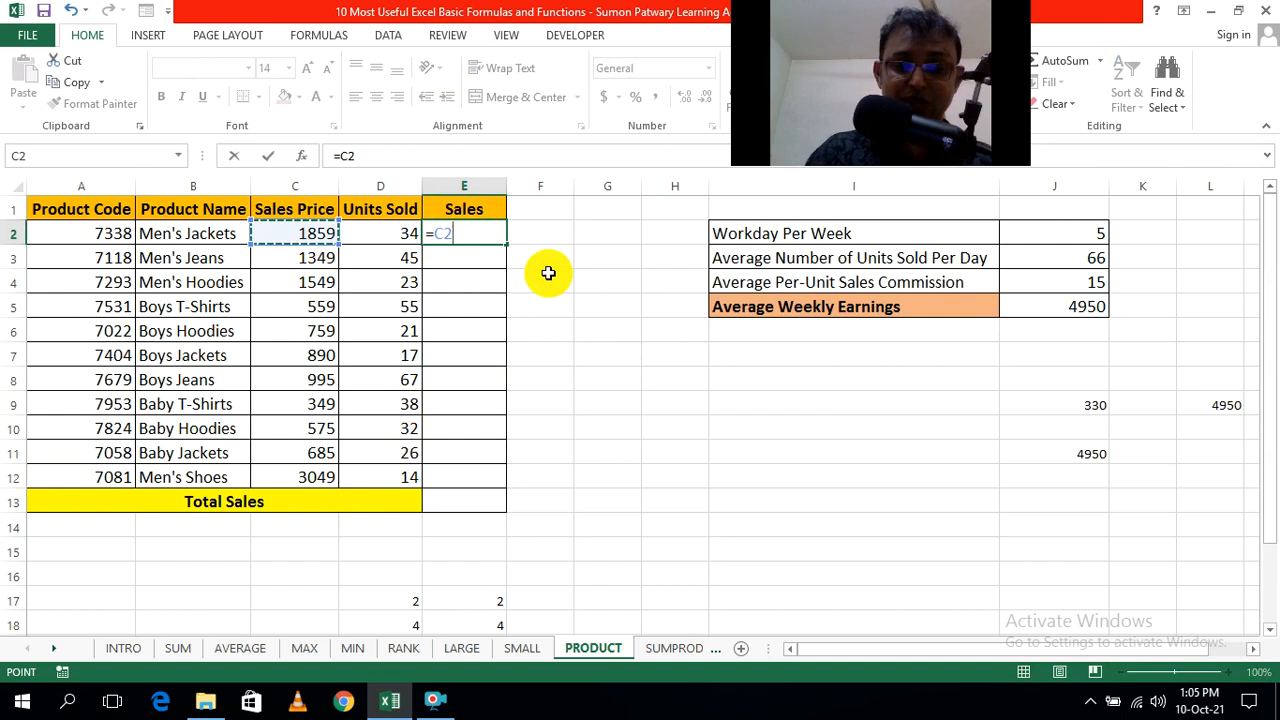
type("*")
left_click(405, 238)
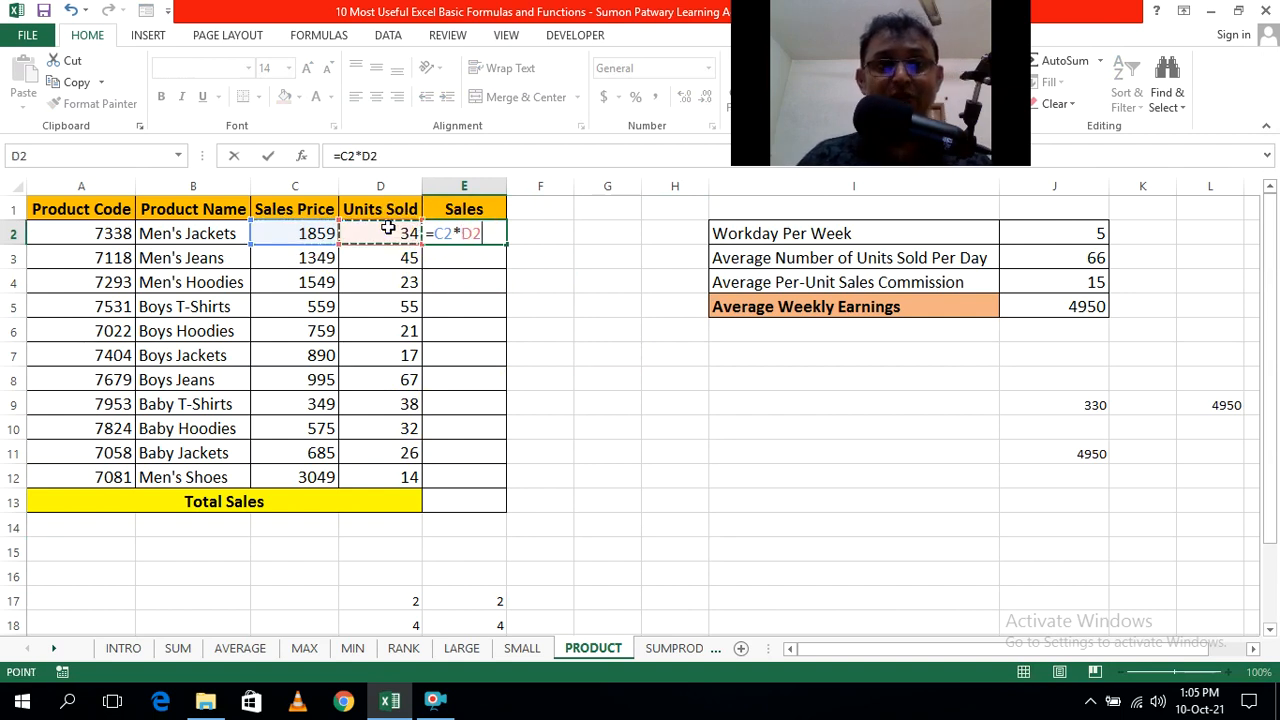
key("ctrl+Return")
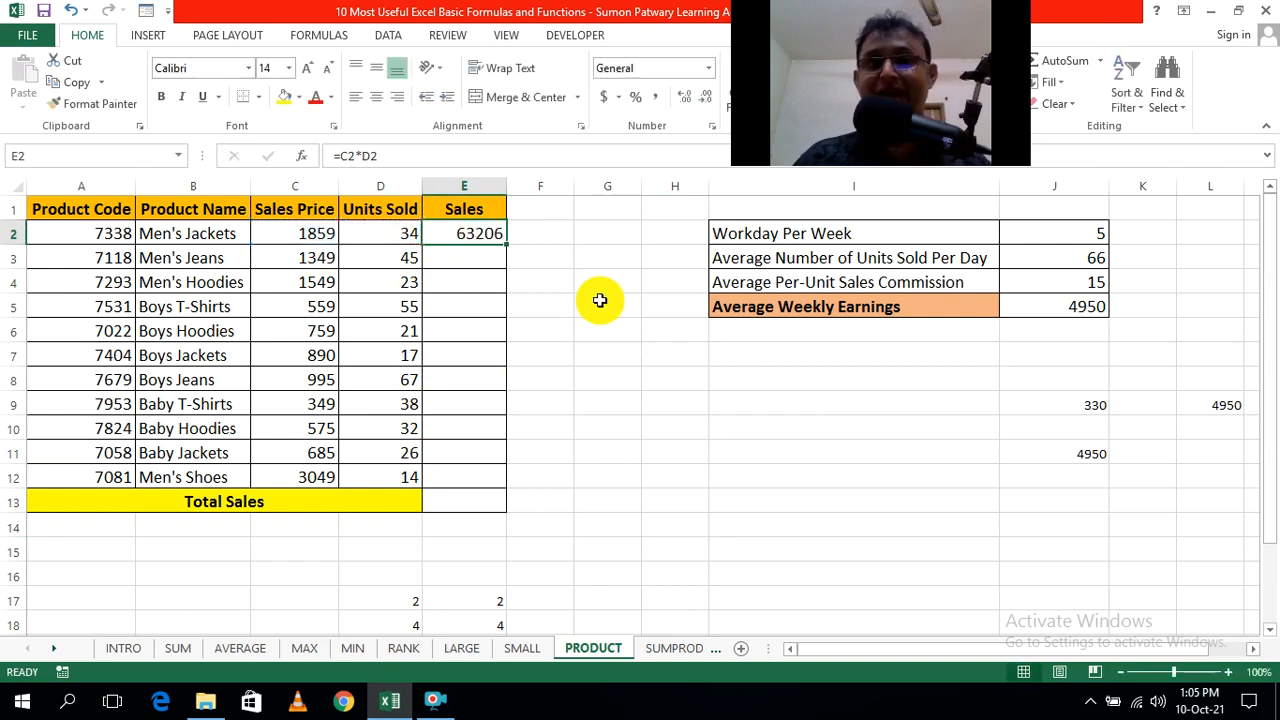
Step: Clear the multiplication formula from the Men's Jackets Sales cell E2
left_click(600, 300)
left_click(486, 237)
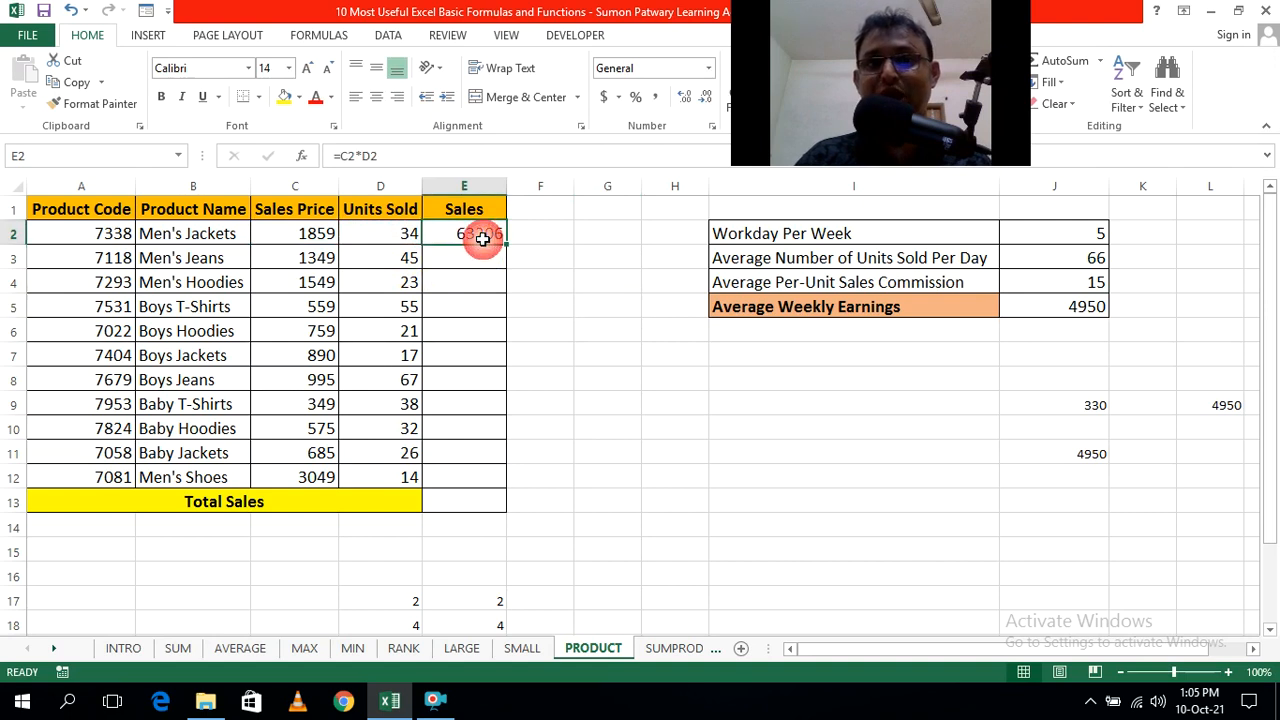
left_click(570, 300)
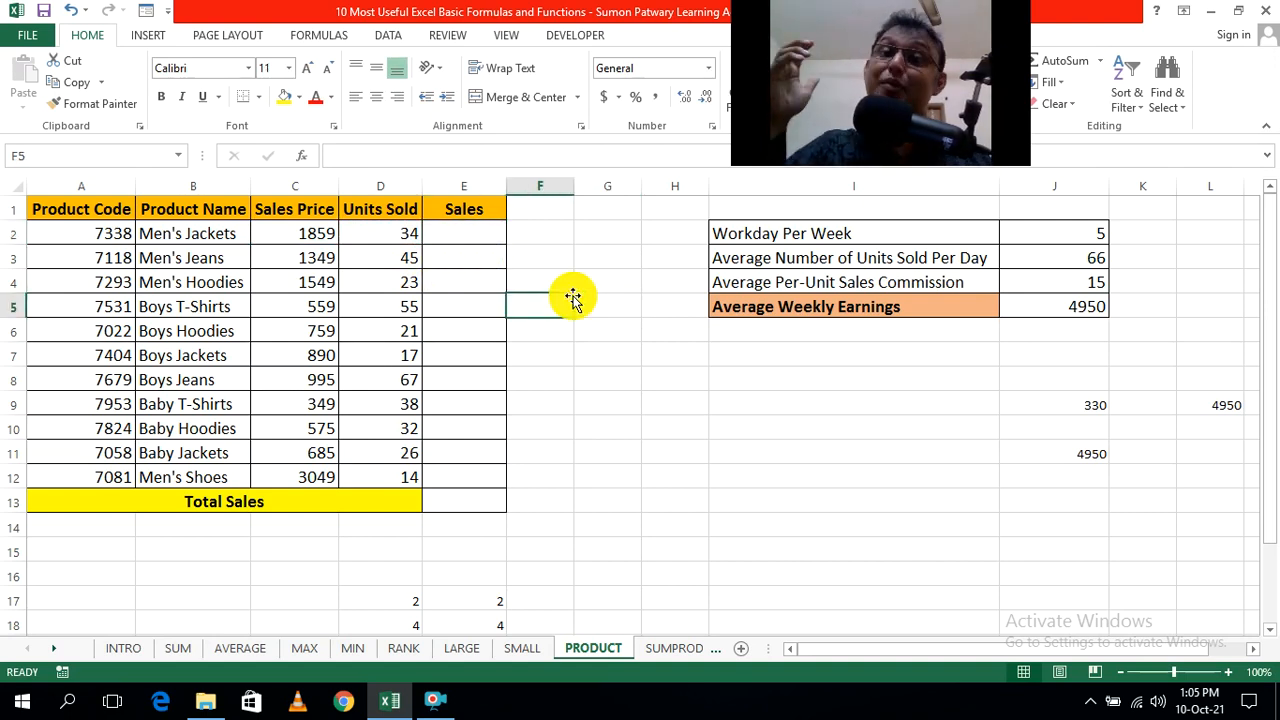
left_click(626, 330)
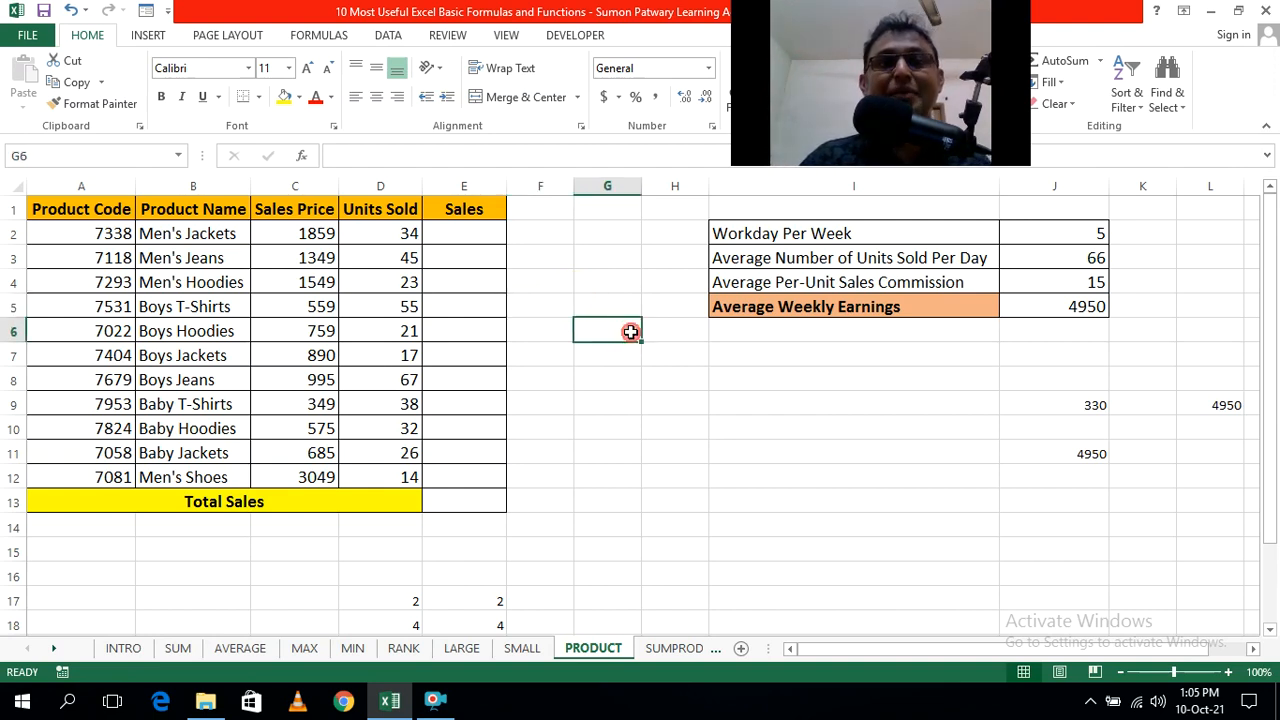
Step: Calculate the Men's Jackets sales in E2 with =PRODUCT(C2:D2)
left_click(460, 235)
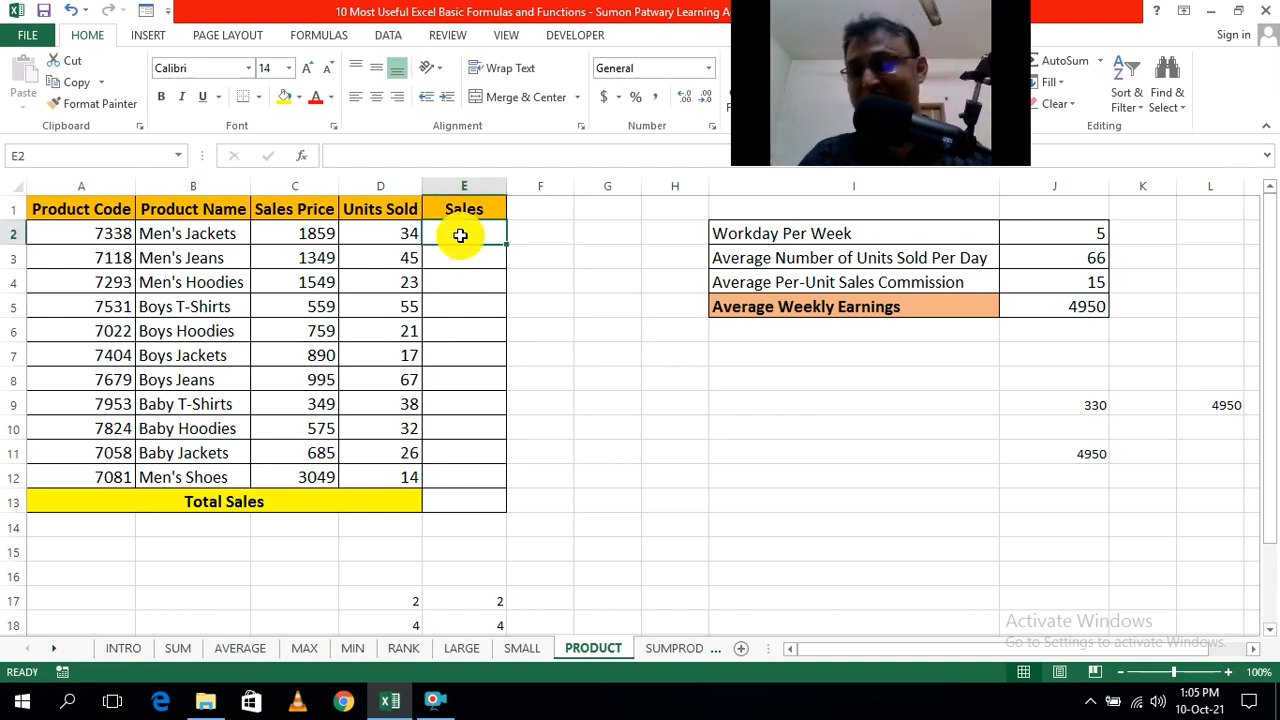
type("=pr")
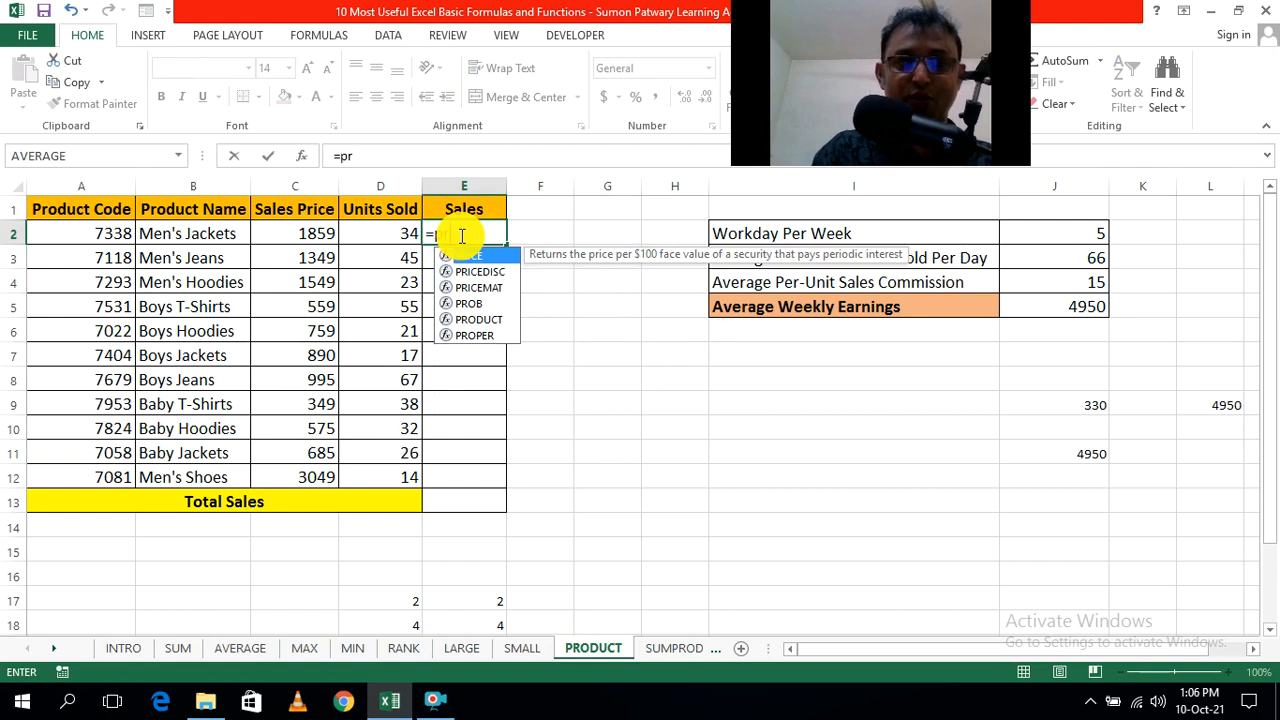
type("od")
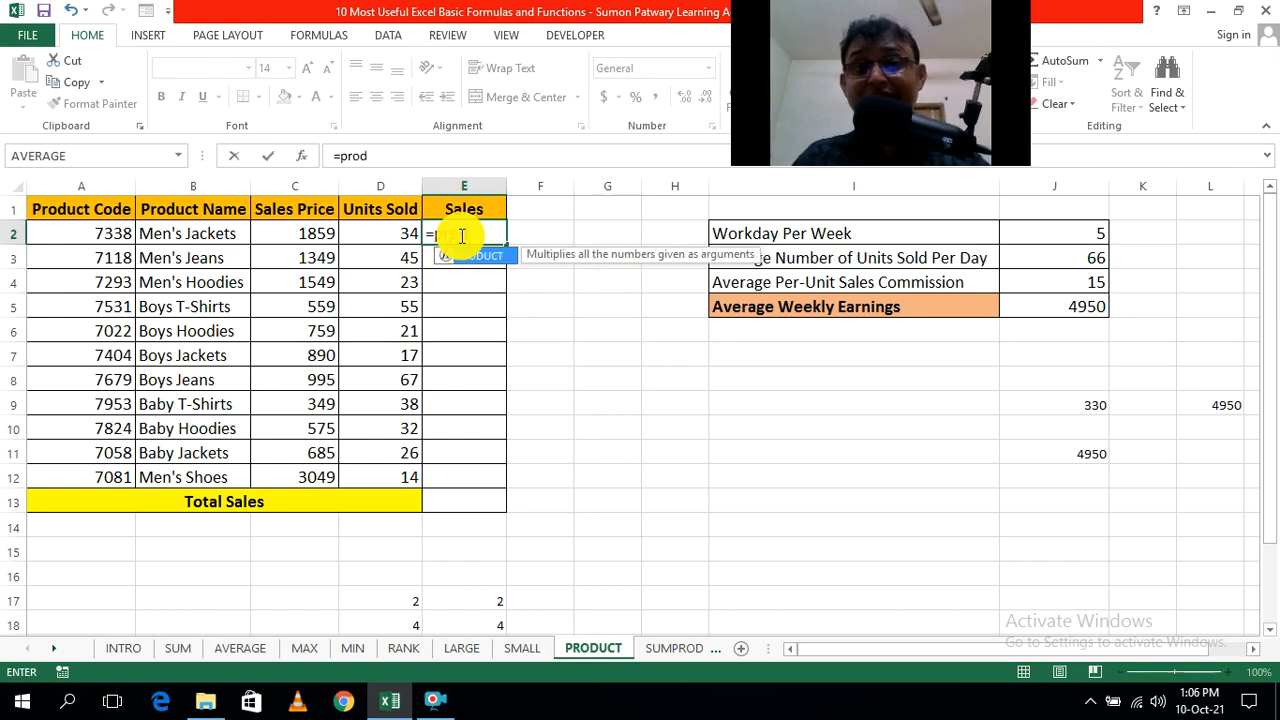
key("Tab")
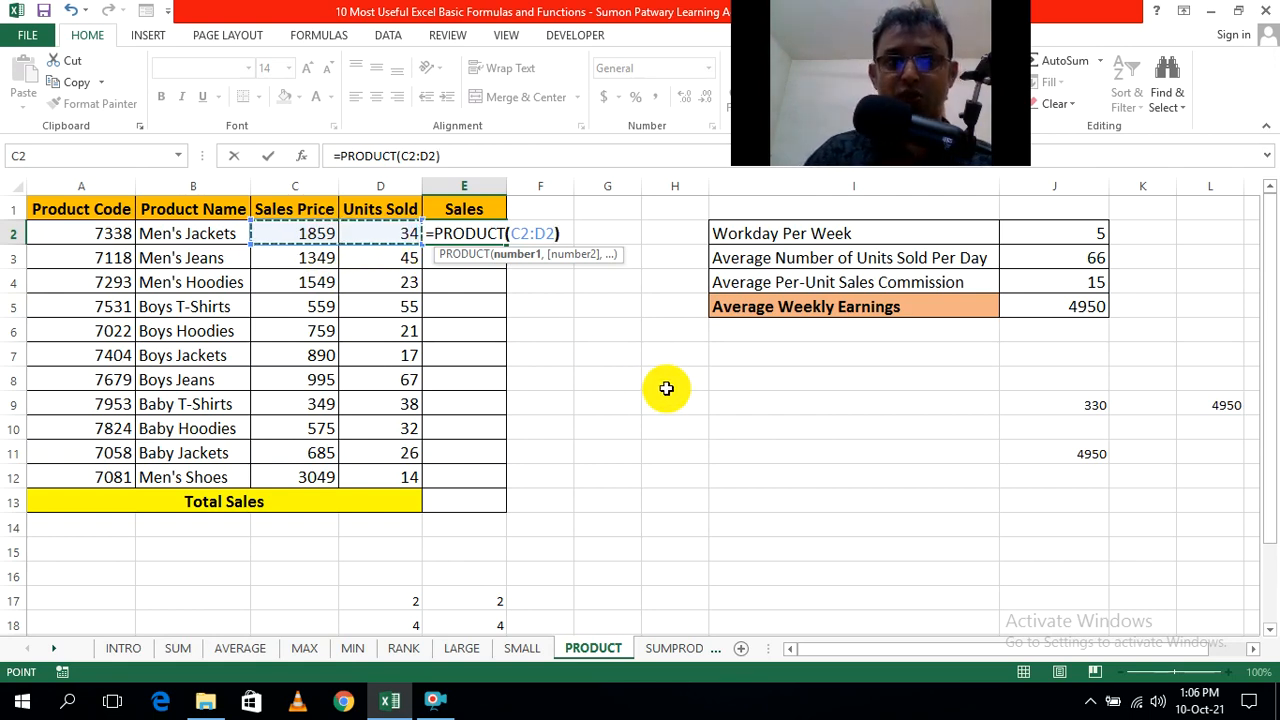
key("ctrl+Return")
left_click(668, 389)
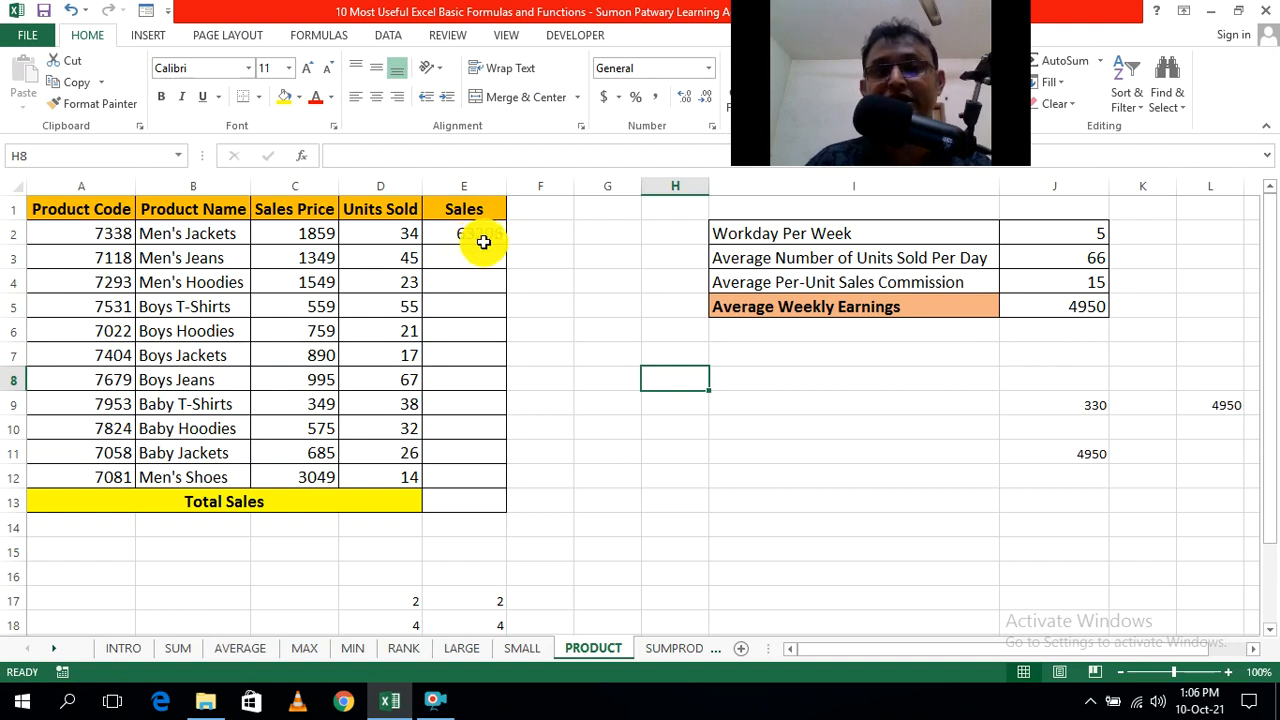
Step: Enter =C2*D2 in G2 as a manual multiplication to compare with the PRODUCT result
left_click(600, 235)
type("=")
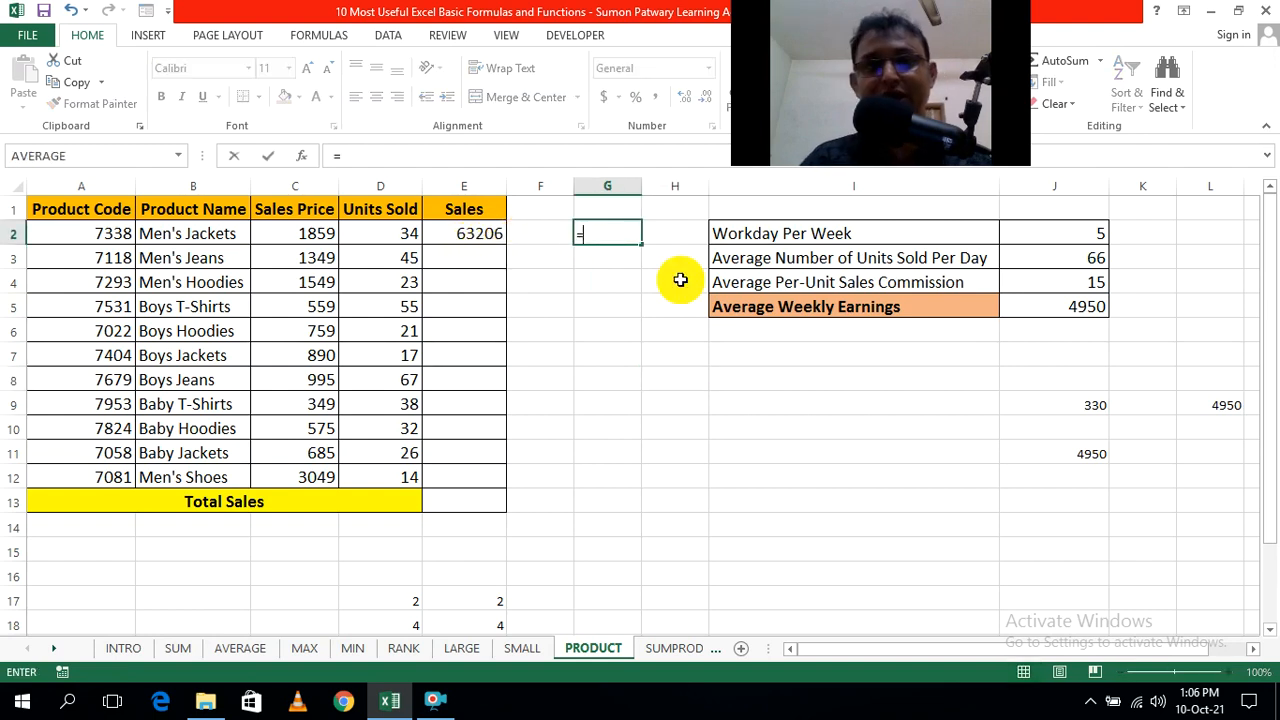
left_click(310, 232)
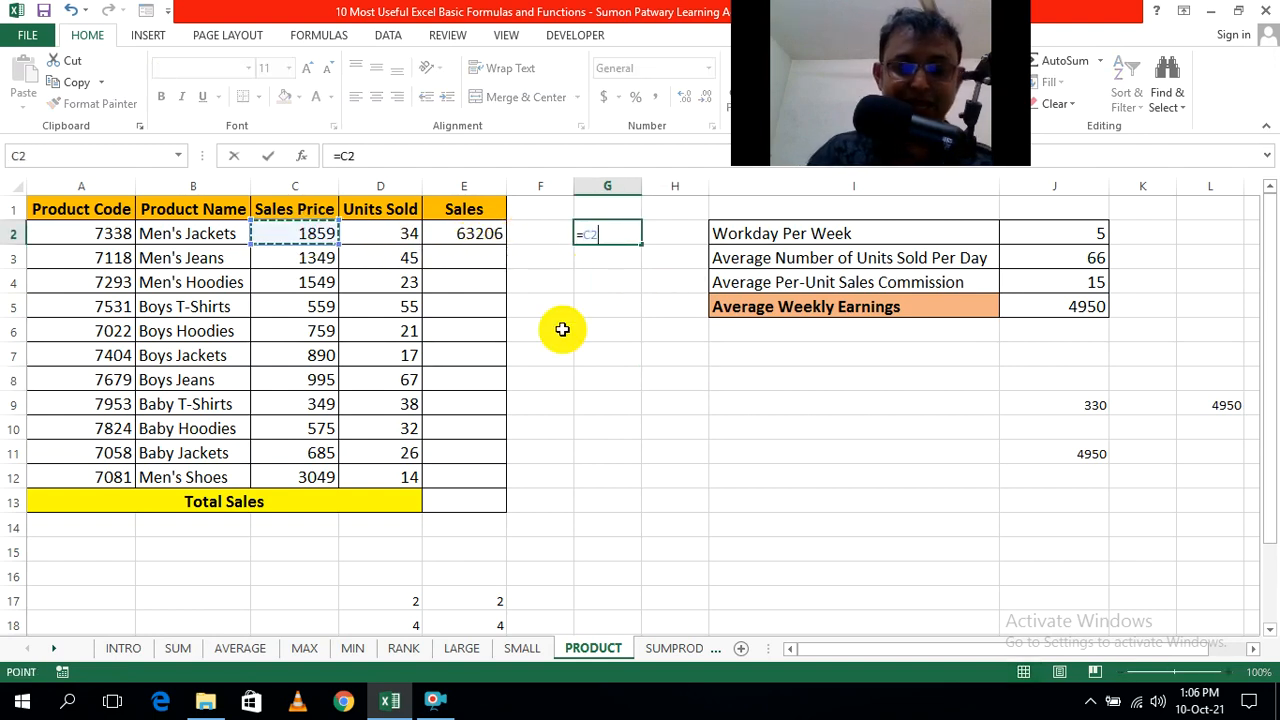
left_click(404, 232)
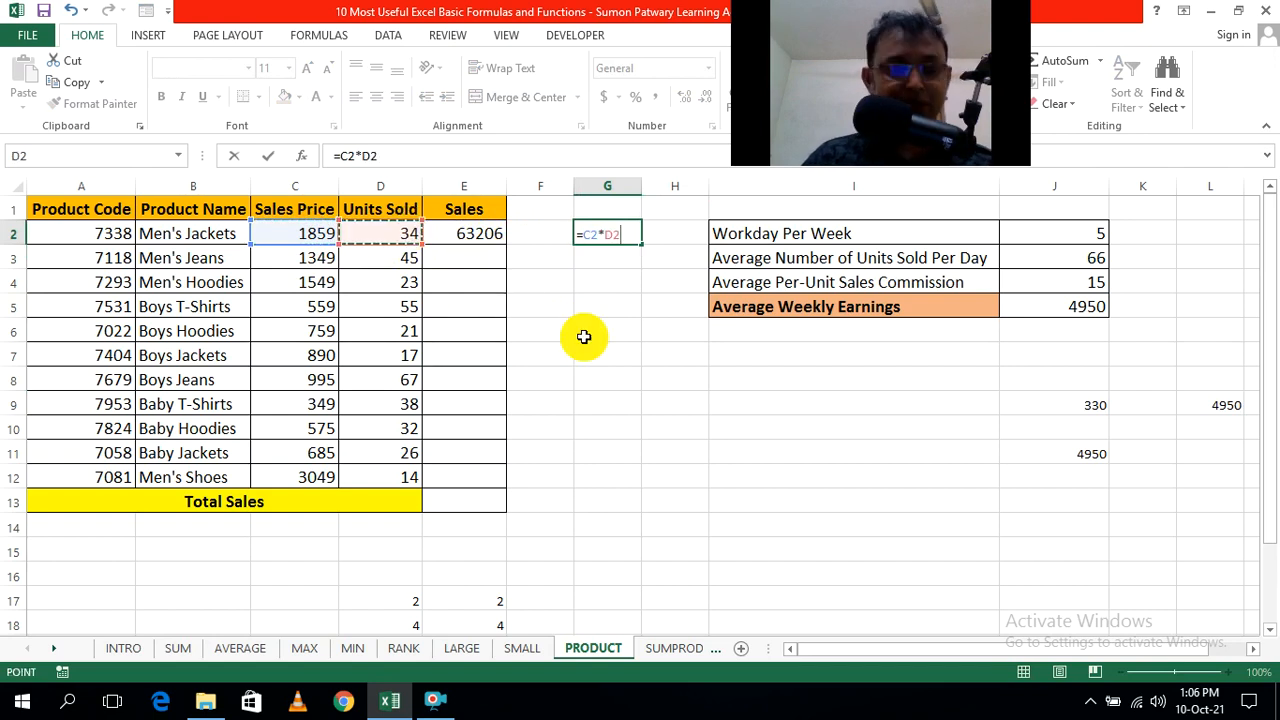
key("ctrl+Return")
left_click(584, 337)
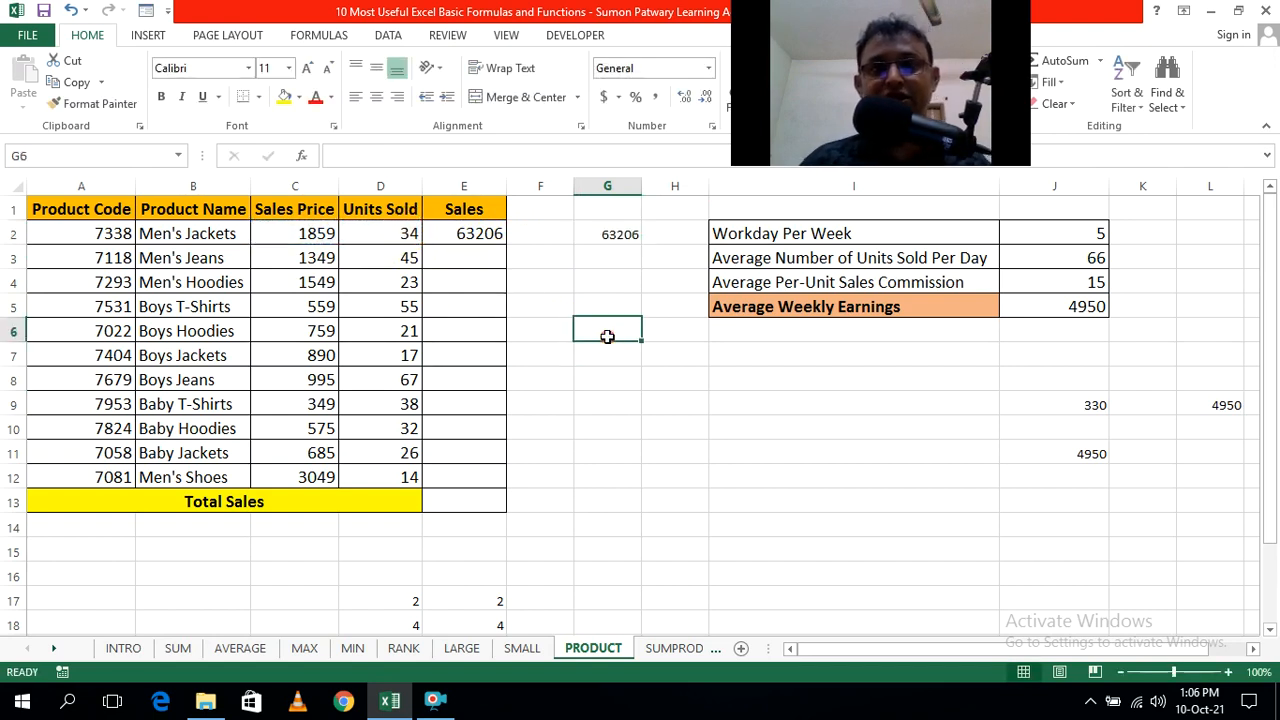
Step: Increase the font size of the comparison value in G2 by two increments
left_click(624, 234)
left_click(307, 68)
left_click(307, 68)
left_click(631, 349)
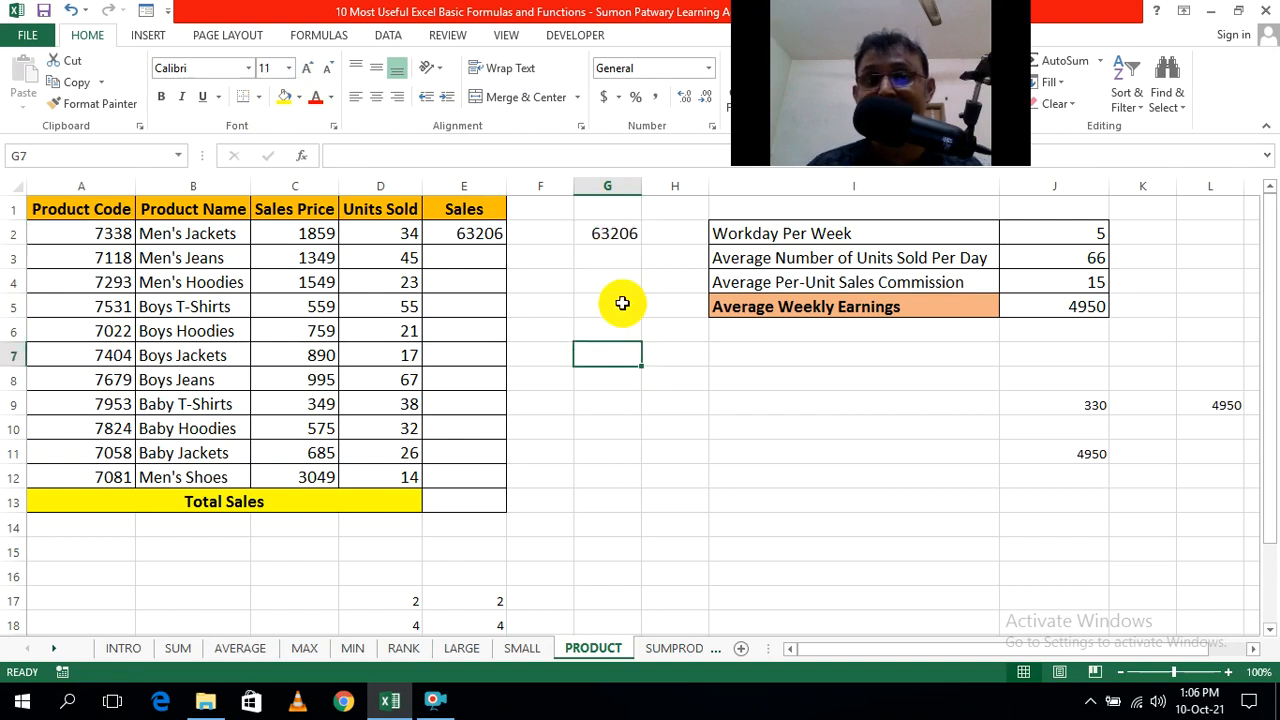
Step: Fill the PRODUCT formula from E2 down through E12 for all remaining products
left_click(661, 371)
left_click(489, 234)
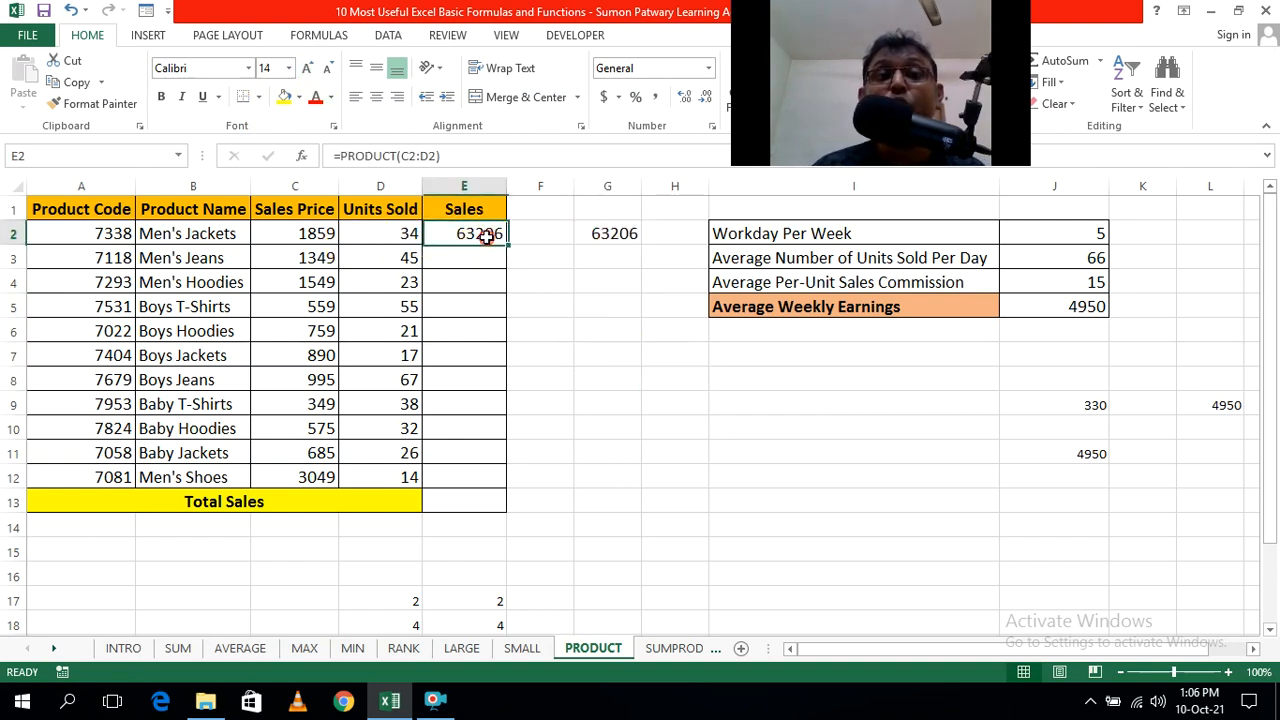
left_click(611, 375)
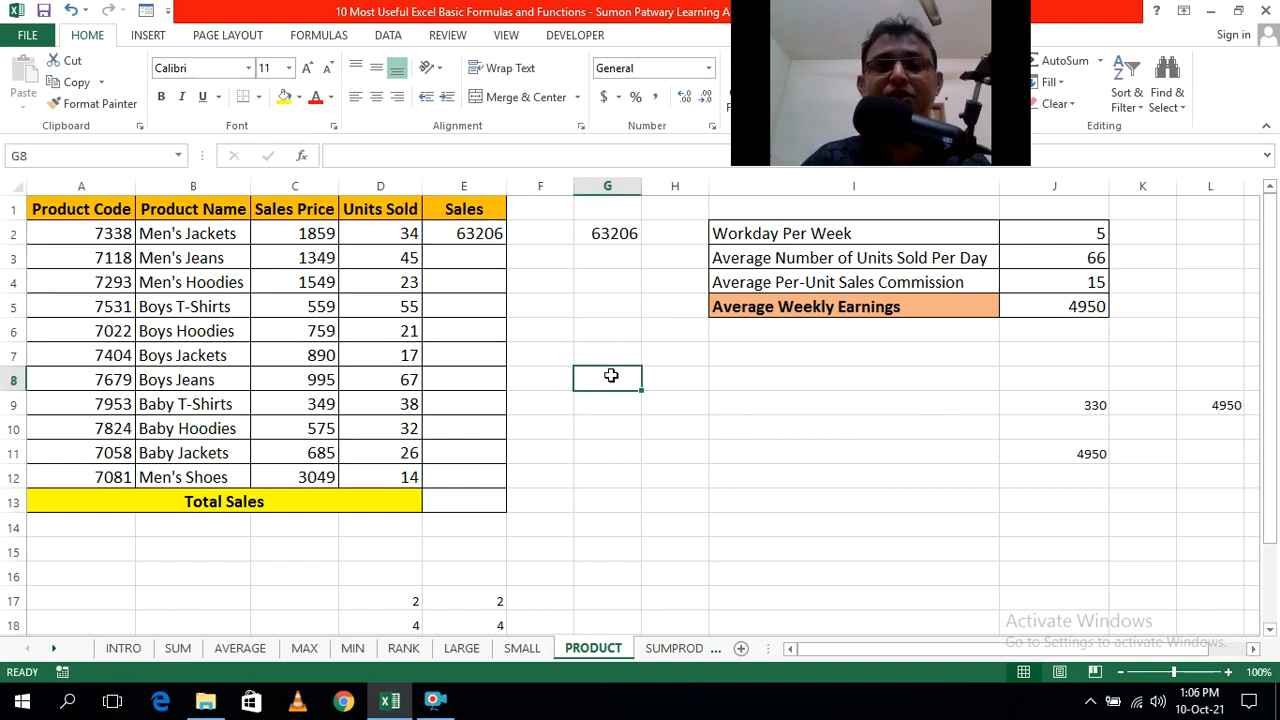
left_click(480, 233)
left_click_drag(507, 246, 488, 486)
left_click(655, 494)
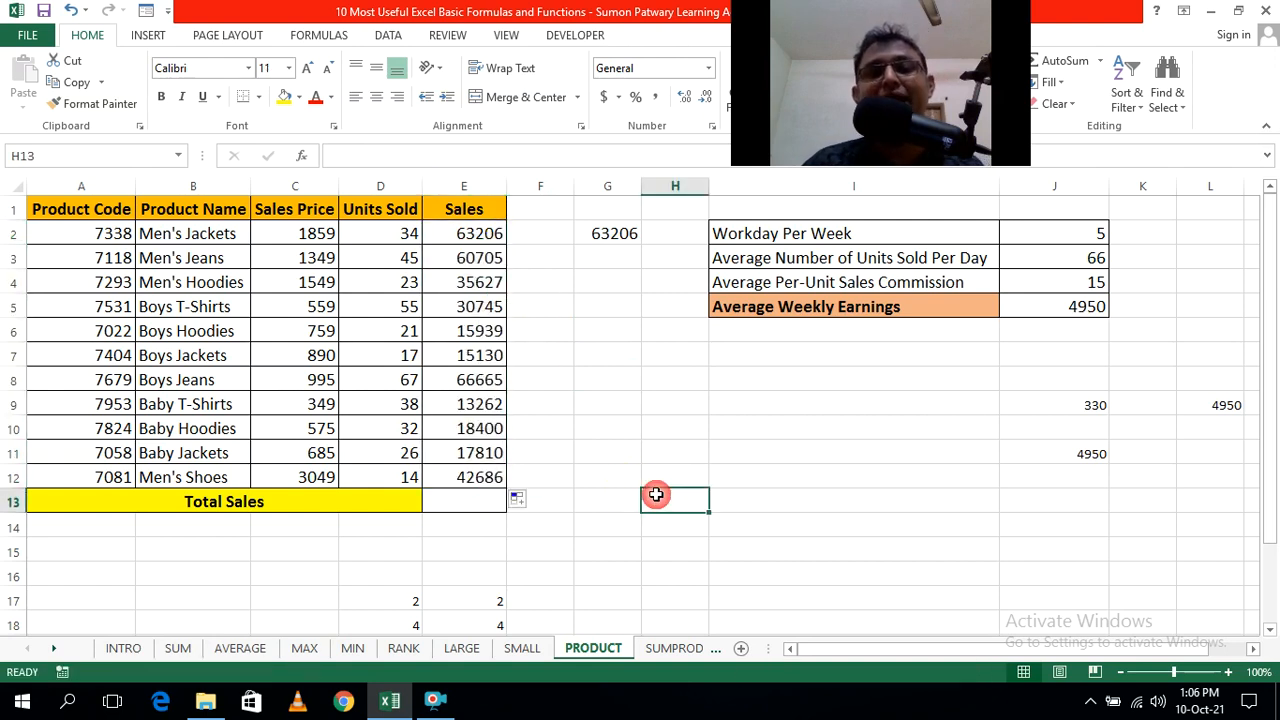
Step: Inspect the copied PRODUCT formula for Men's Shoes in E12
double_click(476, 477)
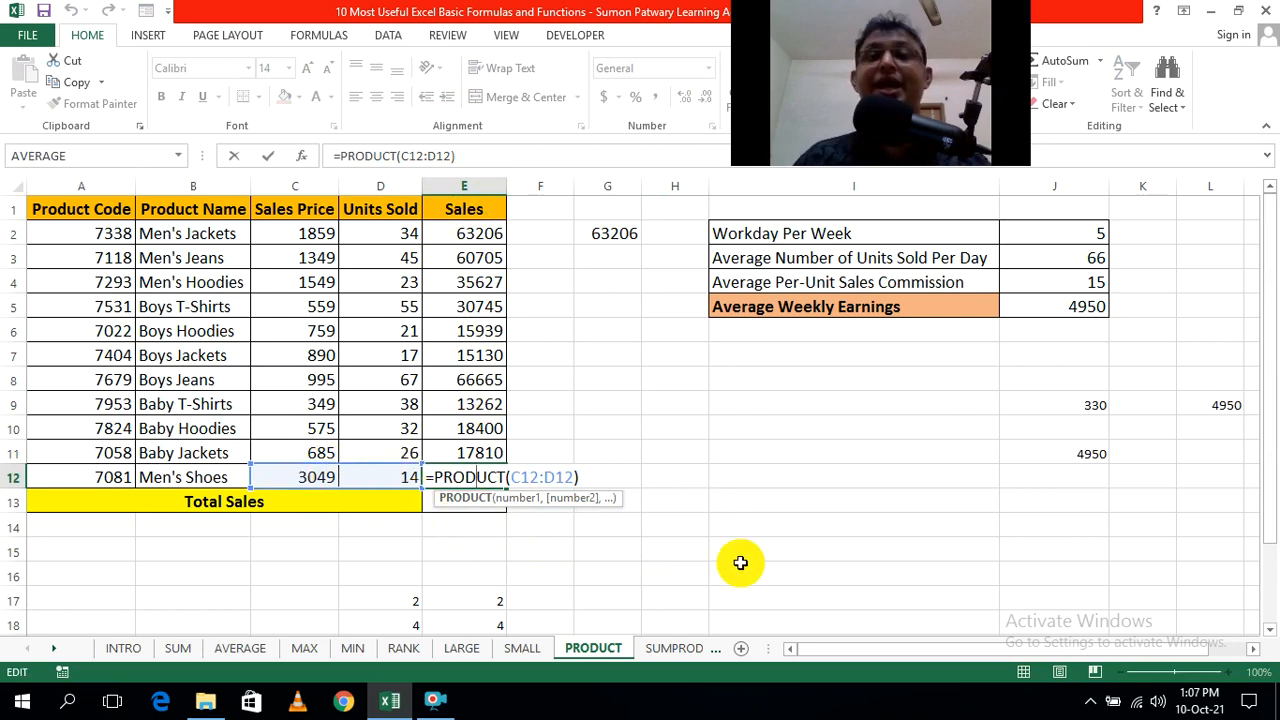
left_click(791, 550)
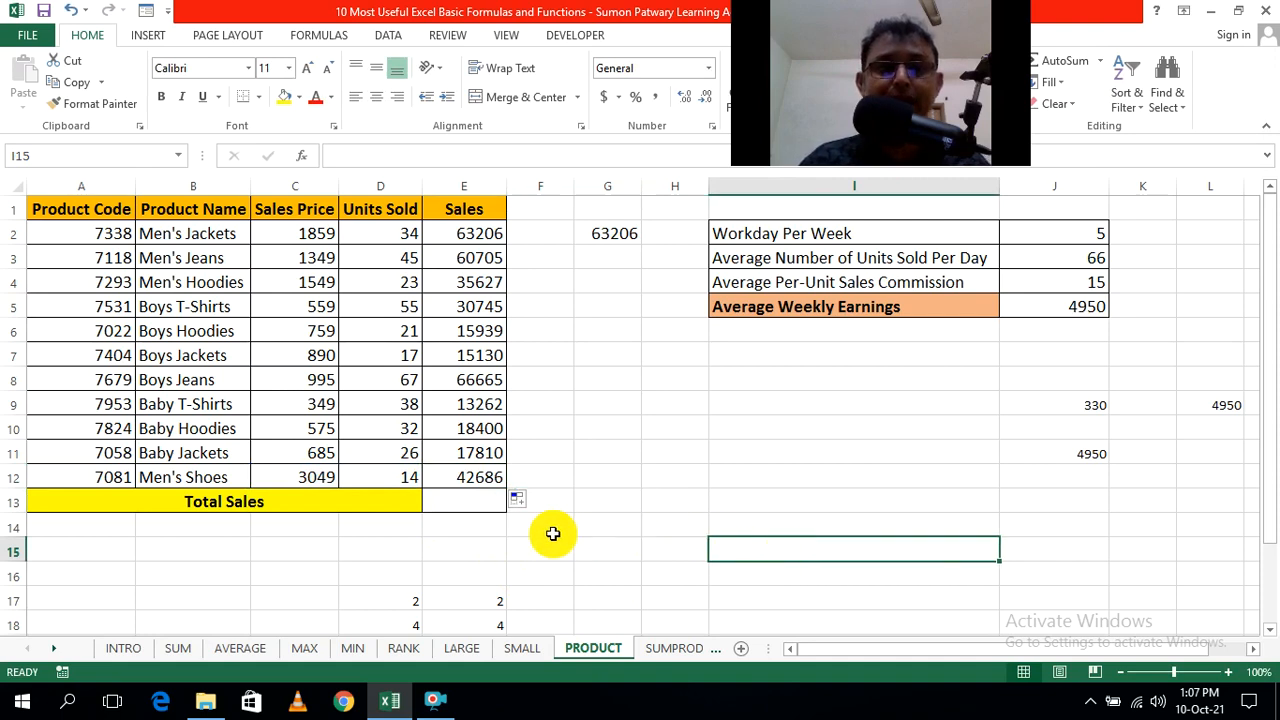
left_click(596, 534)
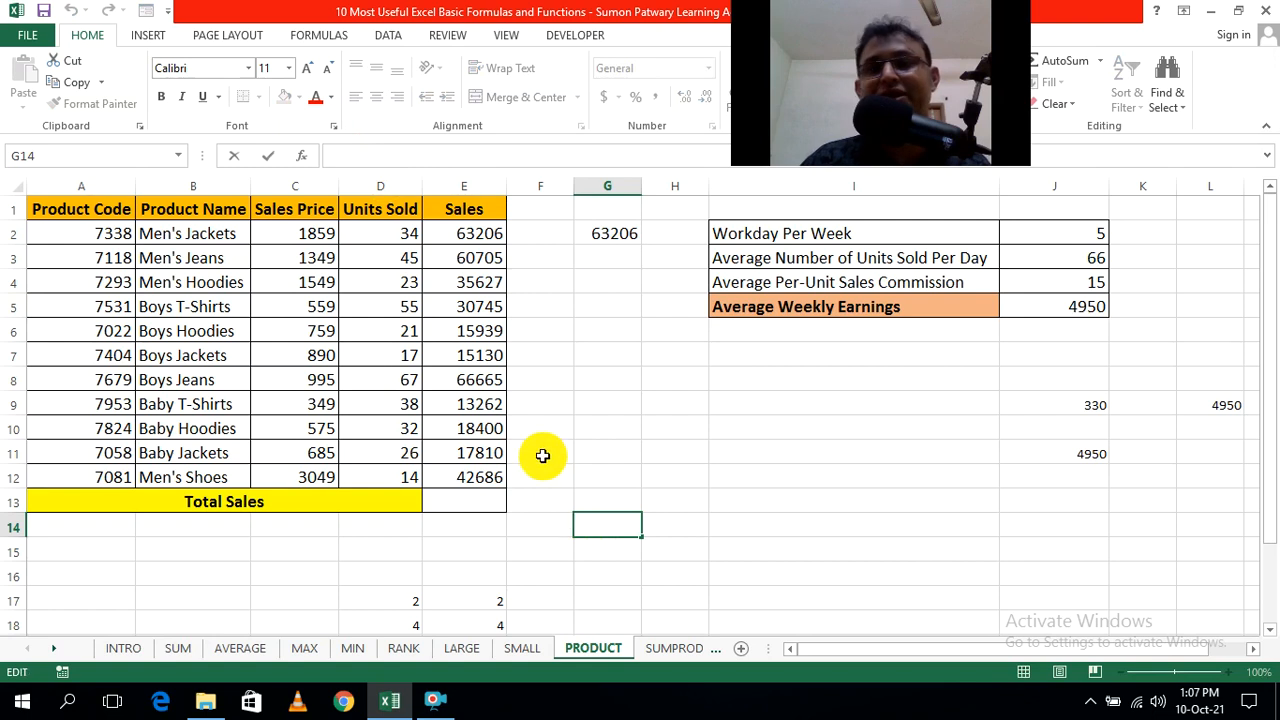
left_click(749, 551)
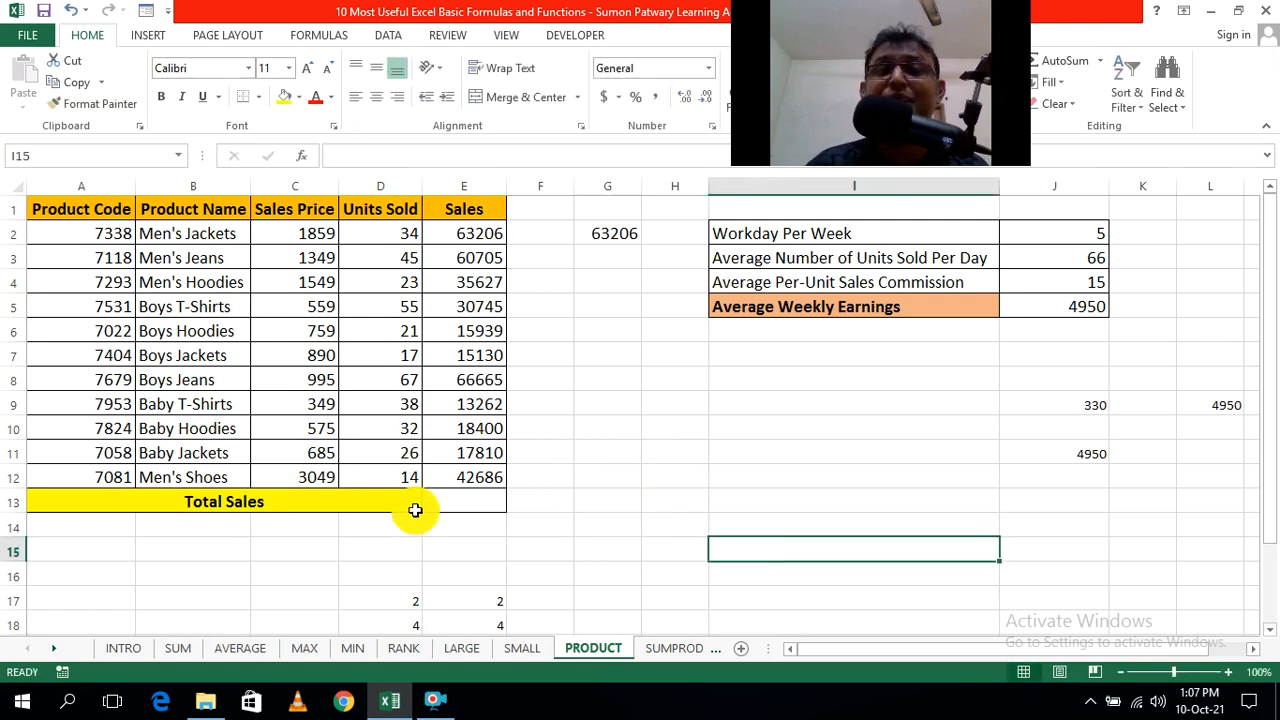
Step: Calculate the total sales in E13 by summing the product sales in E2:E12
left_click(480, 510)
type("=sum")
key("Tab")
left_click_drag(458, 236, 471, 478)
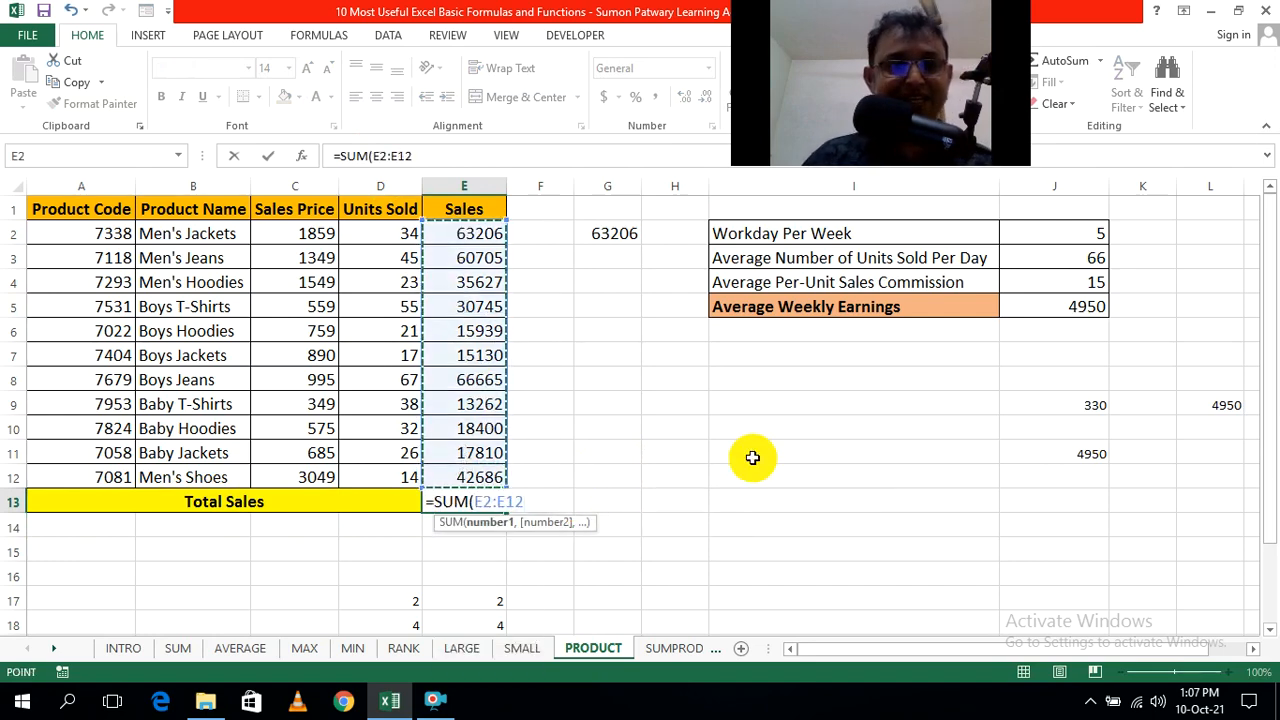
key("ctrl+Return")
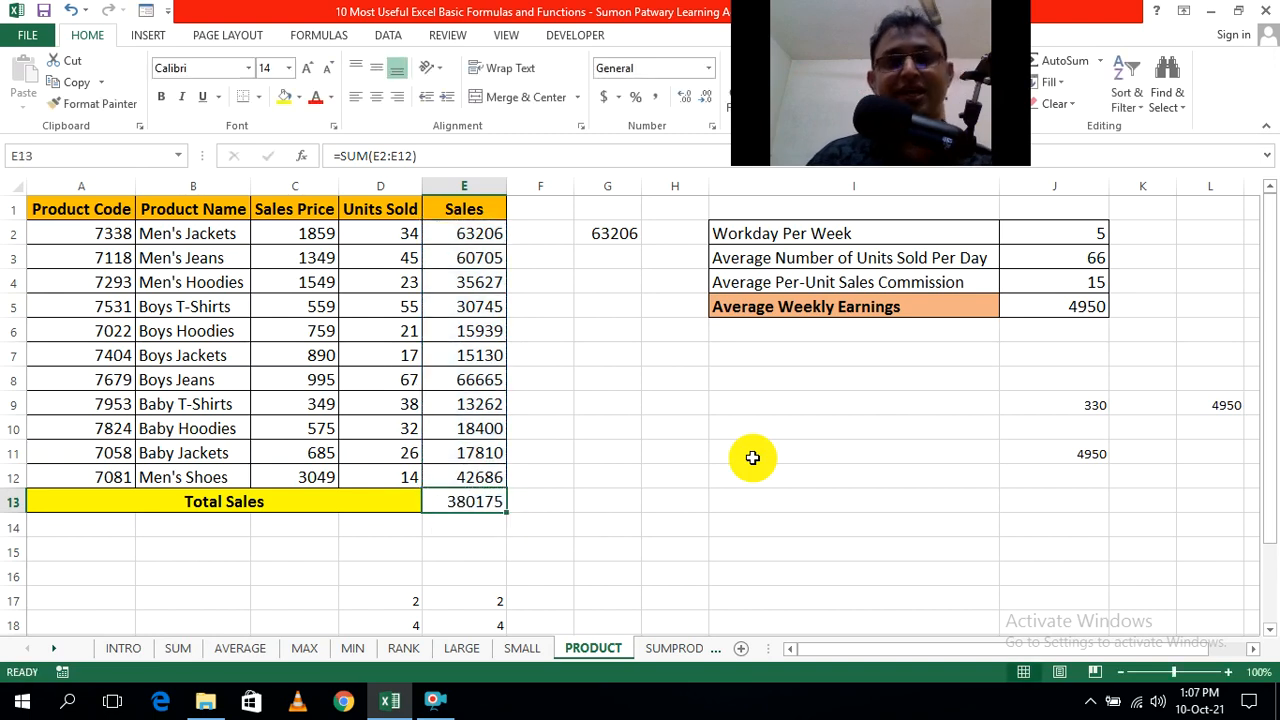
left_click(752, 457)
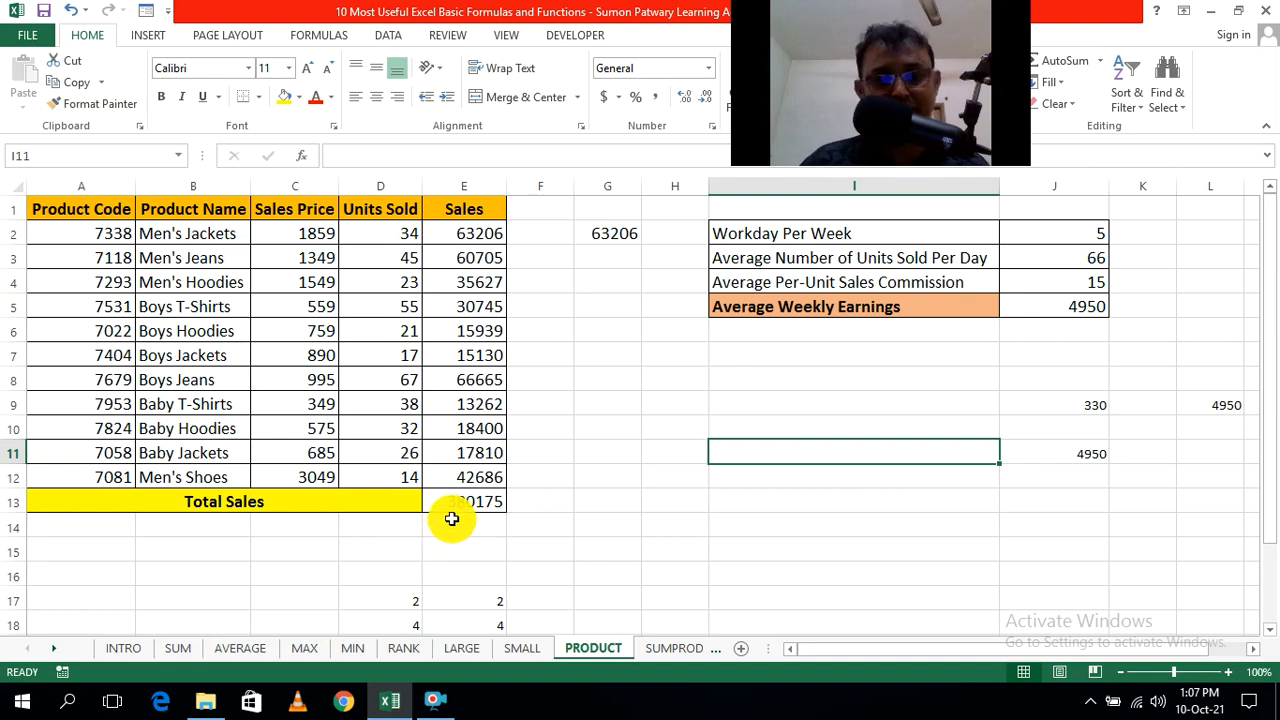
left_click(620, 535)
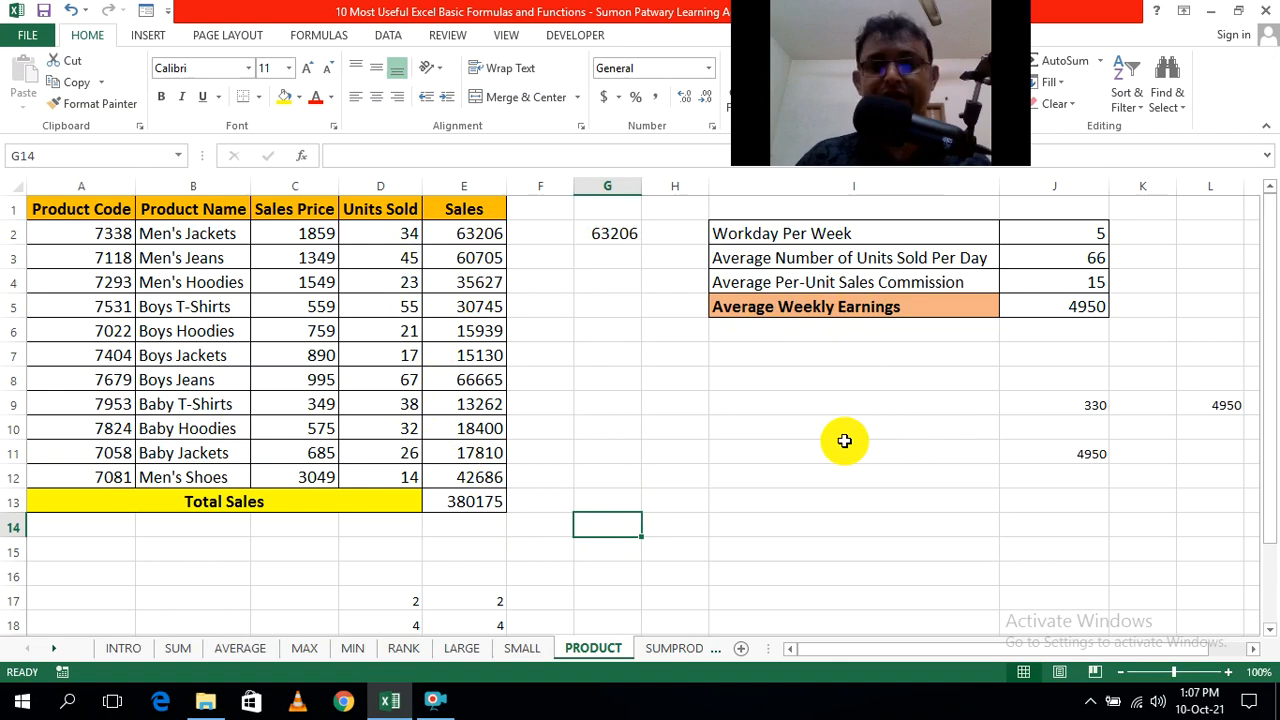
Step: Switch to the SUMPRODUCT worksheet and show its product sales table
left_click(675, 648)
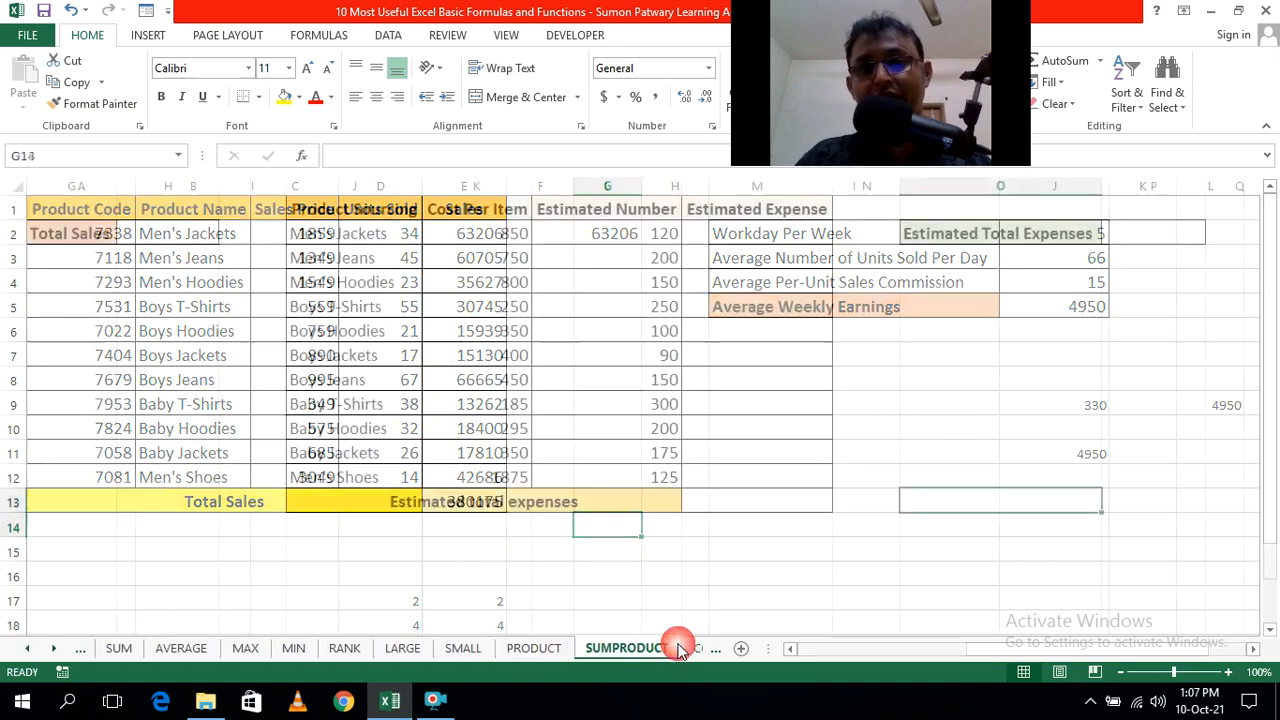
left_click_drag(978, 655, 804, 655)
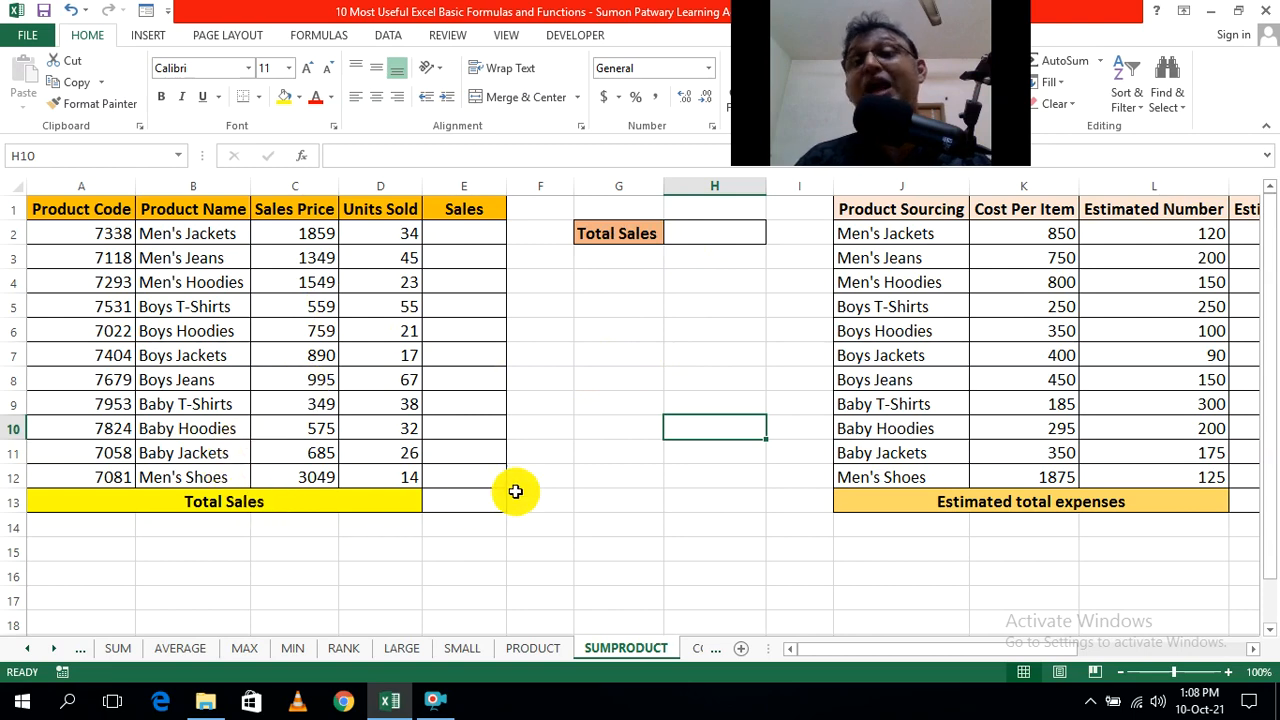
left_click(730, 357)
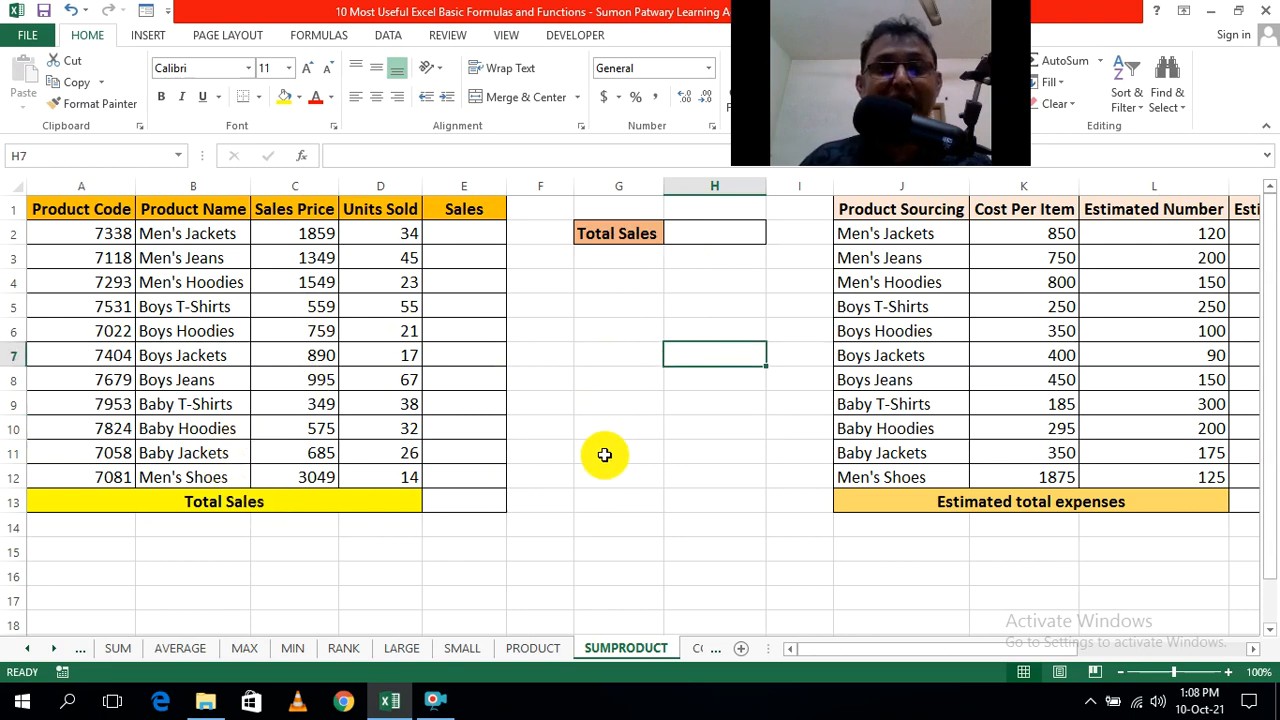
Step: Calculate the Men's Jackets sales in E2 by multiplying sales price C2 by units sold D2
left_click(460, 233)
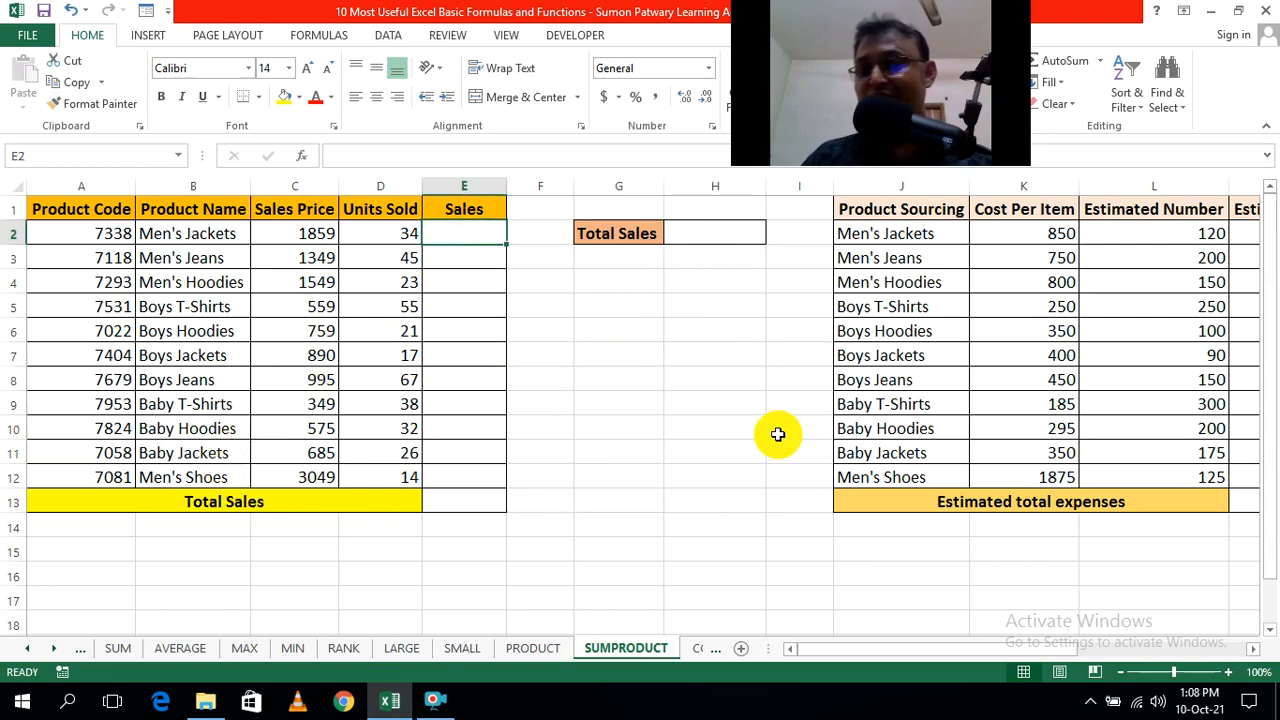
type("=")
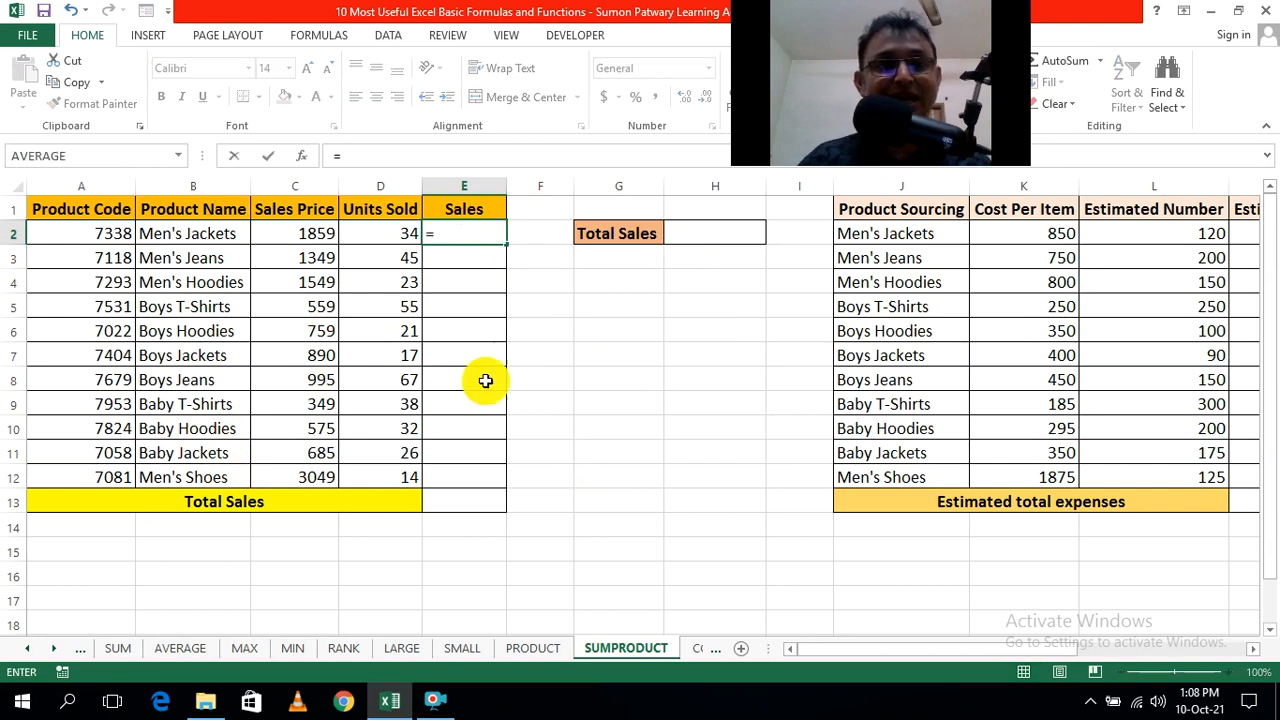
left_click(313, 231)
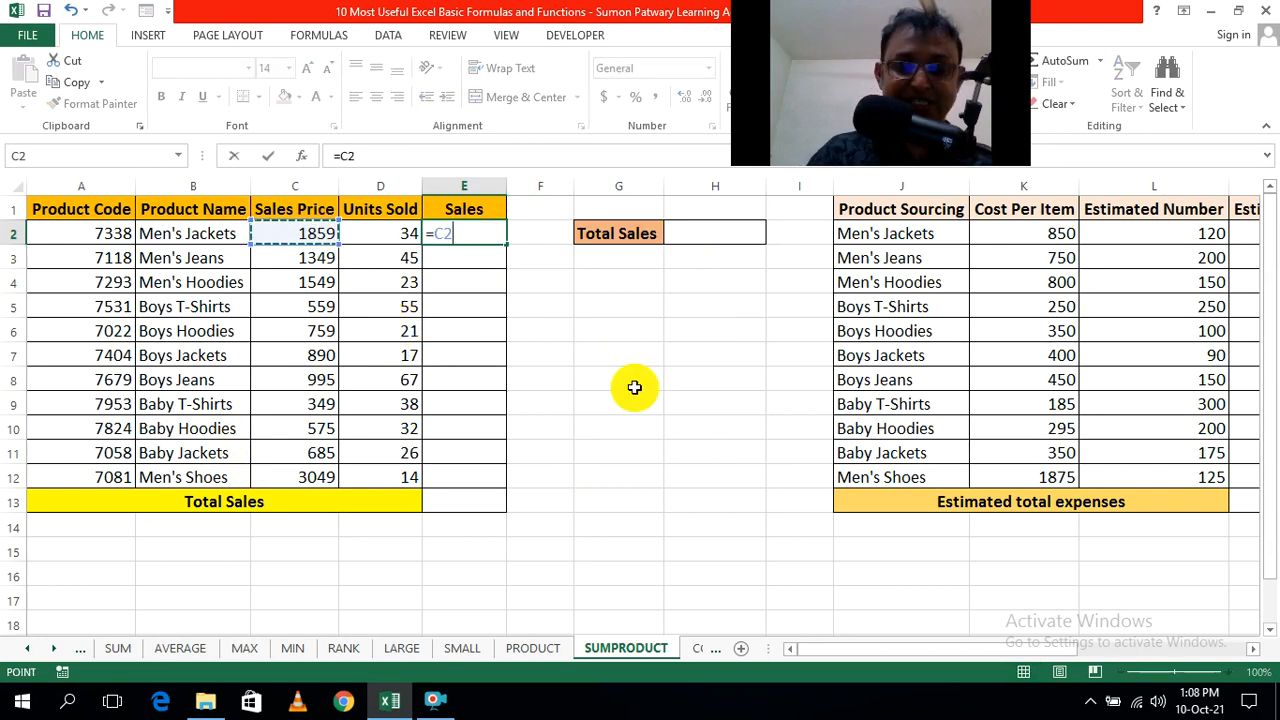
left_click(389, 234)
key("ctrl+Return")
left_click(739, 408)
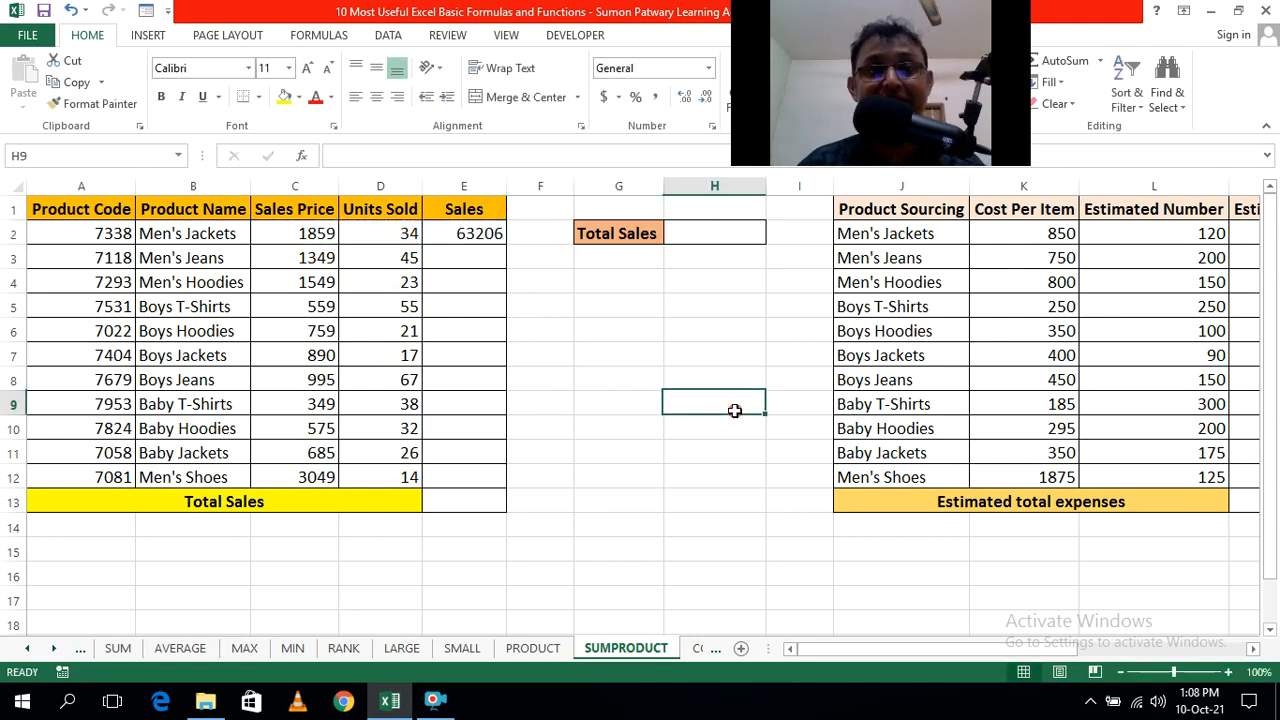
Step: Fill the multiplication formula from E2 down through E12 for the remaining products
left_click(467, 241)
left_click_drag(505, 246, 490, 488)
left_click(690, 480)
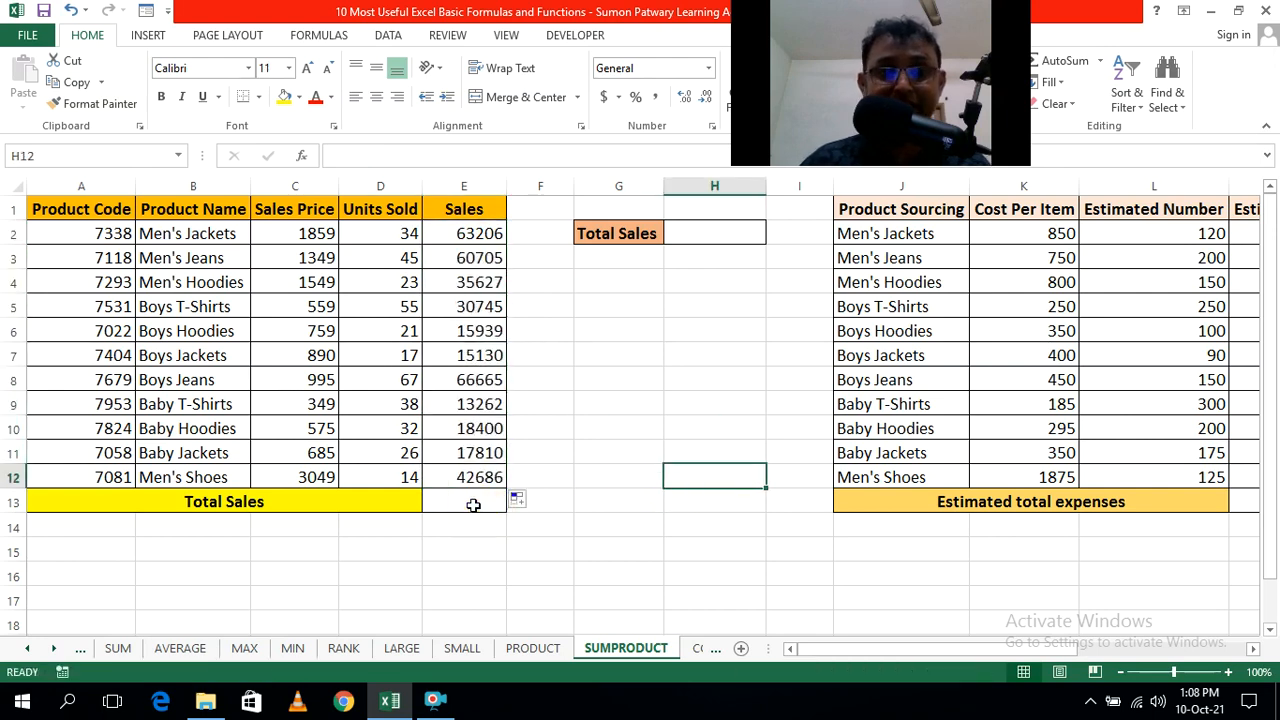
Step: Enter =SUM(E2:E12) in E13 to total the individually multiplied sales
left_click(473, 505)
type("=sum")
key("Tab")
left_click_drag(480, 234, 466, 470)
type(")")
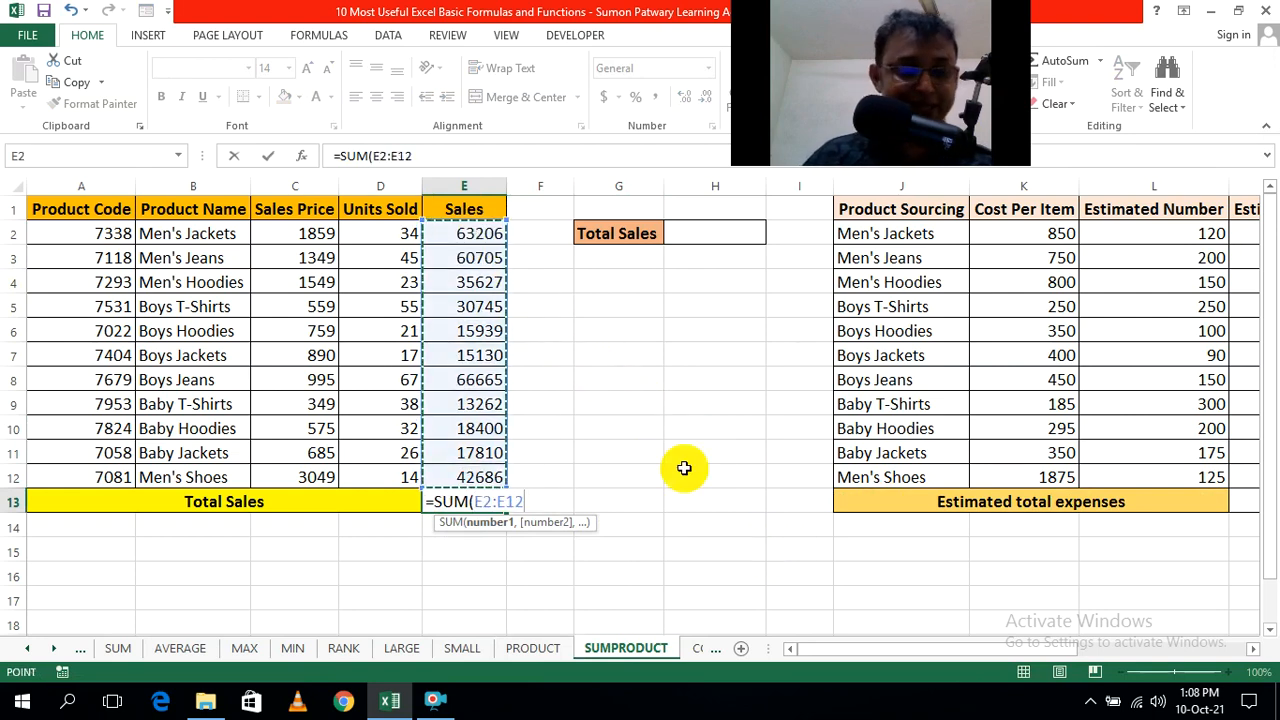
key("ctrl+Return")
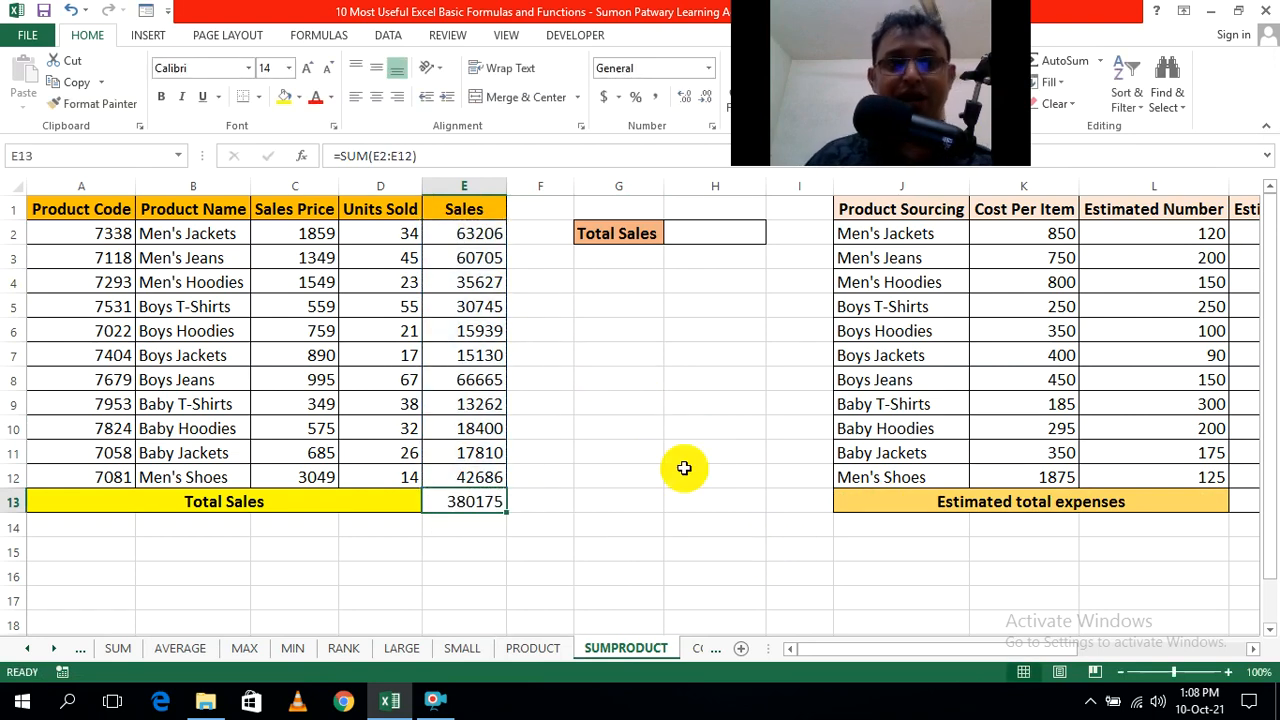
left_click(684, 468)
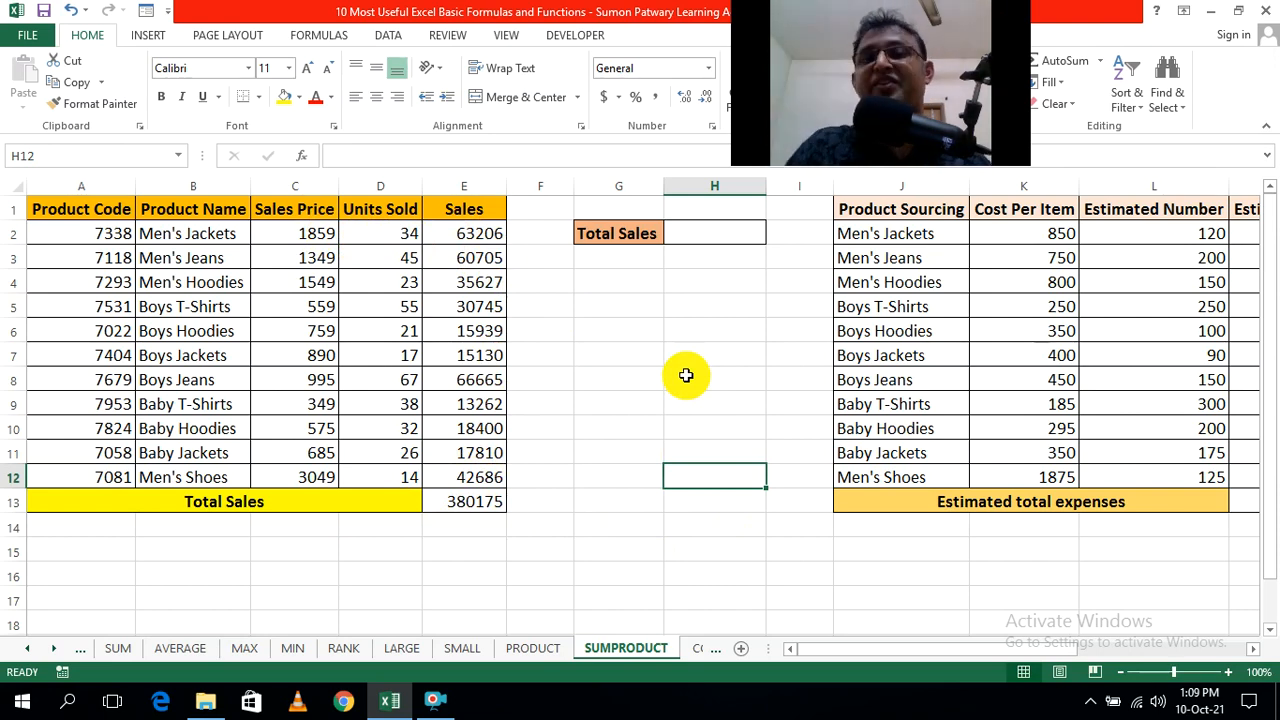
Step: Enter =SUMPRODUCT(C2:C12,D2:D12) in H2 to compute total sales directly from prices and units sold
left_click(655, 396)
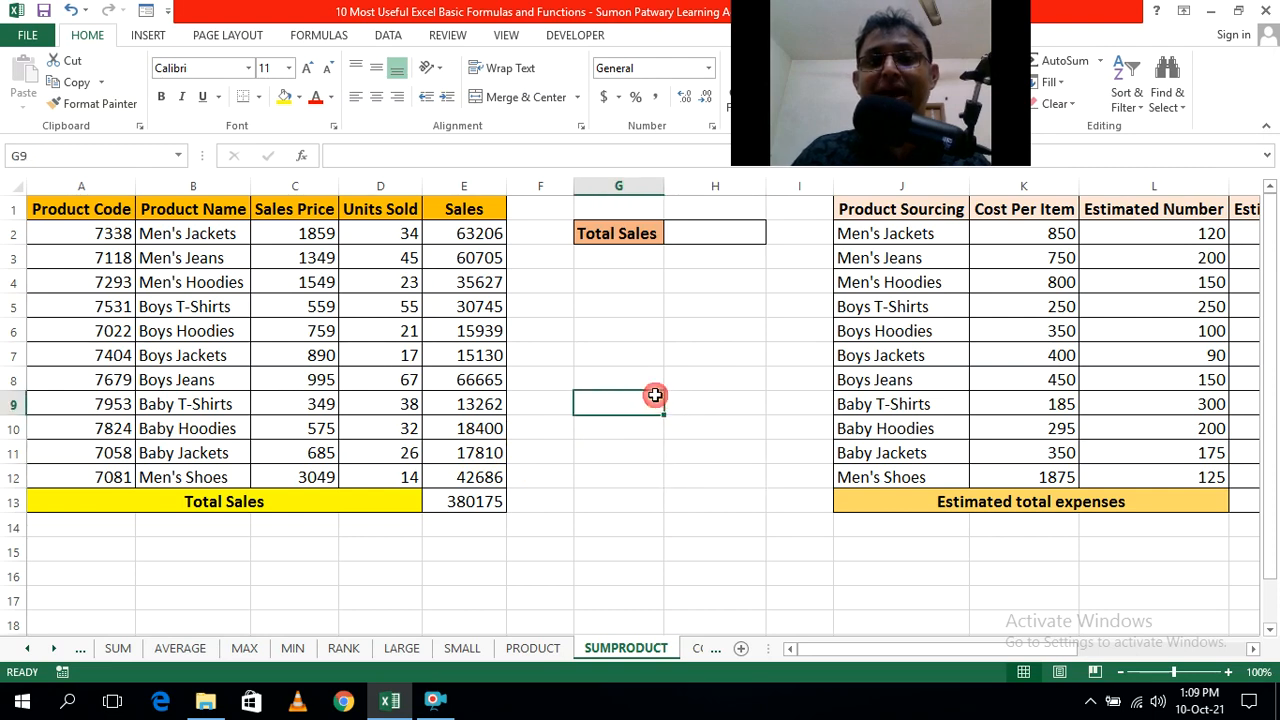
left_click(706, 231)
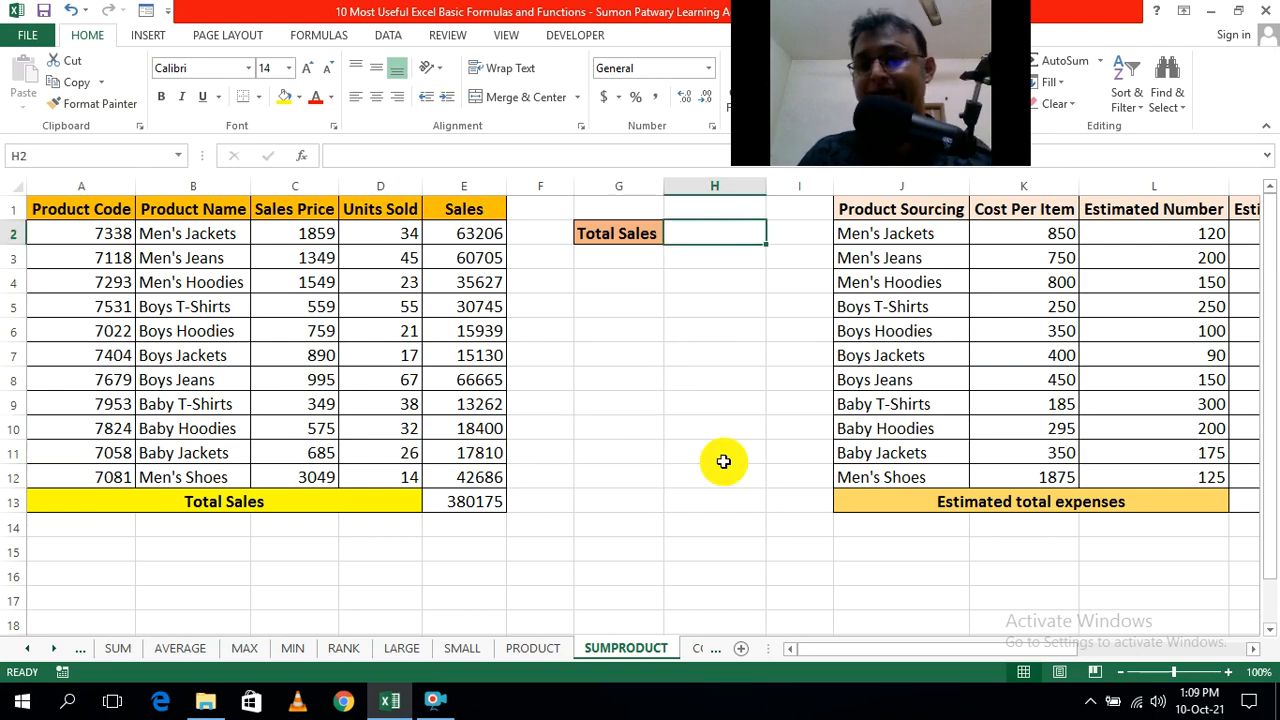
type("=s")
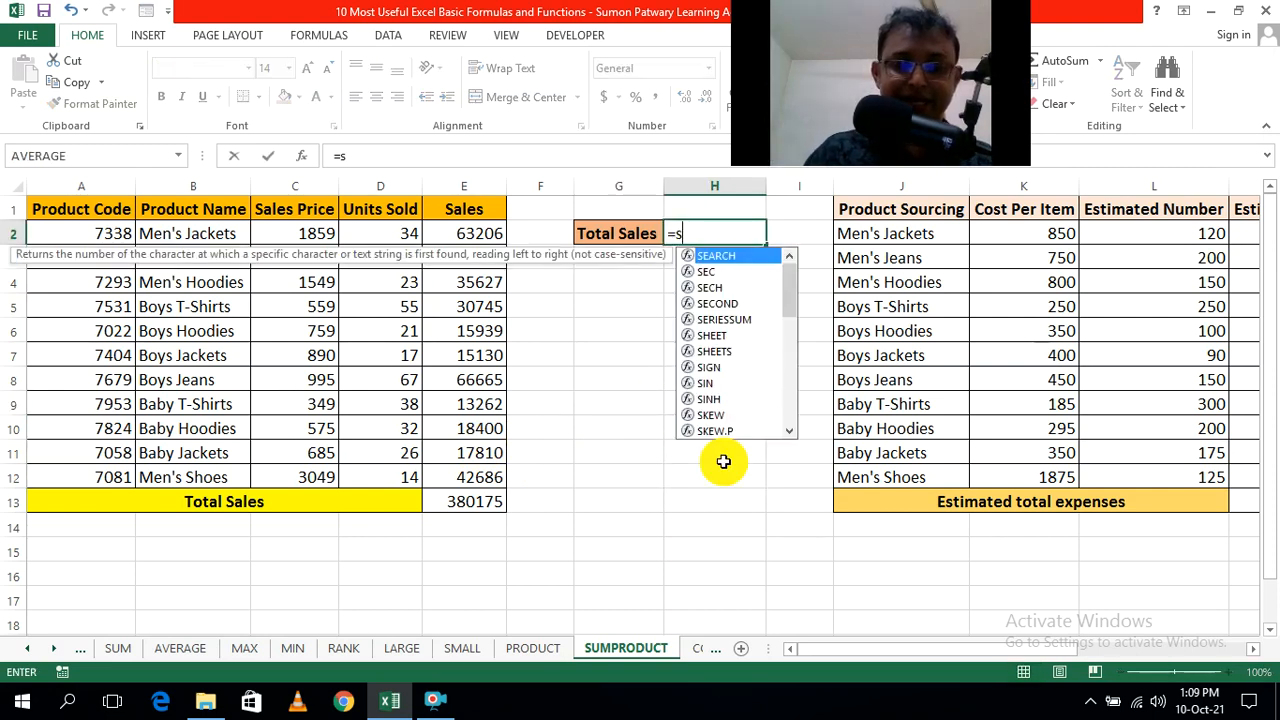
type("ump")
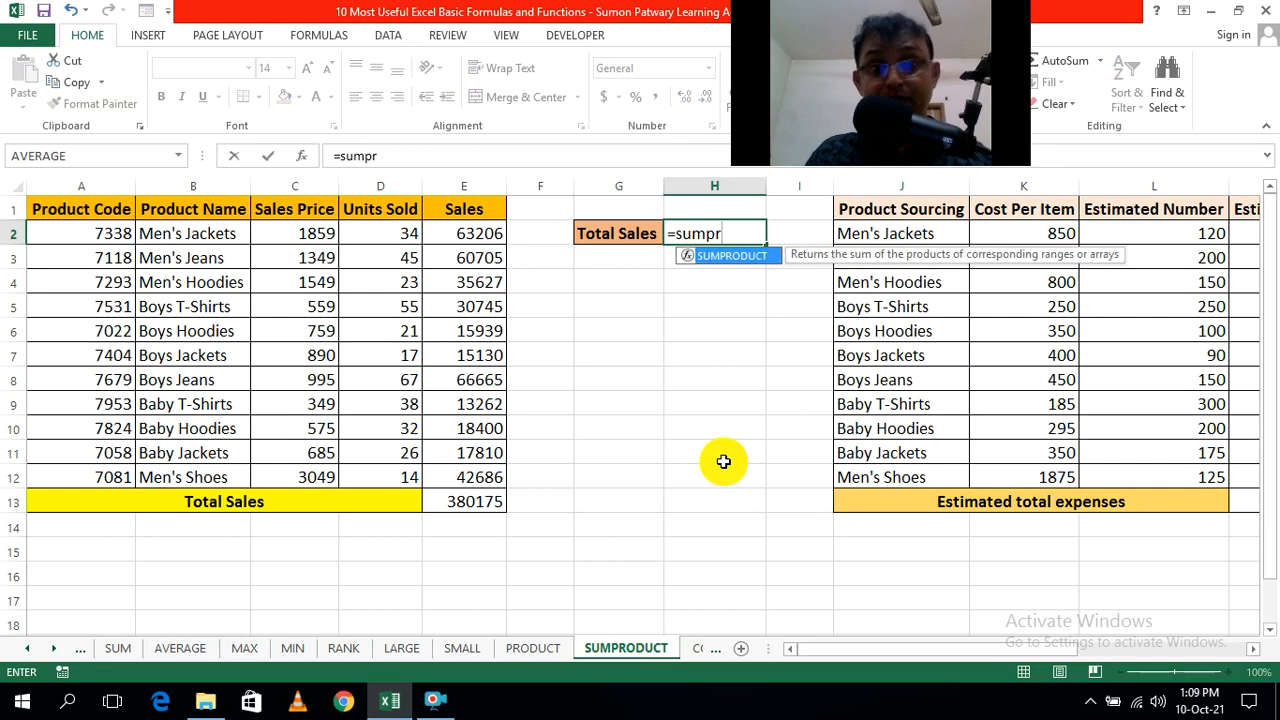
type("r")
key("Tab")
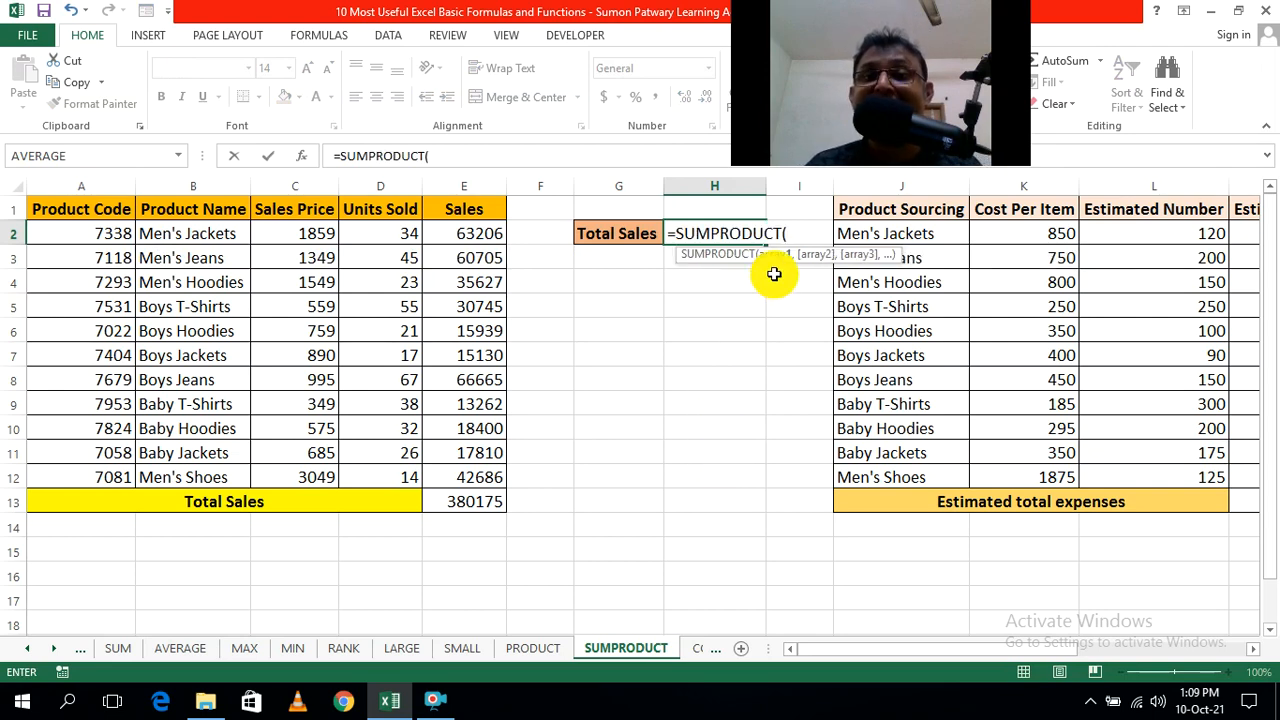
left_click_drag(316, 232, 314, 478)
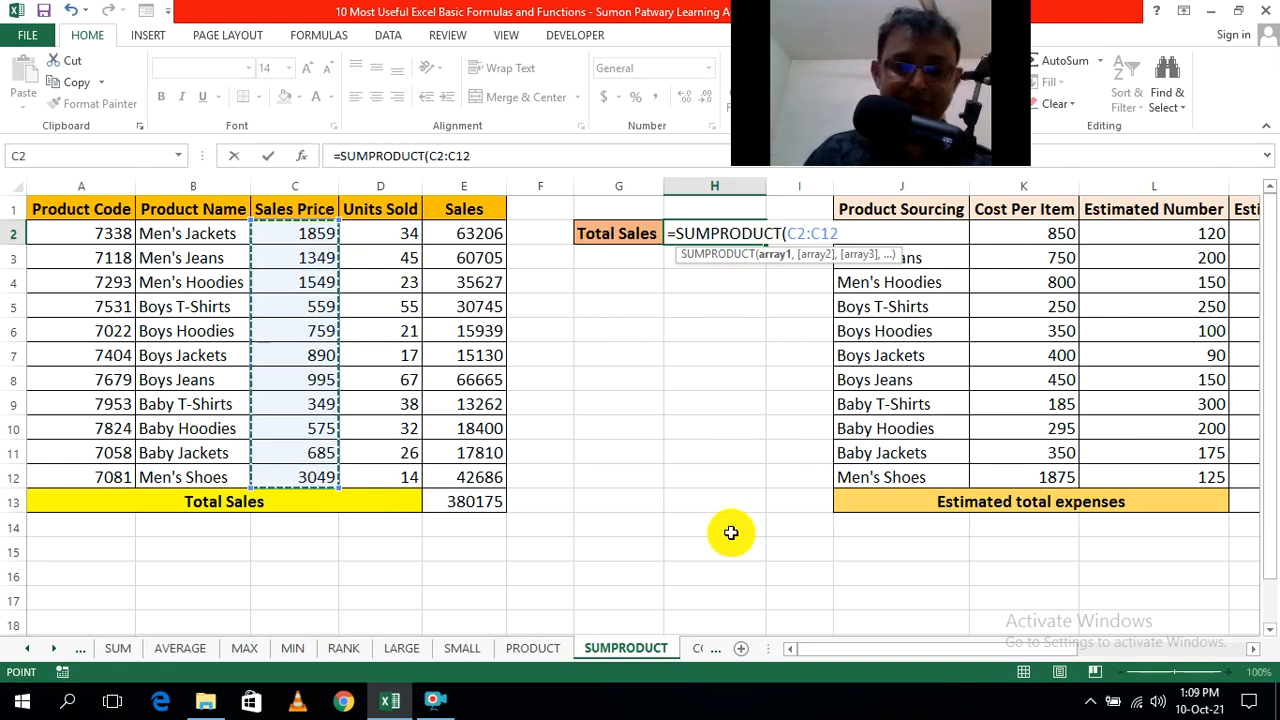
type(",")
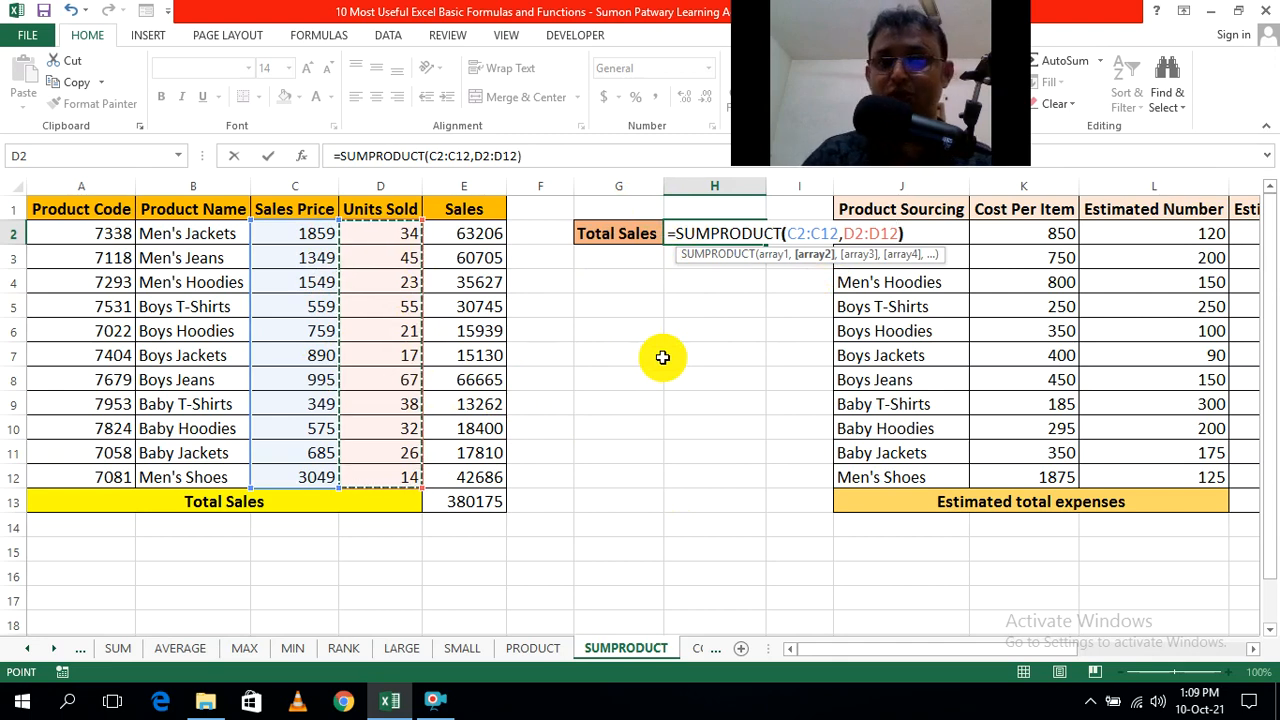
key("ctrl+Return")
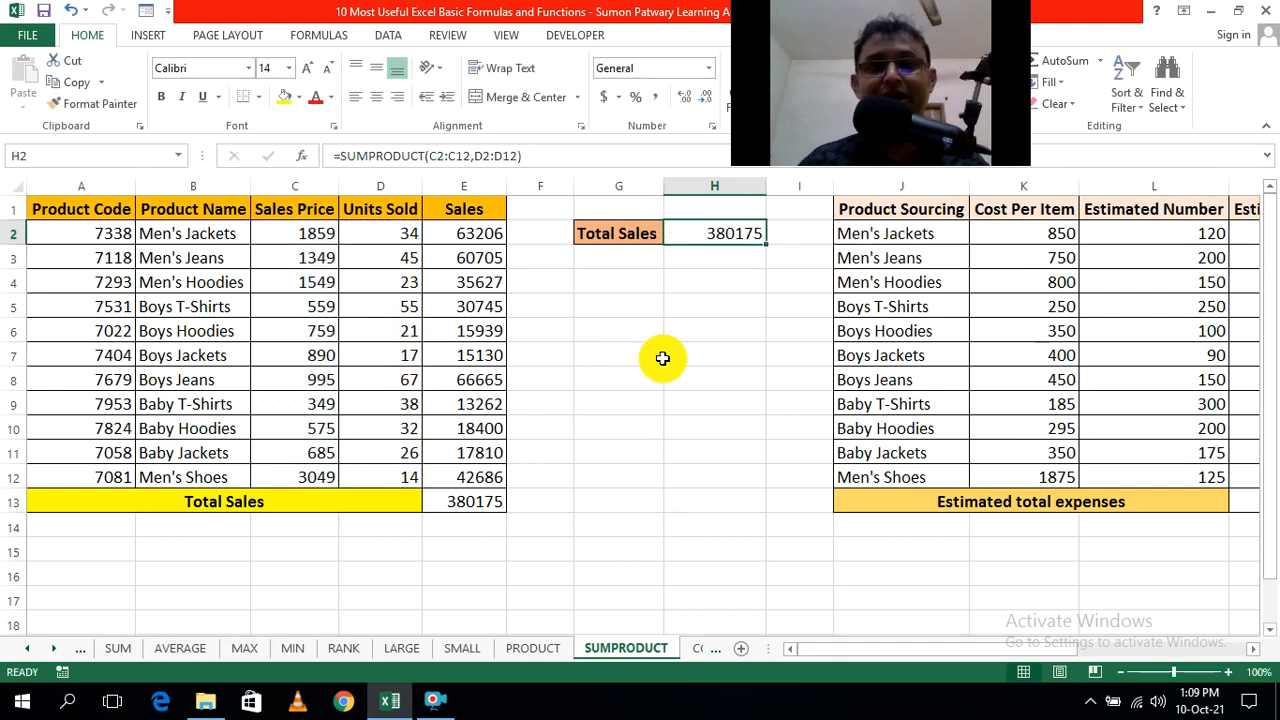
left_click(662, 358)
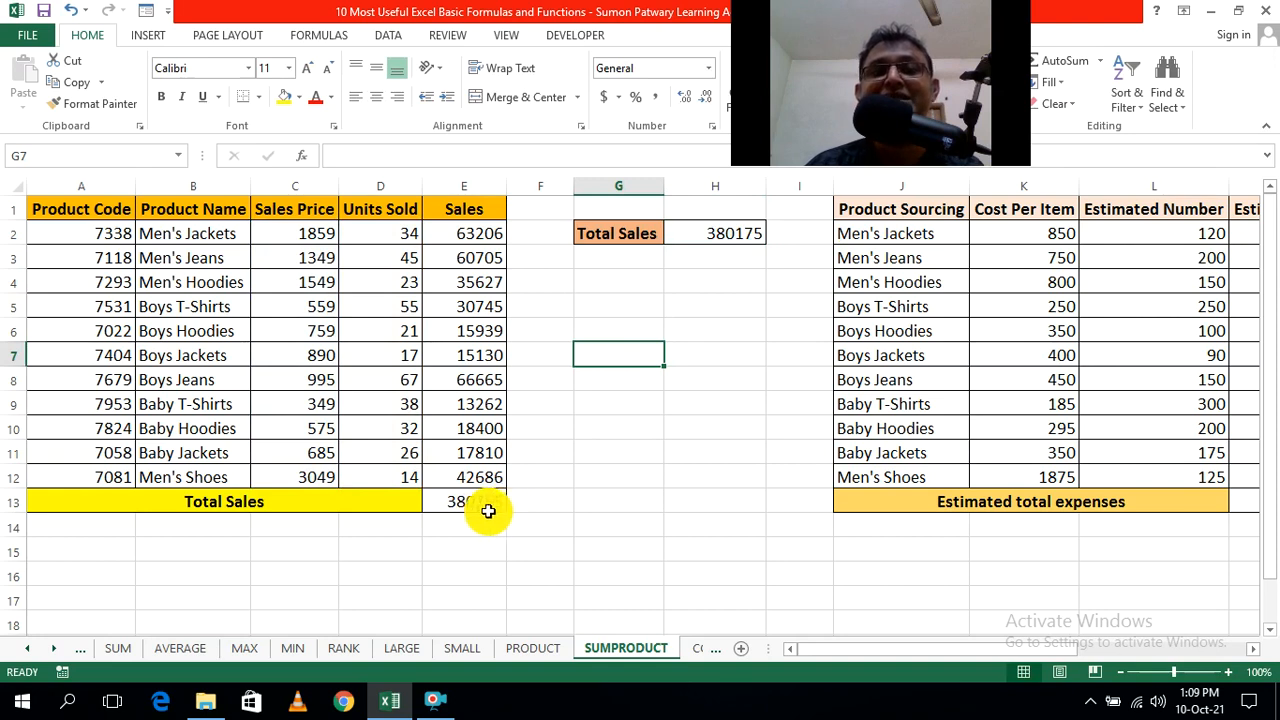
Step: Clear the individual sales and their total from E2:E13
left_click(751, 477)
left_click_drag(480, 232, 467, 500)
key("Delete")
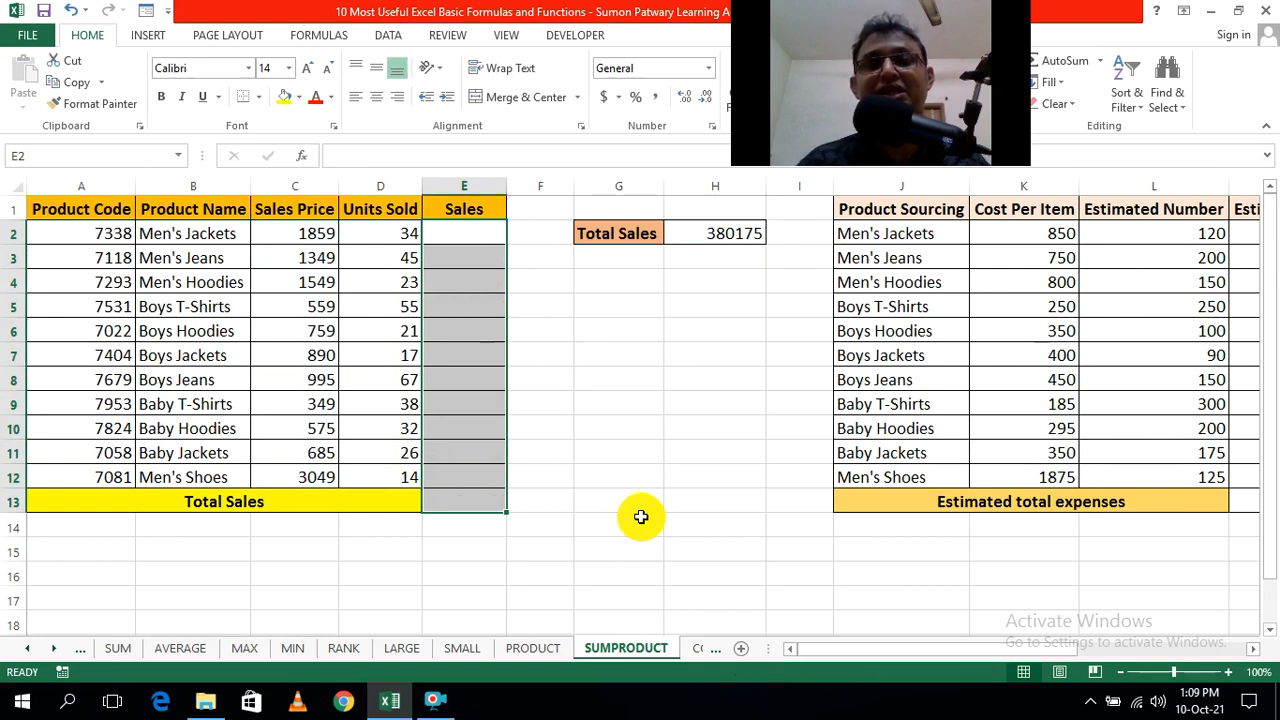
left_click(641, 517)
left_click(687, 405)
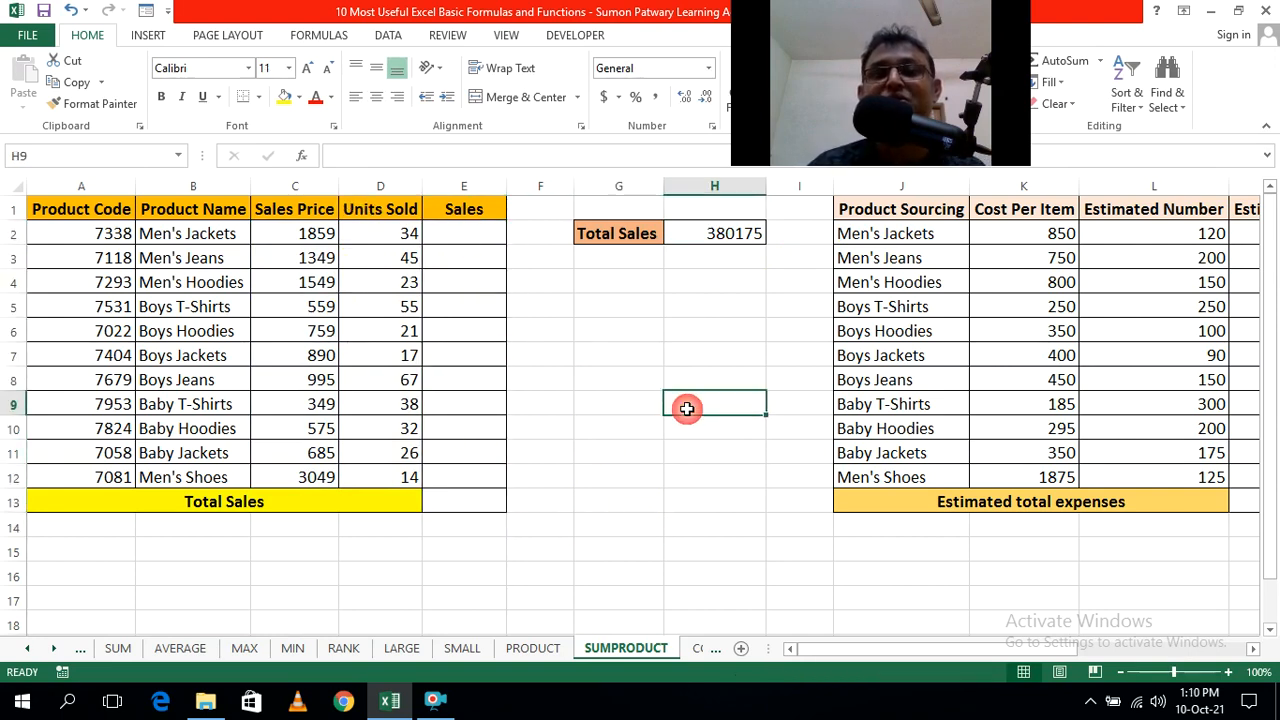
Step: Delete the SUMPRODUCT formula from the Total Sales cell H2
left_click(731, 242)
key("Delete")
left_click(743, 377)
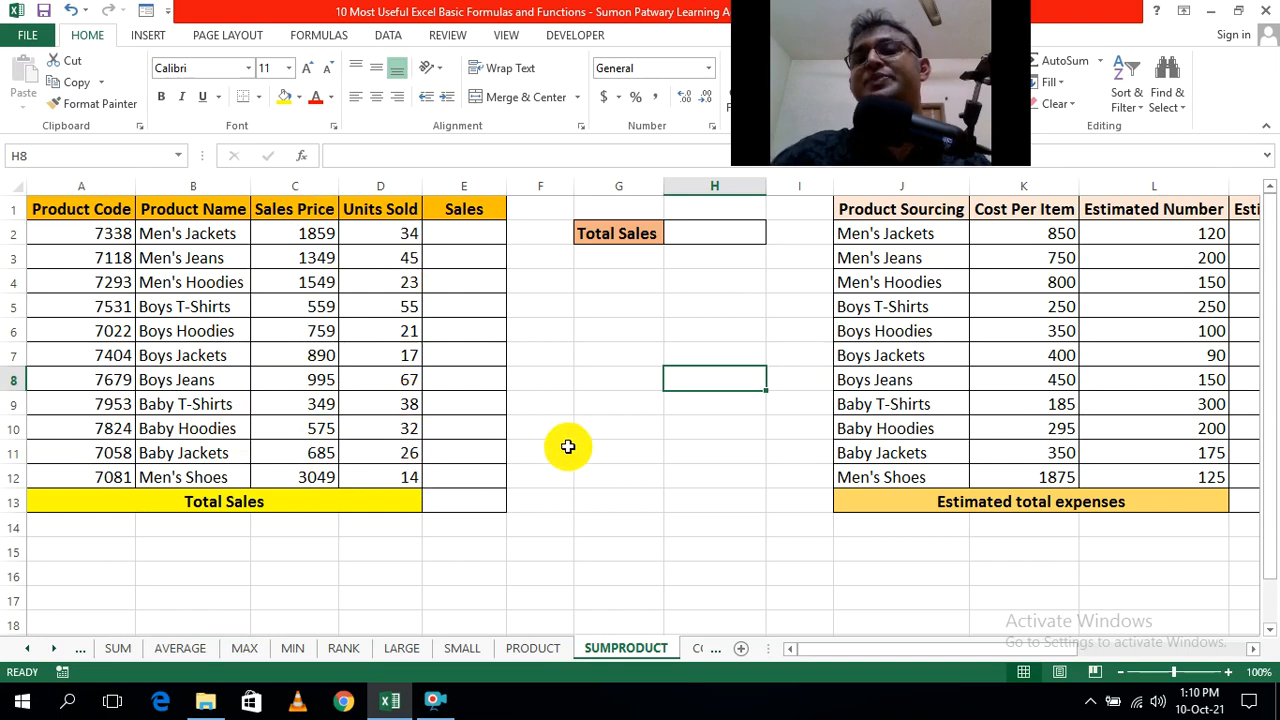
Step: Calculate Total Sales in H2 with SUMPRODUCT, using sales prices C2:C12 and units sold D2:D12 as the arrays
left_click(712, 234)
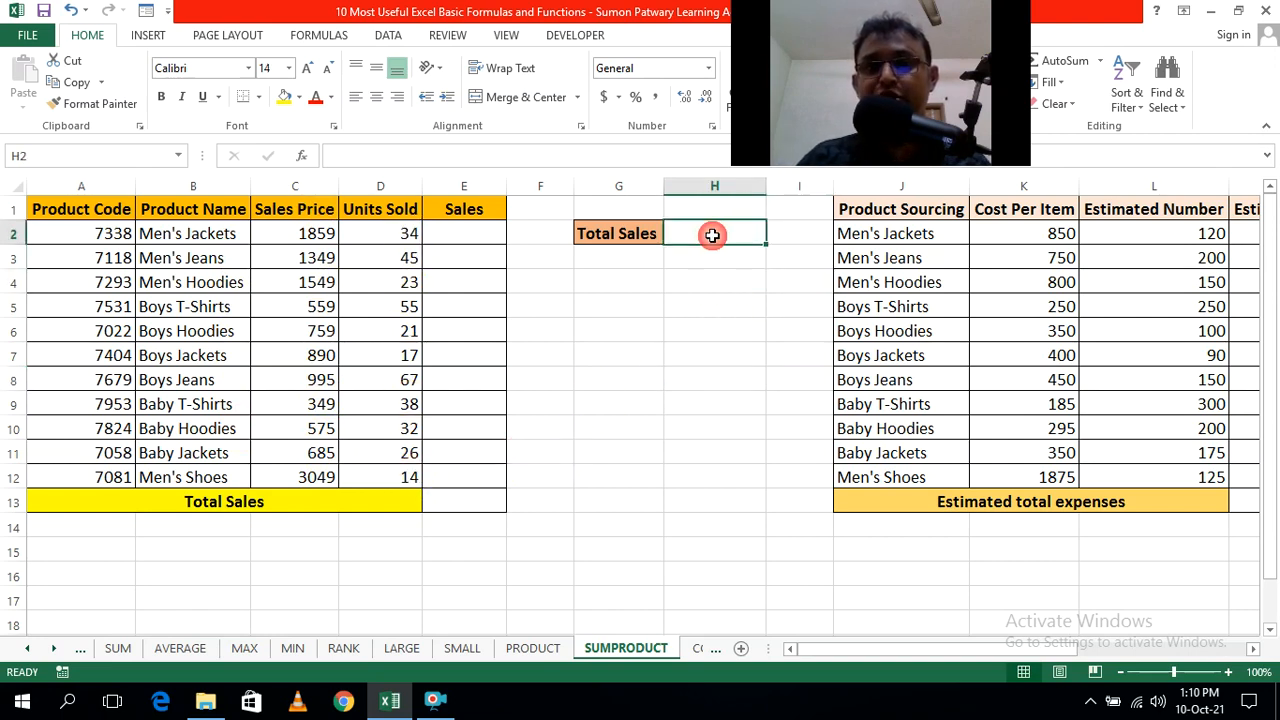
type("=")
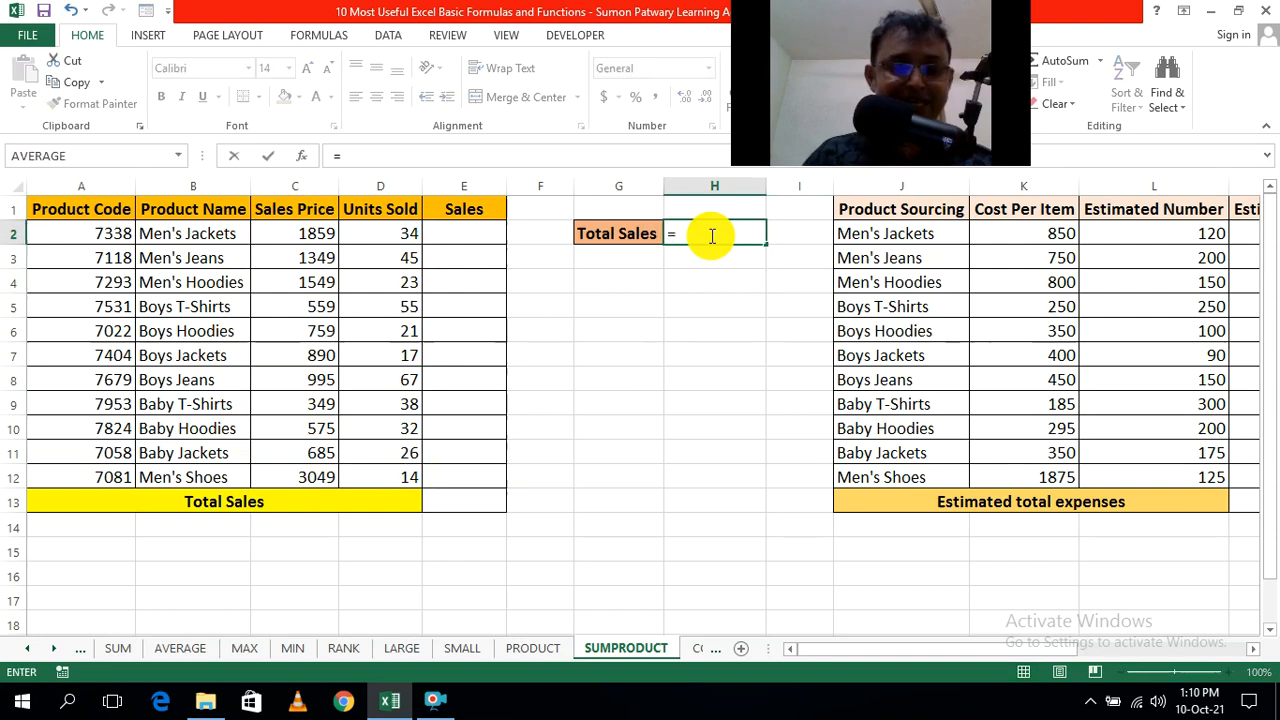
type("sumpr")
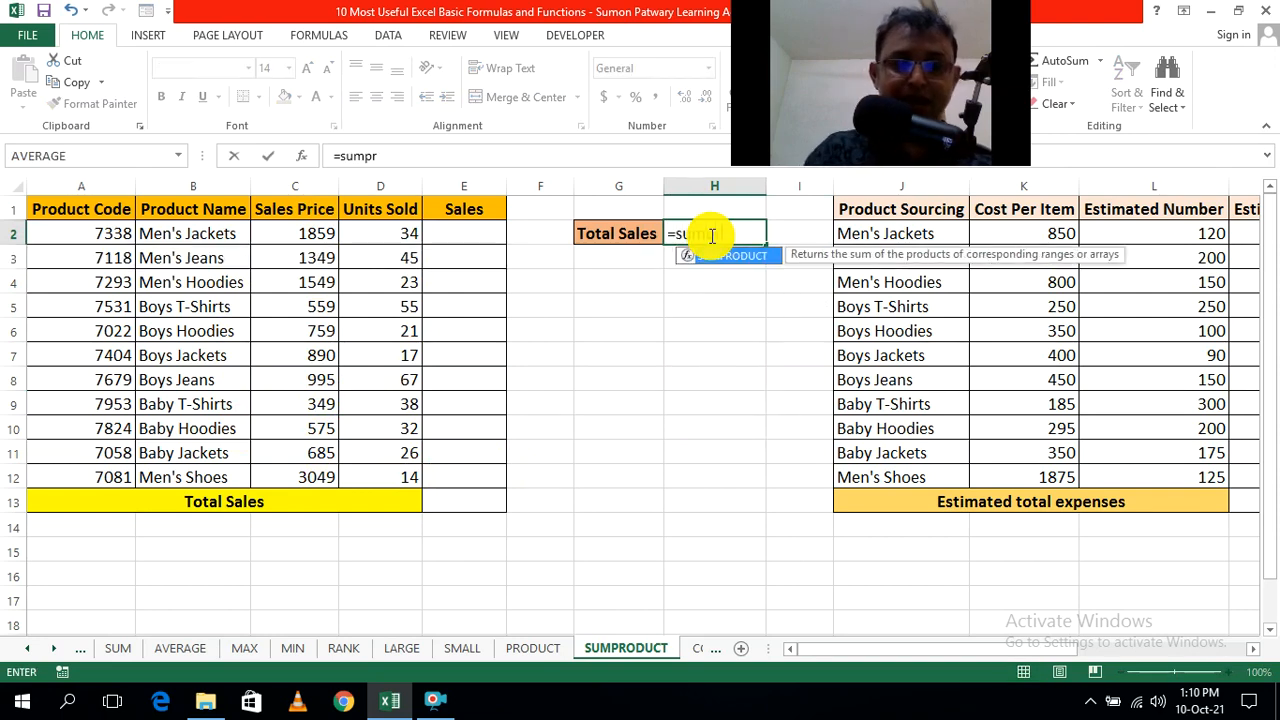
key("Tab")
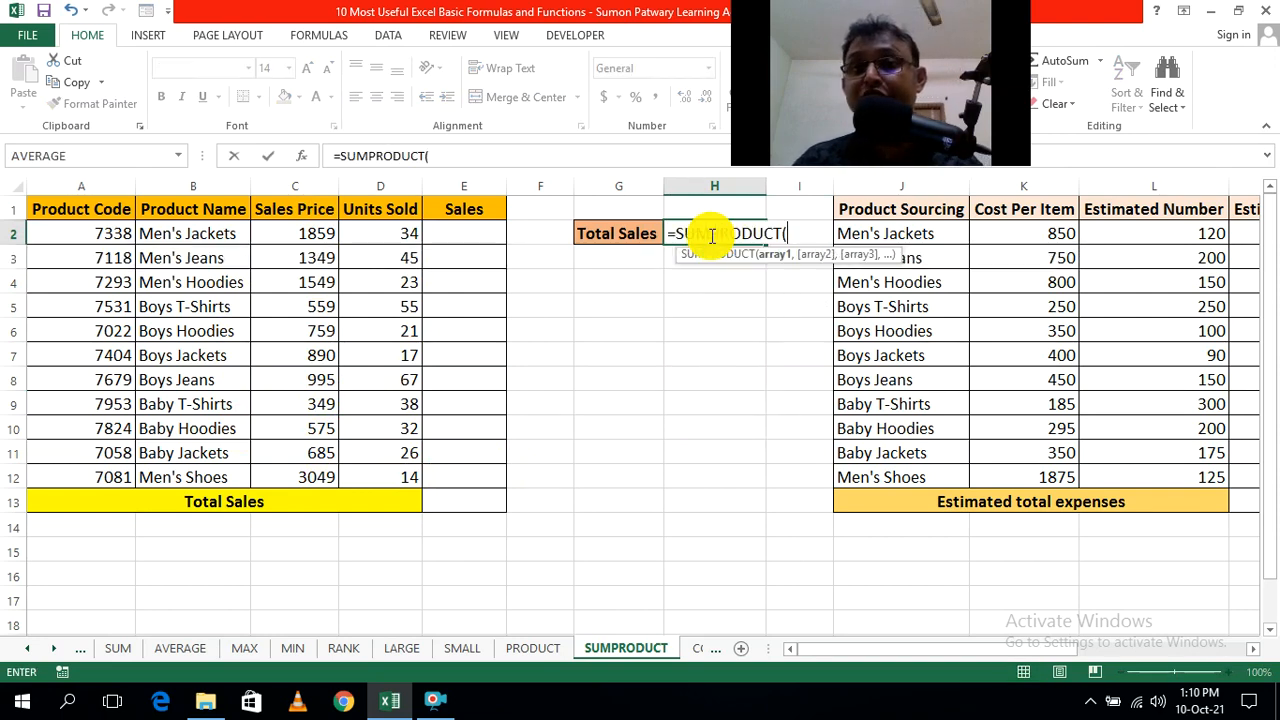
left_click_drag(301, 236, 311, 464)
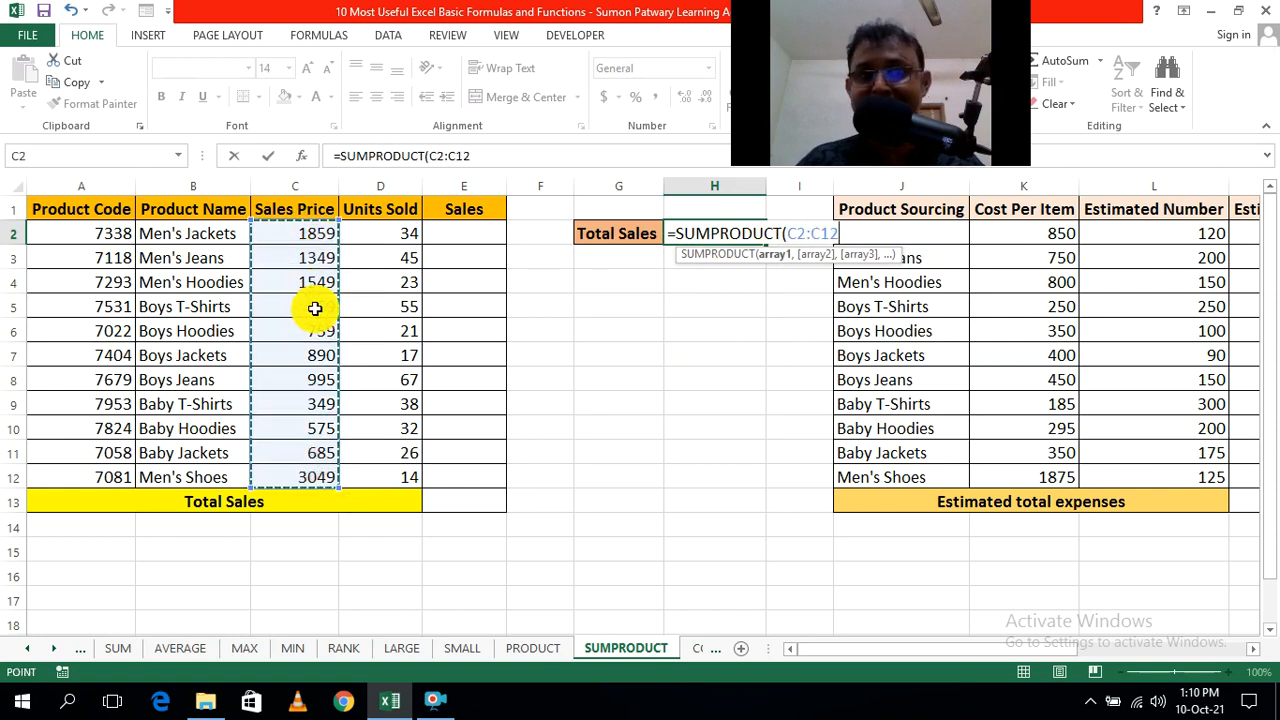
type(",")
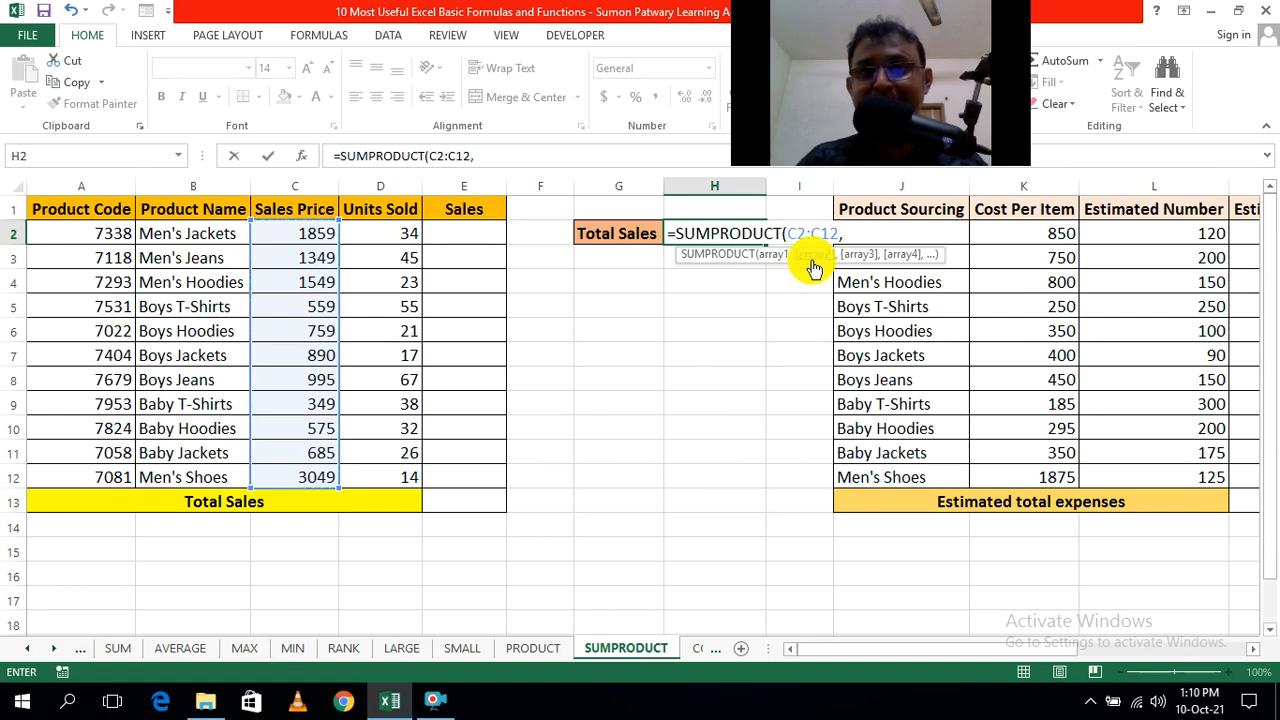
left_click_drag(386, 233, 385, 471)
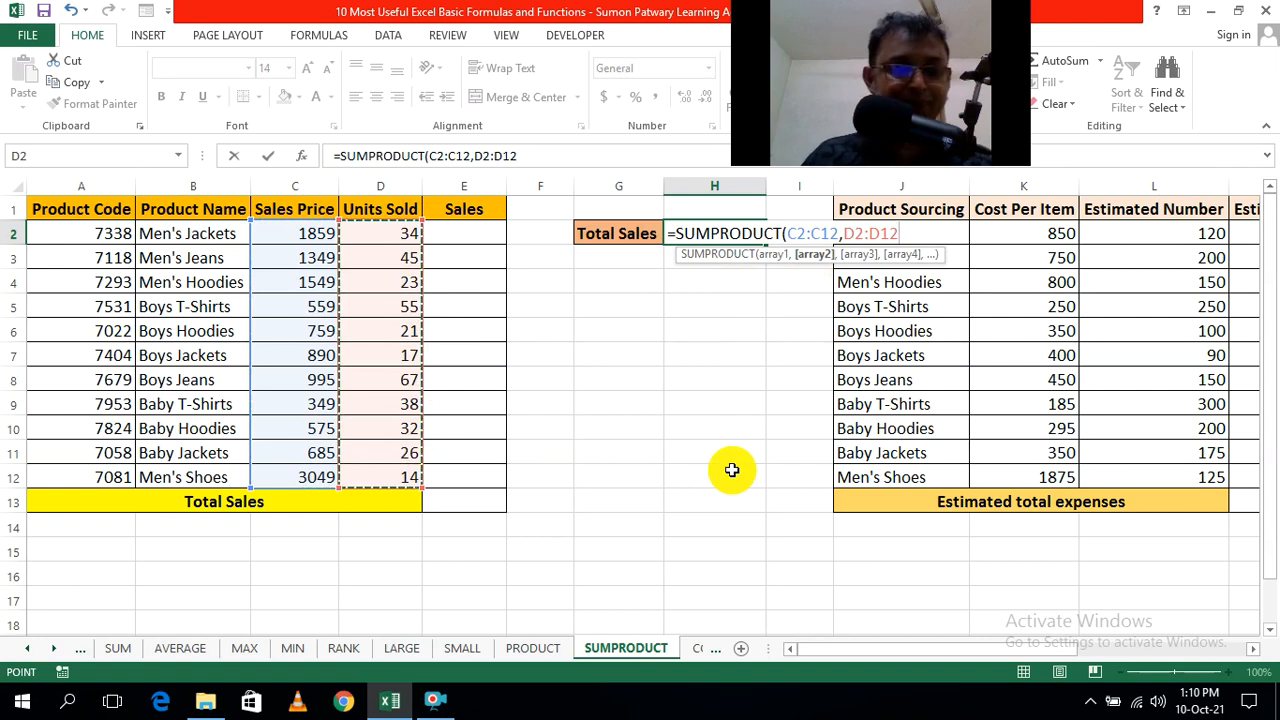
key("Return")
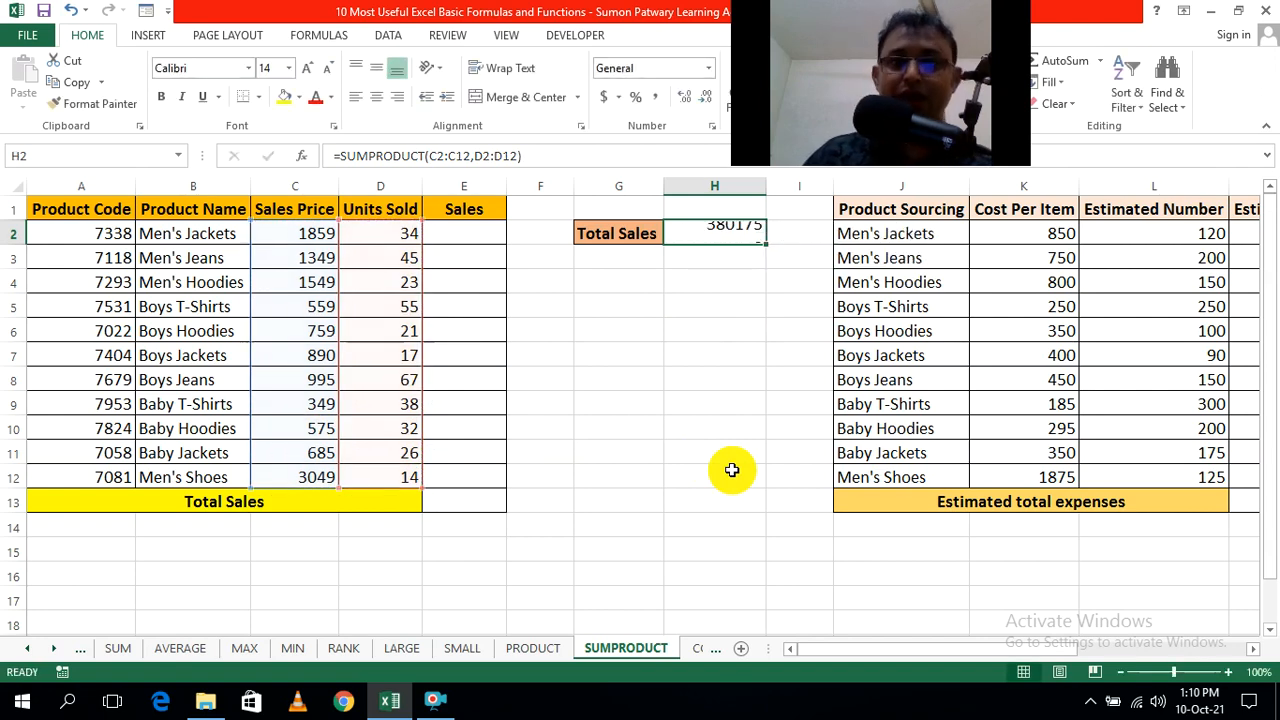
Step: Review the SUMPRODUCT formula in the Total Sales cell H2 and the two ranges it references
left_click(732, 470)
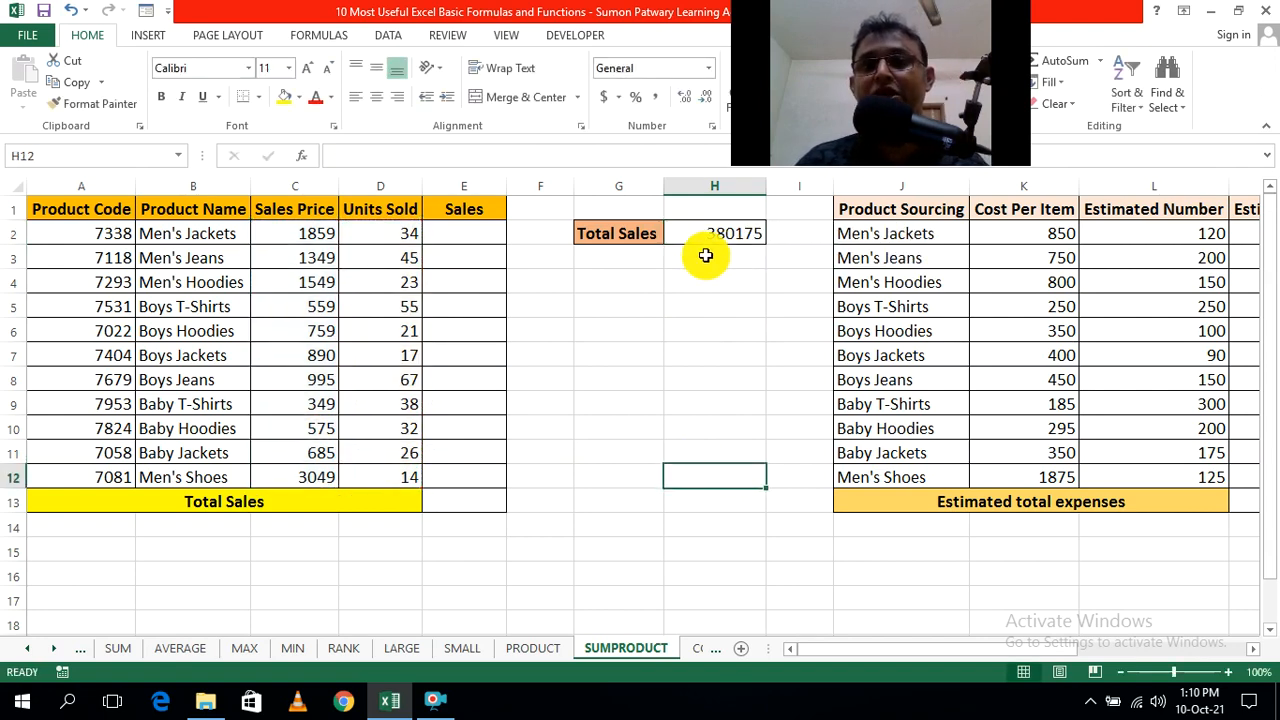
left_click(740, 231)
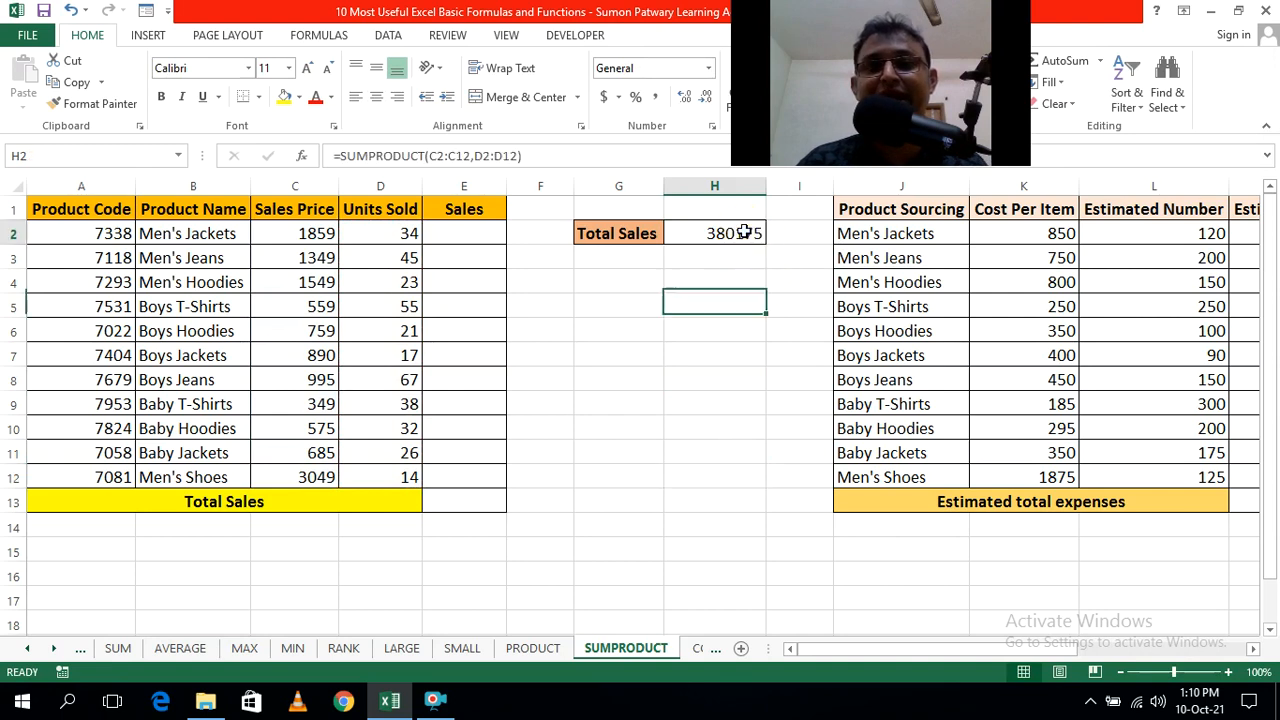
double_click(752, 230)
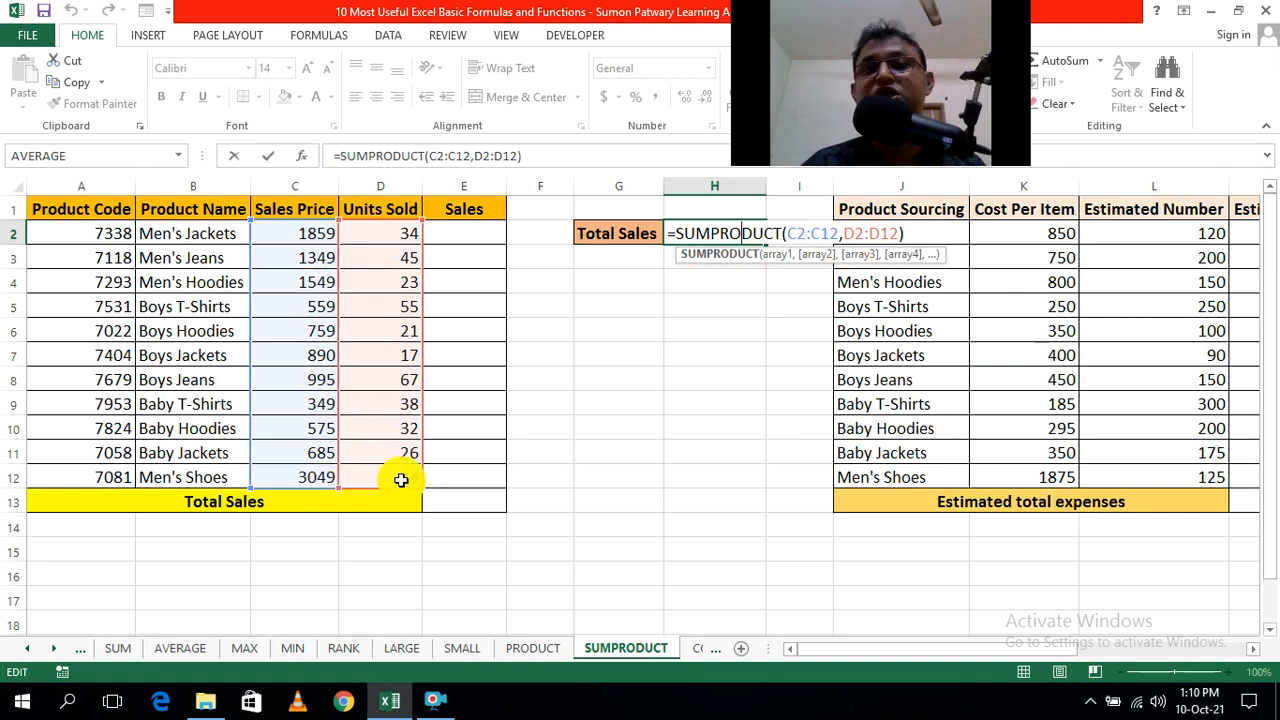
left_click(640, 474)
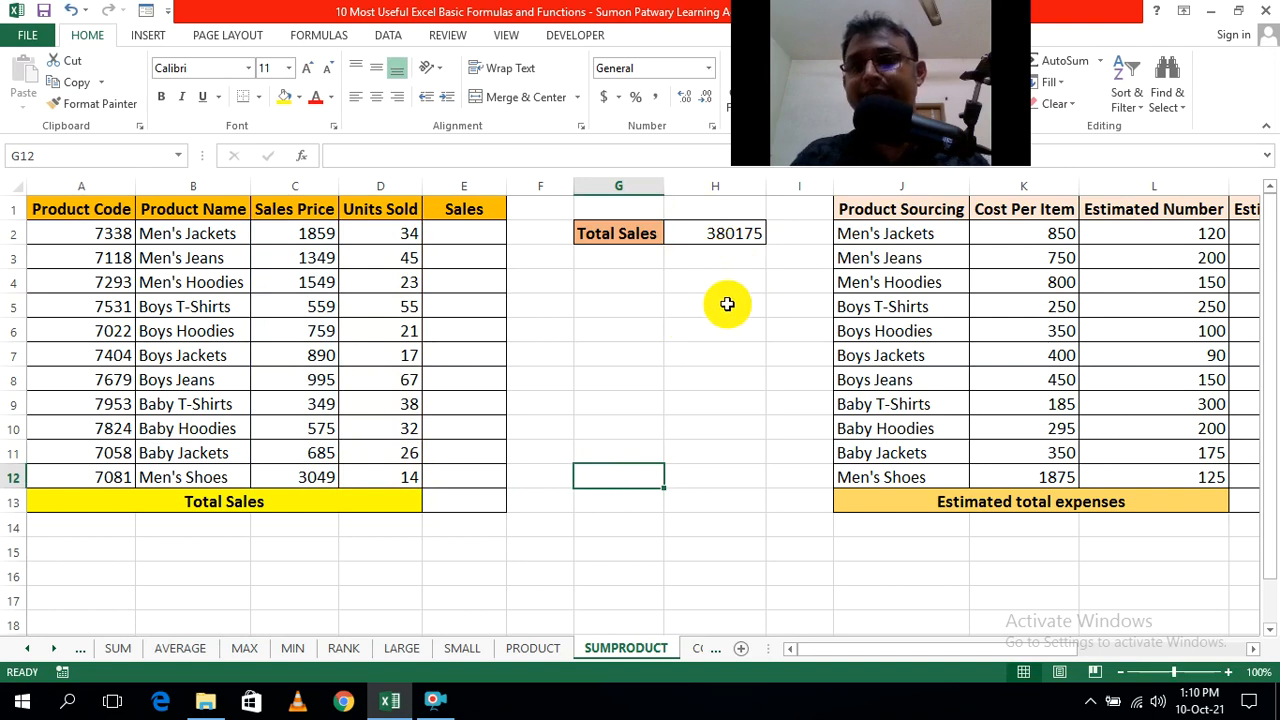
Step: Calculate Estimated Total Expenses in P2 with SUMPRODUCT, using costs per item K2:K12 and estimated numbers L2:L12 as the arrays
left_click(1252, 649)
left_click_drag(1252, 649, 1252, 649)
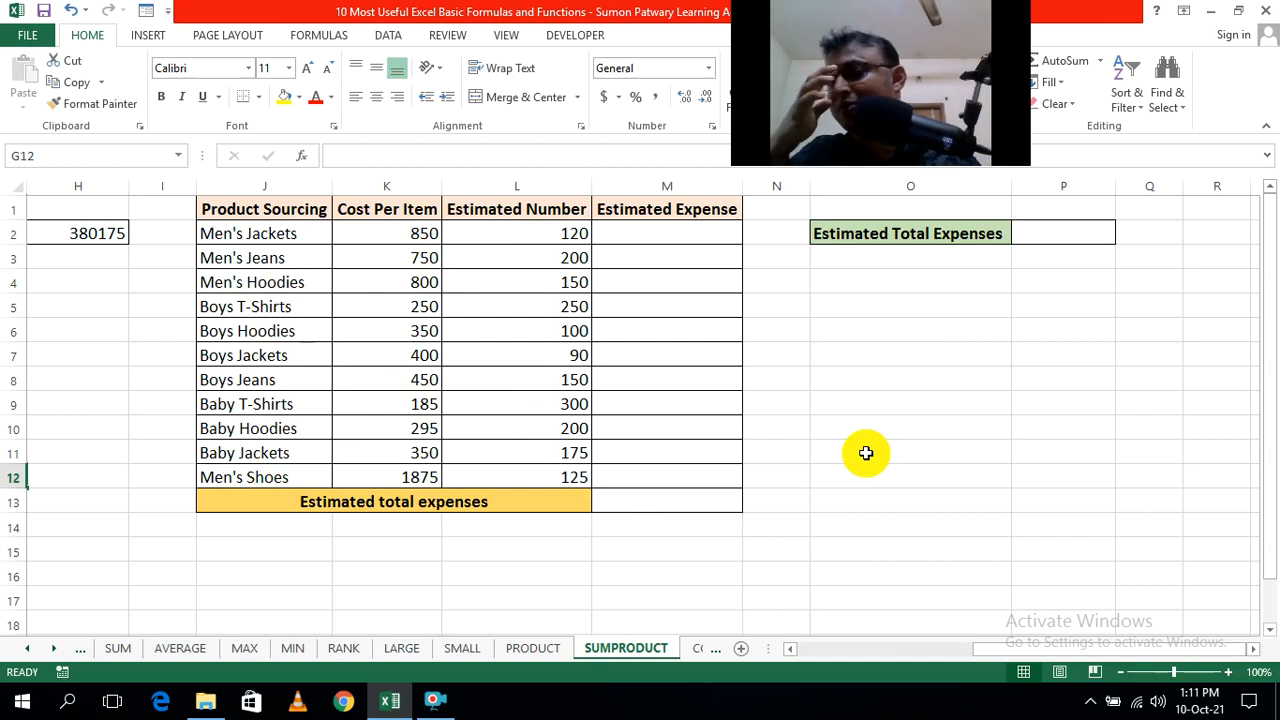
left_click(1152, 432)
left_click(1079, 231)
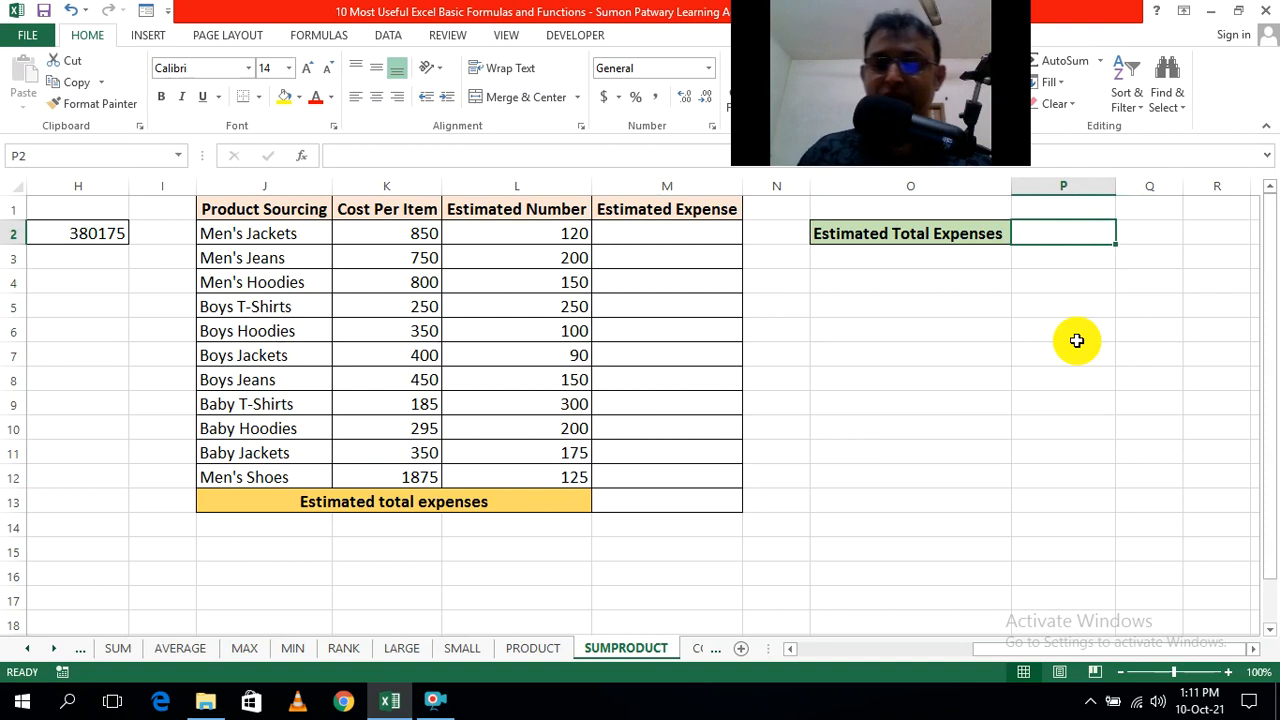
type("=sum")
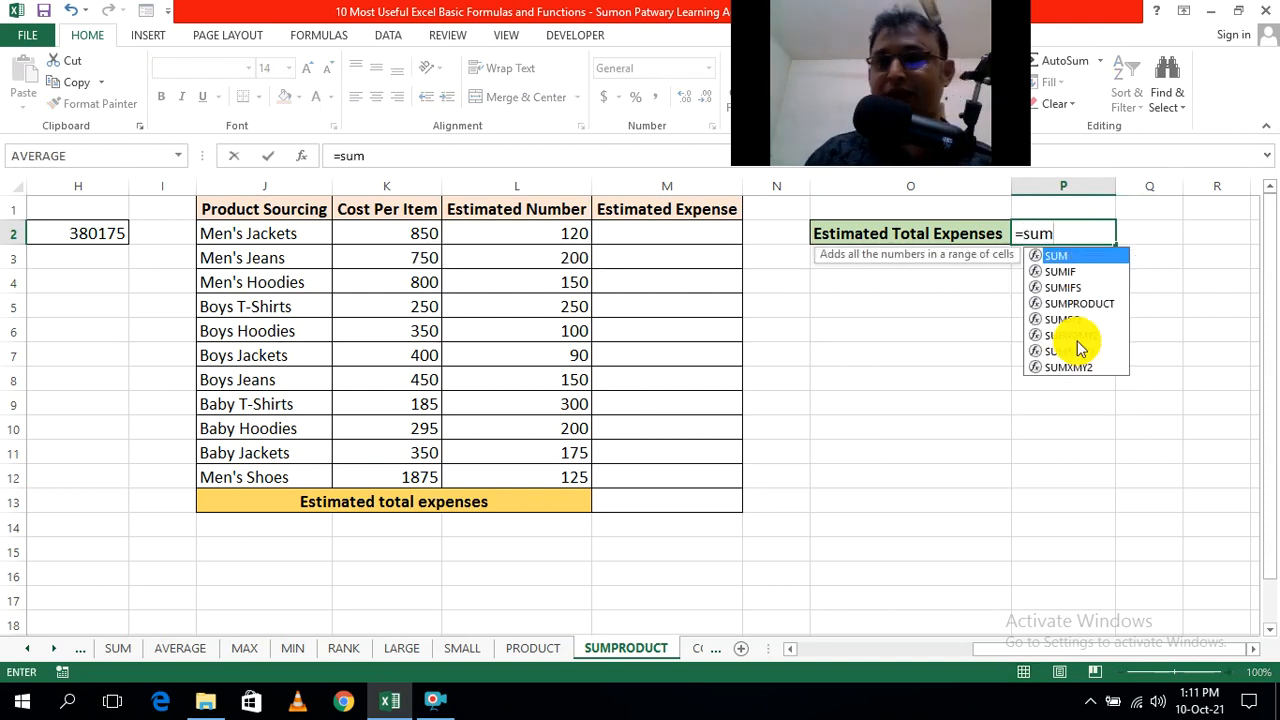
type("p")
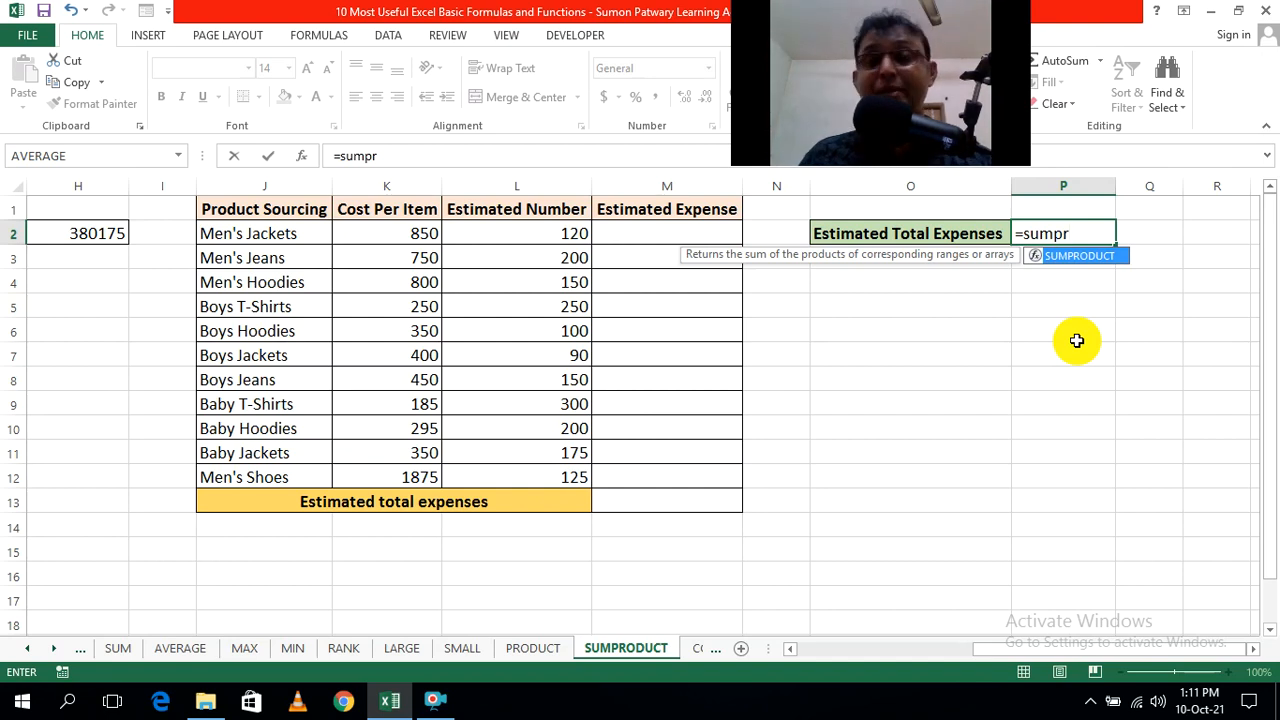
type("r")
key("Tab")
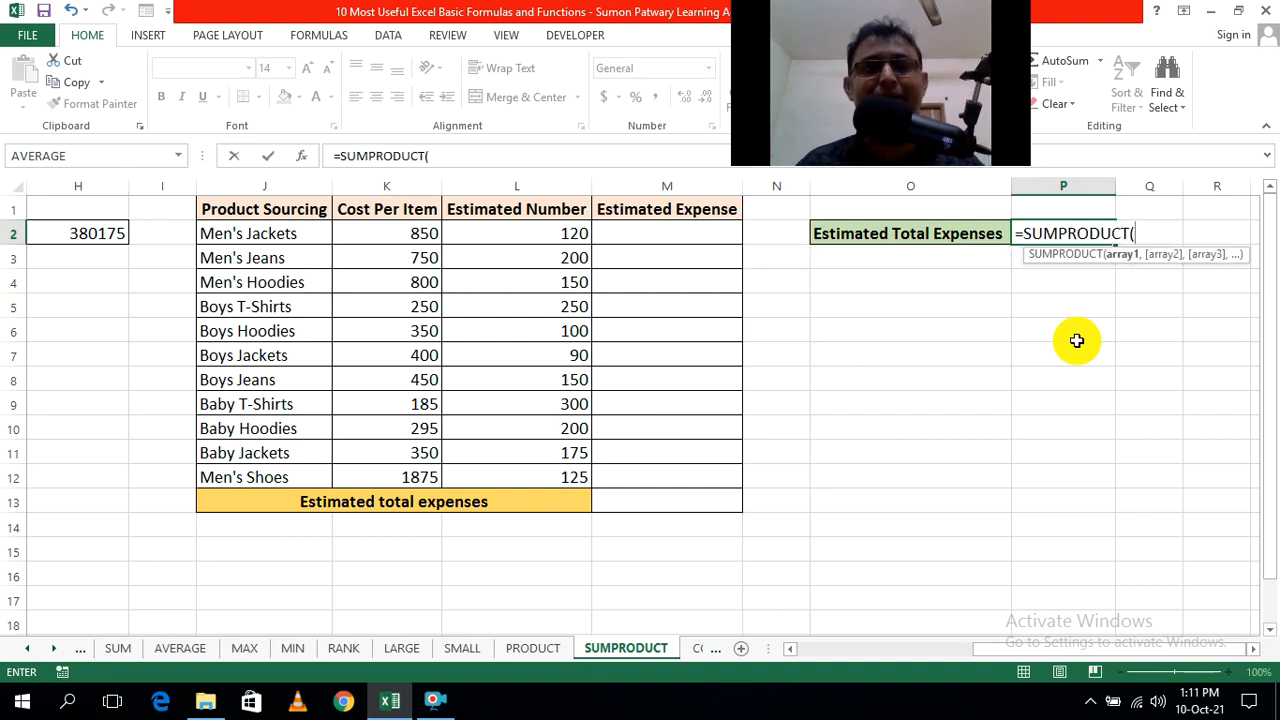
left_click(394, 233)
left_click_drag(394, 233, 393, 472)
type(",")
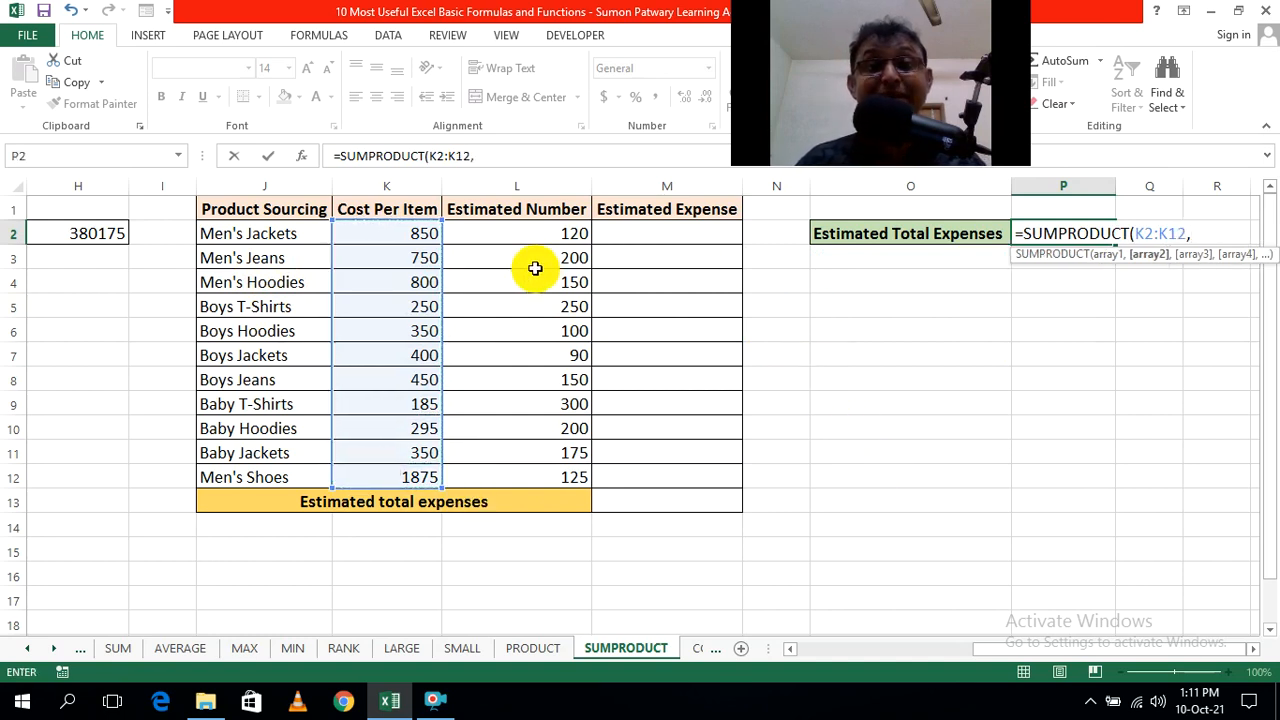
left_click_drag(521, 233, 523, 474)
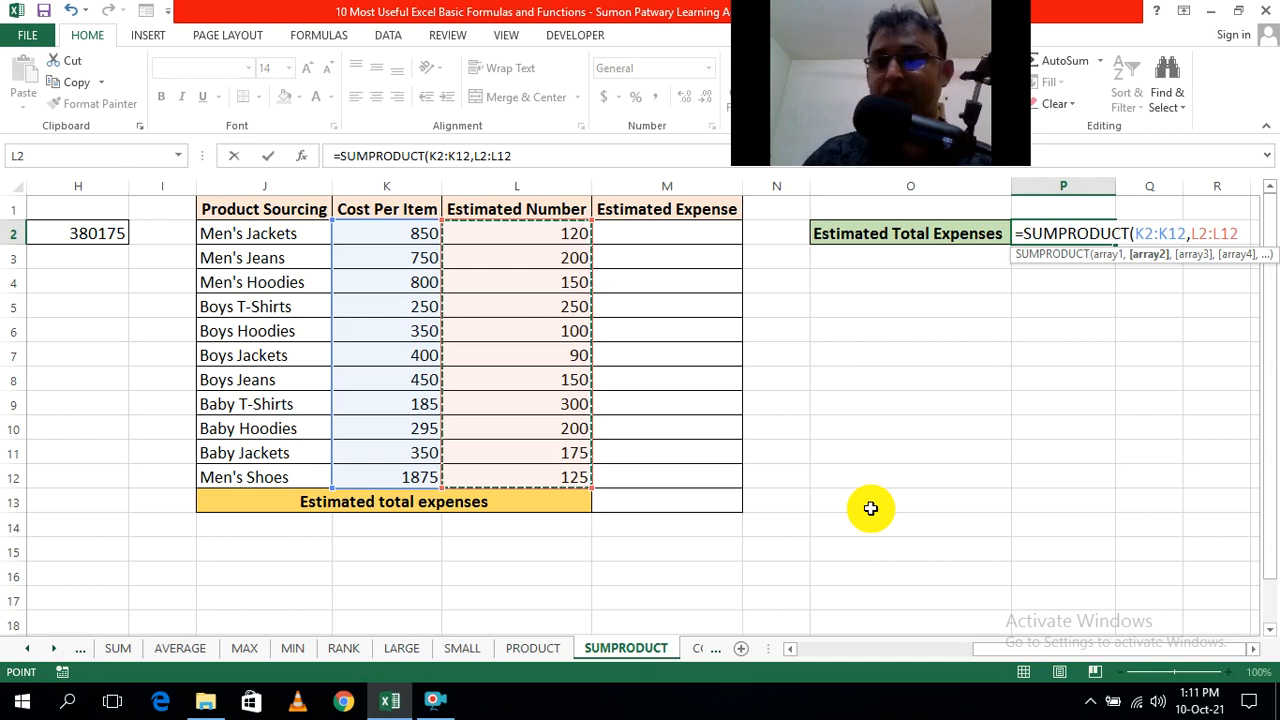
type(")")
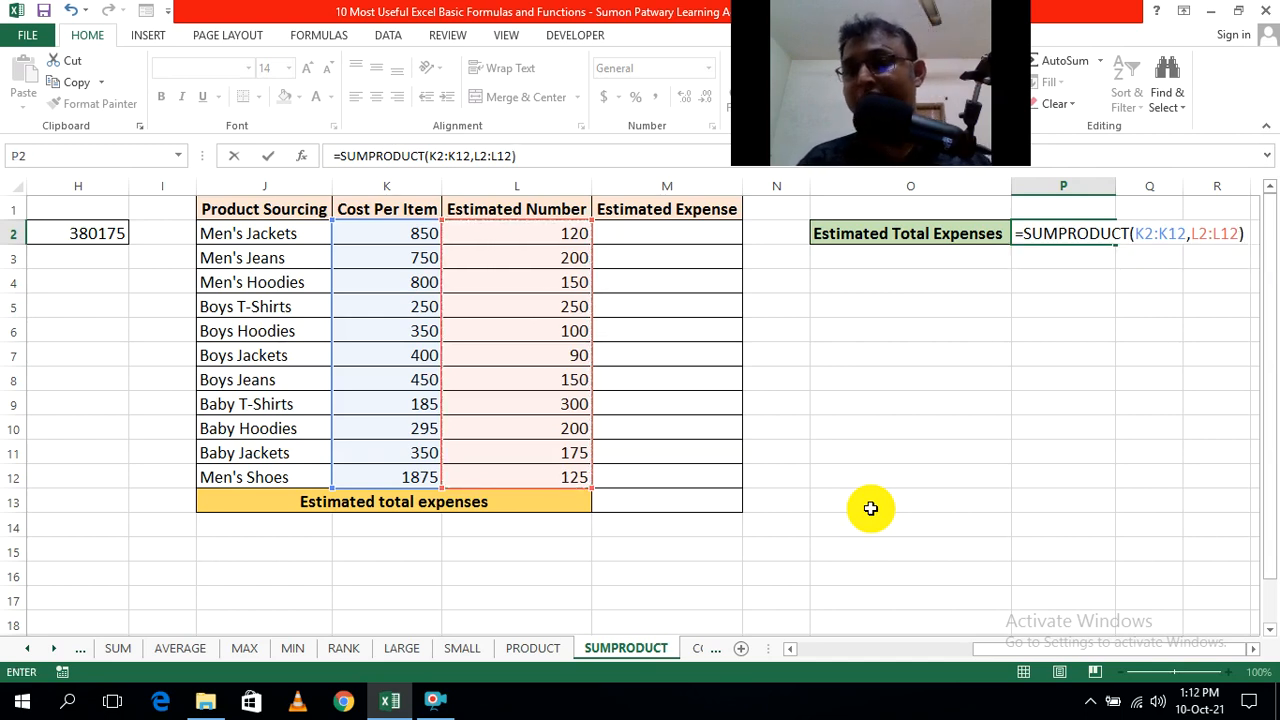
key("Return")
left_click(1048, 405)
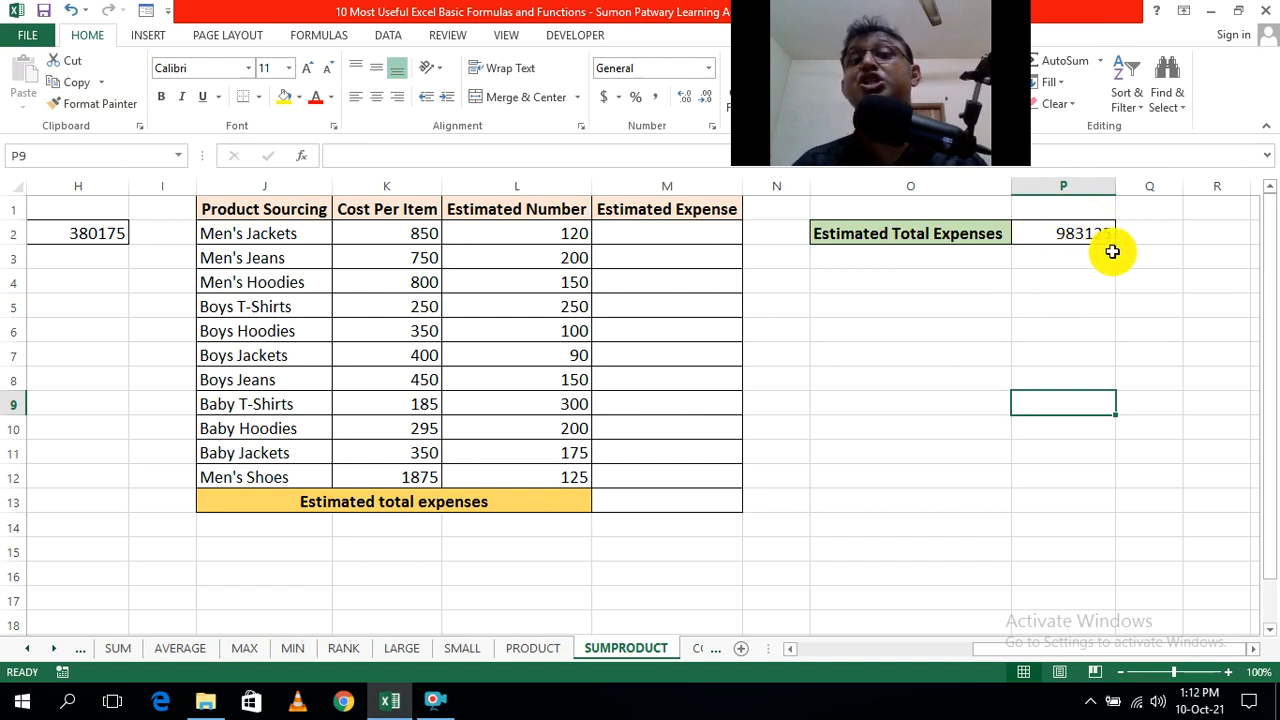
left_click(880, 424)
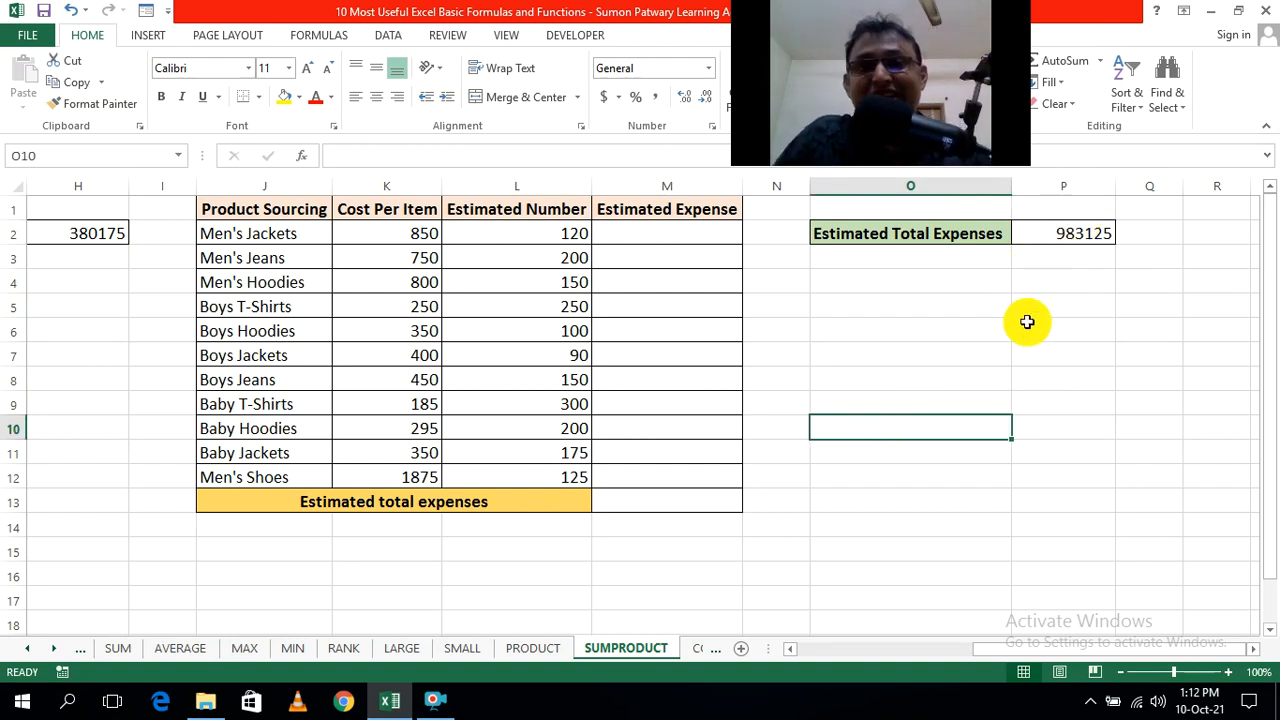
left_click(1042, 377)
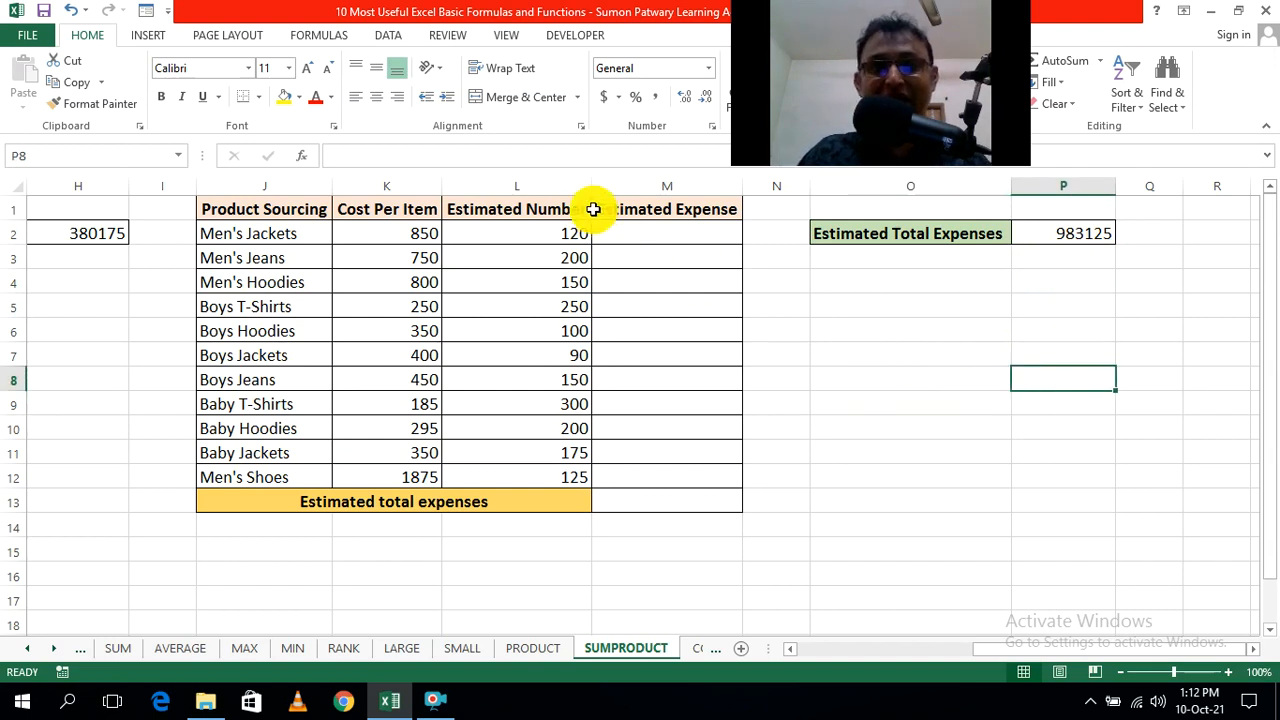
Step: Calculate the Estimated Expense in M2 as =K2*L2 and fill the formula down to M12
left_click(635, 232)
type("=")
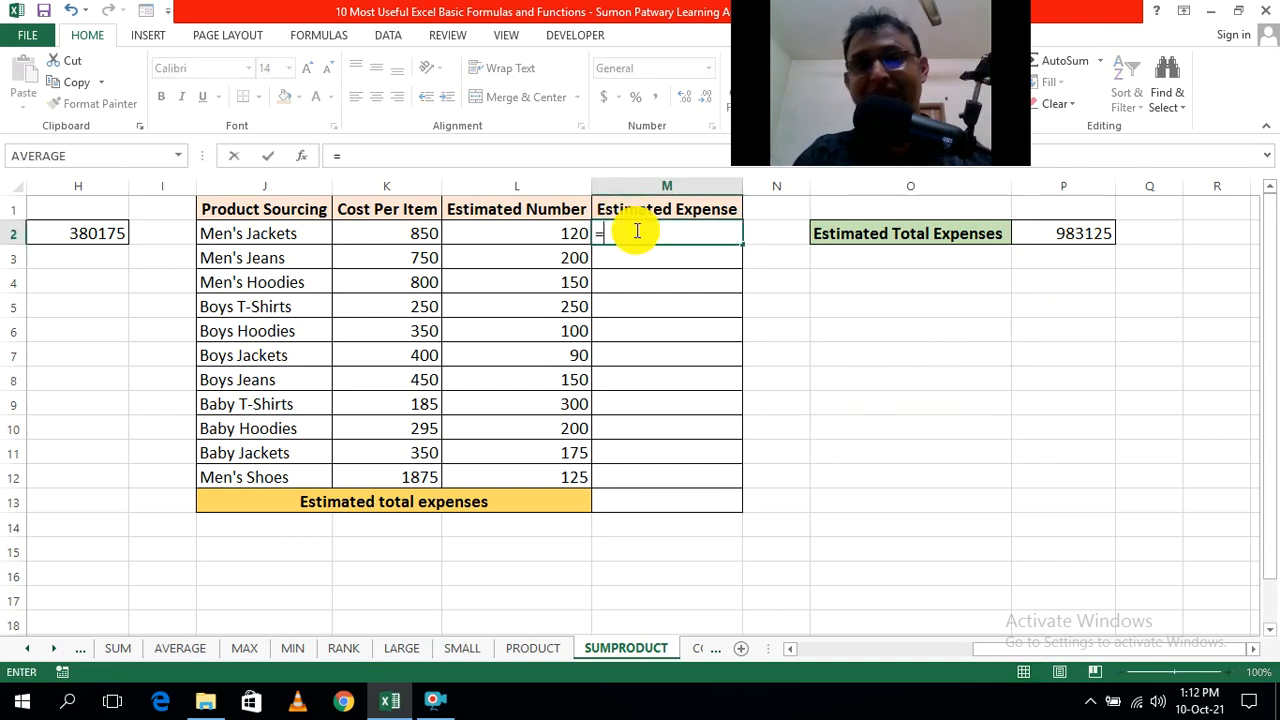
left_click(387, 233)
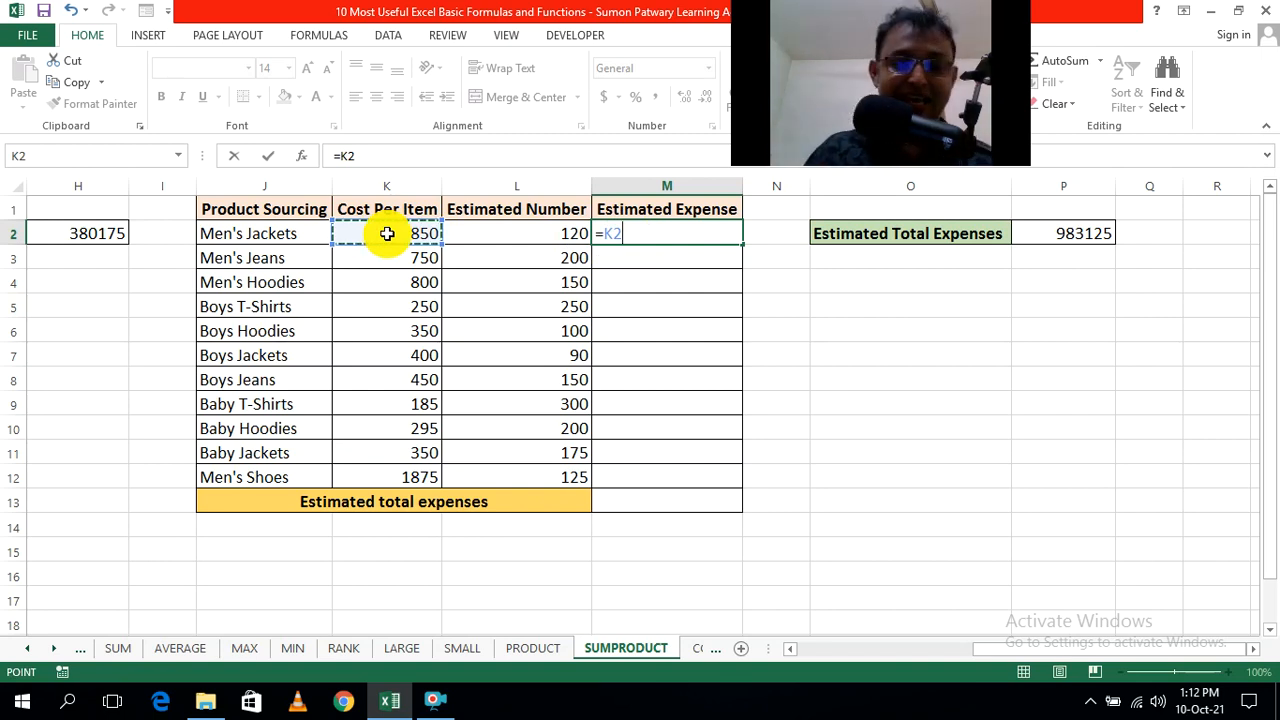
left_click(530, 234)
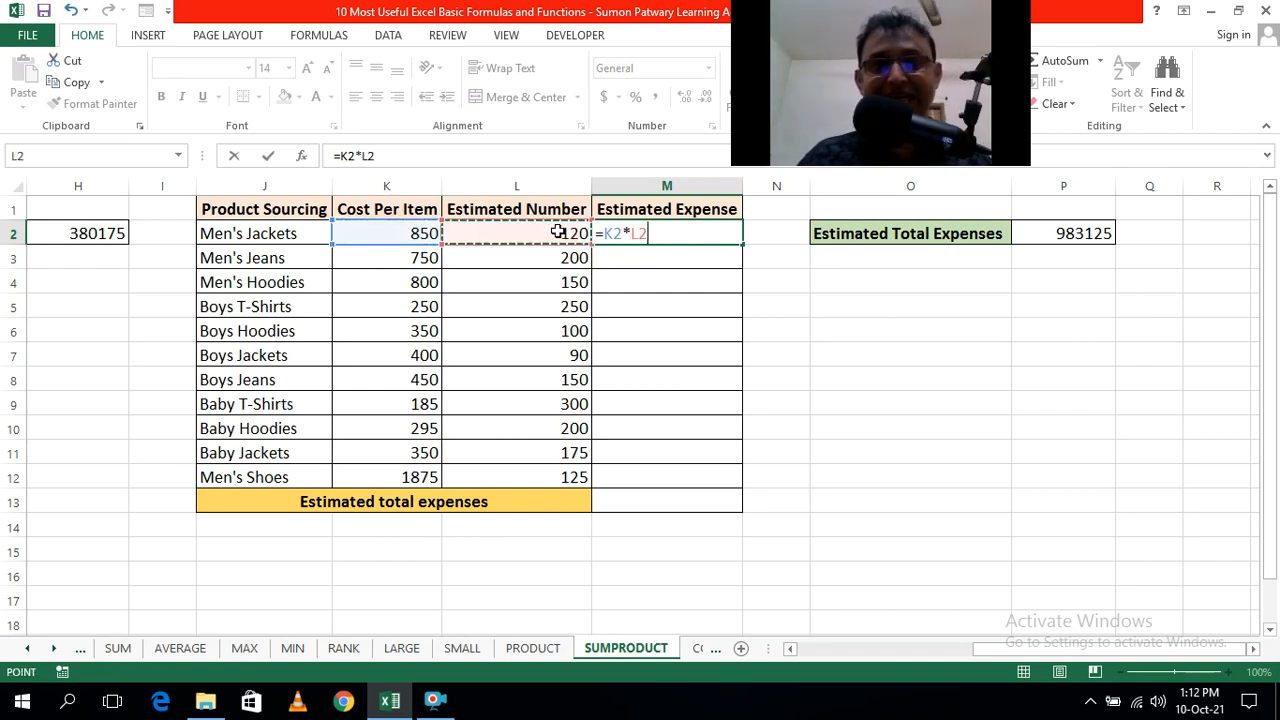
key("ctrl+Return")
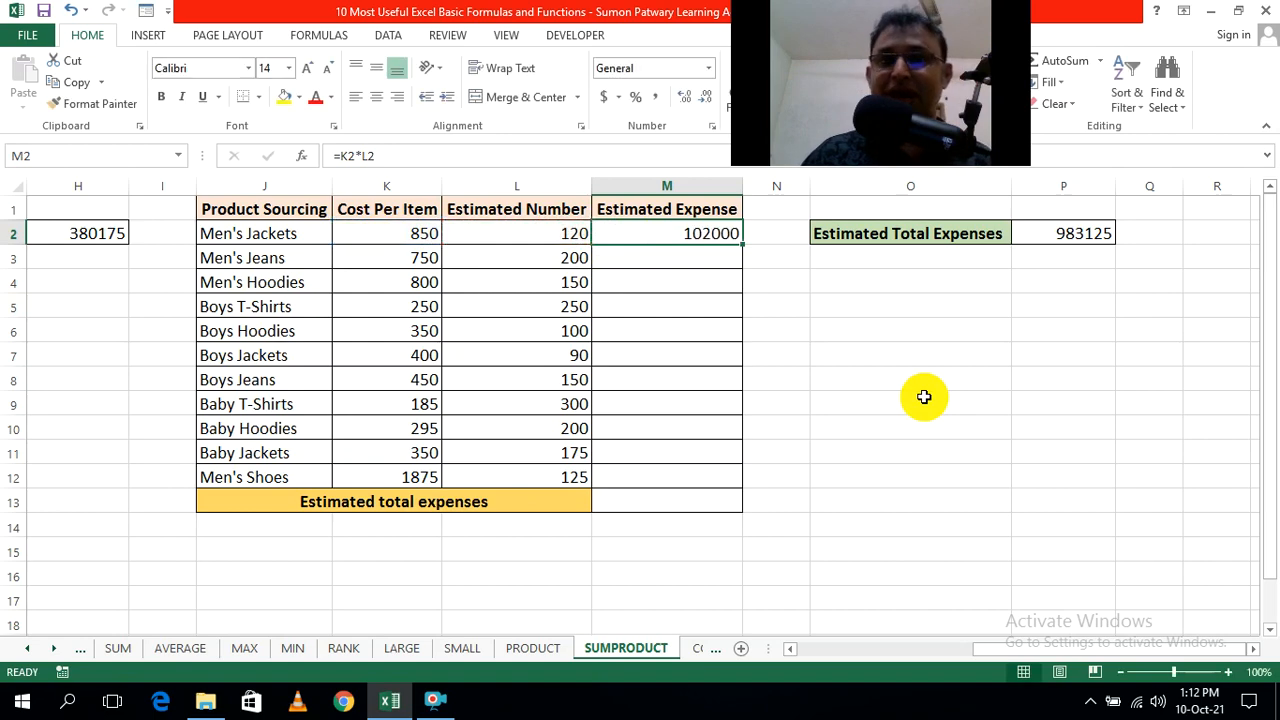
left_click_drag(742, 249, 727, 485)
left_click(906, 484)
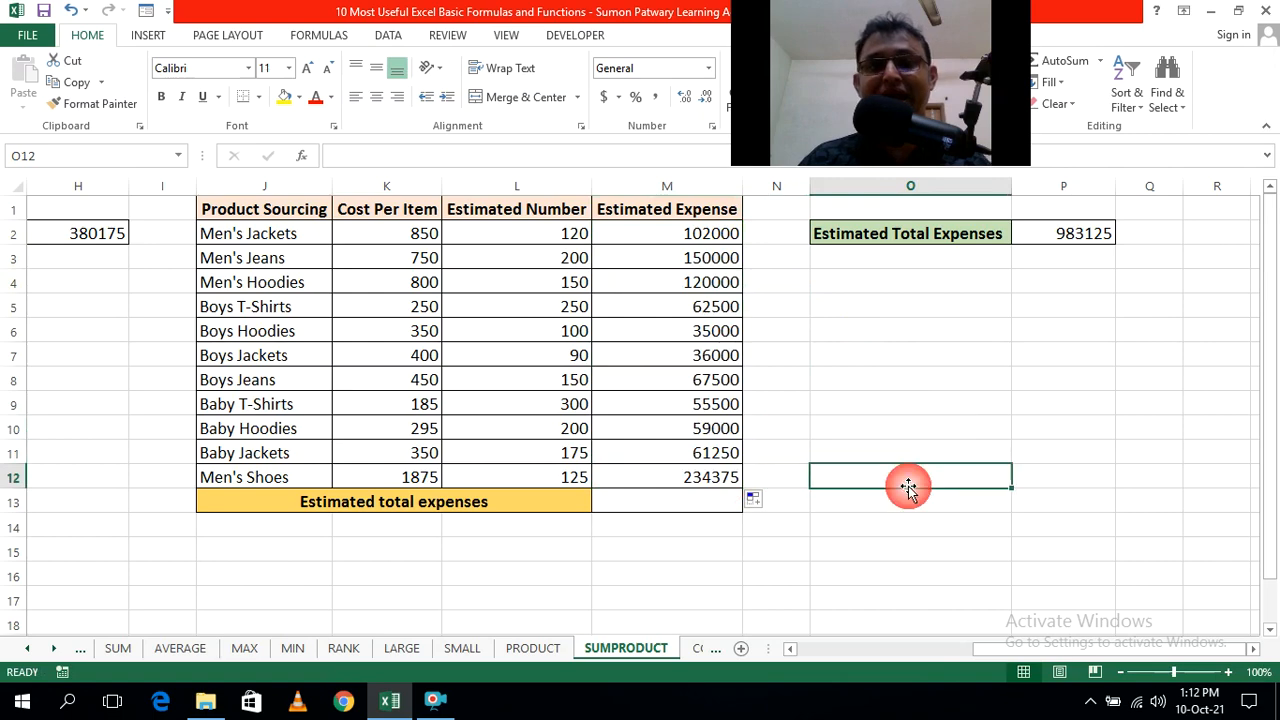
Step: Total the estimated expenses in M13 with =SUM(M2:M12)
left_click(658, 505)
type("=")
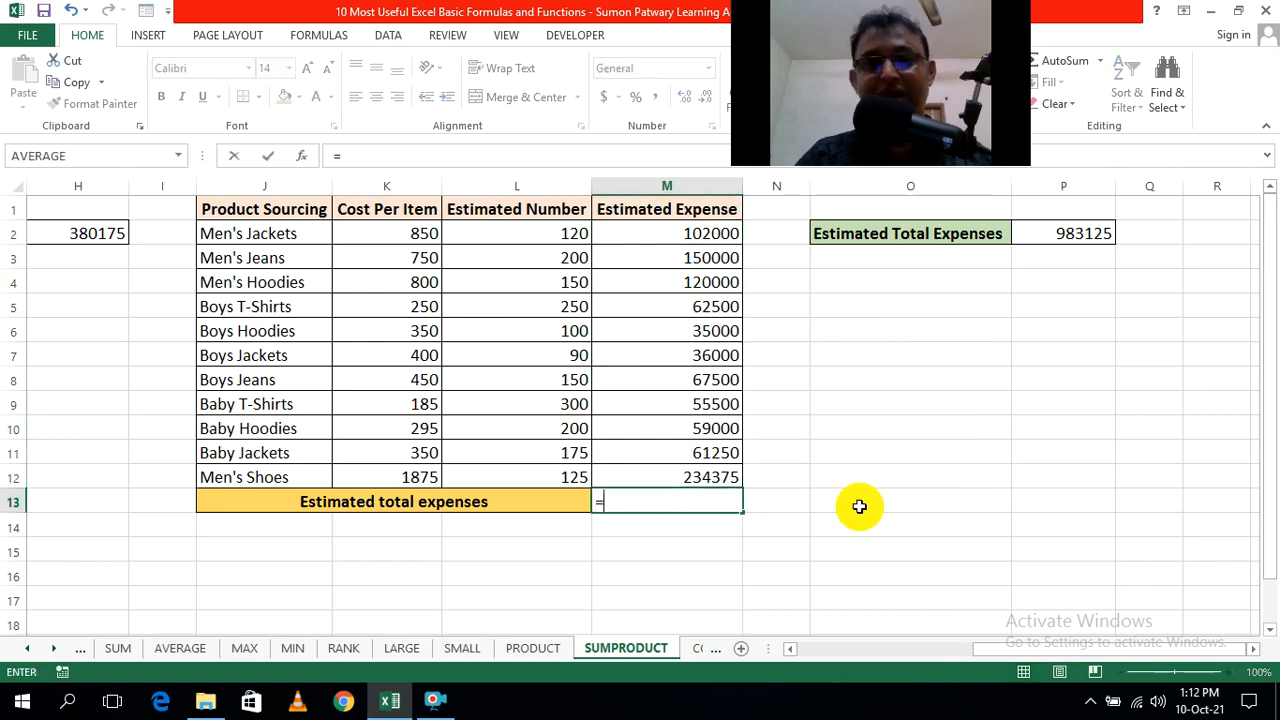
type("s")
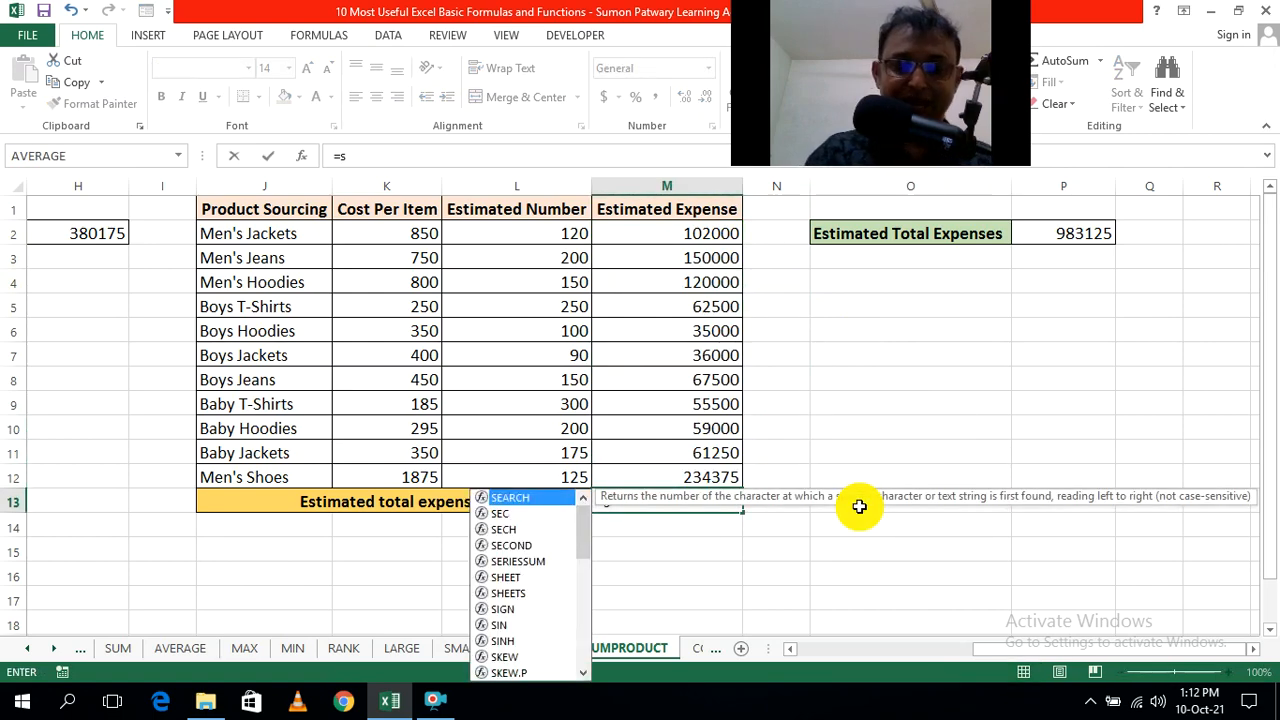
type("um")
key("Tab")
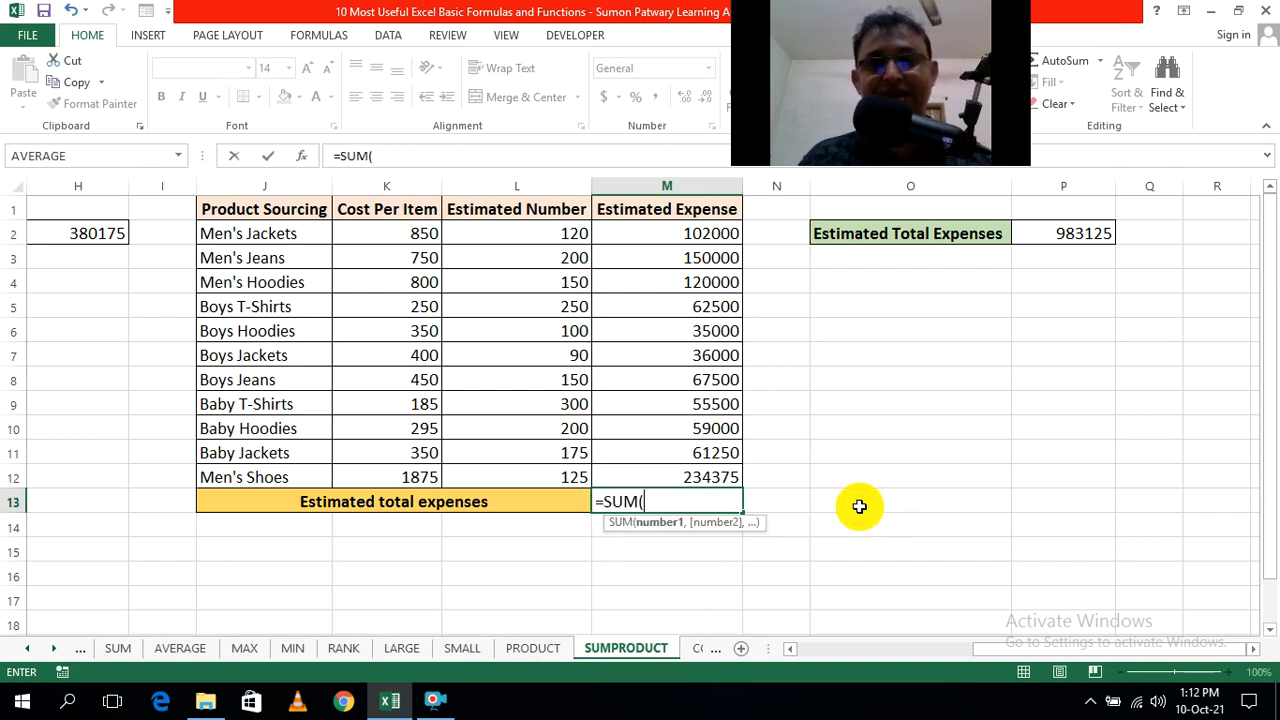
left_click_drag(694, 231, 694, 466)
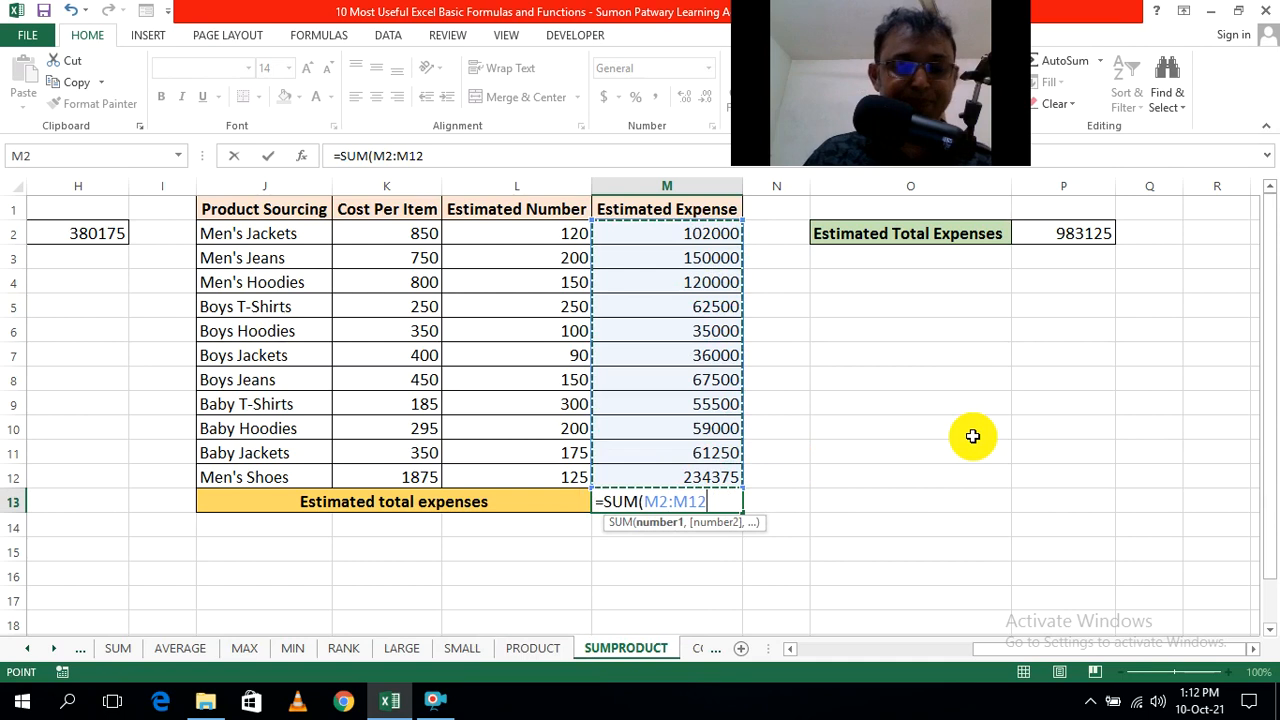
type(")")
key("ctrl+Return")
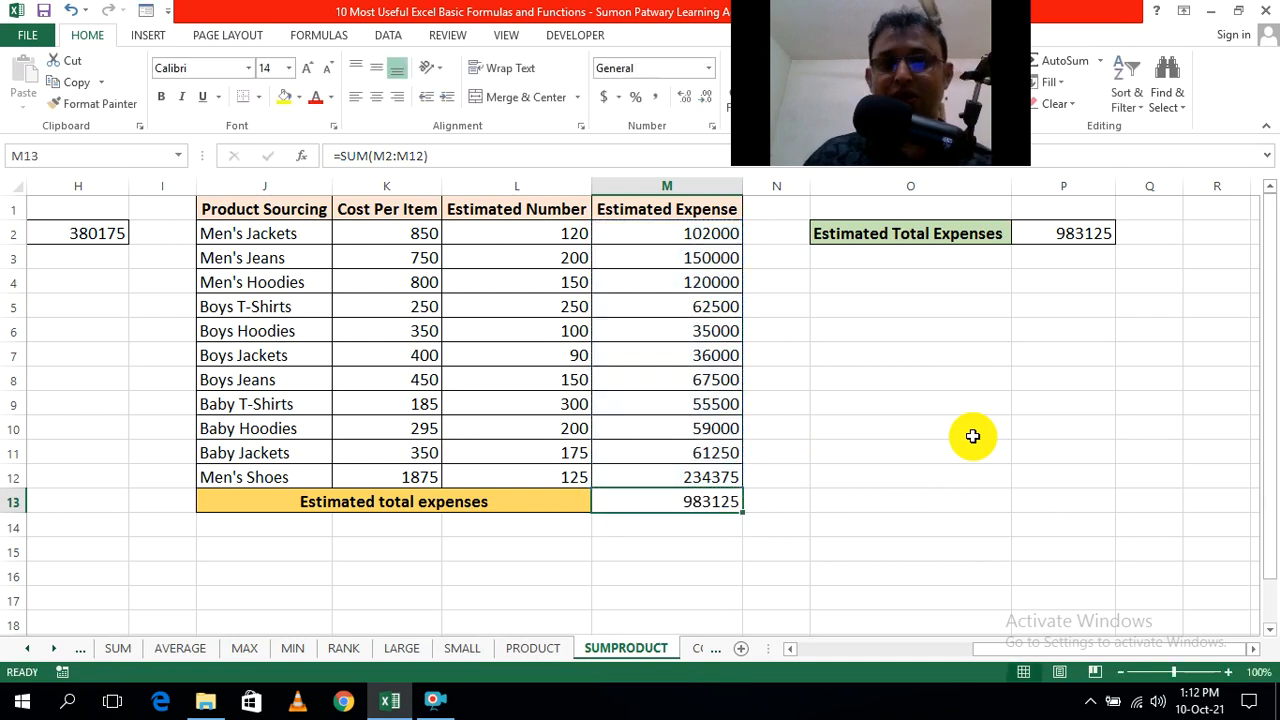
left_click(972, 436)
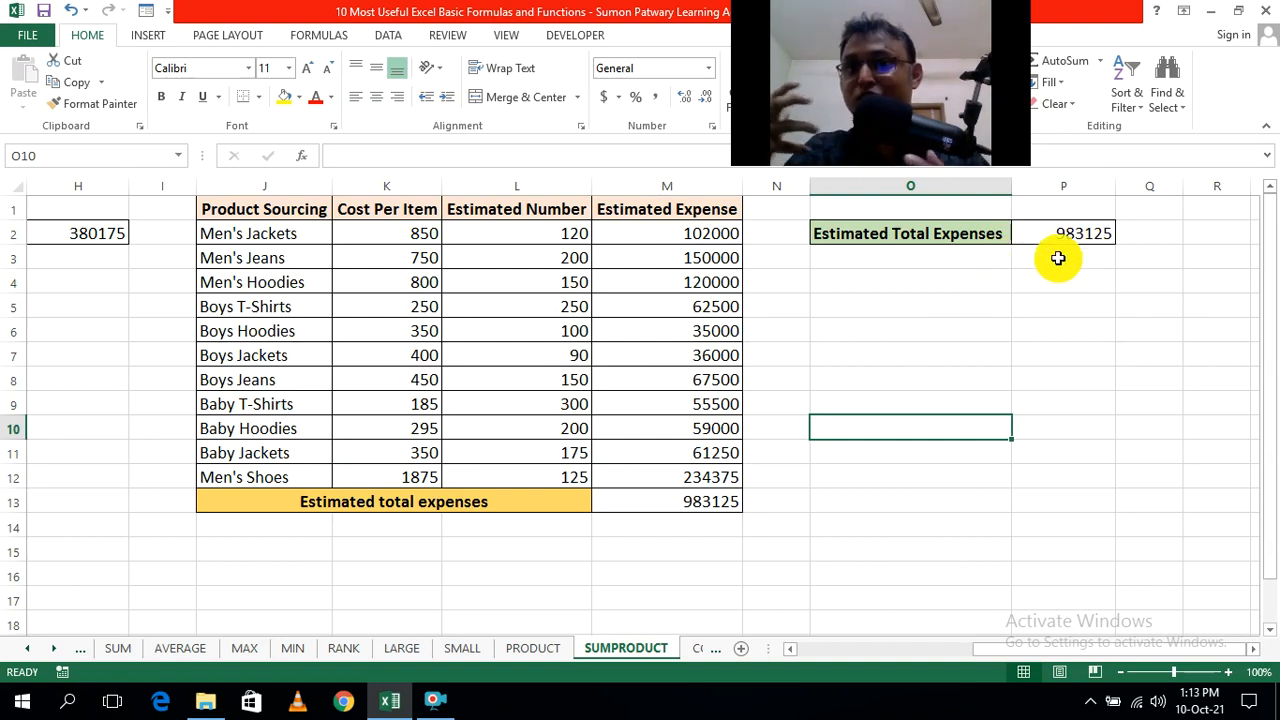
left_click(1112, 400)
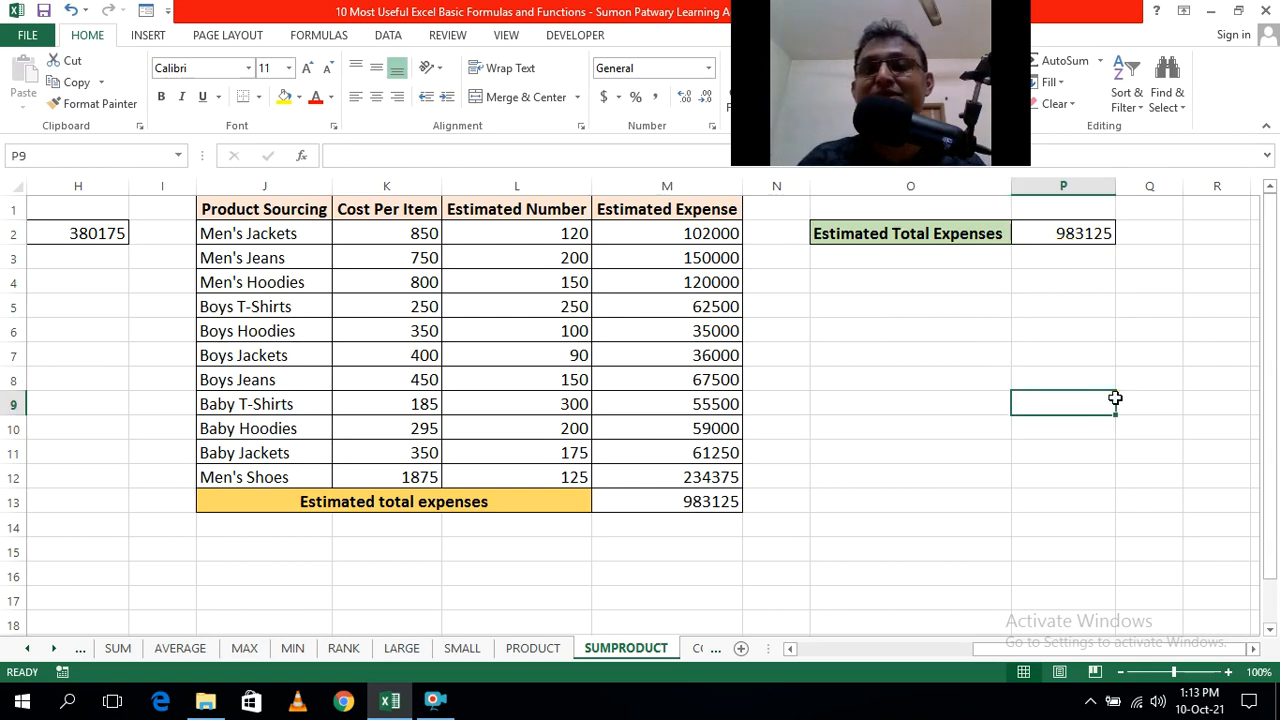
scroll(934, 277, "down", 1)
scroll(863, 331, "up", 1)
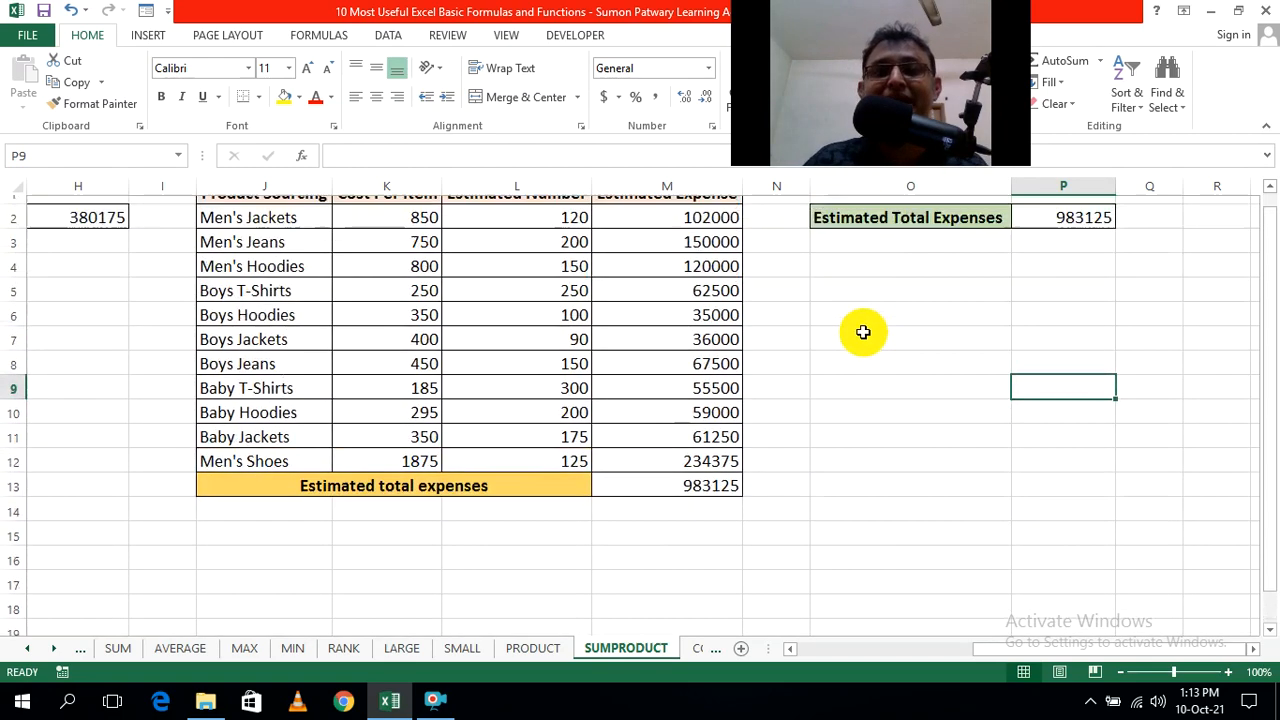
Step: Enter =SUMPRODUCT(K2:K12,L2:L12) in M14, directly below the summed estimated total expenses
left_click(689, 528)
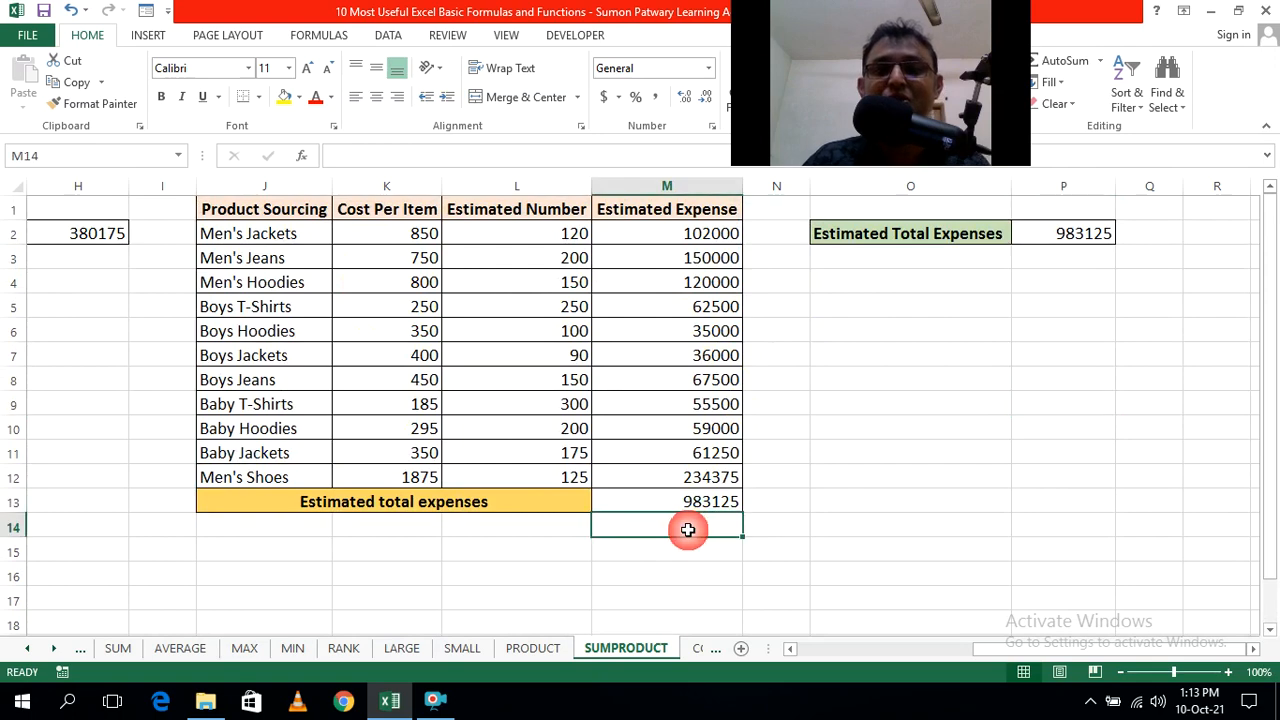
type("=sum")
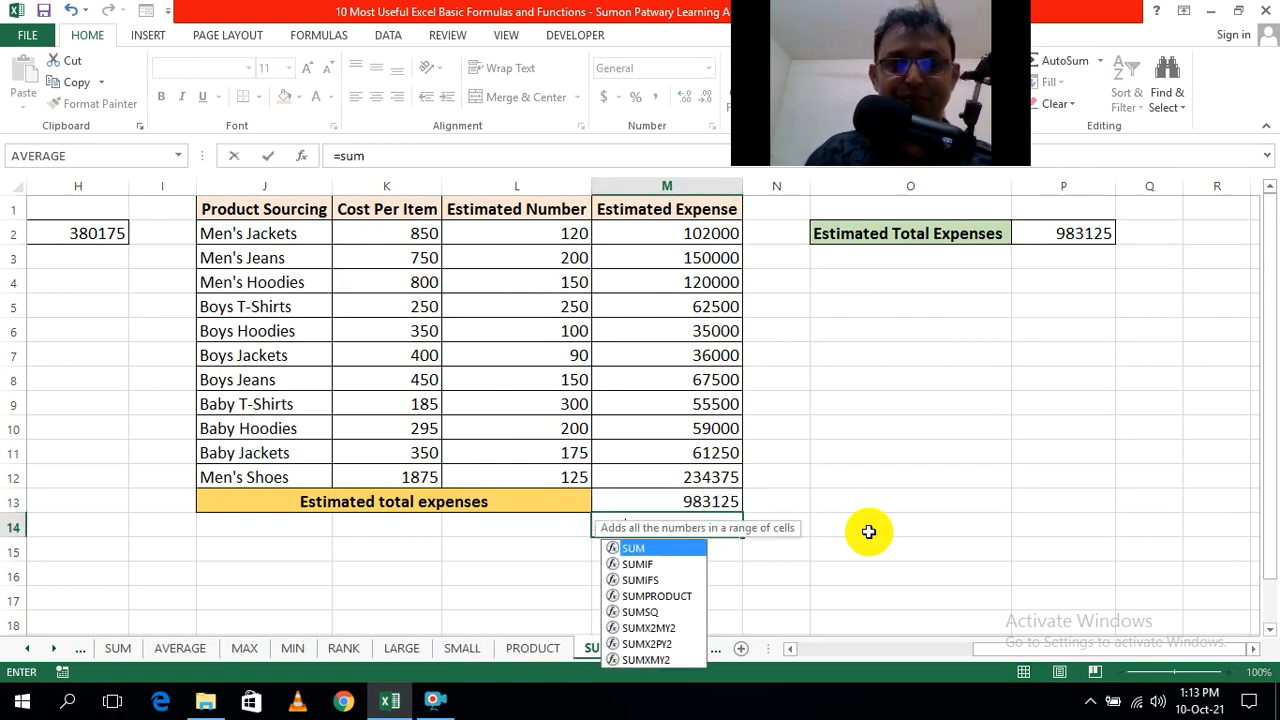
type("pr")
key("Tab")
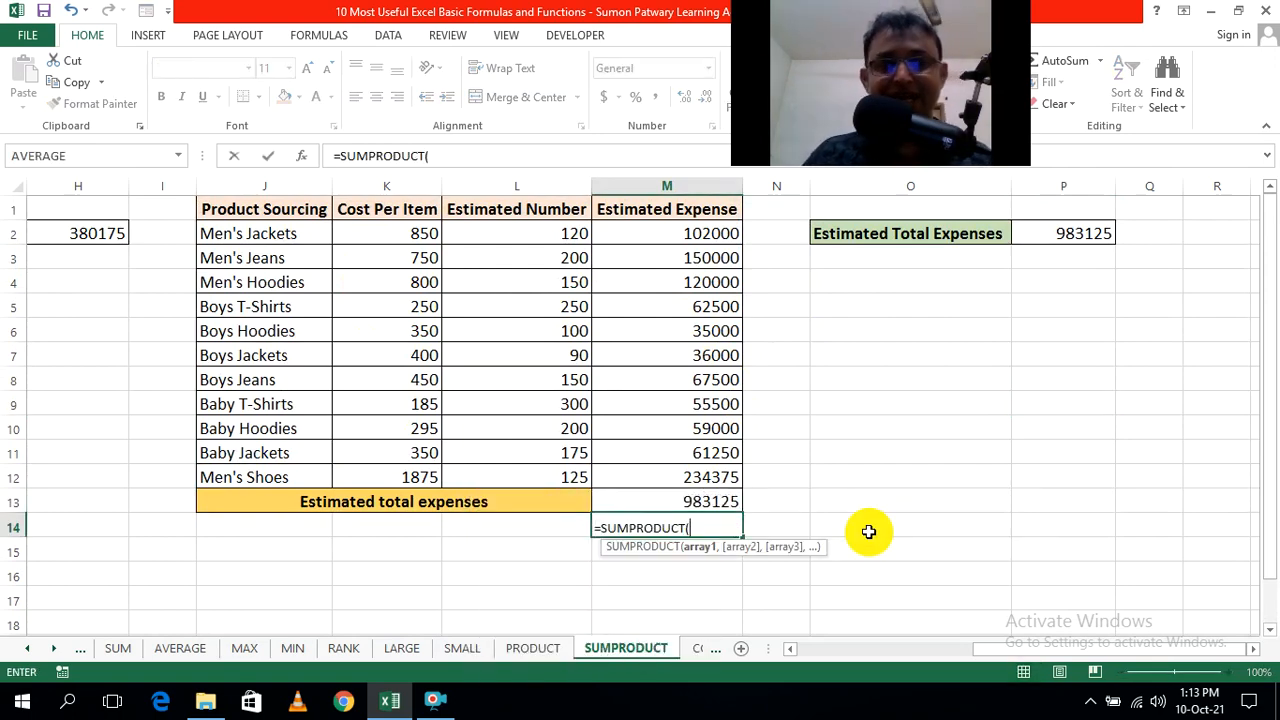
left_click_drag(386, 234, 403, 476)
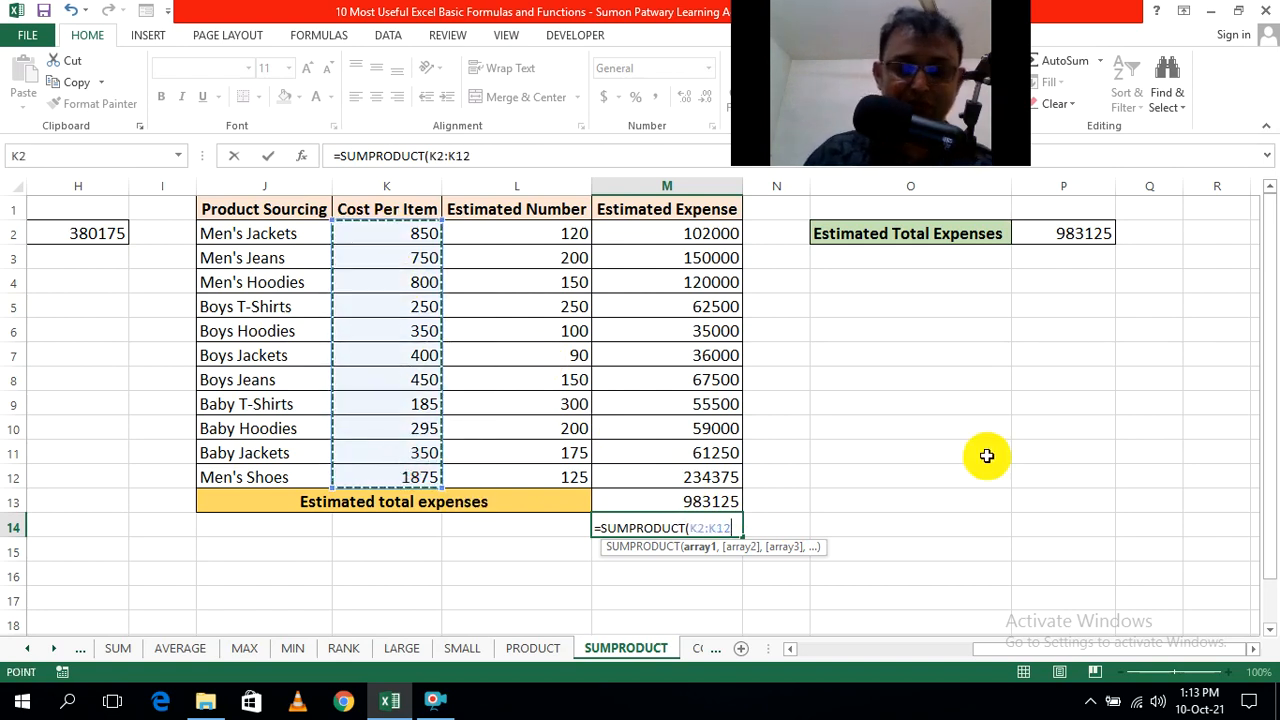
type(",")
left_click_drag(540, 238, 531, 471)
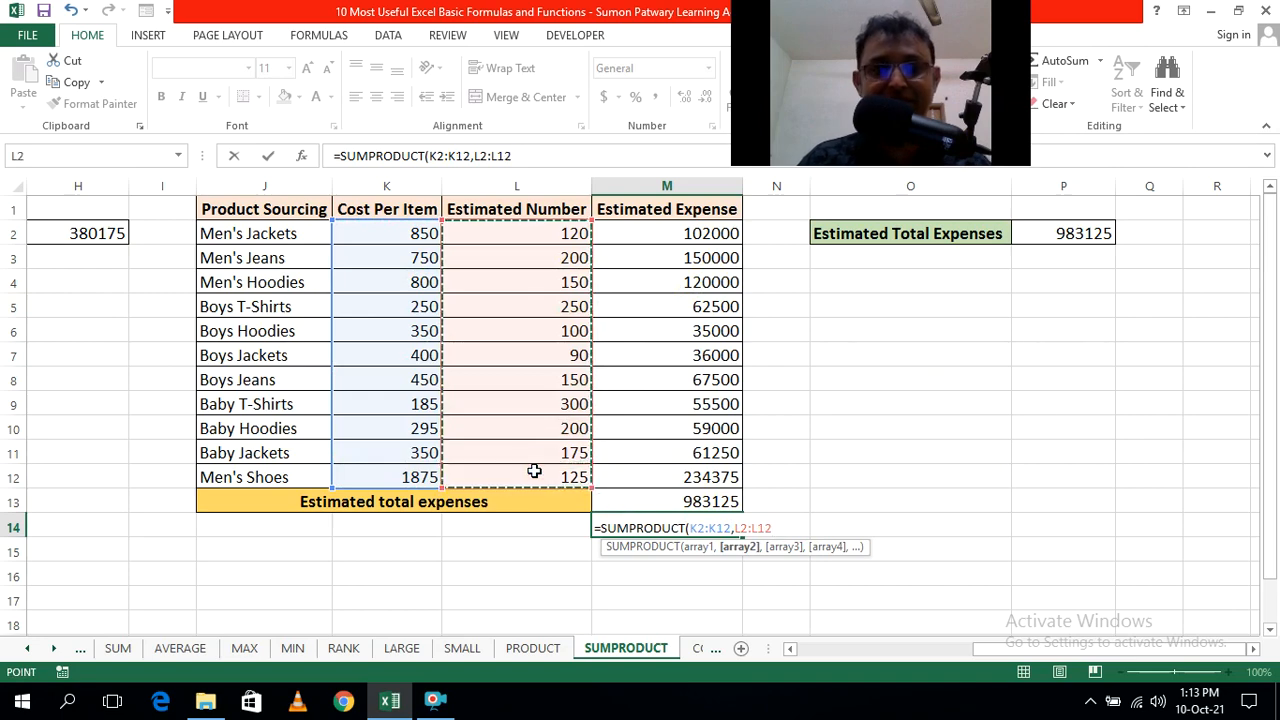
key("ctrl+Return")
left_click(1000, 430)
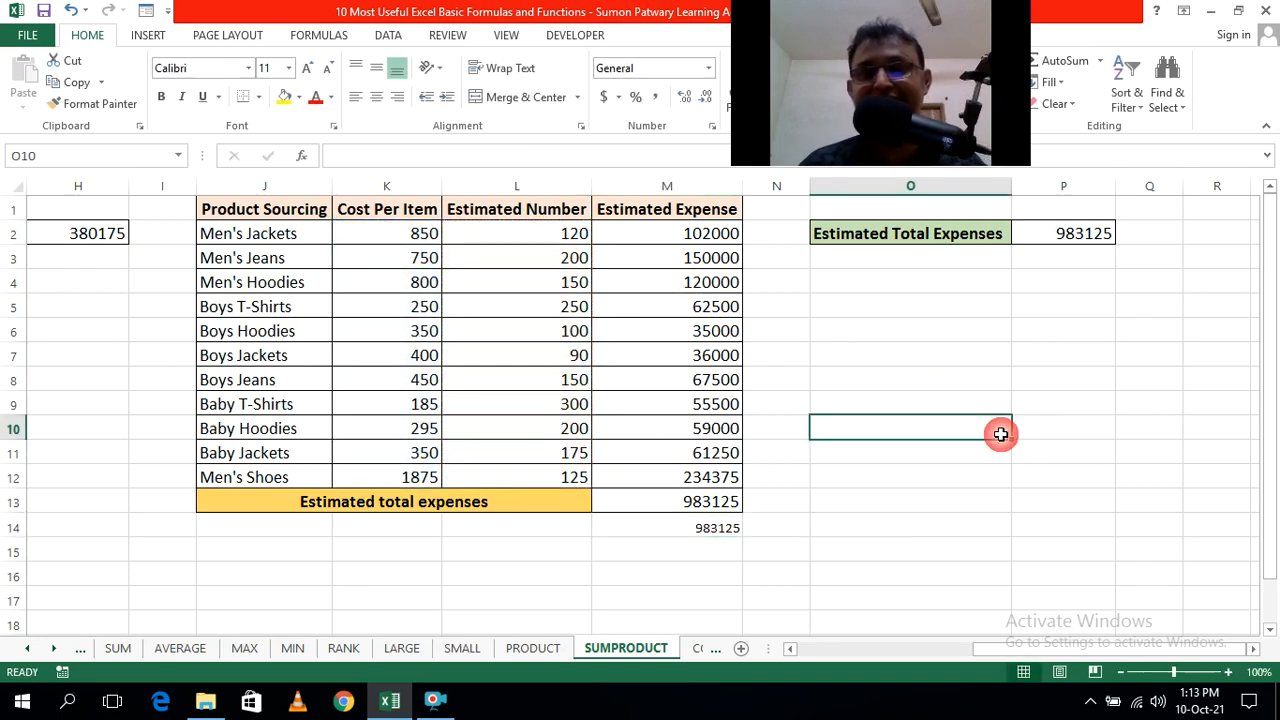
left_click(730, 529)
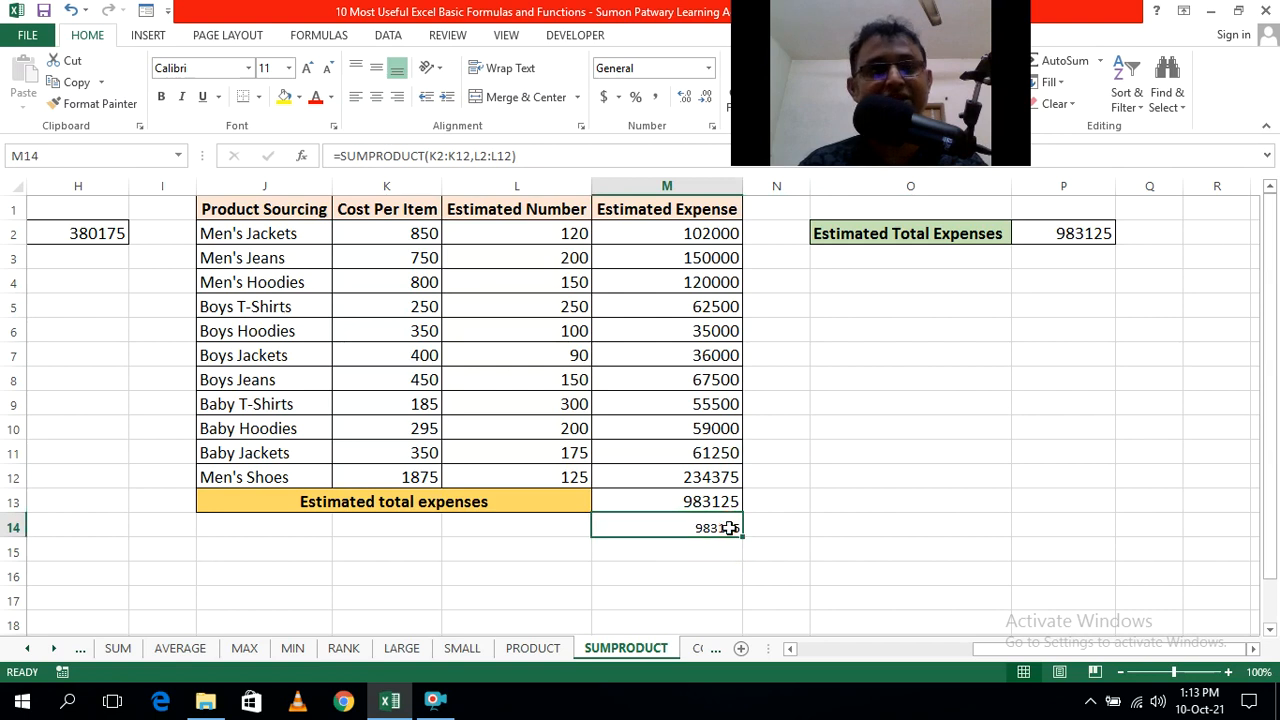
Step: Increase the font size of the SUMPRODUCT result in M14 to 14 and review the arrays in its formula
left_click(309, 69)
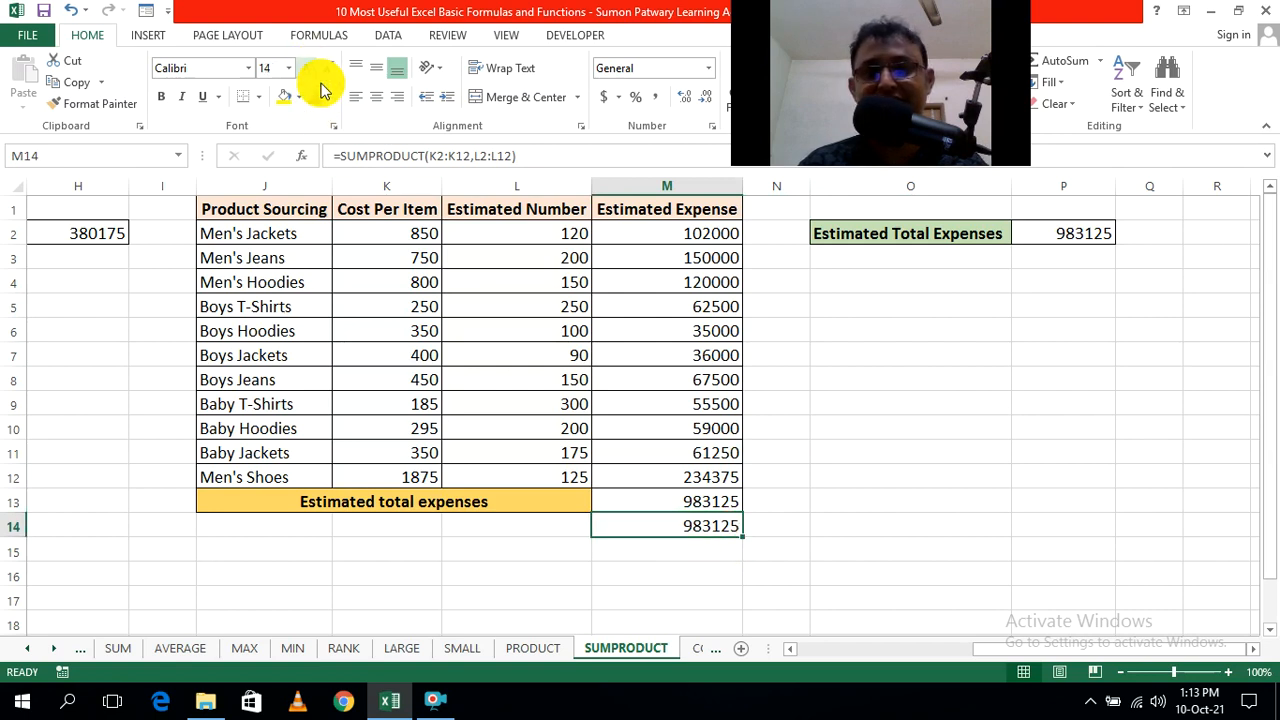
left_click(840, 521)
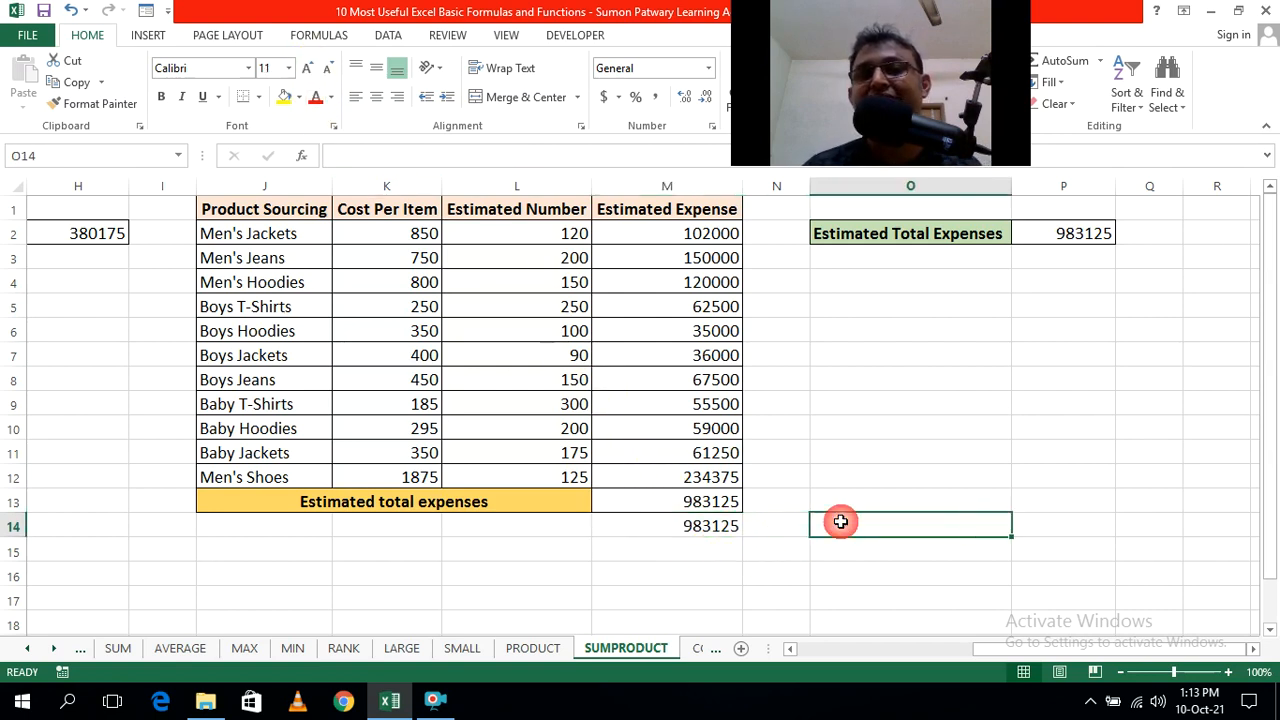
double_click(715, 529)
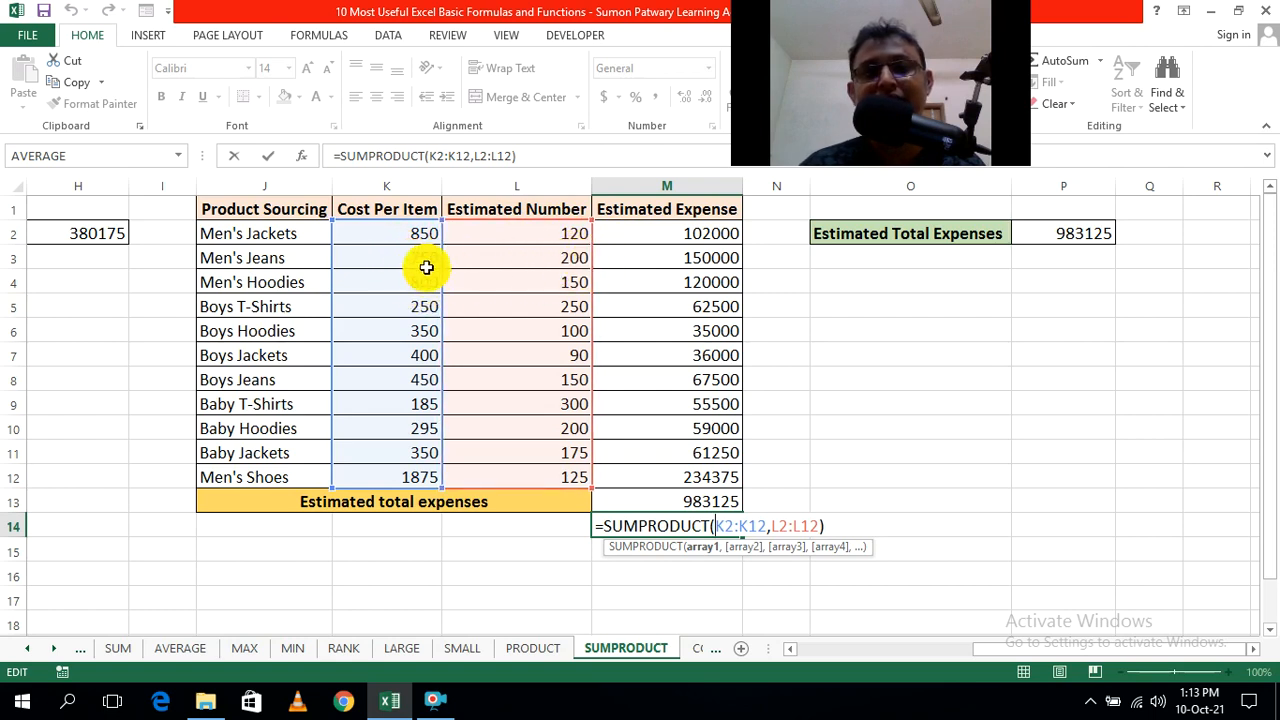
key("ctrl+Return")
left_click(952, 470)
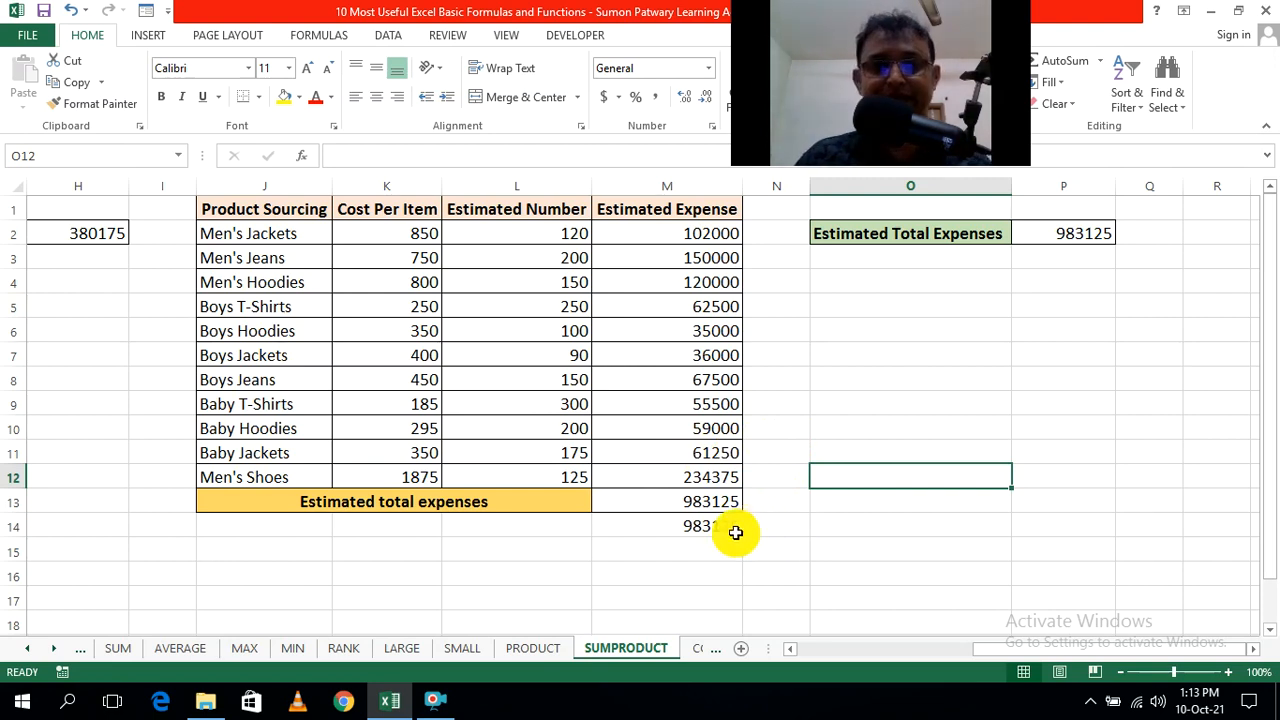
Step: Open the COUNTBLANK sheet and look through its employee sales table
left_click(55, 648)
left_click(57, 649)
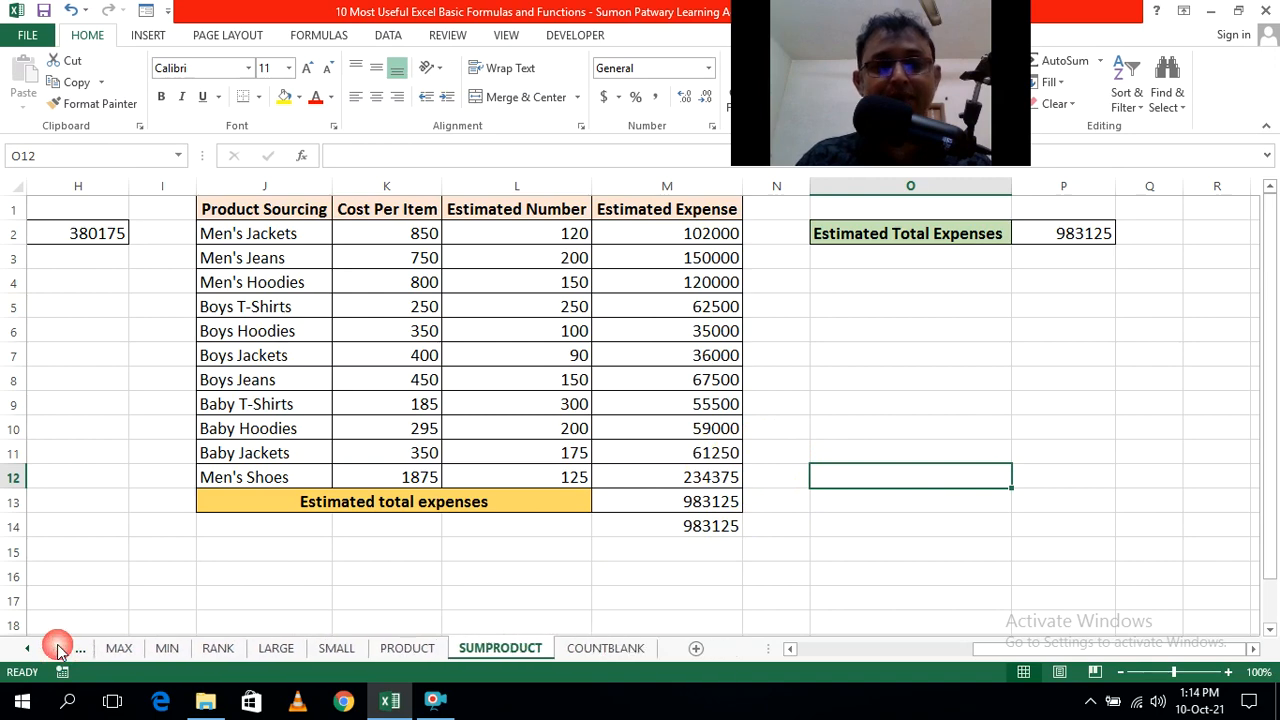
left_click(634, 650)
left_click(1005, 525)
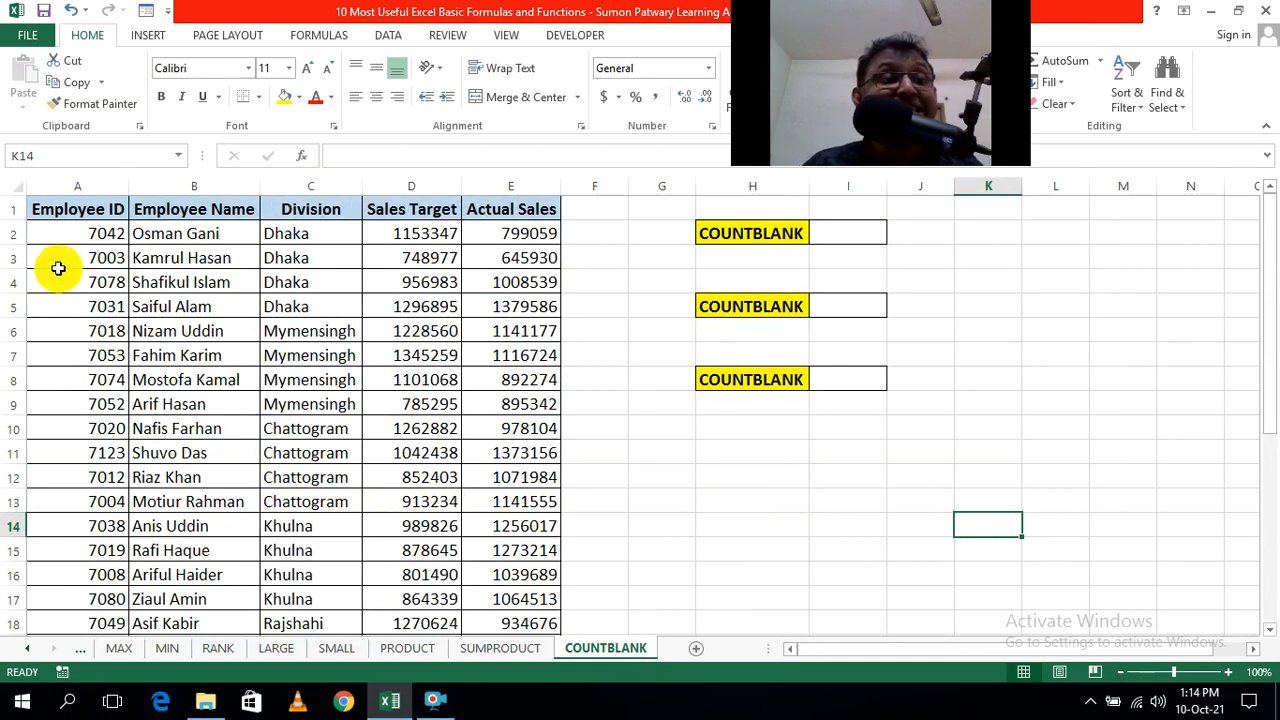
scroll(63, 262, "down", 8)
scroll(257, 343, "up", 8)
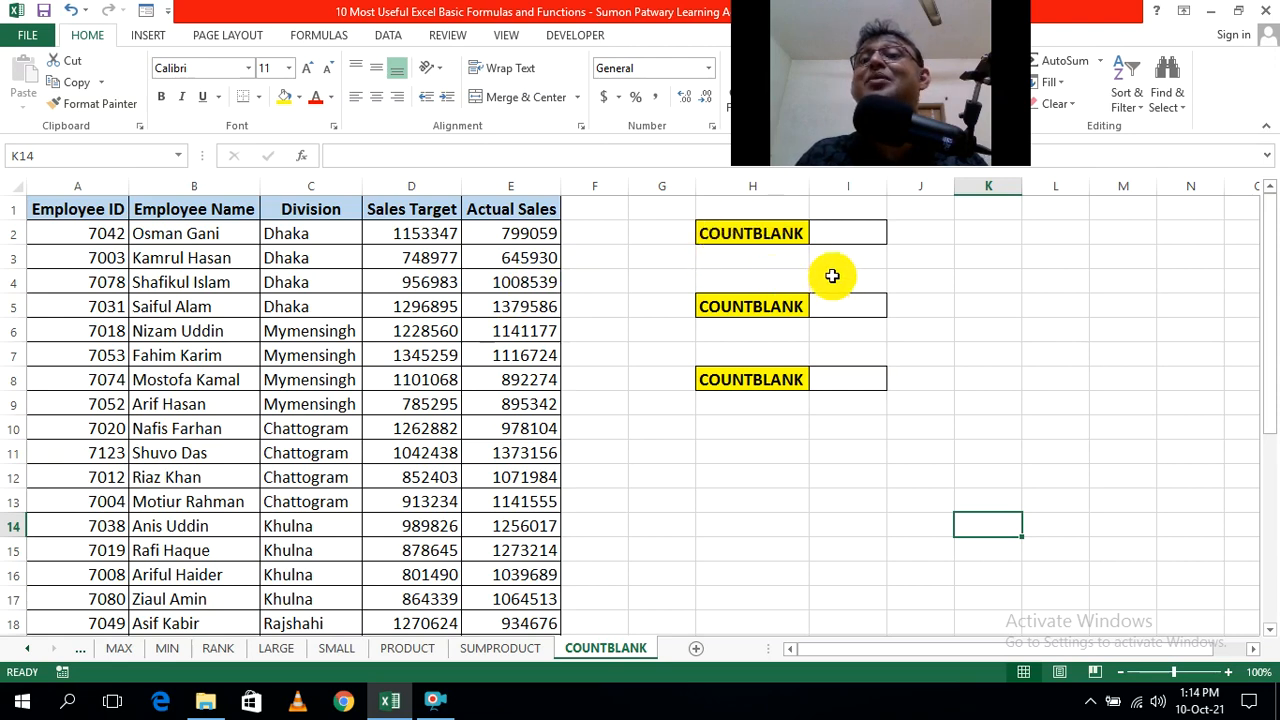
left_click(998, 303)
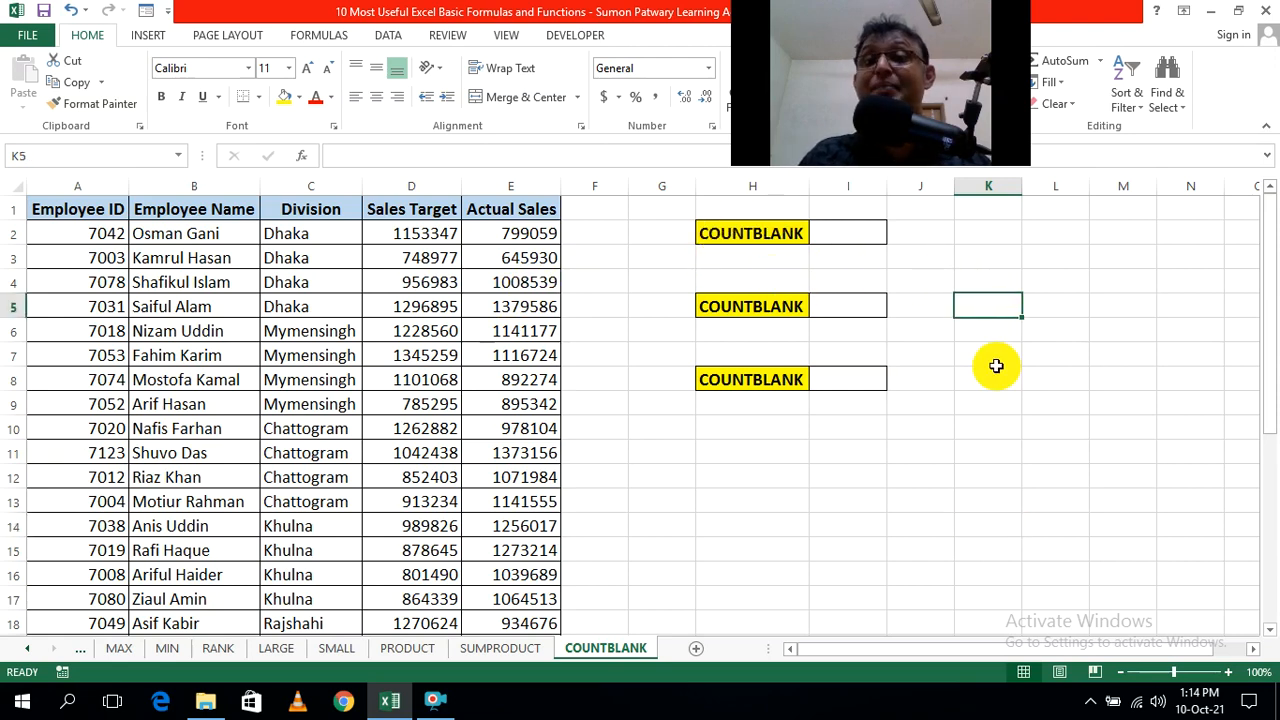
Step: Count the blank cells in the Actual Sales column in I2 with =COUNTBLANK(E2:E32)
left_click(851, 233)
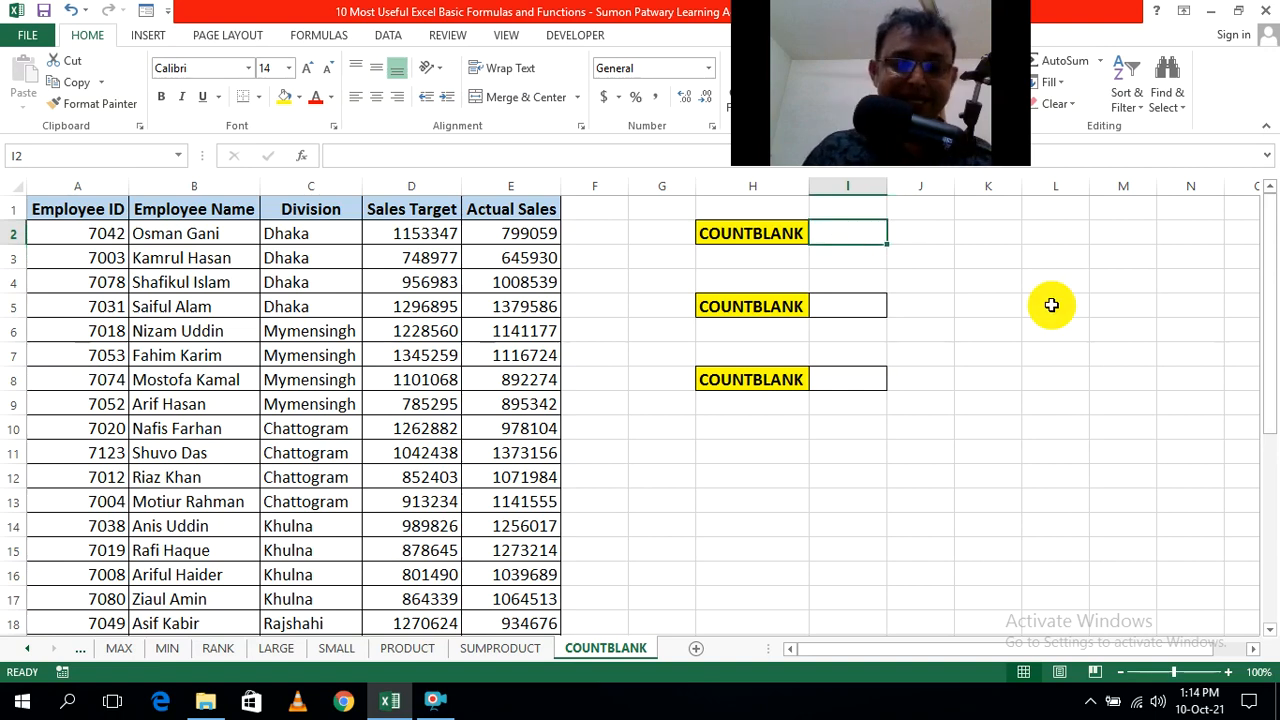
type("=")
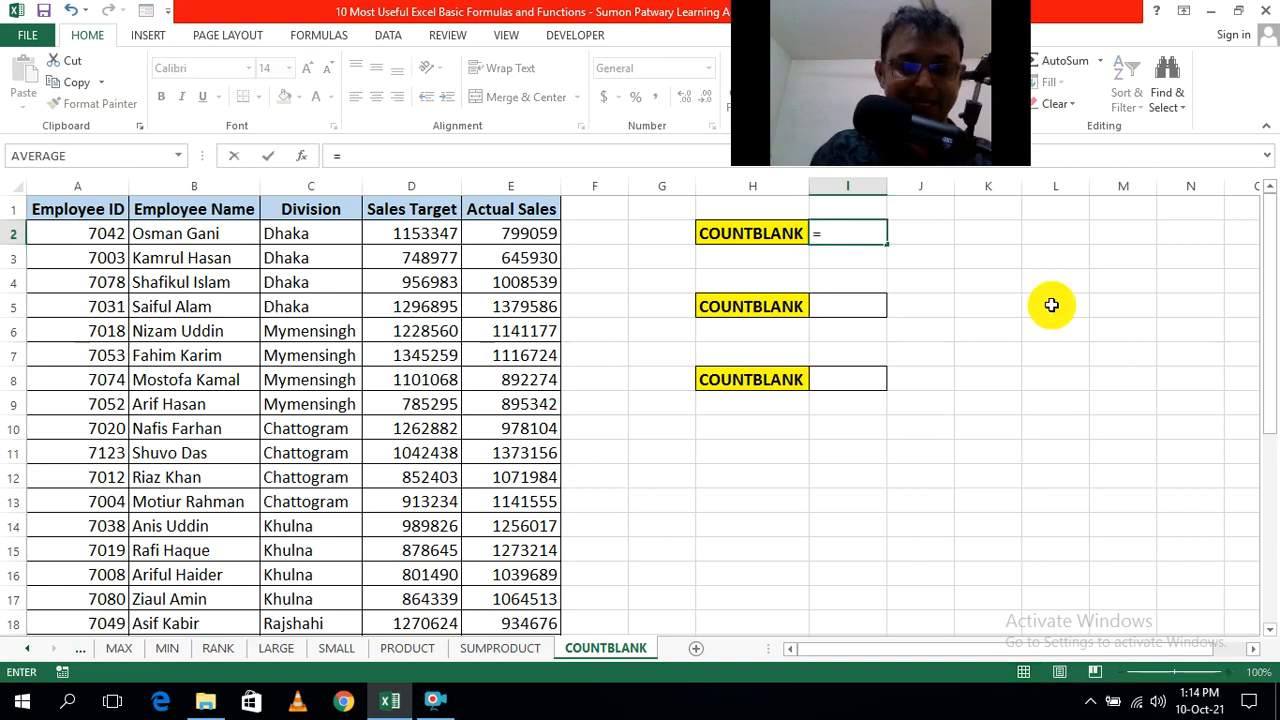
type("count")
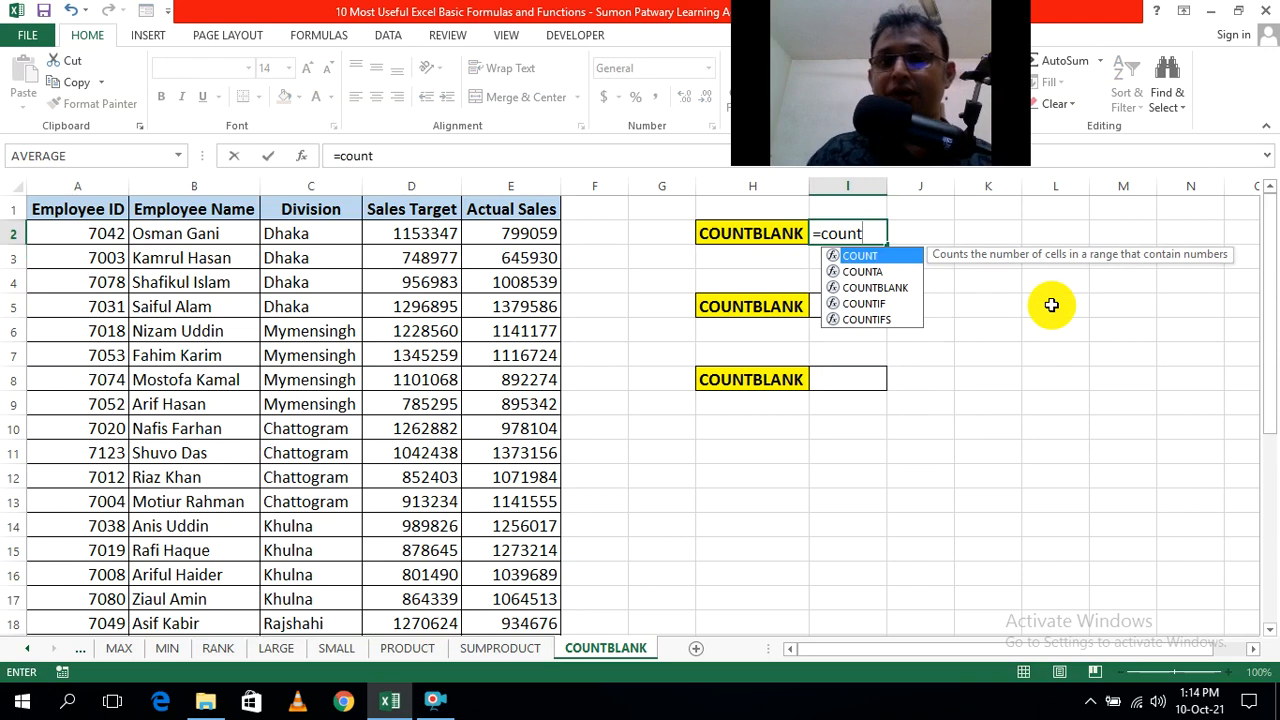
type("b")
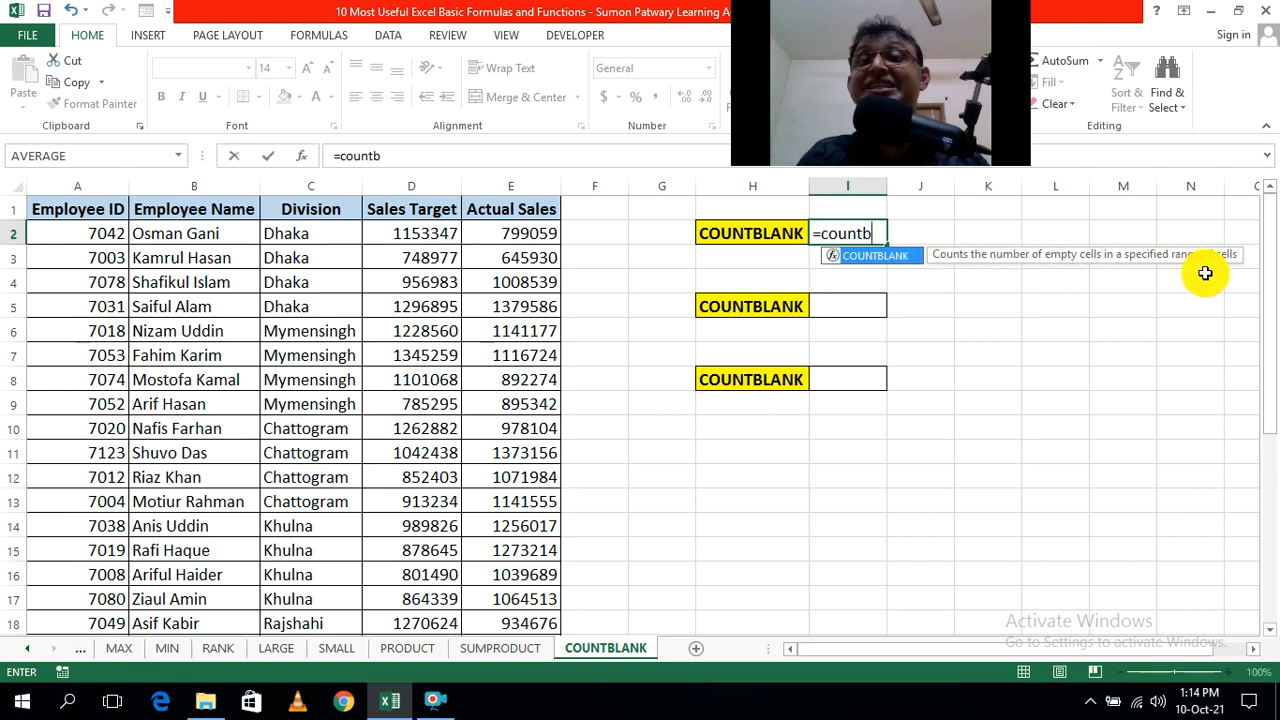
double_click(876, 262)
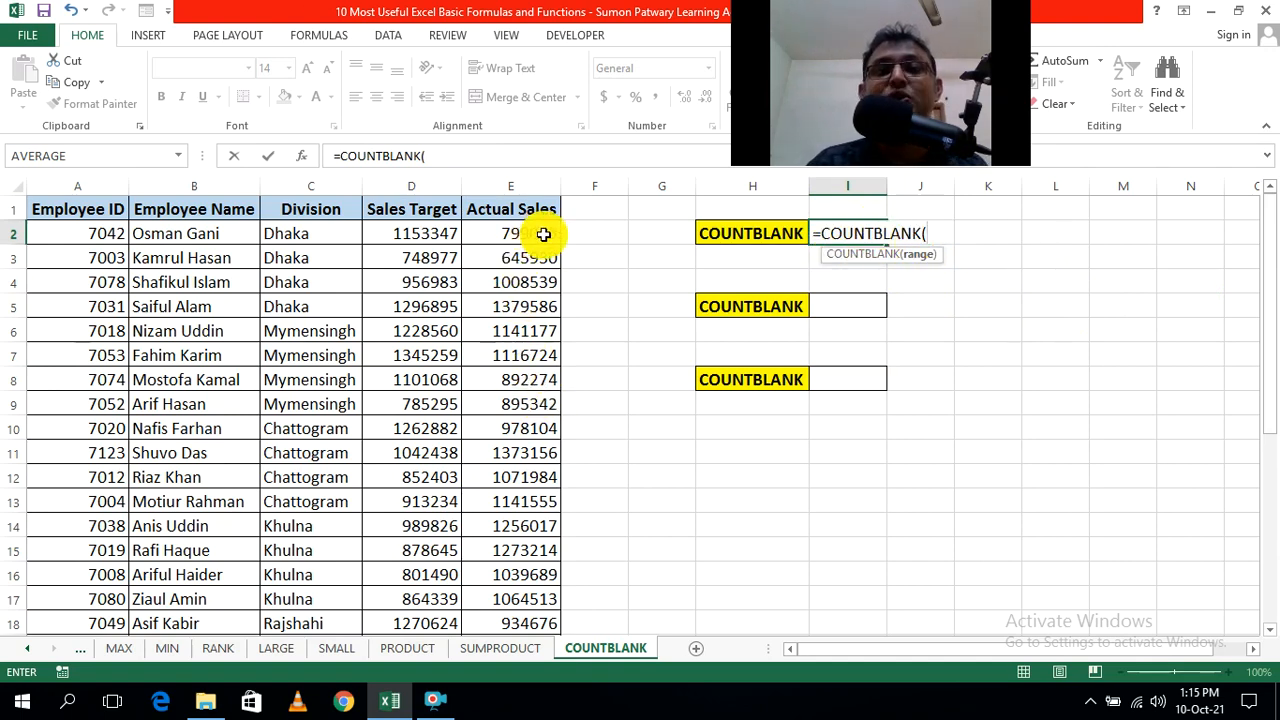
scroll(535, 310, "down", 6)
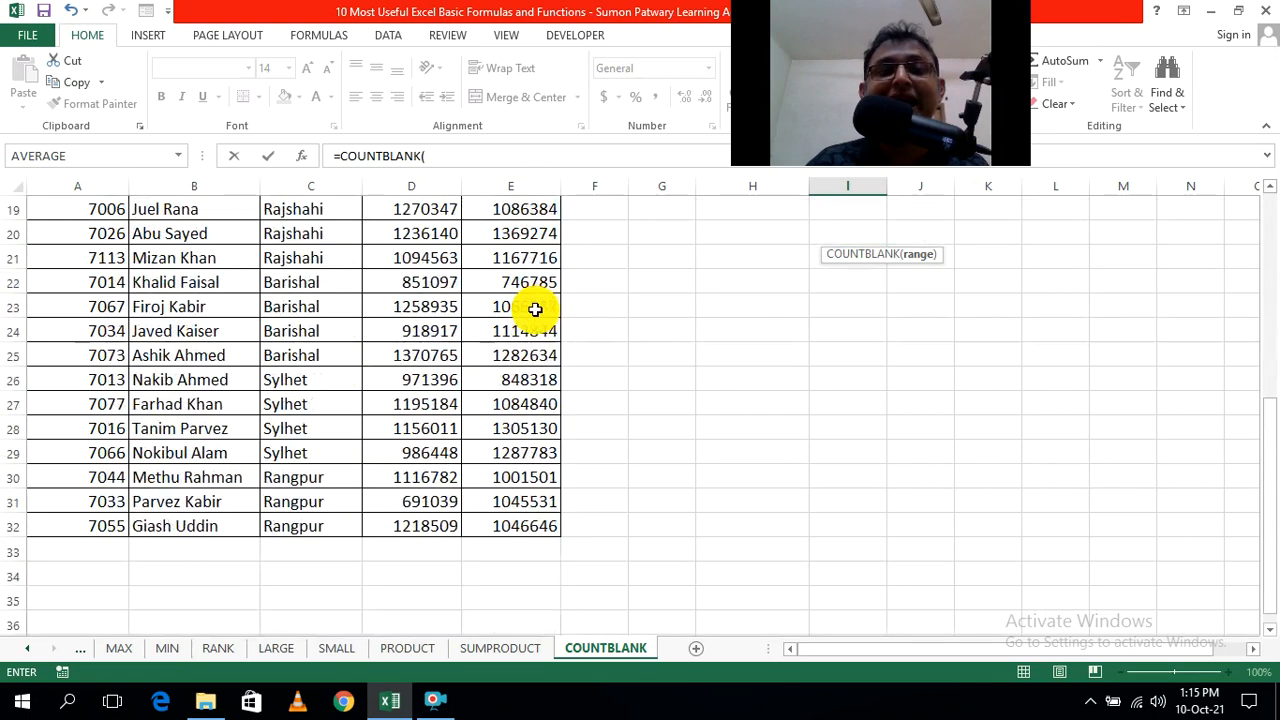
scroll(535, 310, "up", 6)
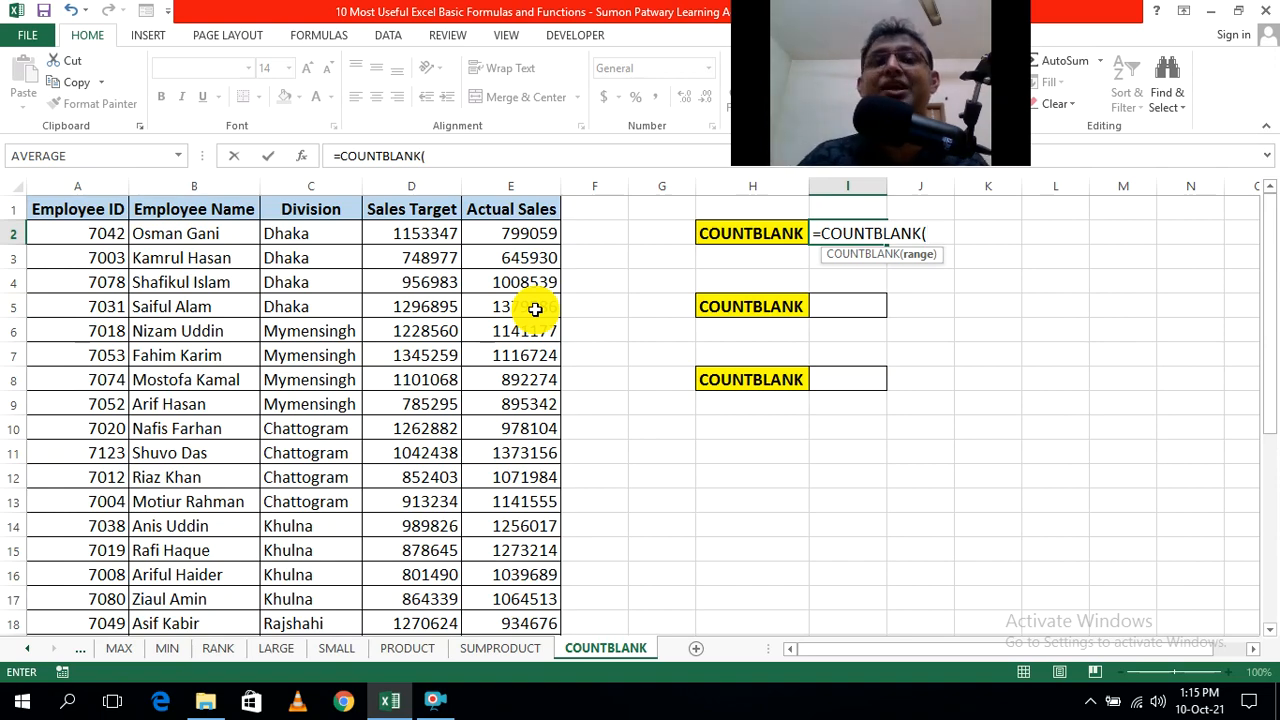
scroll(535, 310, "down", 4)
scroll(535, 310, "up", 4)
left_click_drag(534, 229, 540, 594)
scroll(653, 516, "up", 5)
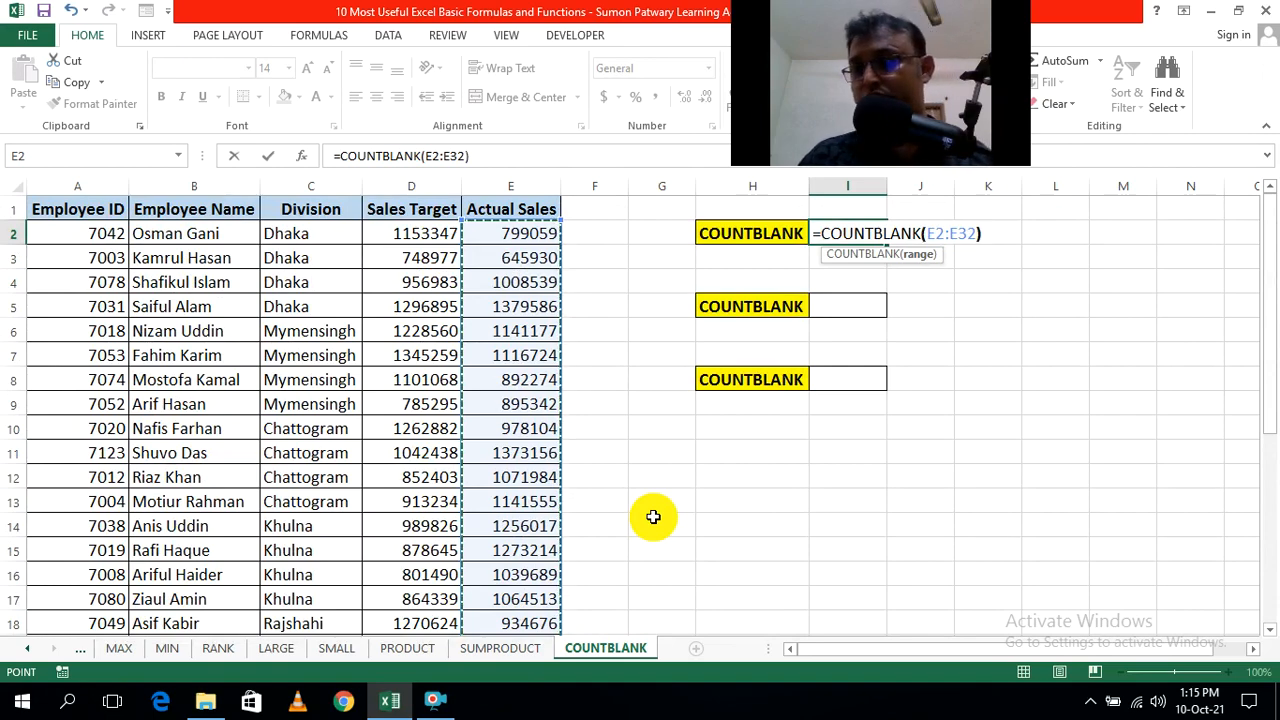
type(")")
key("ctrl+Return")
left_click(965, 425)
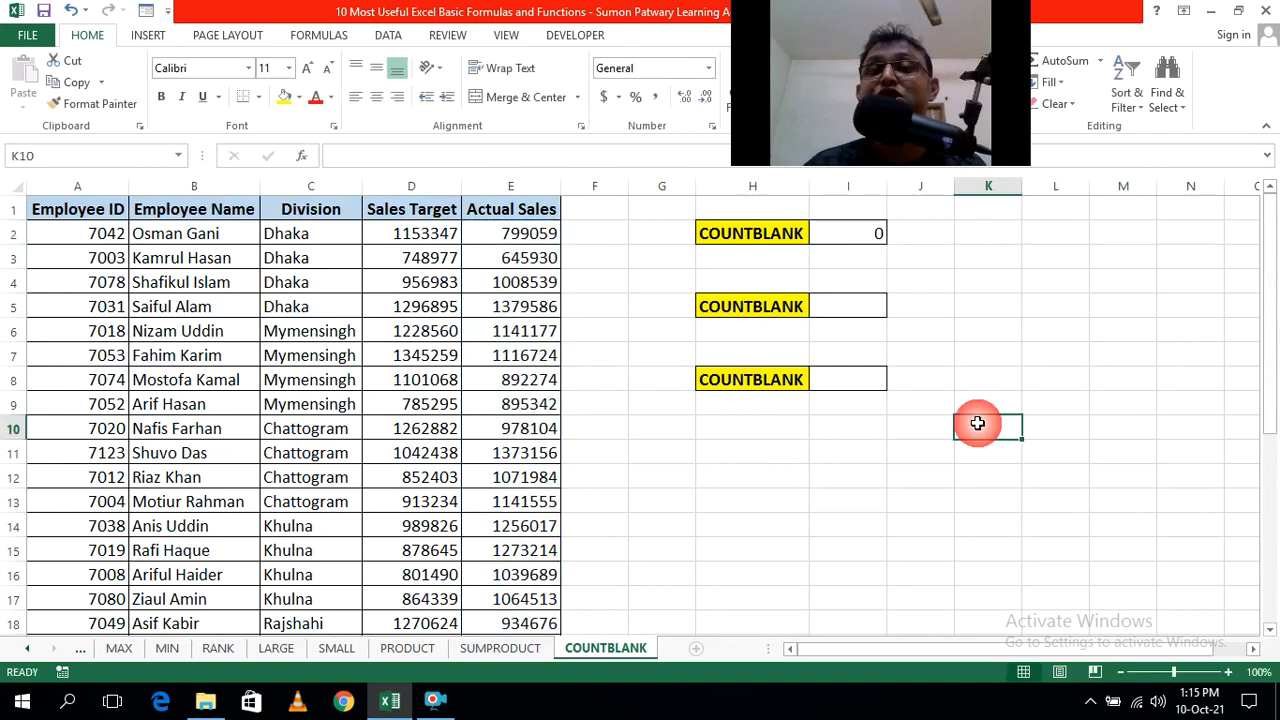
Step: Examine the Actual Sales column from the first to the last row for empty cells
scroll(482, 309, "down", 3)
scroll(489, 530, "down", 4)
scroll(503, 528, "up", 7)
scroll(506, 460, "down", 3)
scroll(515, 450, "down", 1)
scroll(520, 460, "up", 4)
scroll(522, 420, "down", 8)
scroll(525, 372, "up", 8)
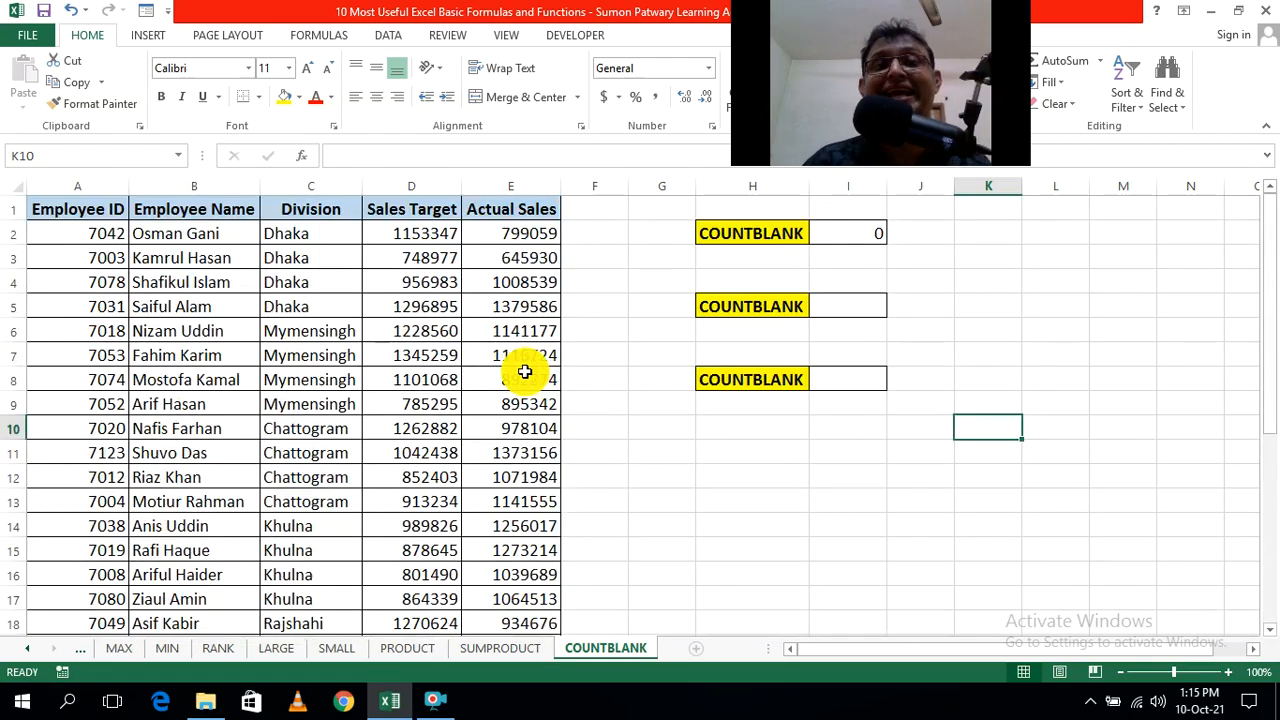
Step: Clear the Actual Sales values in E3 and E14, then check the blank count in I2
left_click(539, 257)
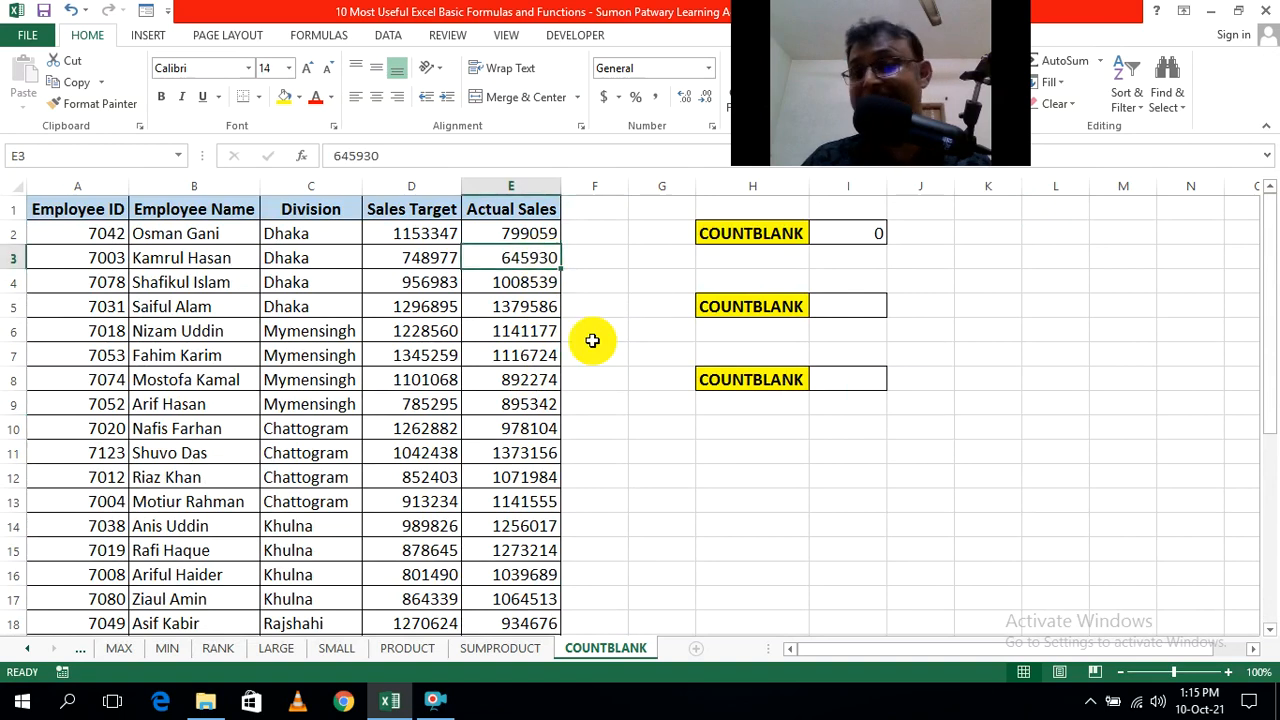
left_click_drag(890, 518, 889, 511)
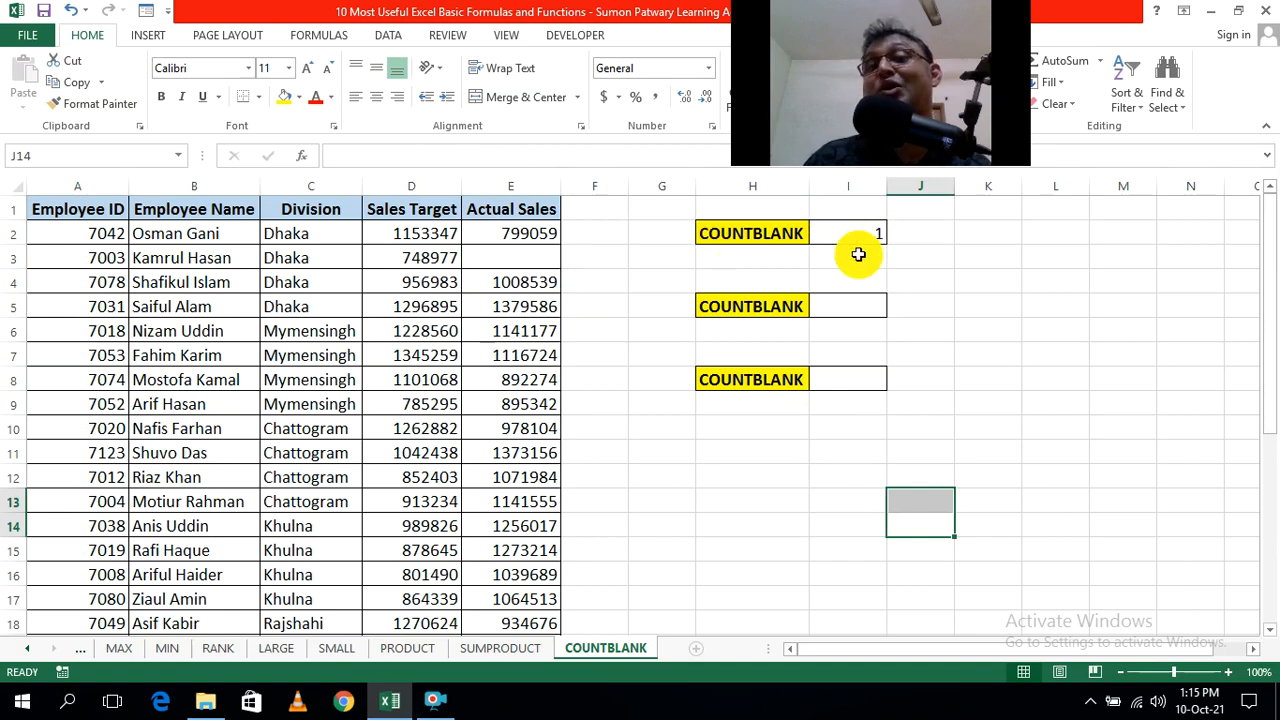
scroll(658, 507, "down", 1)
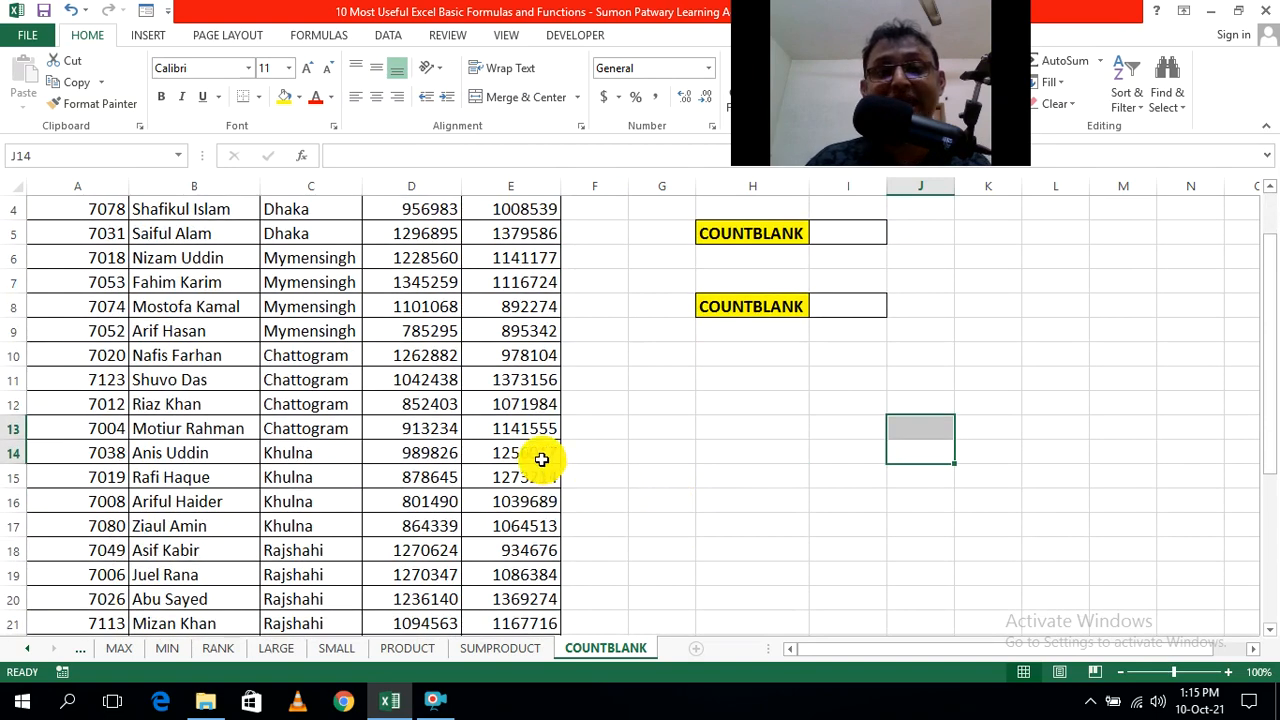
left_click(539, 455)
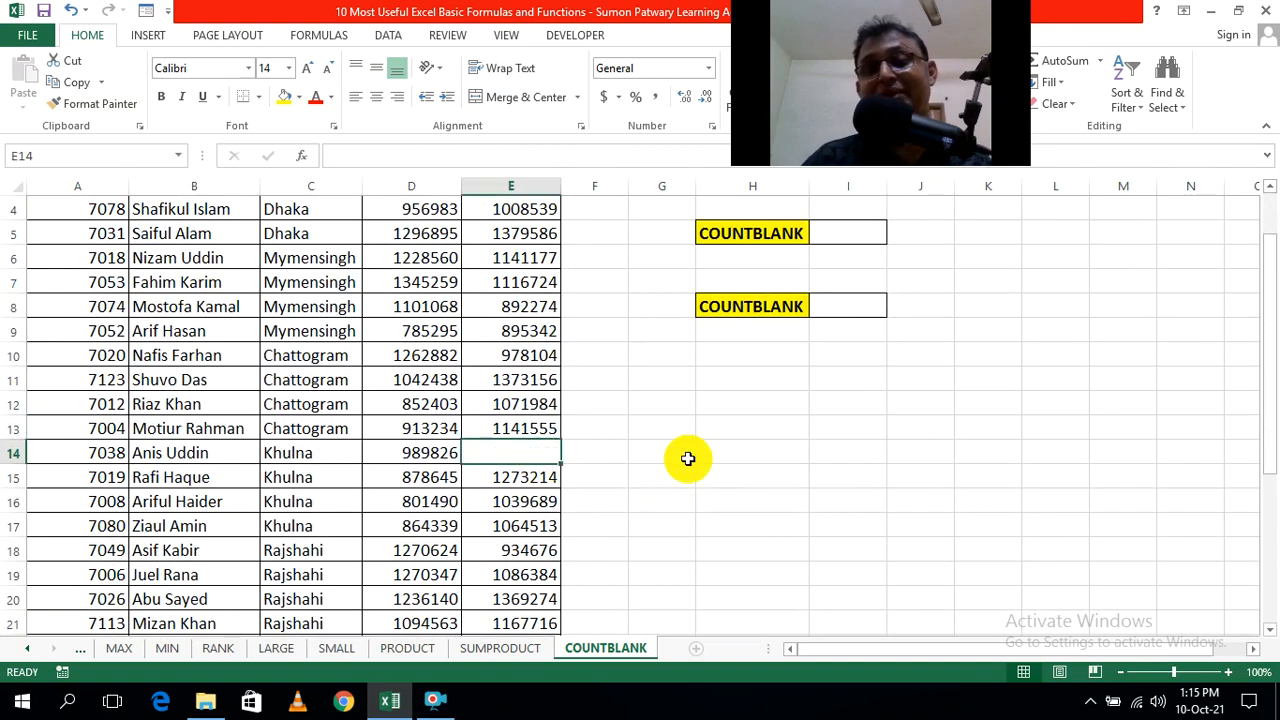
left_click(745, 460)
scroll(797, 477, "up", 1)
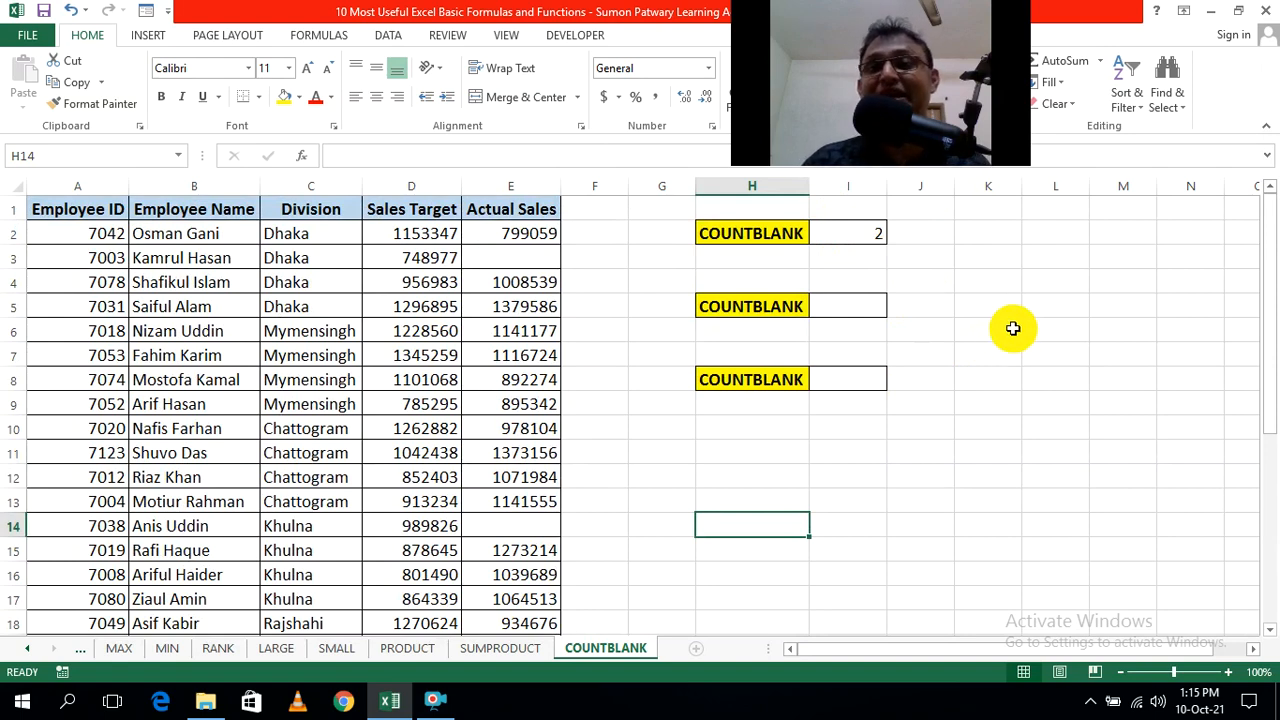
Step: Count the blank cells in the Employee Name column in I5 with =COUNTBLANK(B2:B32)
left_click(851, 306)
type("=")
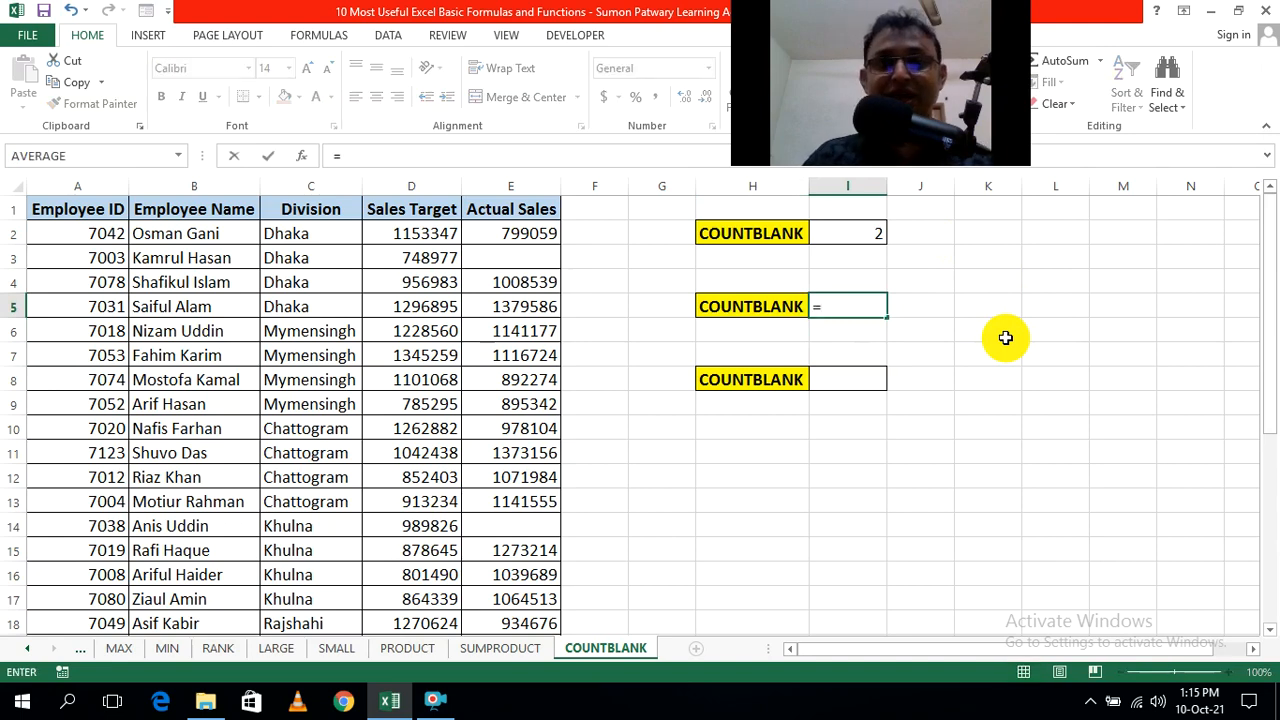
type("coun")
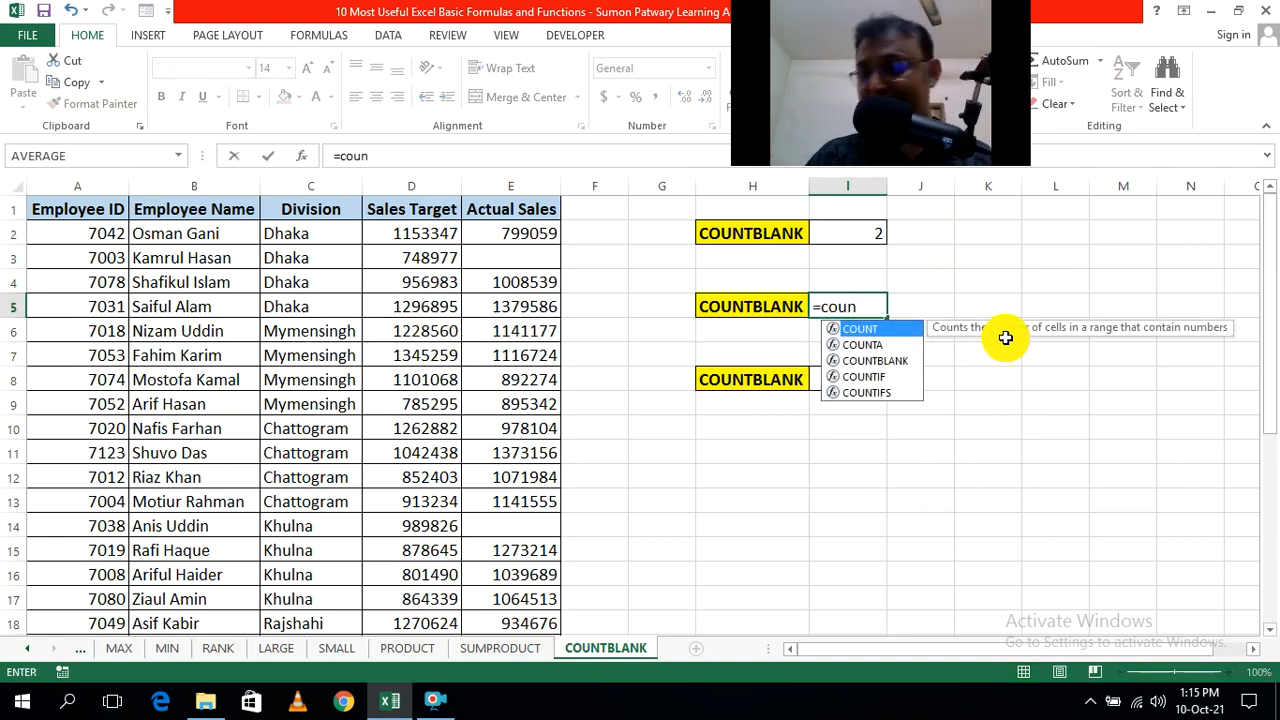
key("Down")
key("Down")
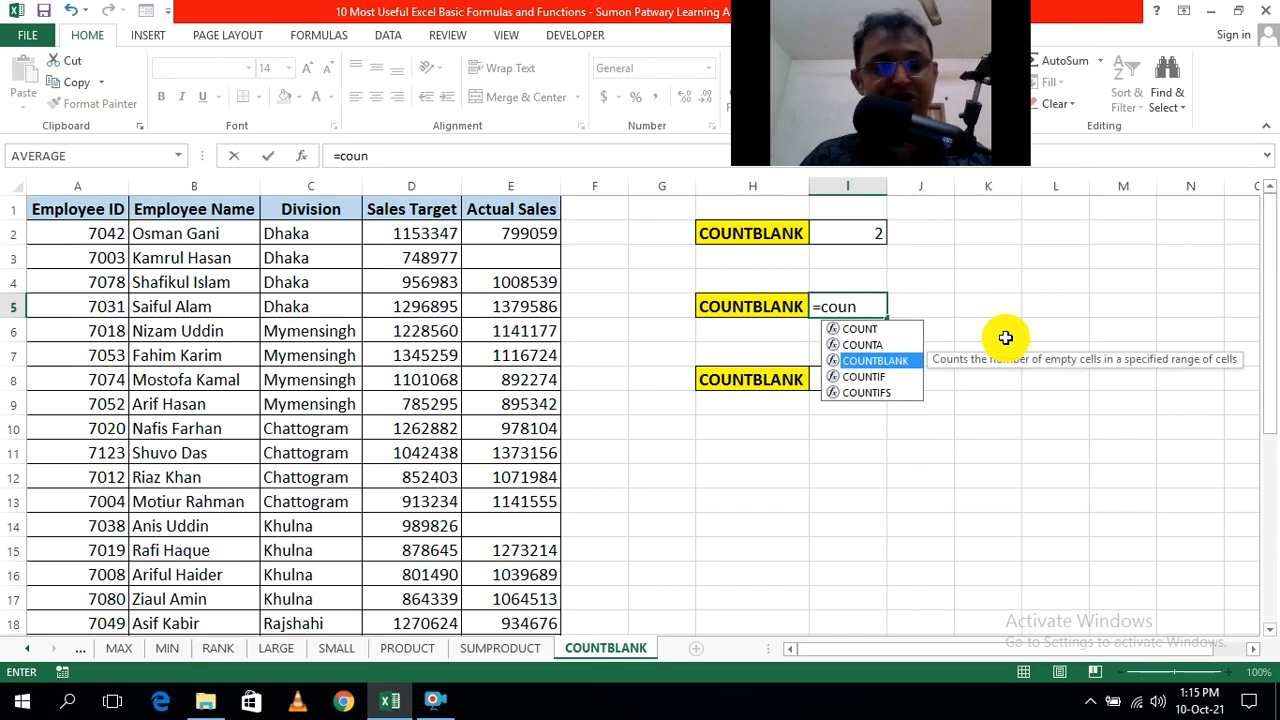
key("Tab")
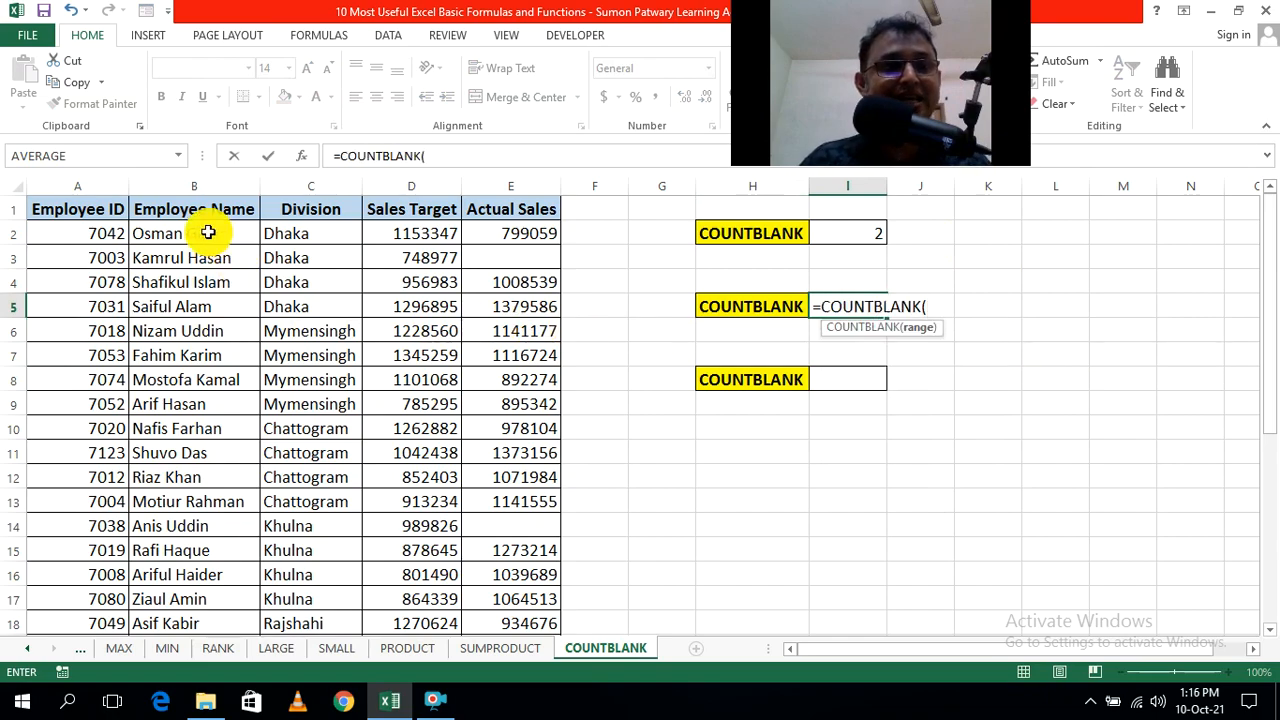
left_click_drag(207, 233, 194, 626)
left_click_drag(221, 706, 226, 605)
scroll(226, 605, "up", 4)
scroll(226, 604, "up", 1)
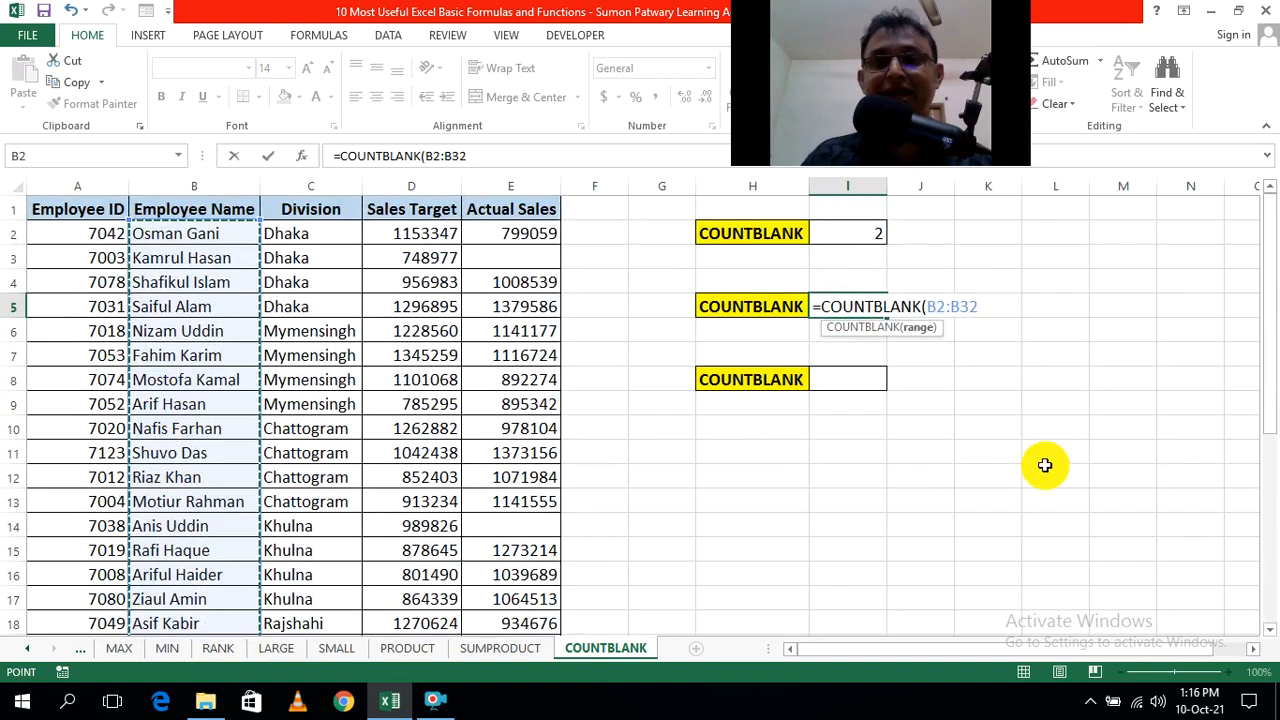
type(")")
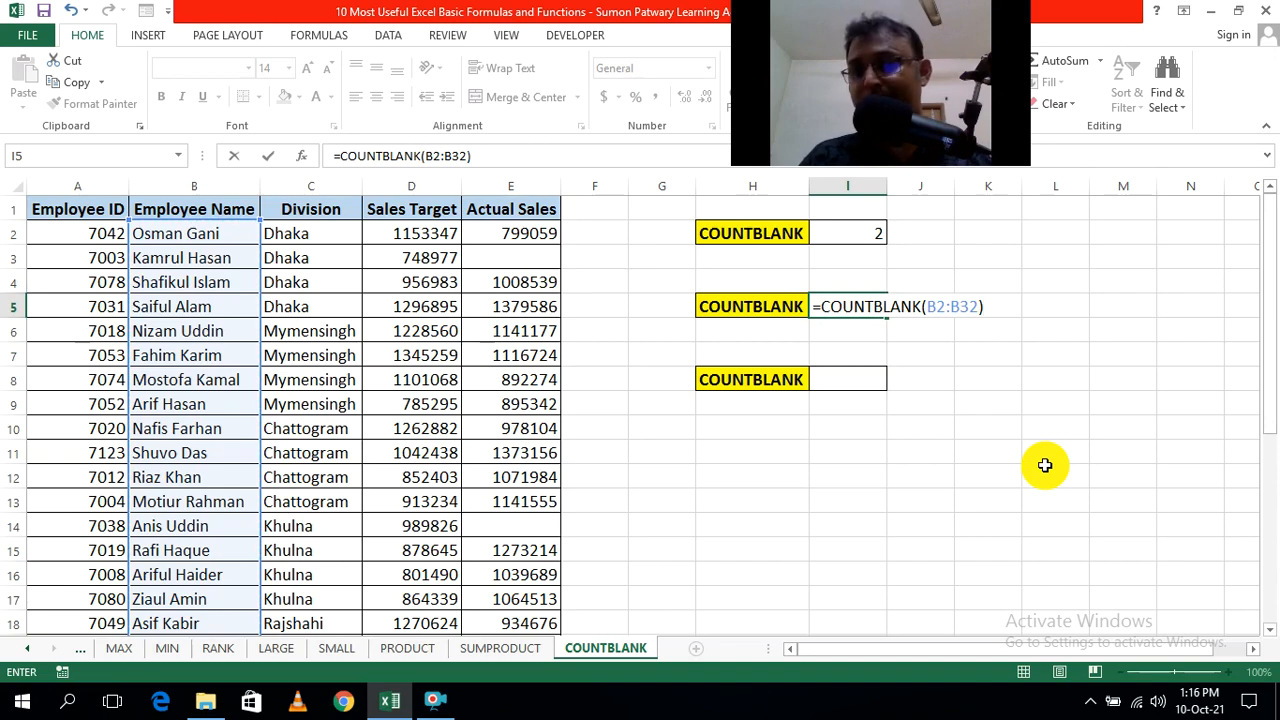
key("ctrl+Return")
Step: Clear the employee names in B9 and B14 and check the blank count in I5
scroll(176, 391, "down", 5)
scroll(176, 391, "up", 5)
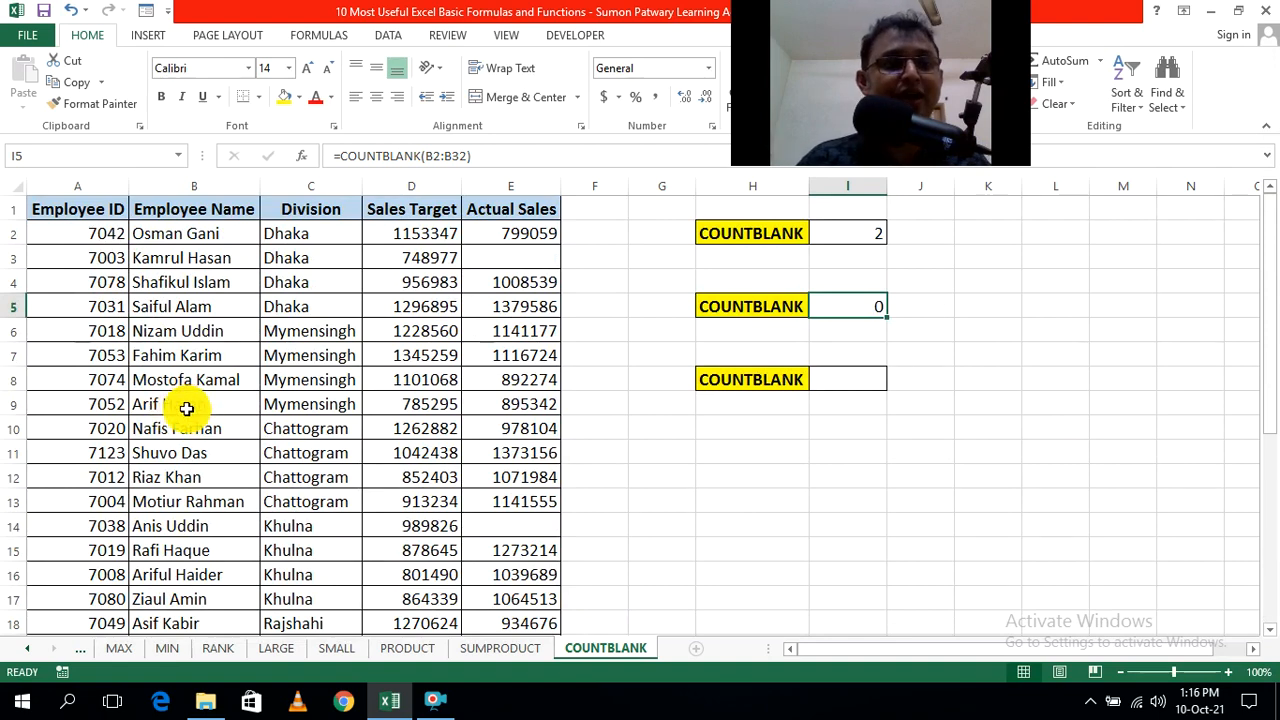
left_click(187, 408)
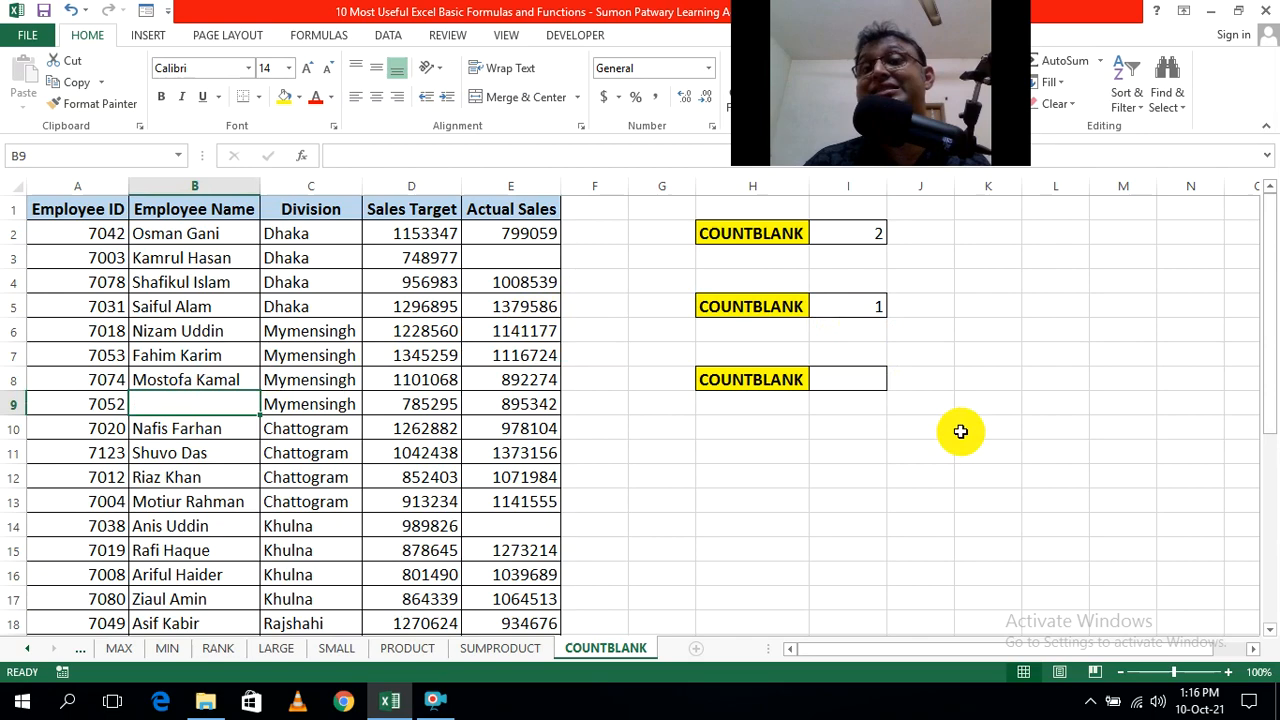
left_click(968, 432)
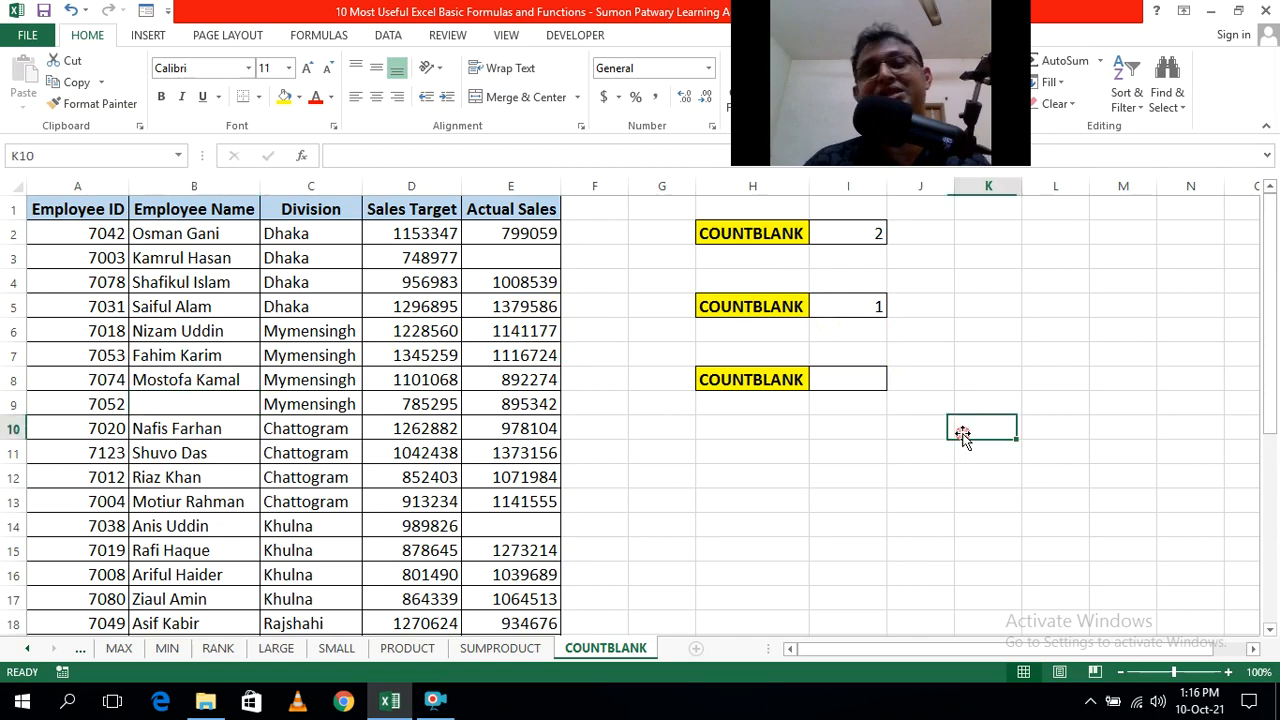
scroll(286, 512, "down", 1)
left_click(183, 455)
scroll(604, 524, "up", 1)
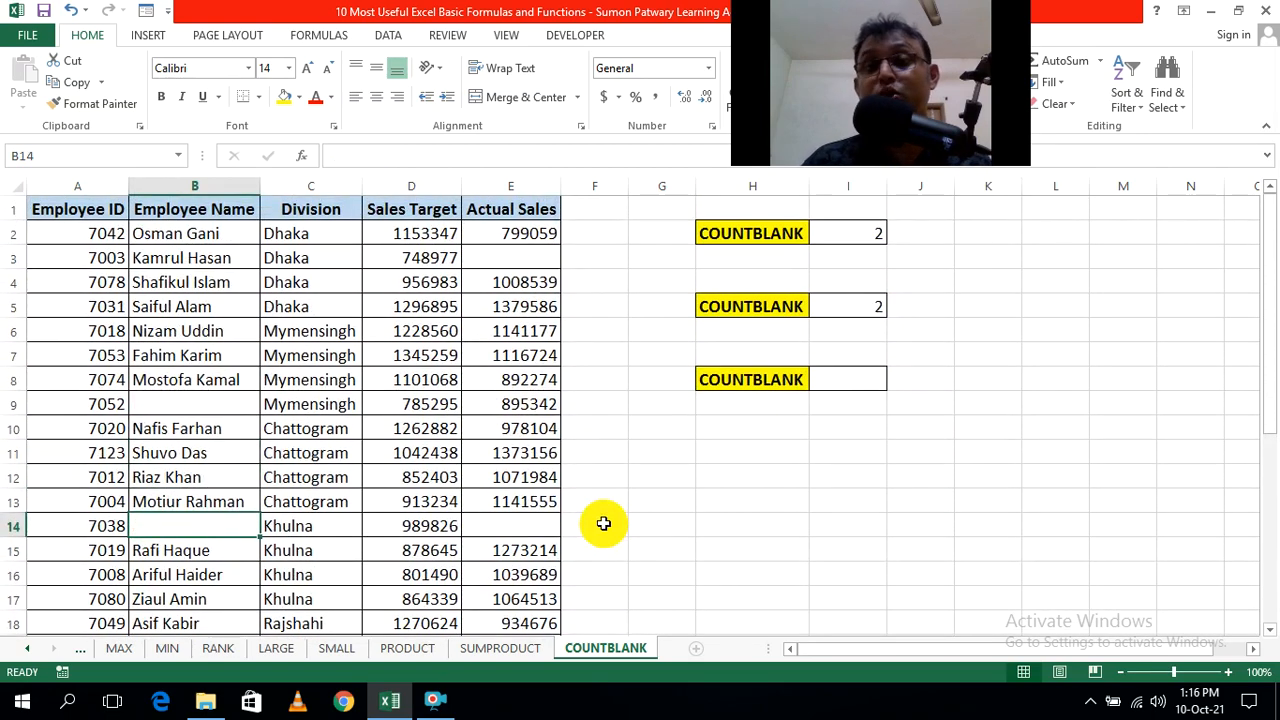
scroll(195, 510, "down", 3)
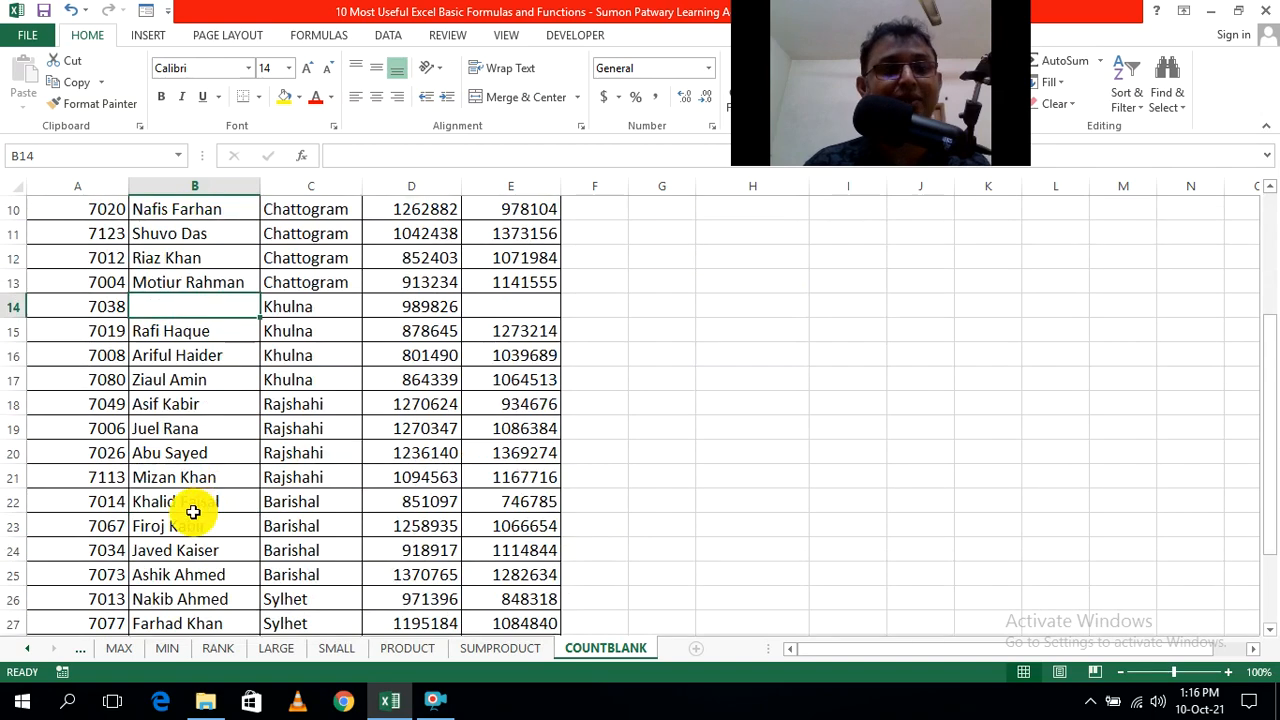
scroll(195, 505, "up", 3)
left_click(195, 240)
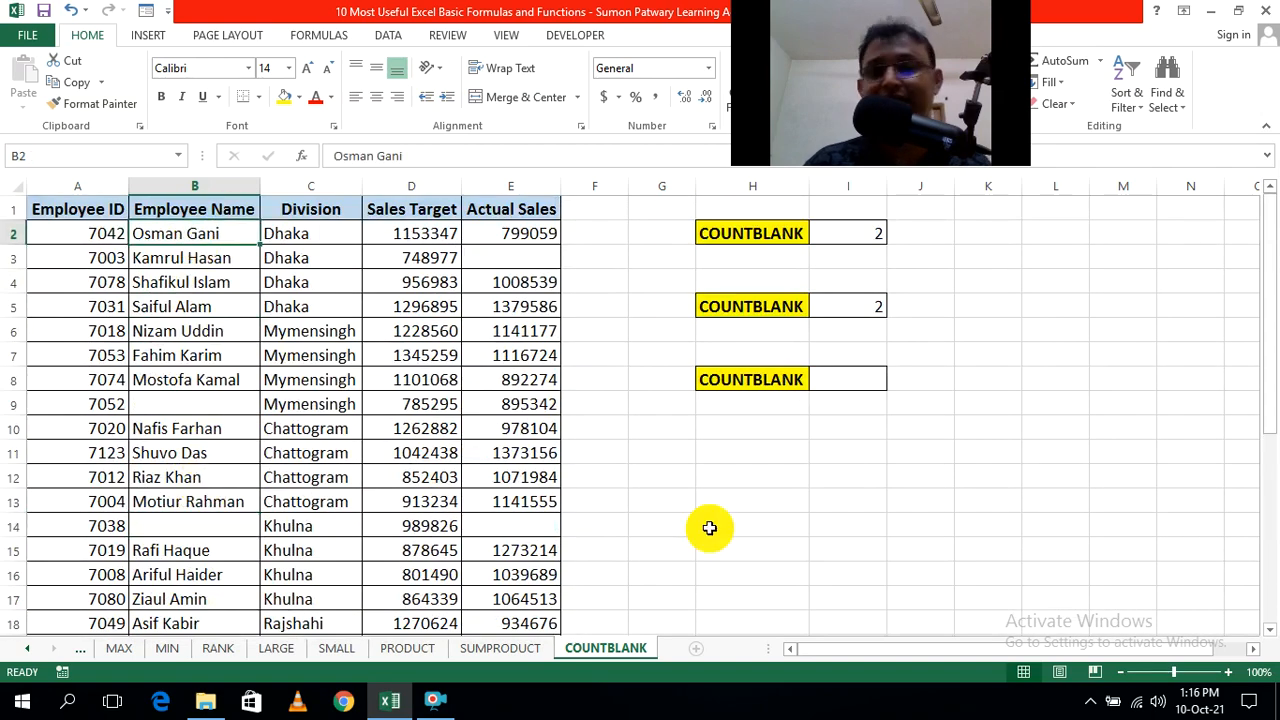
Step: Clear the employee name in B2 and count the whole table's blank cells in I8 with =COUNTBLANK(A1:E32)
left_click(914, 330)
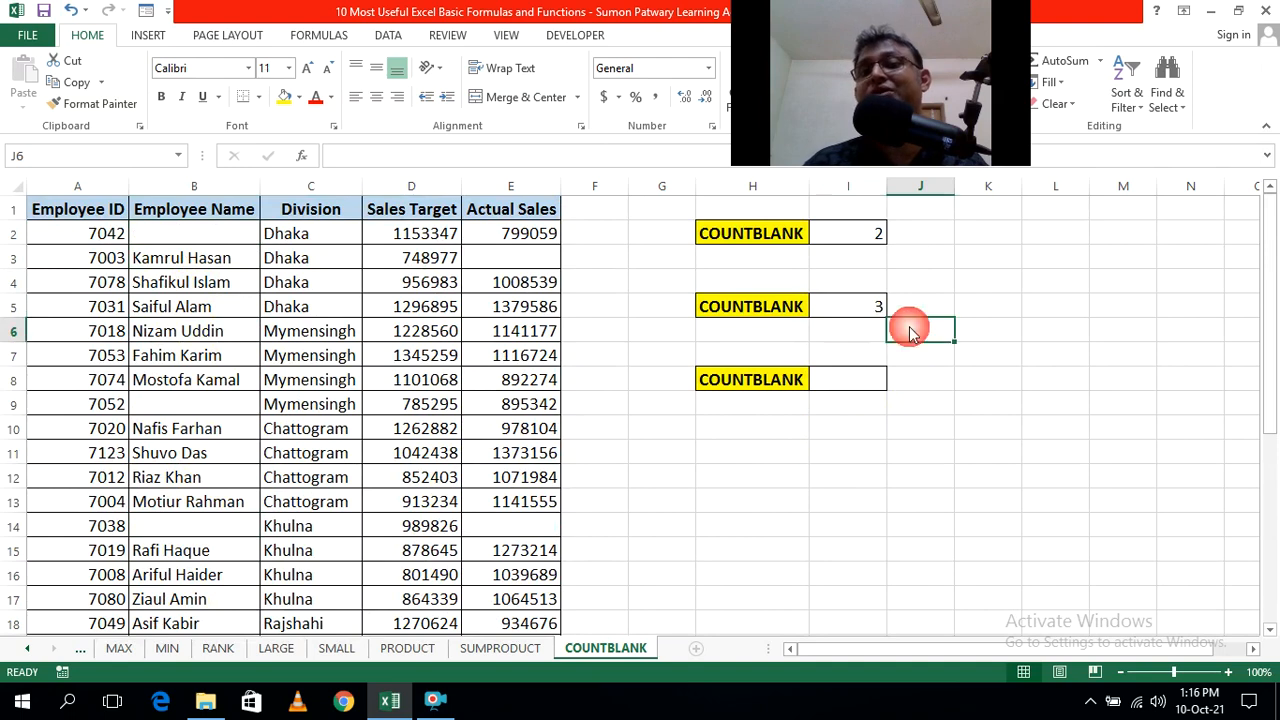
left_click(848, 383)
type("=")
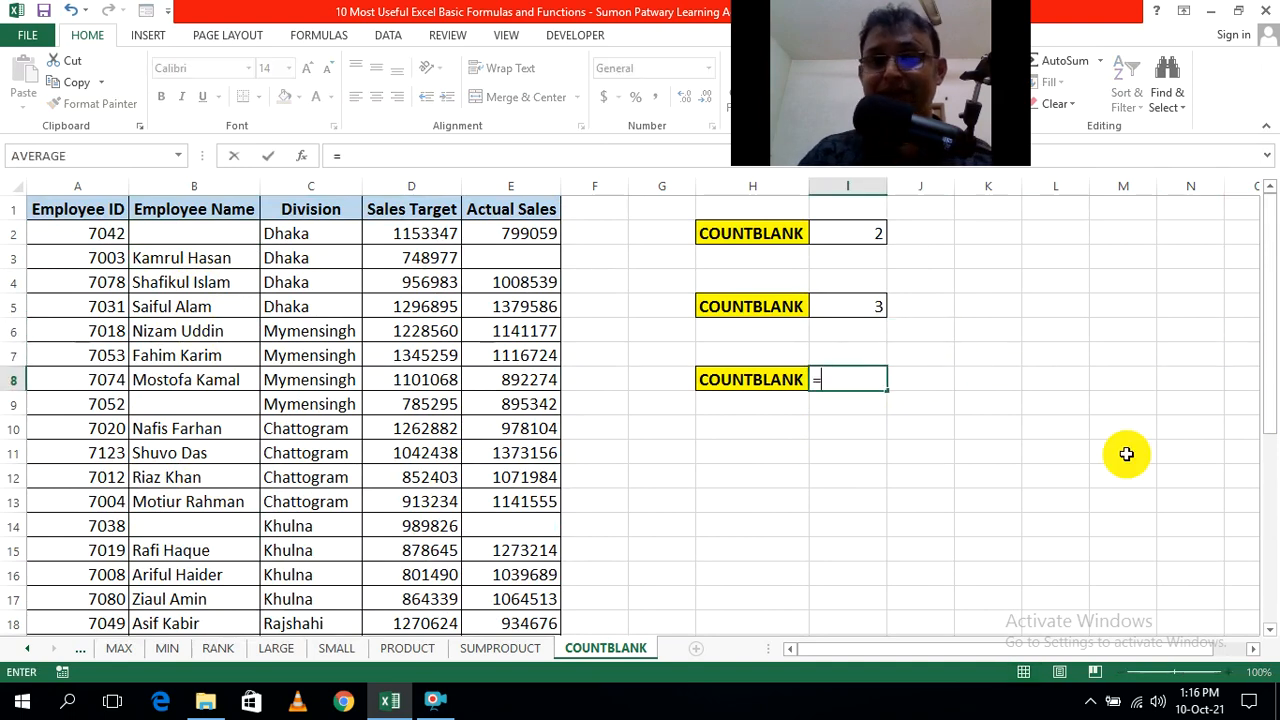
type("coun")
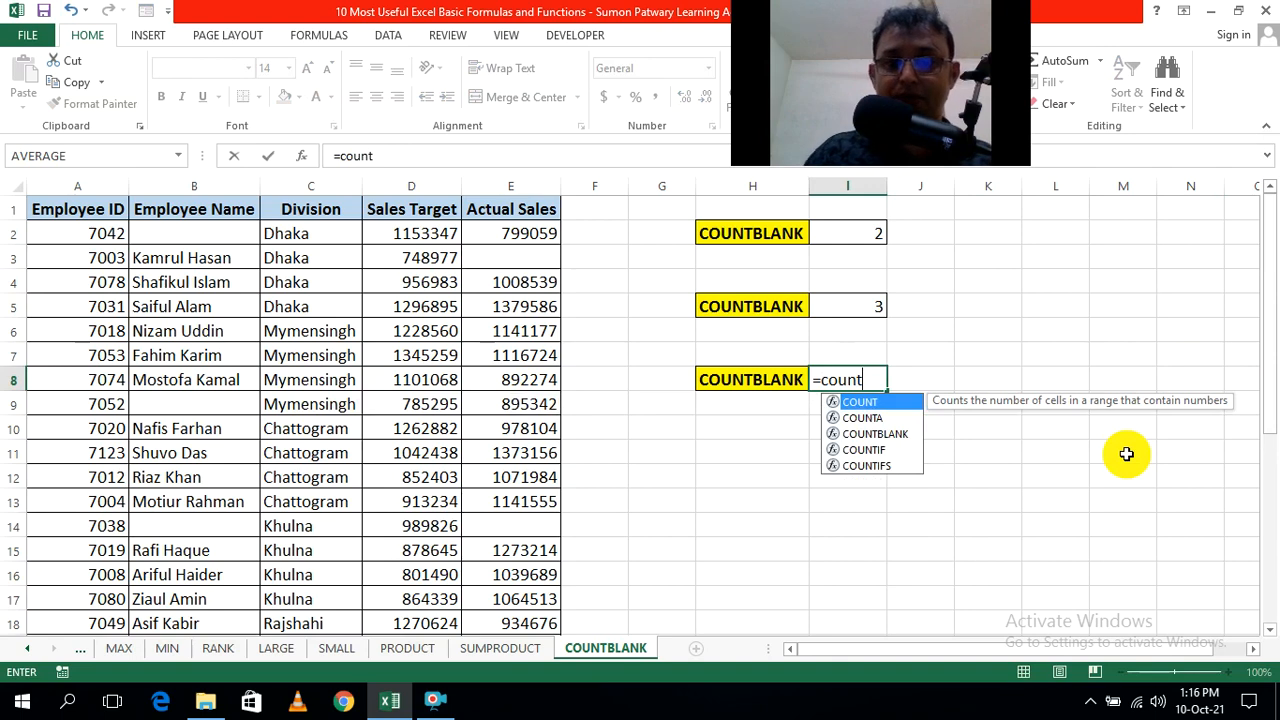
type("t")
key("Down")
key("Down")
key("Tab")
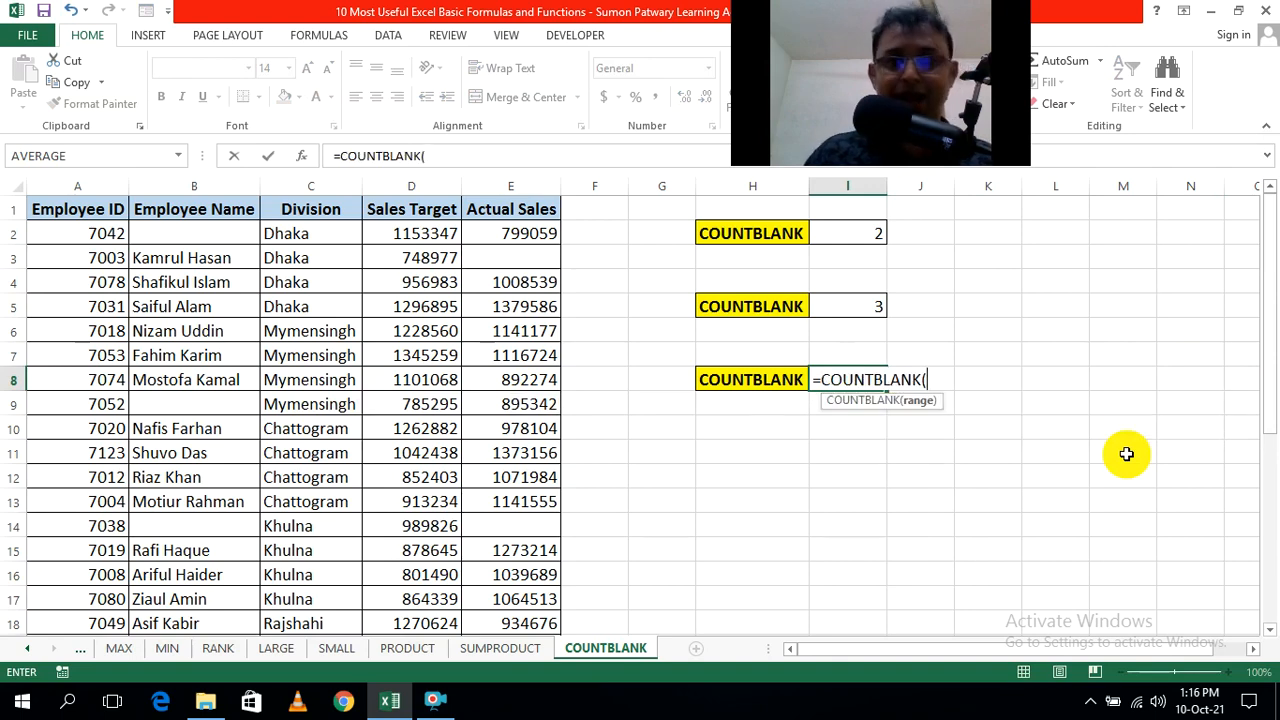
left_click_drag(77, 209, 531, 594)
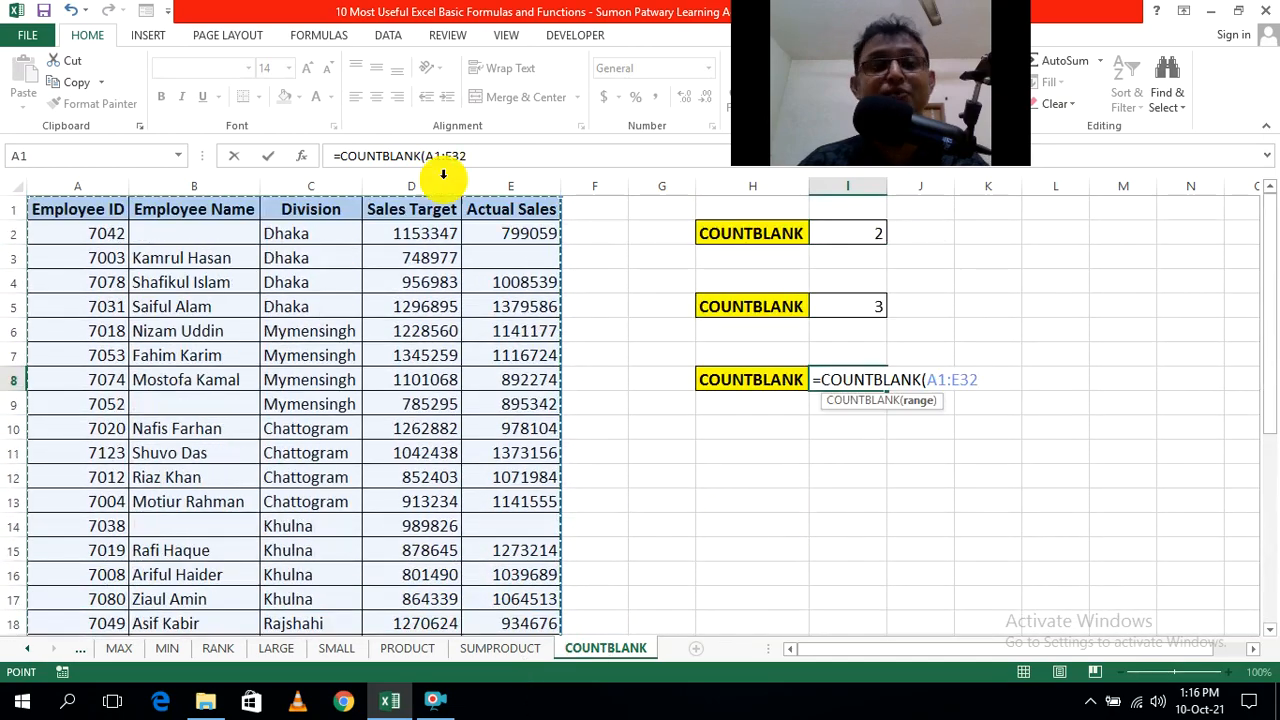
scroll(278, 435, "down", 8)
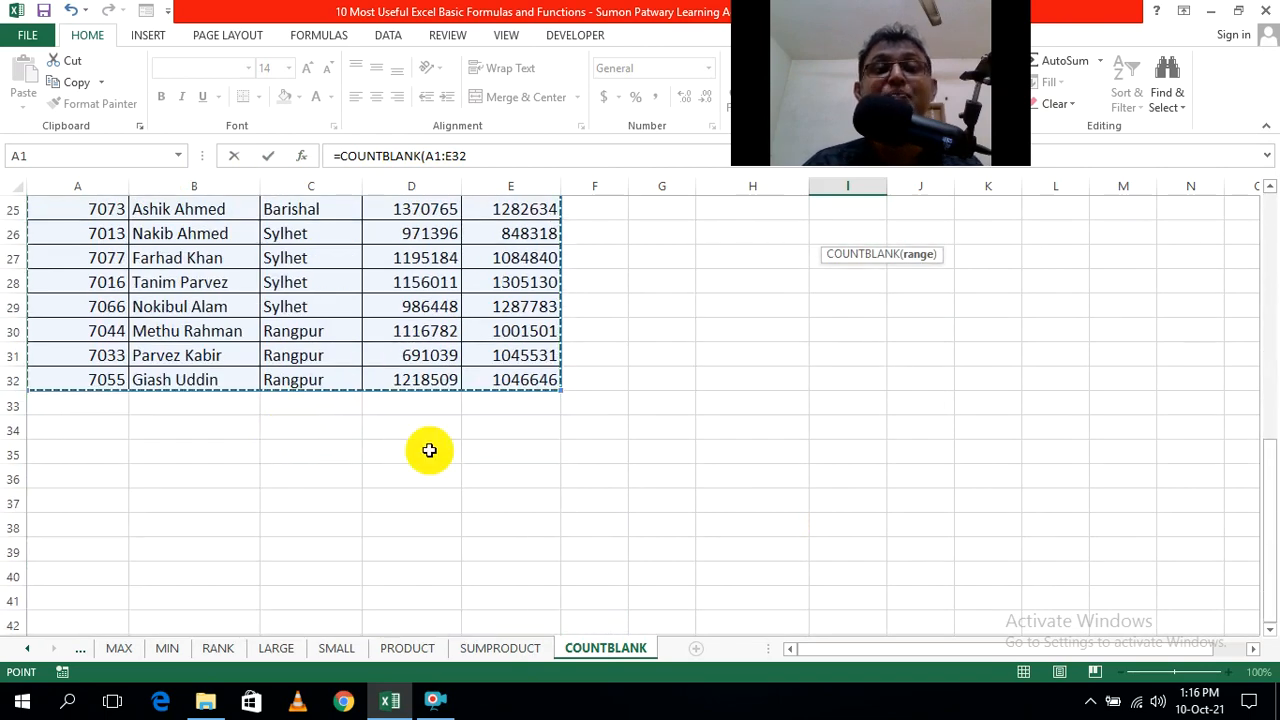
scroll(430, 442, "up", 8)
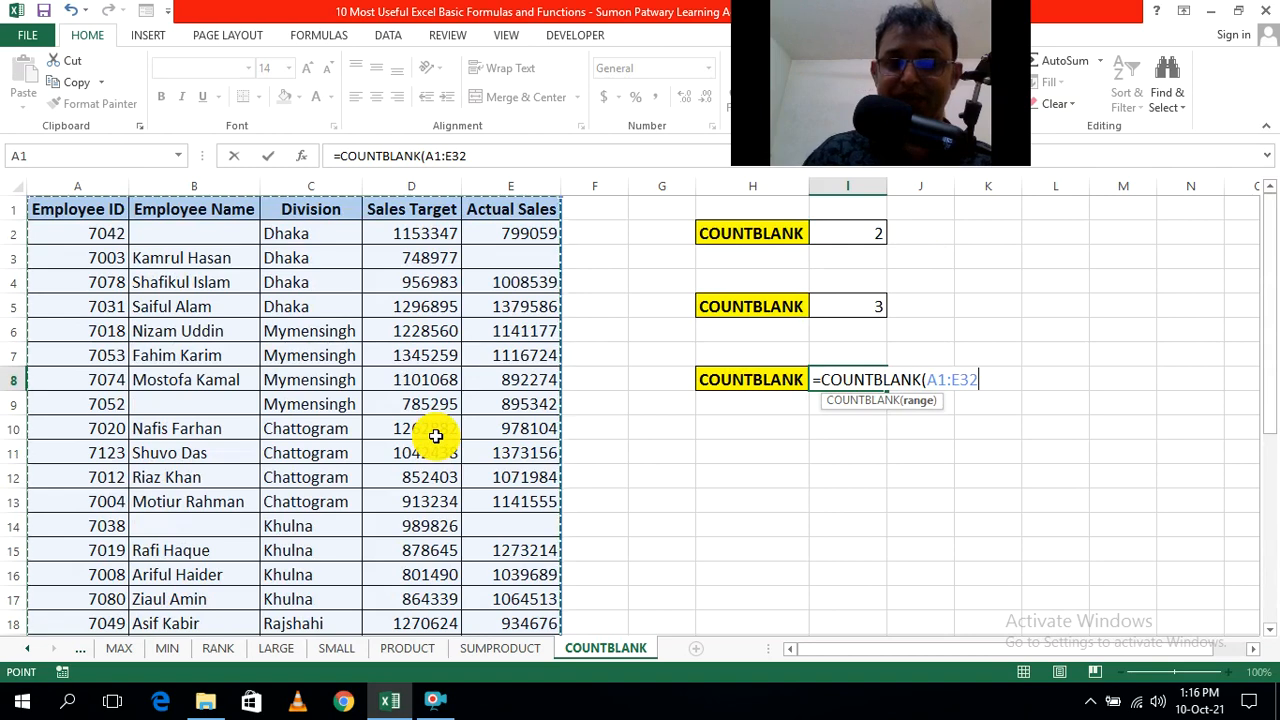
key("ctrl+Return")
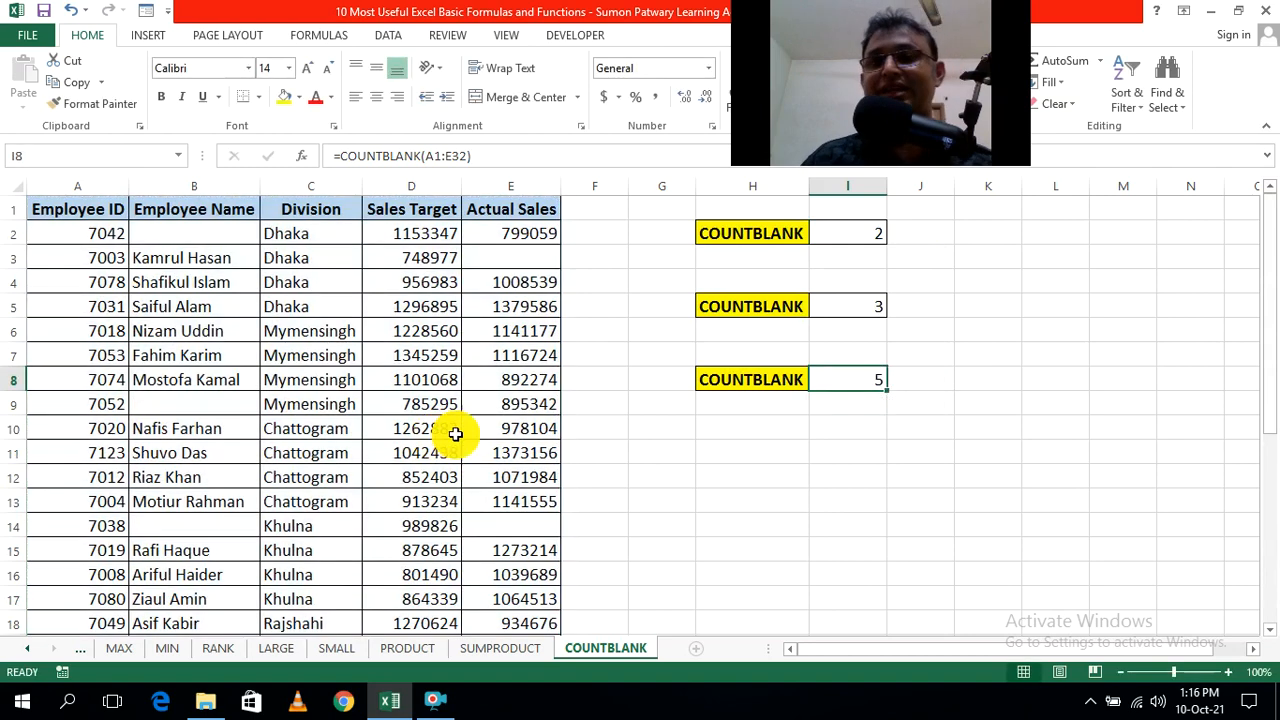
left_click(1083, 450)
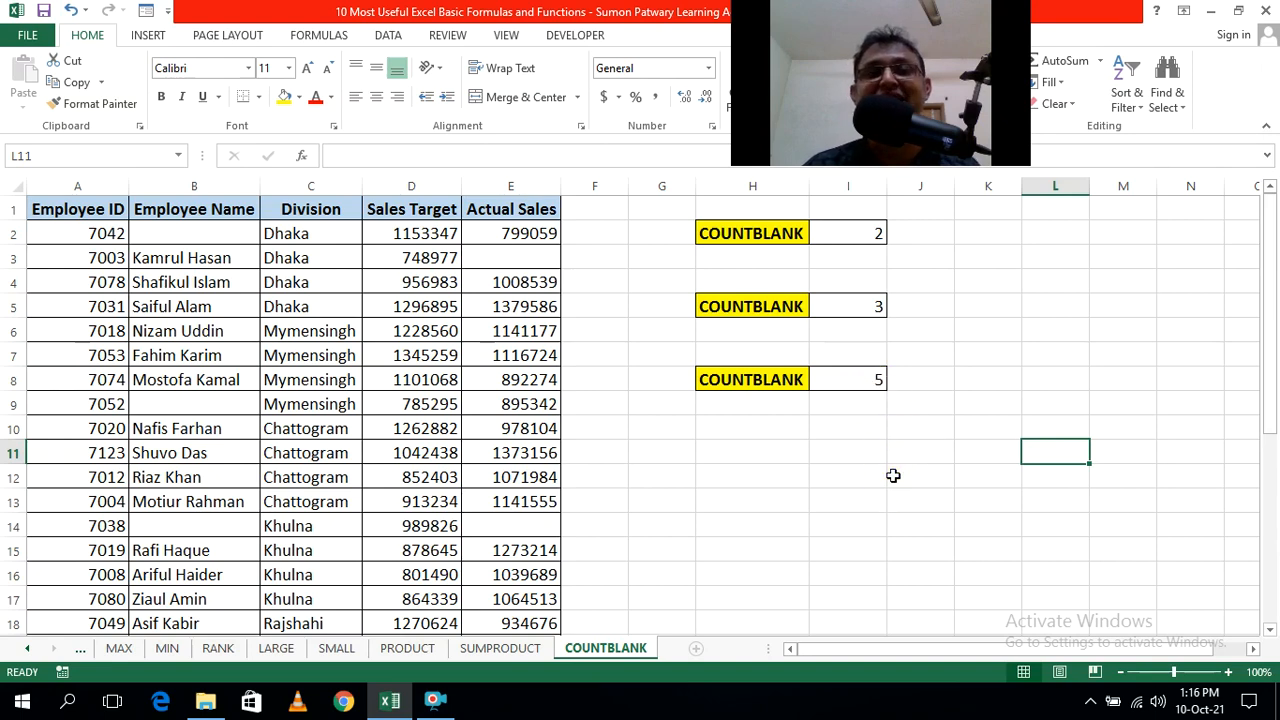
Step: Clear the Actual Sales value in E4 and the employee name in B6
left_click(528, 287)
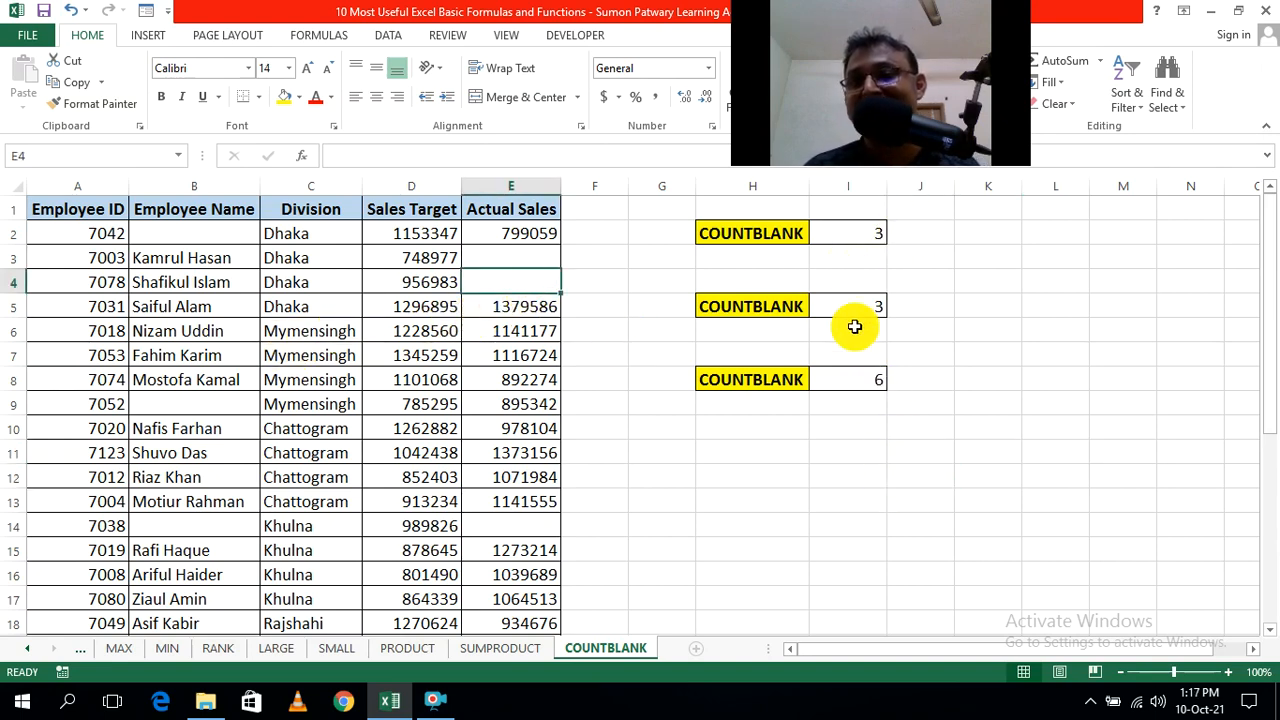
left_click(190, 335)
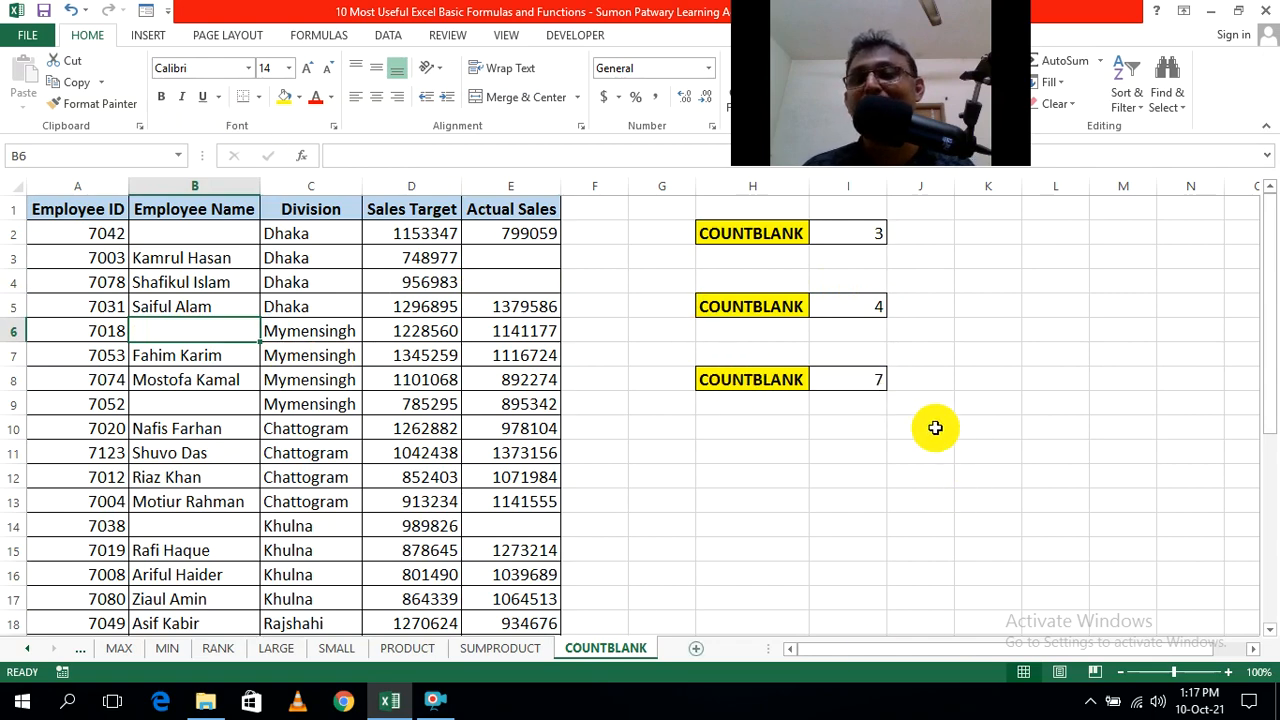
Step: Review the ranges referenced by the COUNTBLANK formulas in I8, I5 and I2 without changing them
double_click(862, 377)
scroll(371, 371, "down", 9)
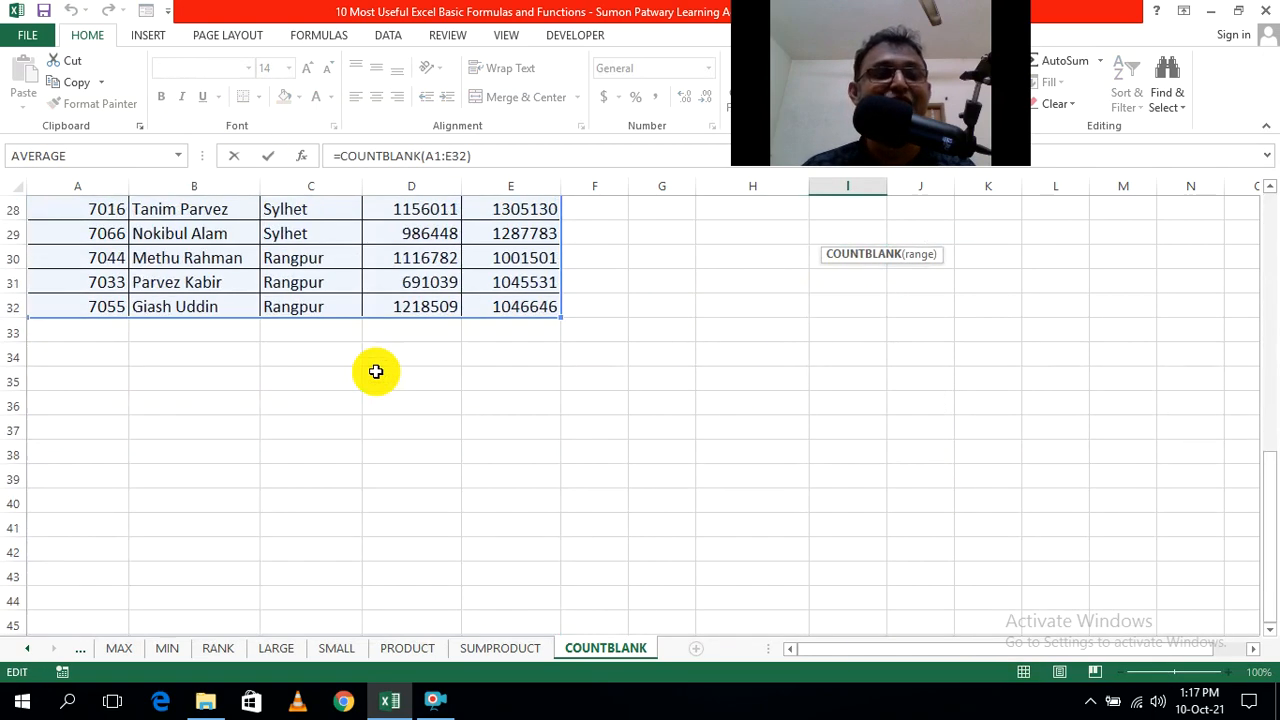
scroll(376, 372, "up", 9)
key("Escape")
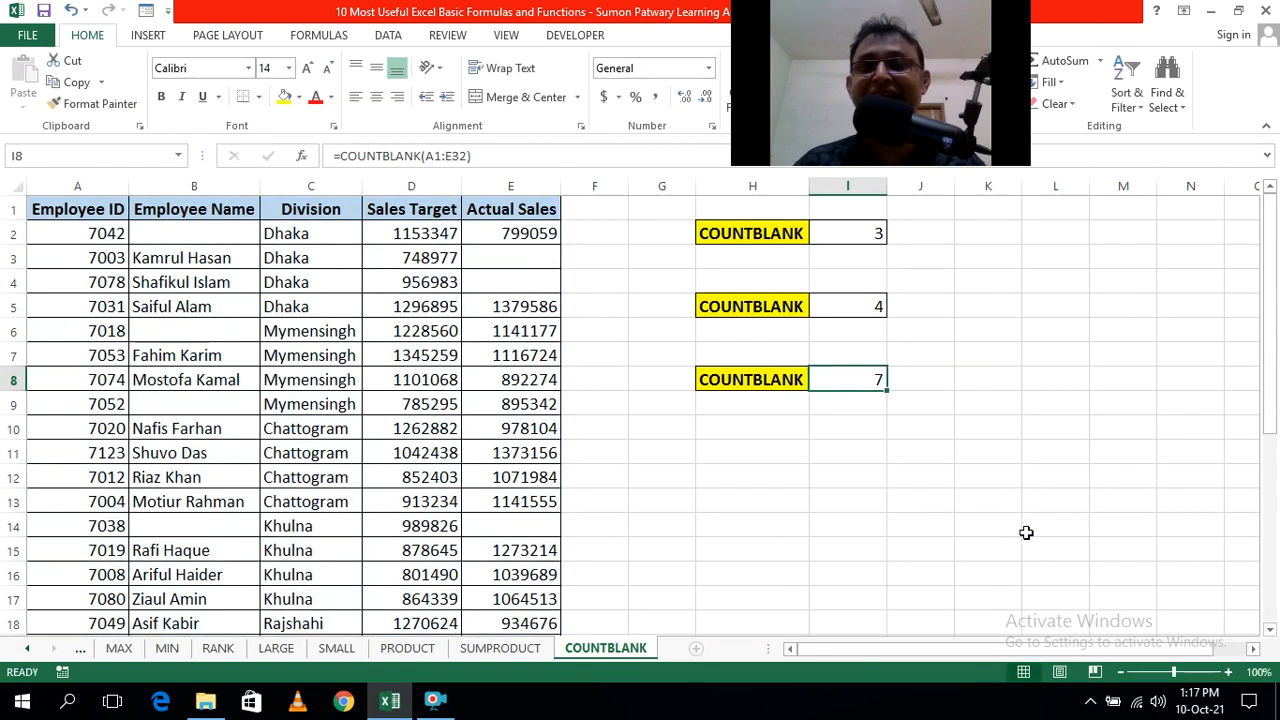
left_click(1028, 530)
double_click(855, 293)
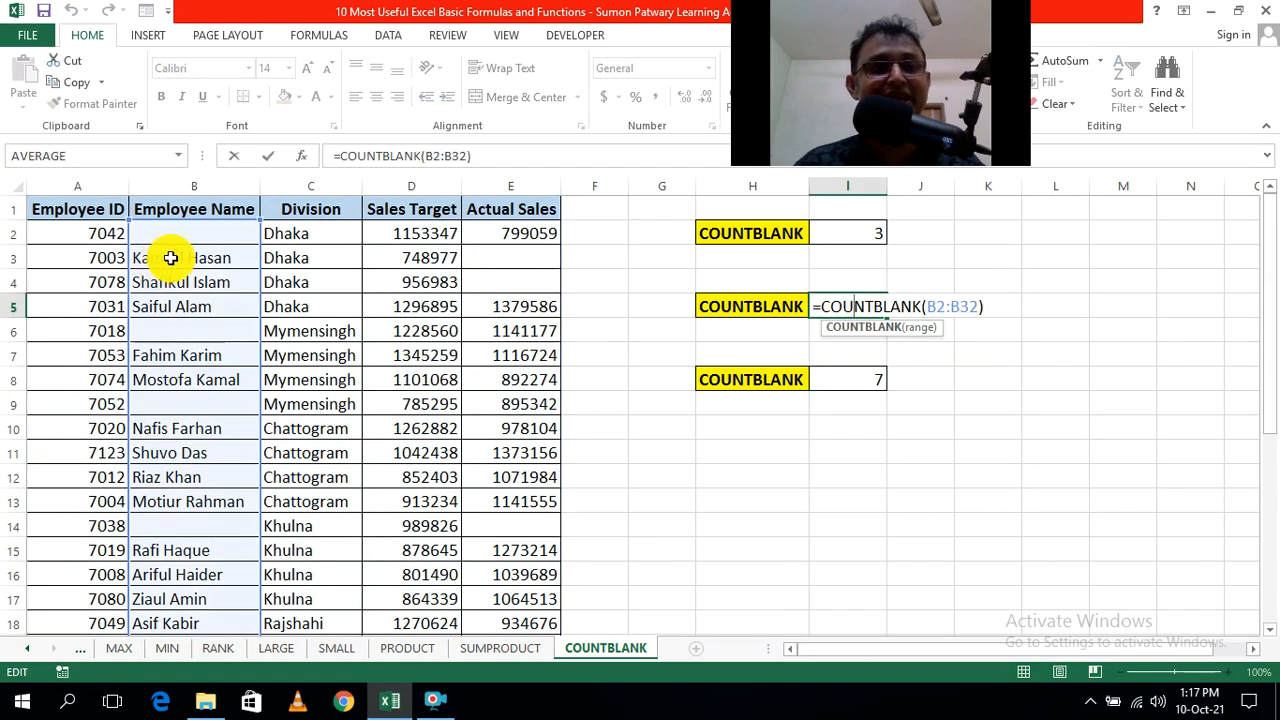
scroll(205, 491, "down", 6)
scroll(206, 491, "up", 6)
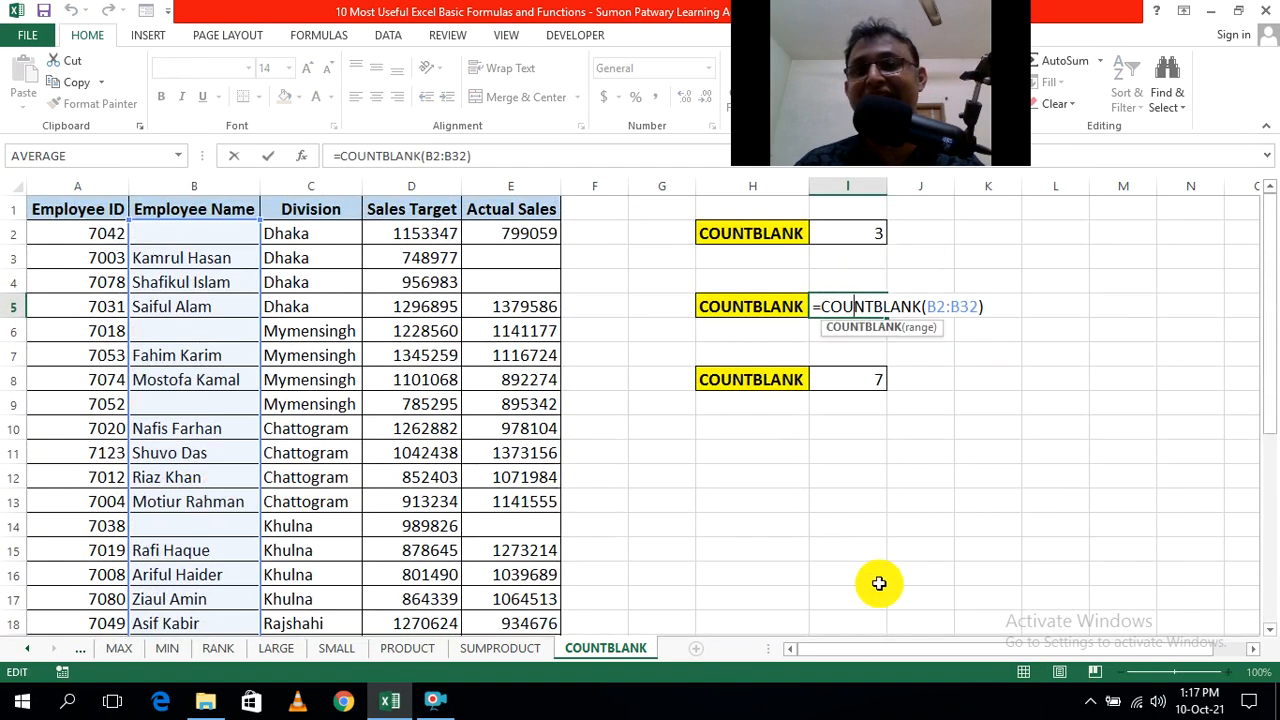
left_click(933, 547)
double_click(855, 237)
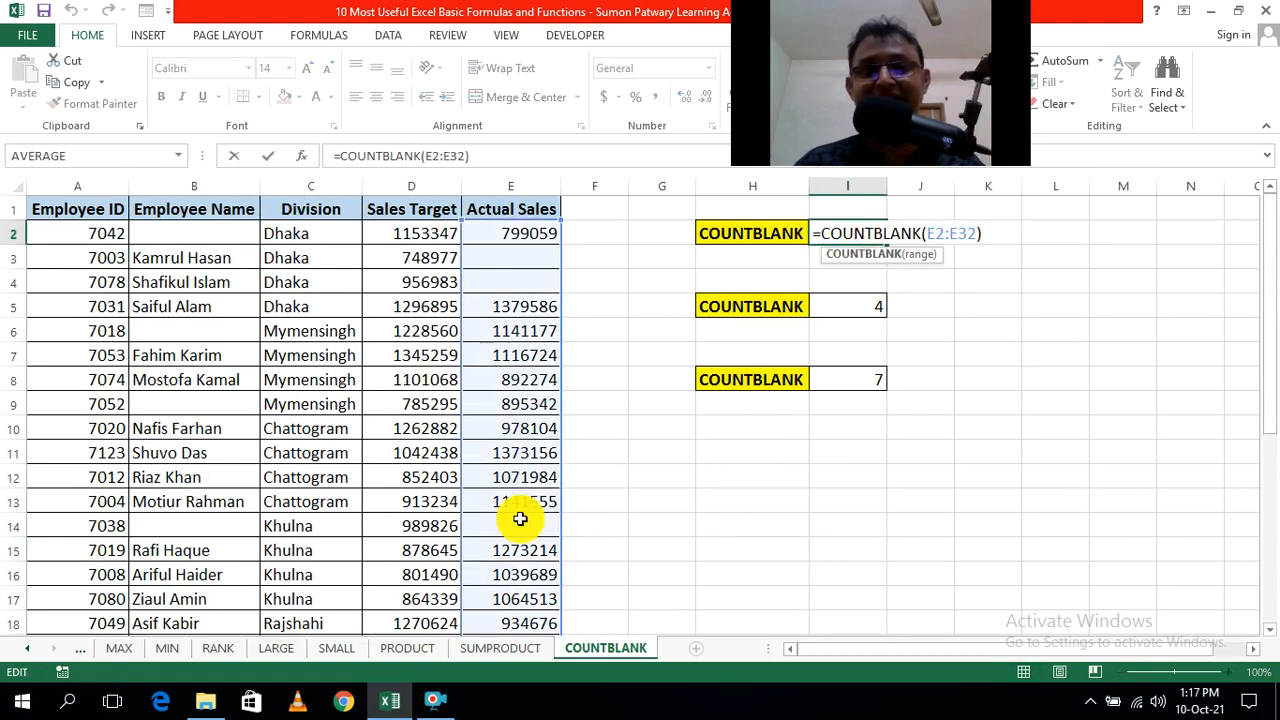
left_click(919, 543)
Step: Clear the Employee ID in A4 and check the whole-table blank count in I8
left_click(107, 282)
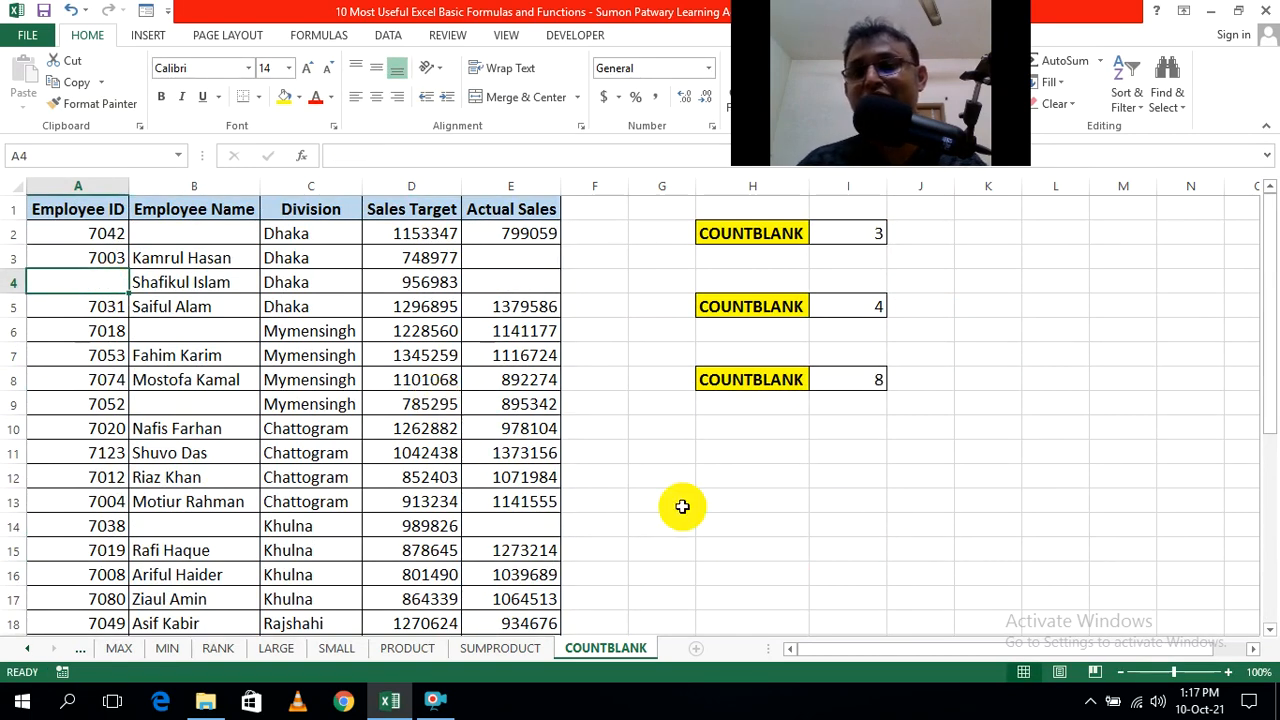
left_click(979, 434)
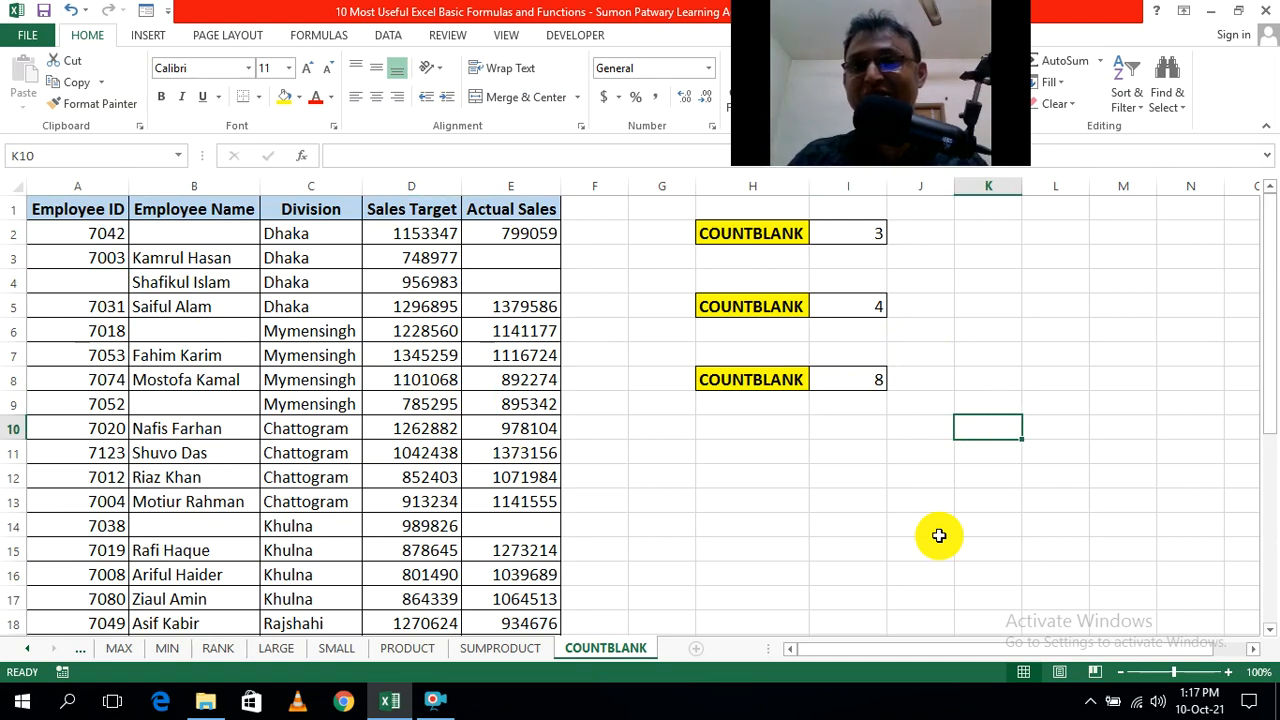
Step: Count the blank cells in the entire column F in H11 with =COUNTBLANK(F:F)
left_click(777, 456)
type("=coun")
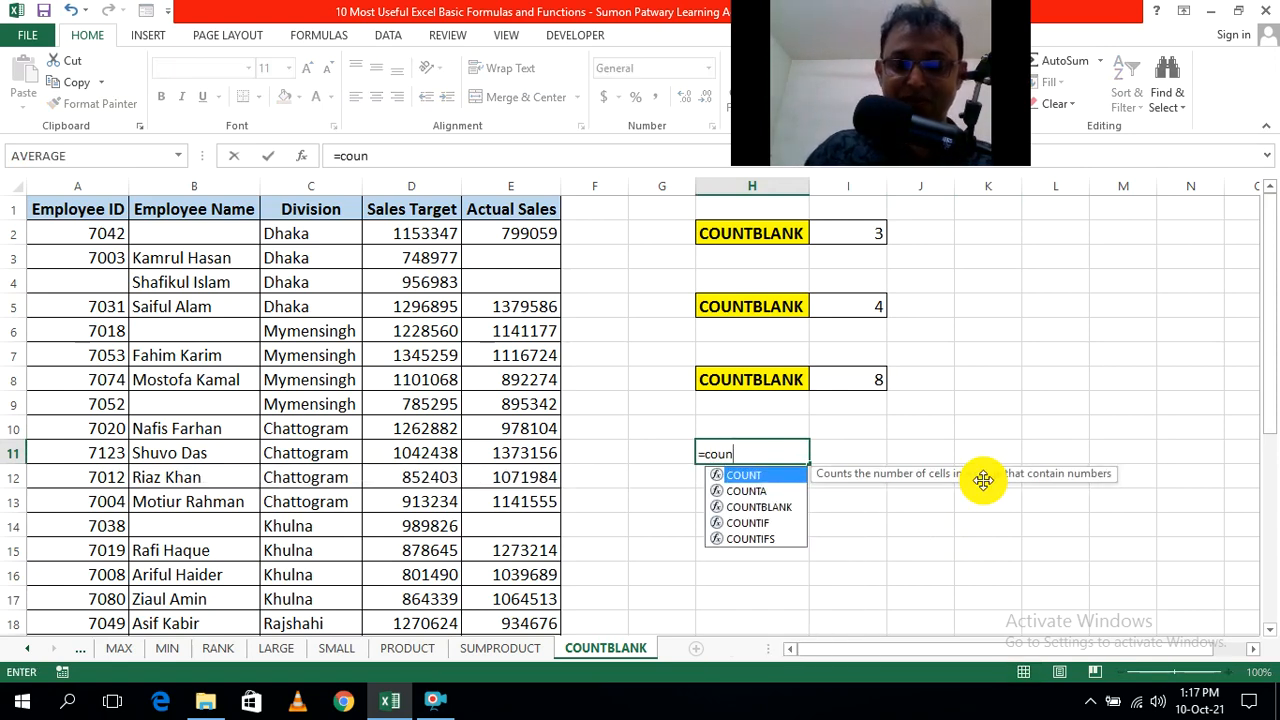
key("Down")
key("Down")
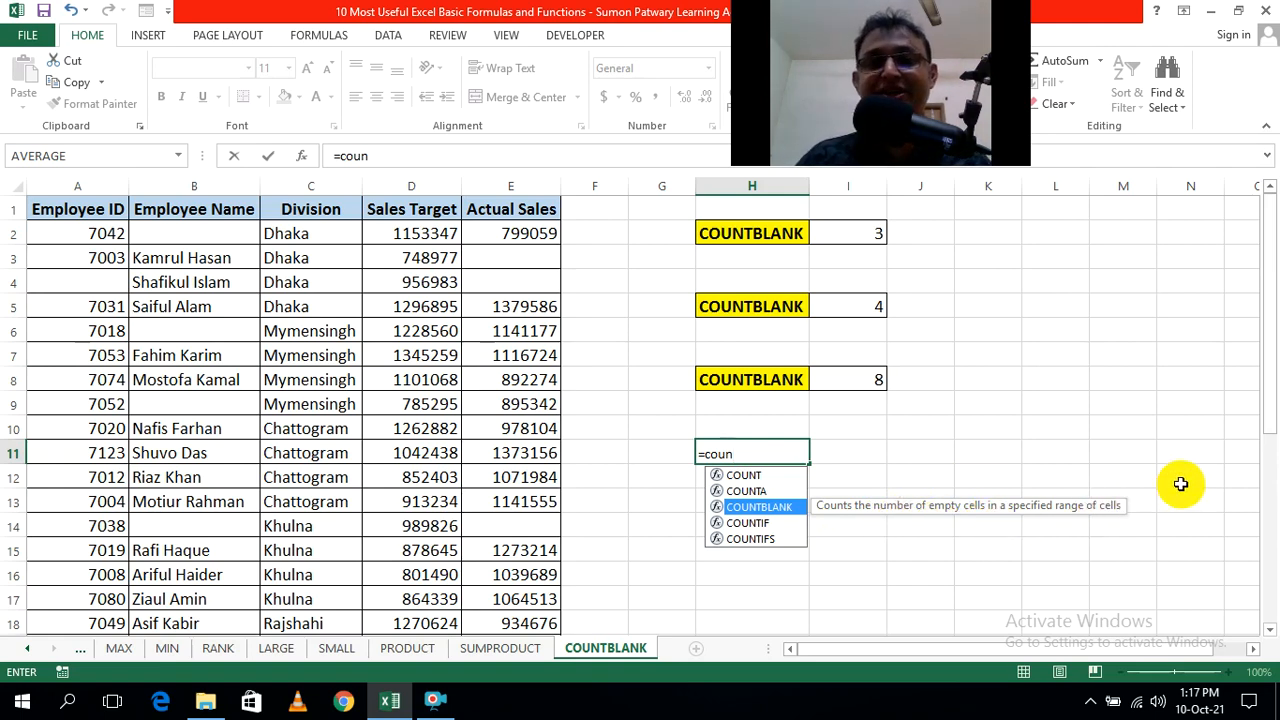
key("Tab")
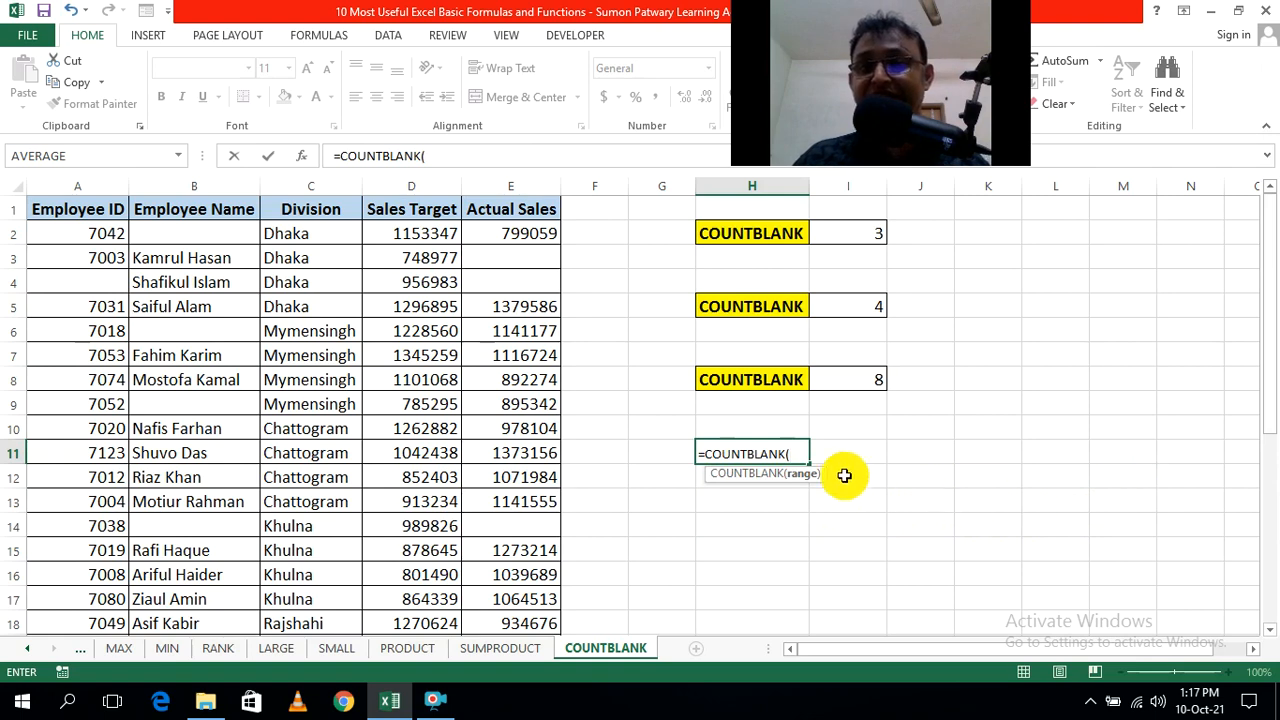
left_click(609, 186)
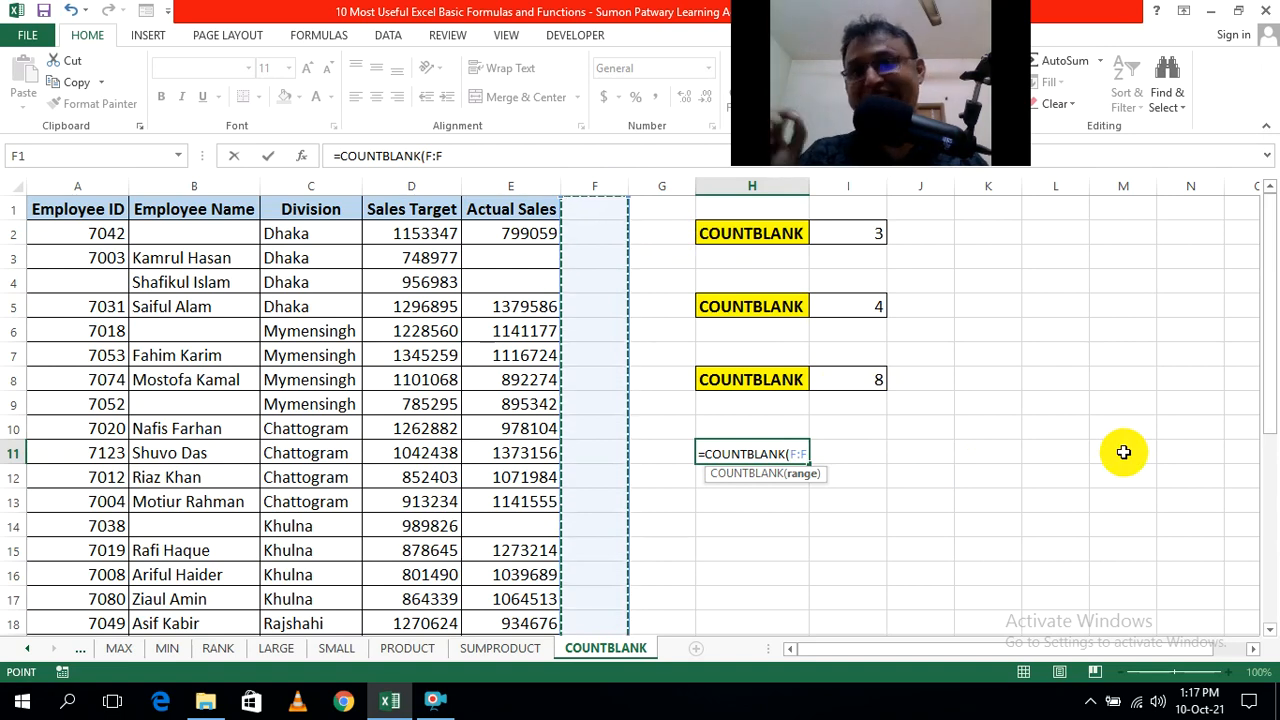
type(")")
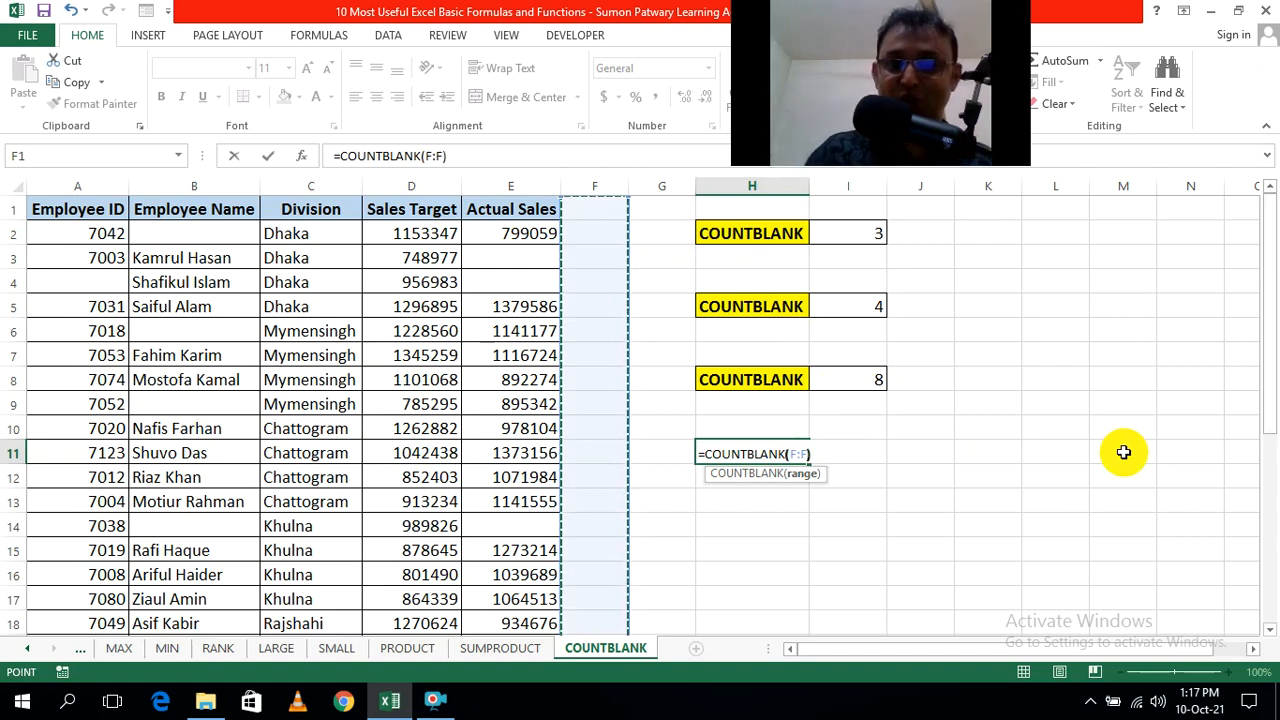
key("ctrl+Return")
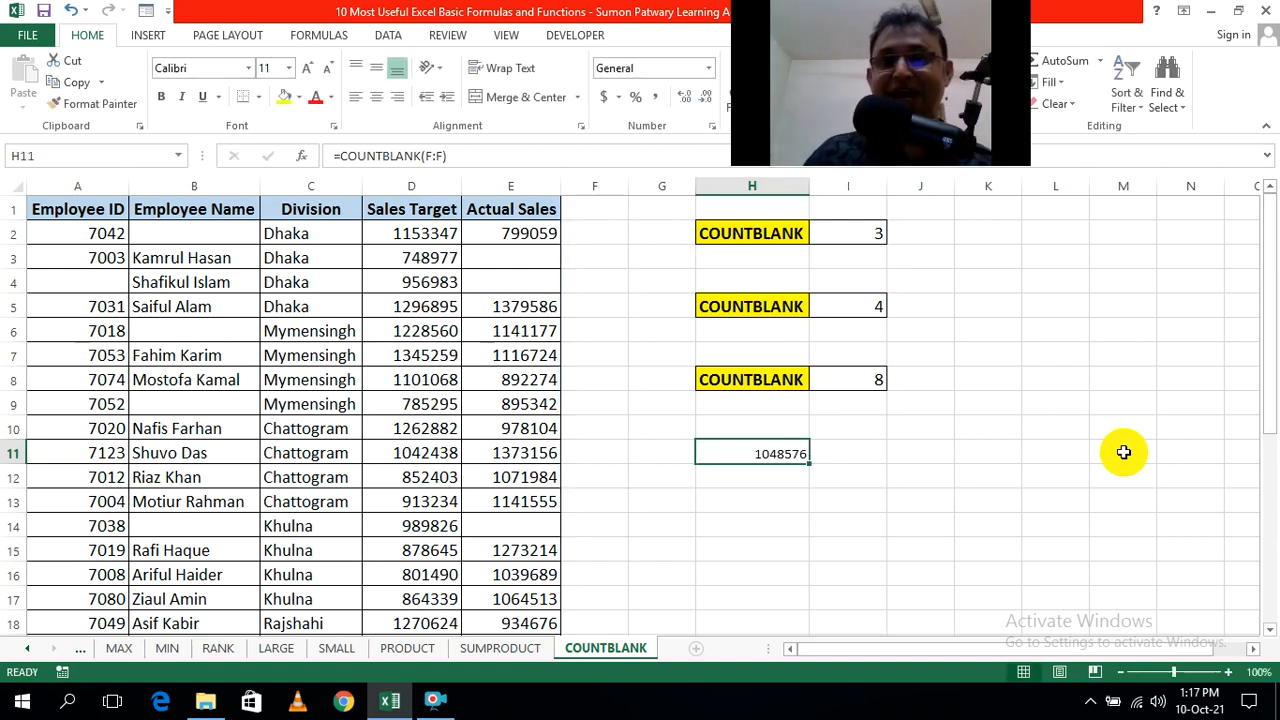
left_click(1123, 452)
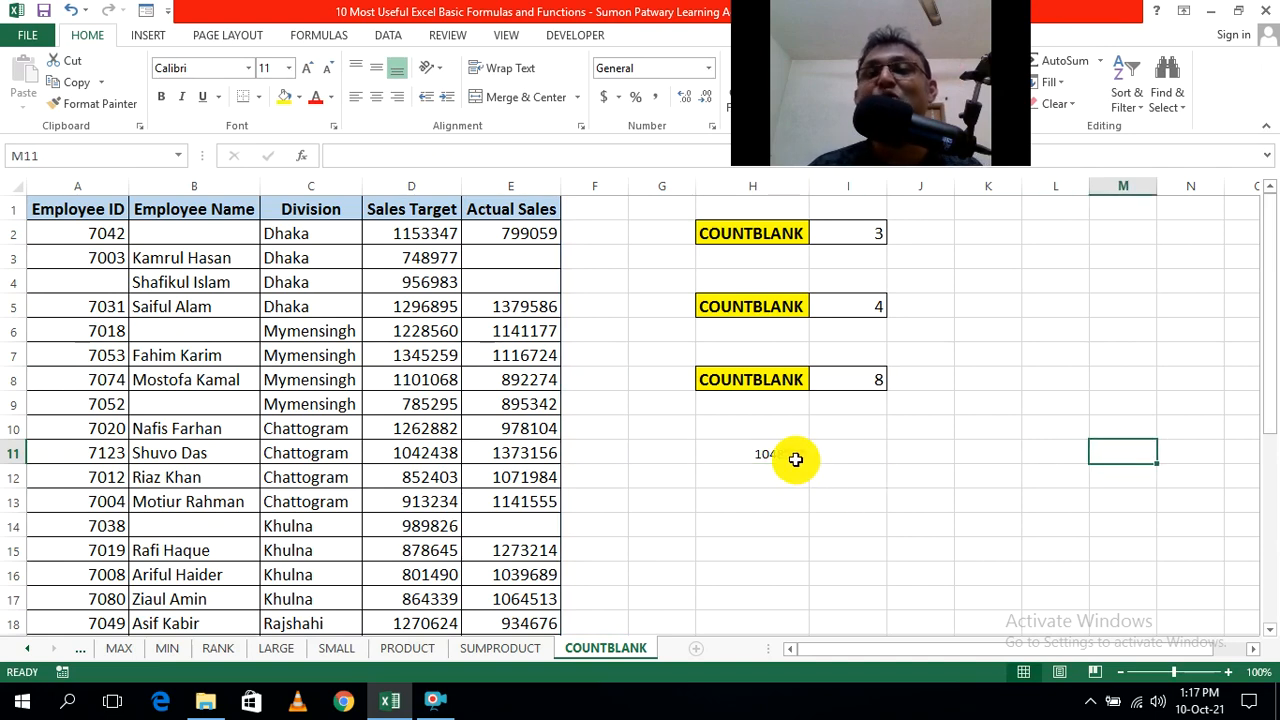
Step: Go from F1 to the last row of column F to check the sheet's row count, then return to row 1
left_click_drag(1271, 320, 1271, 330)
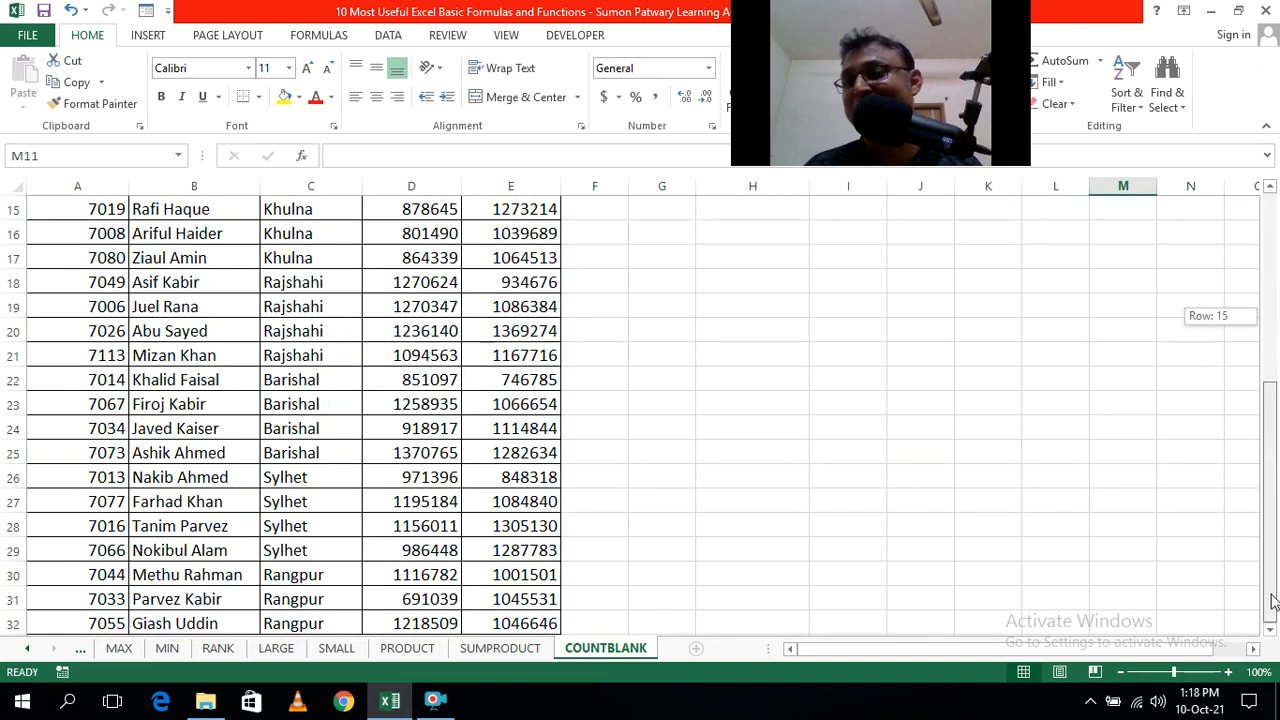
scroll(1217, 557, "down", 19)
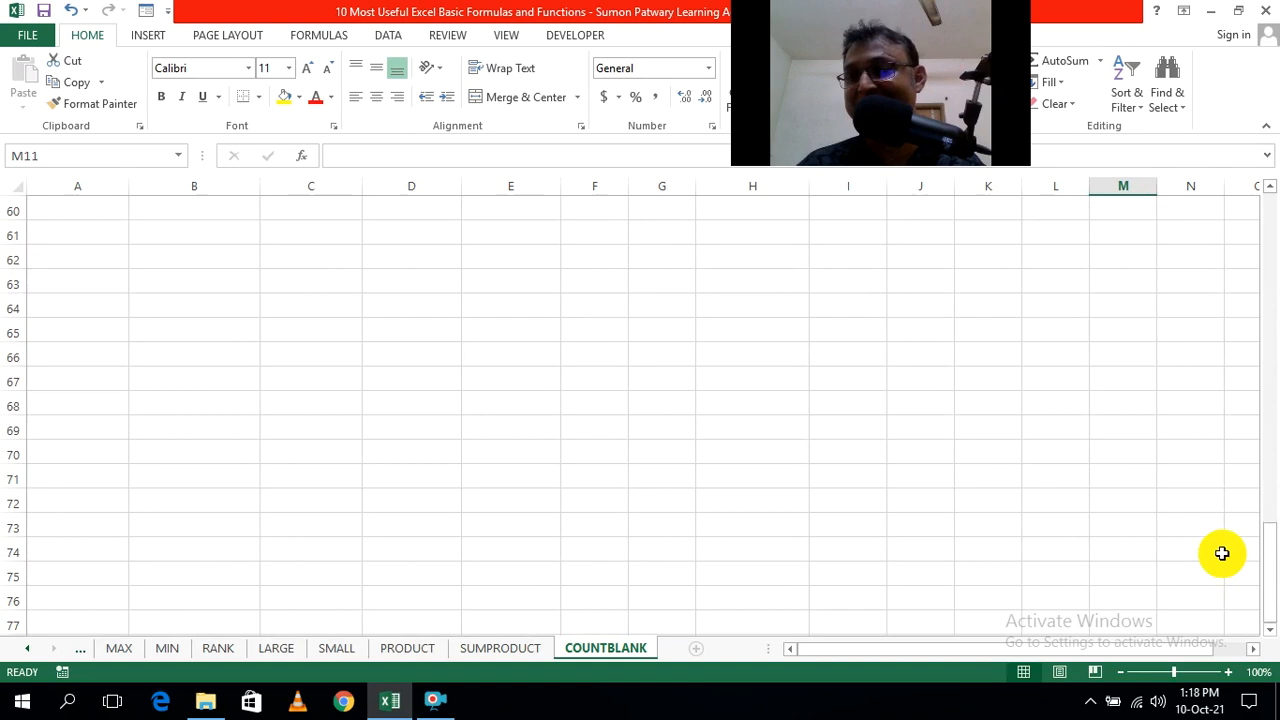
scroll(996, 454, "up", 12)
left_click_drag(1268, 505, 1266, 177)
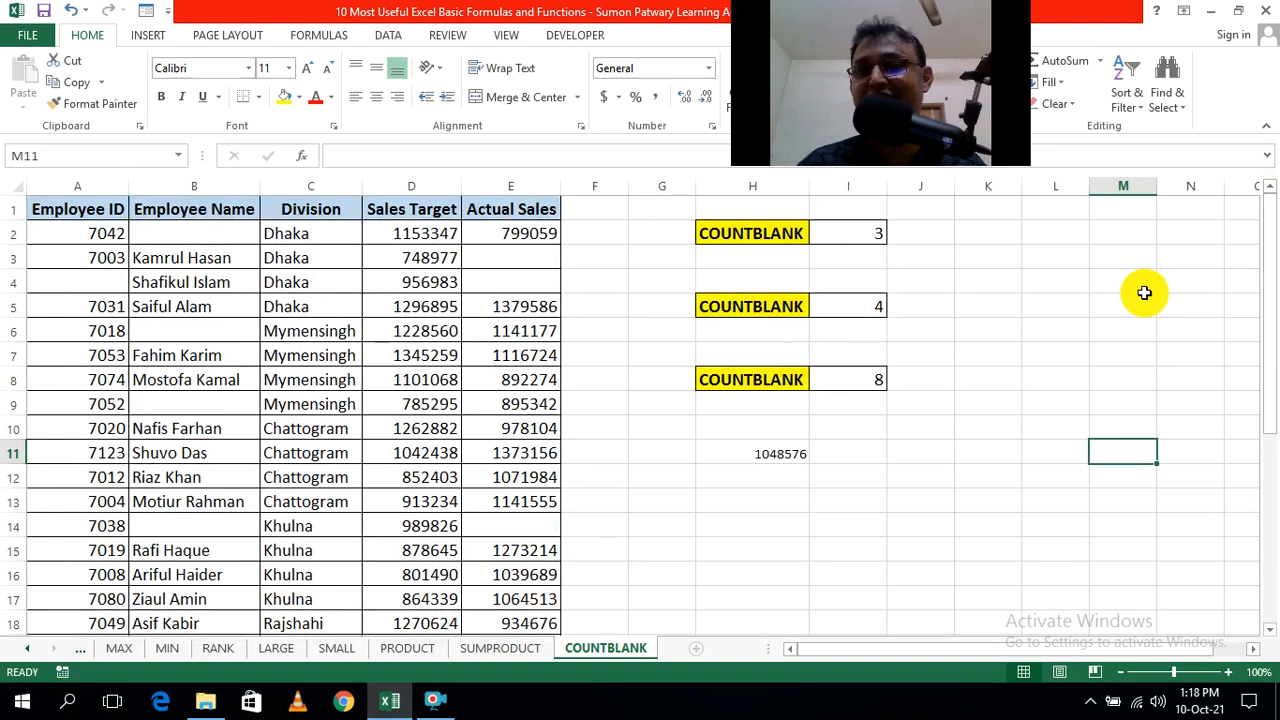
left_click(610, 209)
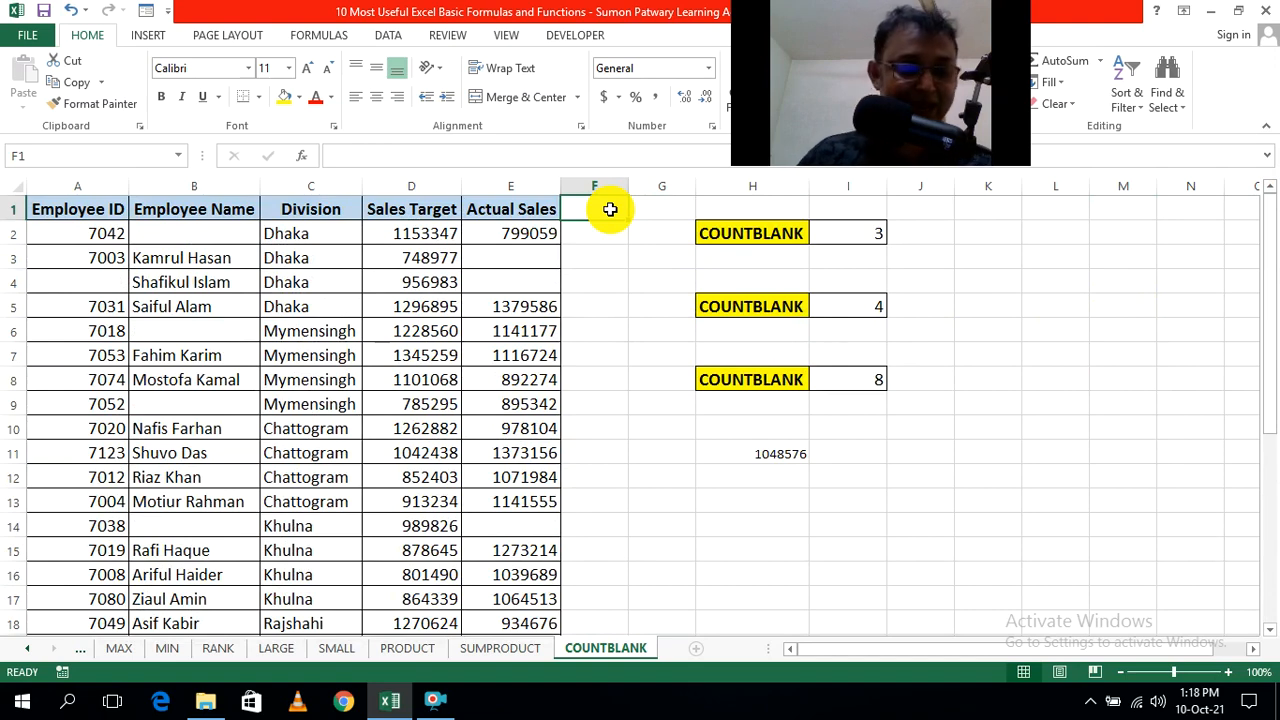
key("ctrl+Down")
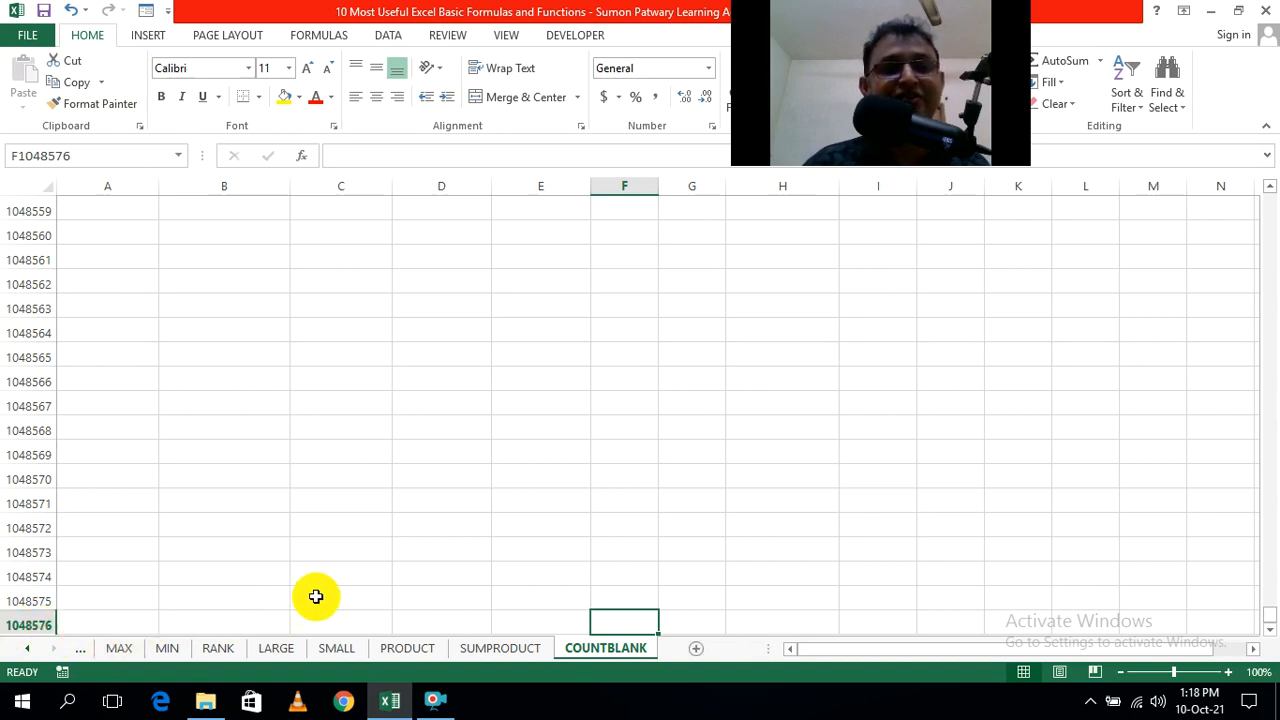
left_click_drag(1270, 620, 1272, 195)
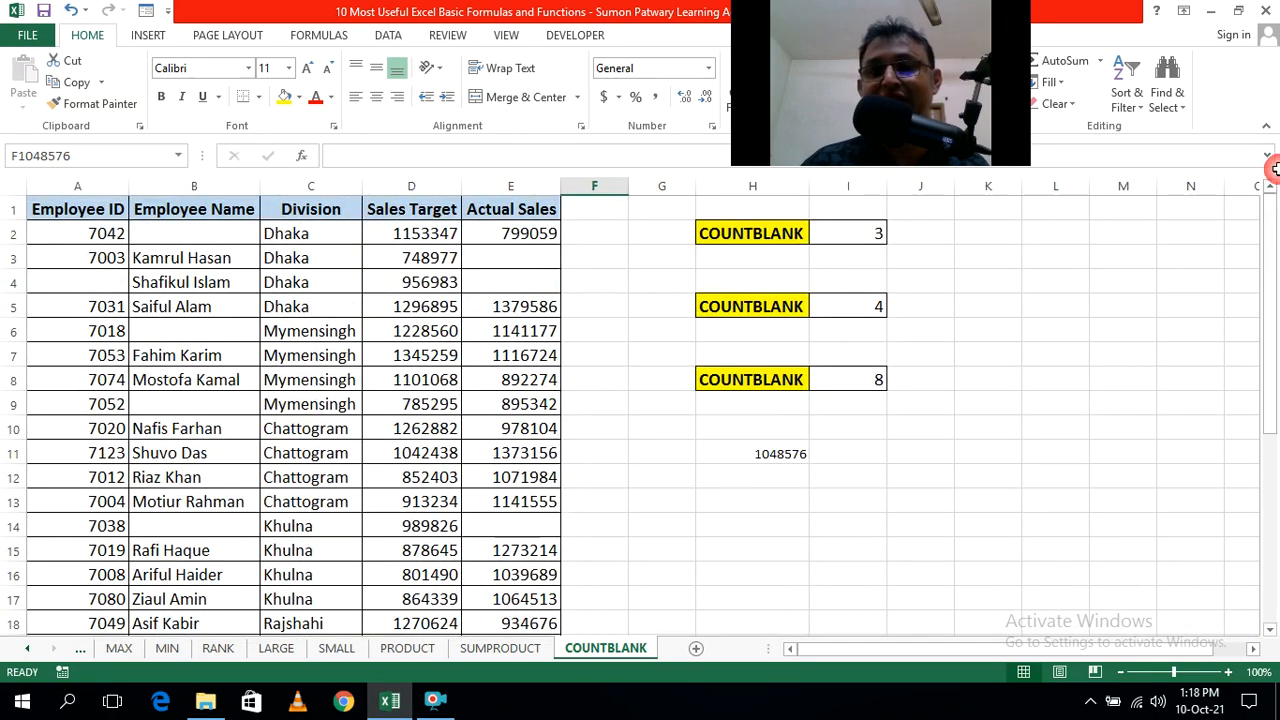
Step: Count the blank cells in the entire column J in L11 with =COUNTBLANK(J:J)
left_click(1068, 455)
type("=c")
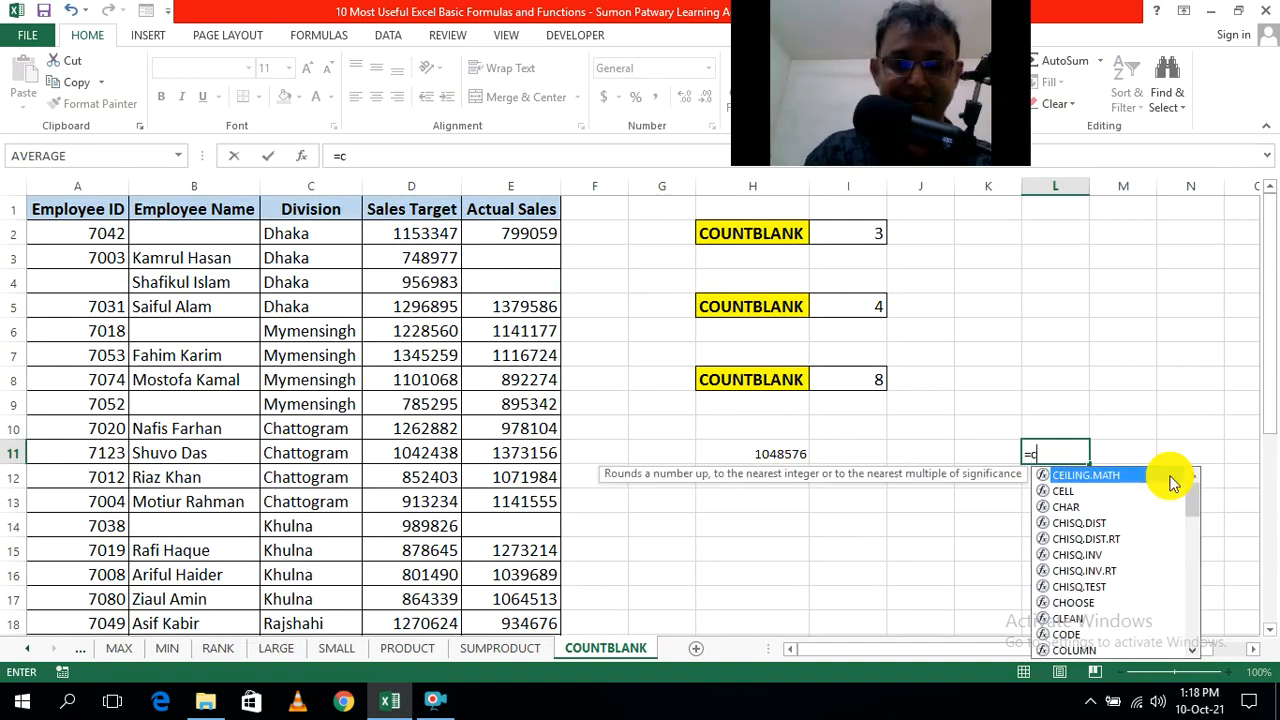
type("ount")
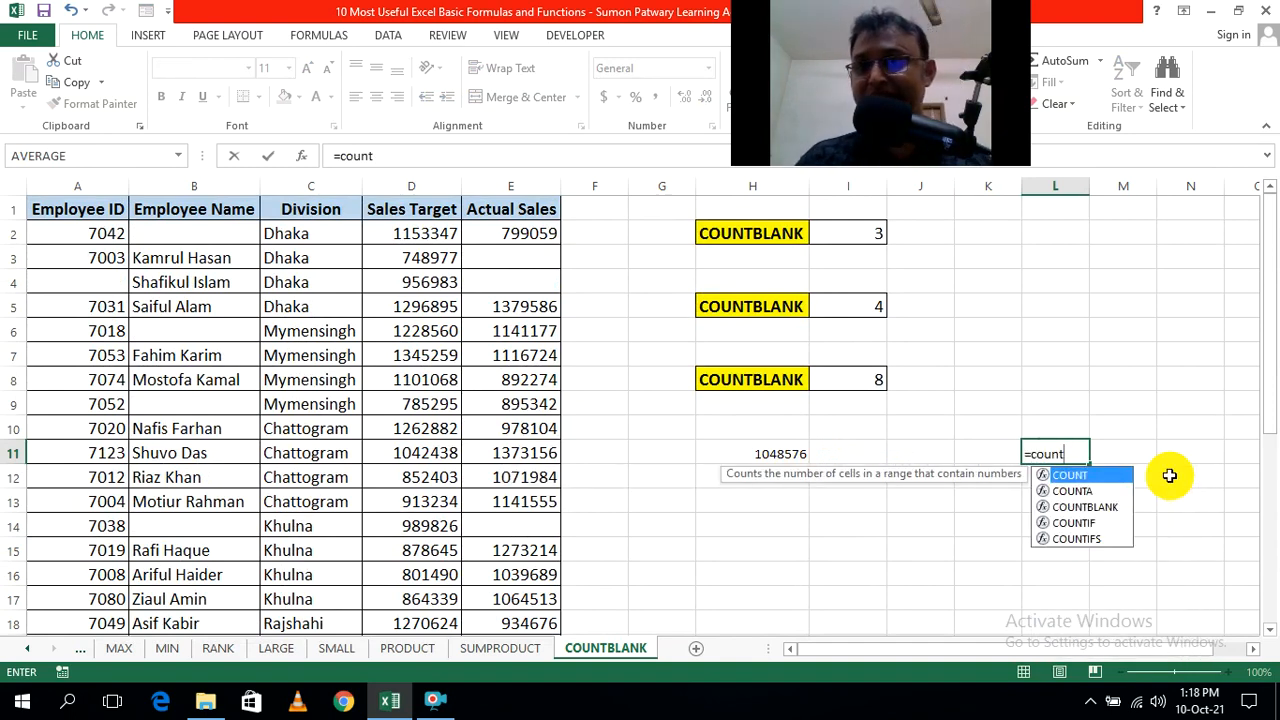
key("Down")
key("Down")
key("Tab")
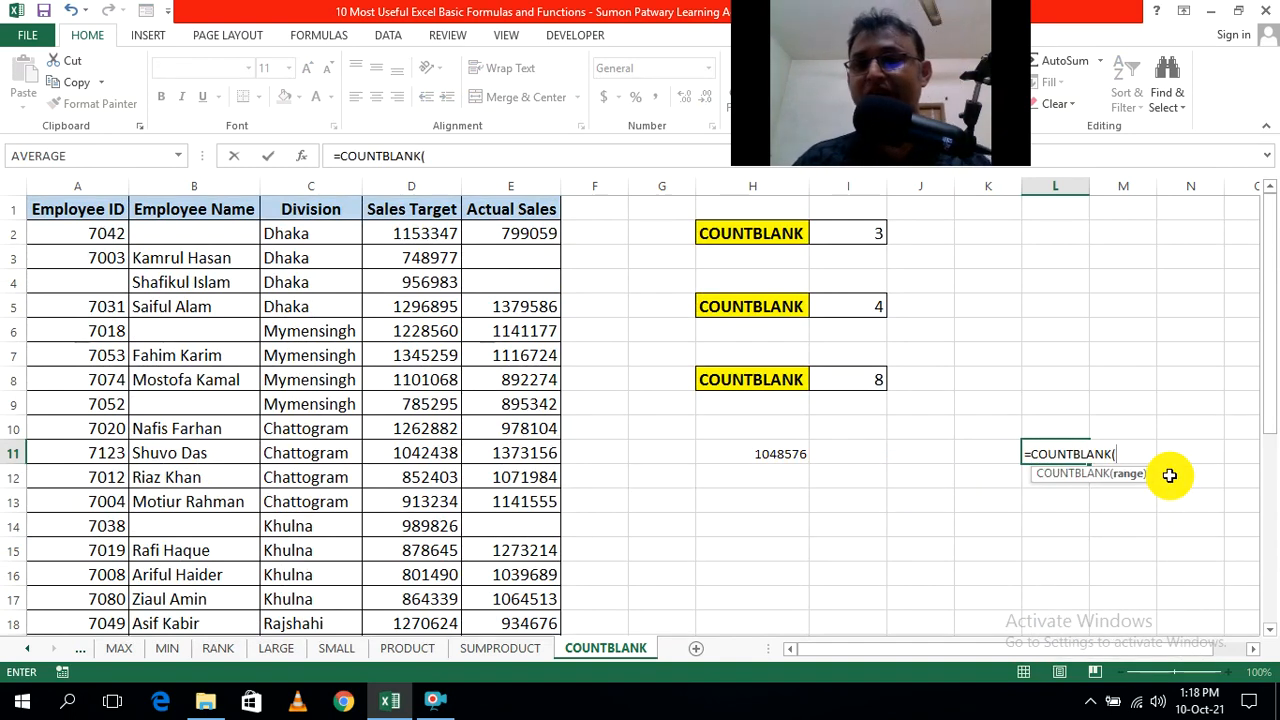
left_click(920, 187)
type(")")
key("ctrl+Return")
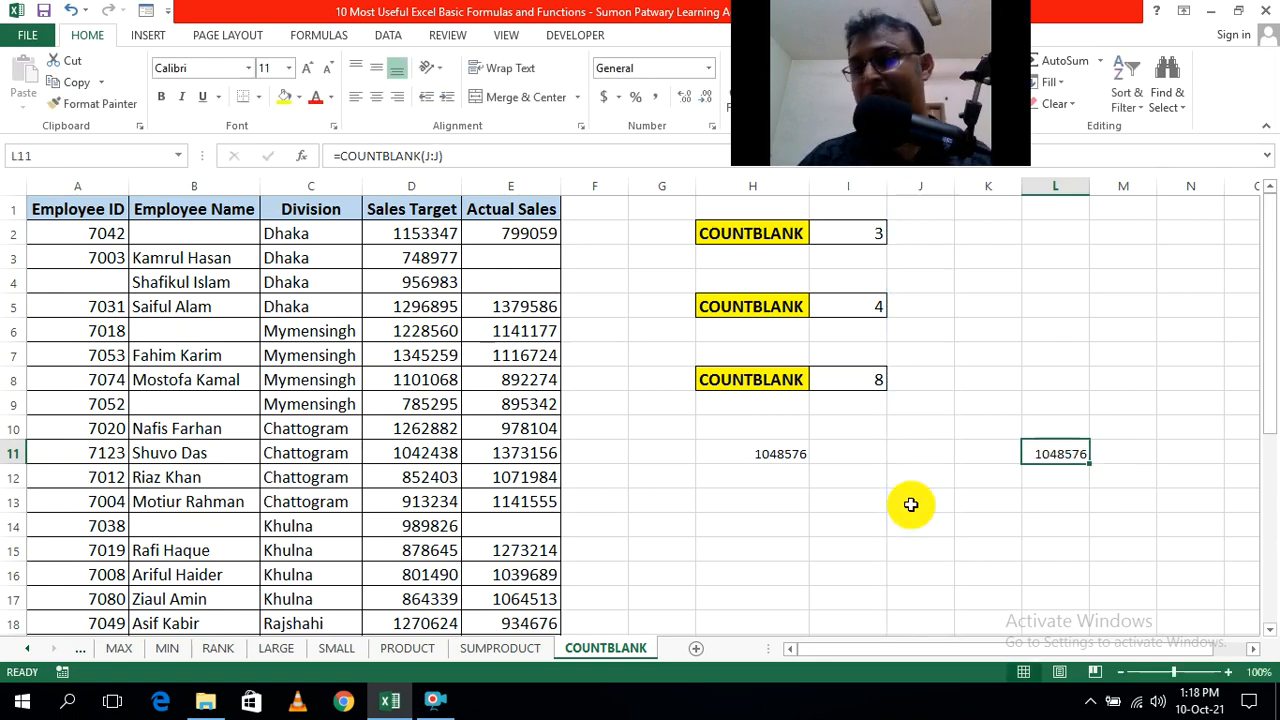
Step: Enter the sample text rtdhg in J5 and dffhg in J12 to test the column J blank count
left_click(1011, 529)
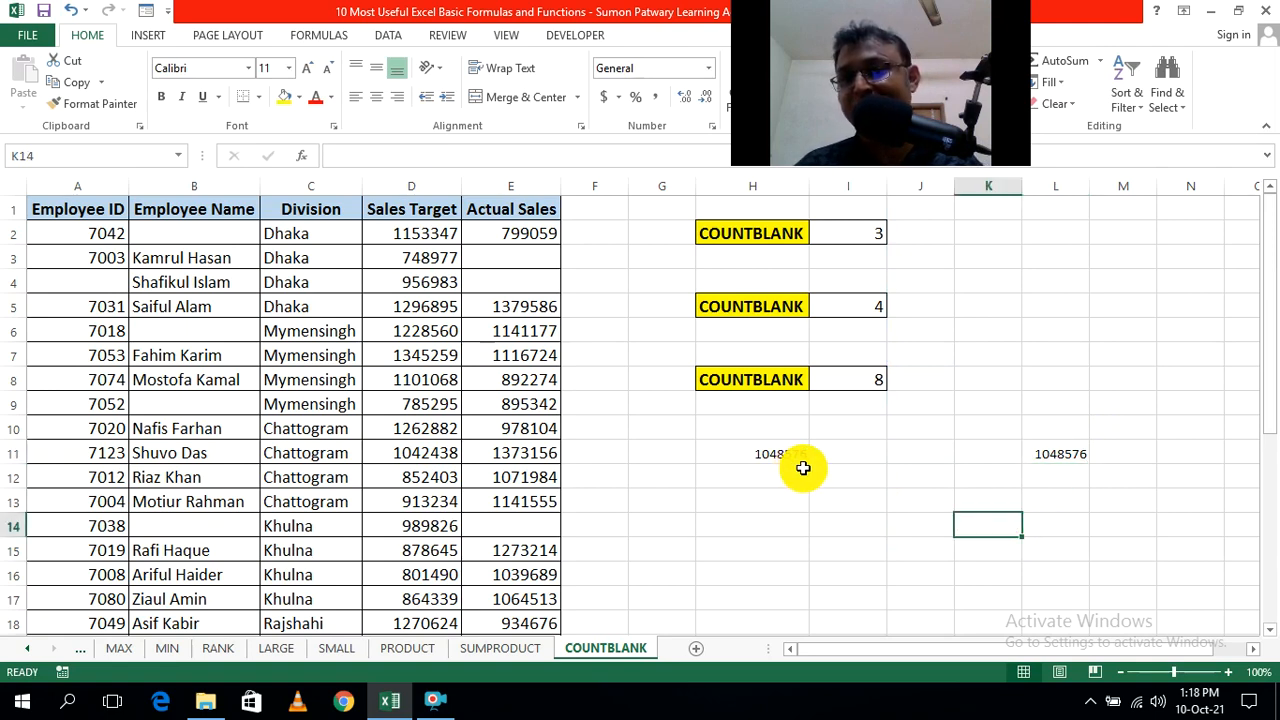
left_click(930, 310)
type("rtdhg")
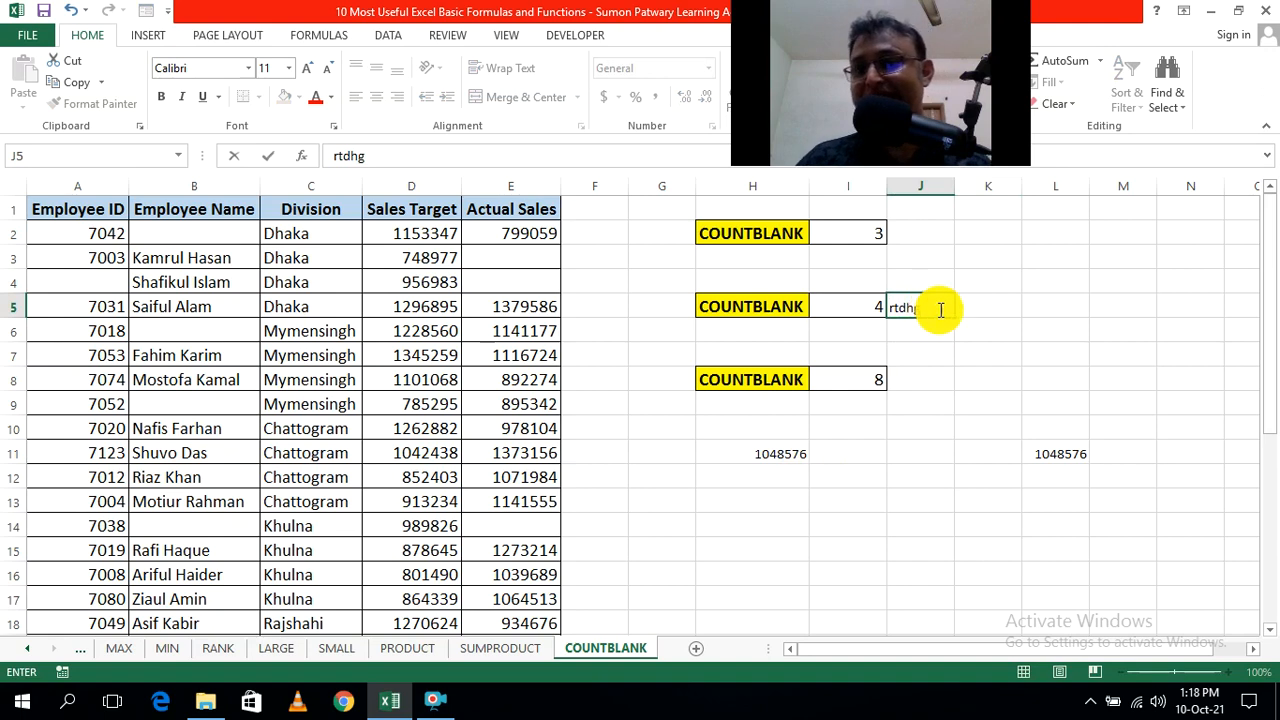
left_click(1132, 523)
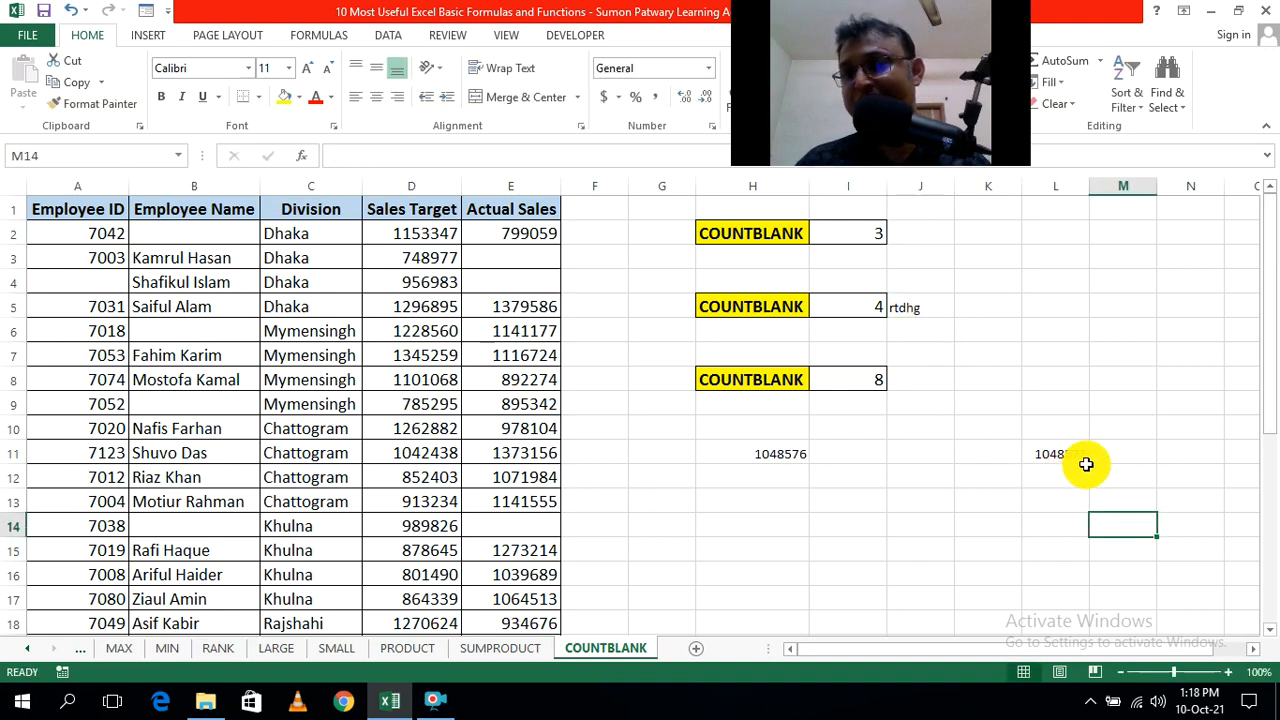
left_click(925, 480)
type("dff")
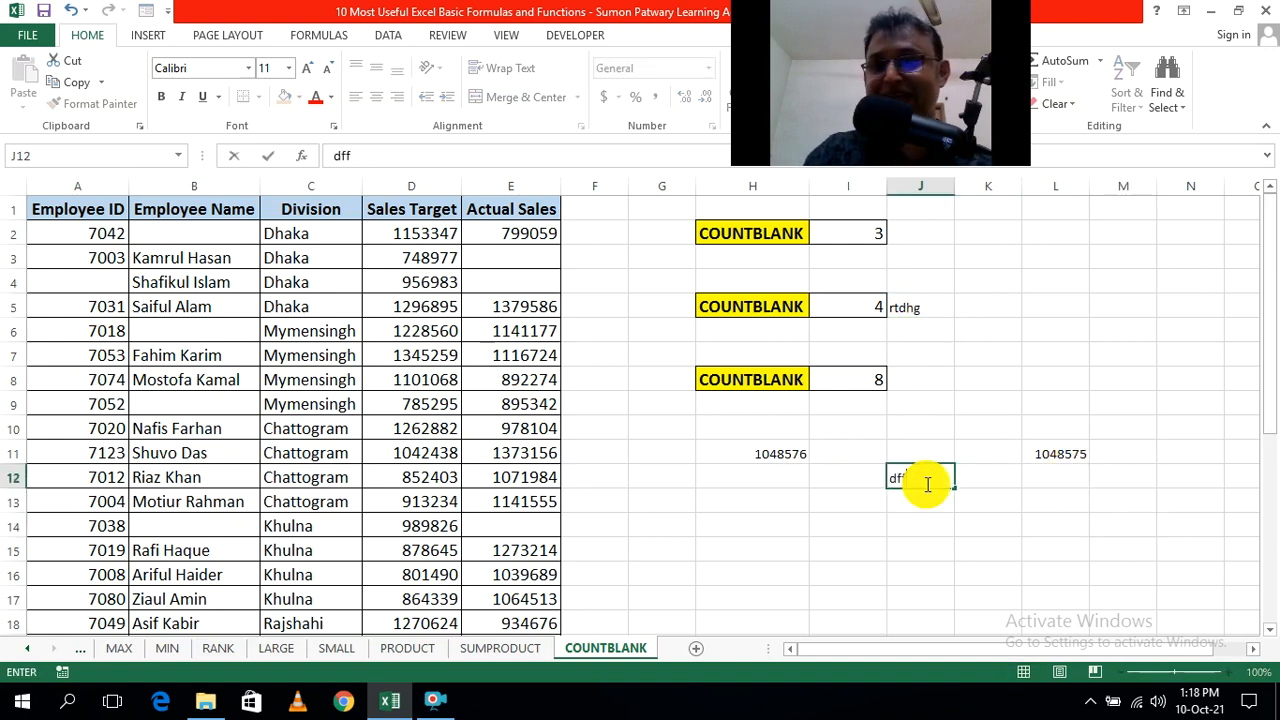
type("hg")
left_click(1108, 524)
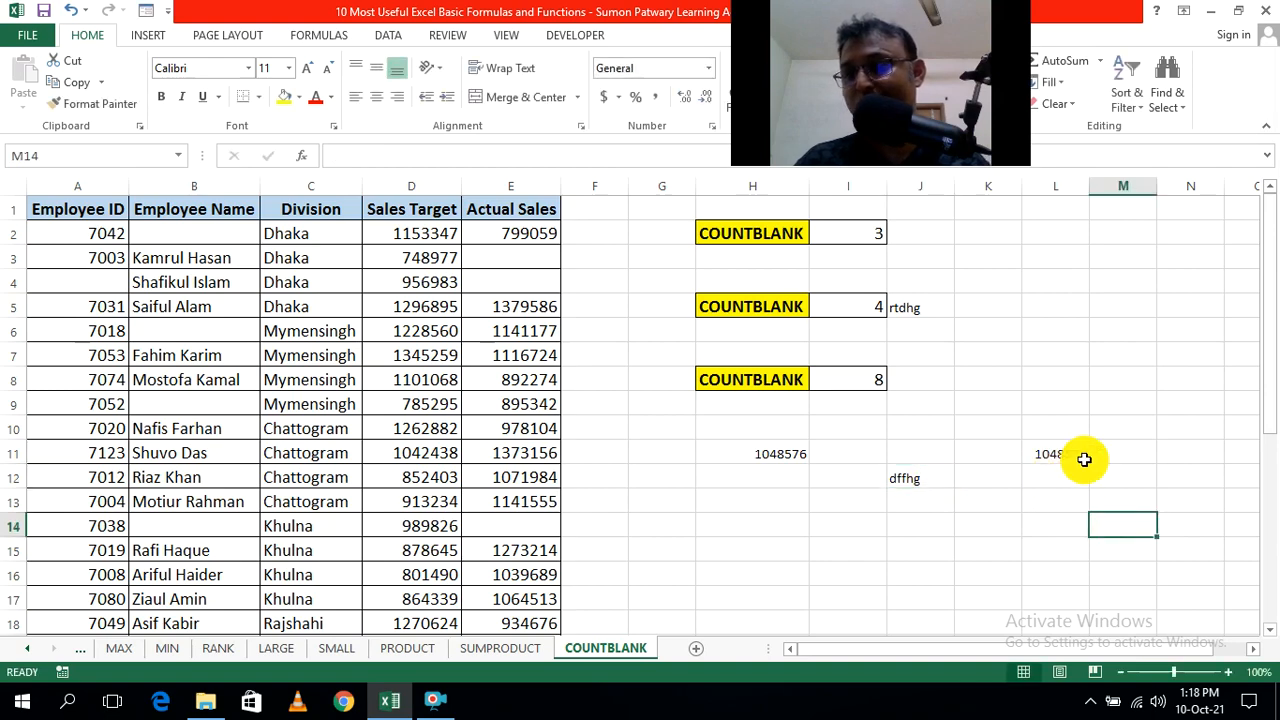
Step: Enter the sample text vhgbj in J22 and check the column J blank count in L11
scroll(1011, 543, "down", 3)
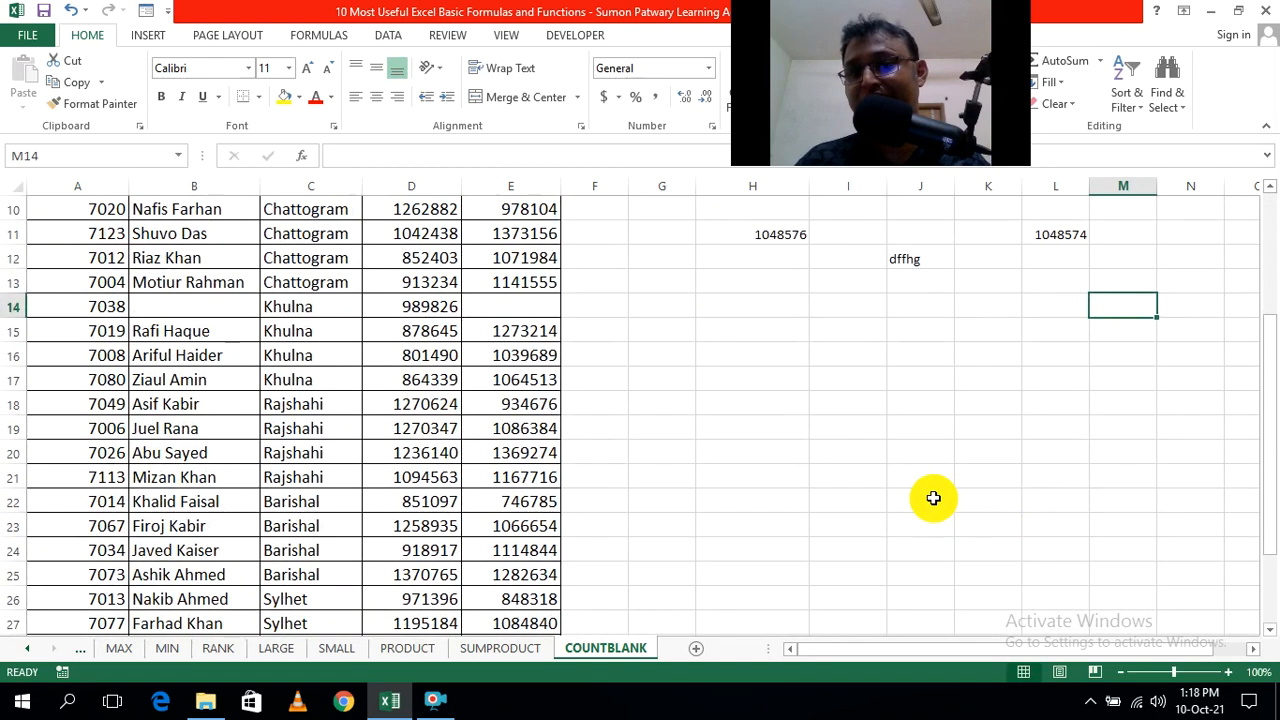
left_click(933, 498)
type("vhgbj")
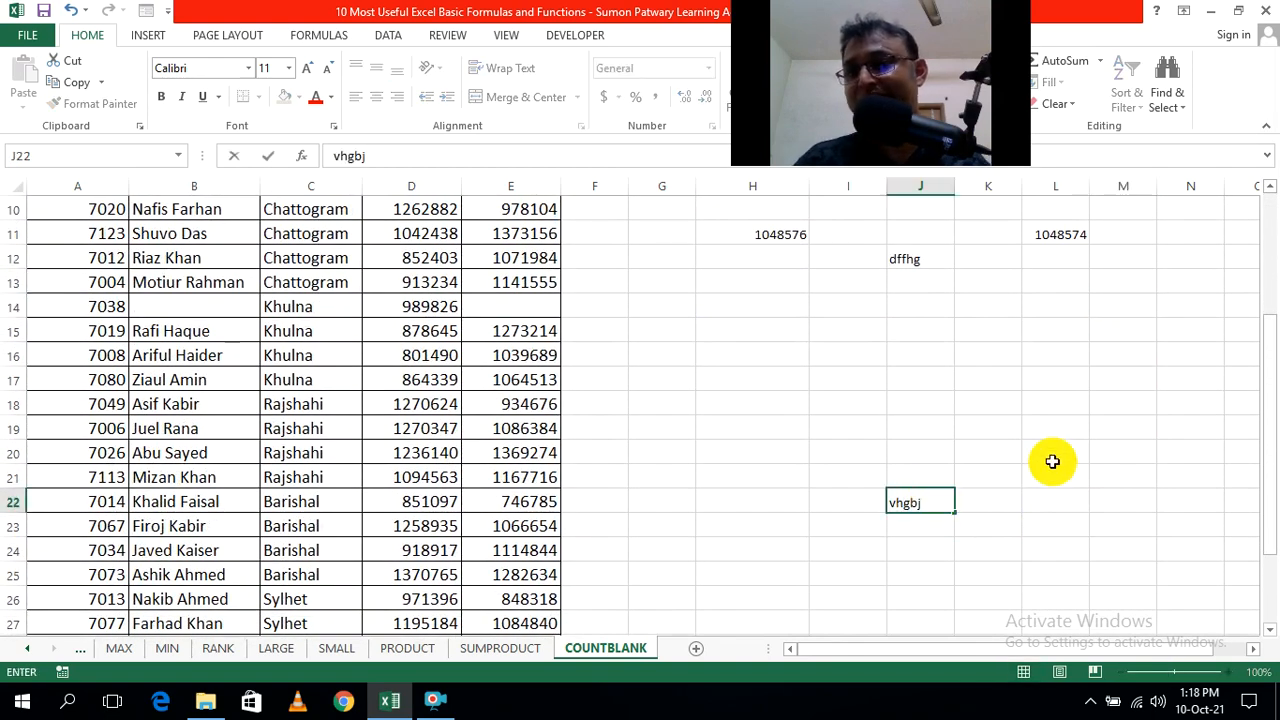
left_click(1055, 455)
scroll(1090, 250, "up", 3)
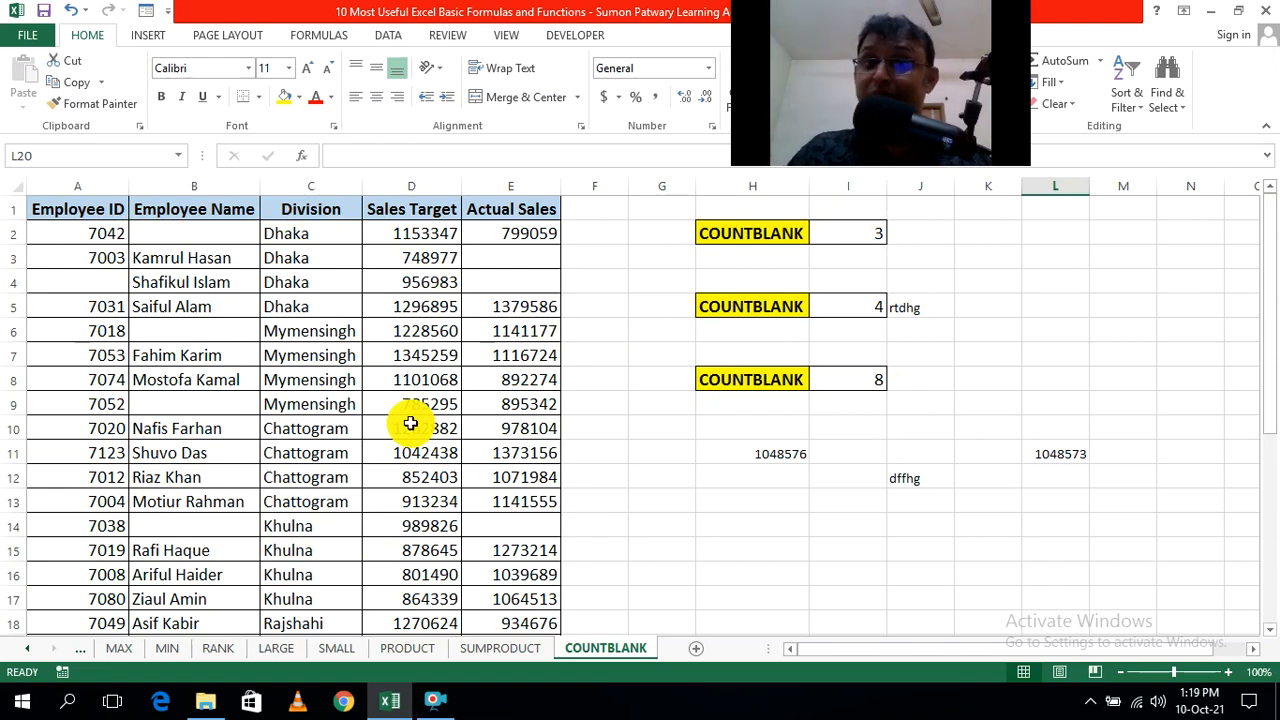
Step: Count the blank cells of the whole table including its header row in H14 with =COUNTBLANK(A1:E32)
left_click(750, 533)
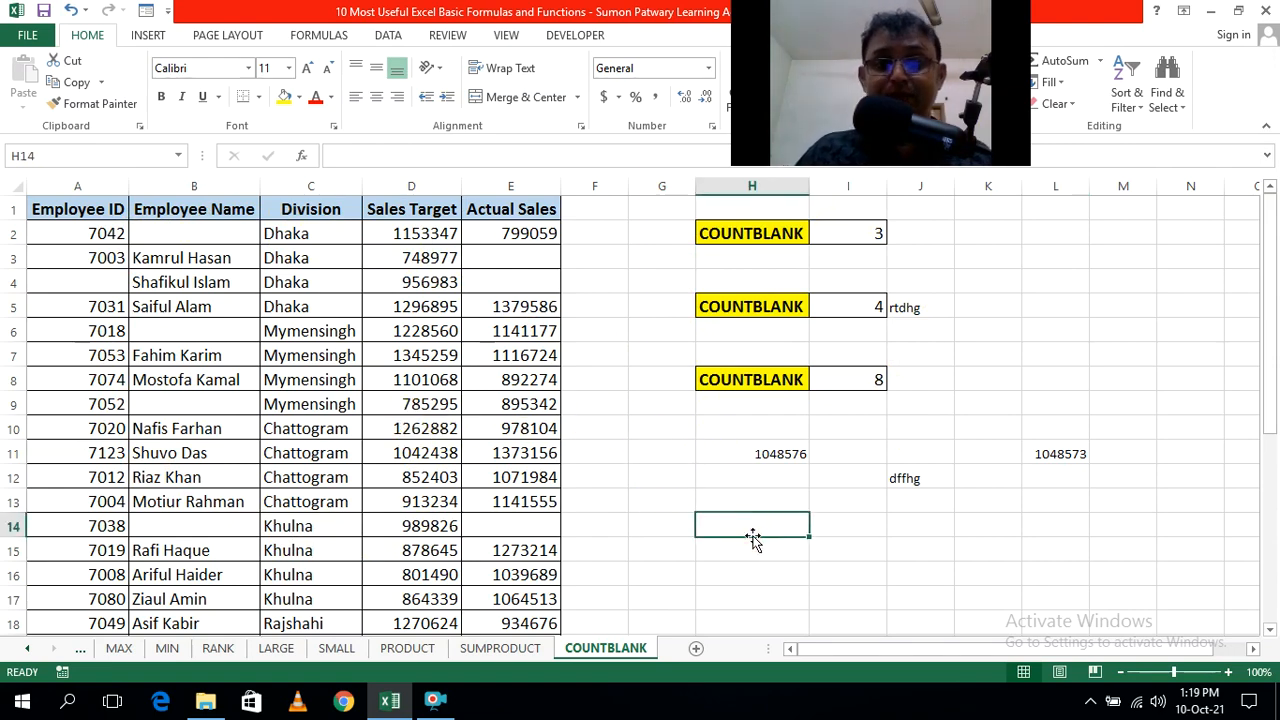
type("=count")
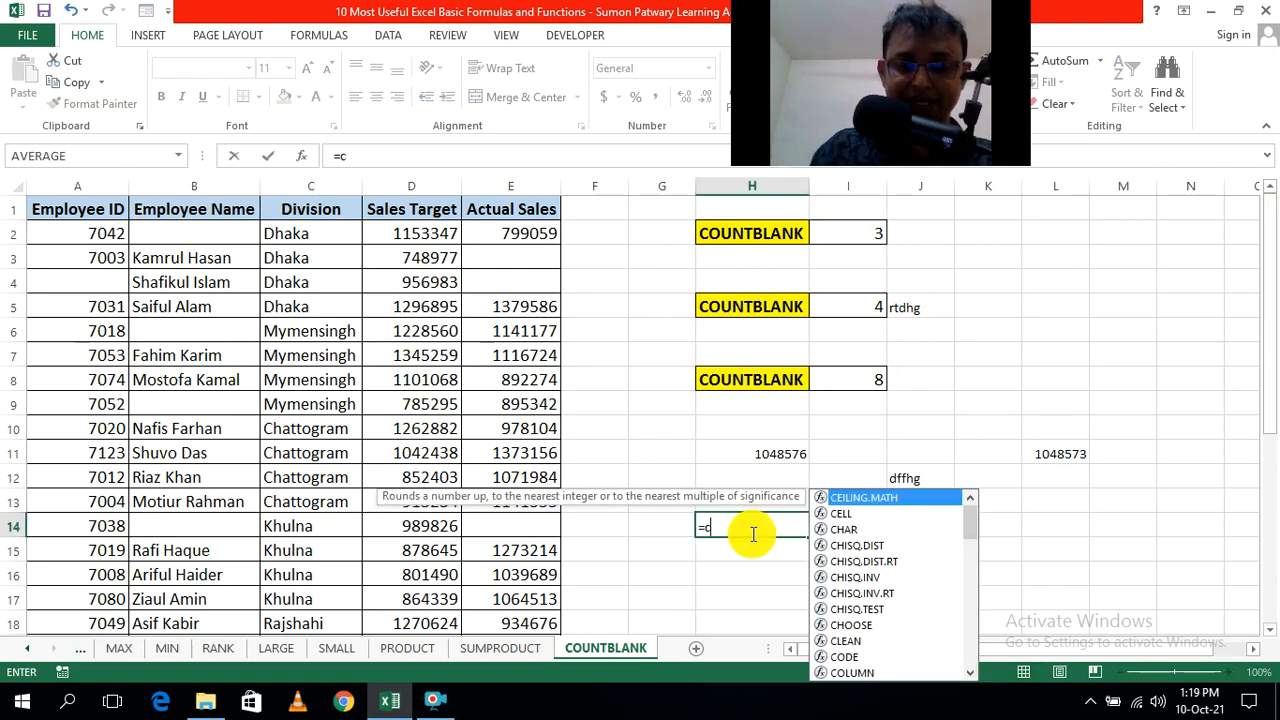
key("Down")
key("Down")
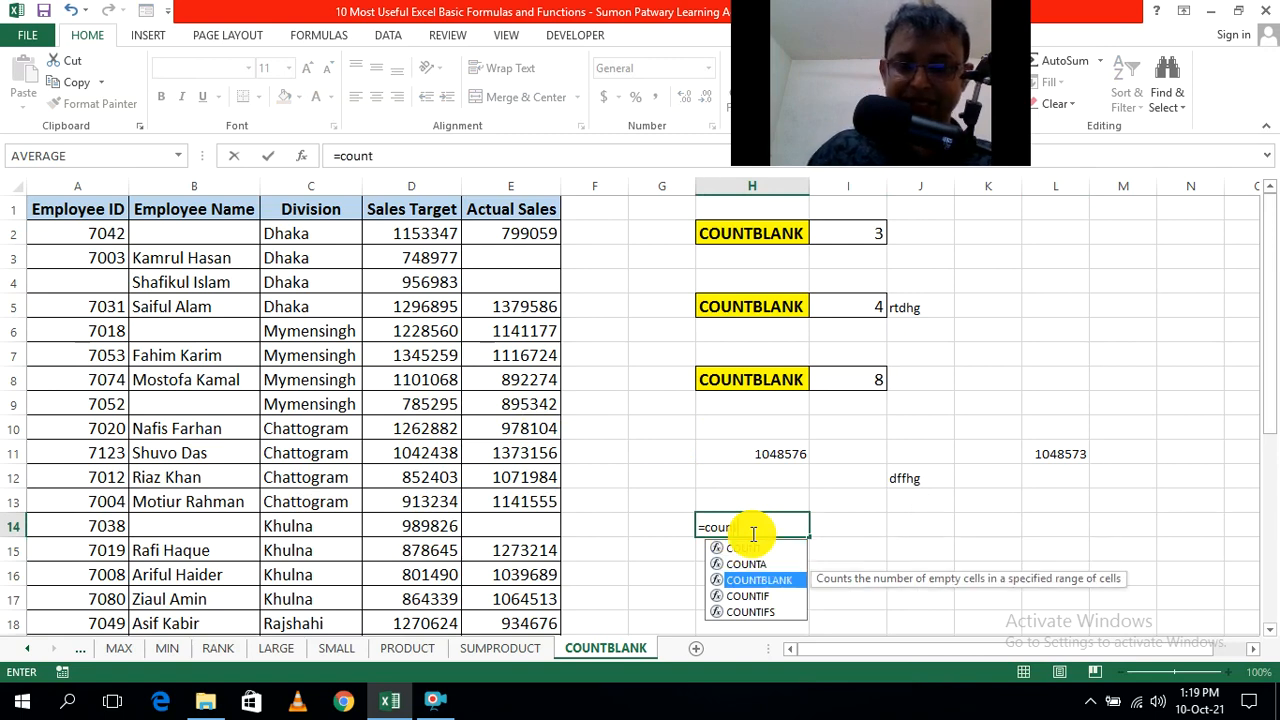
key("Tab")
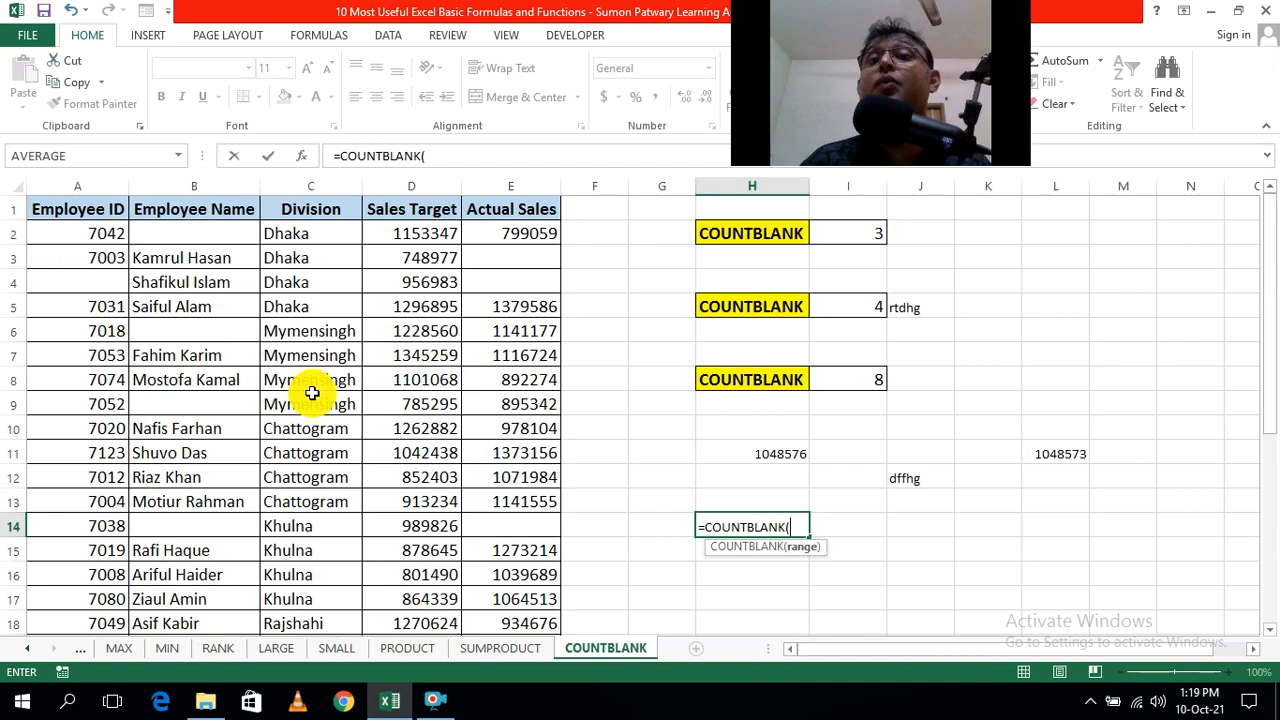
left_click_drag(71, 209, 492, 576)
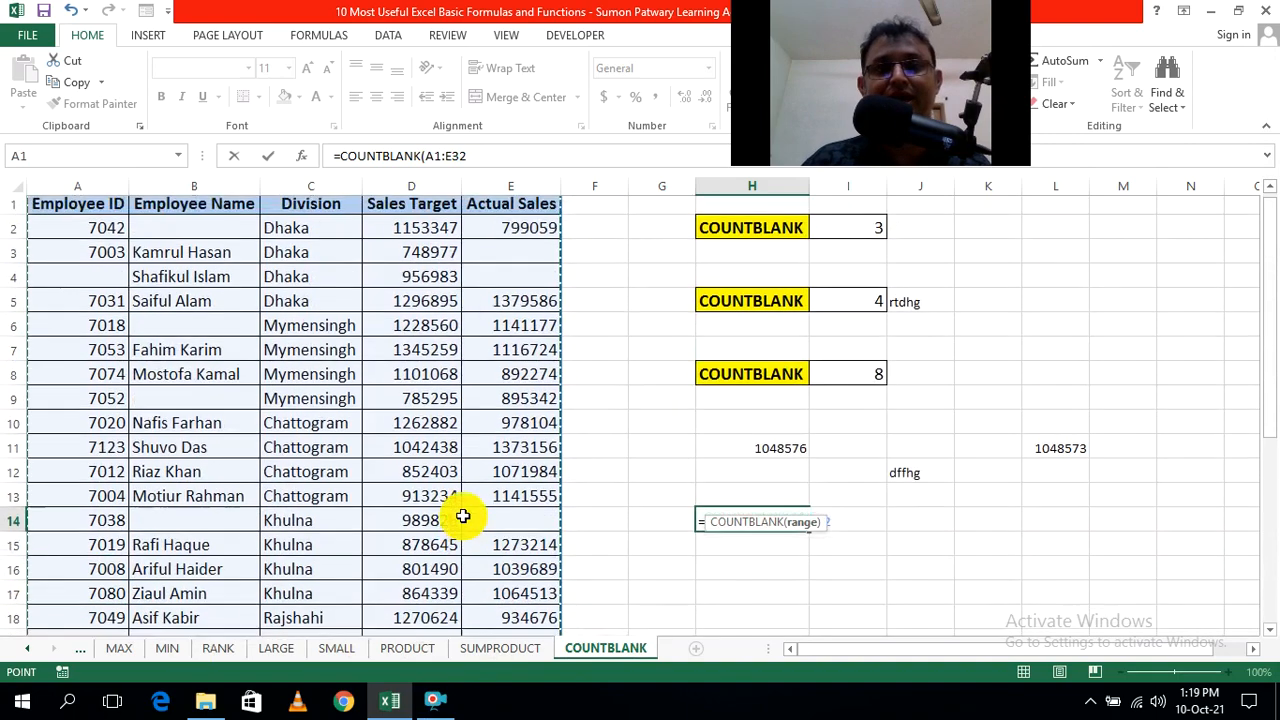
scroll(463, 514, "down", 9)
scroll(463, 514, "up", 9)
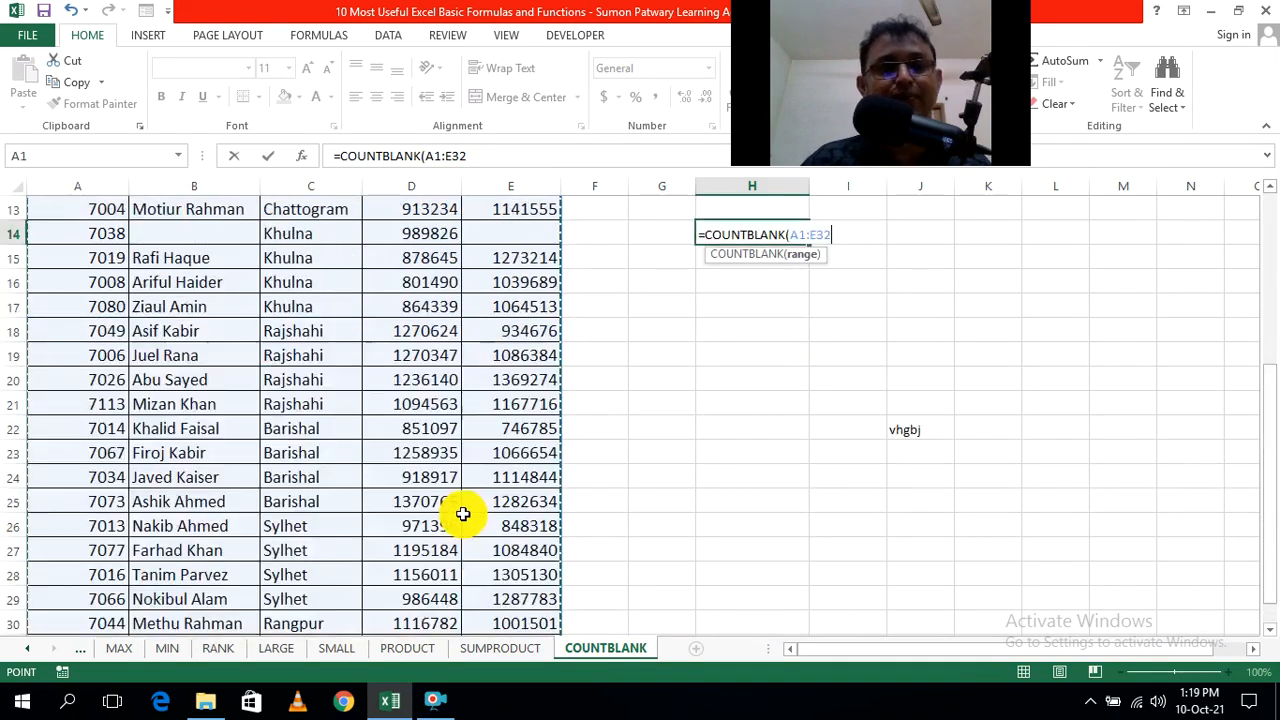
type(")")
key("ctrl+Return")
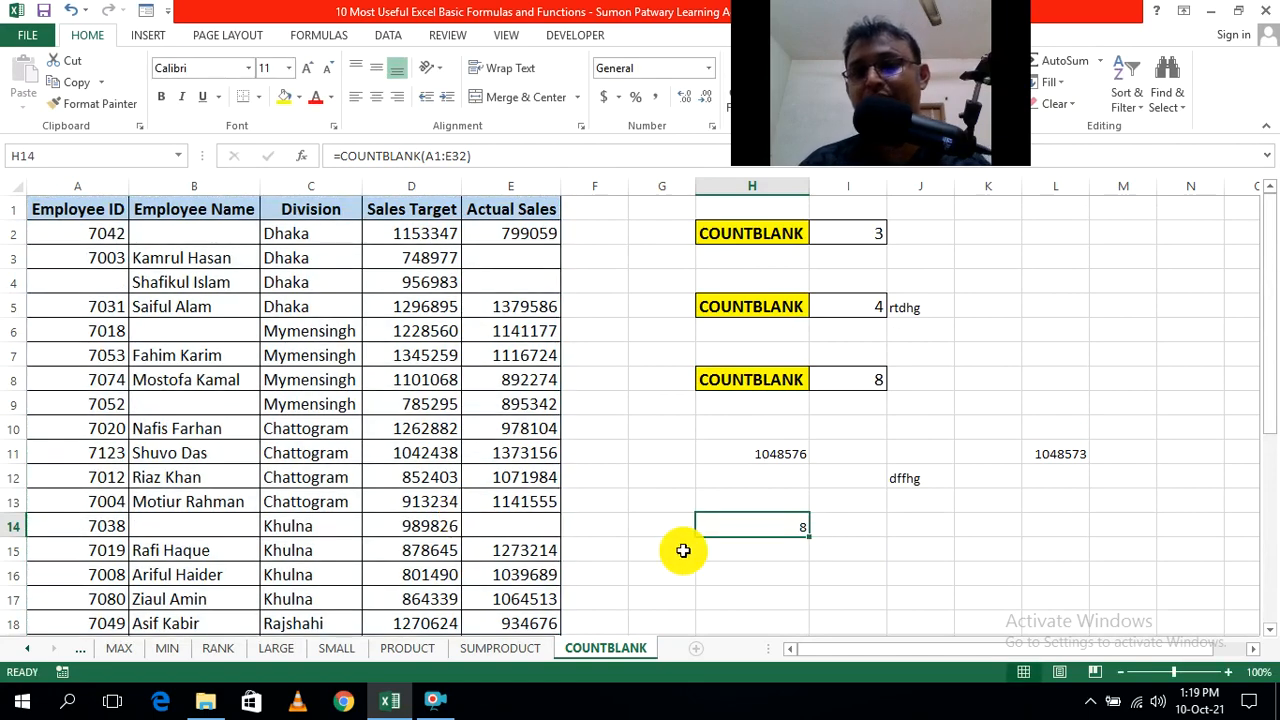
left_click(884, 552)
left_click(786, 525)
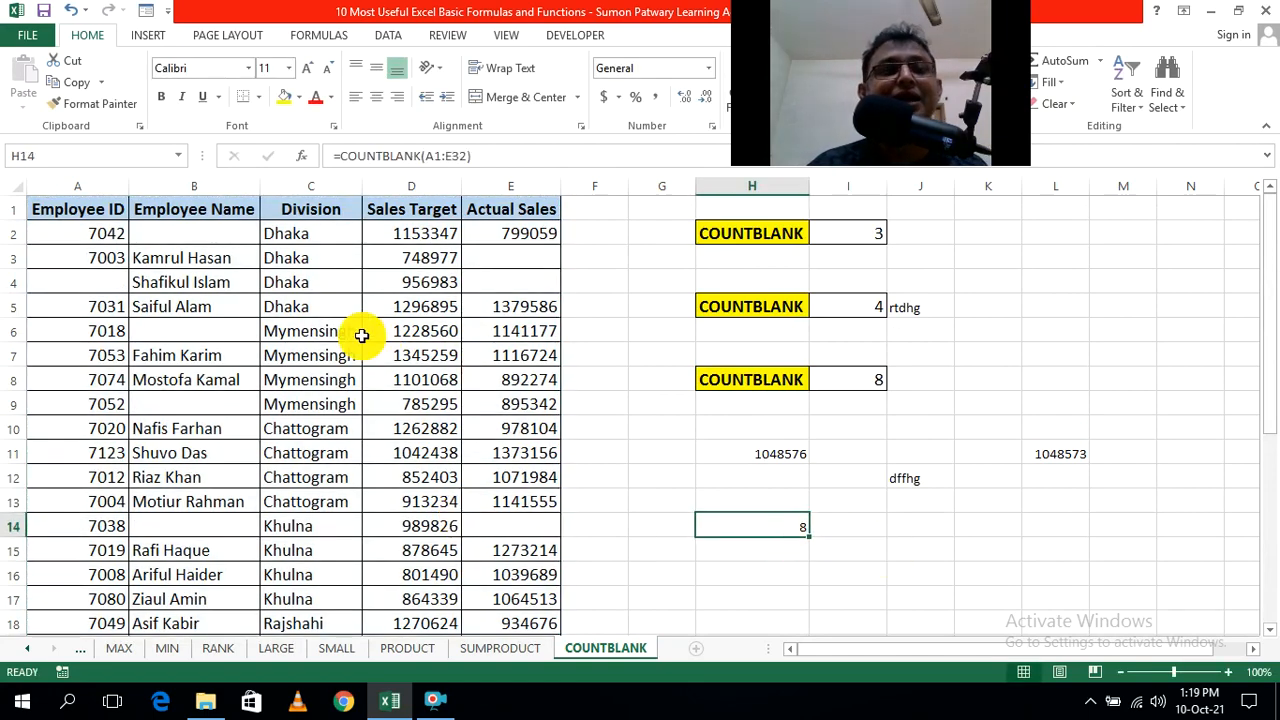
scroll(87, 331, "down", 7)
scroll(87, 331, "up", 7)
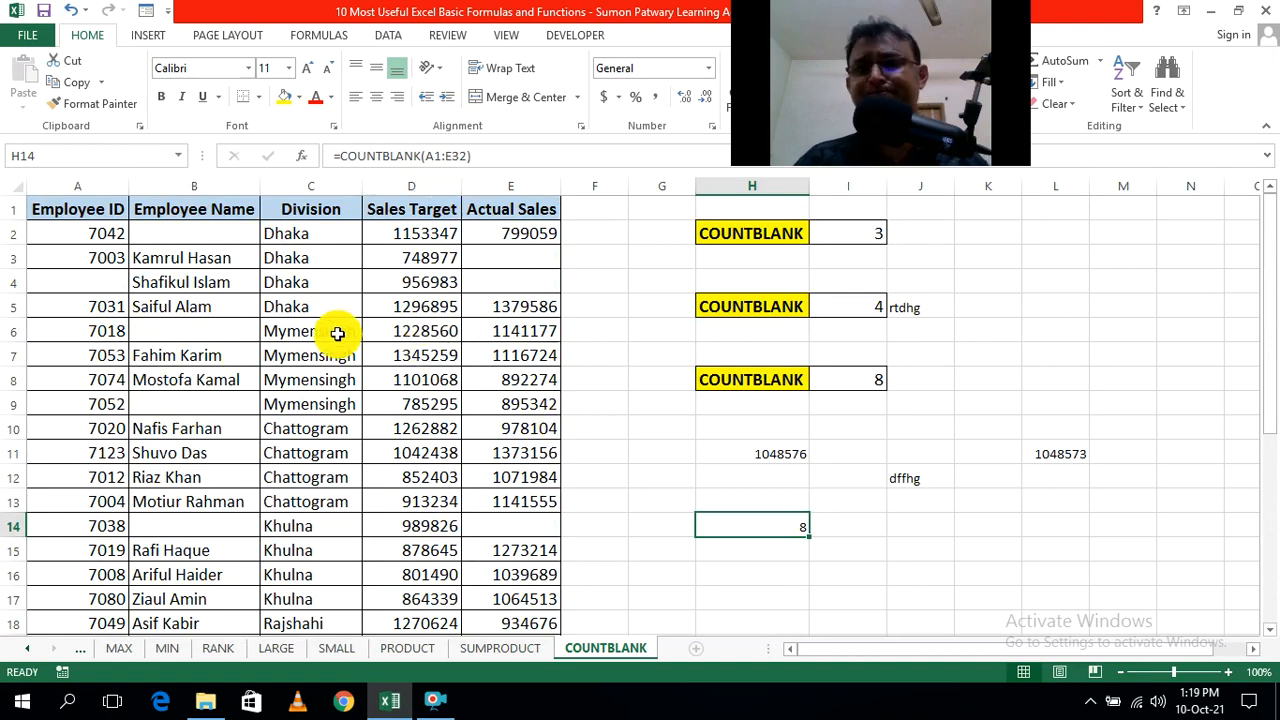
left_click(1001, 340)
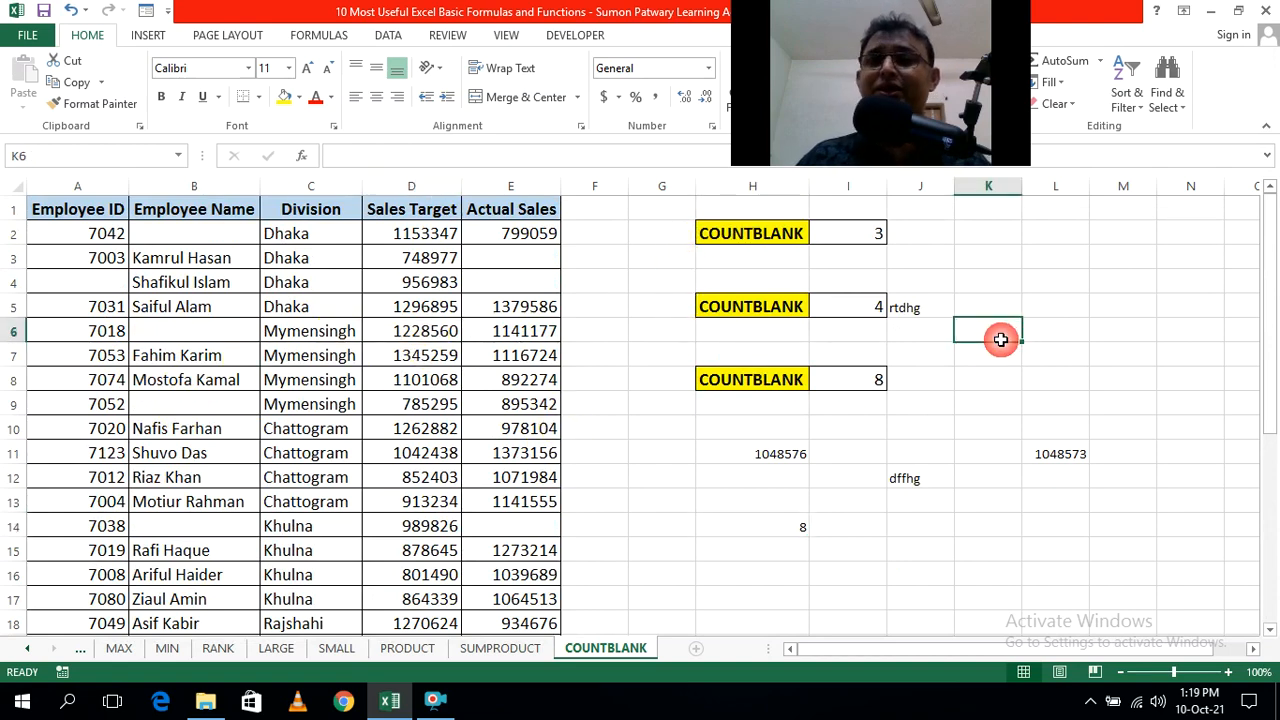
type("=cun")
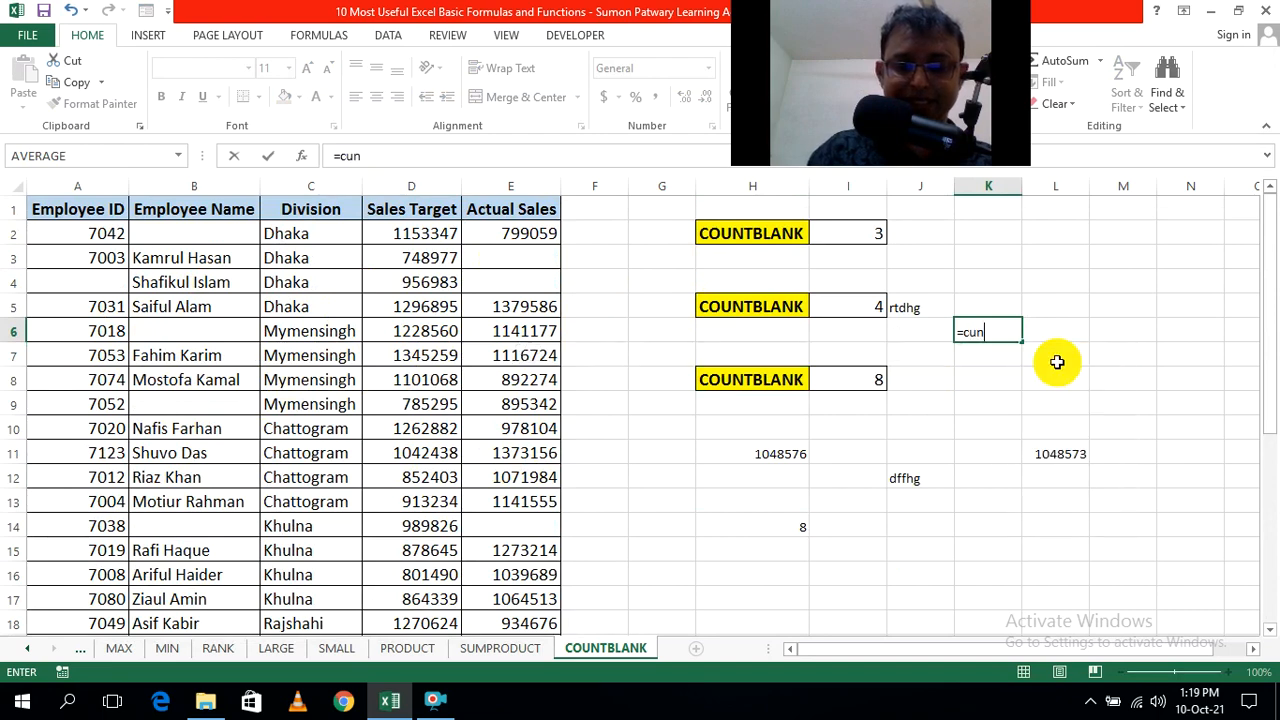
type("t")
key("BackSpace")
key("BackSpace")
key("BackSpace")
key("BackSpace")
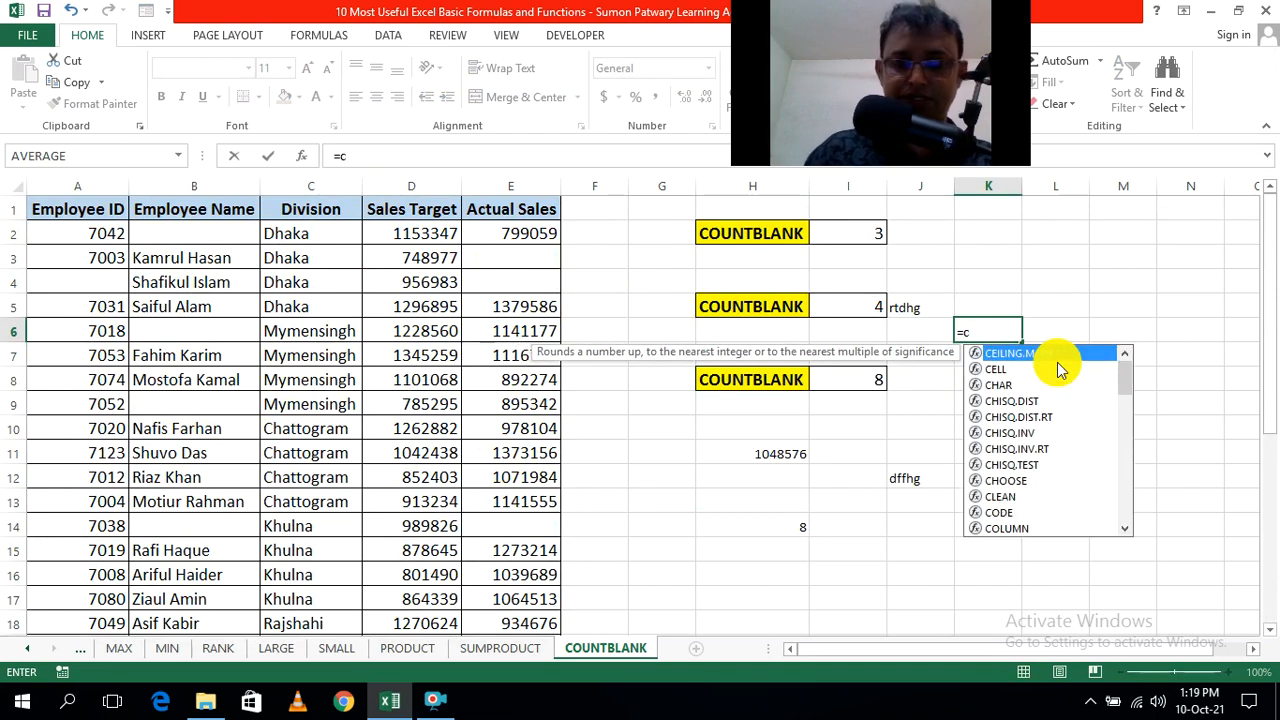
type("ount")
key("Down")
key("Down")
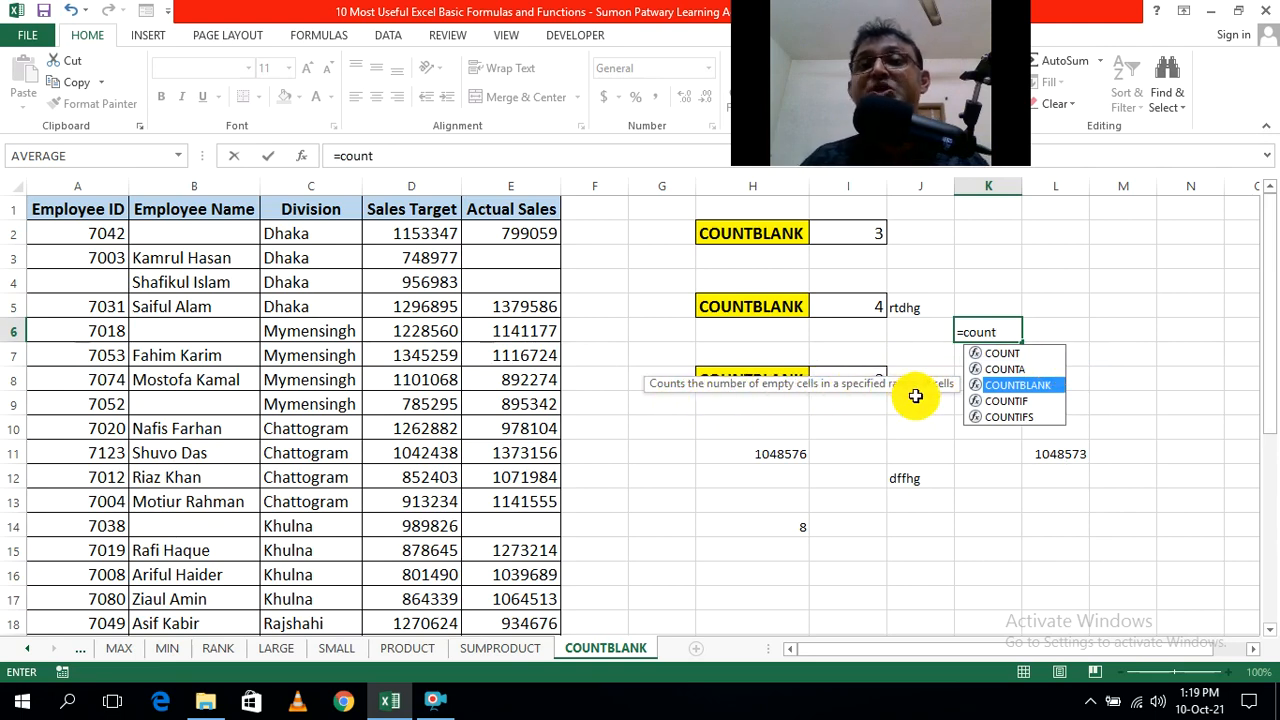
key("Escape")
left_click(1062, 358)
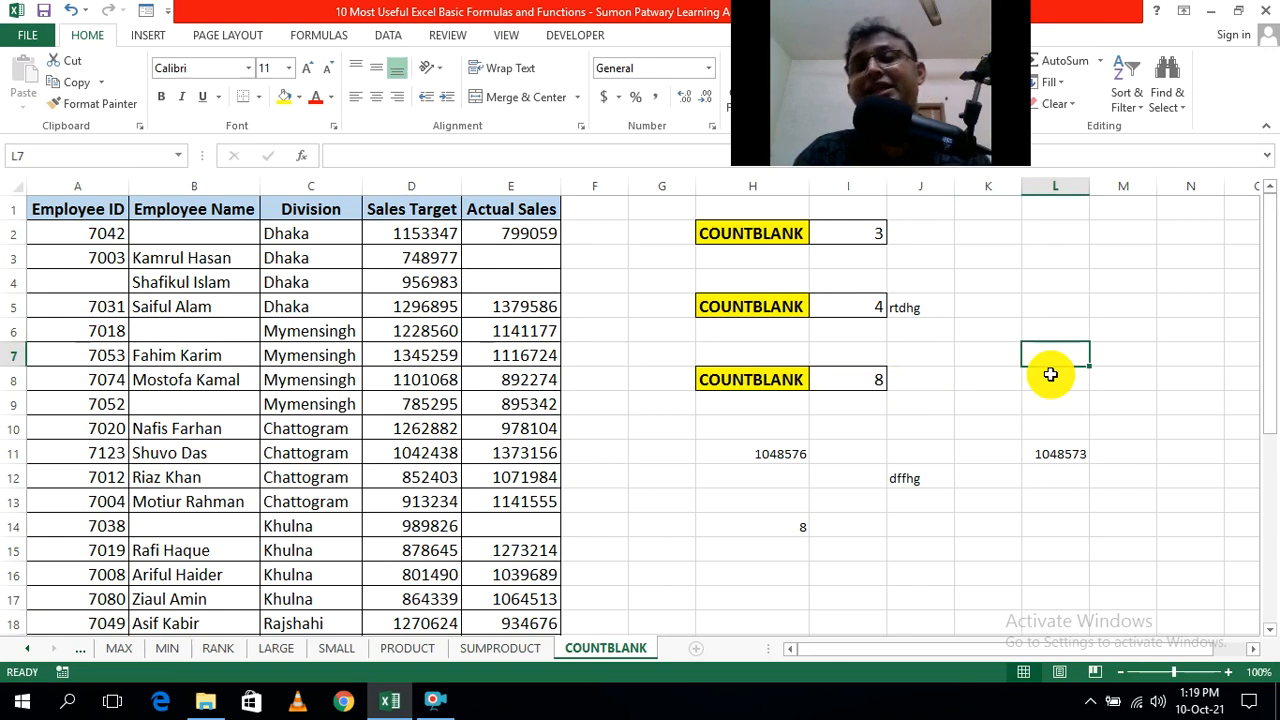
Step: Return to the INTRO sheet to review the list of the ten functions covered
left_click(26, 648)
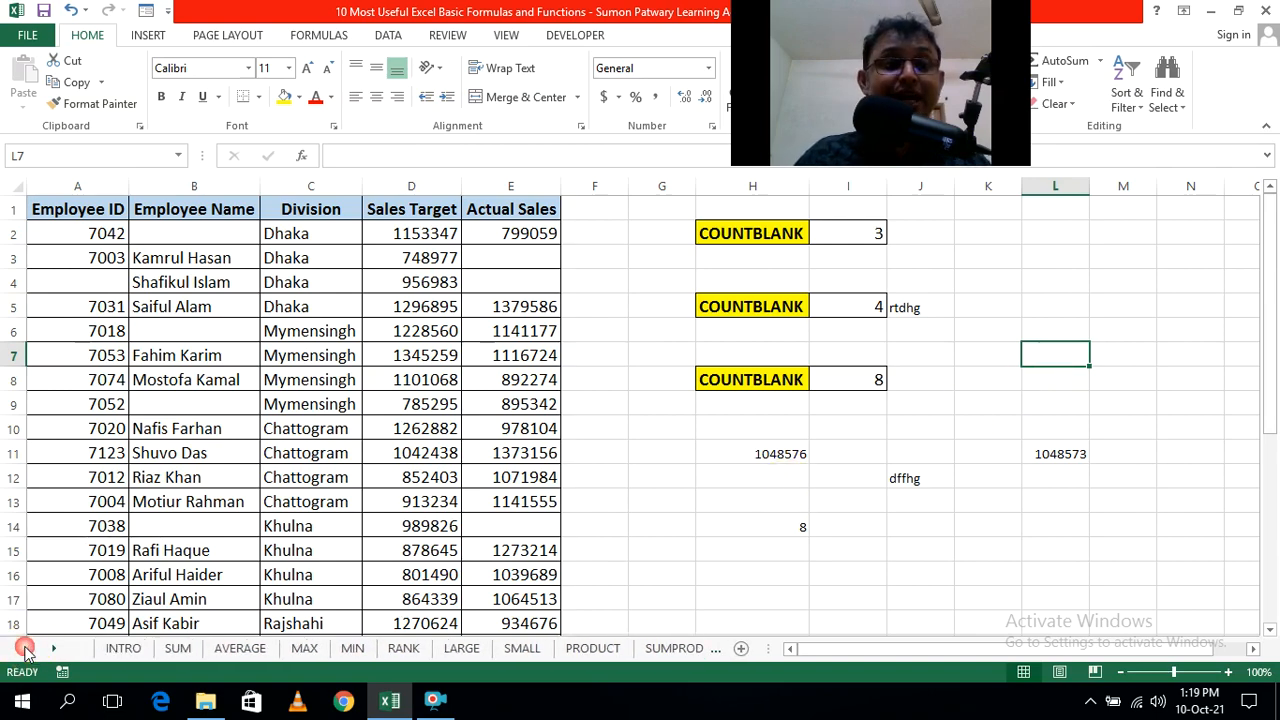
left_click(121, 649)
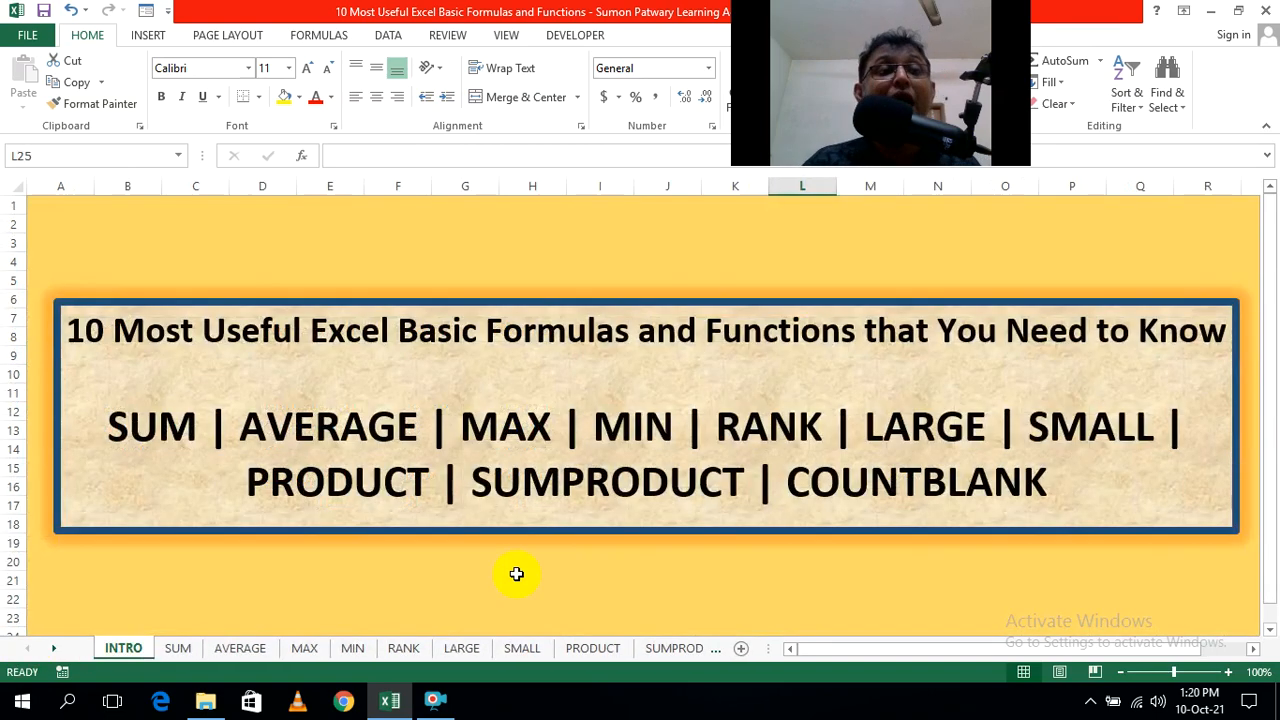